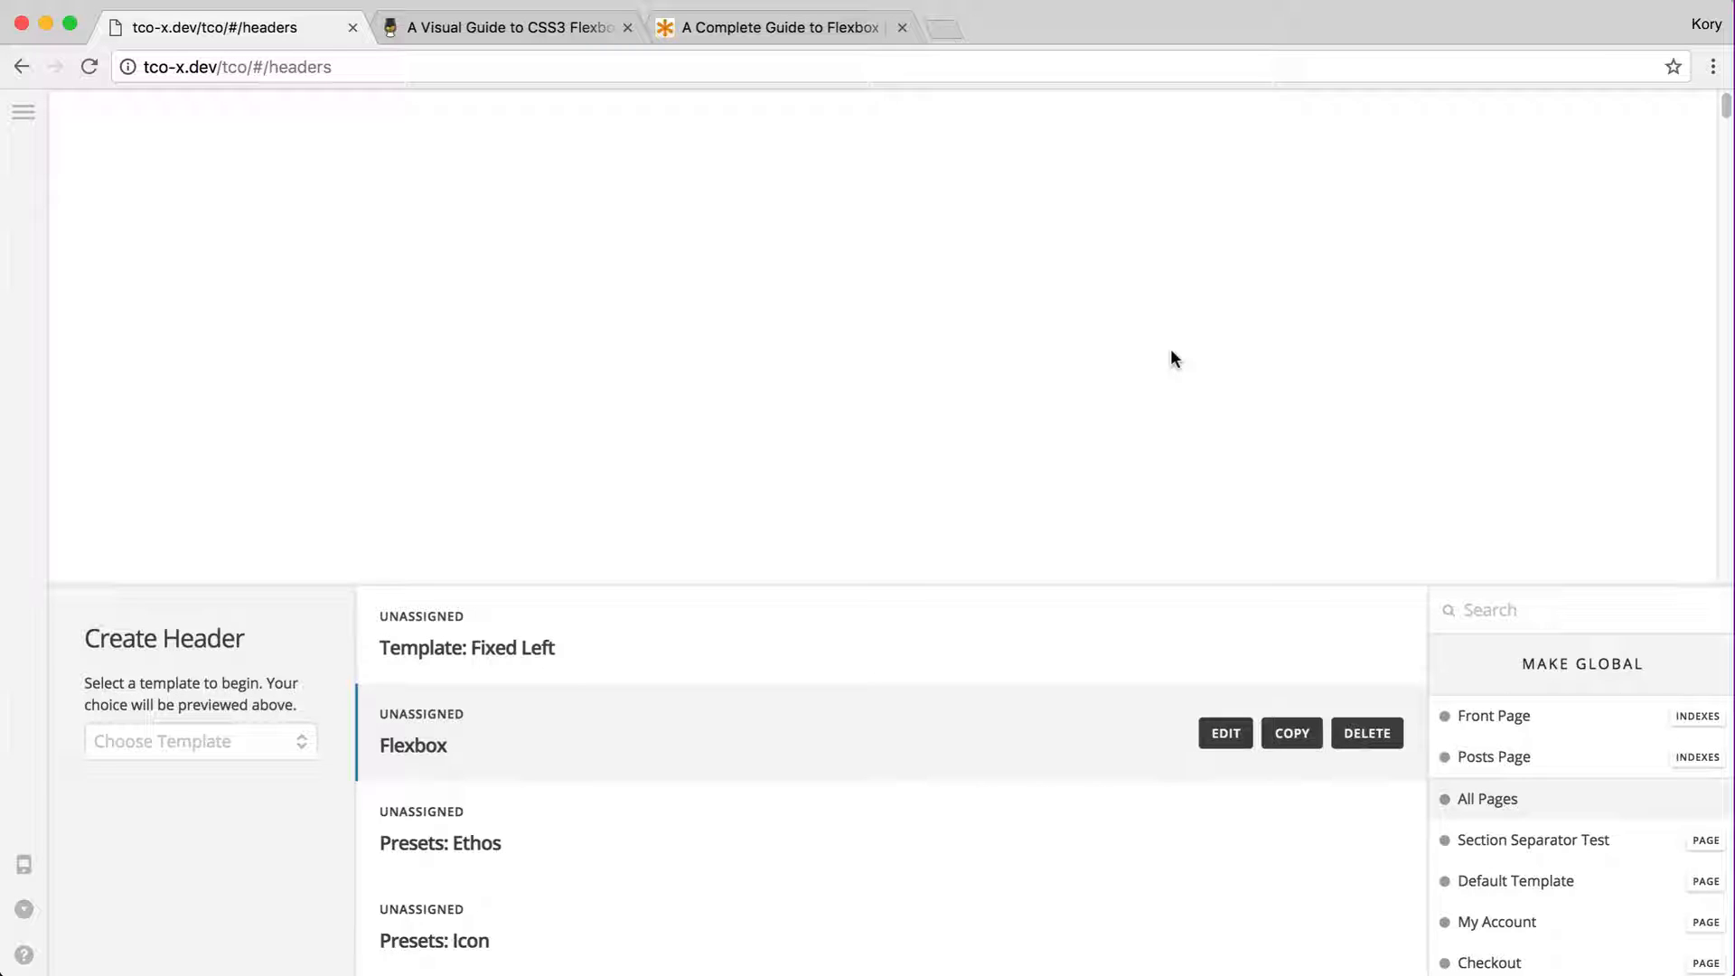
- Look over the basics and terminology diagrams in the two Flexbox guides, and return to the headers list
{"action": "key", "text": "ctrl+Tab"}
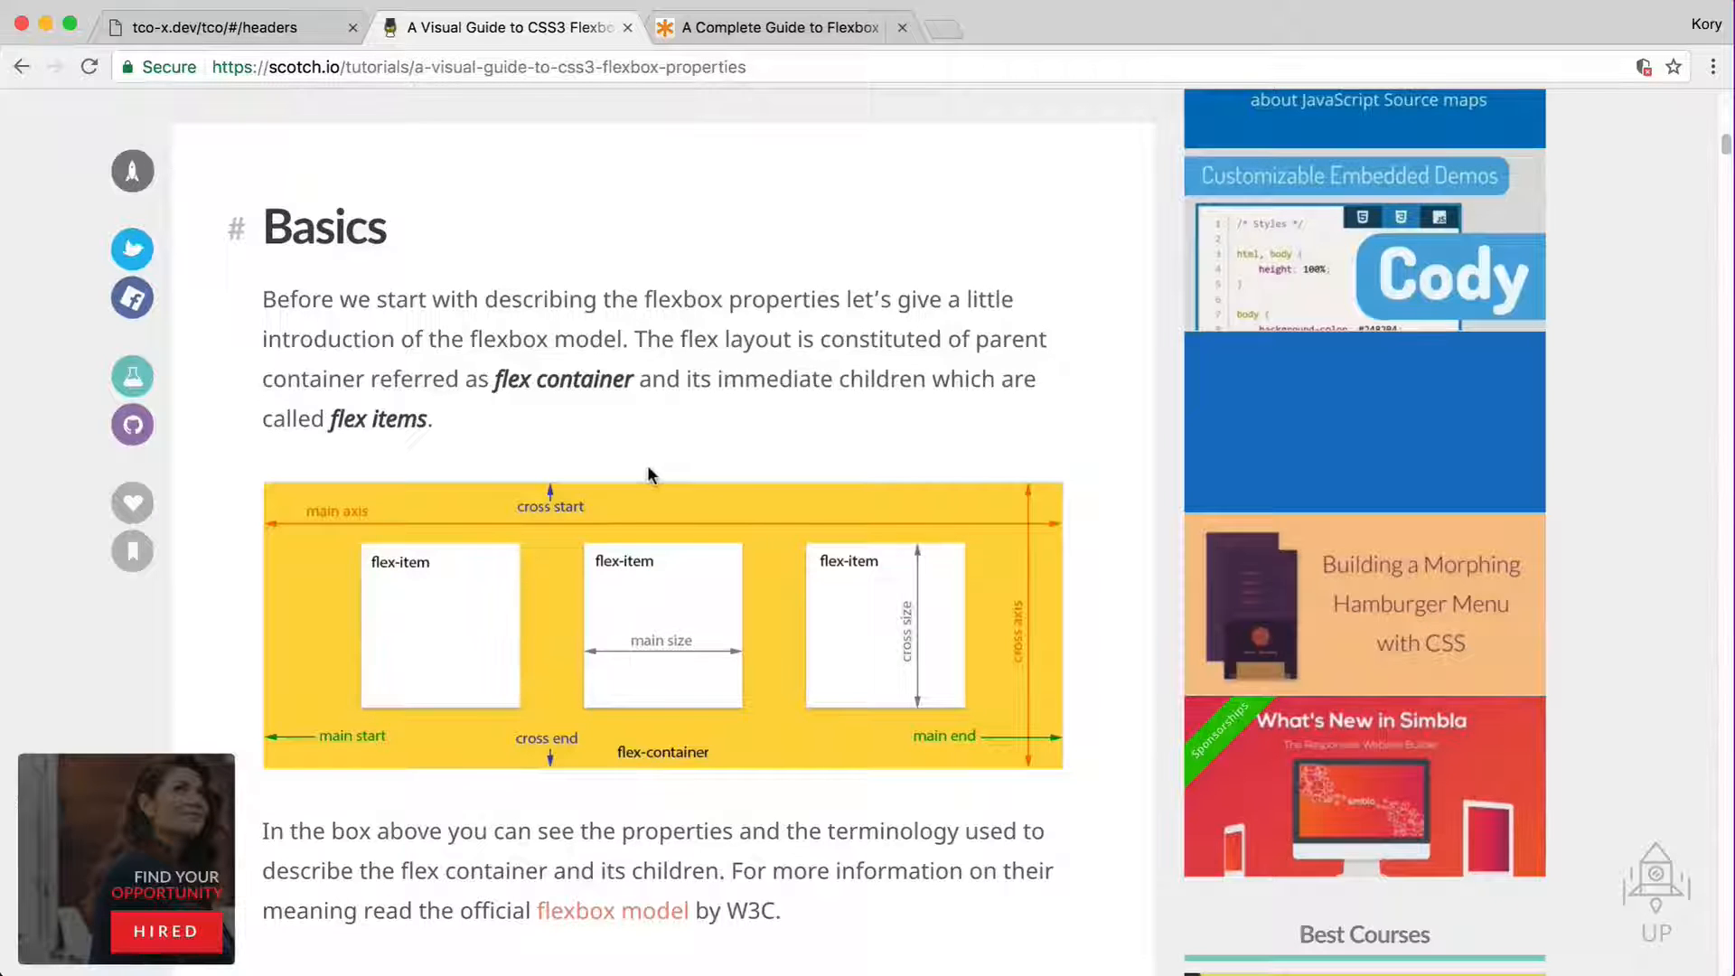
{"action": "key", "text": "ctrl+Tab"}
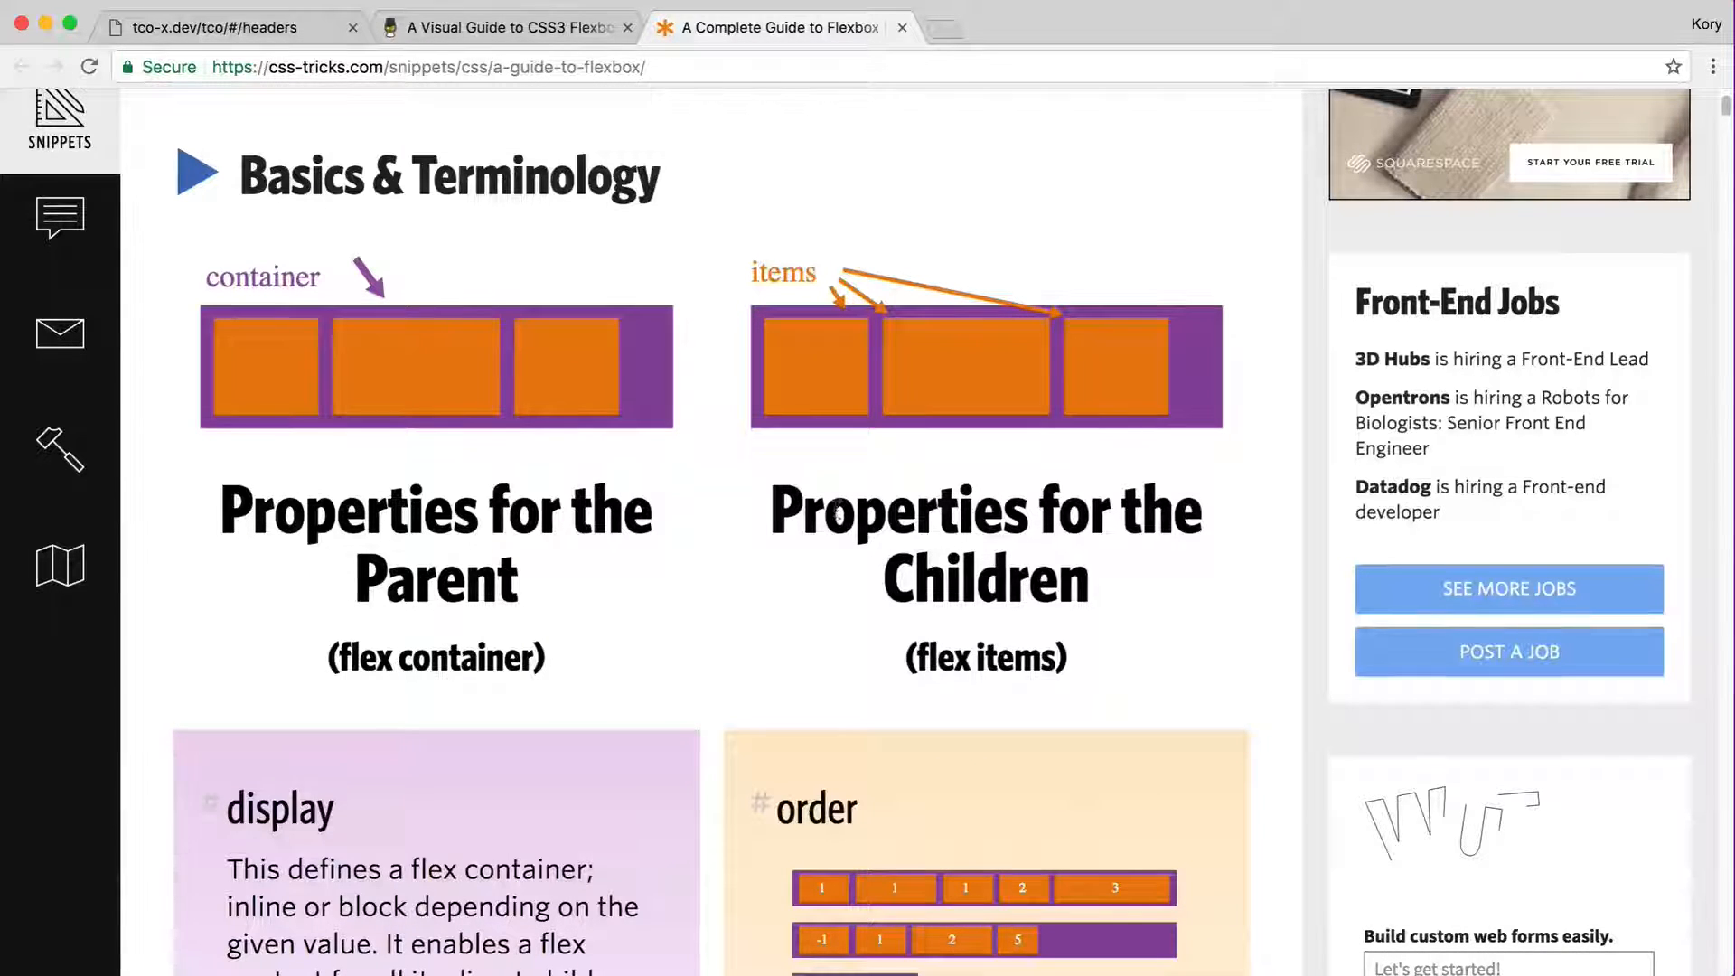
{"action": "key", "text": "super+1"}
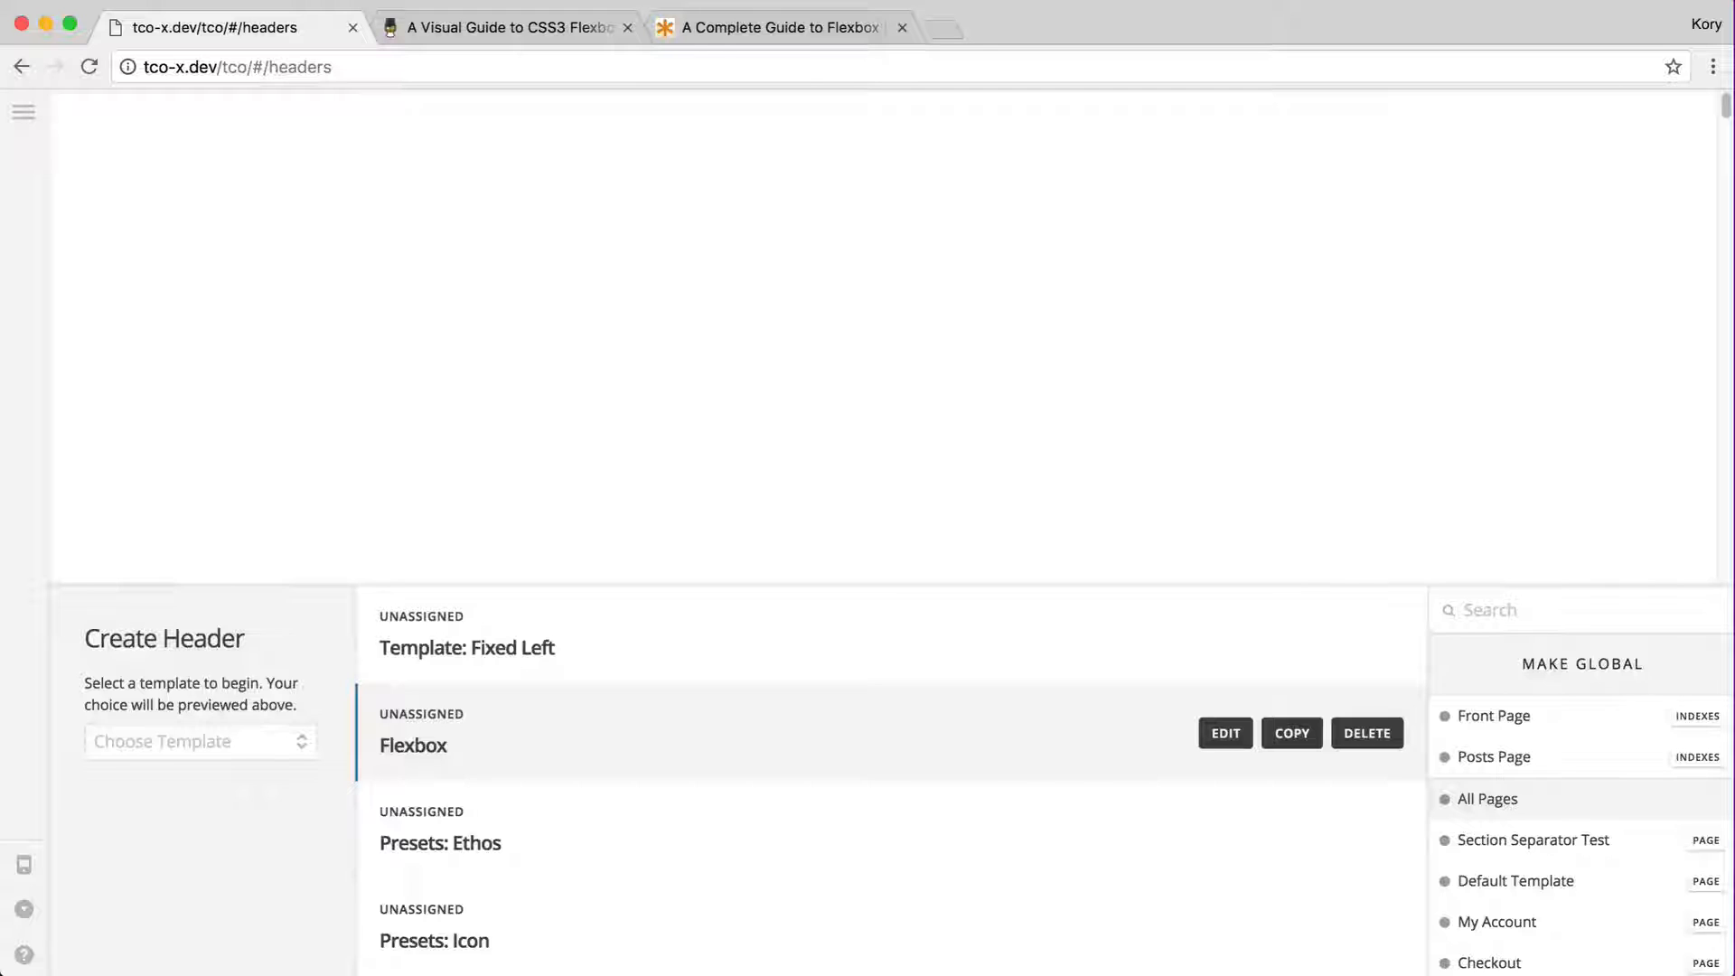
- Open the Flexbox header for editing and add a bar holding one container to its Top region
{"action": "left_click", "coordinate": [1222, 750]}
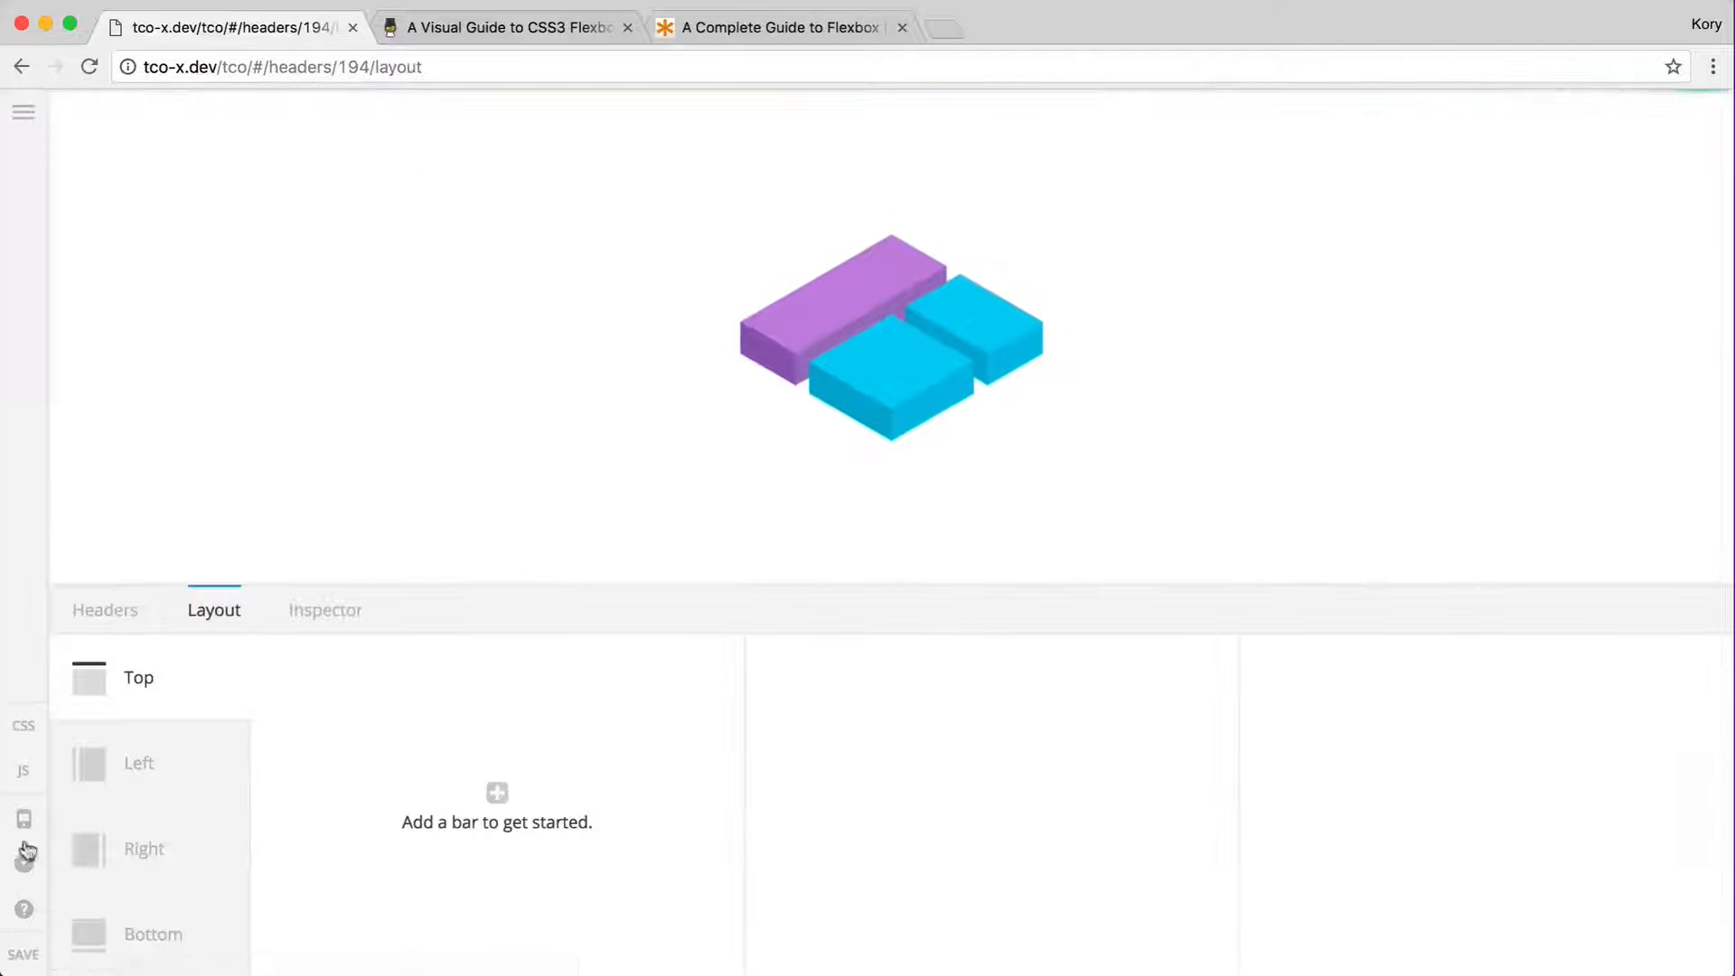
{"action": "left_click", "coordinate": [627, 818]}
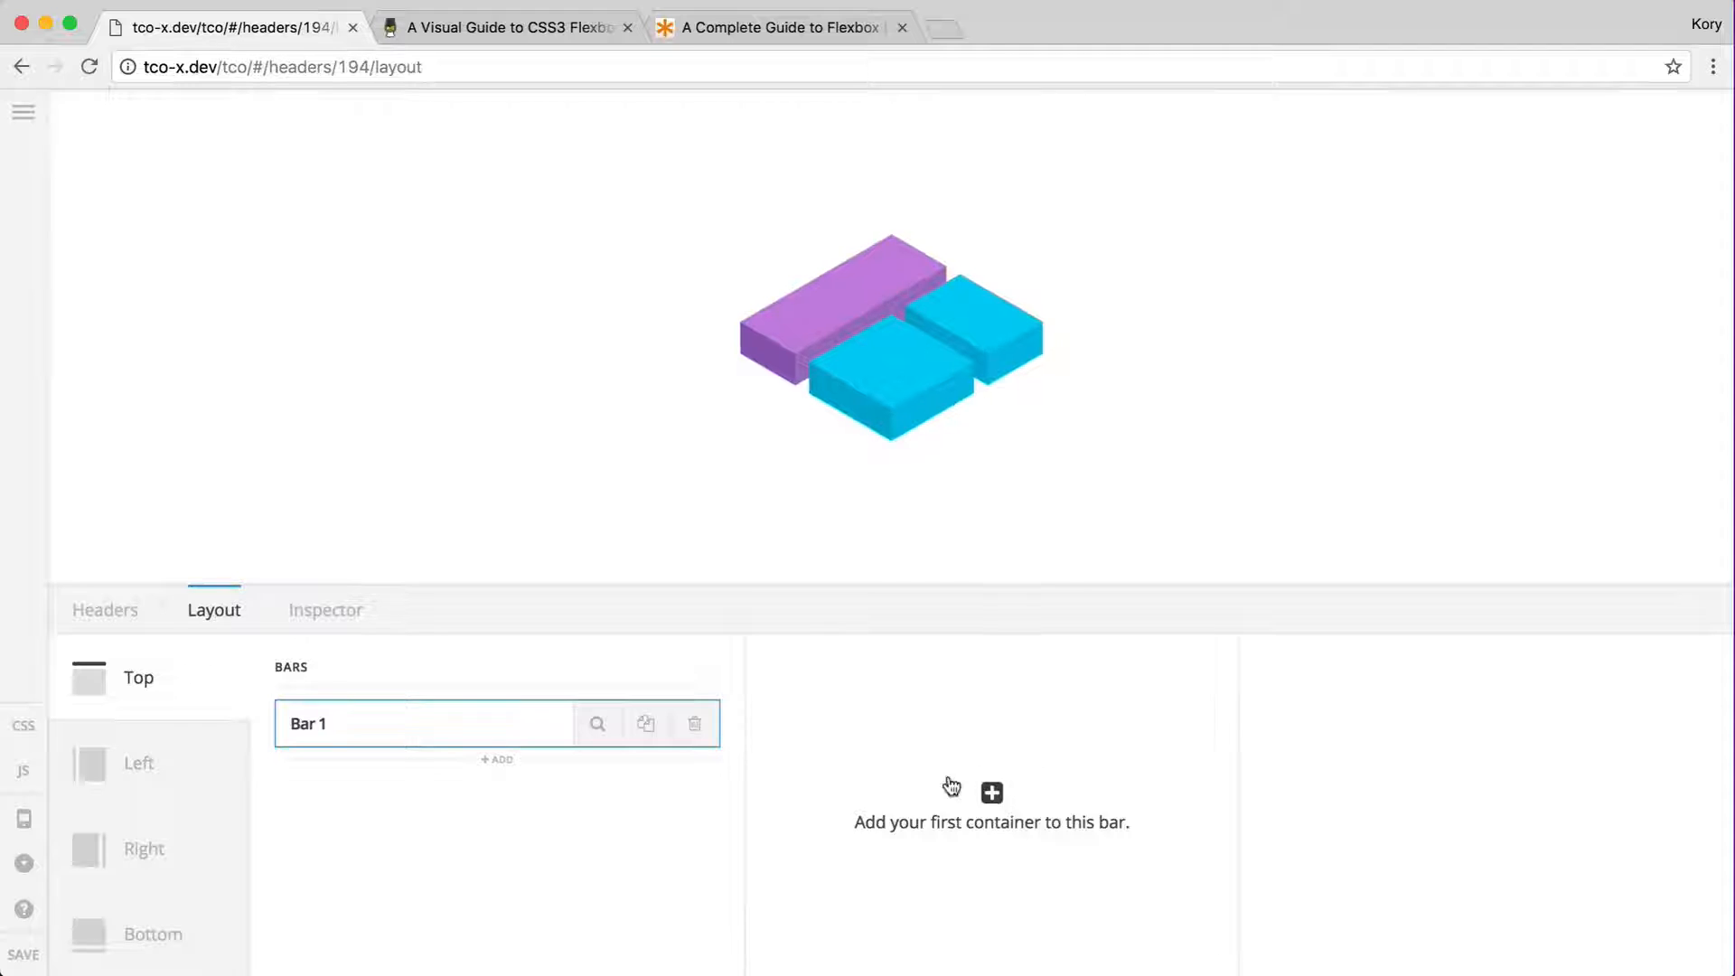
{"action": "left_click", "coordinate": [950, 786]}
- Set the Self Flex preset of Container 1 to Fill Space Equally
{"action": "left_click", "coordinate": [1092, 723]}
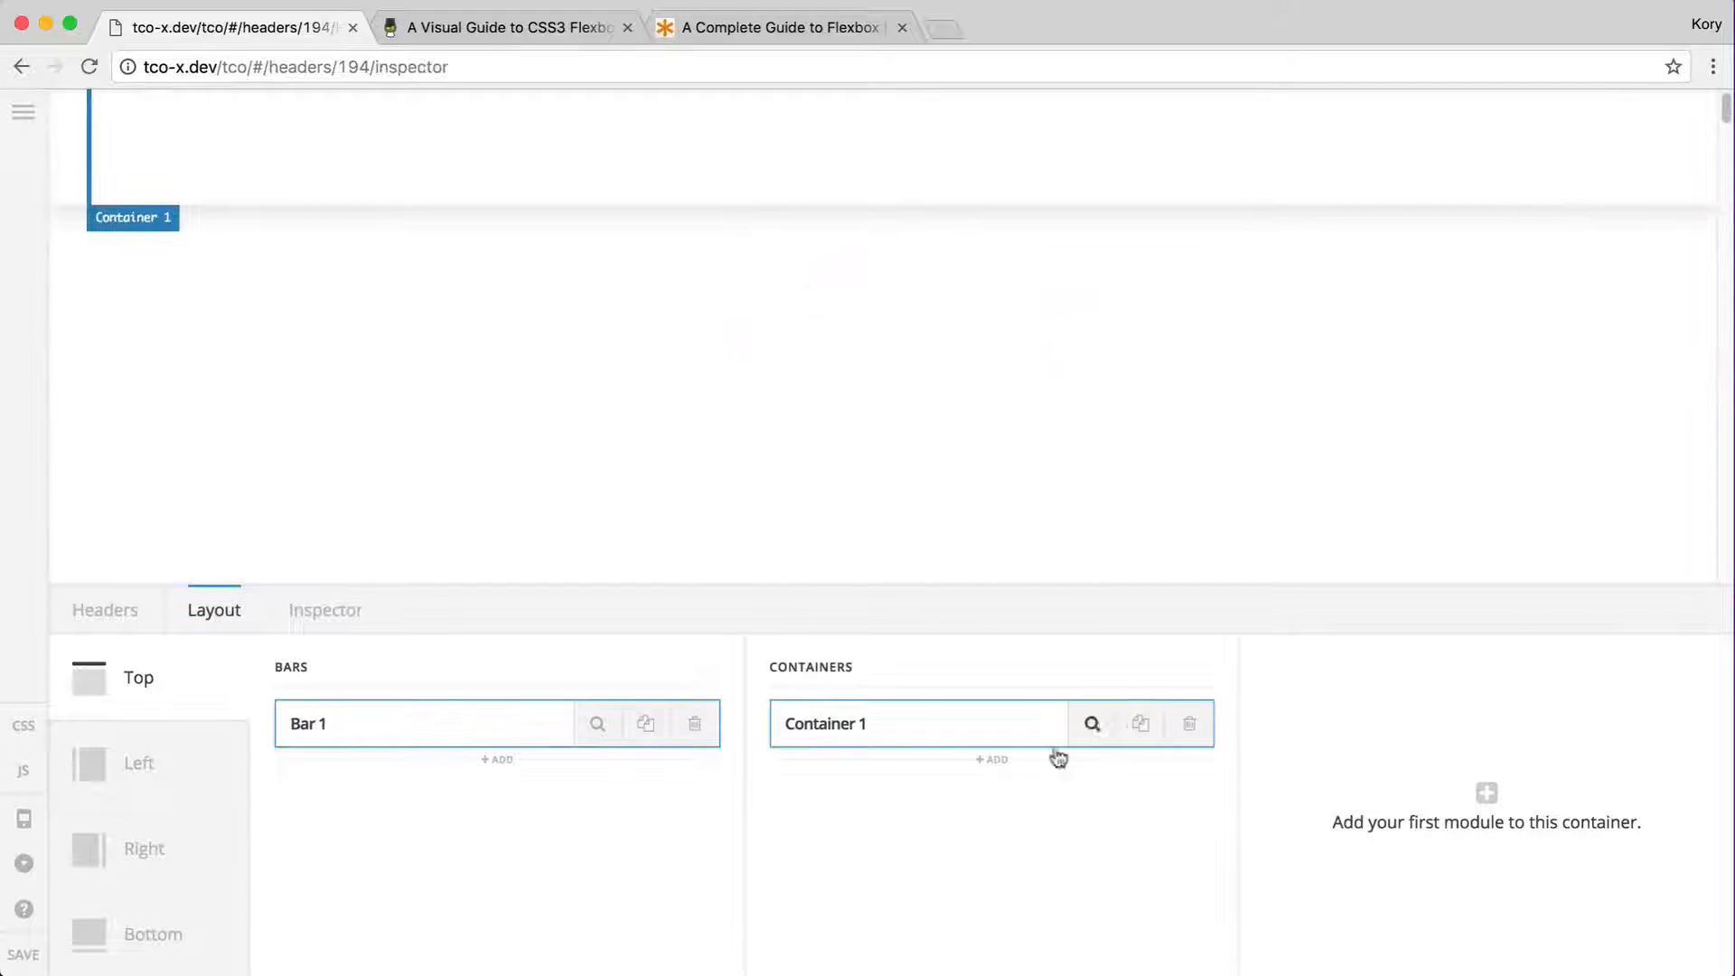
{"action": "left_click", "coordinate": [945, 741]}
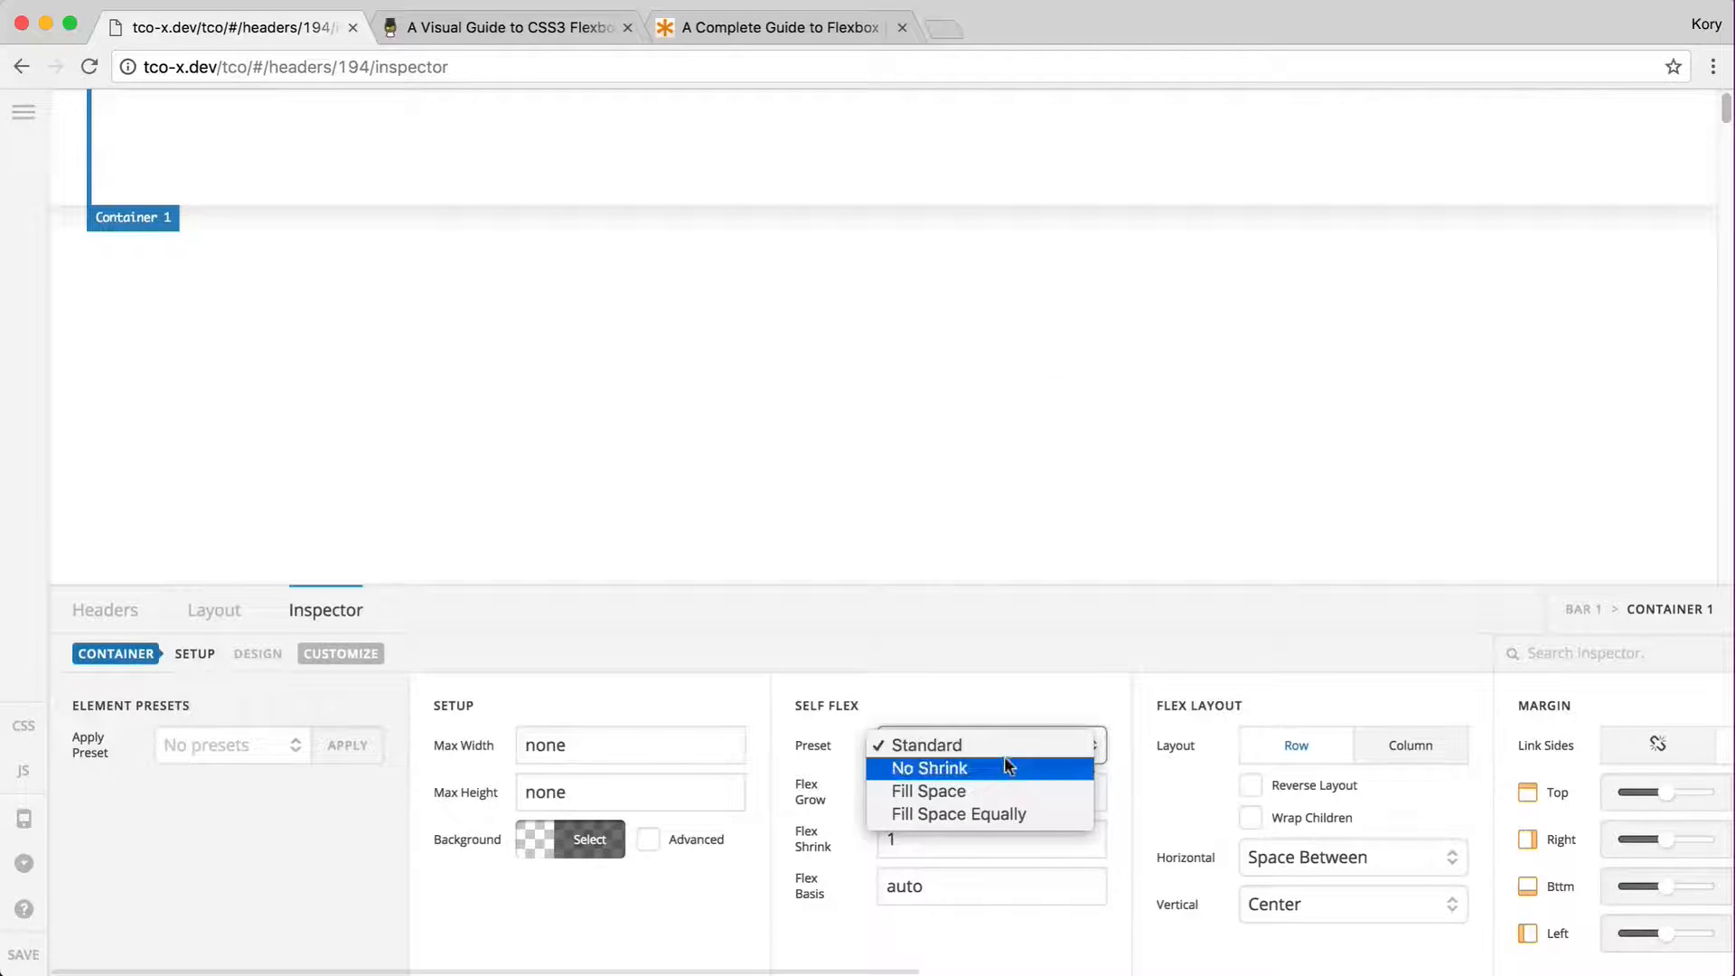
{"action": "left_click", "coordinate": [994, 804]}
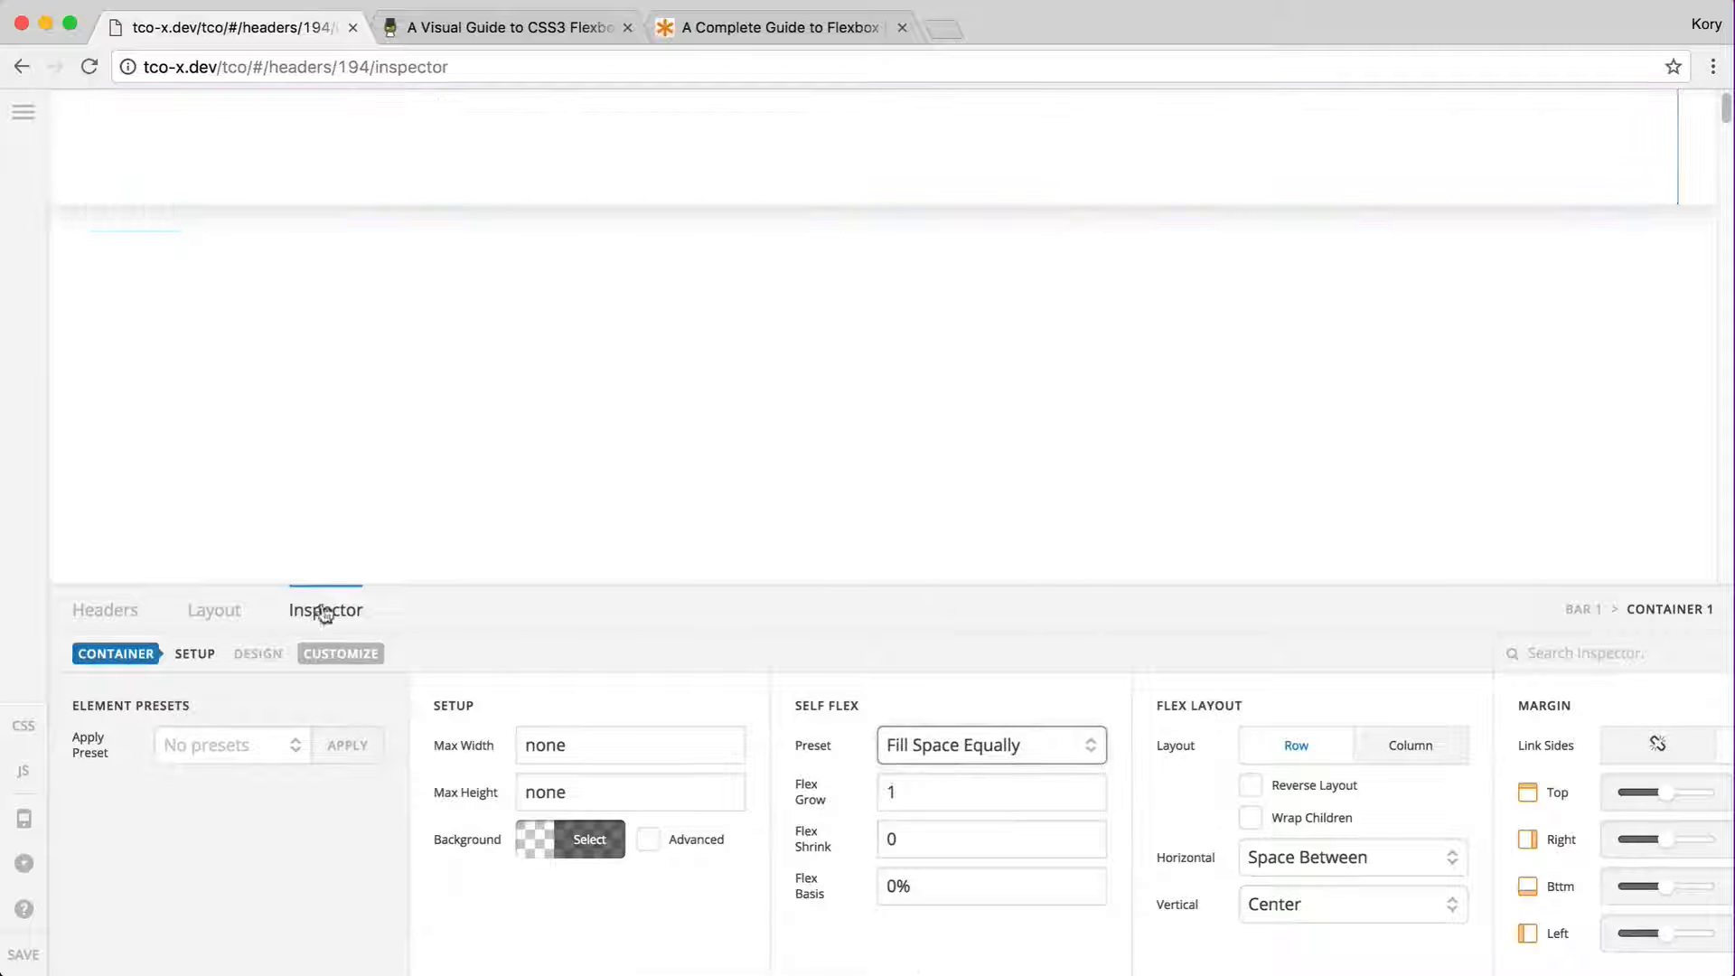
- Add a Social element to Container 1 in the header layout
{"action": "left_click", "coordinate": [225, 617]}
{"action": "left_click", "coordinate": [1484, 682]}
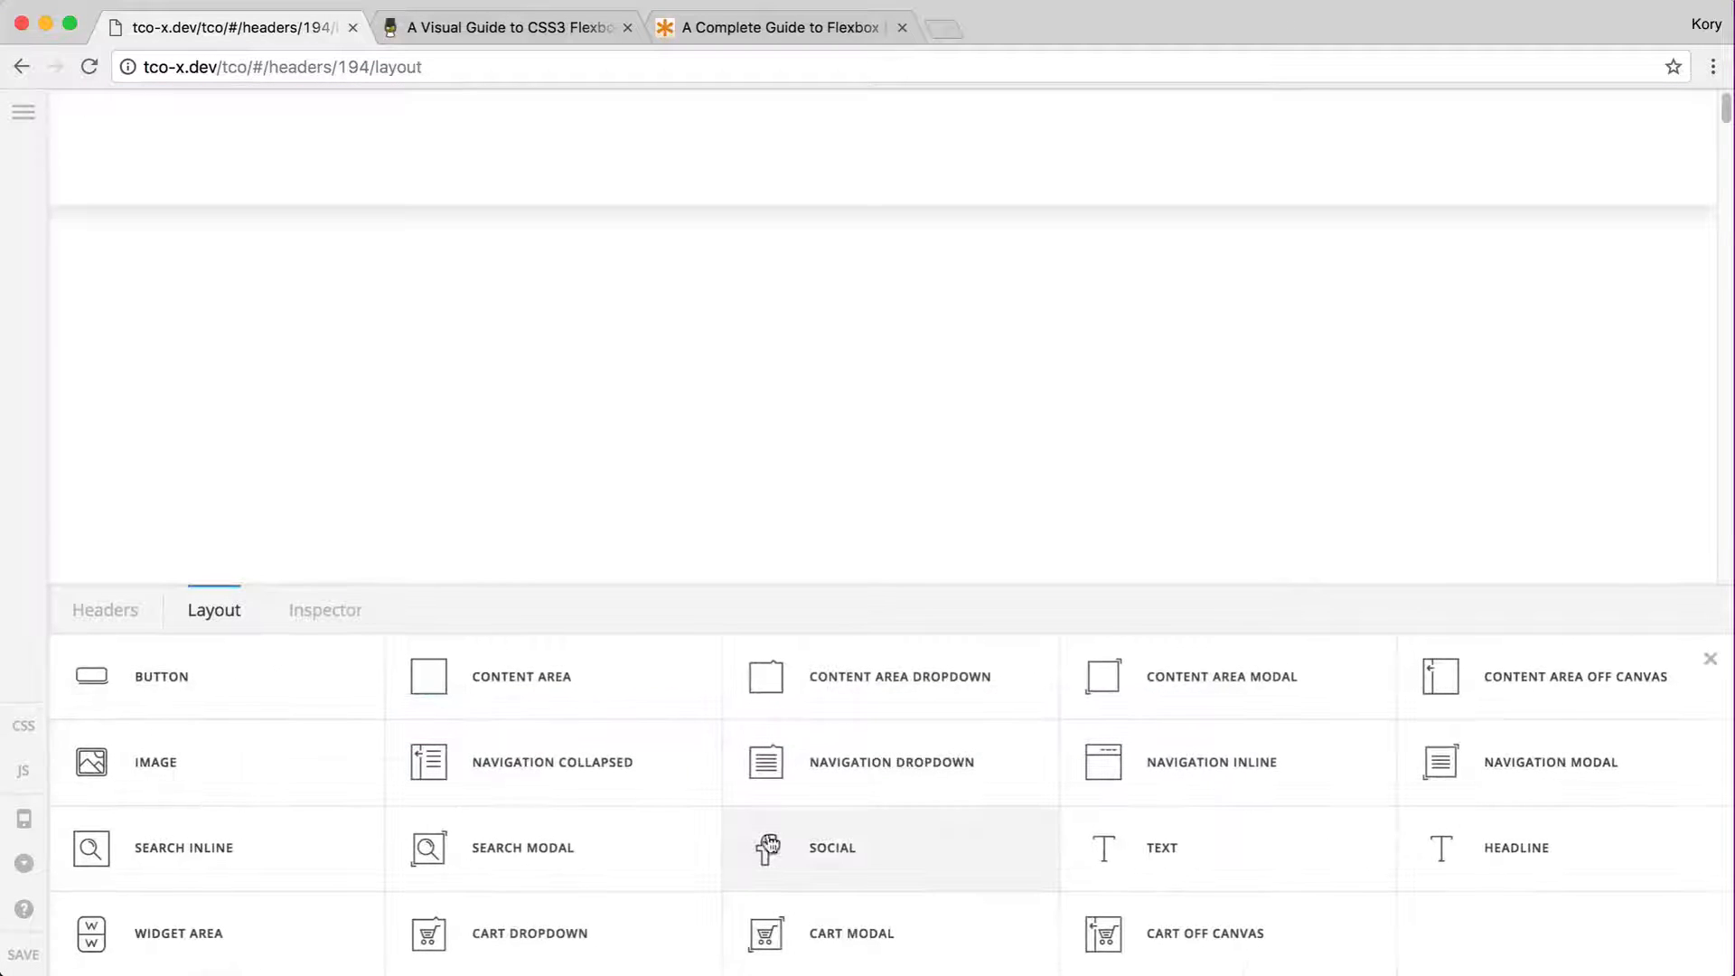
{"action": "left_click", "coordinate": [946, 847]}
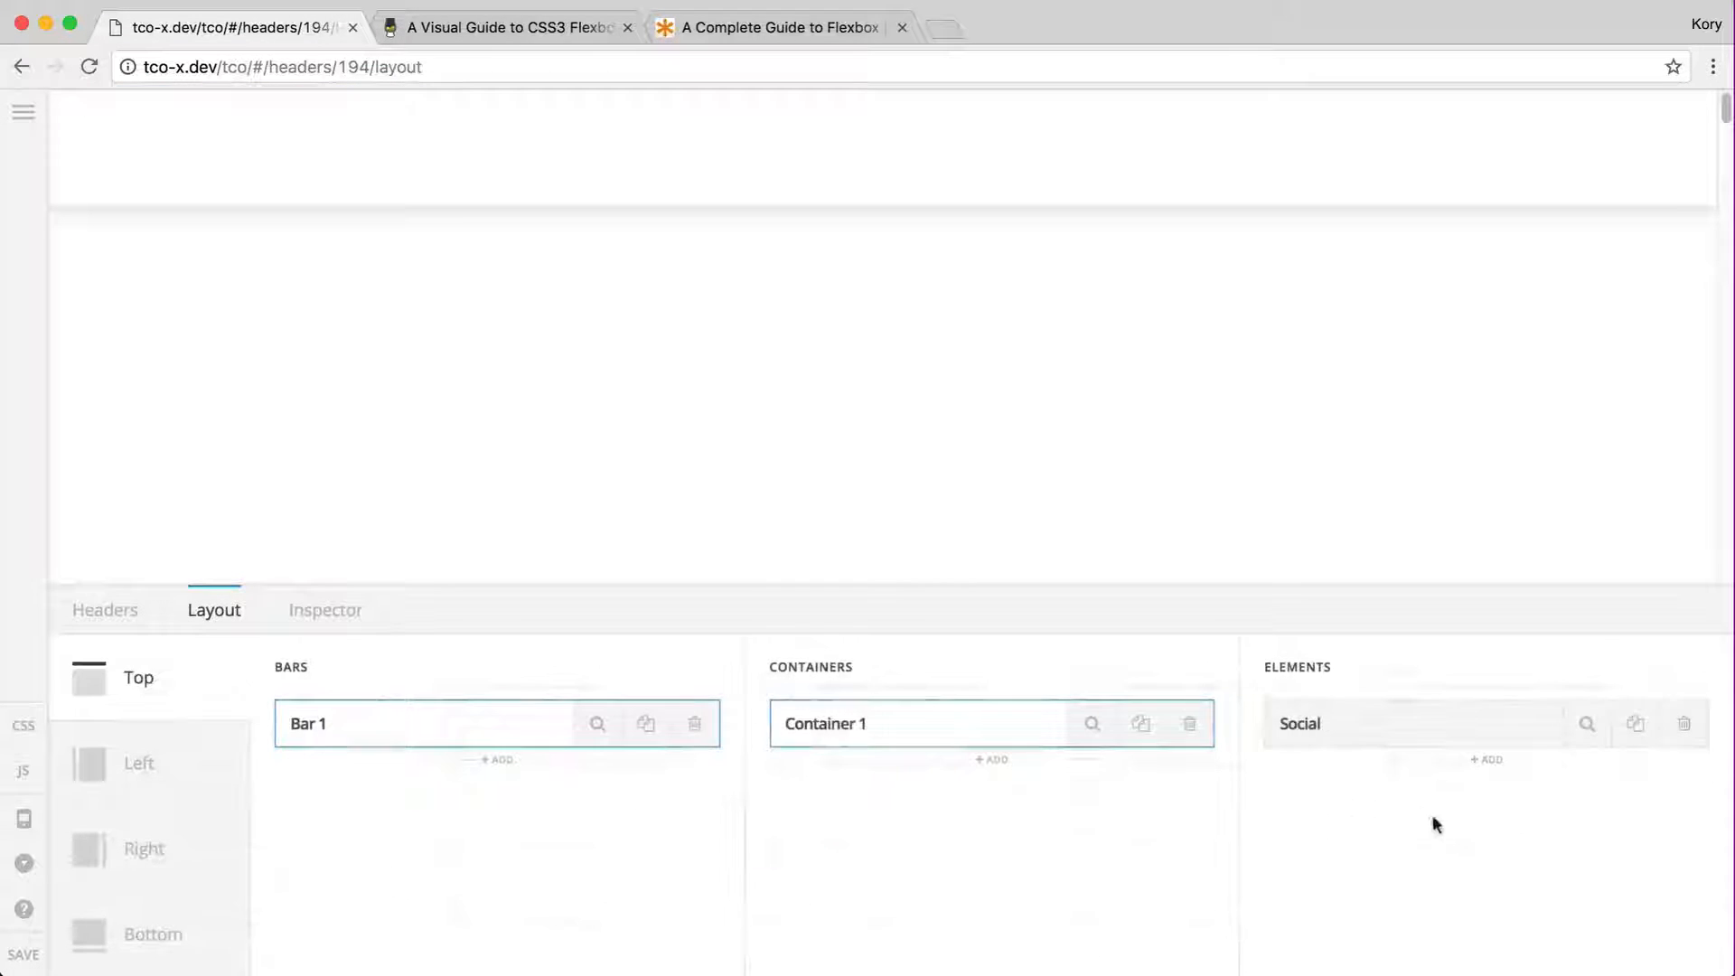
- Apply the Integrity preset to the Social element and set its linked margins to 0.25 em on all sides
{"action": "left_click", "coordinate": [1595, 728]}
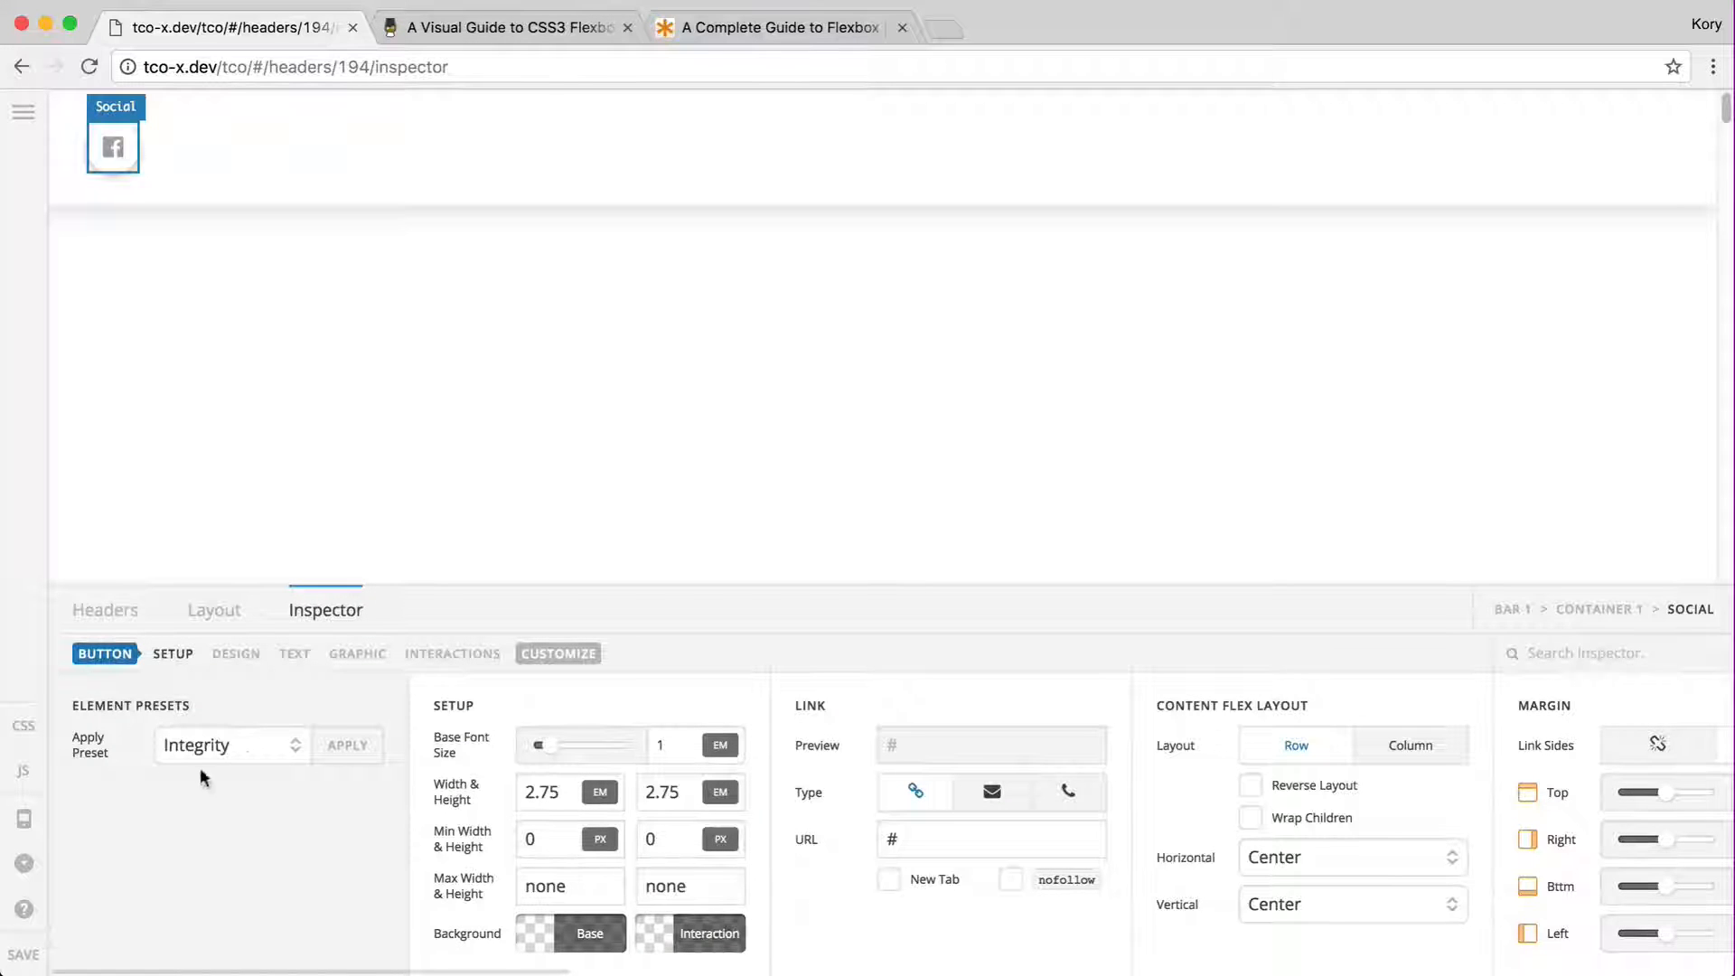
{"action": "left_click", "coordinate": [350, 745]}
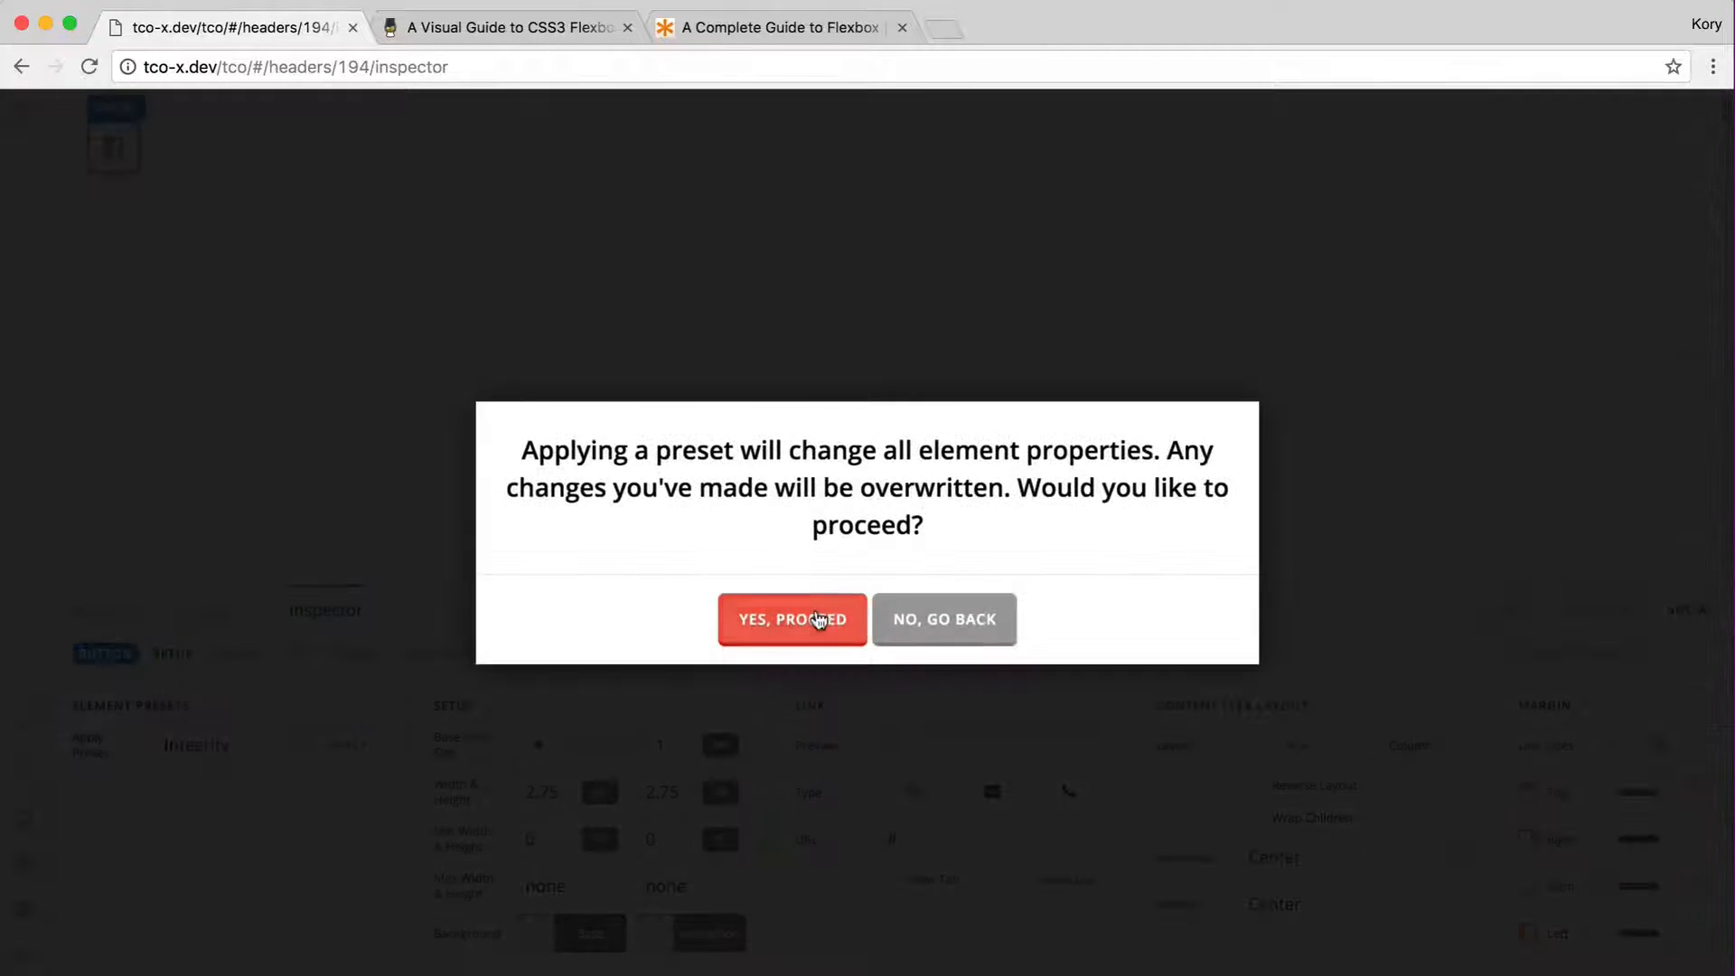
{"action": "left_click", "coordinate": [818, 620]}
{"action": "scroll", "coordinate": [534, 898], "scroll_direction": "right", "scroll_amount": 10}
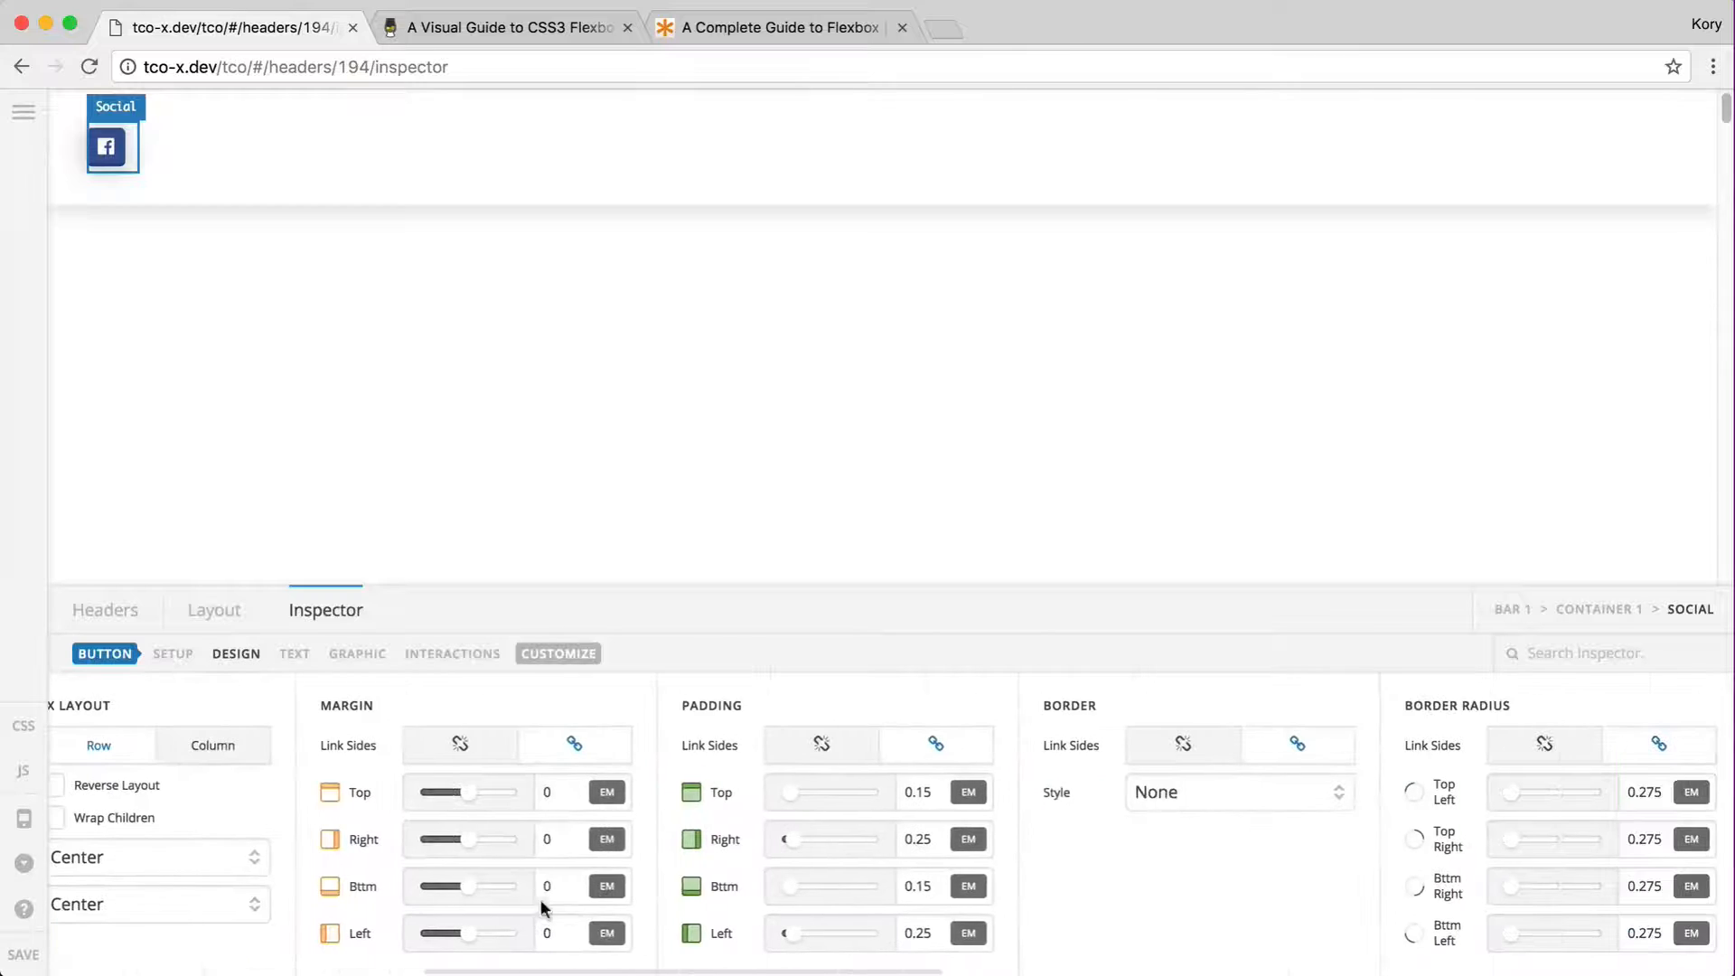
{"action": "left_click", "coordinate": [578, 799]}
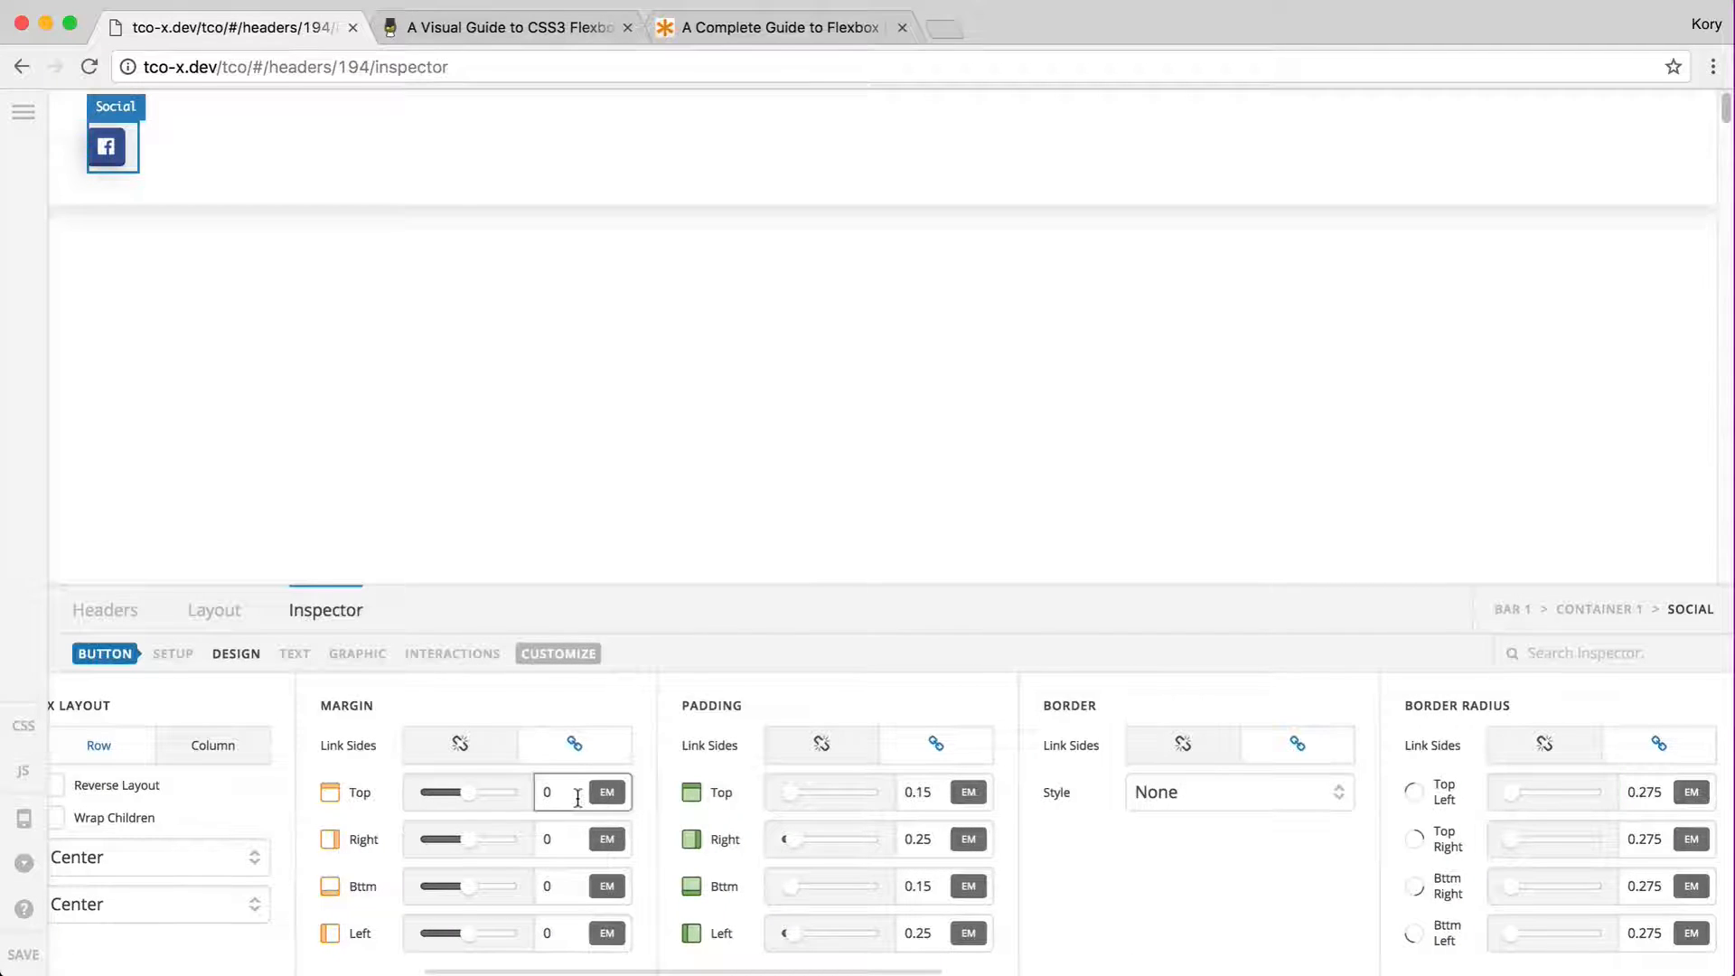
{"action": "type", "text": ".25"}
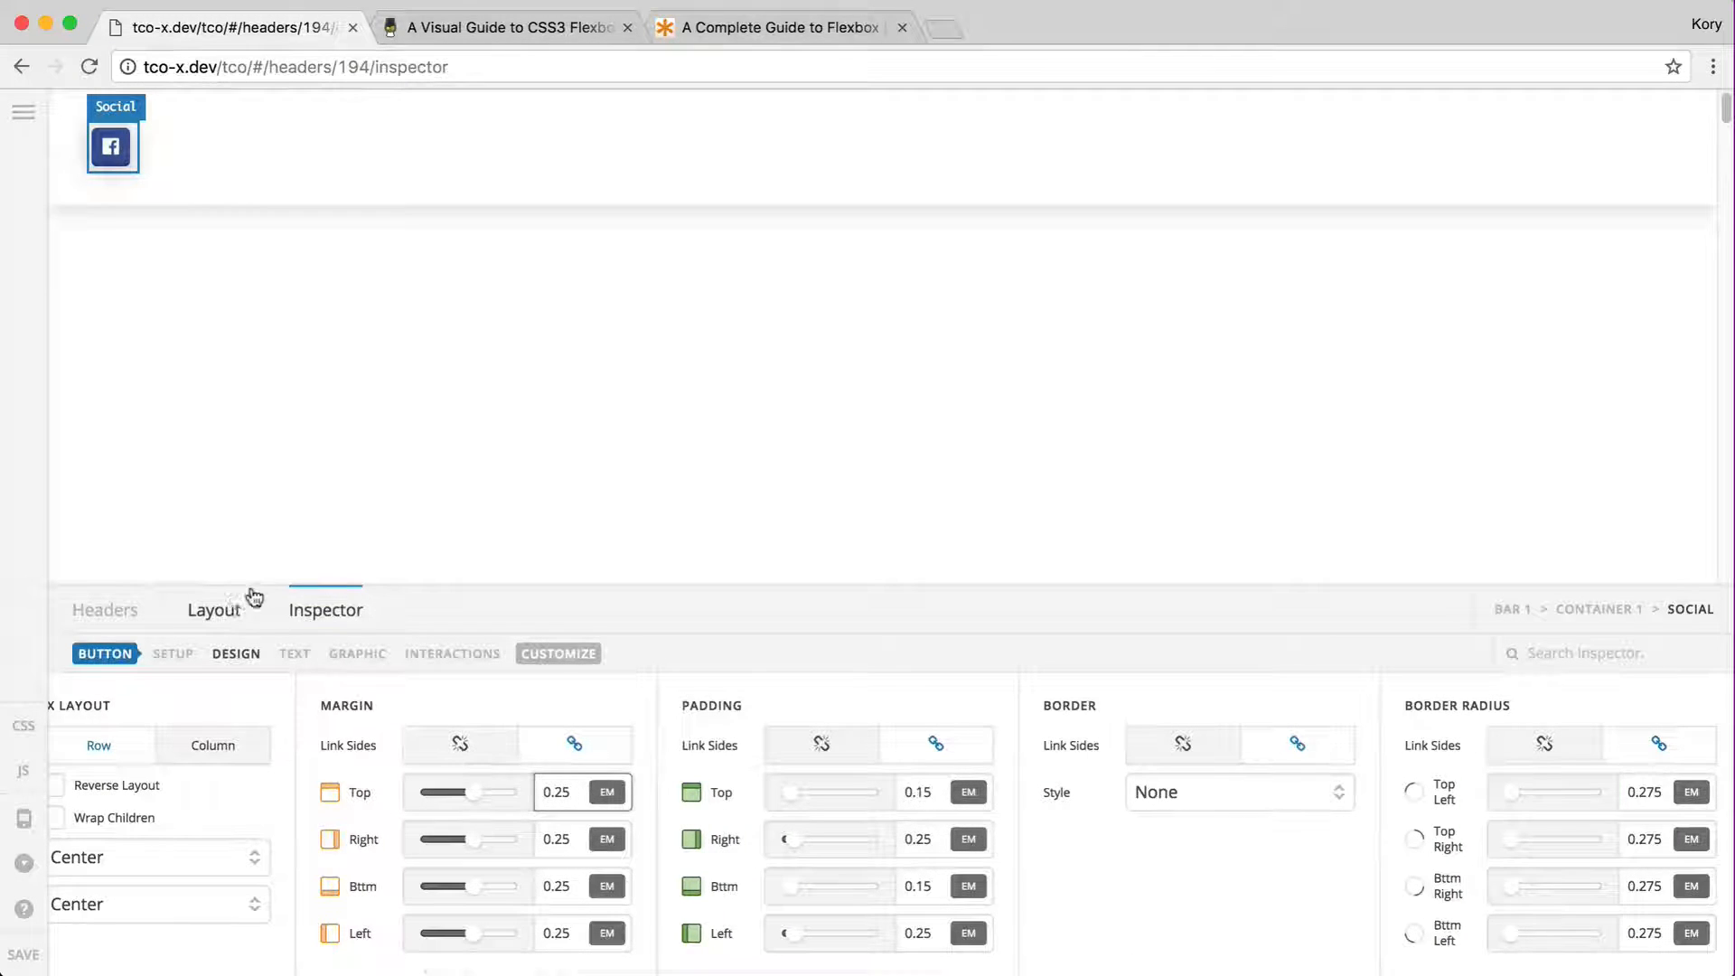
- Duplicate the Social element twice so that Container 1 holds three of them
{"action": "left_click", "coordinate": [233, 602]}
{"action": "left_click", "coordinate": [1636, 724]}
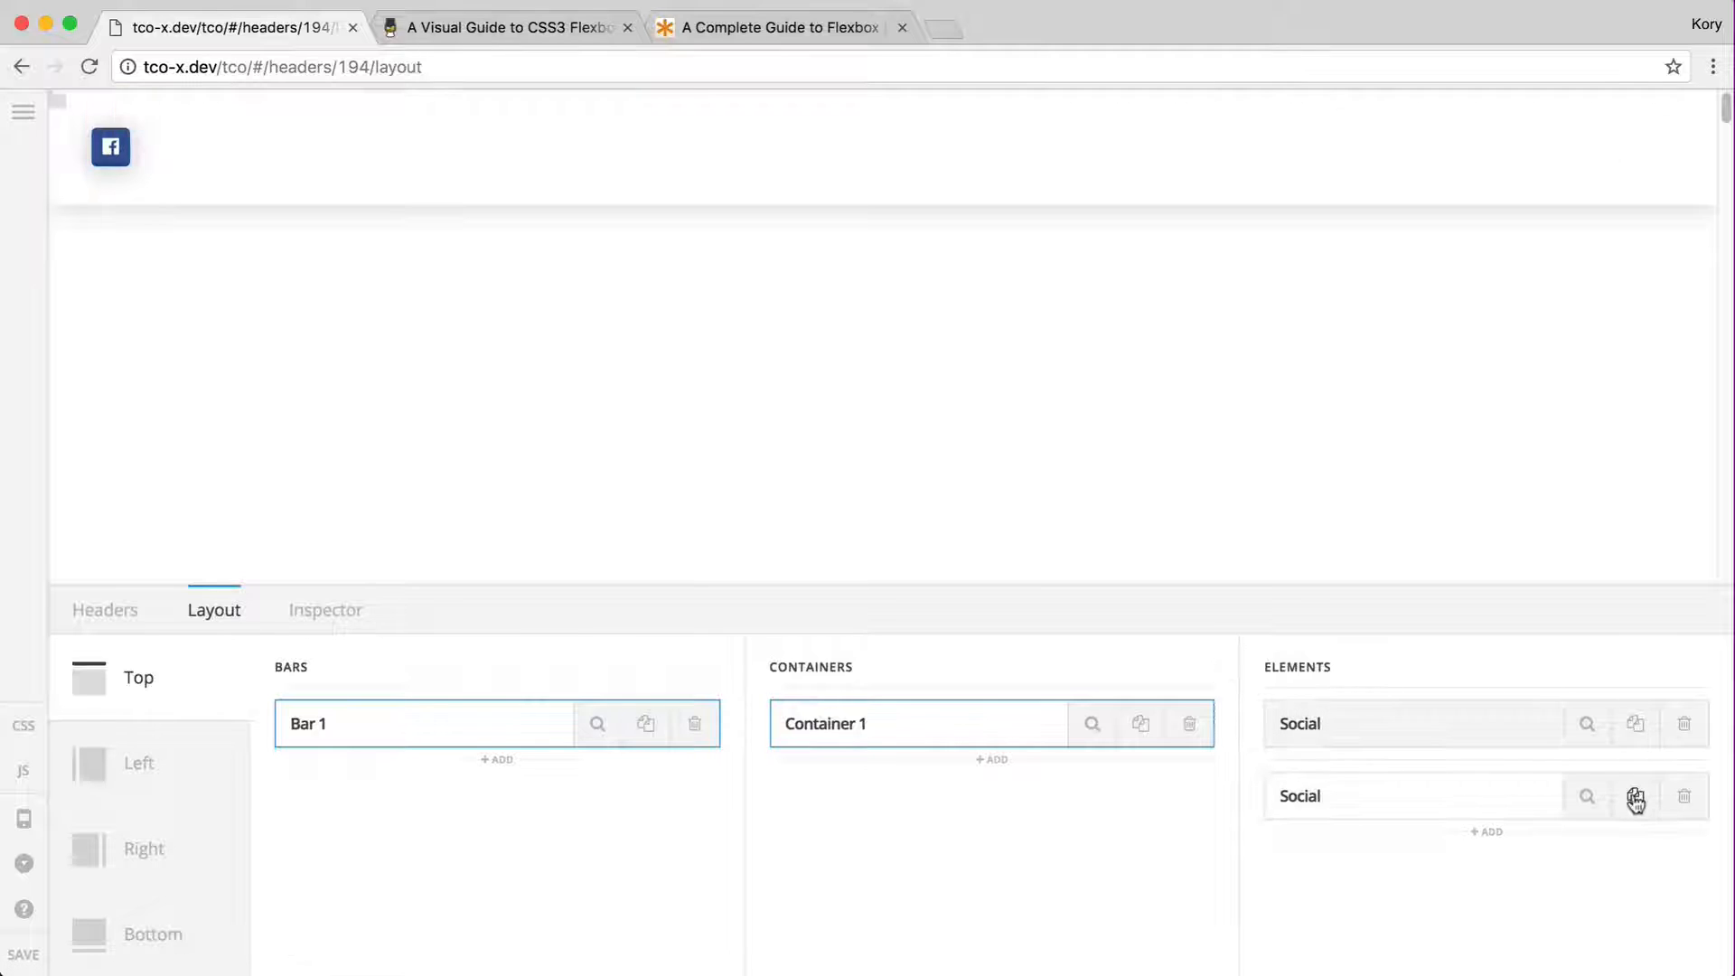
{"action": "left_click", "coordinate": [1636, 799]}
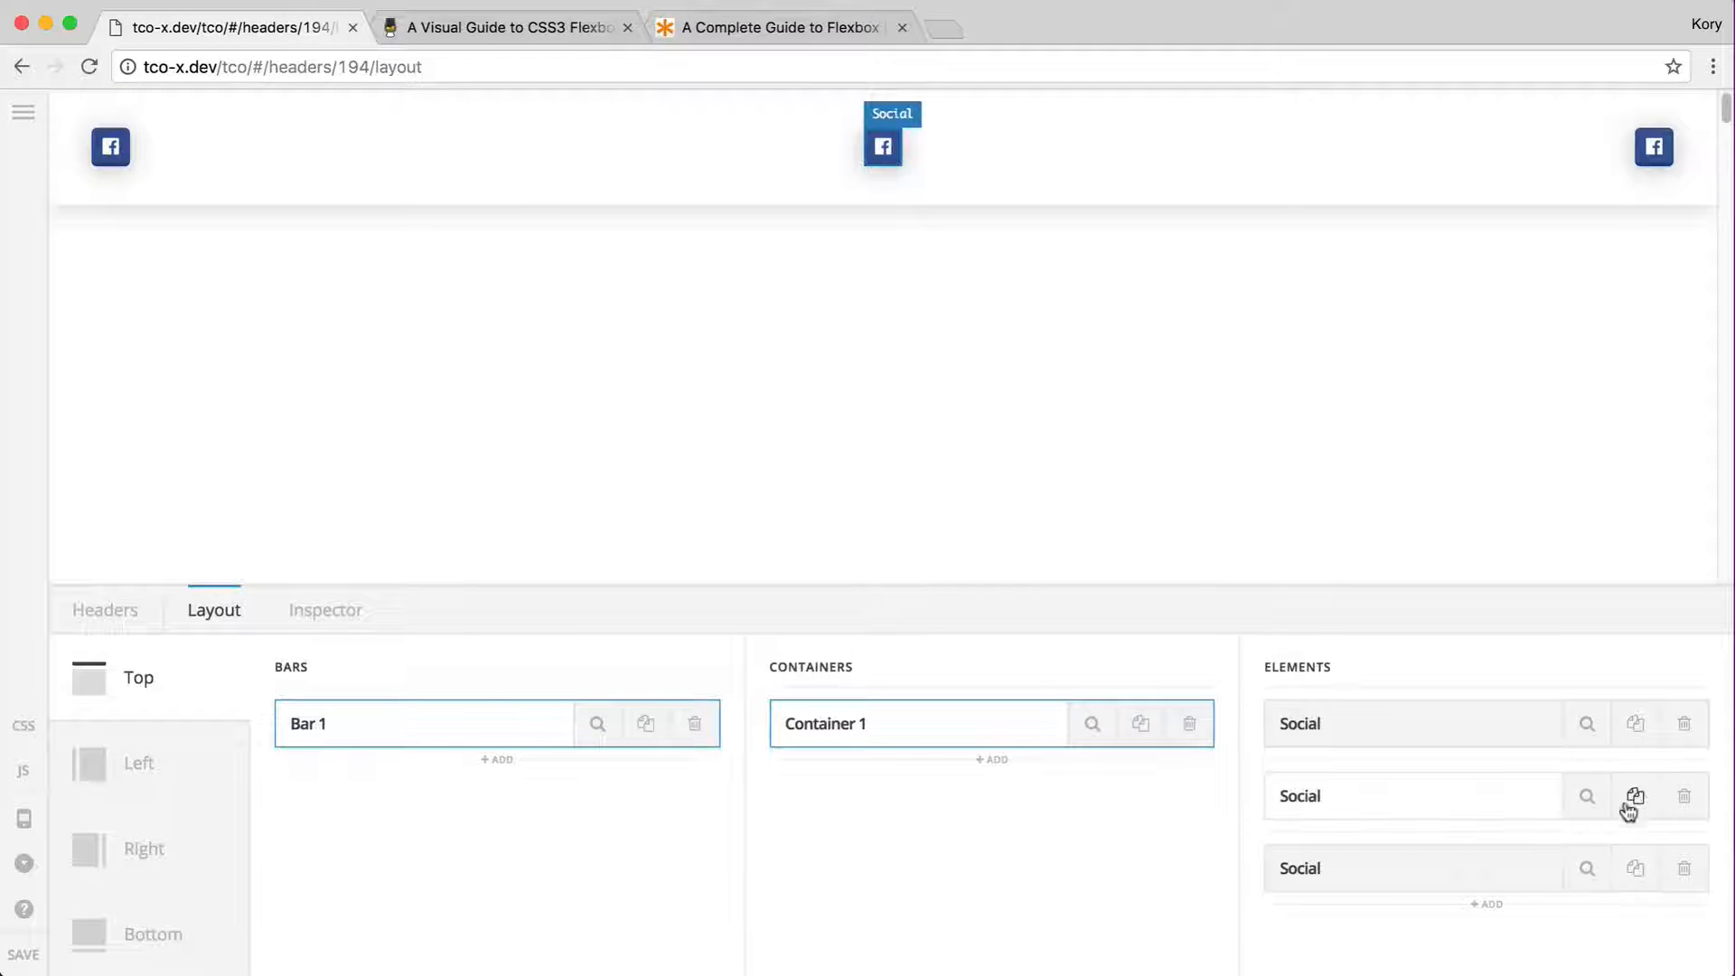
- Set the base background of the second Social element to bright red, rgb(253, 34, 6)
{"action": "left_click", "coordinate": [1586, 799]}
{"action": "left_click", "coordinate": [533, 931]}
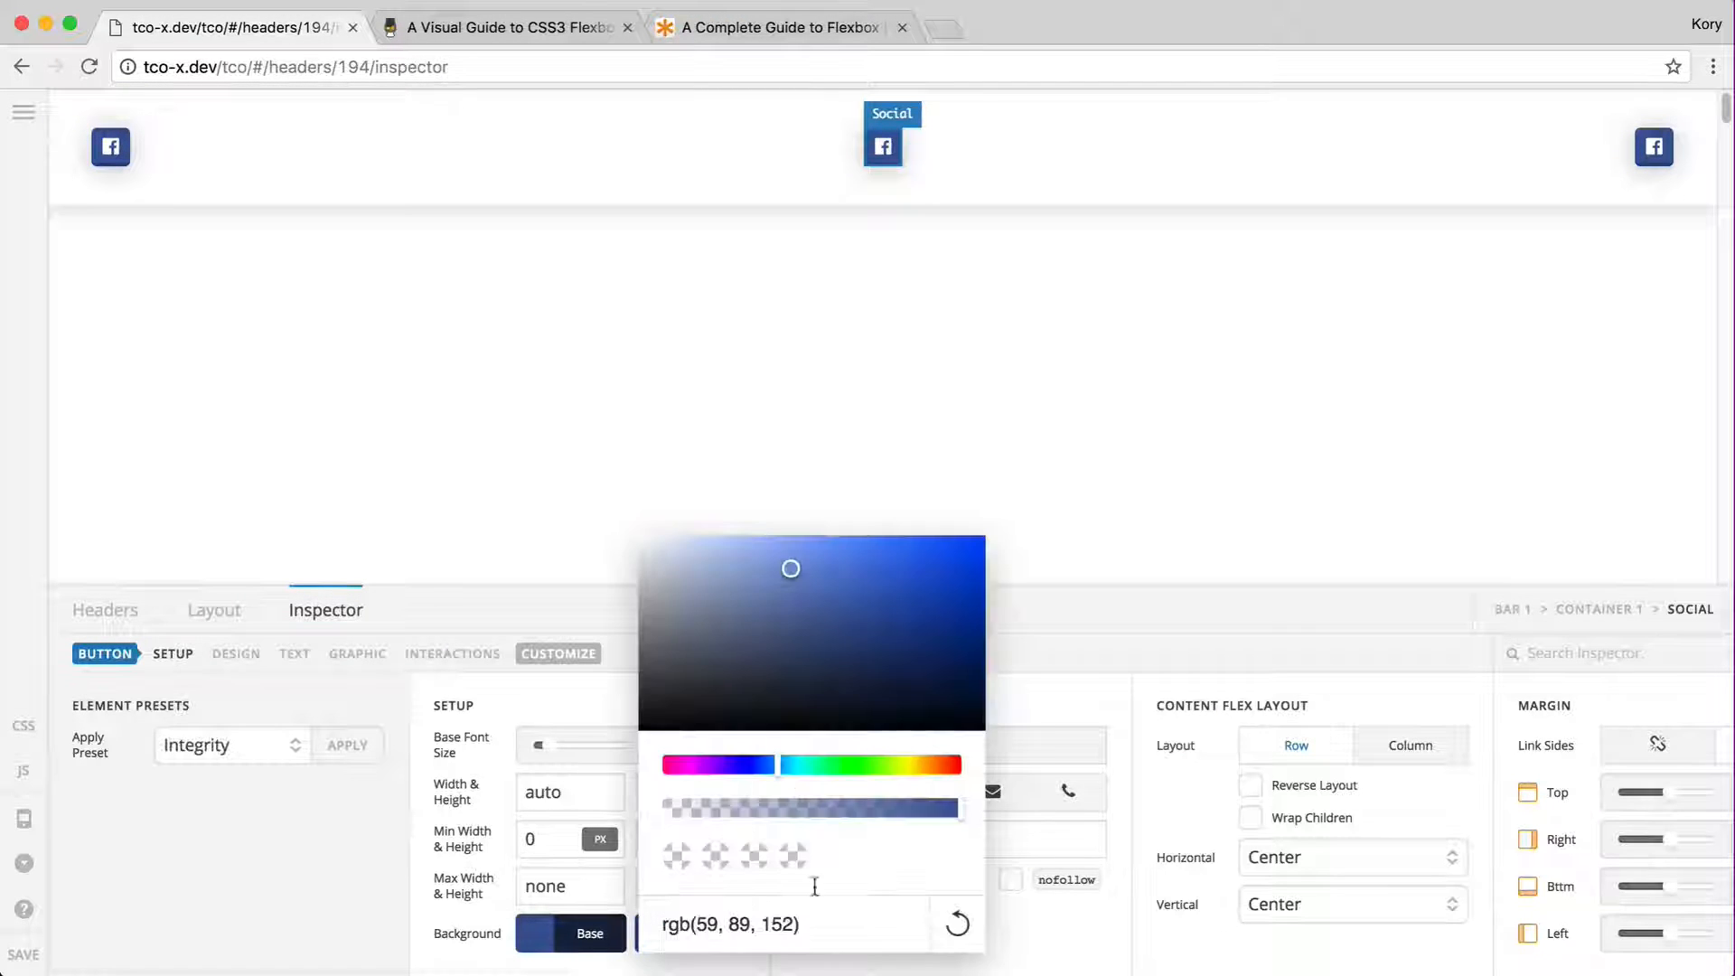
{"action": "left_click", "coordinate": [954, 766]}
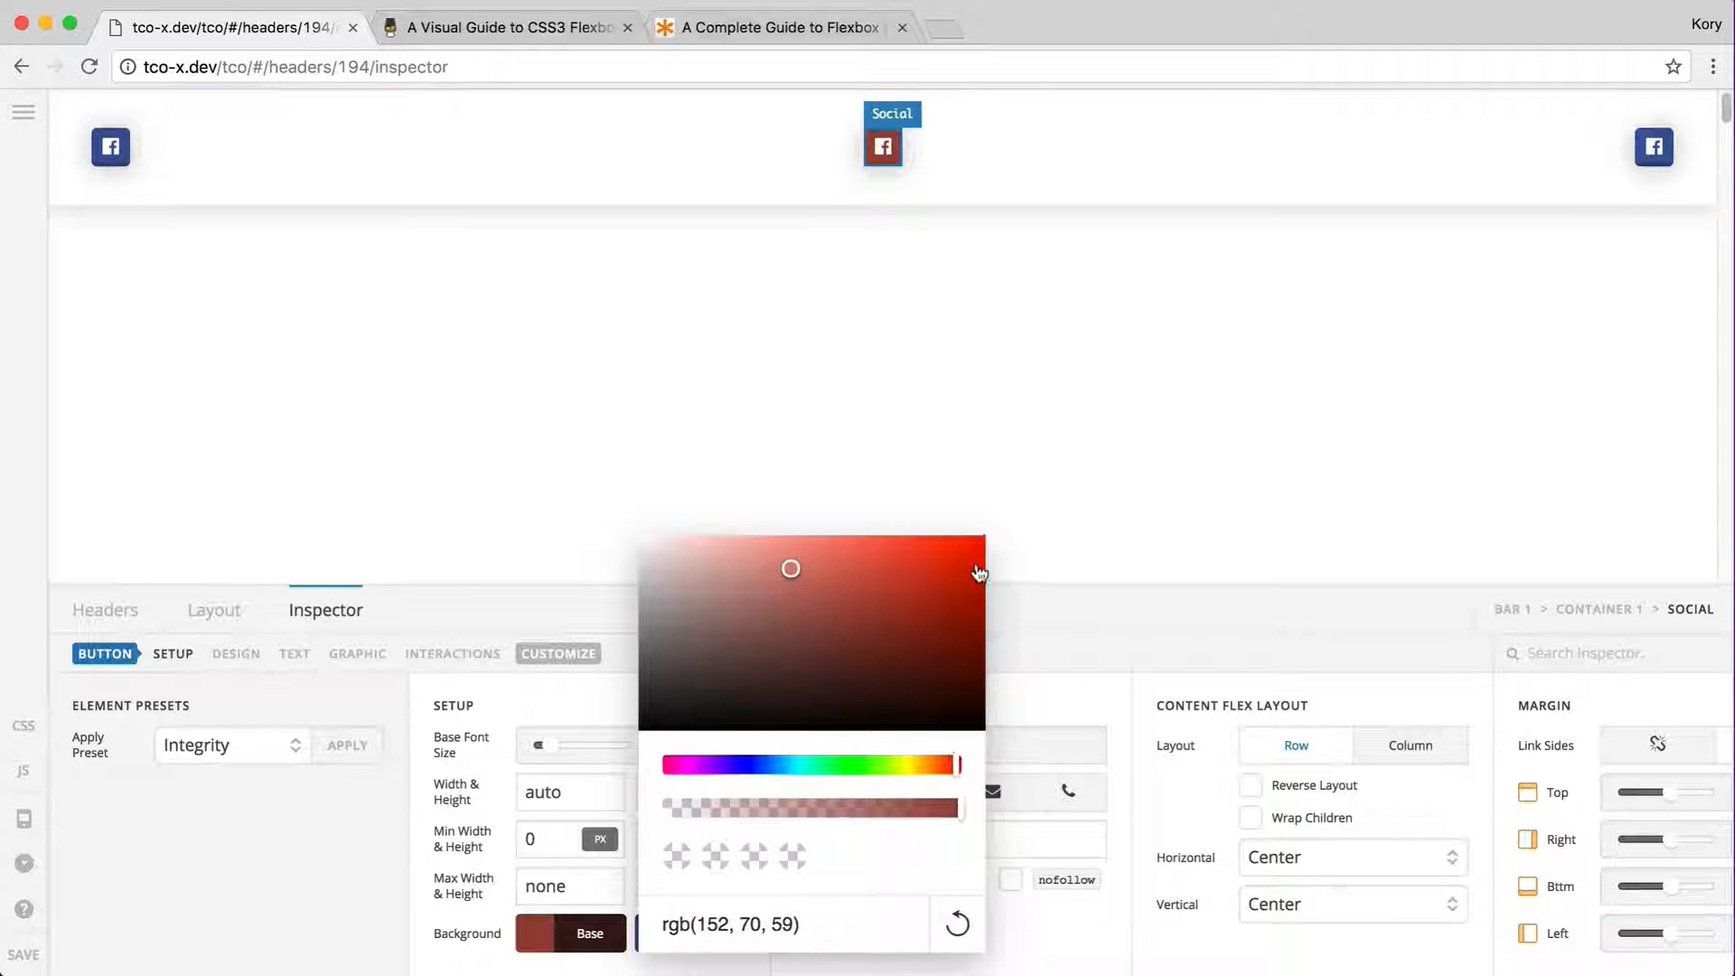
{"action": "left_click_drag", "start_coordinate": [980, 550], "coordinate": [979, 539]}
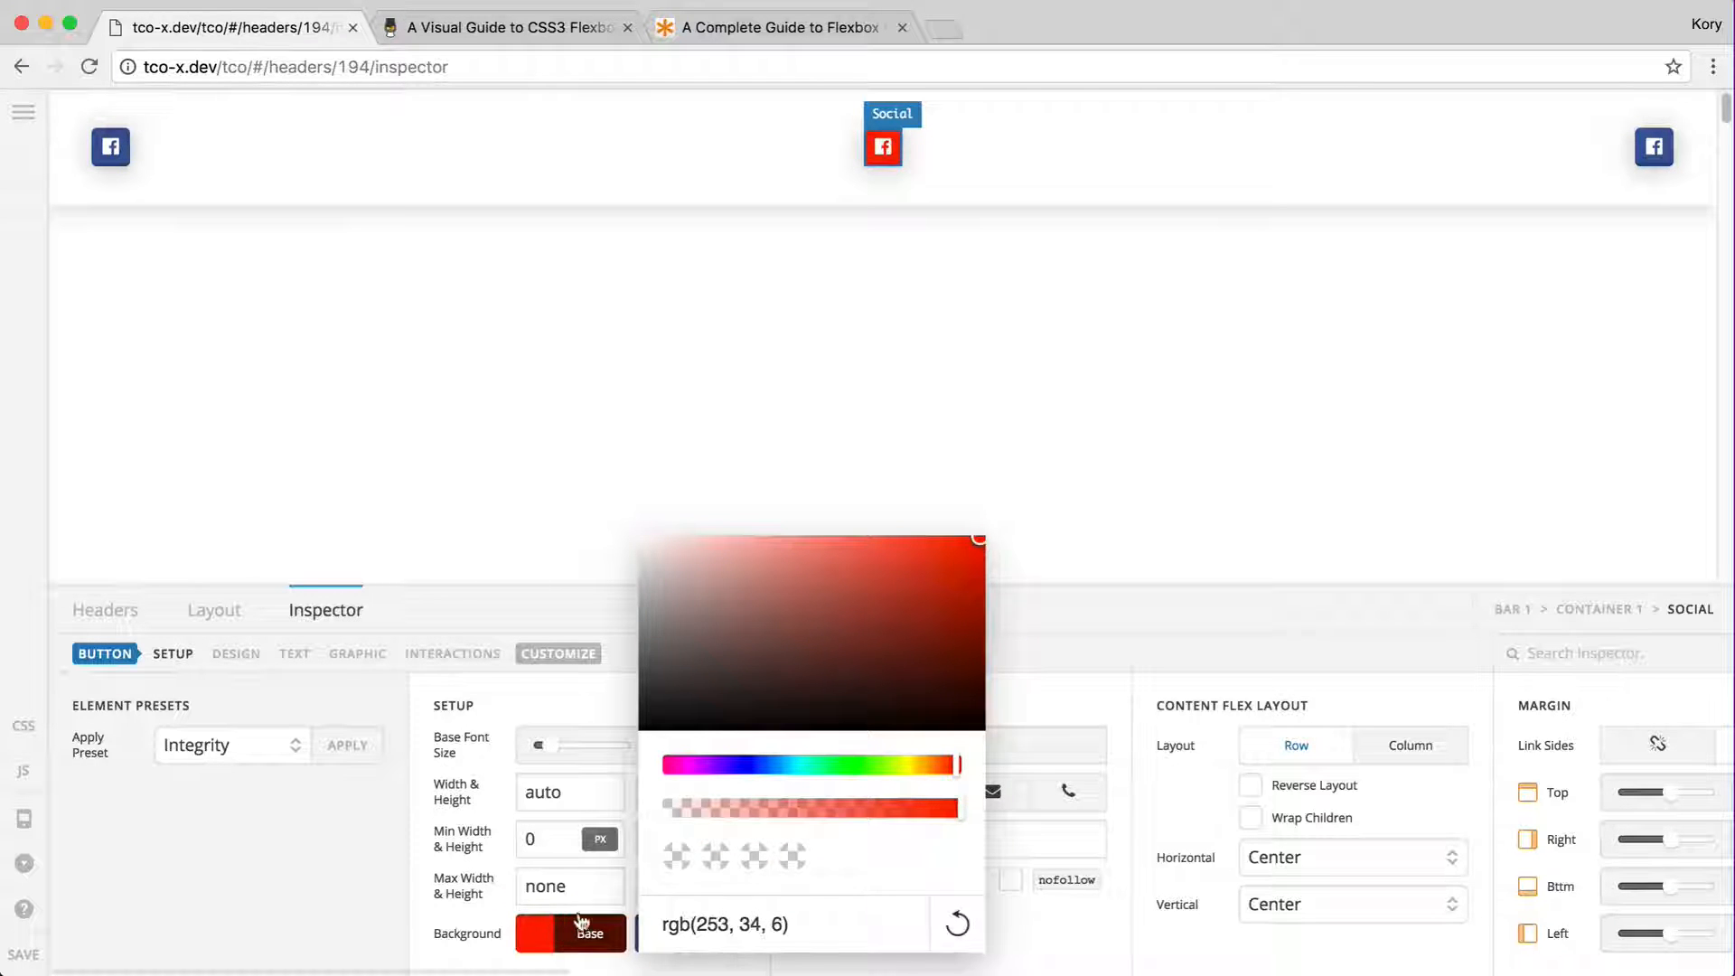
{"action": "left_click", "coordinate": [581, 920]}
- Set the base background of the third Social element to yellow, rgb(252, 206, 4)
{"action": "left_click", "coordinate": [213, 610]}
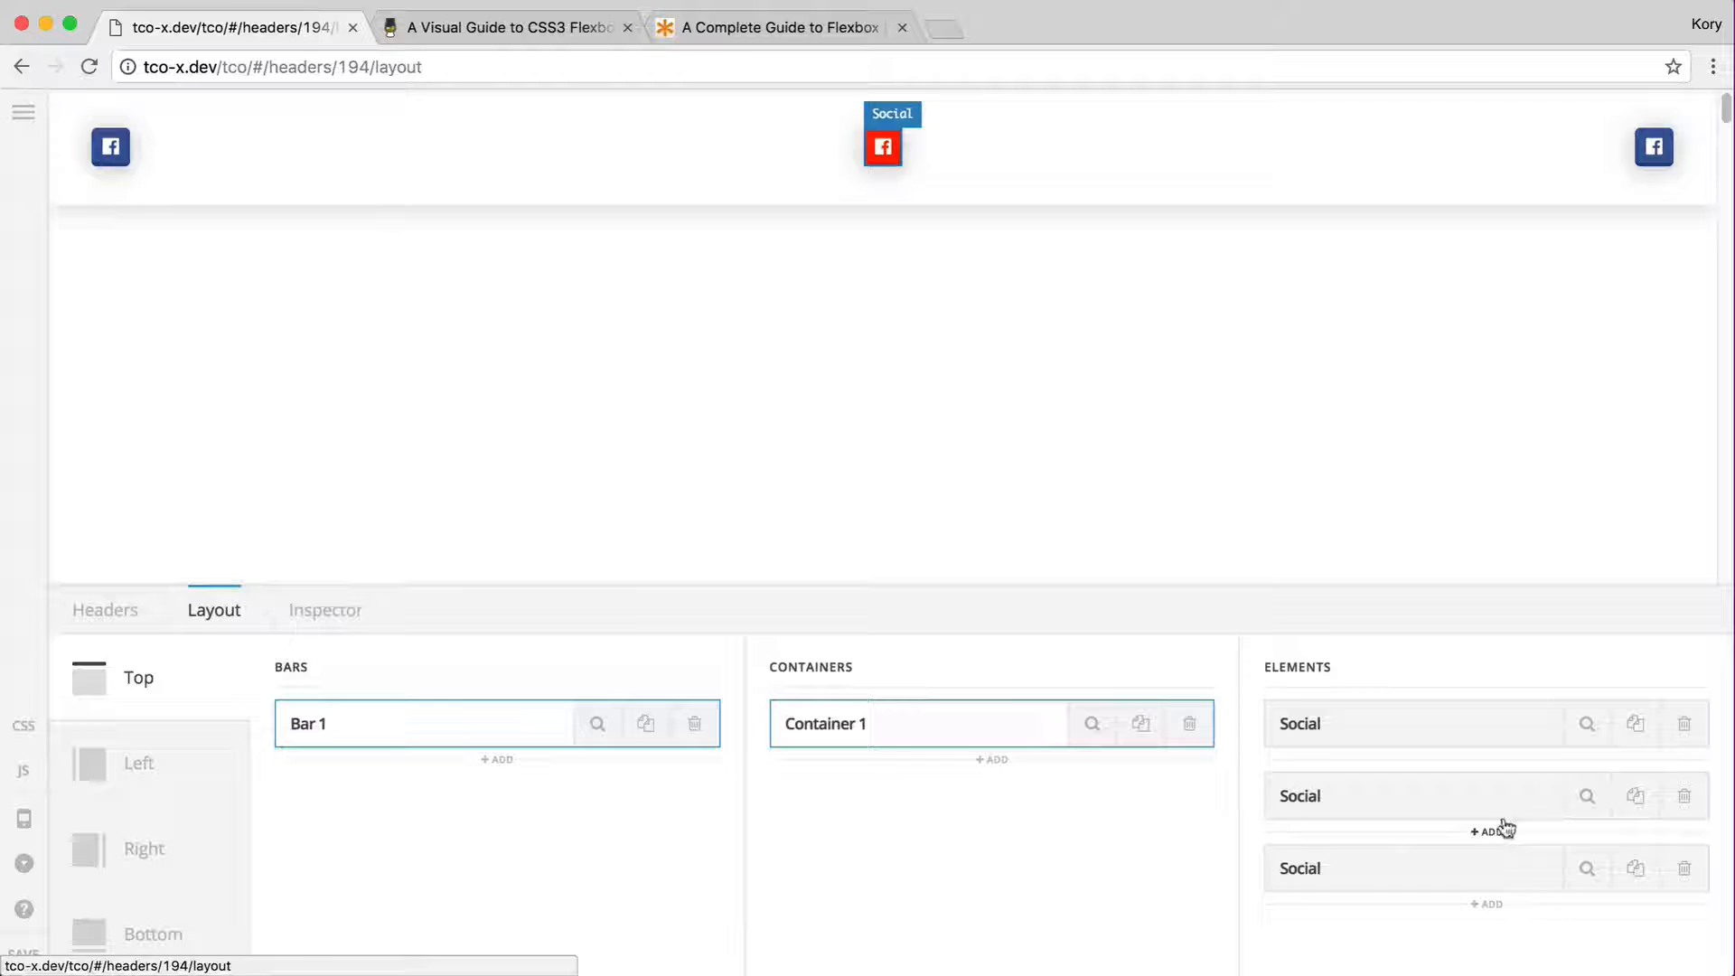
{"action": "left_click", "coordinate": [1584, 869]}
{"action": "left_click", "coordinate": [579, 931]}
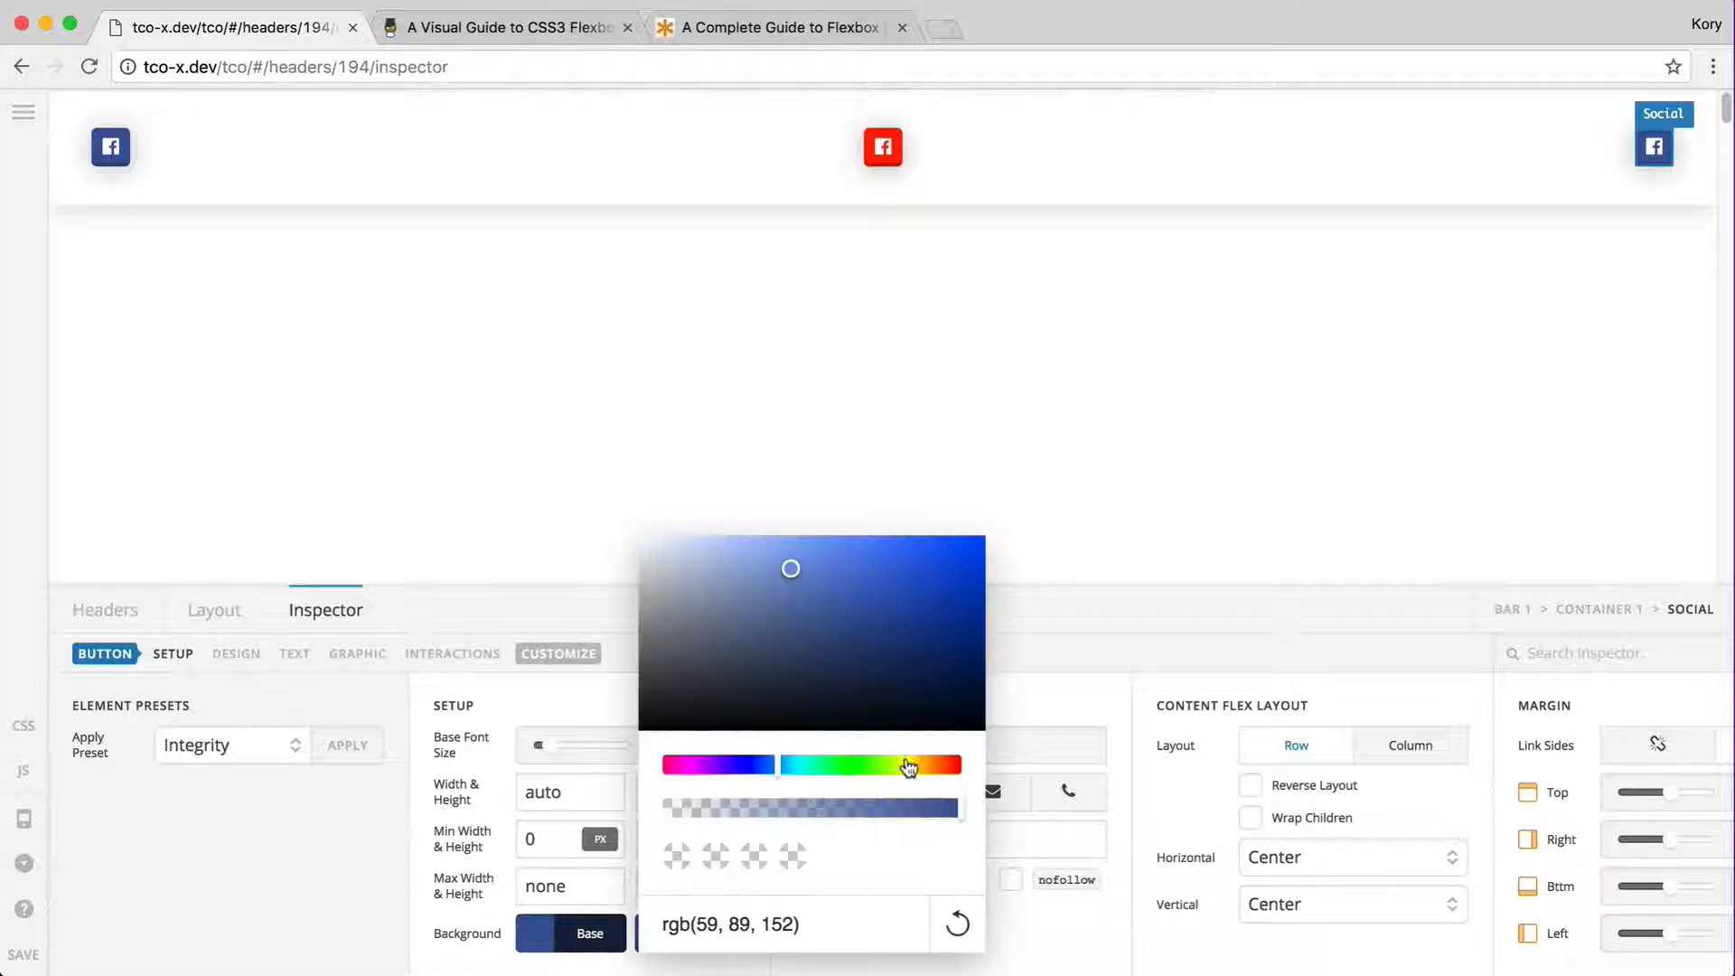
{"action": "left_click", "coordinate": [919, 766]}
{"action": "left_click", "coordinate": [978, 545]}
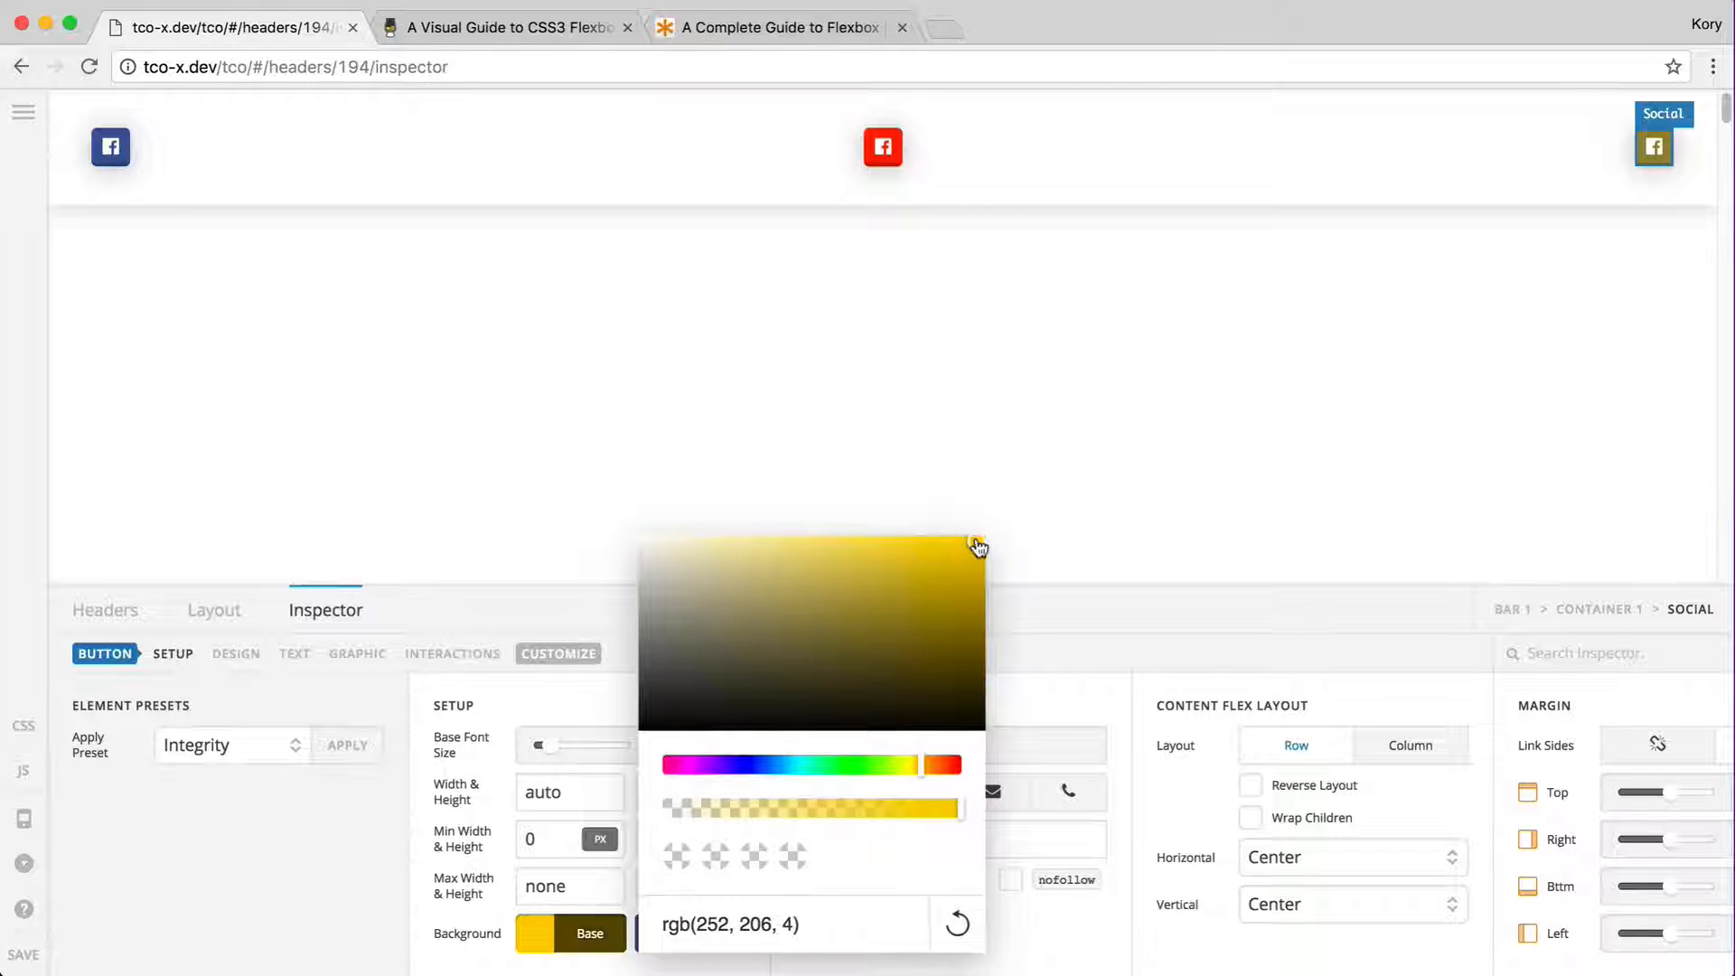
{"action": "left_click", "coordinate": [572, 944]}
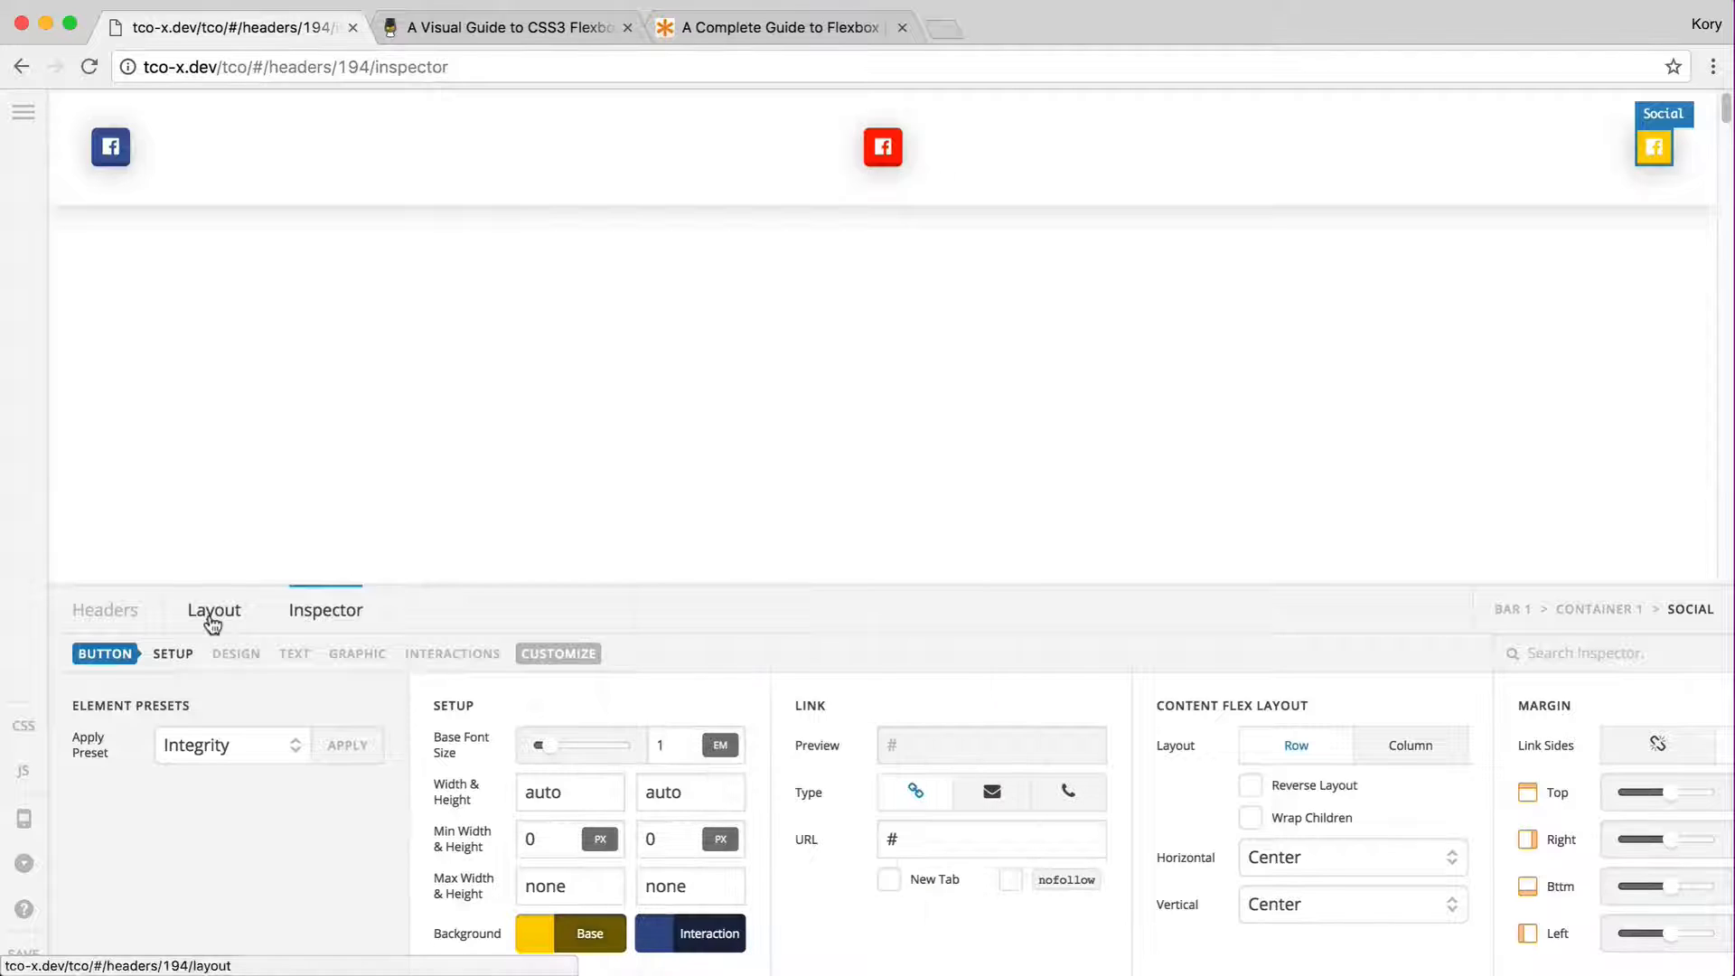
- Examine the Flex Layout settings of Container 1 and Bar 1, comparing them with the container and items diagrams in the Flexbox guides
{"action": "left_click", "coordinate": [213, 615]}
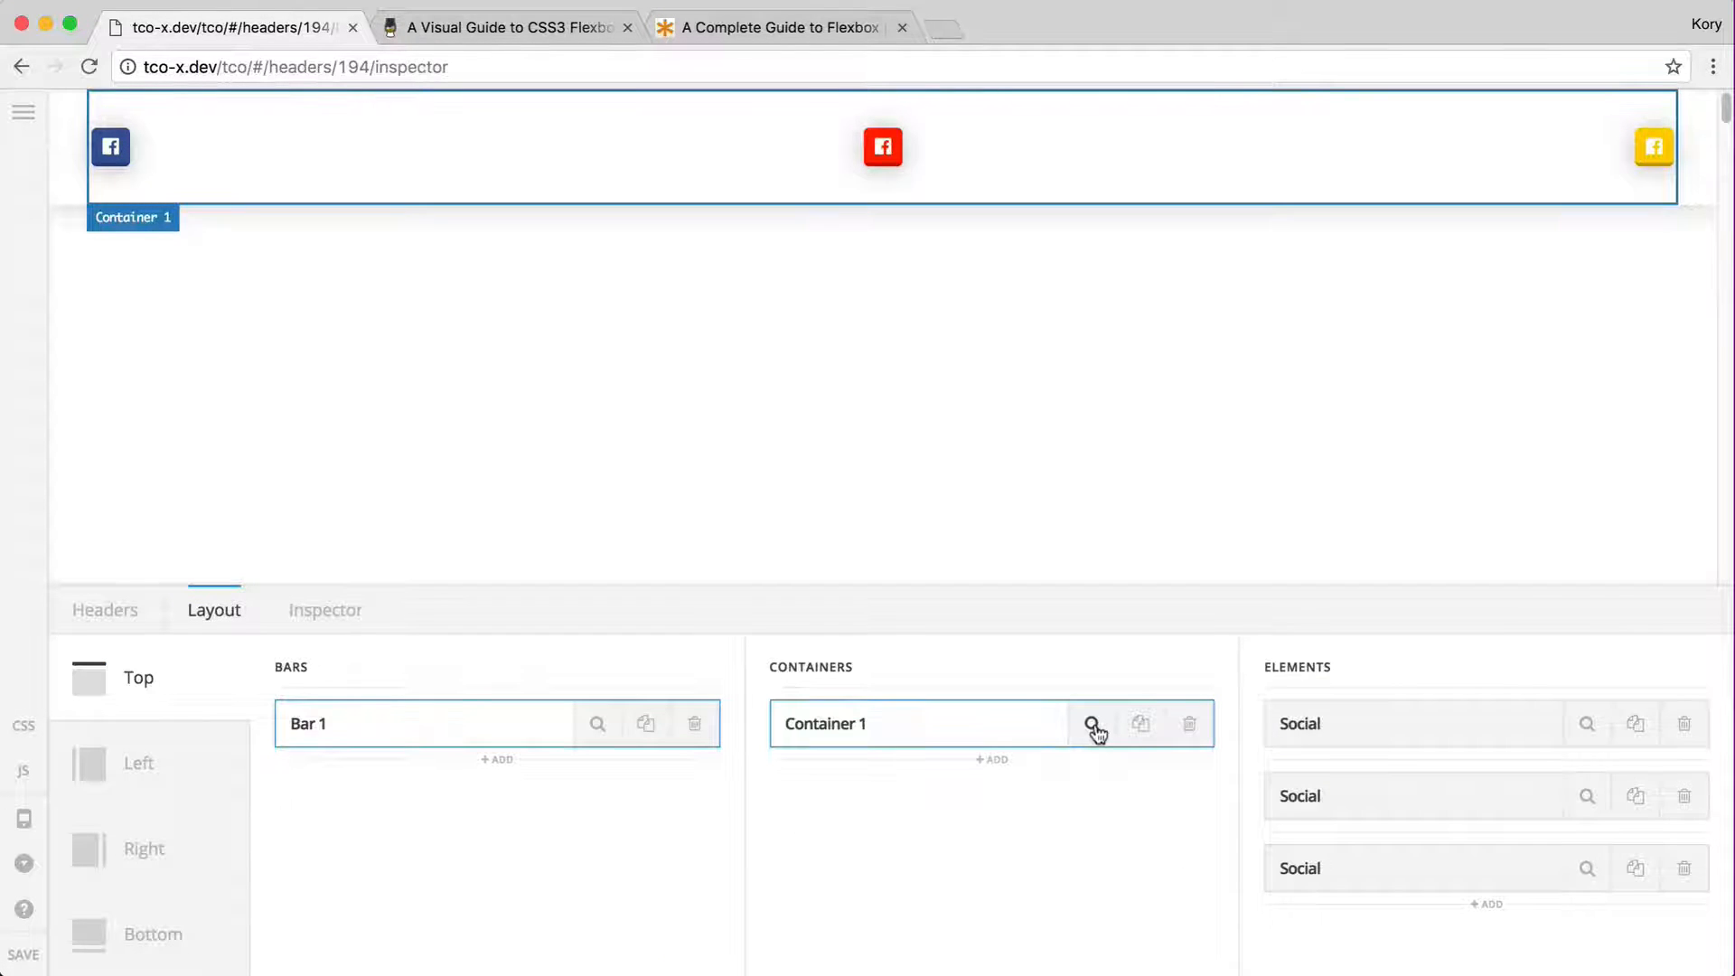
{"action": "left_click", "coordinate": [1094, 725]}
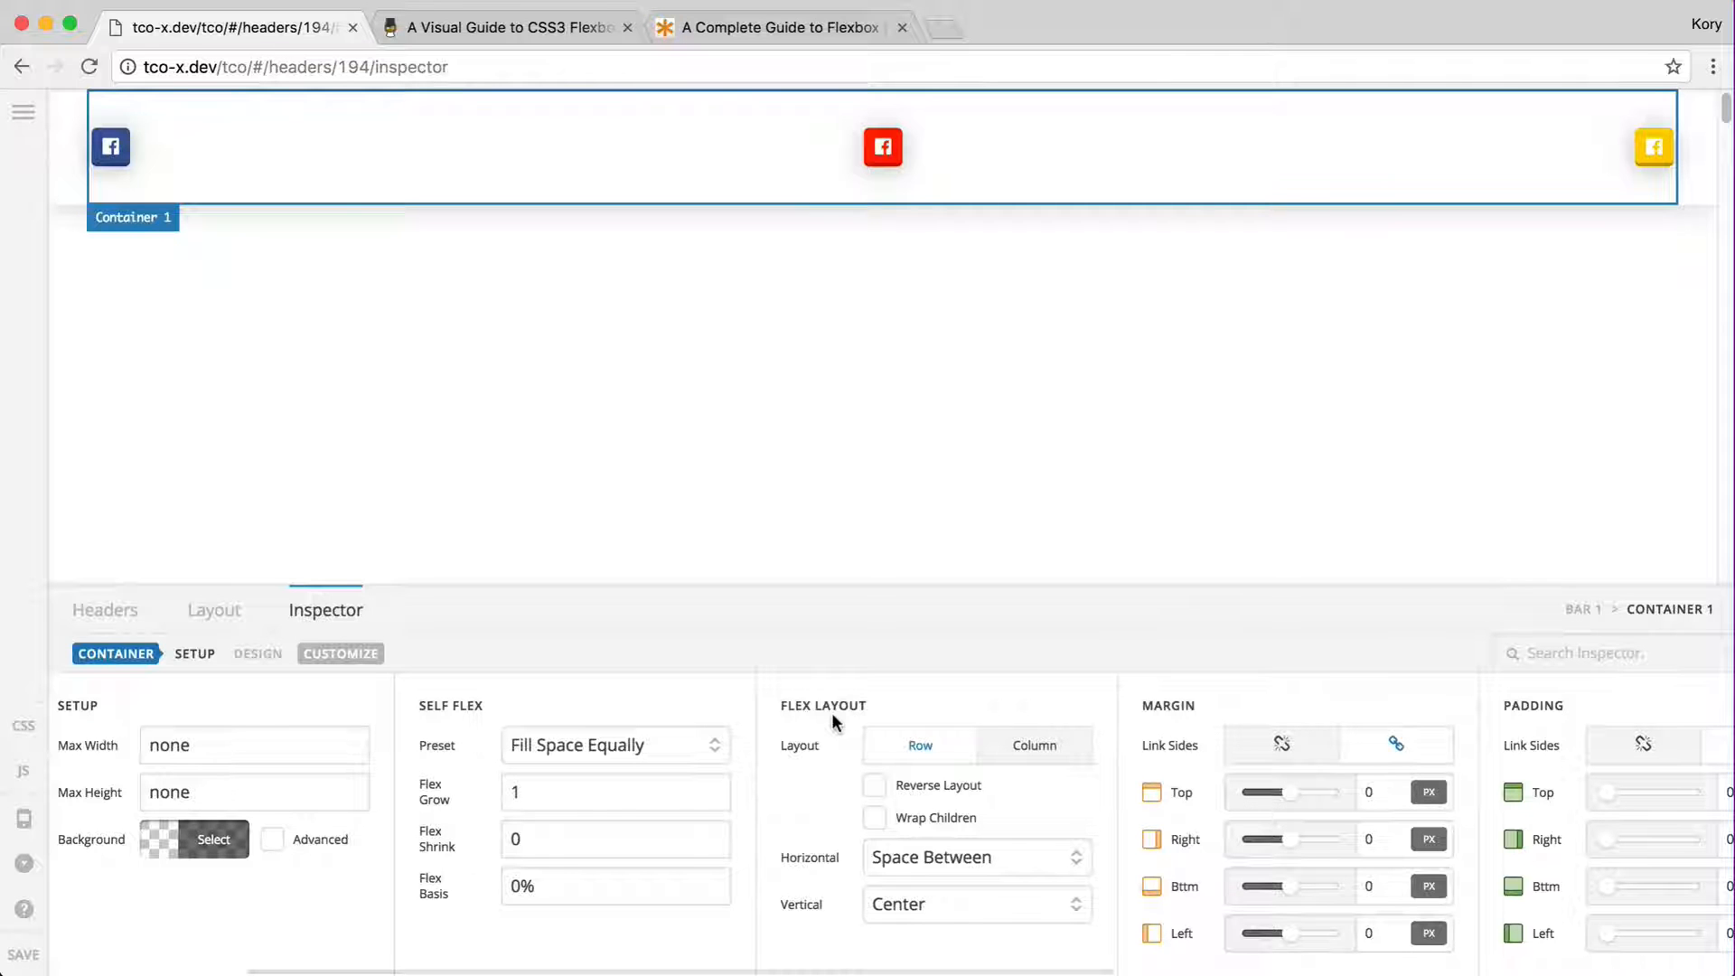
{"action": "key", "text": "super+3"}
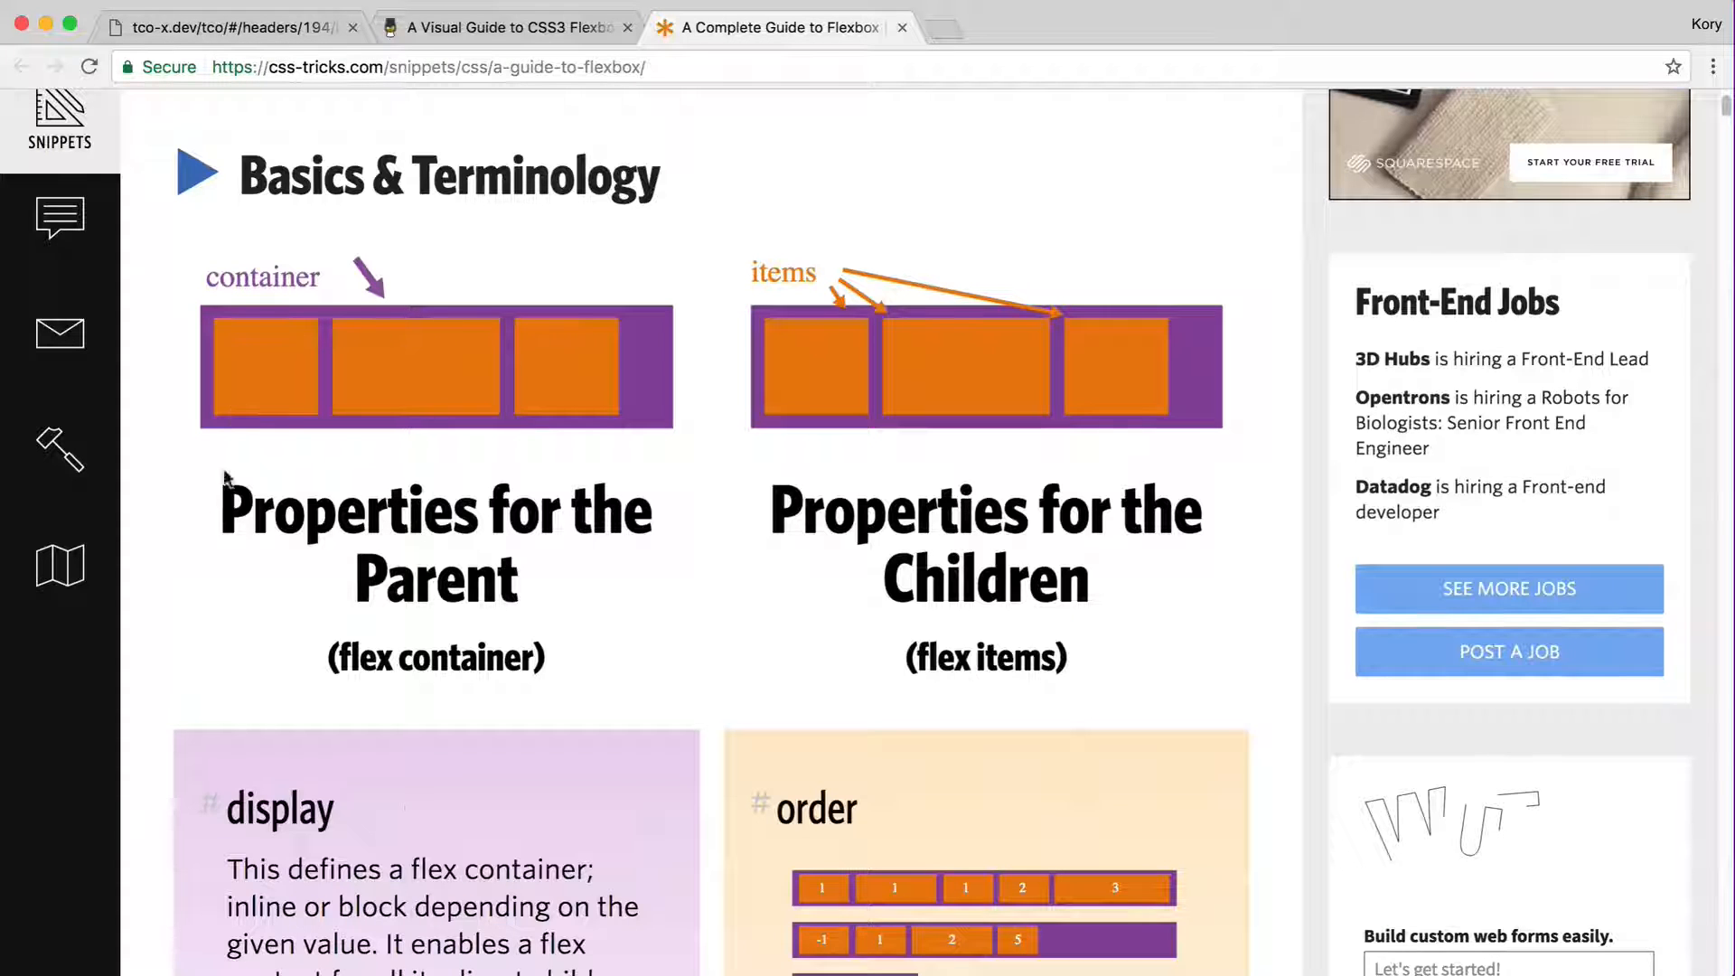
{"action": "key", "text": "super+1"}
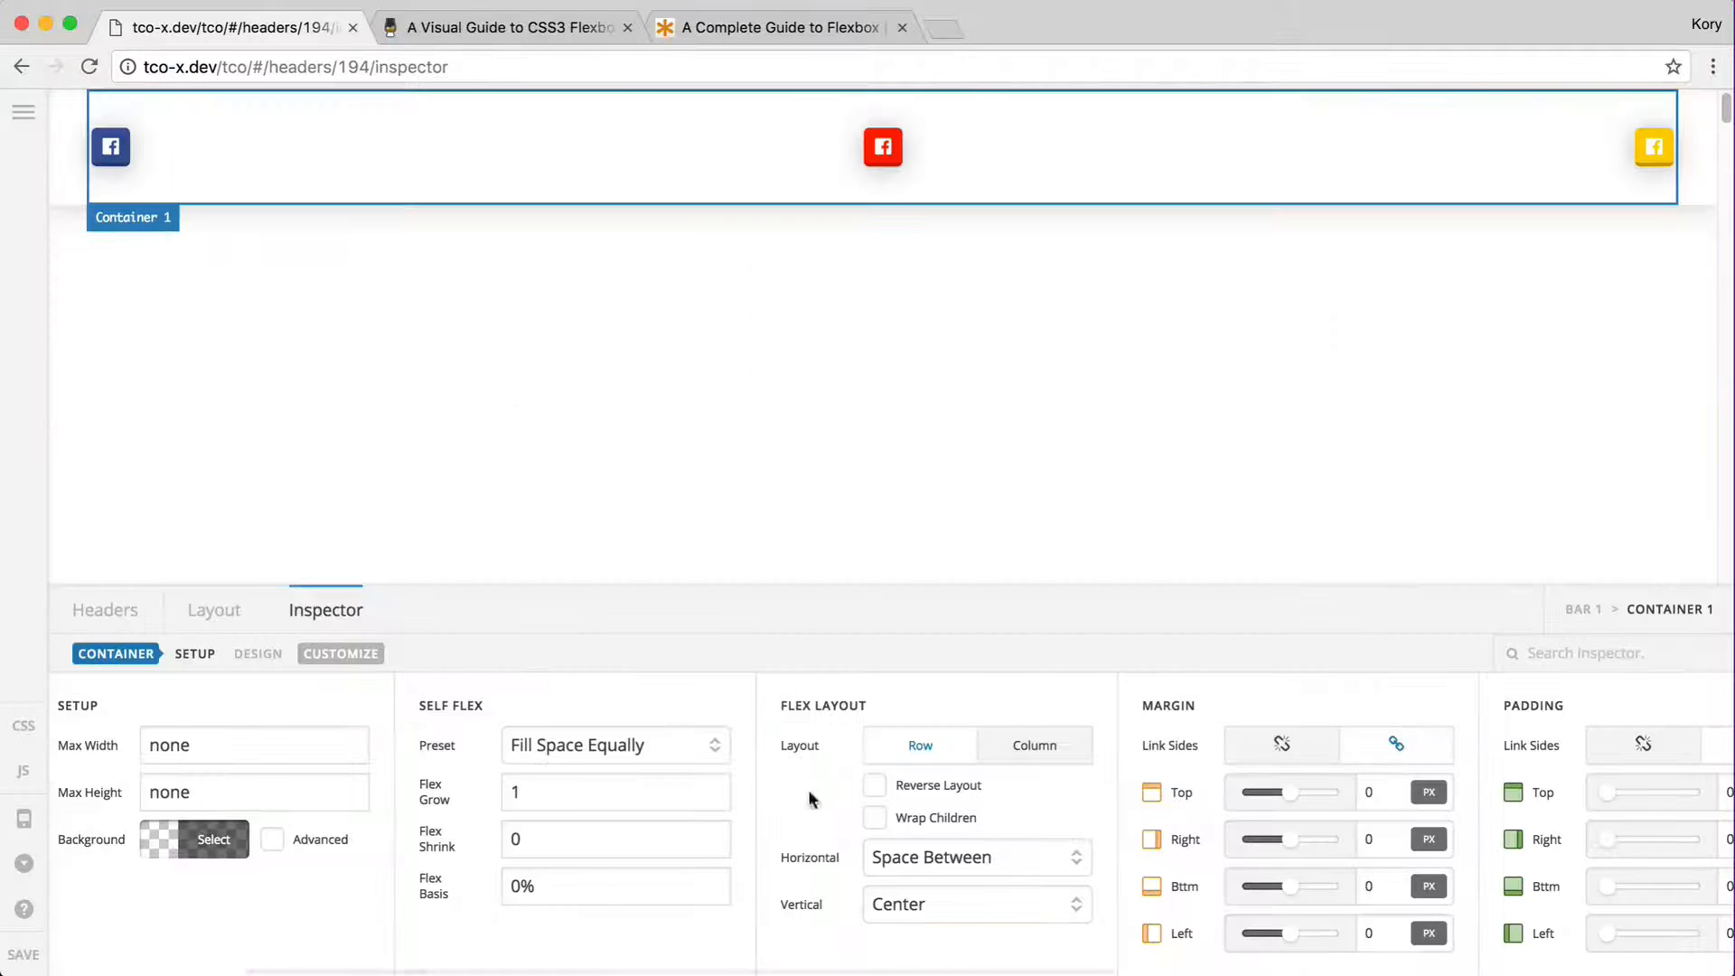
{"action": "key", "text": "super+2"}
{"action": "key", "text": "super+3"}
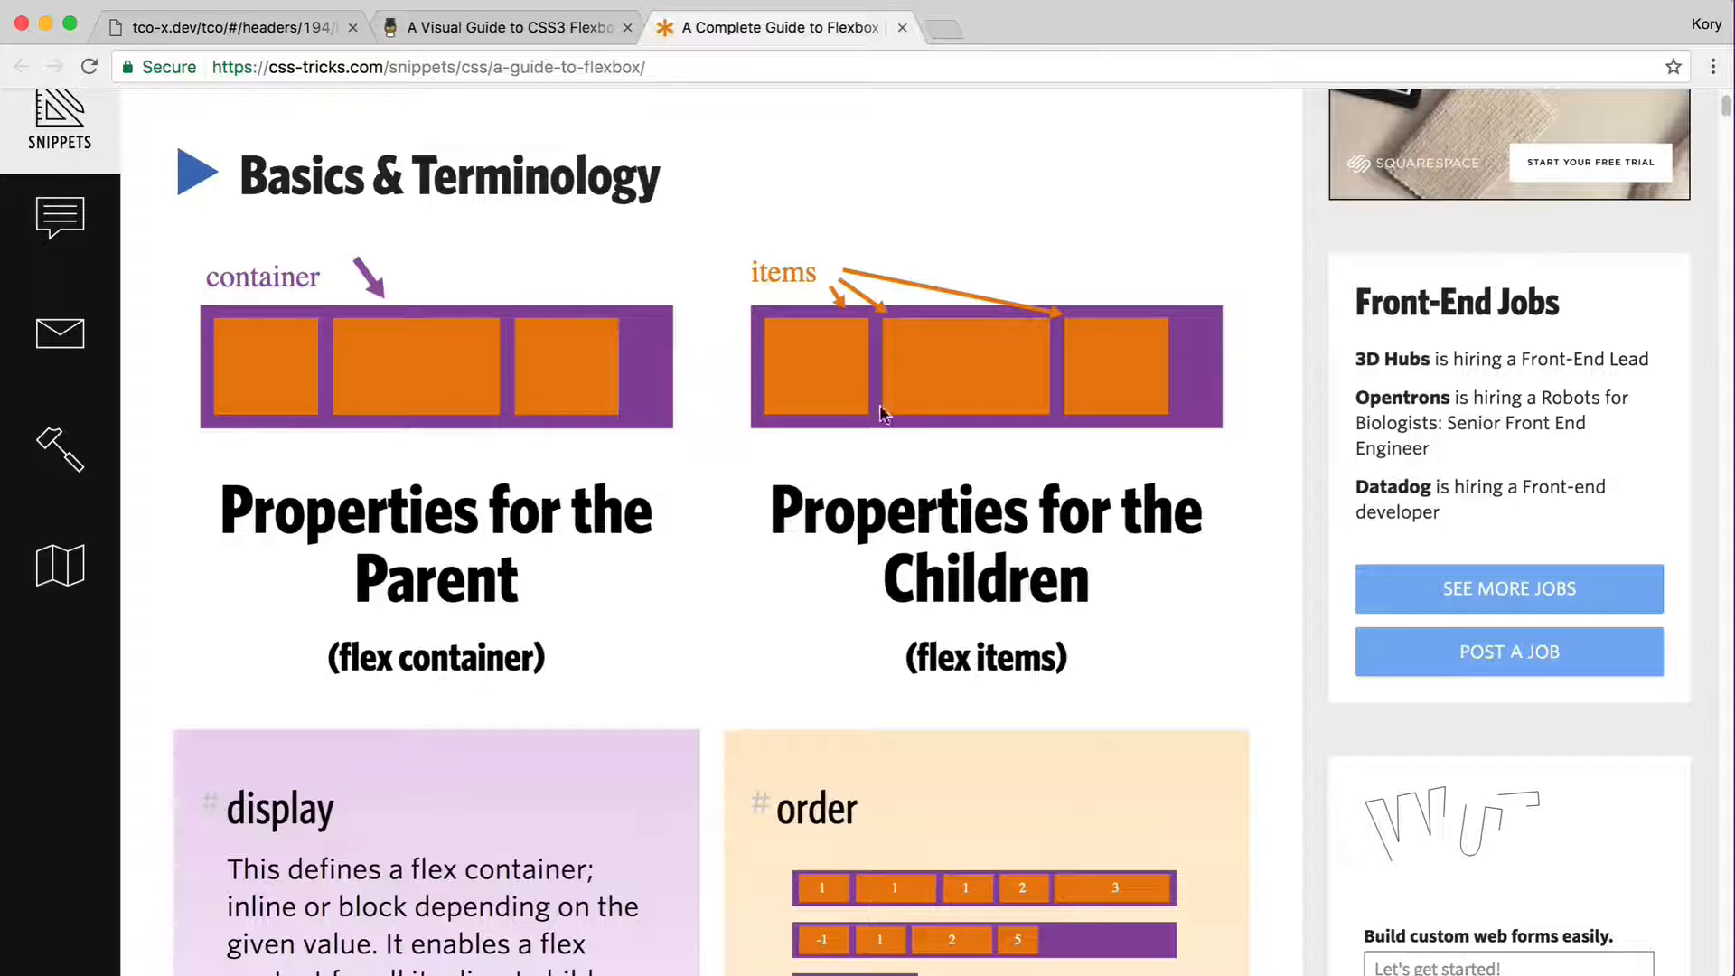
{"action": "key", "text": "super+1"}
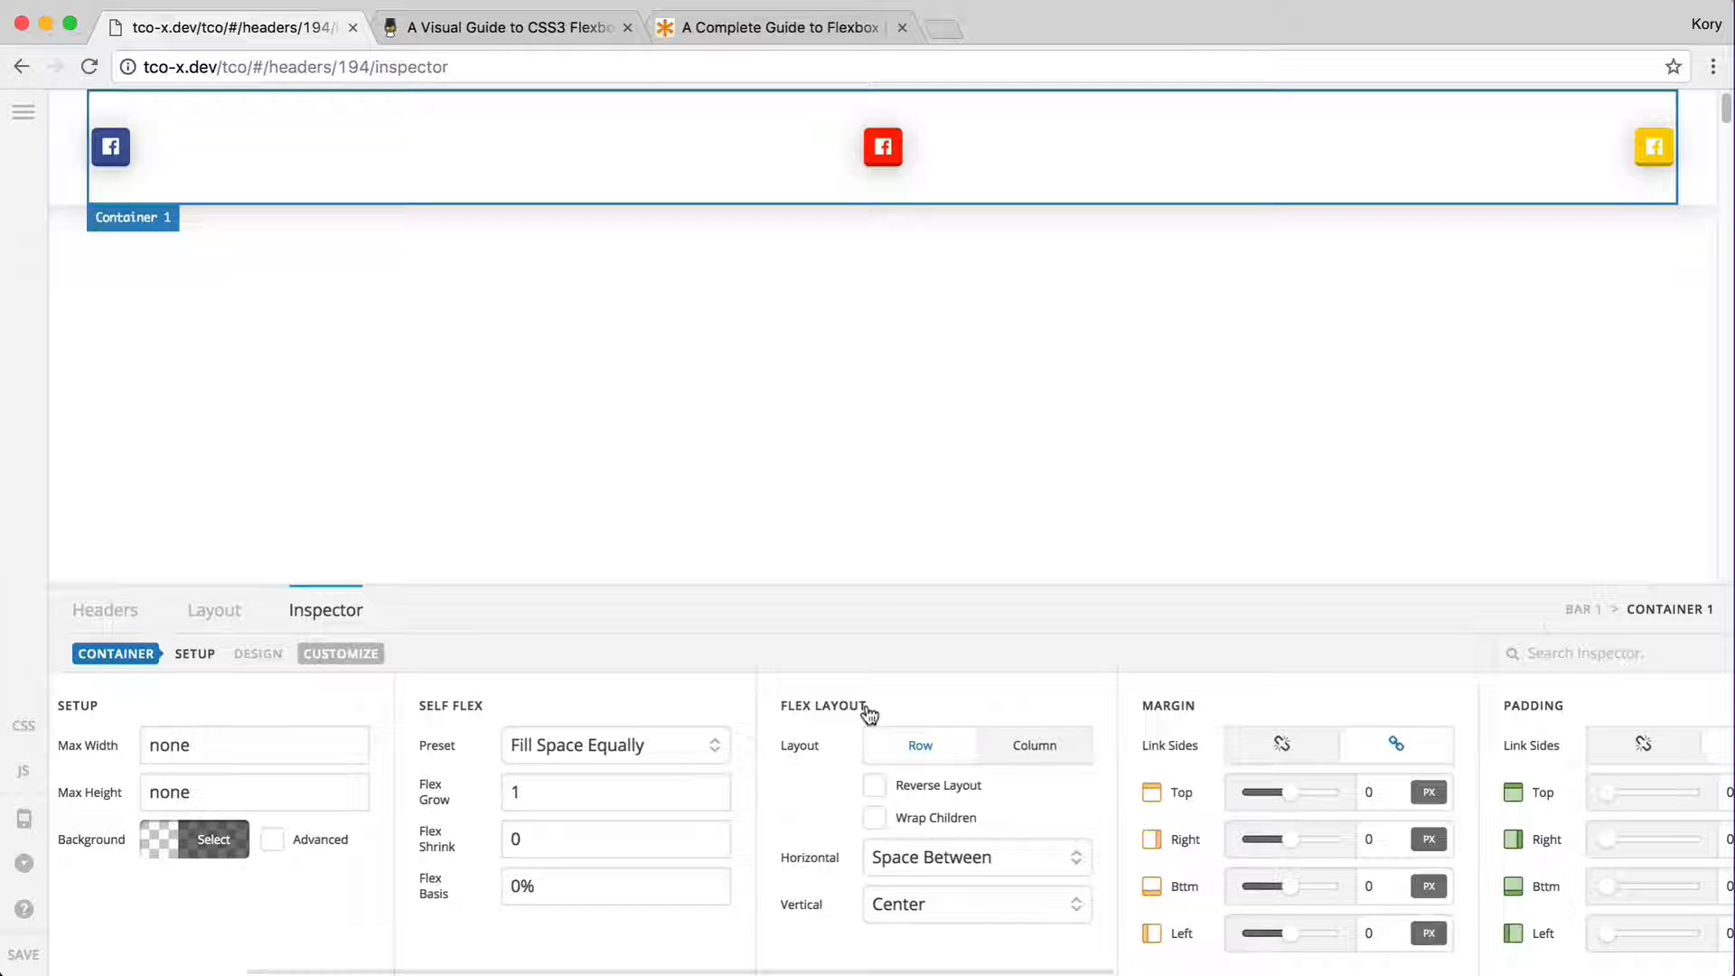
{"action": "left_click", "coordinate": [78, 157]}
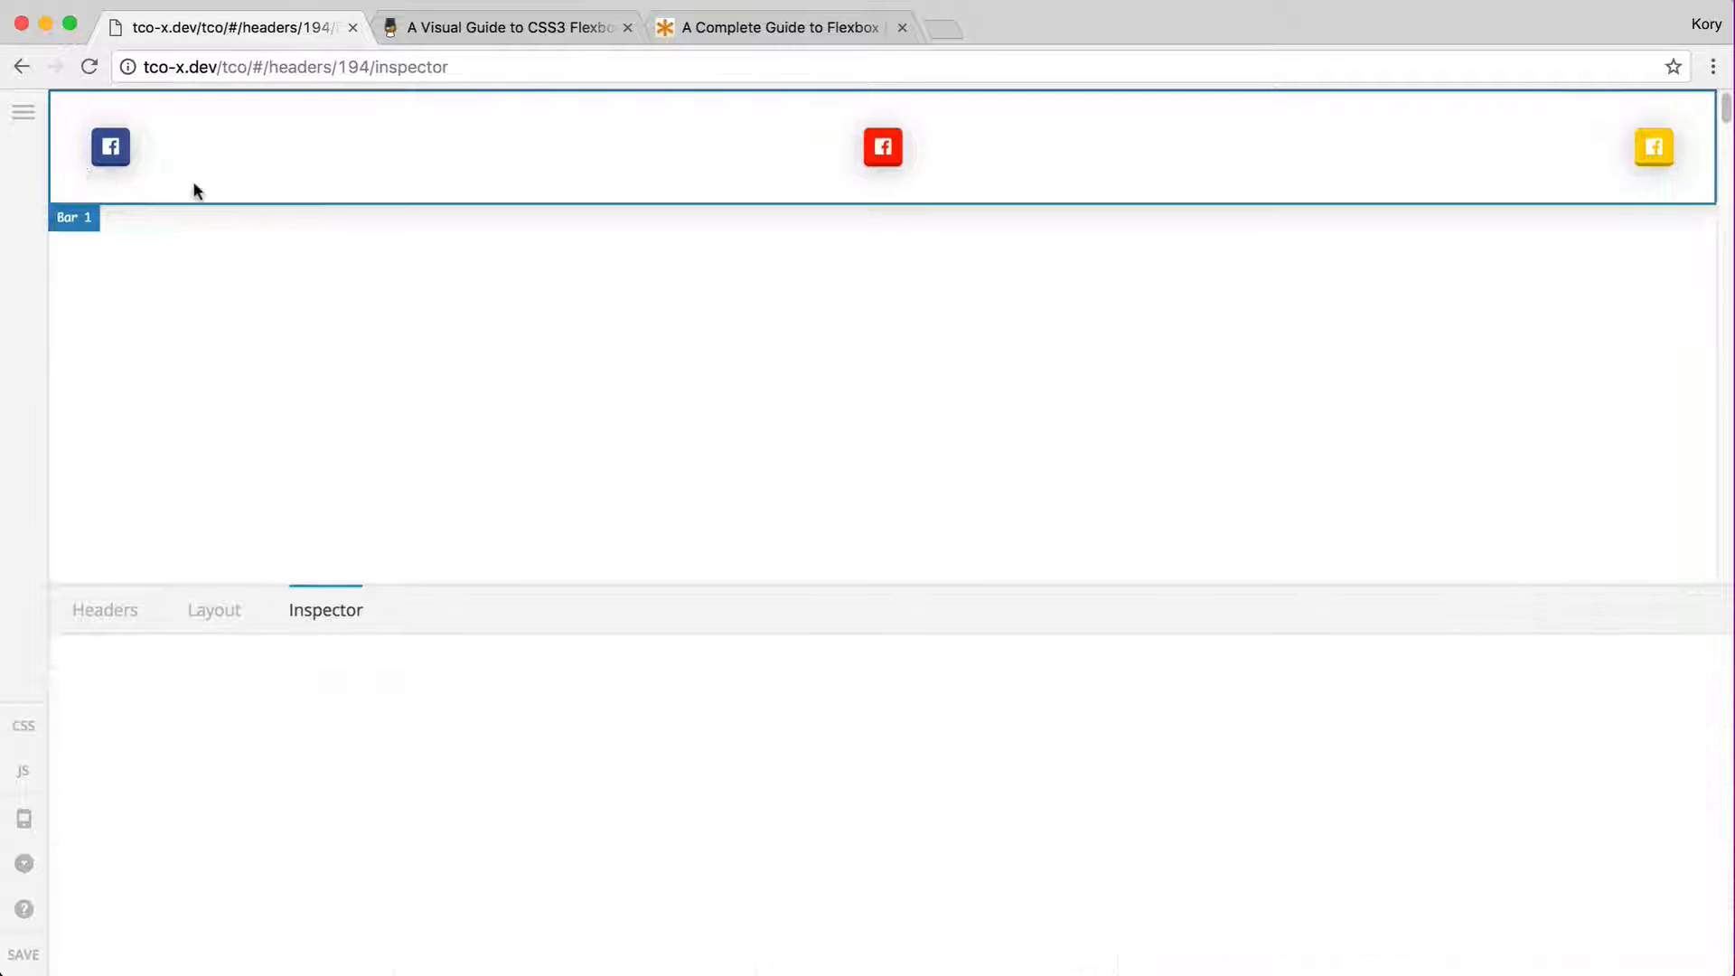
{"action": "scroll", "coordinate": [1228, 756], "scroll_direction": "right", "scroll_amount": 5}
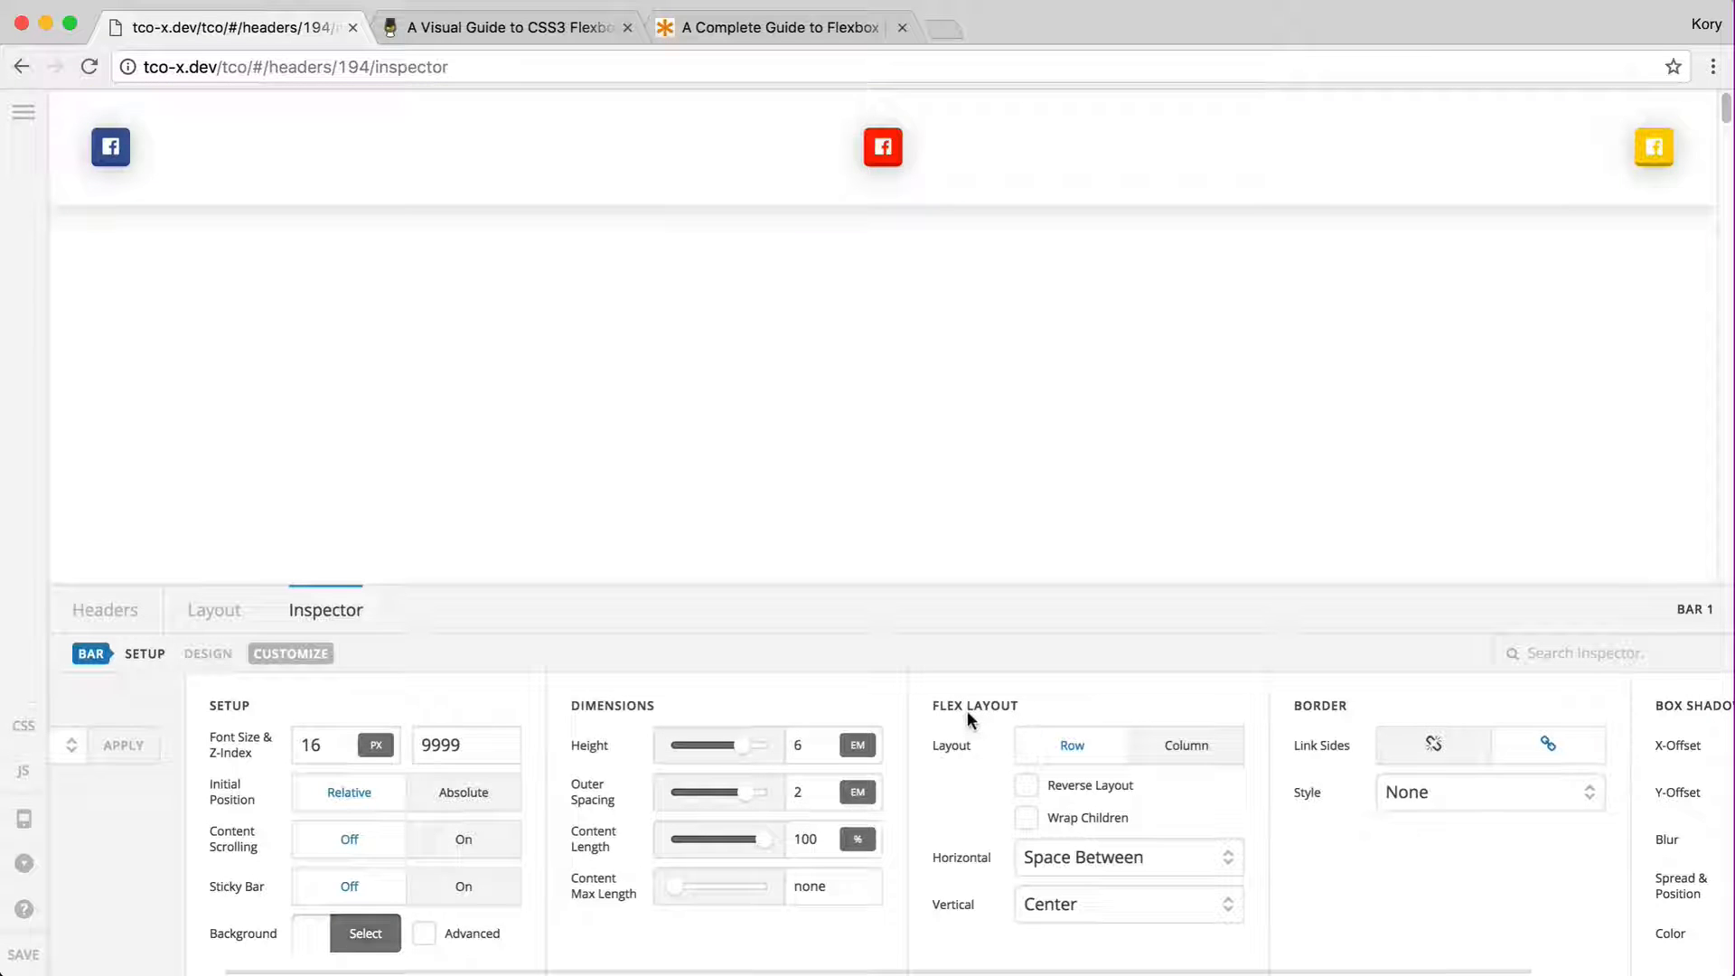
- Set the horizontal alignment in the Flex Layout of Container 1 to Start
{"action": "left_click", "coordinate": [741, 181]}
{"action": "scroll", "coordinate": [1098, 750], "scroll_direction": "right", "scroll_amount": 5}
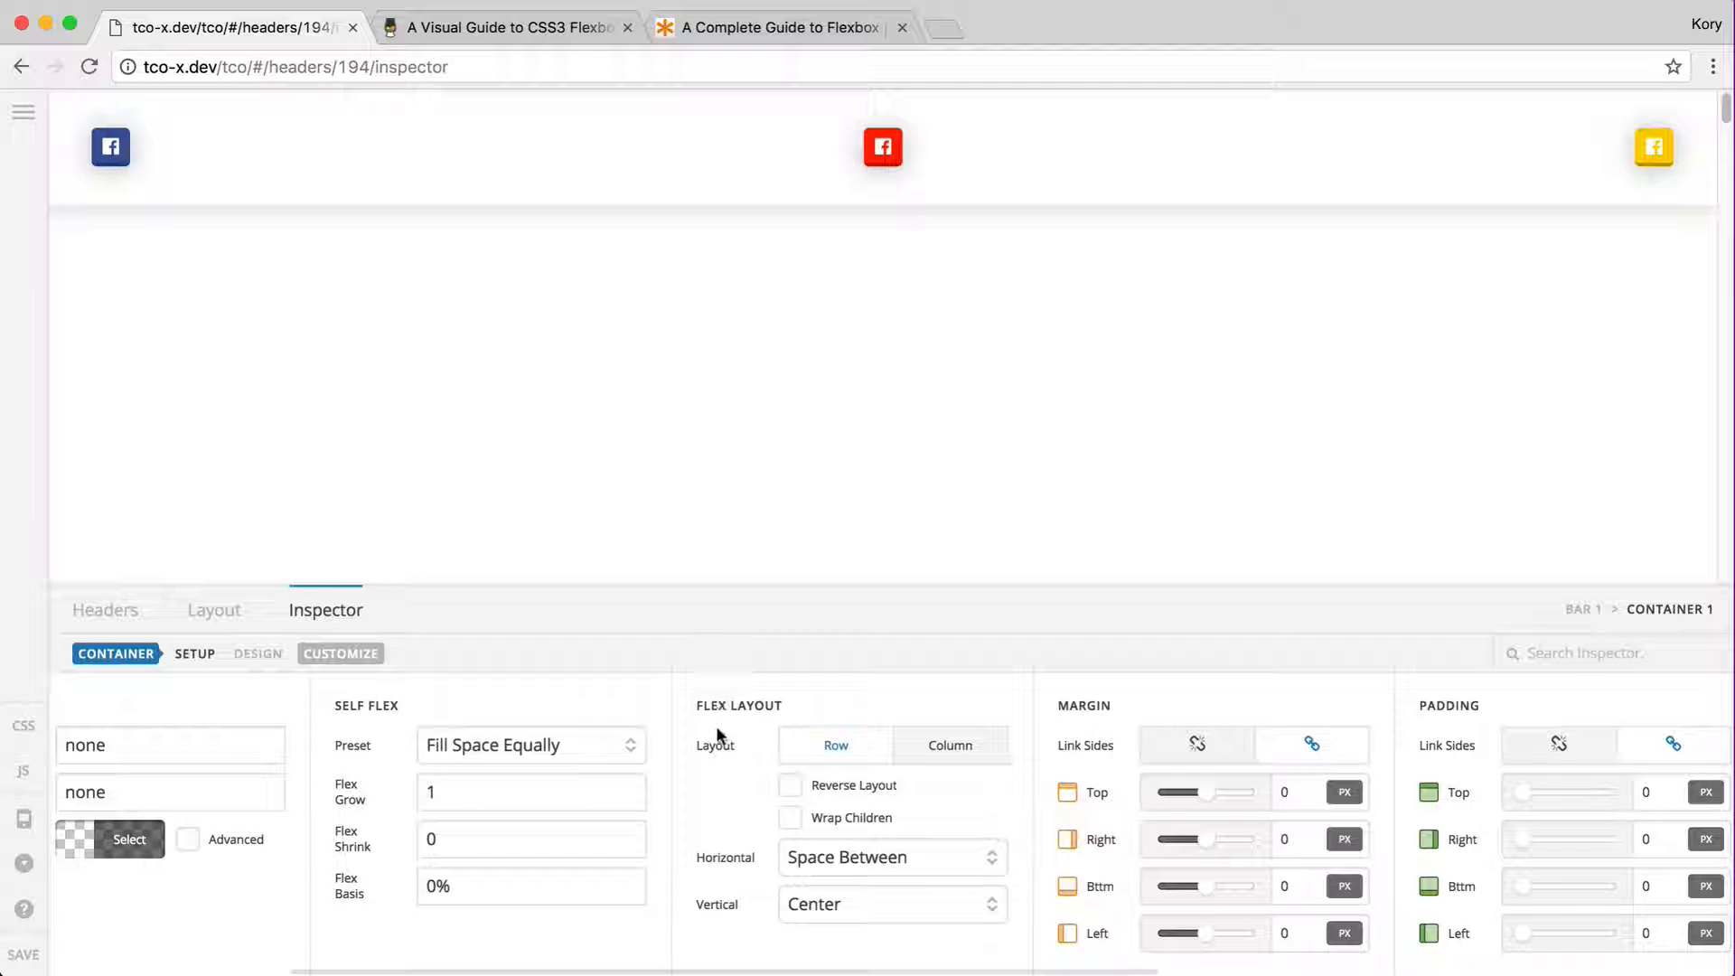
{"action": "left_click", "coordinate": [841, 859]}
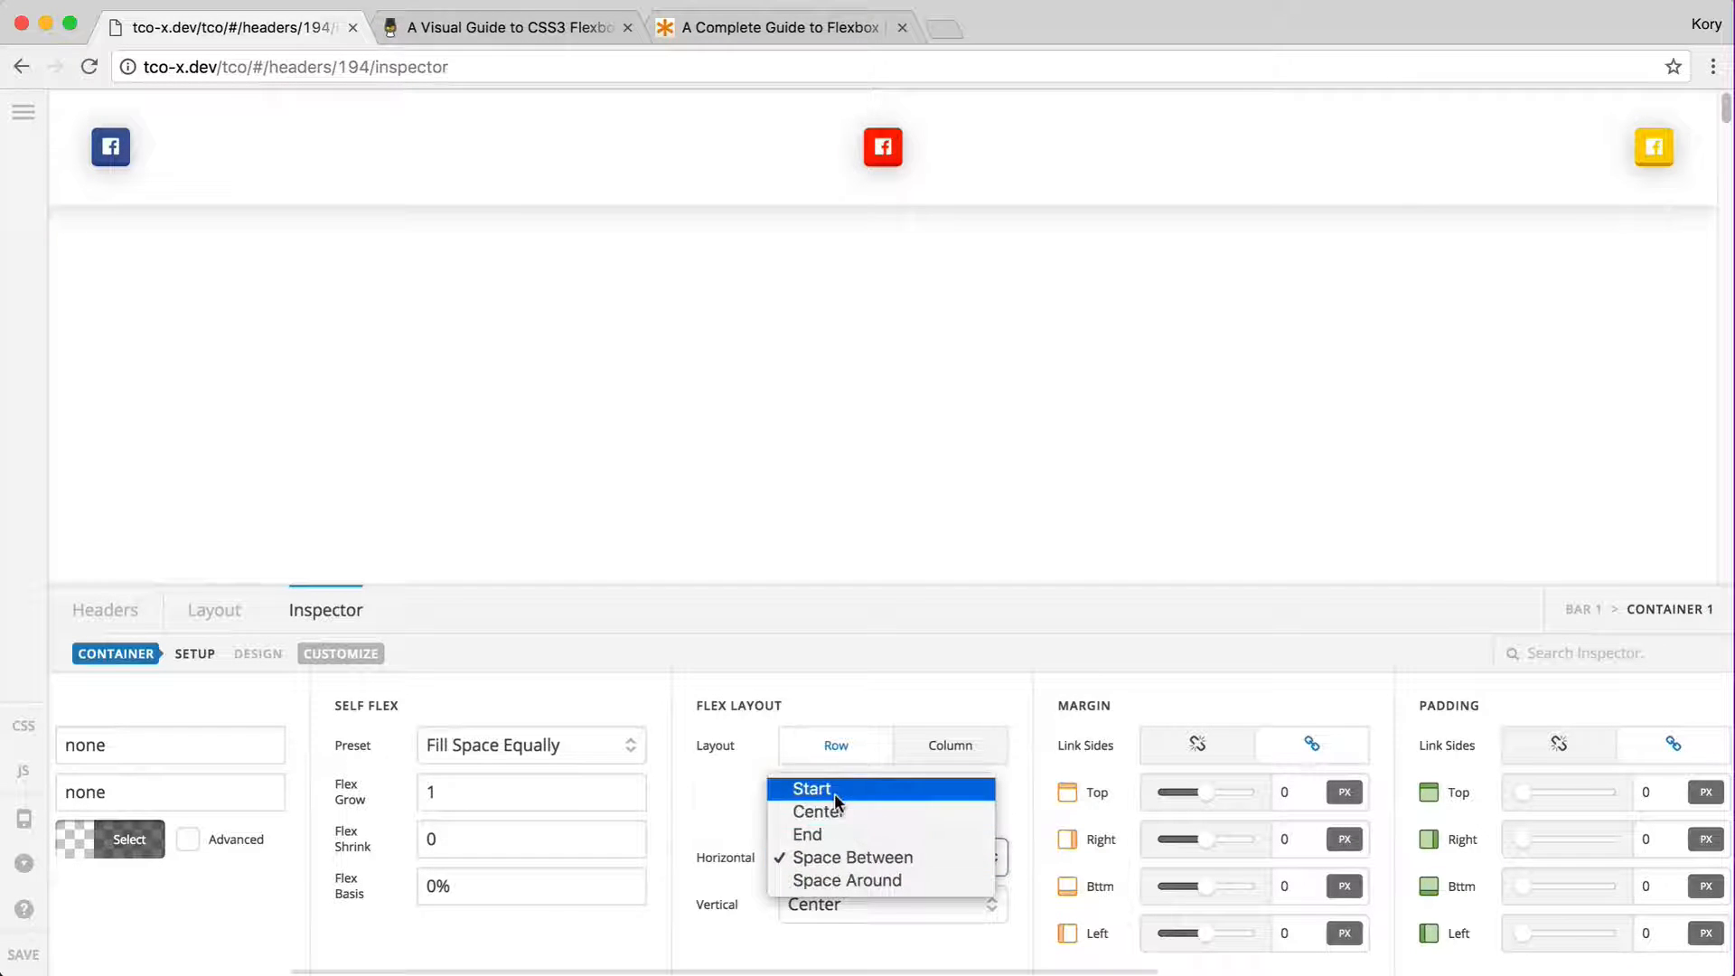
{"action": "left_click", "coordinate": [832, 790]}
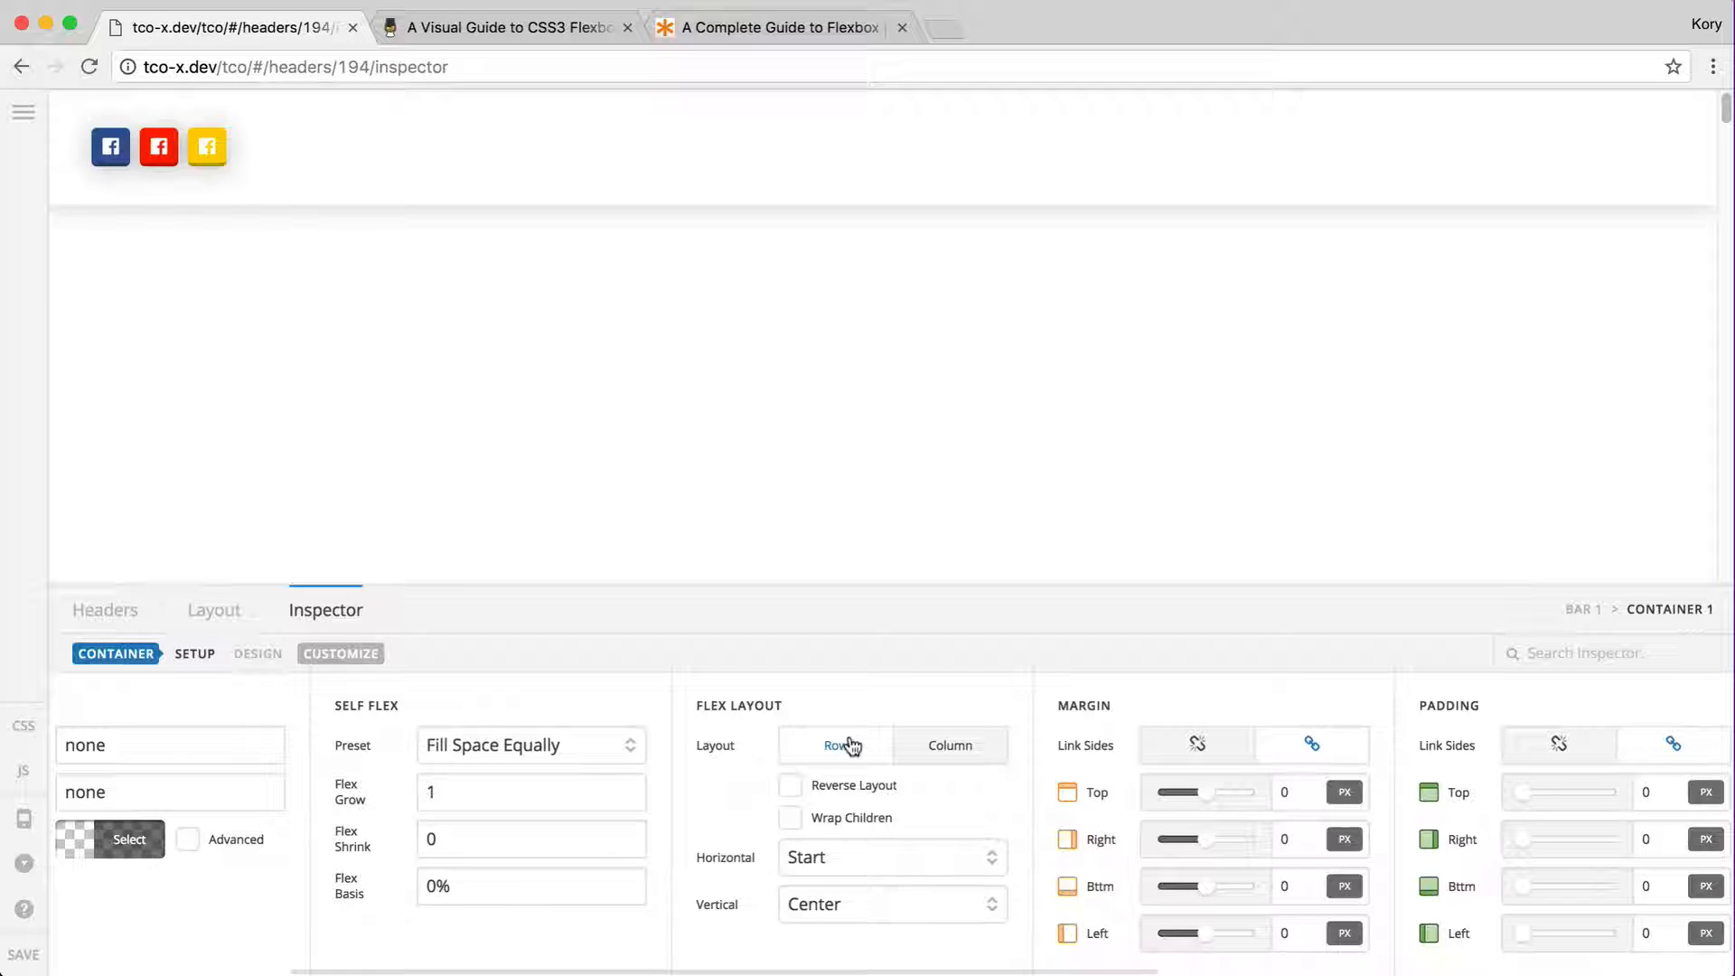
- Set the Flex Layout of Container 1 to Column and the height of Bar 1 to 10 em
{"action": "left_click", "coordinate": [960, 743]}
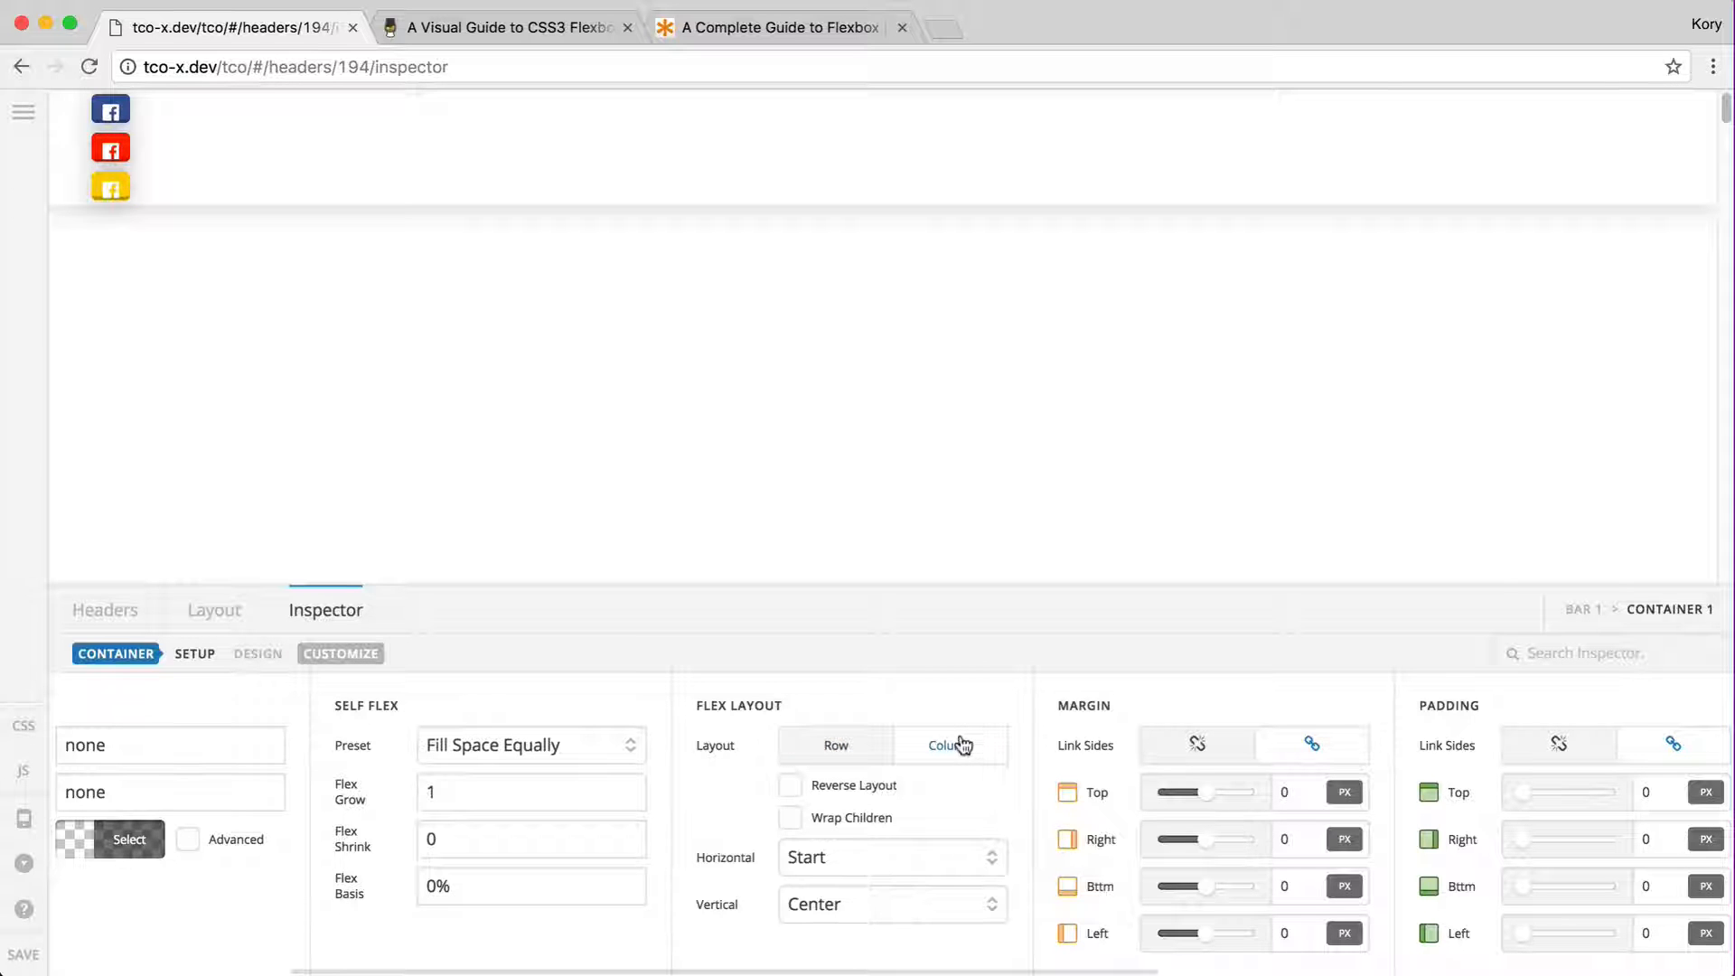
{"action": "left_click", "coordinate": [68, 176]}
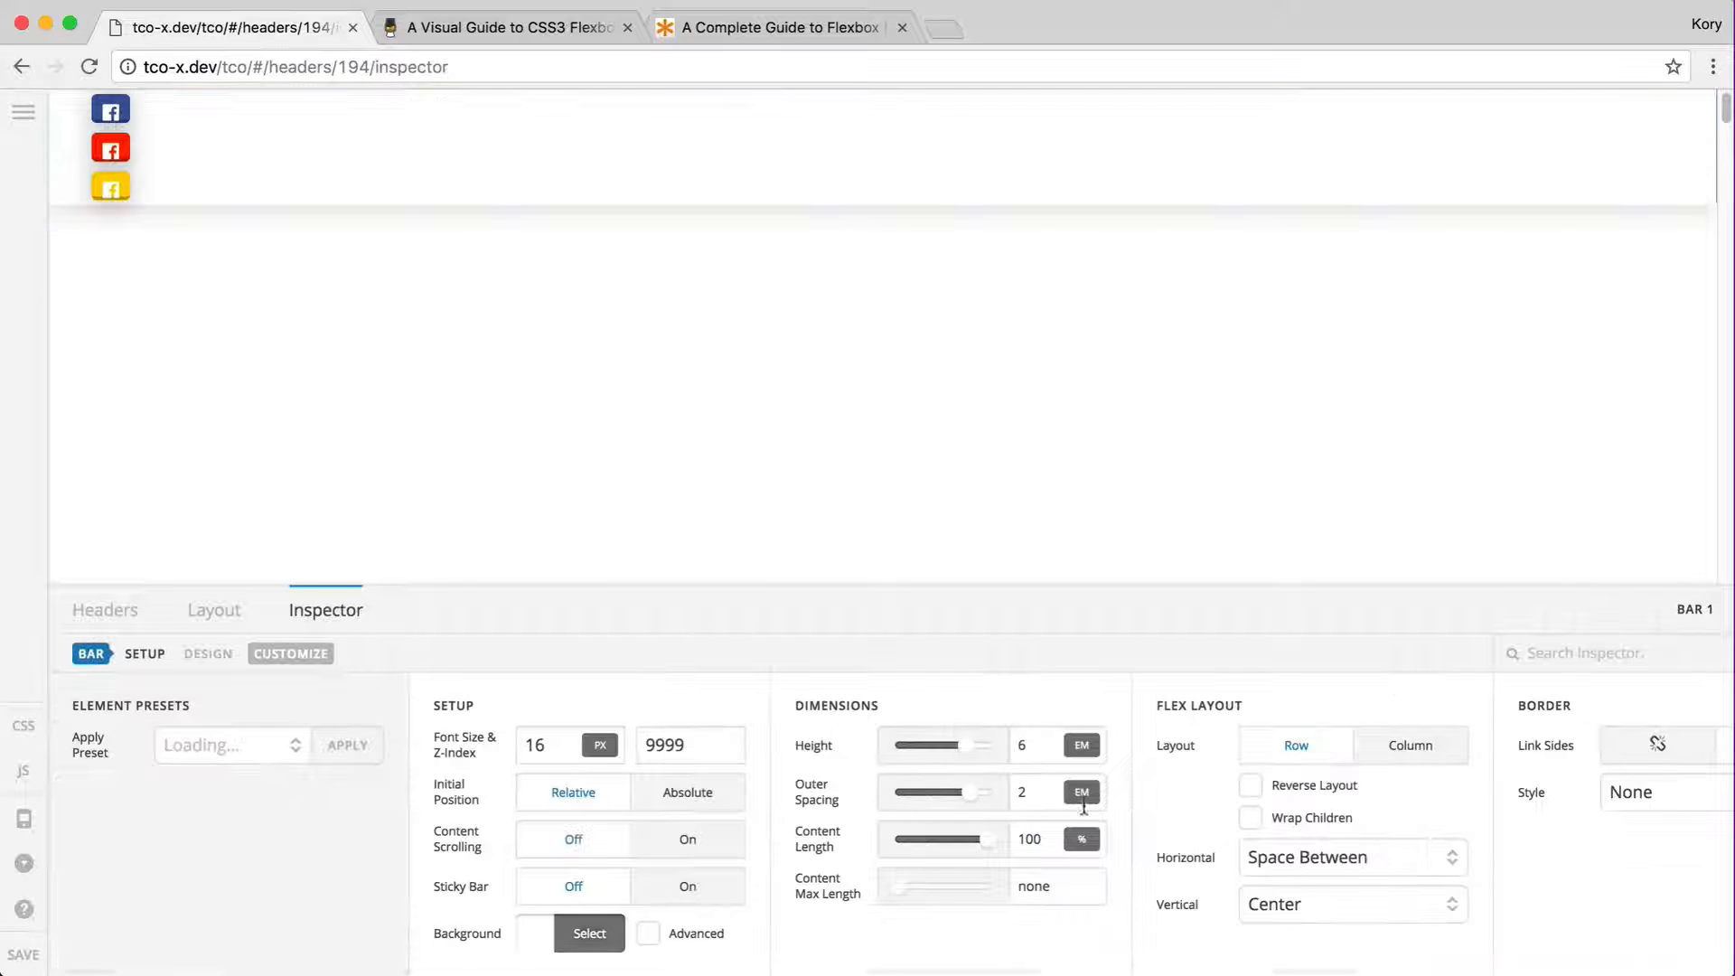
{"action": "double_click", "coordinate": [1026, 745]}
{"action": "type", "text": "10"}
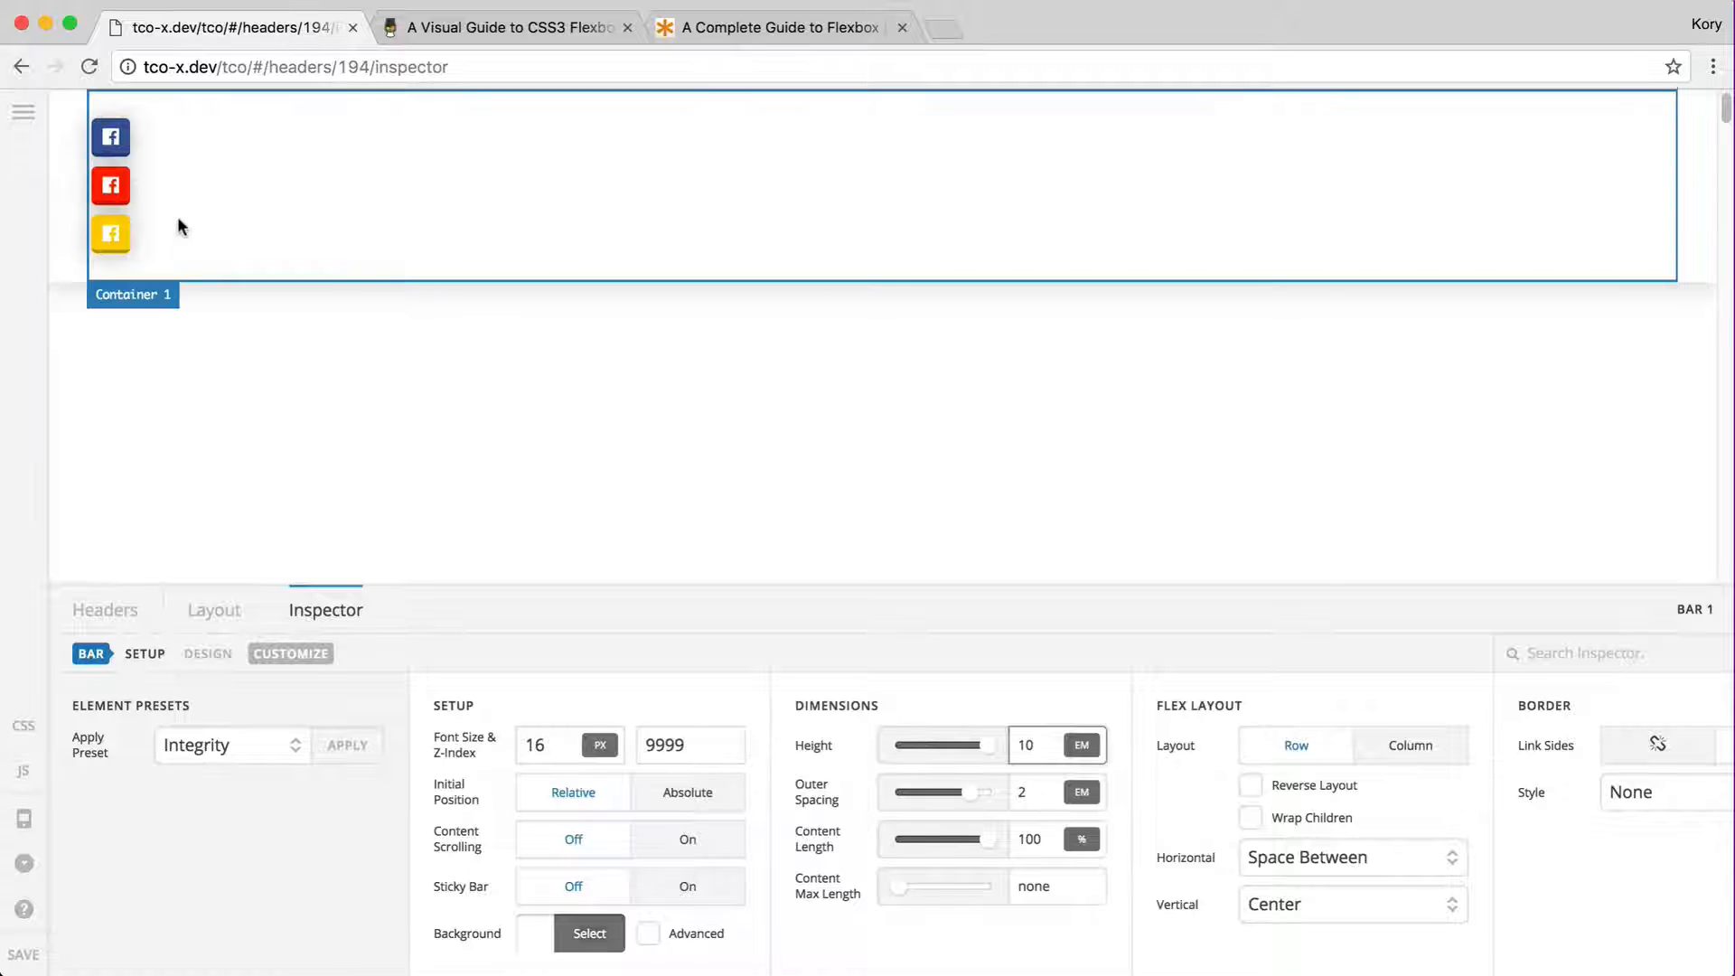
- Alternate the Flex Layout of Container 1 between Row and Column, ending on Row
{"action": "left_click", "coordinate": [159, 240]}
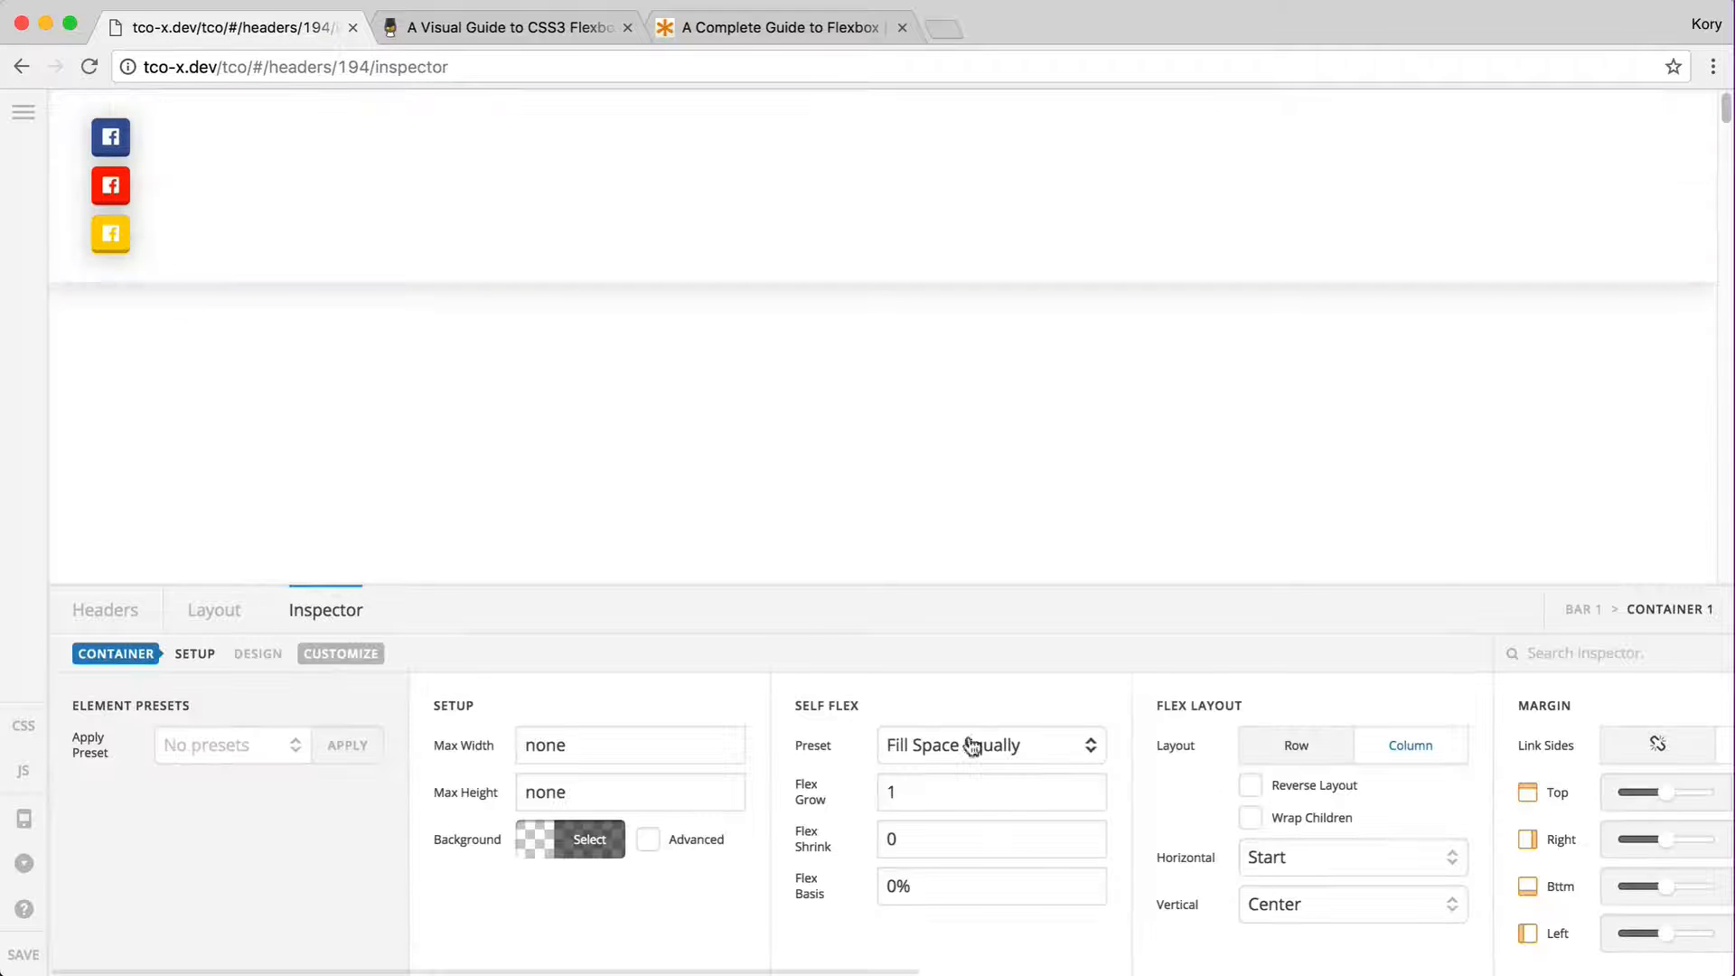
{"action": "scroll", "coordinate": [1265, 865], "scroll_direction": "right", "scroll_amount": 5}
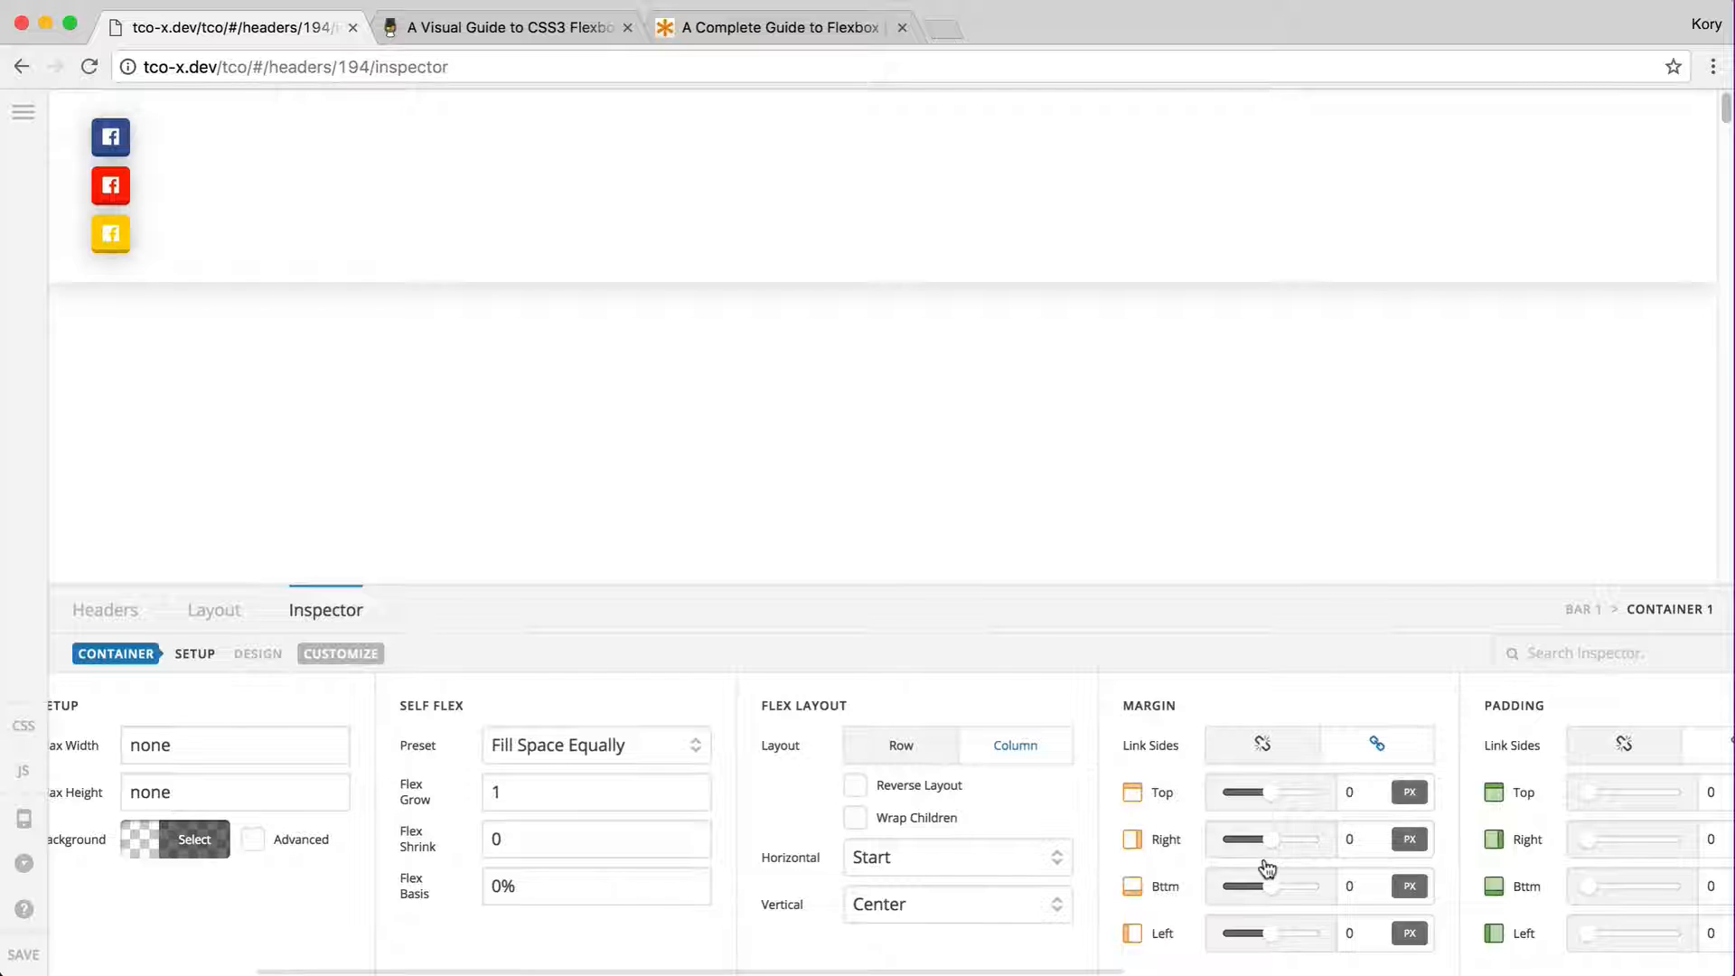
{"action": "left_click", "coordinate": [914, 748]}
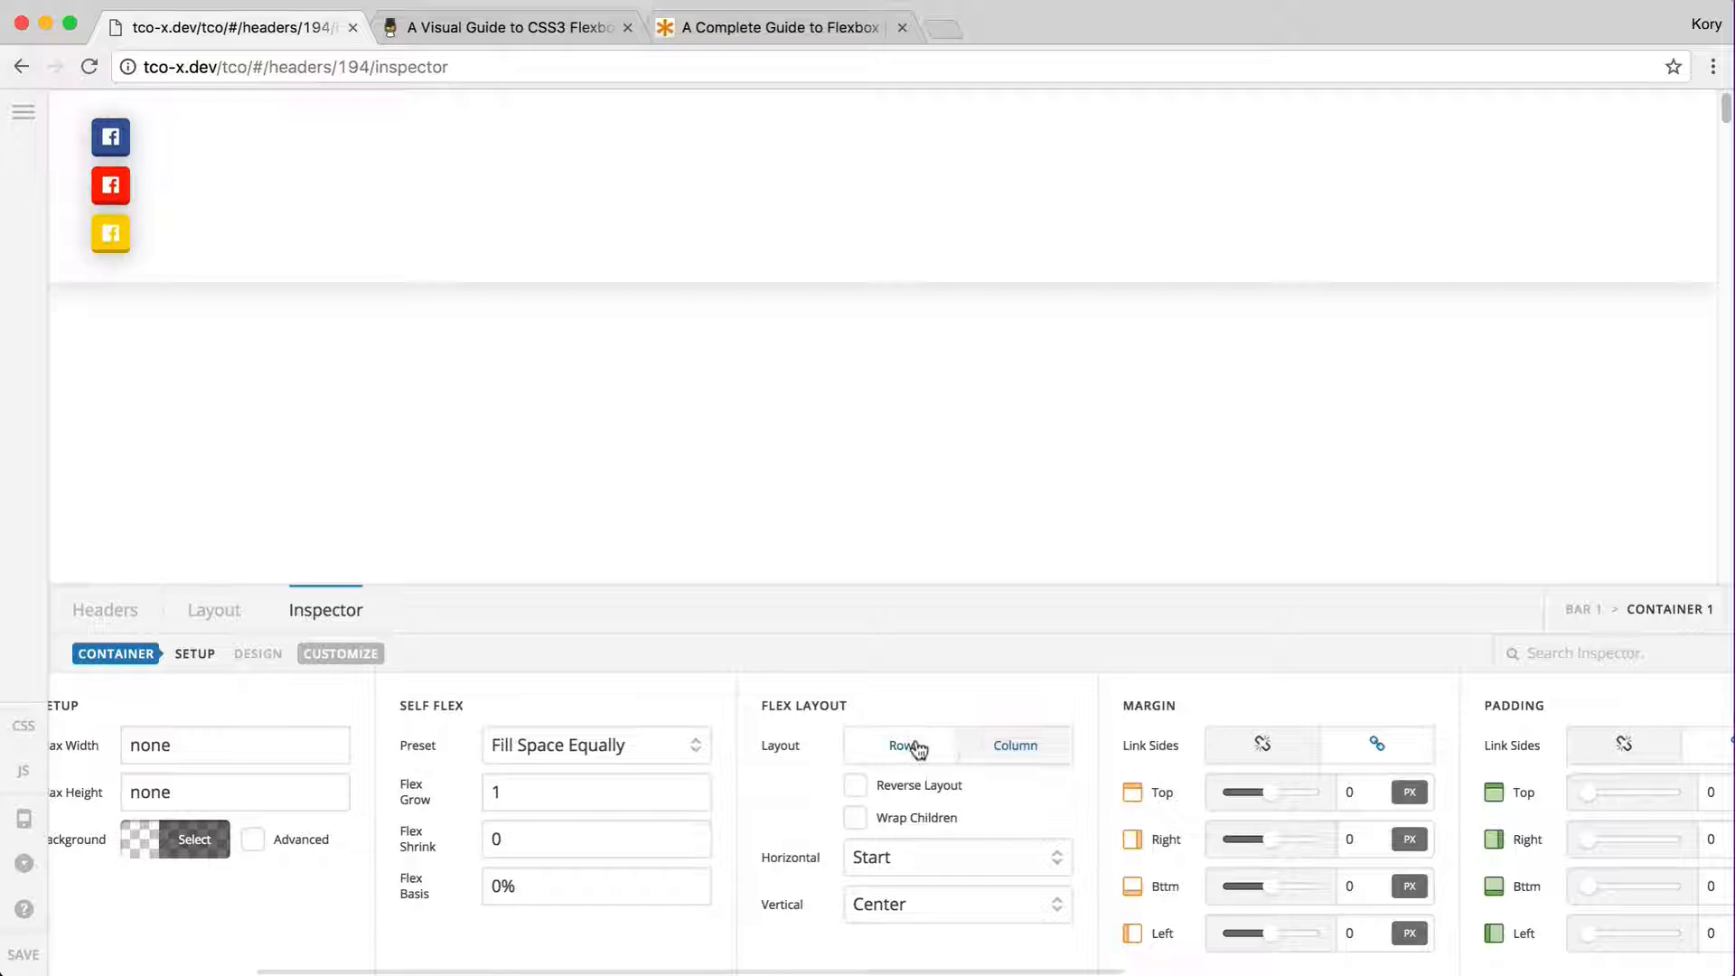
{"action": "left_click", "coordinate": [1012, 747]}
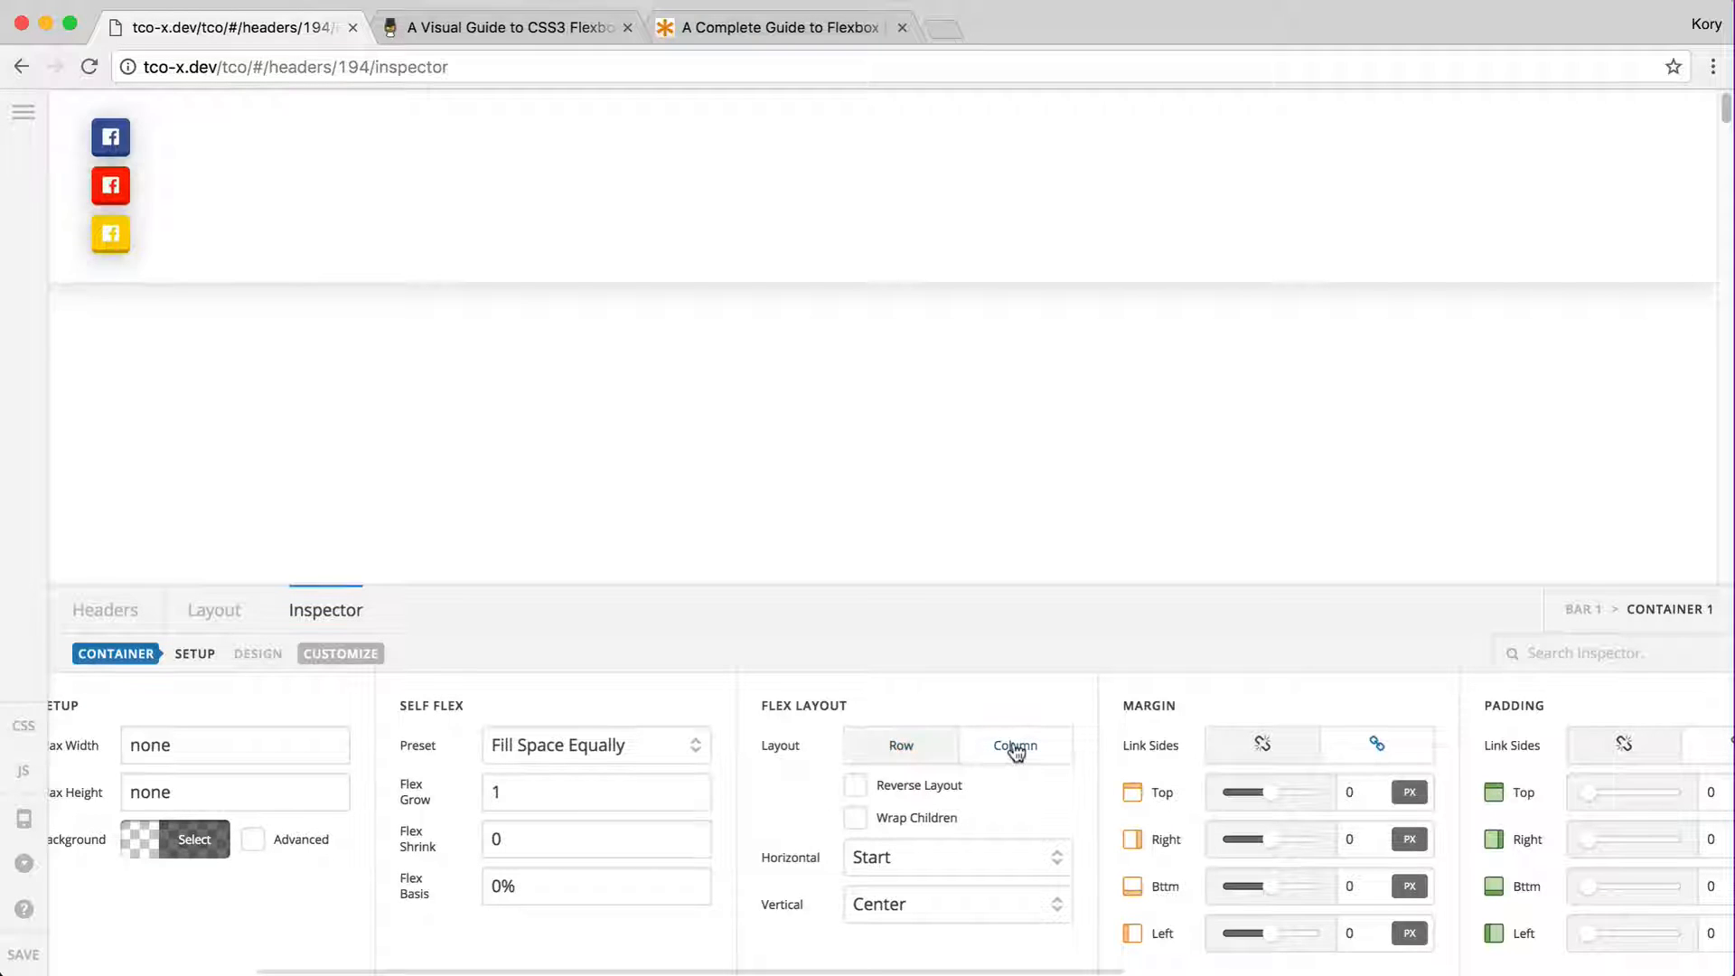
{"action": "left_click", "coordinate": [899, 747]}
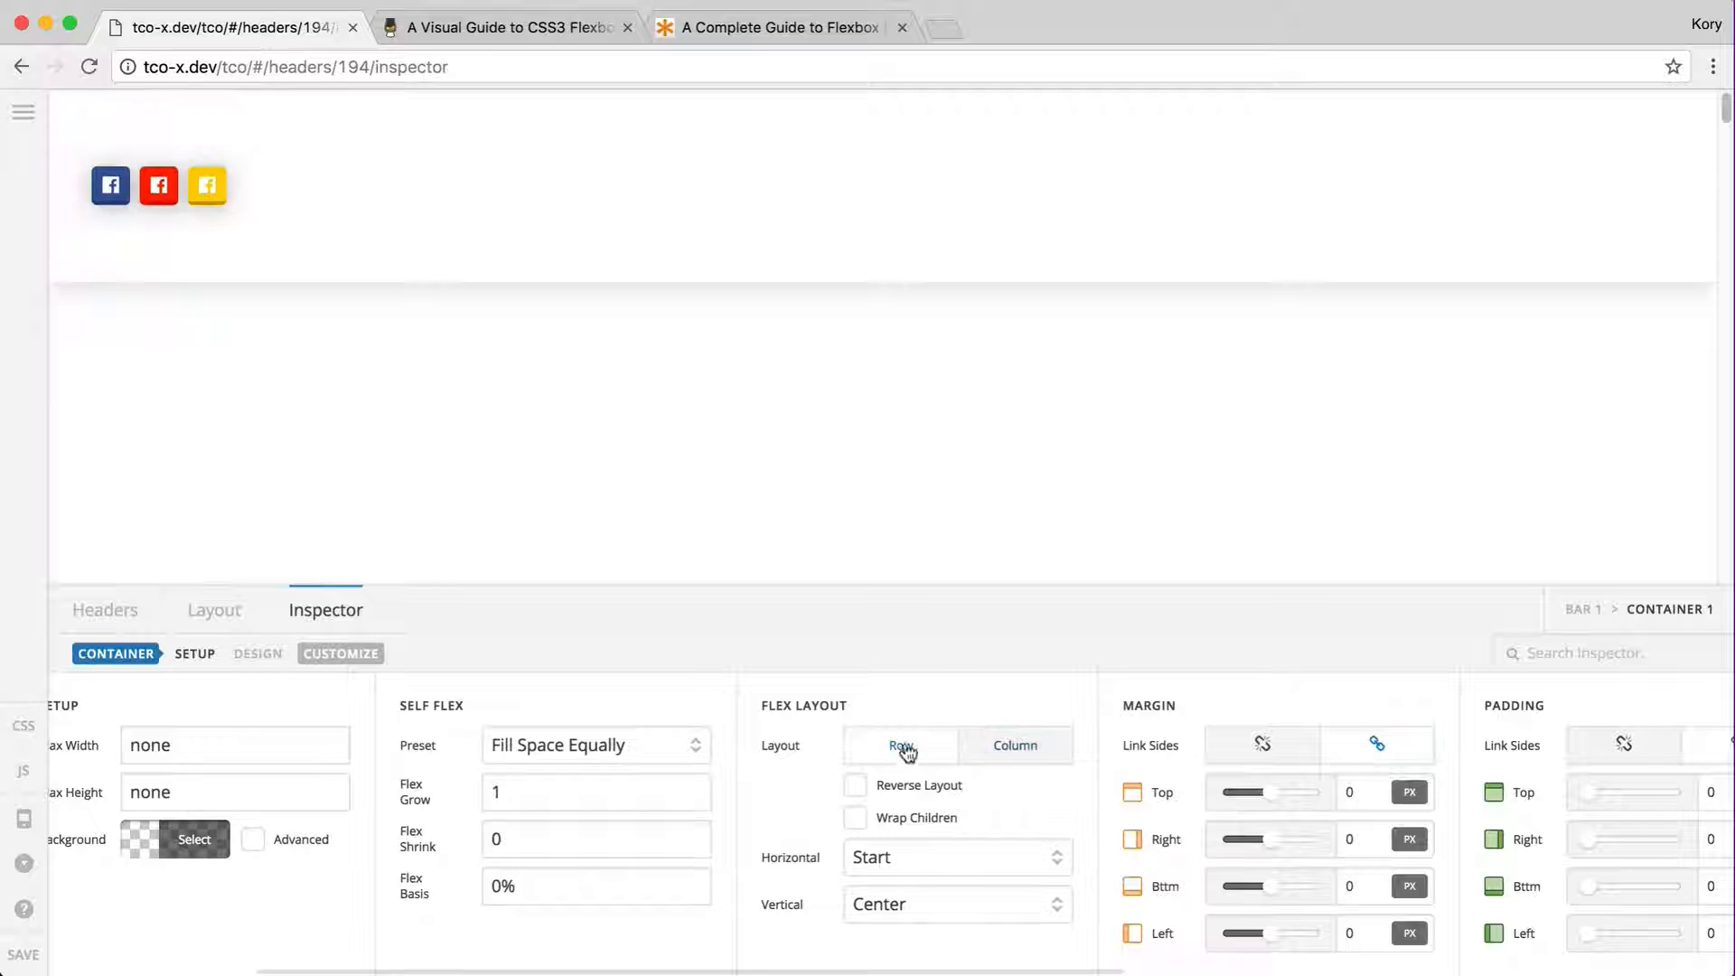
- Toggle Reverse Layout for Container 1 on and off twice to compare the order of the Social elements
{"action": "left_click", "coordinate": [856, 786]}
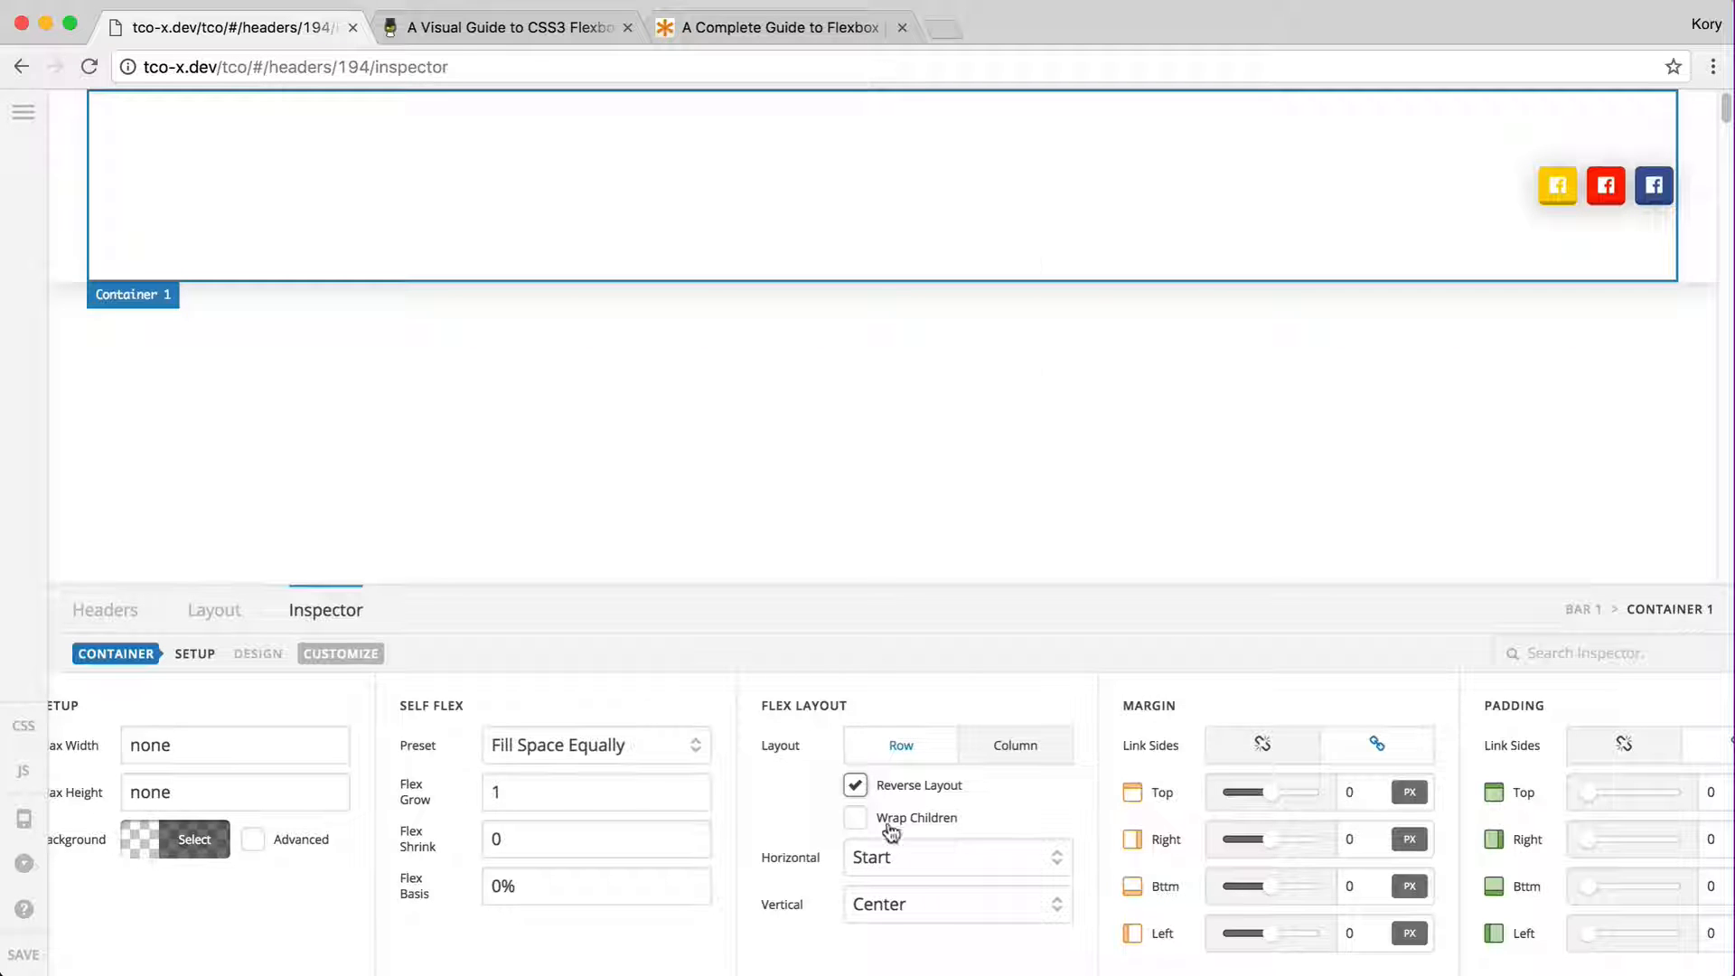
{"action": "left_click", "coordinate": [855, 785]}
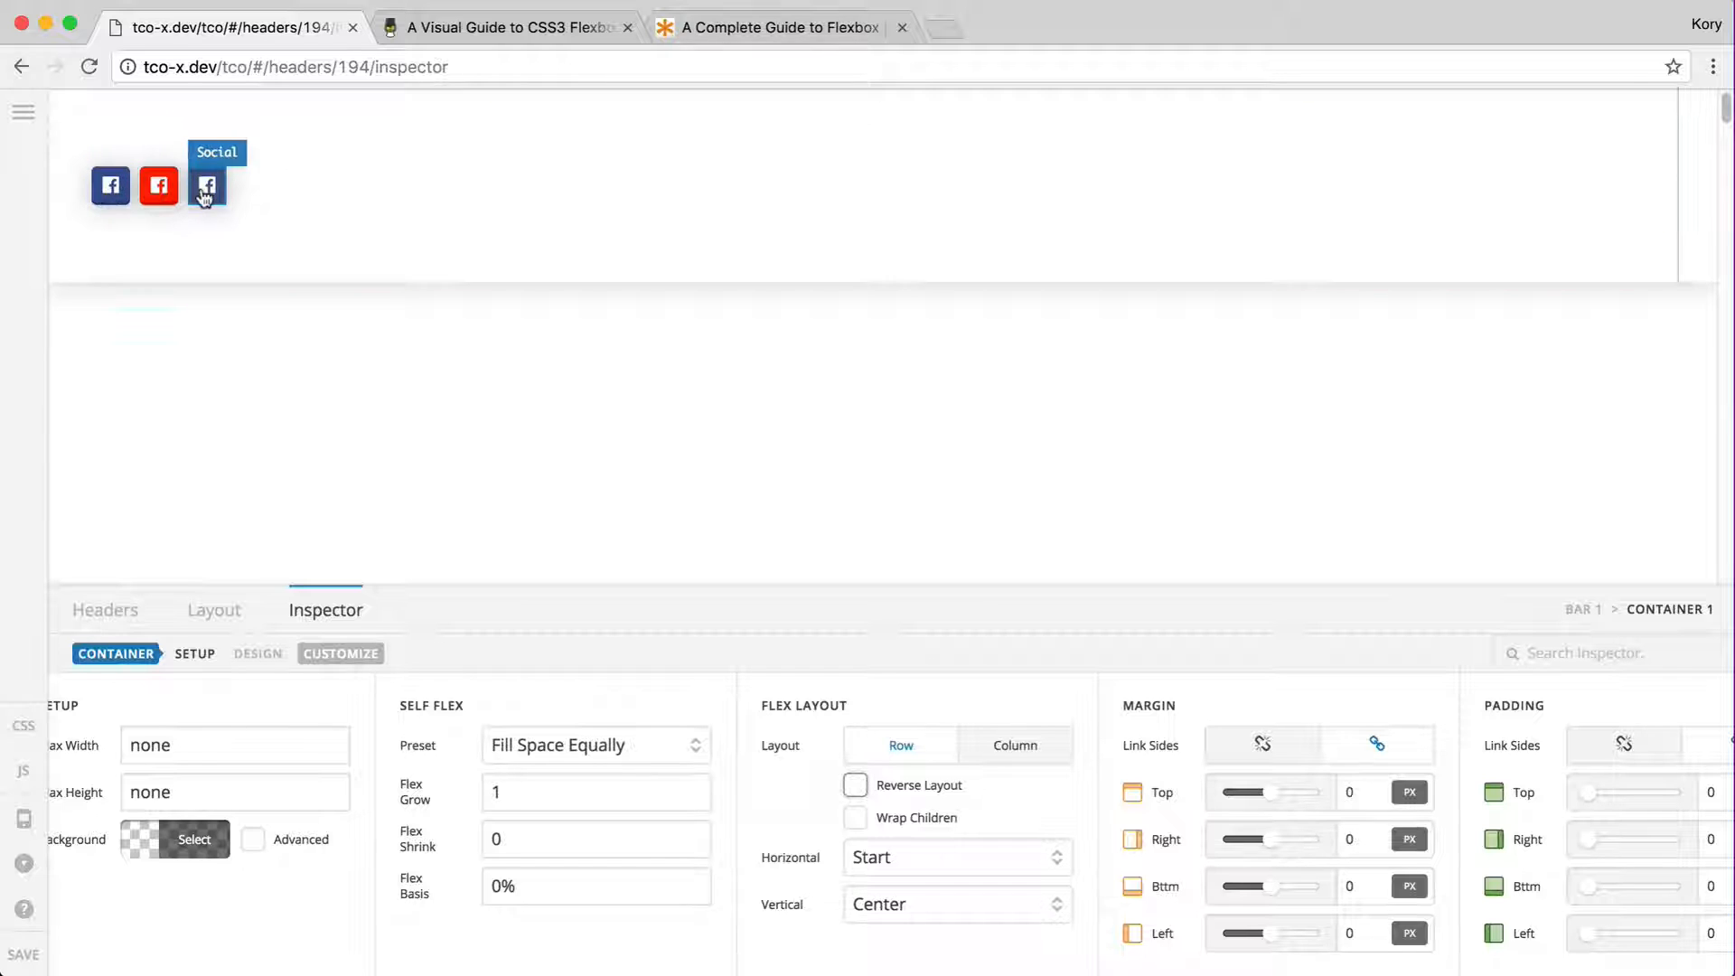
{"action": "left_click", "coordinate": [856, 786]}
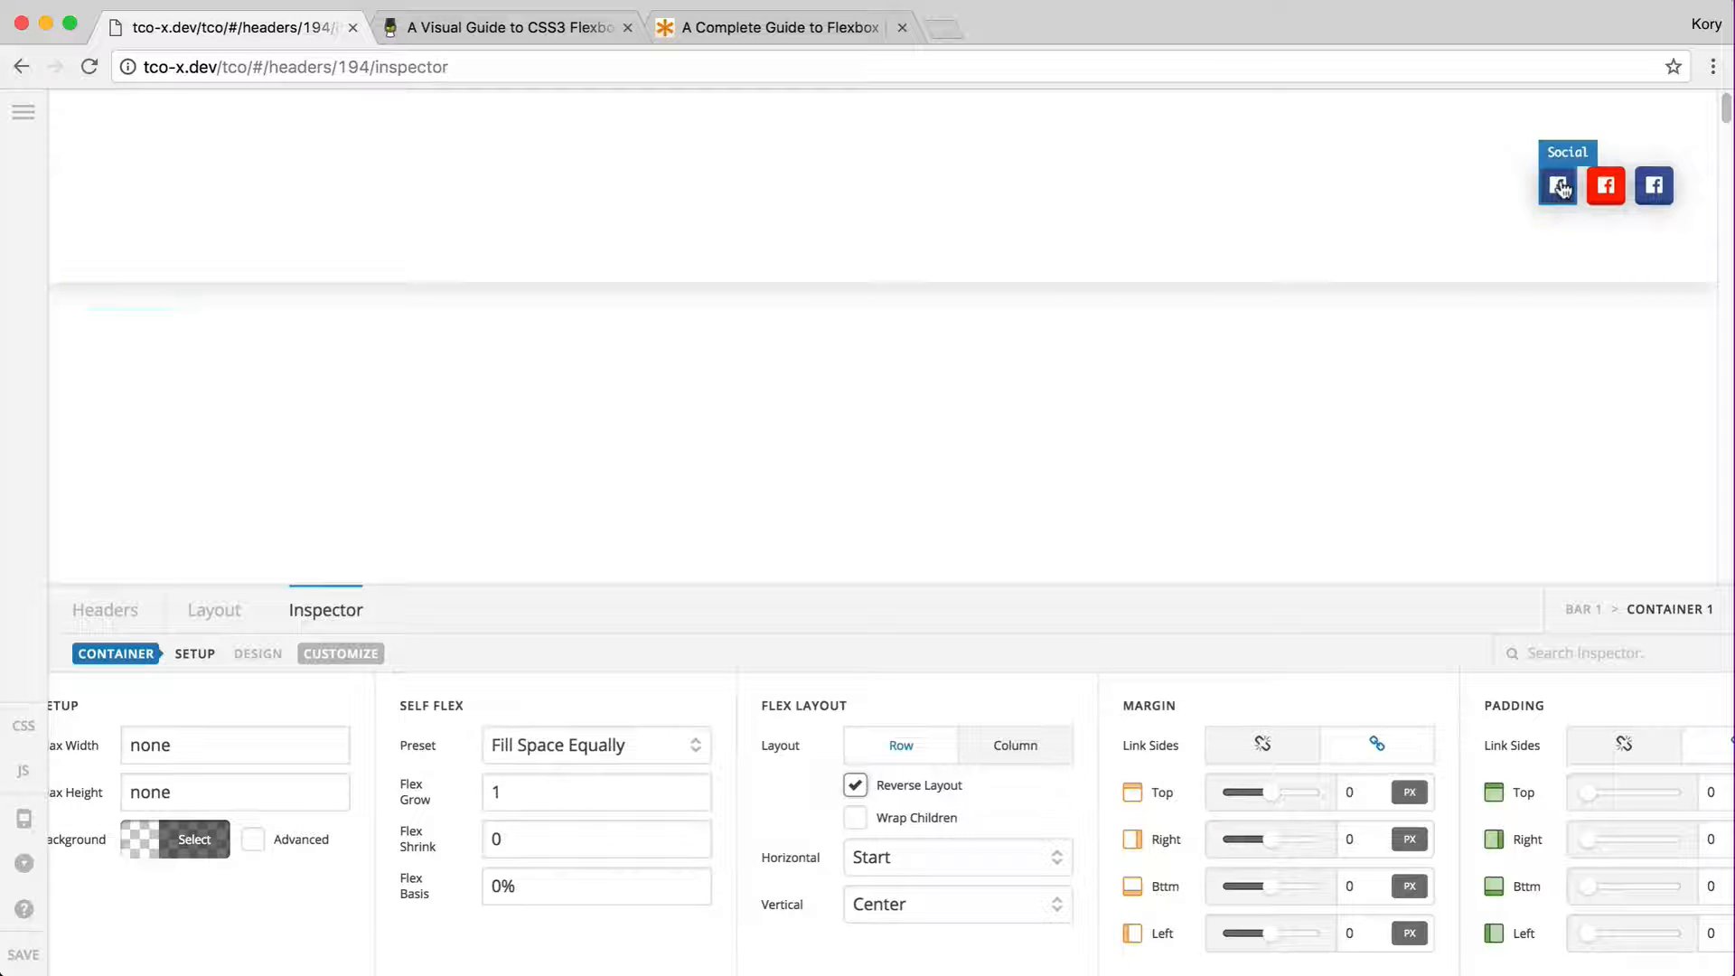
{"action": "left_click", "coordinate": [856, 785]}
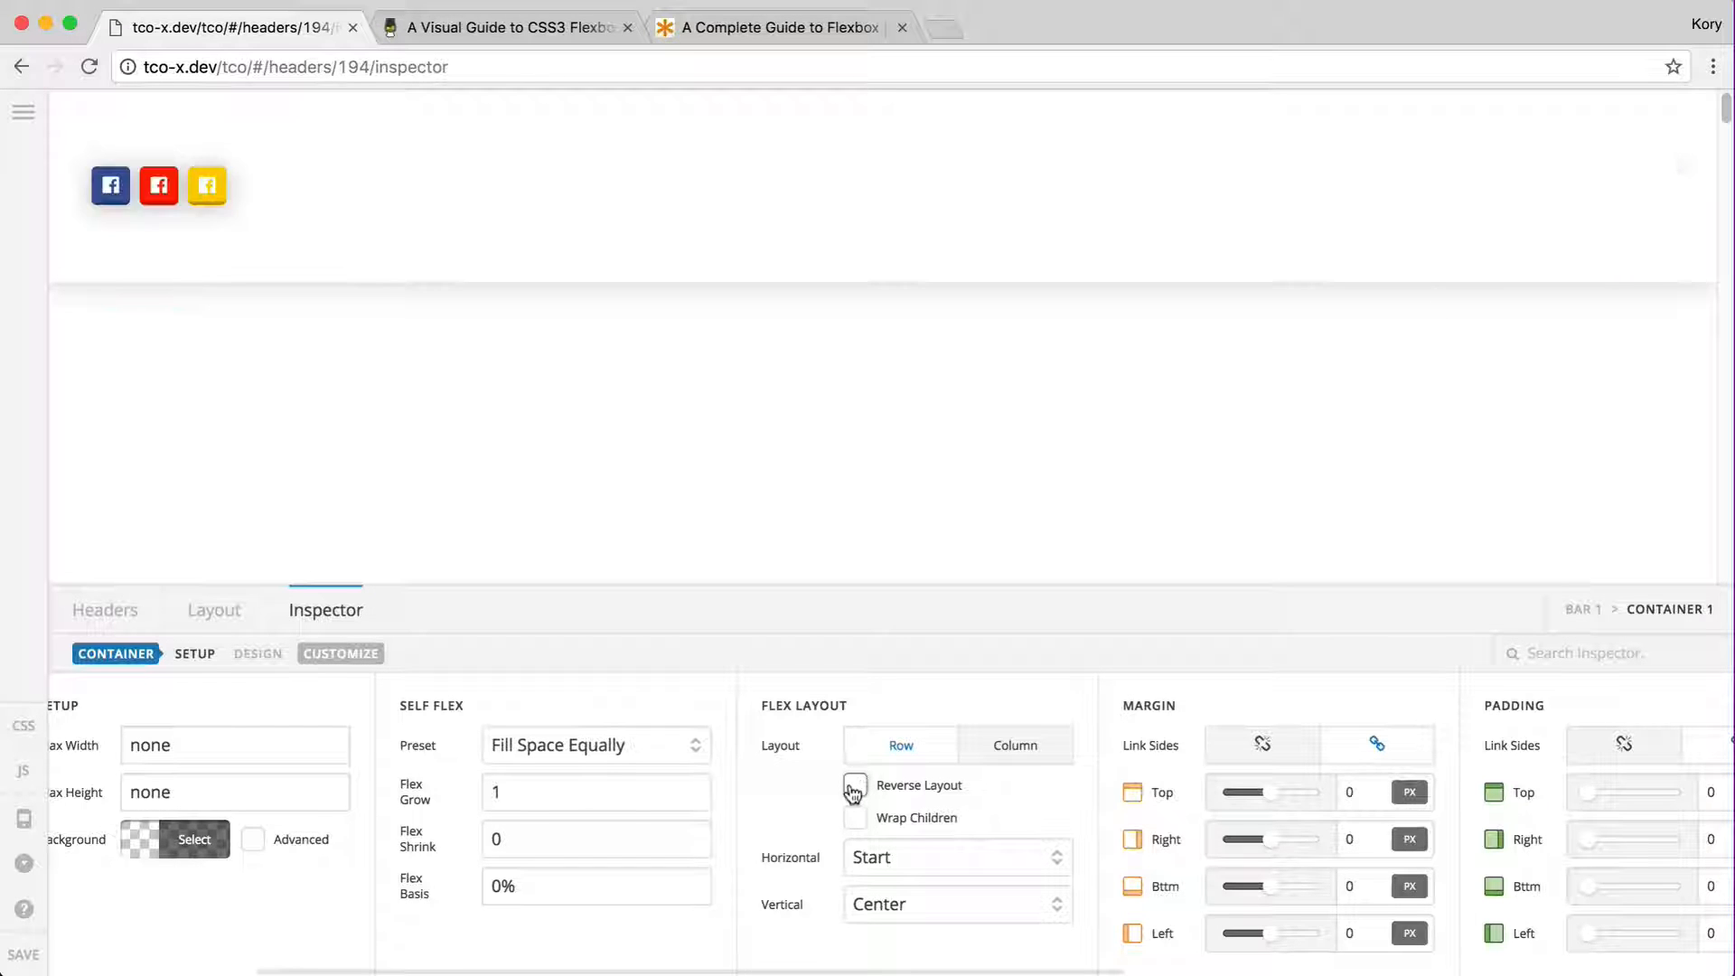
- Try the Standard Self Flex preset on Container 1 while toggling Reverse Layout, and restore the Fill Space Equally preset
{"action": "left_click", "coordinate": [560, 750]}
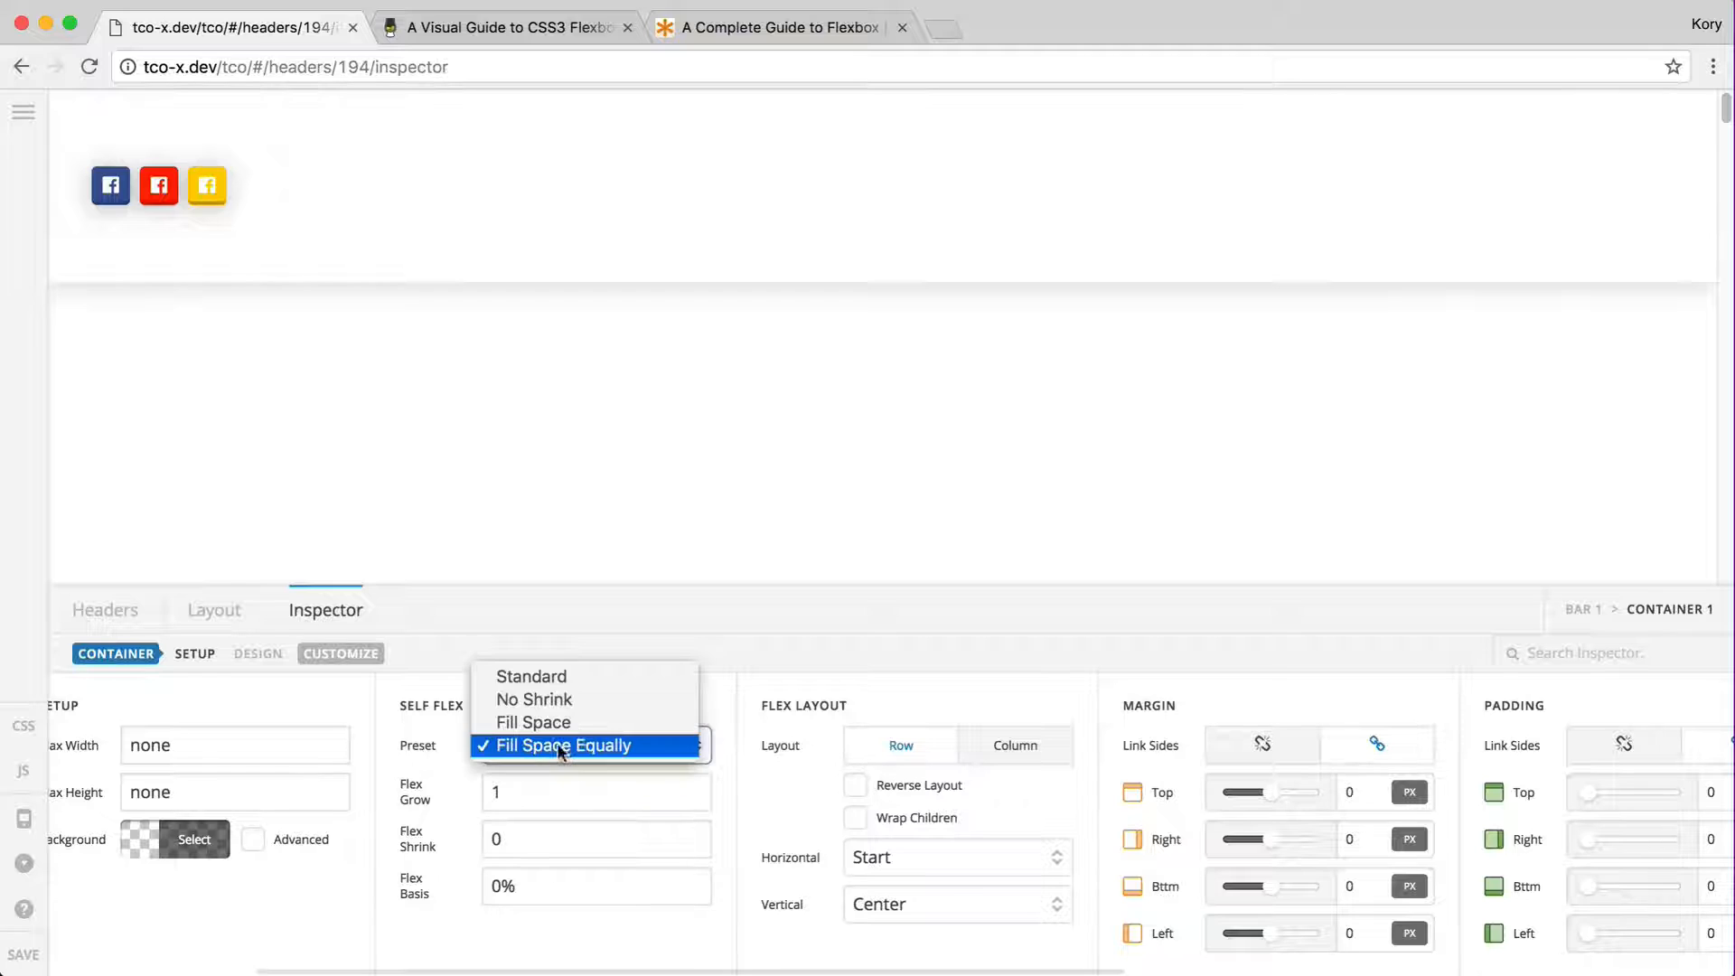
{"action": "left_click", "coordinate": [578, 674]}
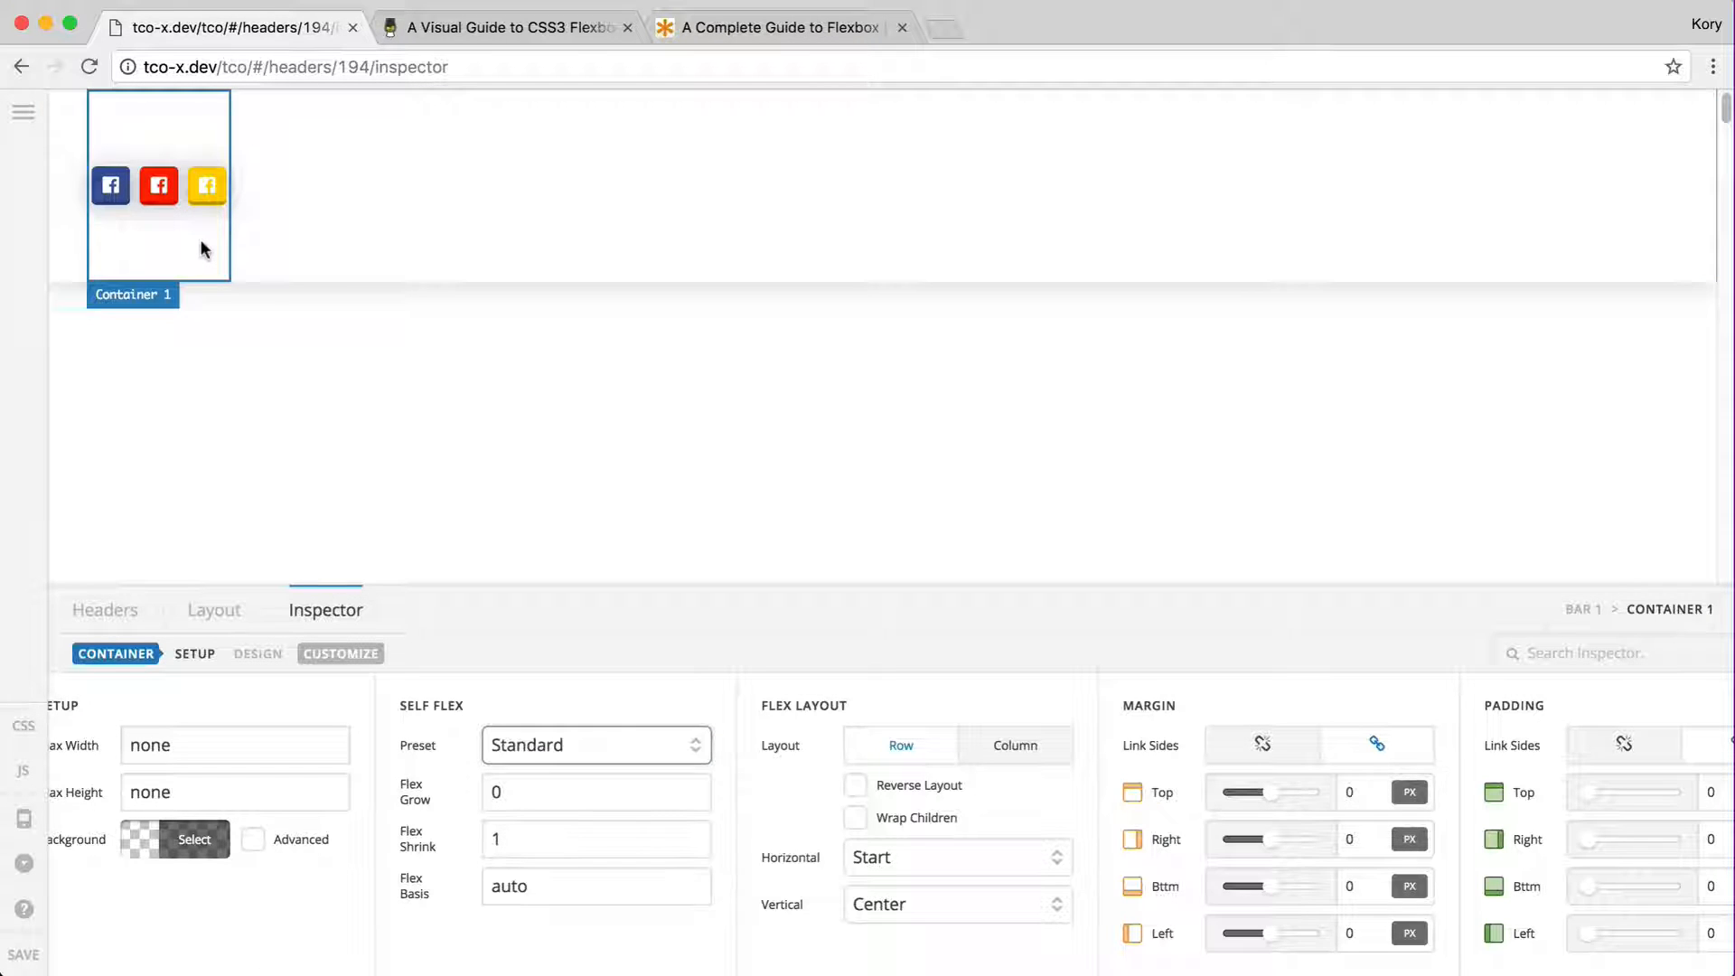
{"action": "left_click", "coordinate": [856, 786]}
{"action": "left_click", "coordinate": [856, 788]}
{"action": "left_click", "coordinate": [856, 788]}
{"action": "left_click", "coordinate": [856, 788]}
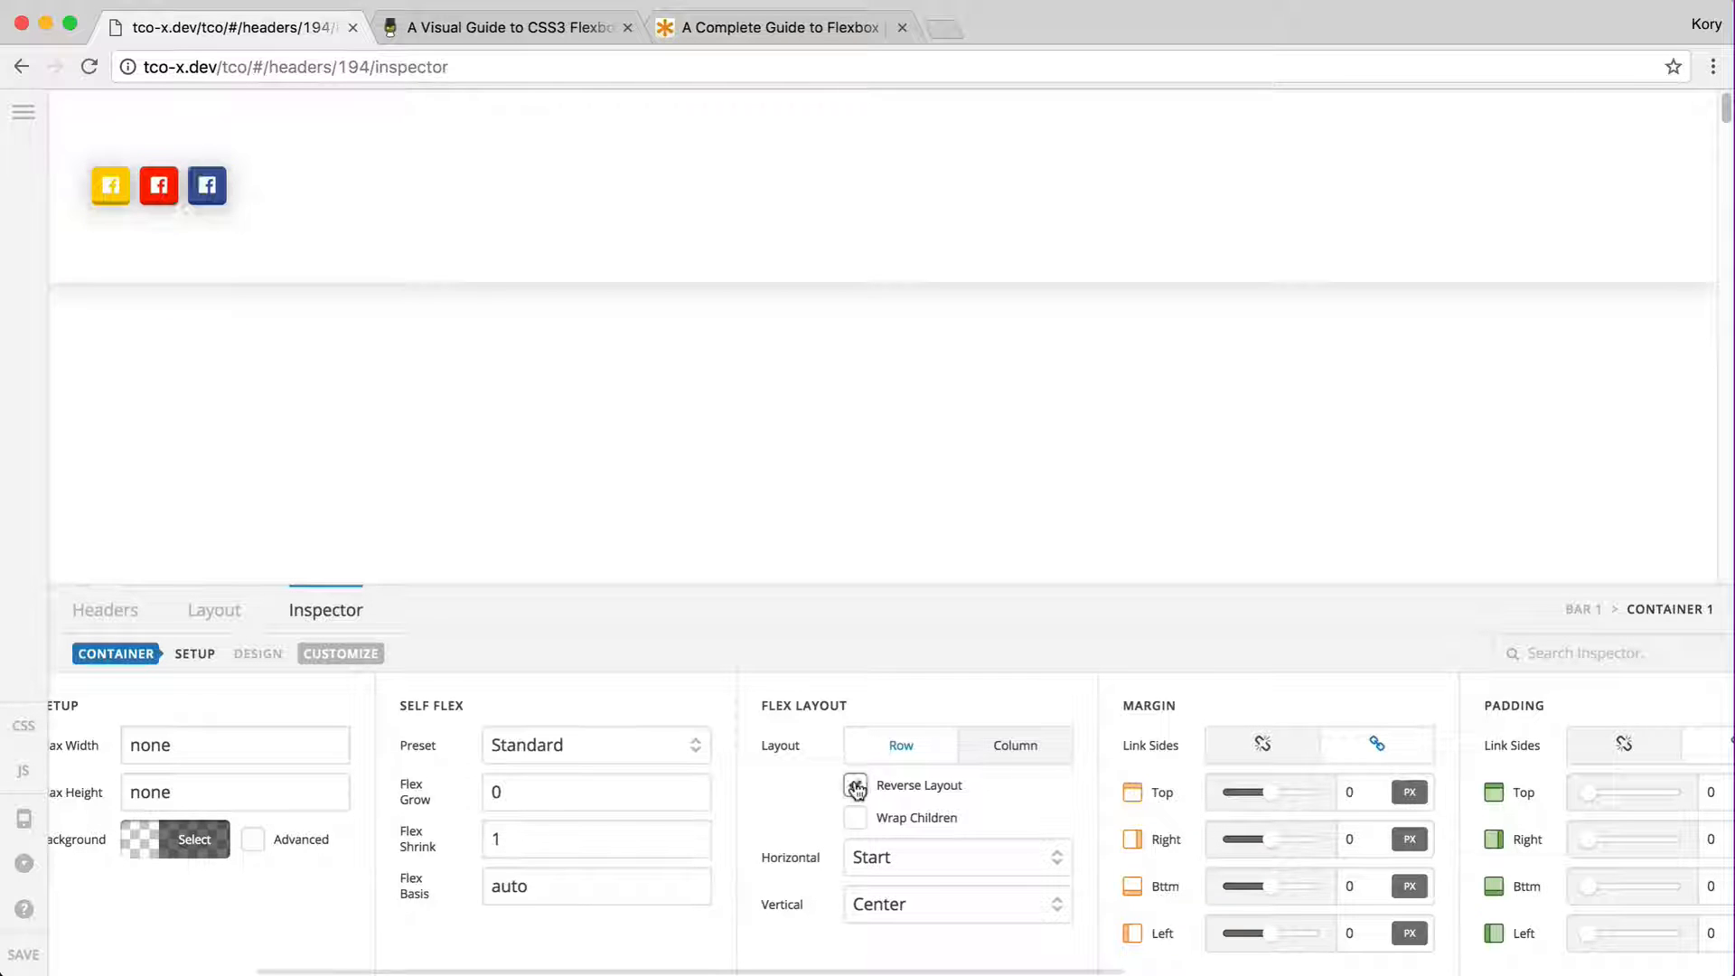
{"action": "left_click", "coordinate": [856, 788]}
{"action": "left_click", "coordinate": [856, 788]}
{"action": "left_click", "coordinate": [855, 788]}
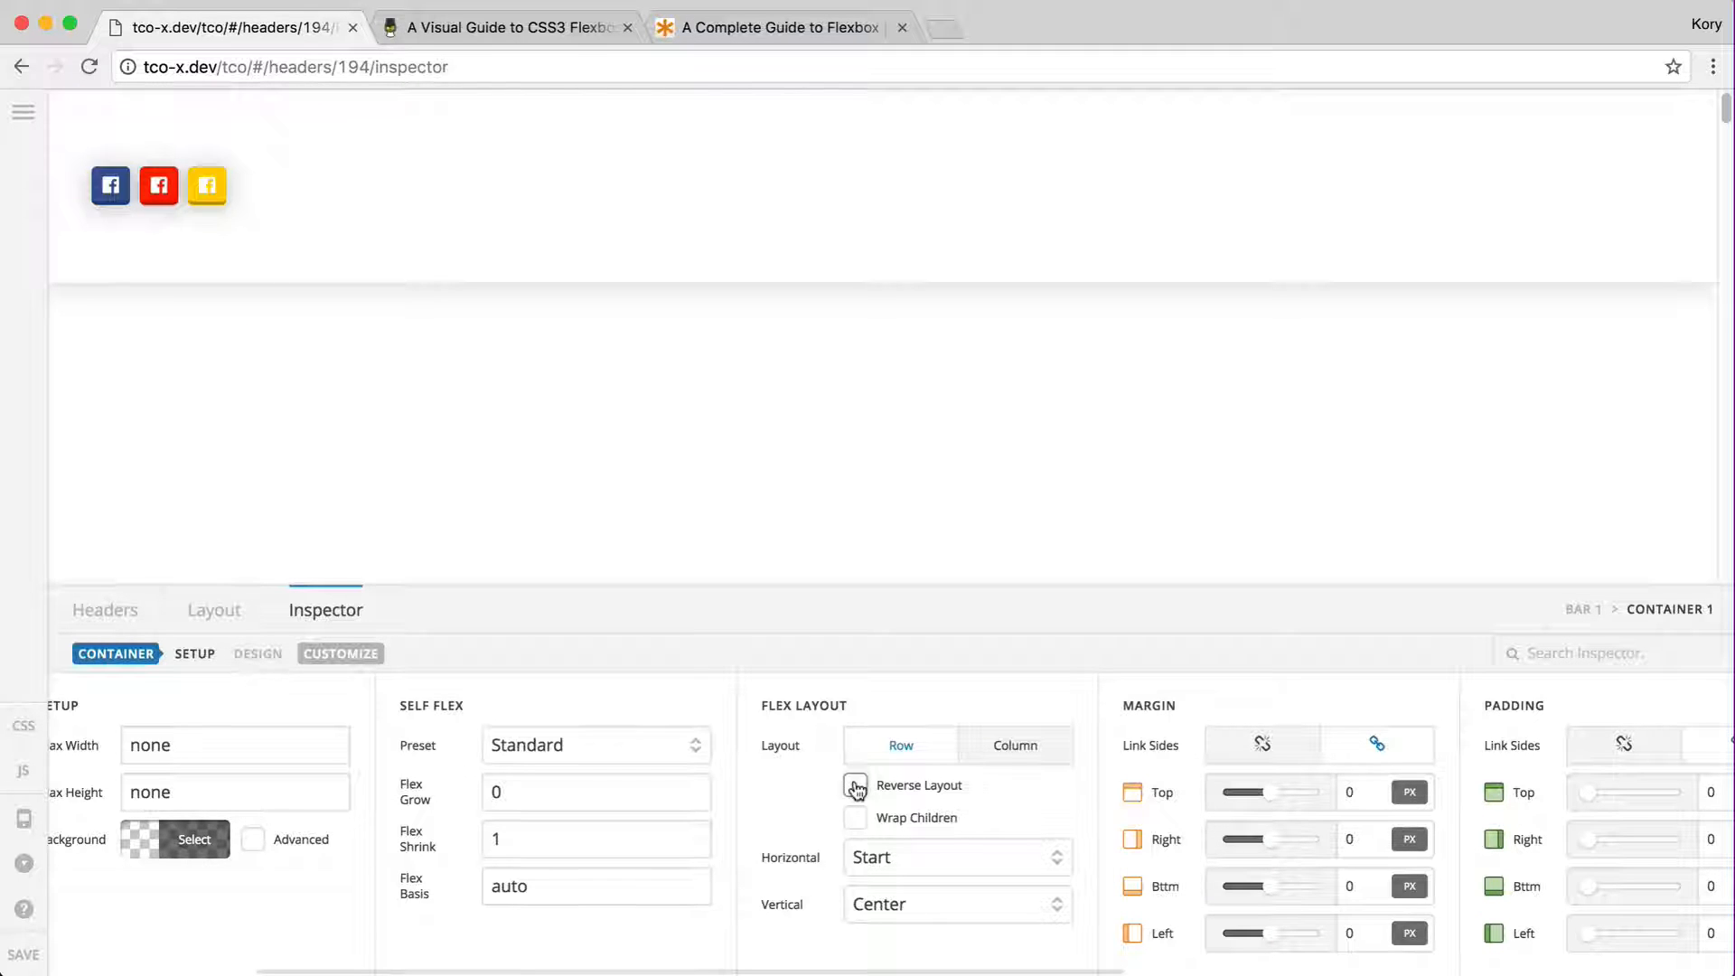
{"action": "left_click", "coordinate": [554, 746]}
{"action": "left_click", "coordinate": [613, 809]}
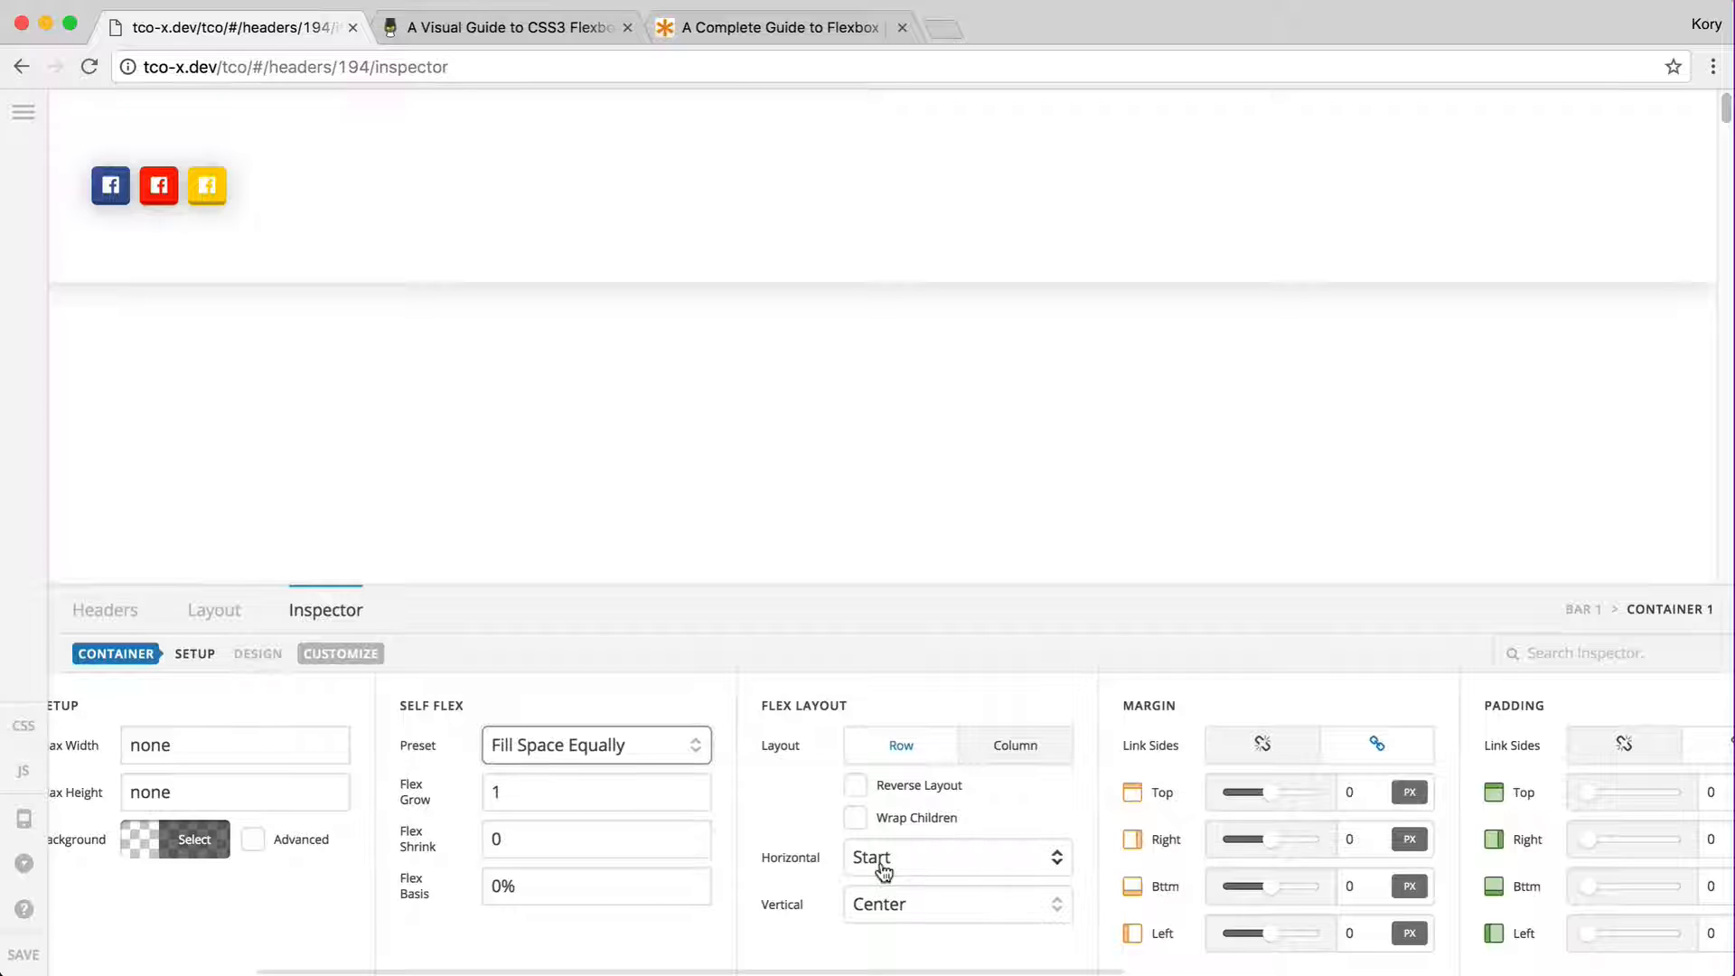
- Switch the Flex Layout of Container 1 to Column and back to Row
{"action": "left_click", "coordinate": [889, 752]}
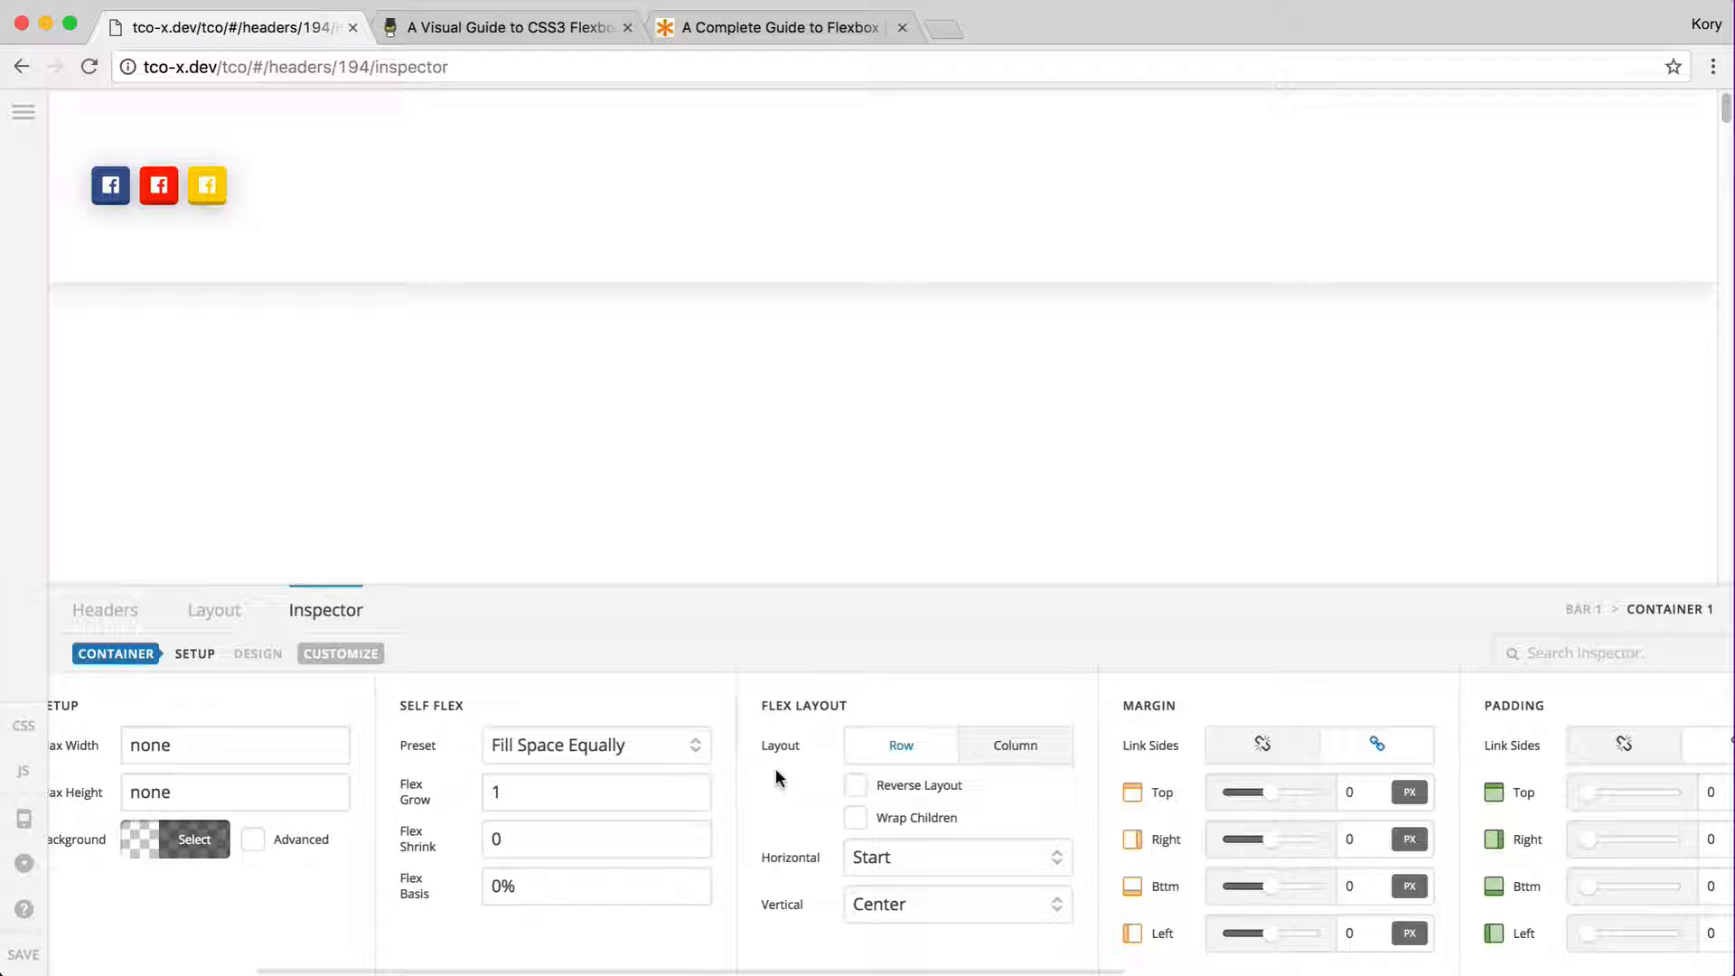
{"action": "left_click", "coordinate": [1025, 743]}
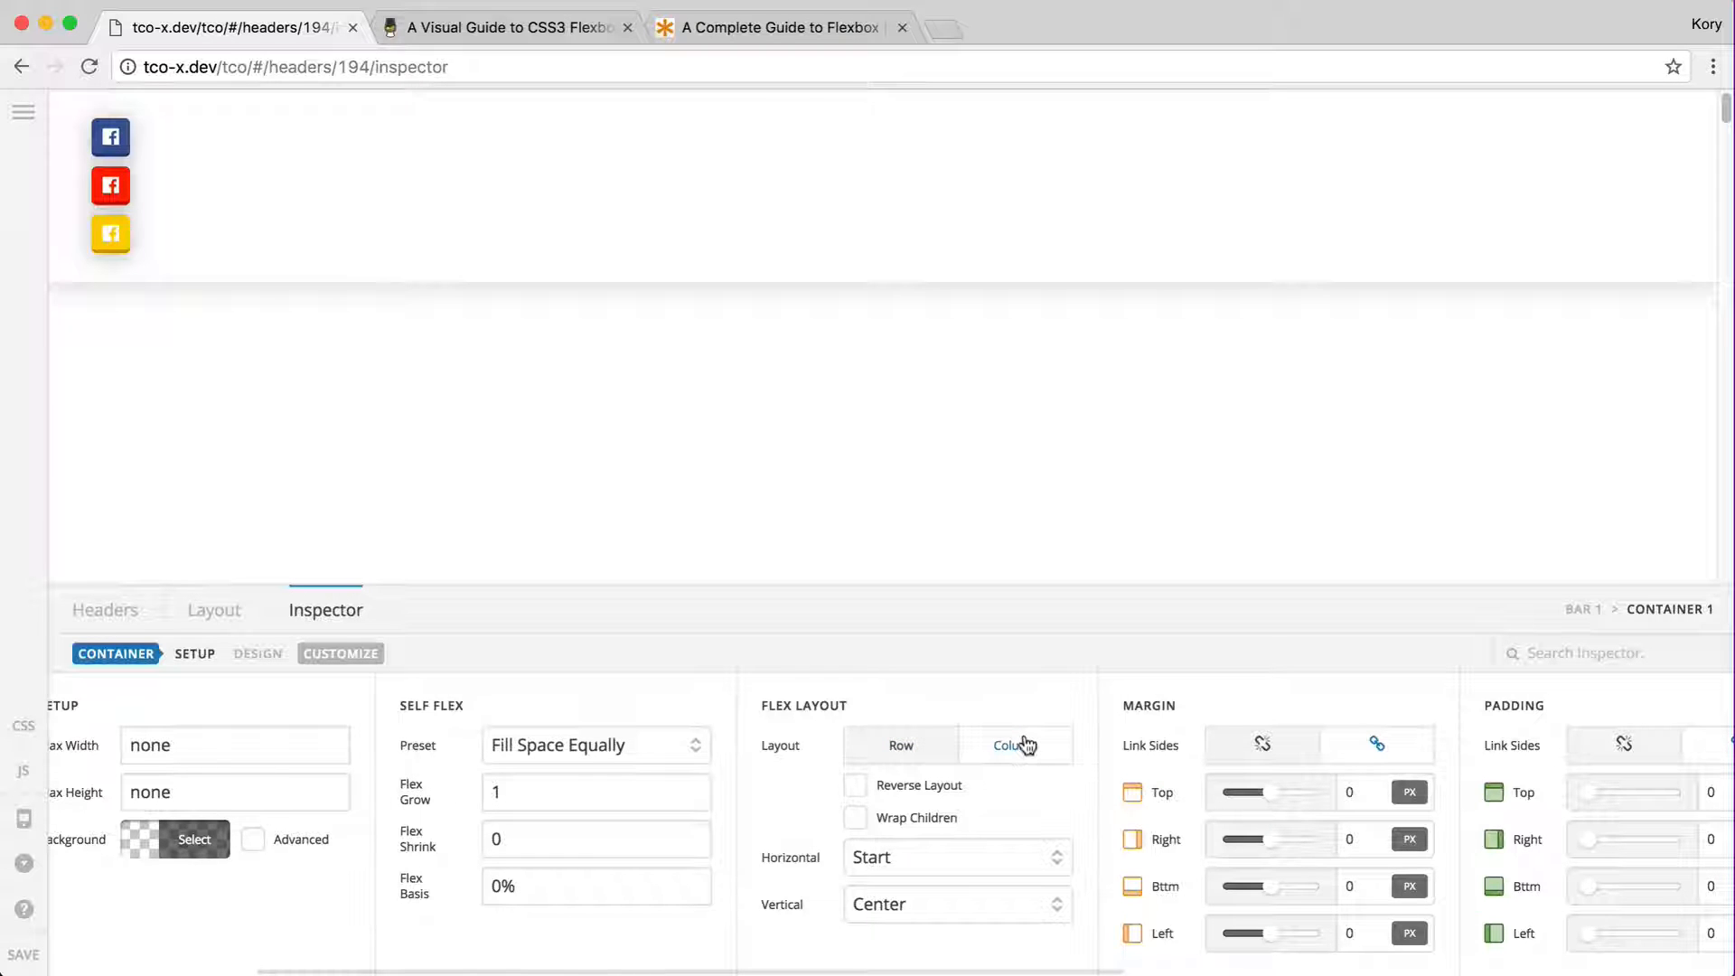
{"action": "left_click", "coordinate": [899, 746]}
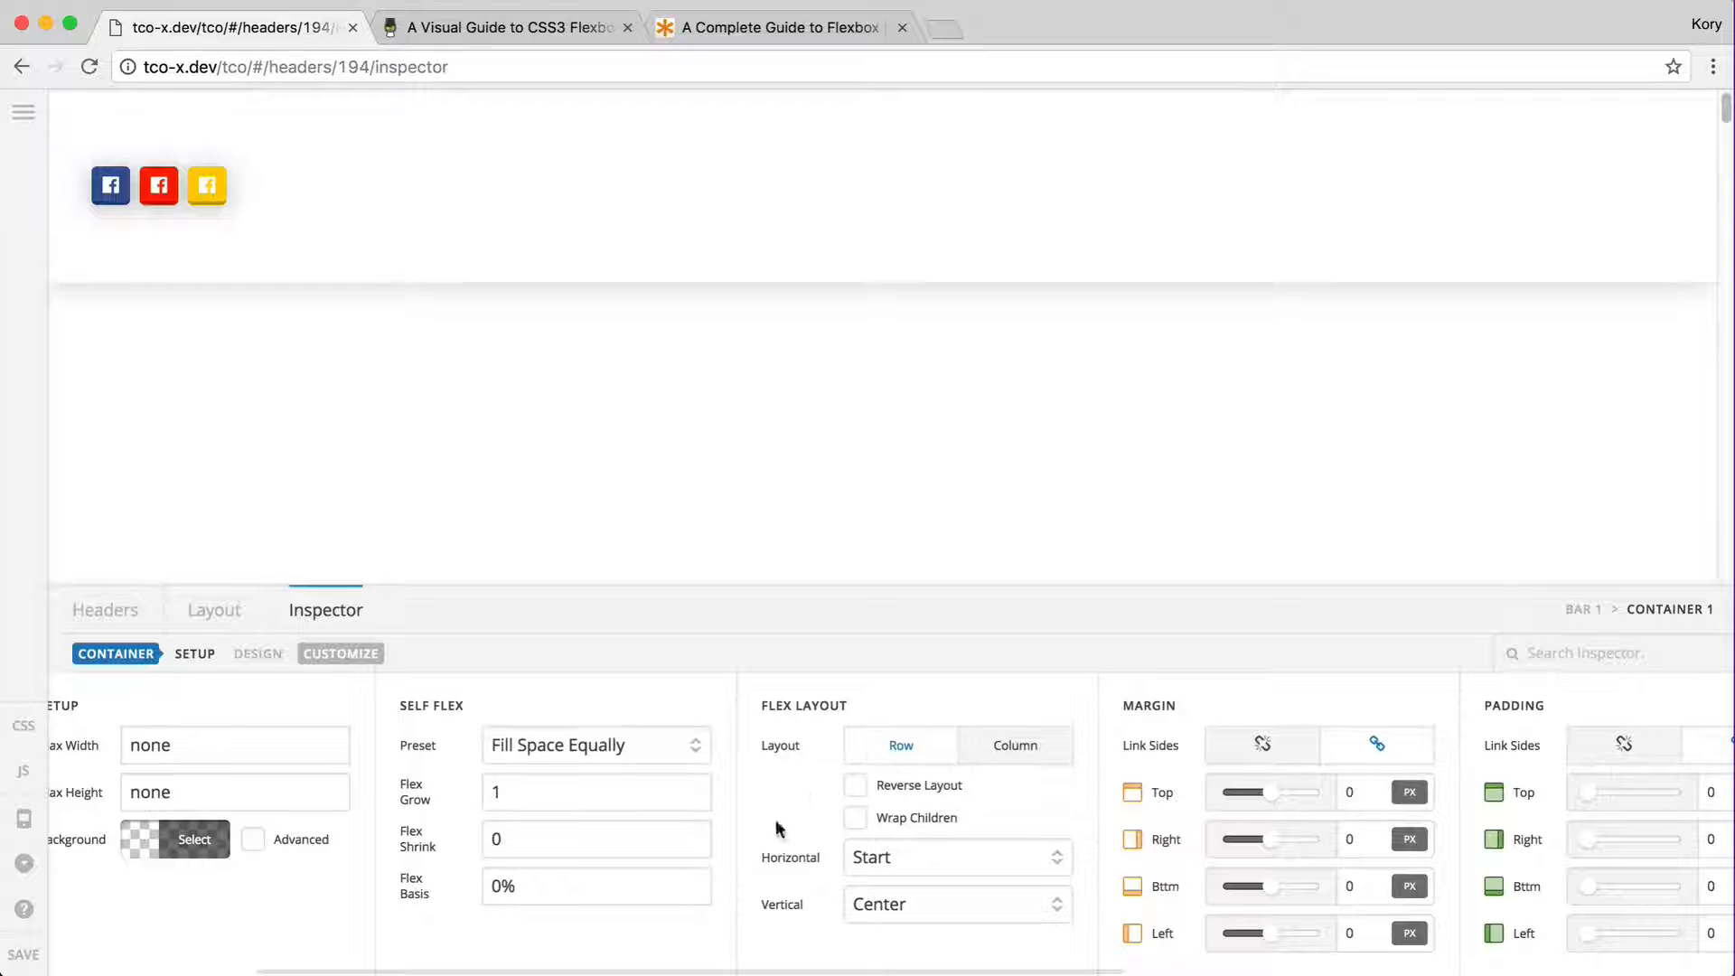
- Review the Horizontal and Vertical alignment options offered for the Row layout of Container 1
{"action": "left_click", "coordinate": [929, 867]}
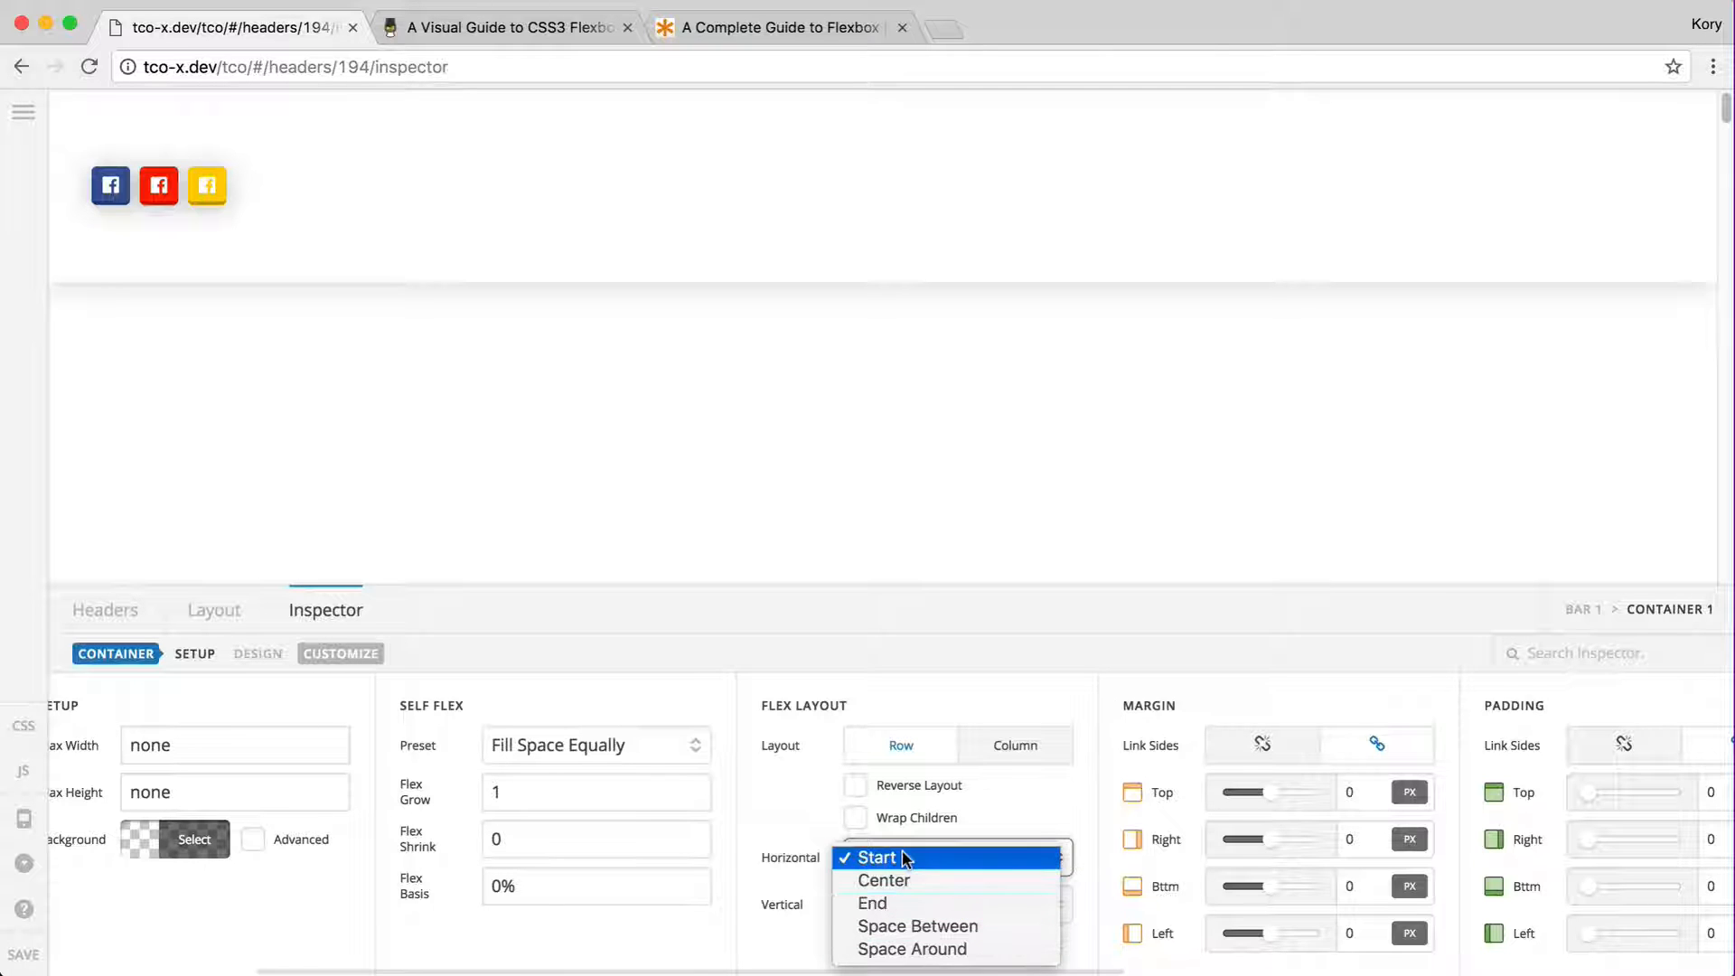
{"action": "left_click", "coordinate": [813, 947]}
{"action": "left_click", "coordinate": [931, 911]}
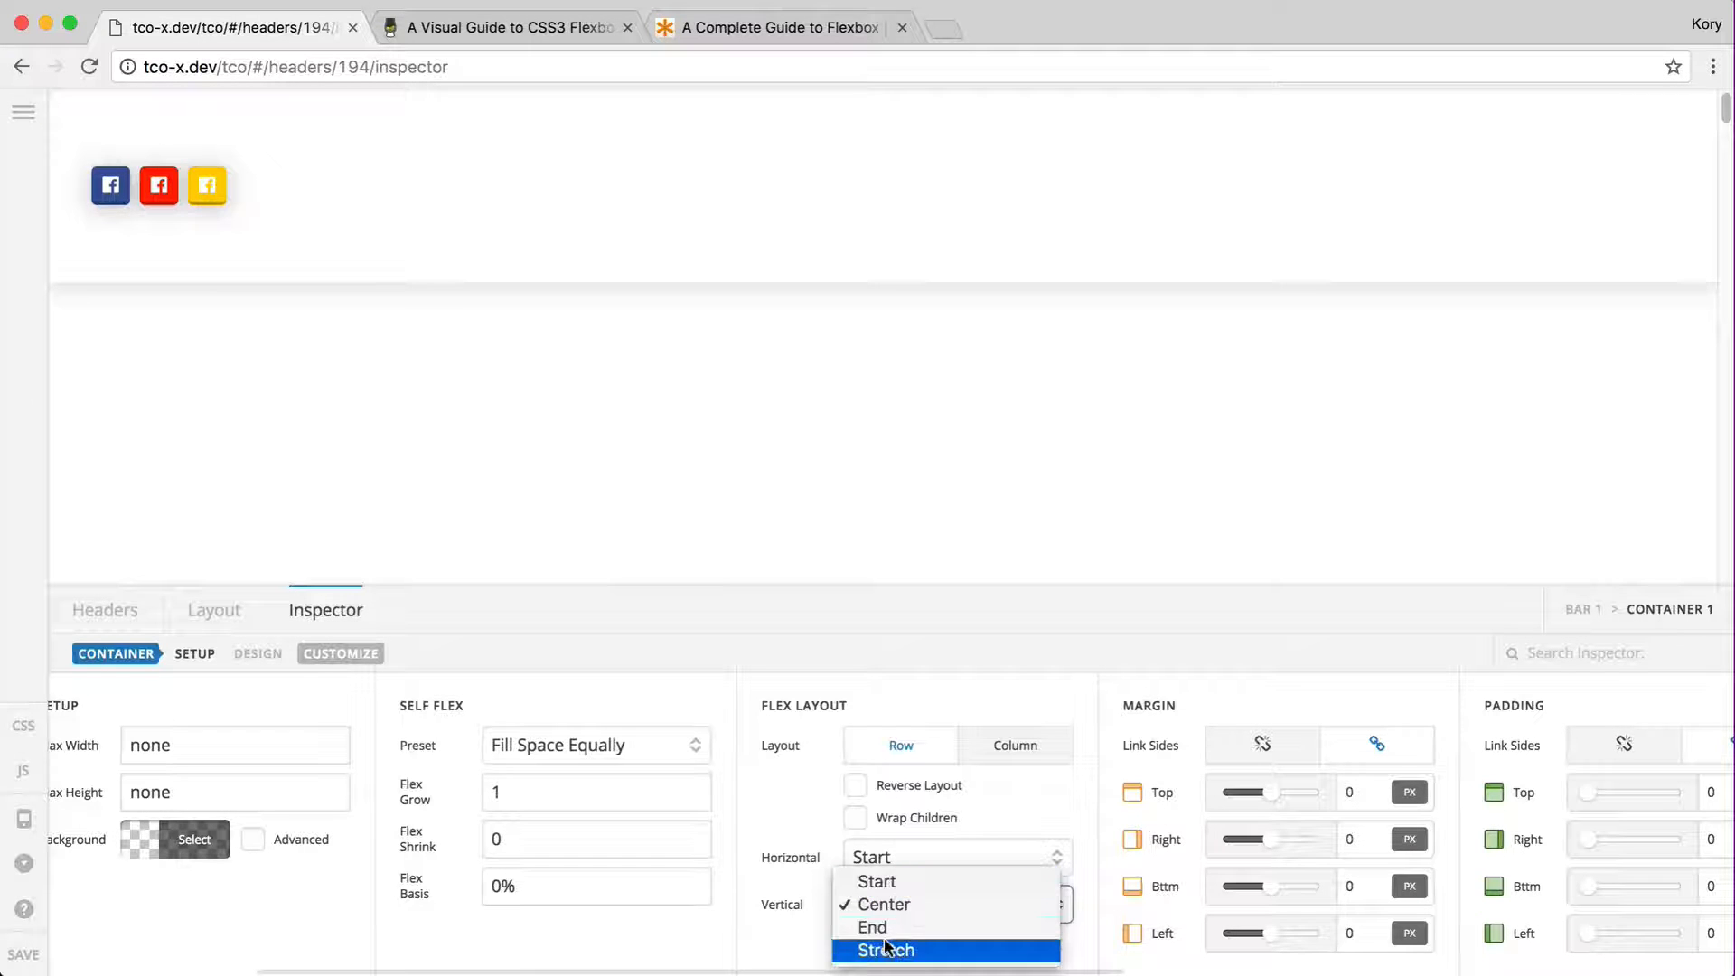
{"action": "left_click", "coordinate": [784, 920]}
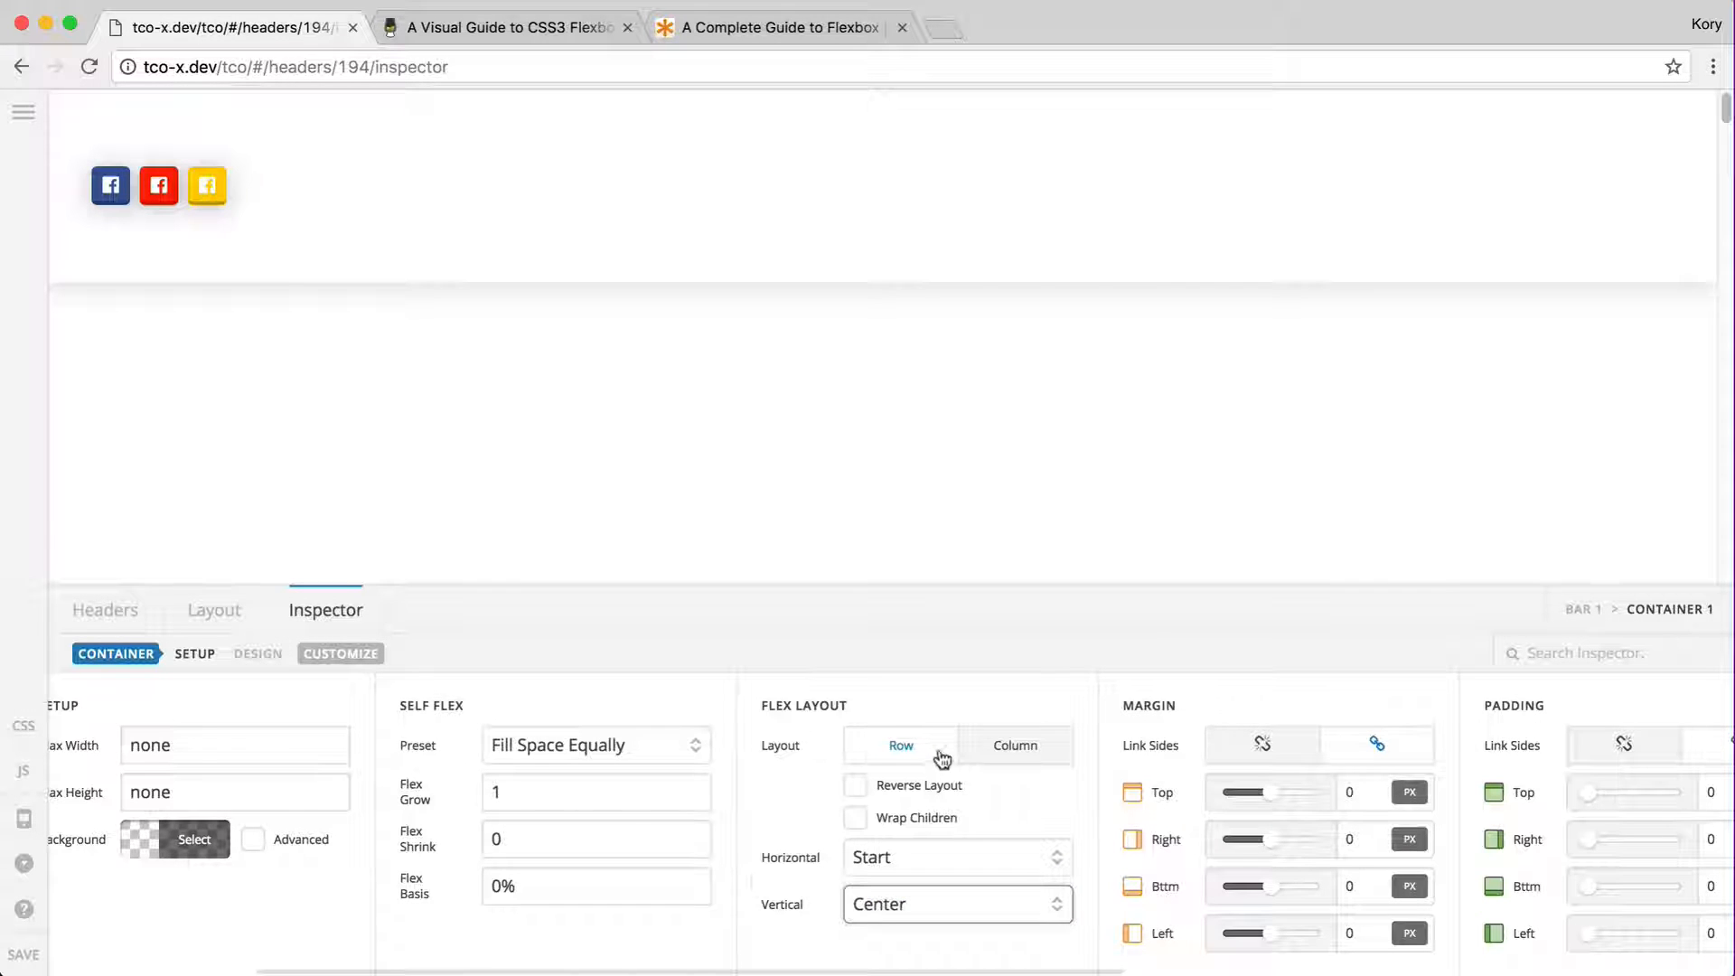
- Switch Container 1 to Column, review its Horizontal and Vertical alignment options, and return the layout to Row
{"action": "left_click", "coordinate": [1003, 746]}
{"action": "left_click", "coordinate": [959, 861]}
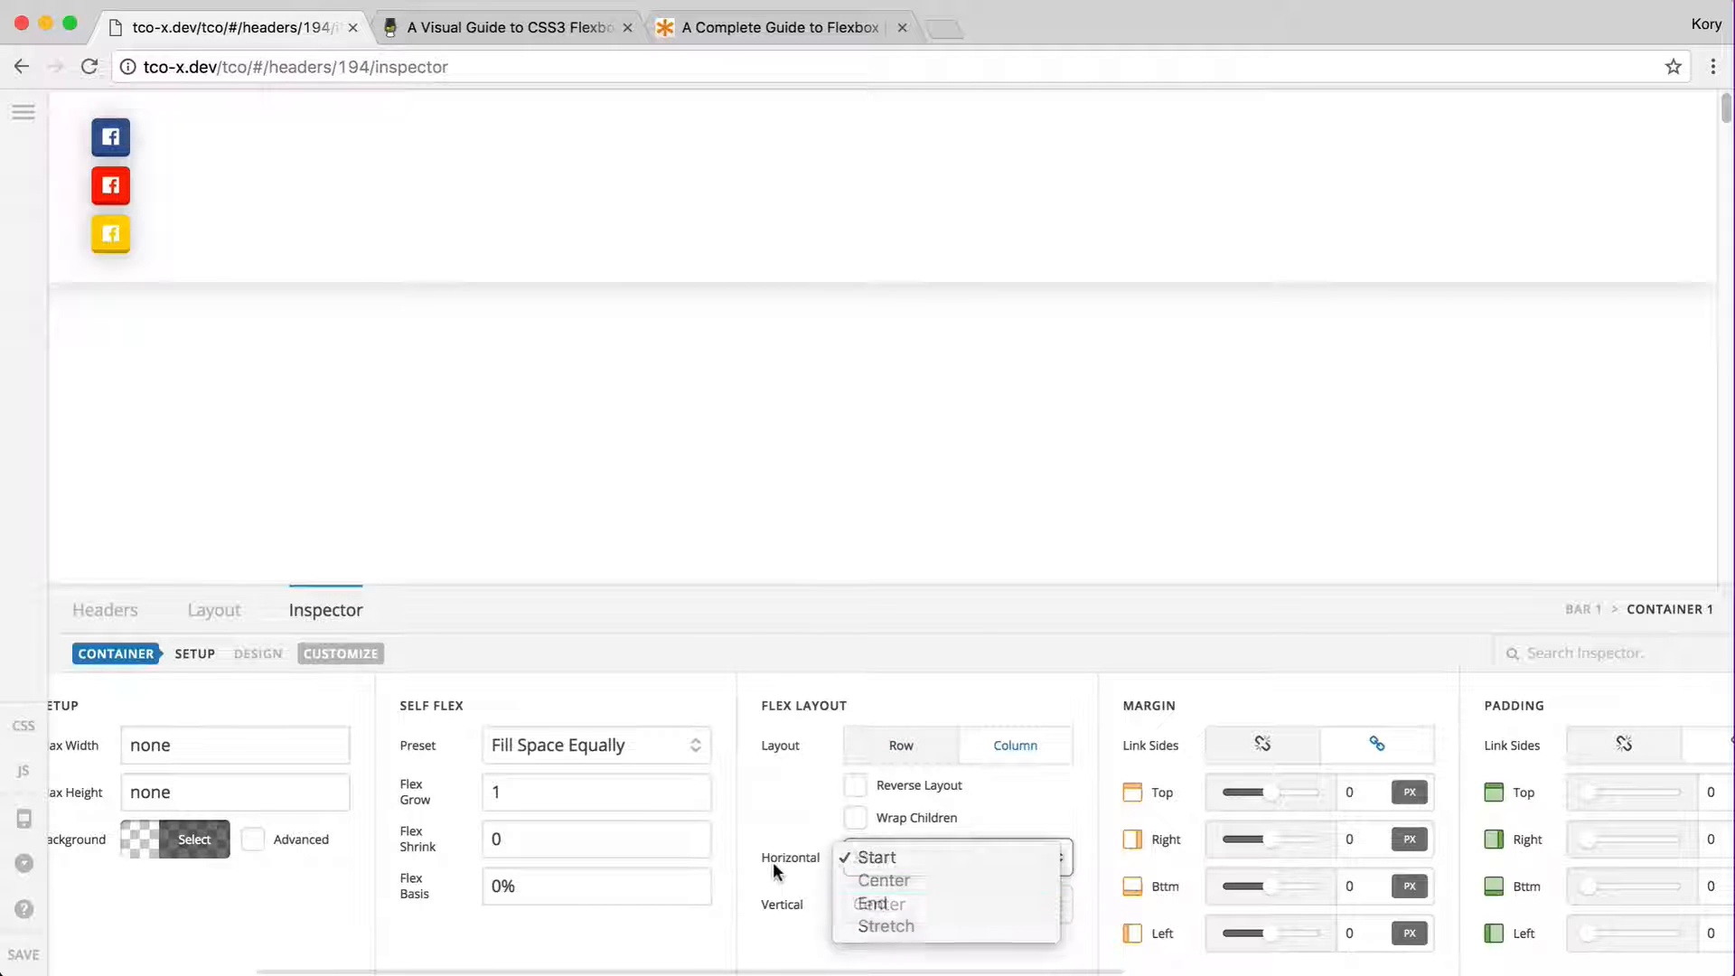
{"action": "left_click", "coordinate": [783, 932]}
{"action": "left_click", "coordinate": [866, 859]}
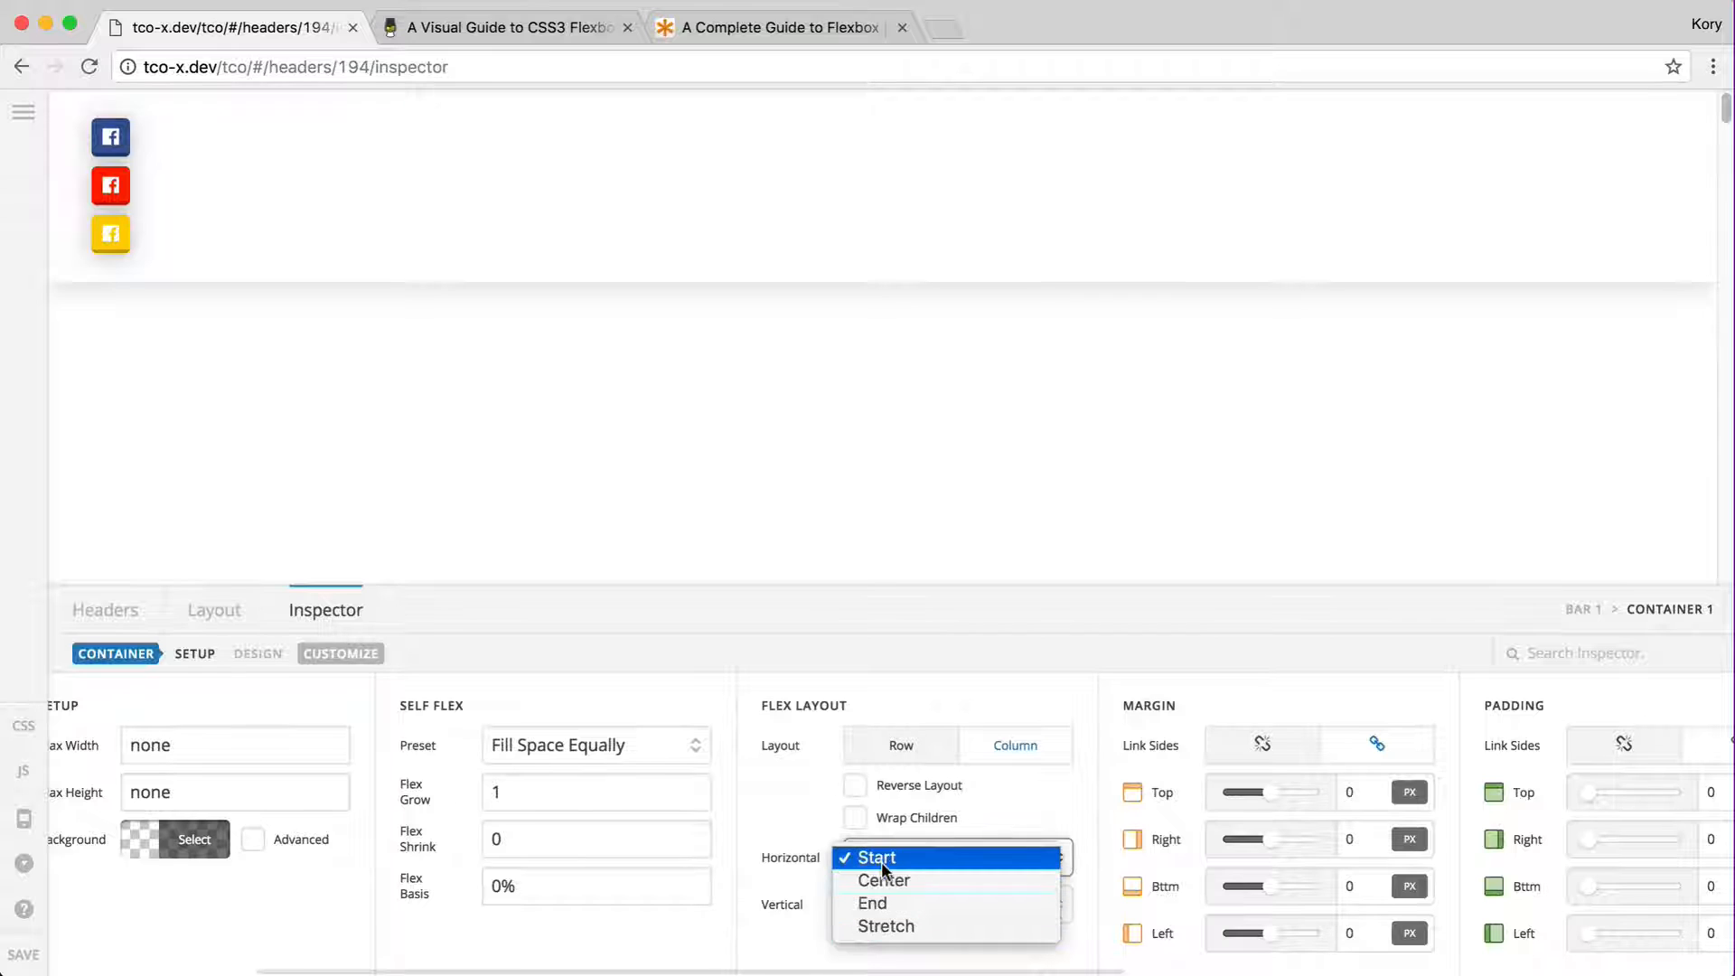
{"action": "left_click", "coordinate": [779, 934]}
{"action": "left_click", "coordinate": [937, 902]}
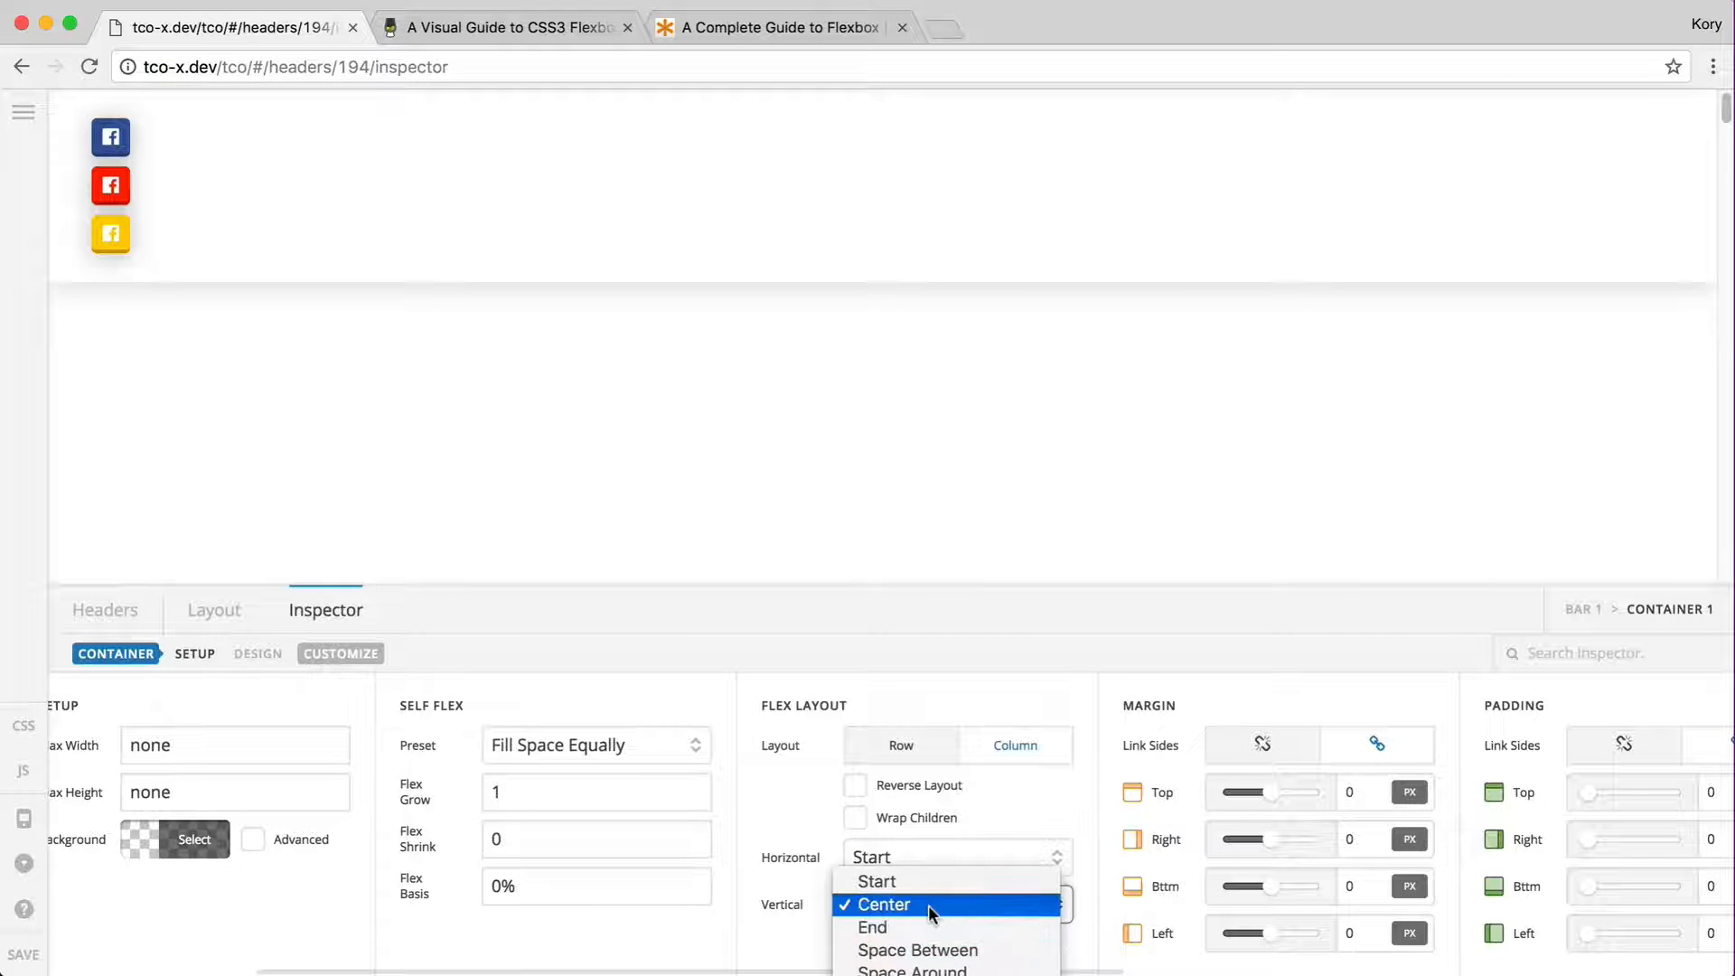
{"action": "left_click", "coordinate": [778, 925]}
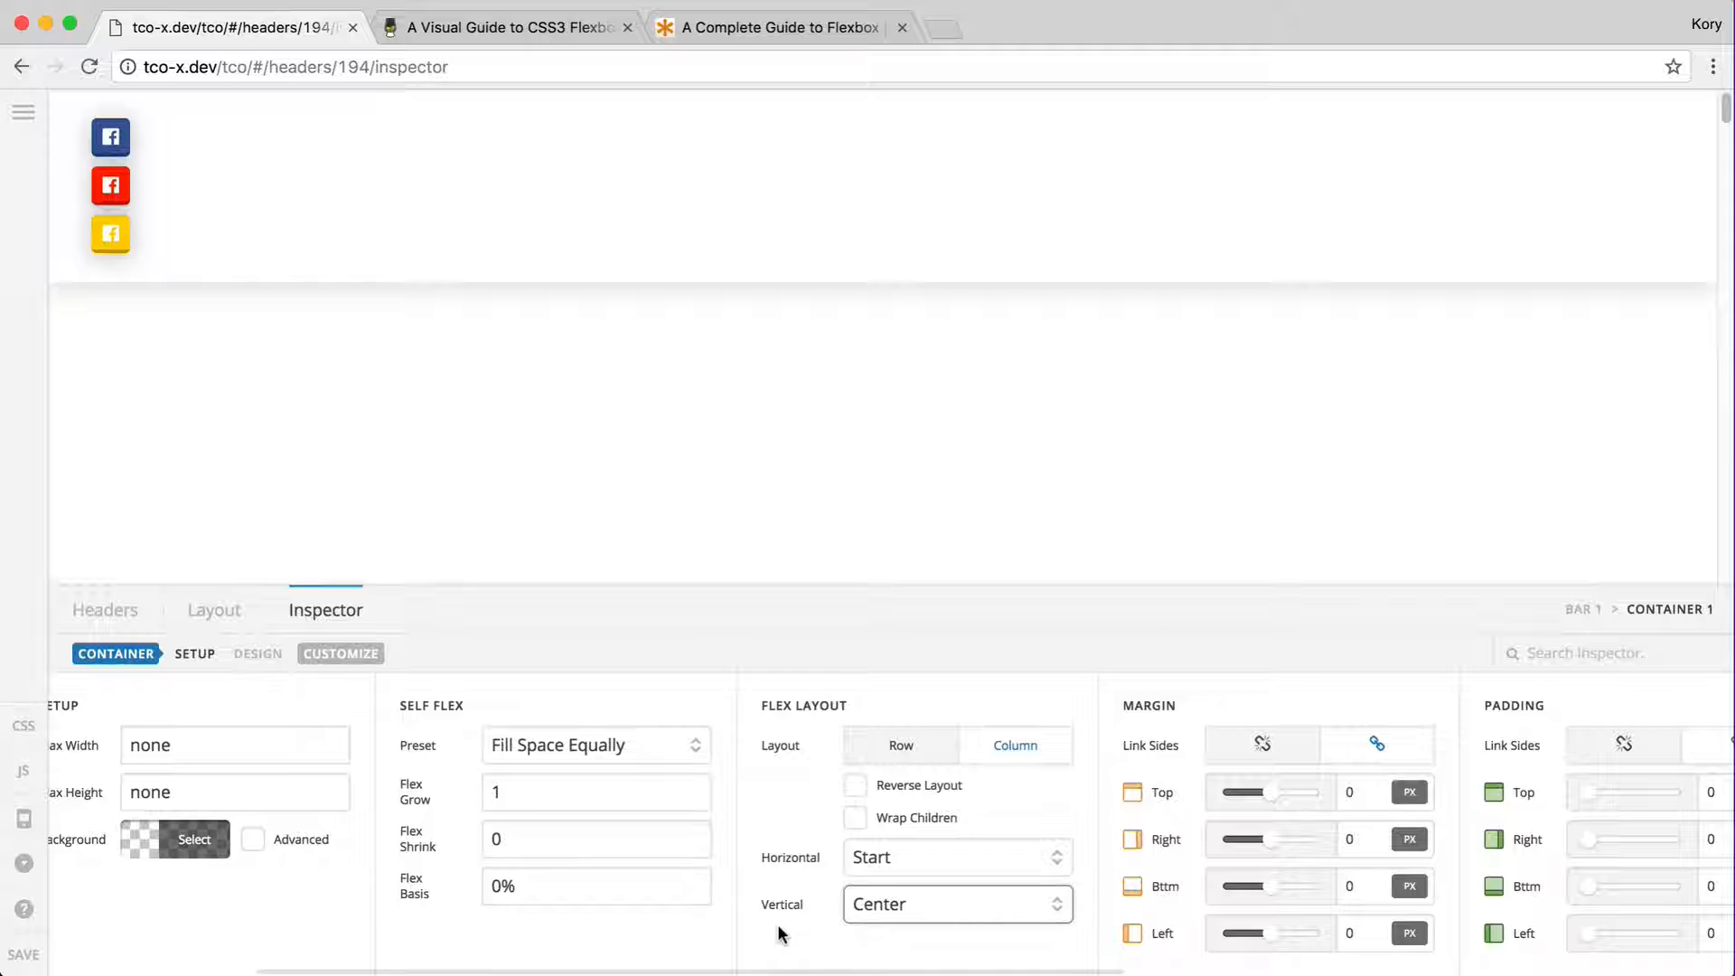
{"action": "left_click", "coordinate": [904, 748]}
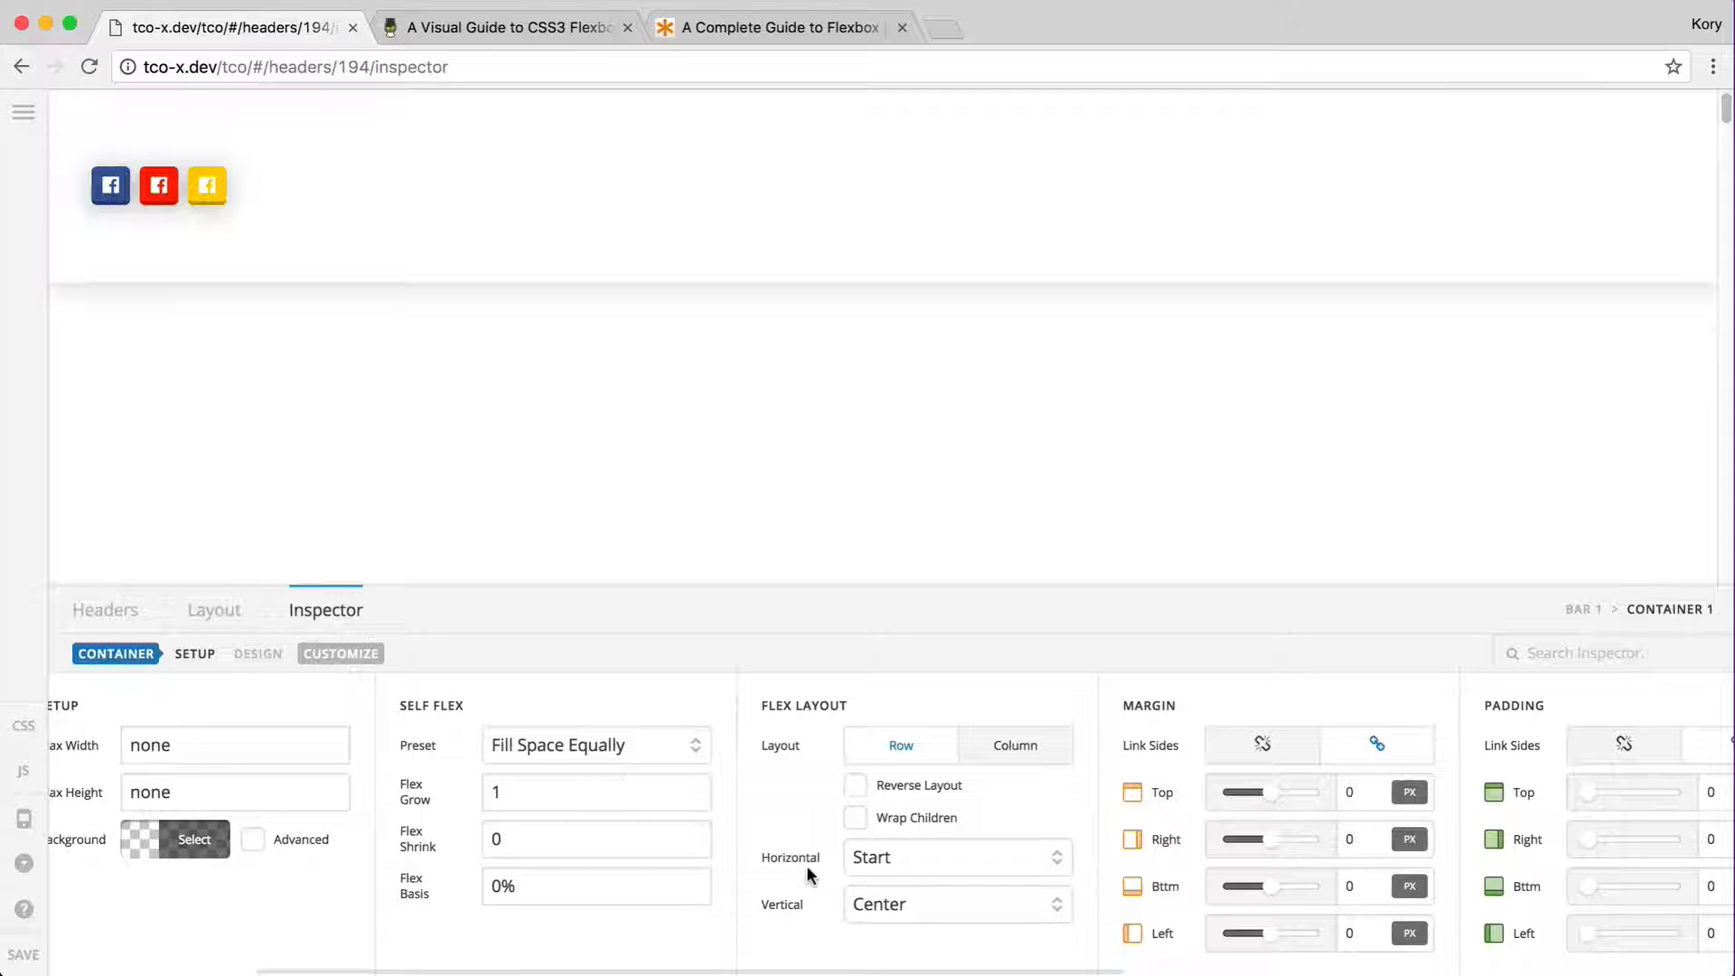
- Set the horizontal alignment in the Flex Layout of Container 1 to Center
{"action": "left_click", "coordinate": [898, 855]}
{"action": "left_click", "coordinate": [898, 855]}
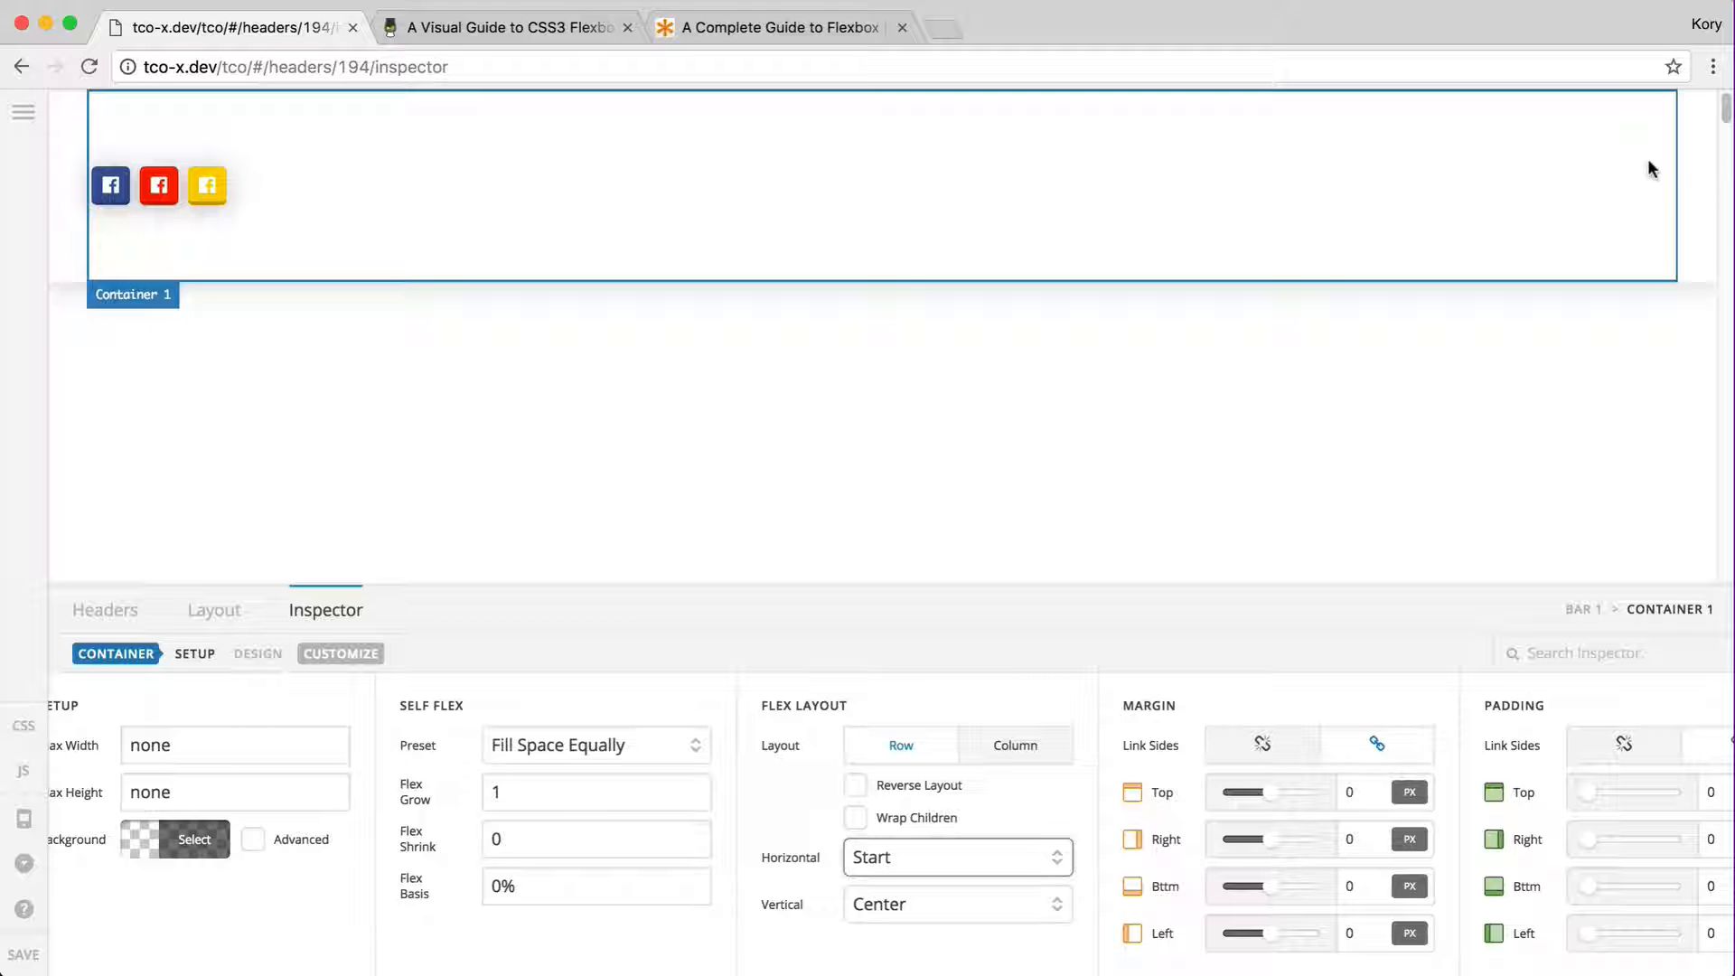
{"action": "left_click", "coordinate": [915, 852]}
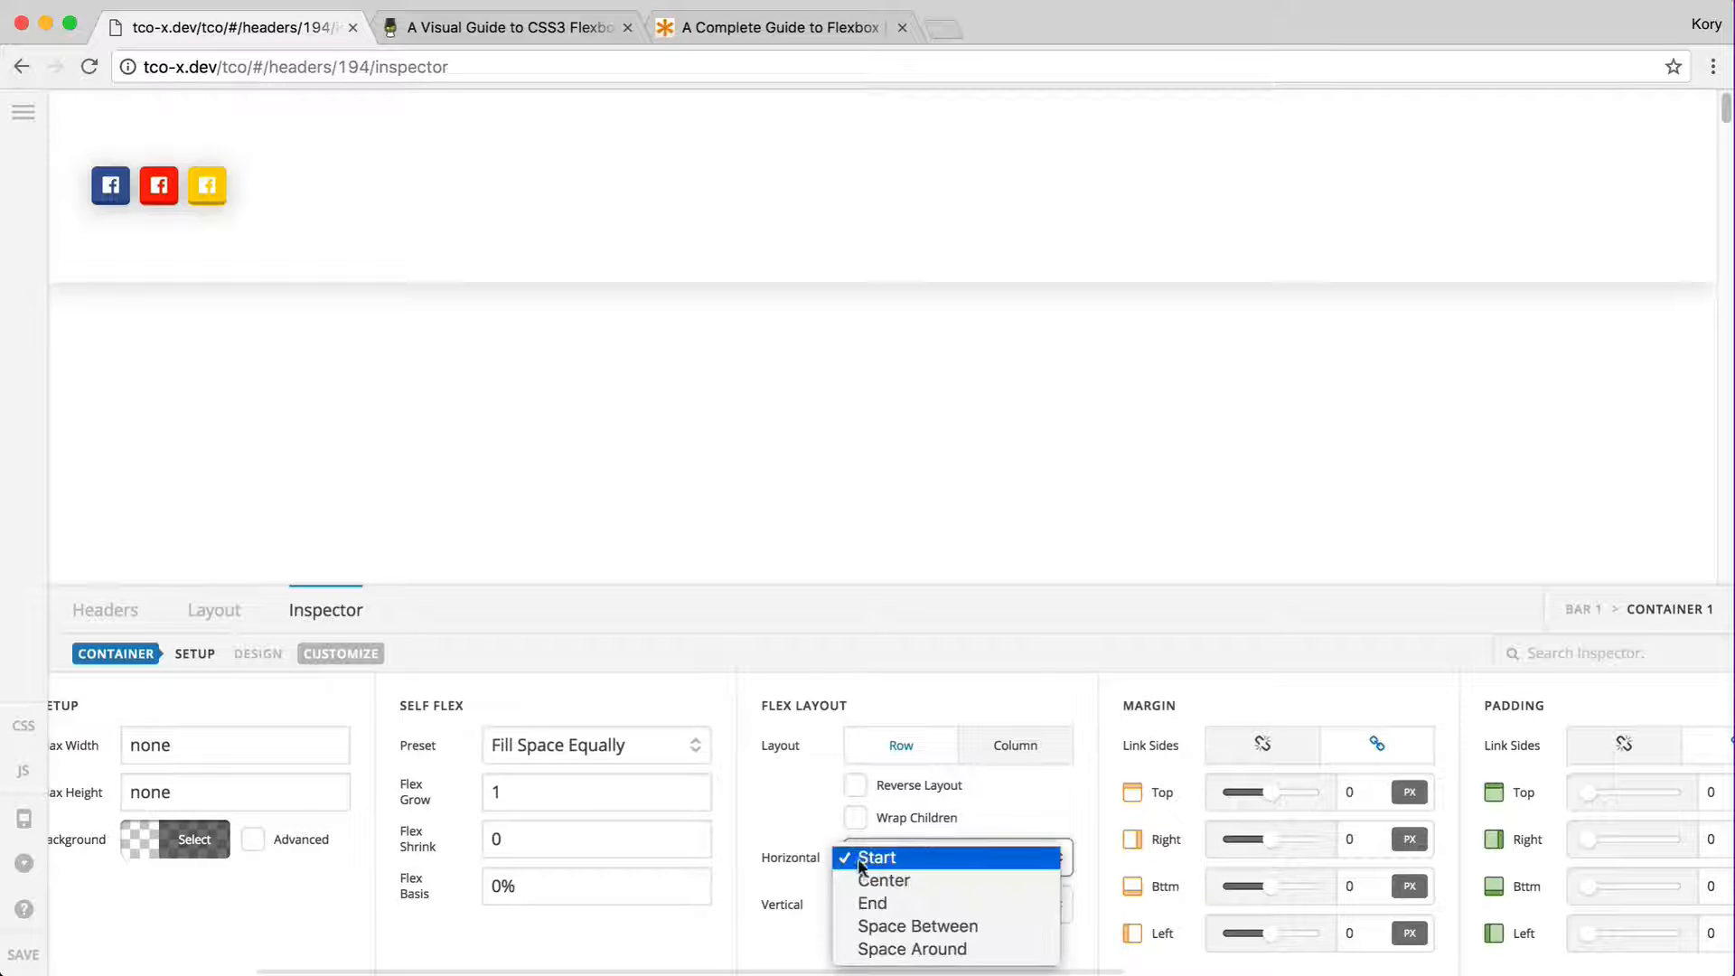
{"action": "left_click", "coordinate": [917, 877]}
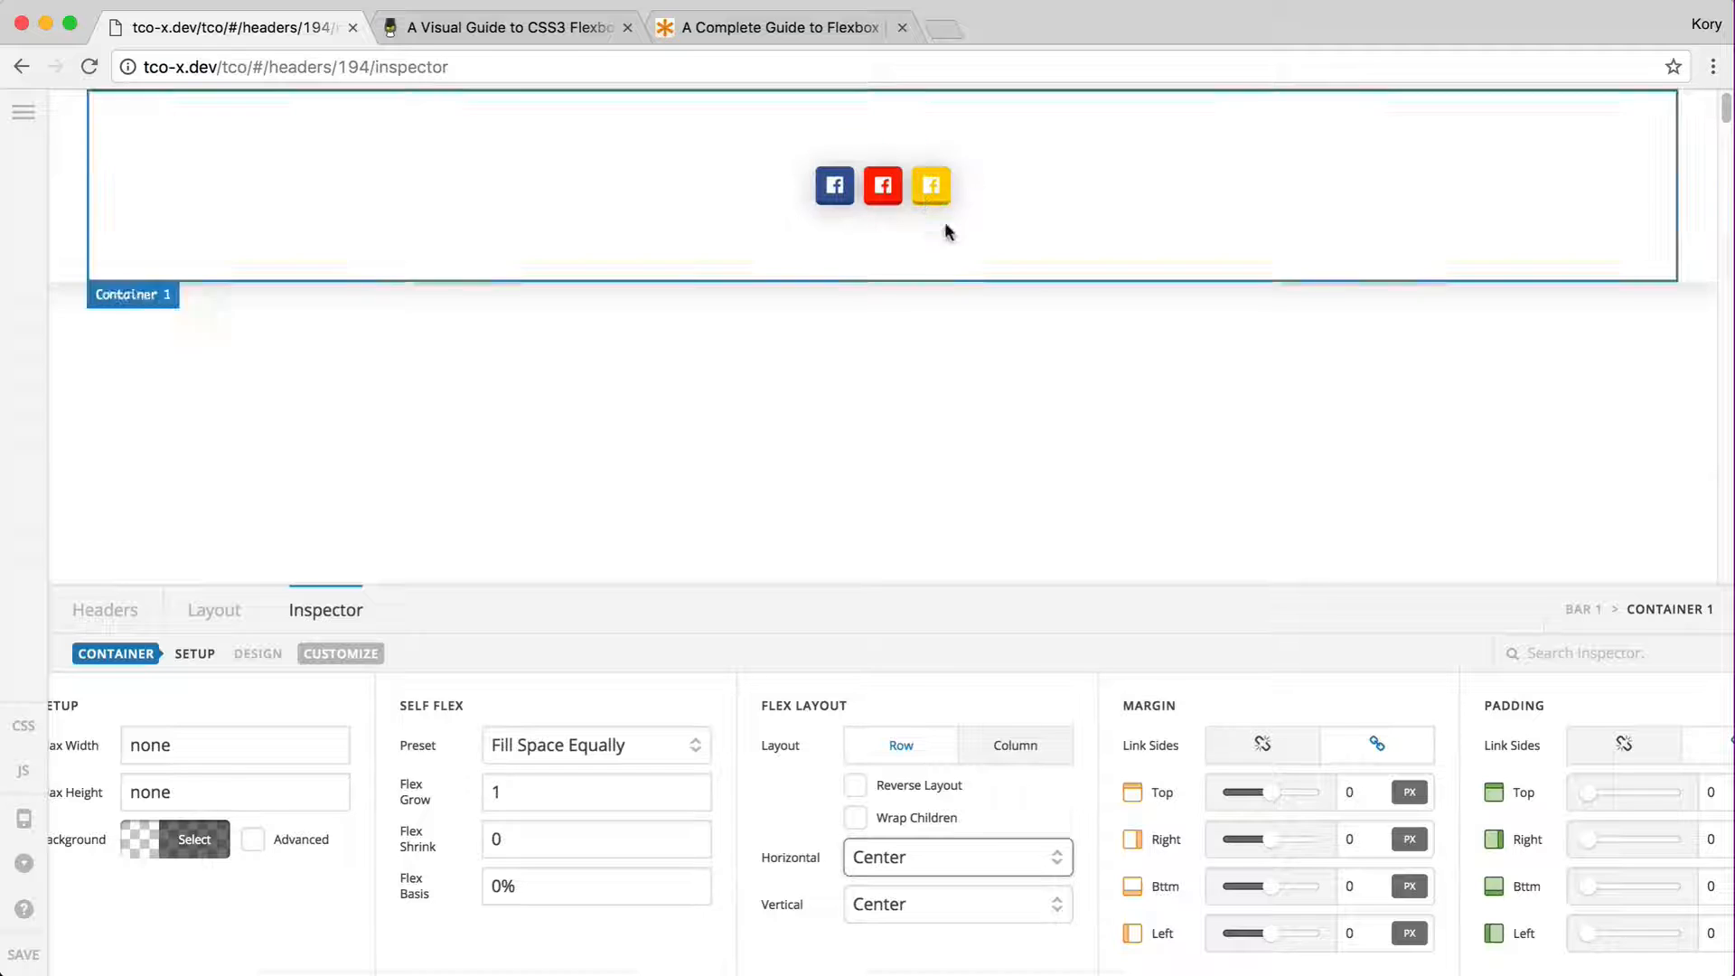
- Change the horizontal alignment of Container 1 to End, and finally to Space Between
{"action": "left_click", "coordinate": [900, 858]}
{"action": "left_click", "coordinate": [937, 881]}
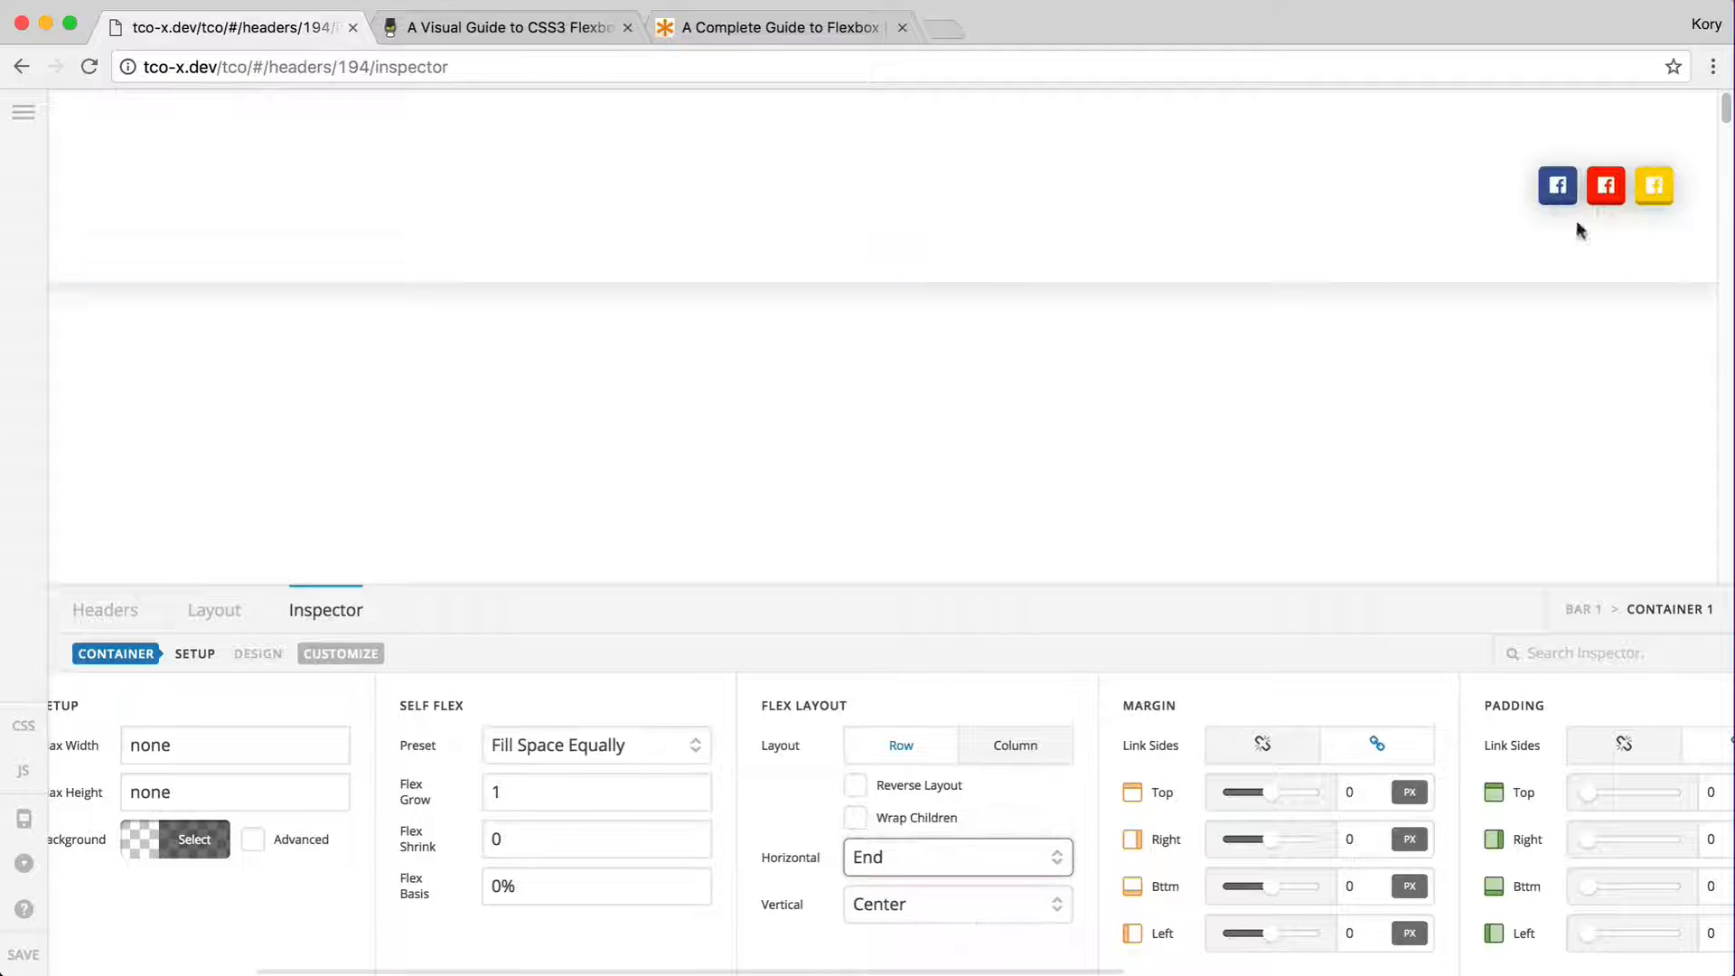
{"action": "left_click", "coordinate": [851, 857]}
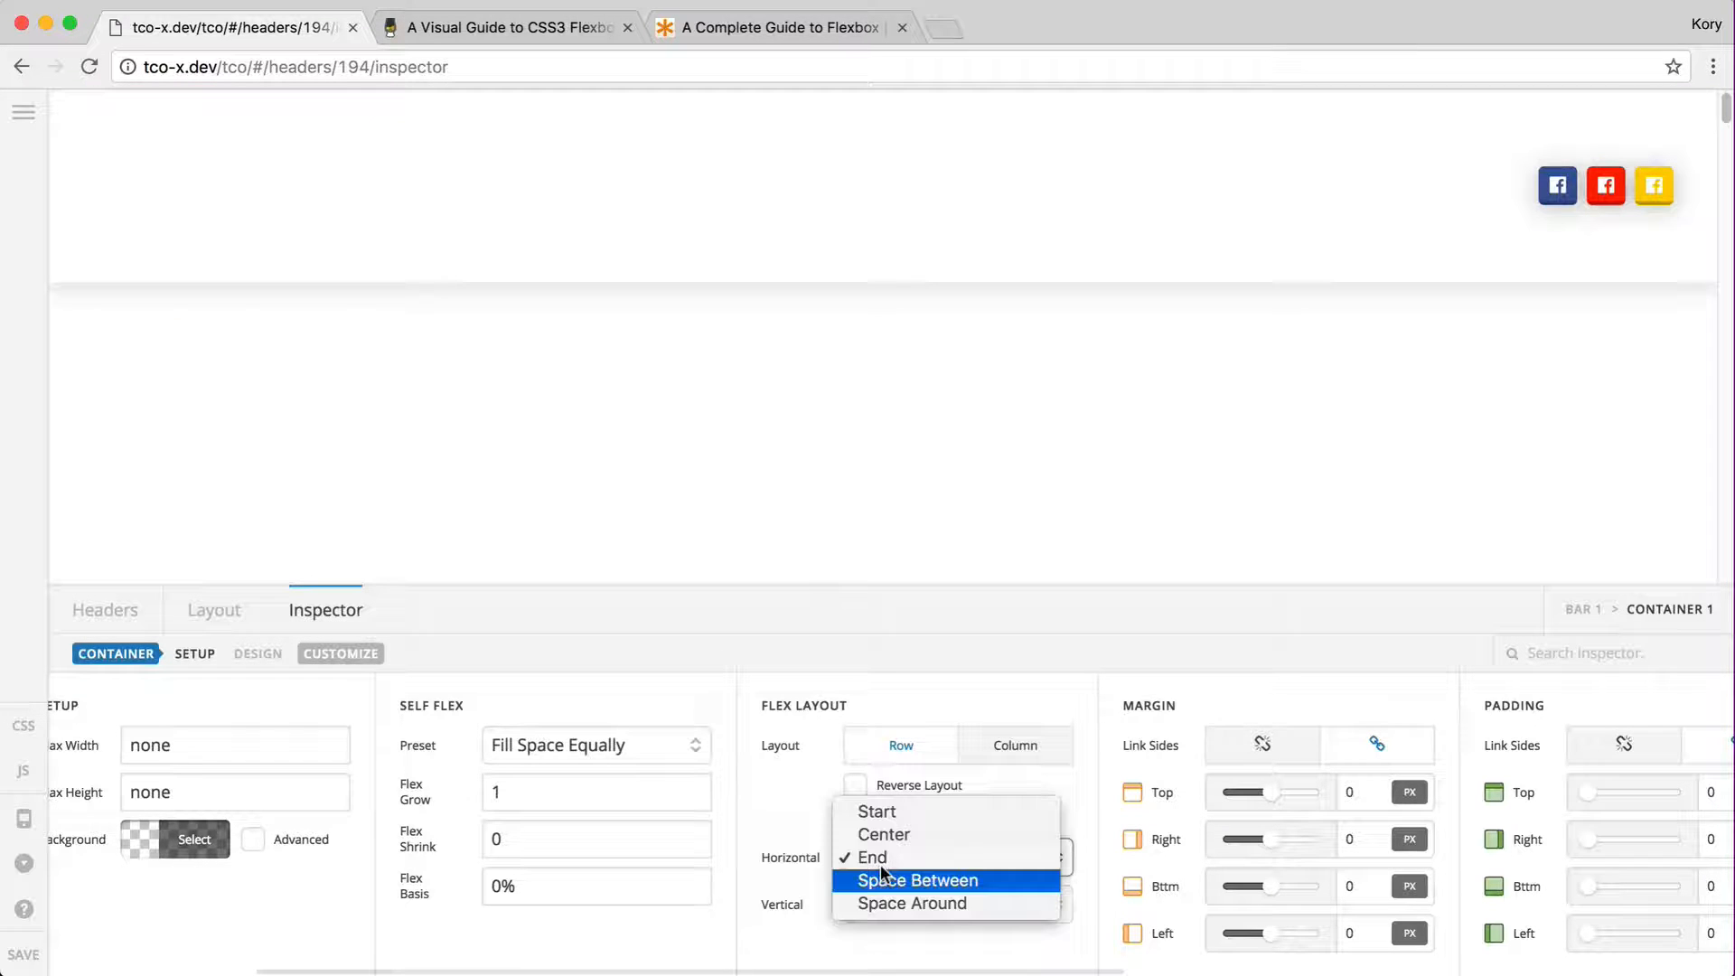
{"action": "left_click", "coordinate": [936, 878]}
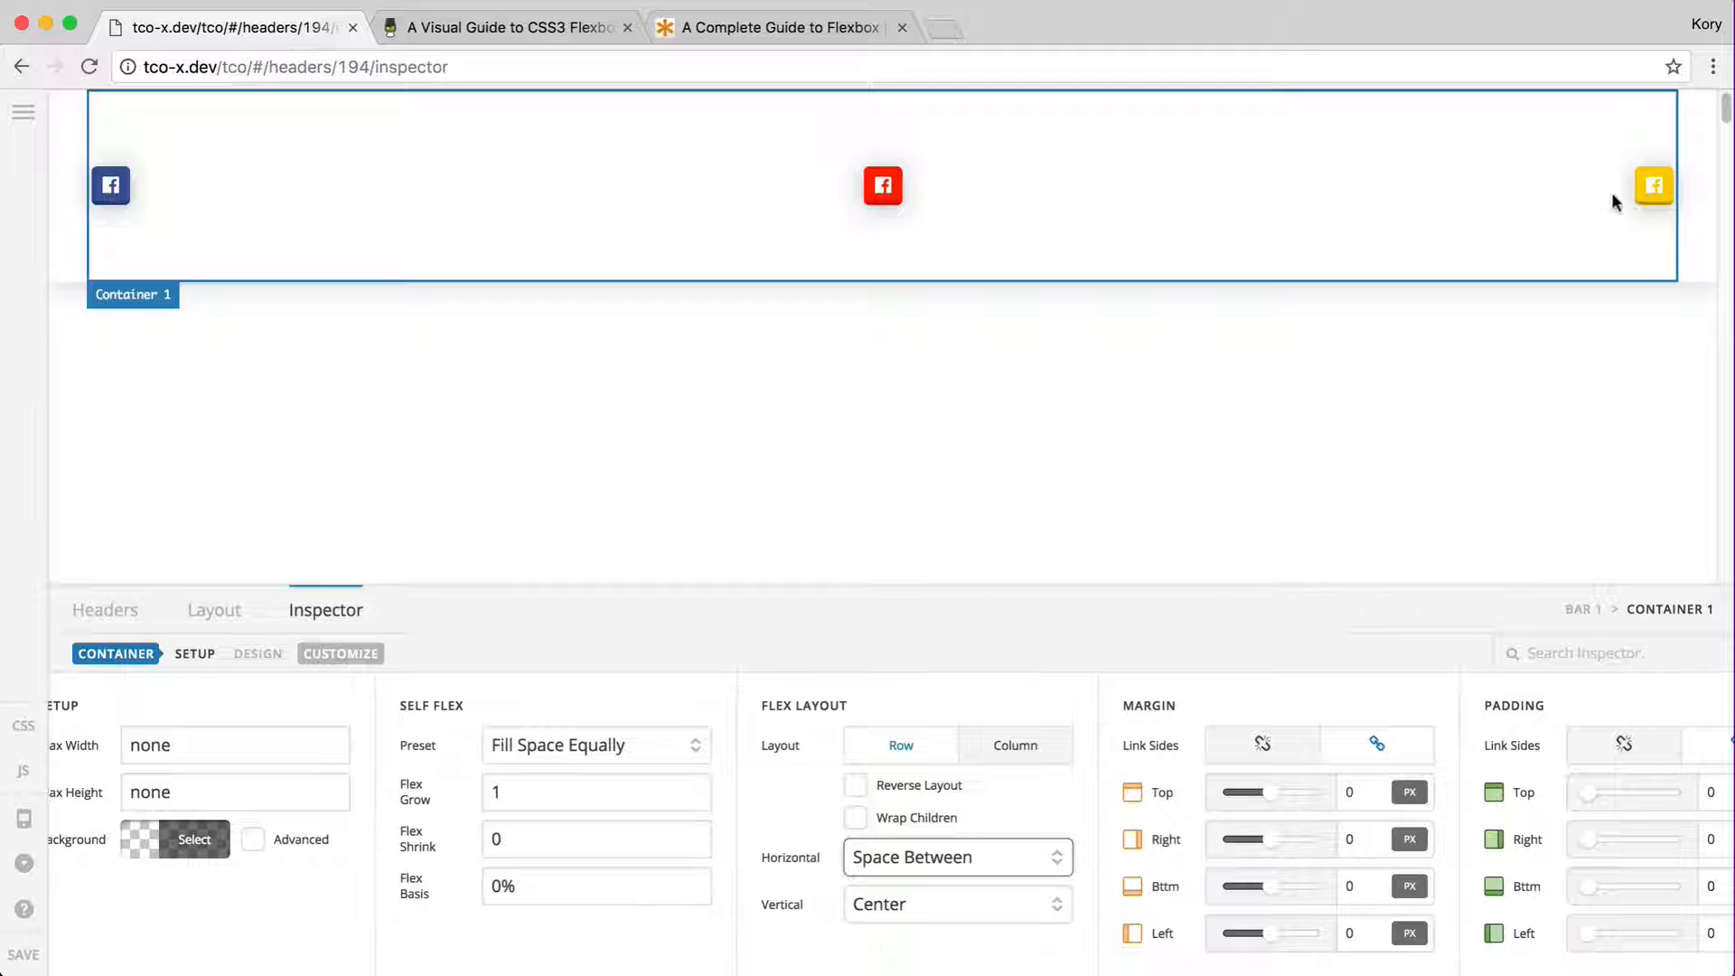
- Set the horizontal alignment of Container 1 to Space Around in the Row layout
{"action": "left_click", "coordinate": [967, 855]}
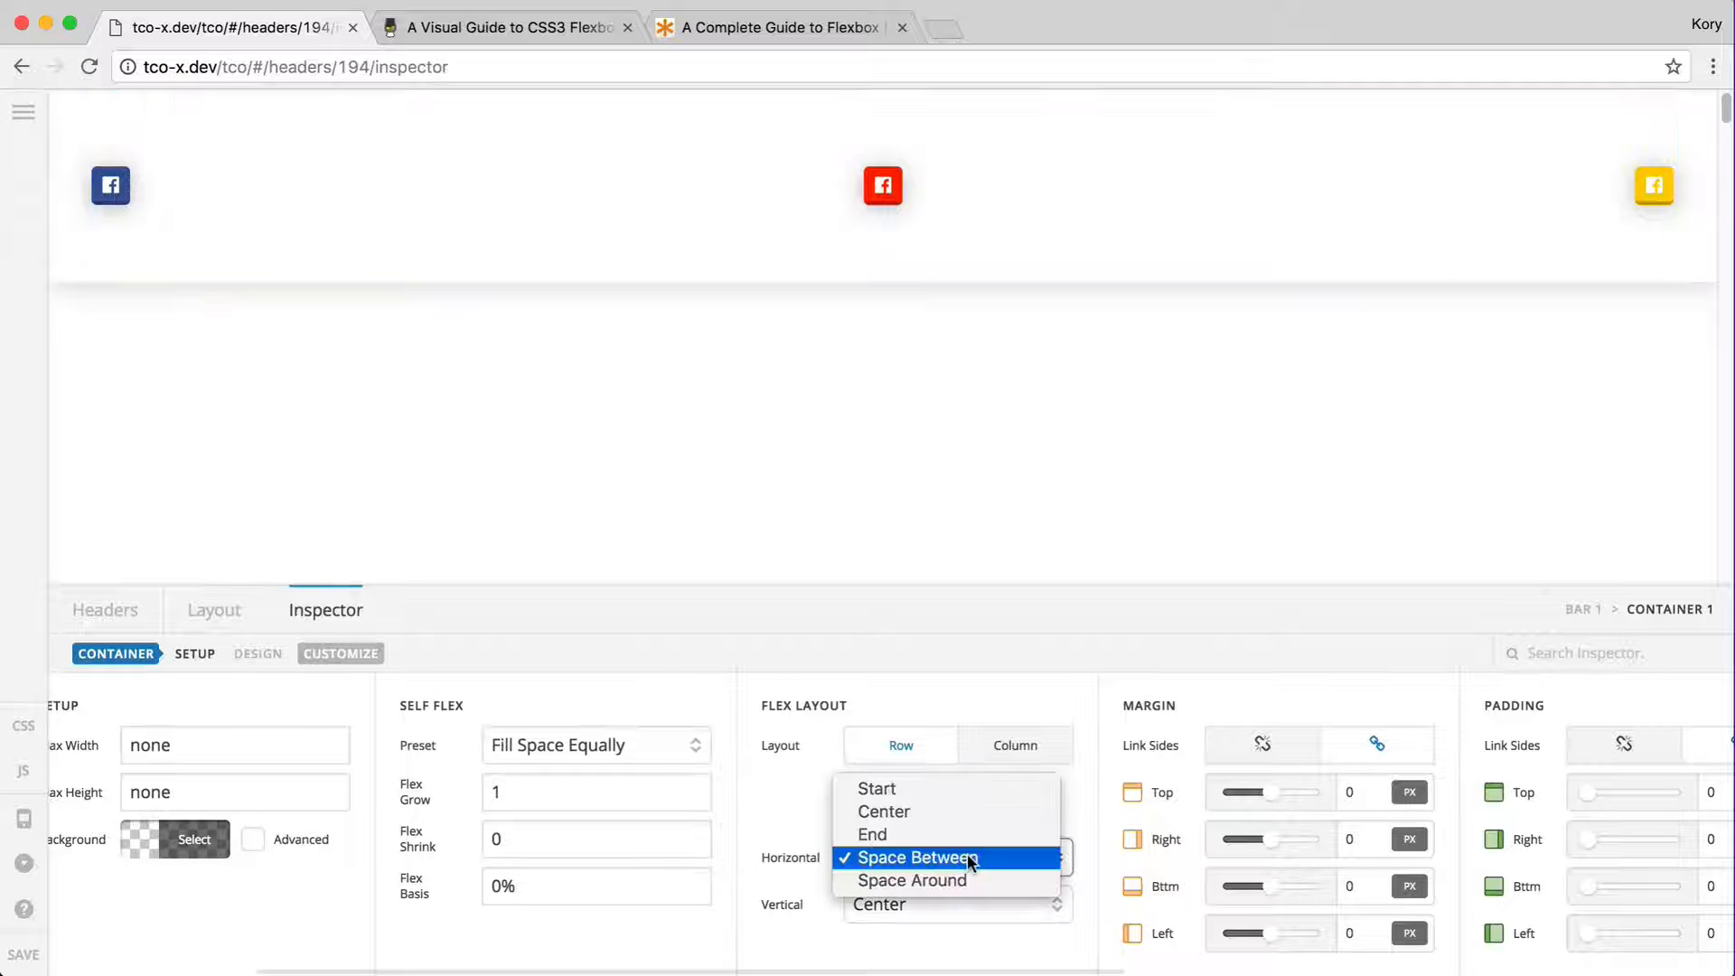
{"action": "left_click", "coordinate": [919, 880]}
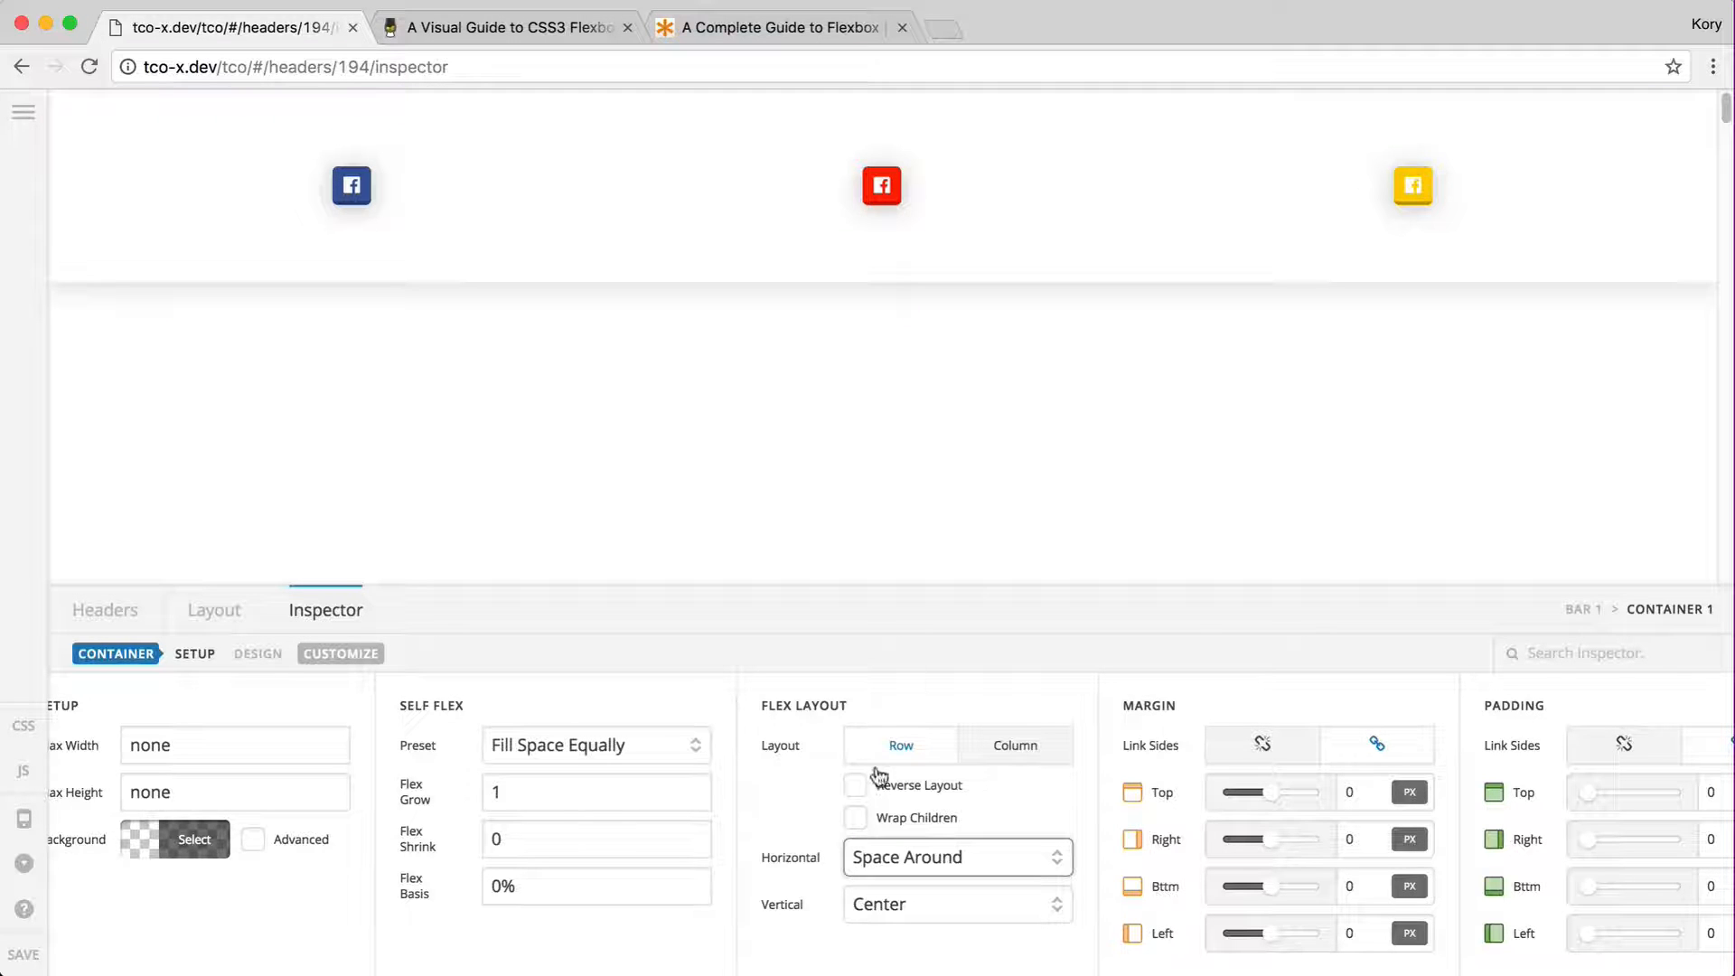
{"action": "left_click", "coordinate": [922, 856]}
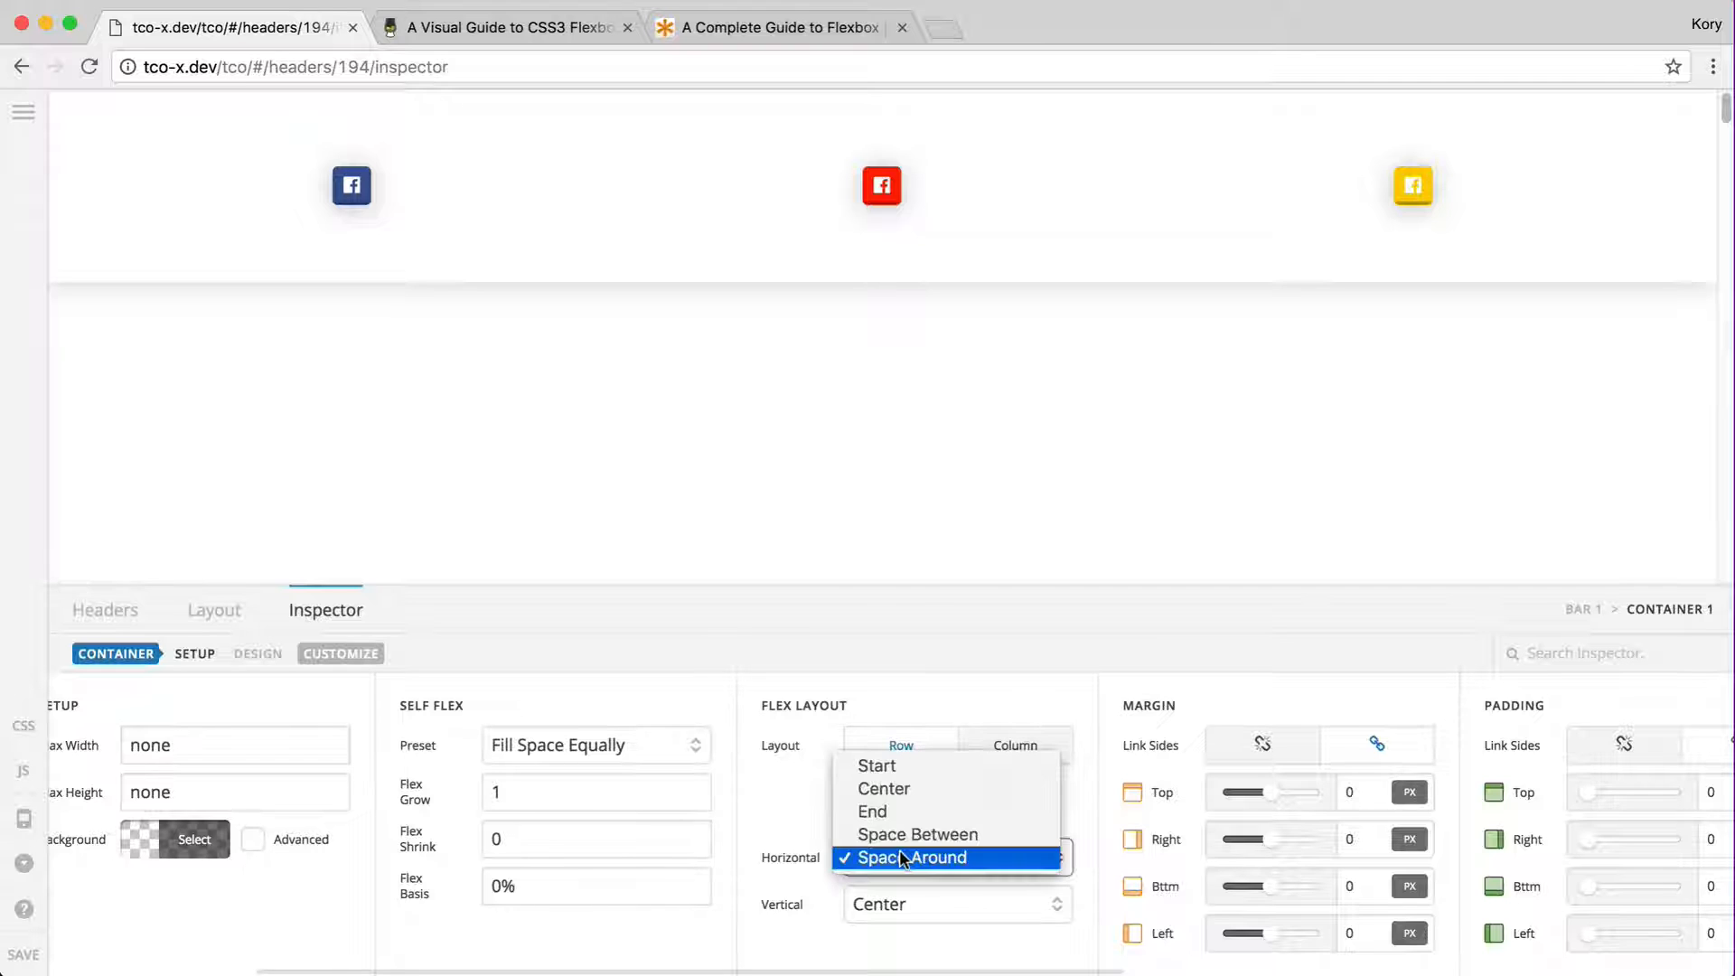
{"action": "left_click", "coordinate": [908, 857]}
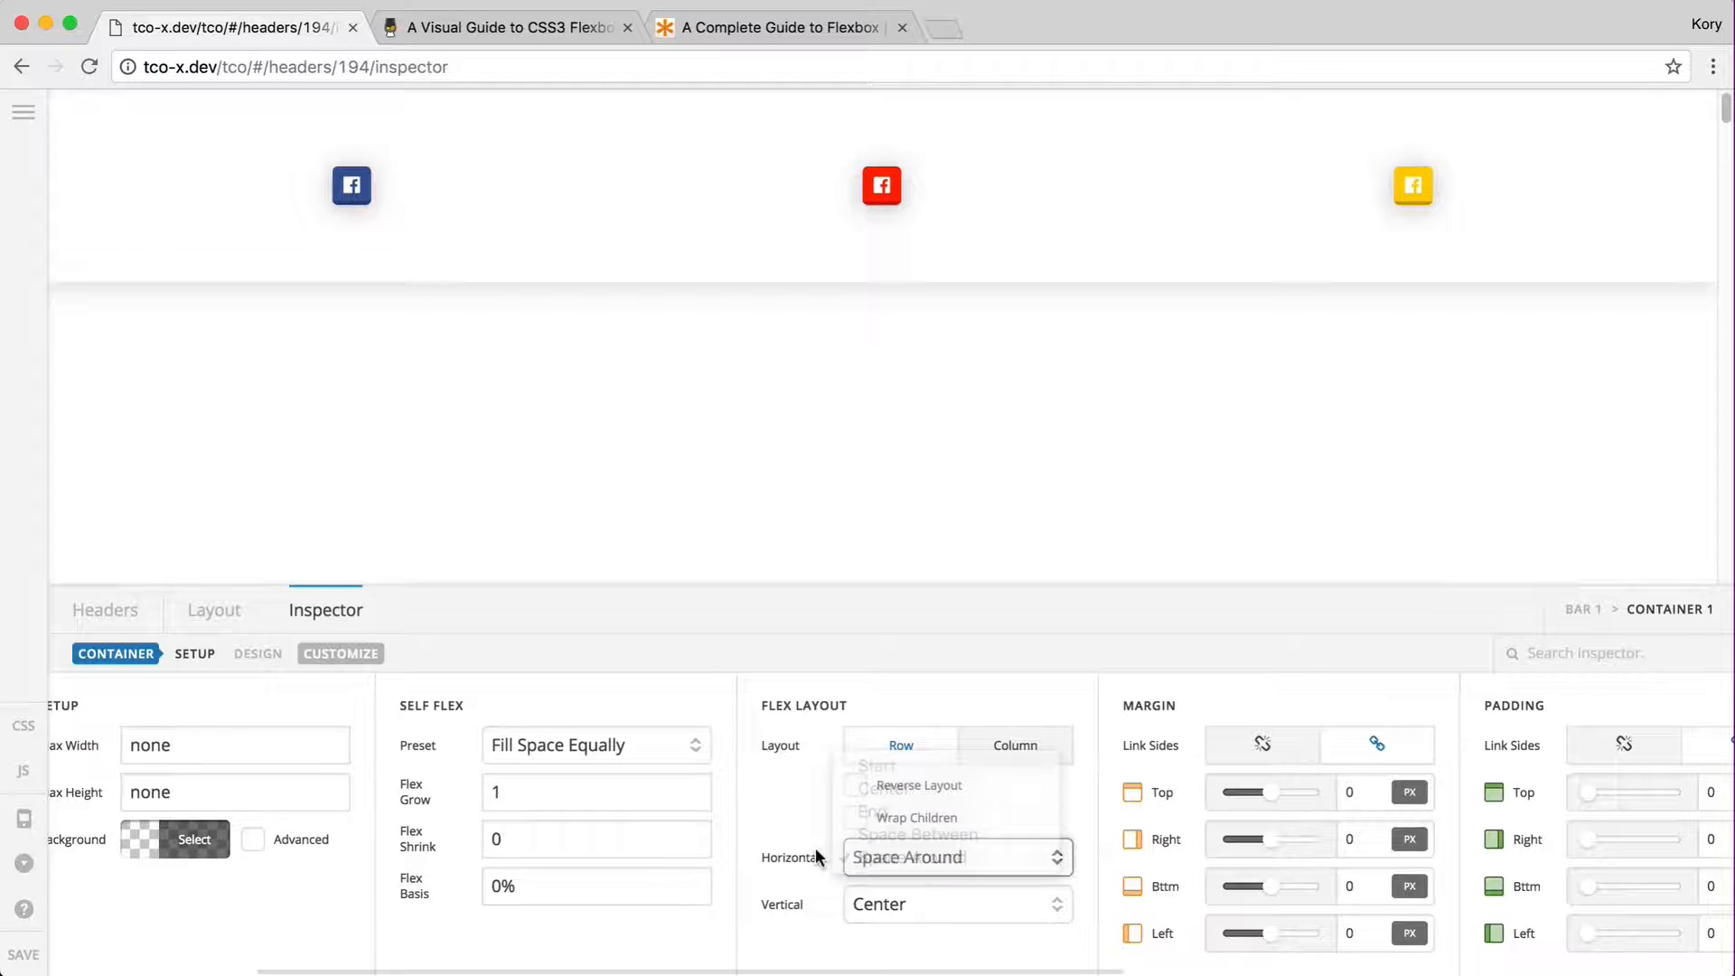
- Try Start as the vertical alignment of Container 1, and return it to Center
{"action": "left_click", "coordinate": [874, 911]}
{"action": "left_click", "coordinate": [909, 880]}
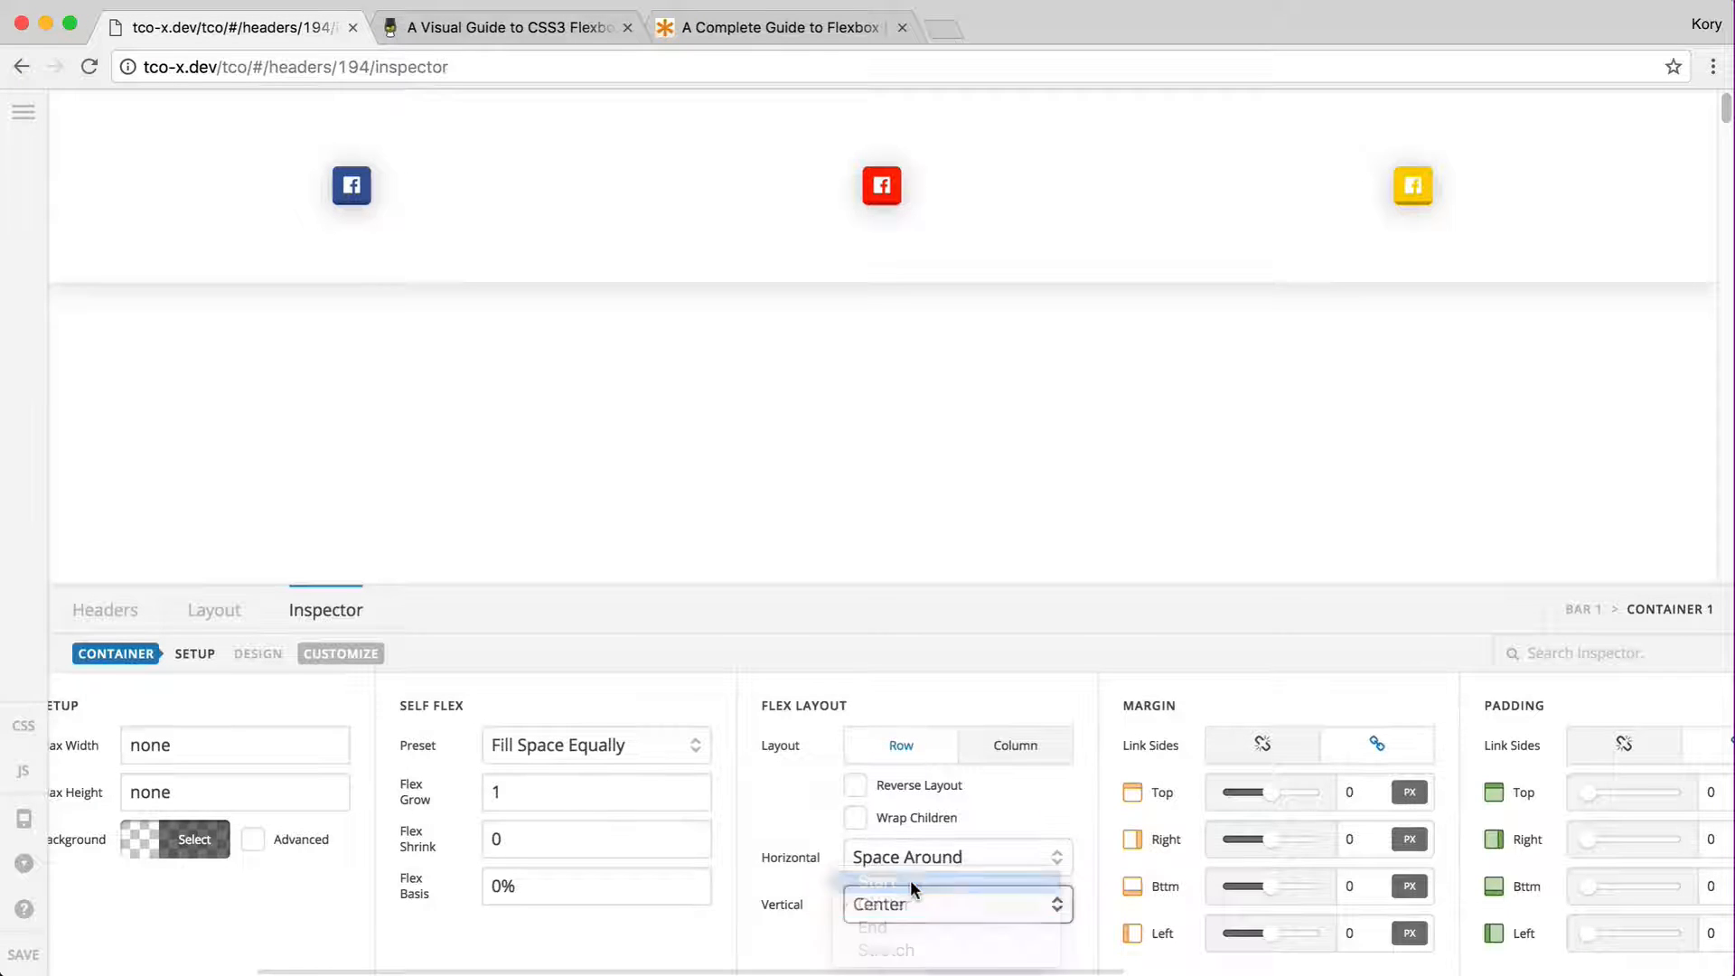
{"action": "left_click", "coordinate": [868, 904]}
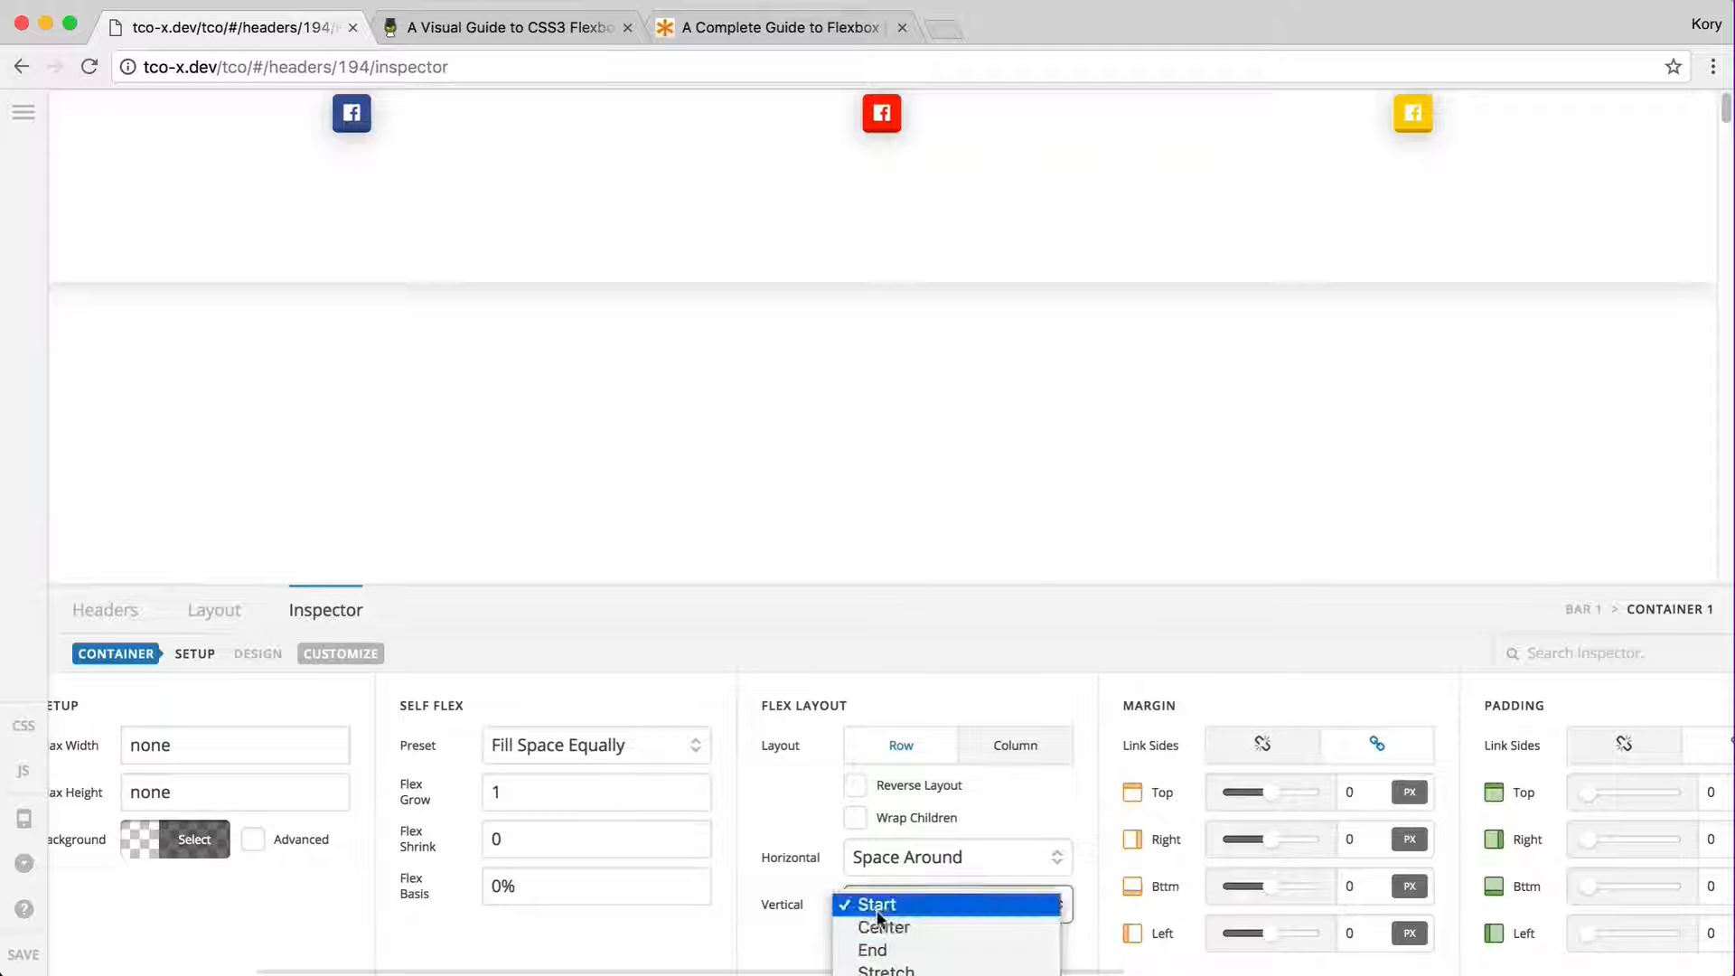
{"action": "left_click", "coordinate": [854, 923]}
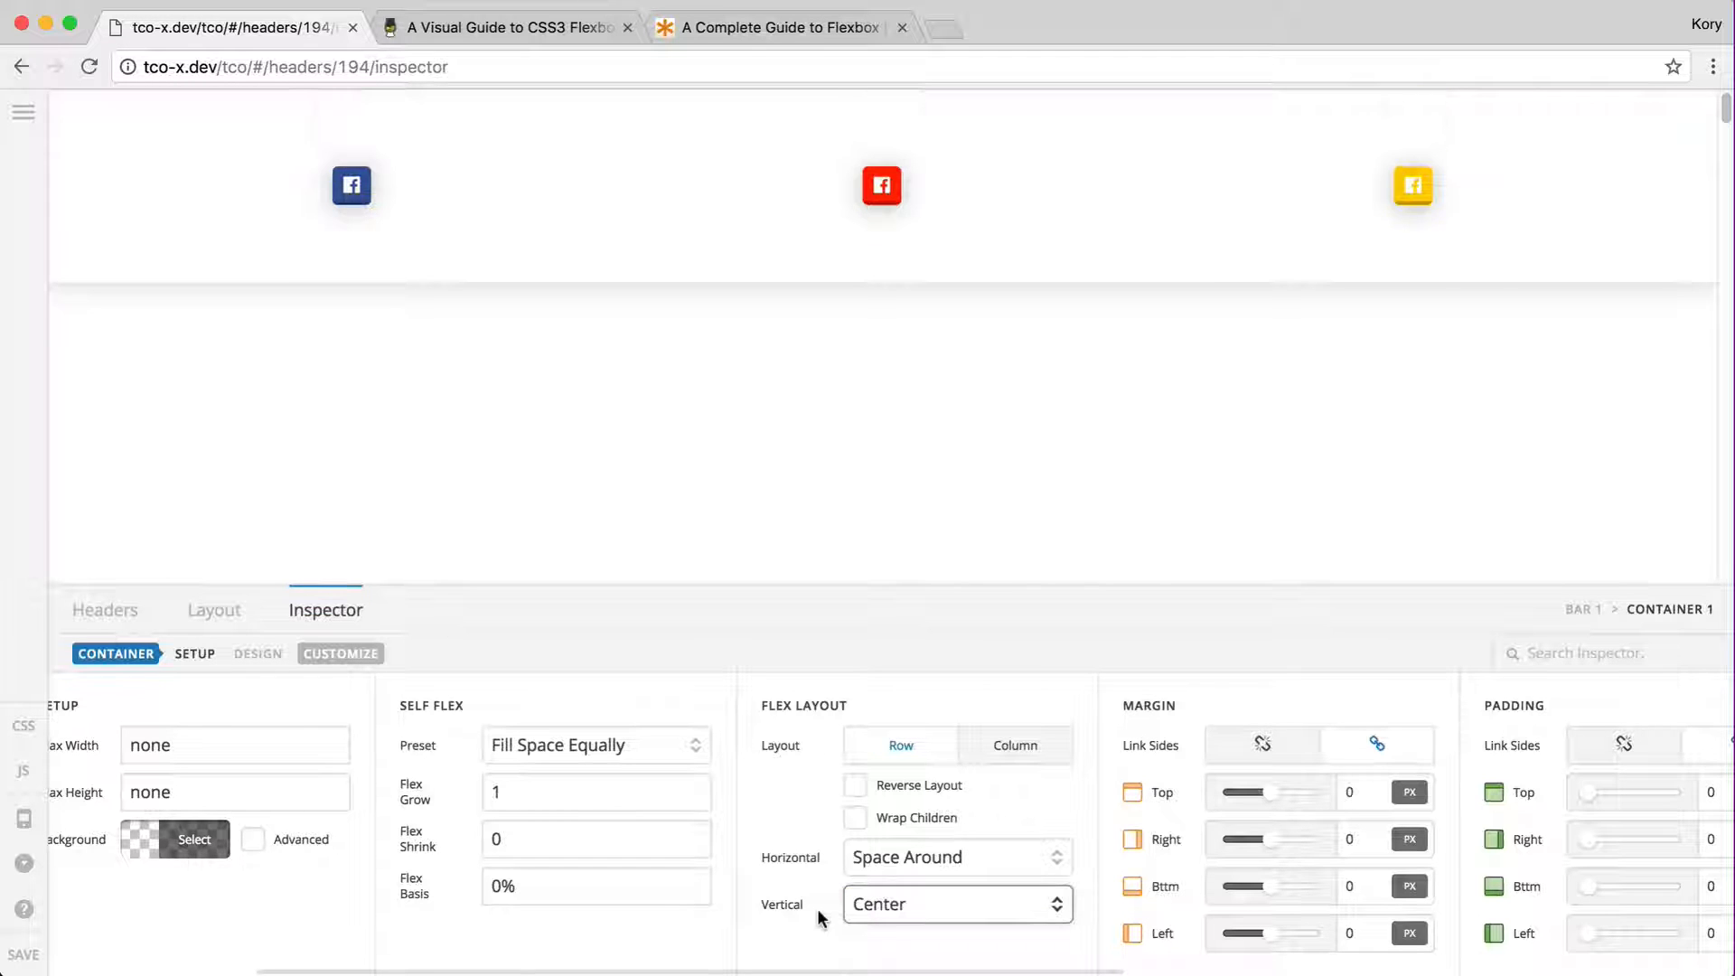
- Try End and Stretch as vertical alignments for Container 1, and restore Center
{"action": "left_click", "coordinate": [903, 910]}
{"action": "left_click", "coordinate": [863, 904]}
{"action": "left_click", "coordinate": [881, 906]}
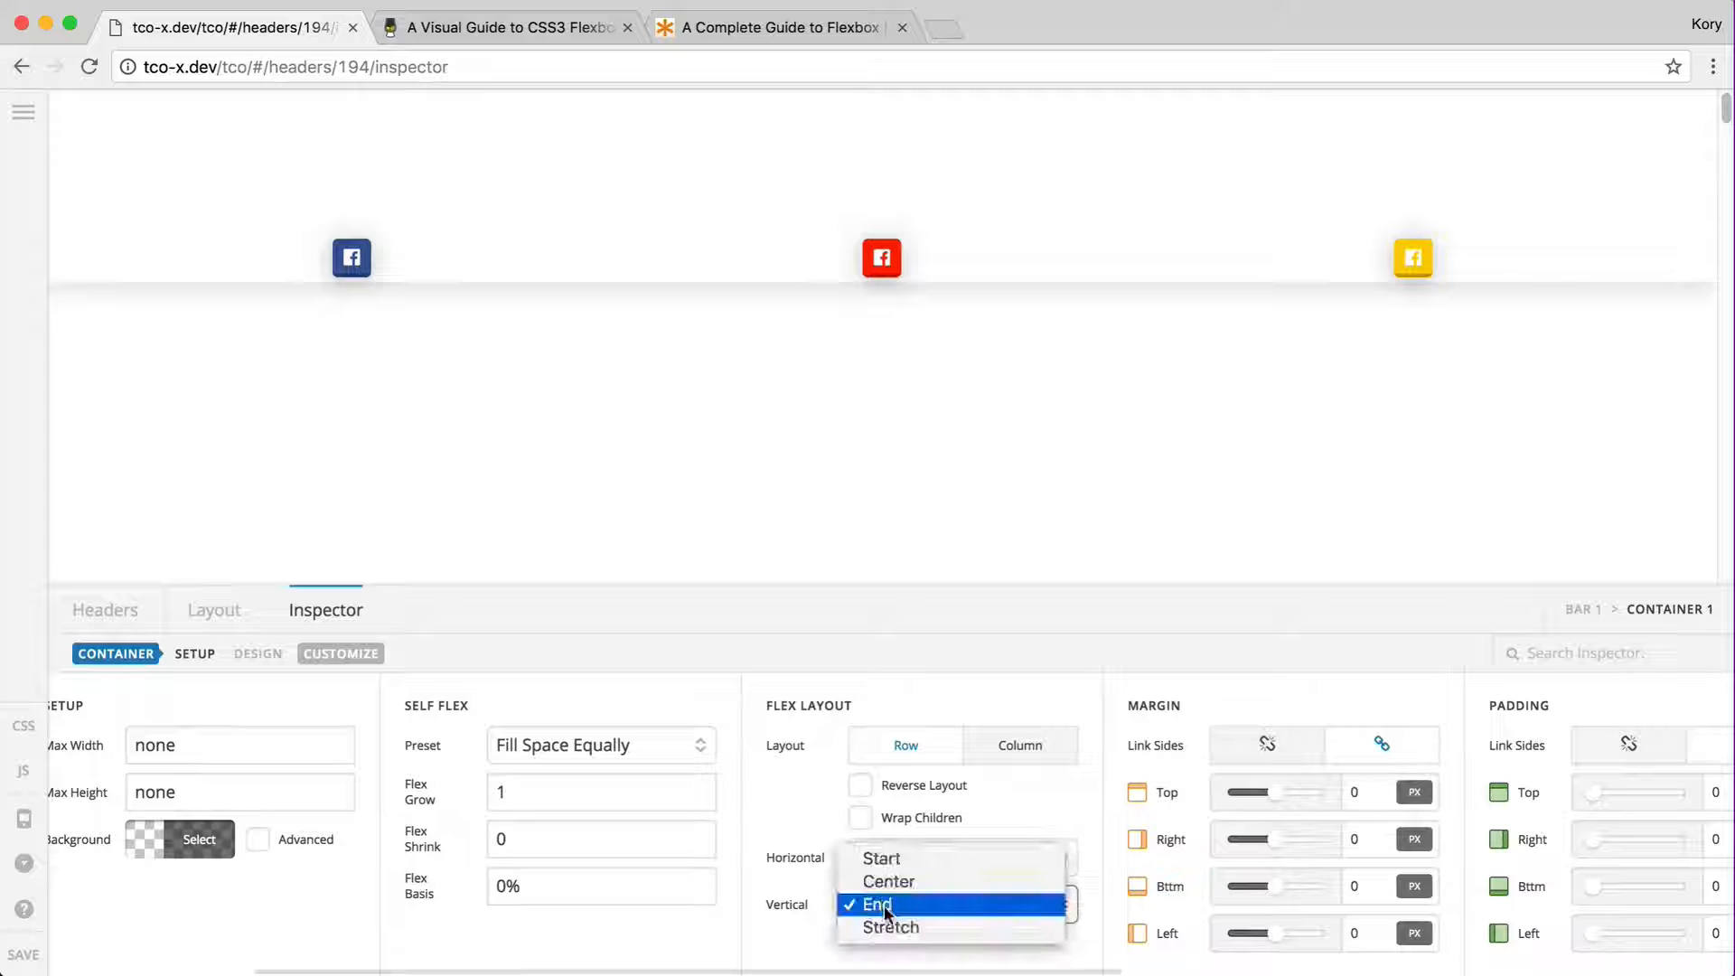
{"action": "left_click", "coordinate": [890, 922]}
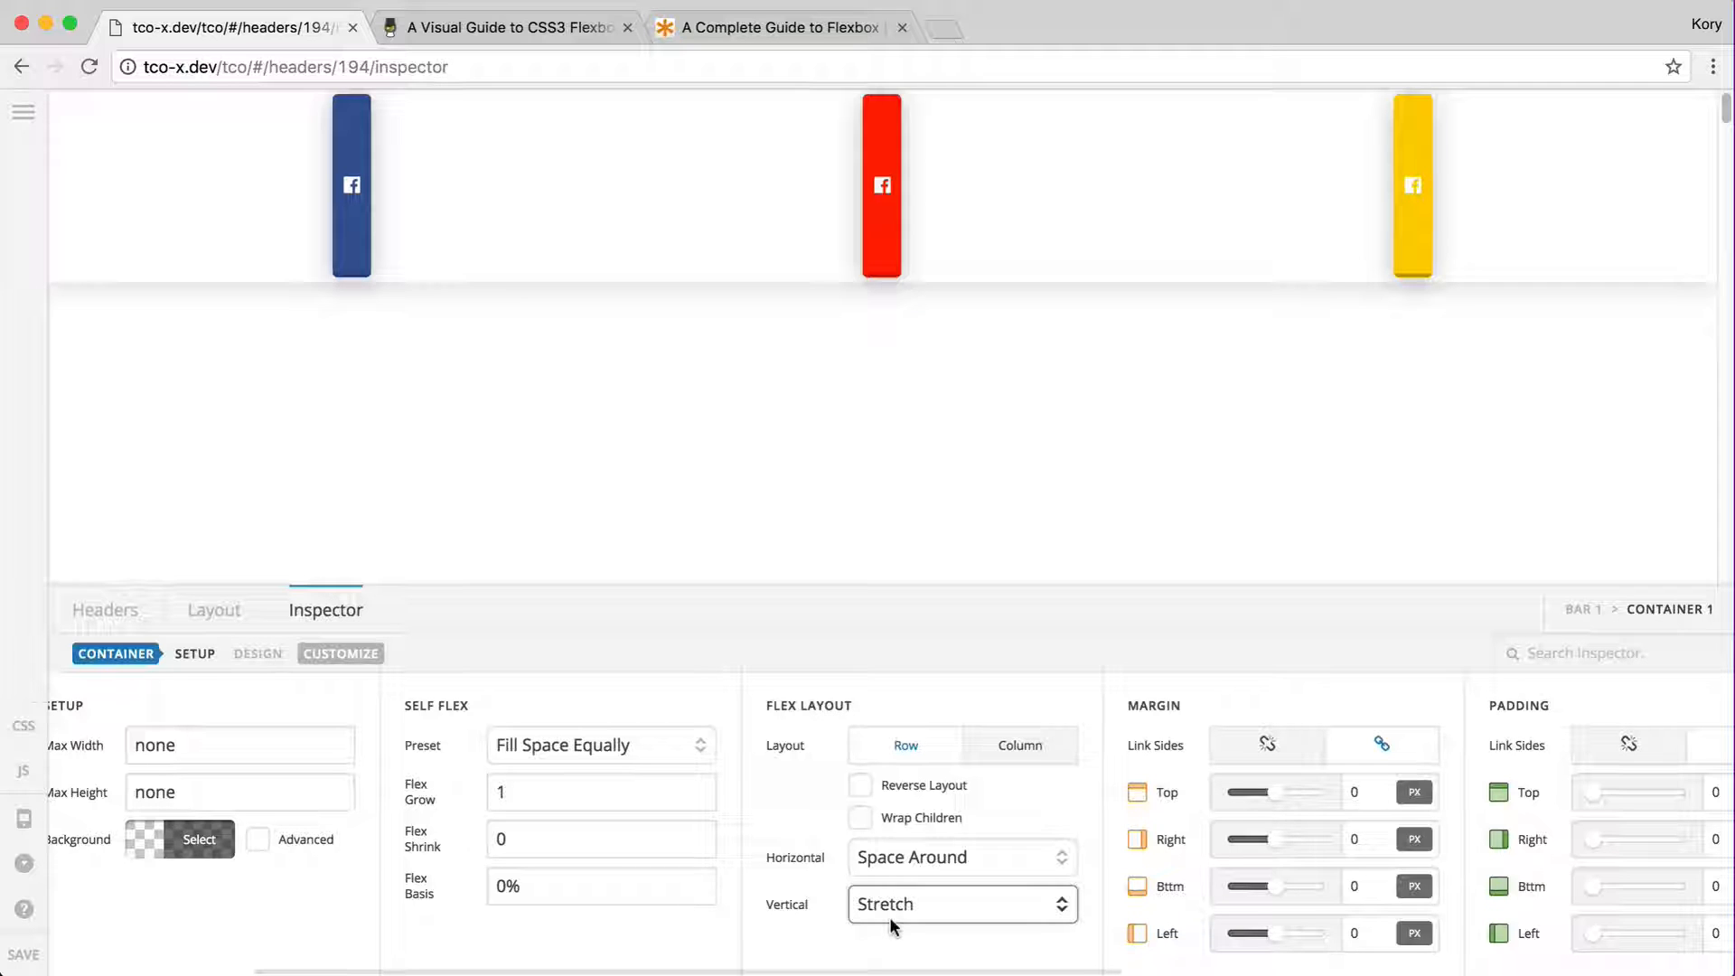
{"action": "left_click", "coordinate": [889, 917]}
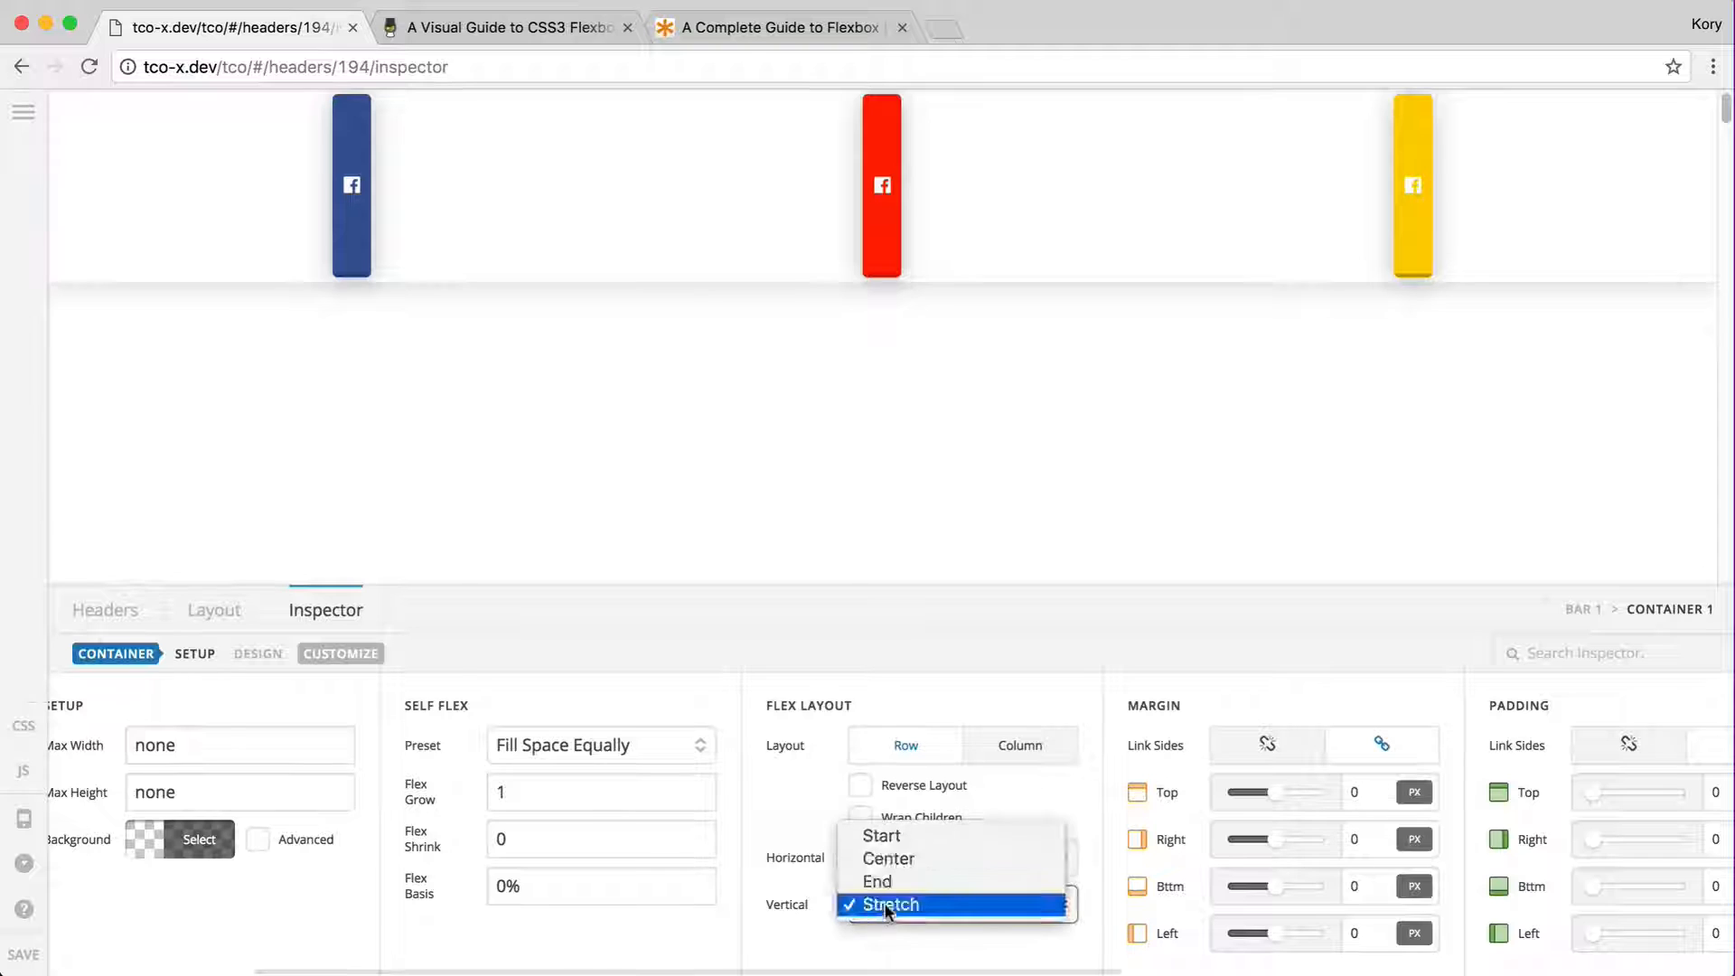
{"action": "left_click", "coordinate": [942, 853]}
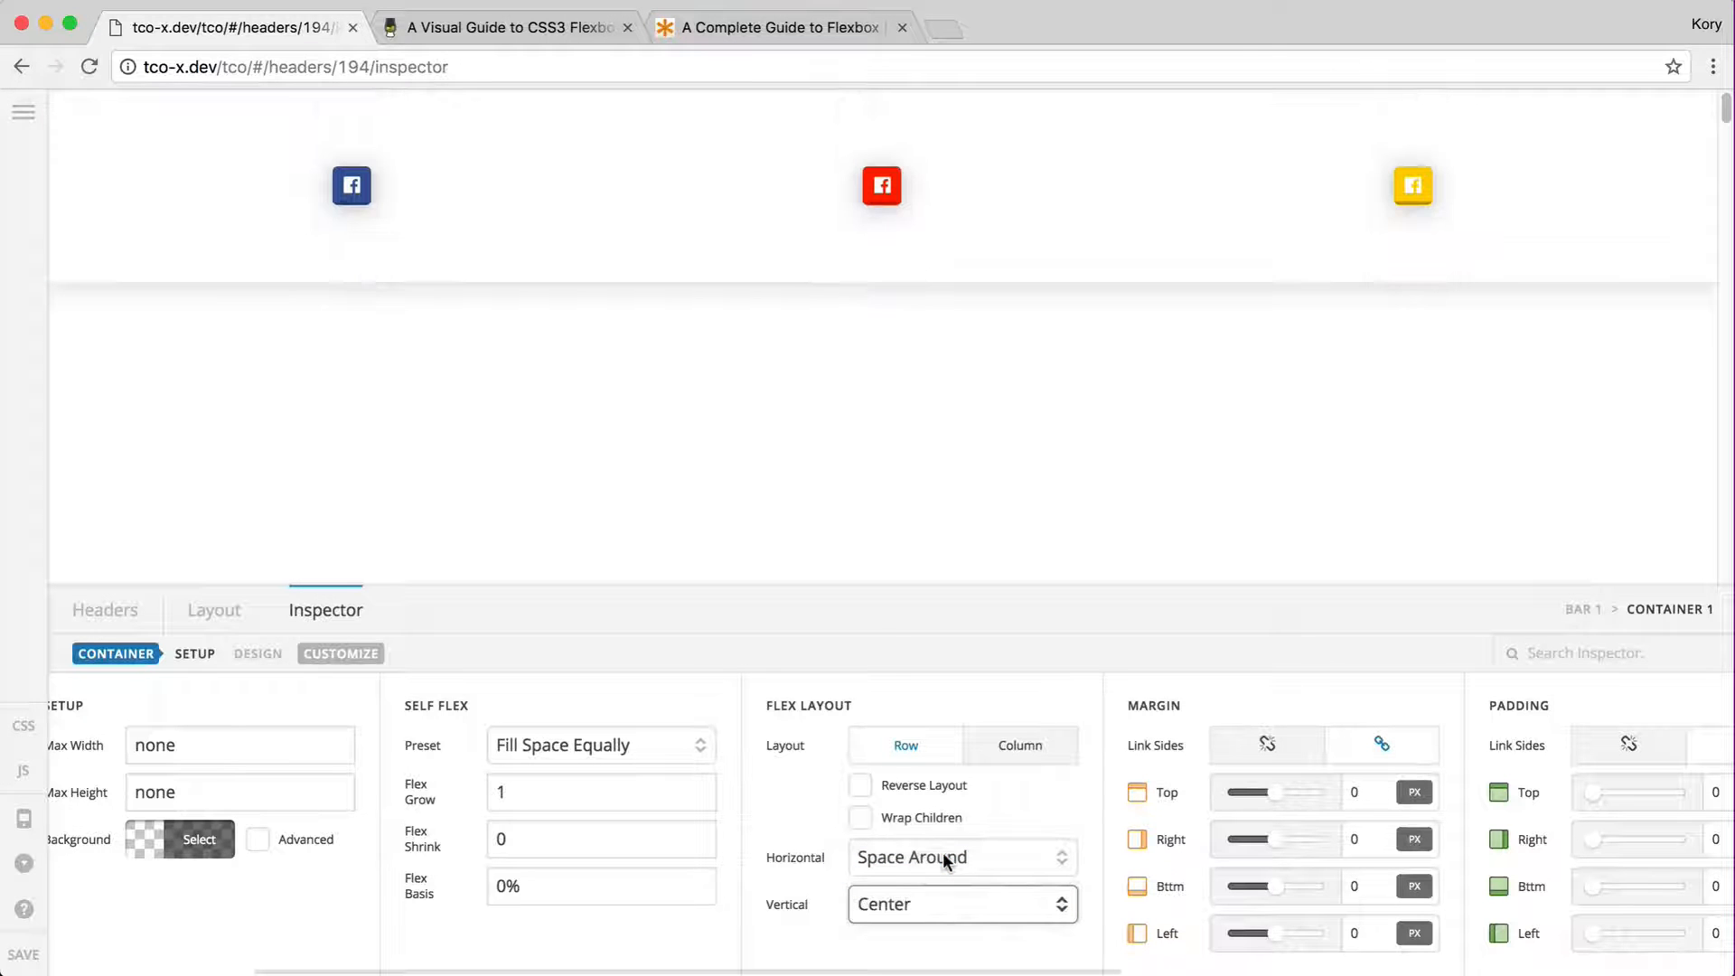
- Try a height of 100% on the red Social element, and reset its height to auto
{"action": "left_click", "coordinate": [881, 185]}
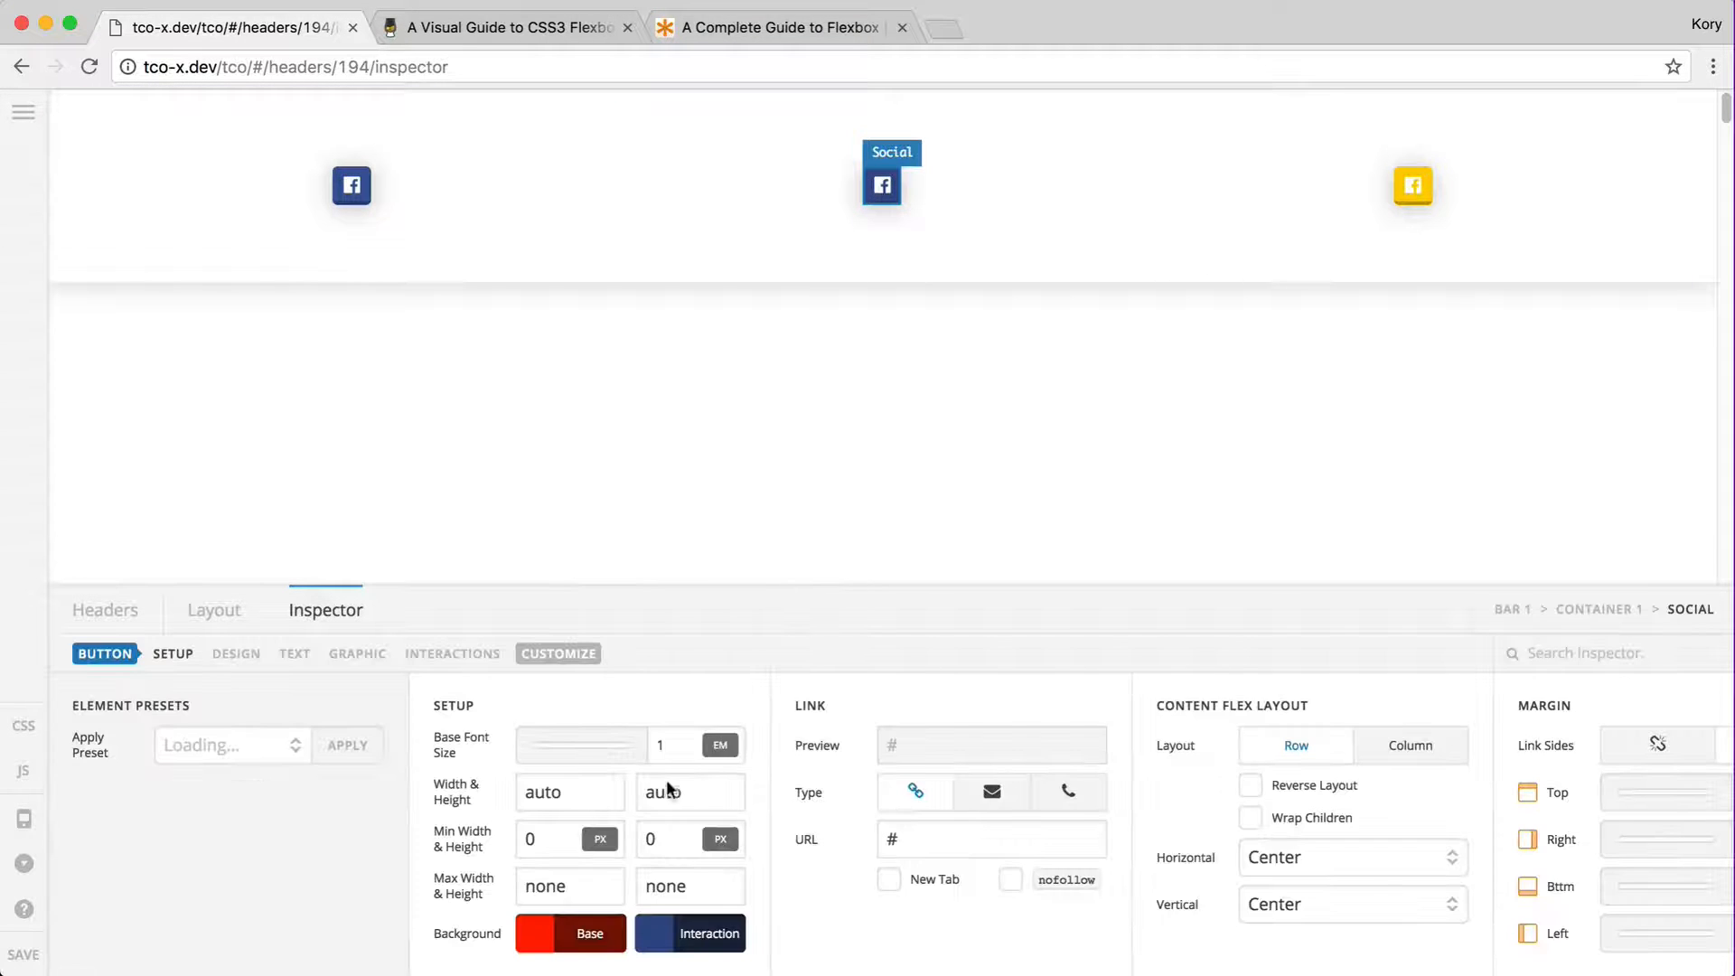
{"action": "double_click", "coordinate": [673, 786]}
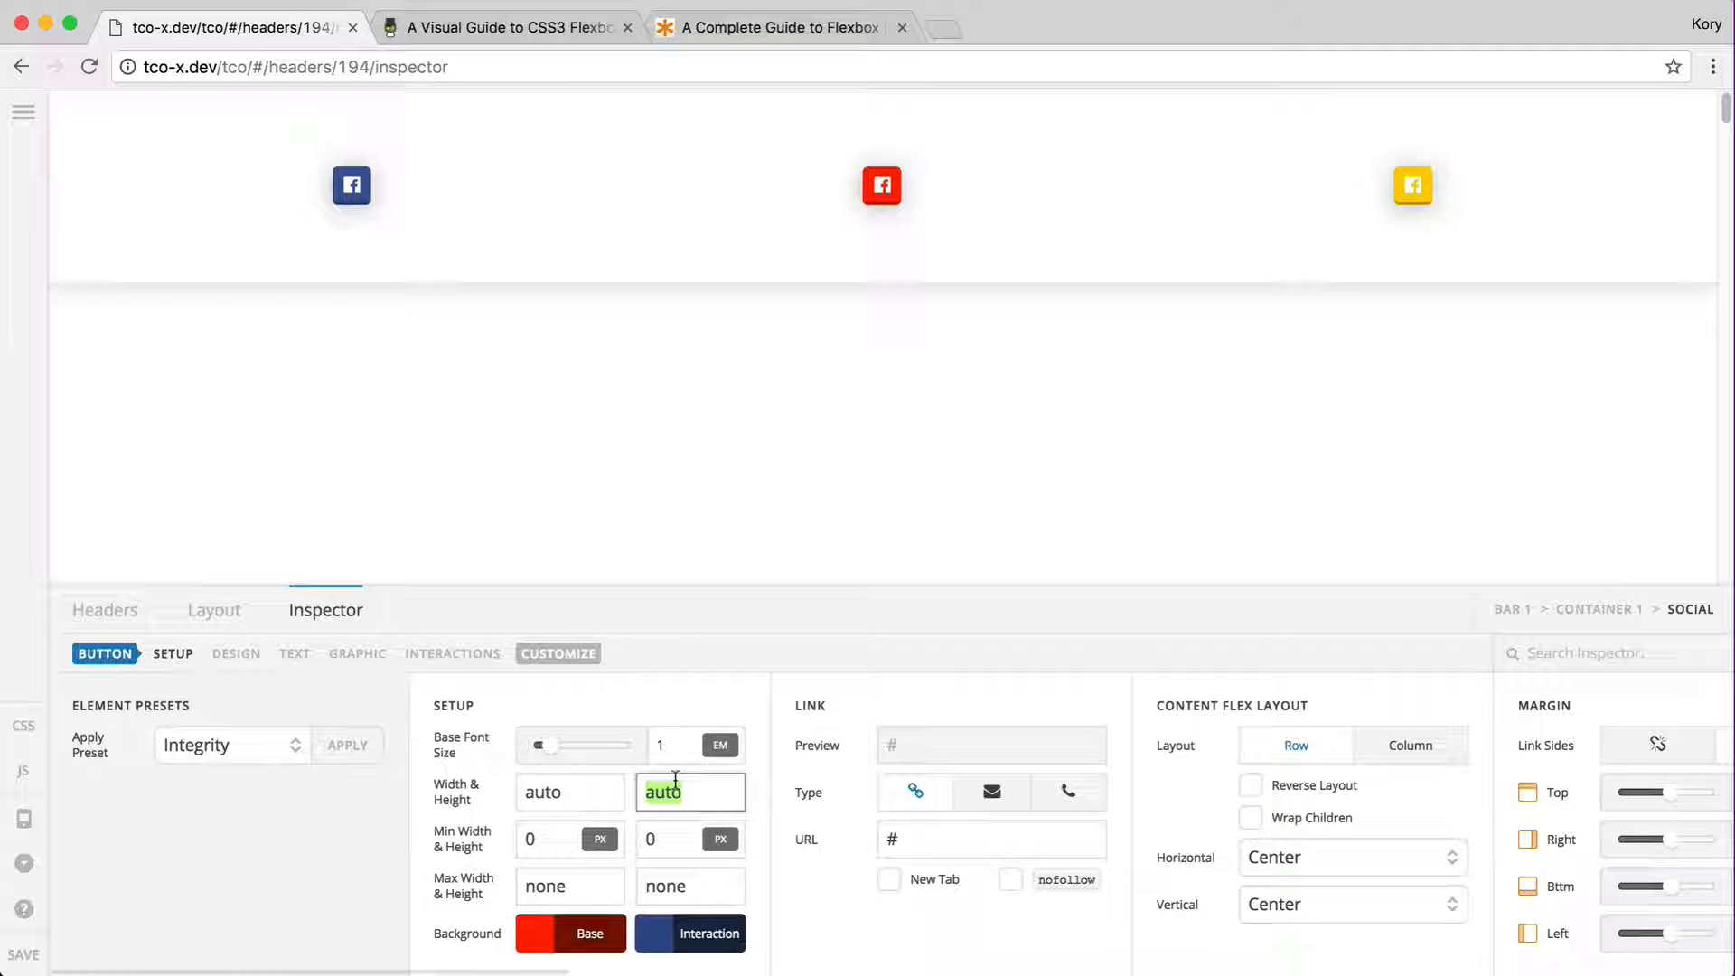
{"action": "type", "text": "100%"}
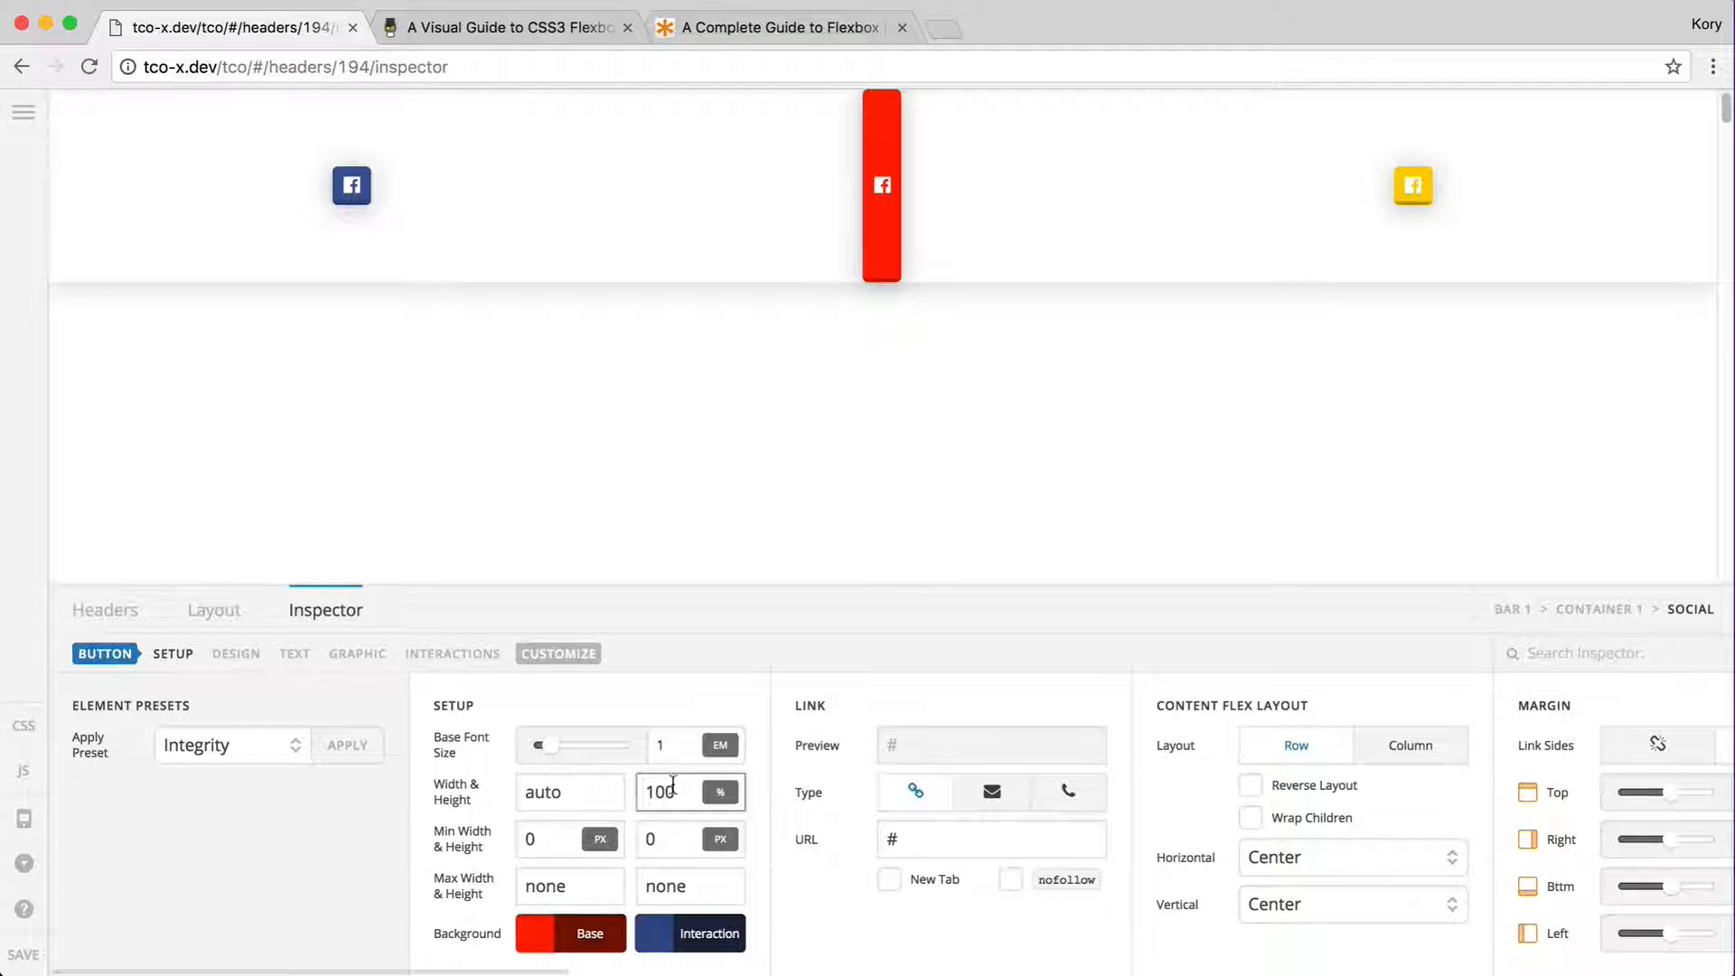
{"action": "double_click", "coordinate": [673, 788]}
{"action": "type", "text": "auto"}
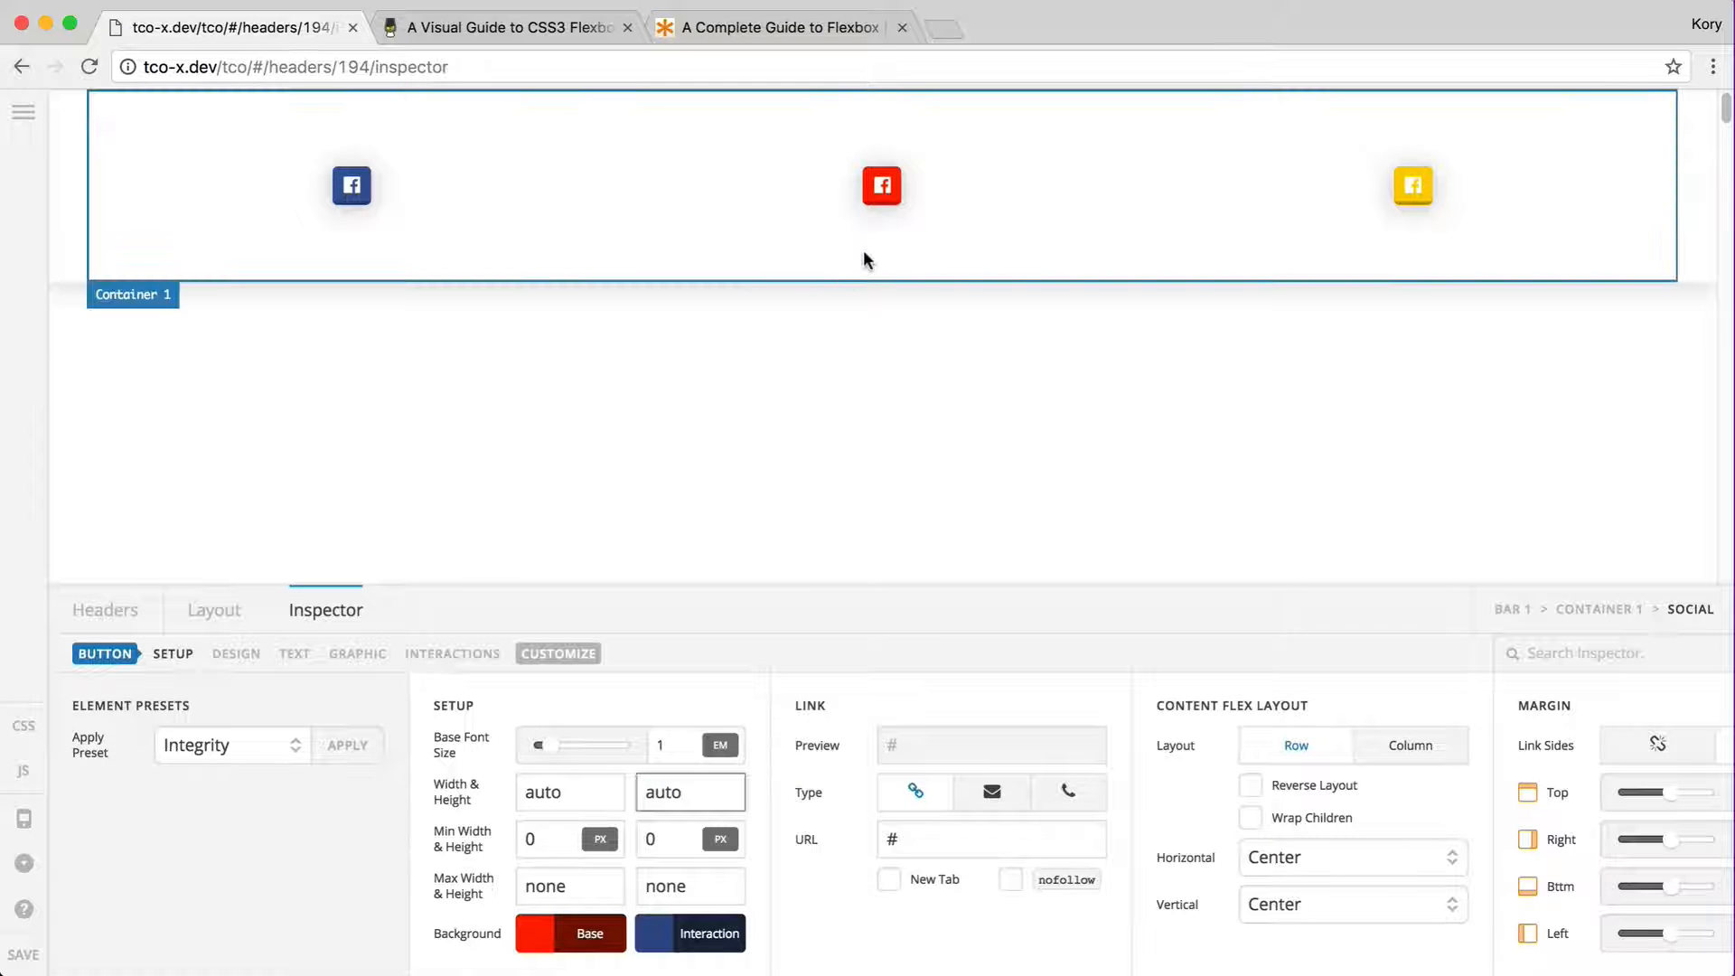
- Switch the flex layout of Container 1 to Column and review its horizontal alignment options, keeping Stretch
{"action": "left_click", "coordinate": [866, 262]}
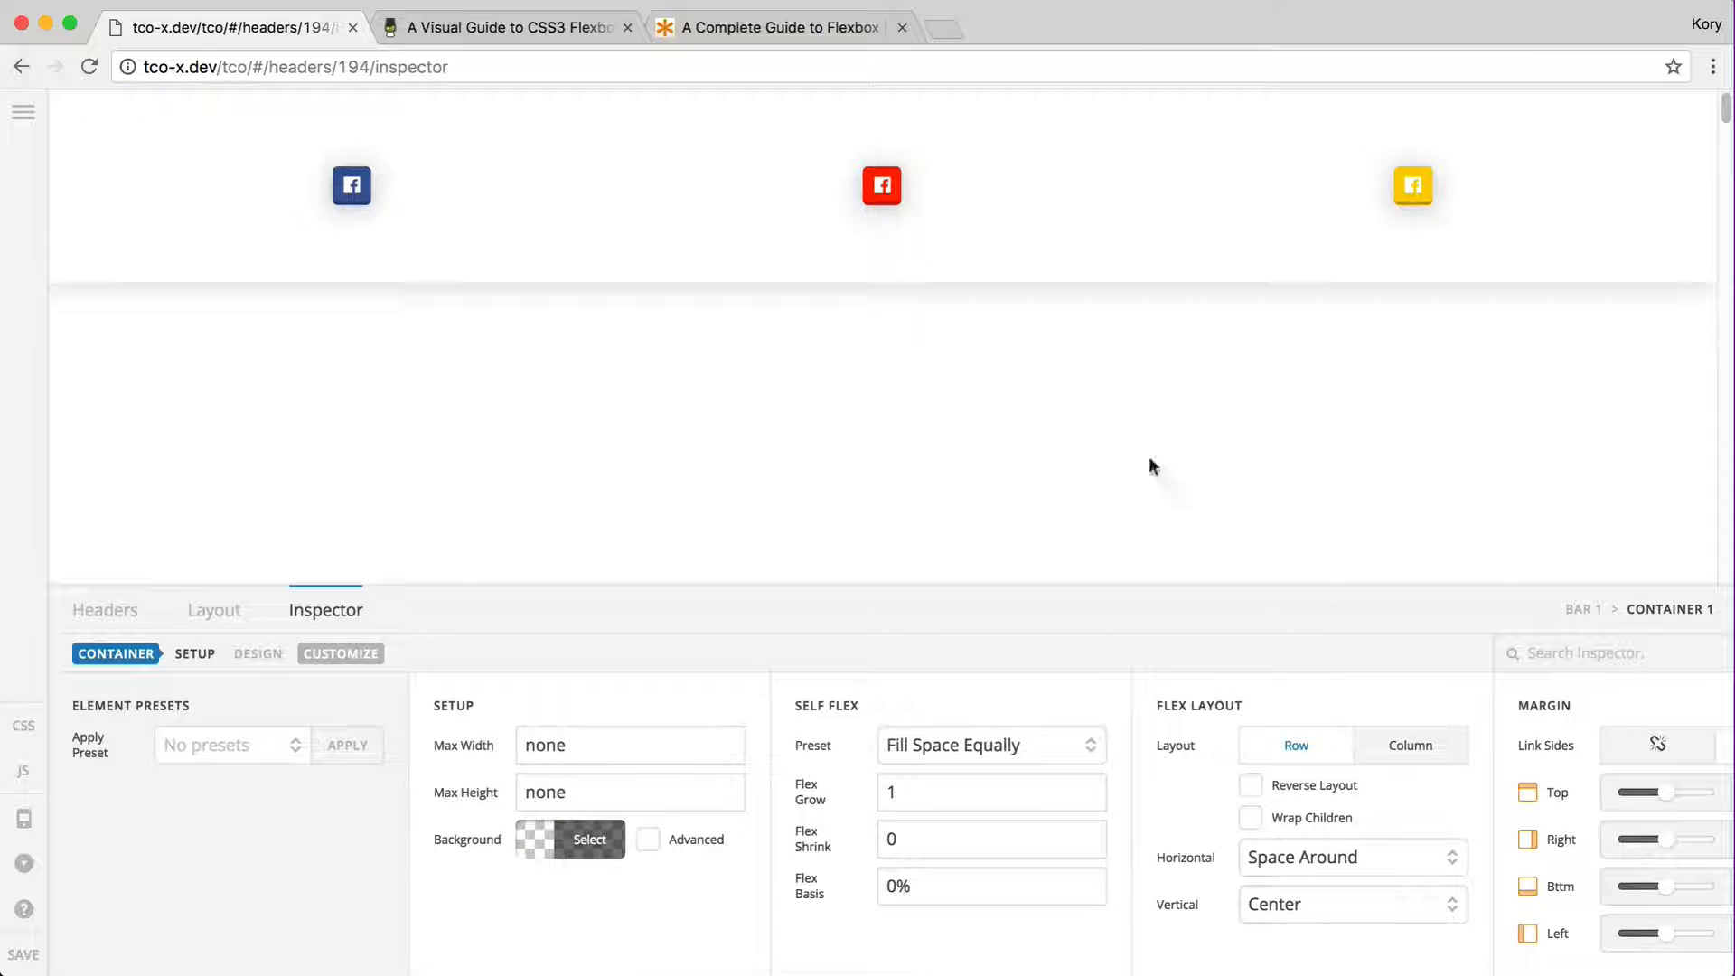
{"action": "left_click", "coordinate": [1417, 746]}
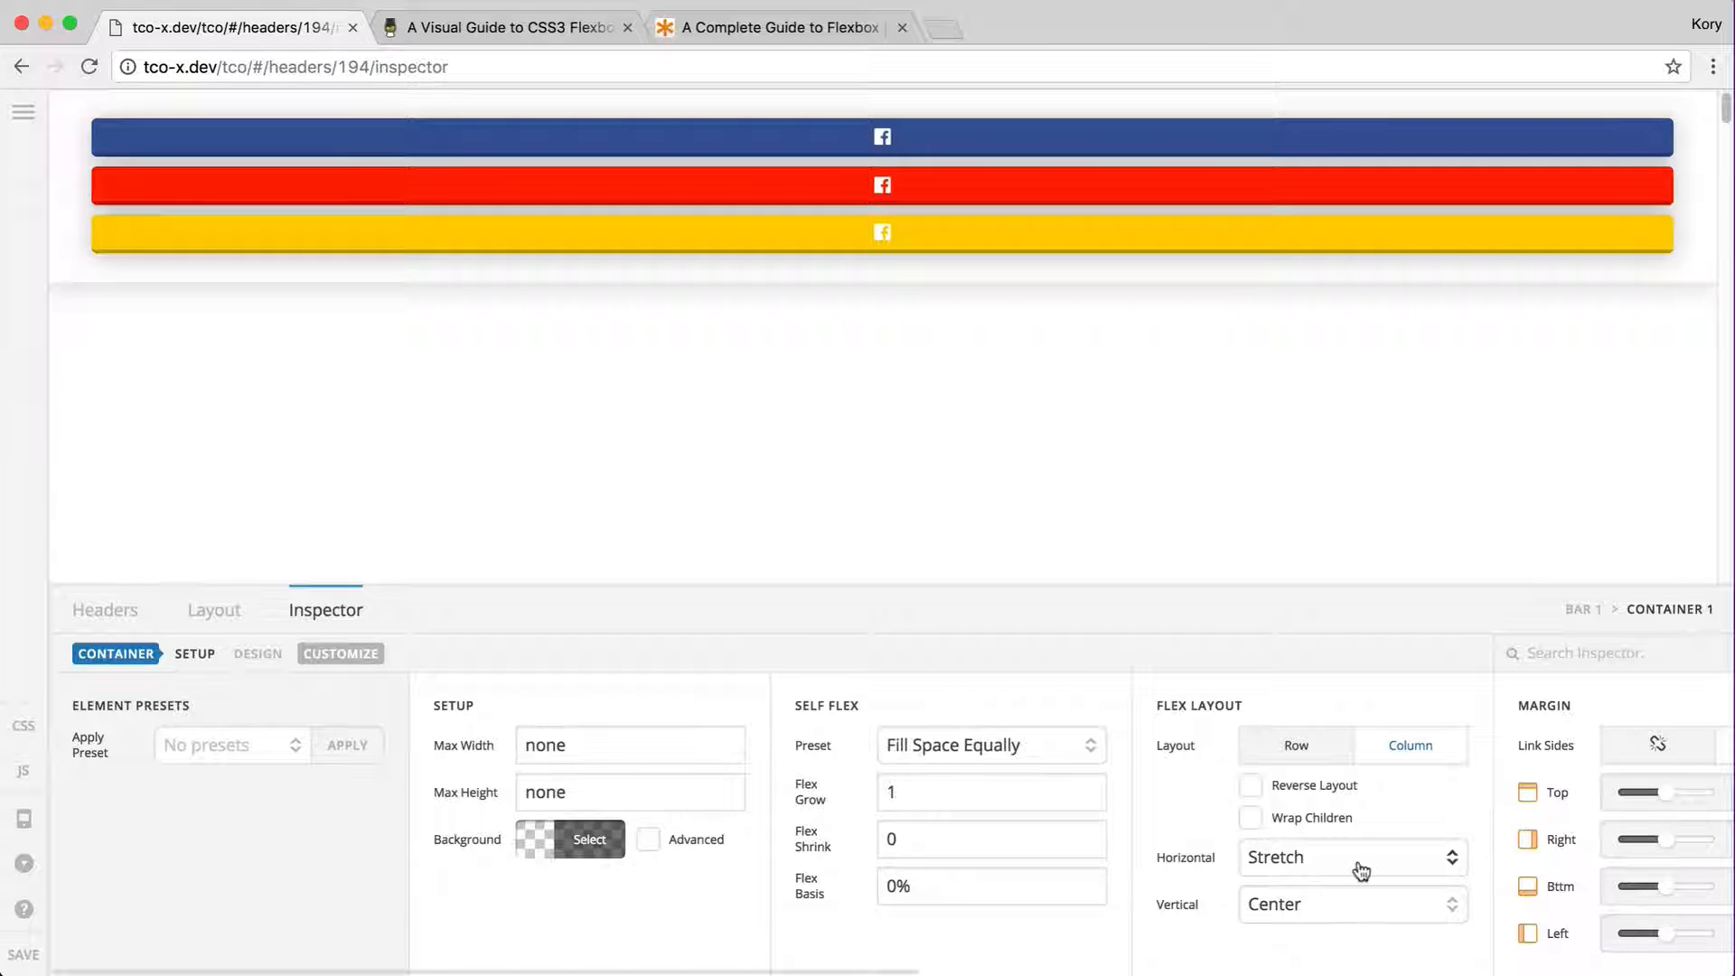
{"action": "left_click", "coordinate": [1288, 859]}
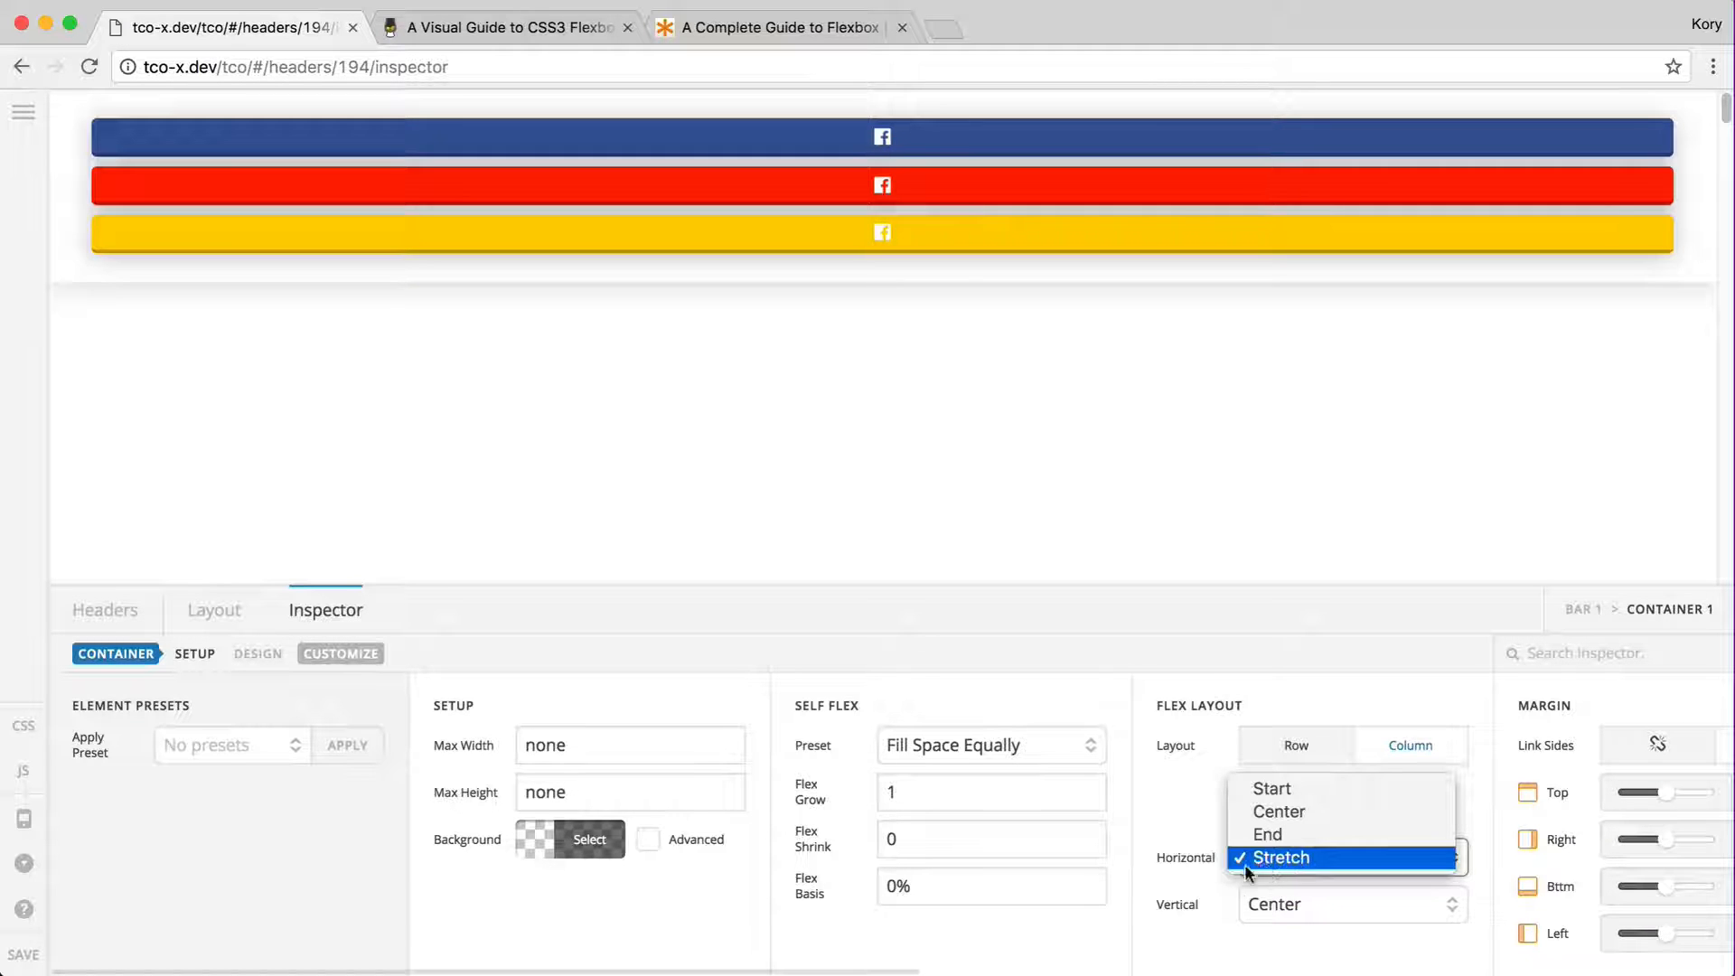
{"action": "left_click", "coordinate": [1247, 862]}
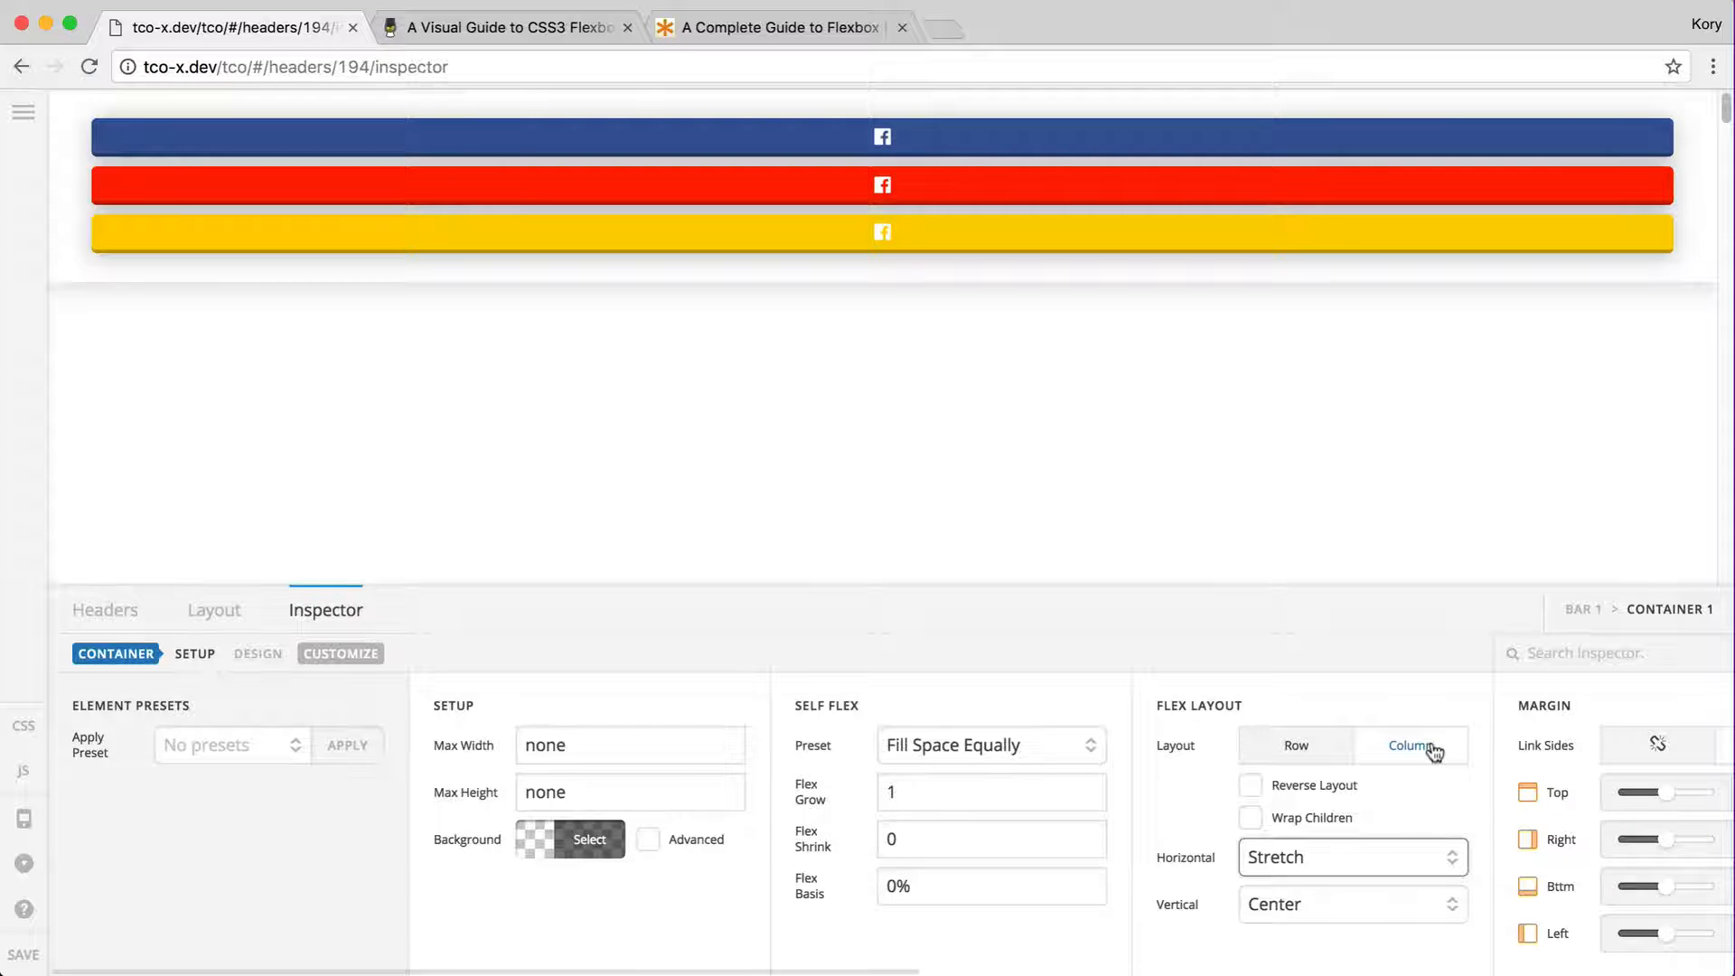
- Set the horizontal alignment of the Column layout in Container 1 to Start, and change it to Center
{"action": "left_click", "coordinate": [1288, 859]}
{"action": "left_click", "coordinate": [1284, 790]}
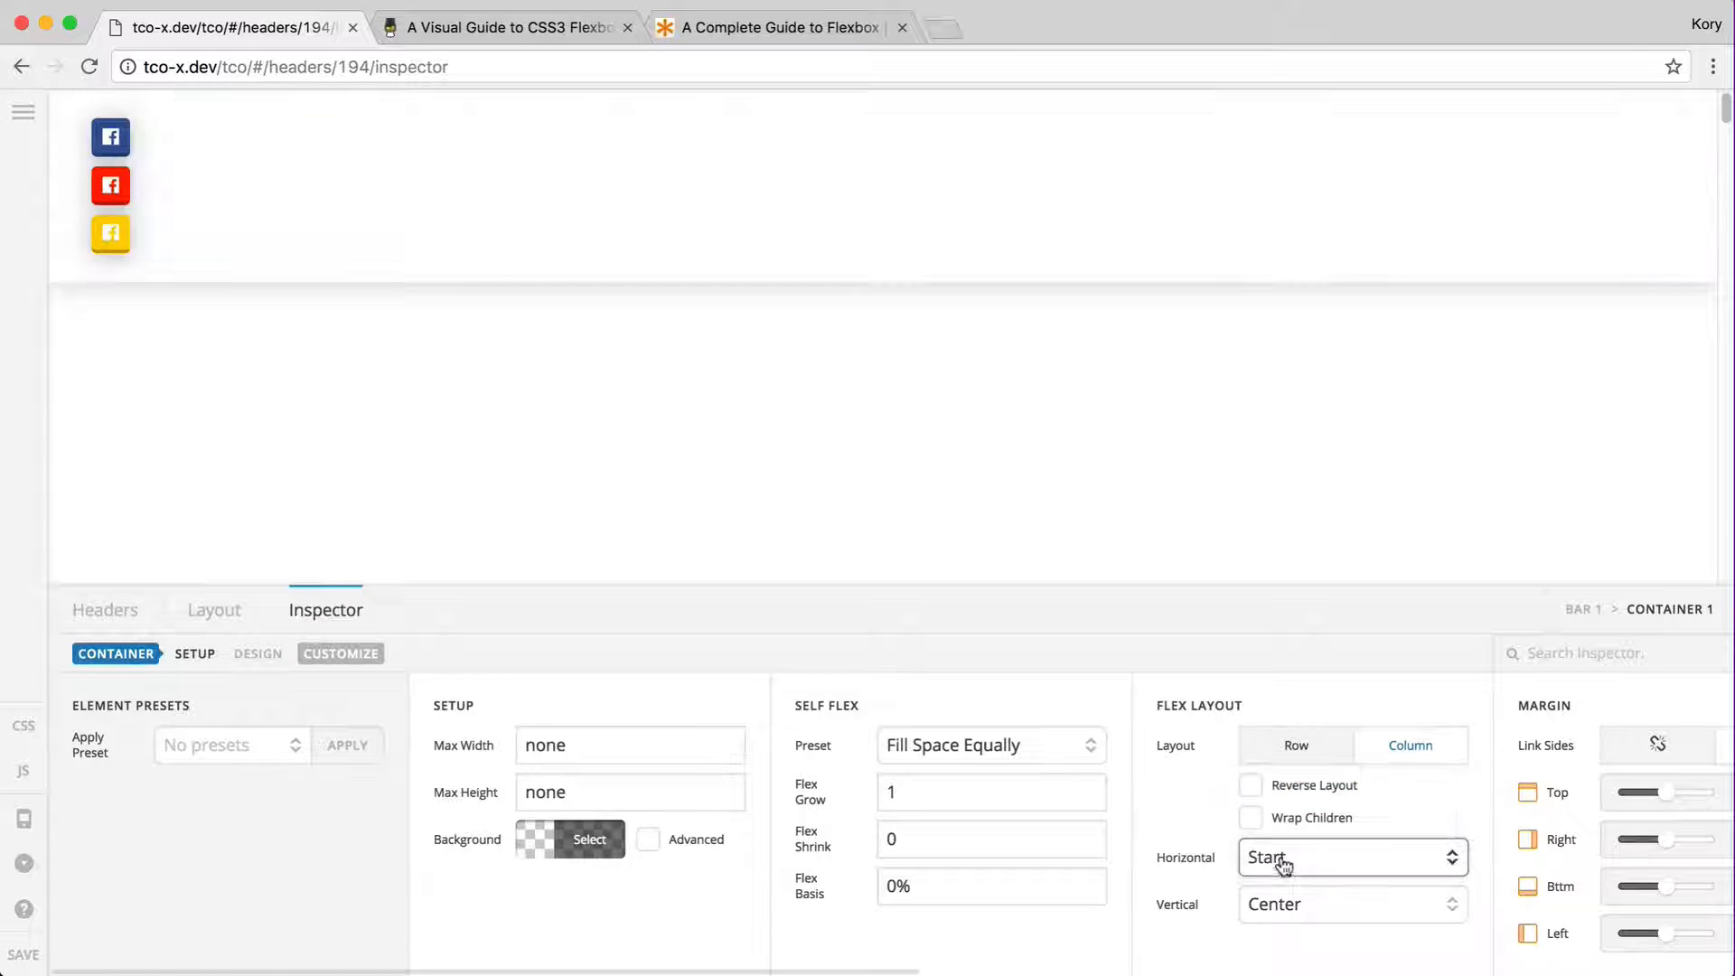
{"action": "left_click", "coordinate": [1282, 858]}
{"action": "left_click", "coordinate": [1283, 879]}
- Try End as the horizontal alignment of the Column layout, and return it to Center
{"action": "left_click", "coordinate": [1292, 871]}
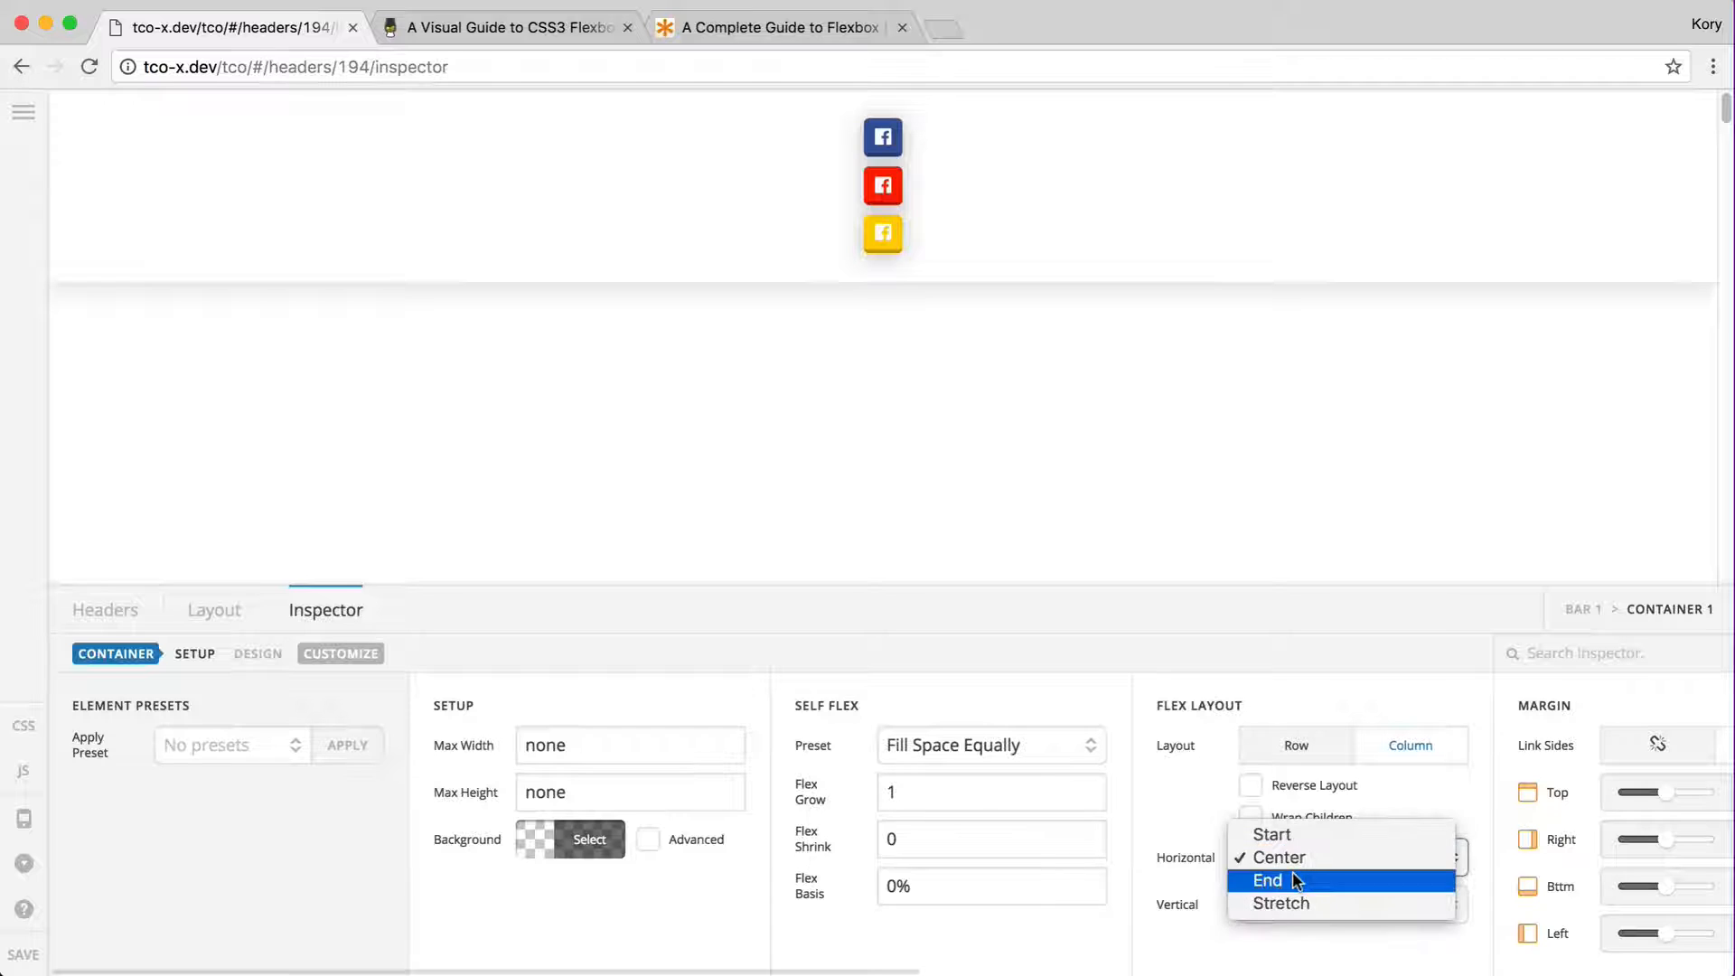
{"action": "left_click", "coordinate": [1292, 871]}
{"action": "left_click", "coordinate": [1306, 867]}
{"action": "left_click", "coordinate": [1305, 833]}
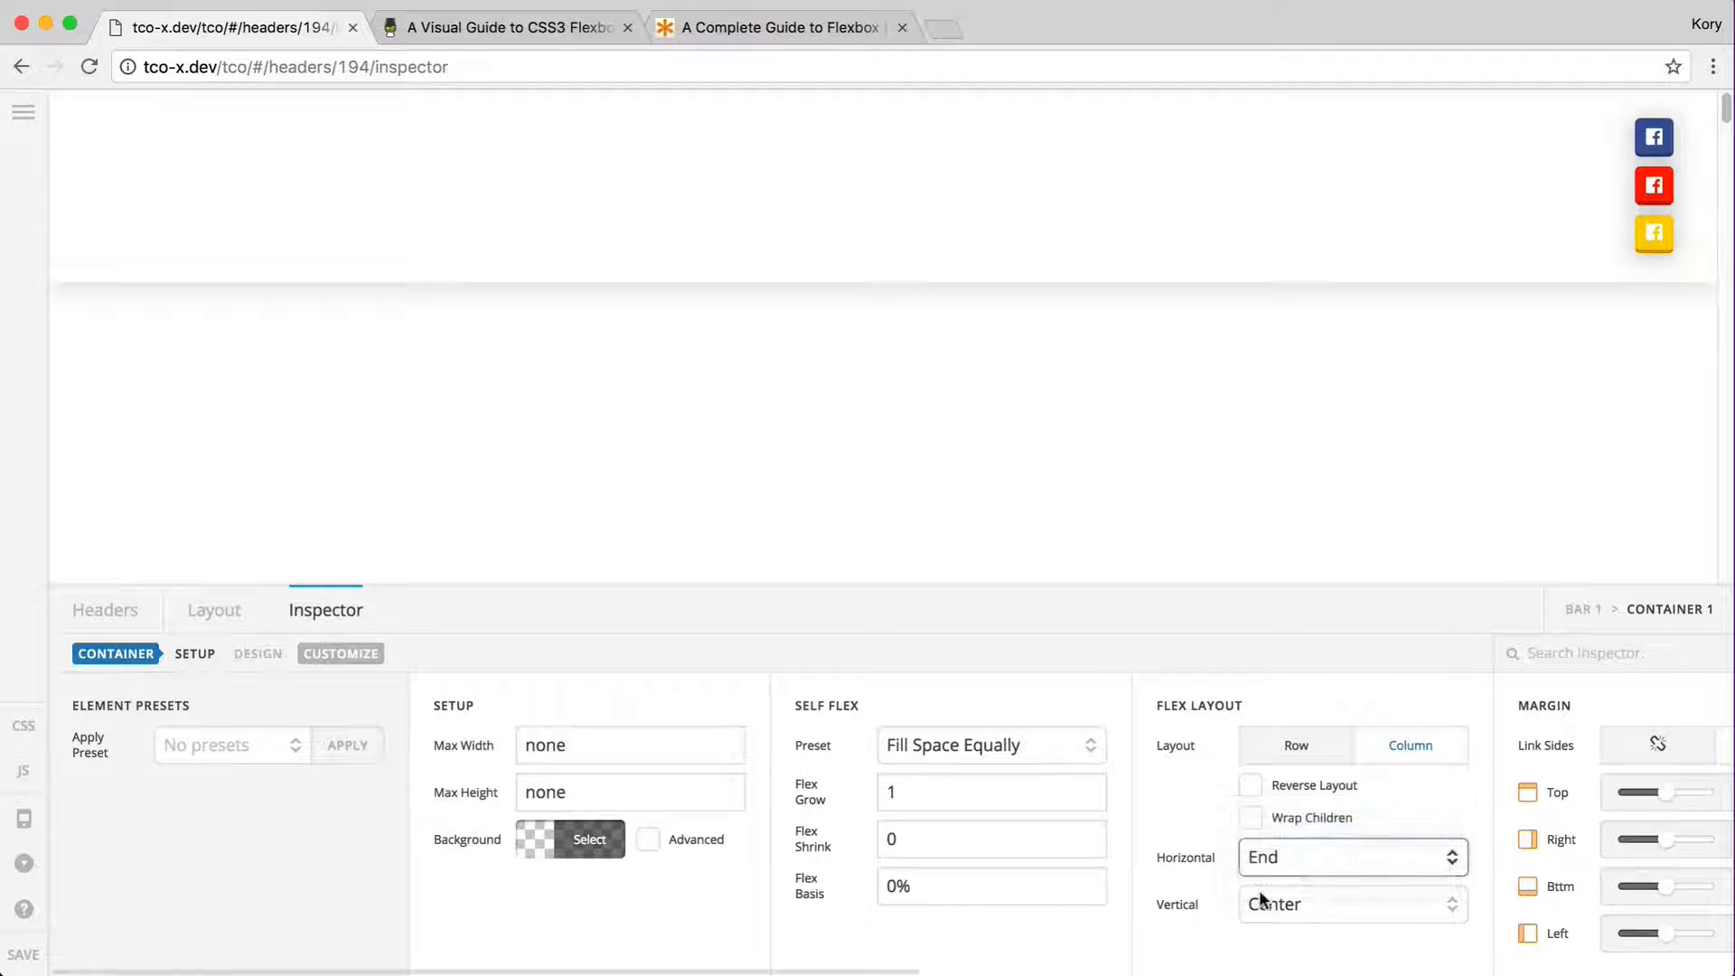
- Try Start as the vertical alignment of the Column layout, and return it to Center
{"action": "left_click", "coordinate": [1276, 904]}
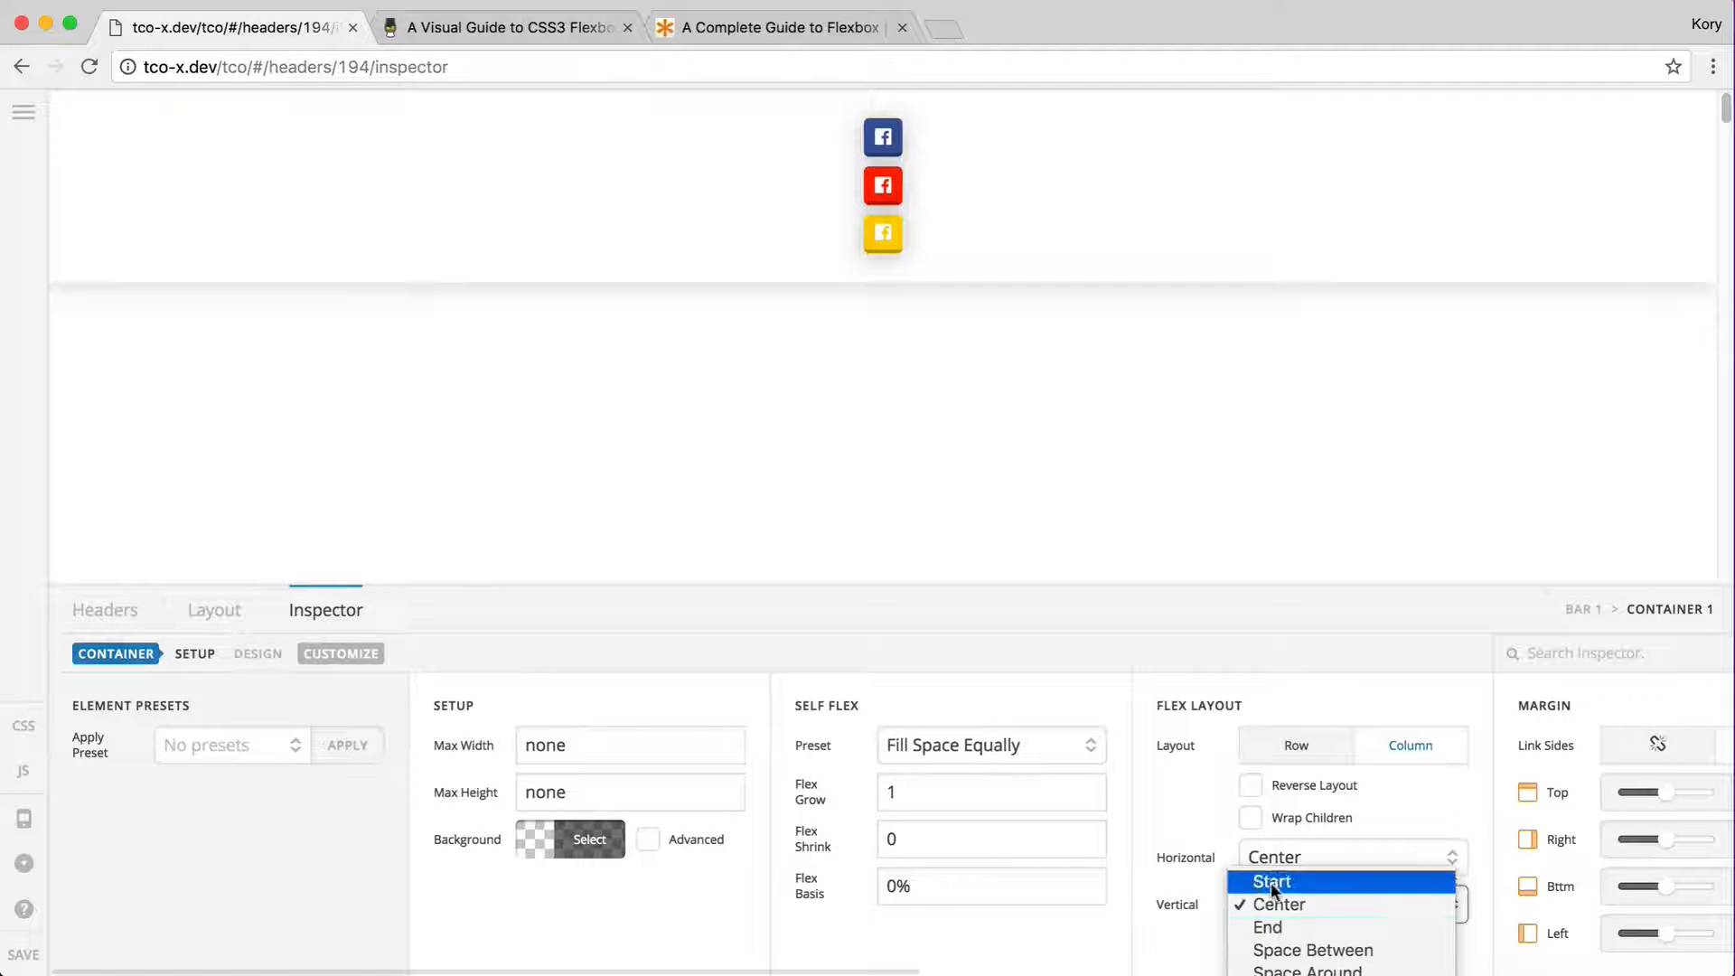
{"action": "left_click", "coordinate": [1271, 881]}
{"action": "left_click", "coordinate": [1268, 900]}
{"action": "left_click", "coordinate": [1277, 927]}
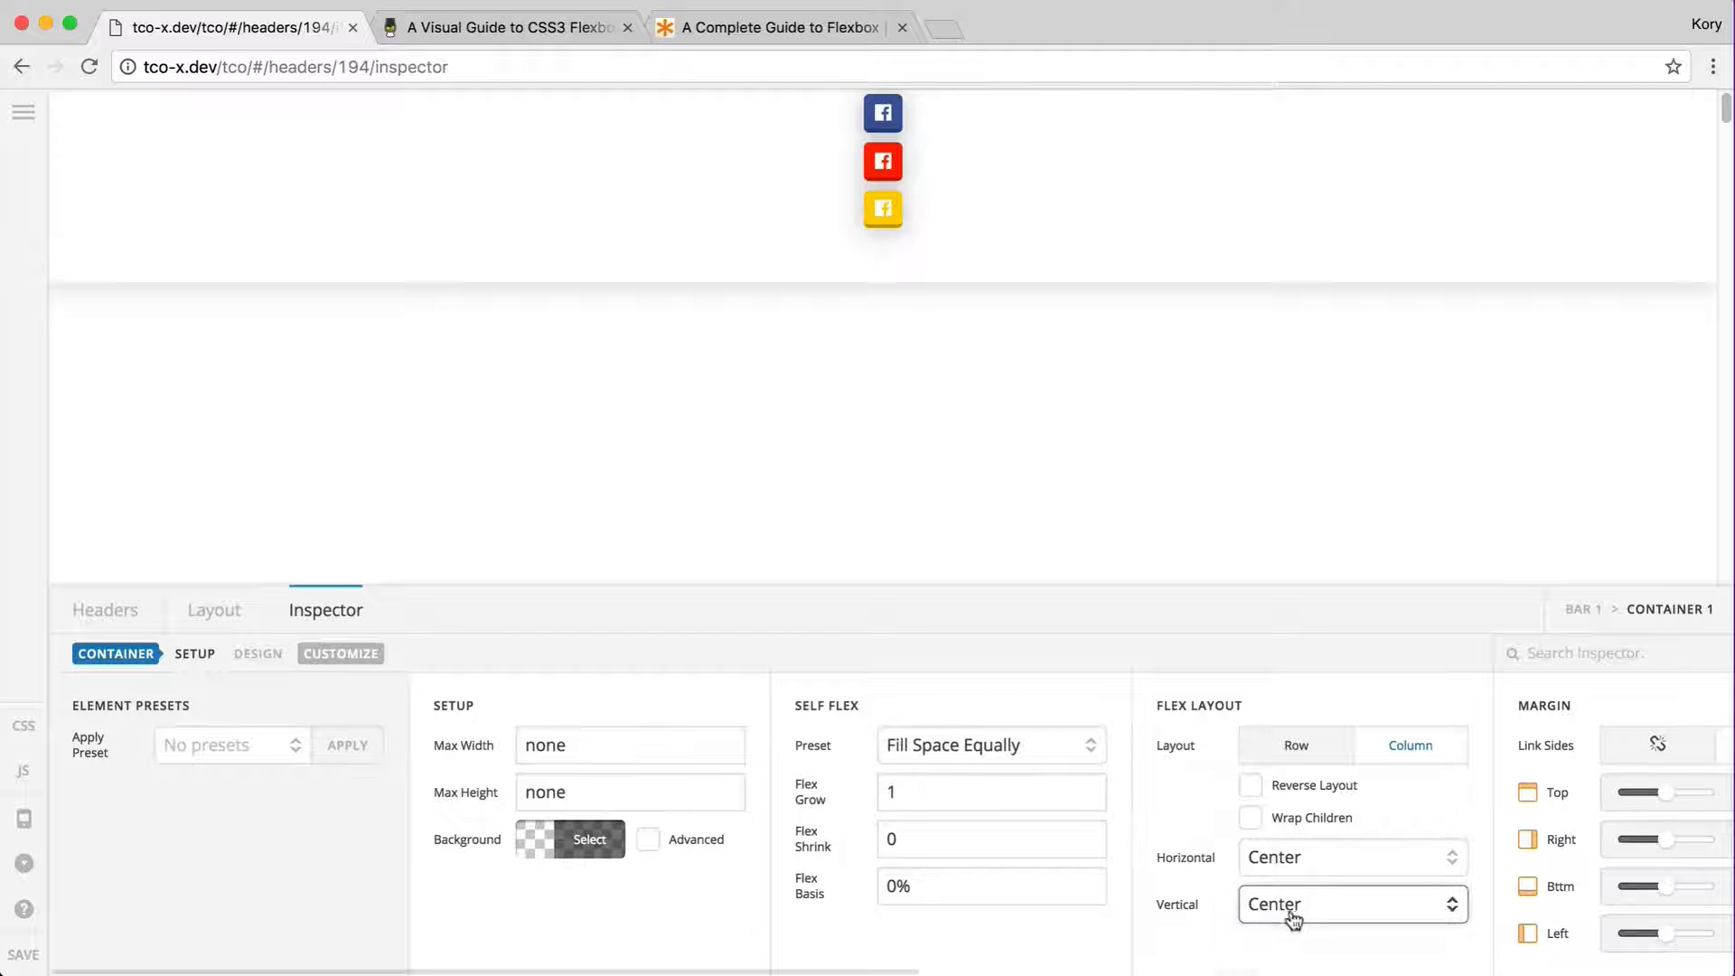
- Cycle the vertical alignment of the Column layout through End and Space Between, finishing on Space Around
{"action": "left_click", "coordinate": [1293, 911]}
{"action": "left_click", "coordinate": [1301, 904]}
{"action": "left_click", "coordinate": [1305, 923]}
{"action": "left_click", "coordinate": [1309, 896]}
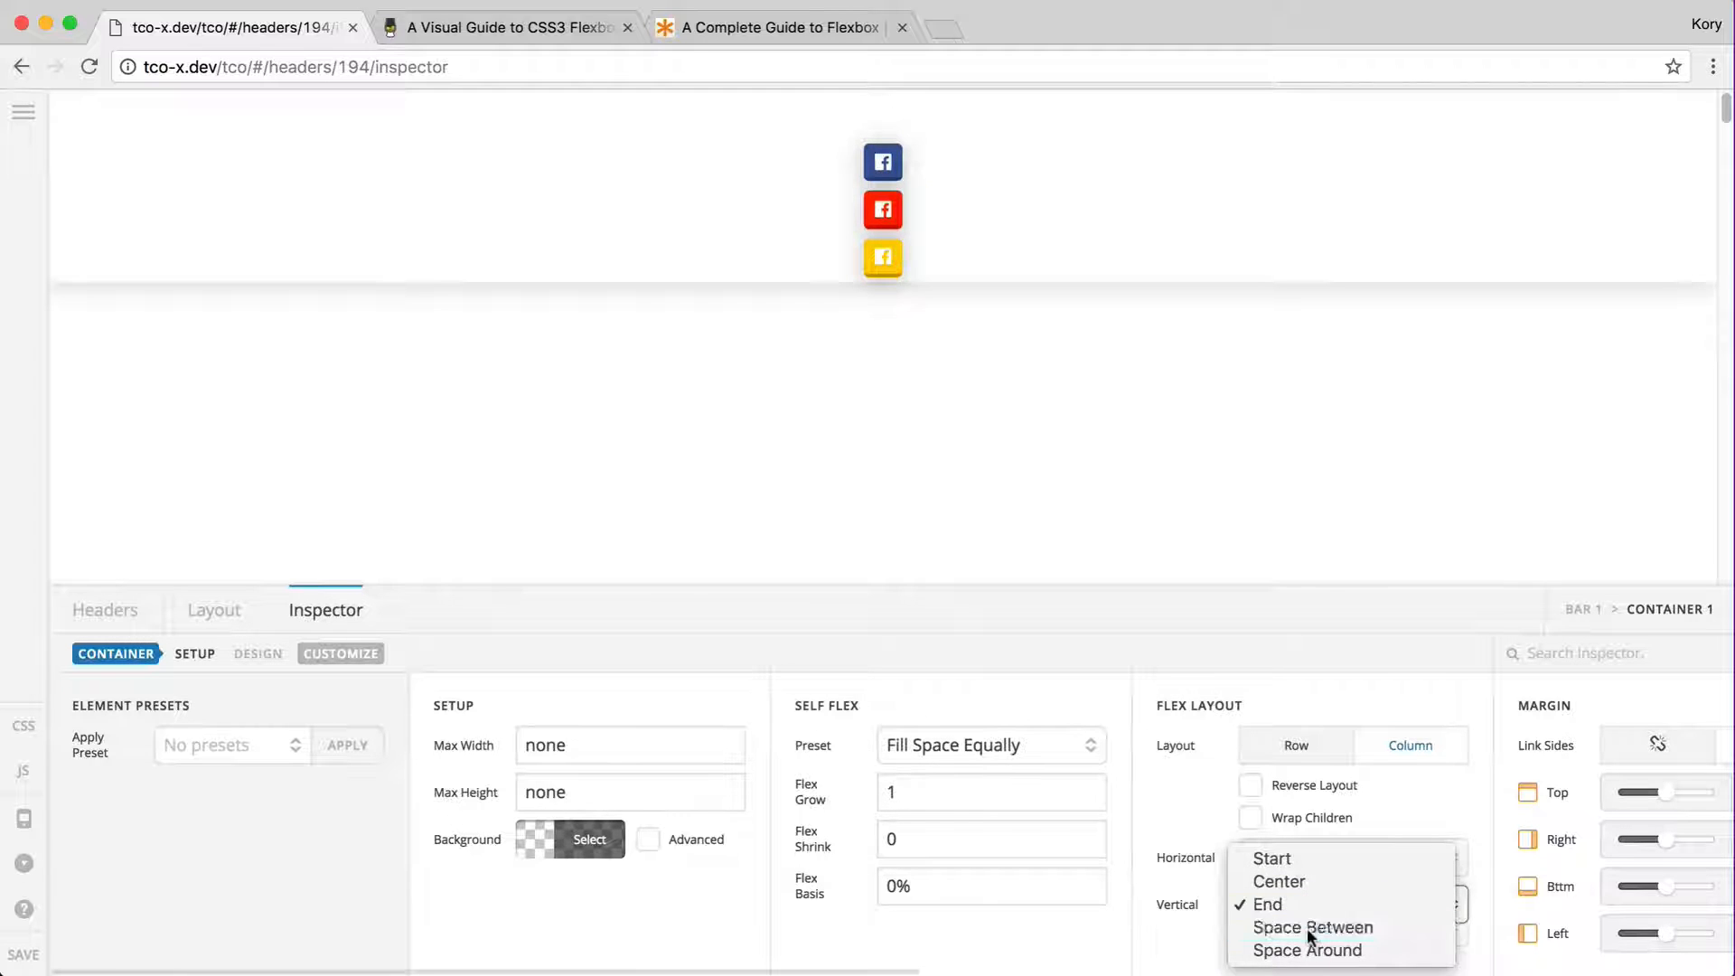
{"action": "left_click", "coordinate": [1307, 927]}
{"action": "left_click", "coordinate": [1310, 899]}
{"action": "left_click", "coordinate": [1312, 926]}
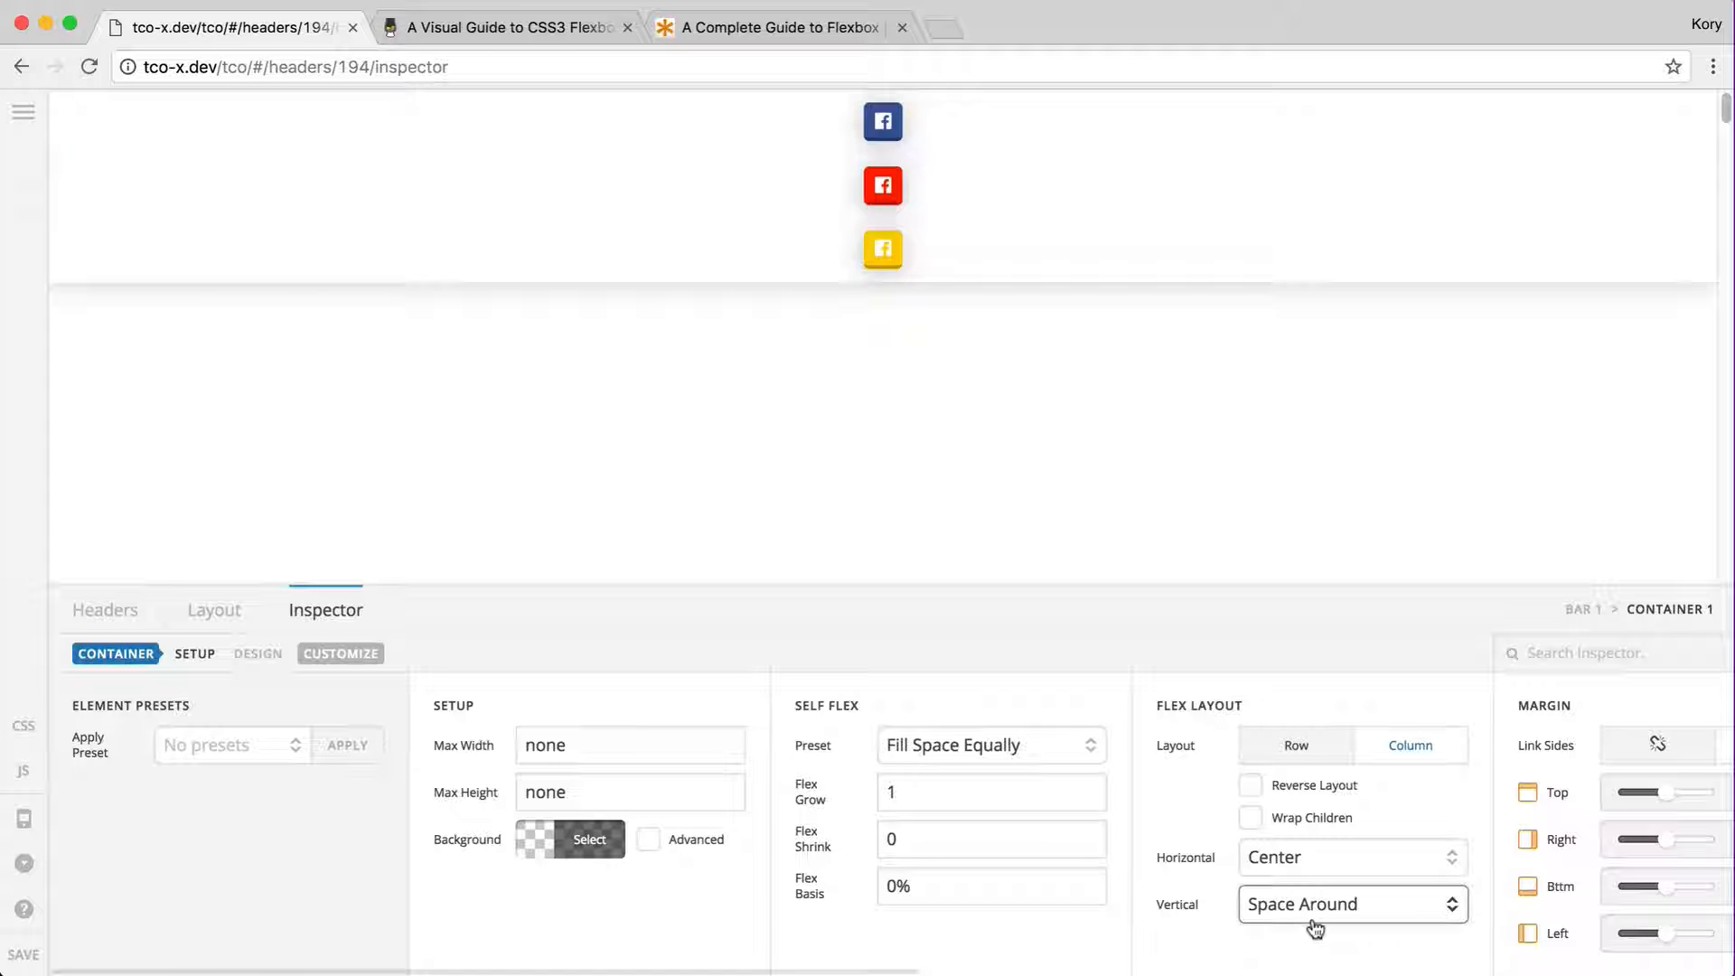
- Set the horizontal alignment of Container 1 to Start, keeping the vertical Space Around distribution
{"action": "left_click", "coordinate": [1325, 859]}
{"action": "left_click", "coordinate": [1328, 849]}
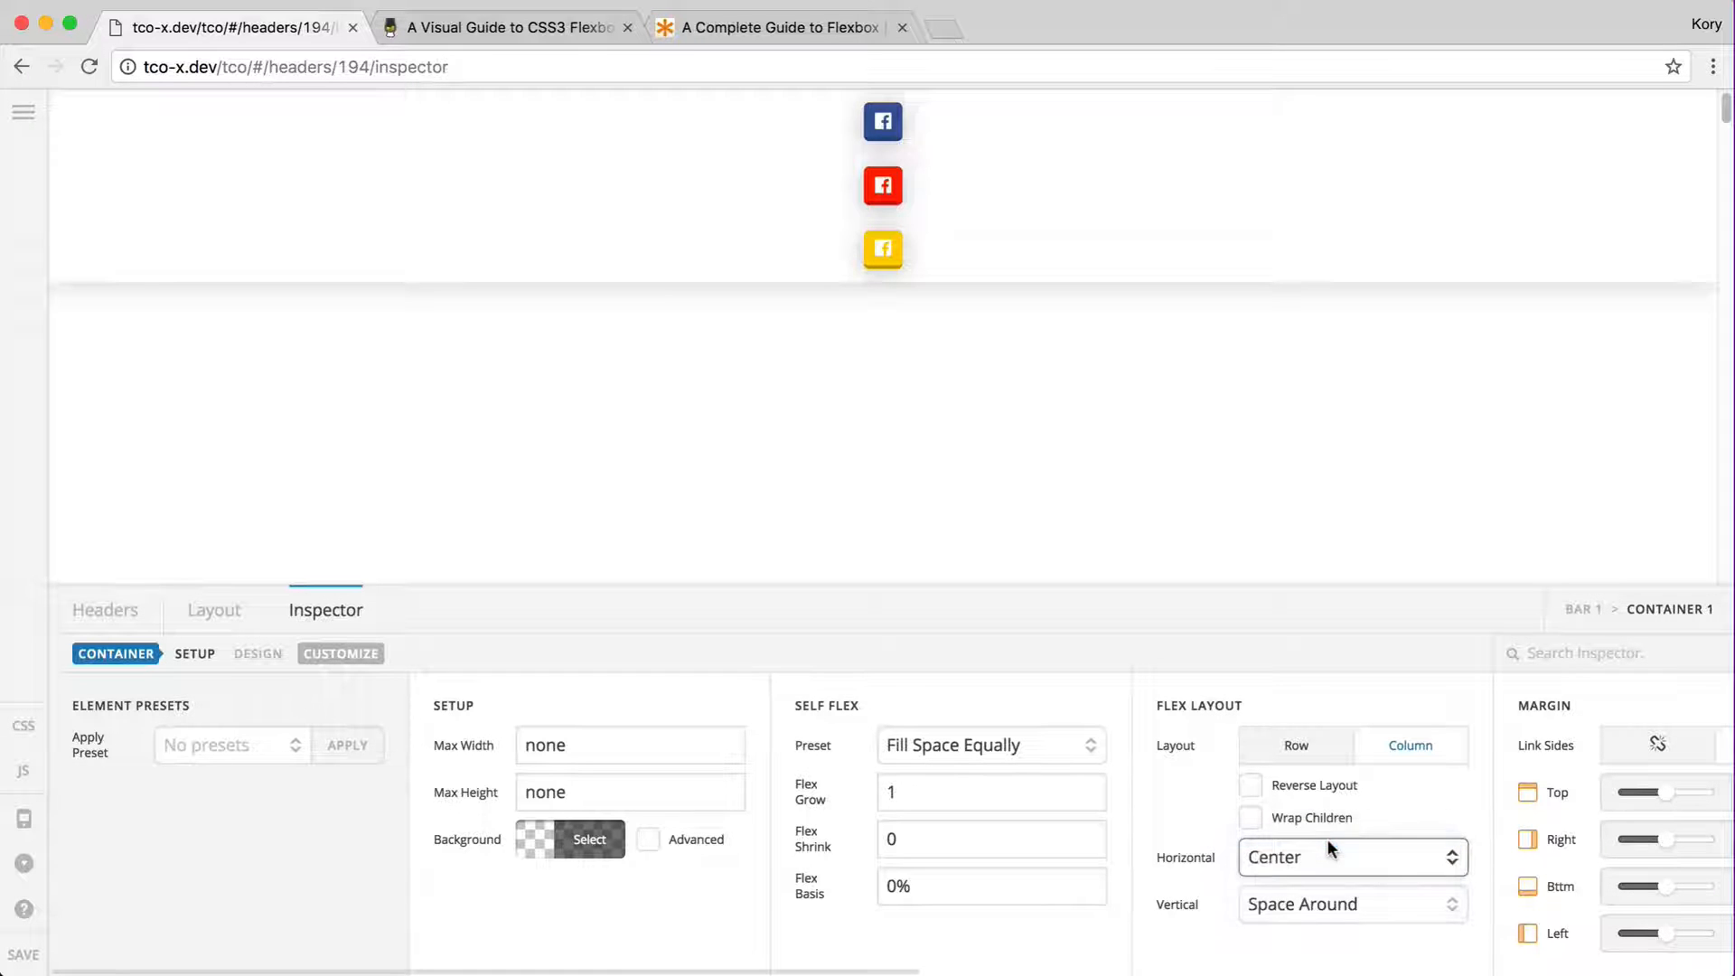
{"action": "left_click", "coordinate": [1327, 839]}
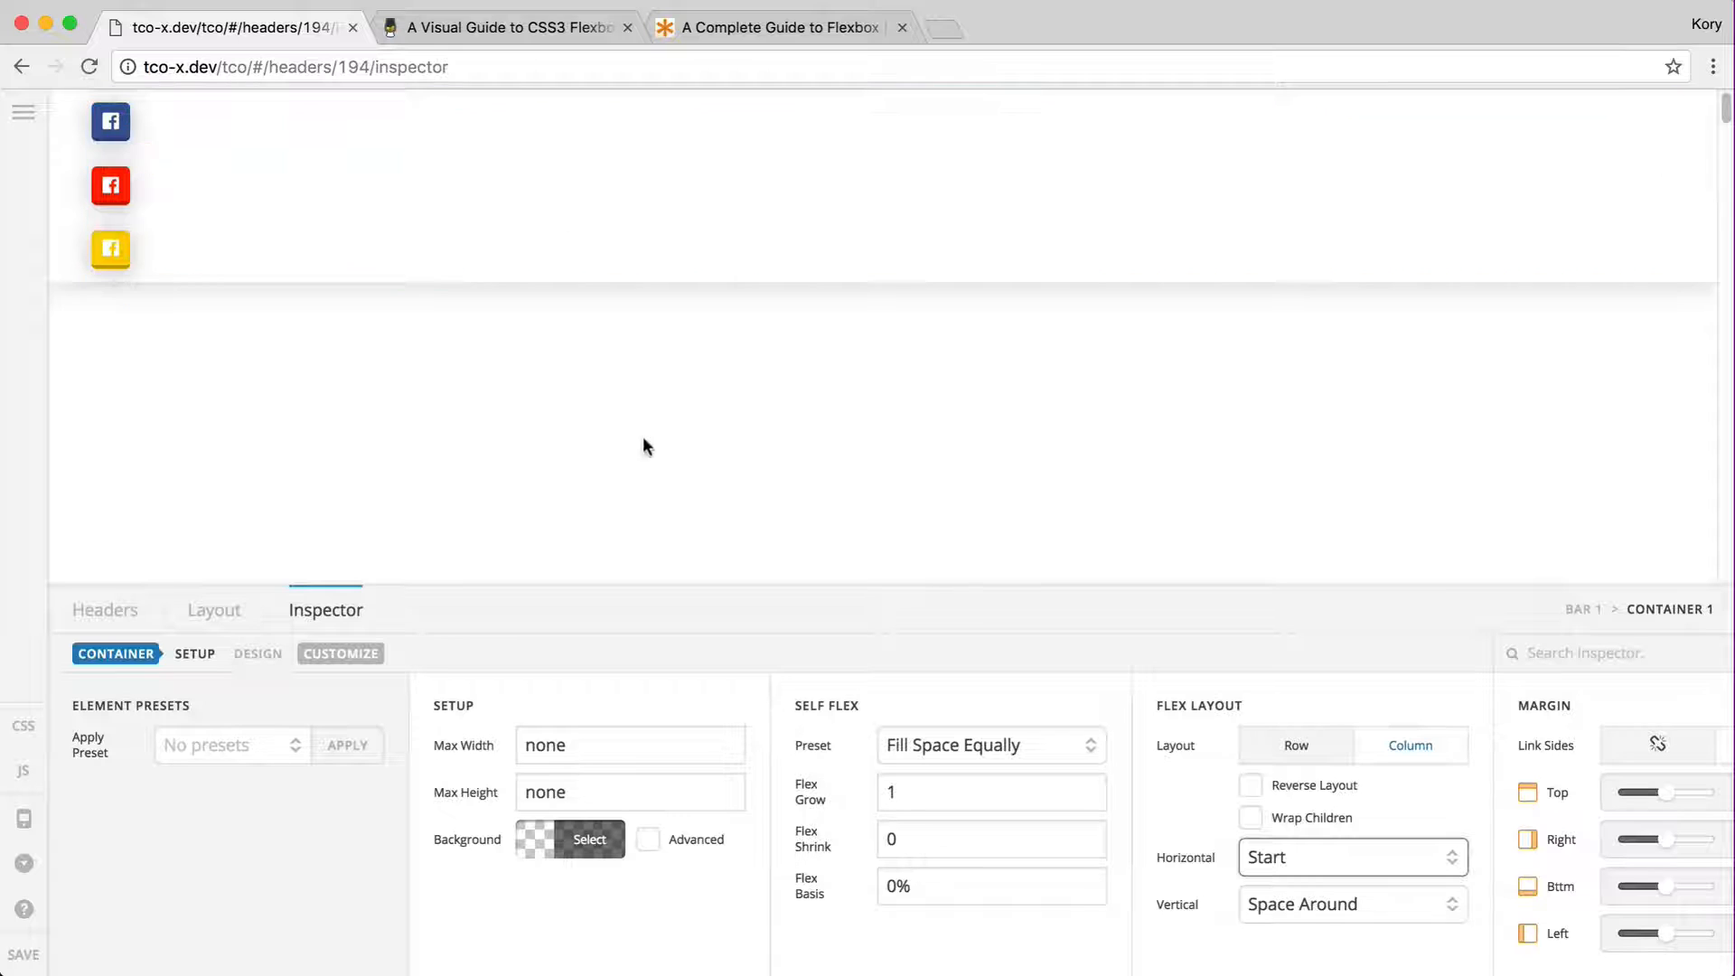
- Open pitchfork.com in a new tab and examine how its header arranges the social icons, logo, navigation and side icons
{"action": "left_click", "coordinate": [945, 29]}
{"action": "type", "text": "pit"}
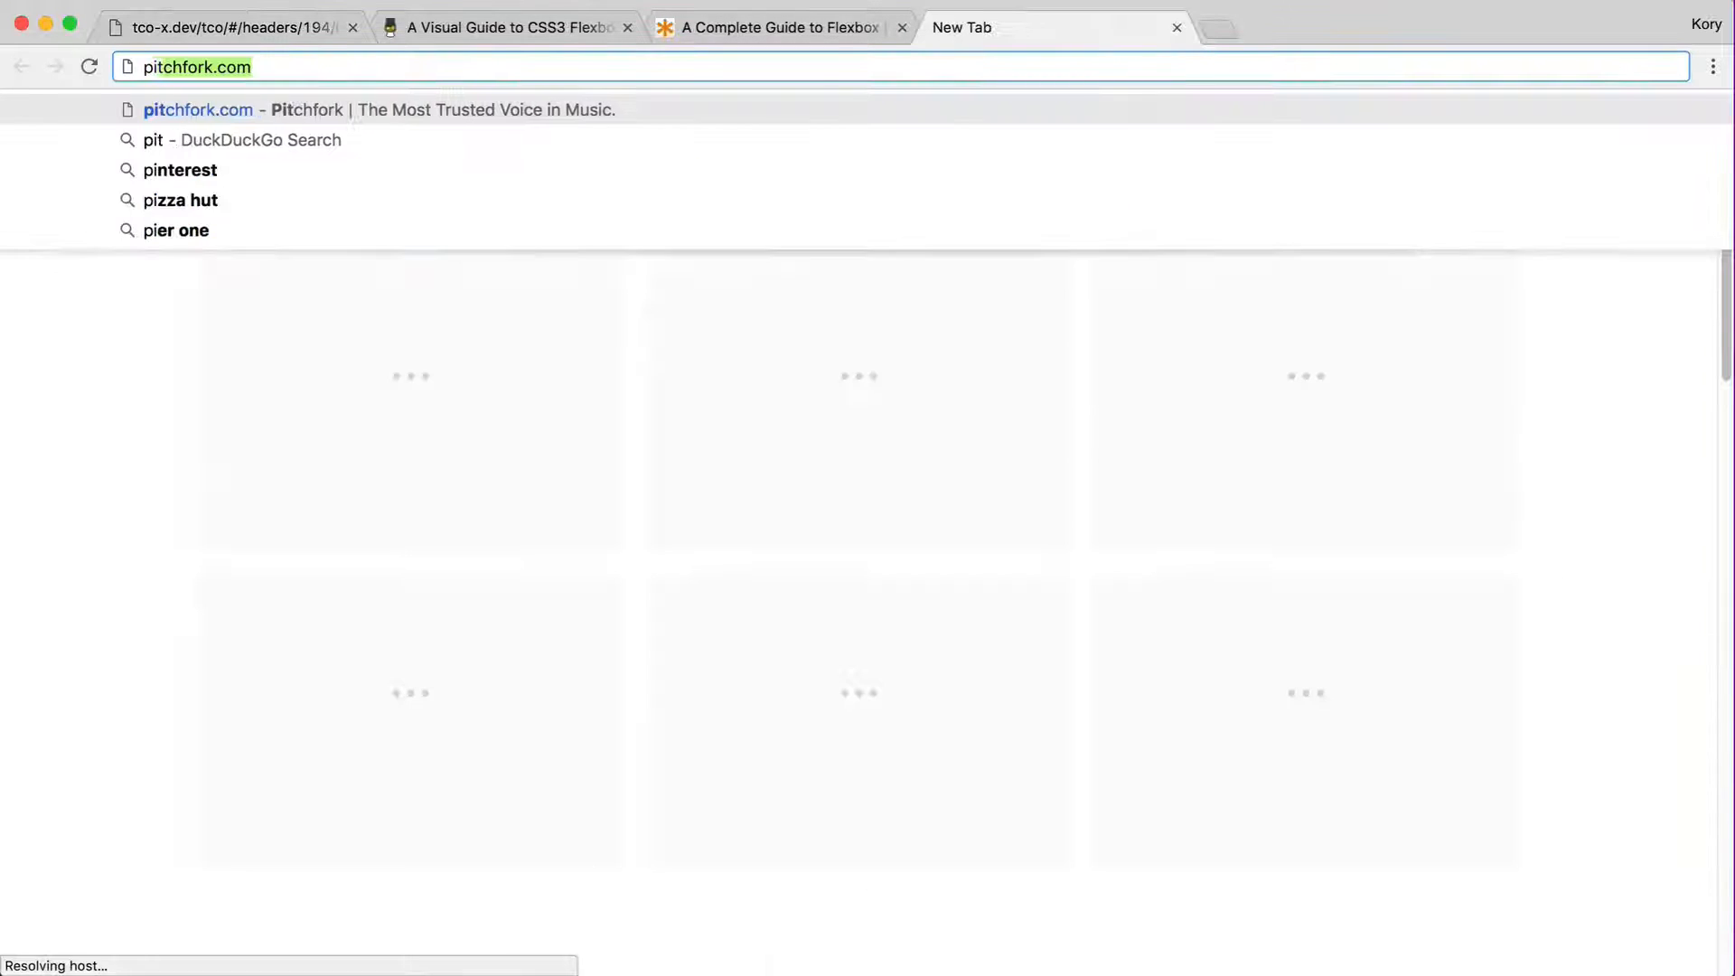
{"action": "key", "text": "Return"}
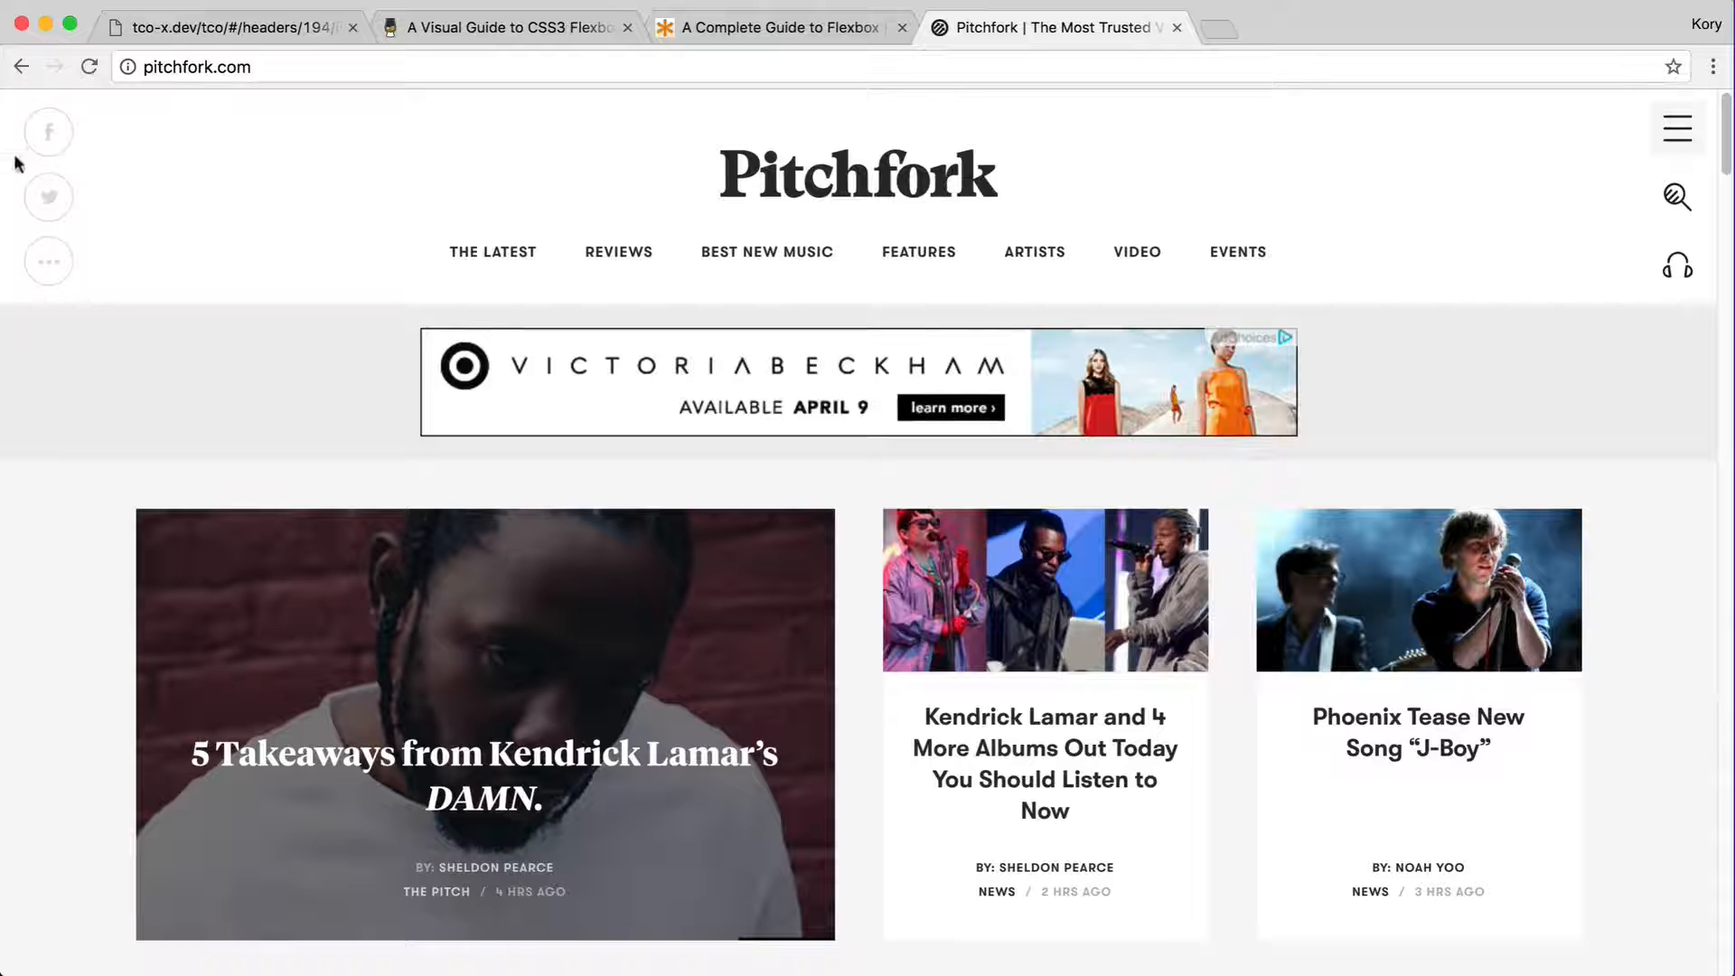
{"action": "left_click", "coordinate": [50, 262]}
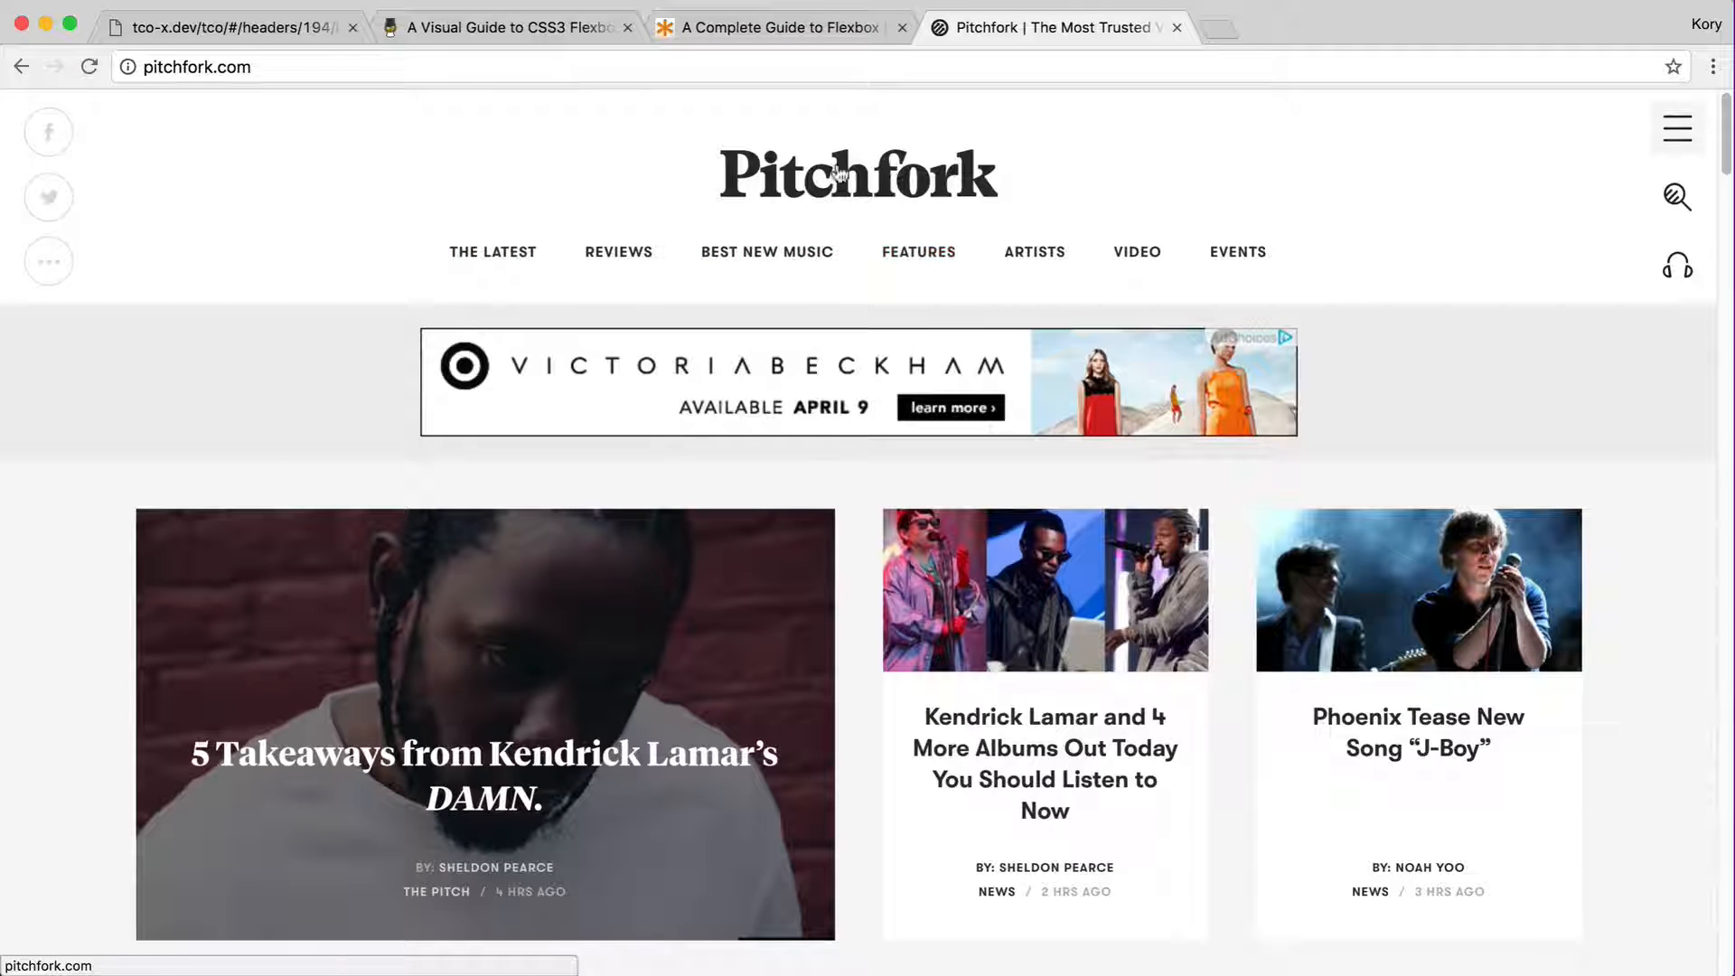
{"action": "left_click", "coordinate": [782, 277]}
{"action": "key", "text": "super+bracketleft"}
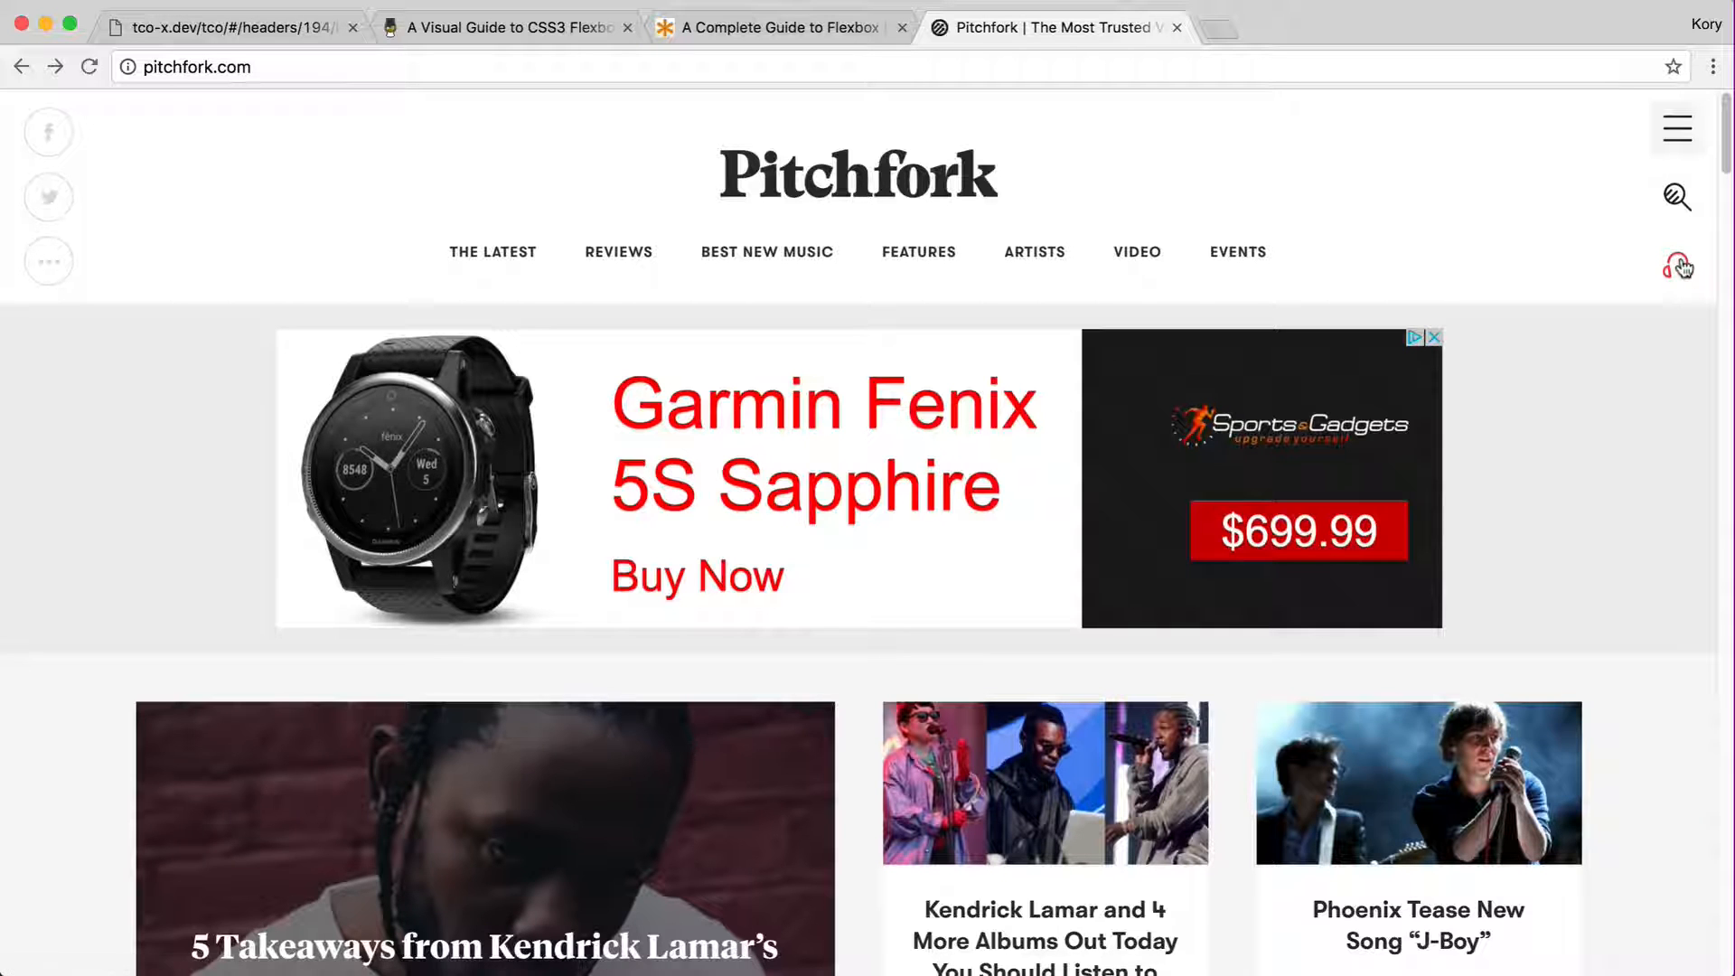
- Close the Pitchfork tab, go back to the header builder, and switch the flex layout of Container 1 to Row
{"action": "key", "text": "super+w"}
{"action": "key", "text": "super+1"}
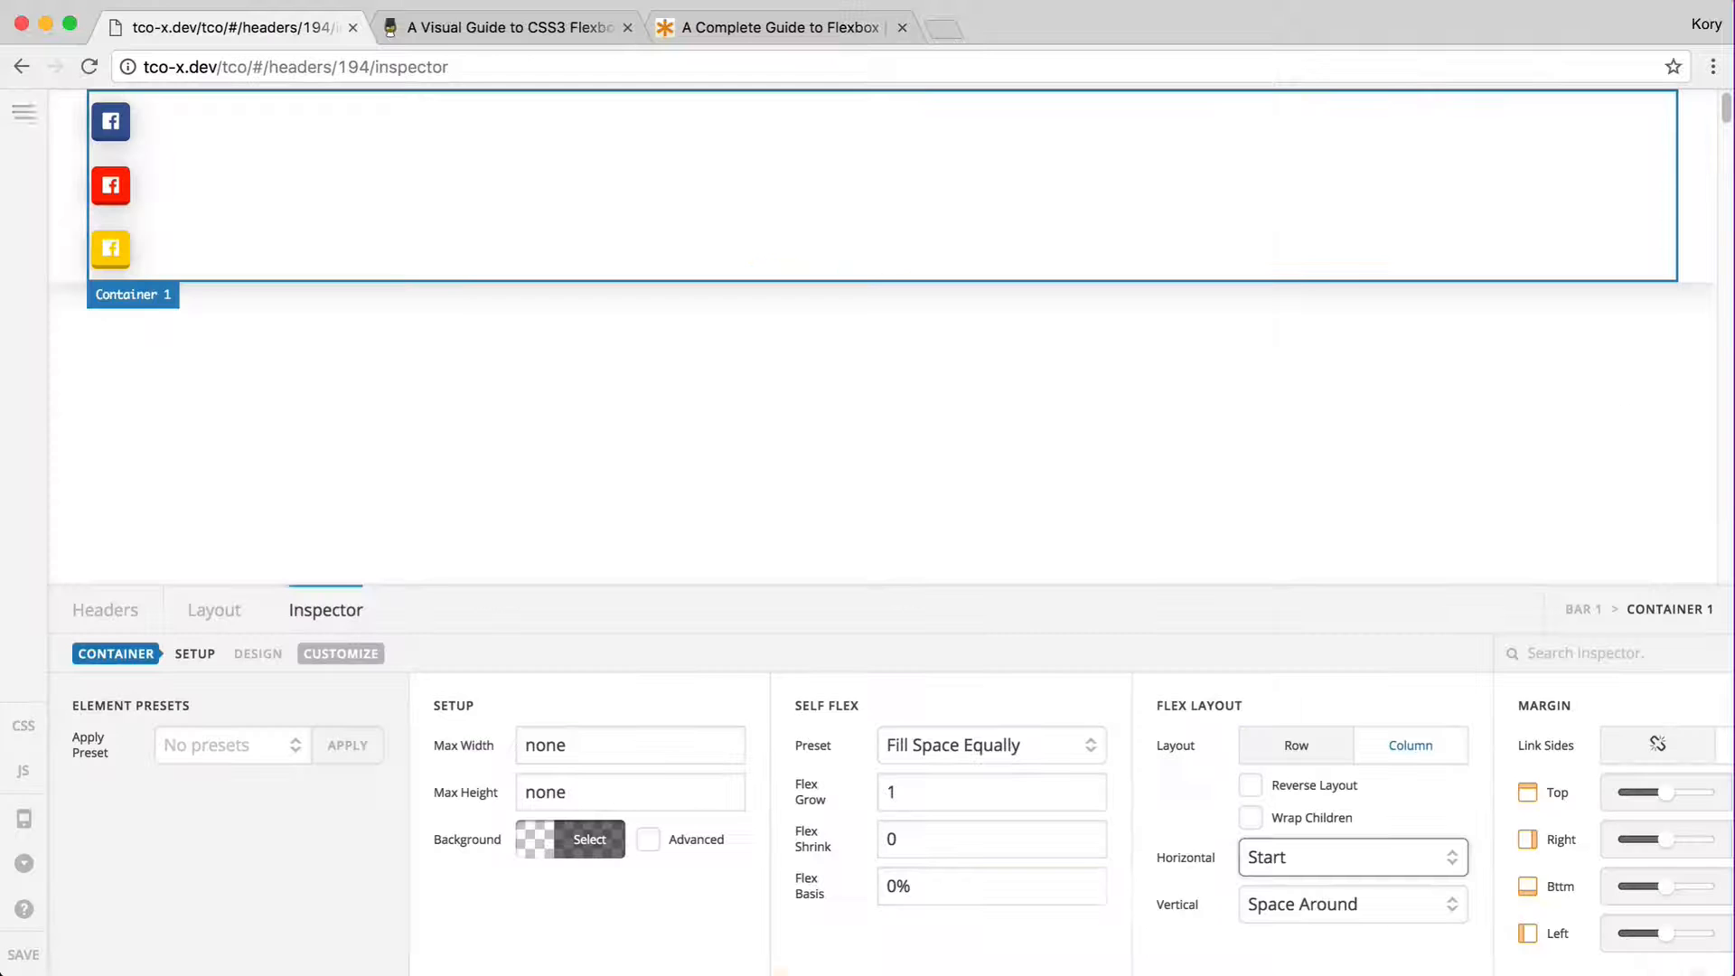
{"action": "scroll", "coordinate": [1364, 874], "scroll_direction": "right", "scroll_amount": 5}
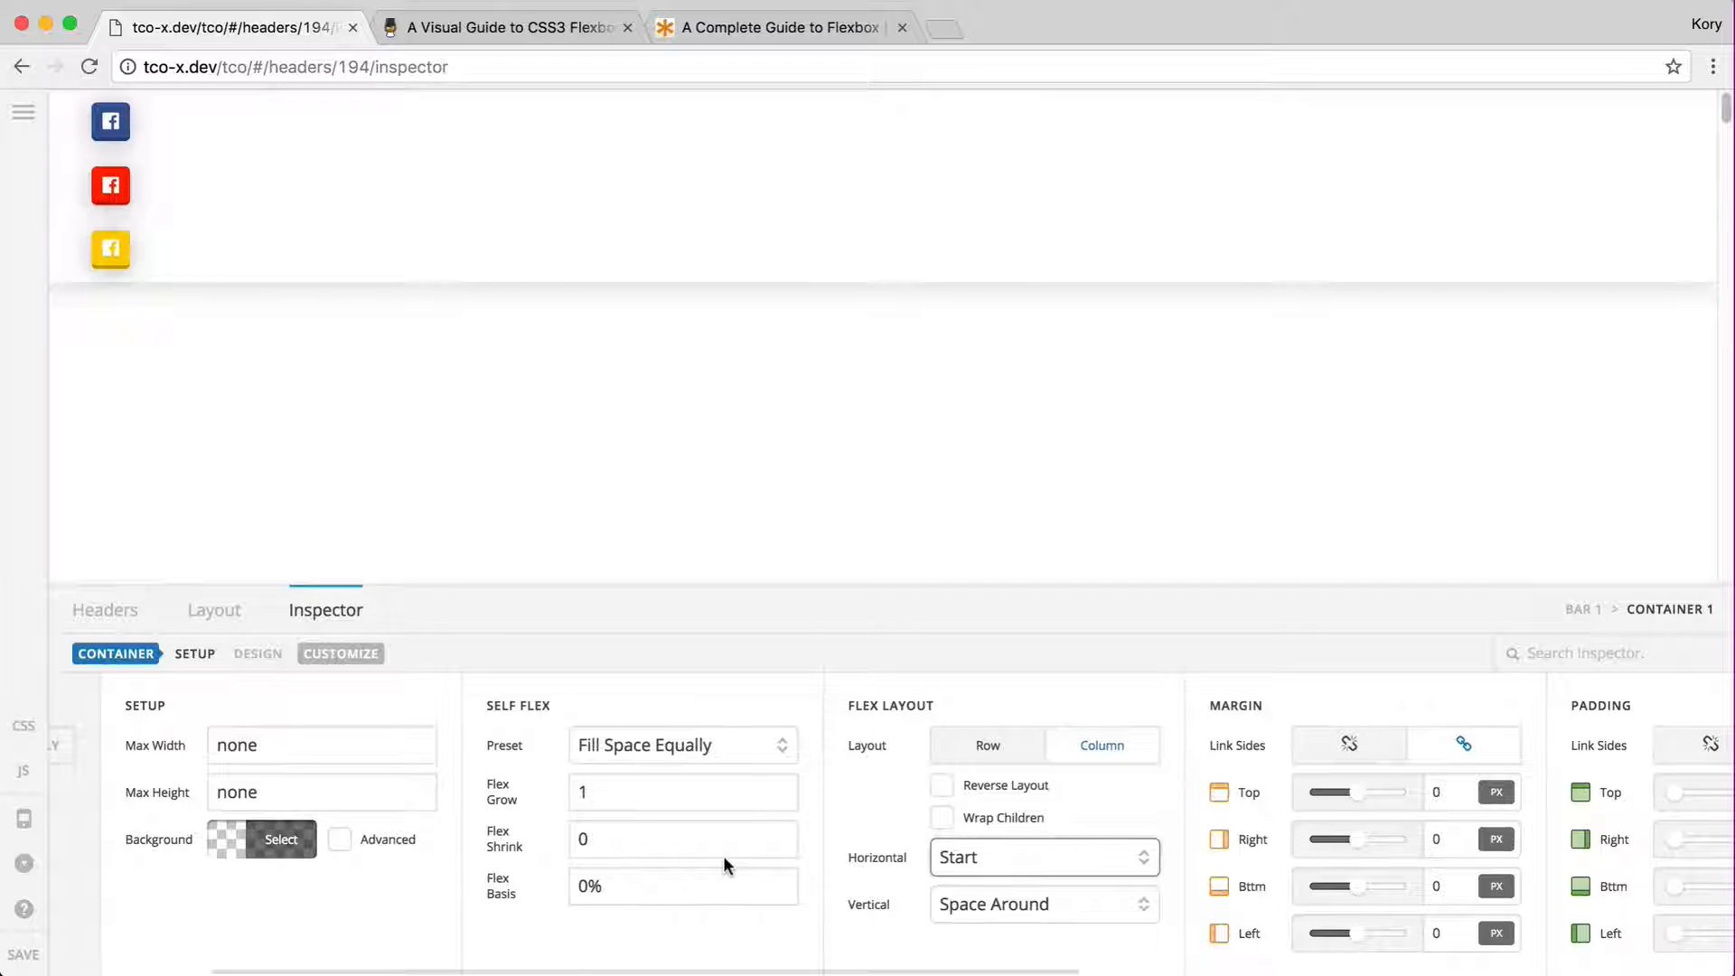
{"action": "left_click", "coordinate": [949, 730]}
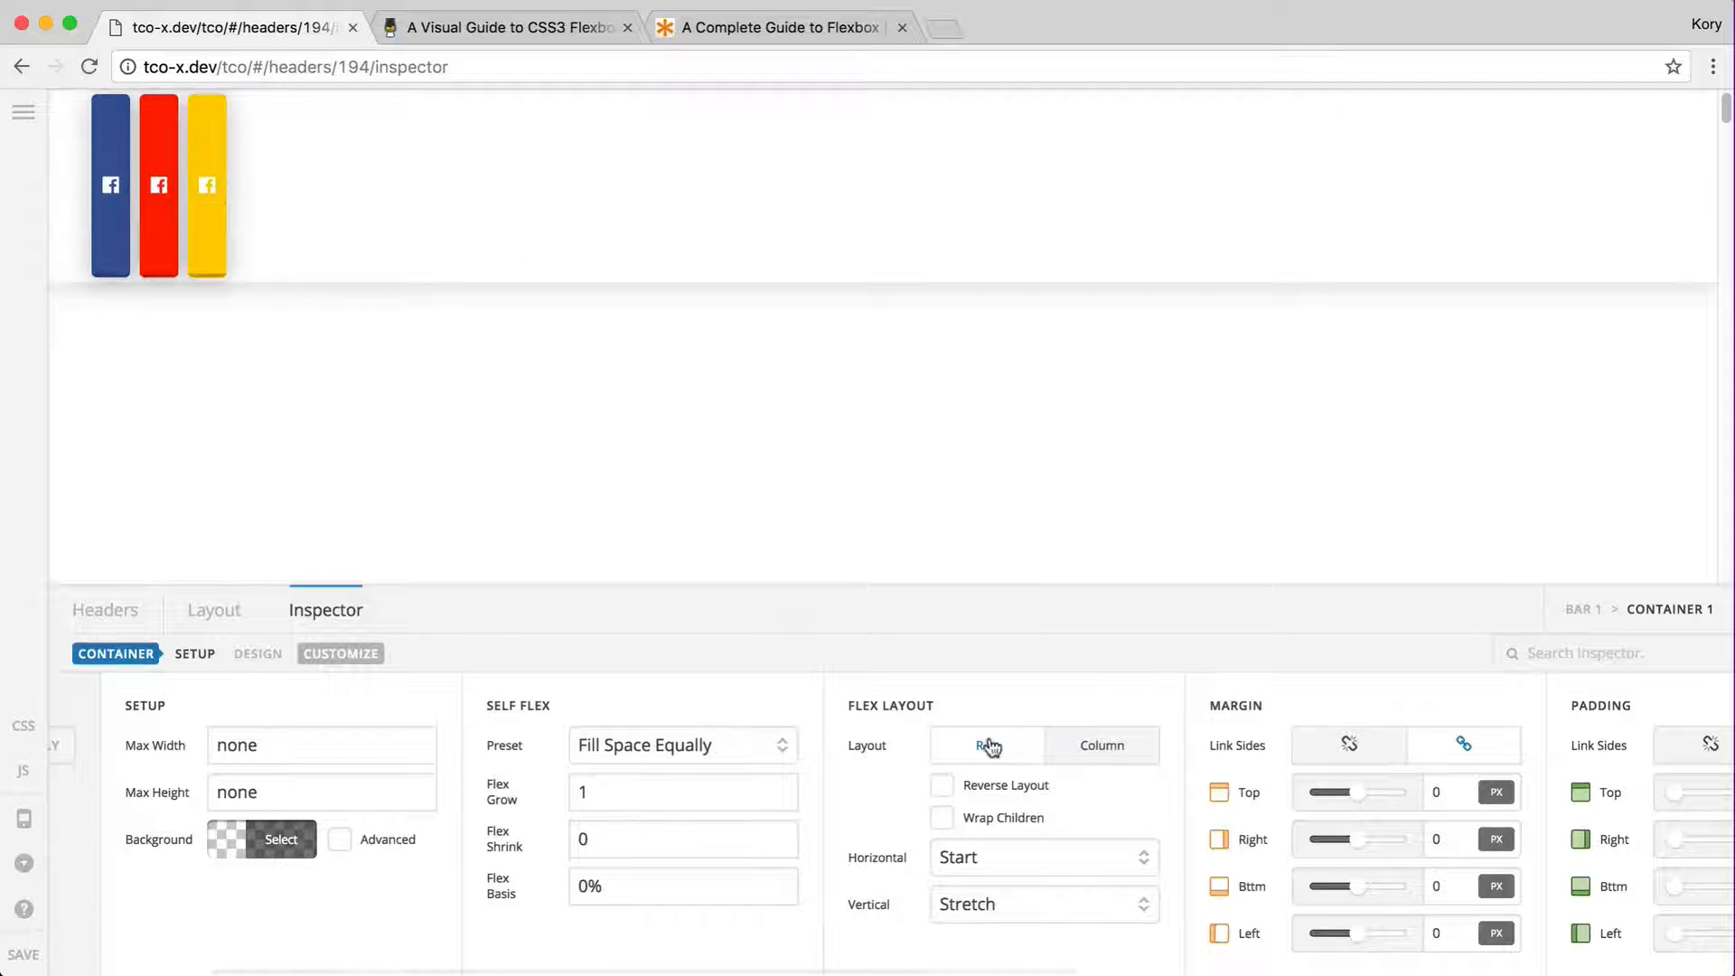
- Try horizontal End and then Center for the Row layout of Container 1, and set its vertical alignment to Start
{"action": "left_click", "coordinate": [994, 856]}
{"action": "left_click", "coordinate": [994, 902]}
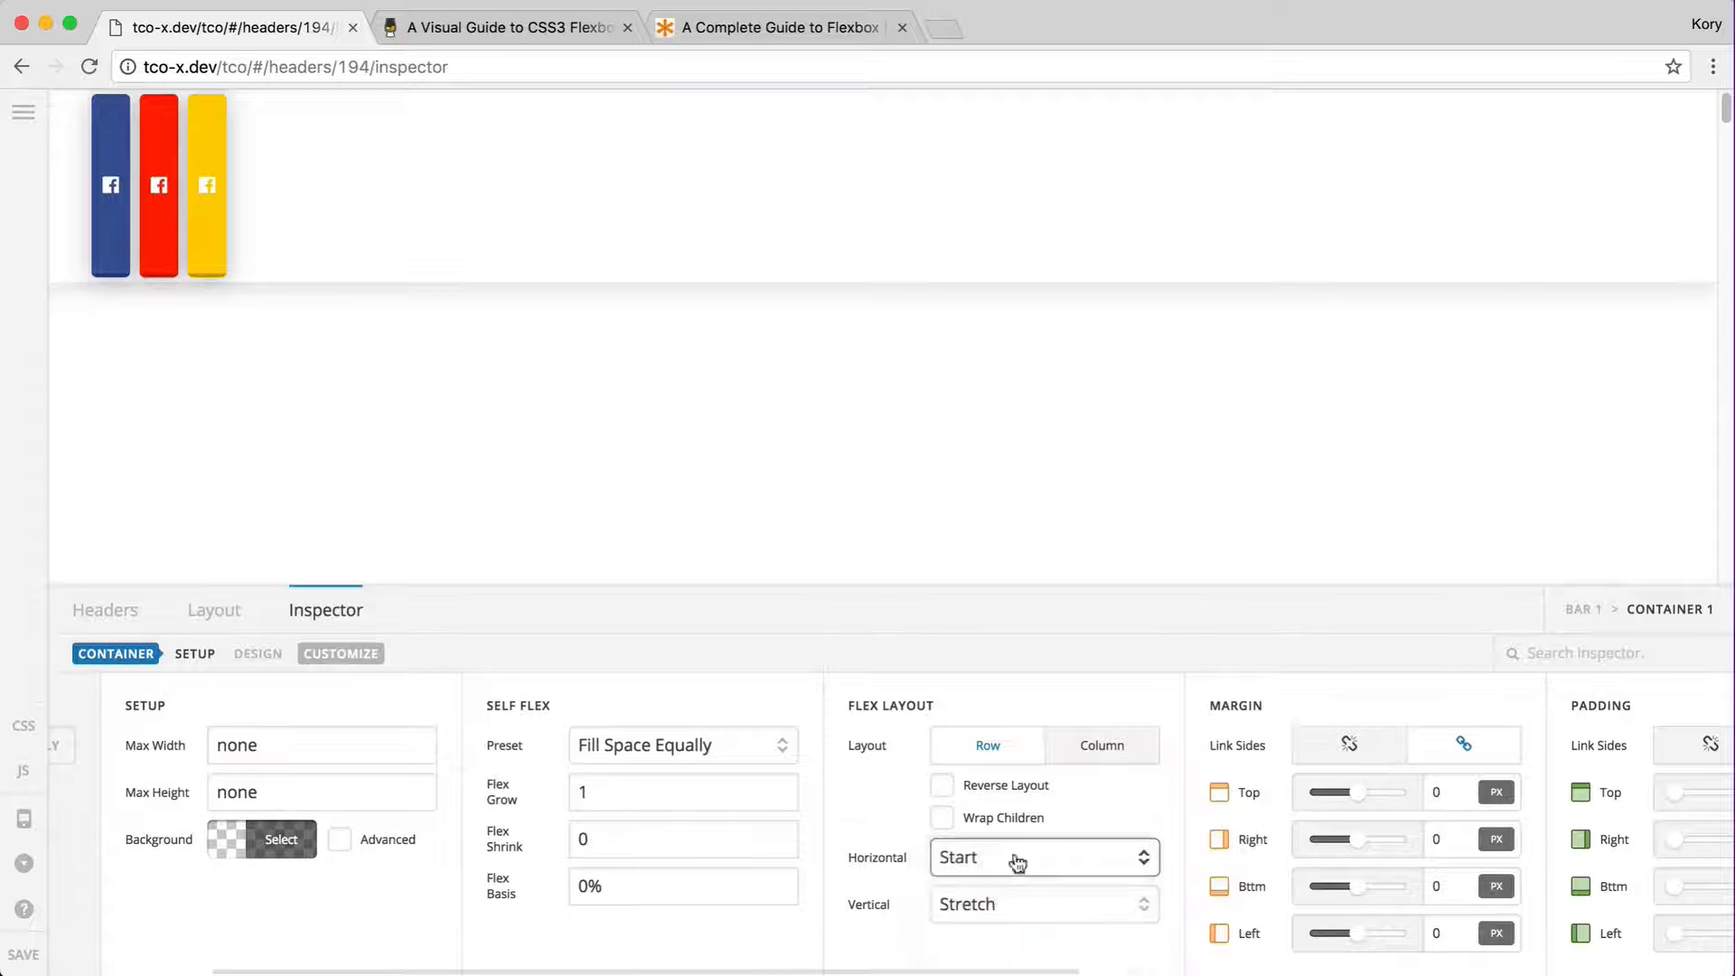
{"action": "left_click", "coordinate": [1018, 854]}
{"action": "left_click", "coordinate": [1019, 835]}
{"action": "left_click", "coordinate": [989, 897]}
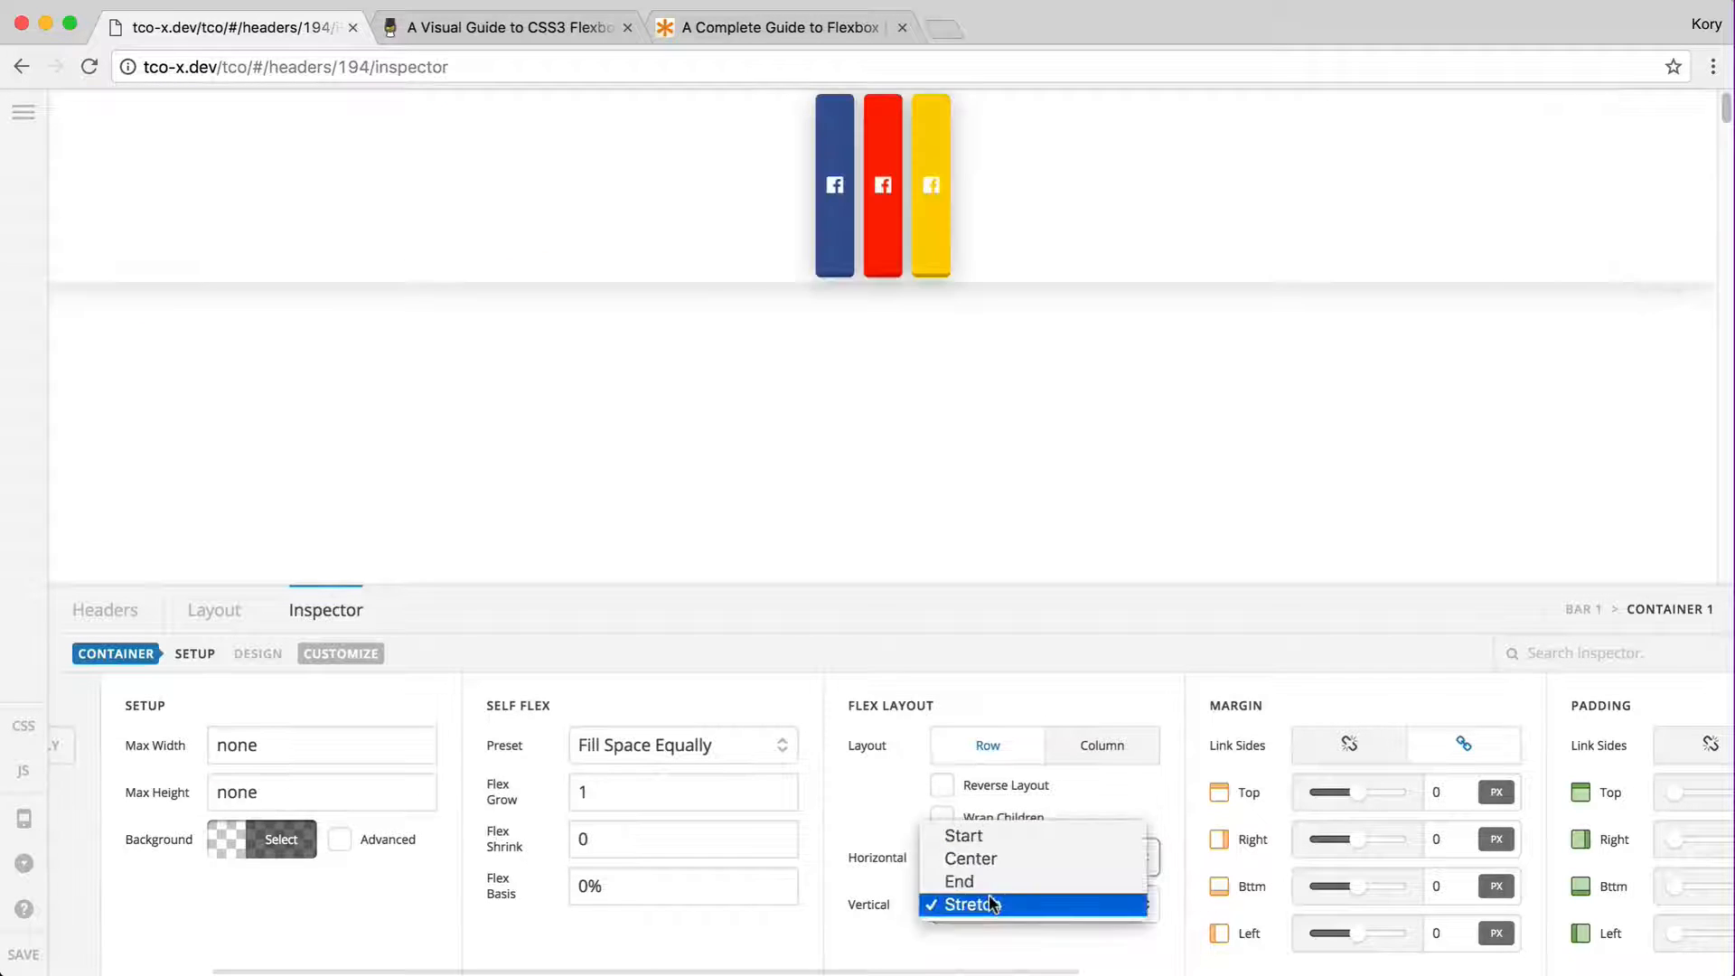
{"action": "left_click", "coordinate": [1027, 833]}
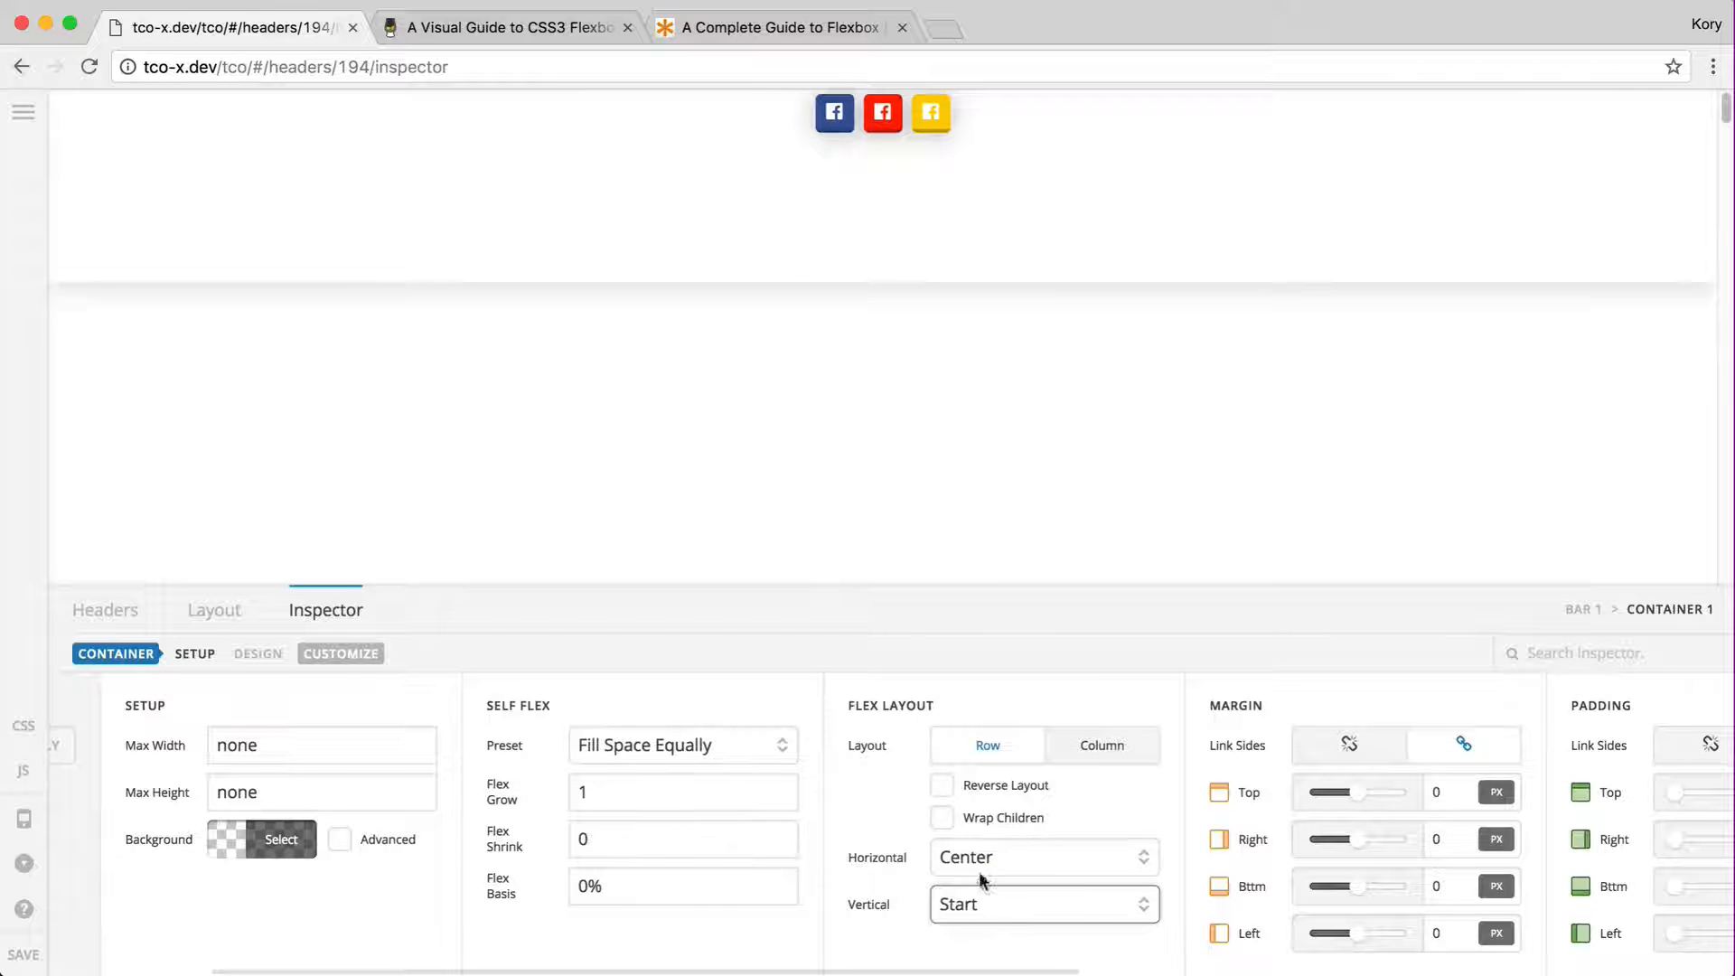
- Set the vertical alignment of Container 1 to Center and its horizontal alignment to Space Between
{"action": "left_click", "coordinate": [997, 860]}
{"action": "left_click", "coordinate": [995, 863]}
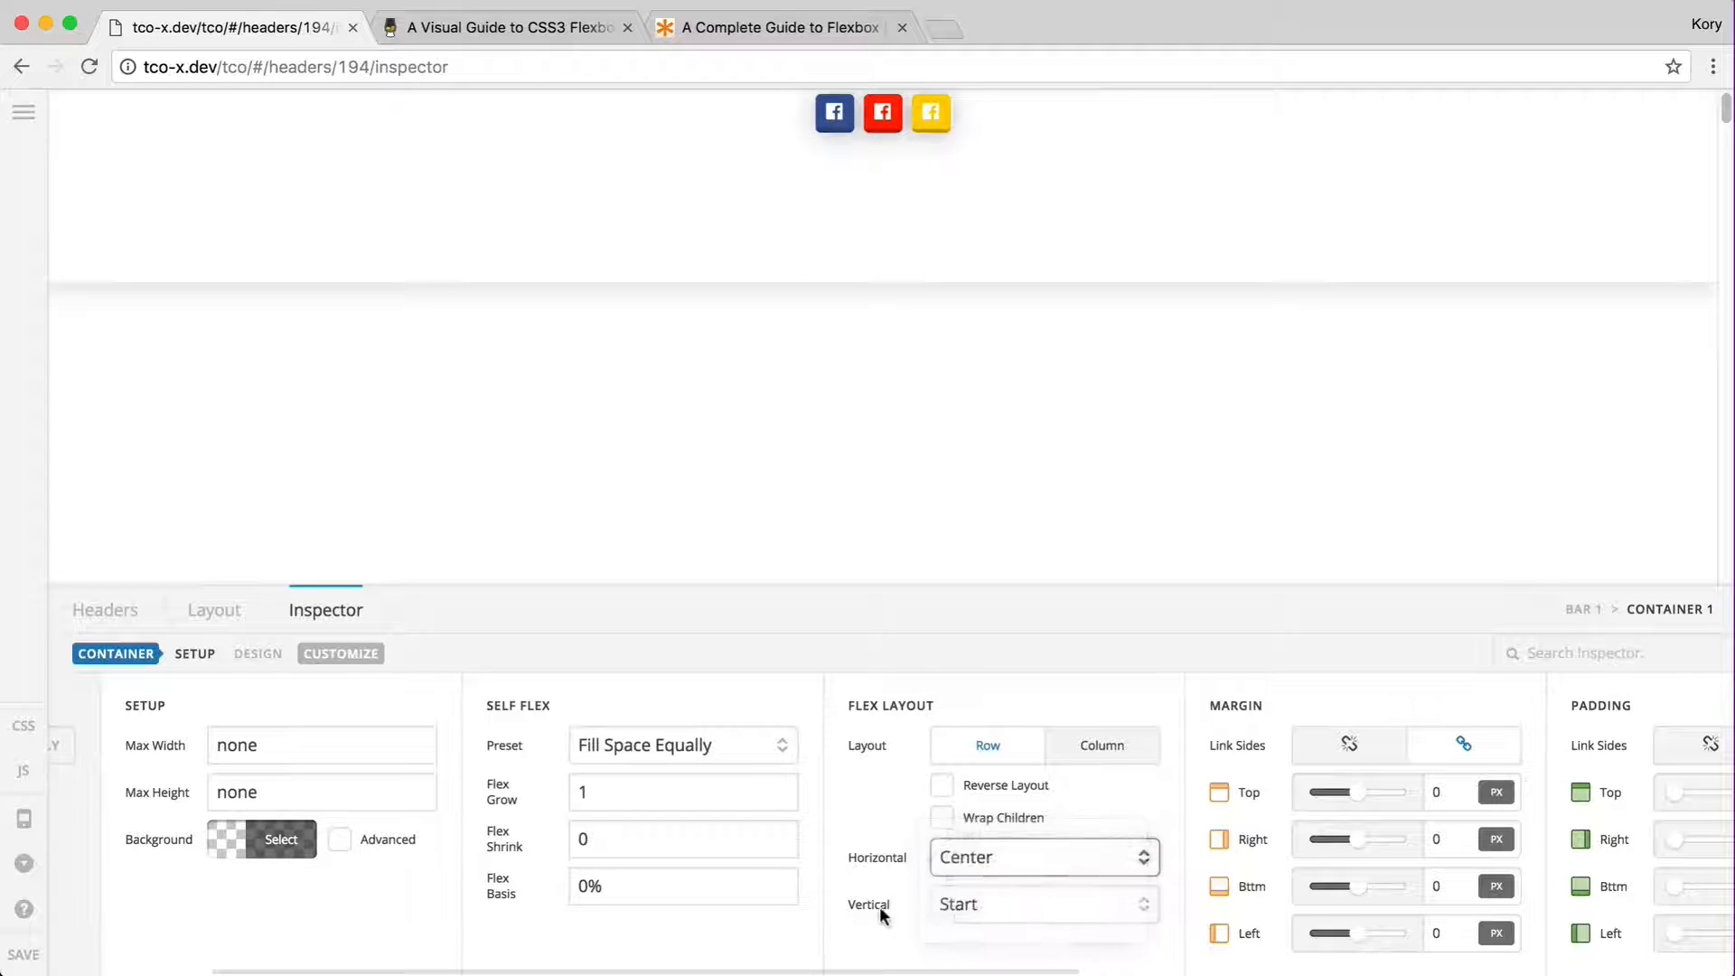
{"action": "left_click", "coordinate": [957, 902]}
{"action": "left_click", "coordinate": [978, 928]}
{"action": "left_click", "coordinate": [1022, 860]}
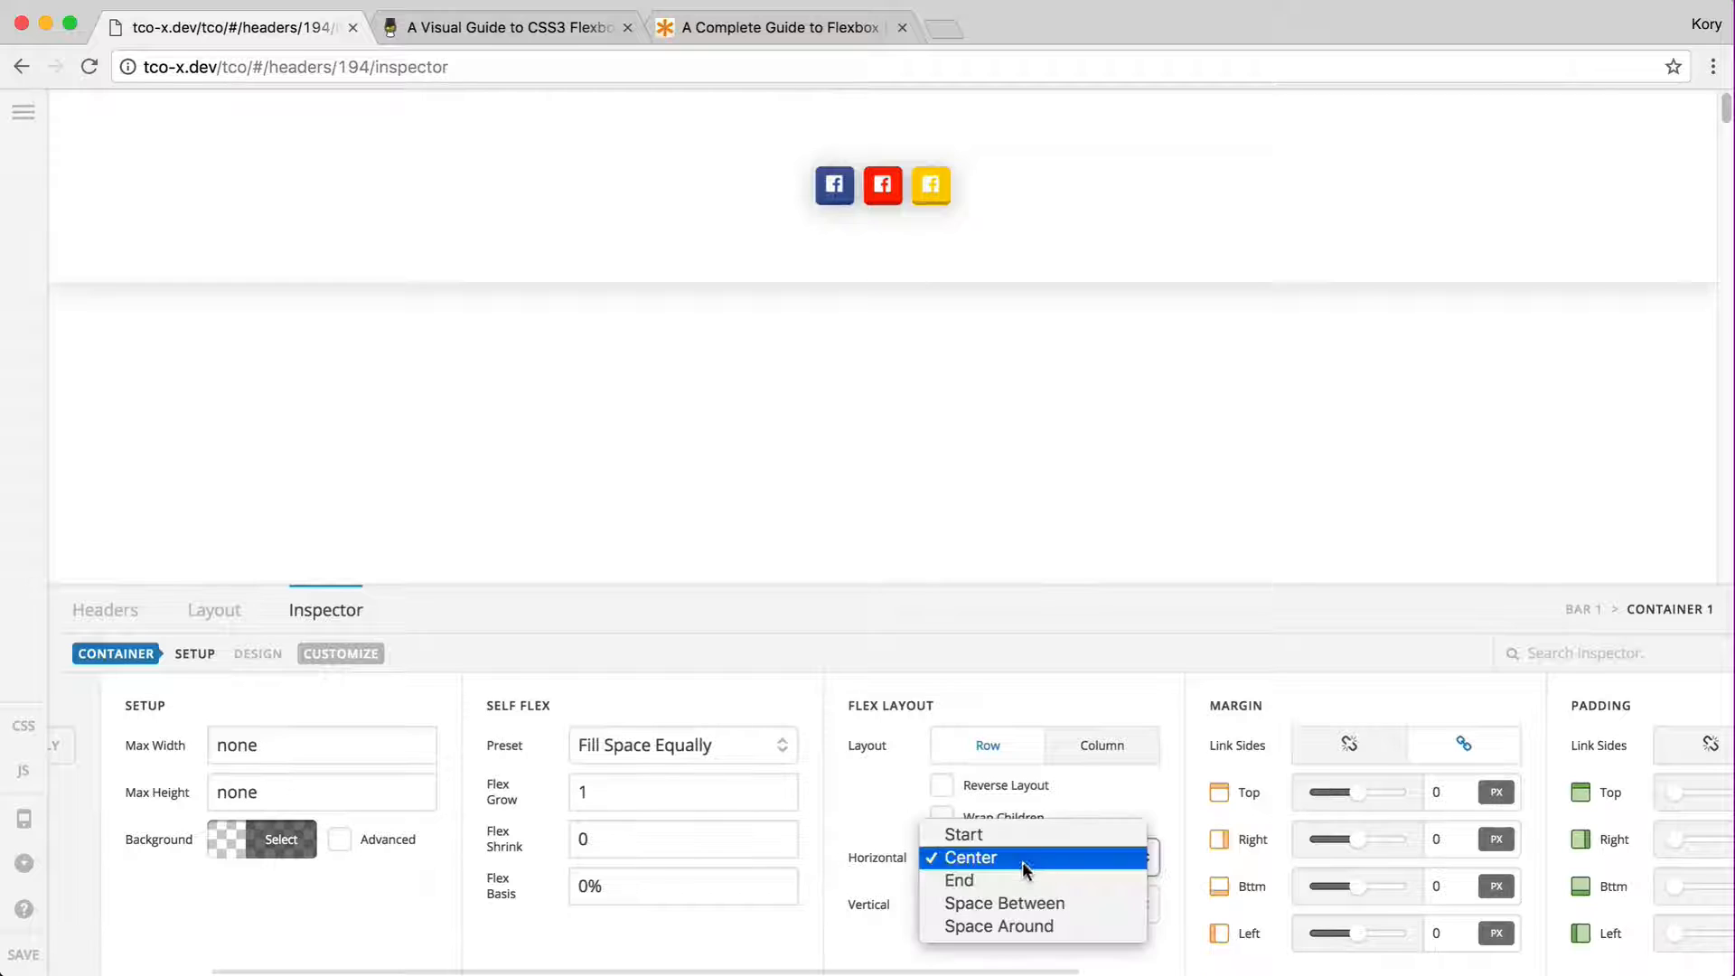
{"action": "left_click", "coordinate": [1015, 900]}
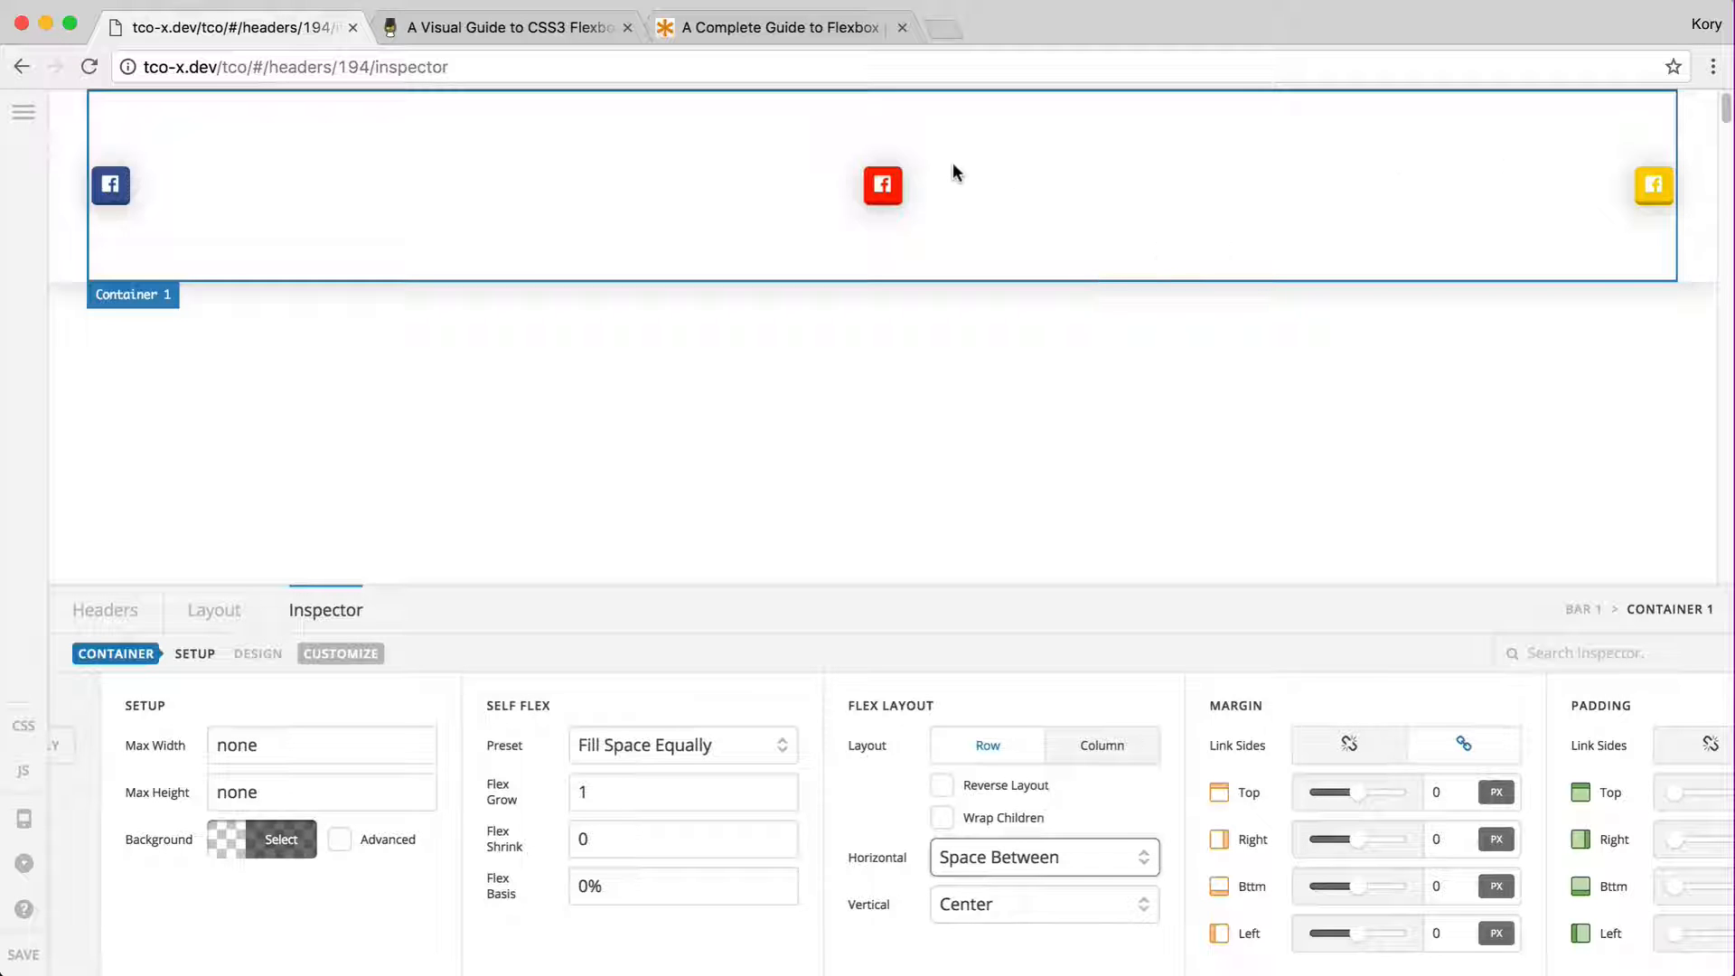
- Apply the Standard self flex preset to Container 1 and set its horizontal alignment to Start
{"action": "left_click", "coordinate": [669, 752]}
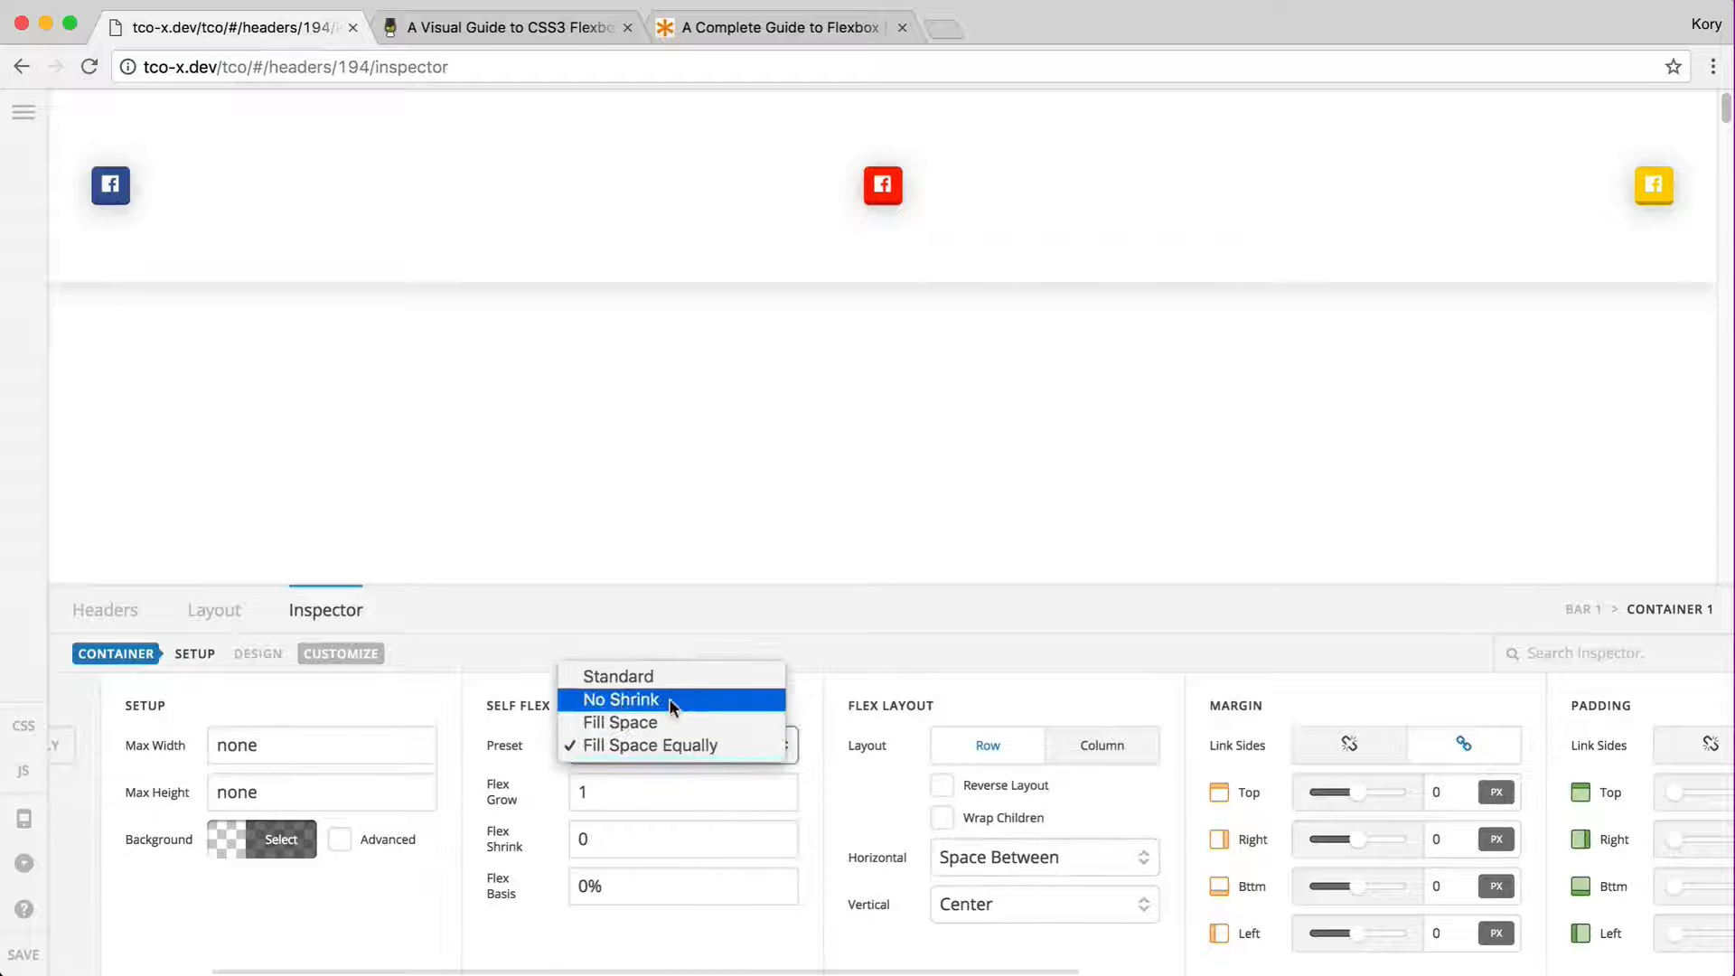
{"action": "left_click", "coordinate": [679, 678]}
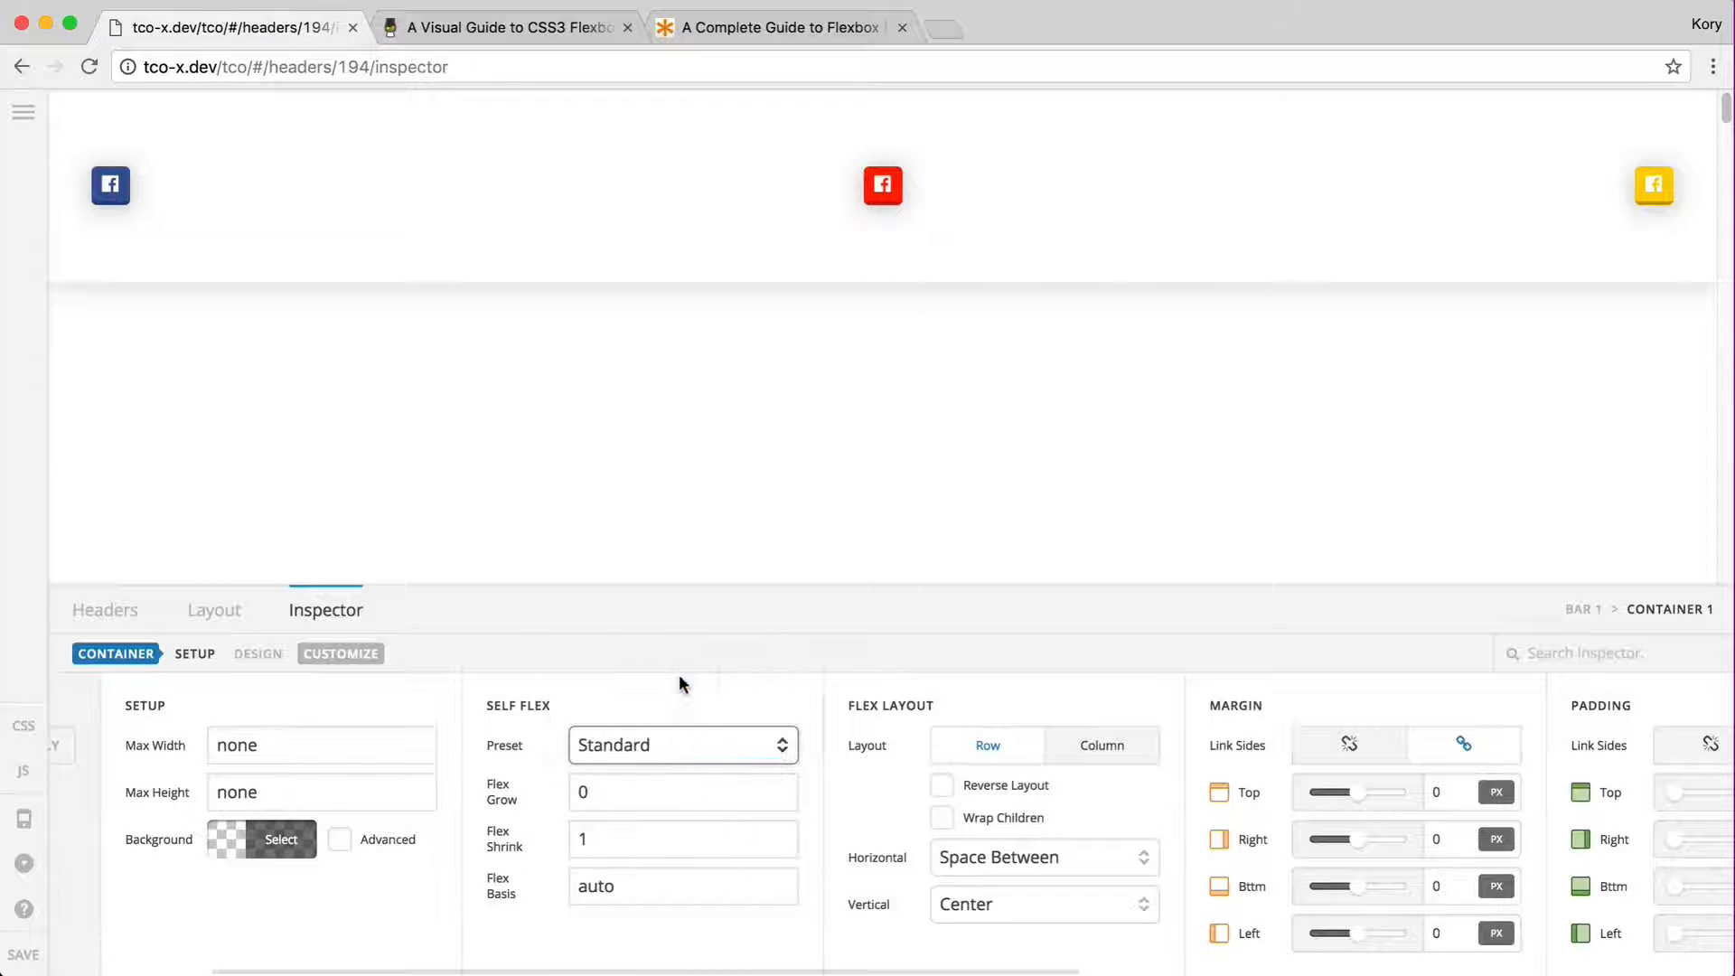
{"action": "left_click", "coordinate": [1019, 862]}
{"action": "left_click", "coordinate": [1039, 788]}
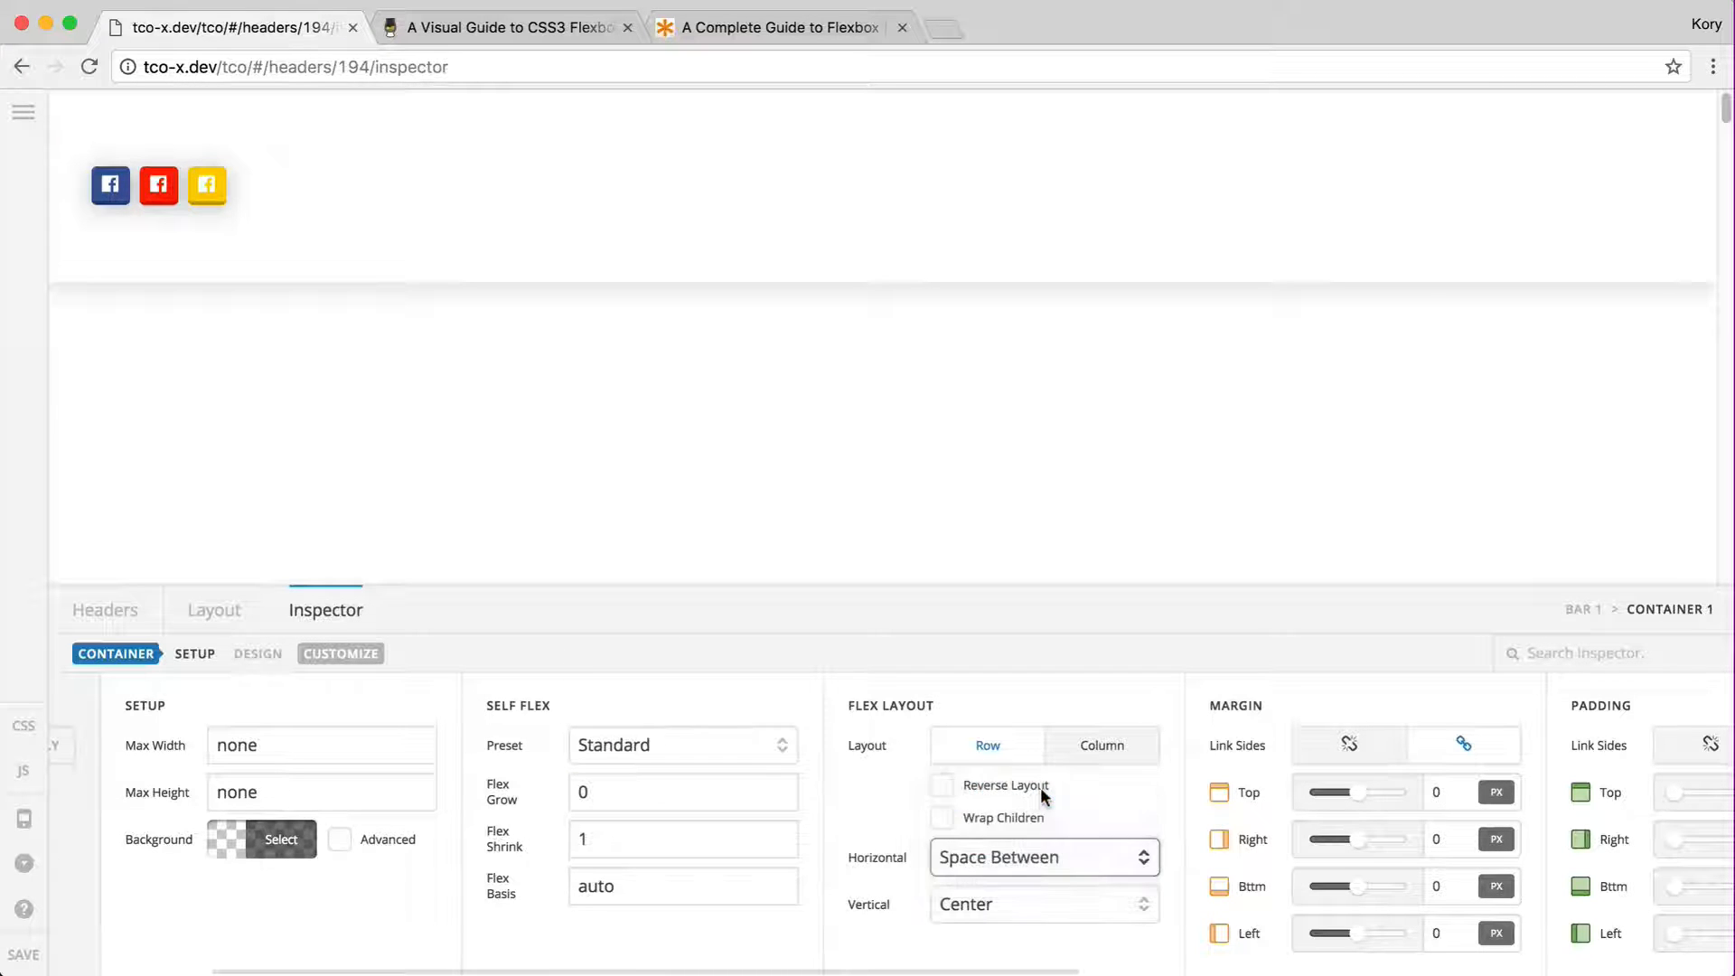
- Switch the horizontal alignment of Container 1 to End, finishing on Center
{"action": "left_click", "coordinate": [1012, 857]}
{"action": "left_click", "coordinate": [1000, 894]}
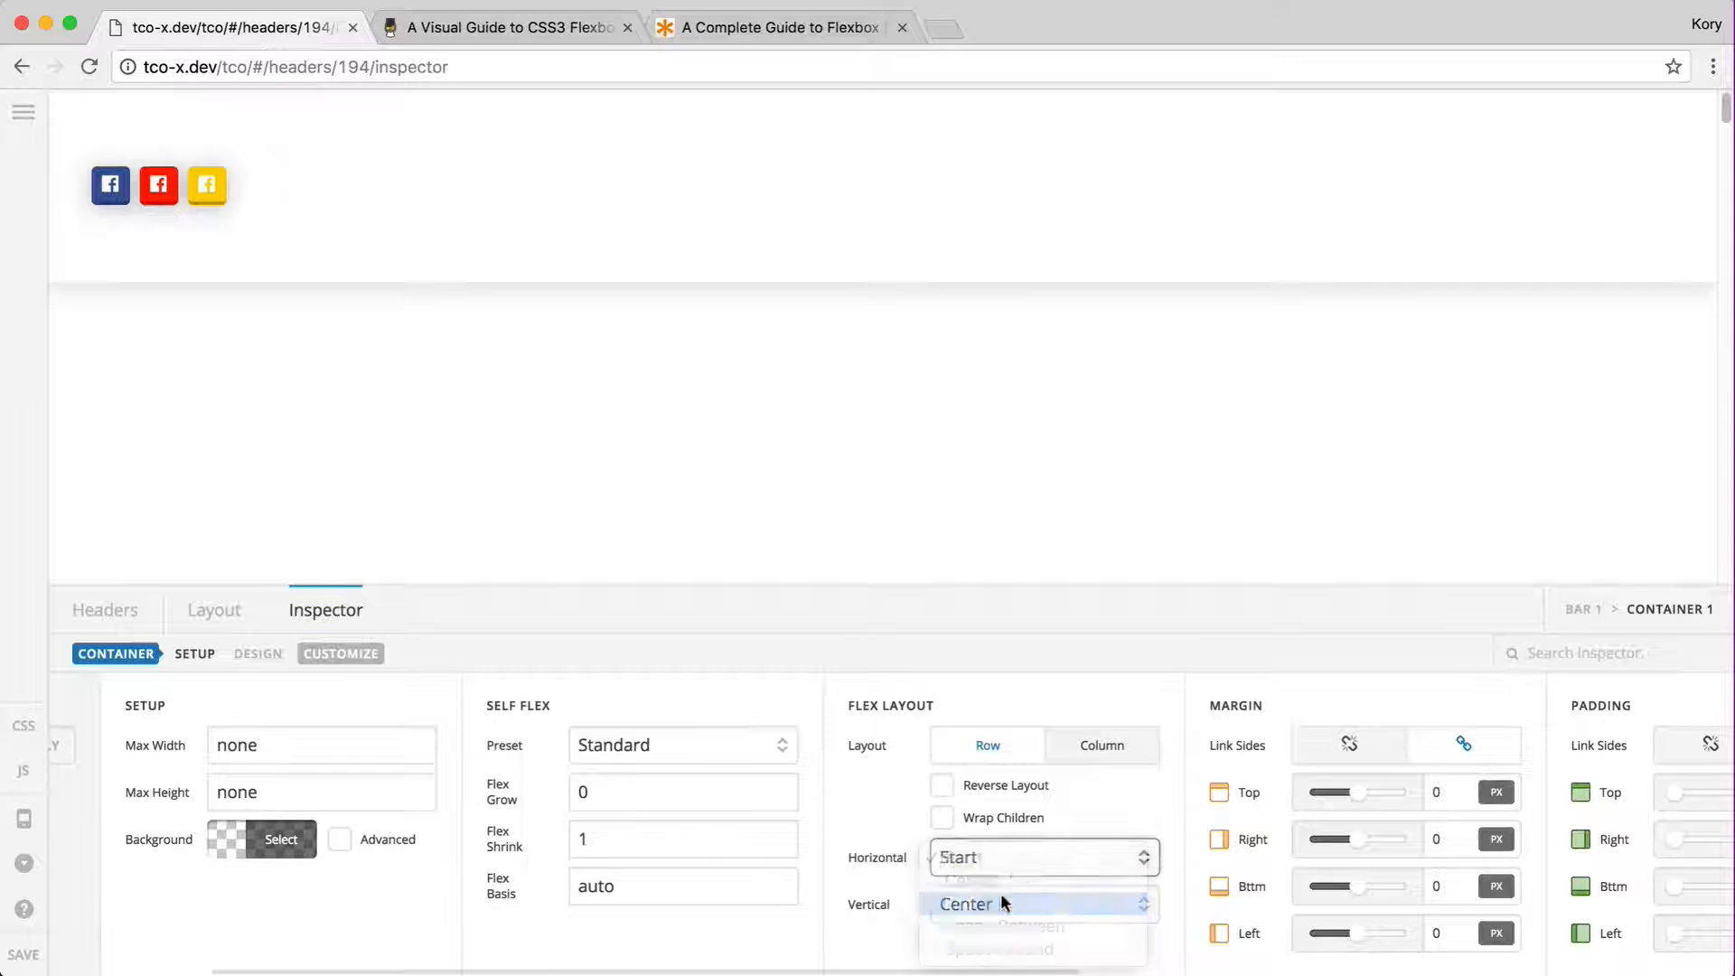
{"action": "left_click", "coordinate": [1023, 865]}
{"action": "left_click", "coordinate": [1028, 834]}
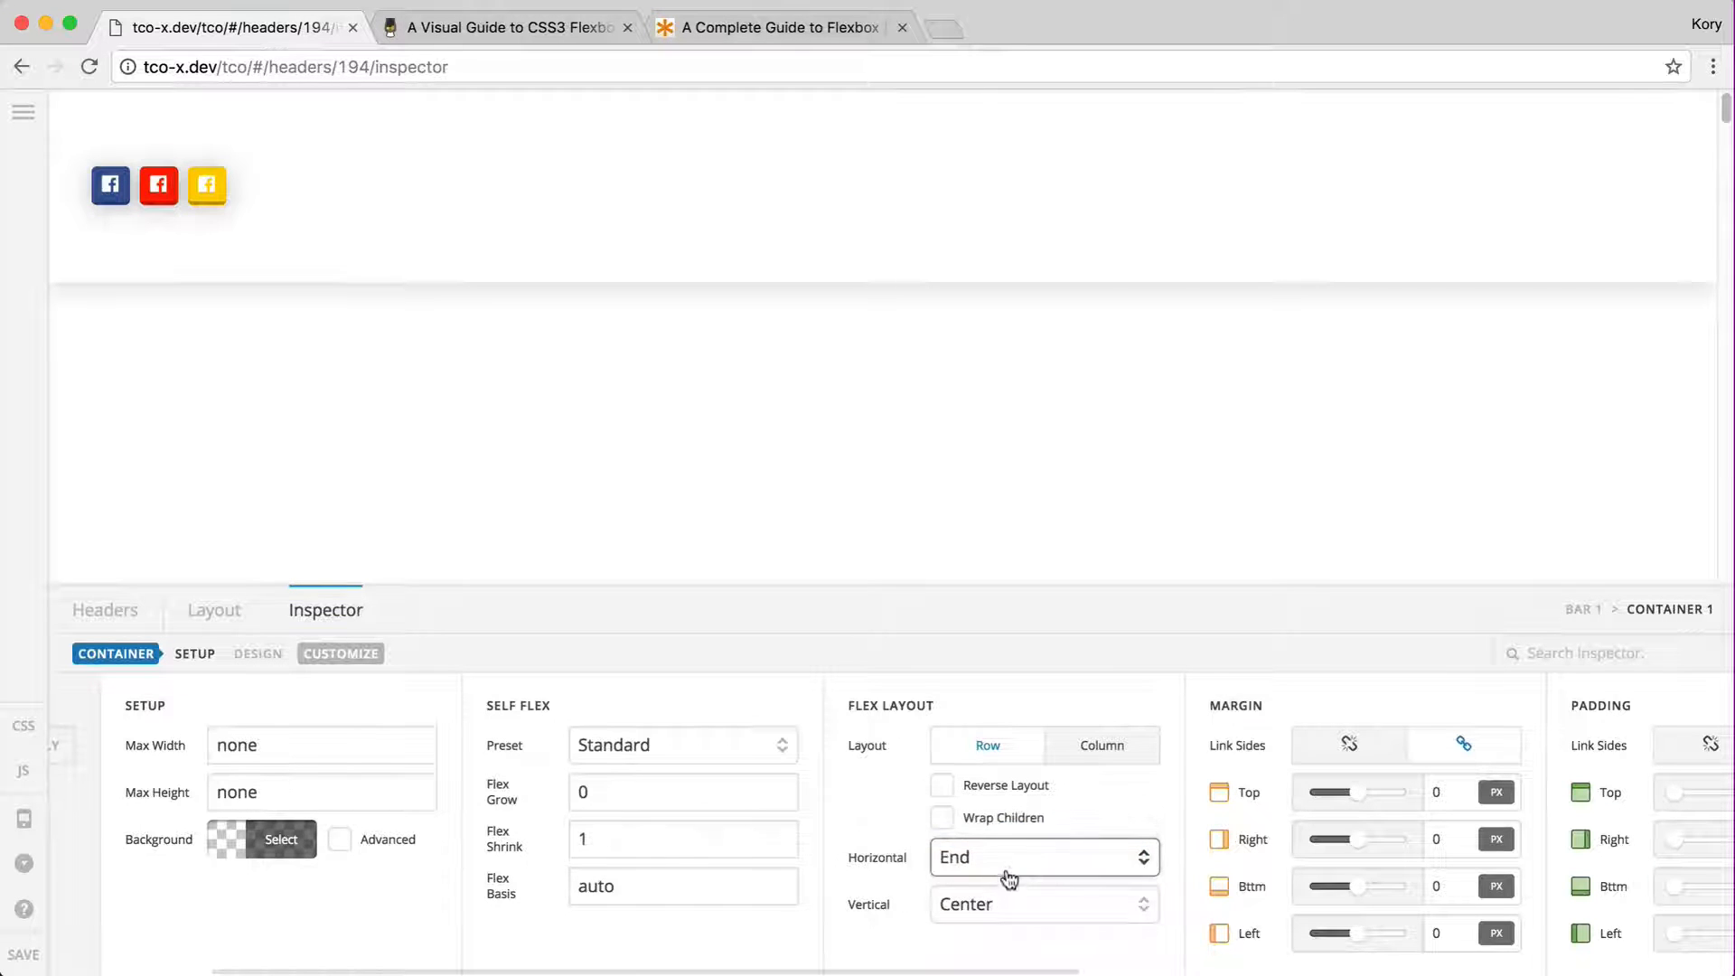
{"action": "left_click", "coordinate": [1007, 863]}
{"action": "left_click", "coordinate": [895, 875]}
{"action": "left_click", "coordinate": [962, 855]}
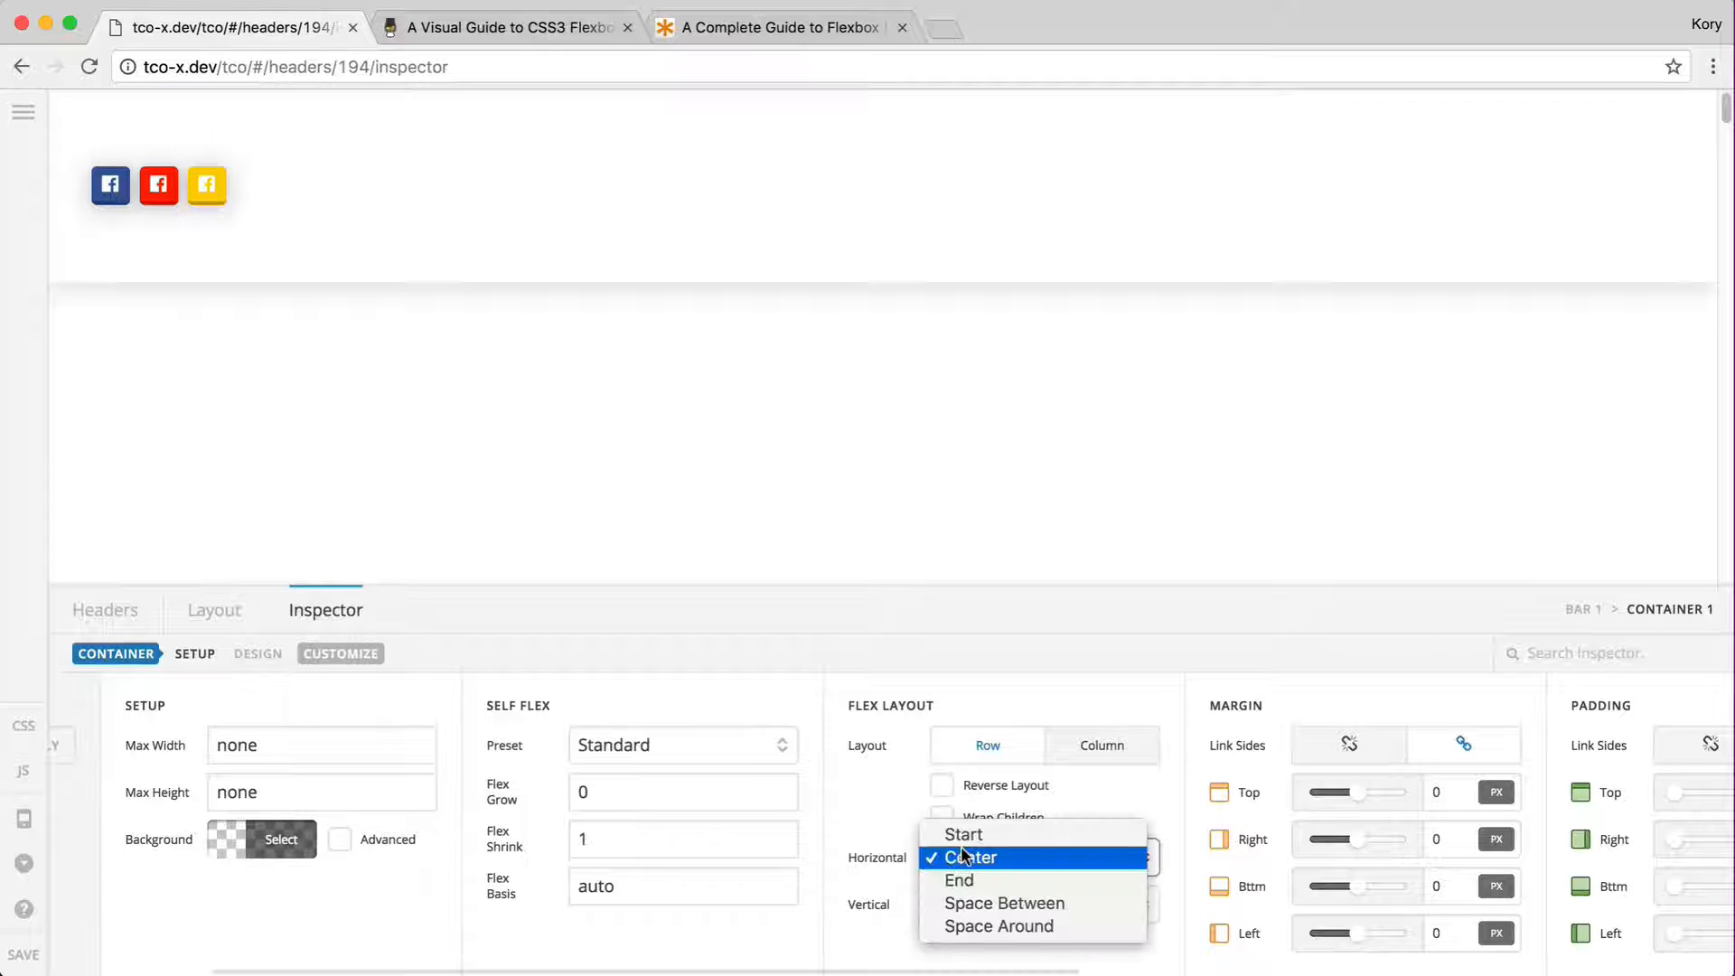
{"action": "left_click", "coordinate": [885, 857]}
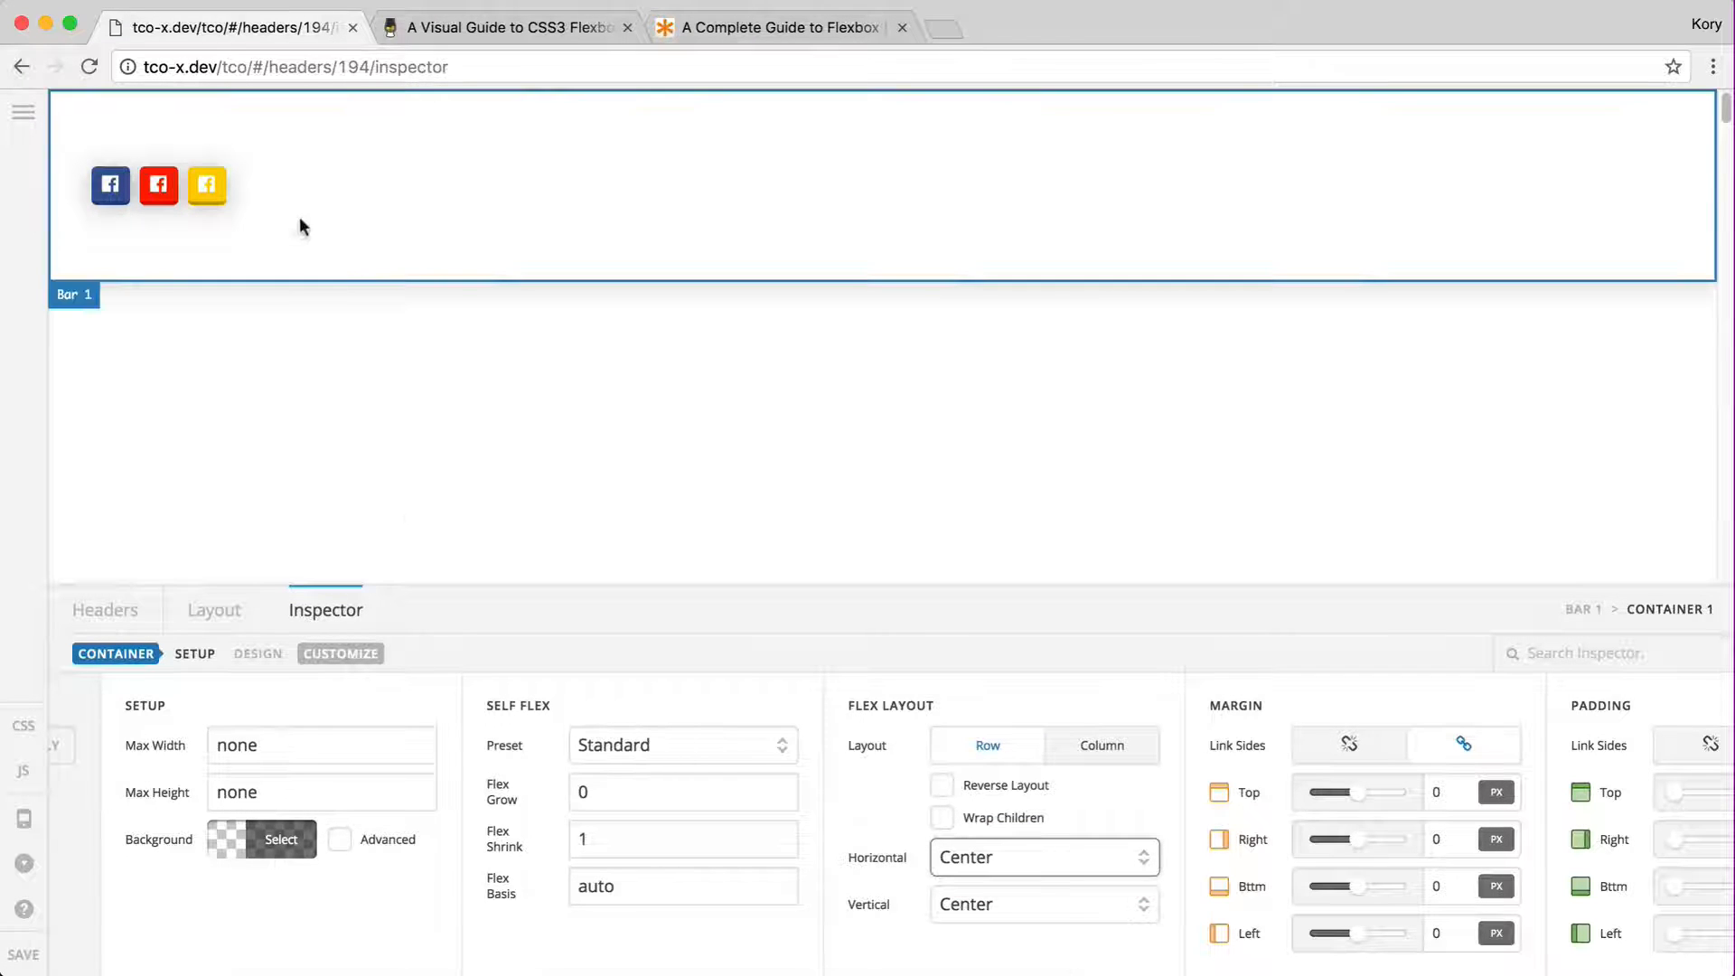
- Apply the Fill Space Equally self flex preset to Container 1 and save the header
{"action": "left_click", "coordinate": [643, 732]}
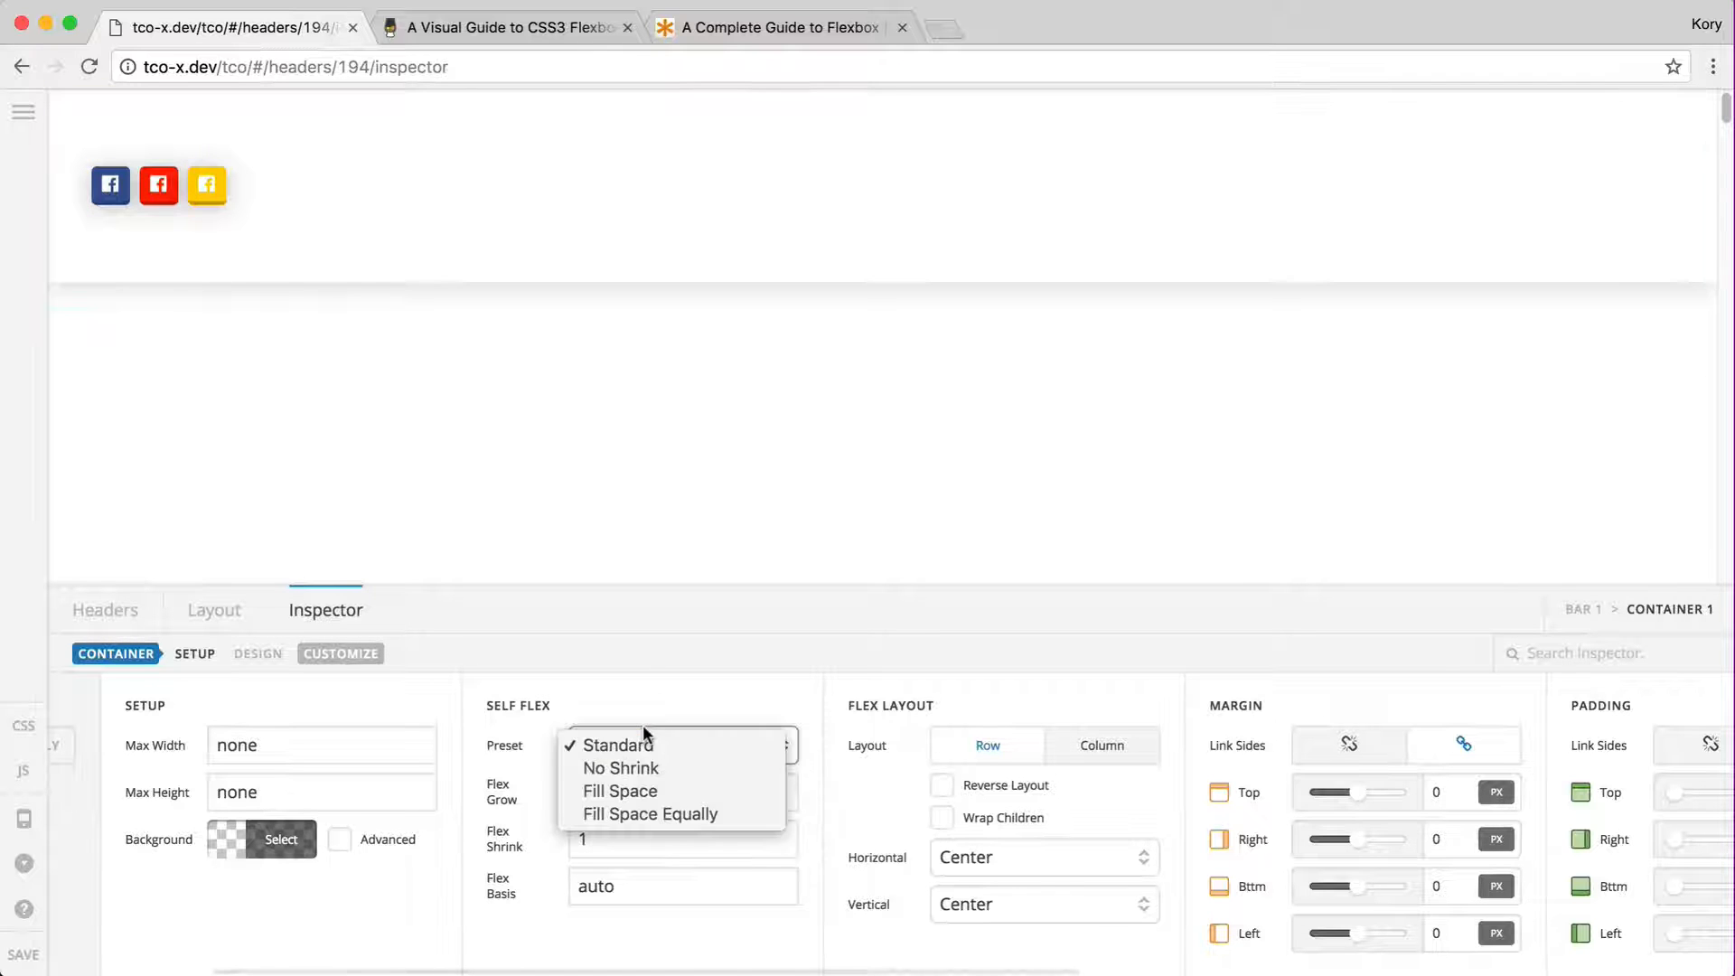
{"action": "left_click", "coordinate": [608, 813]}
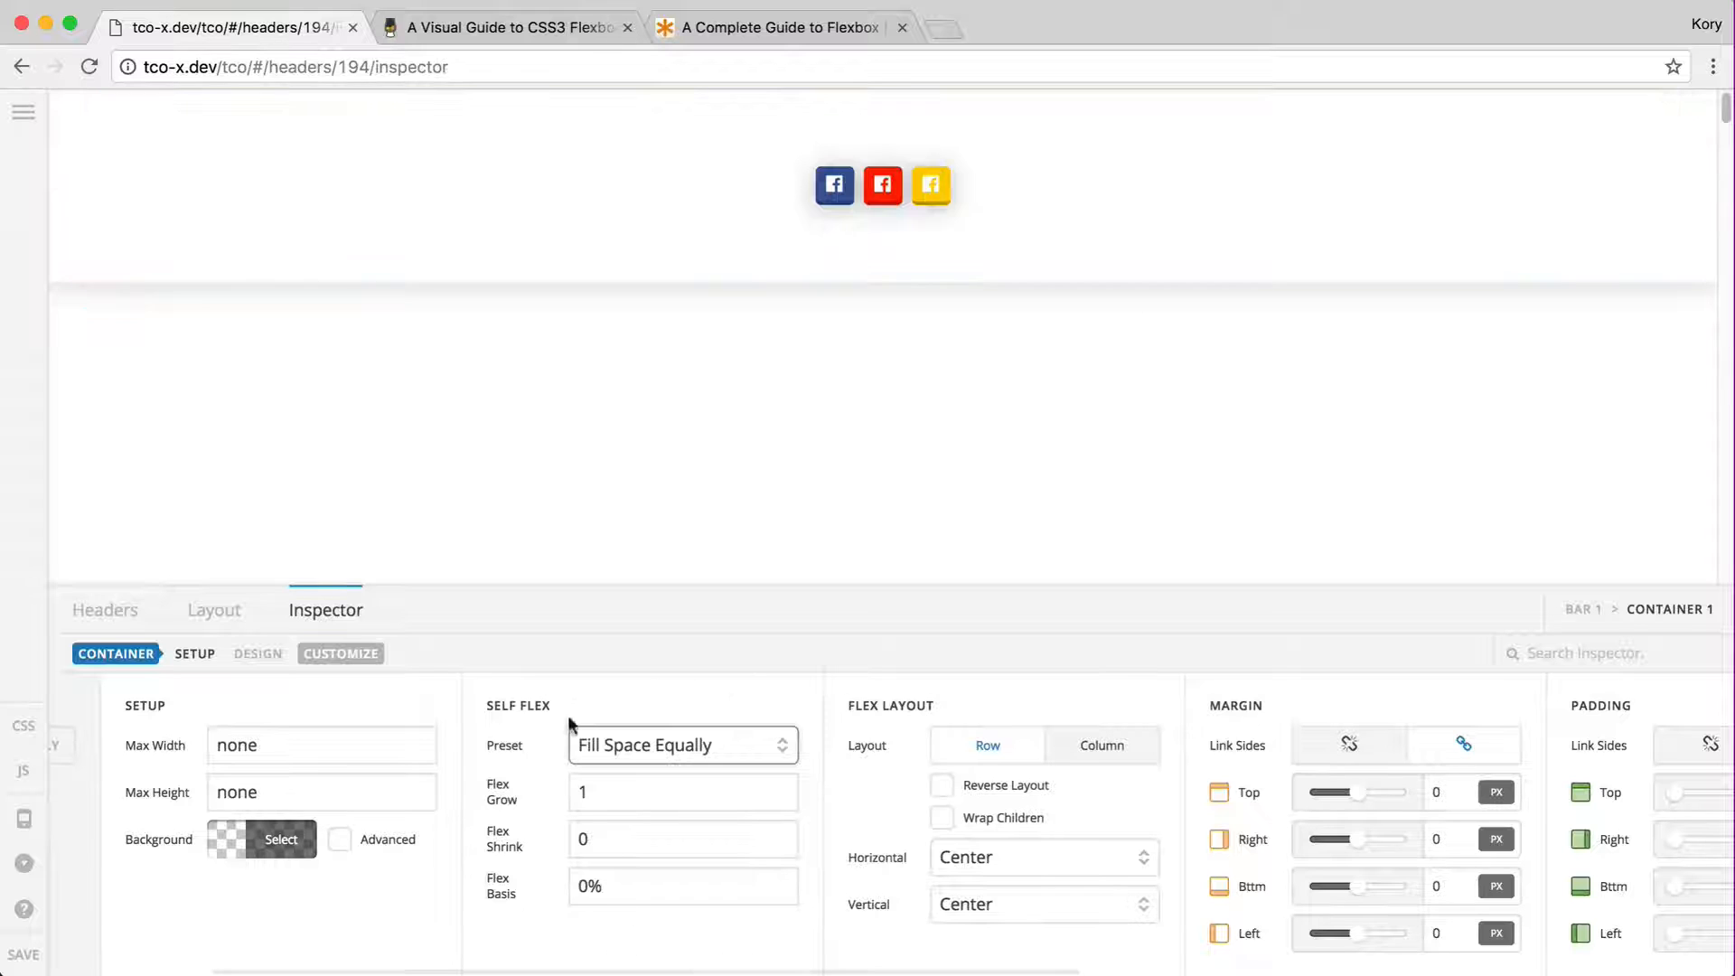
{"action": "left_click", "coordinate": [25, 955]}
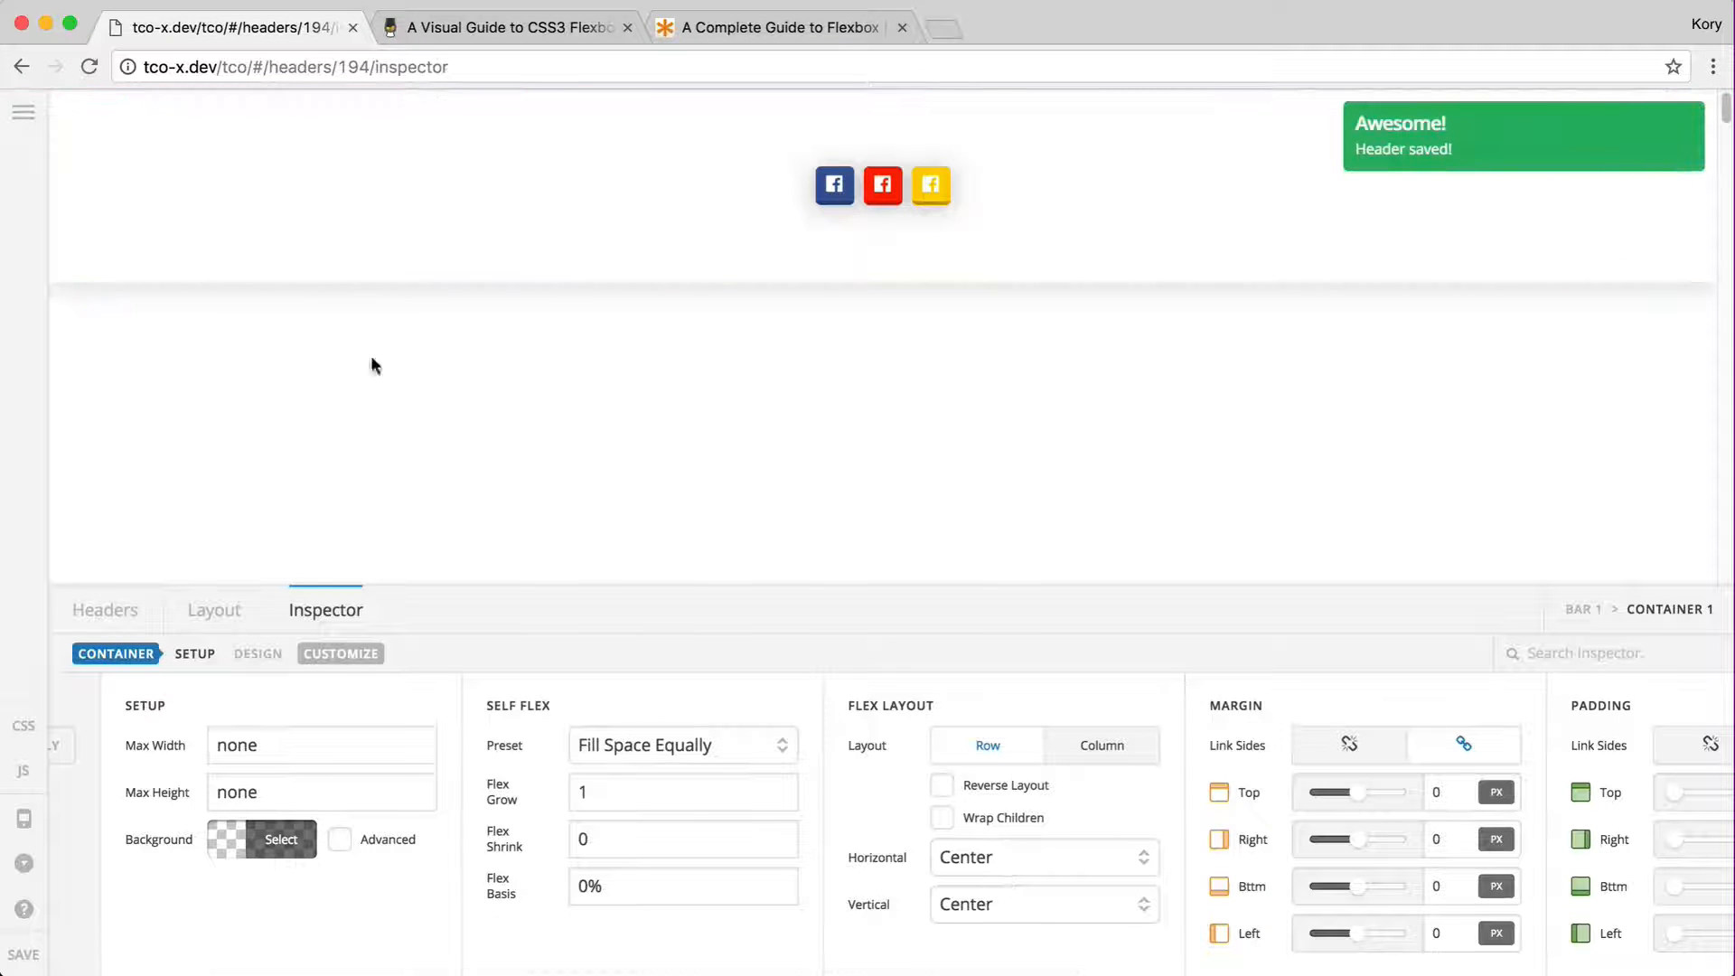
- Go to the Footers section, open the global Flexbox footer for editing, and bring its columns into view
{"action": "left_click", "coordinate": [23, 112]}
{"action": "left_click", "coordinate": [158, 400]}
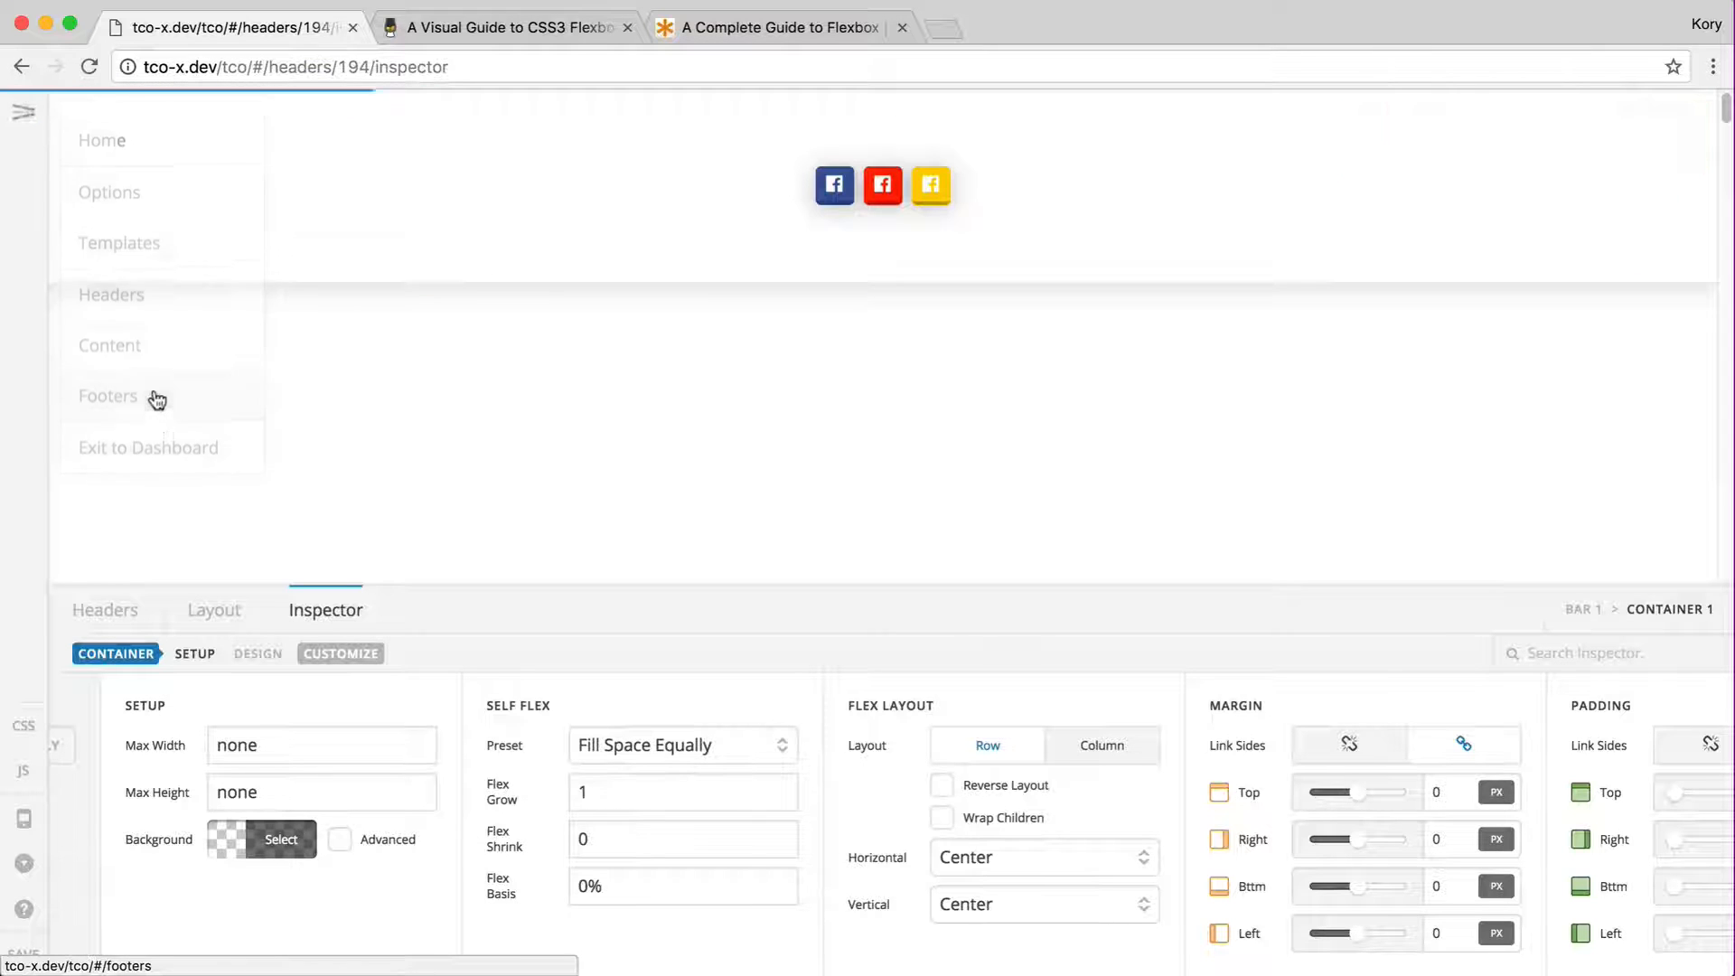
{"action": "left_click", "coordinate": [457, 827]}
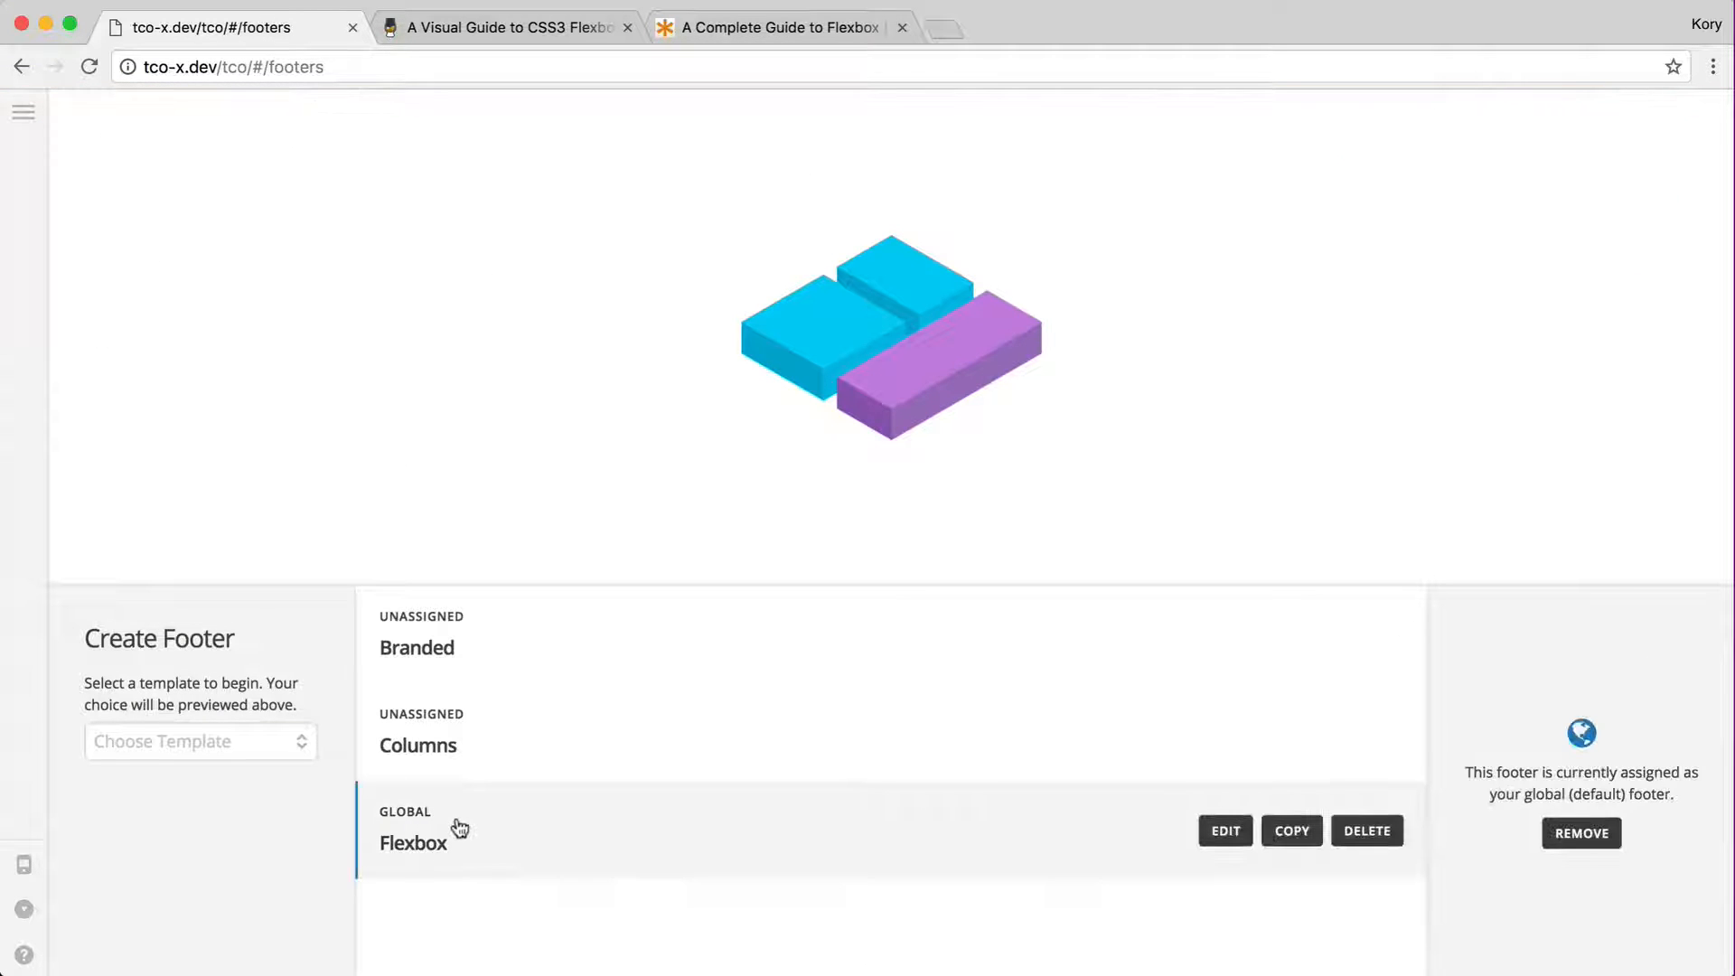
{"action": "left_click", "coordinate": [1227, 830]}
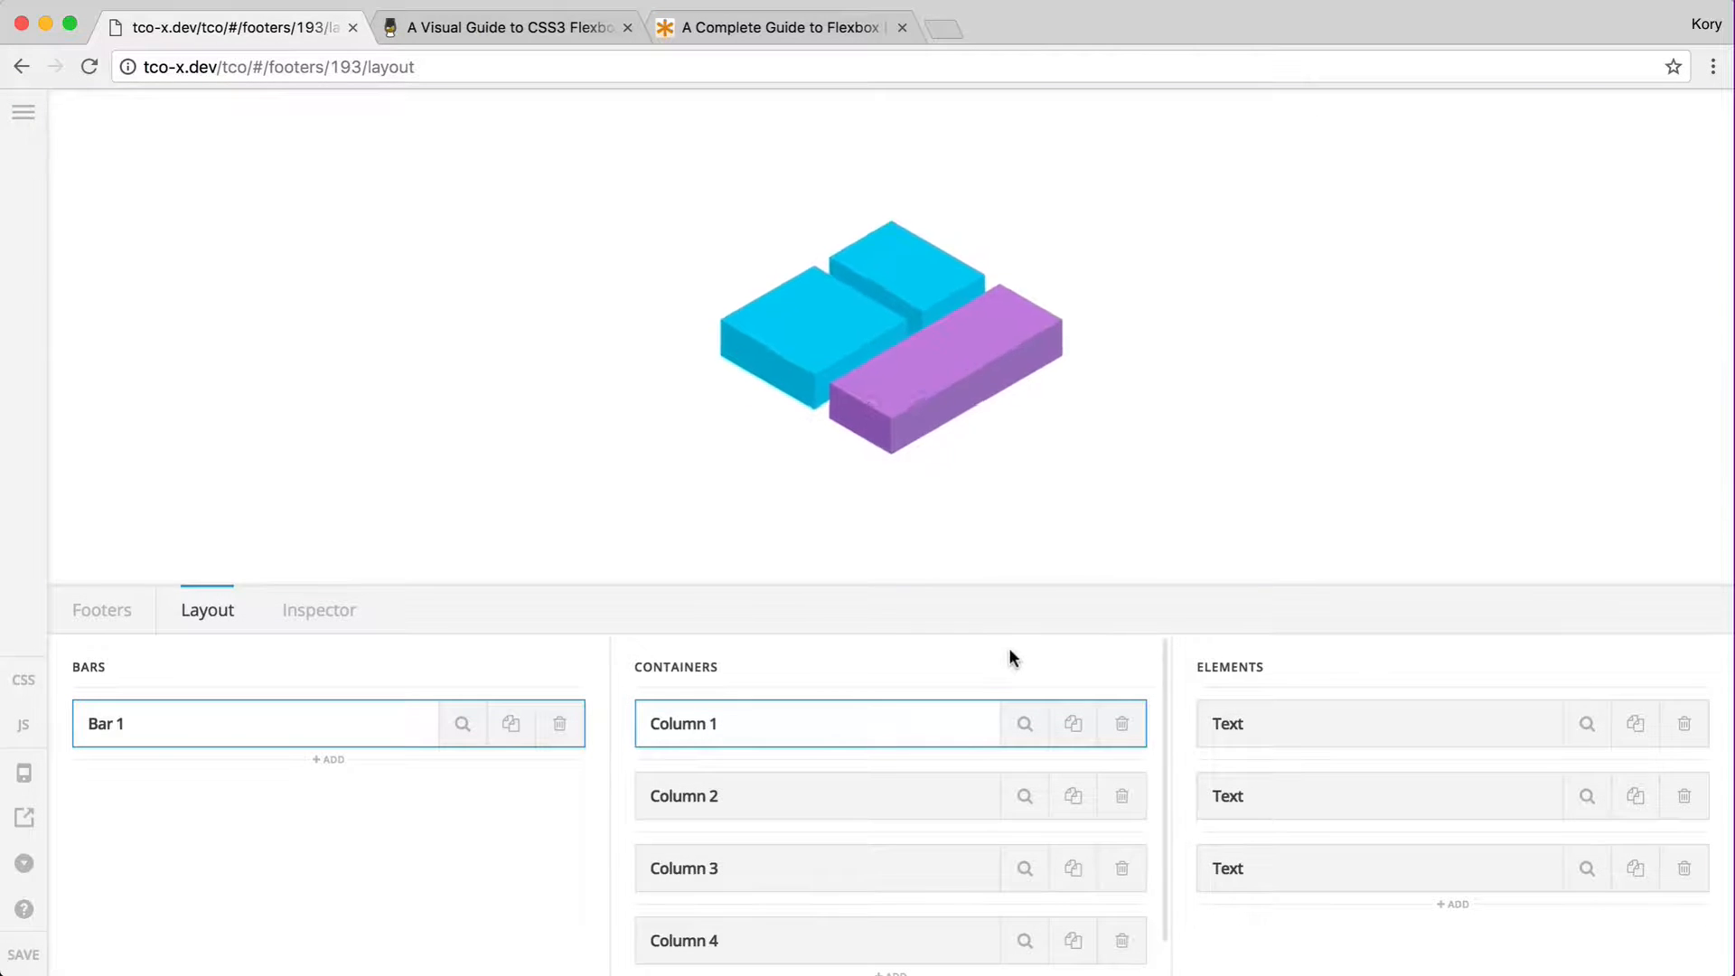
{"action": "scroll", "coordinate": [502, 373], "scroll_direction": "down", "scroll_amount": 3}
{"action": "scroll", "coordinate": [502, 373], "scroll_direction": "up", "scroll_amount": 3}
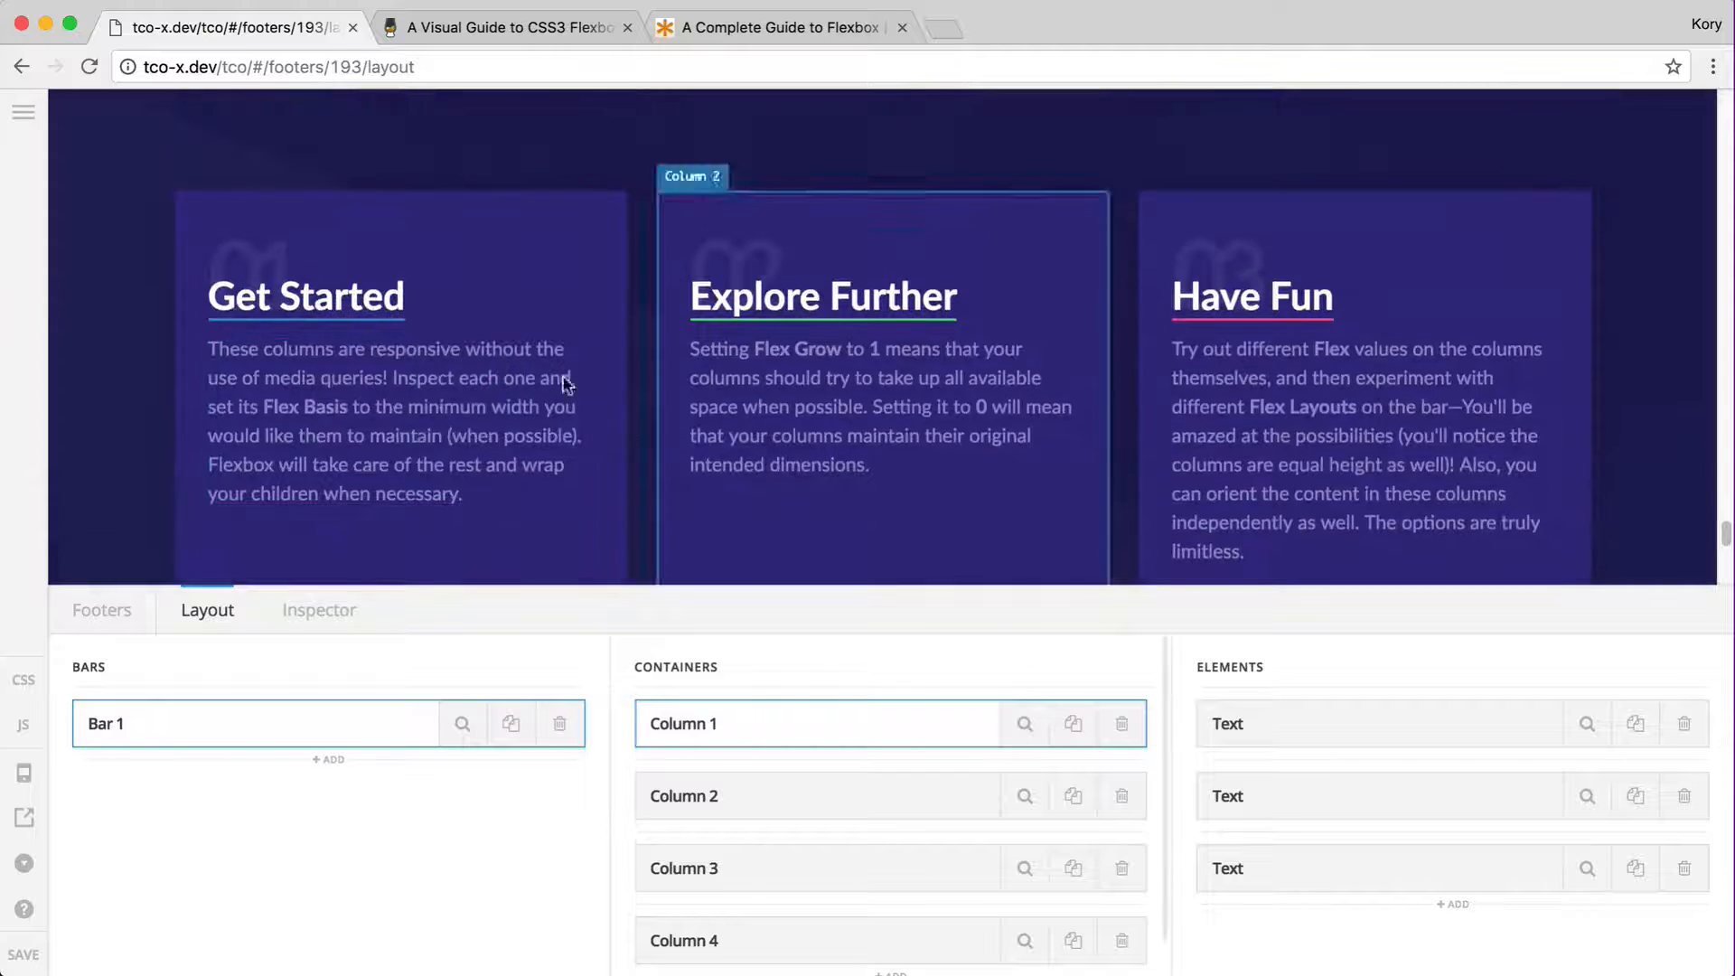
- Inspect Column 1 of the footer and examine its Flex Grow, Flex Shrink and Flex Basis values
{"action": "left_click", "coordinate": [441, 221]}
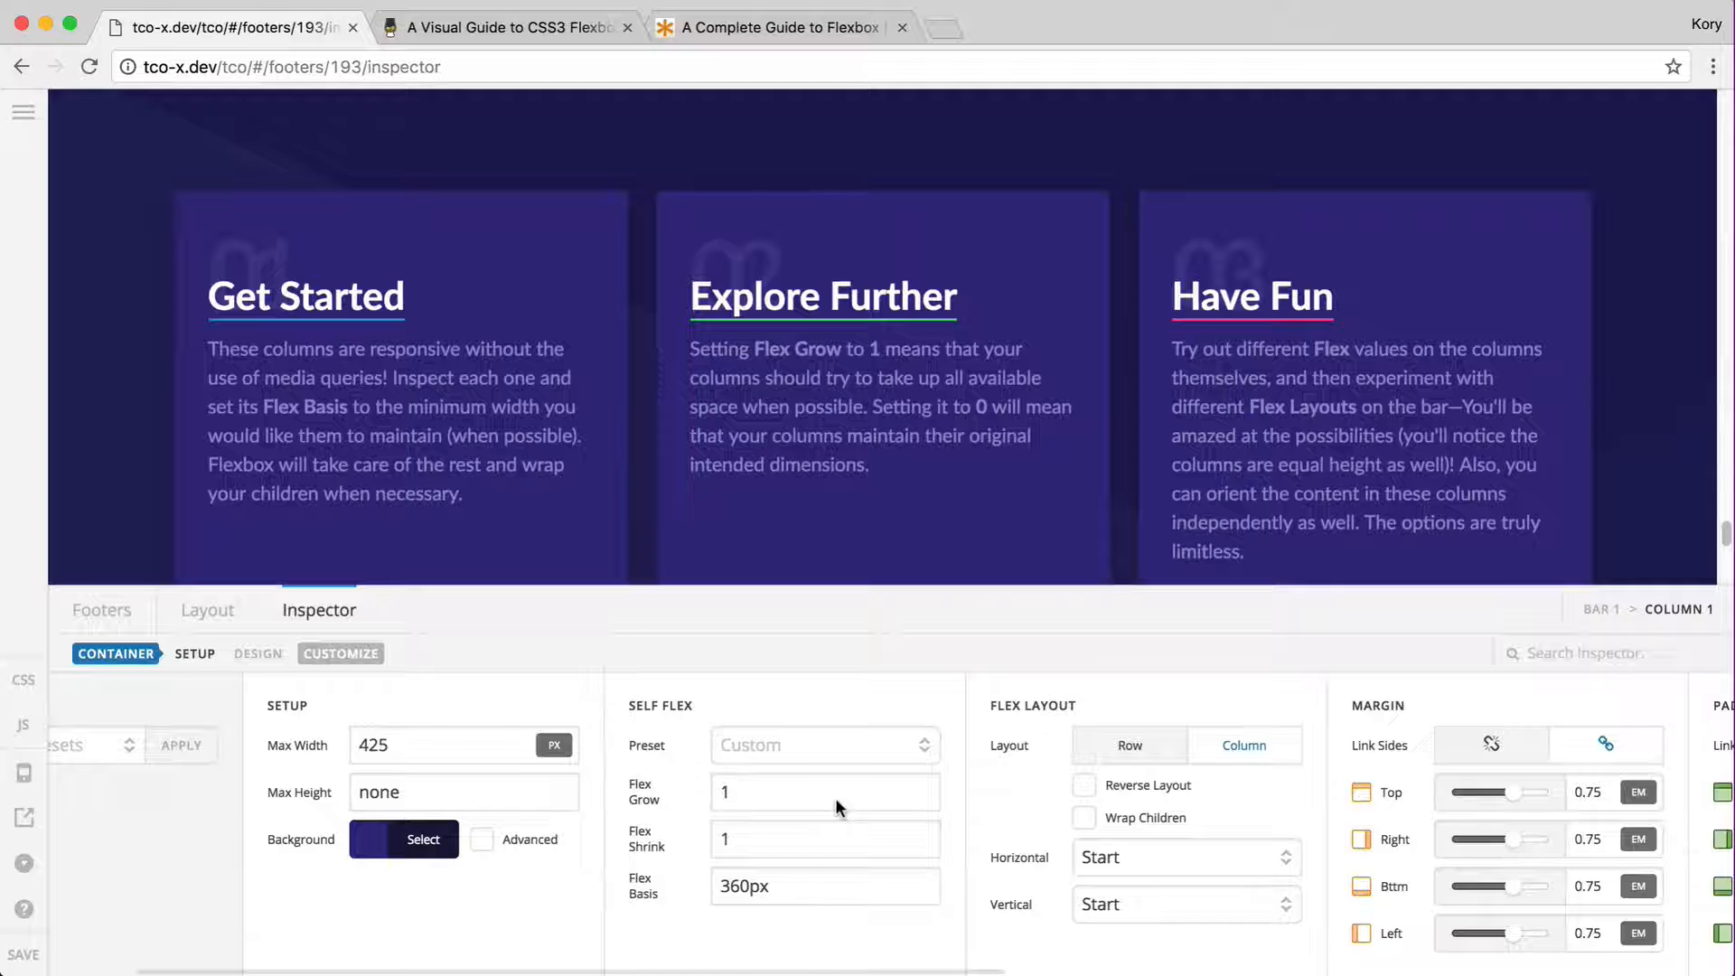
{"action": "left_click", "coordinate": [770, 787]}
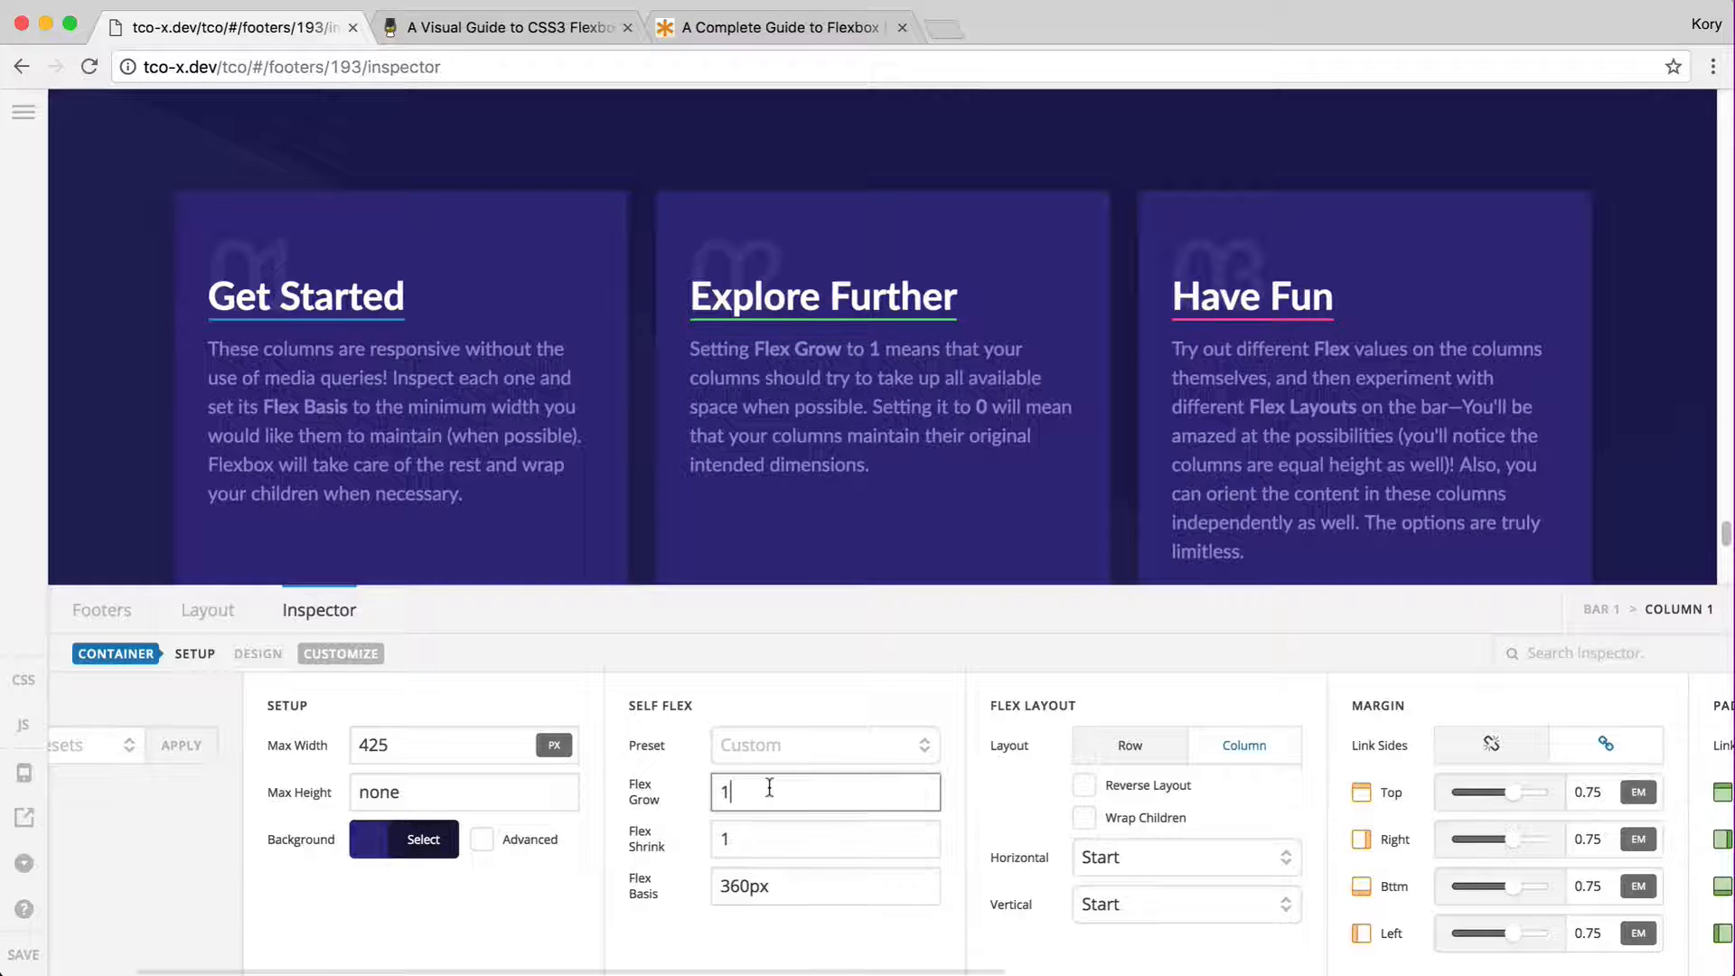
{"action": "left_click", "coordinate": [747, 828]}
{"action": "left_click", "coordinate": [753, 787]}
{"action": "left_click", "coordinate": [754, 841]}
{"action": "left_click", "coordinate": [764, 890]}
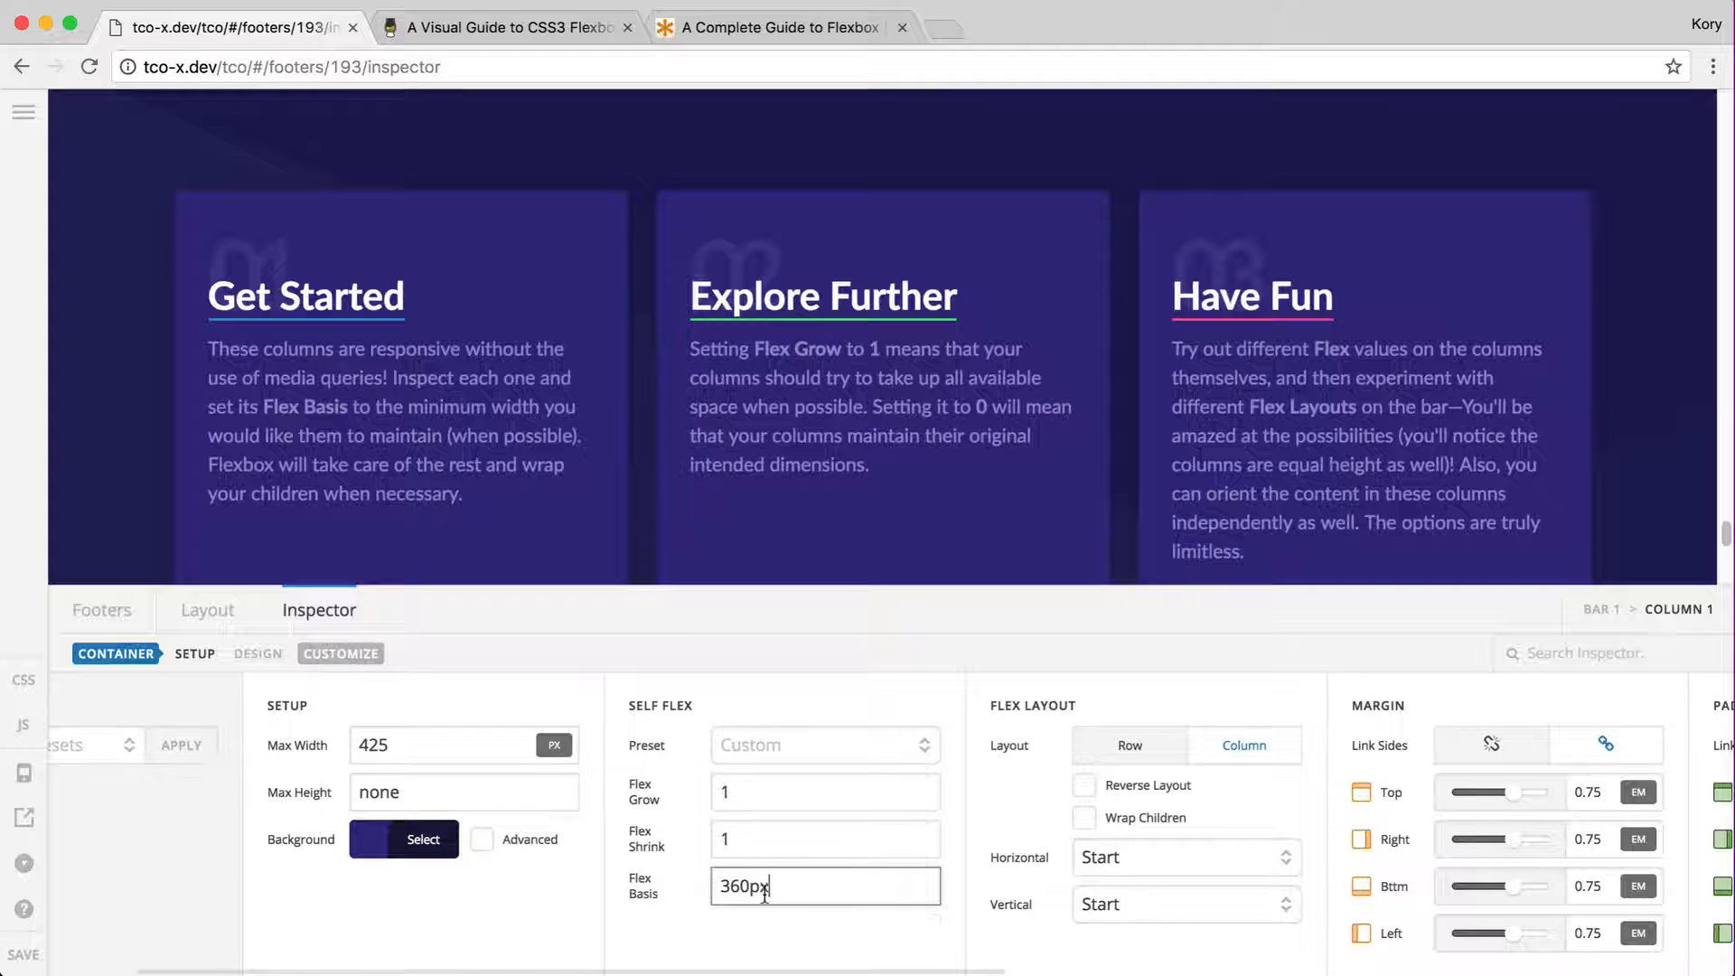
{"action": "left_click", "coordinate": [769, 796]}
{"action": "left_click", "coordinate": [770, 832]}
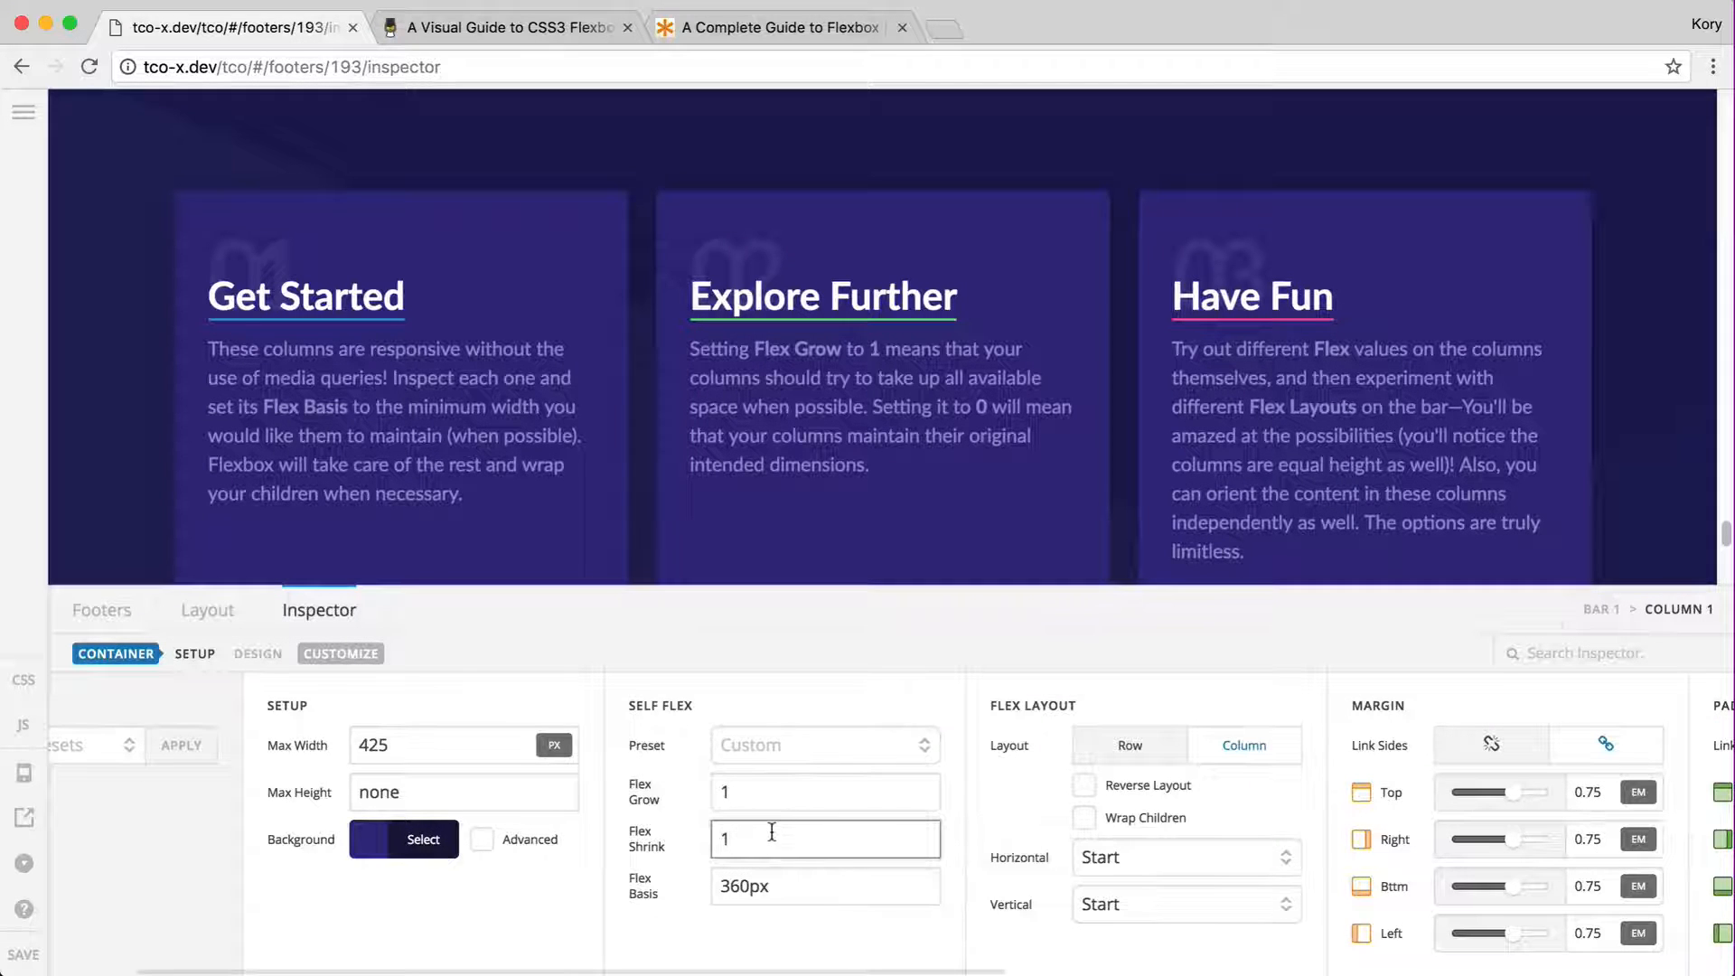
{"action": "left_click", "coordinate": [799, 873]}
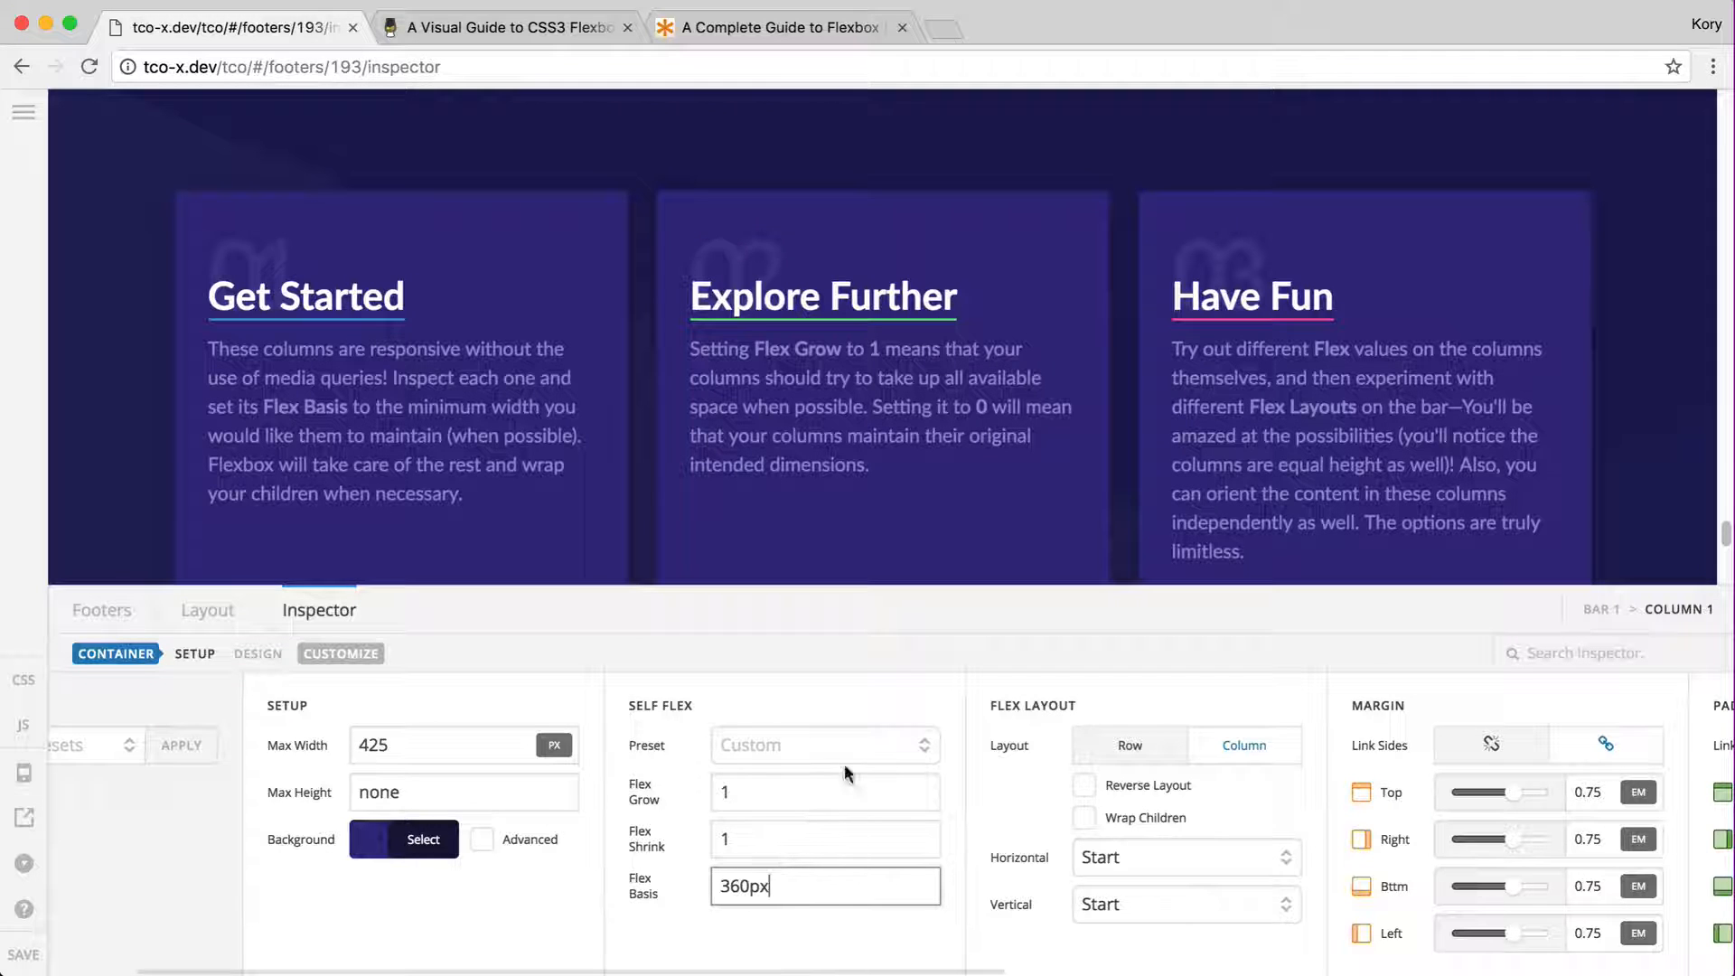
{"action": "left_click", "coordinate": [818, 792]}
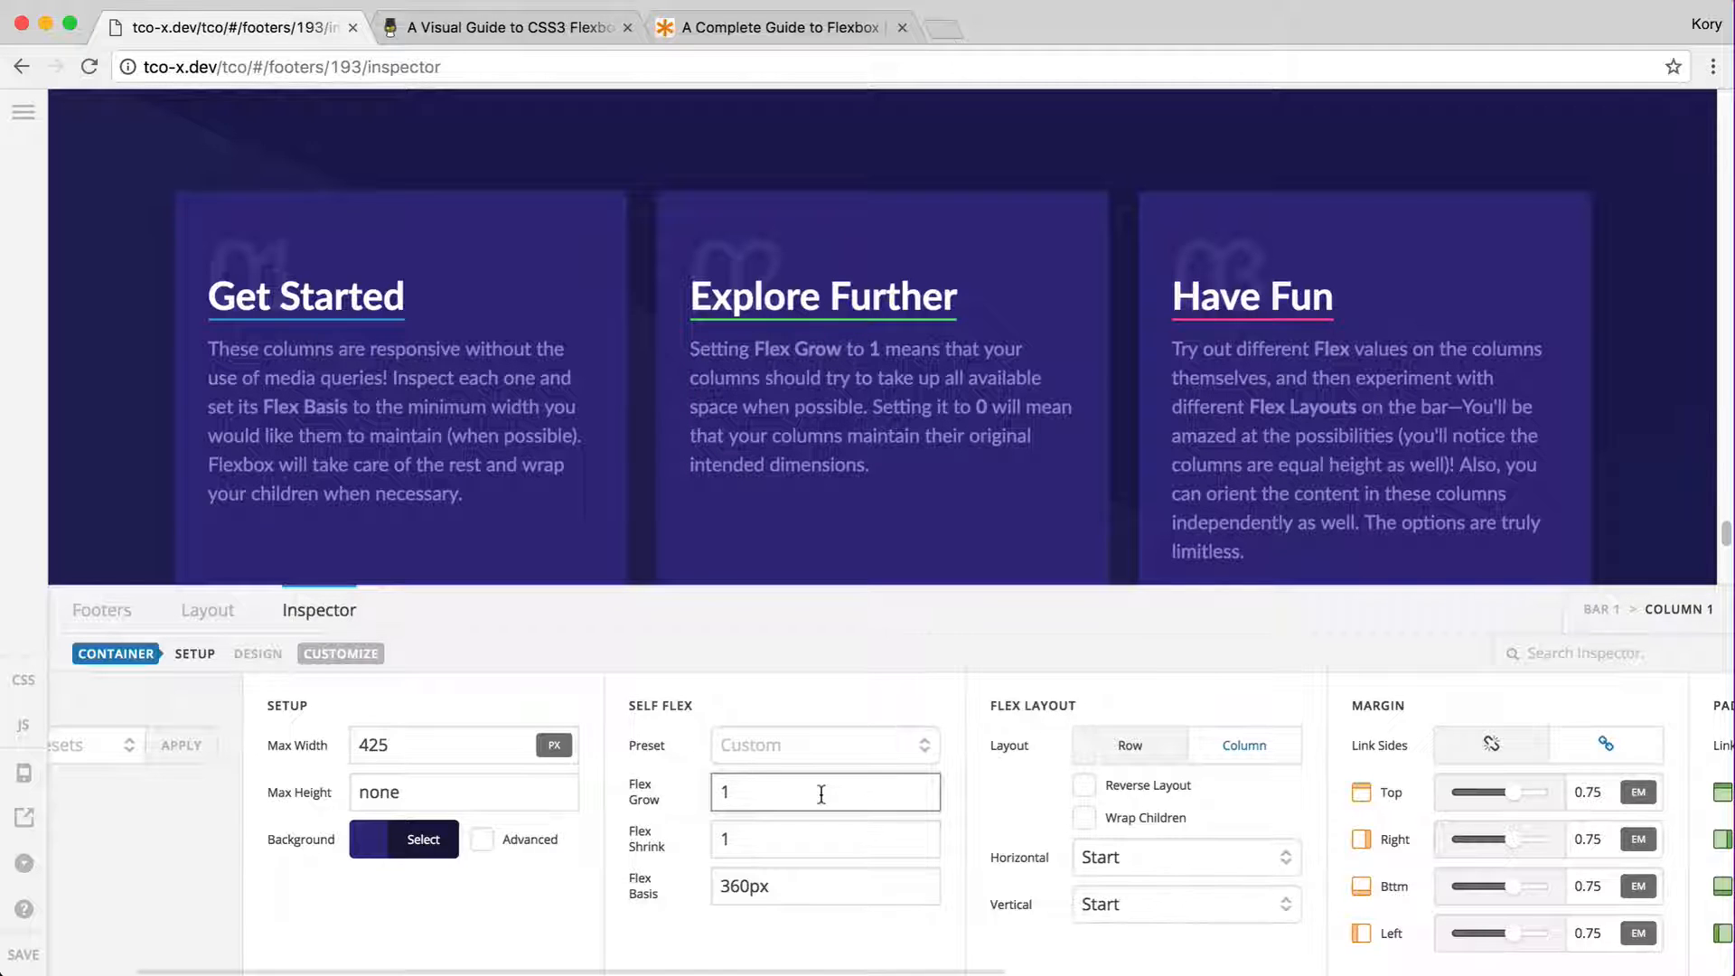
{"action": "left_click", "coordinate": [757, 877]}
{"action": "left_click_drag", "start_coordinate": [732, 885], "coordinate": [786, 886]}
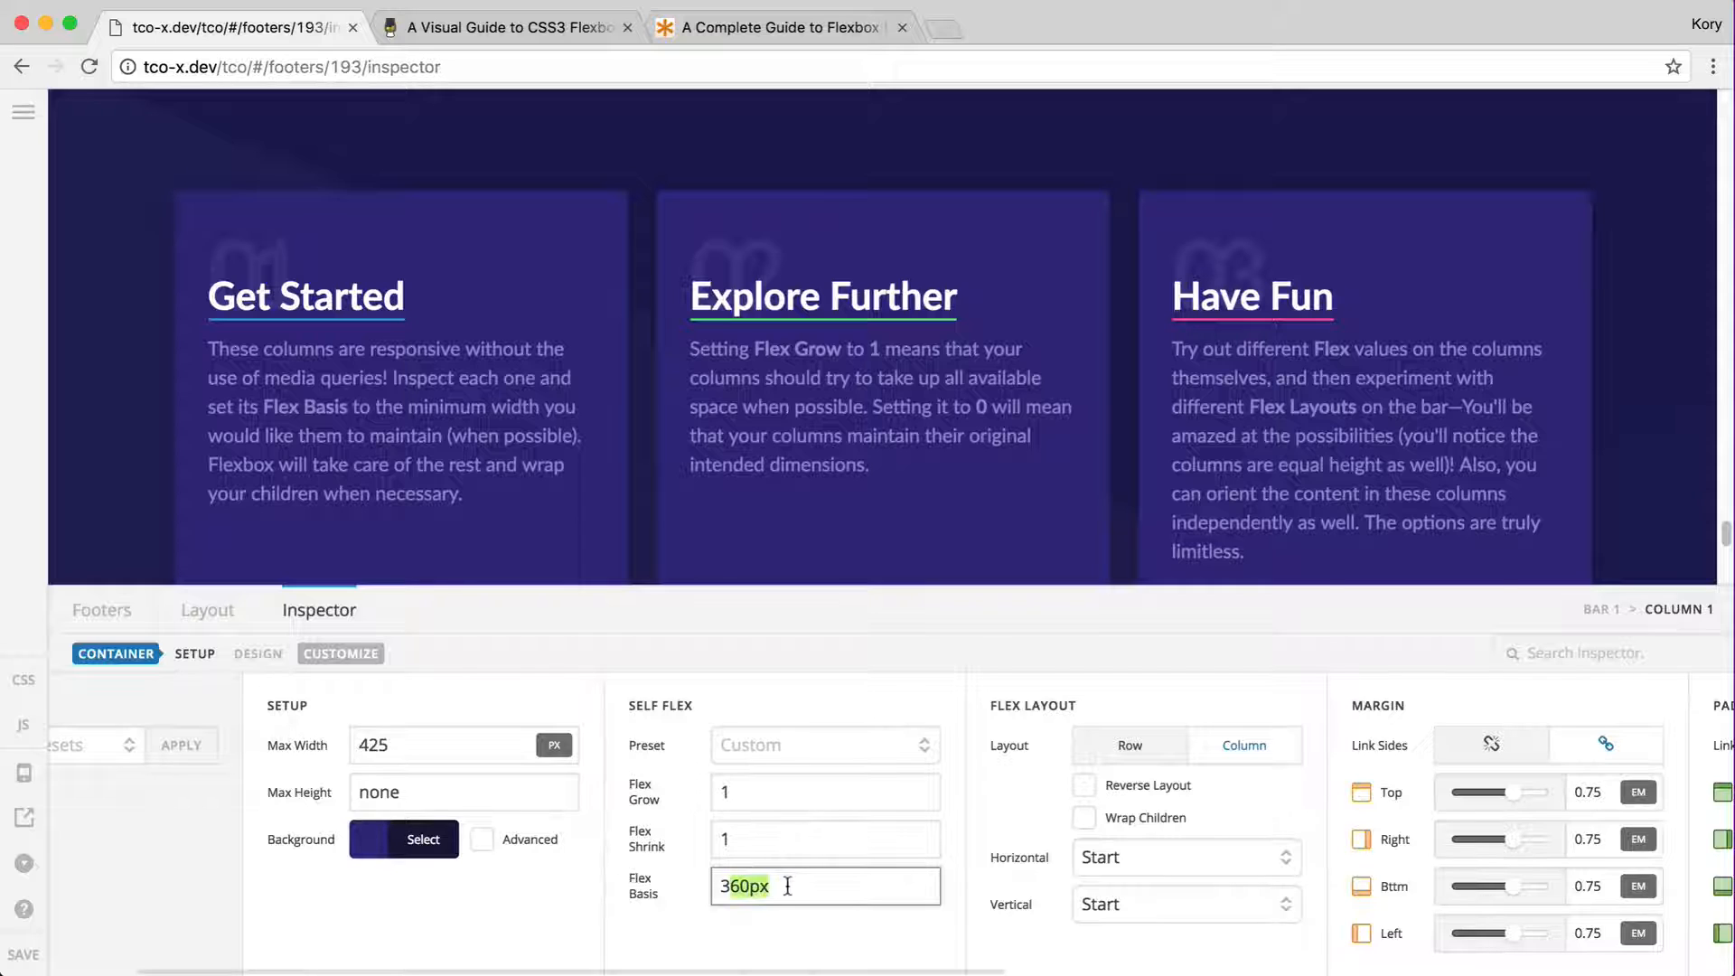
{"action": "left_click", "coordinate": [786, 886]}
{"action": "left_click", "coordinate": [818, 784]}
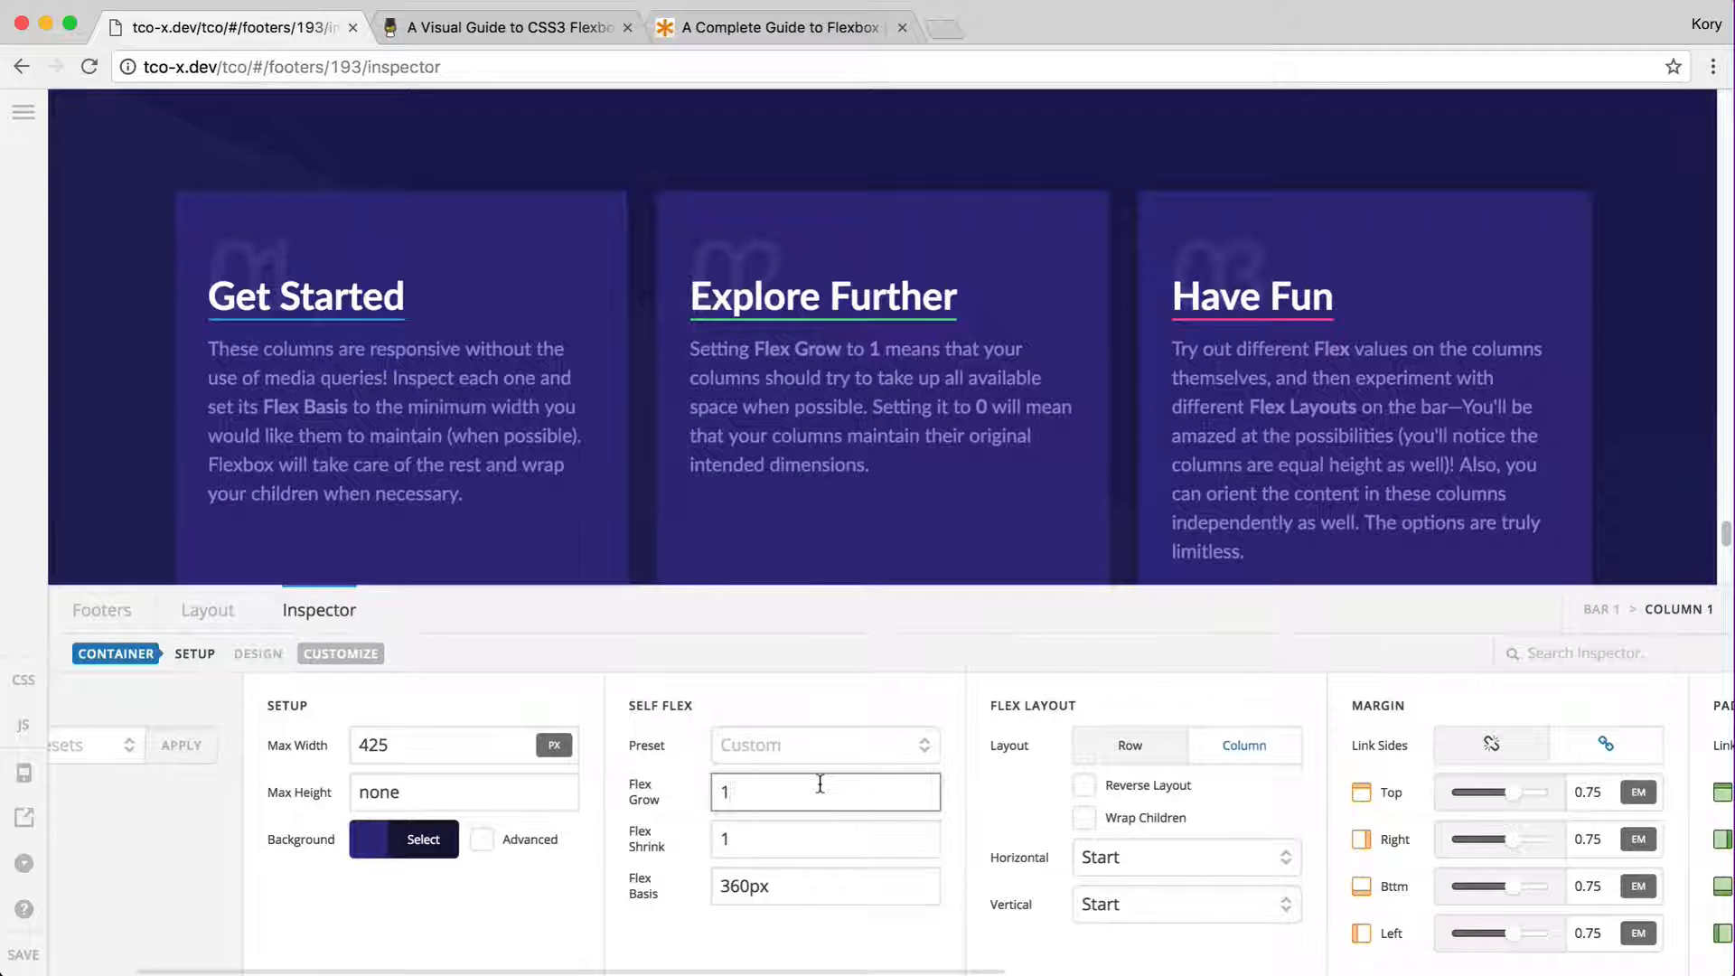
{"action": "left_click", "coordinate": [557, 567]}
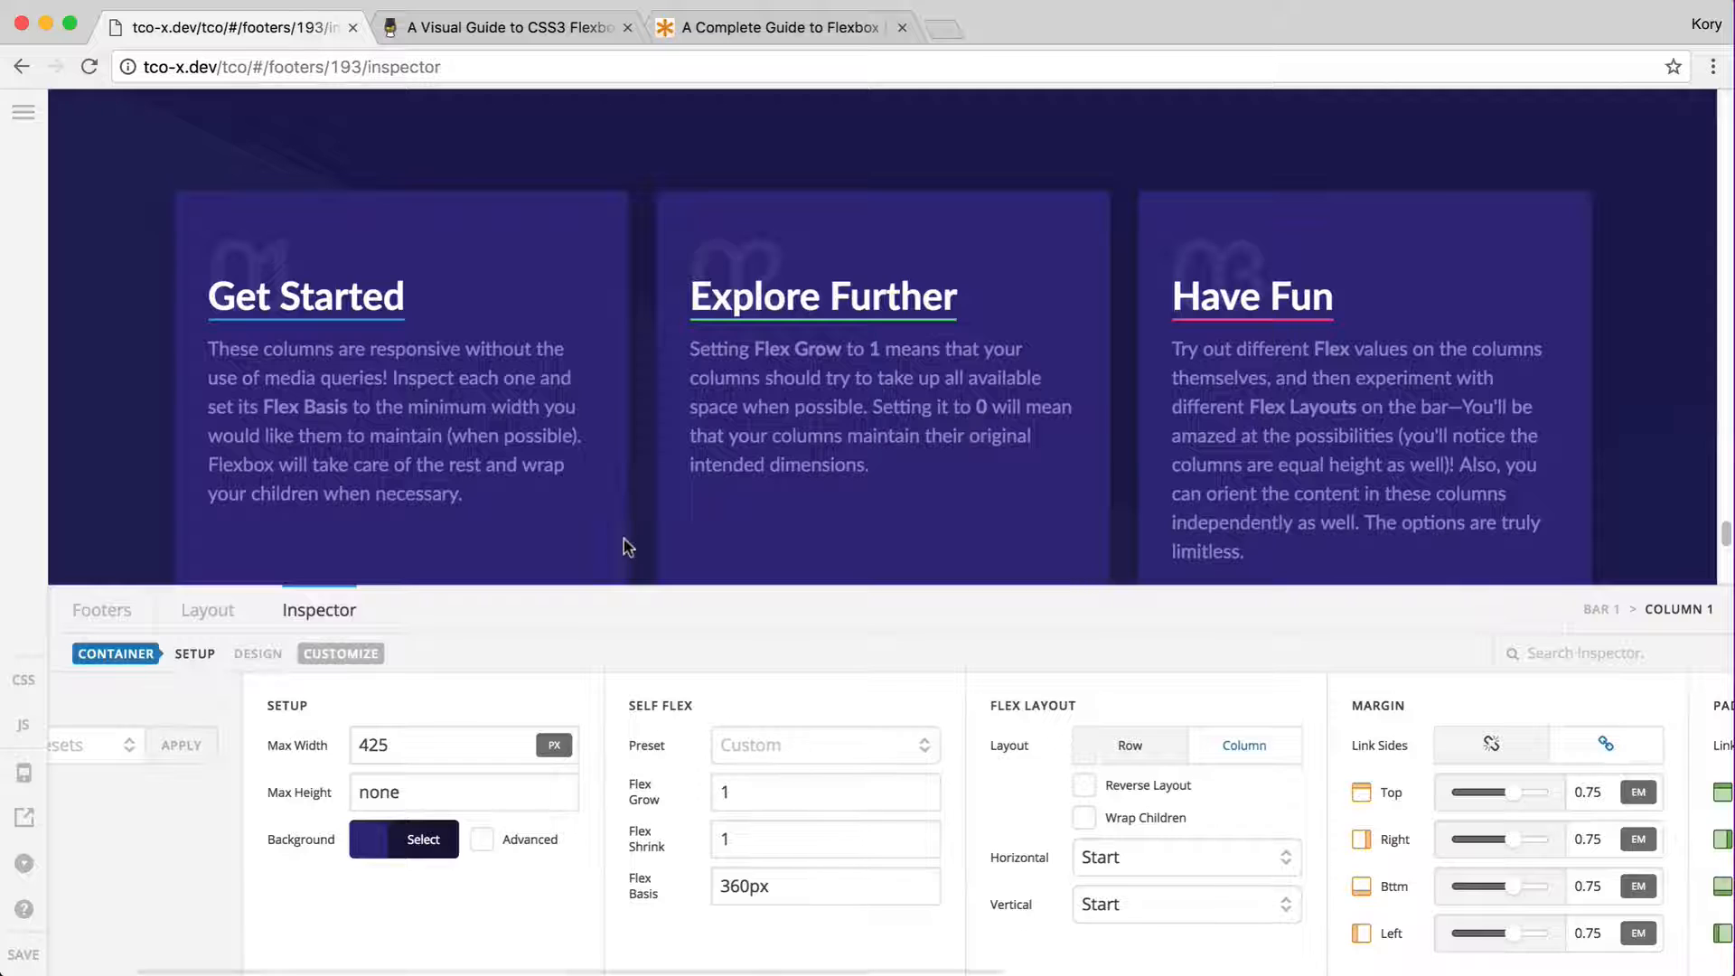
- Set Flex Grow to 0 for the Get Started column and the Explore Further column
{"action": "double_click", "coordinate": [772, 796]}
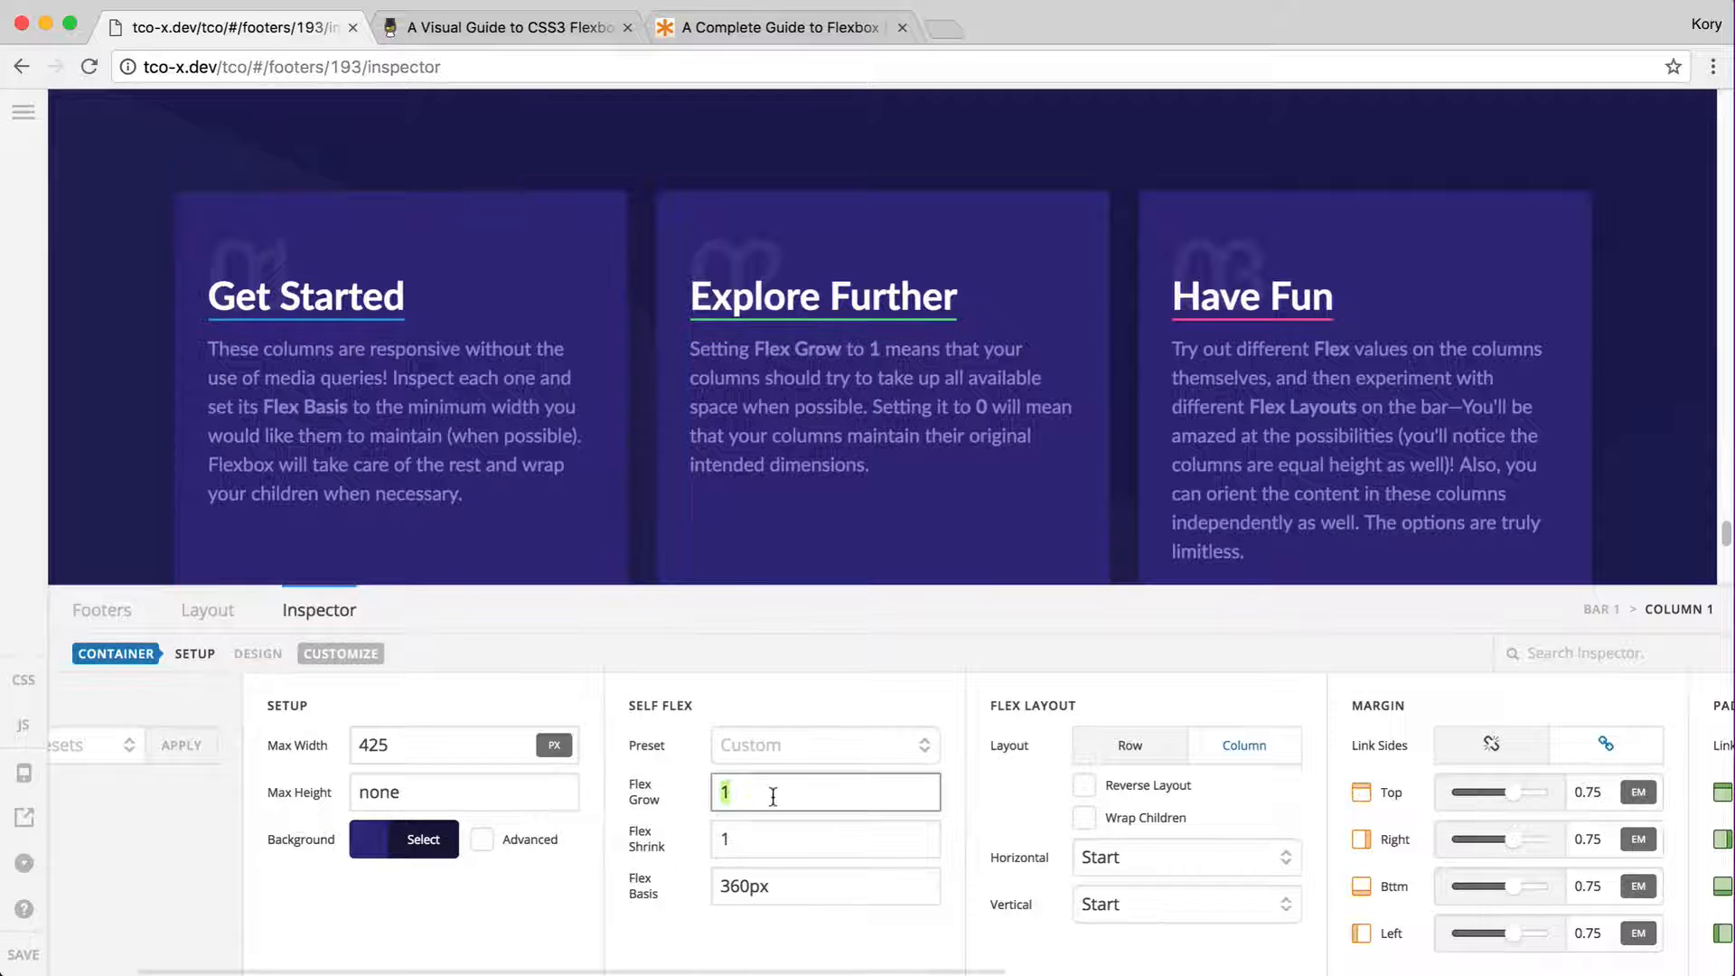
{"action": "type", "text": "0"}
{"action": "left_click", "coordinate": [741, 566]}
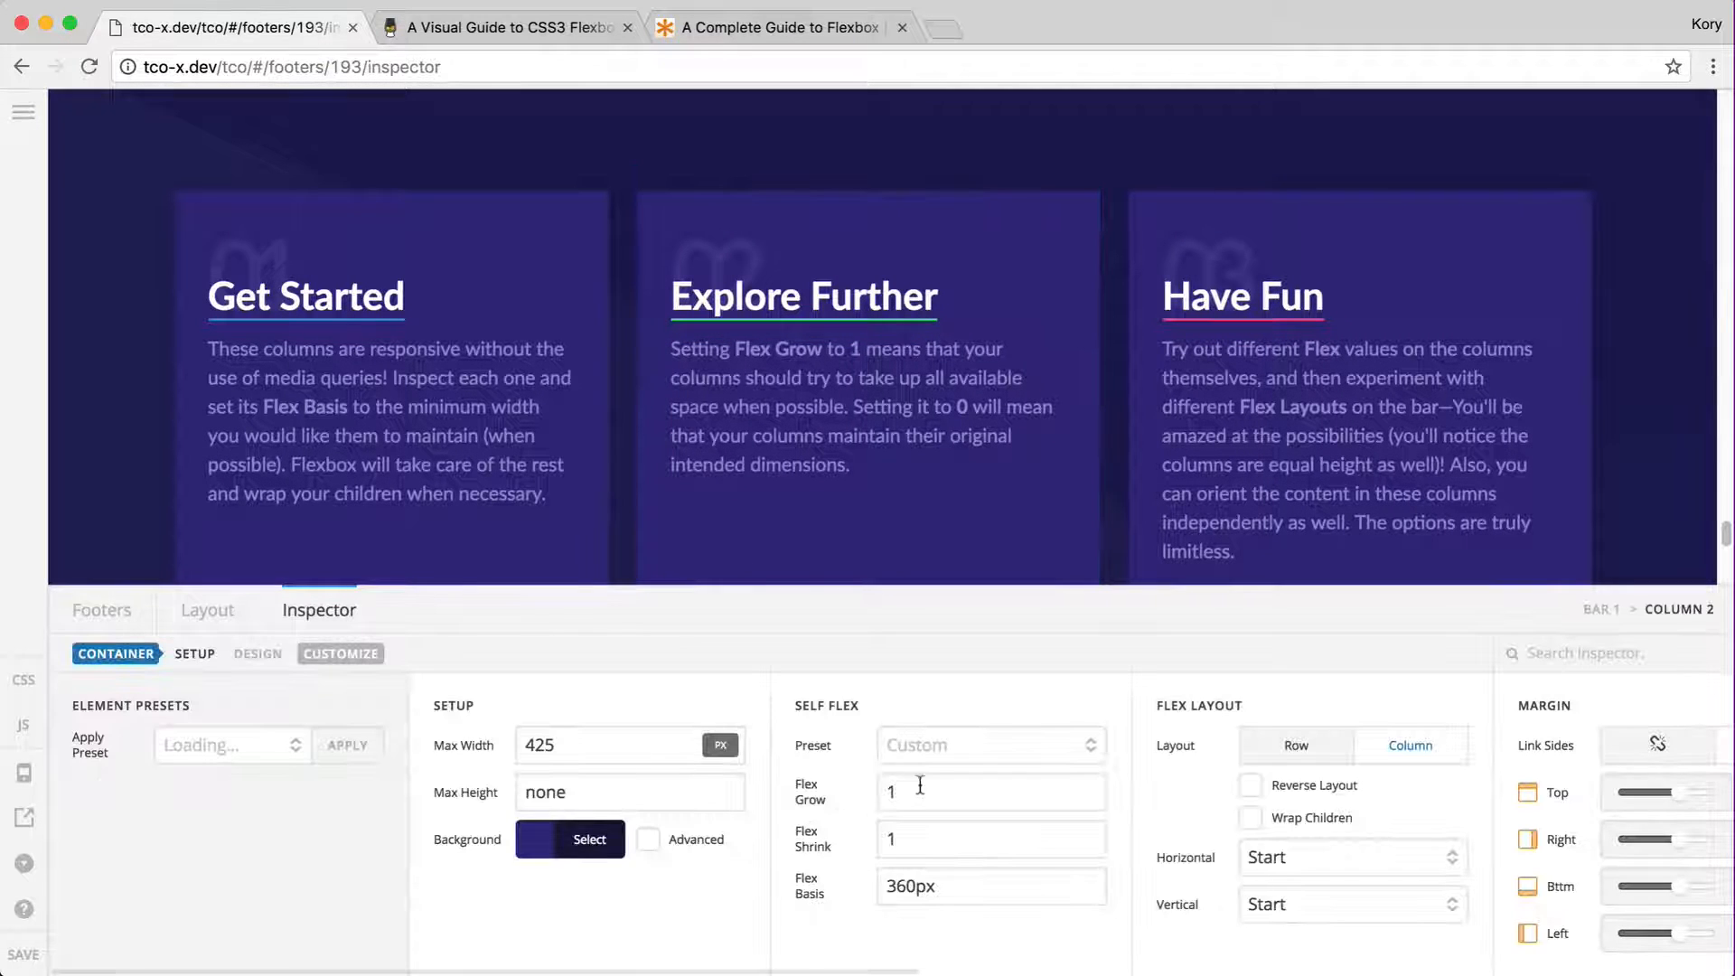
{"action": "double_click", "coordinate": [890, 793]}
{"action": "type", "text": "0"}
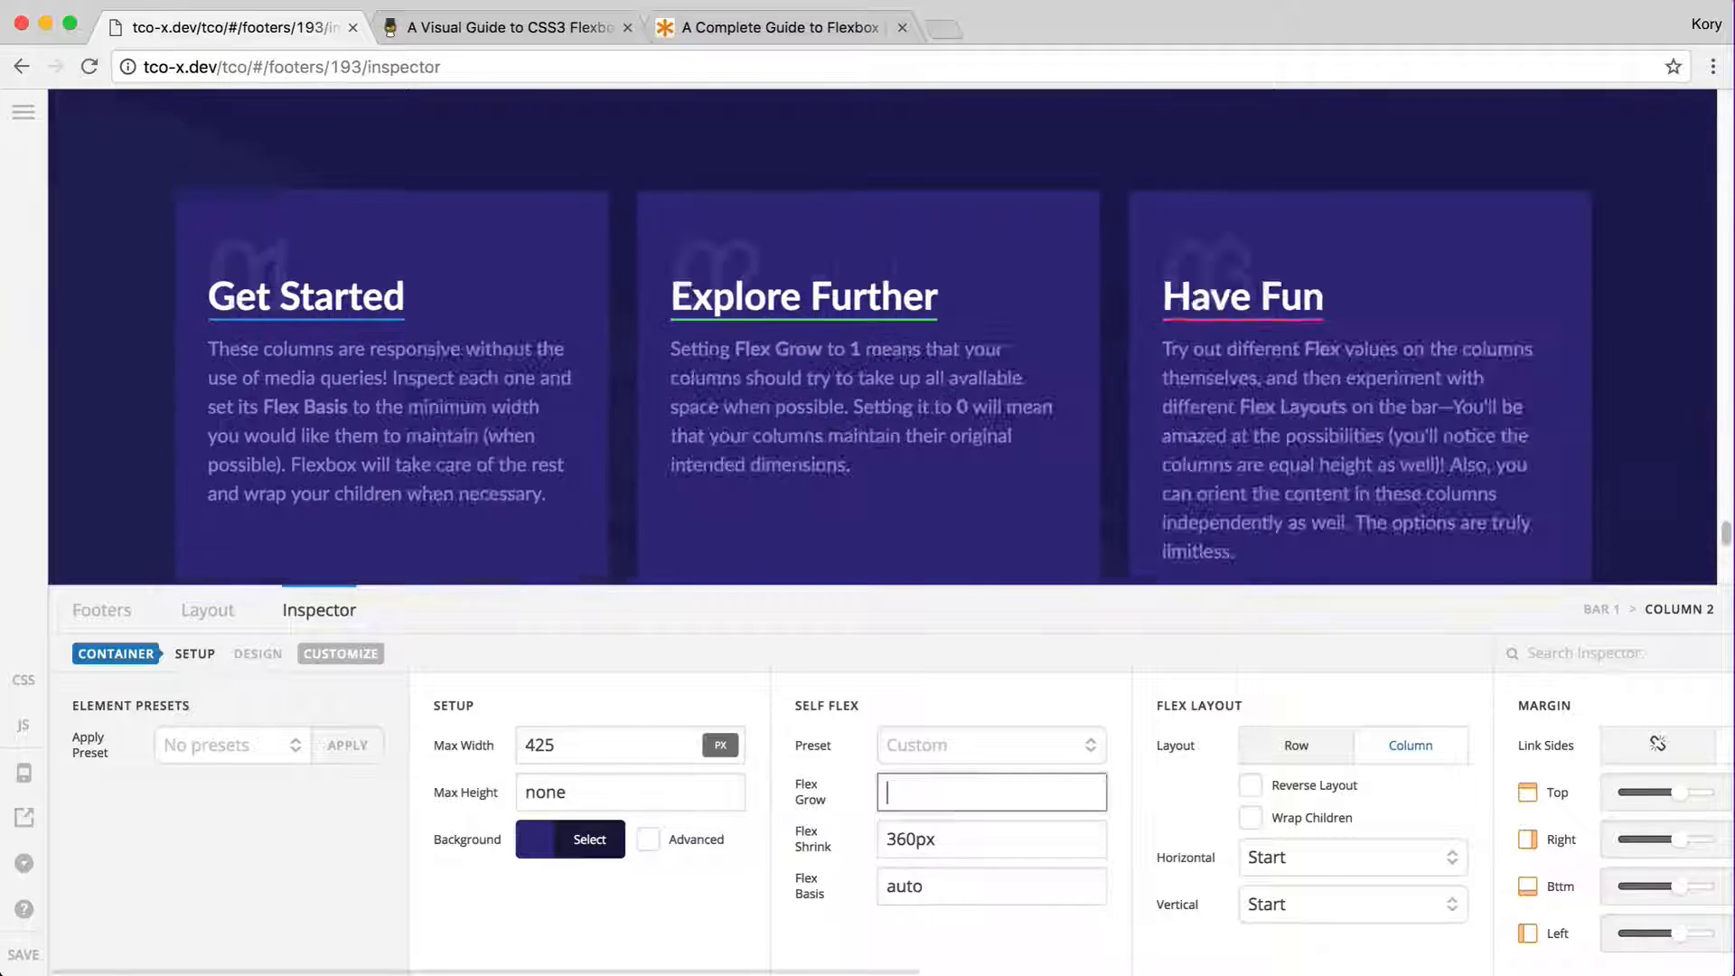
- Set Flex Grow to 0 for the Have Fun column and check how the three columns wrap
{"action": "scroll", "coordinate": [969, 514], "scroll_direction": "down", "scroll_amount": 3}
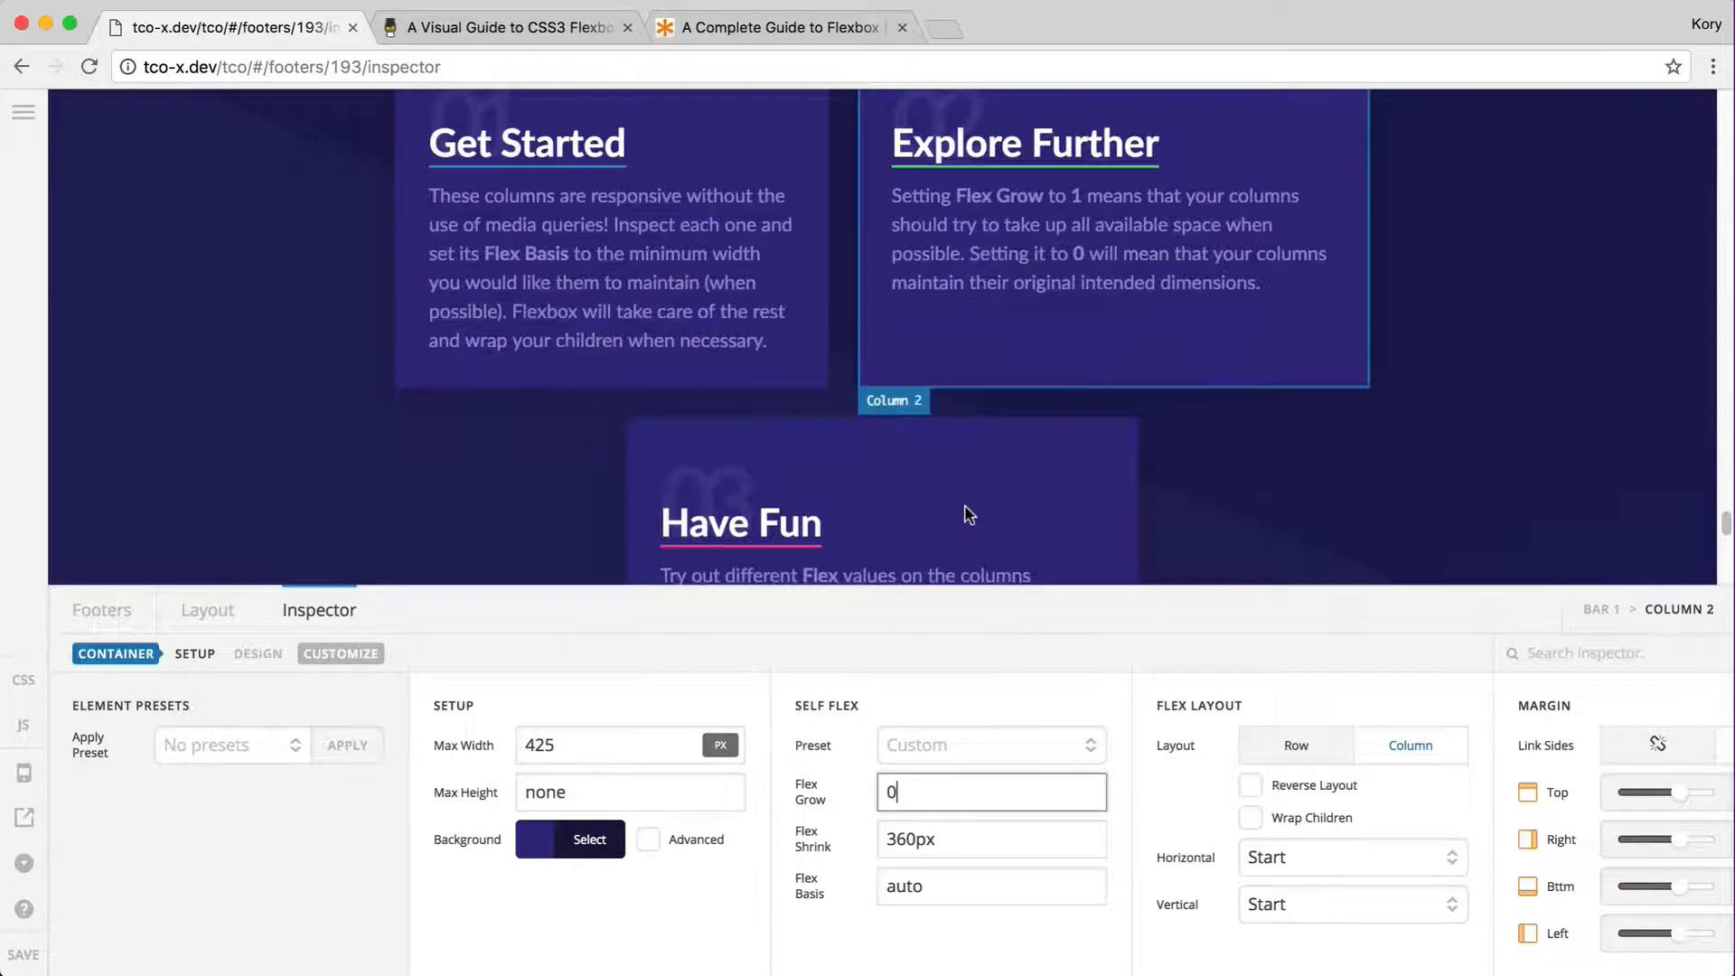
{"action": "left_click", "coordinate": [888, 480]}
{"action": "double_click", "coordinate": [924, 788]}
{"action": "type", "text": "0"}
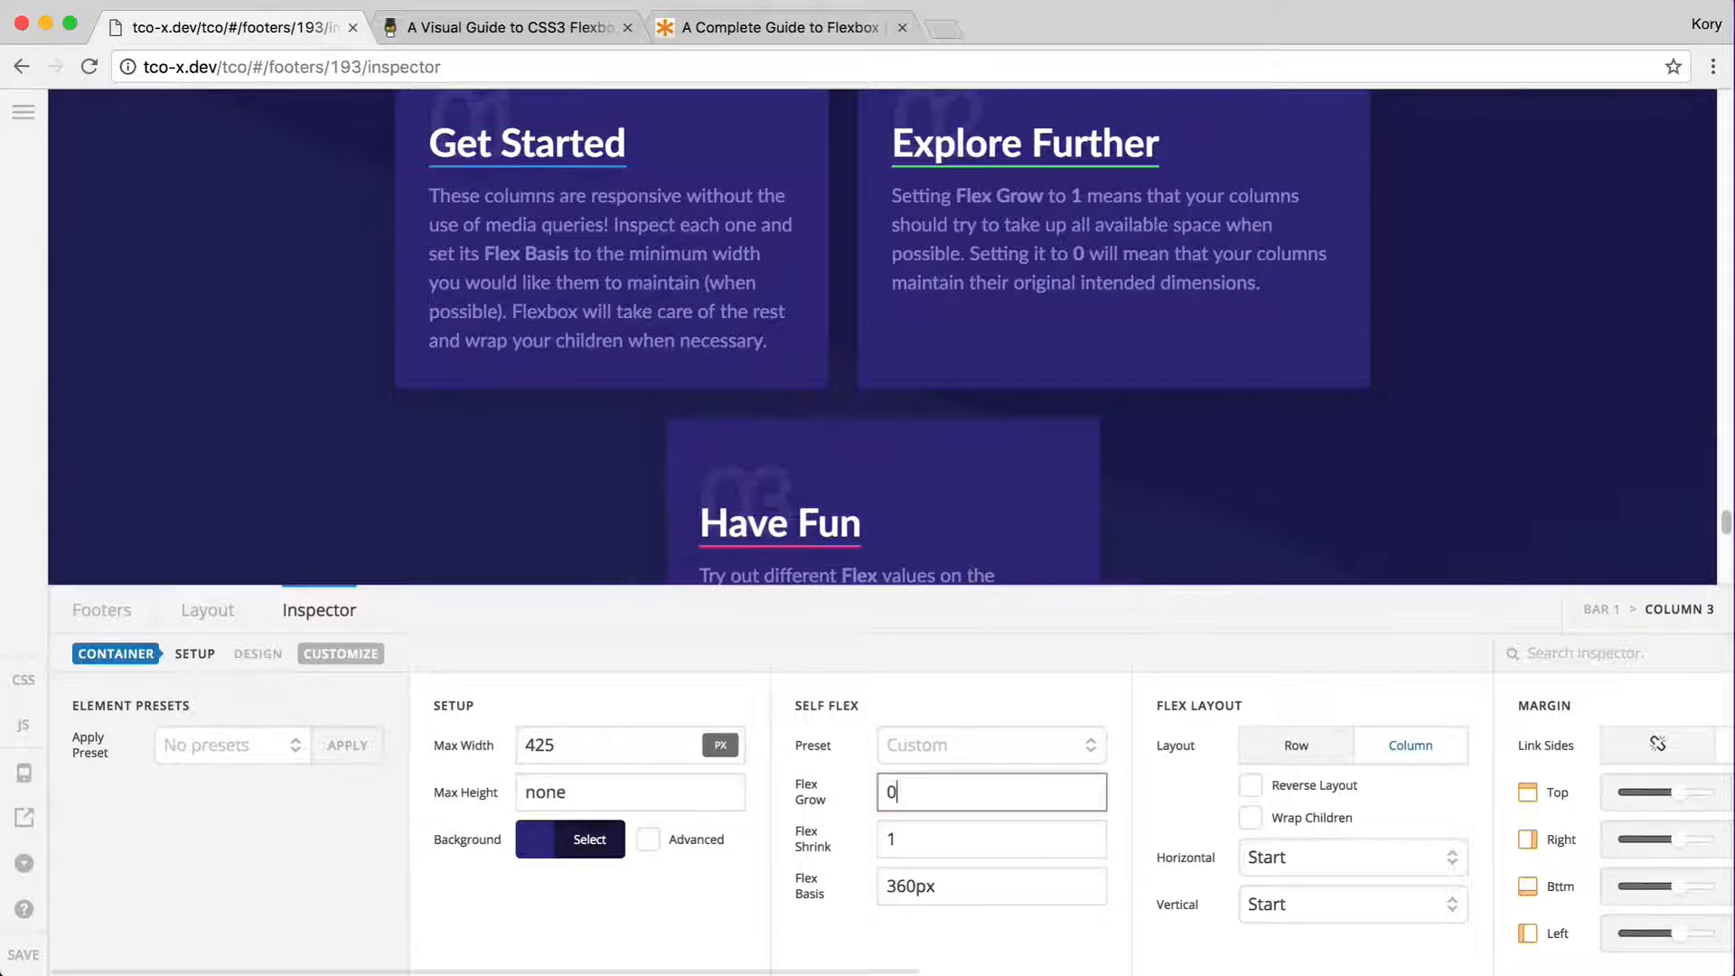
{"action": "scroll", "coordinate": [796, 581], "scroll_direction": "up", "scroll_amount": 3}
{"action": "scroll", "coordinate": [1030, 433], "scroll_direction": "down", "scroll_amount": 2}
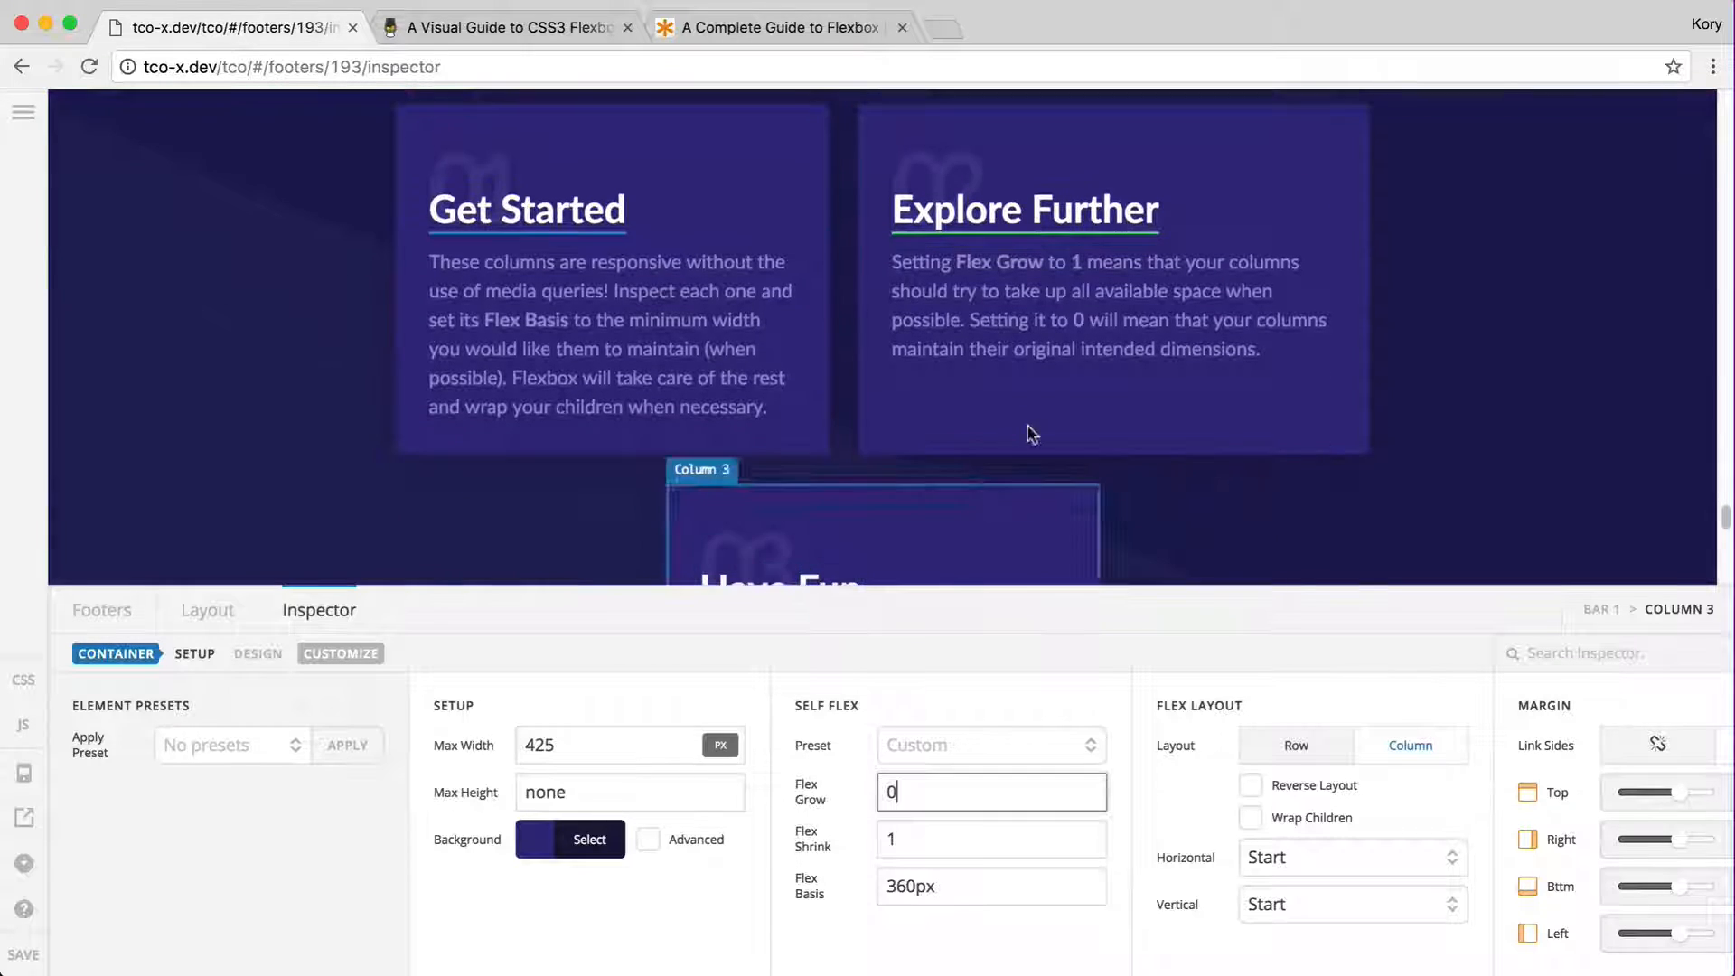
- Inspect the Explore Further column and set its Flex Shrink to 1 and Flex Basis to 360px
{"action": "left_click", "coordinate": [881, 443]}
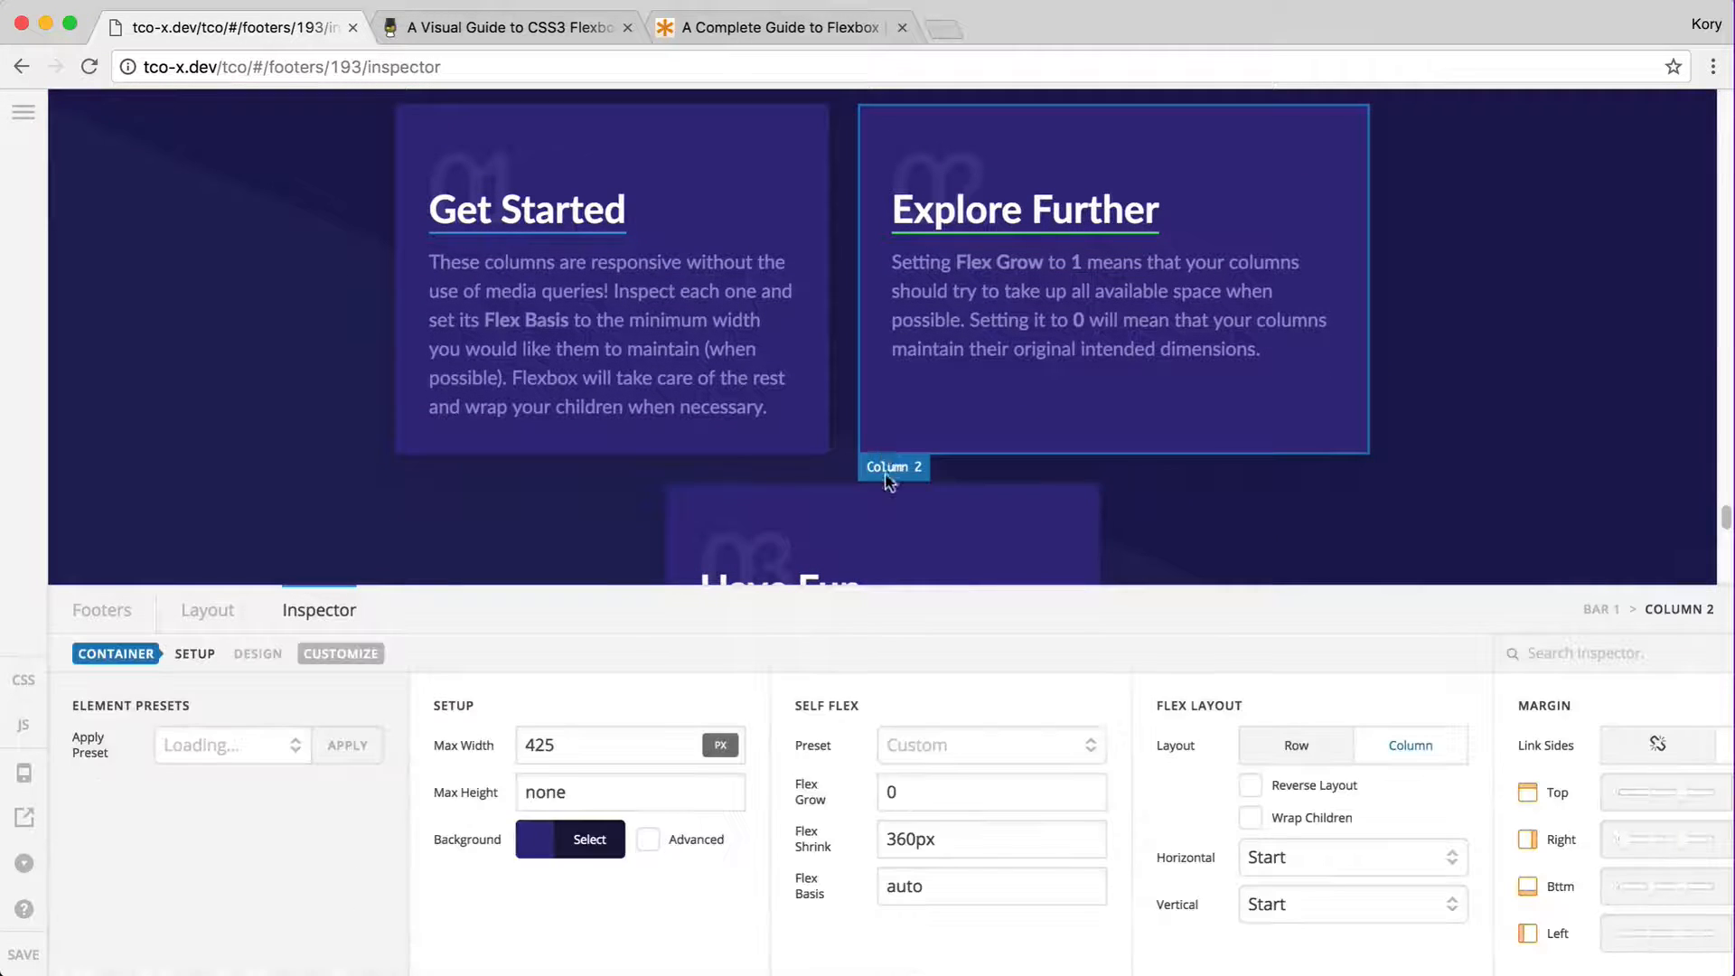
{"action": "double_click", "coordinate": [908, 838]}
{"action": "type", "text": "1"}
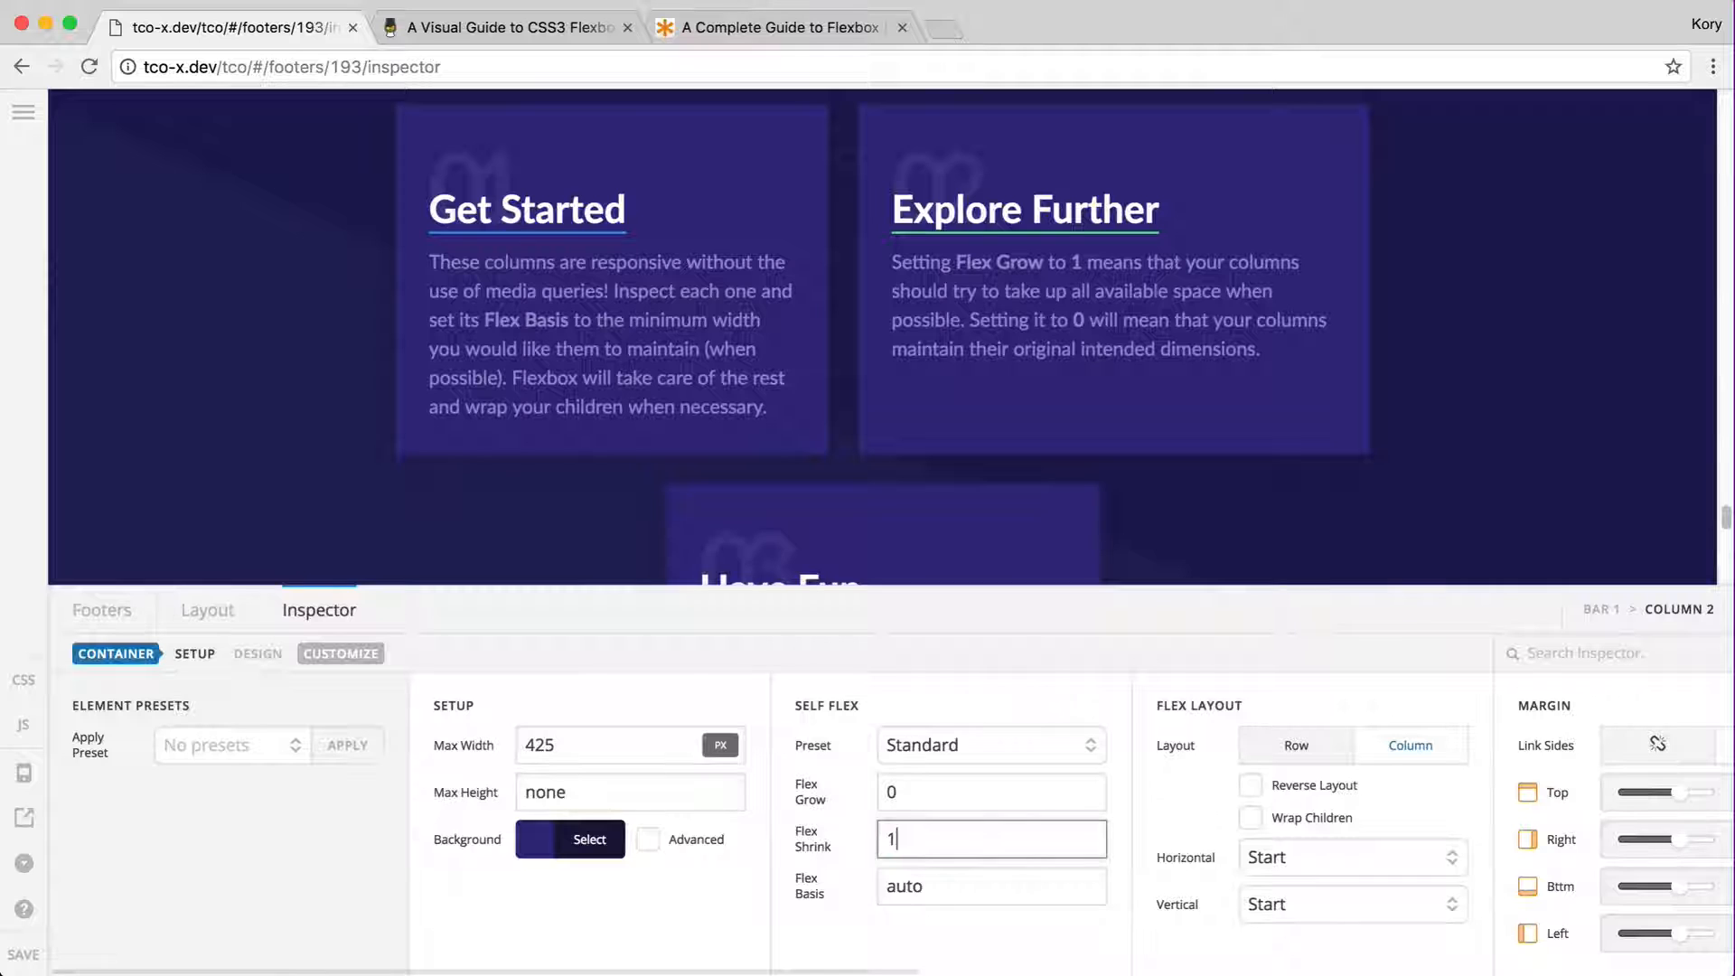
{"action": "double_click", "coordinate": [920, 885]}
{"action": "type", "text": "360px"}
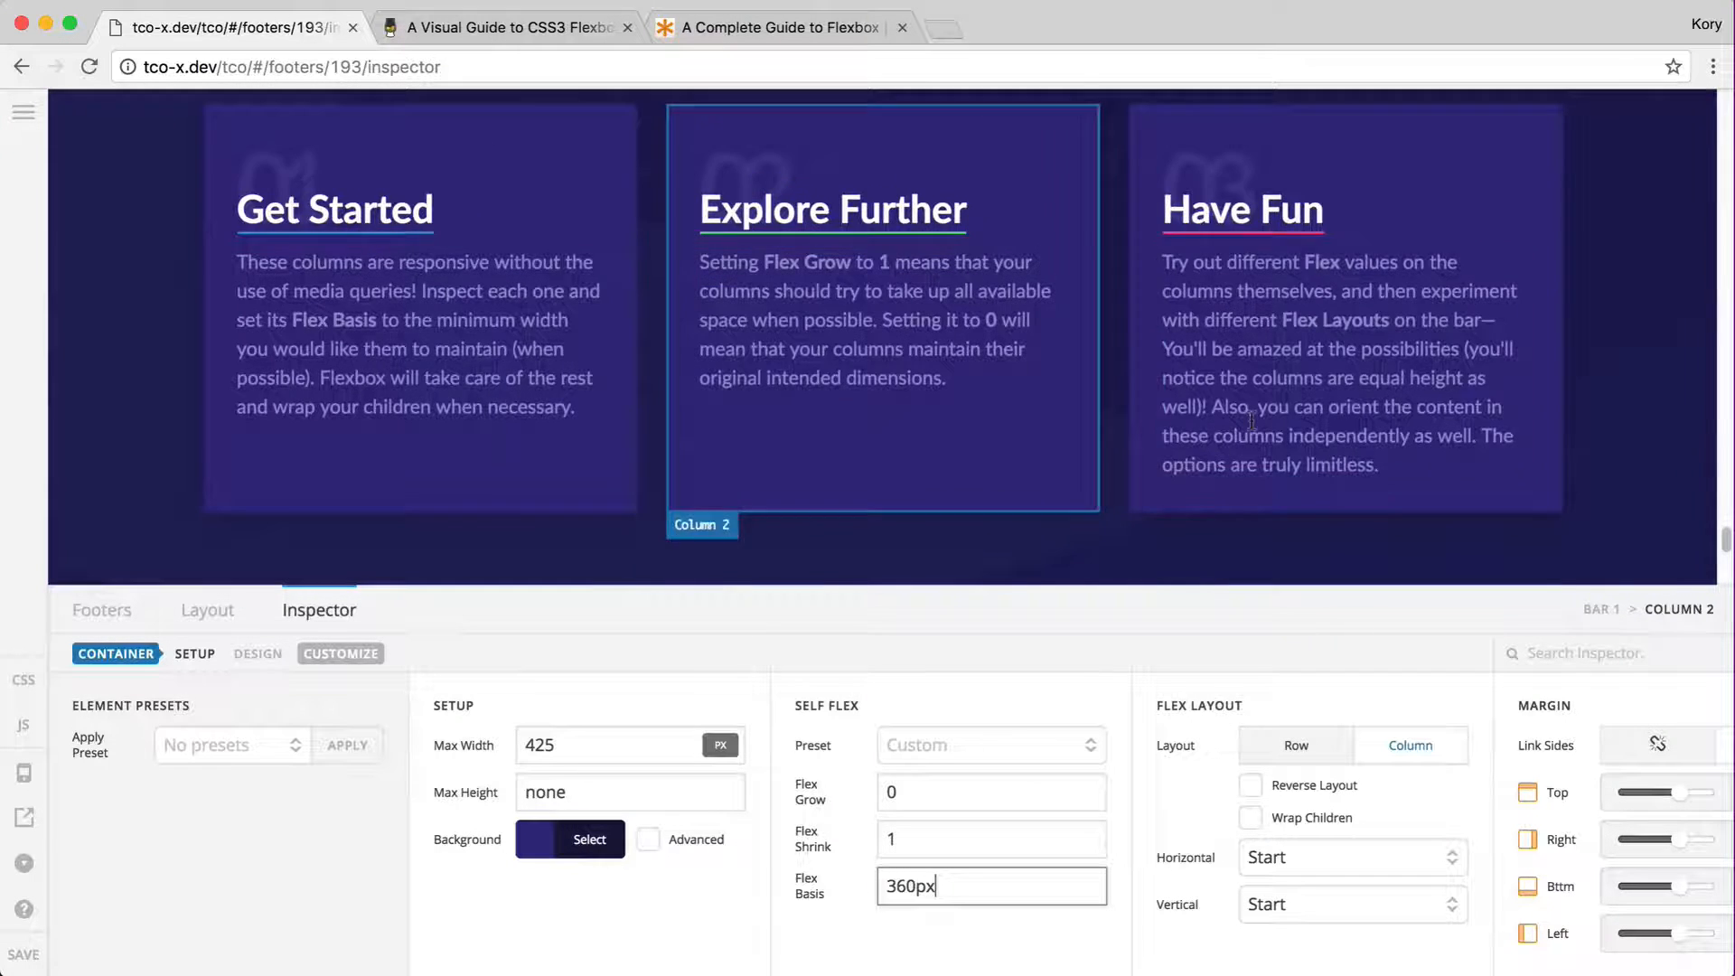
{"action": "scroll", "coordinate": [1252, 421], "scroll_direction": "up", "scroll_amount": 2}
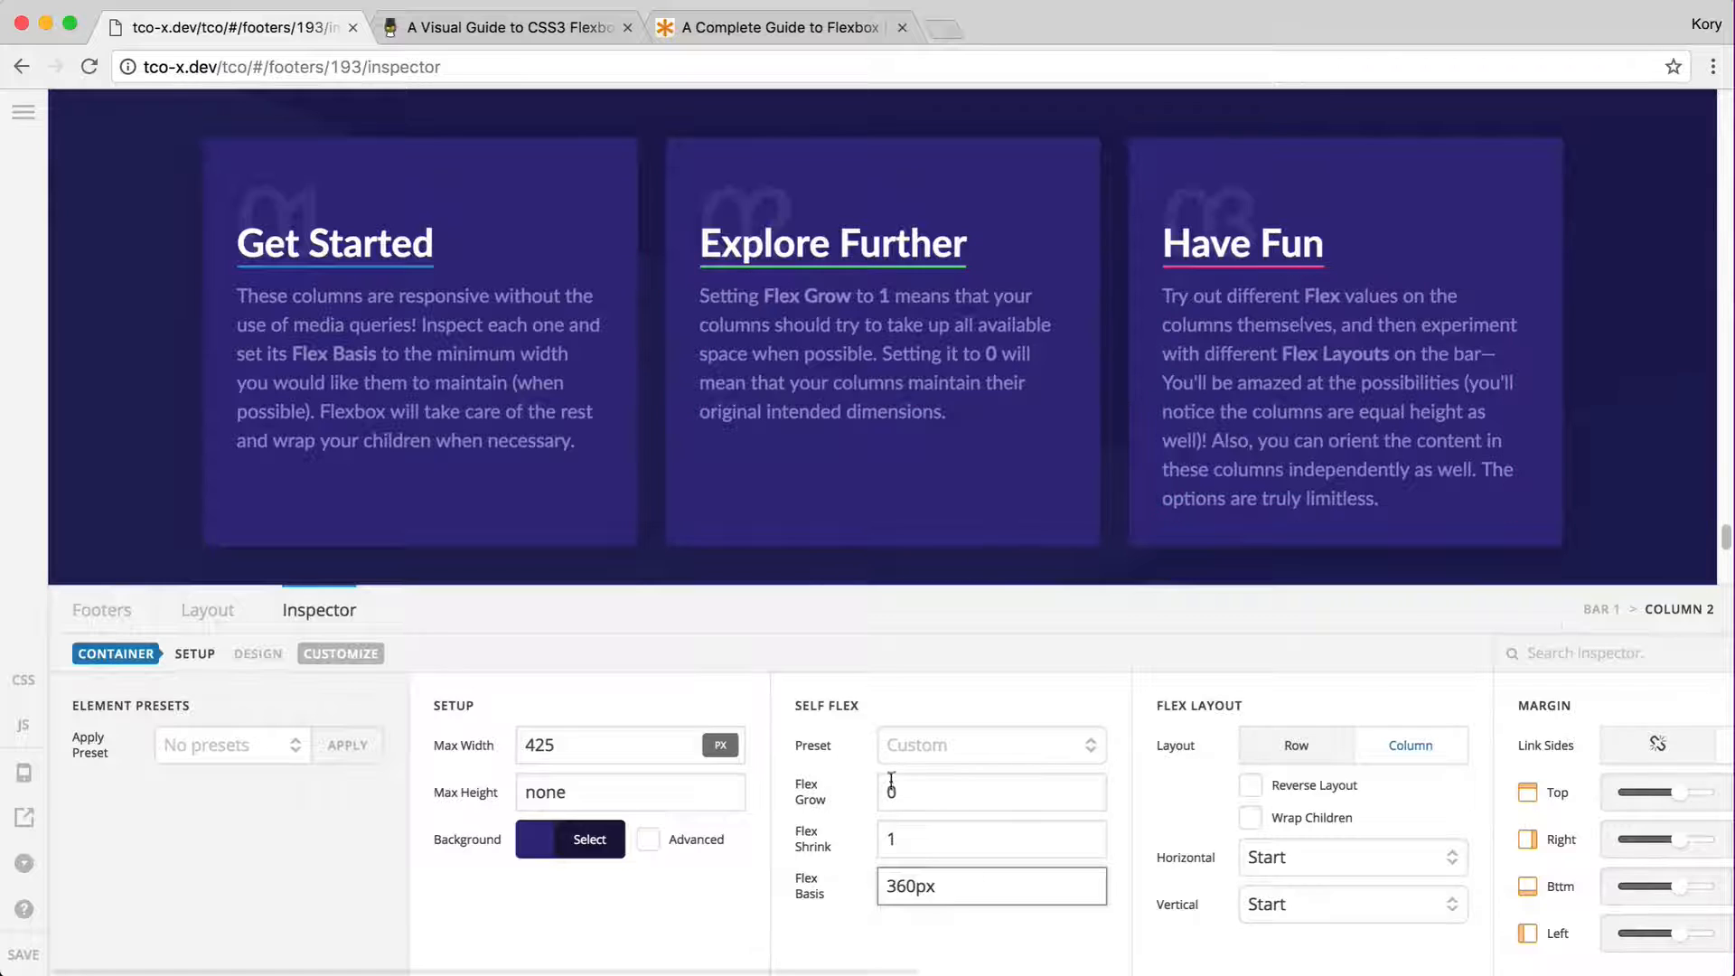
- Review the Explore Further column's Self Flex values and set its Flex Grow to 1
{"action": "left_click", "coordinate": [934, 793]}
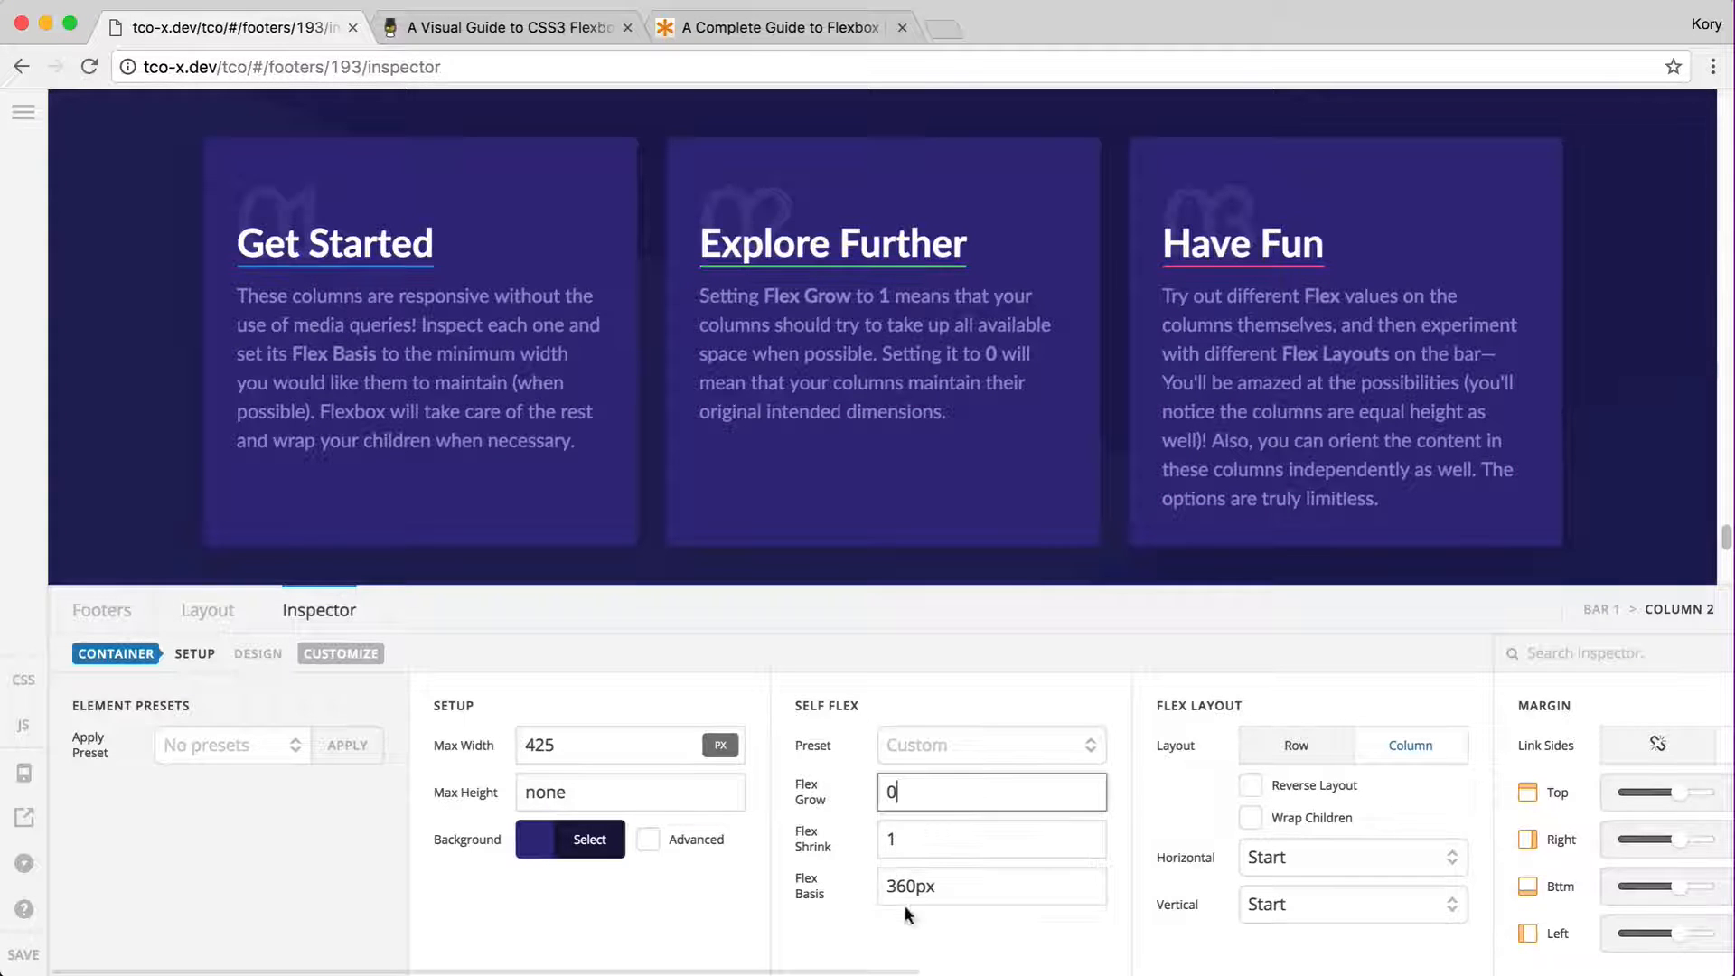
{"action": "left_click", "coordinate": [897, 885]}
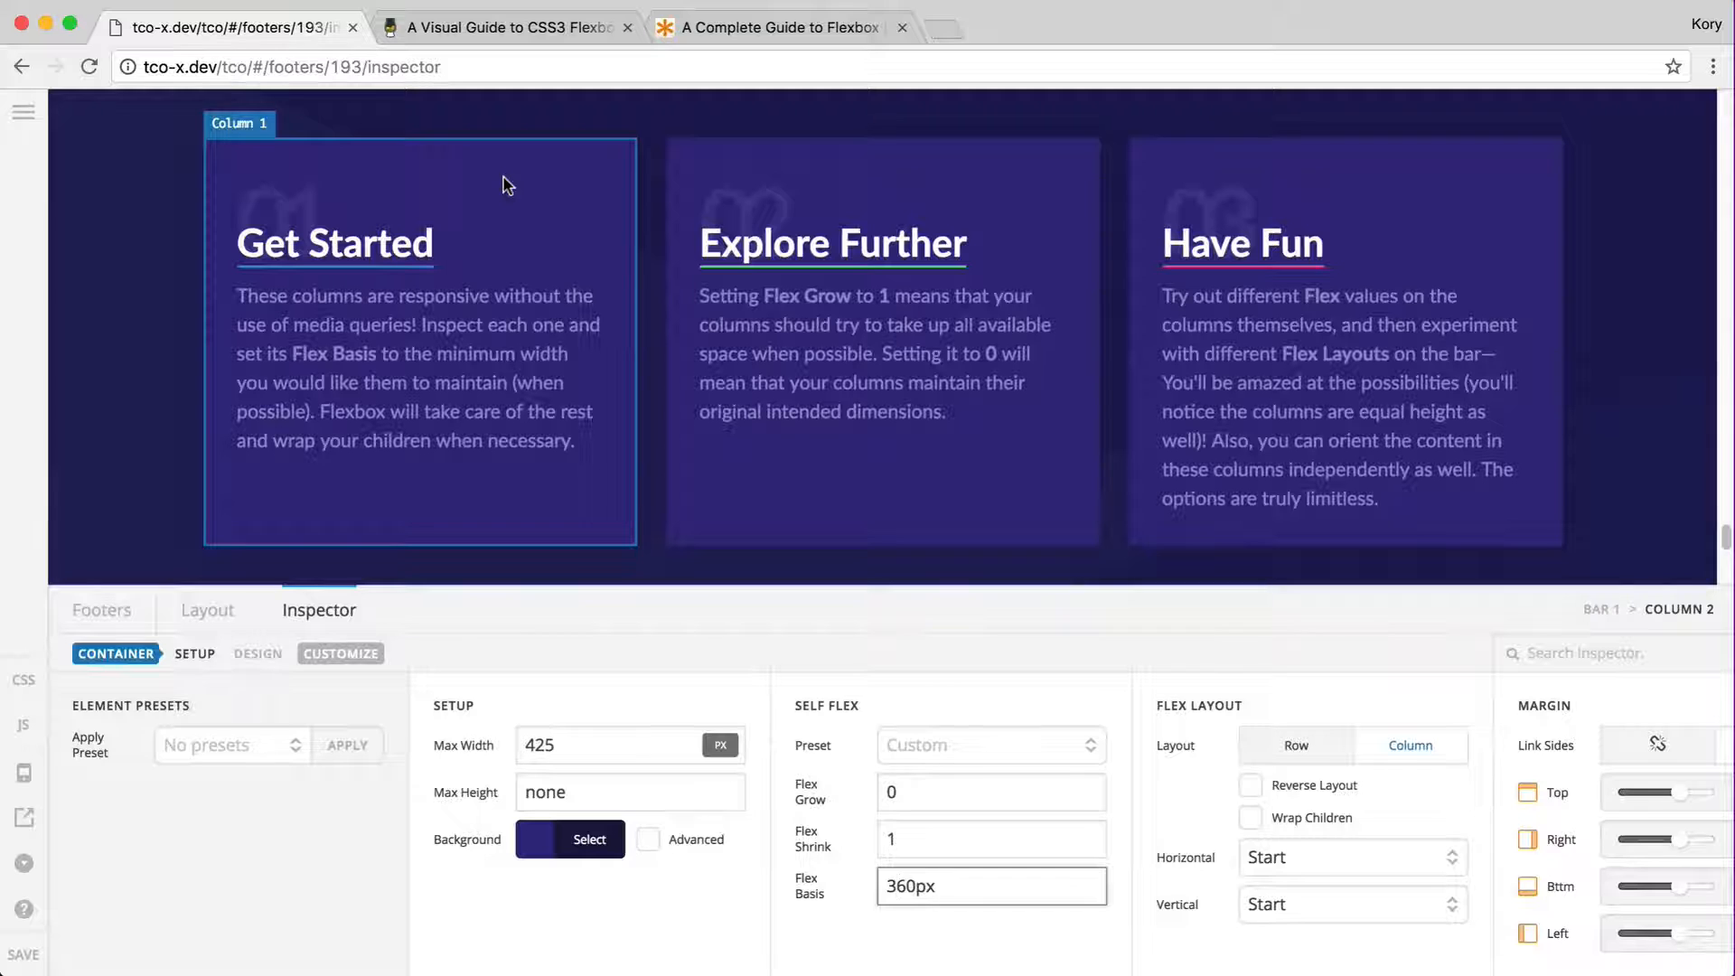
{"action": "left_click", "coordinate": [691, 516]}
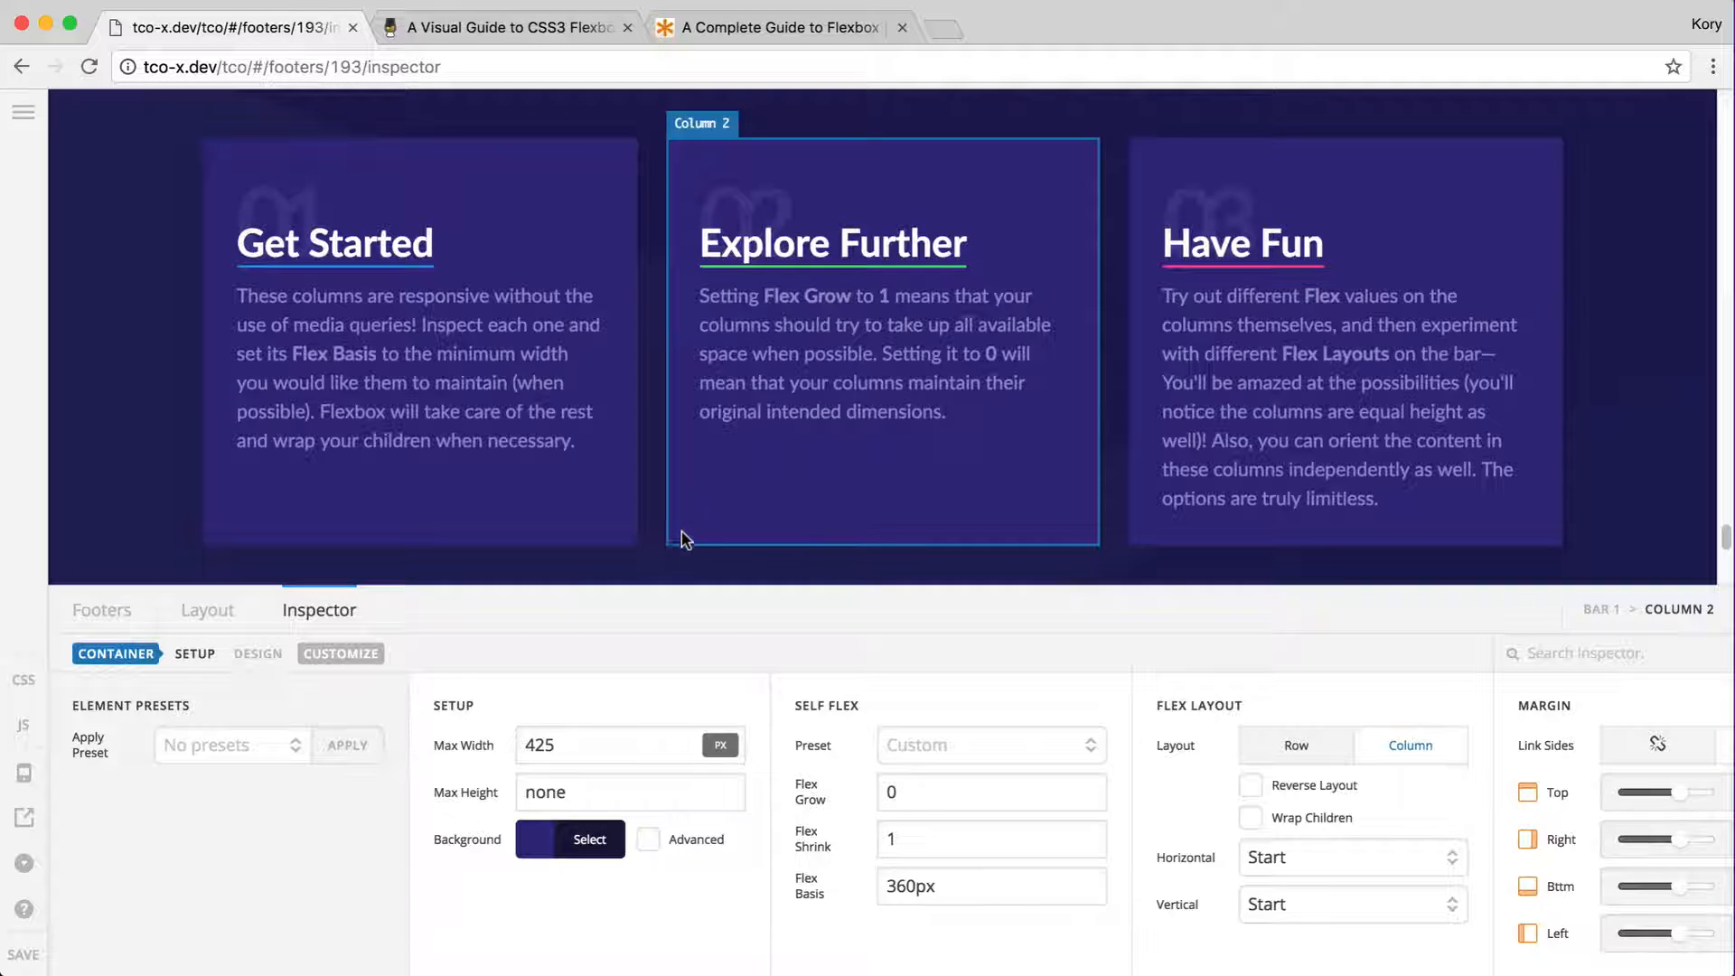
{"action": "left_click", "coordinate": [900, 791]}
{"action": "double_click", "coordinate": [900, 792]}
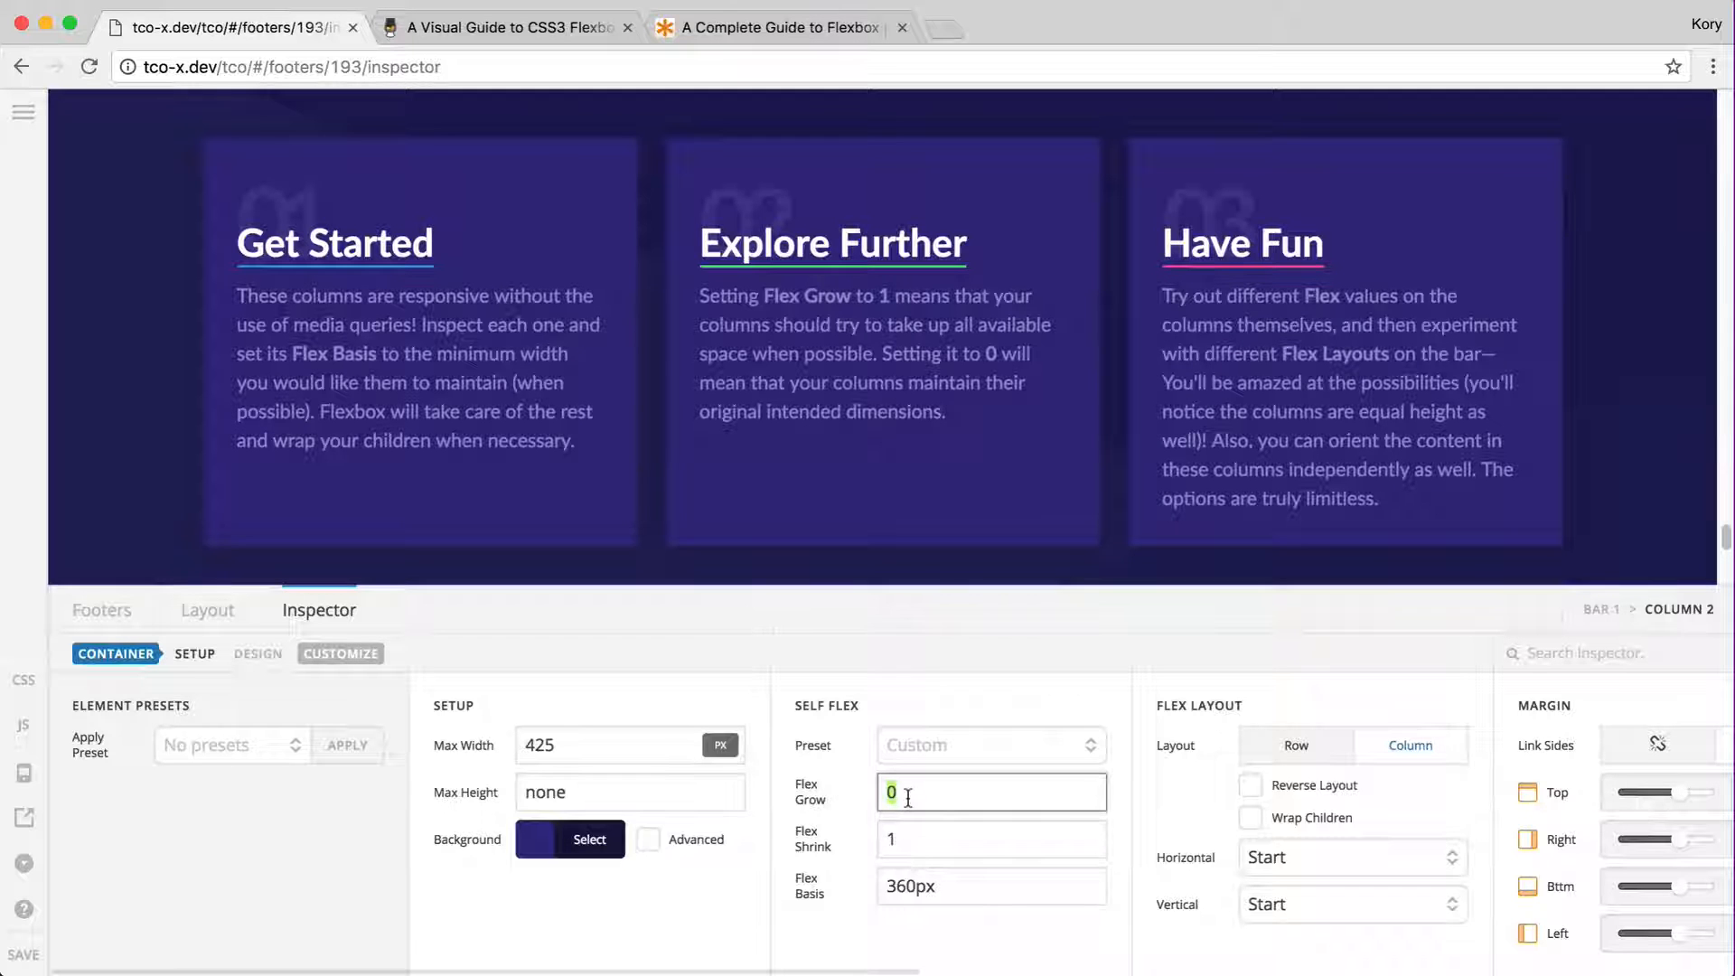
{"action": "type", "text": "1"}
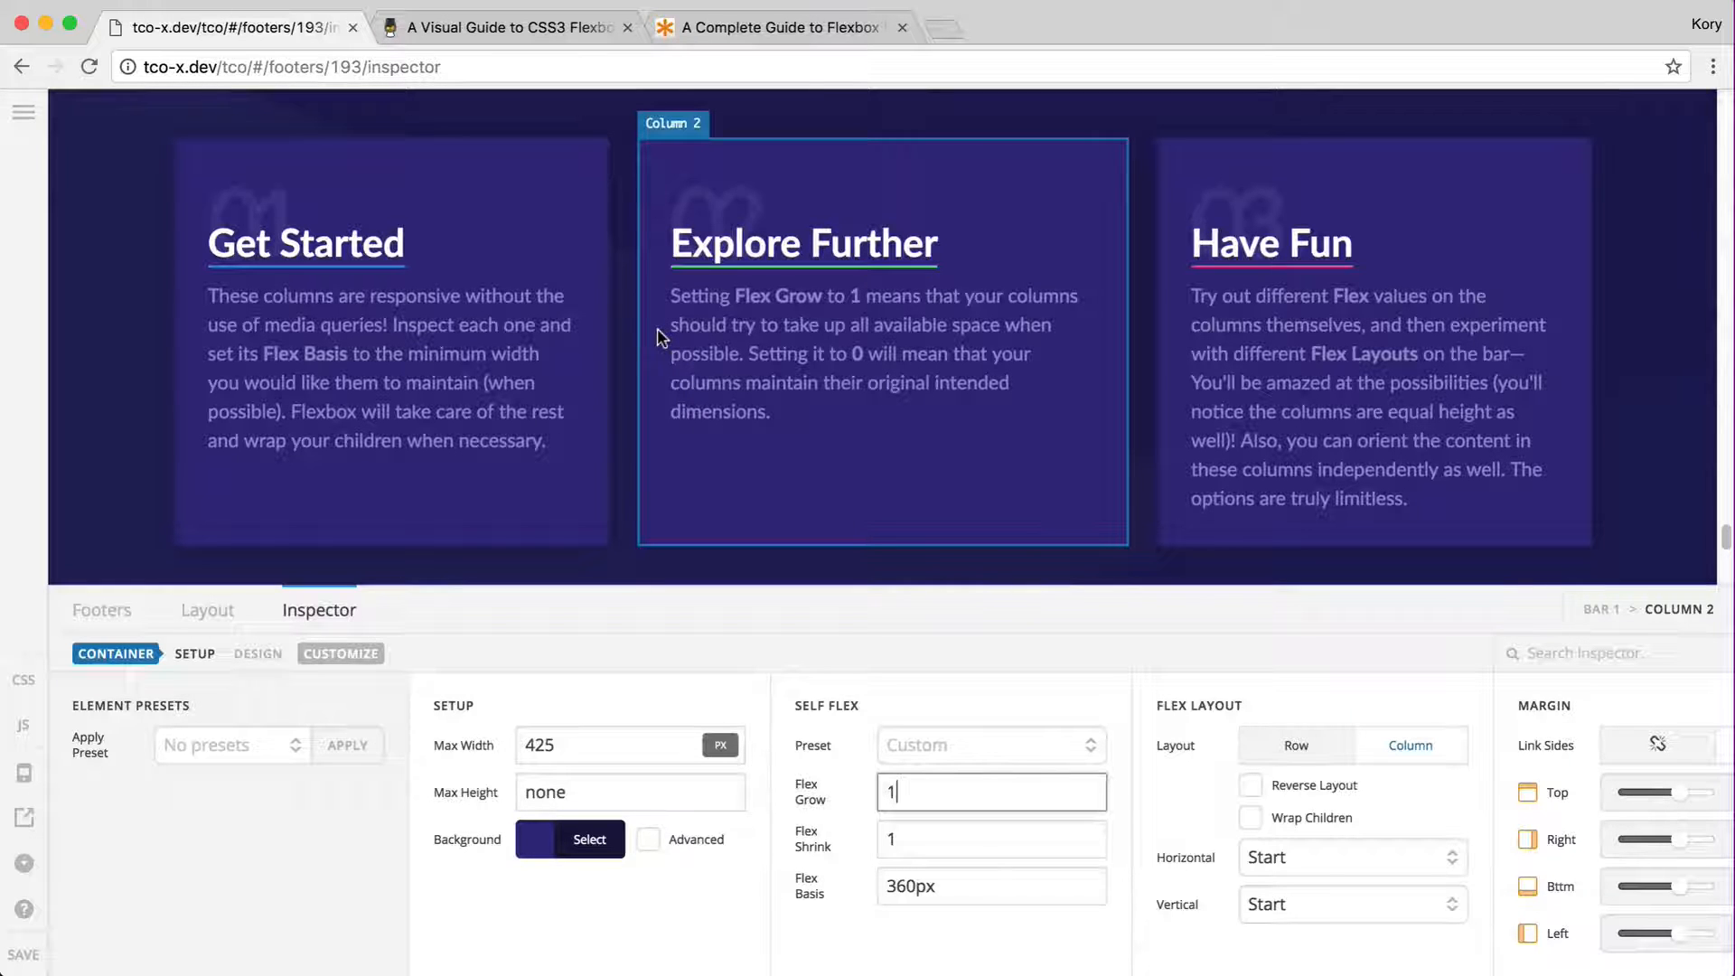
- Switch to the CSS-Tricks flexbox guide and compare its flex-grow section and diagrams with the footer columns
{"action": "key", "text": "super+3"}
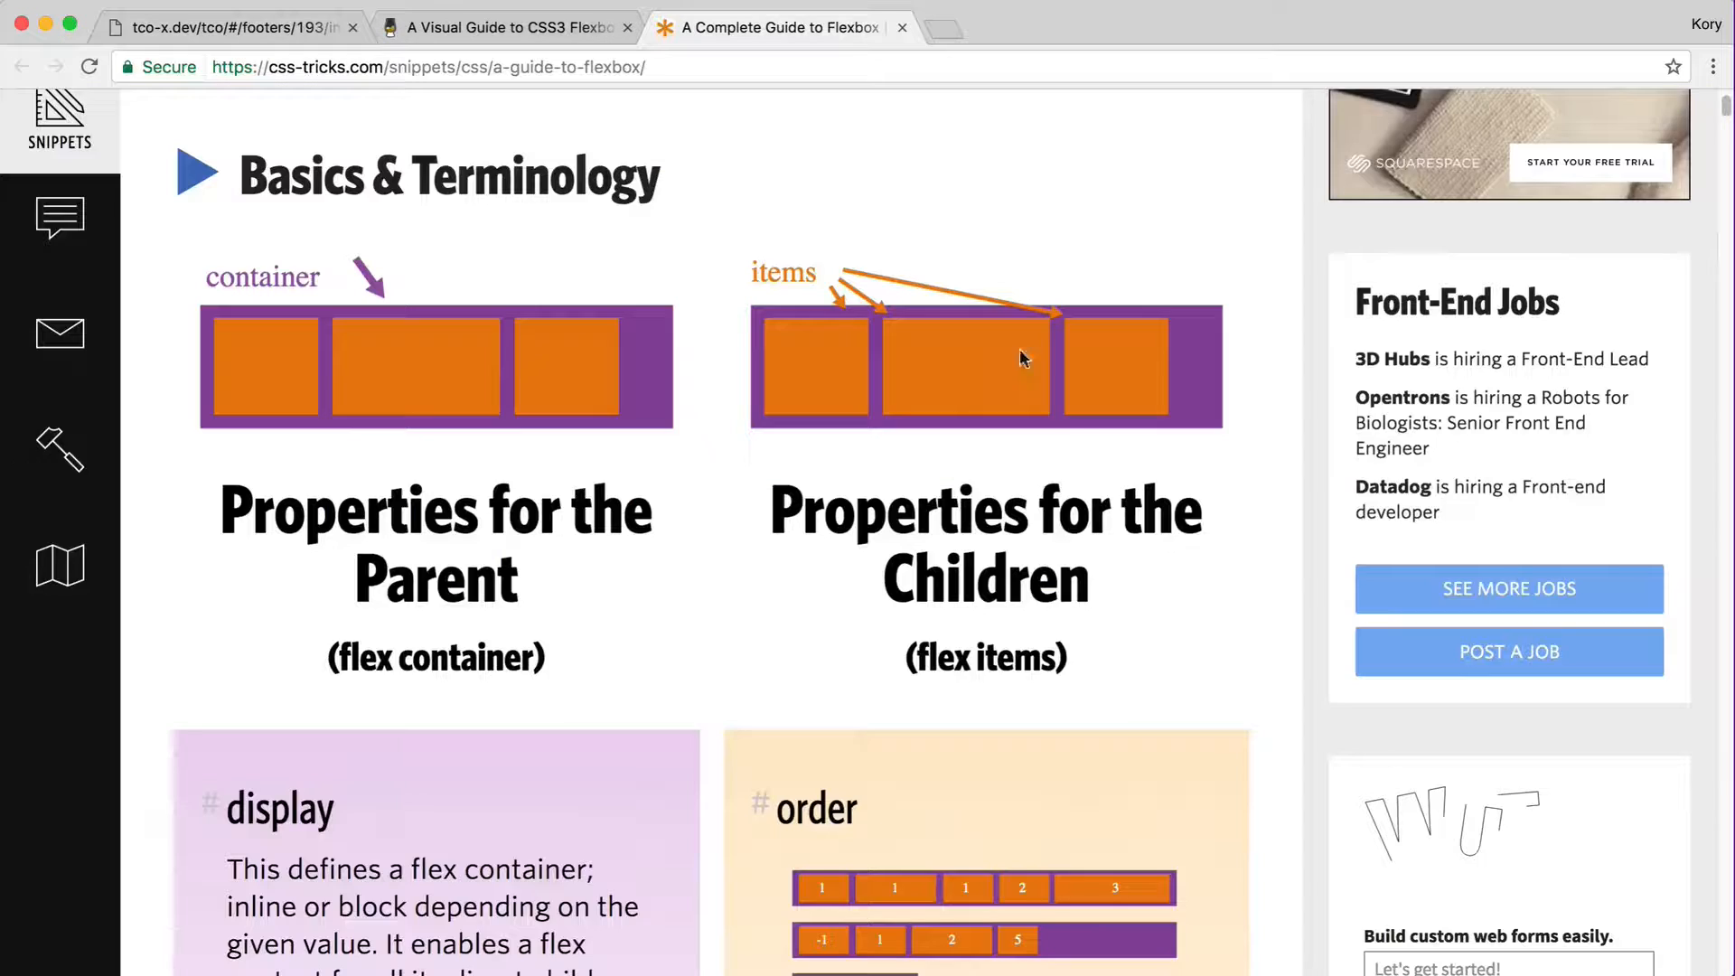
{"action": "scroll", "coordinate": [1123, 696], "scroll_direction": "down", "scroll_amount": 4}
{"action": "scroll", "coordinate": [1123, 697], "scroll_direction": "down", "scroll_amount": 9}
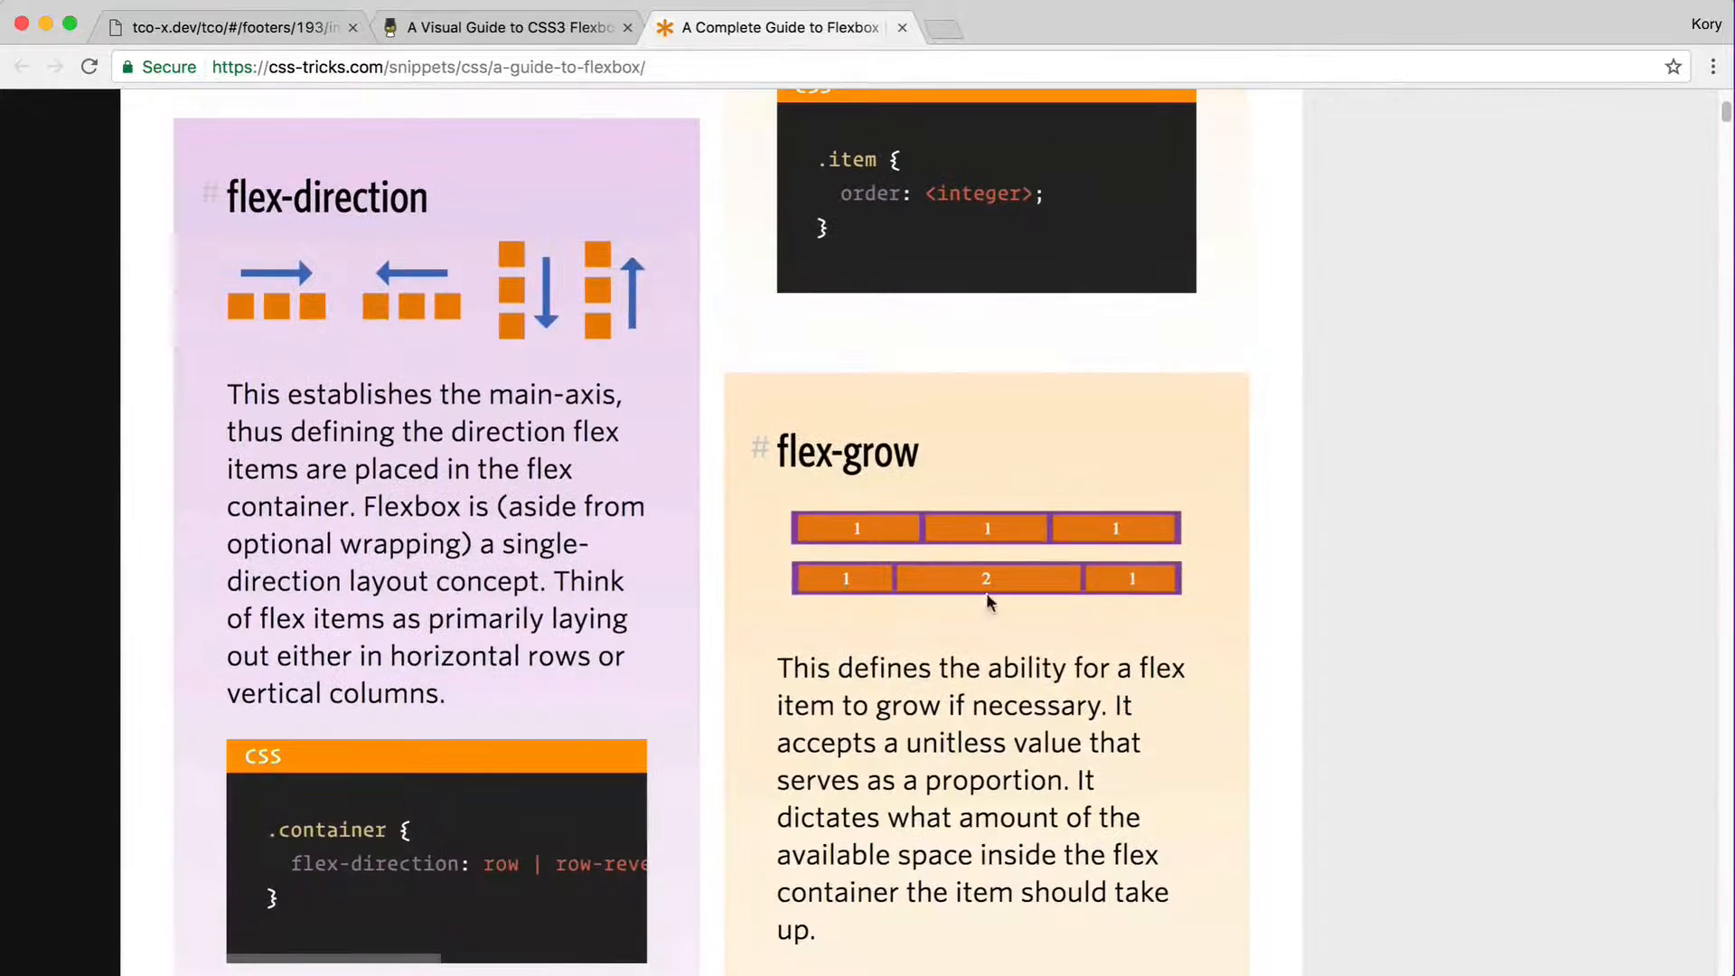
{"action": "scroll", "coordinate": [951, 451], "scroll_direction": "down", "scroll_amount": 3}
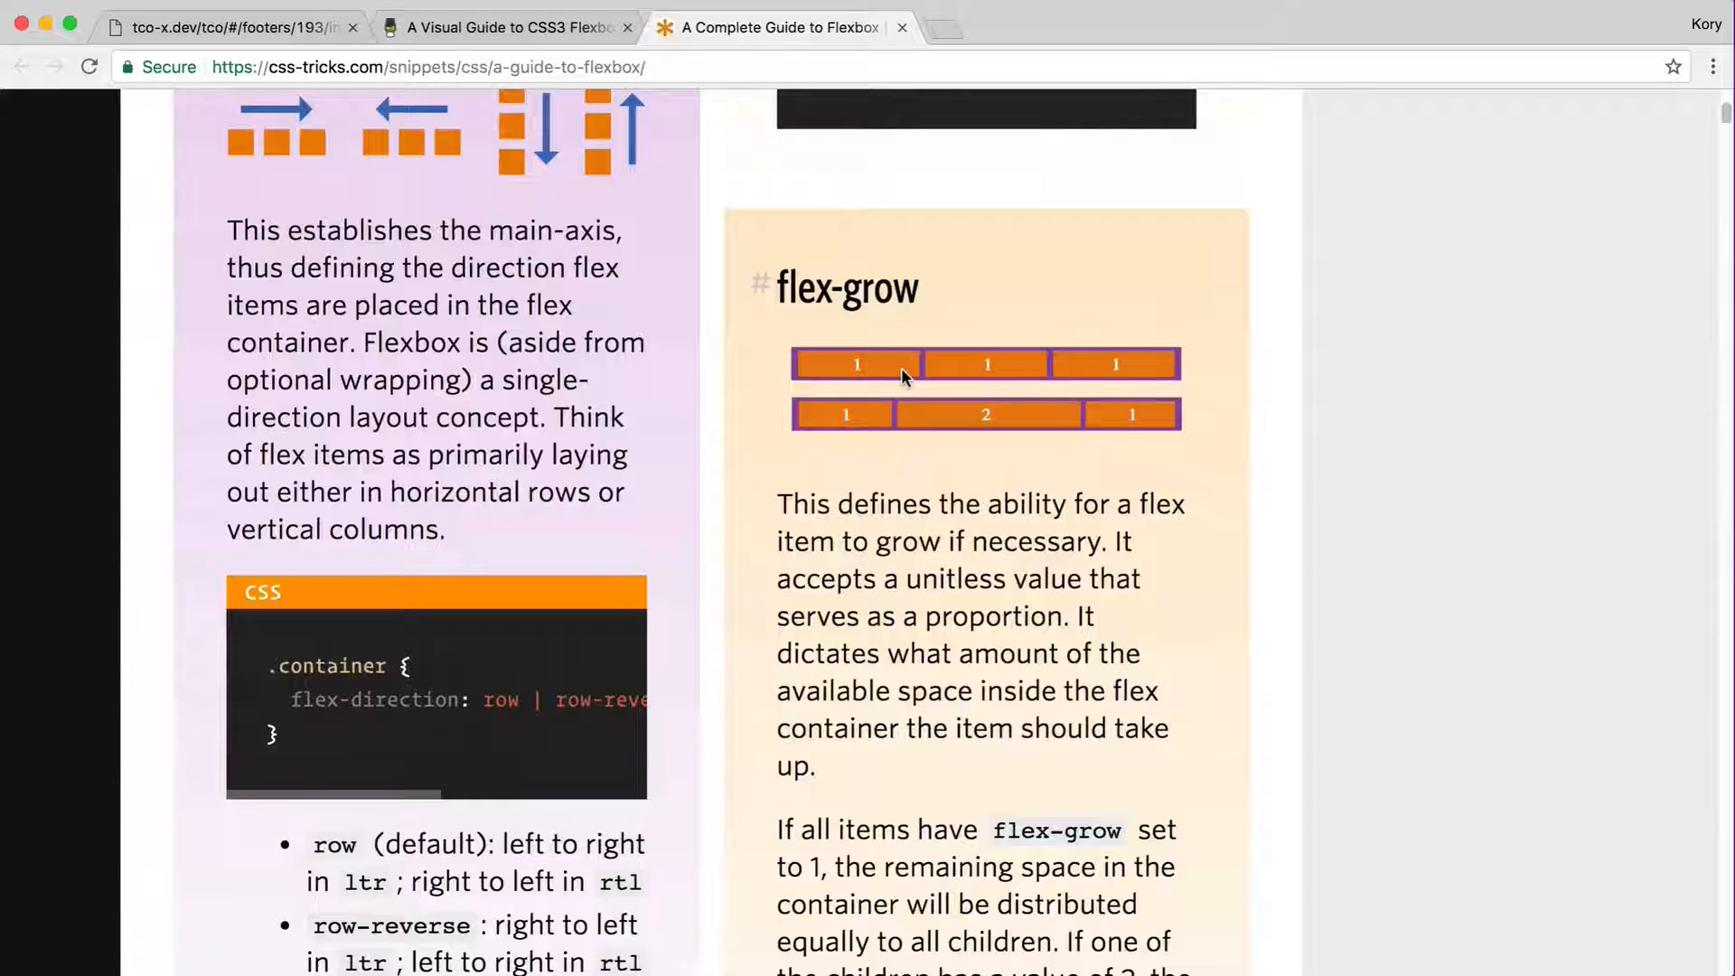
{"action": "key", "text": "super+1"}
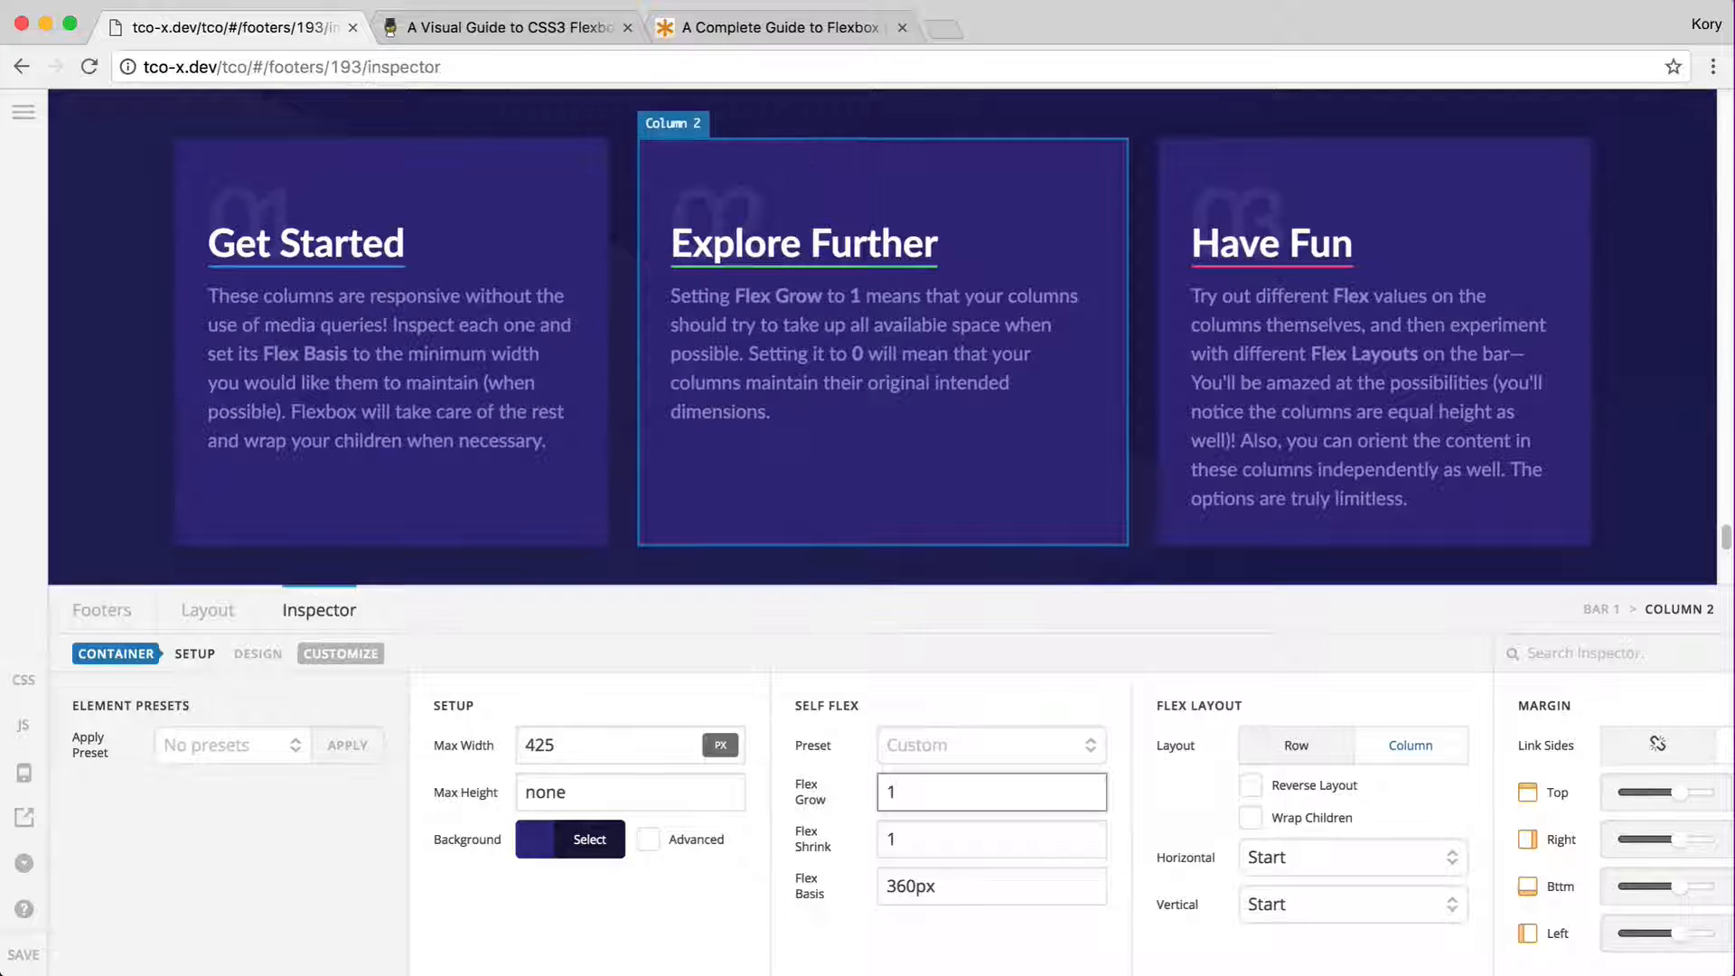
{"action": "key", "text": "super+3"}
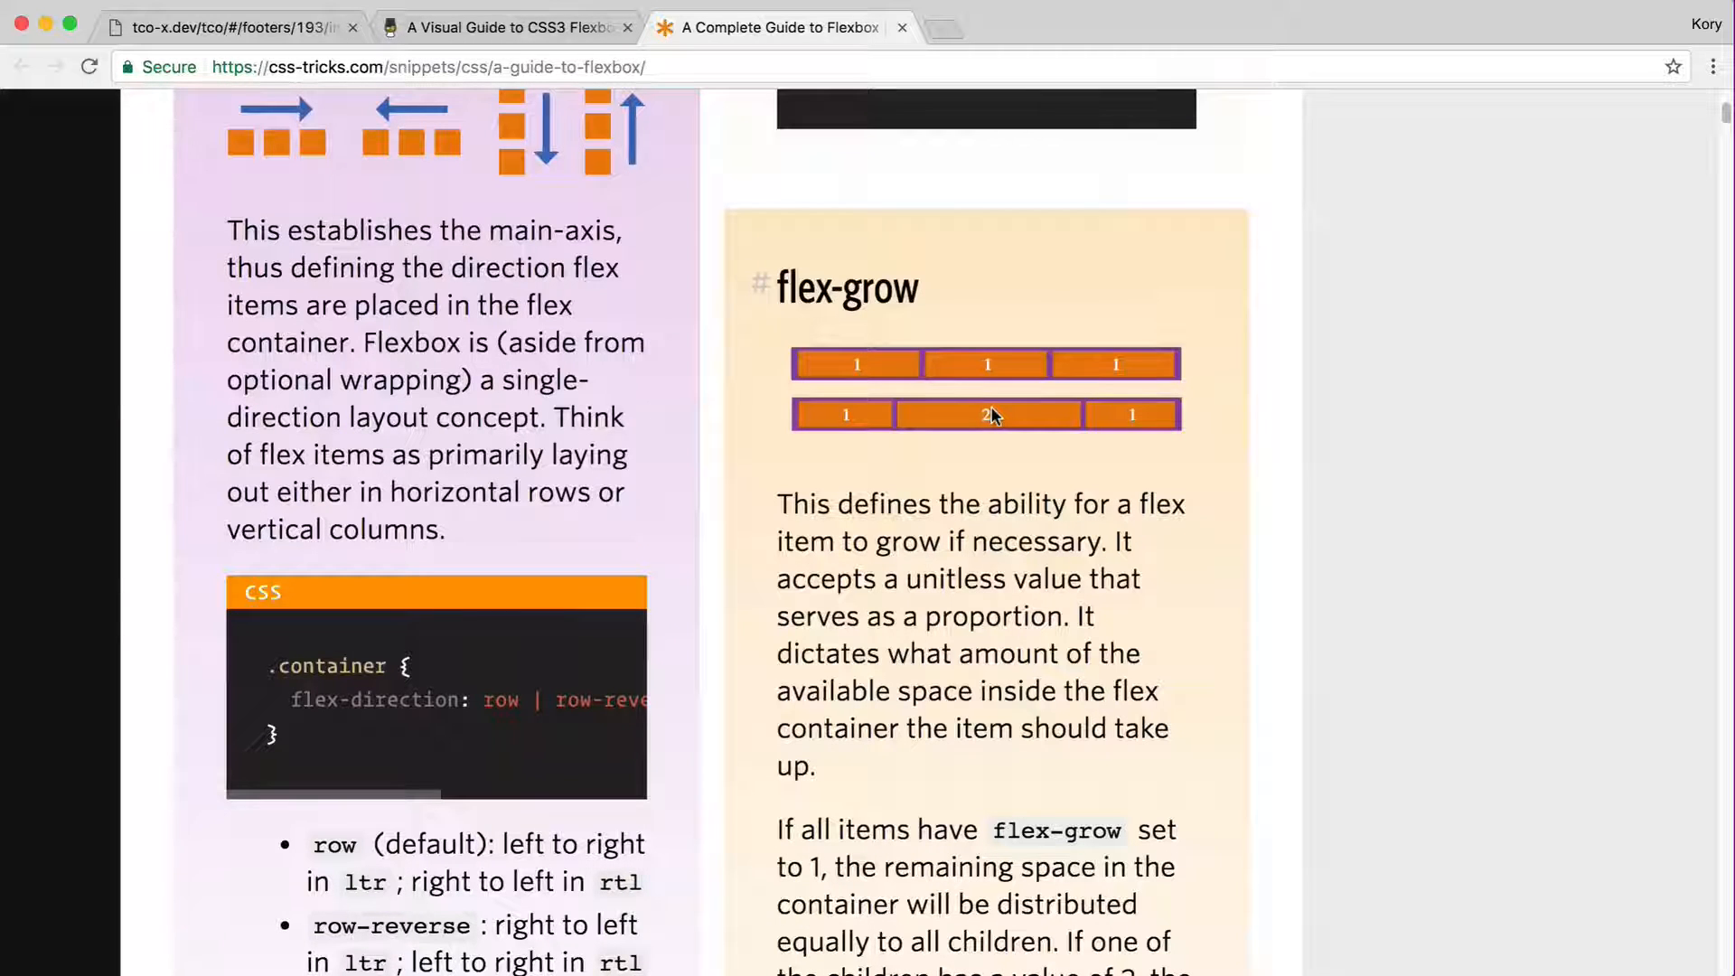
{"action": "key", "text": "ctrl+Tab"}
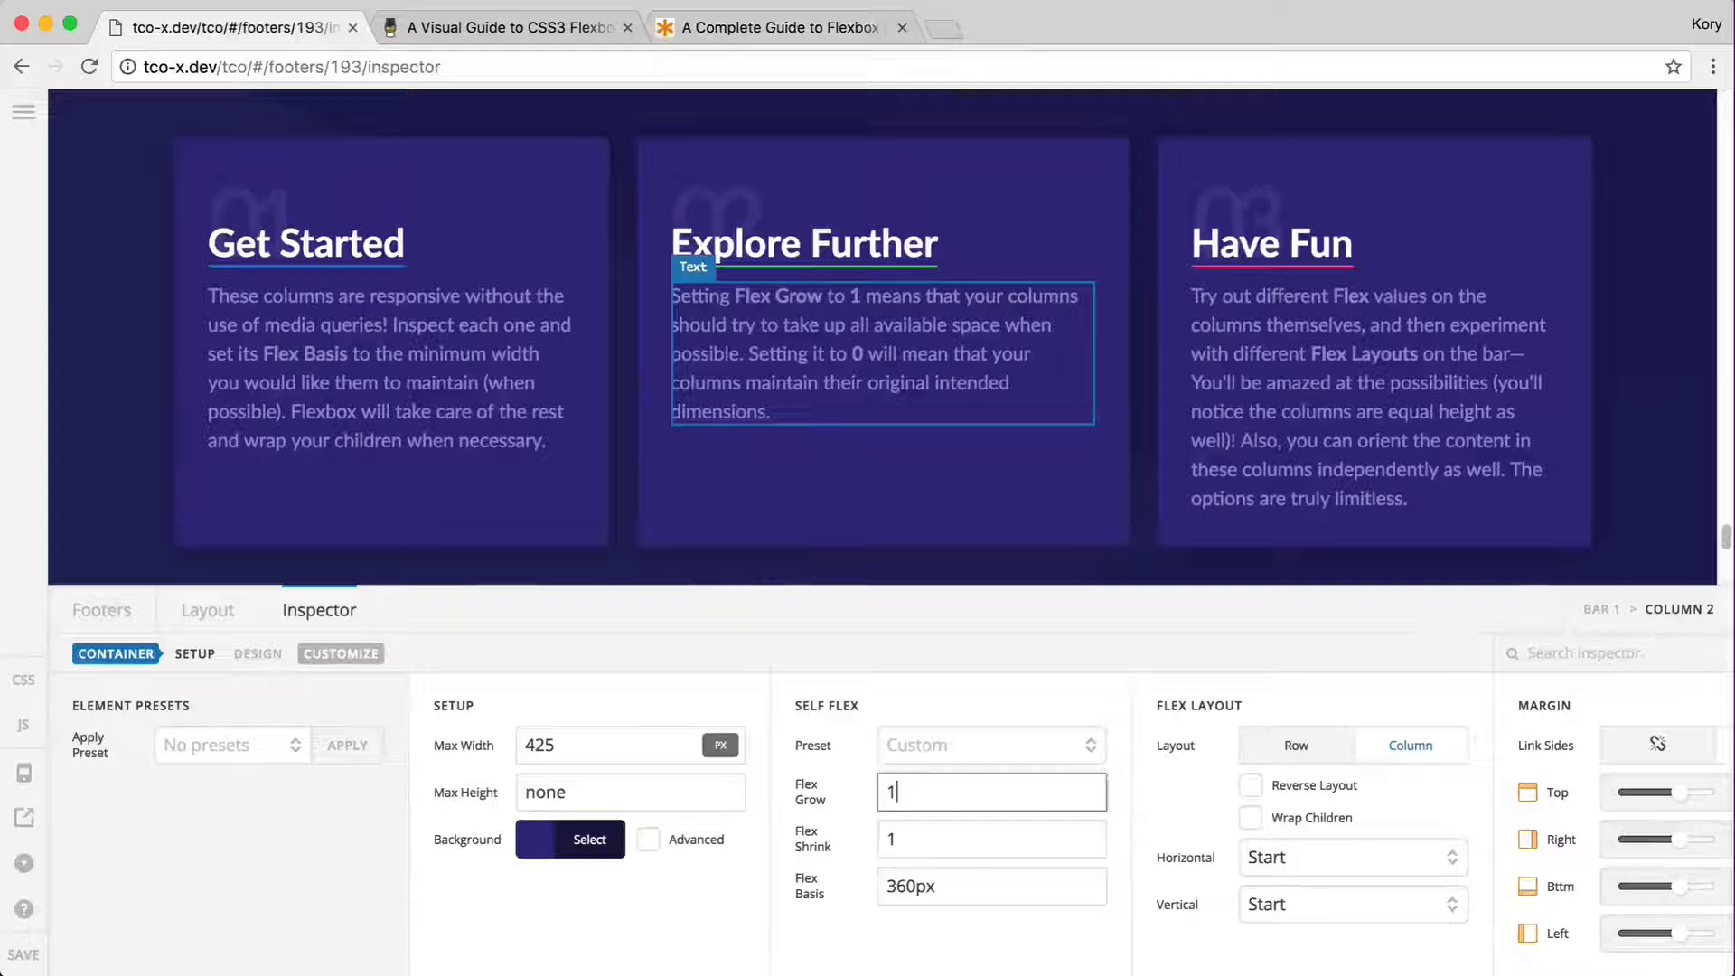
- Set the Explore Further column's Flex Grow to 0 and undo the change
{"action": "double_click", "coordinate": [919, 798]}
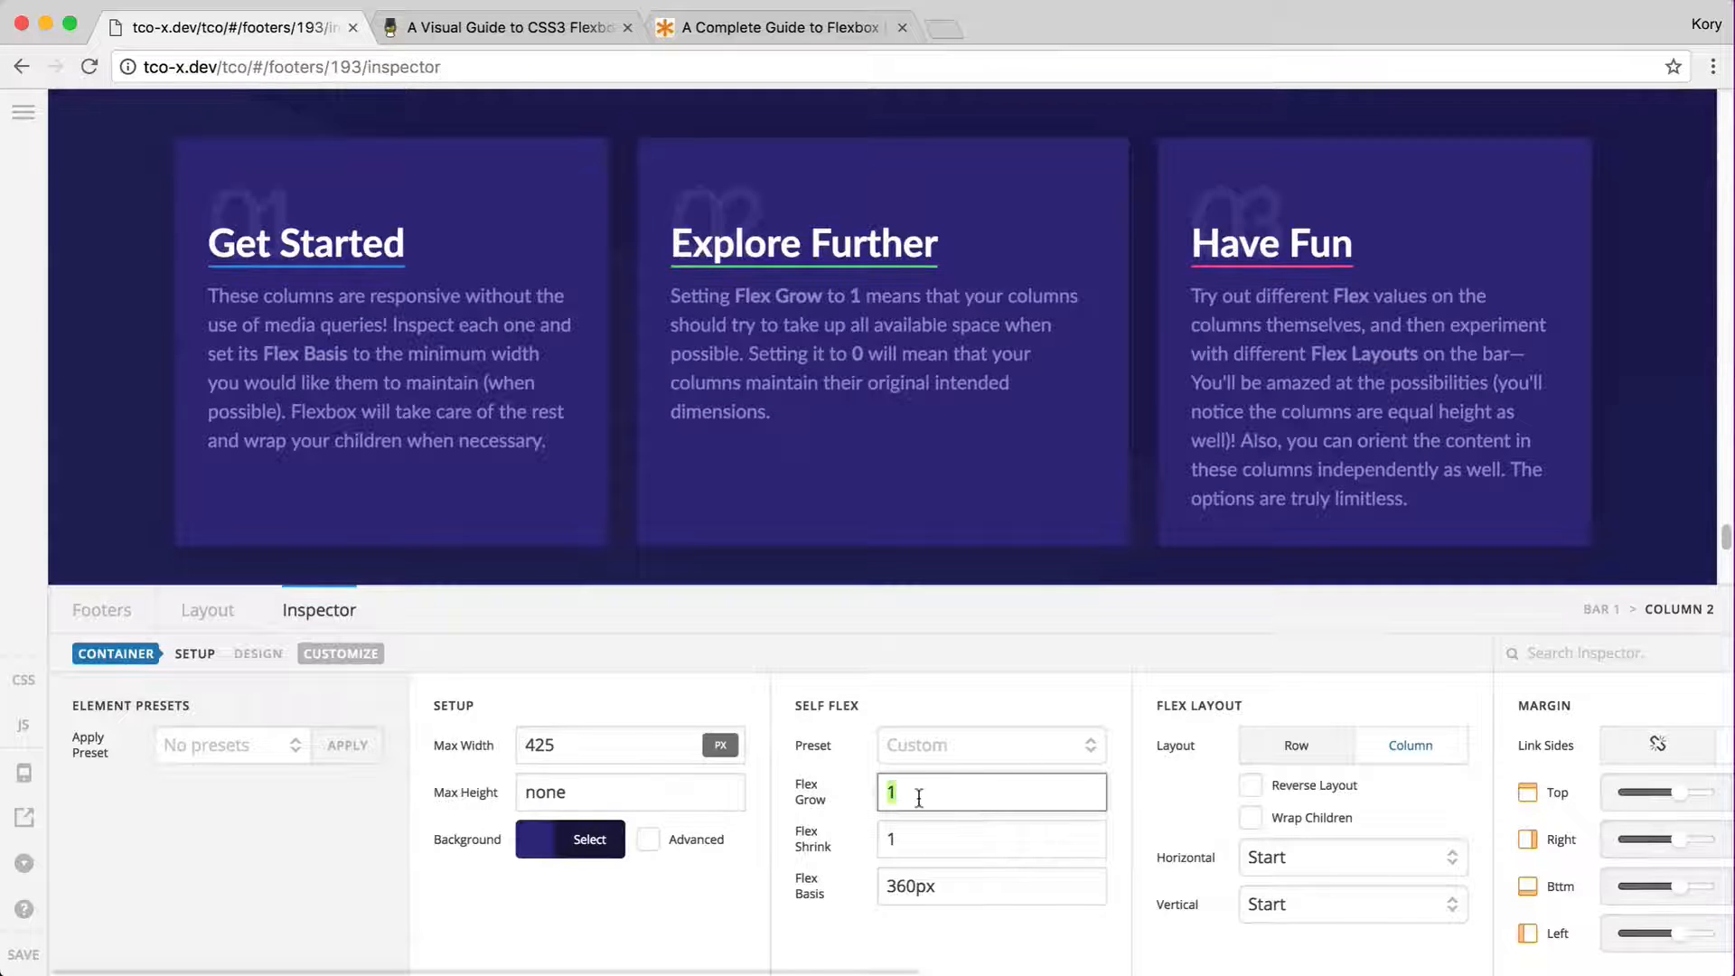
{"action": "type", "text": "0"}
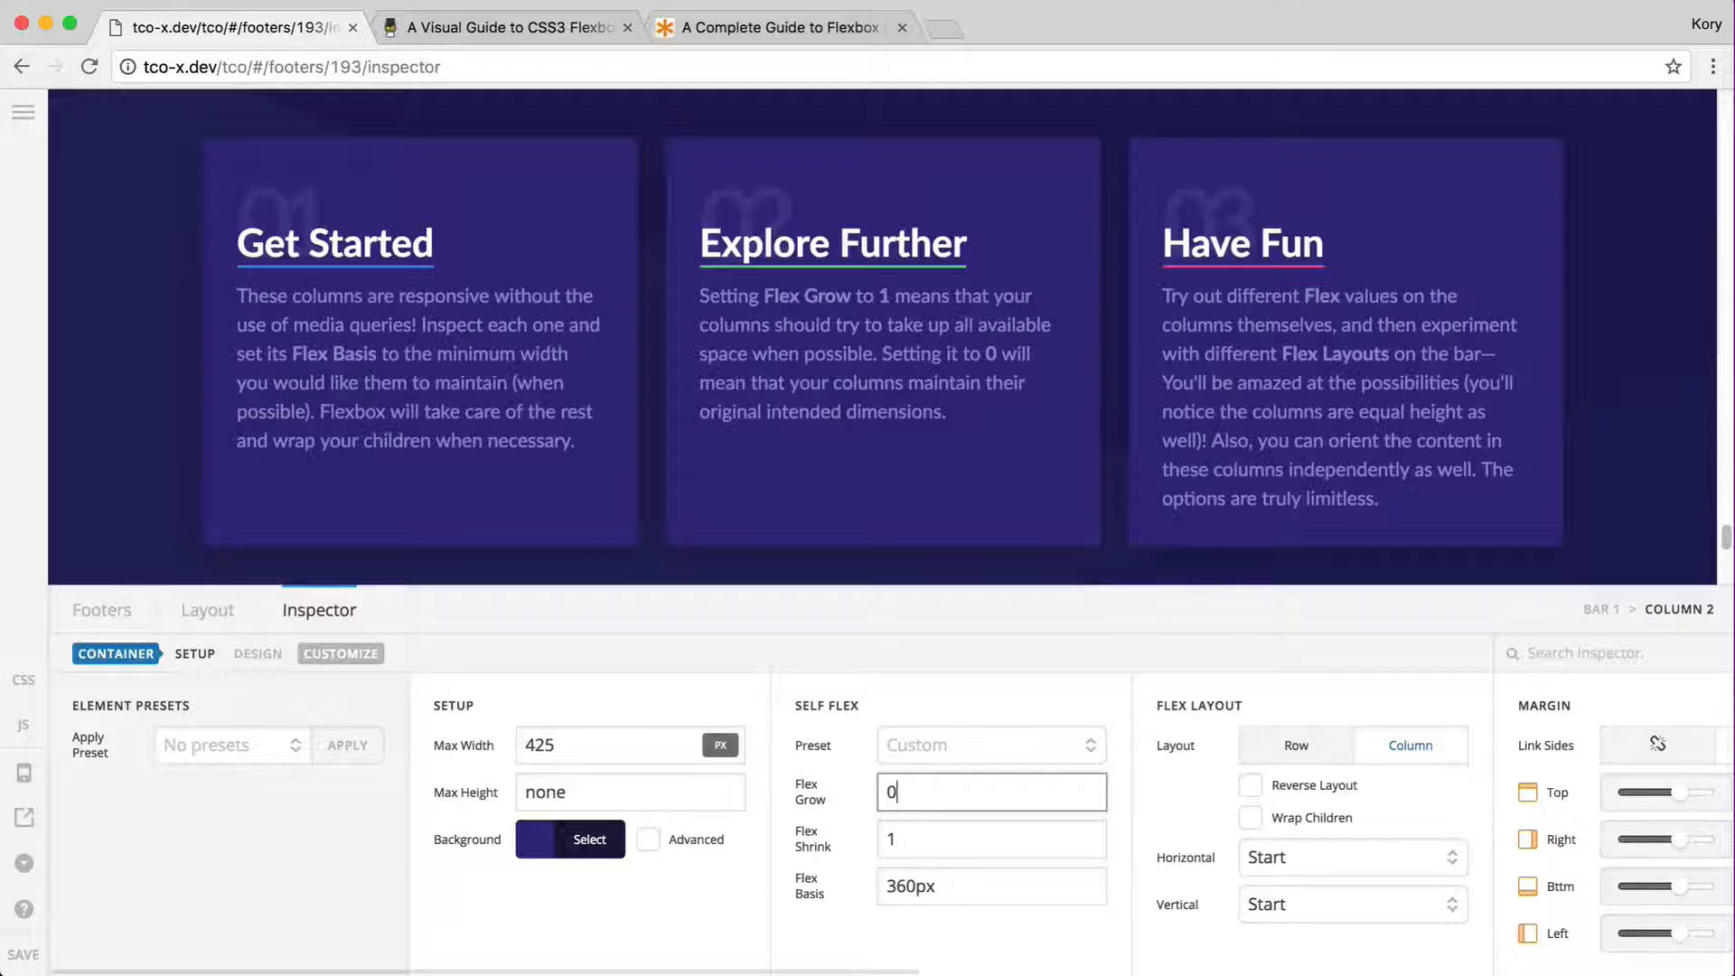
{"action": "key", "text": "ctrl+z"}
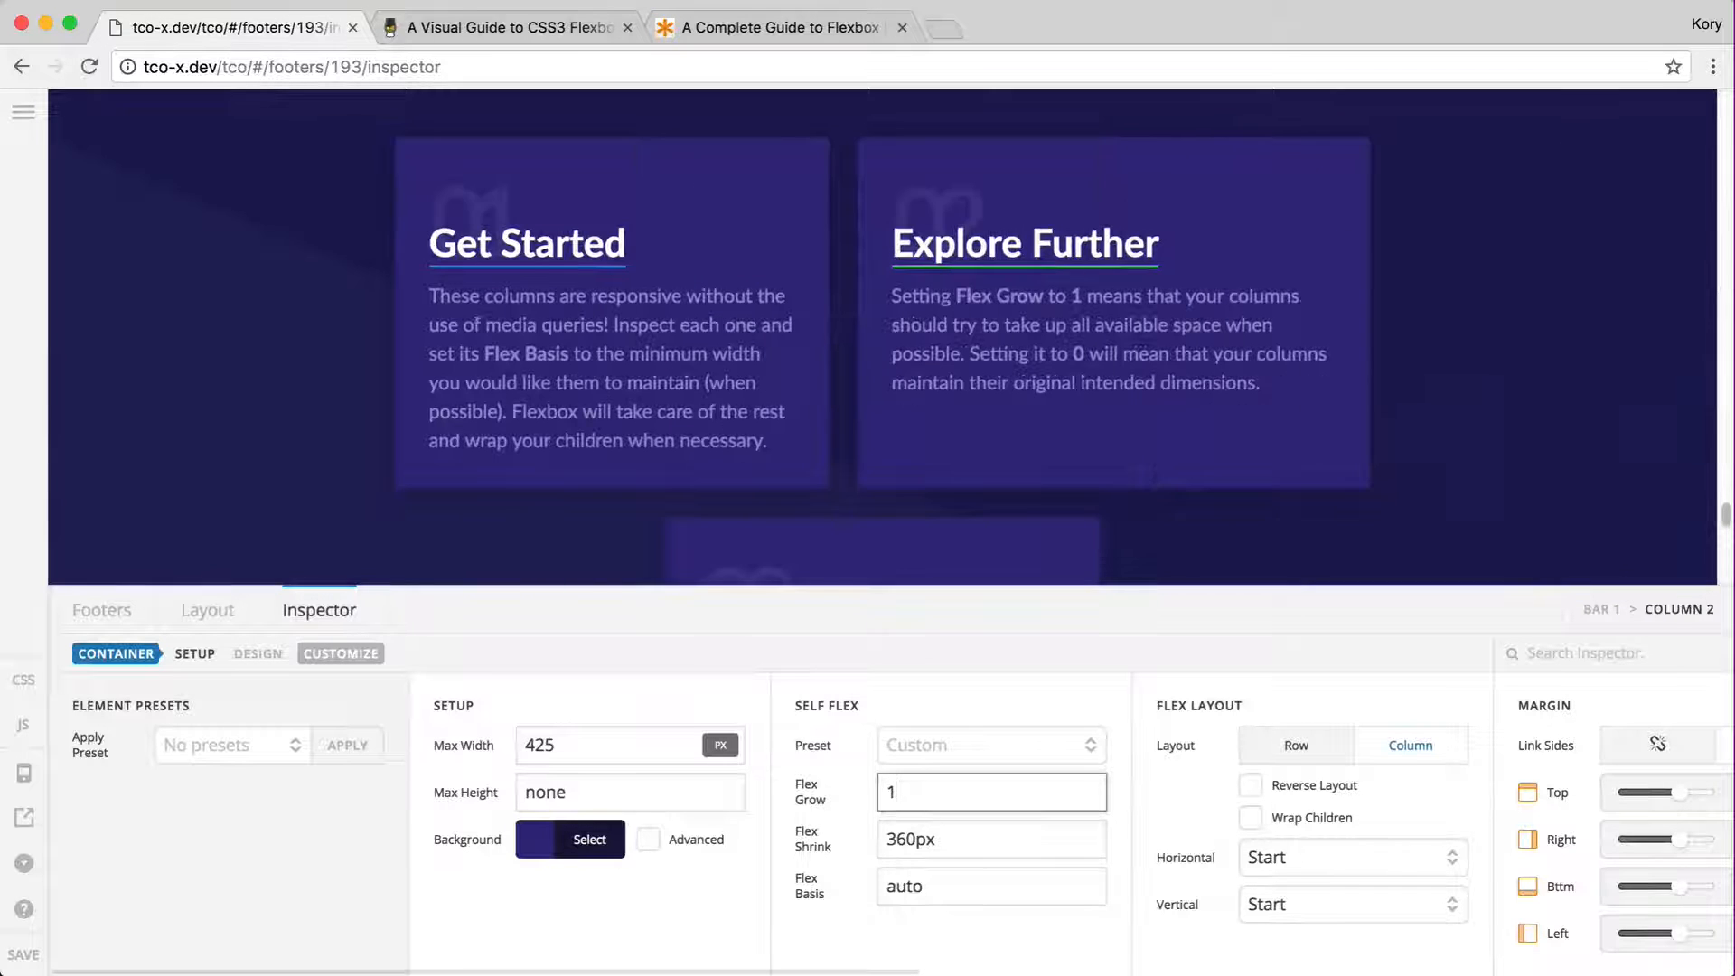
- Set the Explore Further column's Flex Shrink to 1, Flex Basis to 360px and Flex Grow to 0
{"action": "double_click", "coordinate": [916, 826]}
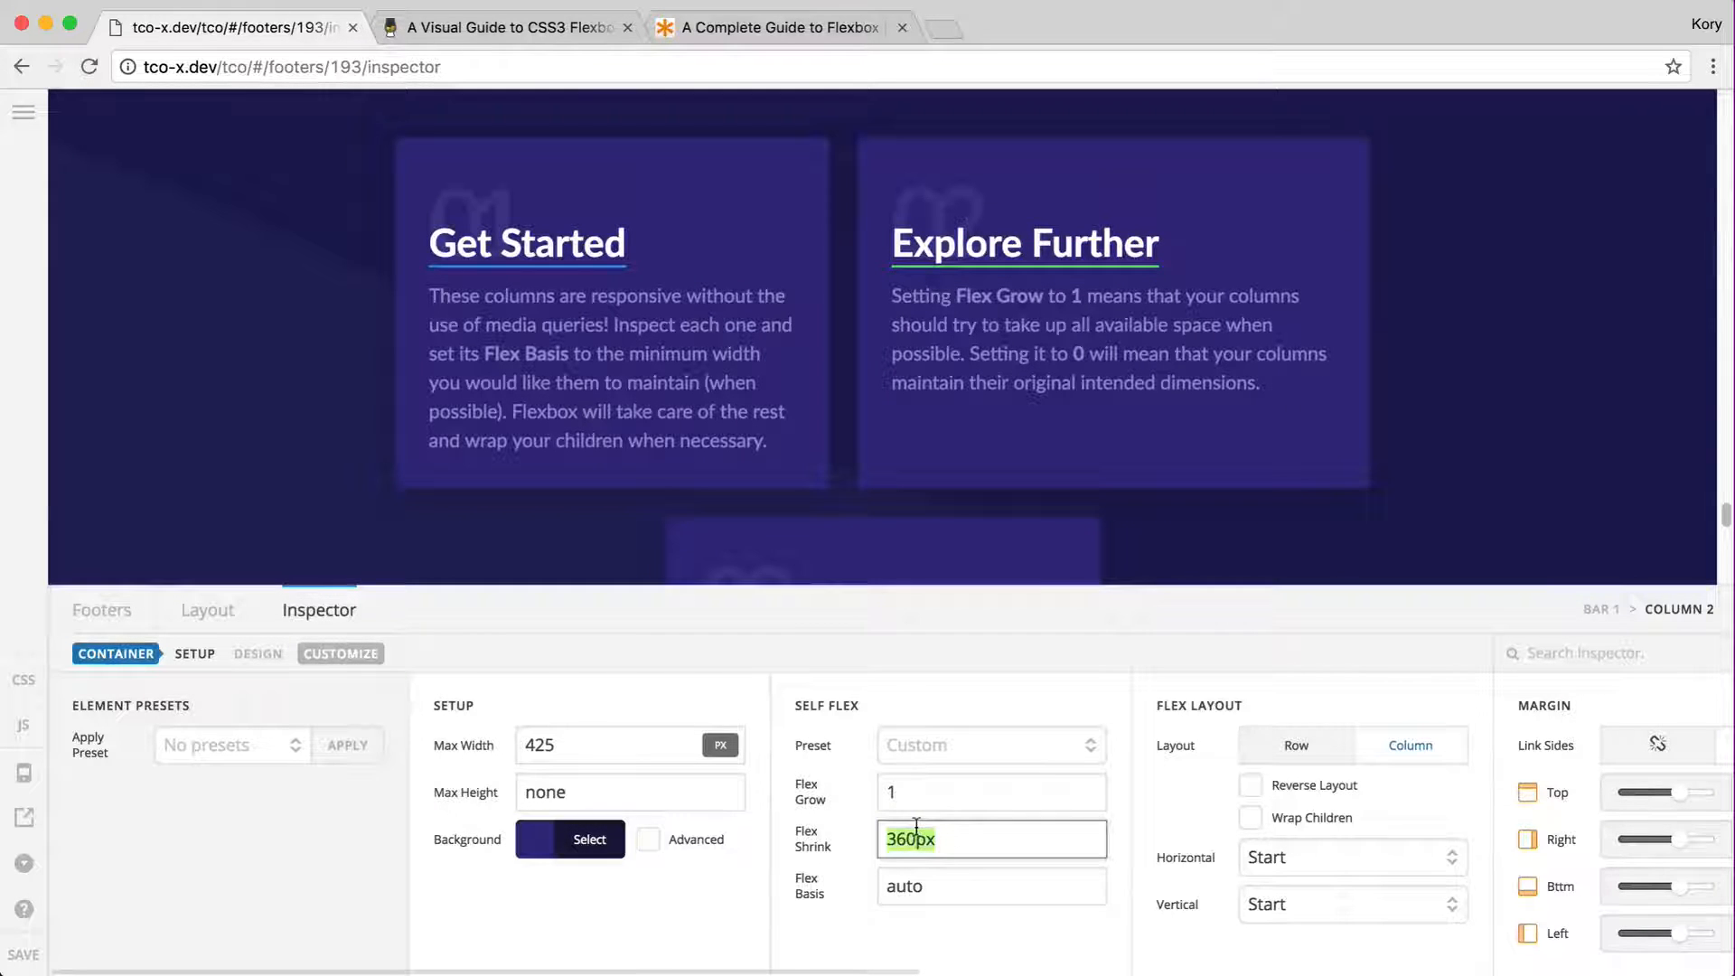
{"action": "type", "text": "1"}
{"action": "double_click", "coordinate": [908, 889]}
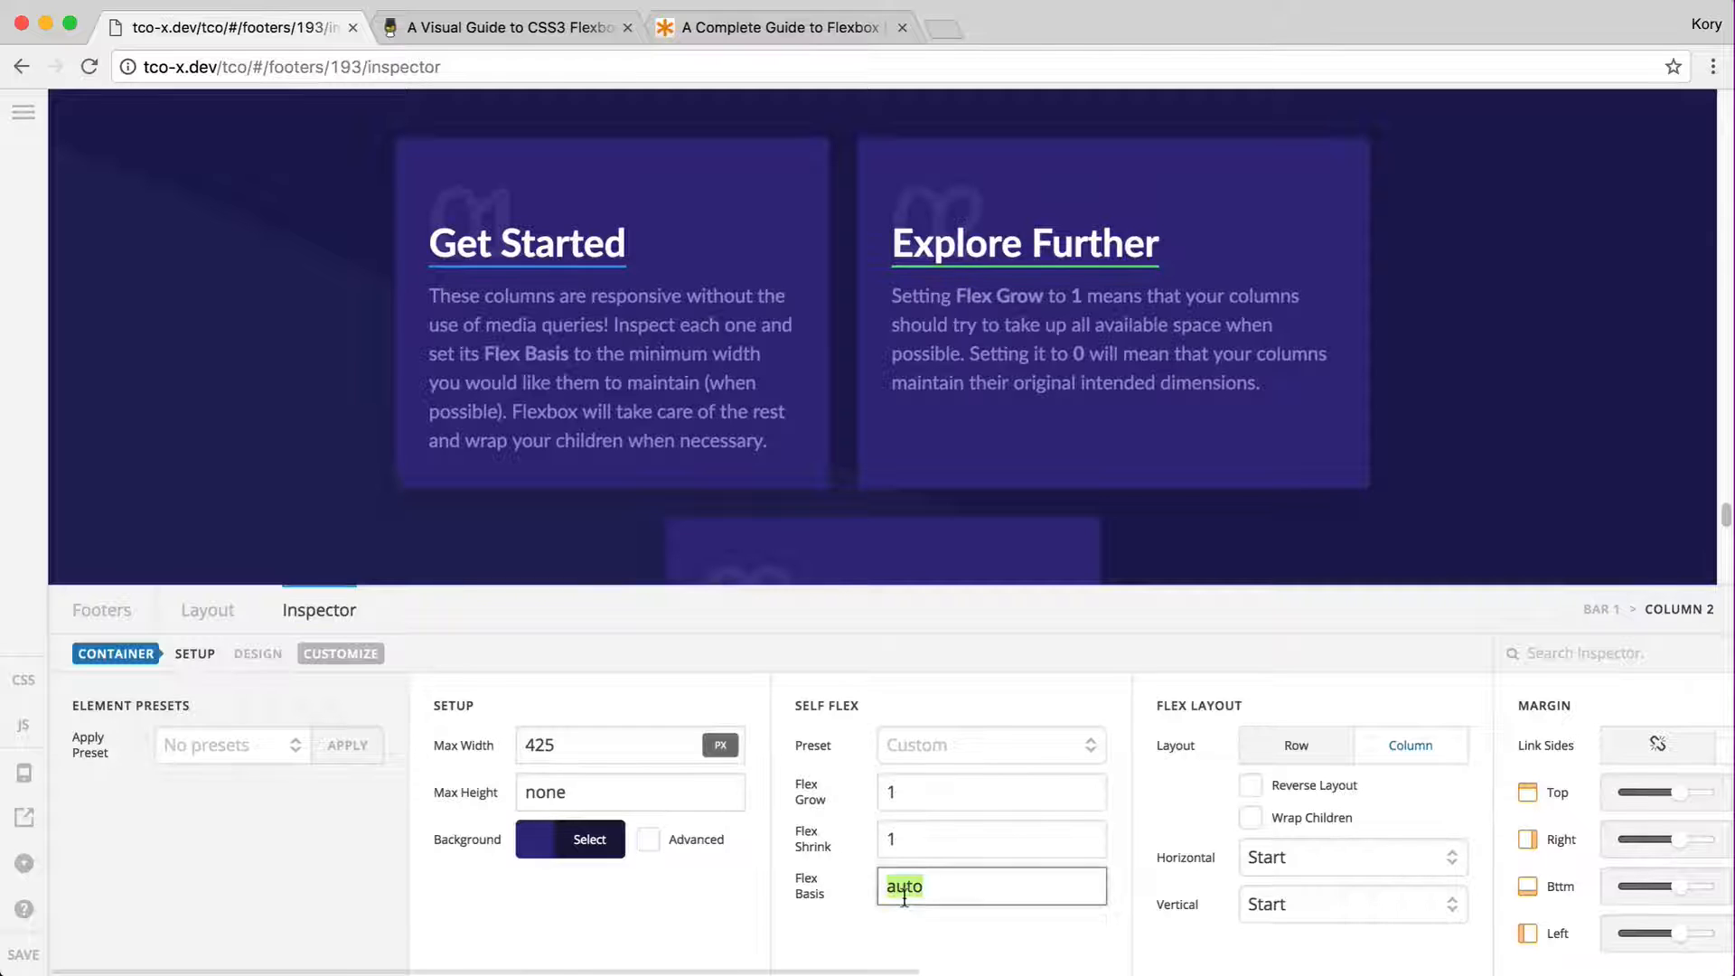
{"action": "type", "text": "360px"}
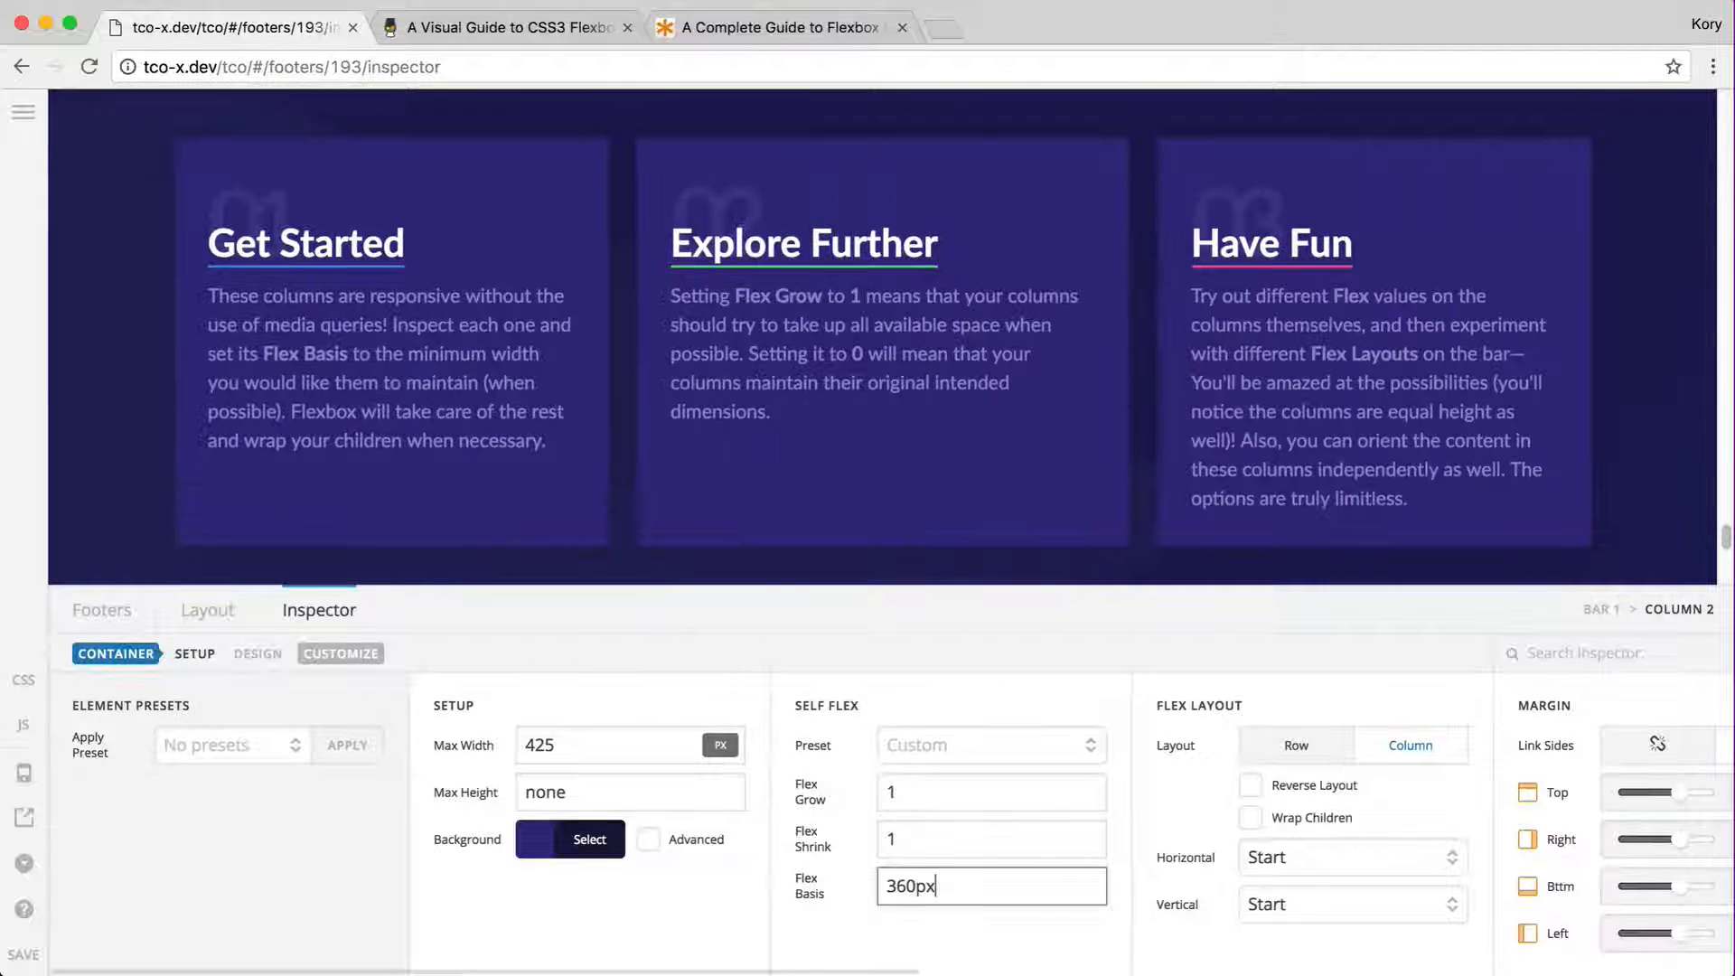
{"action": "double_click", "coordinate": [920, 791]}
{"action": "type", "text": "0"}
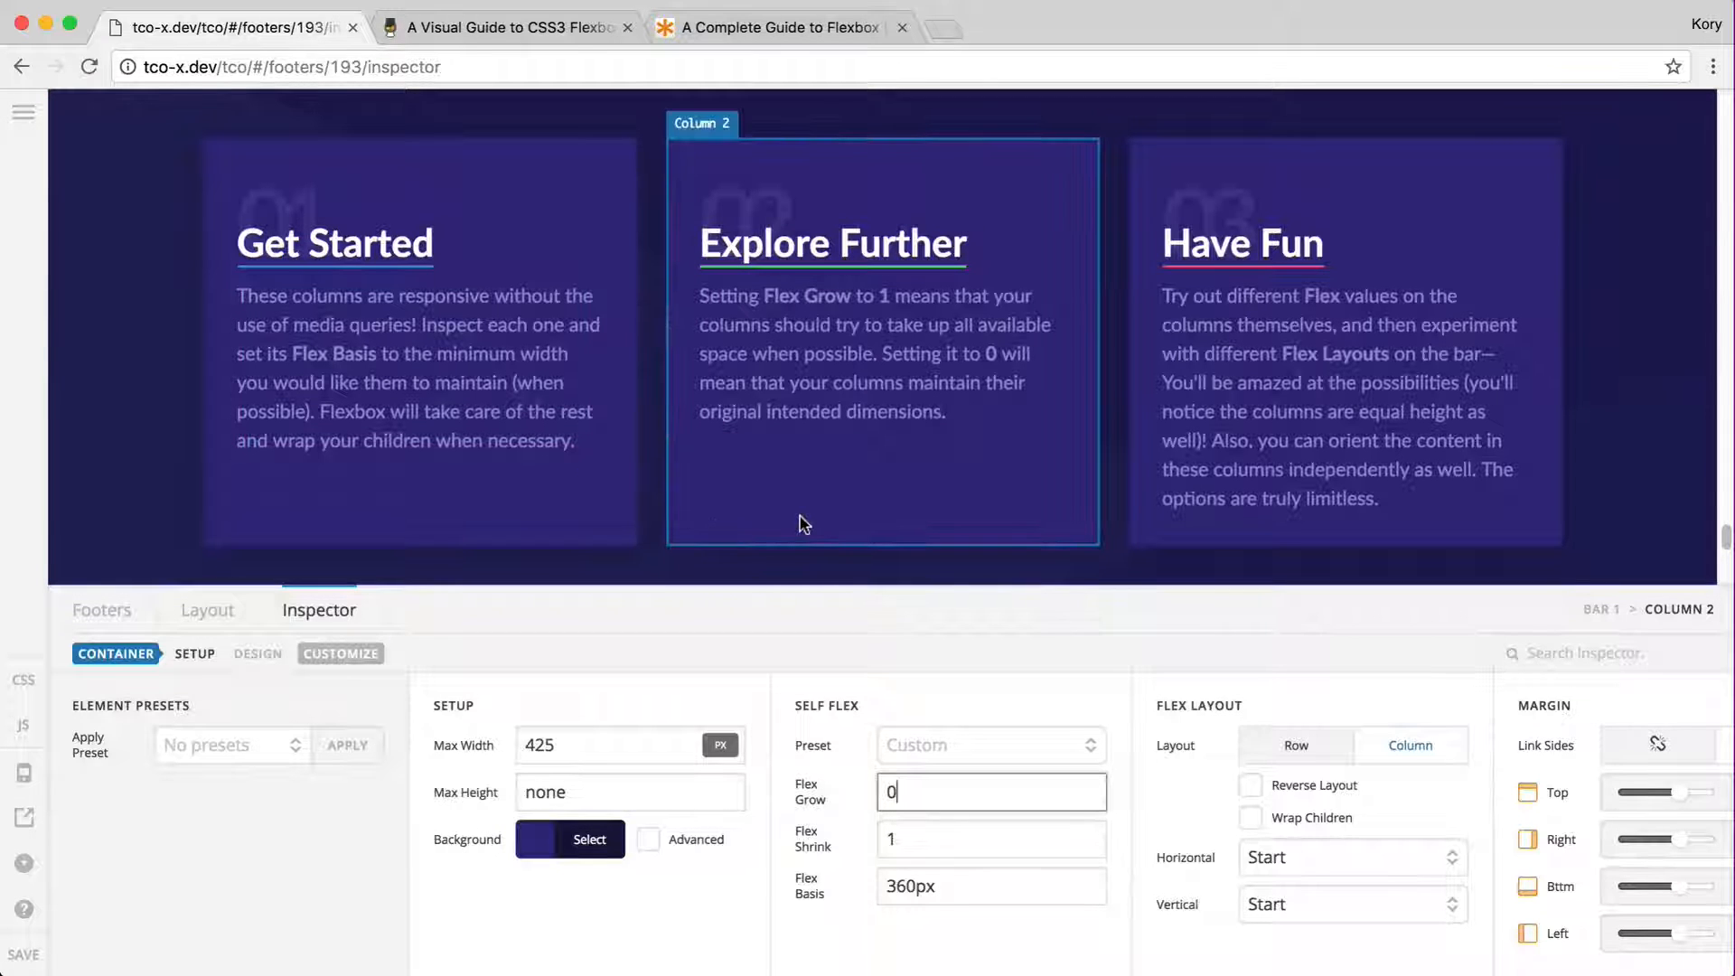
- Review the Explore Further column's Flex Shrink and Flex Basis alongside the parent bar's Flex Layout settings
{"action": "left_click", "coordinate": [1003, 845]}
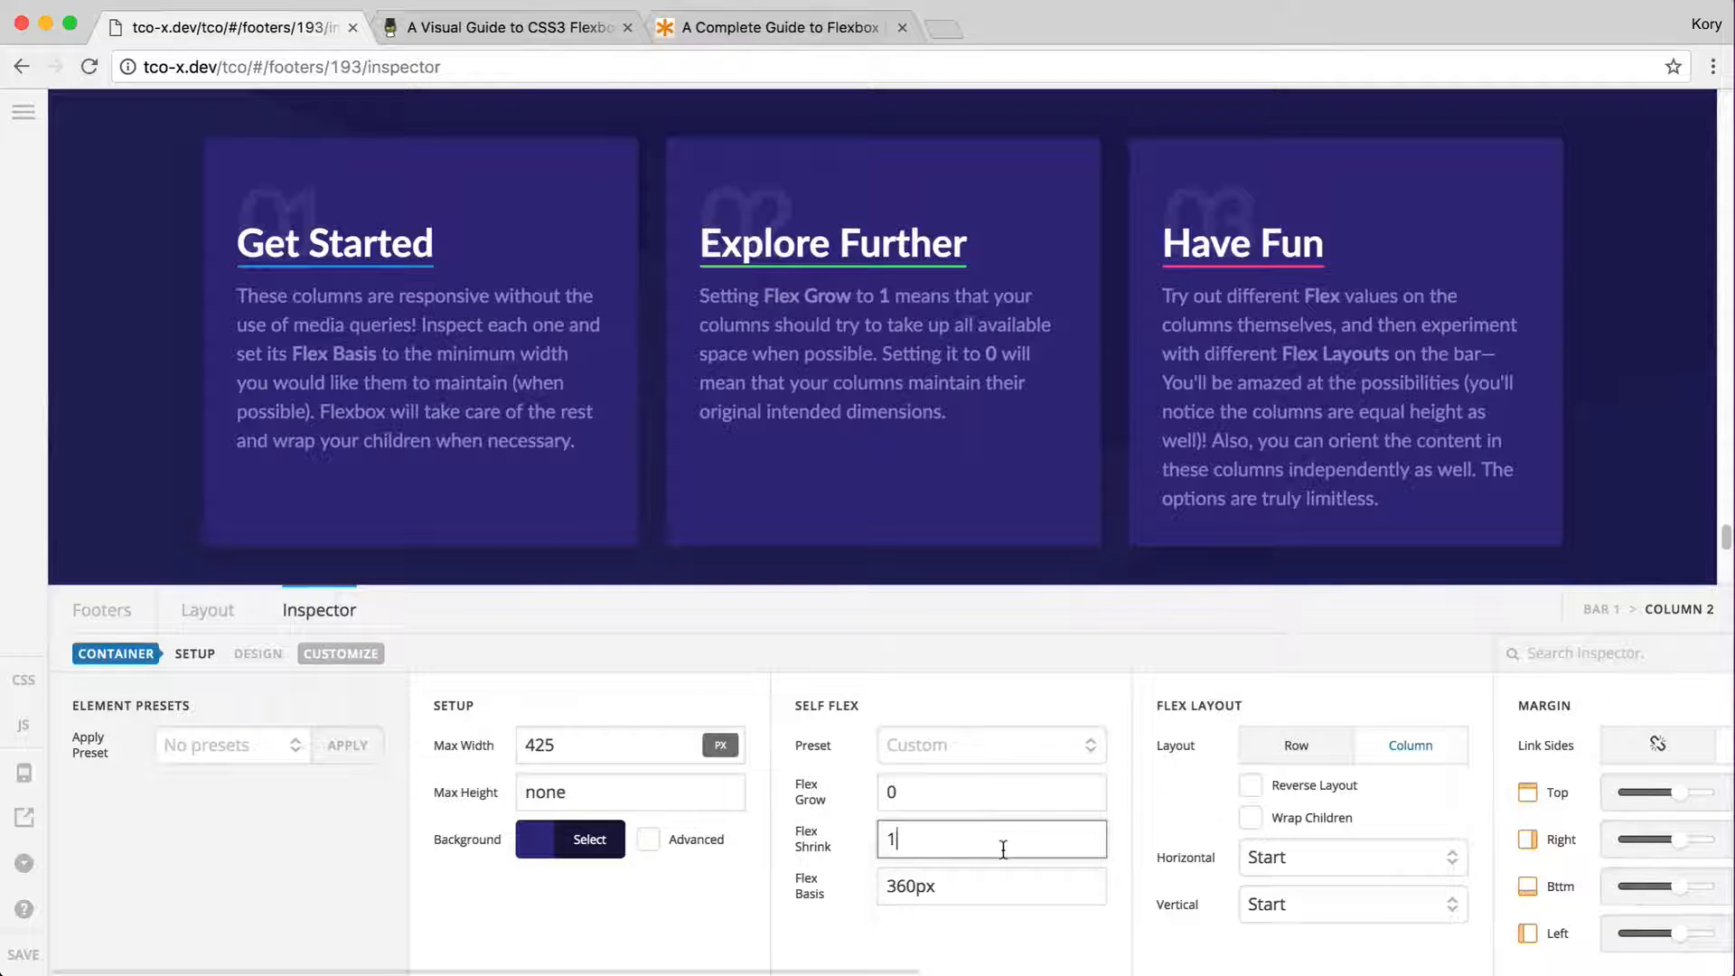
{"action": "left_click", "coordinate": [943, 887]}
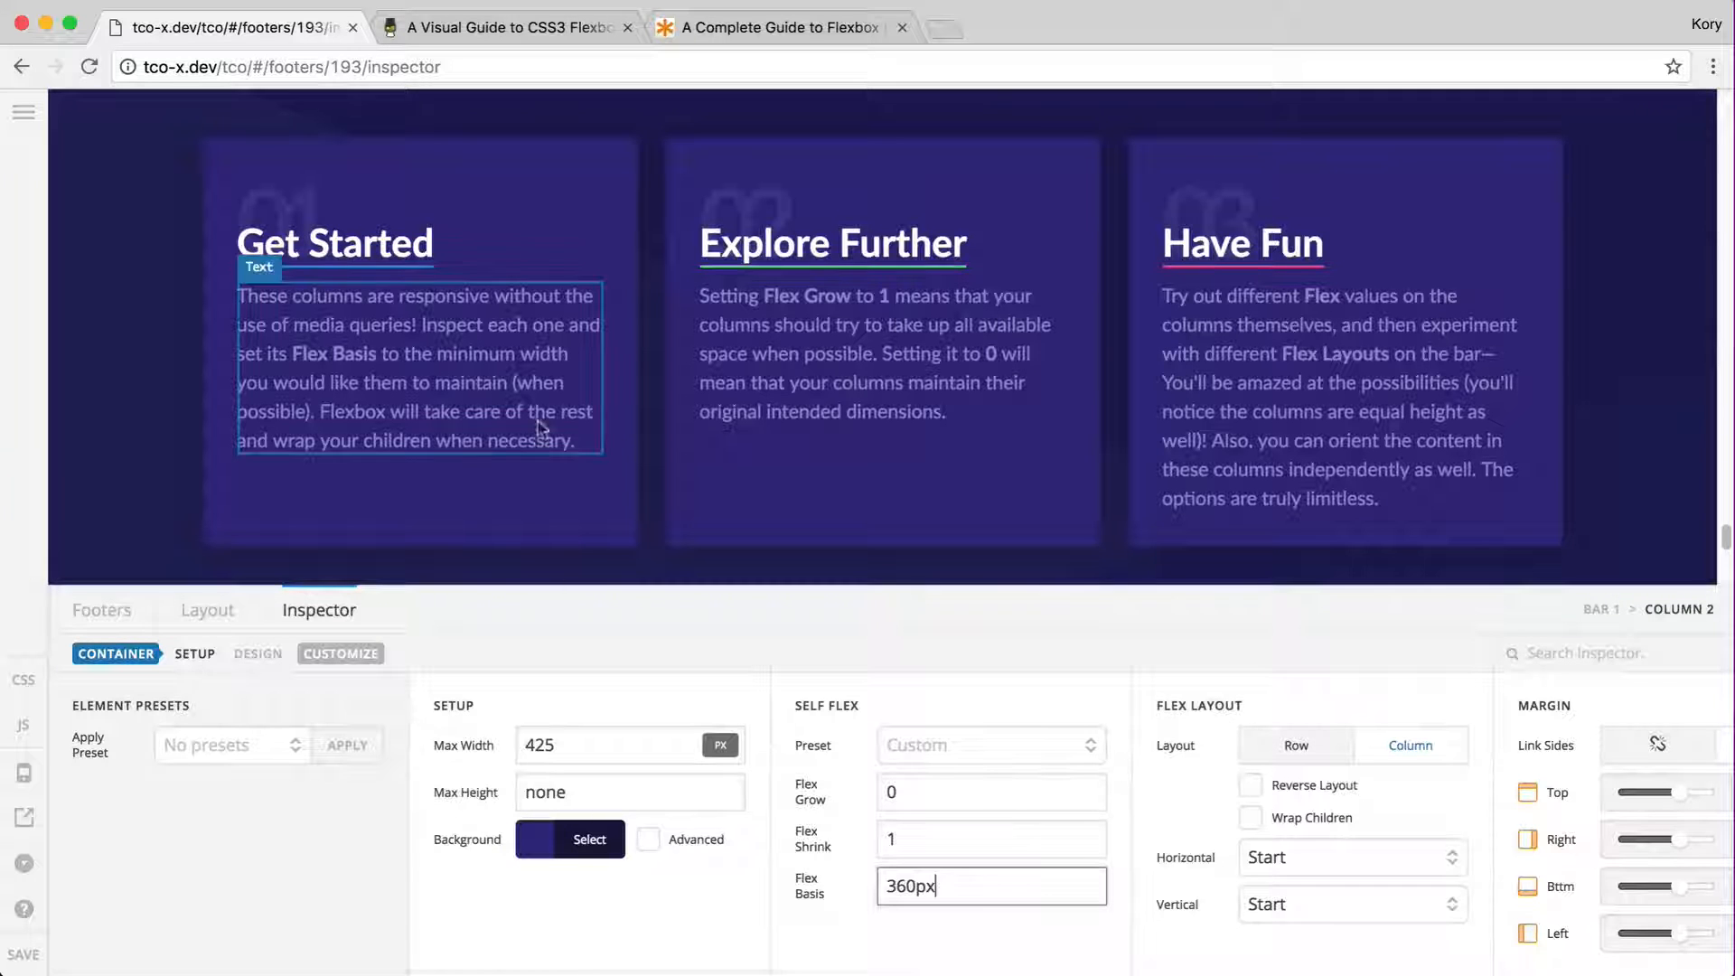
{"action": "left_click", "coordinate": [137, 362]}
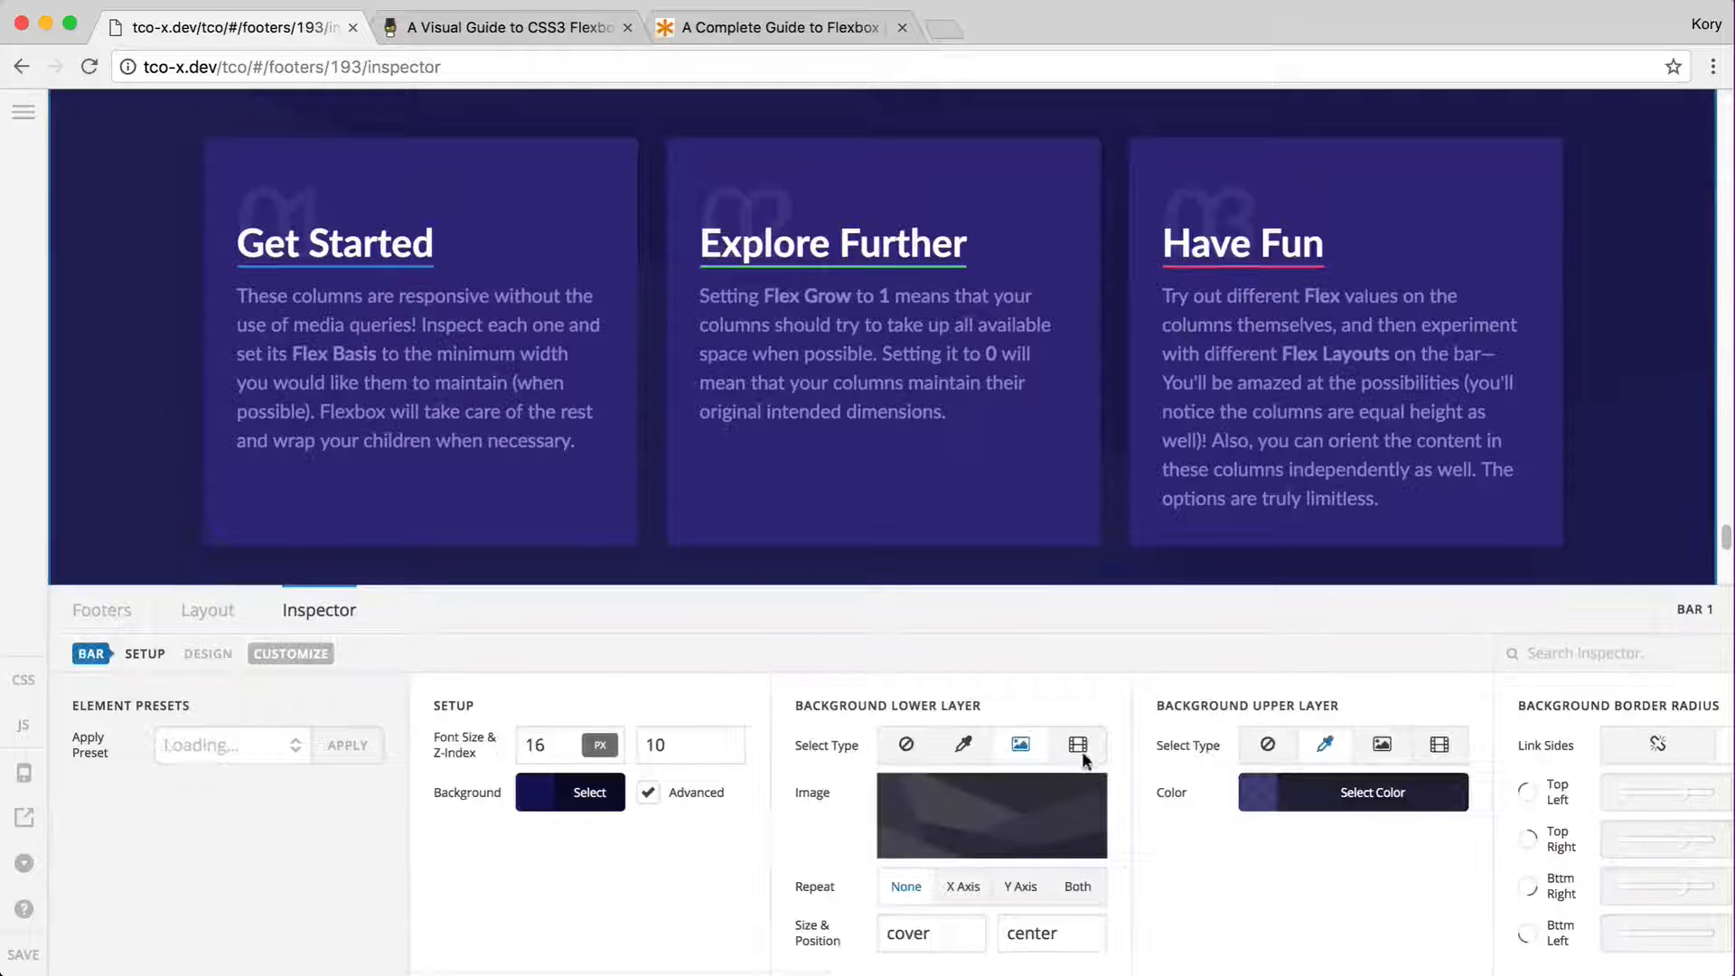
{"action": "scroll", "coordinate": [1126, 874], "scroll_direction": "right", "scroll_amount": 5}
{"action": "scroll", "coordinate": [1127, 813], "scroll_direction": "right", "scroll_amount": 10}
{"action": "scroll", "coordinate": [1131, 761], "scroll_direction": "left", "scroll_amount": 2}
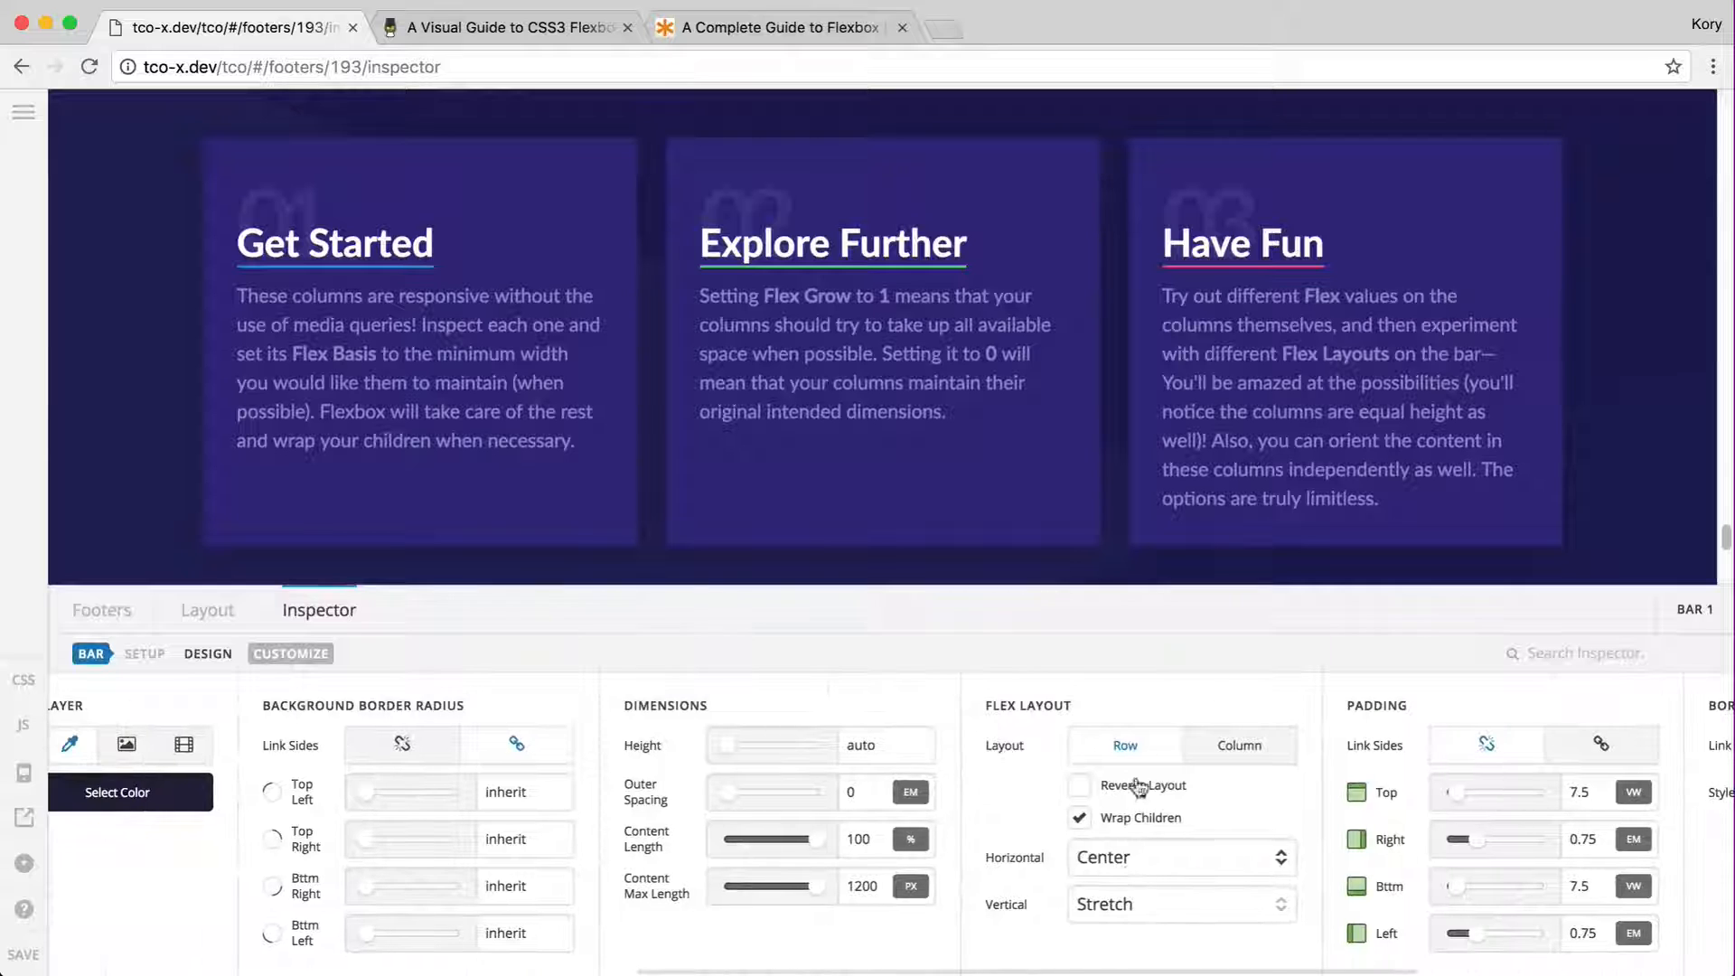
{"action": "left_click", "coordinate": [699, 524]}
{"action": "left_click", "coordinate": [928, 885]}
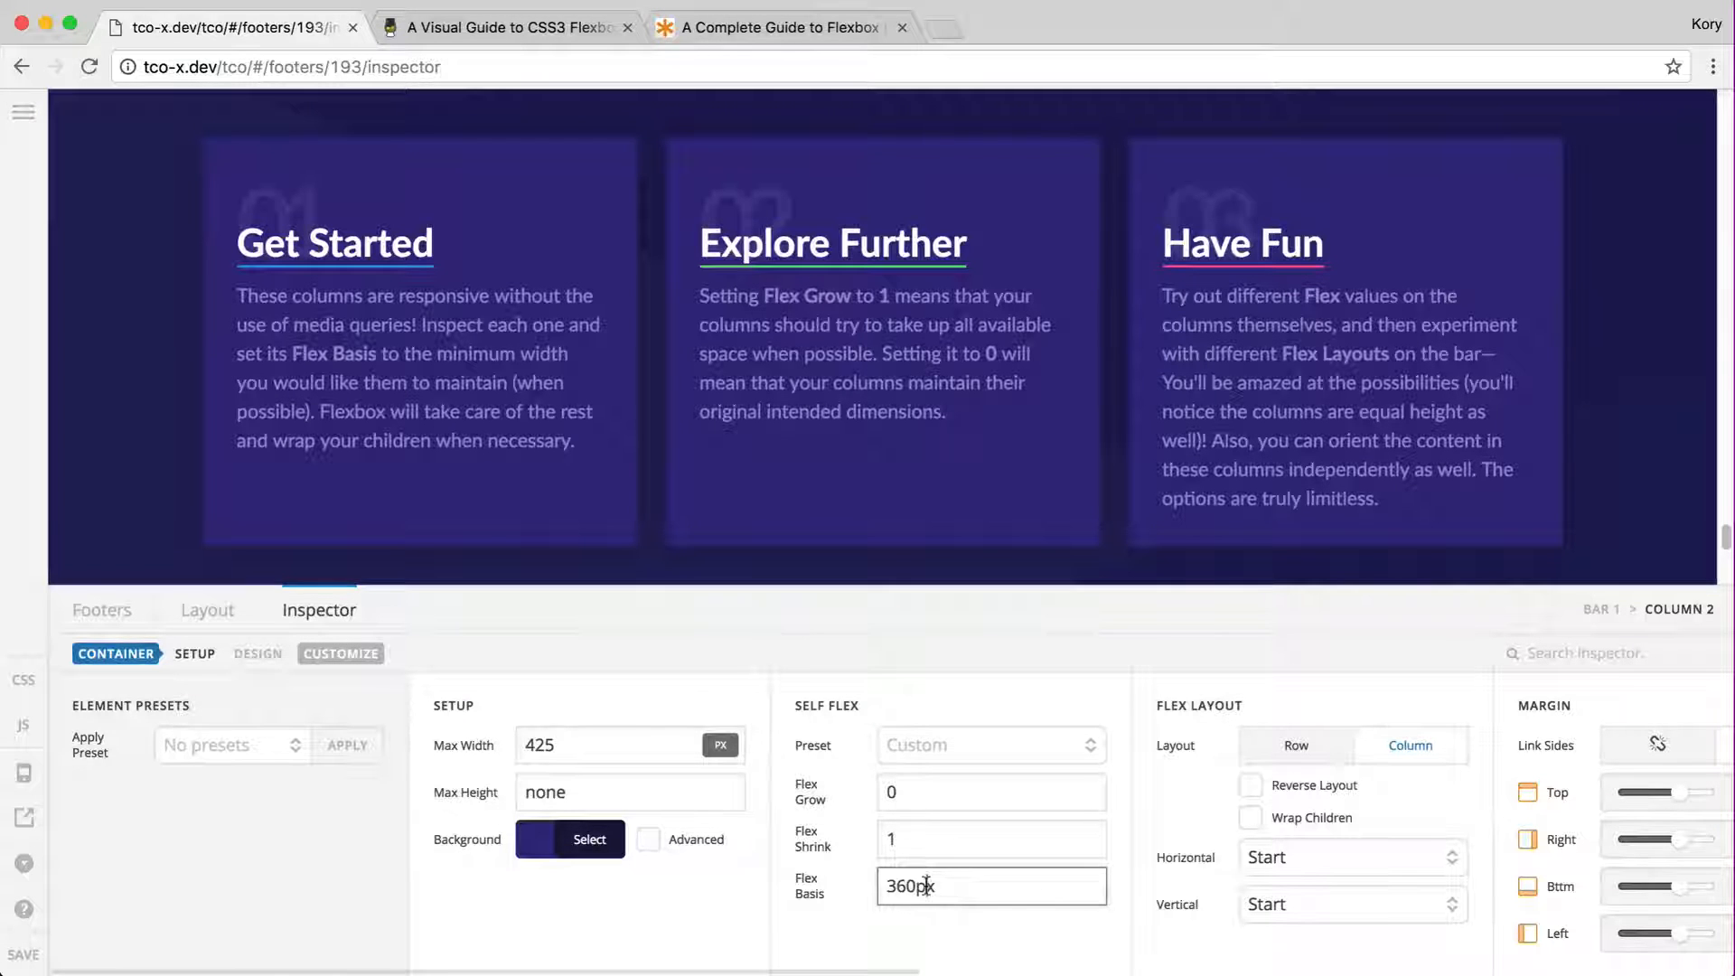
- Inspect the footer bar and examine its row layout, child wrapping and horizontal and vertical alignment options
{"action": "left_click", "coordinate": [77, 306]}
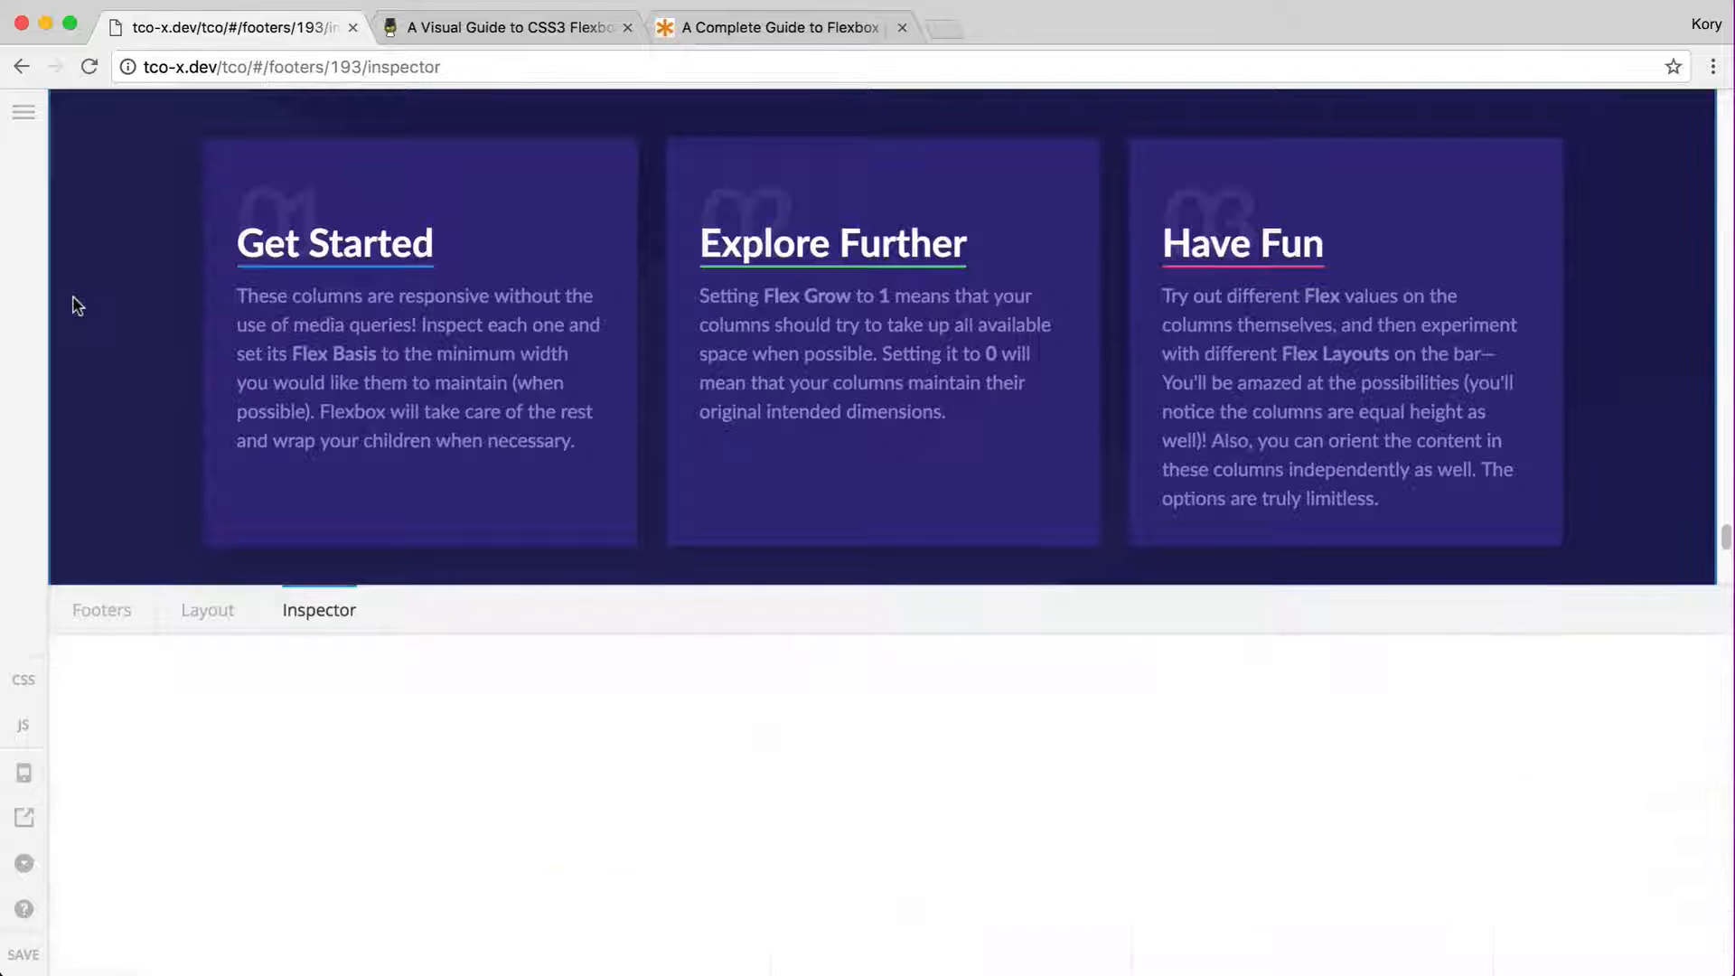
{"action": "scroll", "coordinate": [860, 839], "scroll_direction": "right", "scroll_amount": 10}
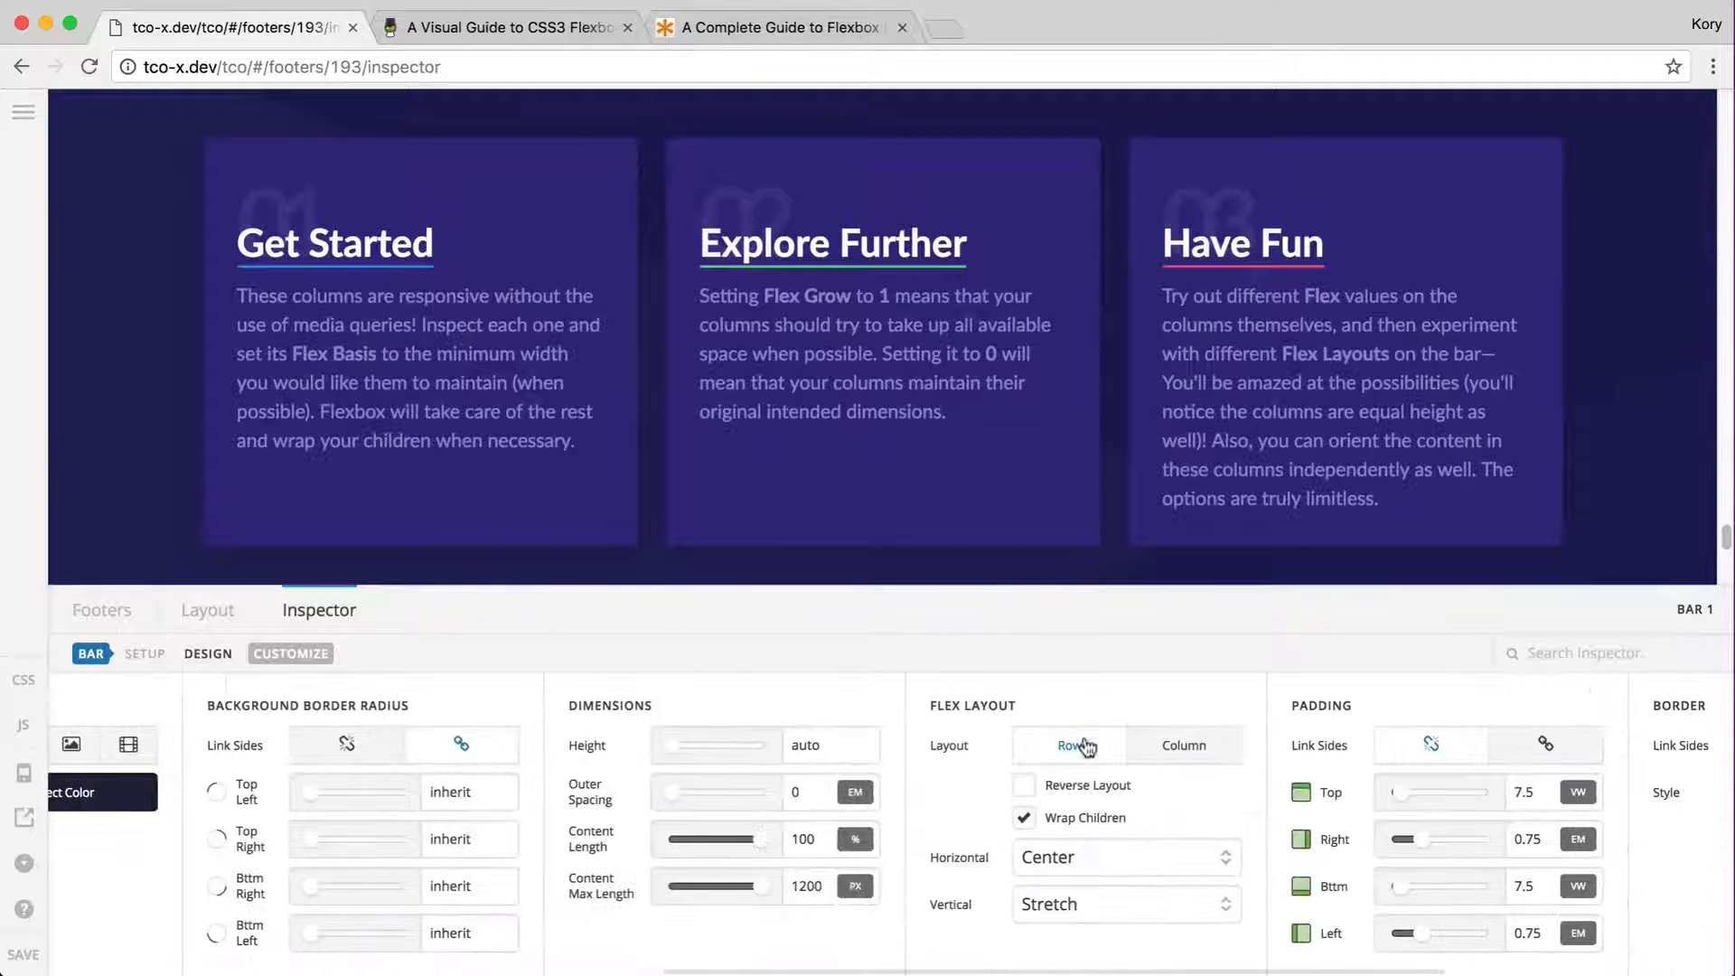
{"action": "left_click", "coordinate": [1026, 820]}
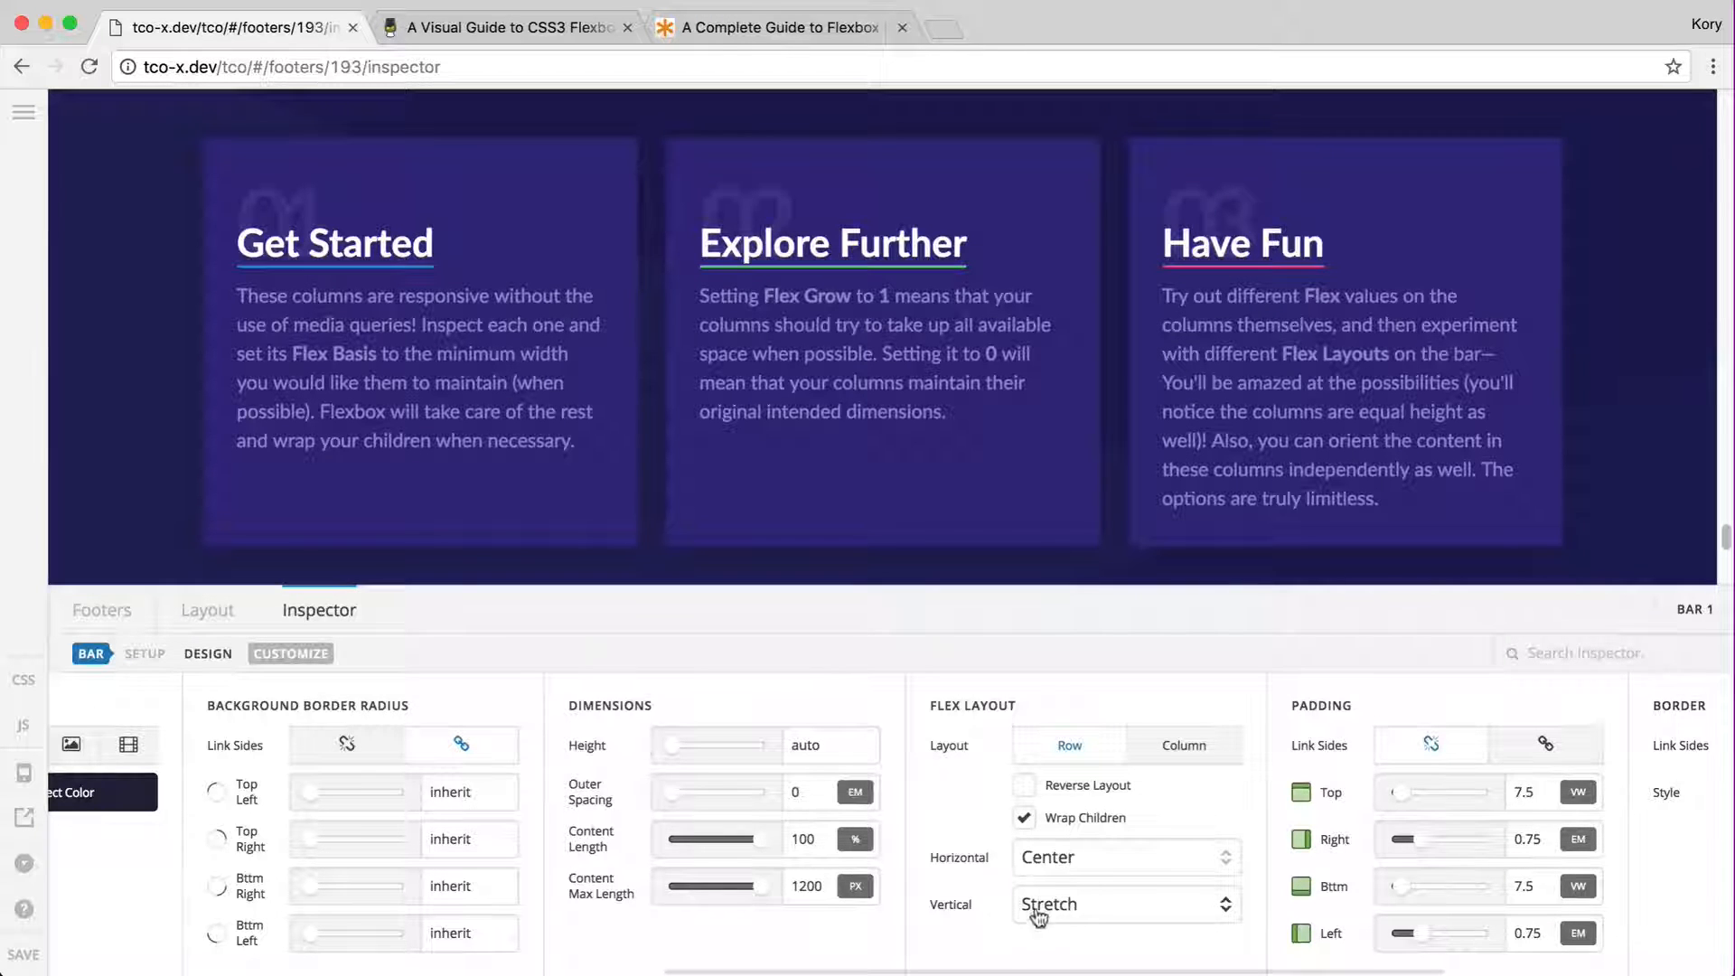
{"action": "scroll", "coordinate": [1015, 900], "scroll_direction": "right", "scroll_amount": 2}
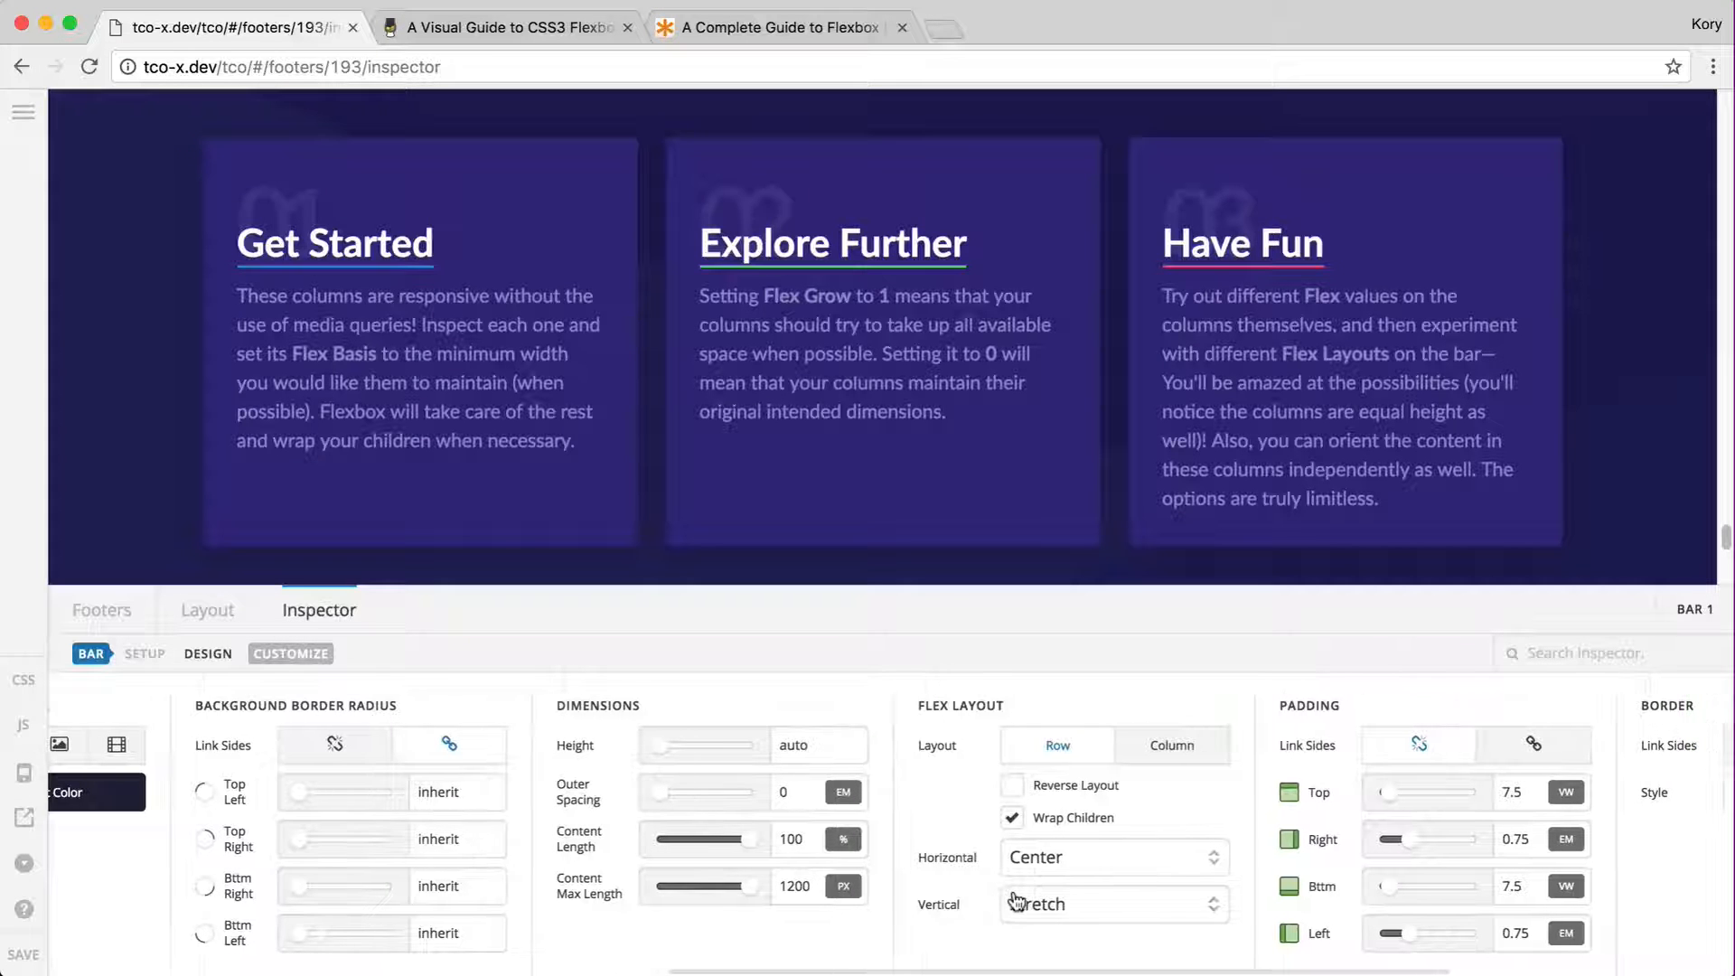
{"action": "scroll", "coordinate": [881, 379], "scroll_direction": "down", "scroll_amount": 1}
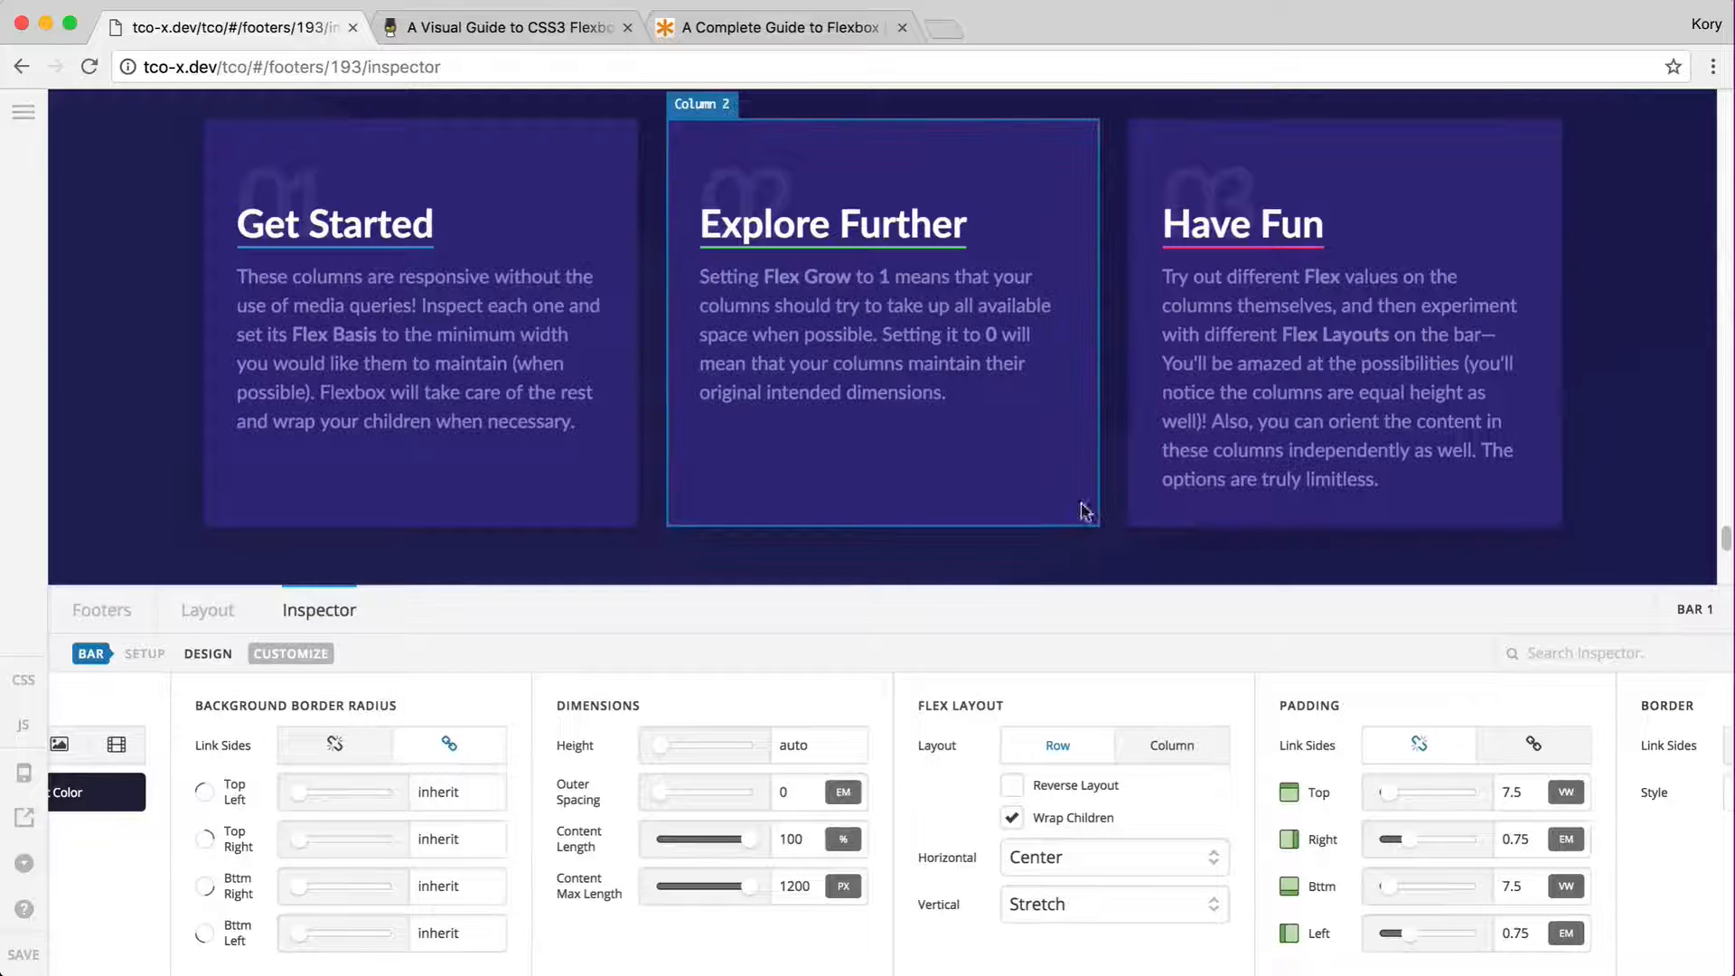
- Set the footer bar's vertical alignment to Start to compare column heights, and return it to Stretch
{"action": "left_click", "coordinate": [1072, 893]}
{"action": "left_click", "coordinate": [1068, 824]}
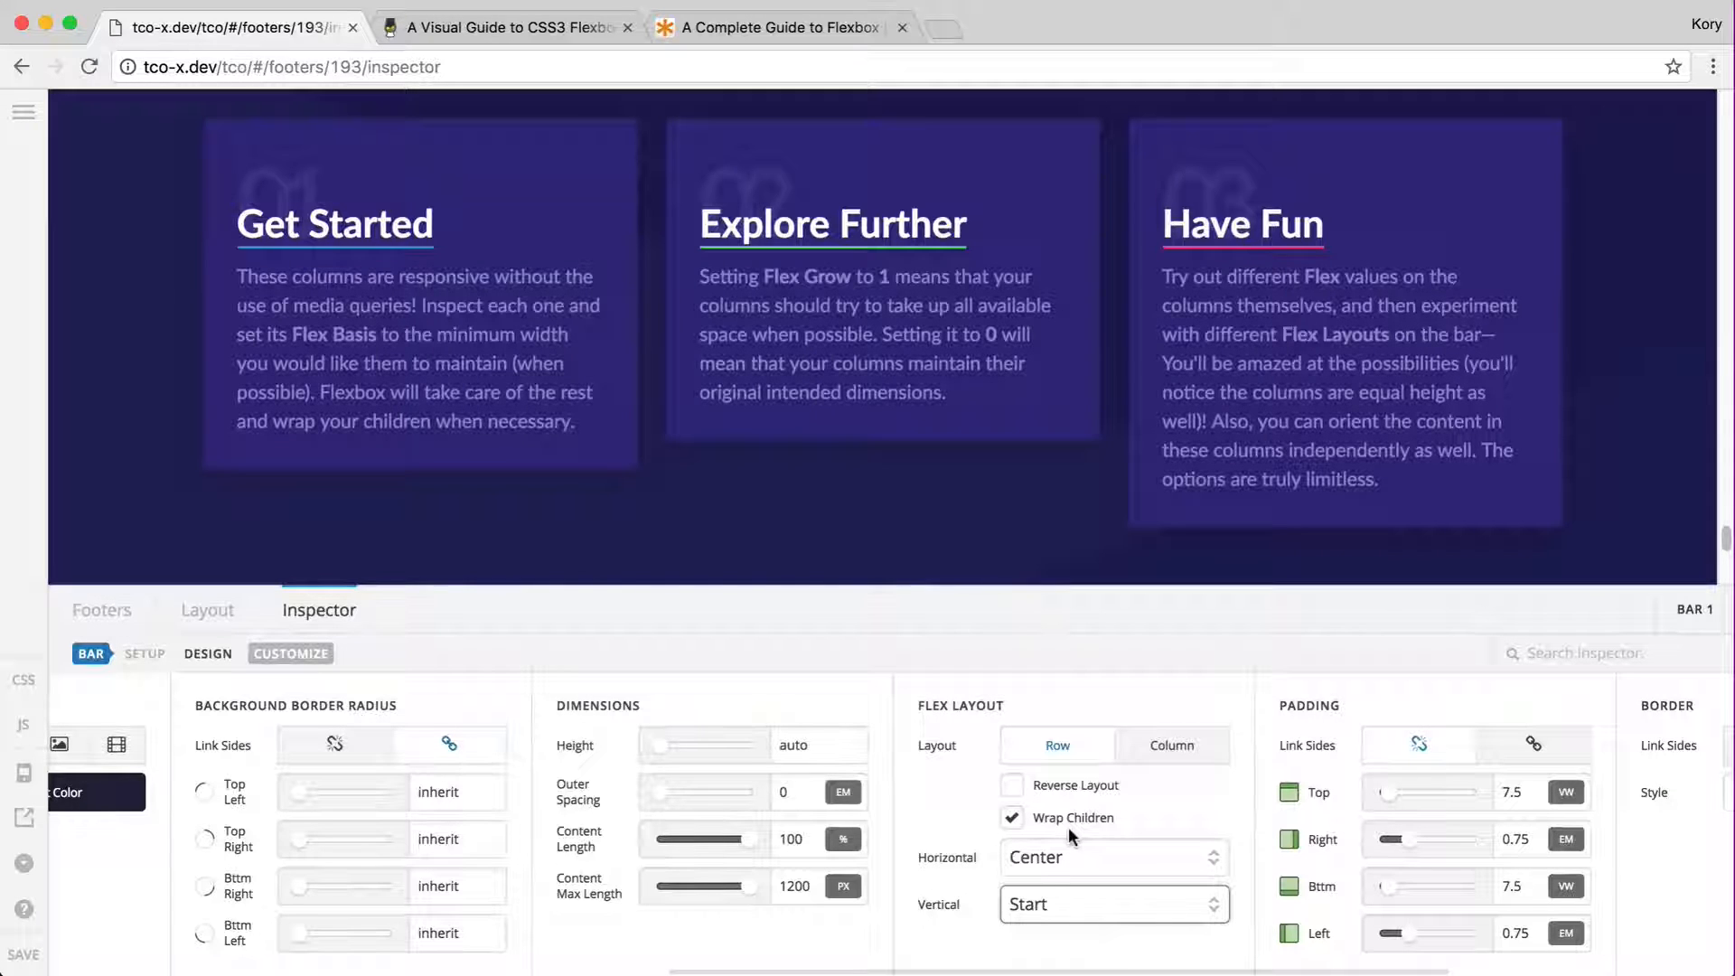
{"action": "left_click", "coordinate": [1035, 906]}
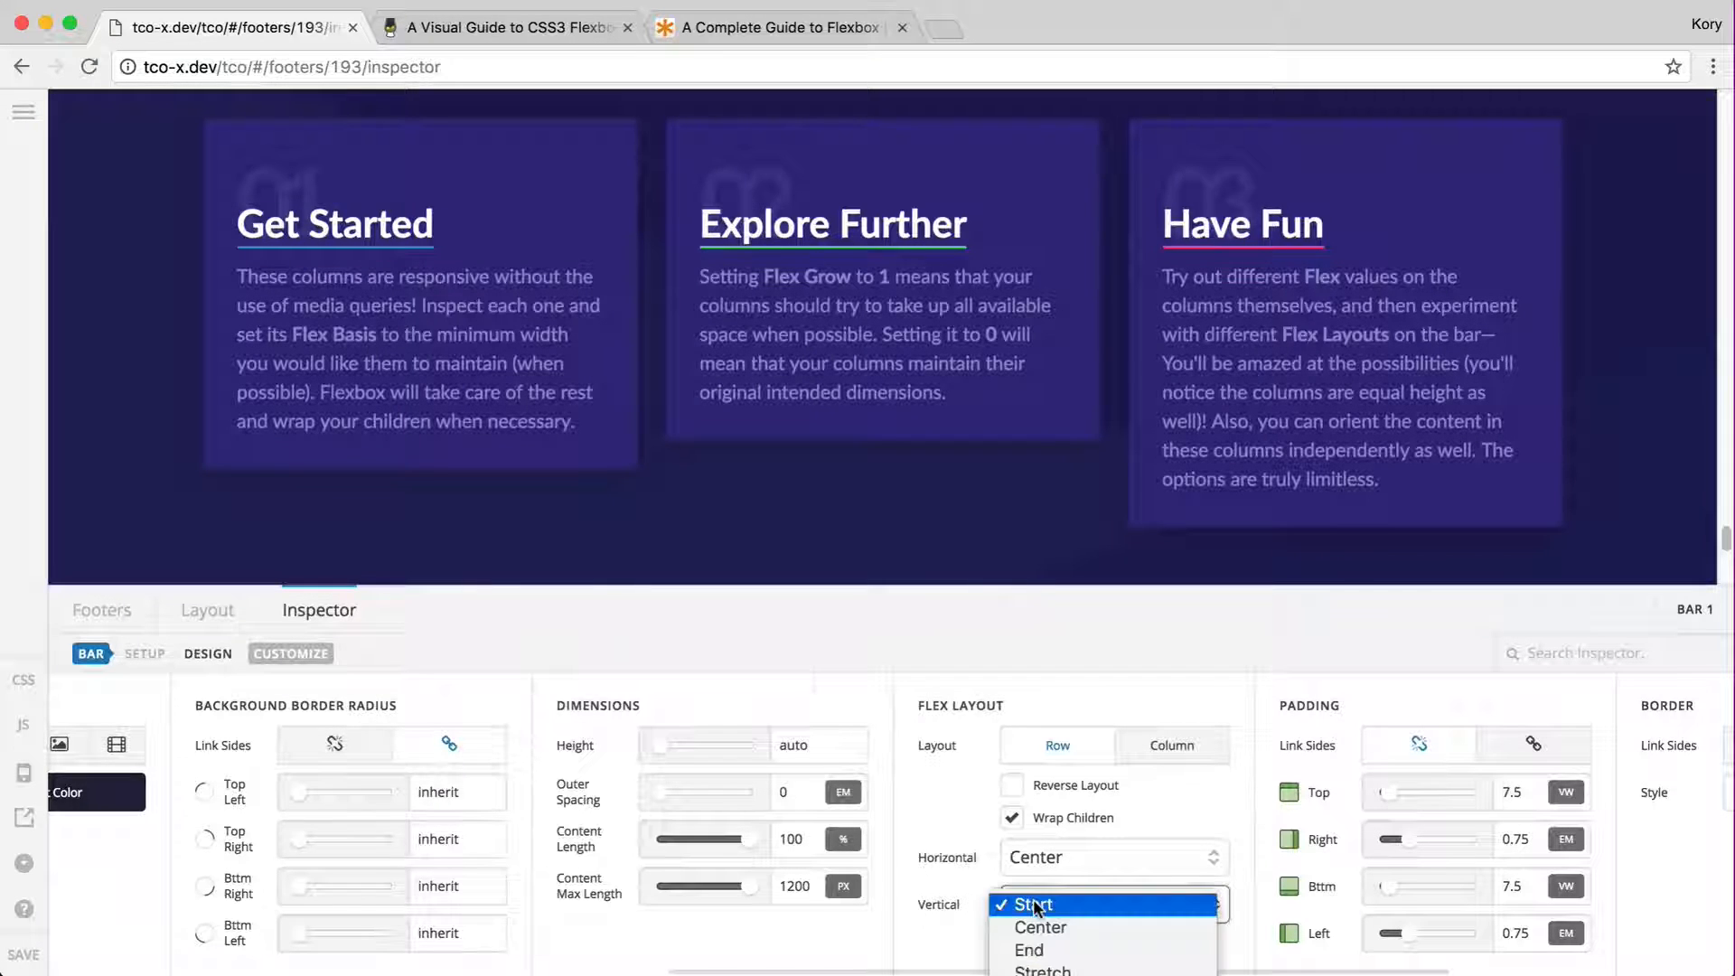
{"action": "left_click", "coordinate": [1054, 969]}
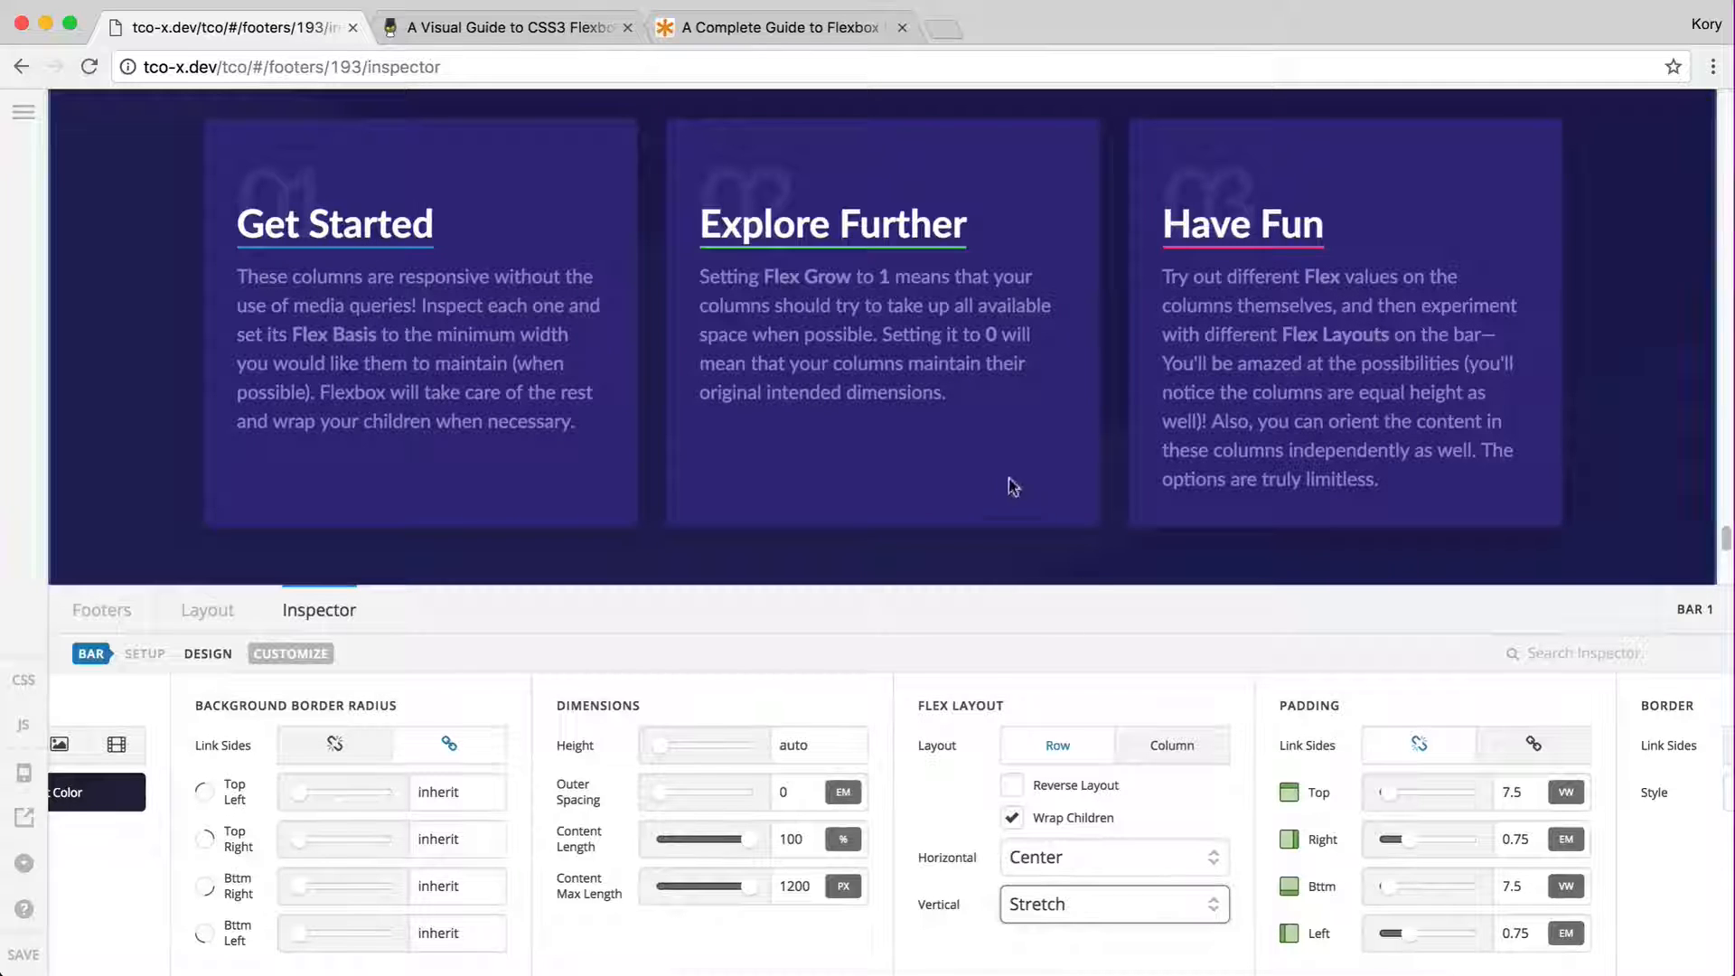
- Set the footer bar's vertical alignment to End and Center to compare column positions, and return it to Stretch
{"action": "left_click", "coordinate": [1087, 895]}
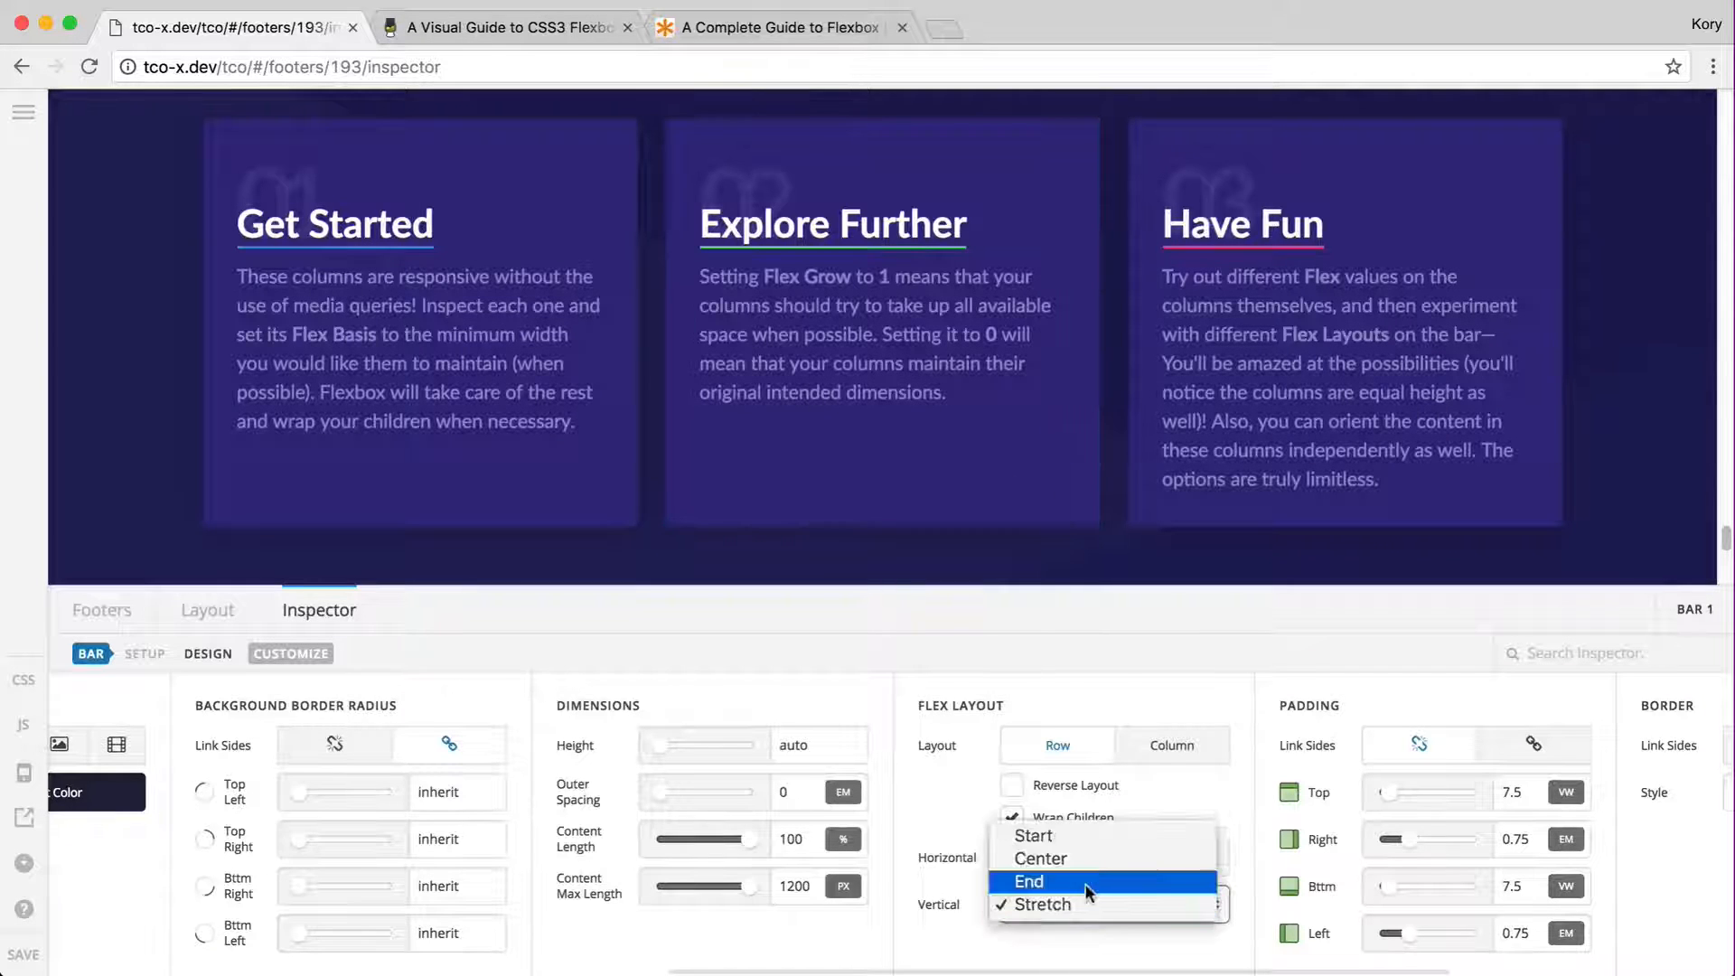
{"action": "left_click", "coordinate": [1079, 883]}
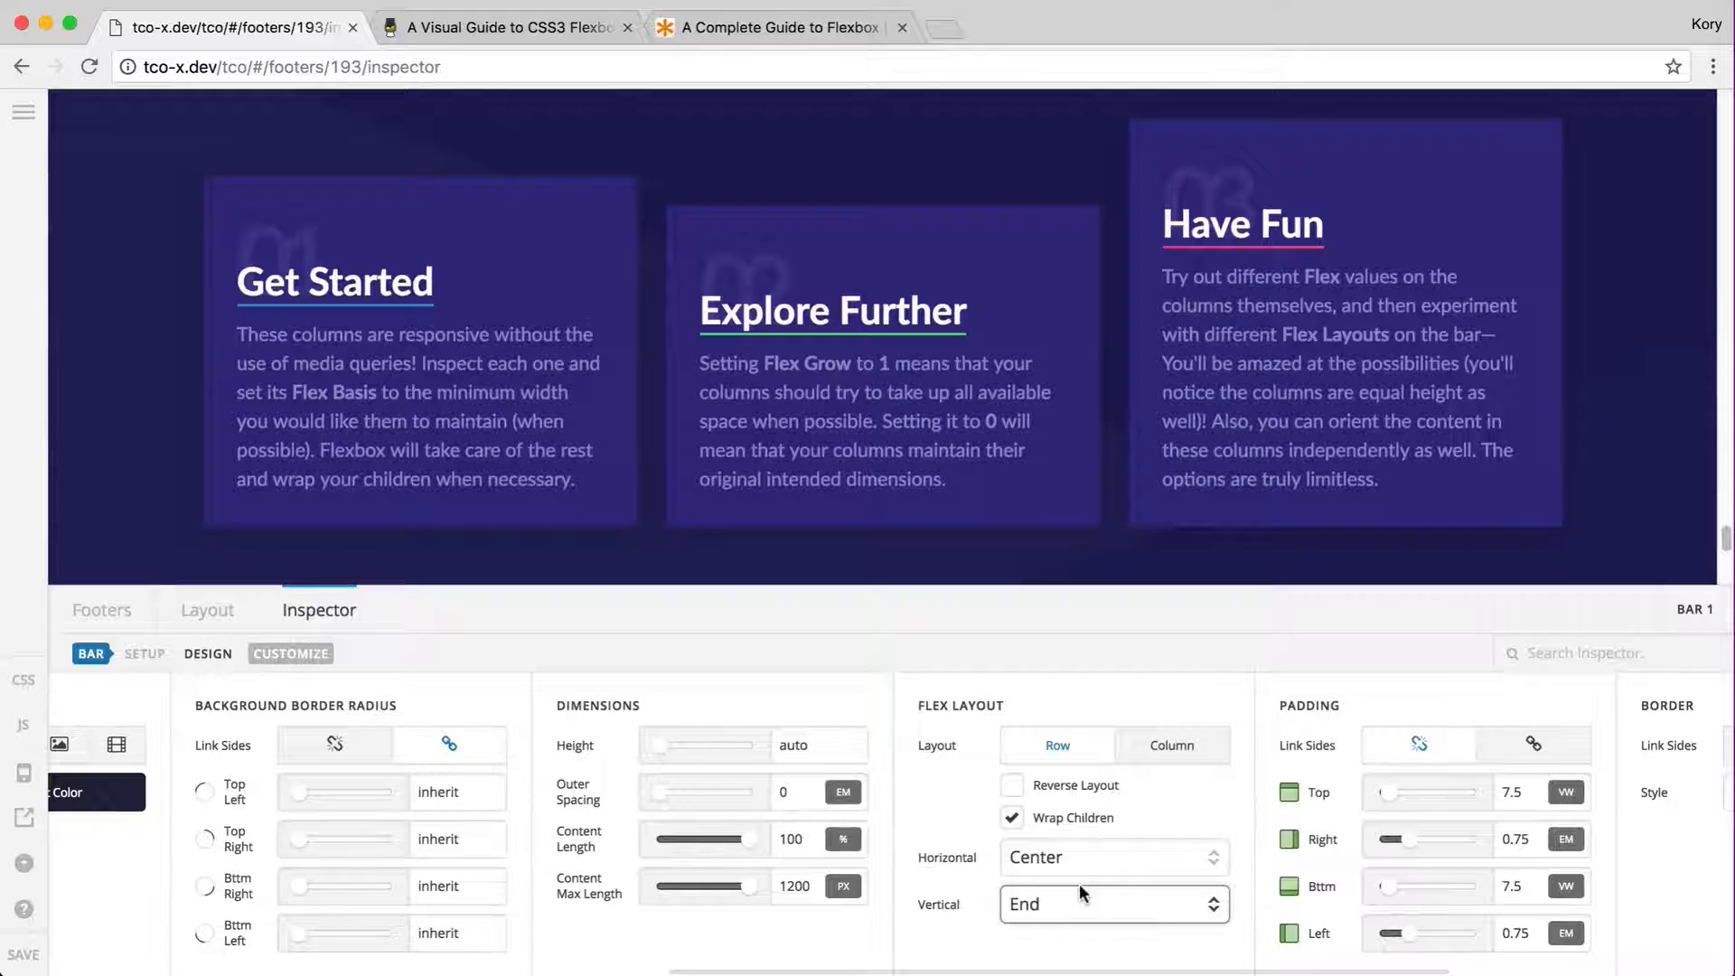
{"action": "left_click", "coordinate": [1079, 919]}
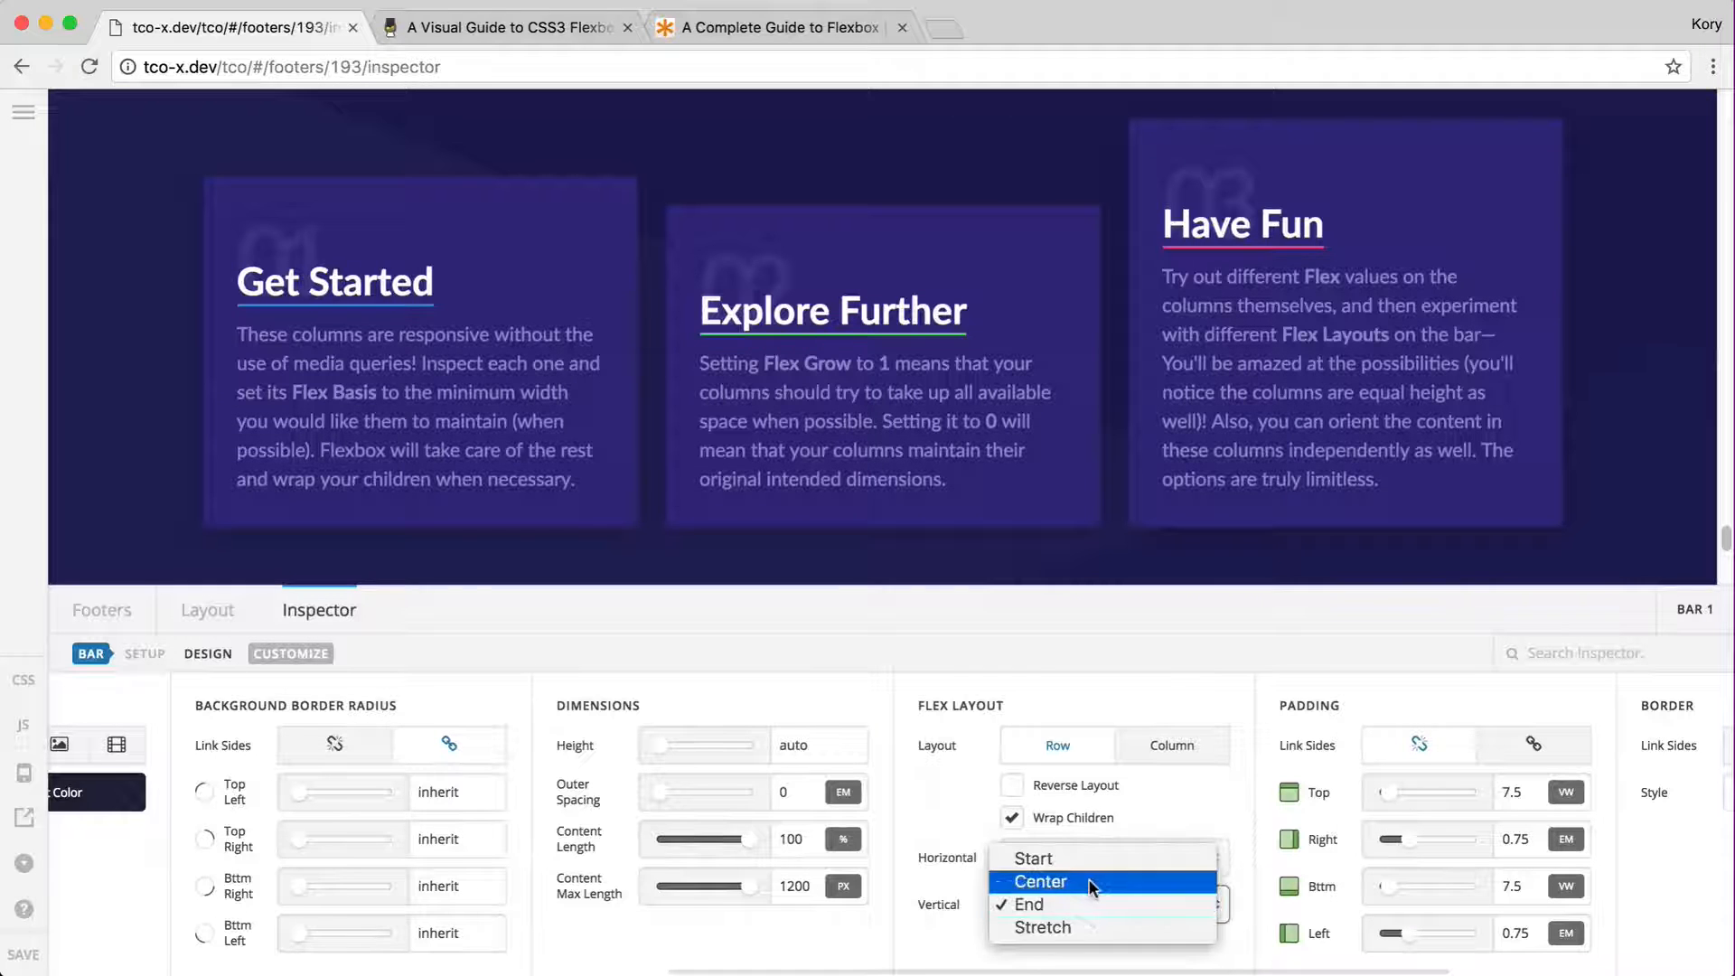
{"action": "left_click", "coordinate": [1090, 882]}
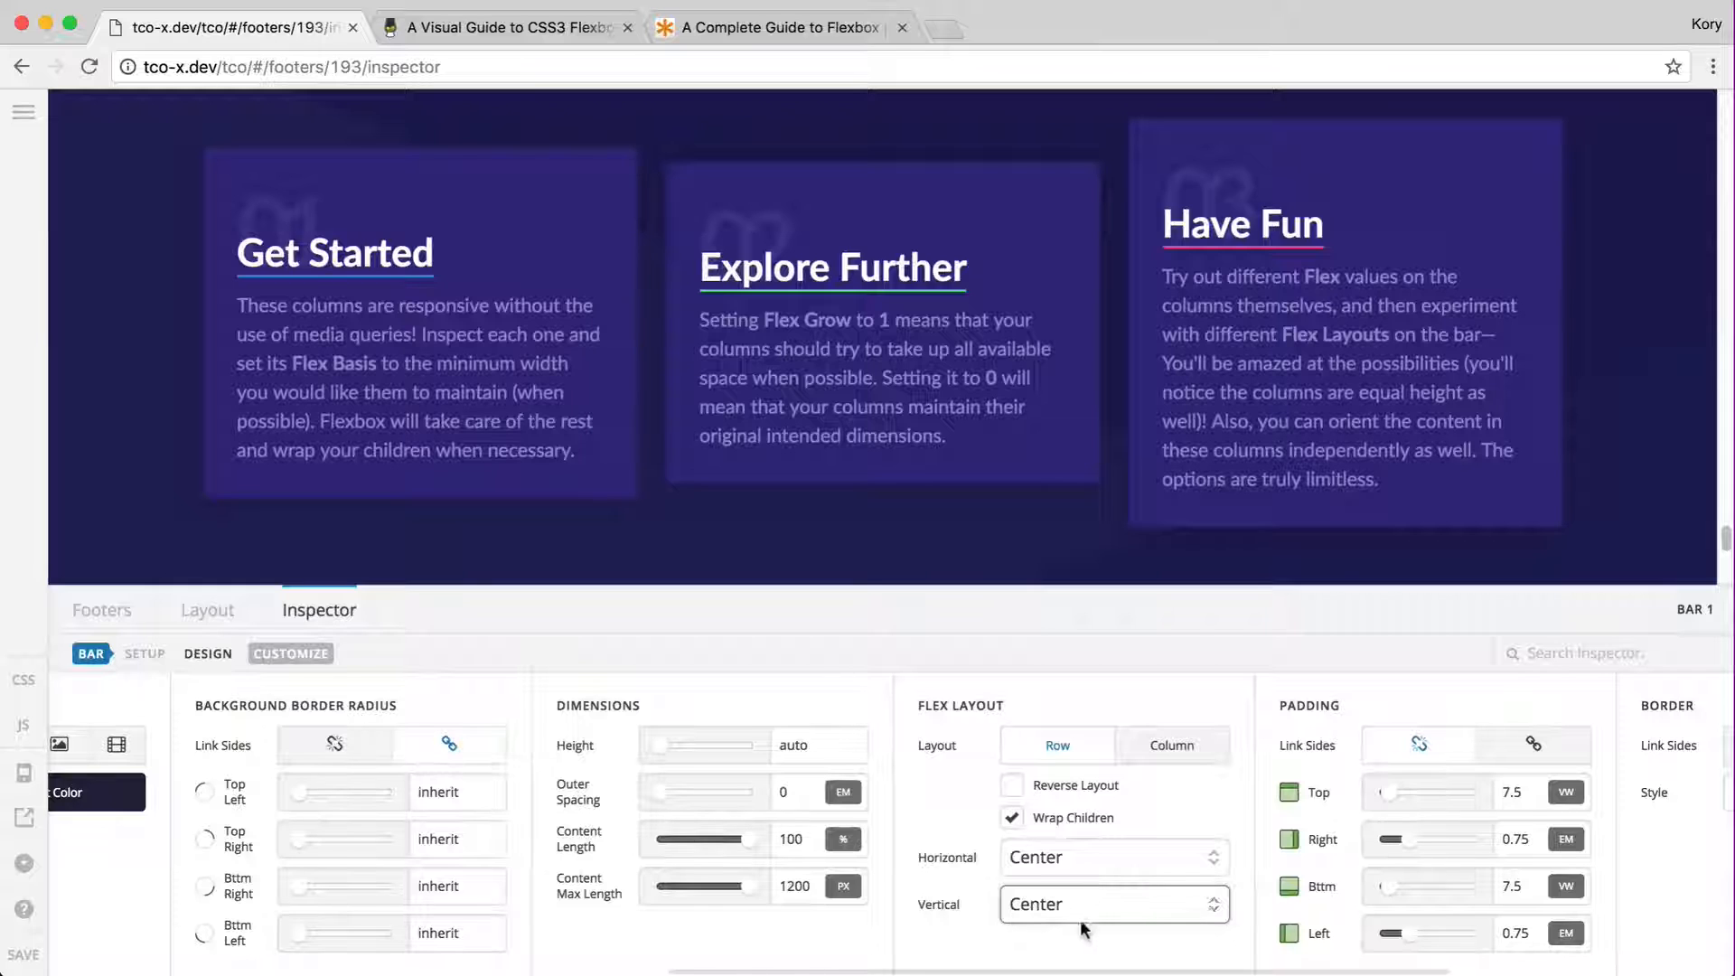
{"action": "left_click", "coordinate": [1081, 913]}
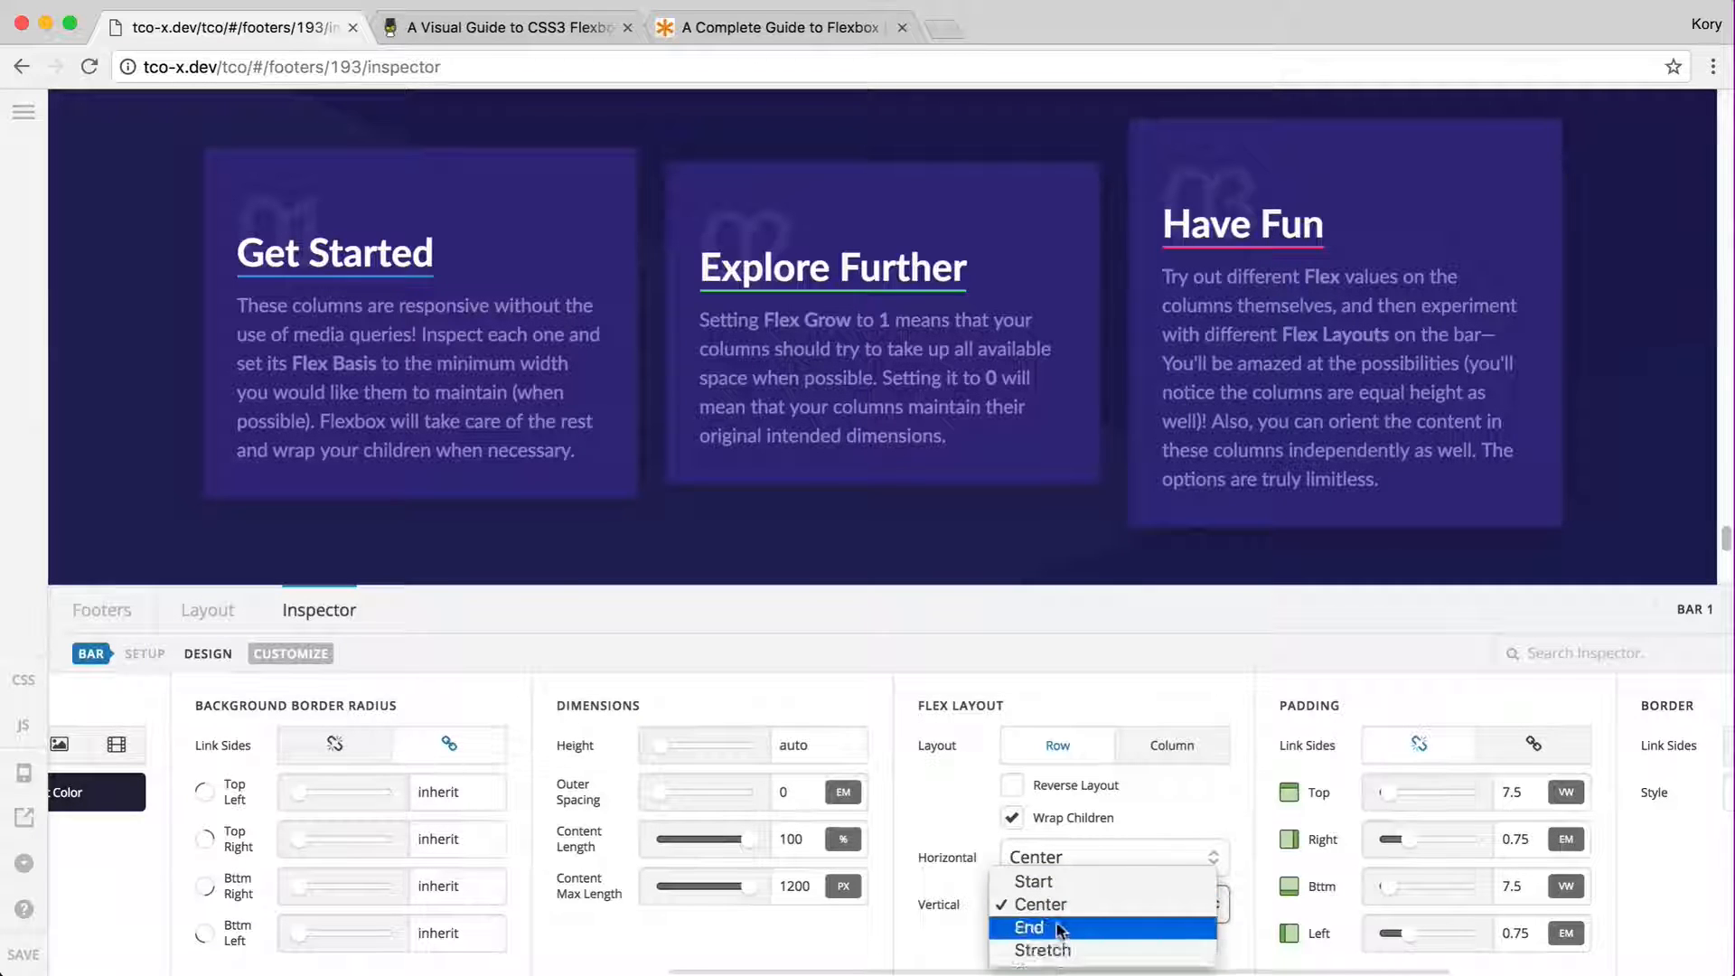
{"action": "left_click", "coordinate": [1048, 948]}
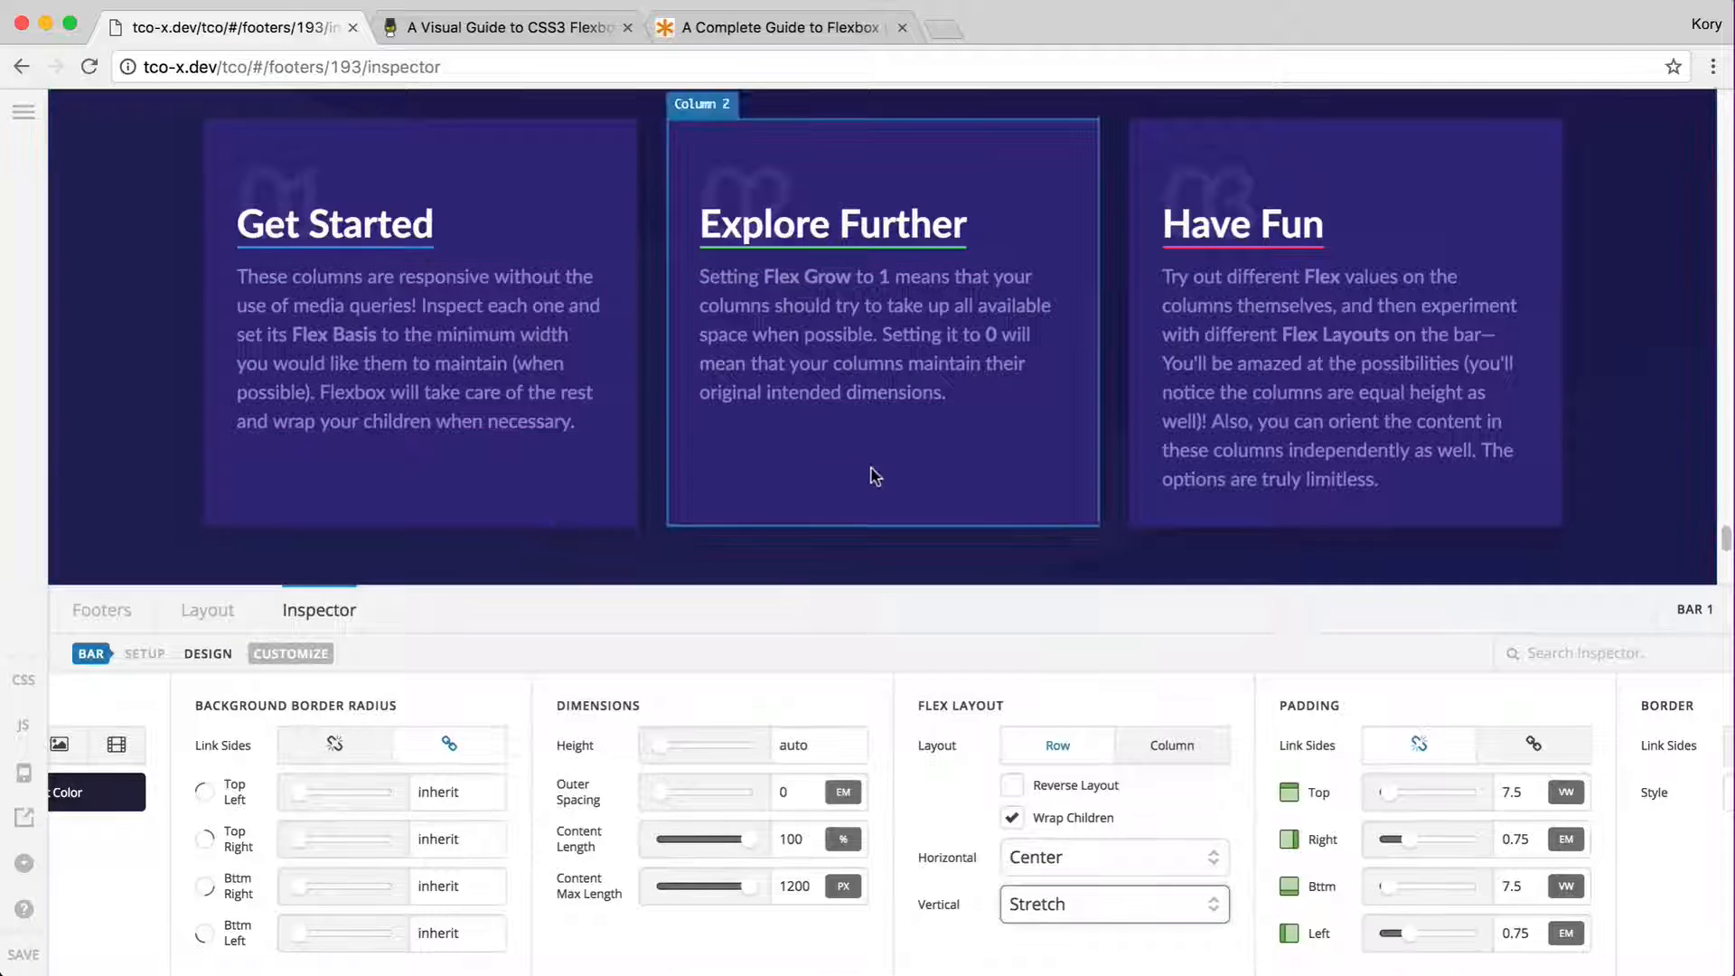
- Set Flex Grow to 1 on the Explore Further, Have Fun and Get Started columns
{"action": "left_click", "coordinate": [684, 523]}
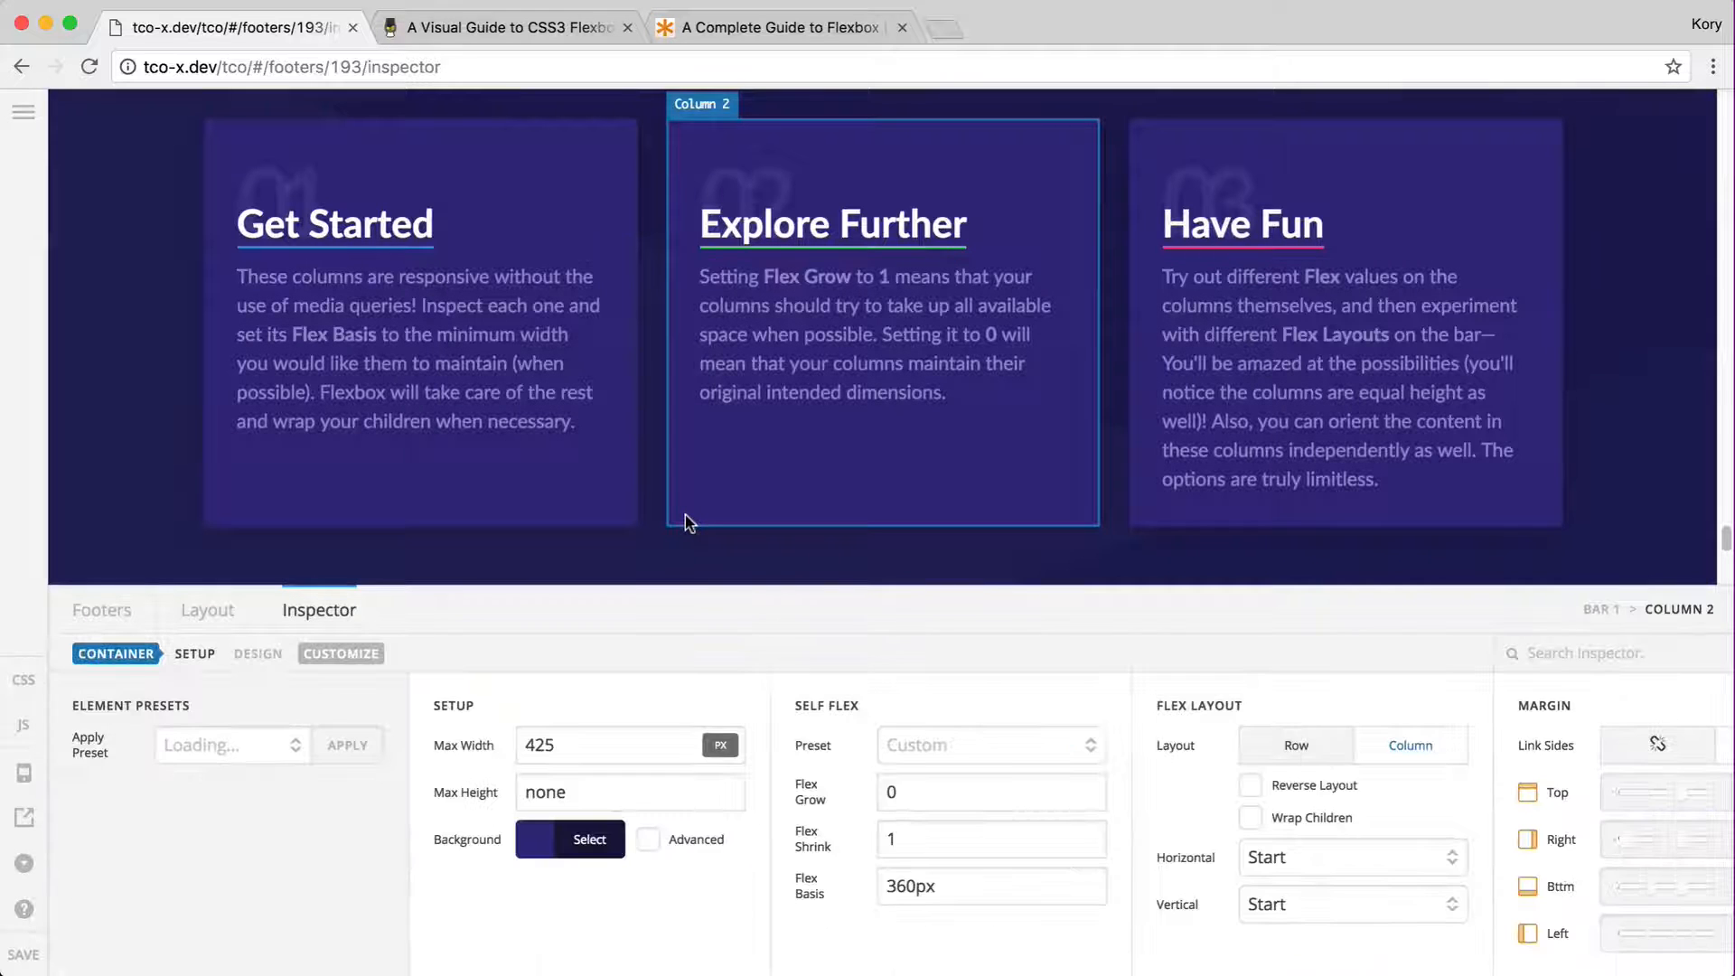
{"action": "double_click", "coordinate": [931, 796]}
{"action": "type", "text": "0"}
{"action": "double_click", "coordinate": [932, 797]}
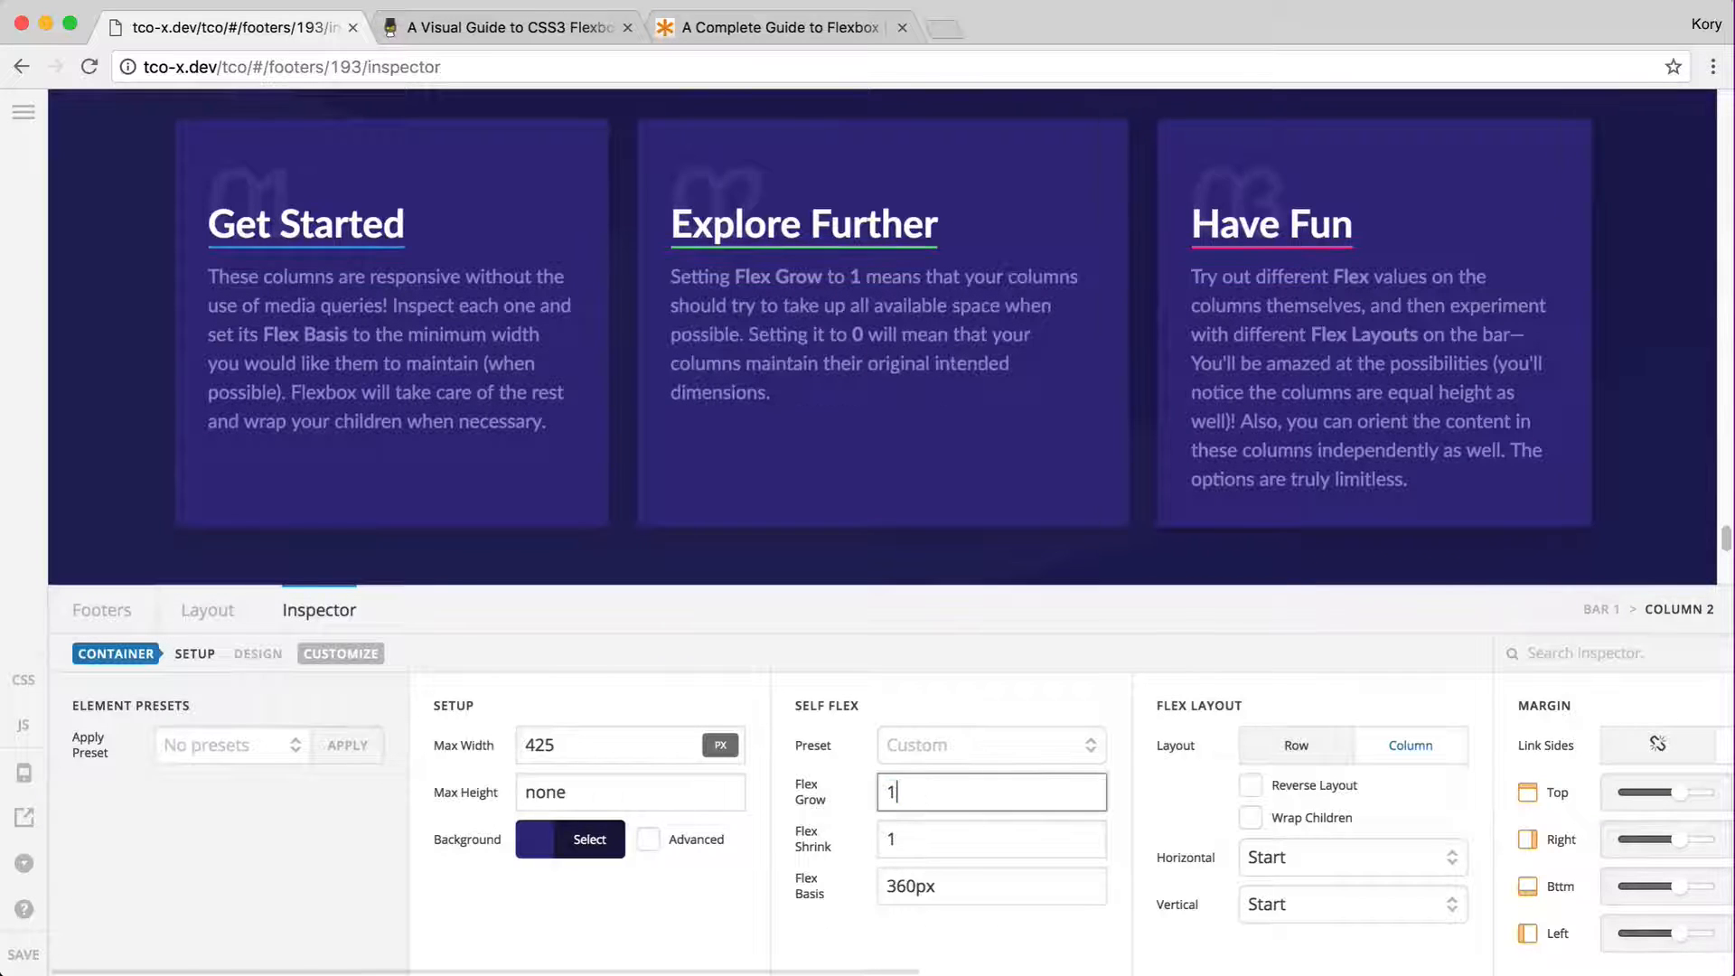
{"action": "left_click", "coordinate": [1184, 521]}
{"action": "double_click", "coordinate": [914, 794]}
{"action": "type", "text": "1"}
{"action": "left_click", "coordinate": [581, 515]}
{"action": "double_click", "coordinate": [944, 799]}
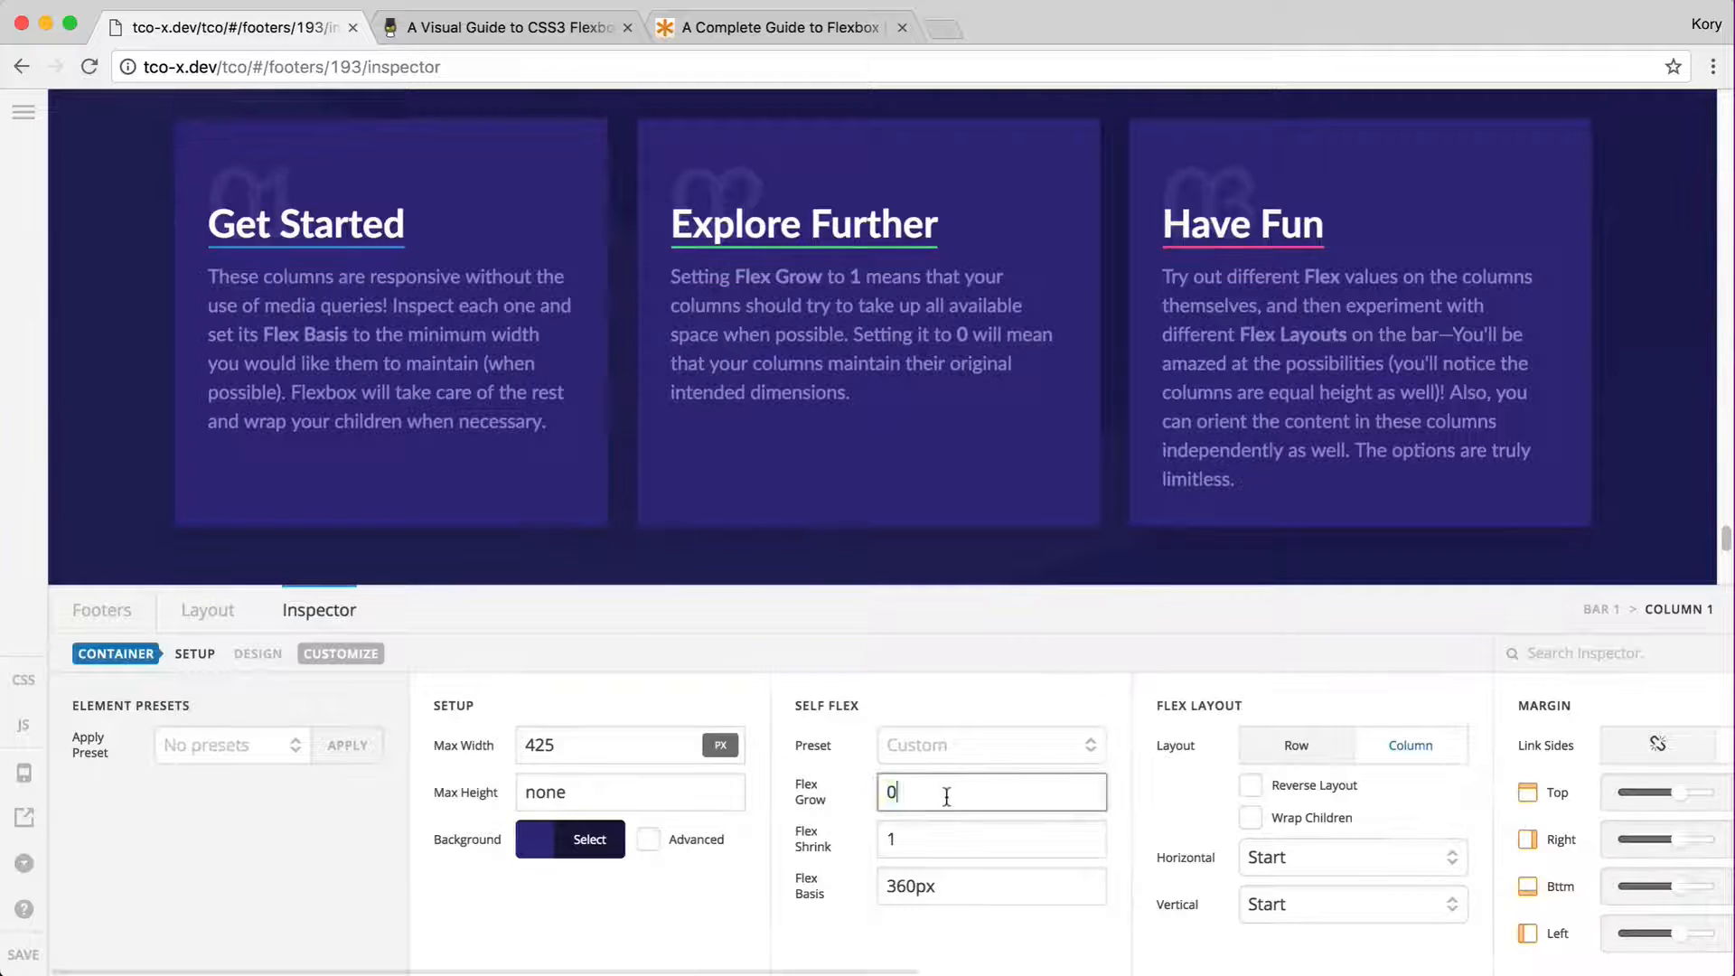
{"action": "type", "text": "1"}
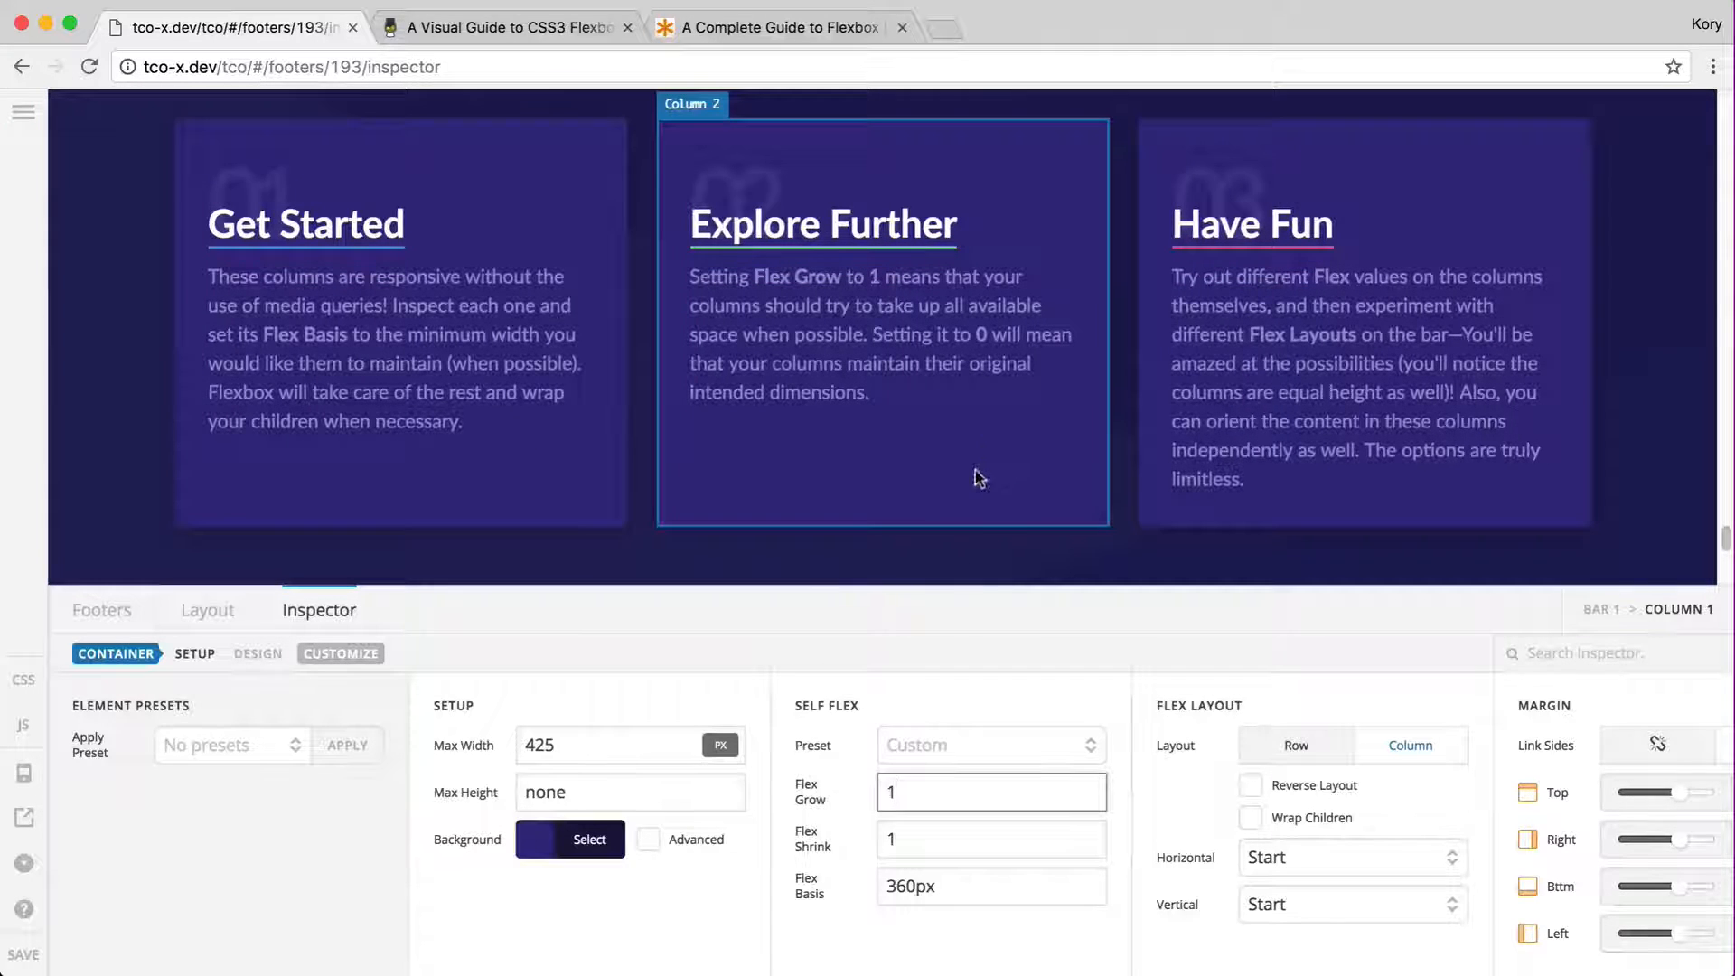
- Narrow the browser window until the Have Fun column wraps below the others, and examine the wrapped footer layout
{"action": "left_click", "coordinate": [916, 888]}
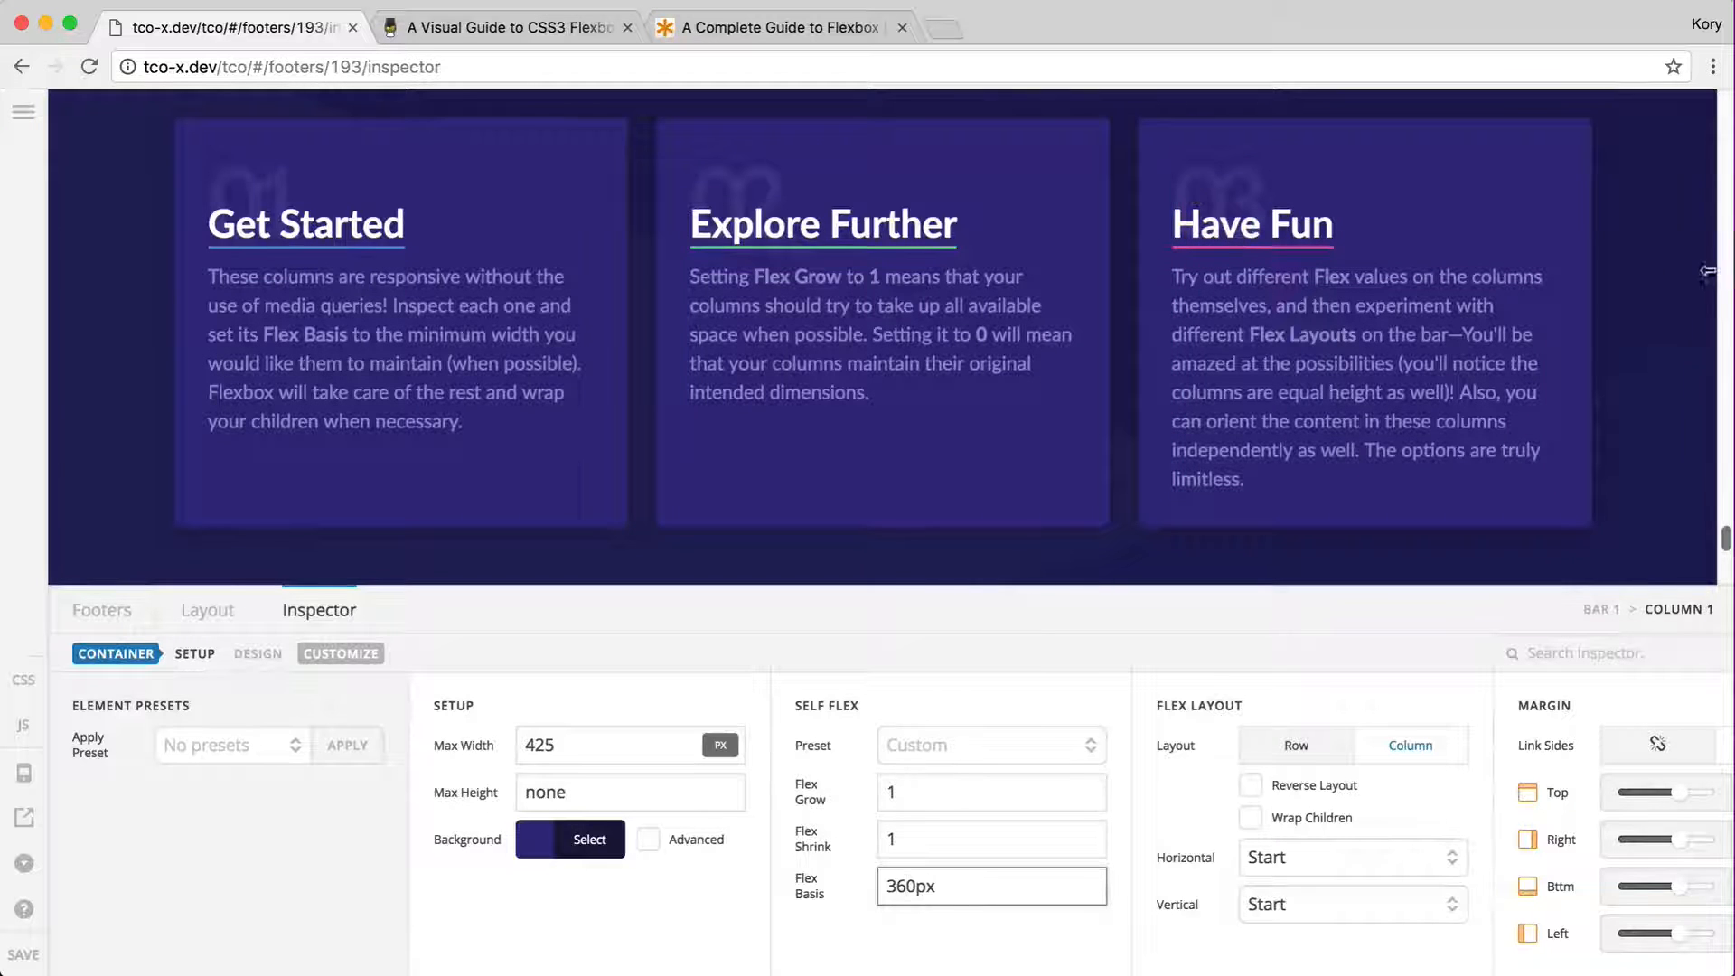
{"action": "left_click_drag", "start_coordinate": [1730, 272], "coordinate": [1490, 289]}
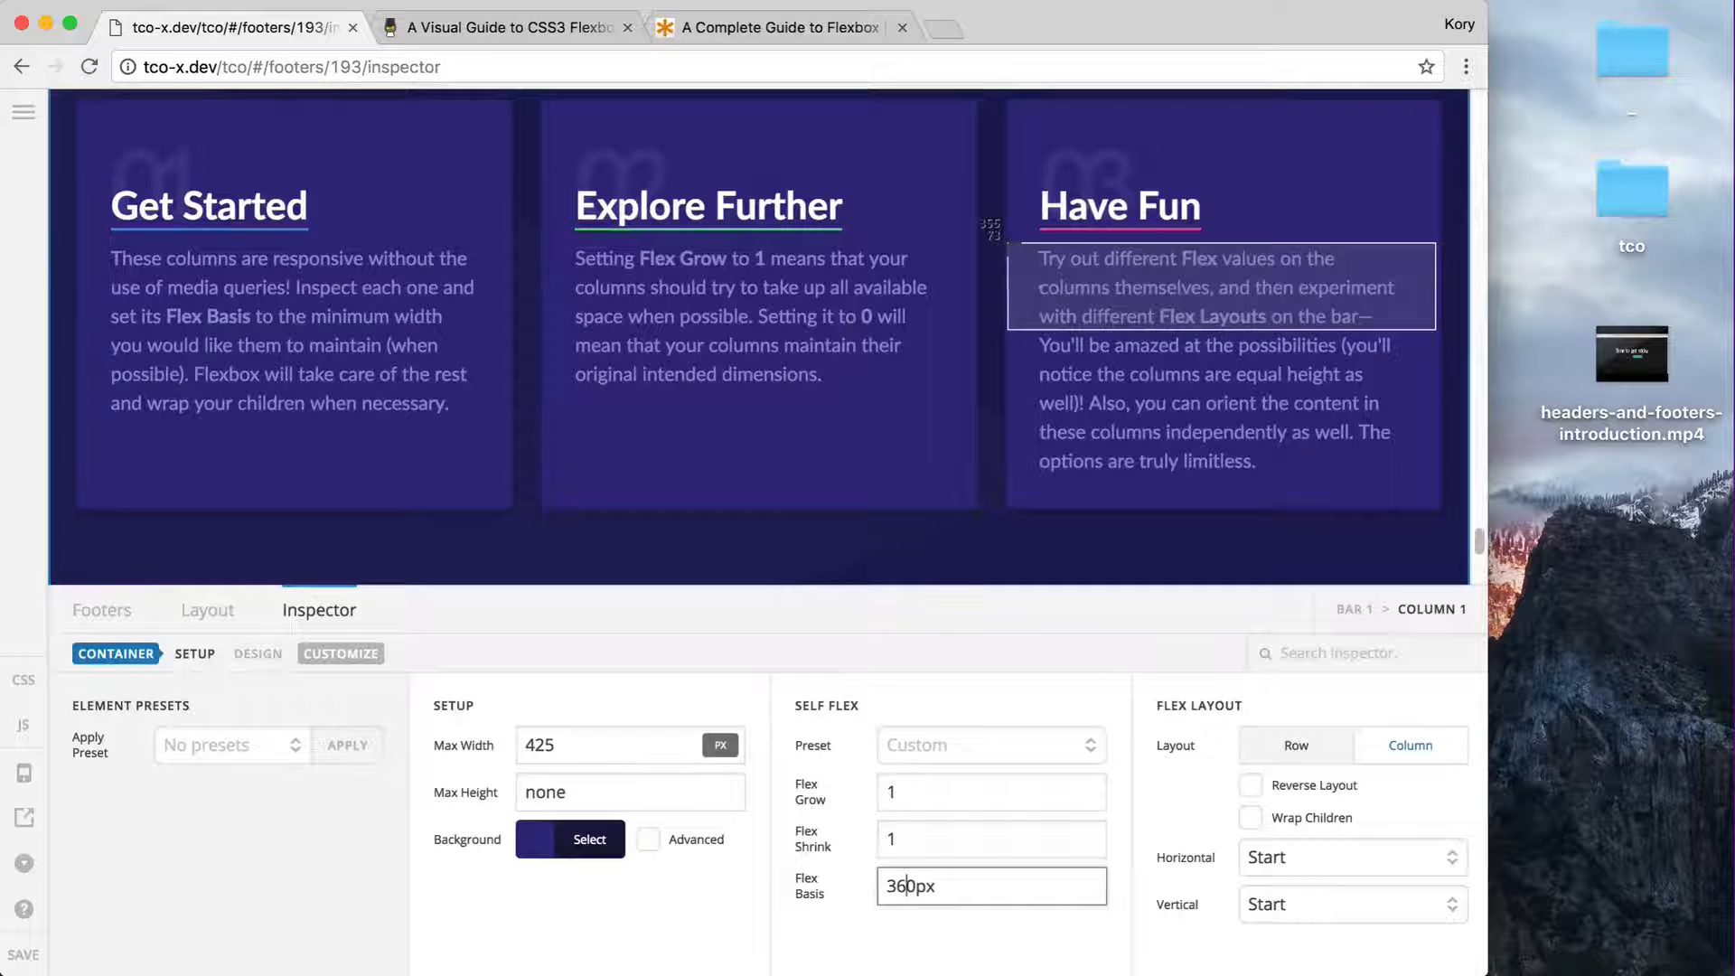
{"action": "left_click_drag", "start_coordinate": [1482, 322], "coordinate": [1470, 325]}
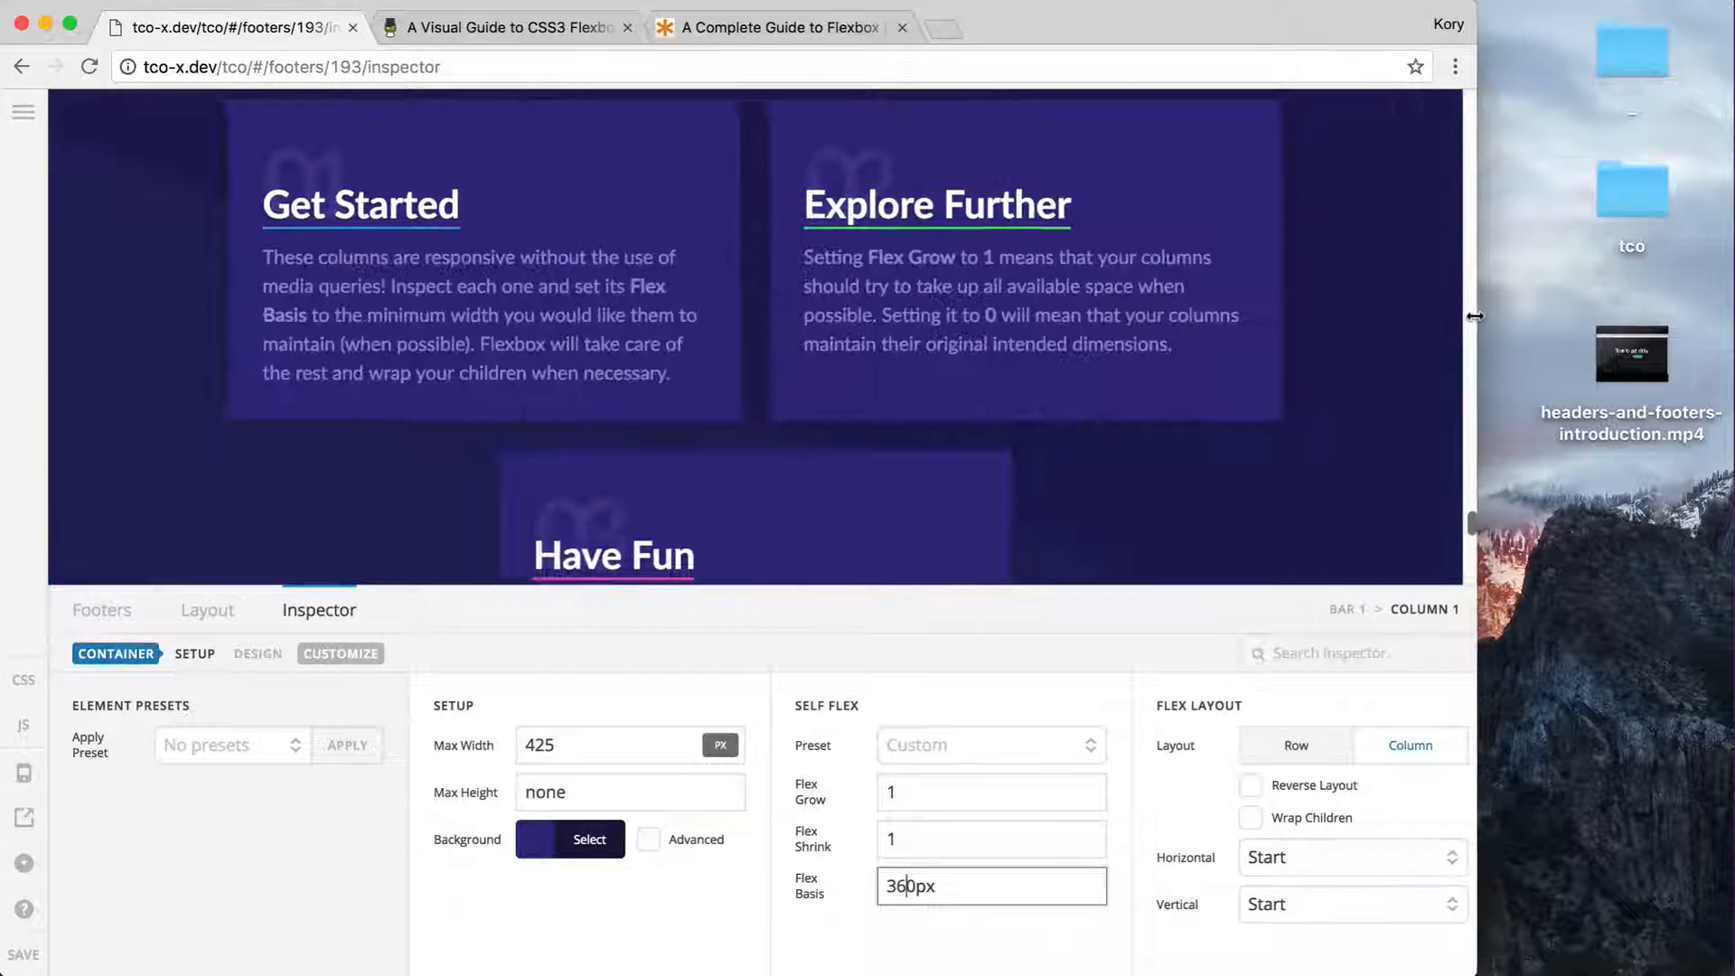
{"action": "scroll", "coordinate": [1366, 379], "scroll_direction": "down", "scroll_amount": 2}
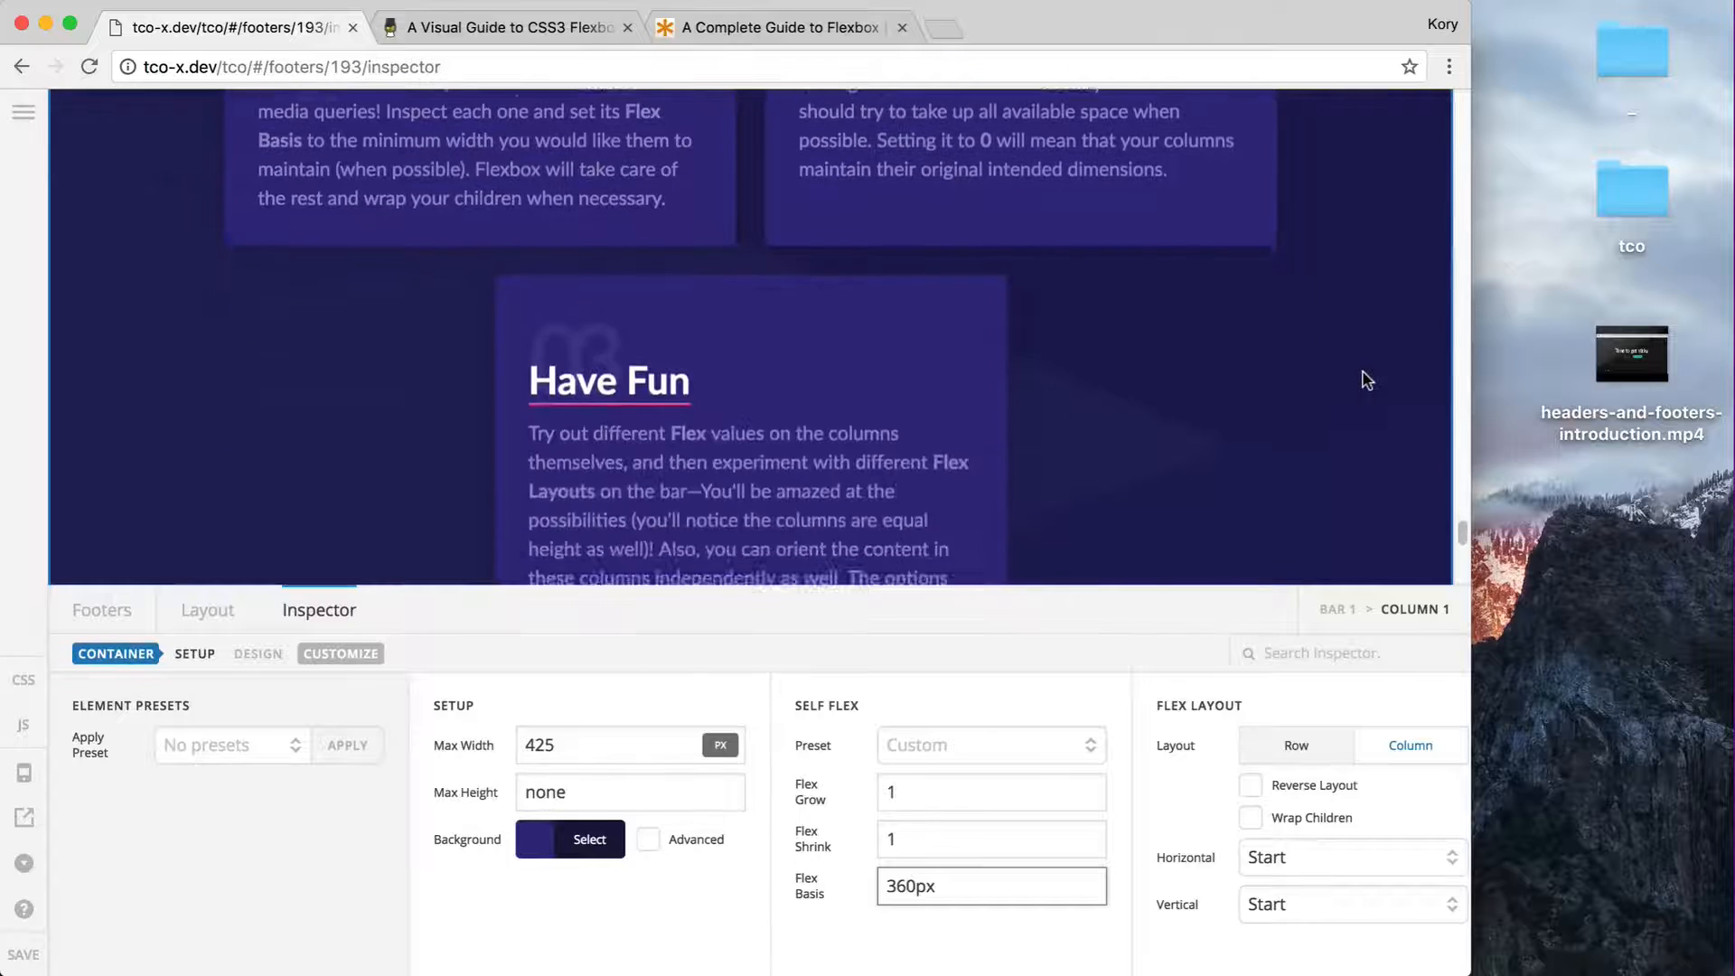
{"action": "scroll", "coordinate": [1366, 379], "scroll_direction": "up", "scroll_amount": 4}
{"action": "scroll", "coordinate": [1366, 379], "scroll_direction": "down", "scroll_amount": 3}
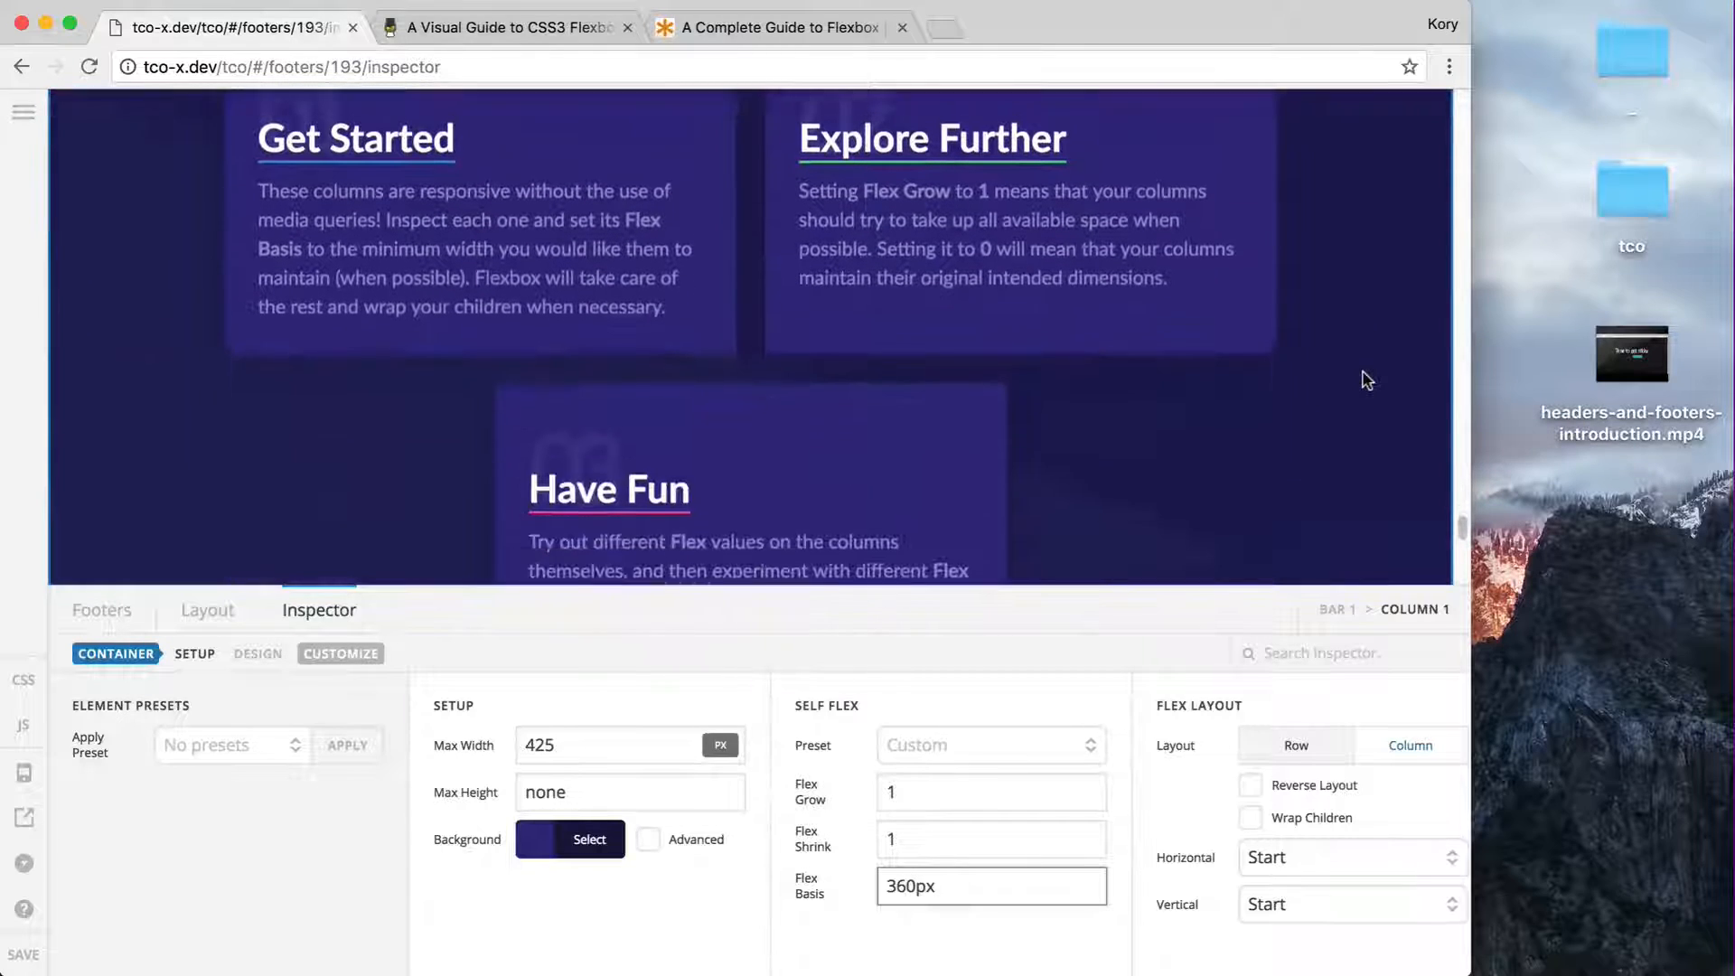
{"action": "scroll", "coordinate": [908, 434], "scroll_direction": "down", "scroll_amount": 1}
{"action": "scroll", "coordinate": [908, 433], "scroll_direction": "down", "scroll_amount": 1}
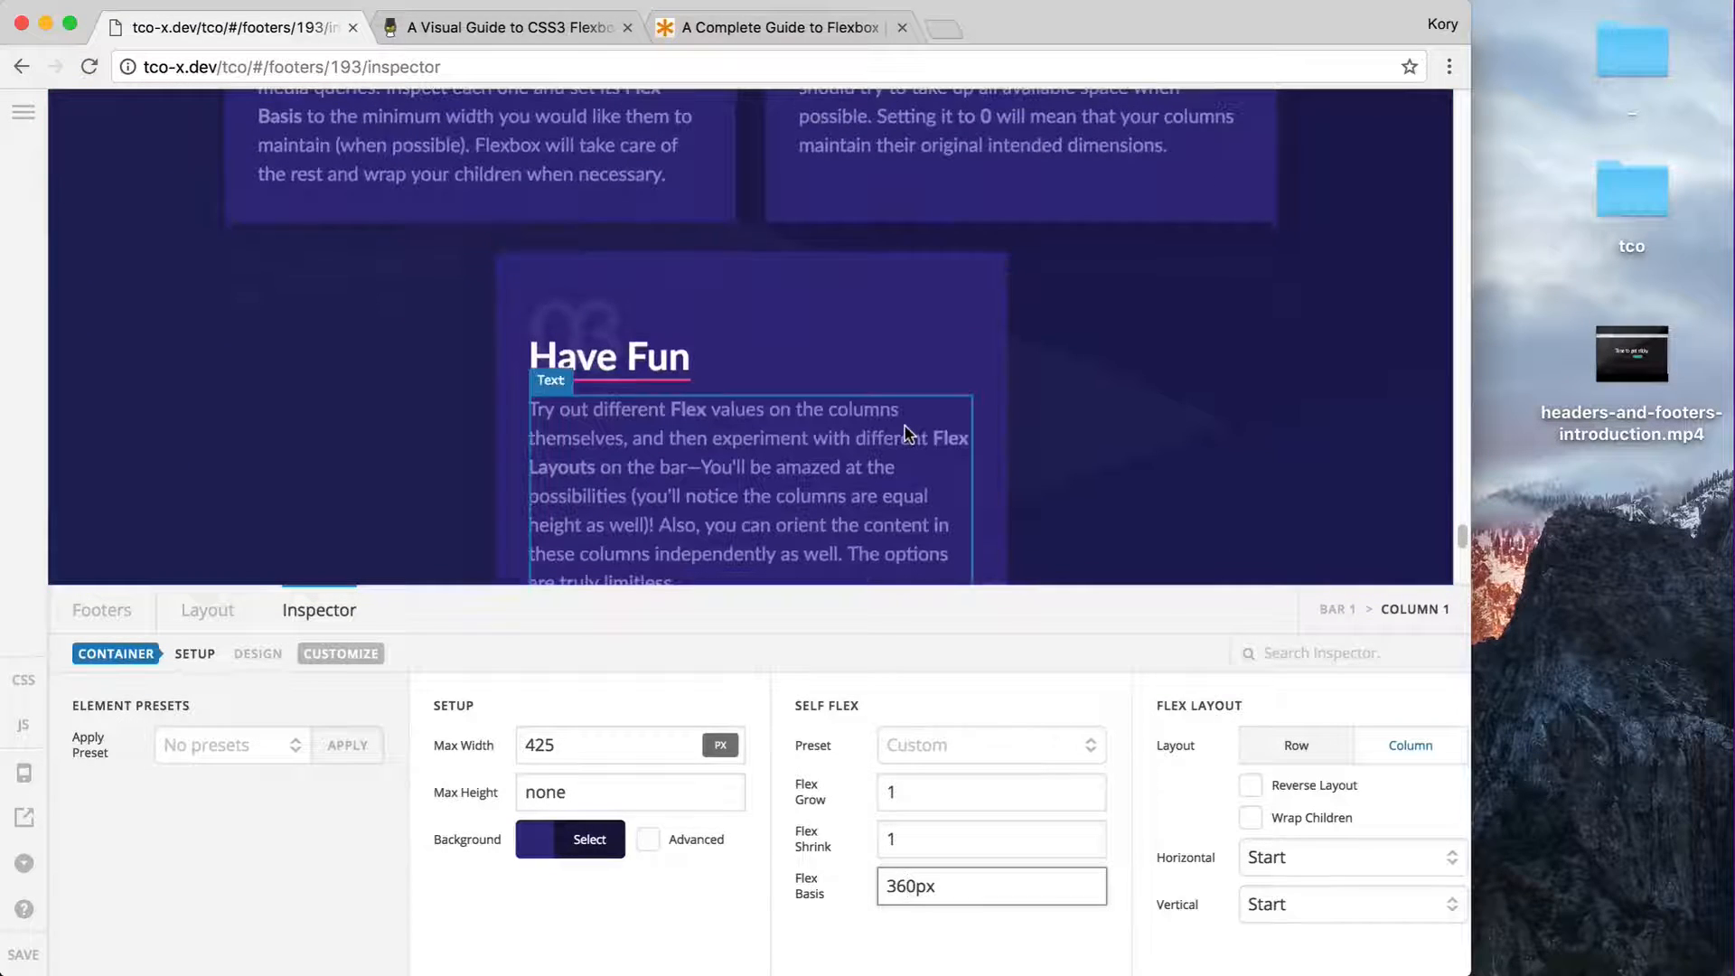
- Try a Max Width of 360 px on the Get Started column, and set it to none instead
{"action": "left_click", "coordinate": [538, 745]}
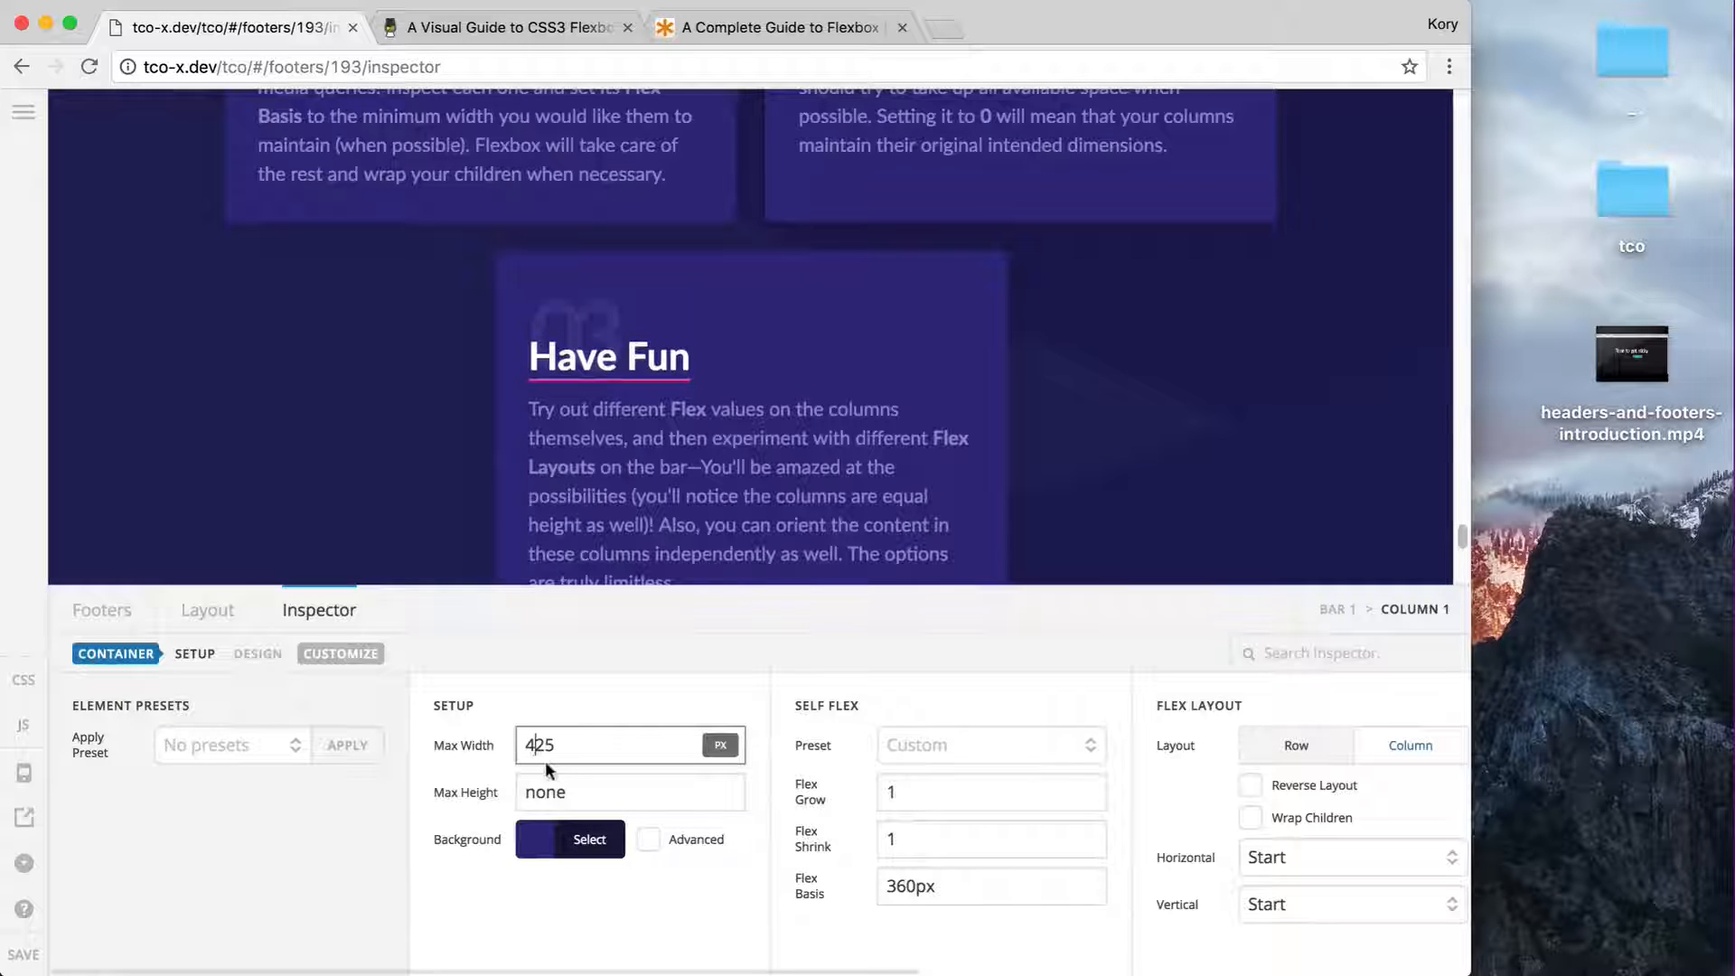
{"action": "type", "text": "360"}
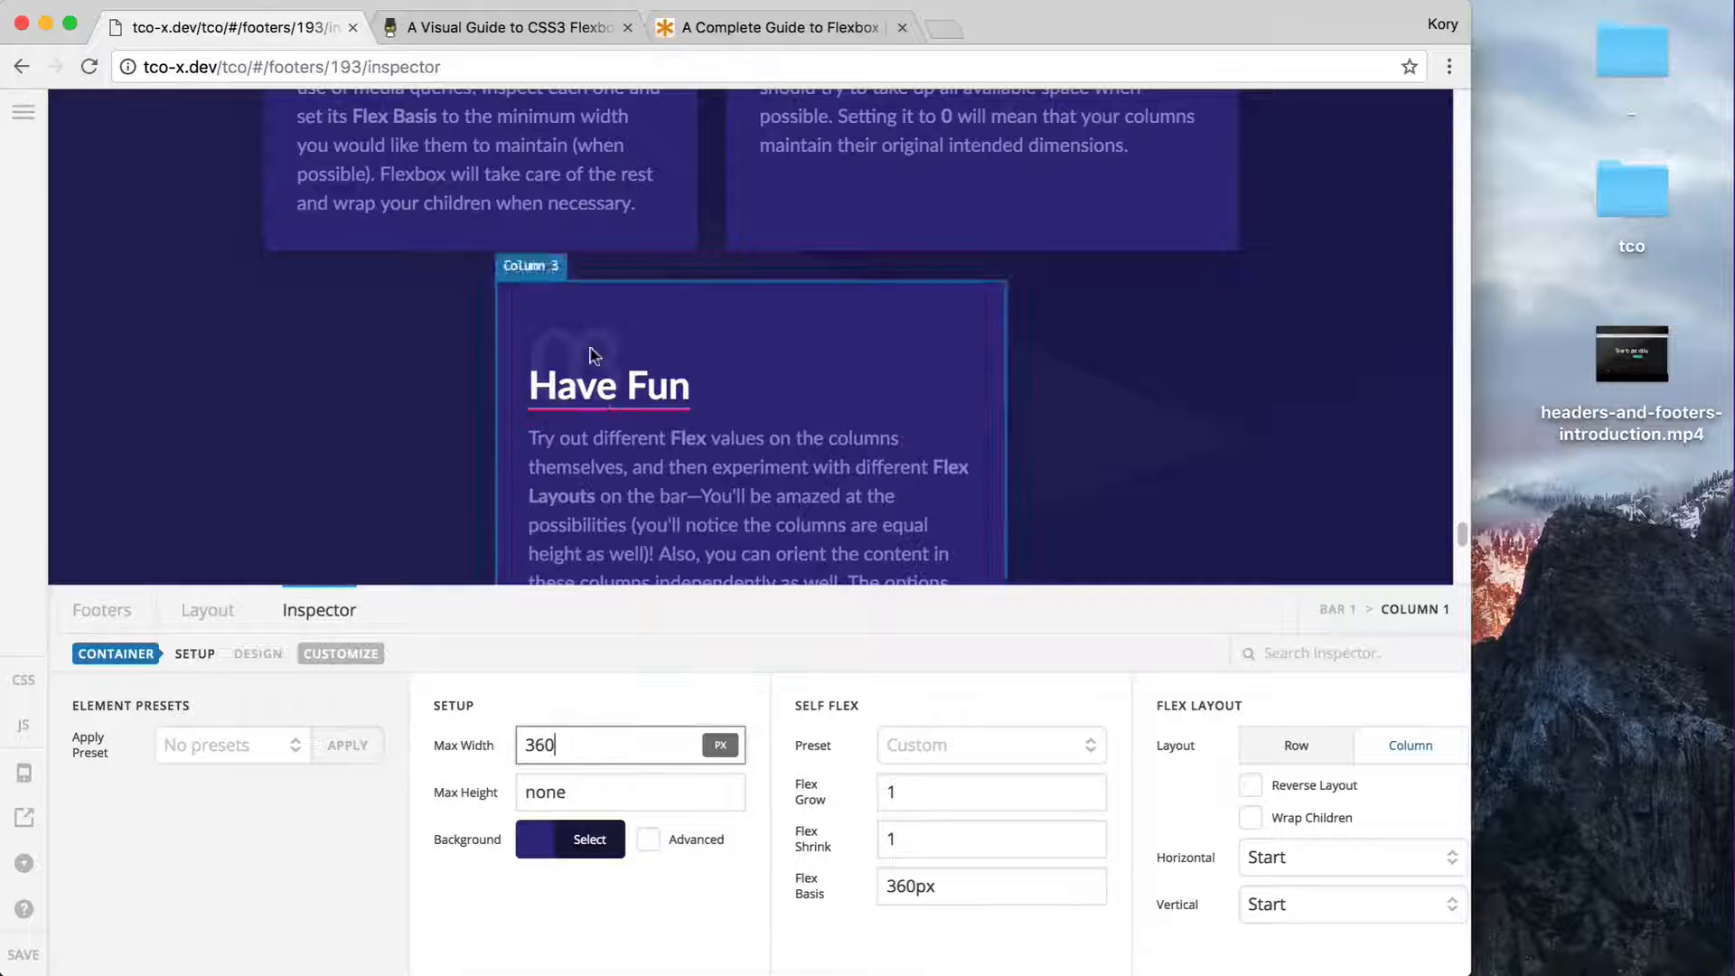
{"action": "double_click", "coordinate": [559, 744]}
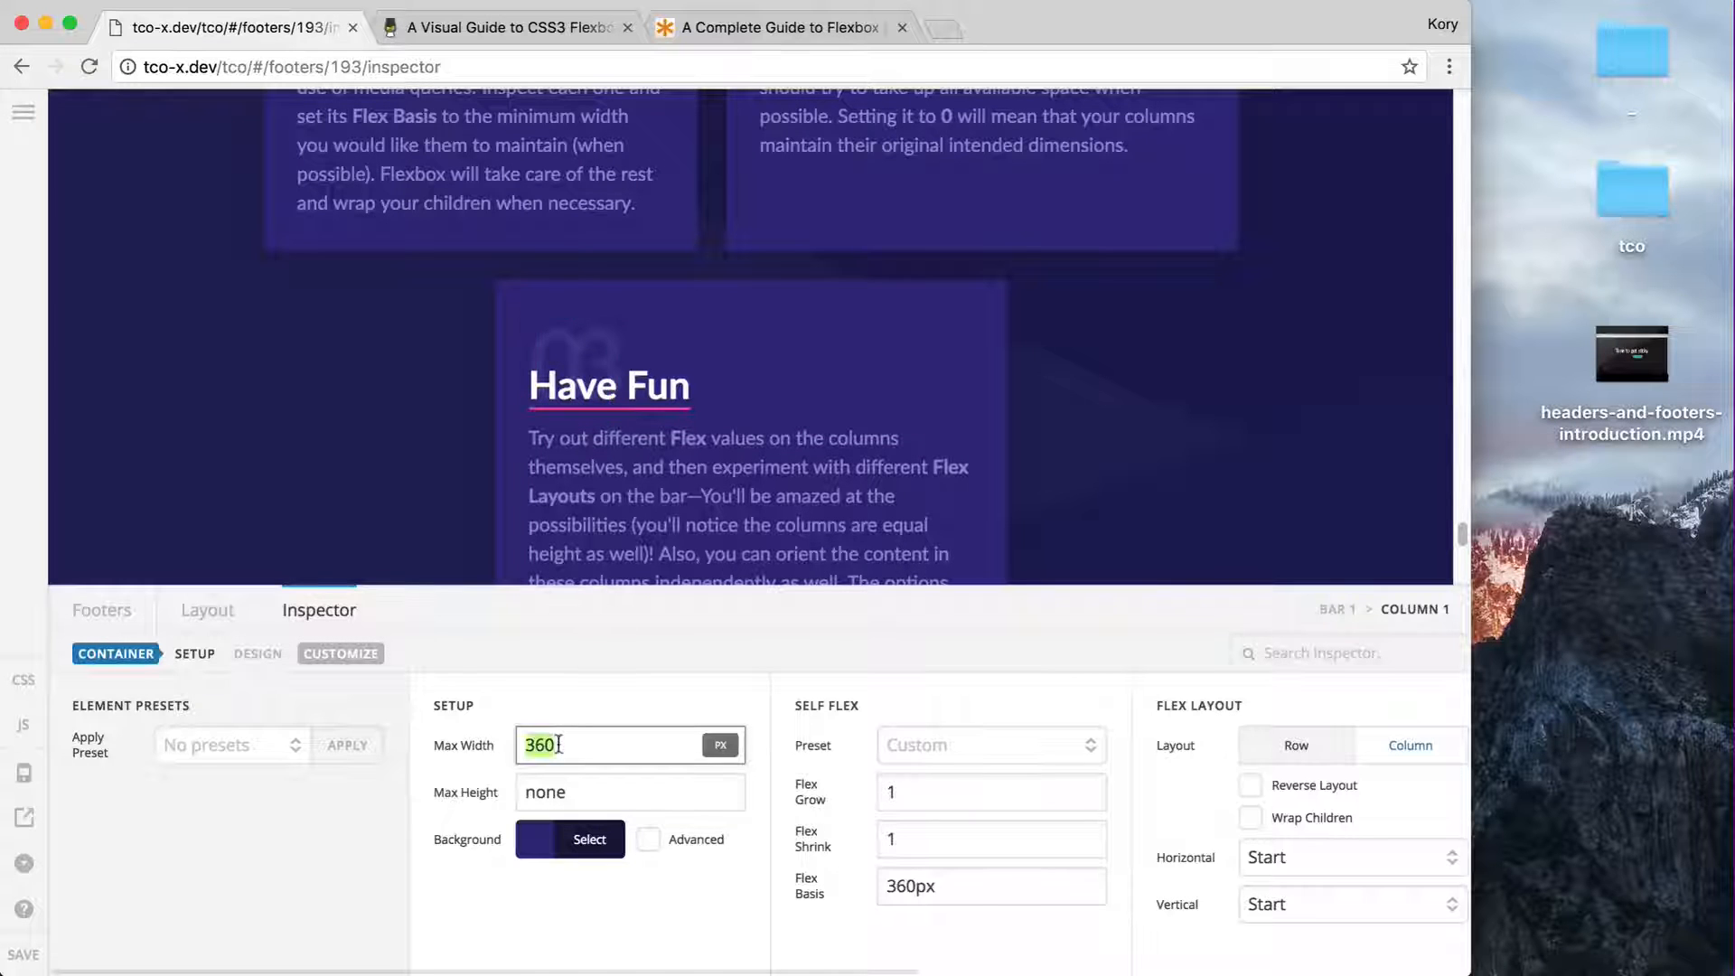
{"action": "type", "text": "none"}
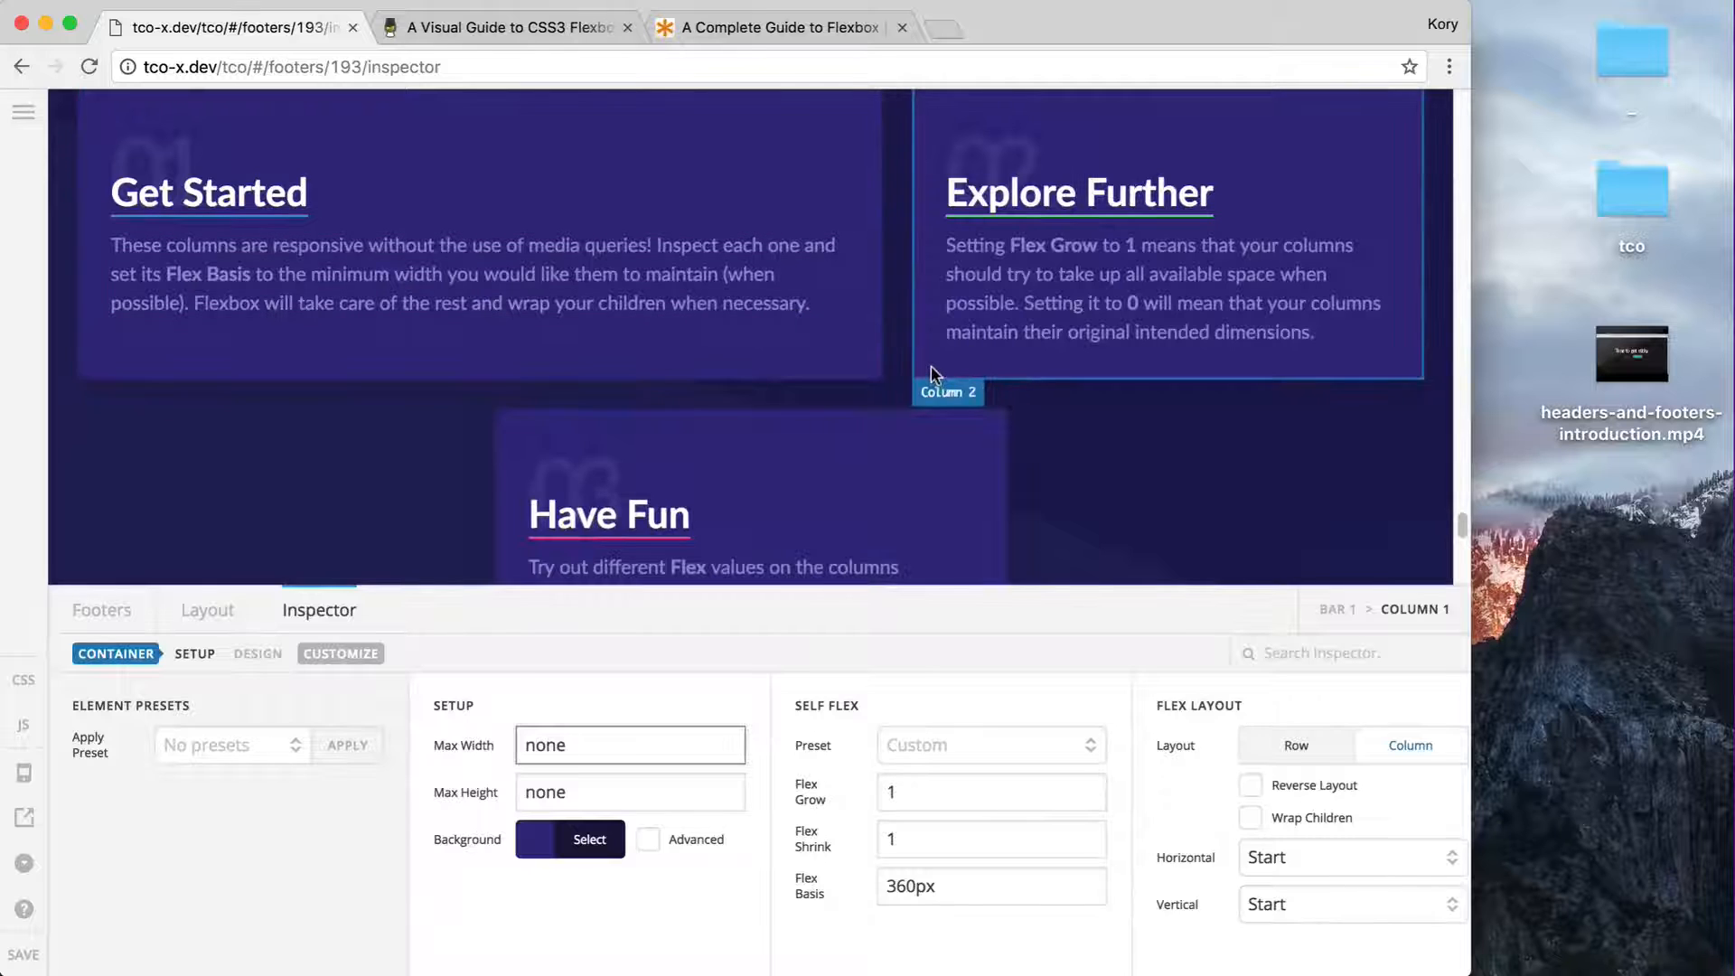
- Set Max Width to none on the Explore Further and Have Fun columns
{"action": "left_click", "coordinate": [931, 365]}
{"action": "double_click", "coordinate": [539, 744]}
{"action": "type", "text": "none"}
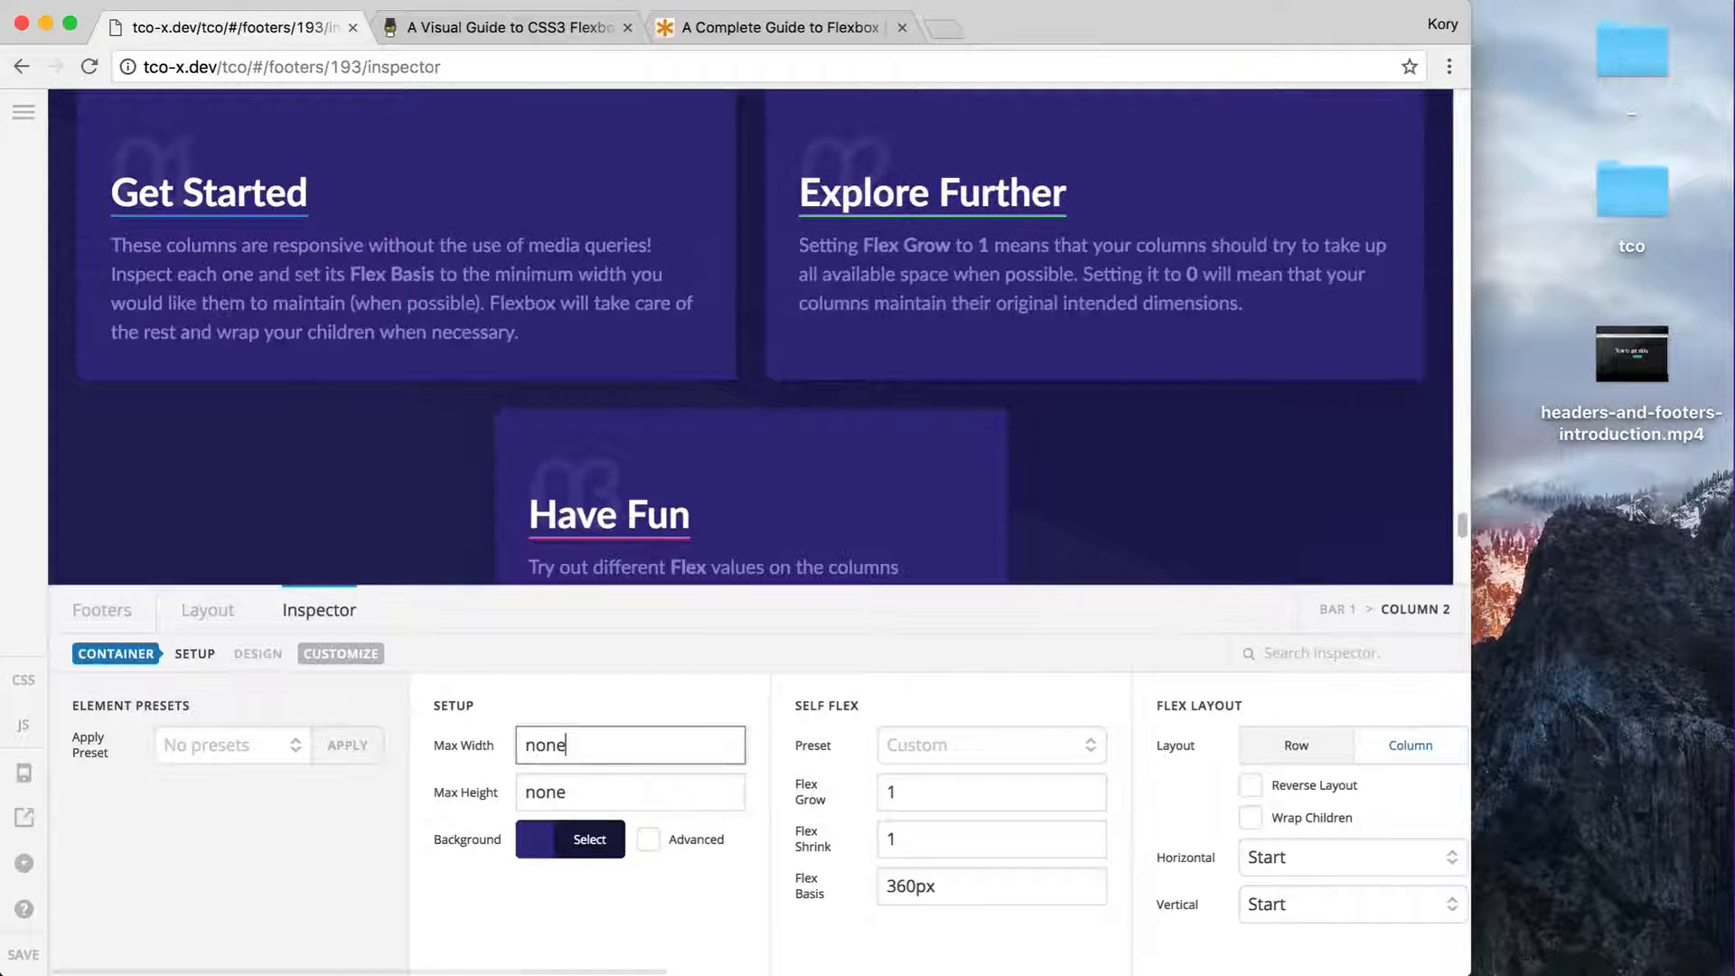
{"action": "left_click", "coordinate": [633, 451]}
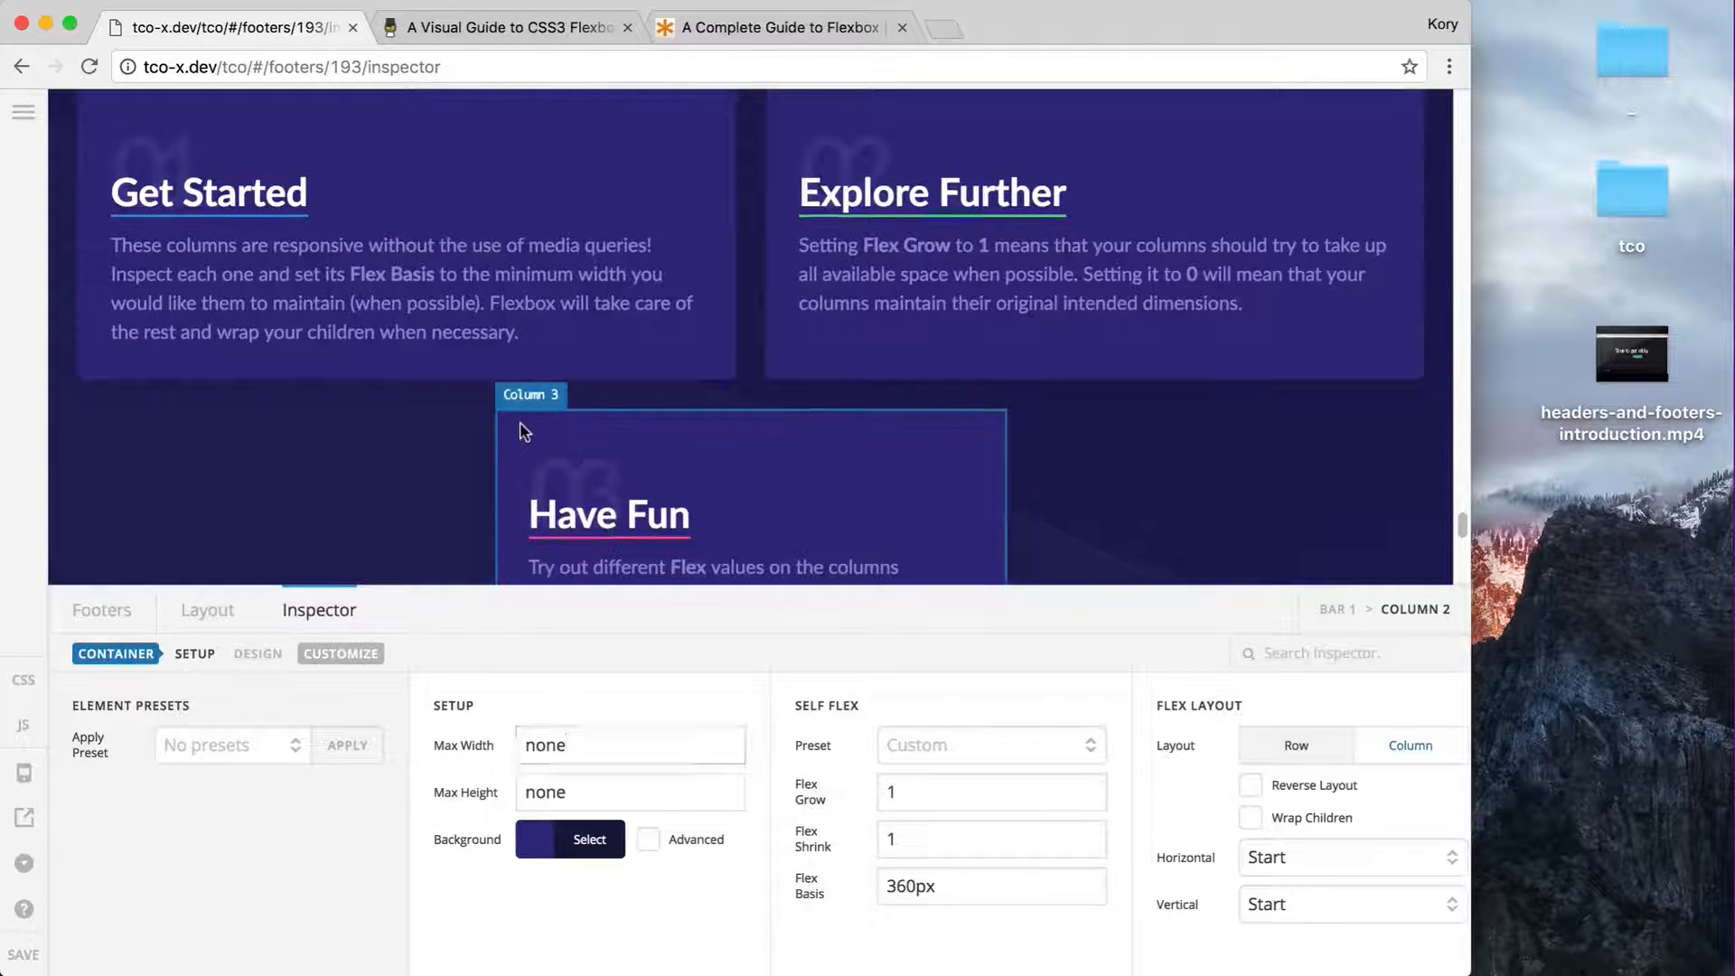
{"action": "double_click", "coordinate": [578, 746]}
{"action": "type", "text": "none"}
- Examine the unrestricted wrapped columns, and widen the browser window until all three share one row
{"action": "scroll", "coordinate": [1026, 465], "scroll_direction": "down", "scroll_amount": 3}
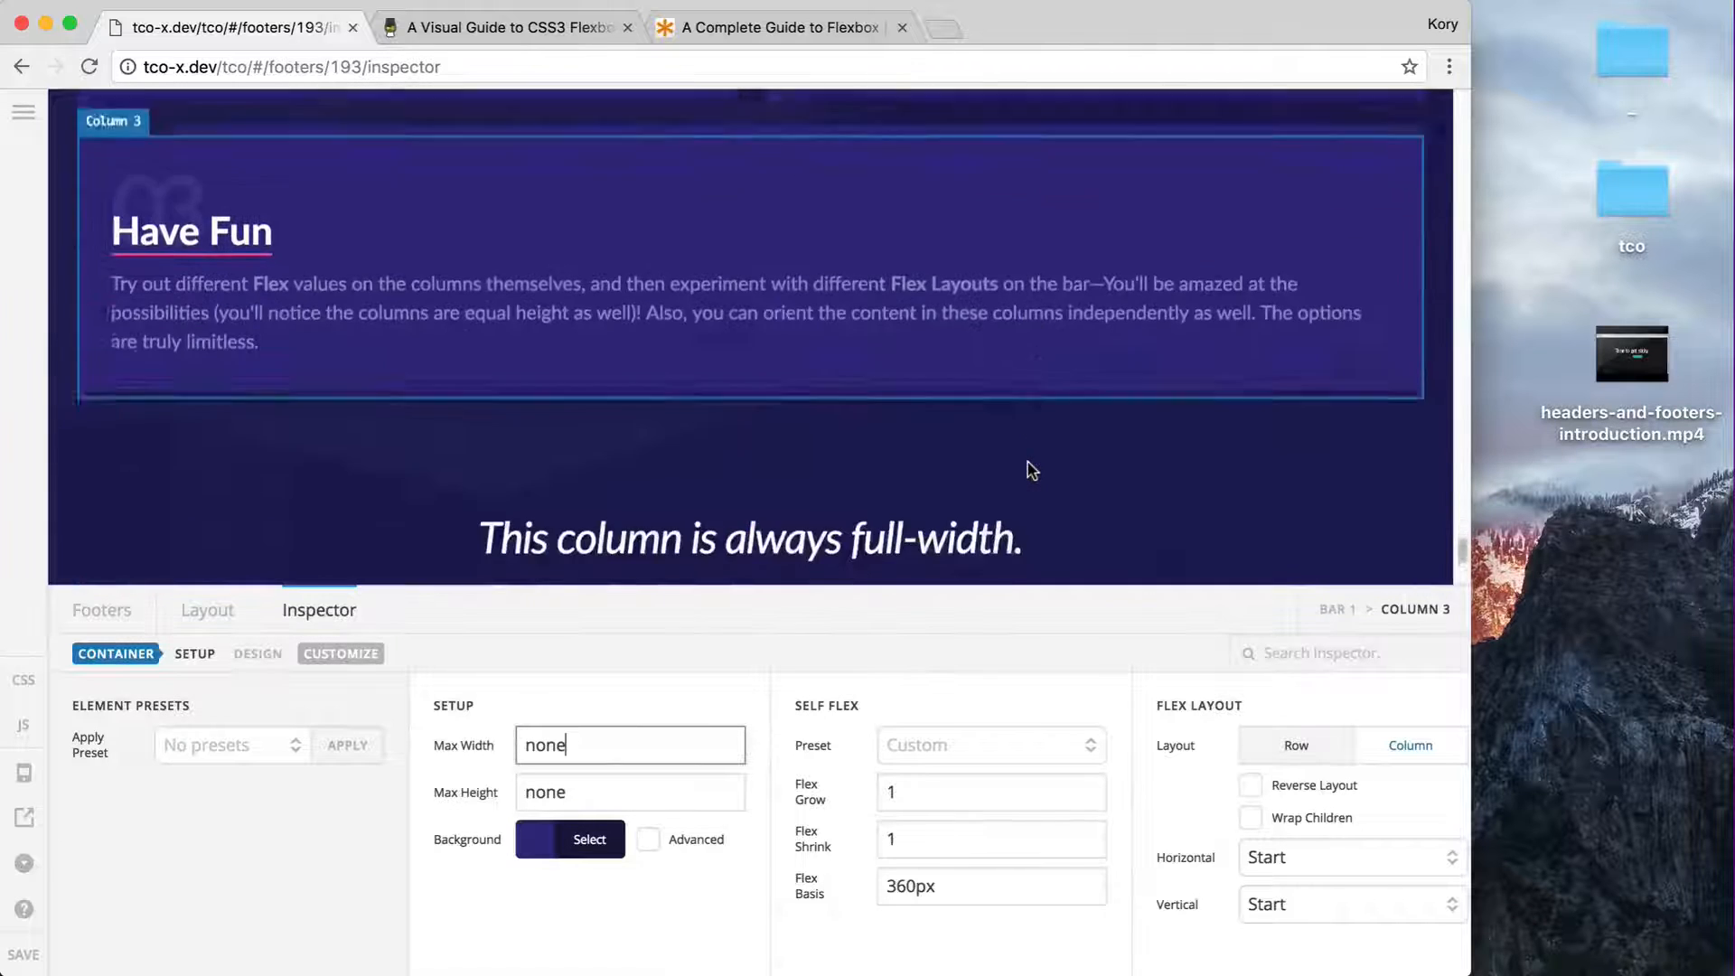
{"action": "scroll", "coordinate": [1025, 464], "scroll_direction": "up", "scroll_amount": 4}
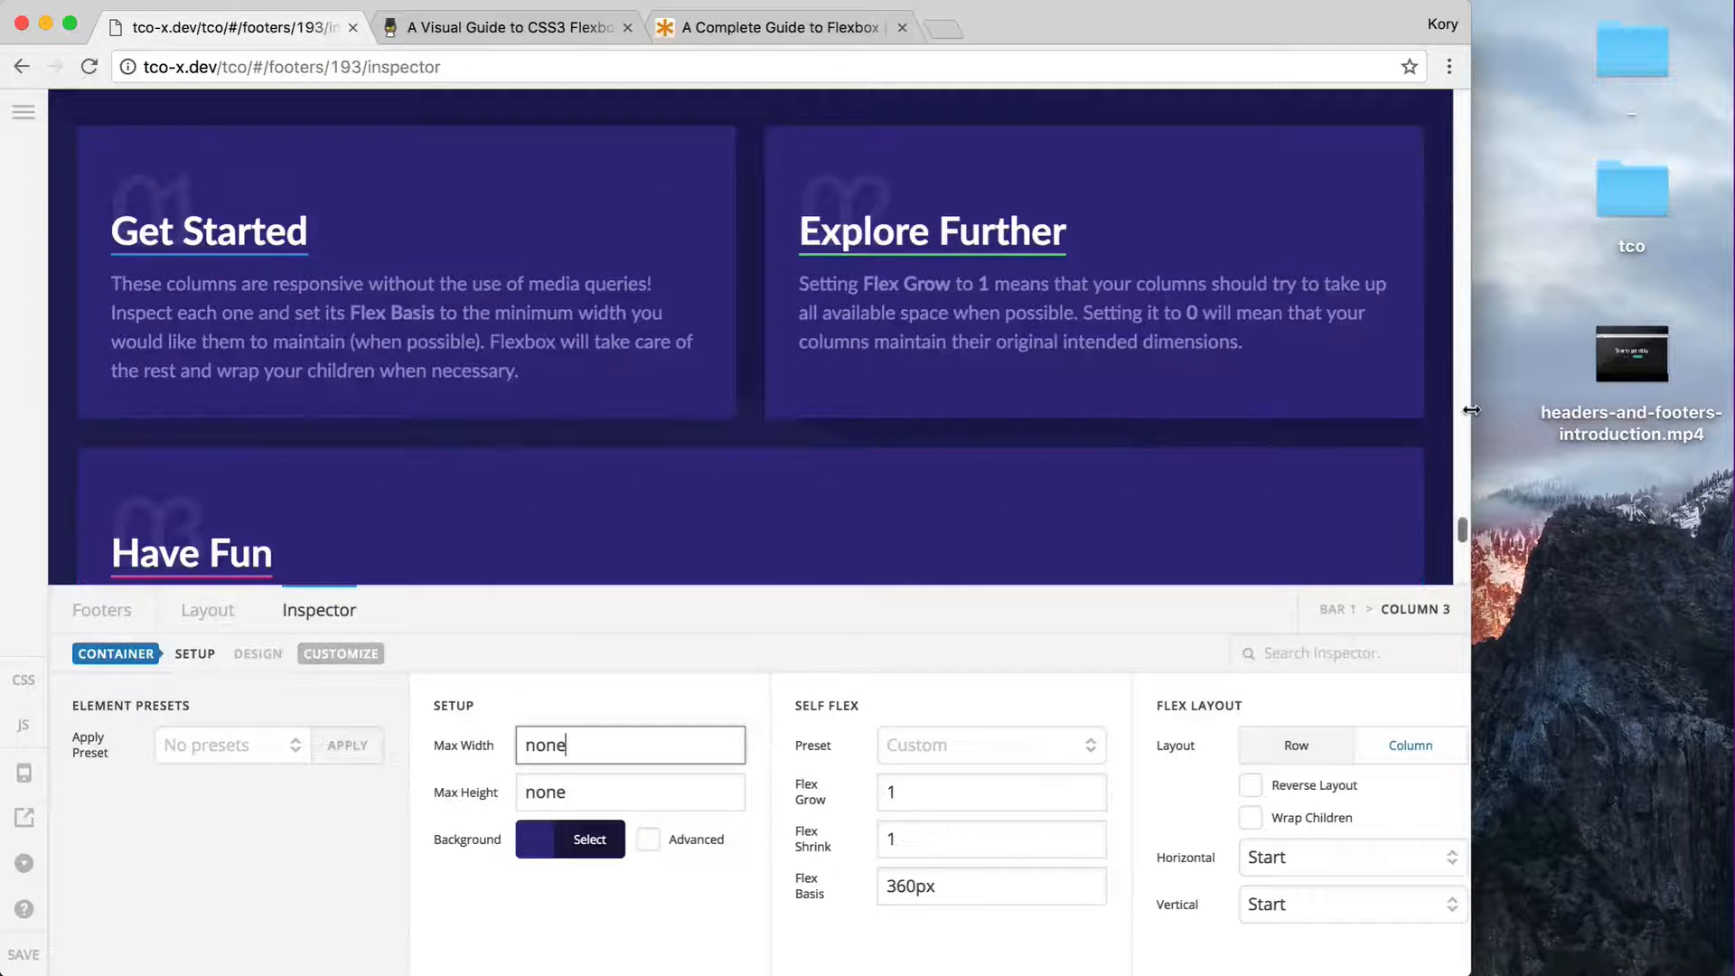
{"action": "left_click_drag", "start_coordinate": [1471, 410], "coordinate": [1728, 381]}
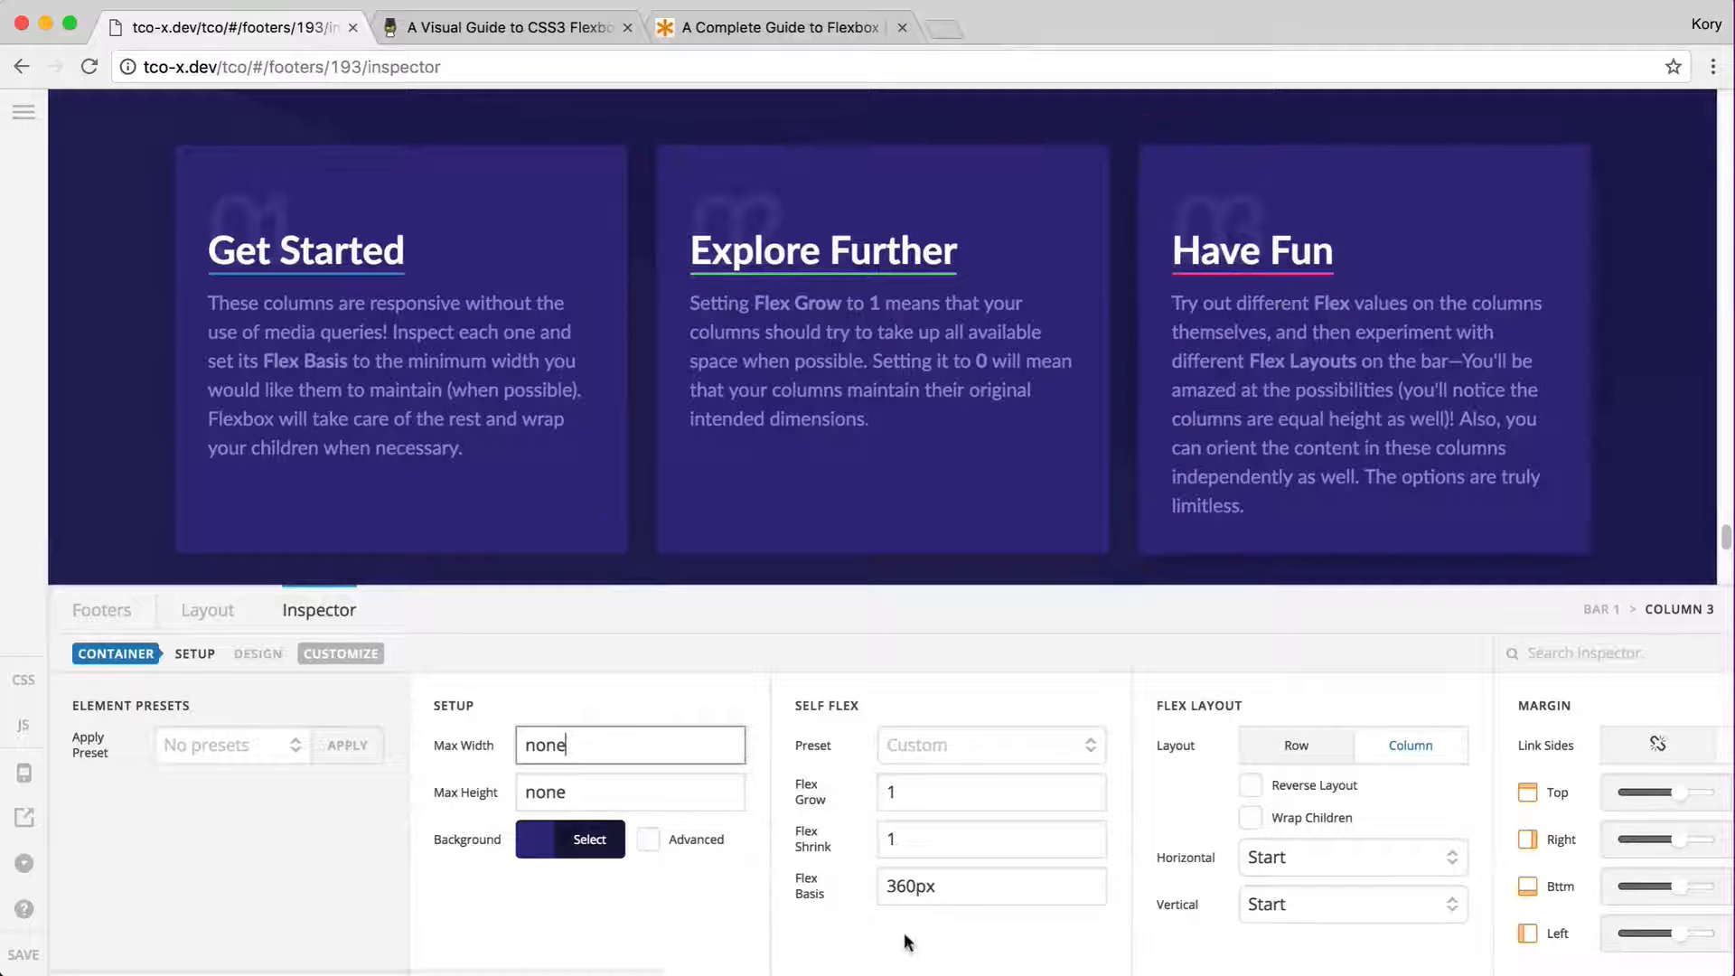
{"action": "left_click", "coordinate": [909, 886]}
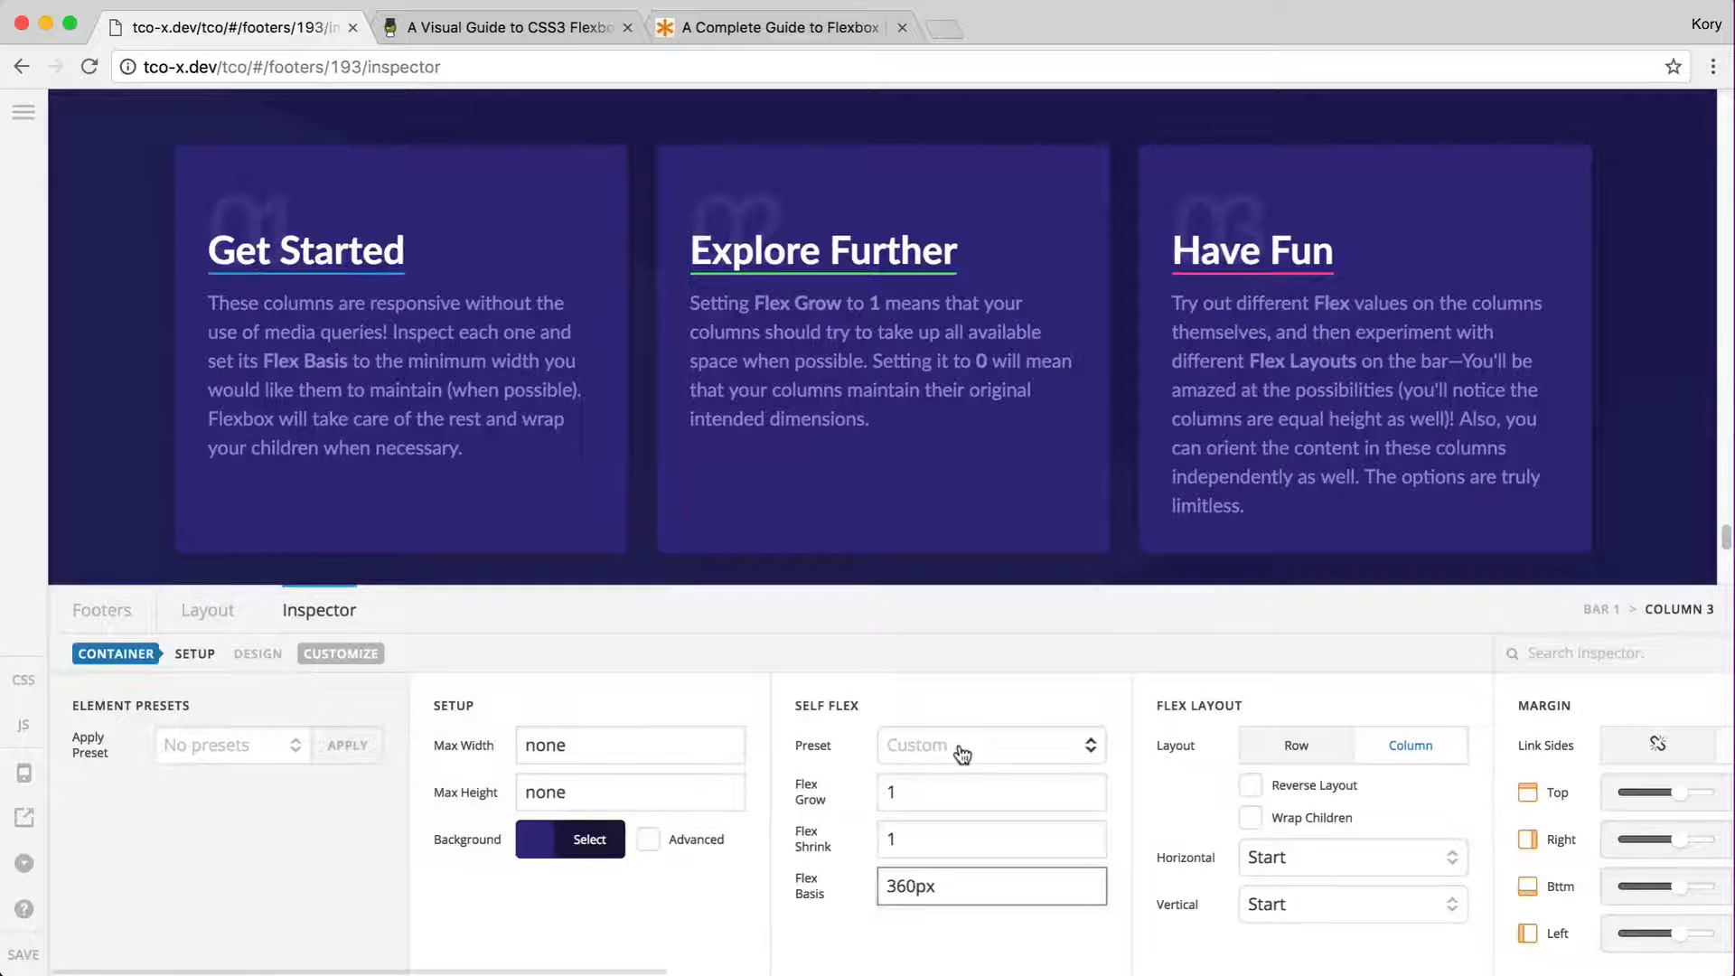
- Narrow the browser window again until Have Fun wraps onto its own row, and compare its width with the columns above
{"action": "left_click_drag", "start_coordinate": [1732, 249], "coordinate": [1457, 273]}
{"action": "scroll", "coordinate": [1130, 278], "scroll_direction": "down", "scroll_amount": 5}
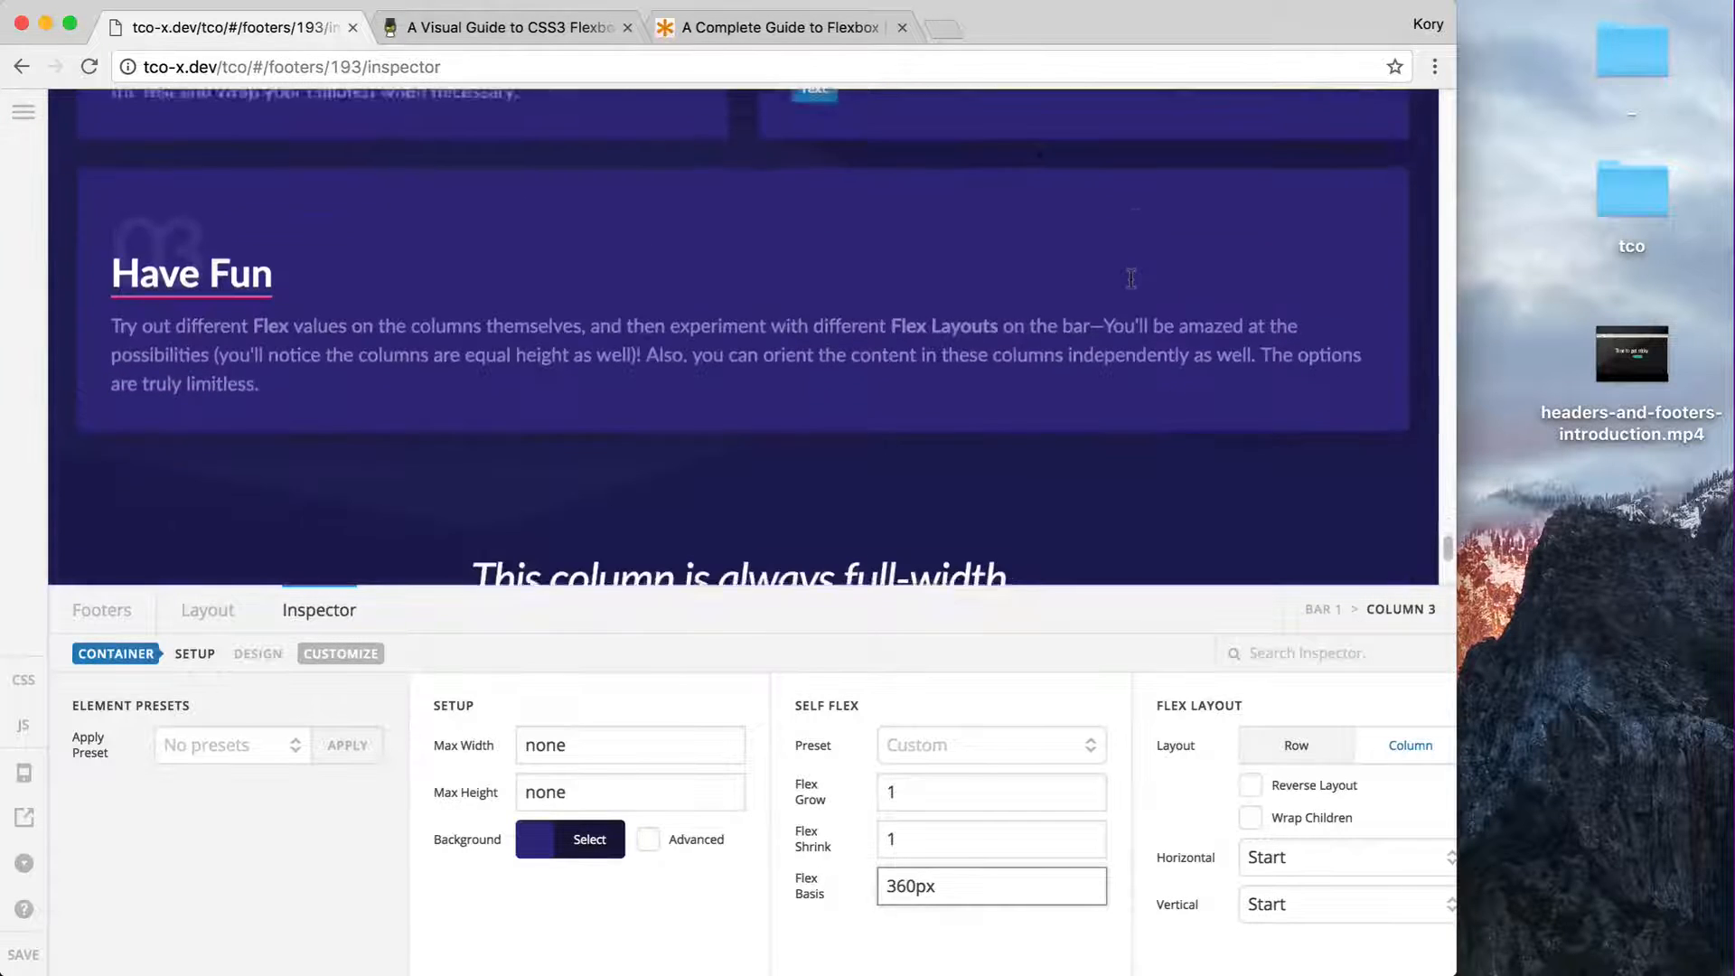
{"action": "left_click", "coordinate": [904, 789]}
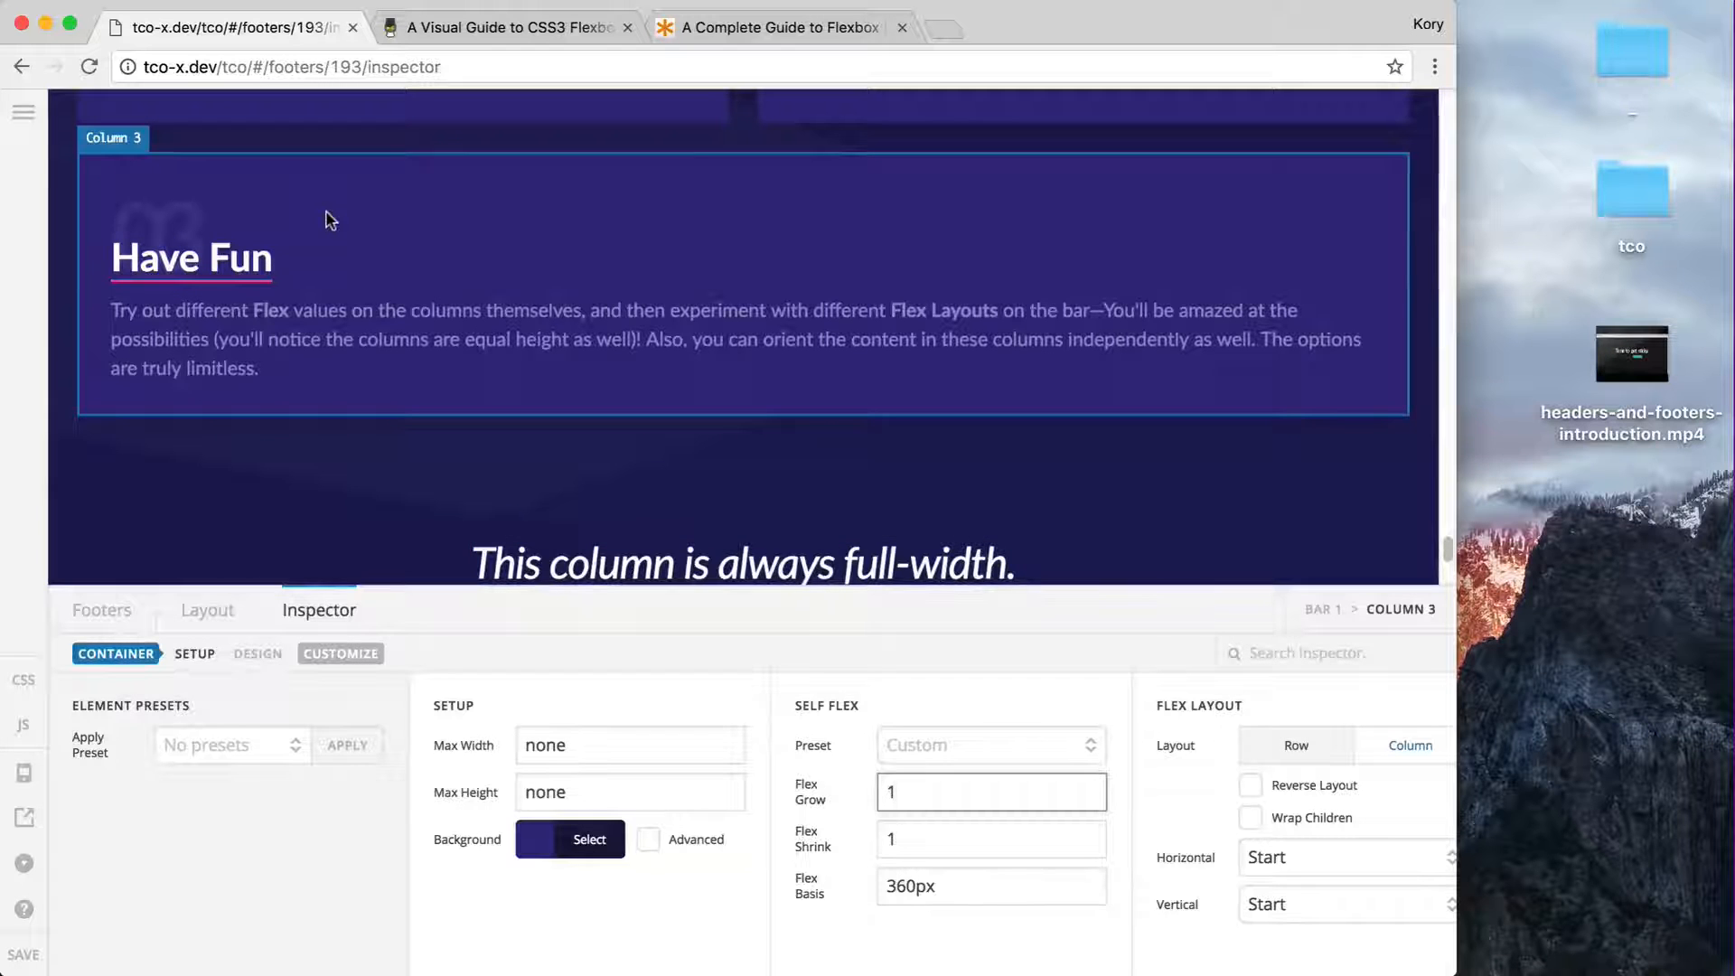
{"action": "scroll", "coordinate": [330, 220], "scroll_direction": "up", "scroll_amount": 3}
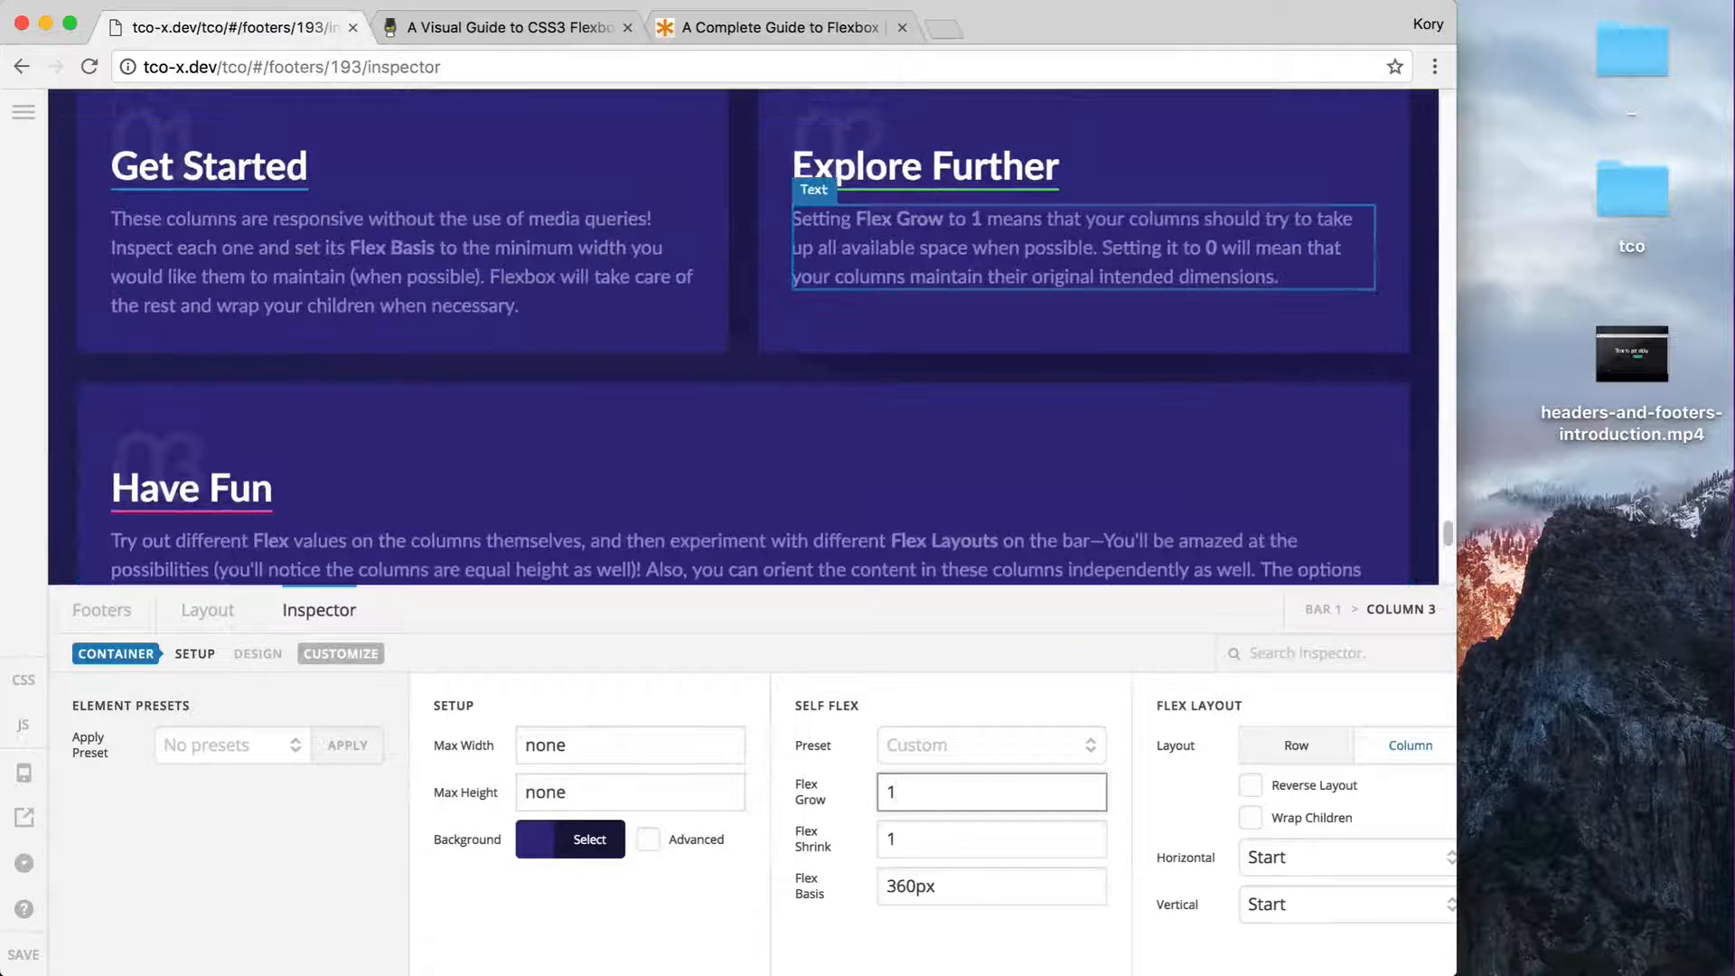
- Narrow the browser window further until the footer columns stack vertically, and examine the stack and the Have Fun column's layout settings
{"action": "left_click_drag", "start_coordinate": [1461, 277], "coordinate": [1108, 289]}
{"action": "scroll", "coordinate": [888, 323], "scroll_direction": "up", "scroll_amount": 2}
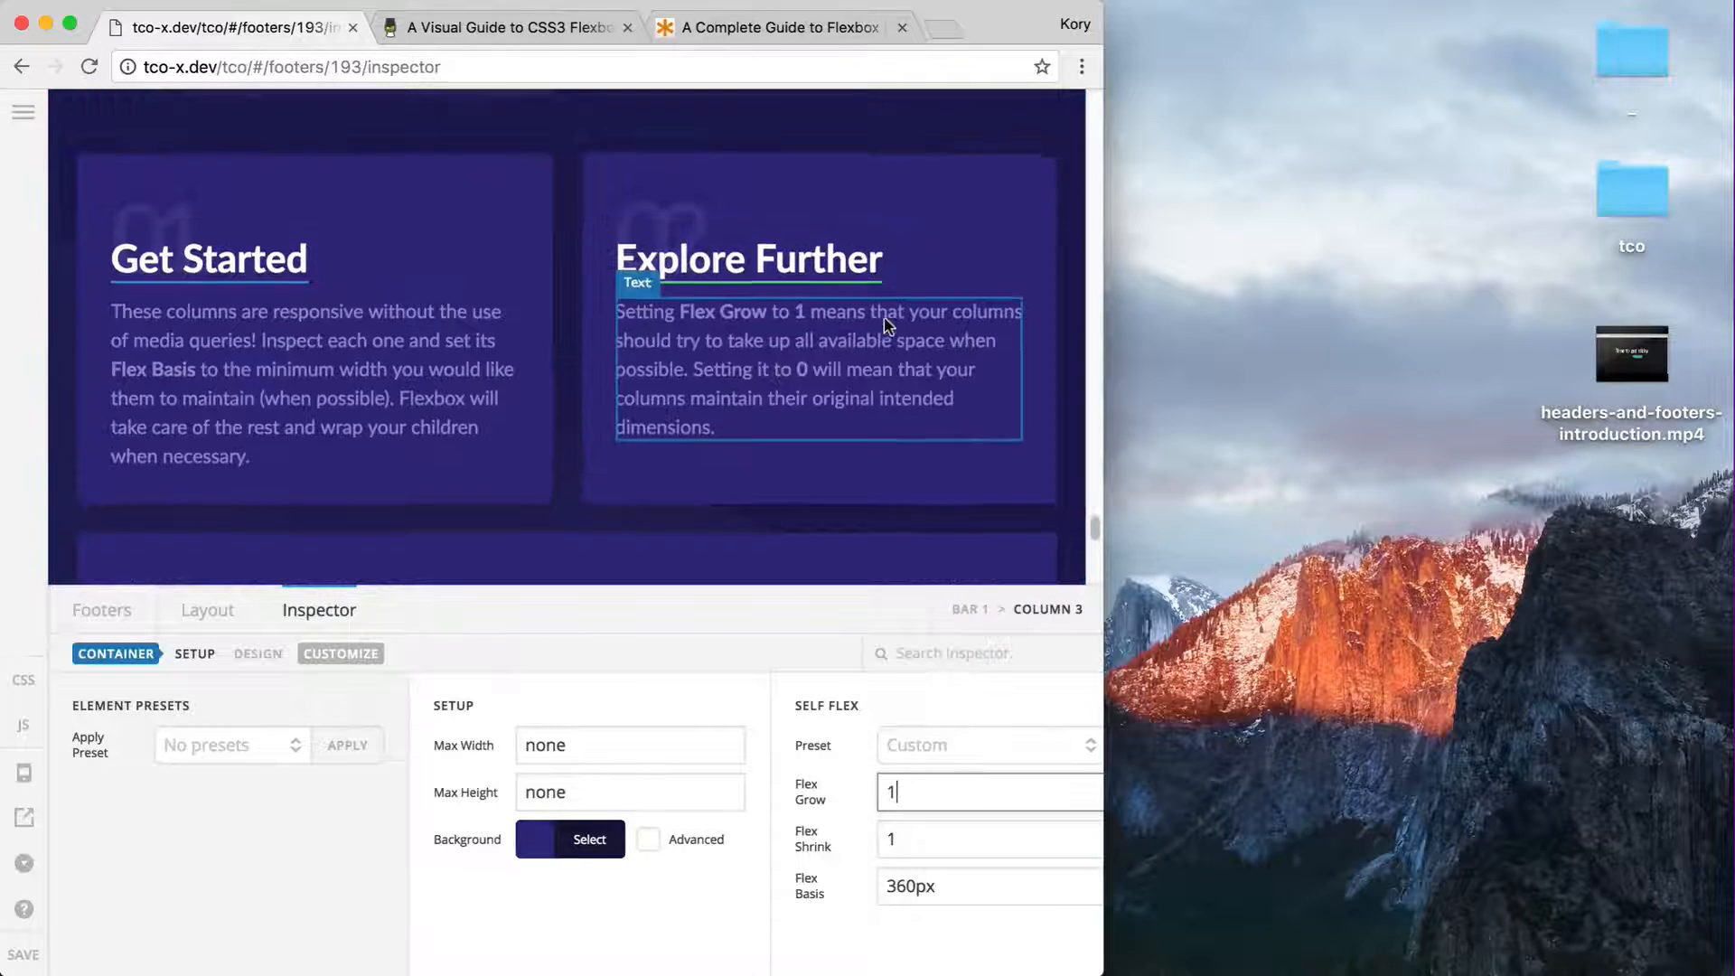
{"action": "left_click_drag", "start_coordinate": [1104, 340], "coordinate": [987, 340]}
{"action": "scroll", "coordinate": [724, 298], "scroll_direction": "down", "scroll_amount": 6}
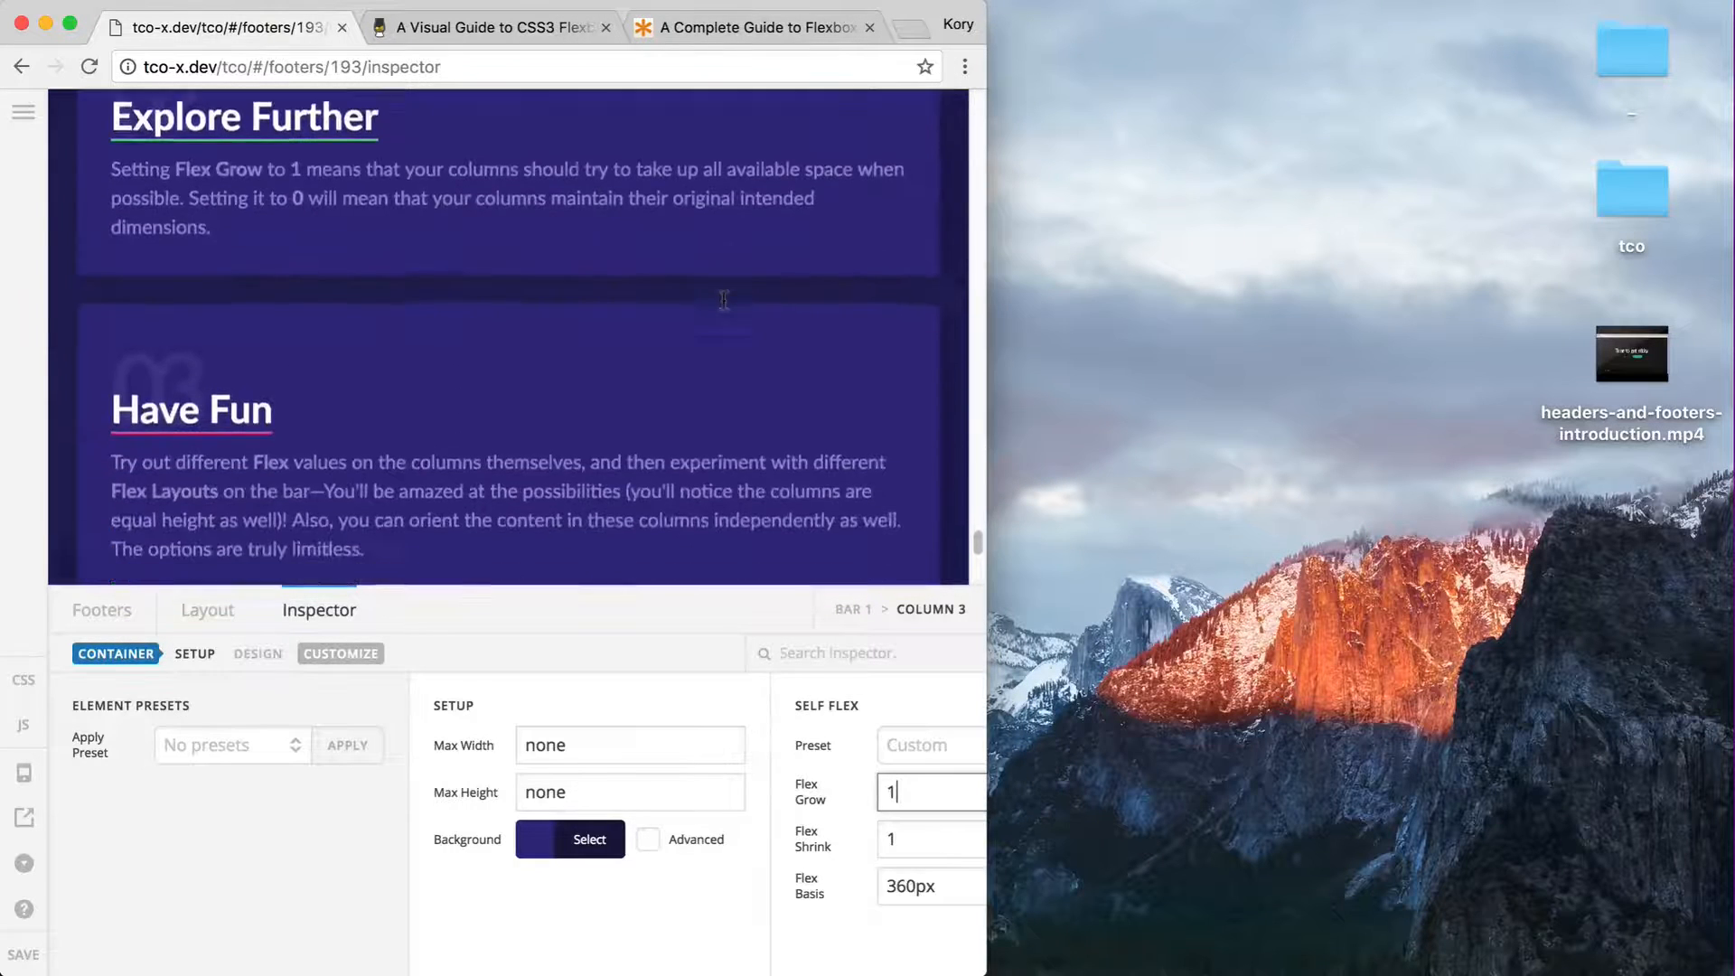
{"action": "scroll", "coordinate": [724, 298], "scroll_direction": "up", "scroll_amount": 5}
{"action": "scroll", "coordinate": [527, 244], "scroll_direction": "up", "scroll_amount": 2}
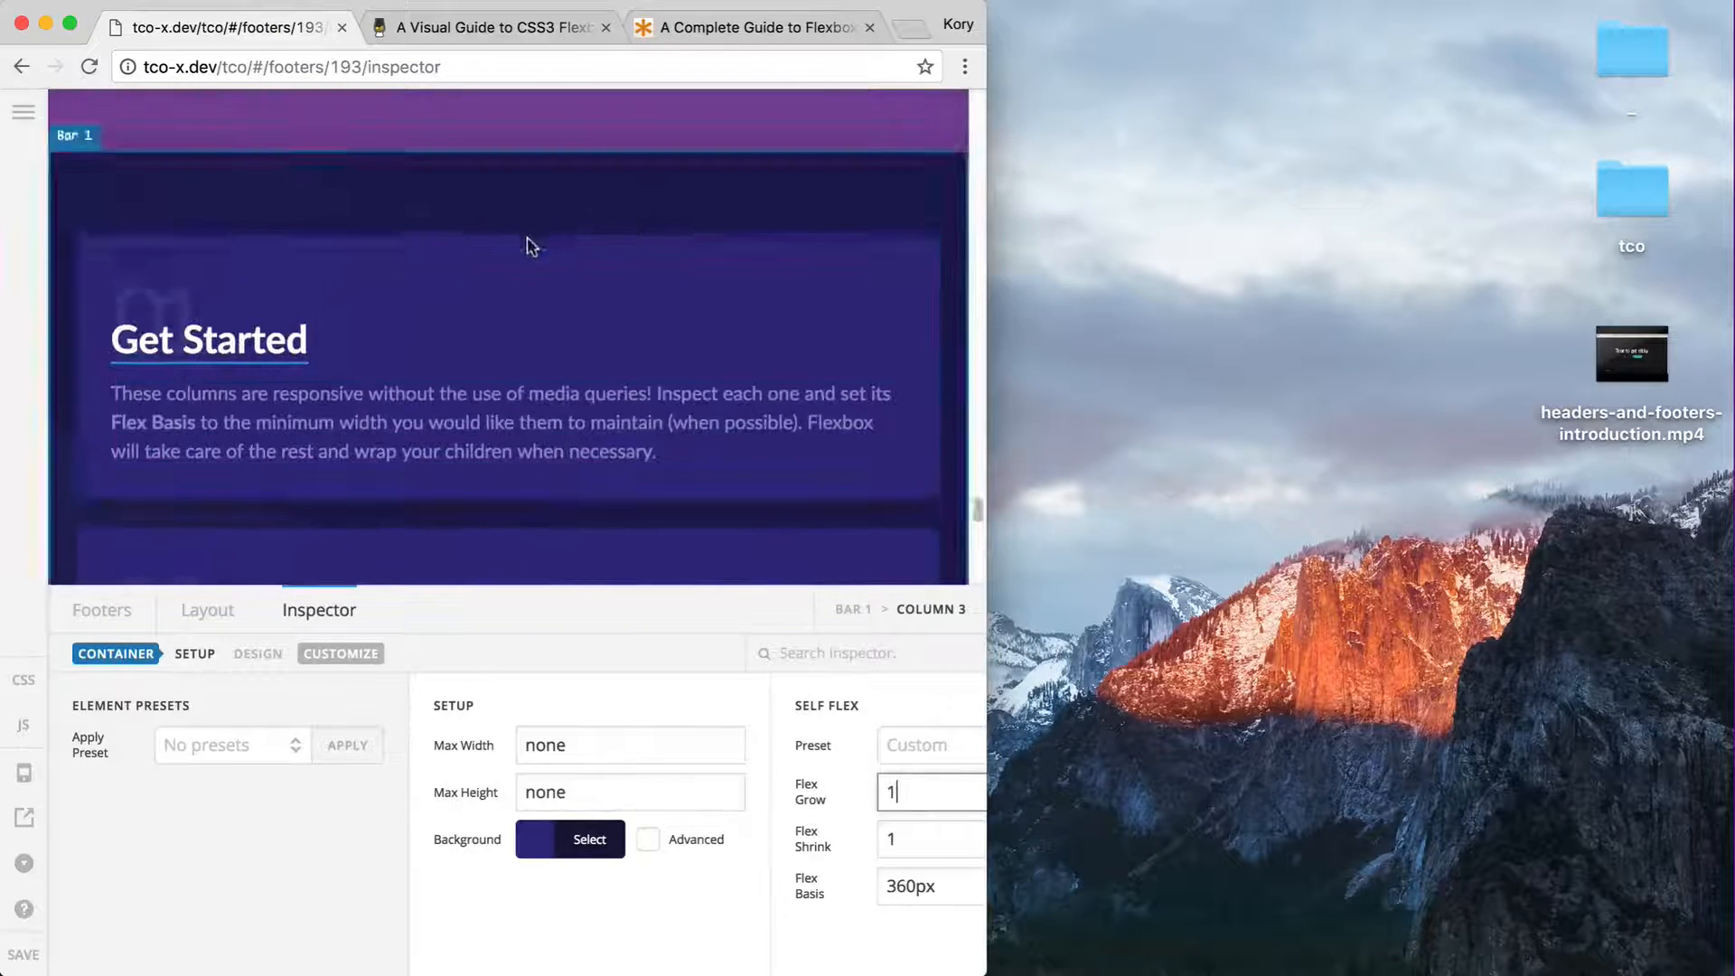
{"action": "scroll", "coordinate": [633, 271], "scroll_direction": "down", "scroll_amount": 5}
{"action": "scroll", "coordinate": [633, 212], "scroll_direction": "down", "scroll_amount": 3}
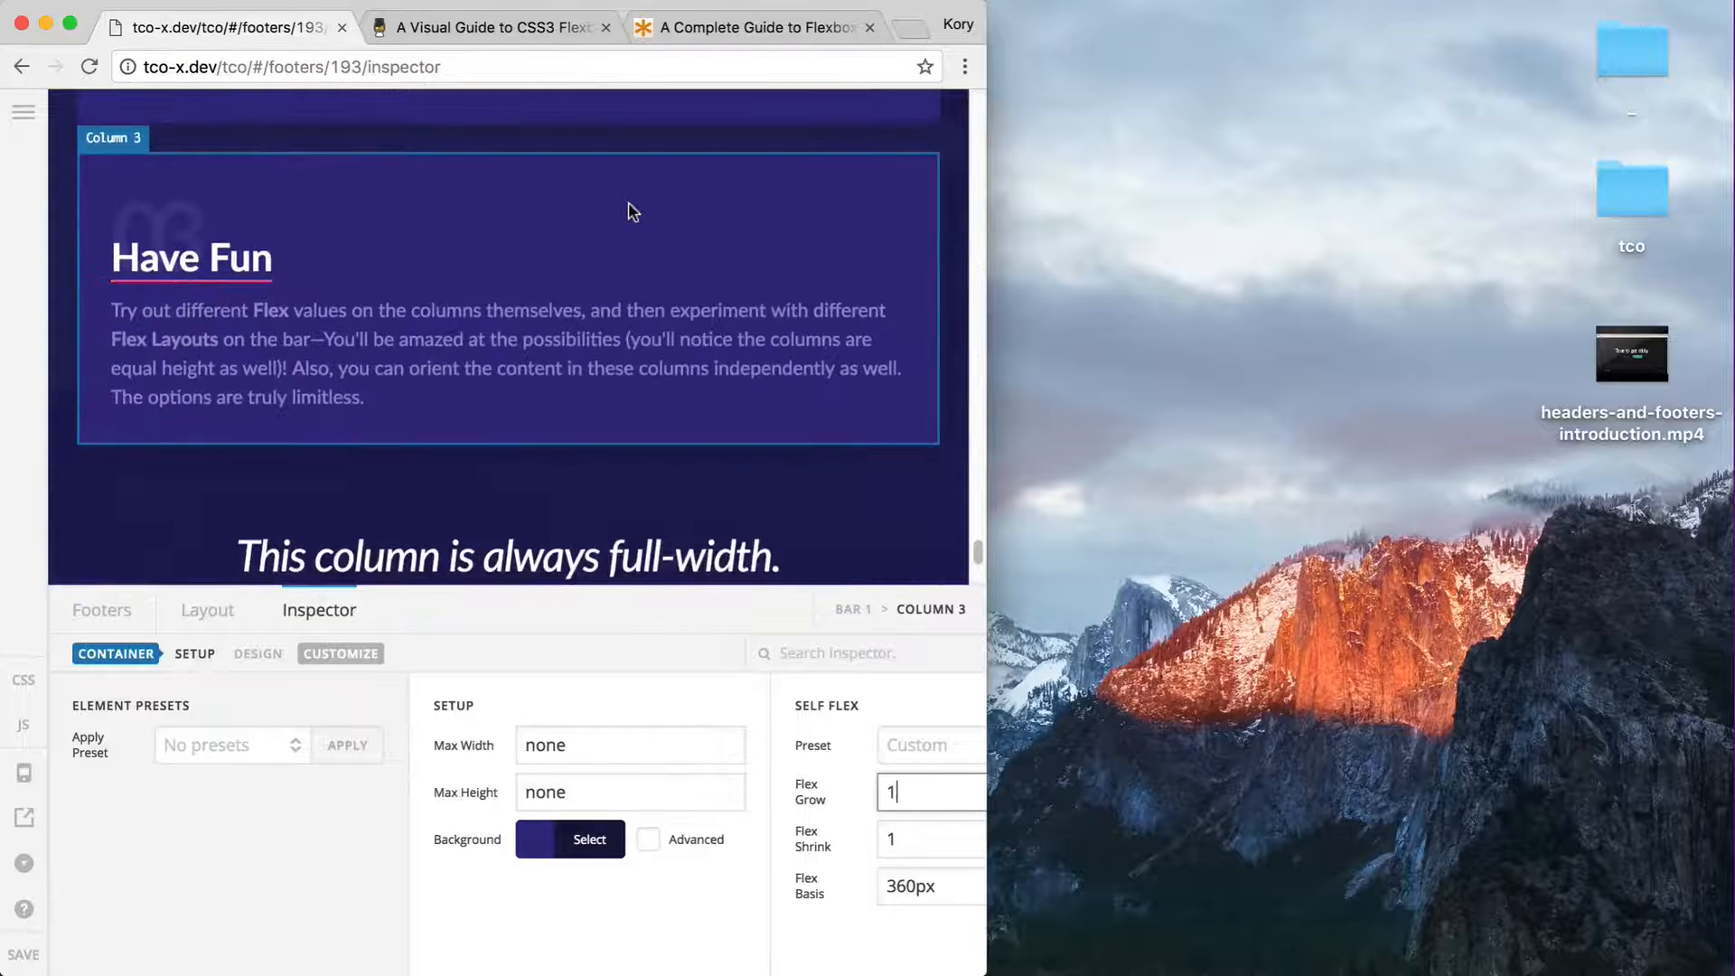
{"action": "scroll", "coordinate": [632, 211], "scroll_direction": "up", "scroll_amount": 6}
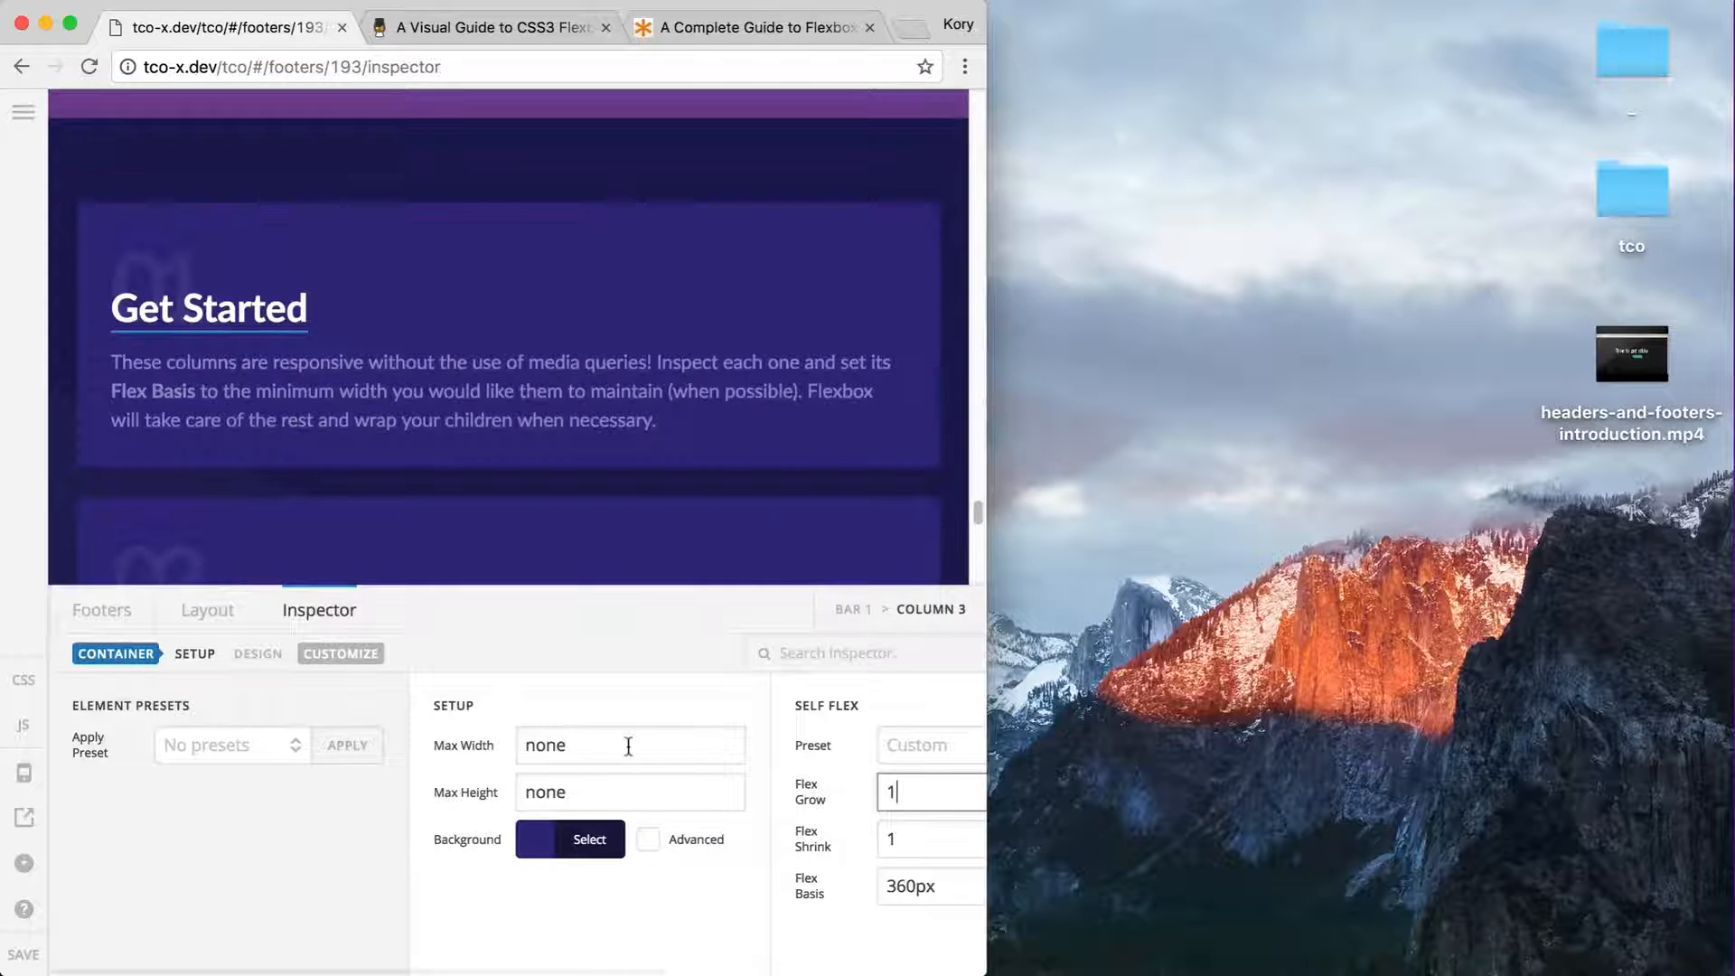
{"action": "scroll", "coordinate": [627, 748], "scroll_direction": "right", "scroll_amount": 10}
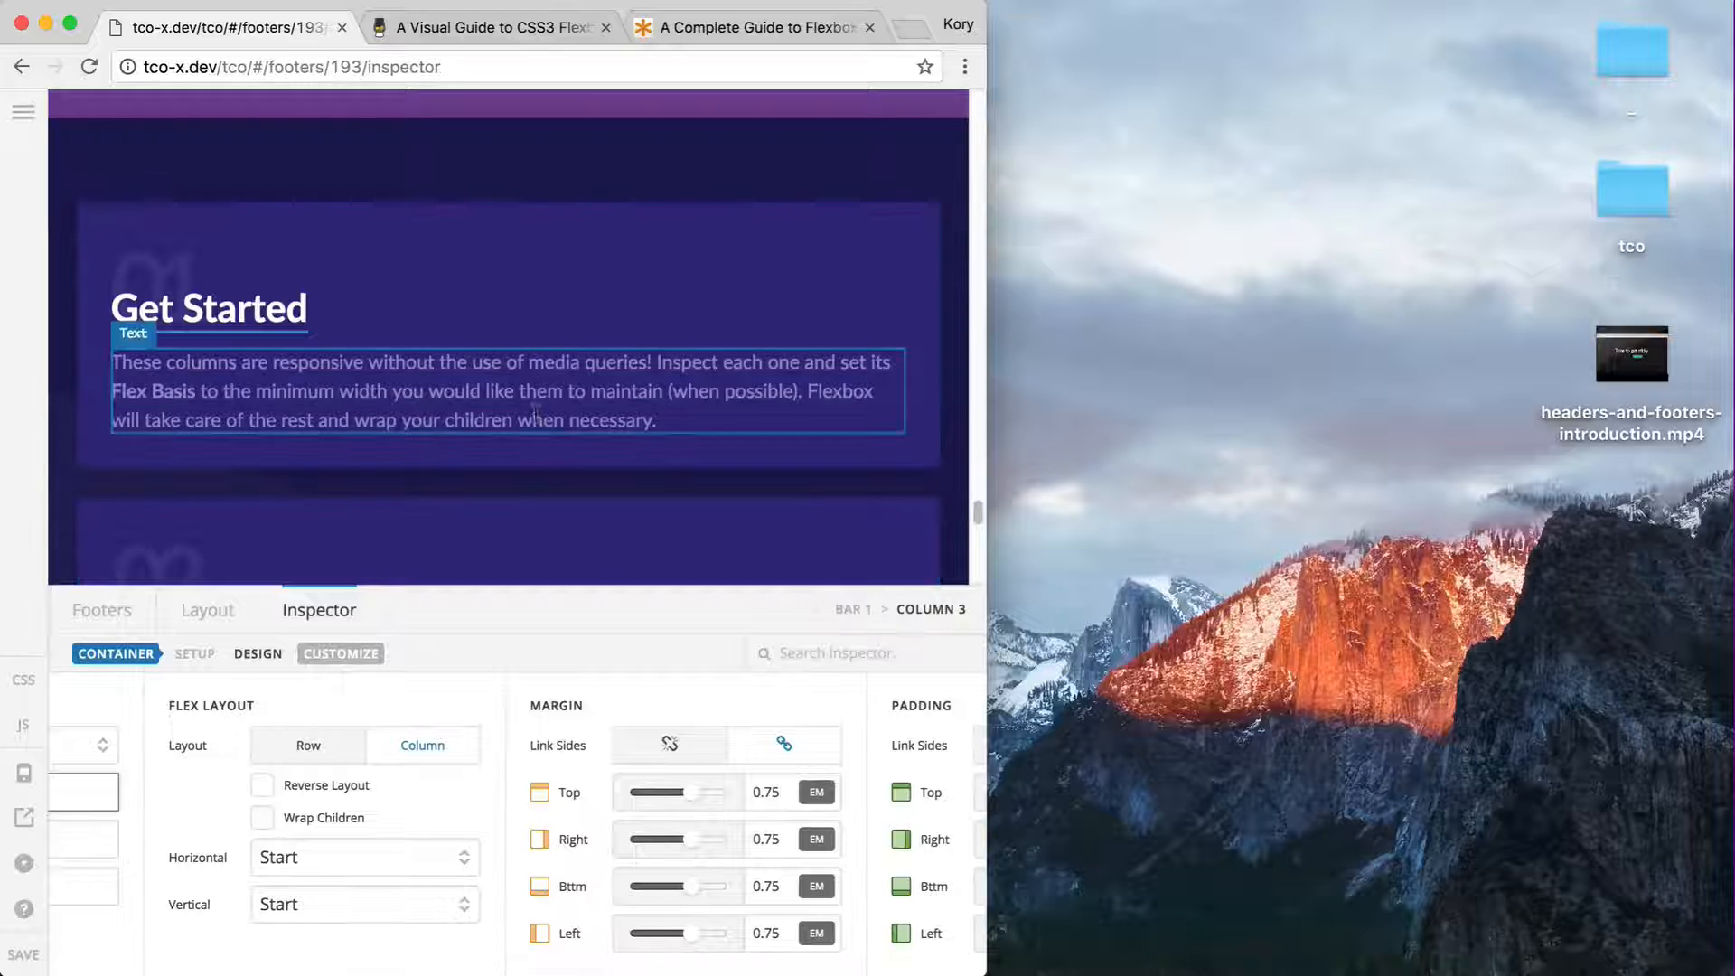
- Set the Get Started column's Max Width to 360px, matching its Flex Basis
{"action": "scroll", "coordinate": [380, 343], "scroll_direction": "down", "scroll_amount": 3}
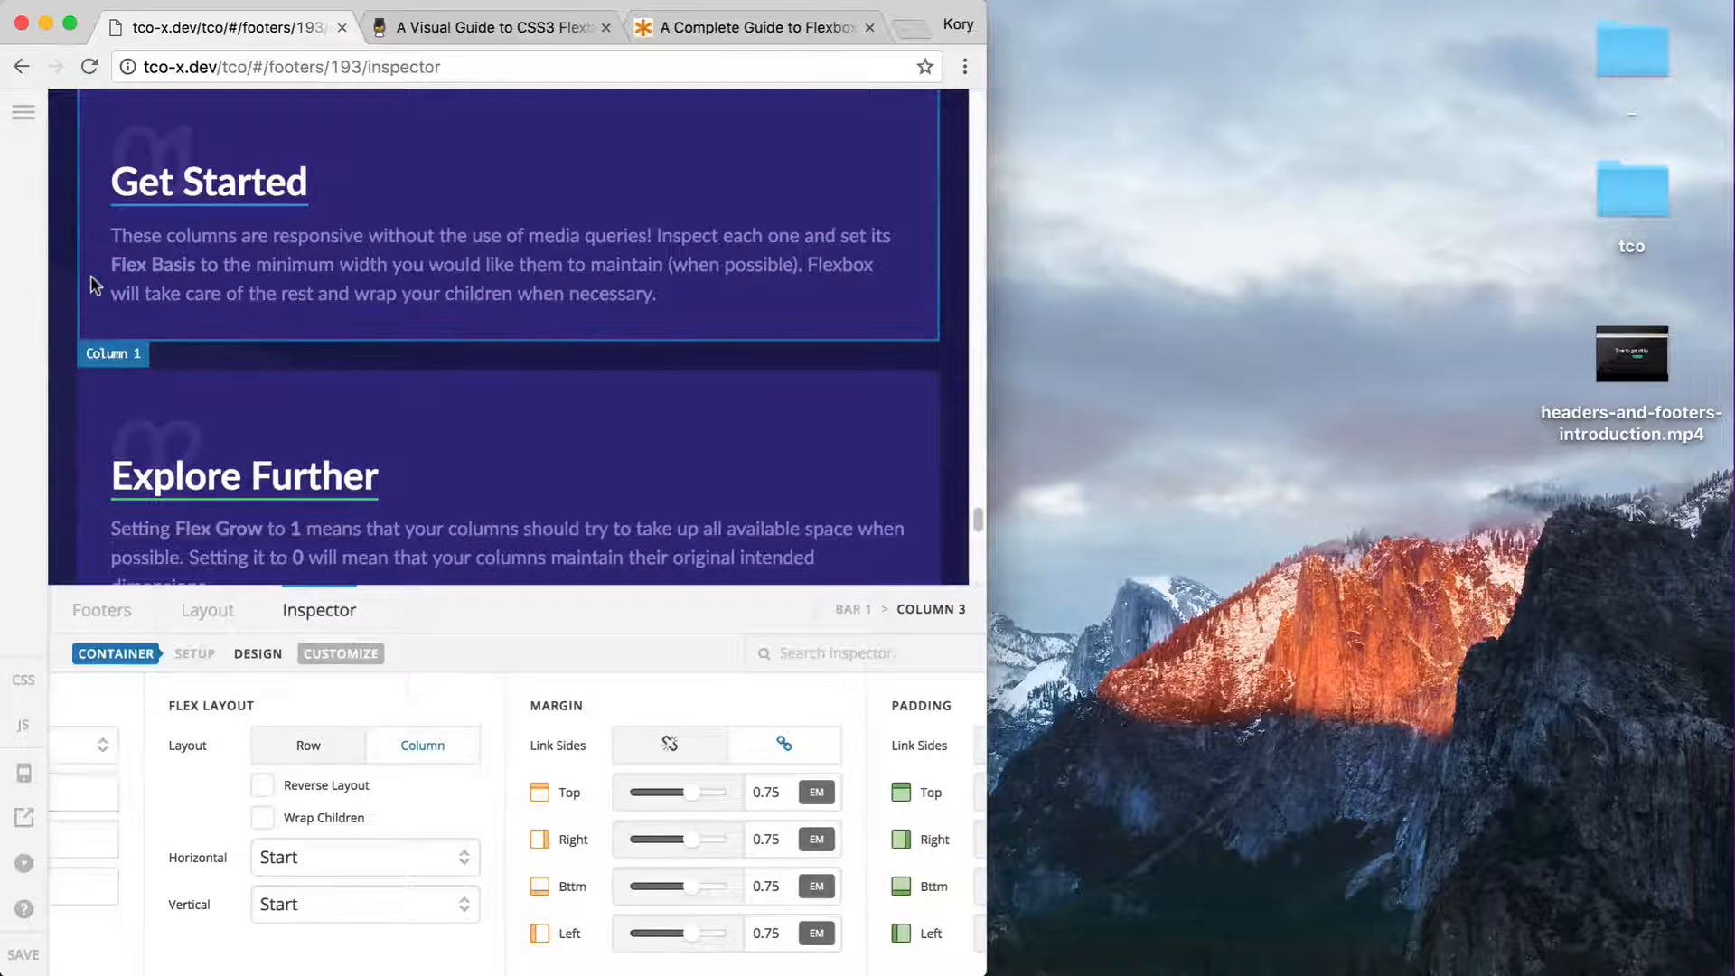
{"action": "left_click", "coordinate": [94, 285]}
{"action": "double_click", "coordinate": [574, 746]}
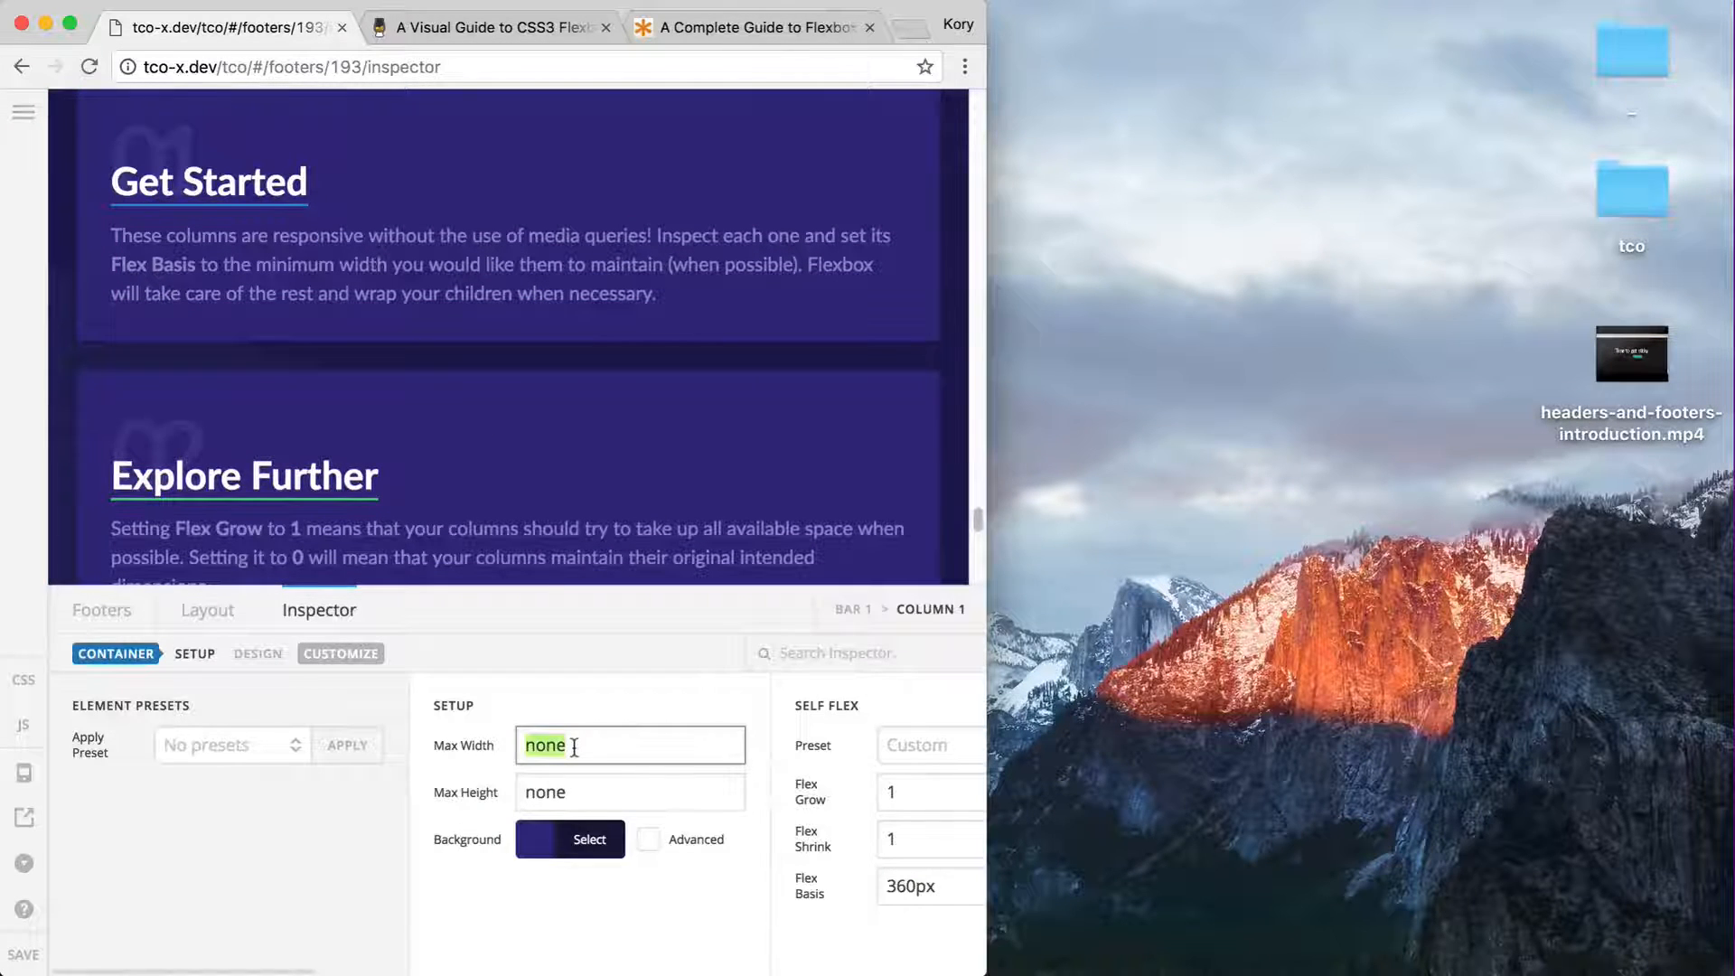
{"action": "double_click", "coordinate": [893, 886]}
{"action": "key", "text": "super+c"}
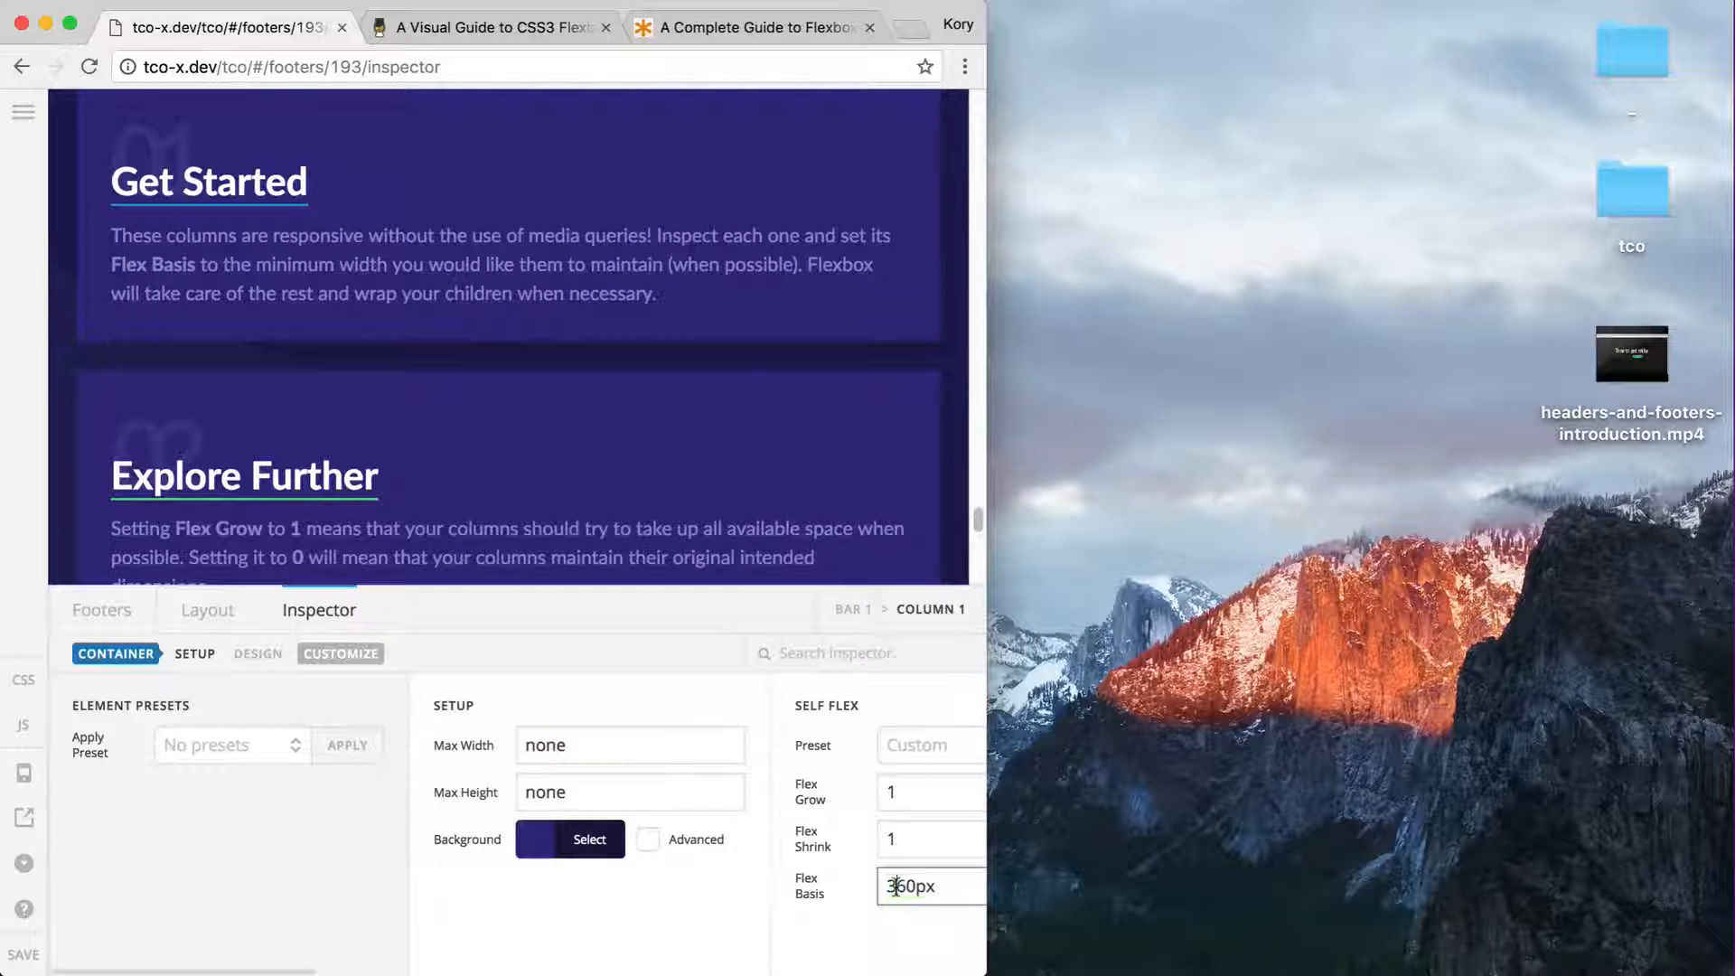
{"action": "double_click", "coordinate": [574, 746]}
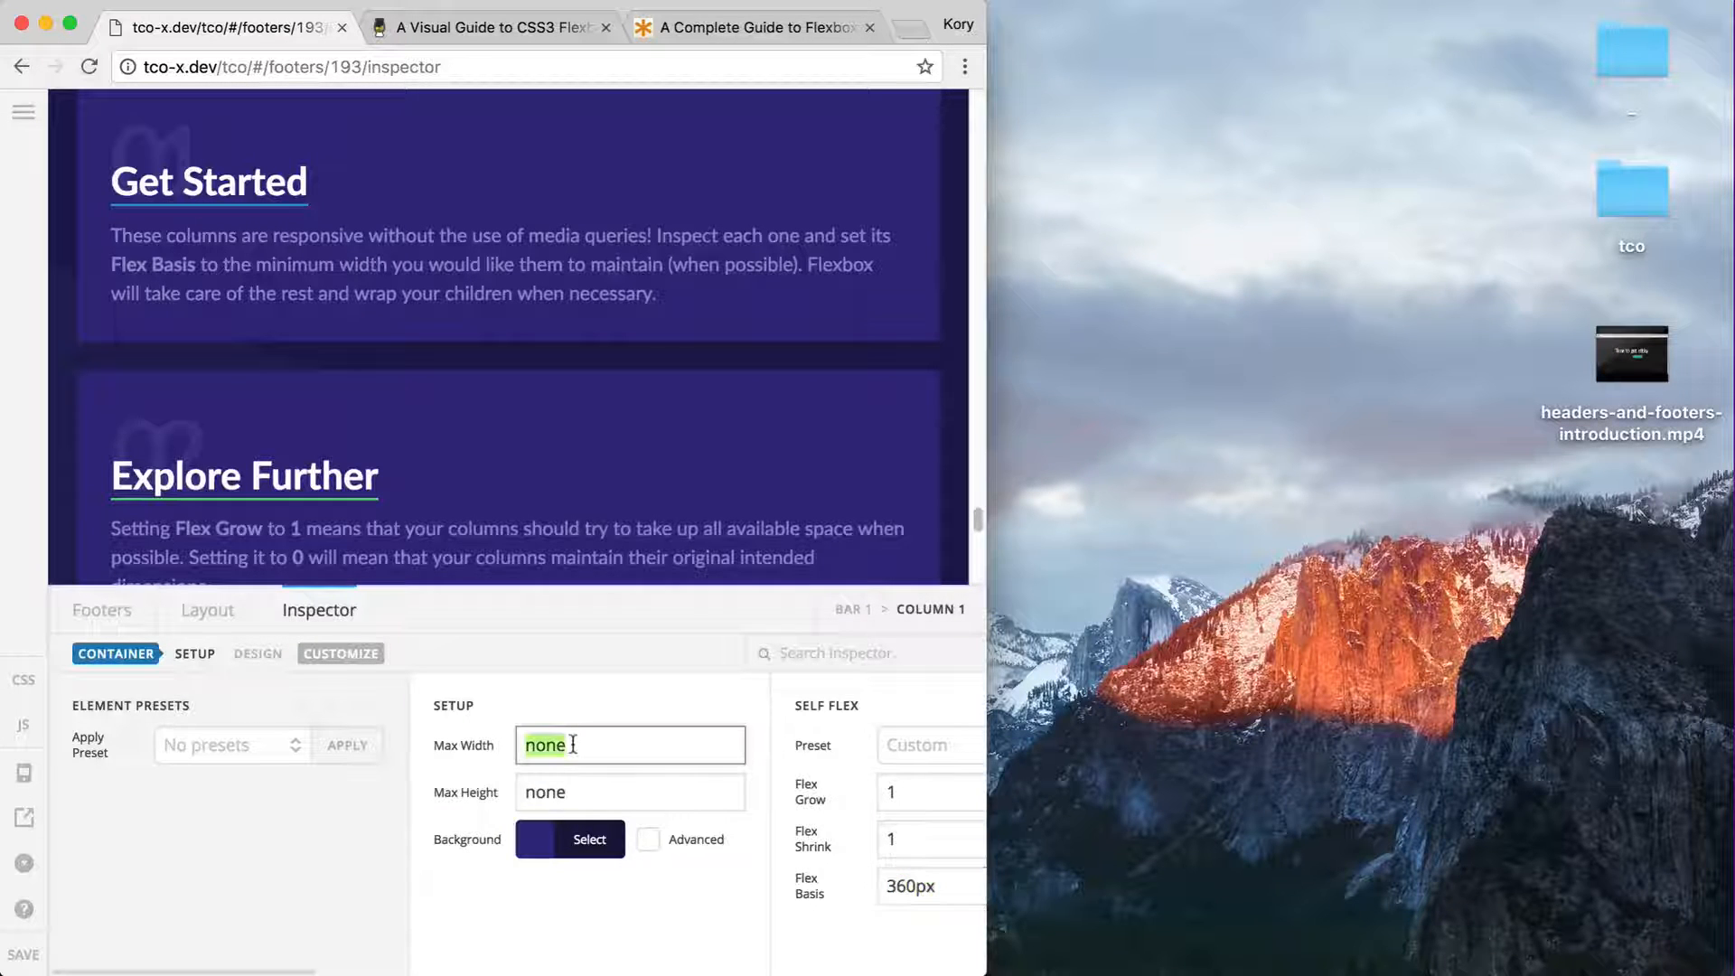
{"action": "key", "text": "super+v"}
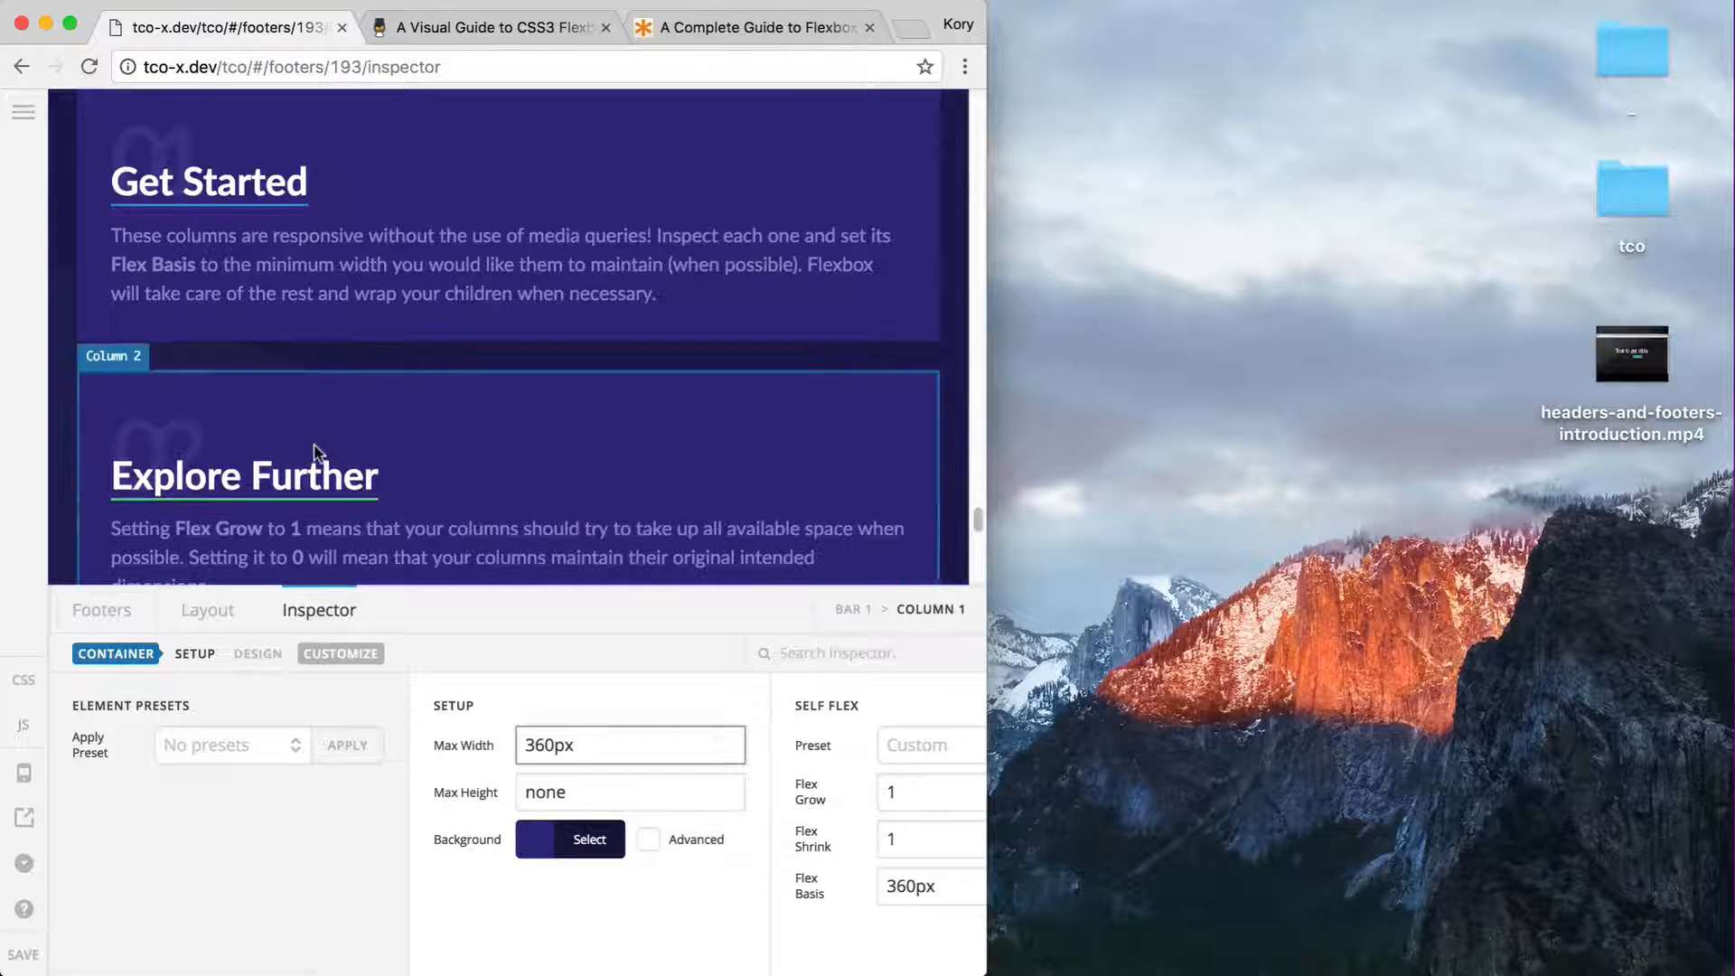
{"action": "left_click", "coordinate": [551, 736]}
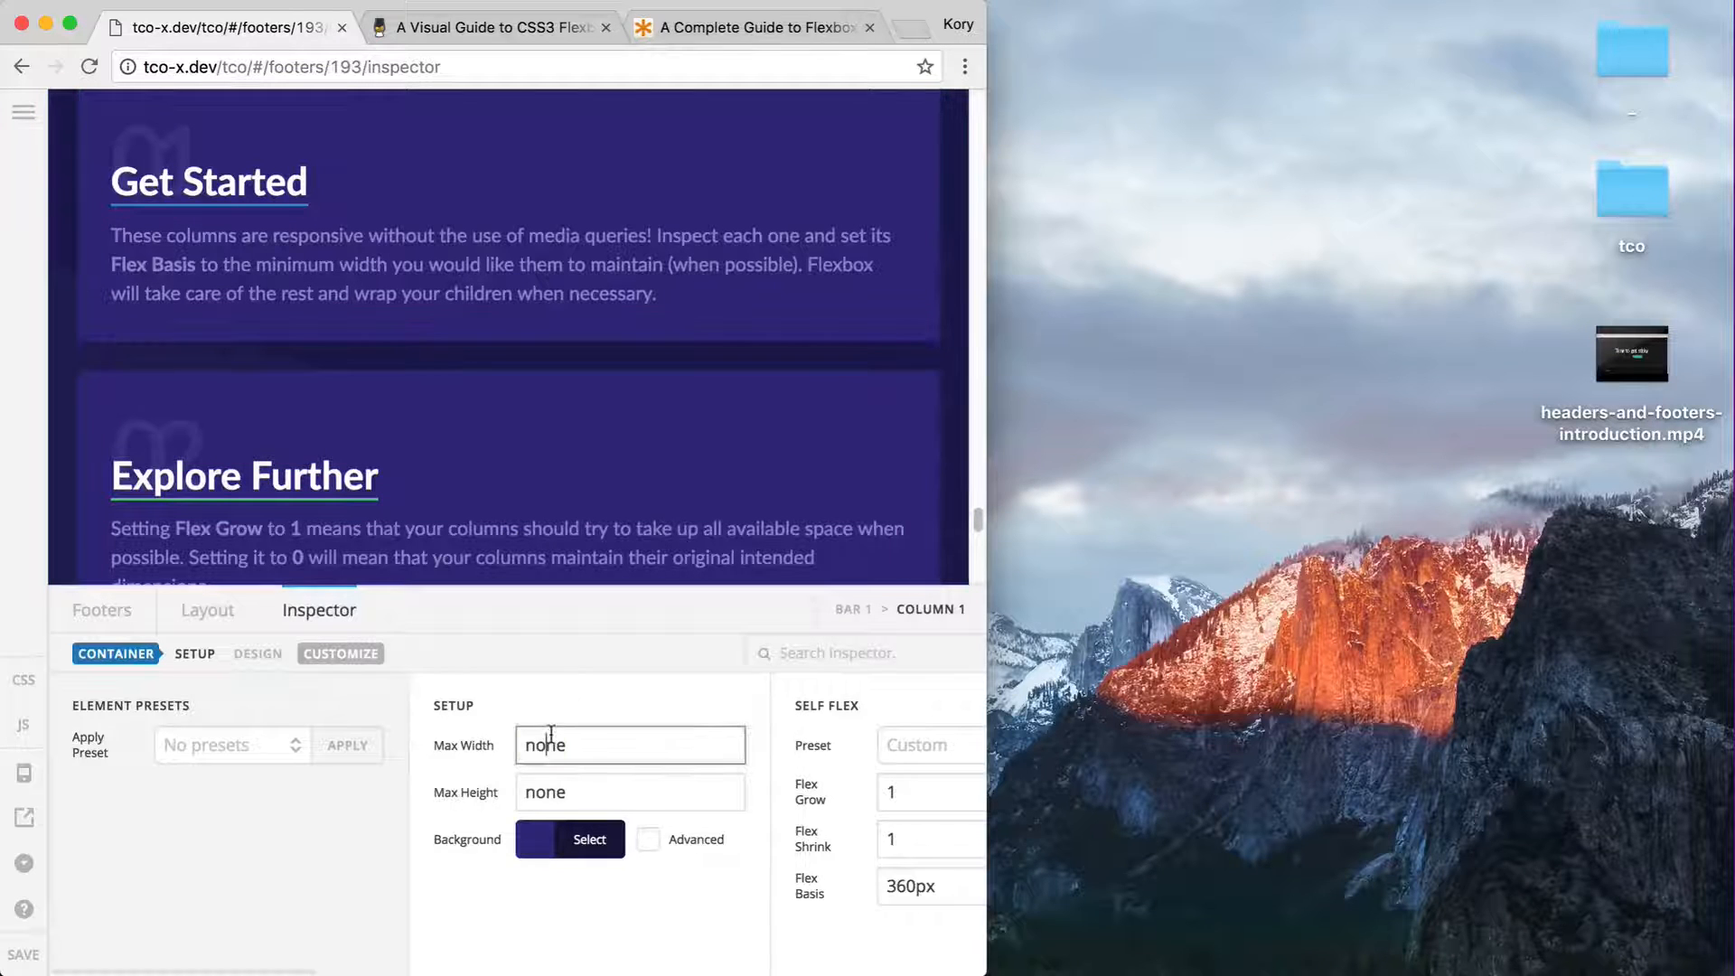
{"action": "key", "text": "Return"}
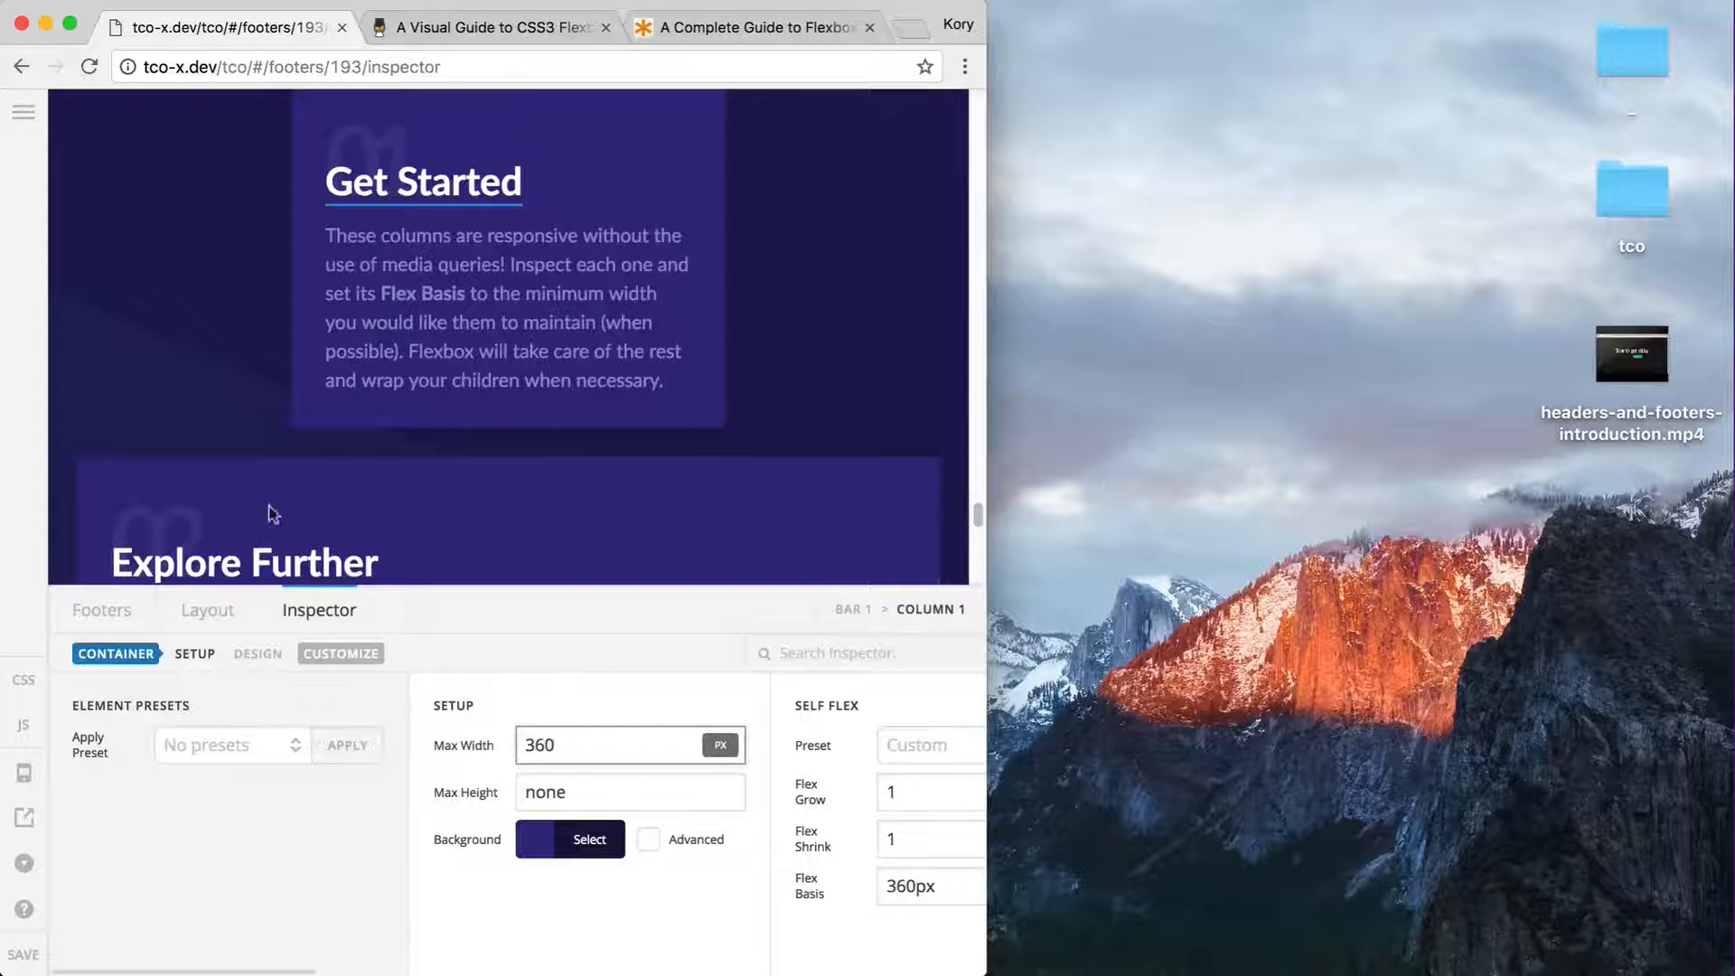
- Set Max Width to 360px on the Explore Further and Have Fun columns
{"action": "left_click", "coordinate": [126, 479]}
{"action": "left_click", "coordinate": [567, 737]}
{"action": "key", "text": "Return"}
{"action": "scroll", "coordinate": [282, 419], "scroll_direction": "down", "scroll_amount": 5}
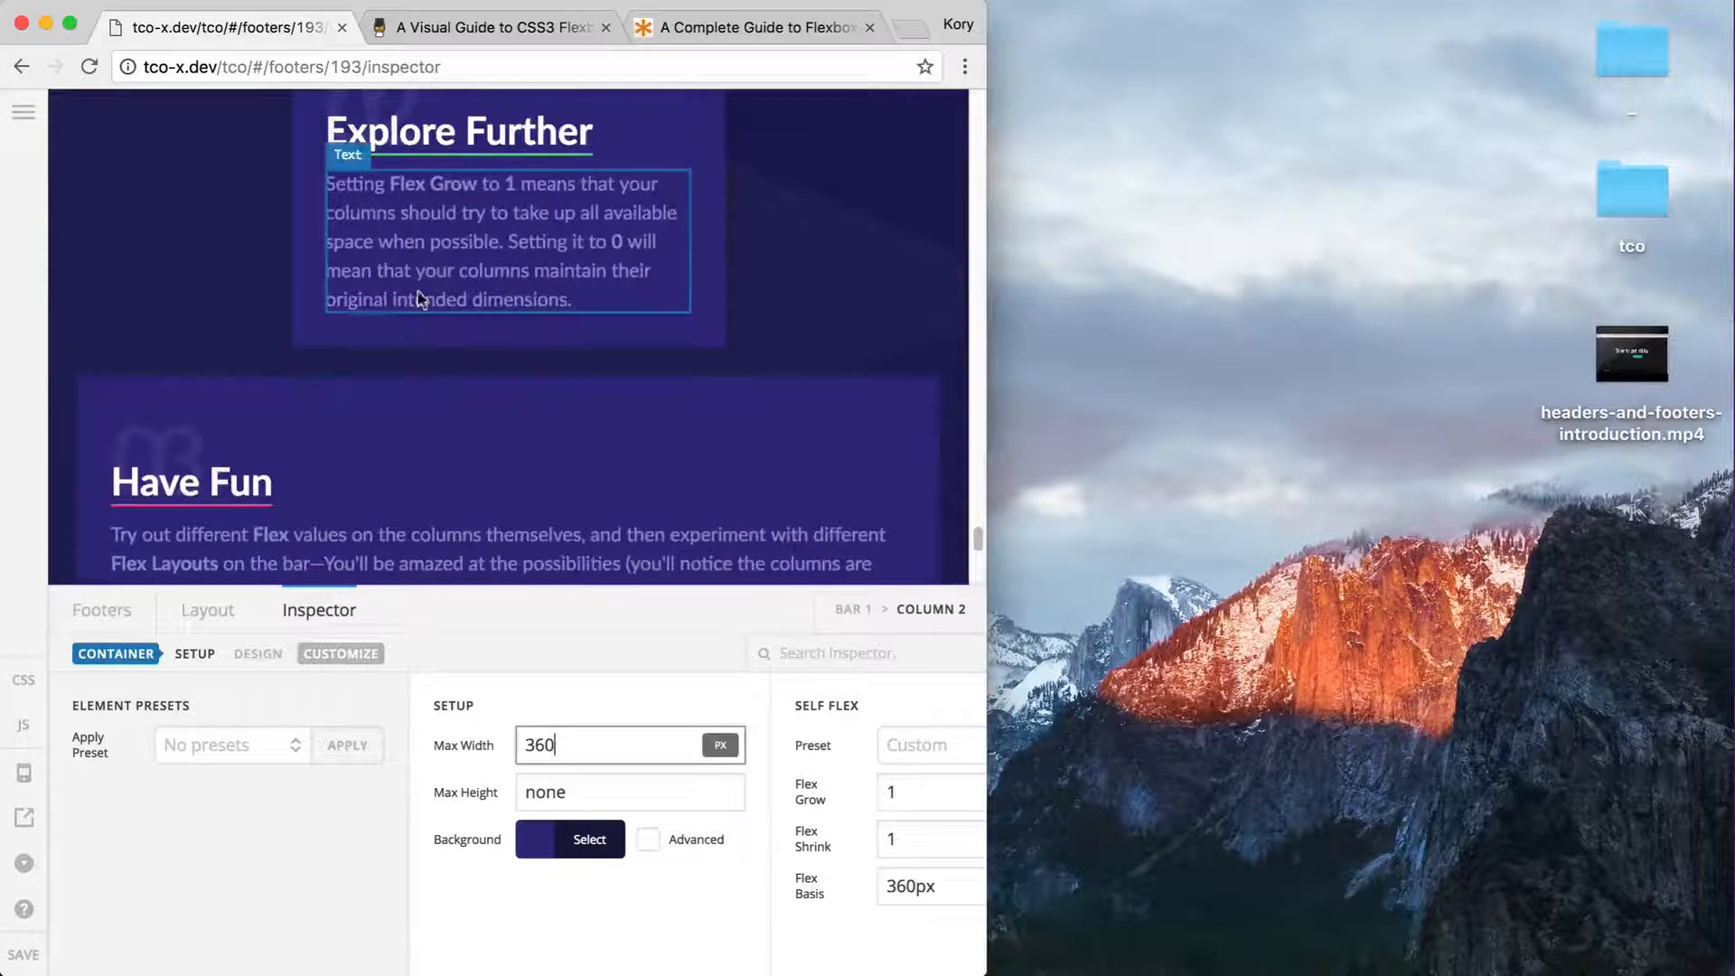
{"action": "left_click", "coordinate": [282, 419]}
{"action": "double_click", "coordinate": [547, 745]}
{"action": "type", "text": "360"}
{"action": "key", "text": "Return"}
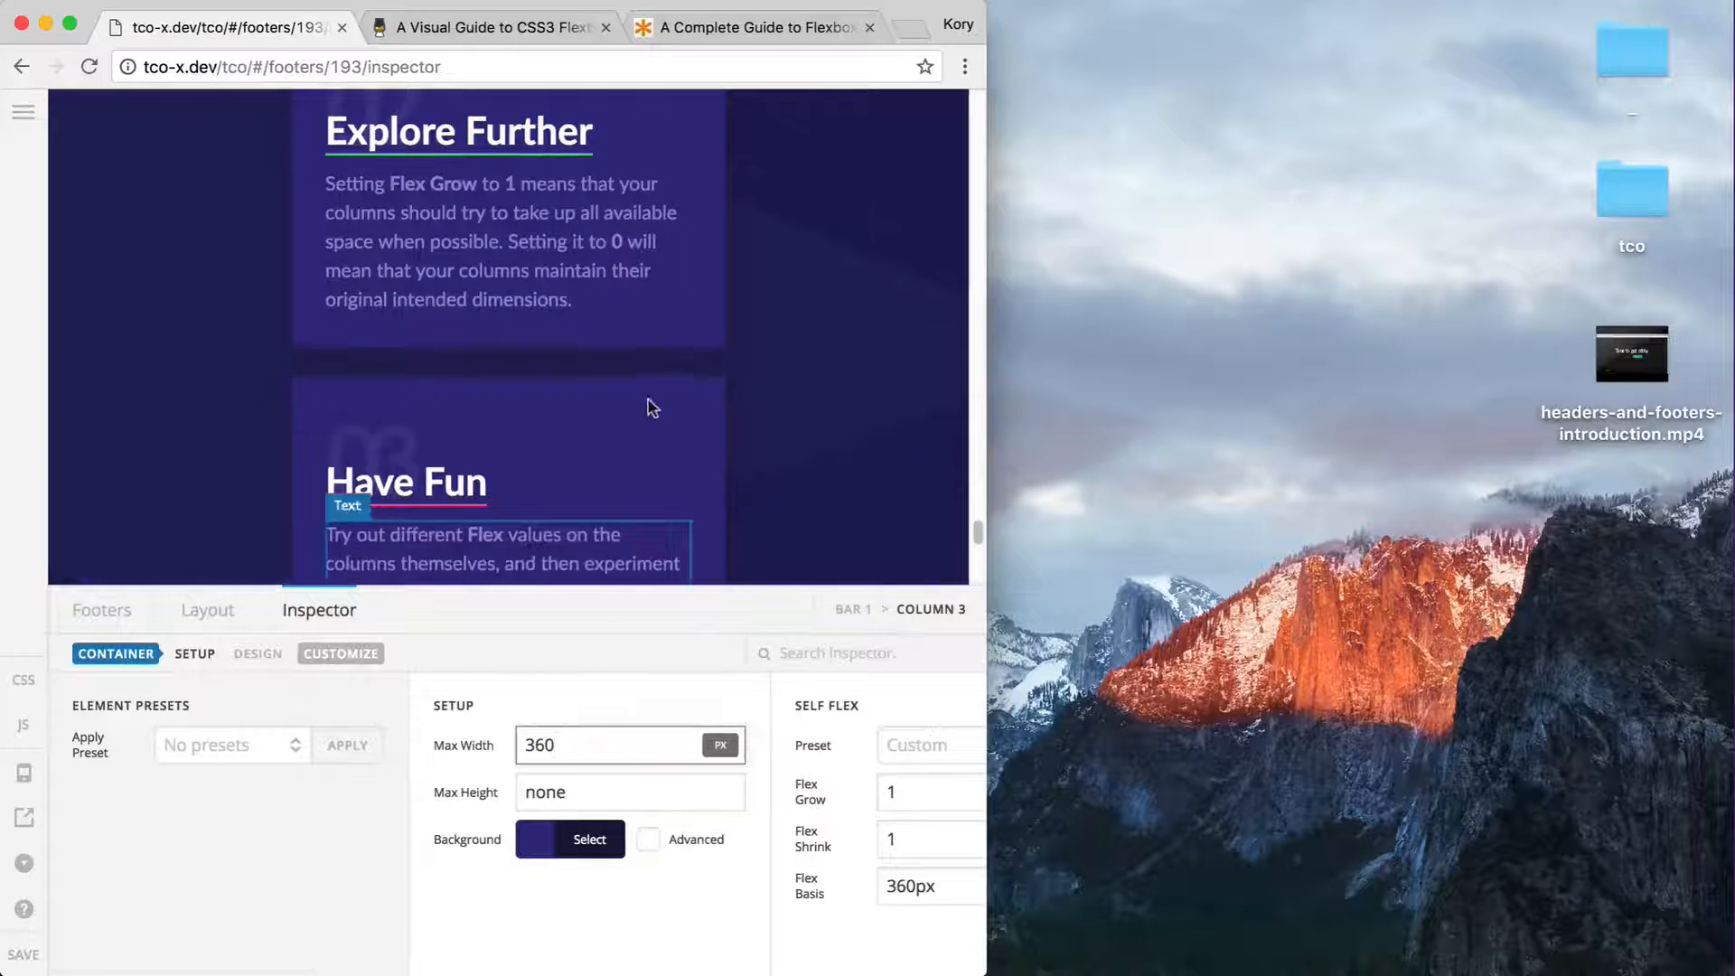
- Examine the limited columns in a very narrow browser window, in a full-width one, and at the width where Have Fun wraps
{"action": "scroll", "coordinate": [651, 407], "scroll_direction": "up", "scroll_amount": 5}
{"action": "left_click_drag", "start_coordinate": [981, 375], "coordinate": [451, 397]}
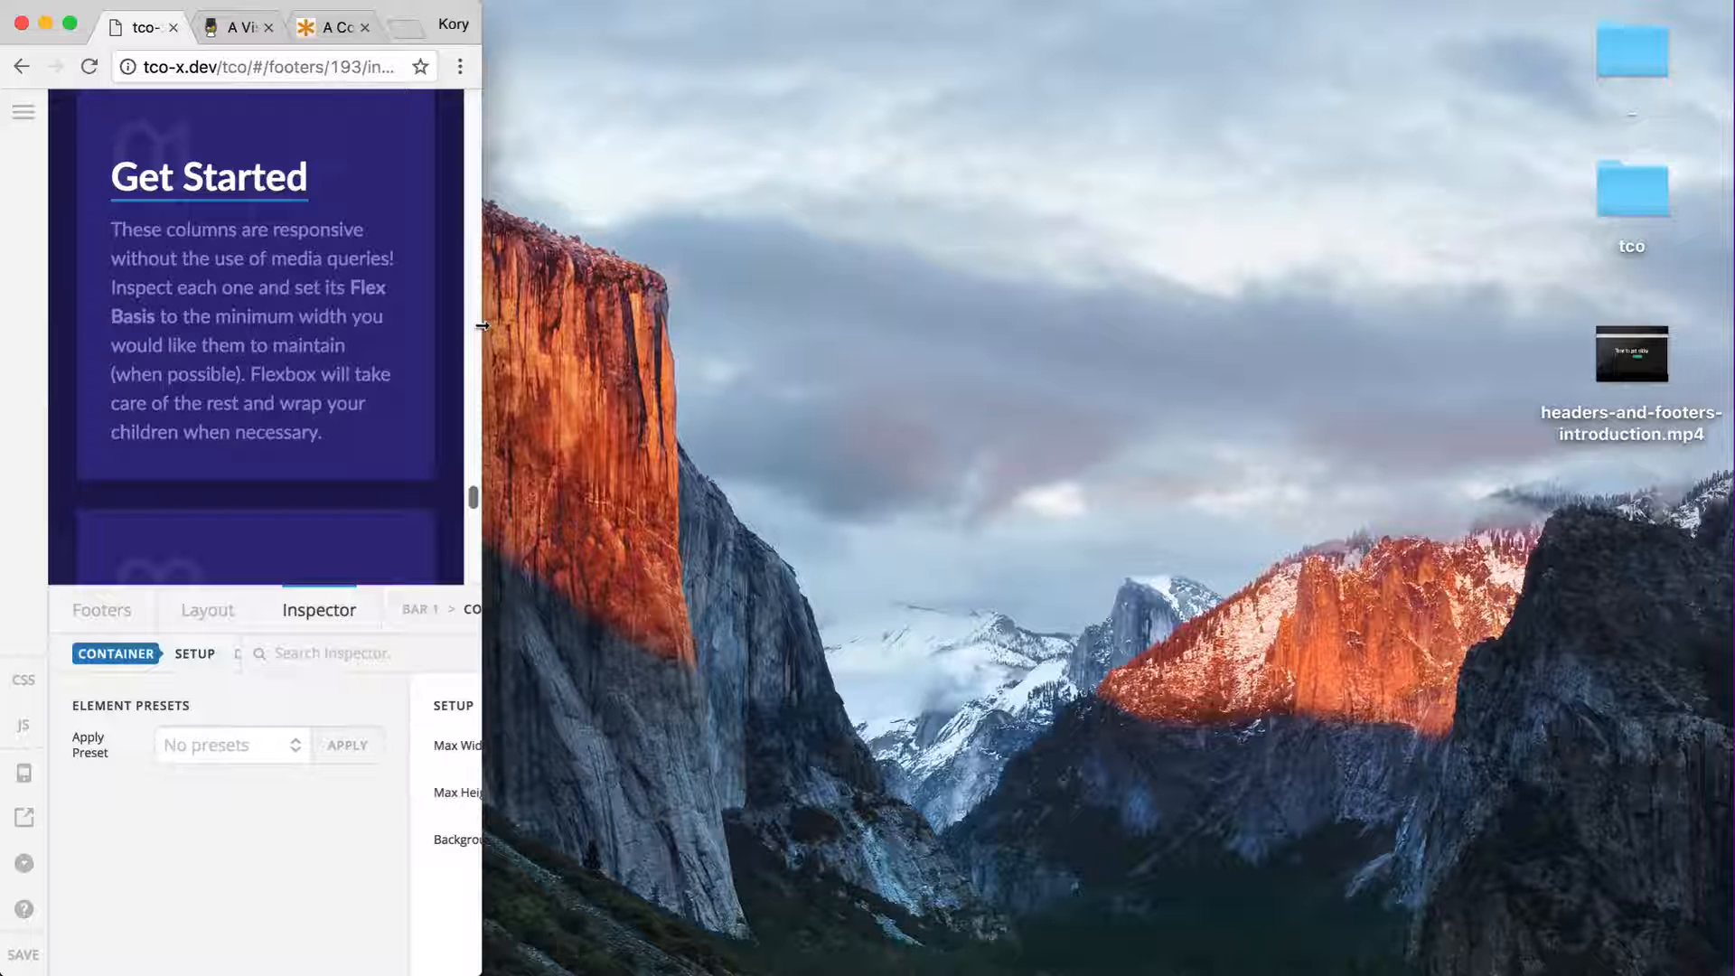
{"action": "left_click_drag", "start_coordinate": [488, 324], "coordinate": [1730, 438]}
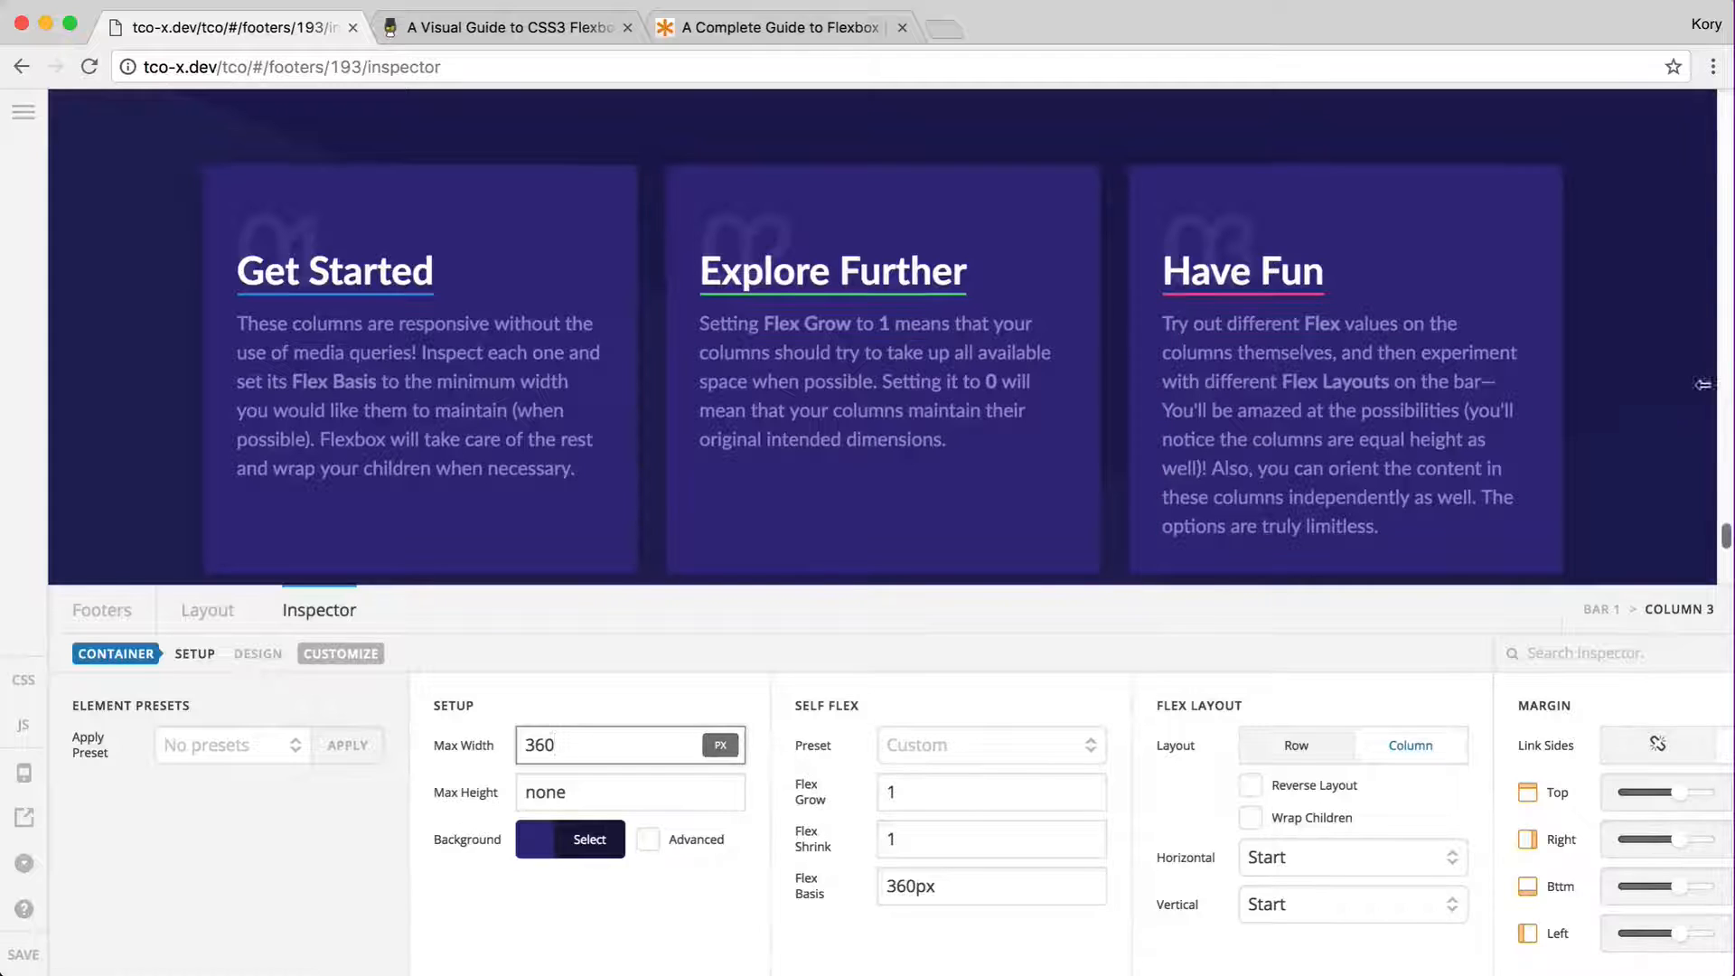
{"action": "left_click_drag", "start_coordinate": [1703, 384], "coordinate": [1425, 384]}
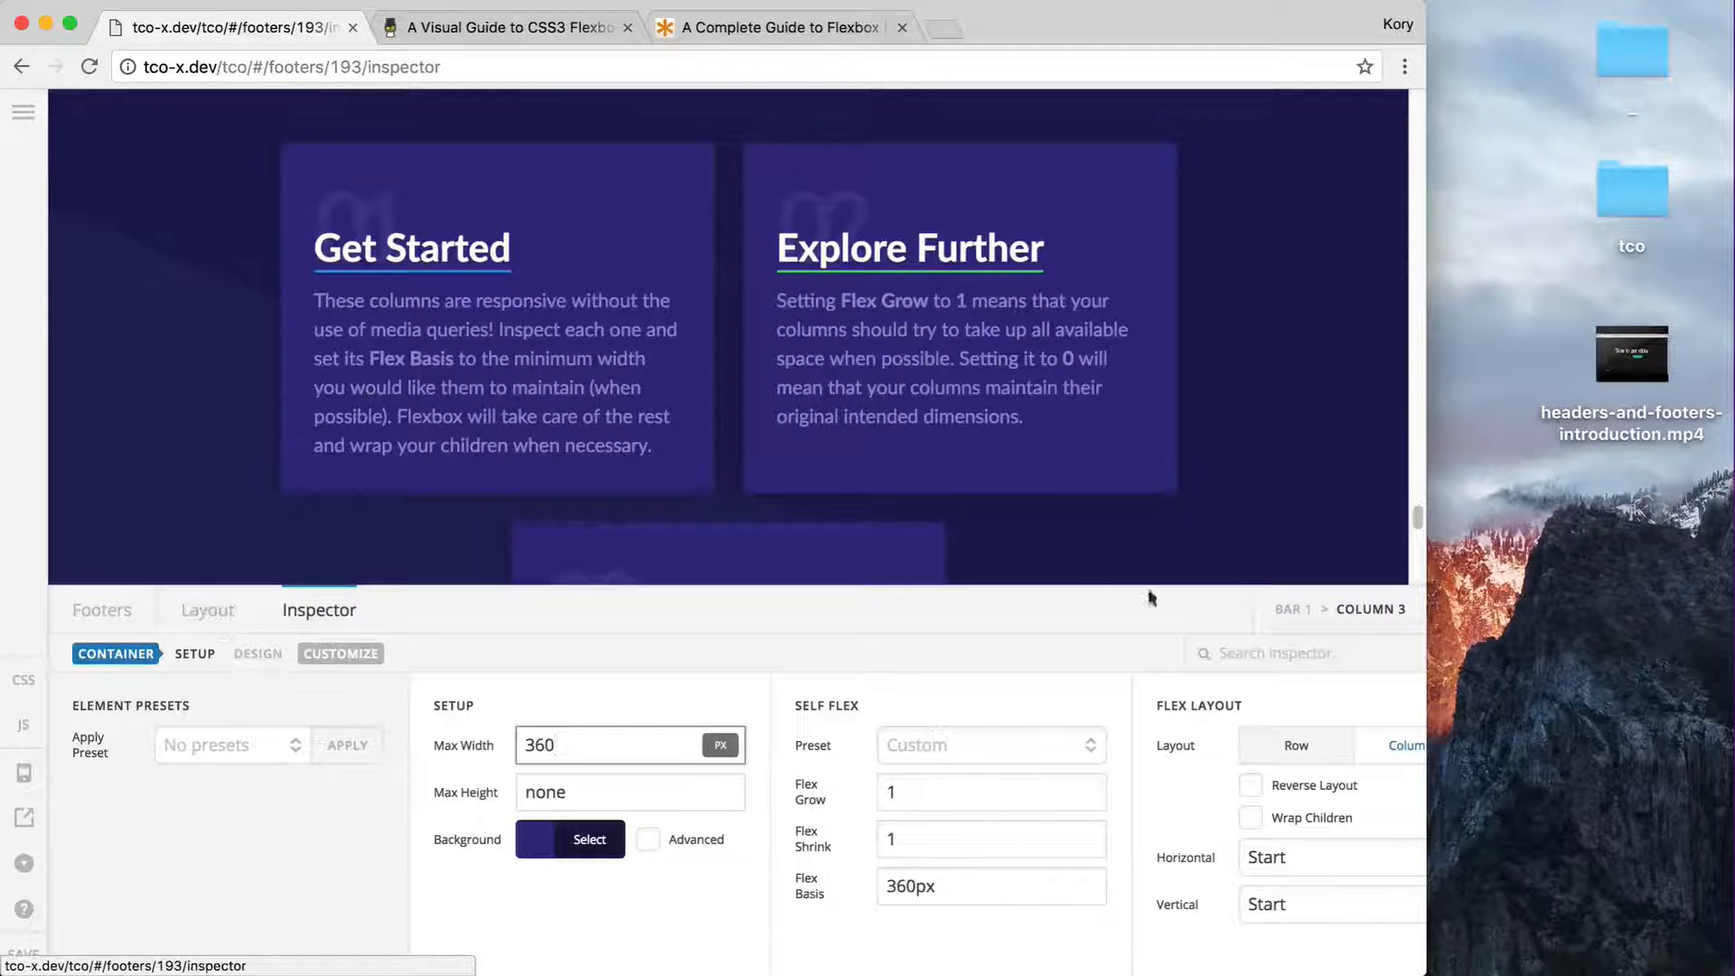
- Try Start as the footer bar's horizontal flex alignment, and restore it to Center
{"action": "left_click", "coordinate": [1289, 609]}
{"action": "scroll", "coordinate": [980, 789], "scroll_direction": "right", "scroll_amount": 10}
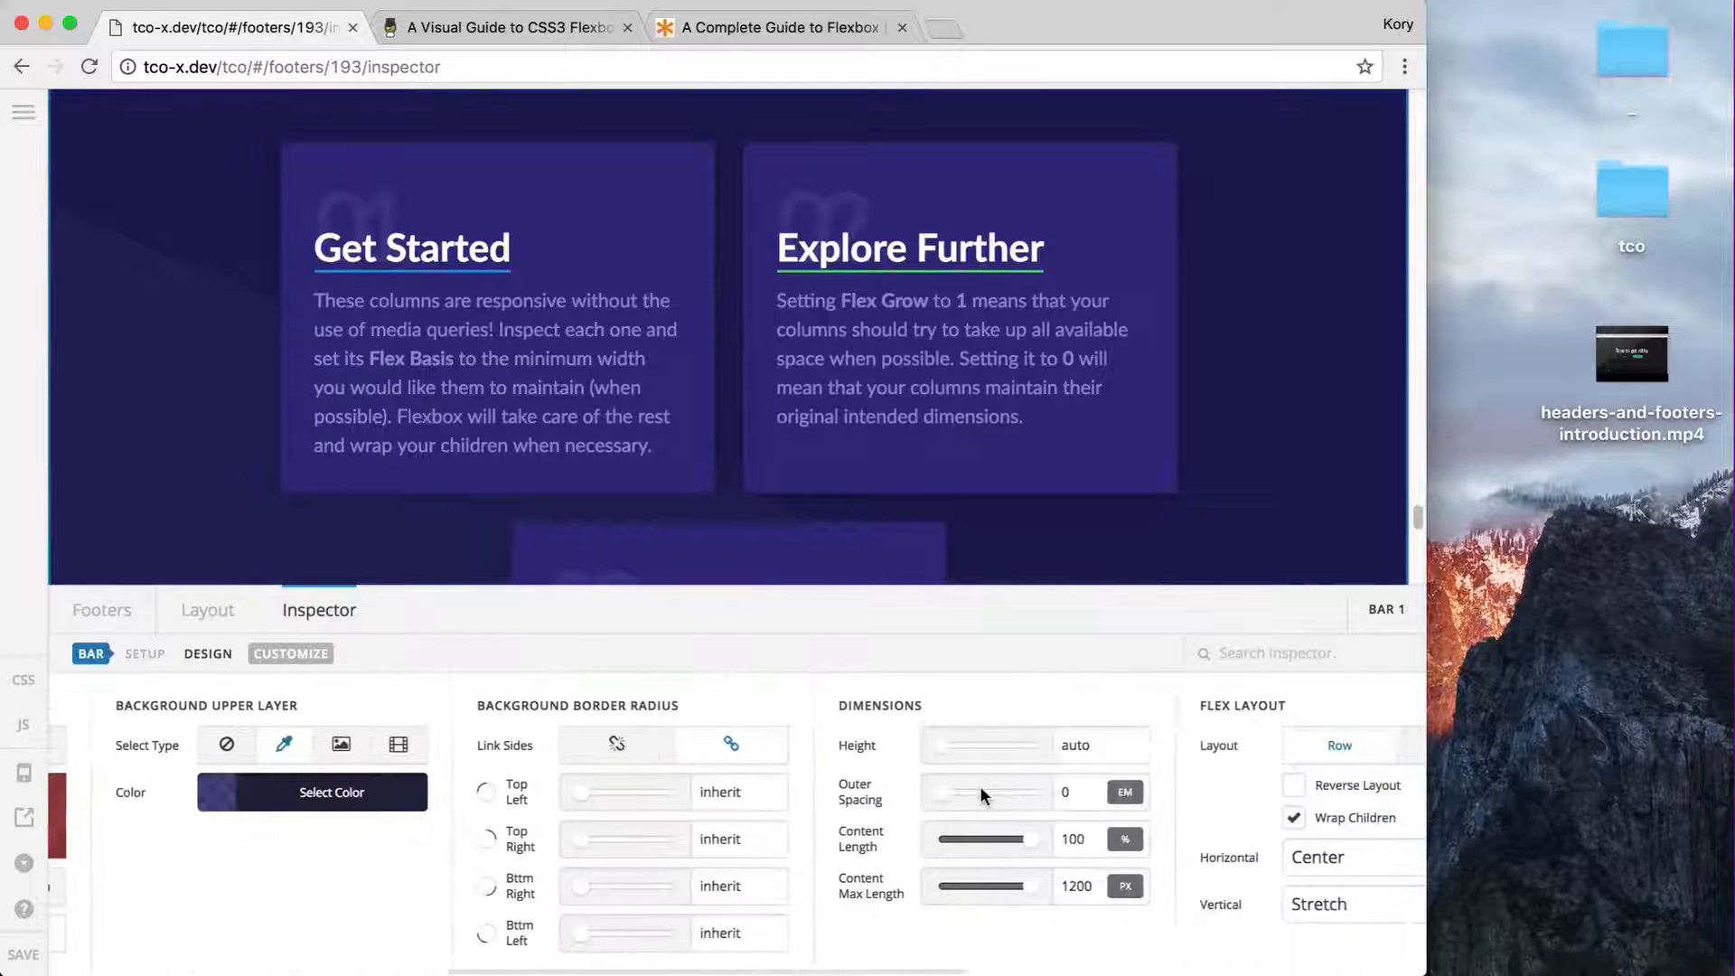
{"action": "left_click", "coordinate": [952, 845]}
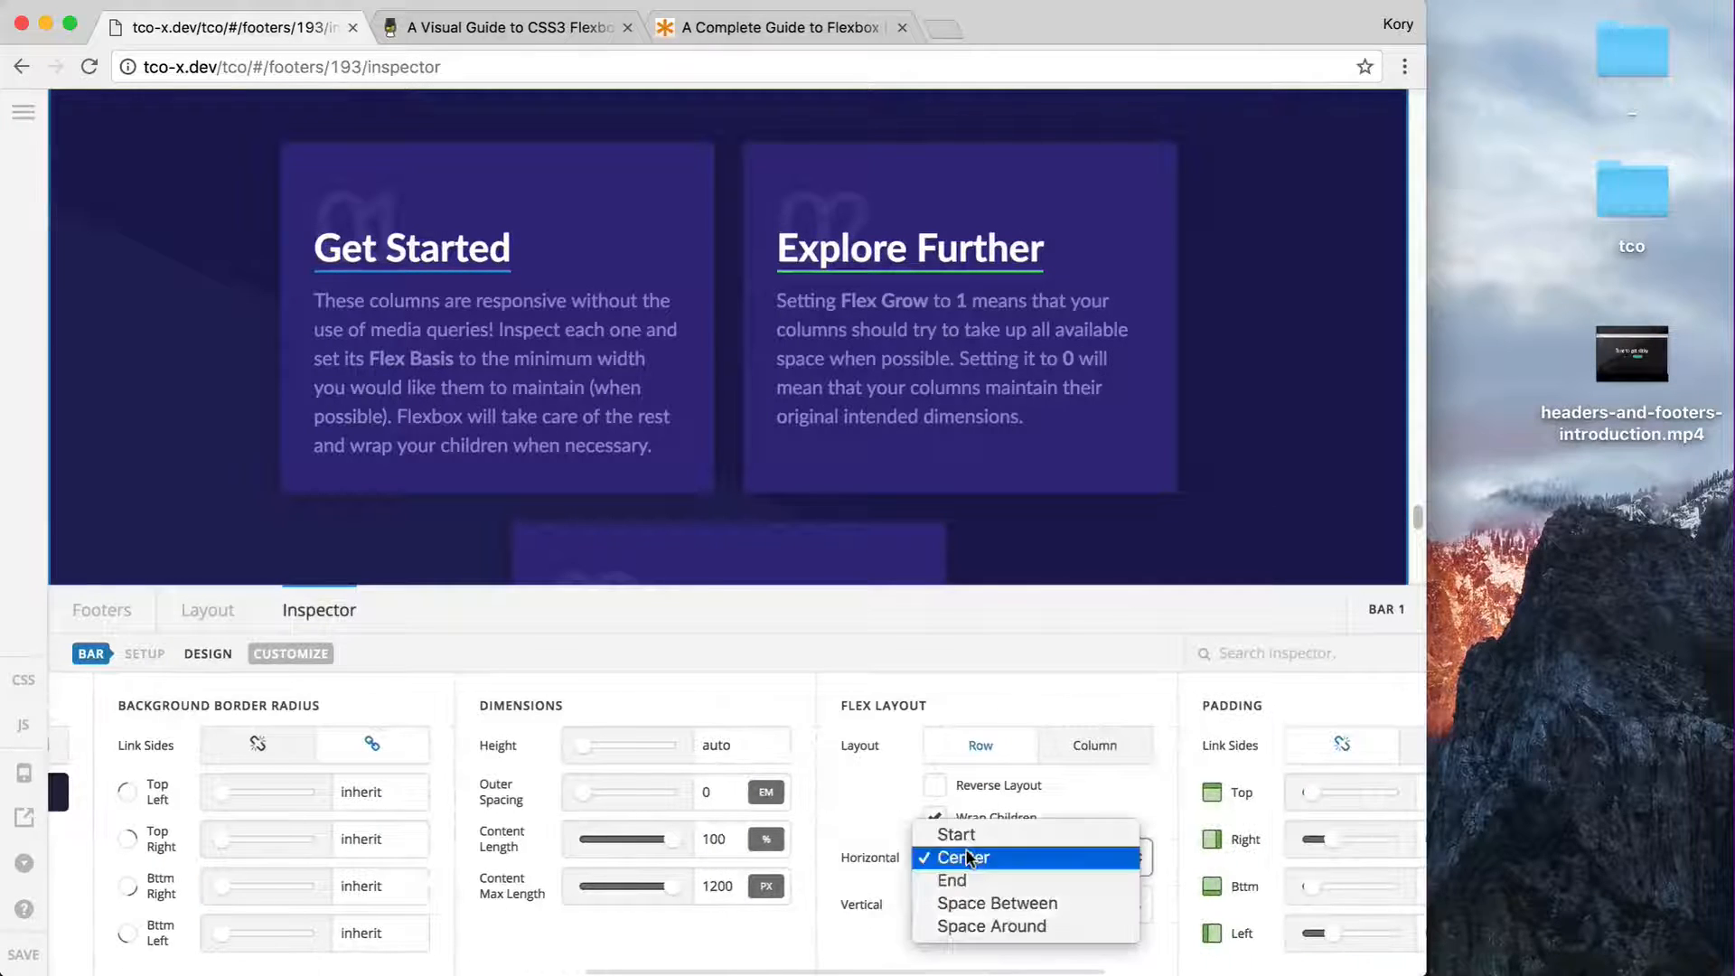
{"action": "left_click", "coordinate": [1014, 833]}
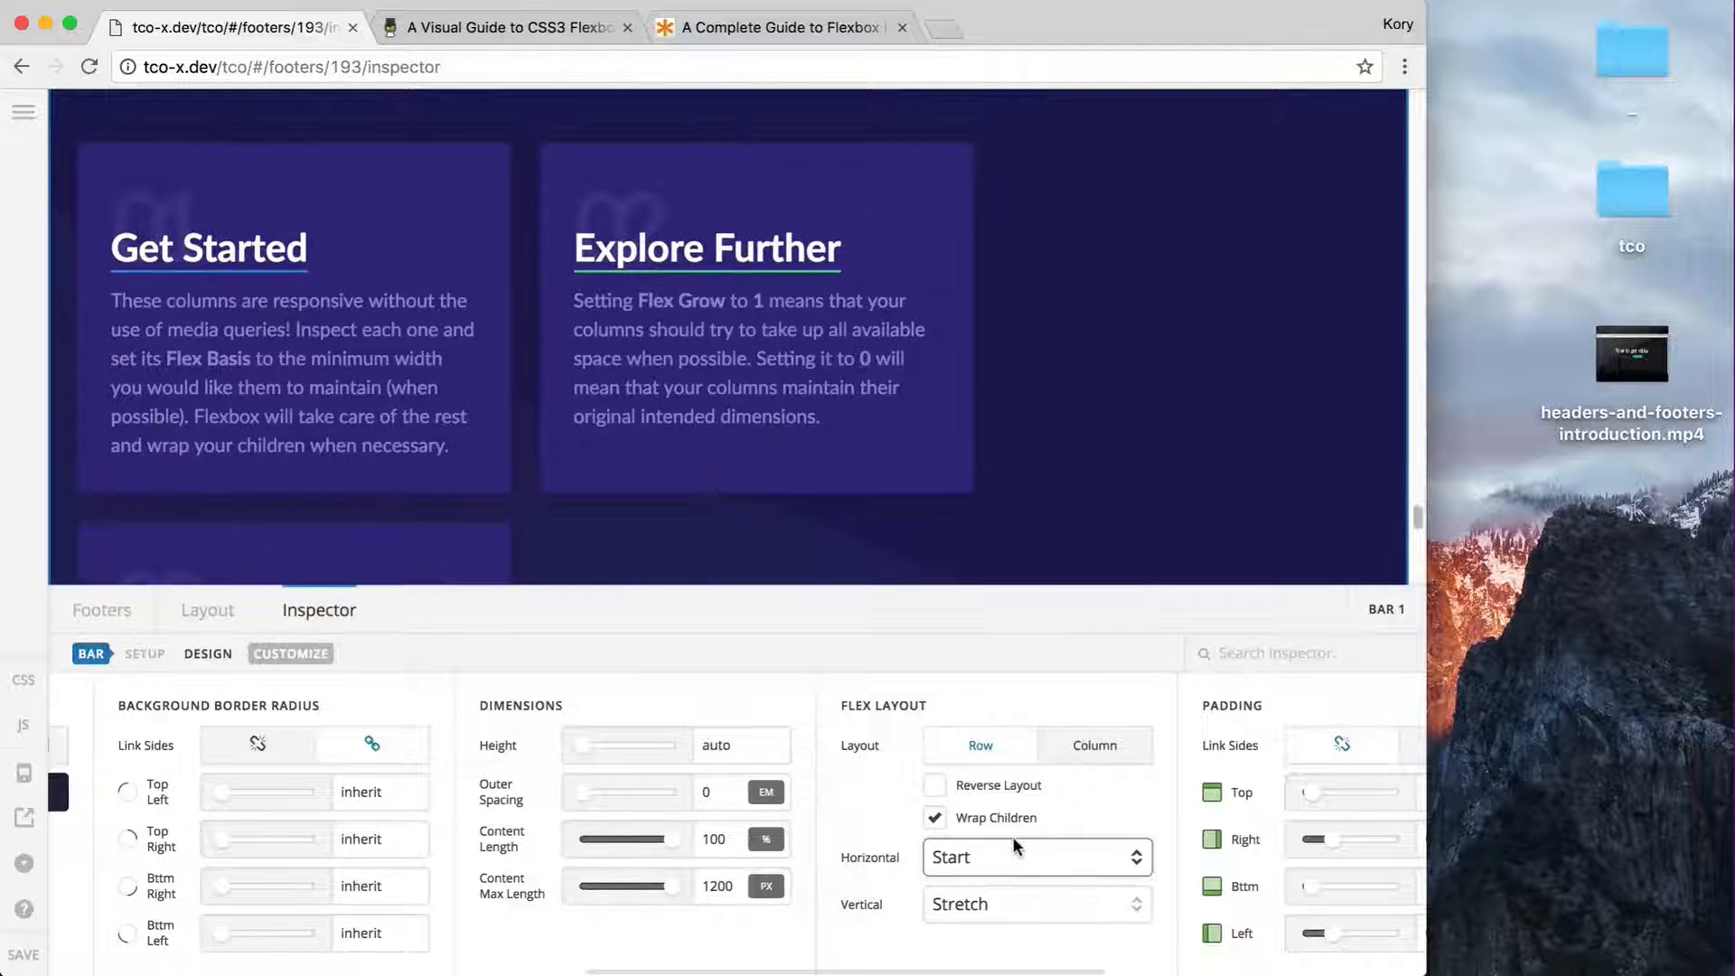
{"action": "left_click", "coordinate": [987, 859]}
{"action": "left_click", "coordinate": [1003, 881]}
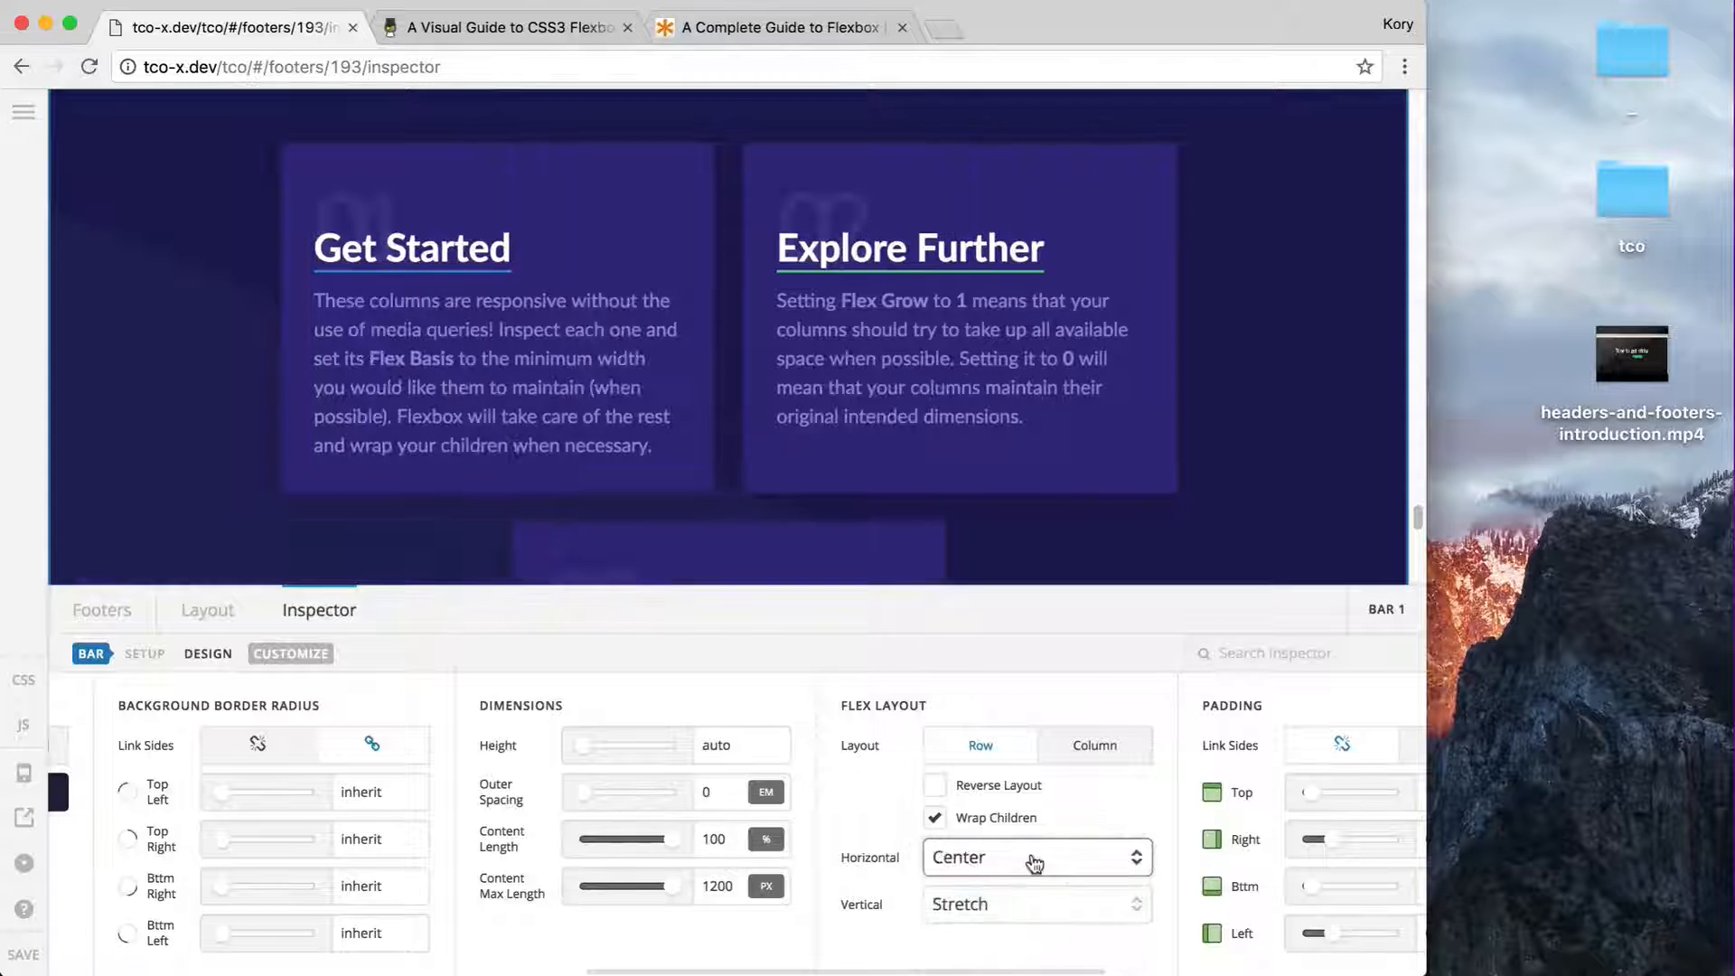
- Change the footer bar's horizontal flex alignment to End
{"action": "left_click", "coordinate": [1037, 868]}
{"action": "key", "text": "Escape"}
{"action": "left_click", "coordinate": [1038, 867]}
{"action": "left_click", "coordinate": [1037, 879]}
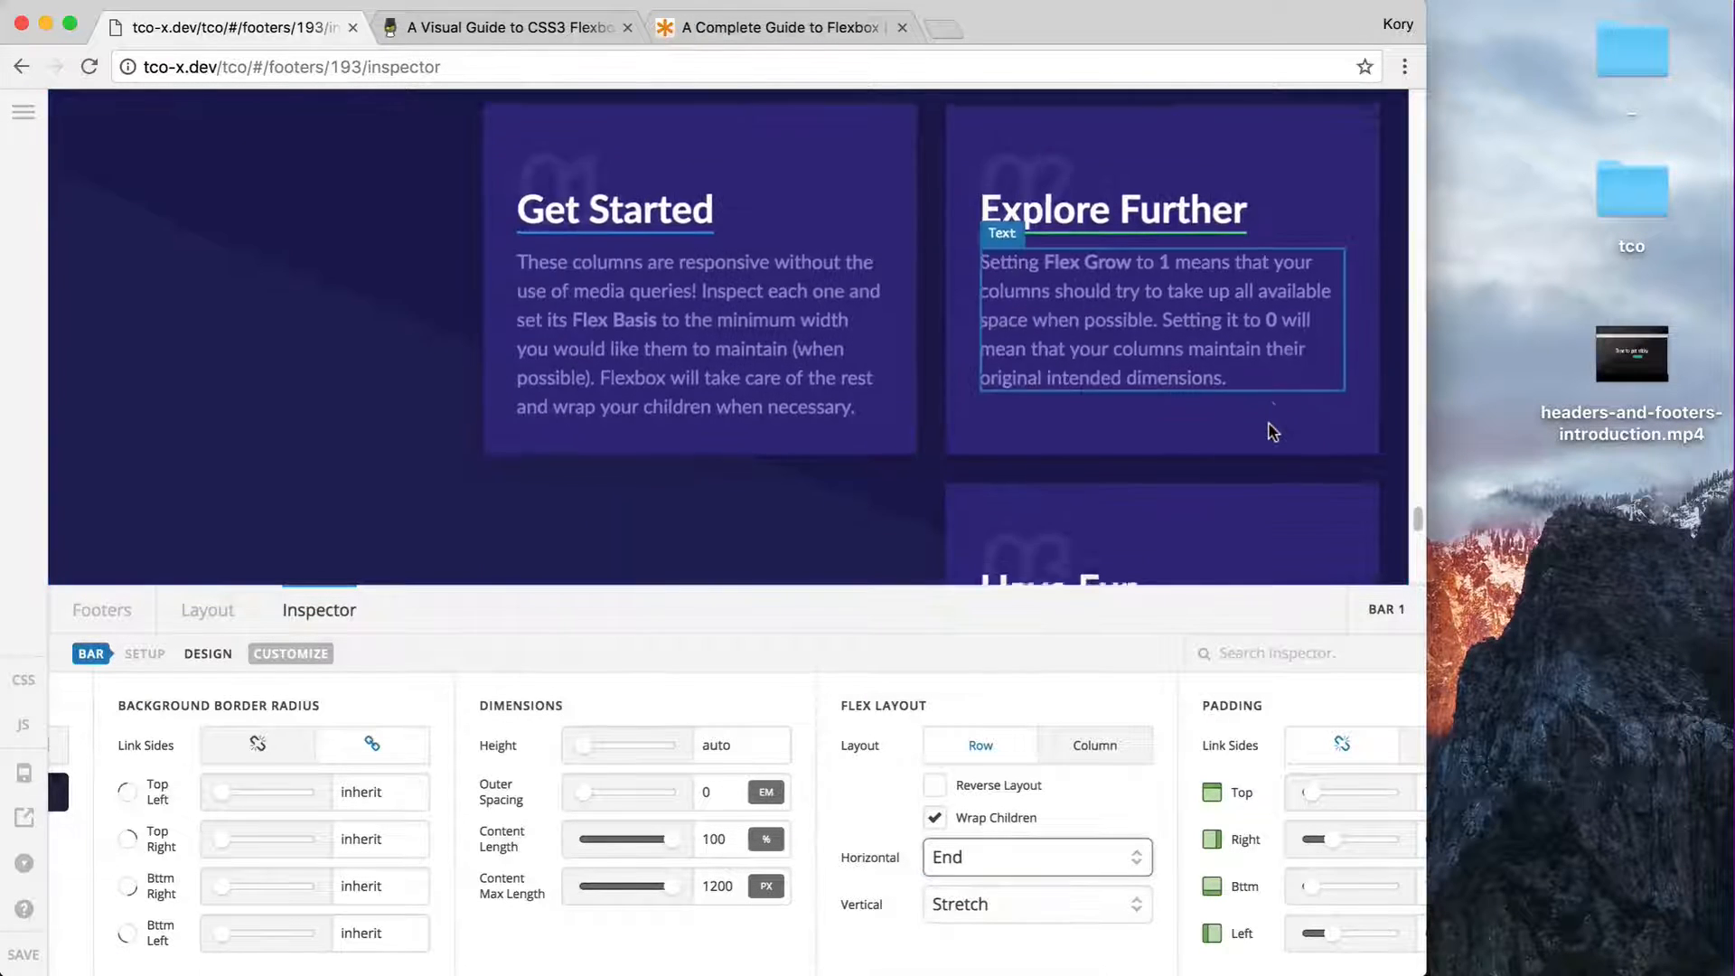
- Try Space Between and Space Around as the bar's horizontal alignment, and widen the browser window until the columns share one row
{"action": "left_click", "coordinate": [1006, 853]}
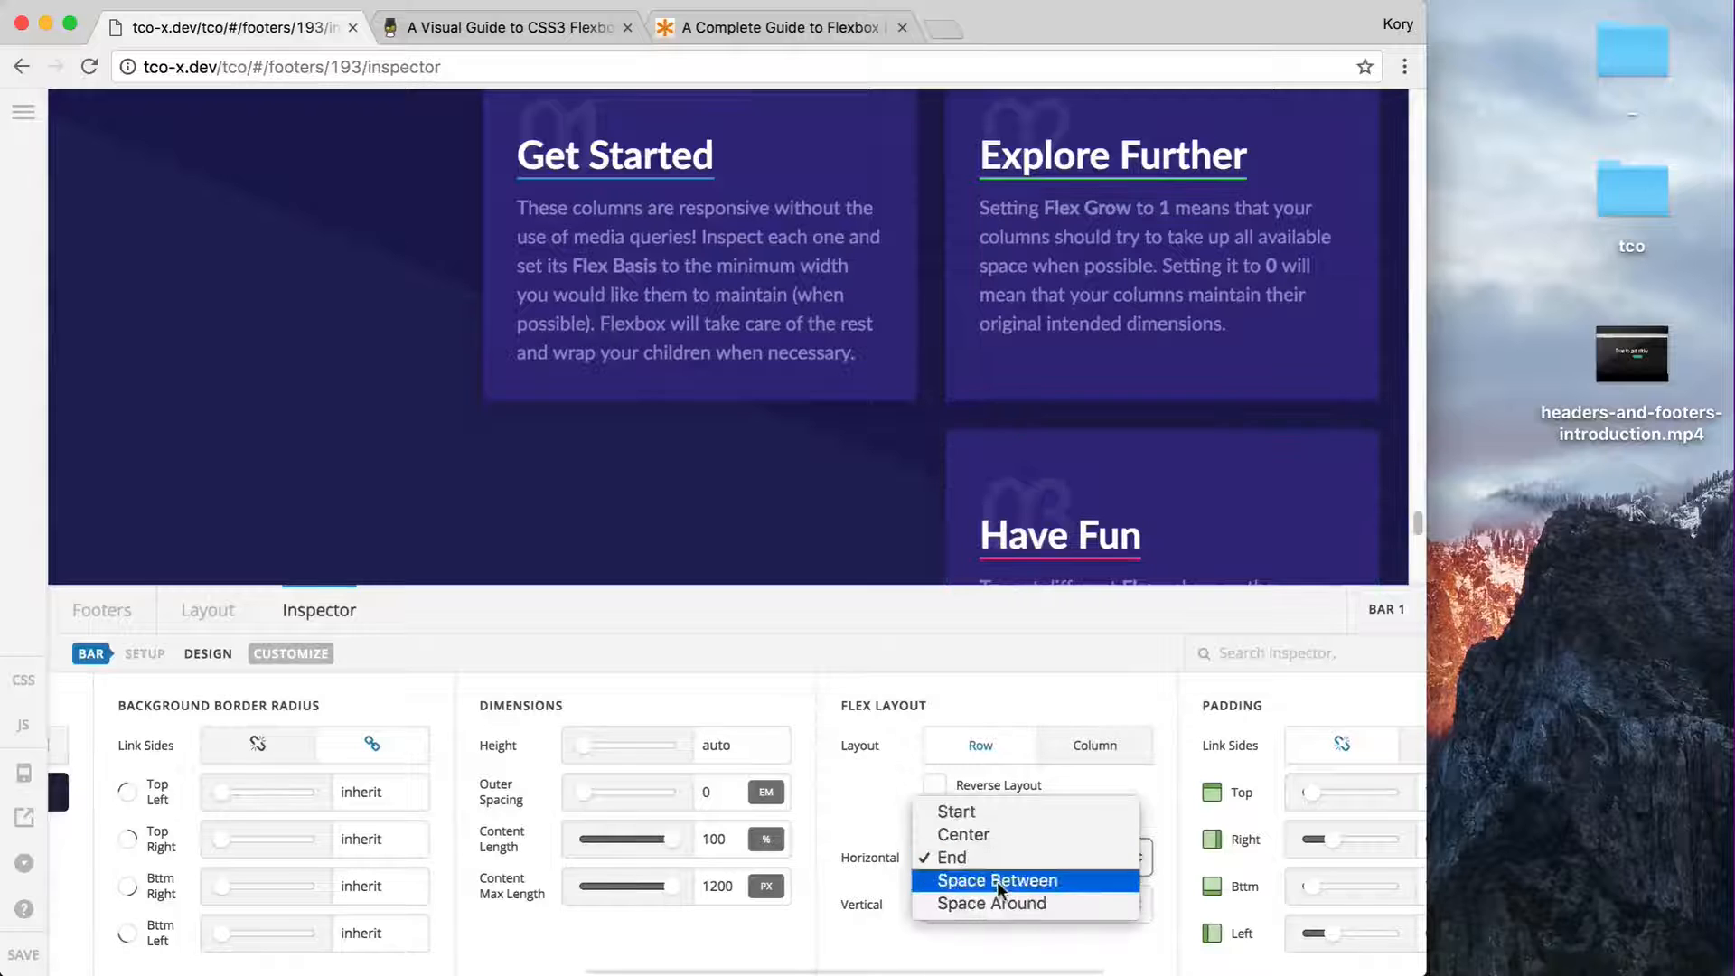
{"action": "left_click", "coordinate": [996, 881]}
{"action": "left_click", "coordinate": [999, 875]}
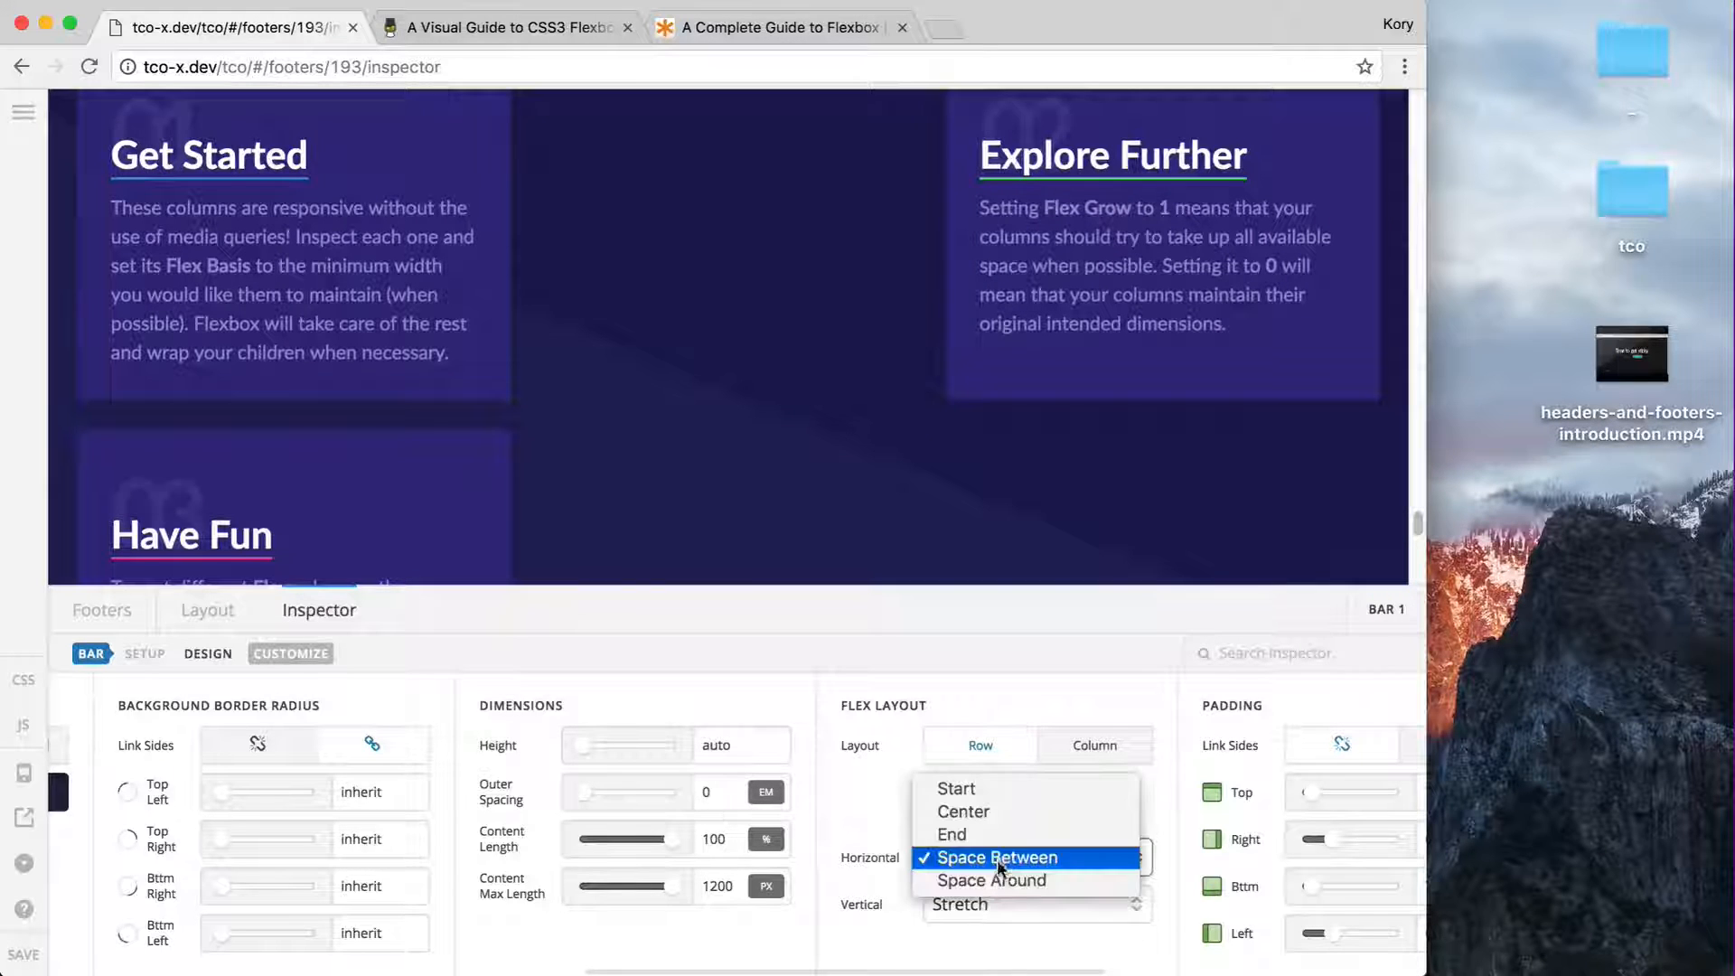
{"action": "left_click", "coordinate": [996, 878]}
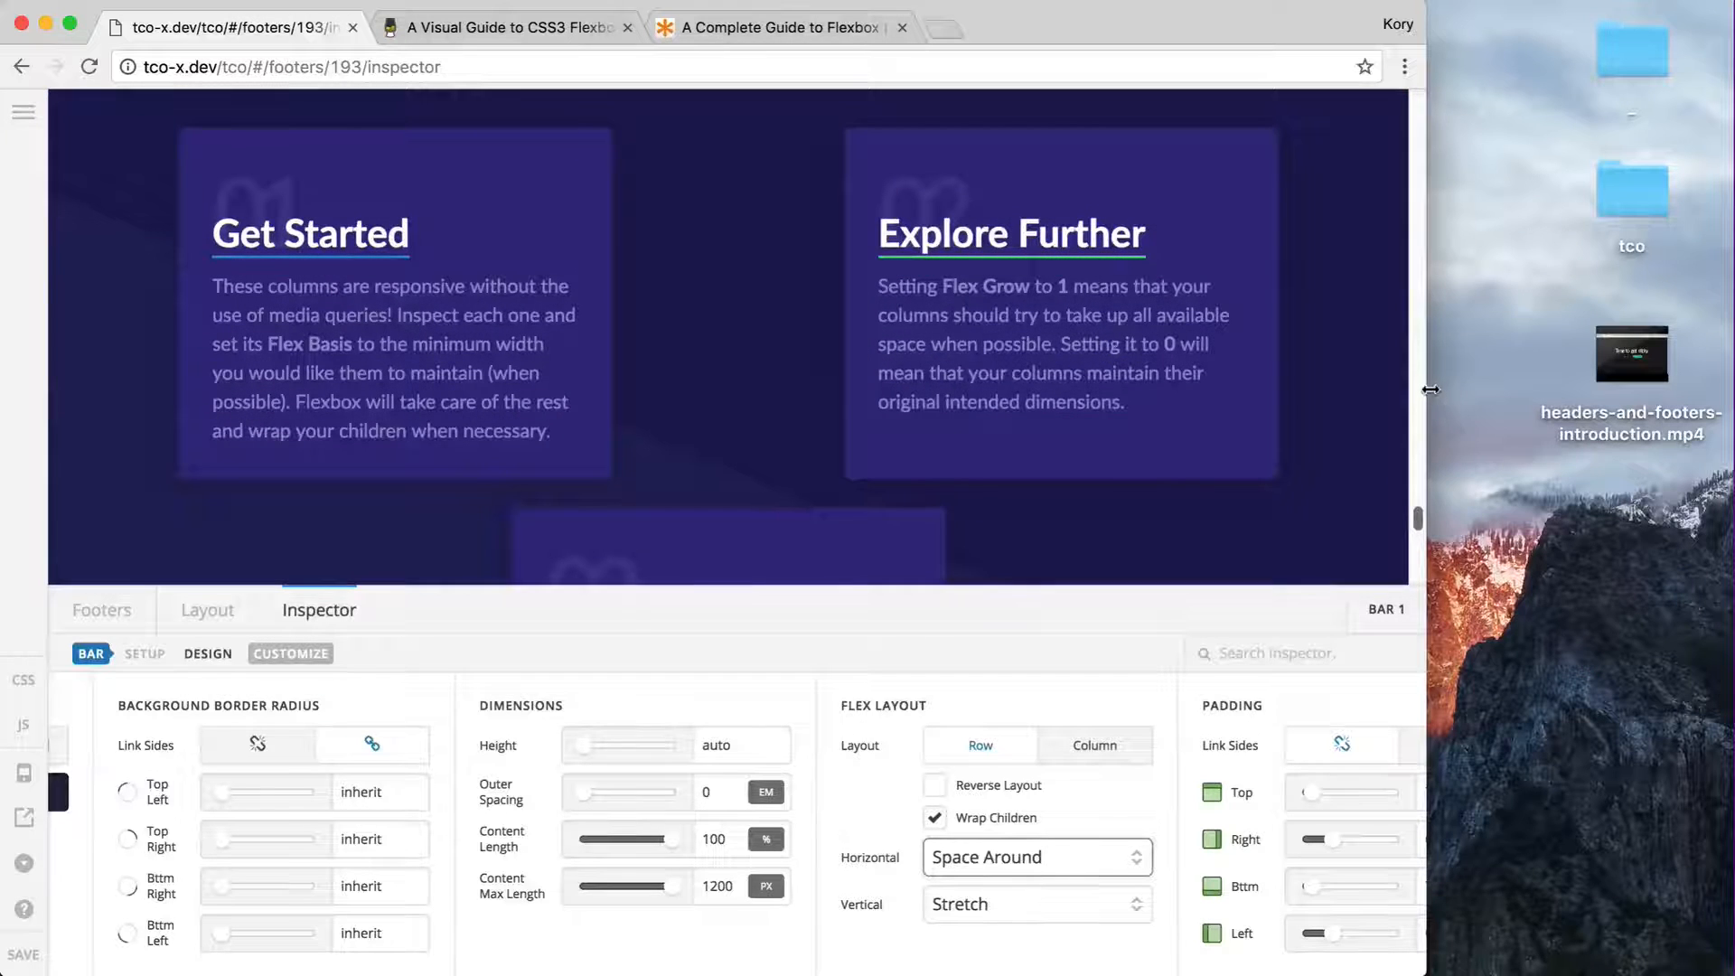
{"action": "left_click_drag", "start_coordinate": [1430, 390], "coordinate": [1734, 452]}
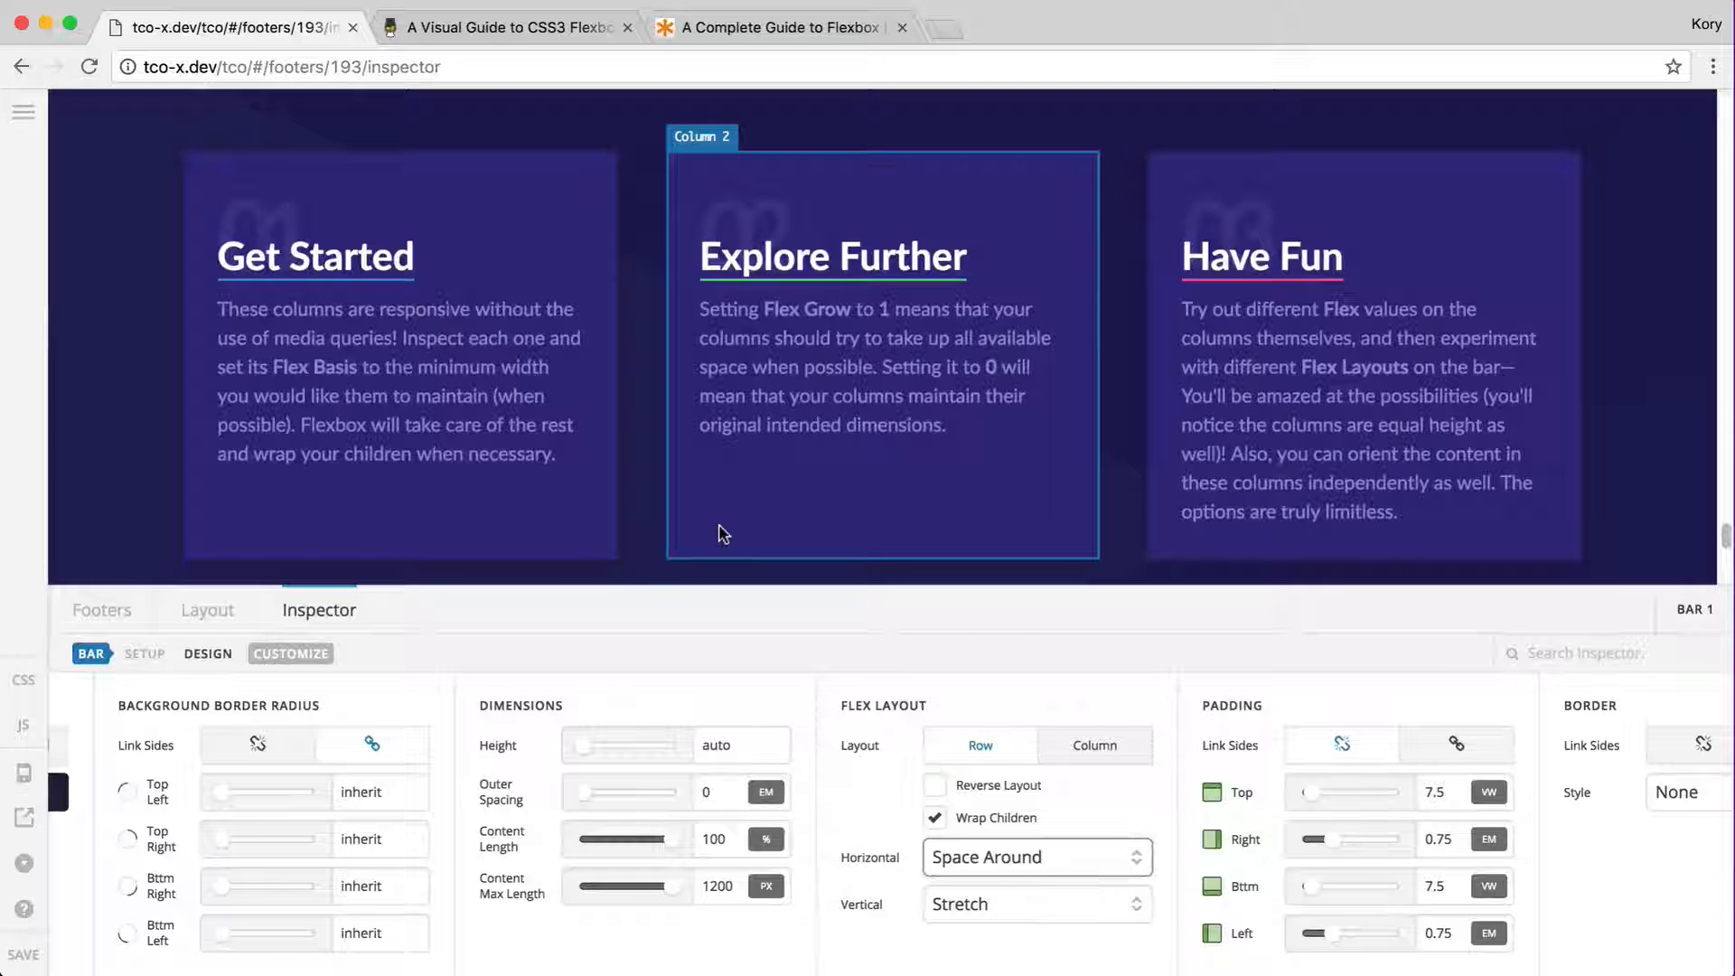
- Set the bar's vertical flex alignment to Start, and narrow the browser window to examine the column heights once Have Fun wraps
{"action": "left_click", "coordinate": [944, 904]}
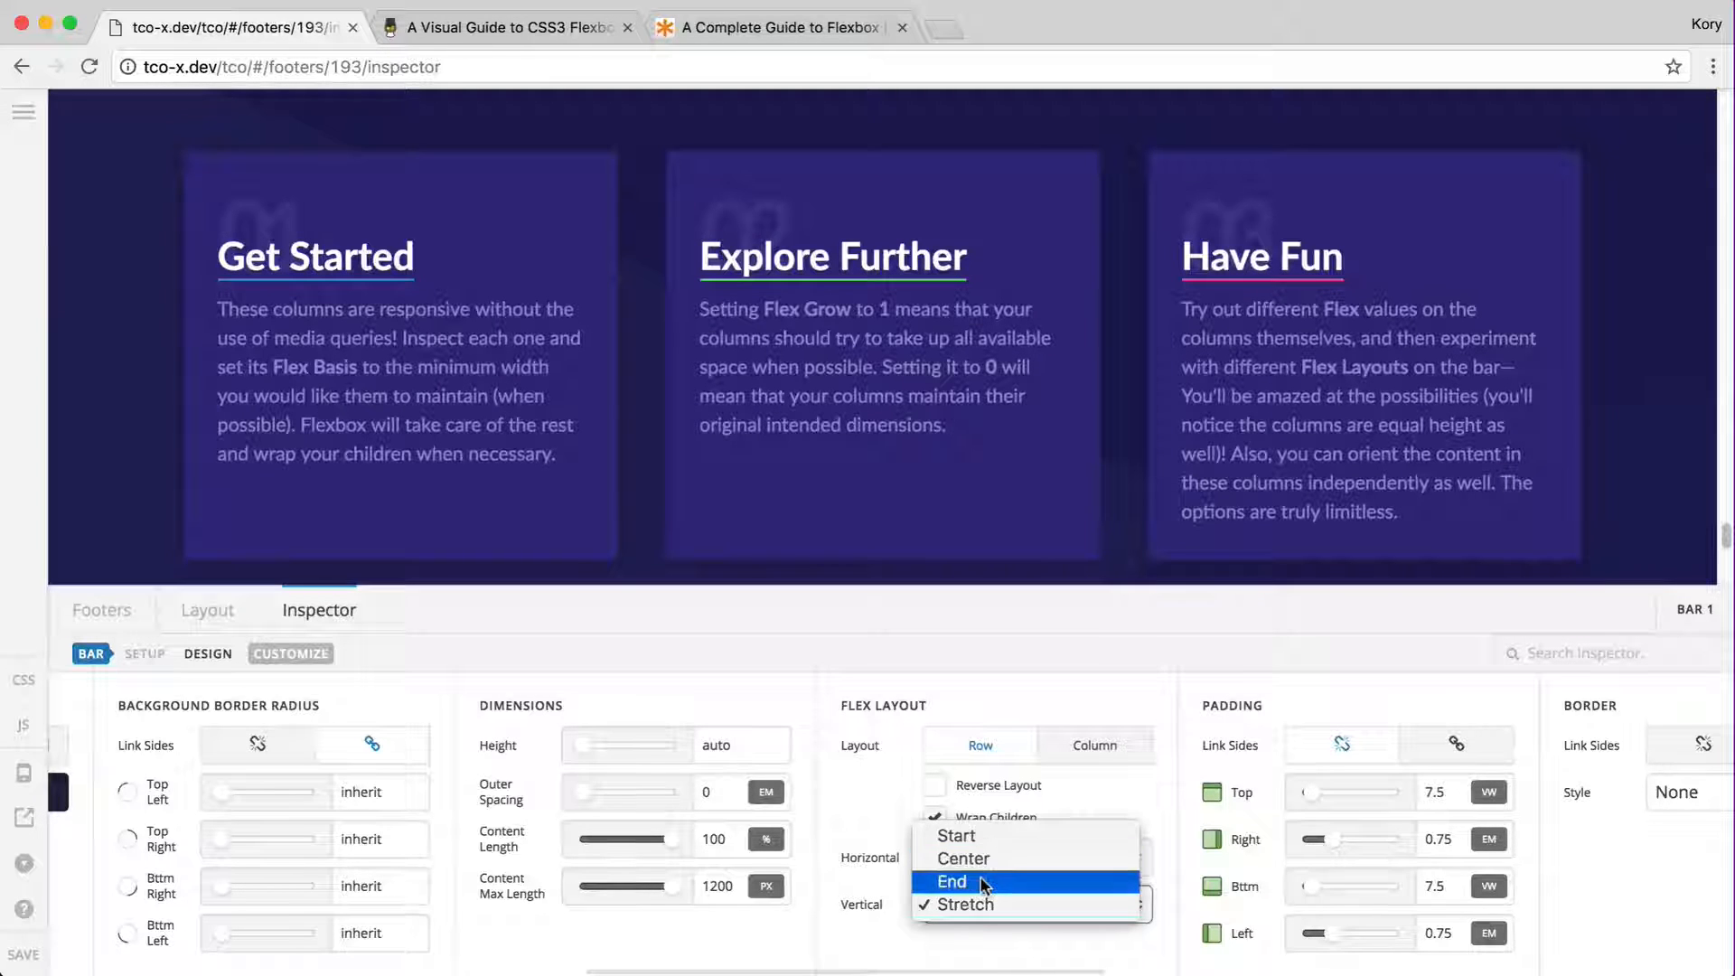
{"action": "left_click", "coordinate": [1005, 830]}
{"action": "left_click_drag", "start_coordinate": [1731, 368], "coordinate": [1374, 368]}
{"action": "scroll", "coordinate": [1049, 310], "scroll_direction": "down", "scroll_amount": 5}
{"action": "scroll", "coordinate": [1021, 397], "scroll_direction": "up", "scroll_amount": 5}
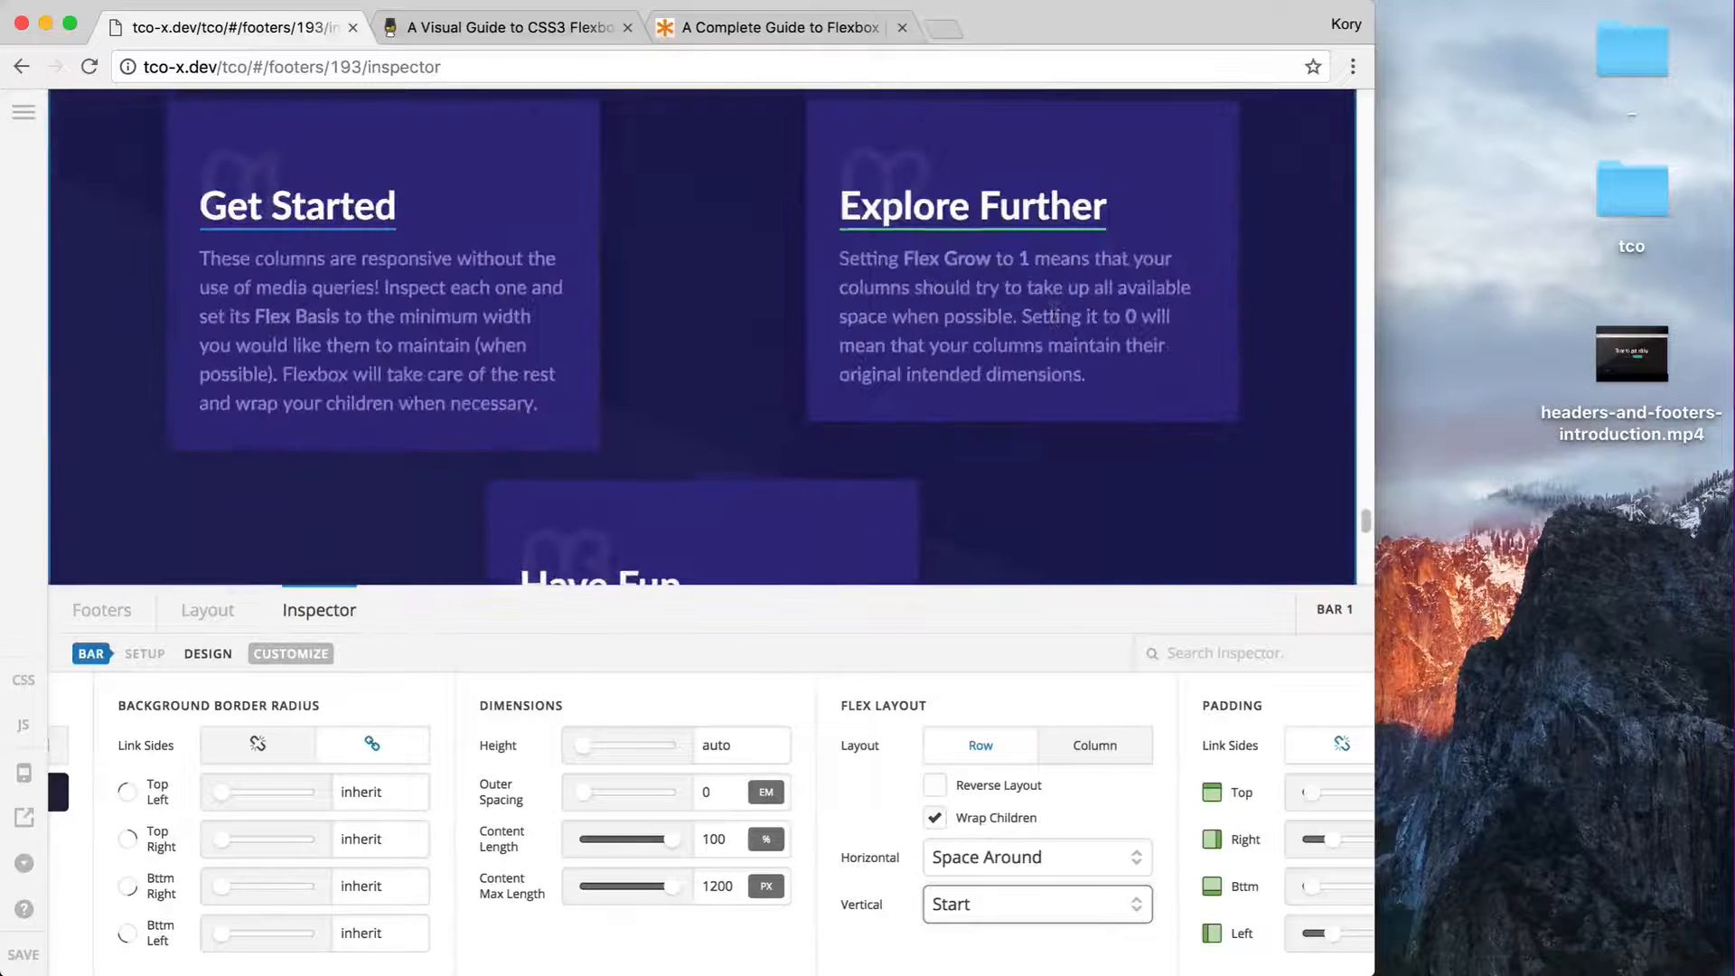
- Restore the bar's vertical alignment to Stretch, and compare the column heights in a full-width and a narrower browser window
{"action": "left_click", "coordinate": [967, 901]}
{"action": "left_click", "coordinate": [965, 968]}
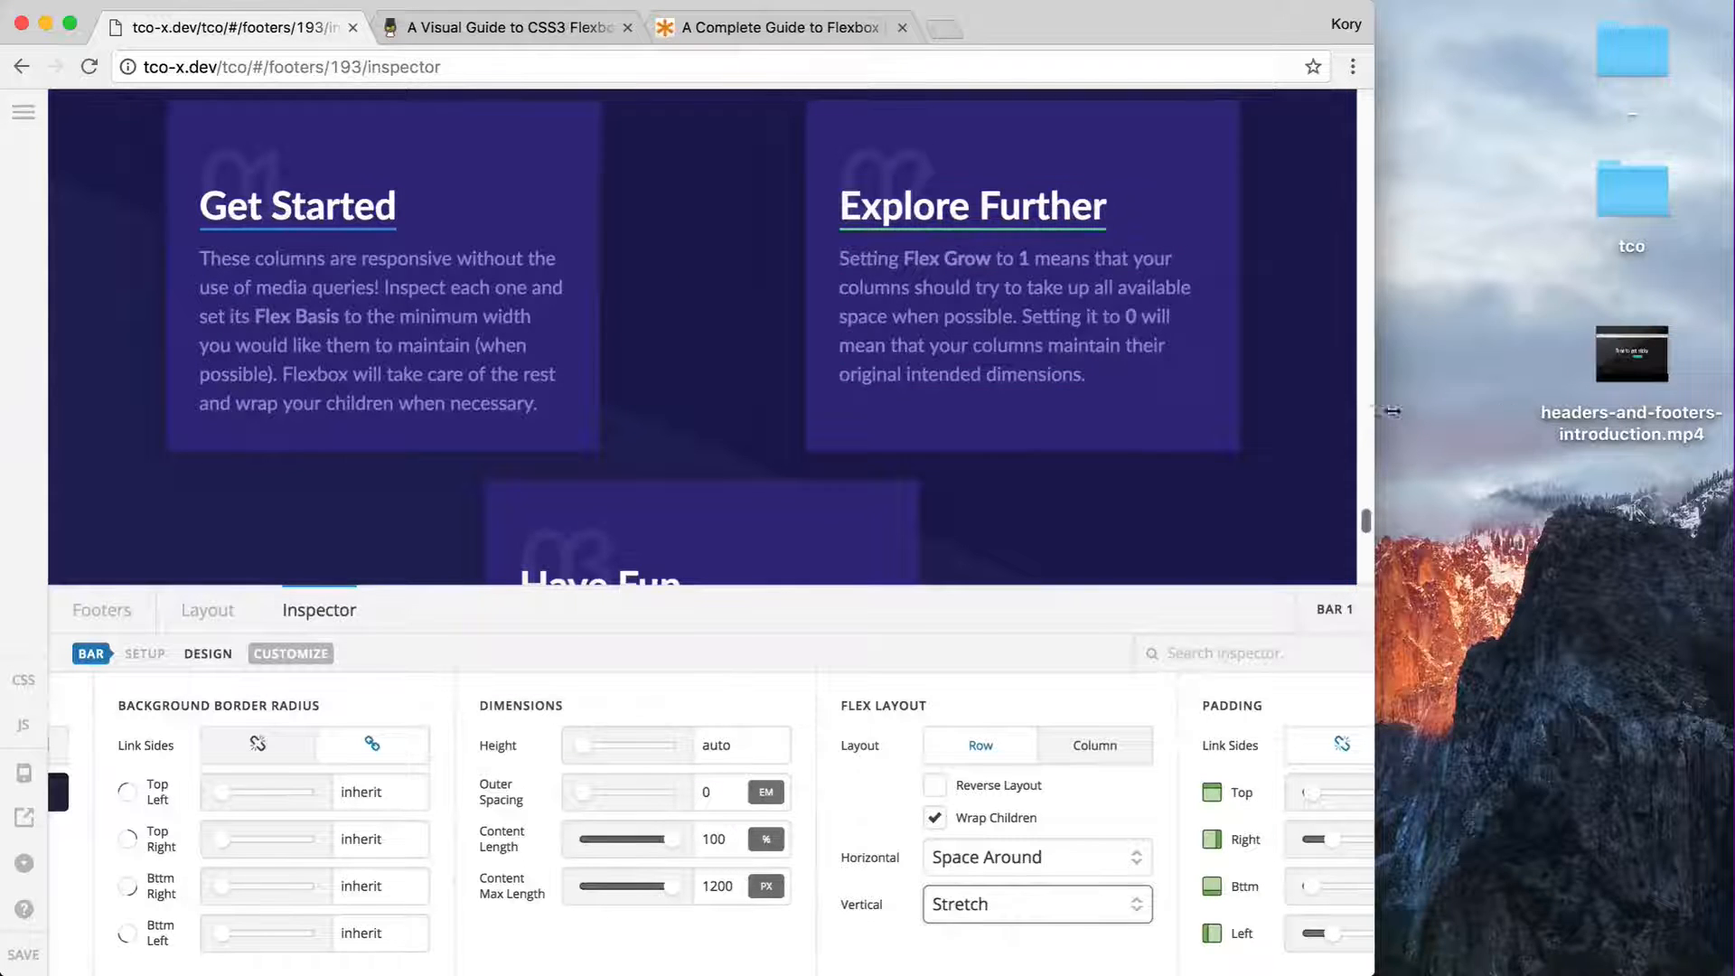
{"action": "left_click_drag", "start_coordinate": [1392, 412], "coordinate": [1730, 411]}
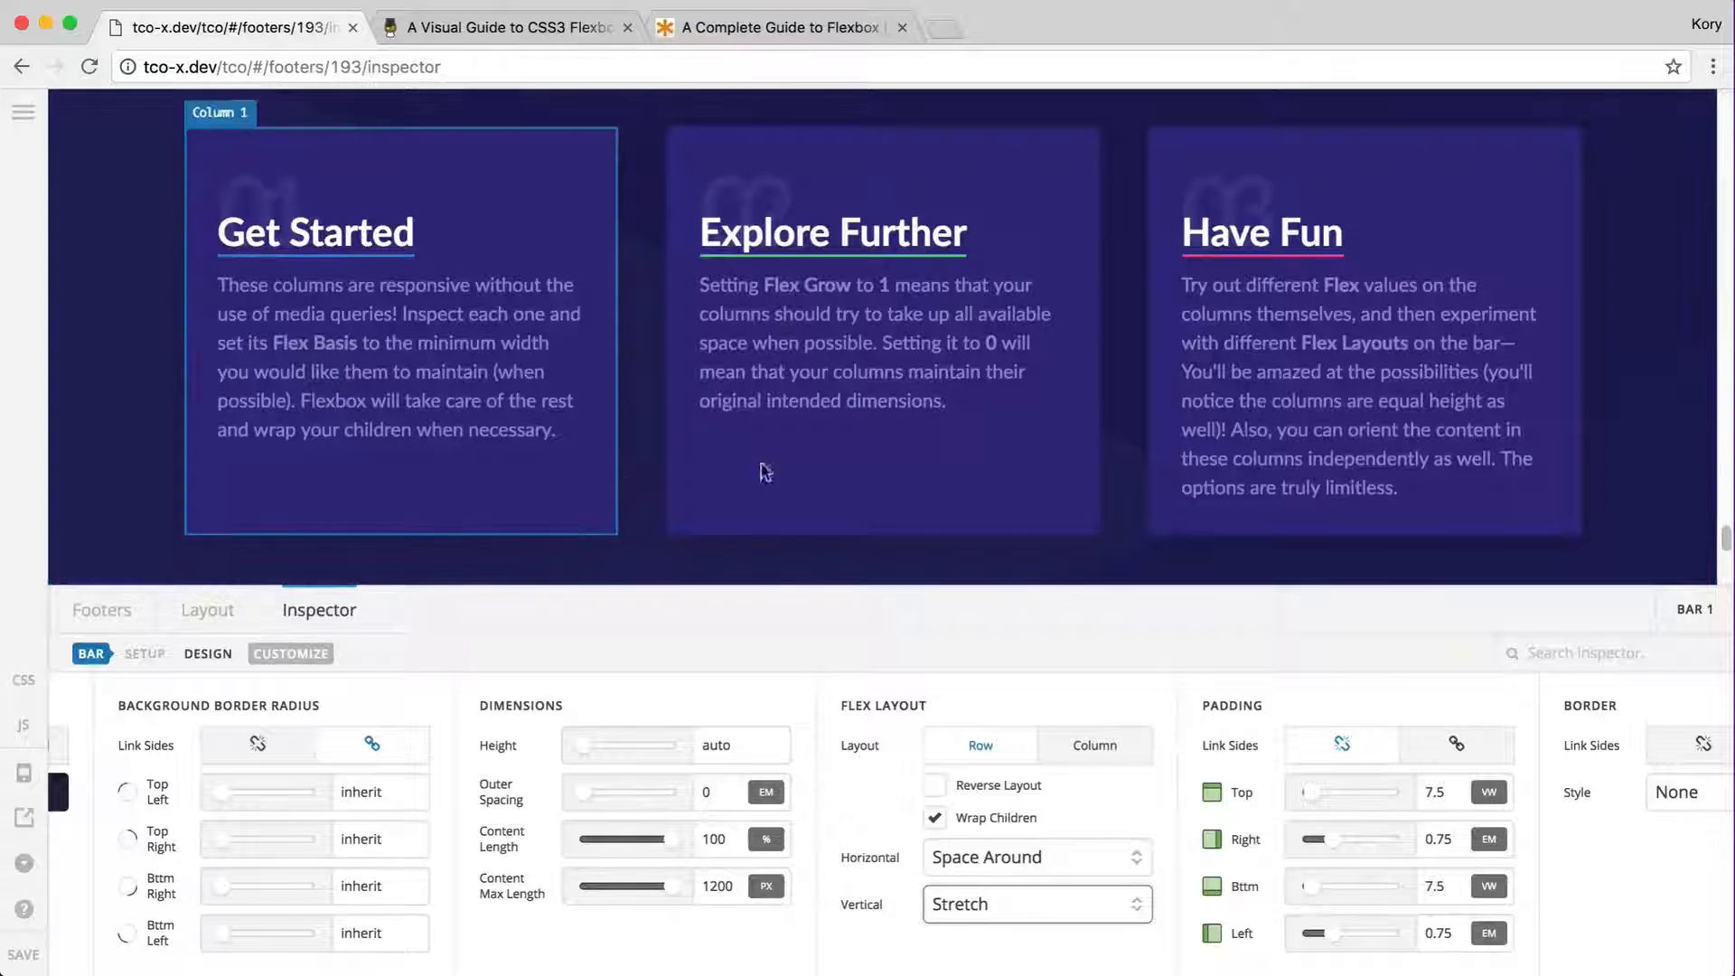
{"action": "left_click_drag", "start_coordinate": [1728, 409], "coordinate": [1412, 408]}
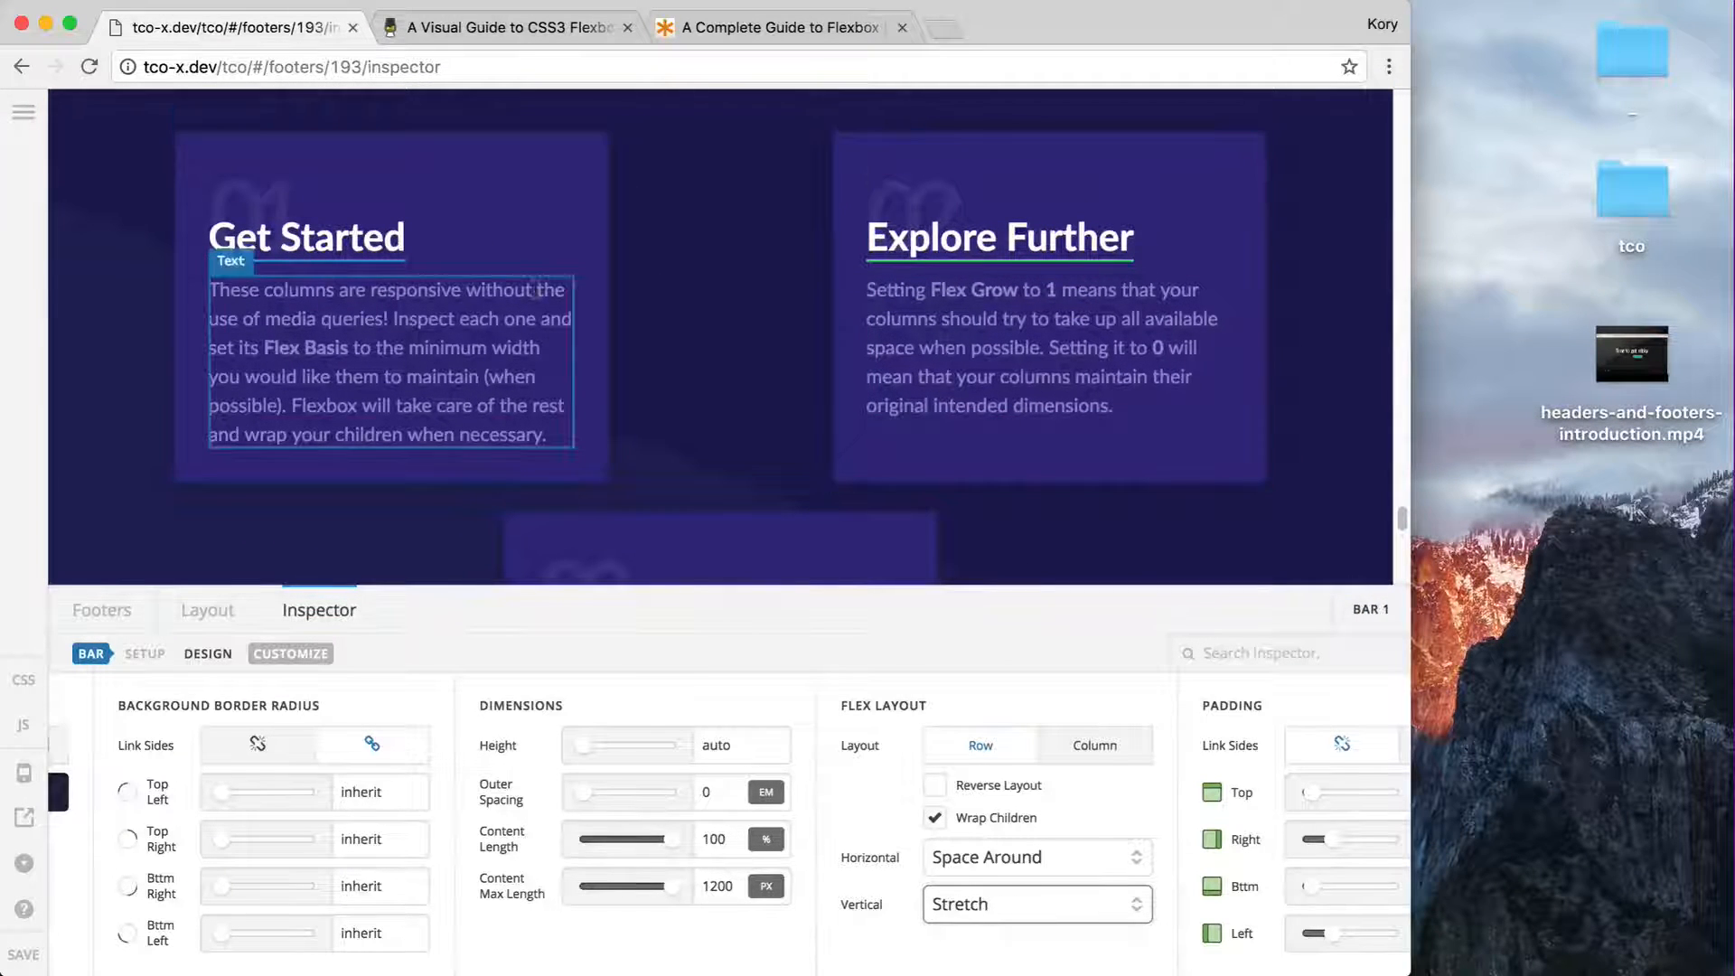
{"action": "scroll", "coordinate": [706, 281], "scroll_direction": "down", "scroll_amount": 5}
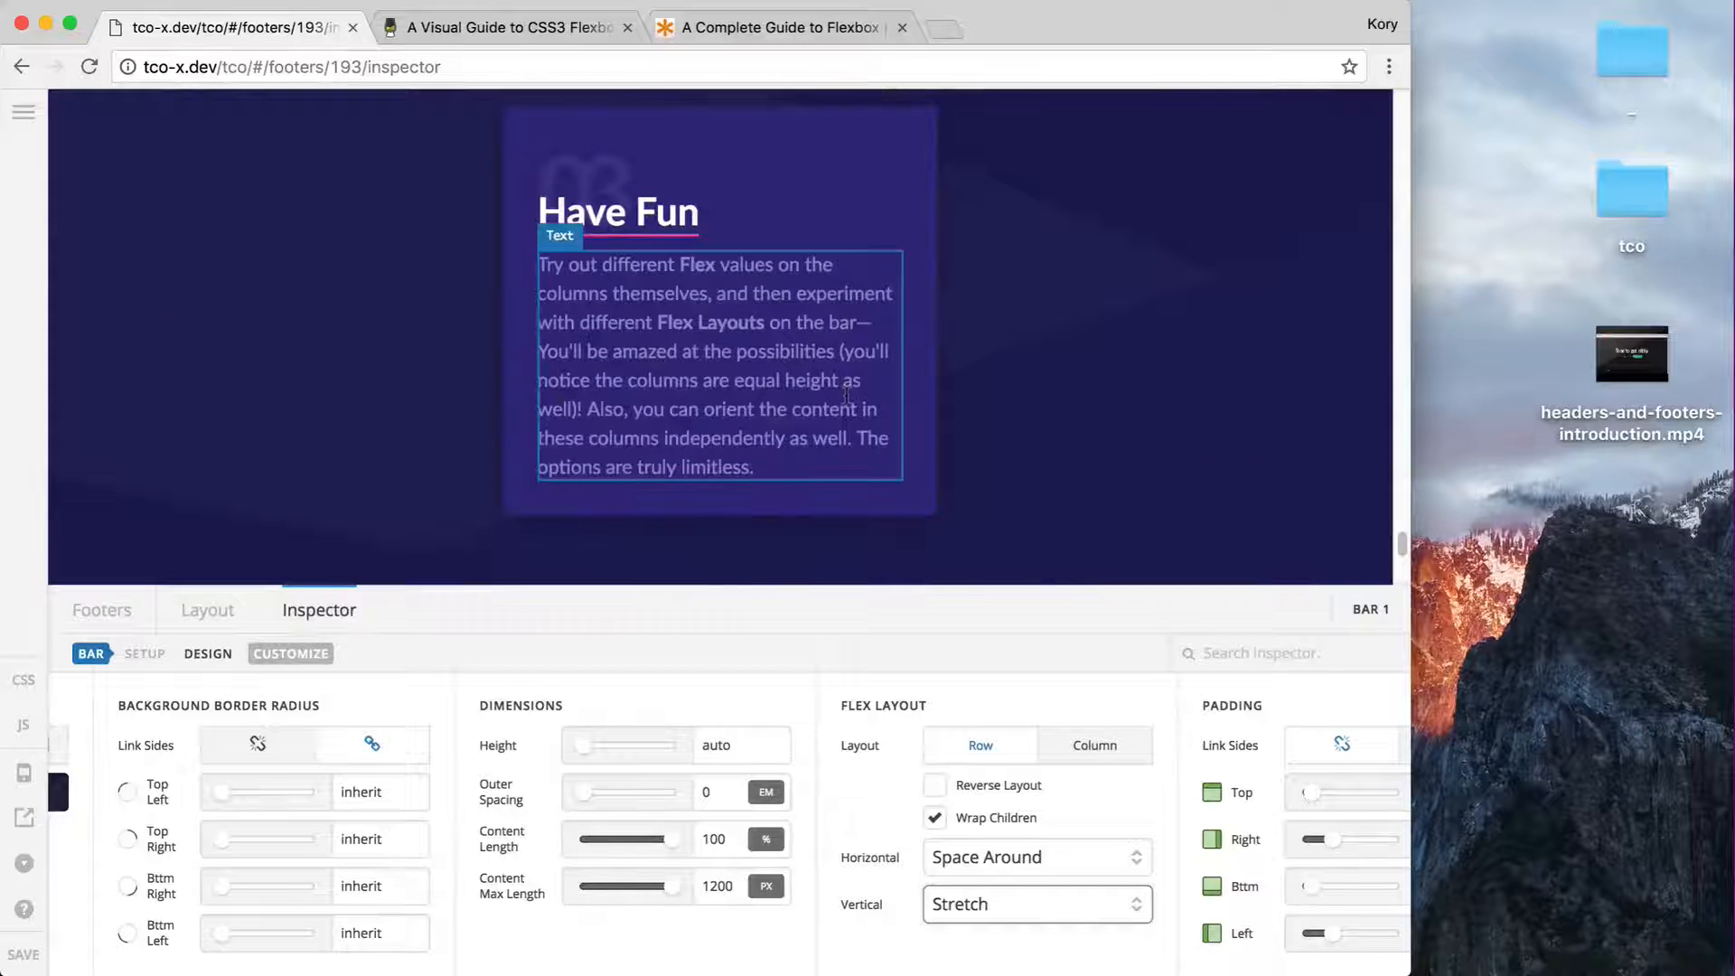
{"action": "scroll", "coordinate": [847, 395], "scroll_direction": "up", "scroll_amount": 5}
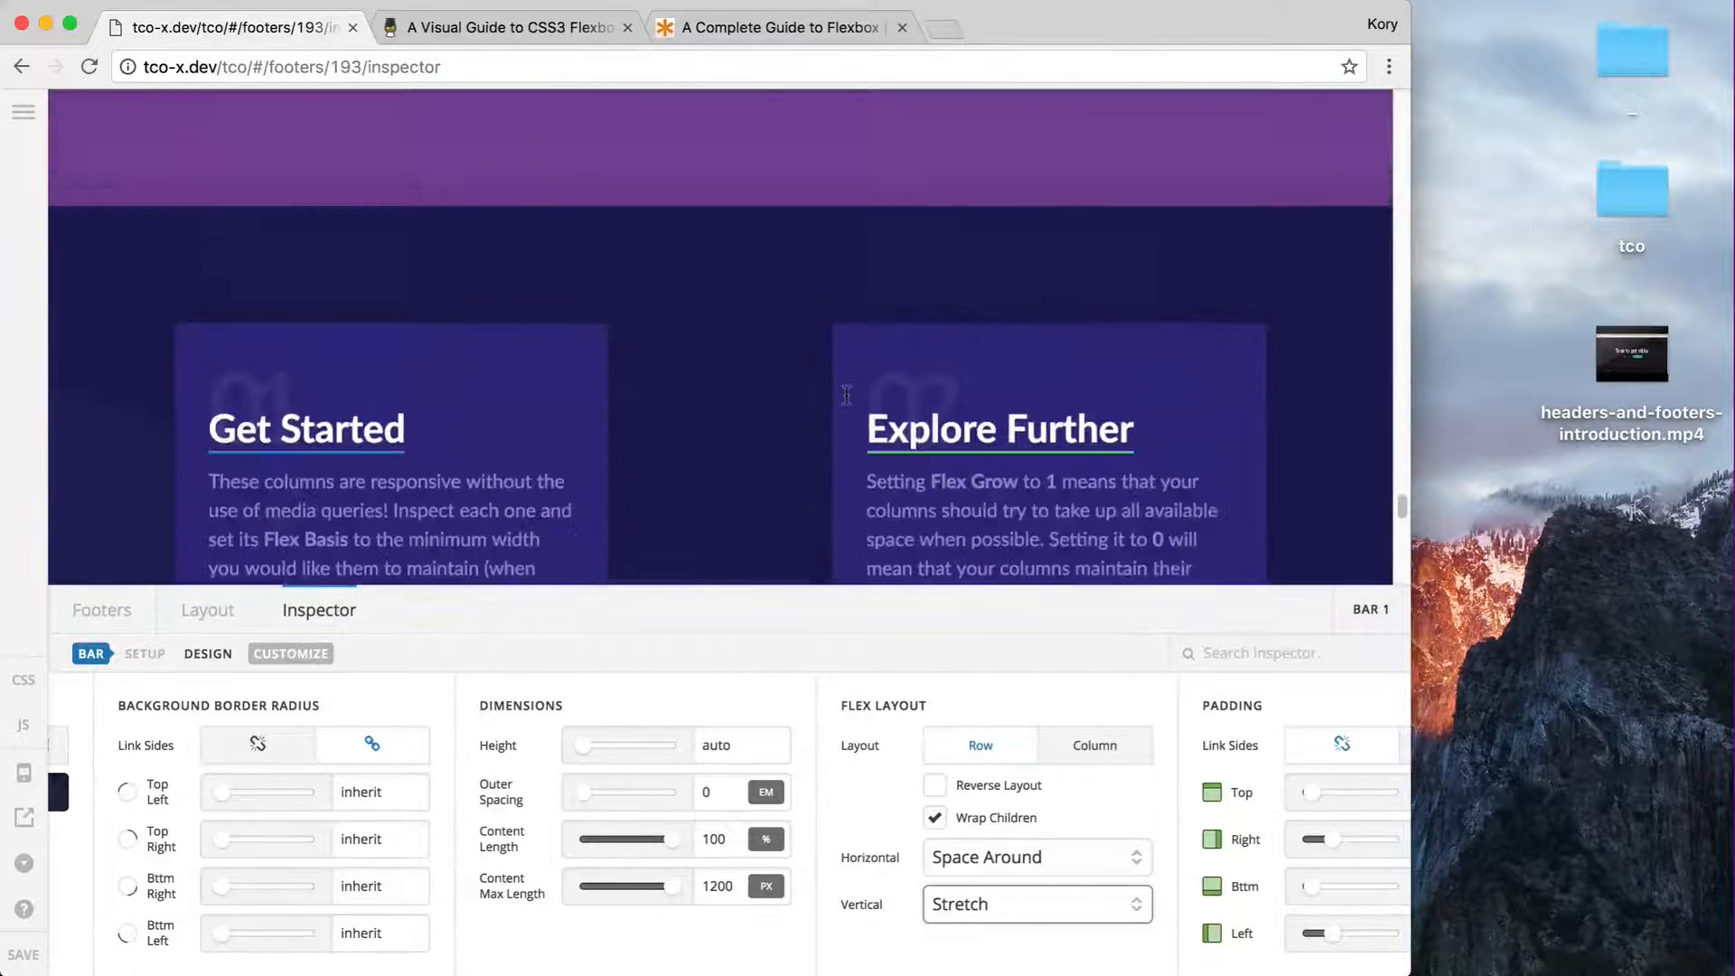
- Set the bar's horizontal alignment back to Center, and widen the browser window until all three columns share one row
{"action": "left_click", "coordinate": [968, 856]}
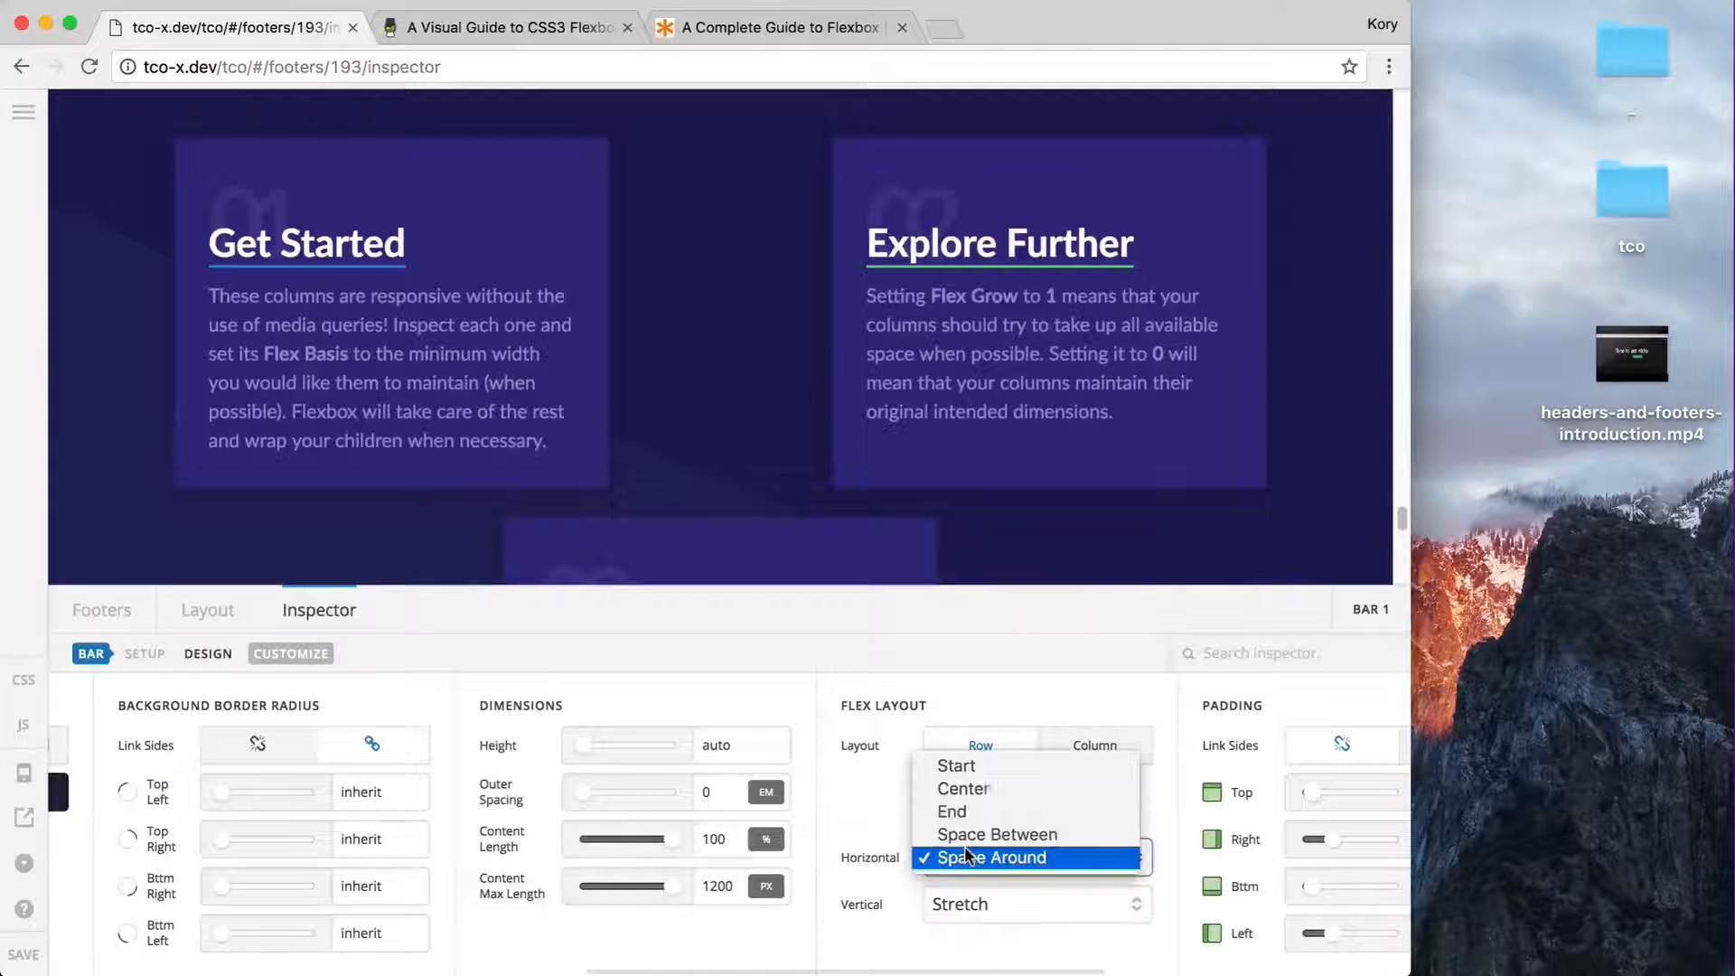
{"action": "left_click", "coordinate": [964, 788]}
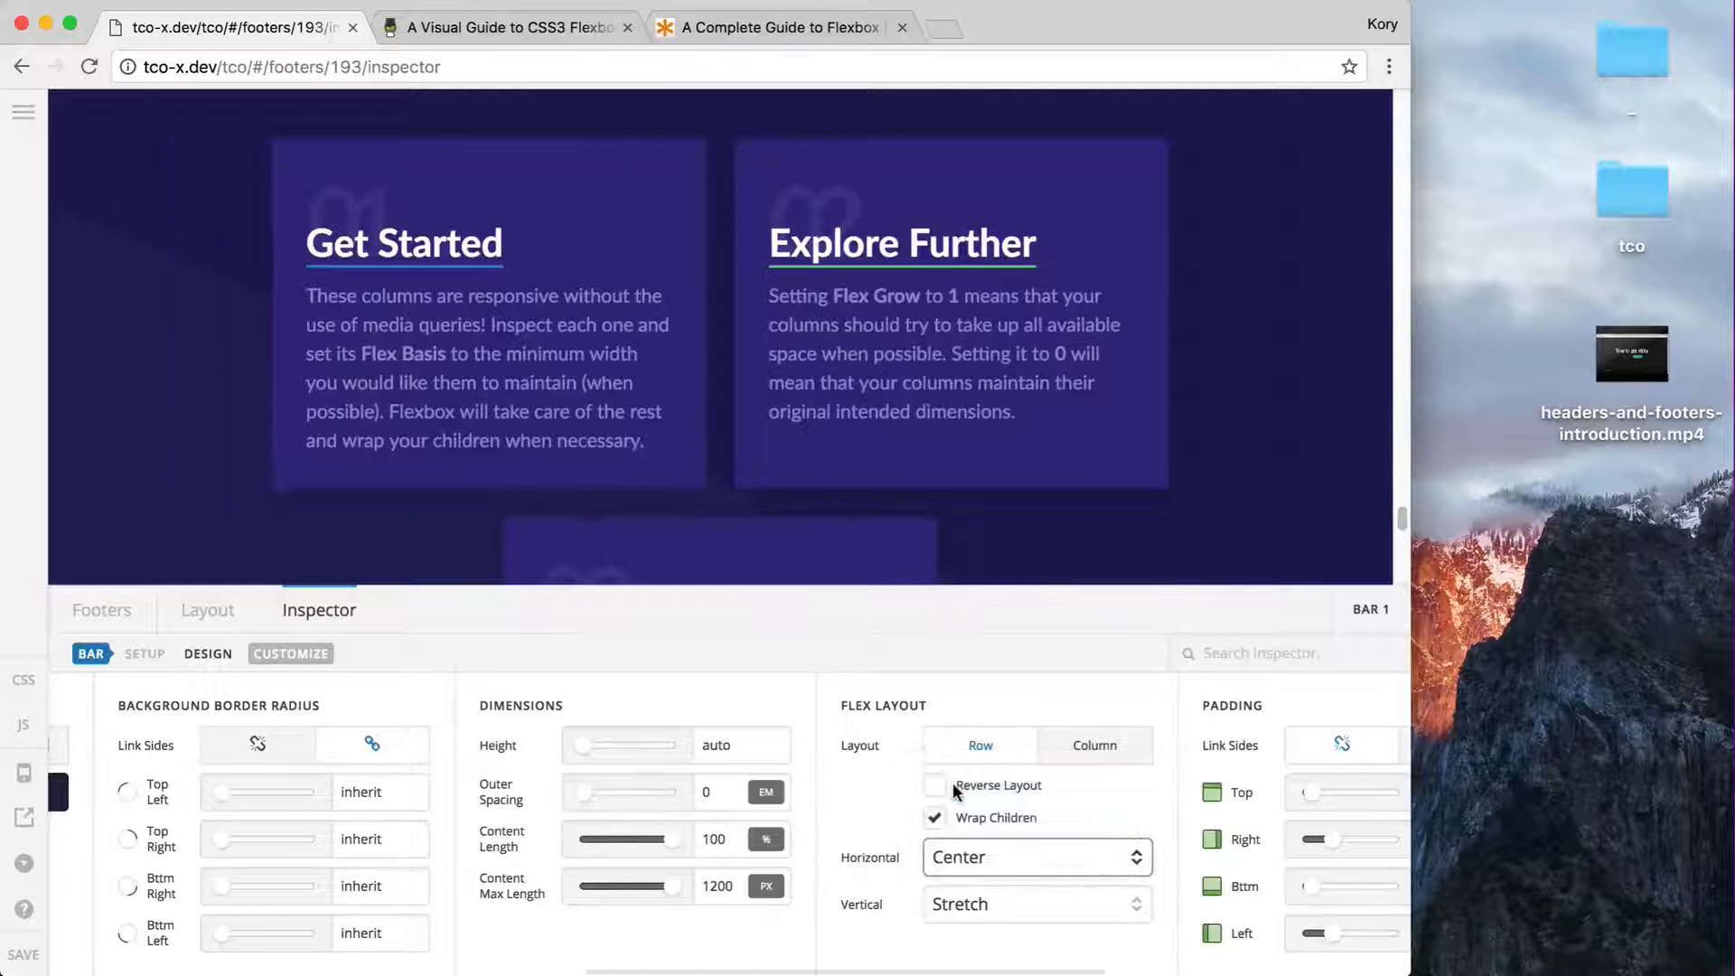
{"action": "left_click_drag", "start_coordinate": [1415, 483], "coordinate": [1725, 482]}
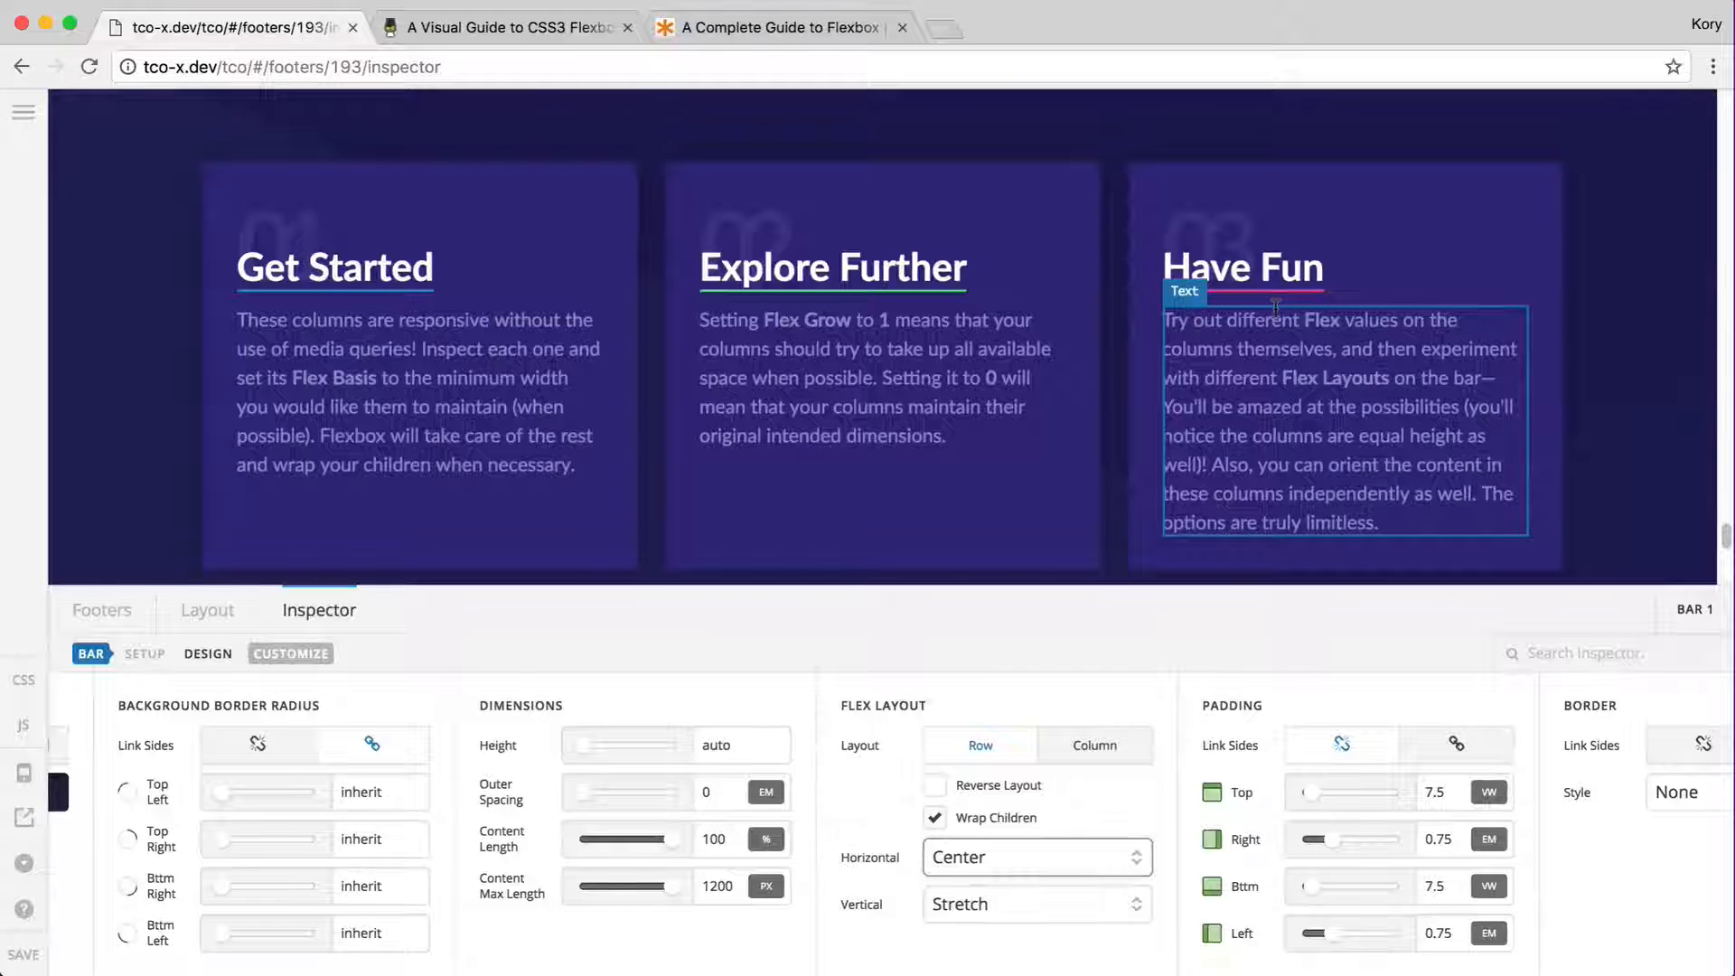
- Examine the Explore Further column's Flex Basis and the full-width call-to-action column below the three columns
{"action": "left_click", "coordinate": [674, 234]}
{"action": "left_click", "coordinate": [931, 890]}
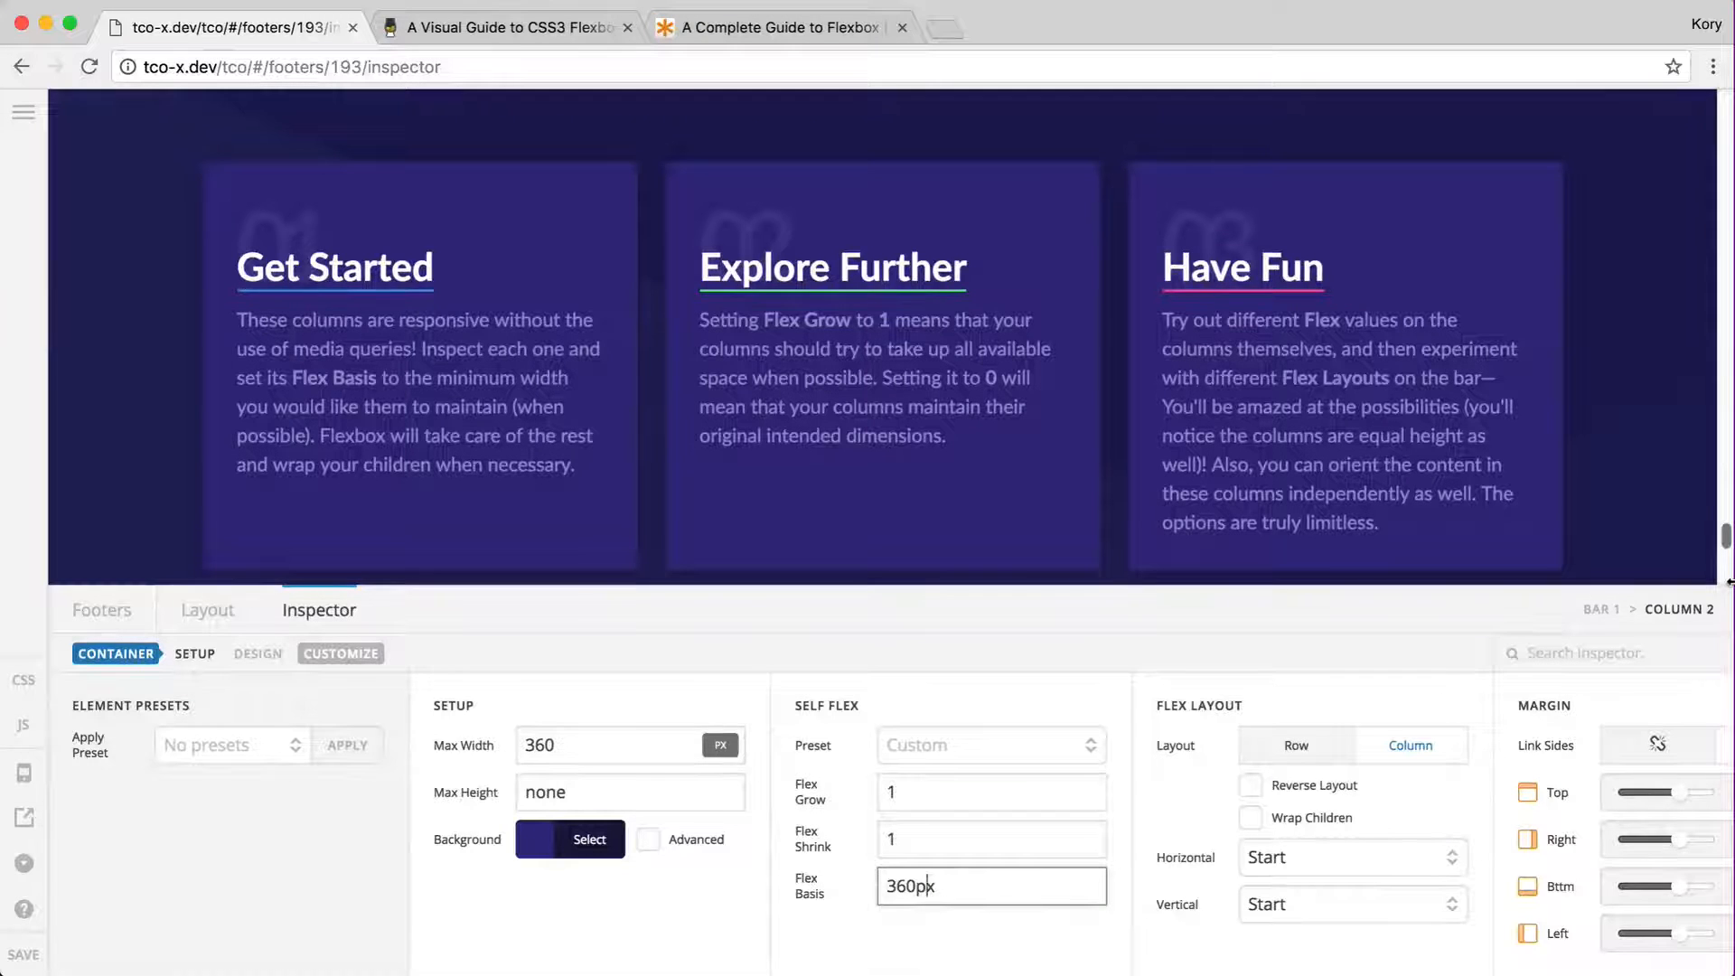
{"action": "left_click_drag", "start_coordinate": [1731, 687], "coordinate": [1729, 22]}
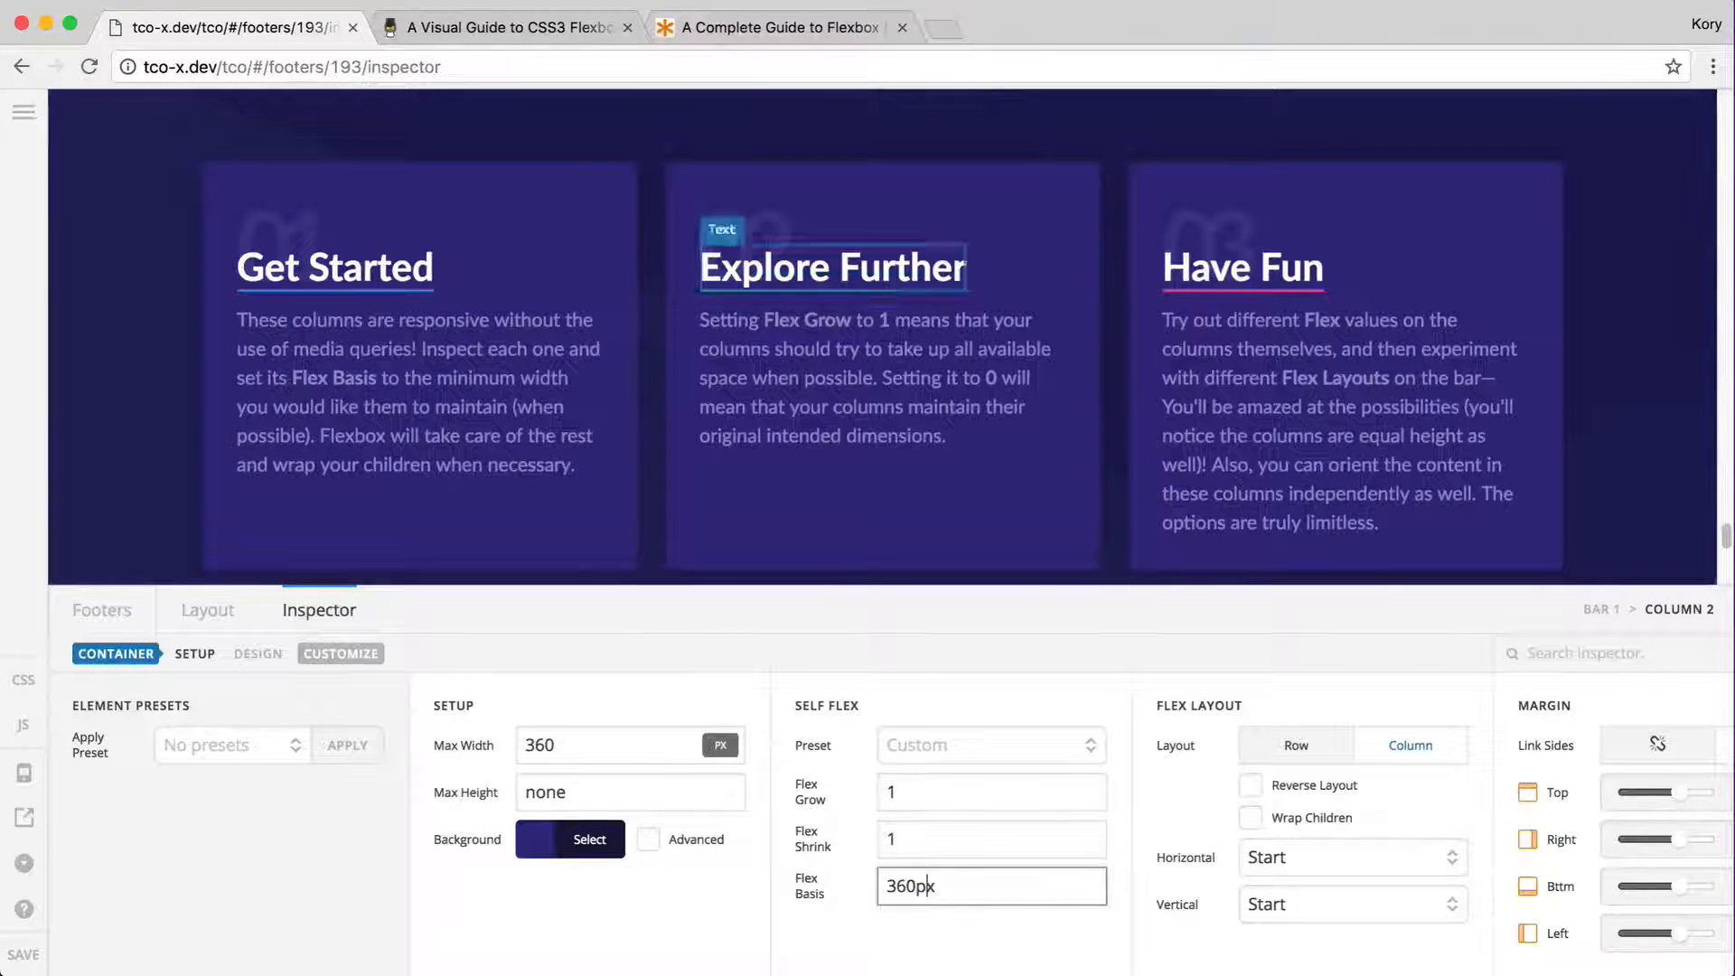
{"action": "scroll", "coordinate": [546, 255], "scroll_direction": "down", "scroll_amount": 3}
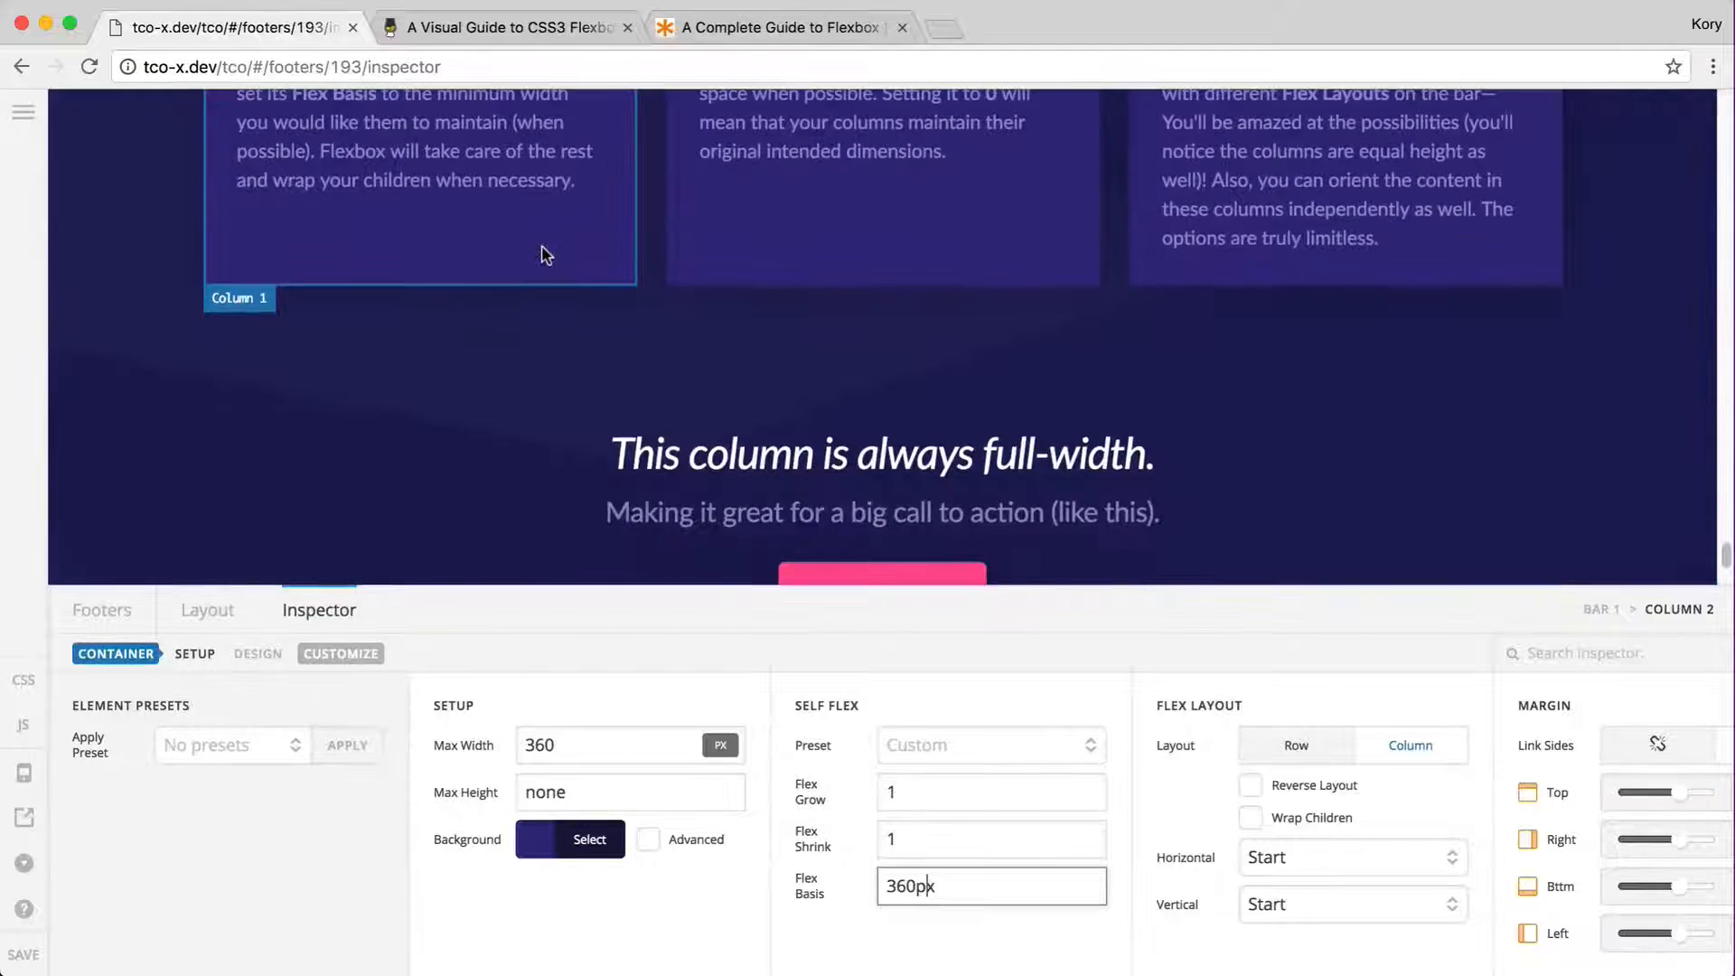
{"action": "scroll", "coordinate": [546, 255], "scroll_direction": "up", "scroll_amount": 3}
{"action": "scroll", "coordinate": [546, 255], "scroll_direction": "down", "scroll_amount": 3}
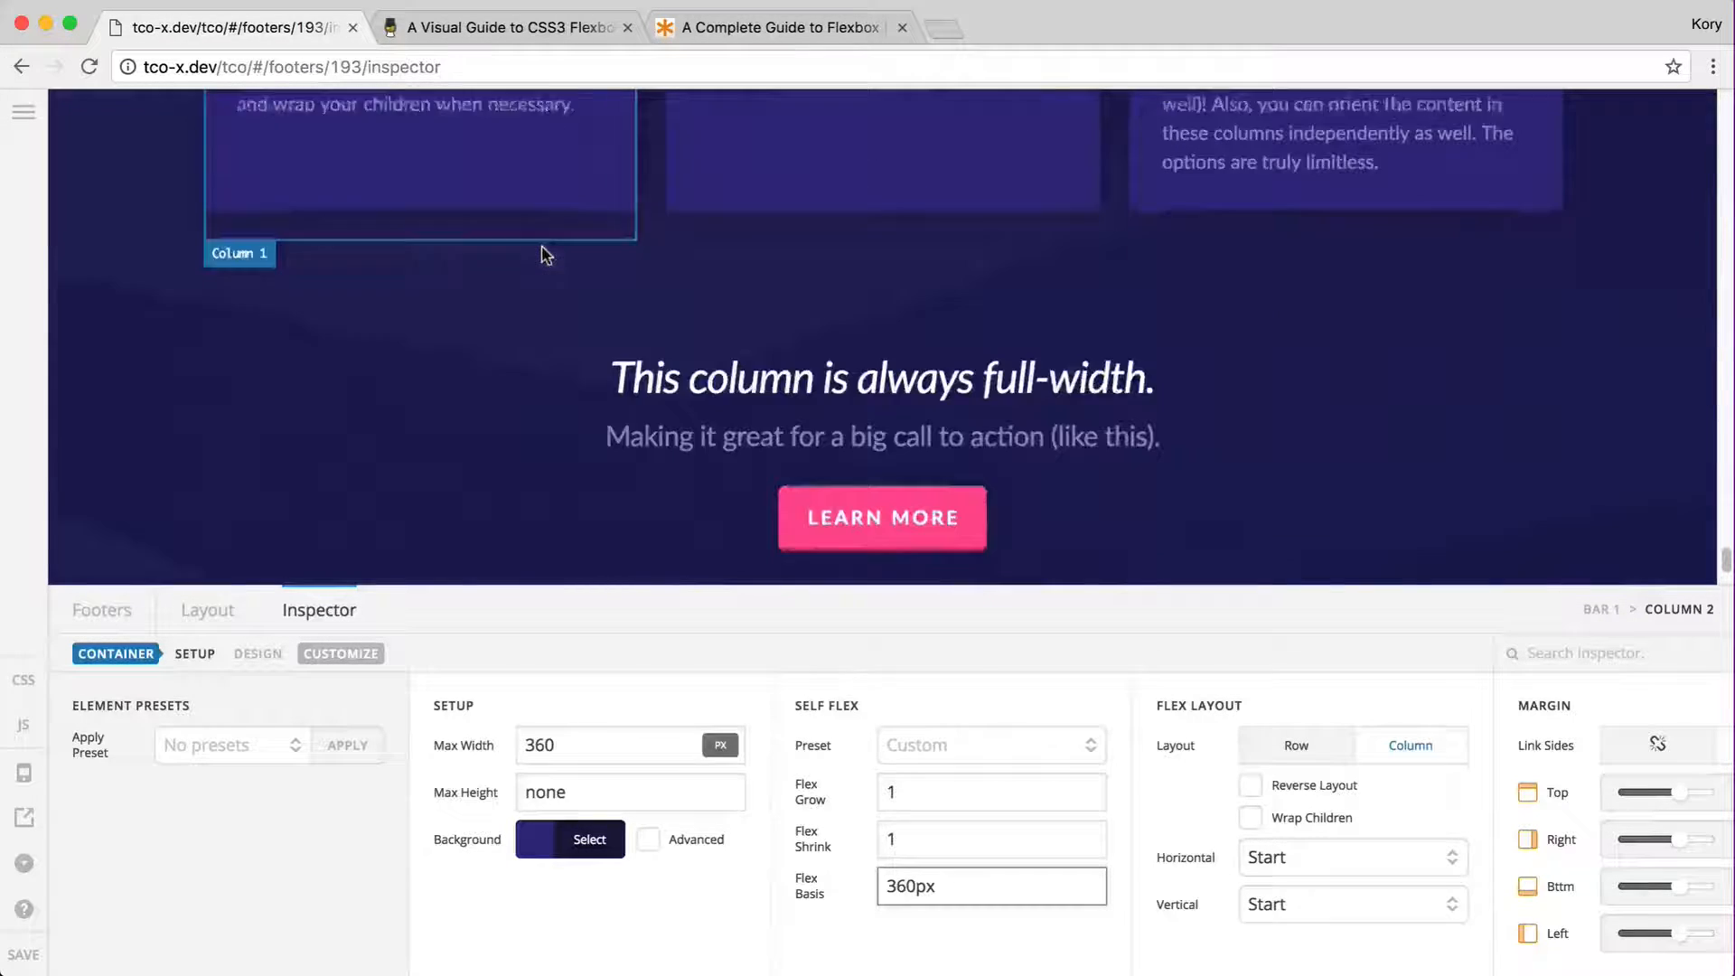
- Examine the full-width call-to-action column's Flex Grow, Flex Shrink and Flex Basis, and compare its width with the columns above
{"action": "left_click", "coordinate": [515, 379]}
{"action": "scroll", "coordinate": [1094, 852], "scroll_direction": "right", "scroll_amount": 3}
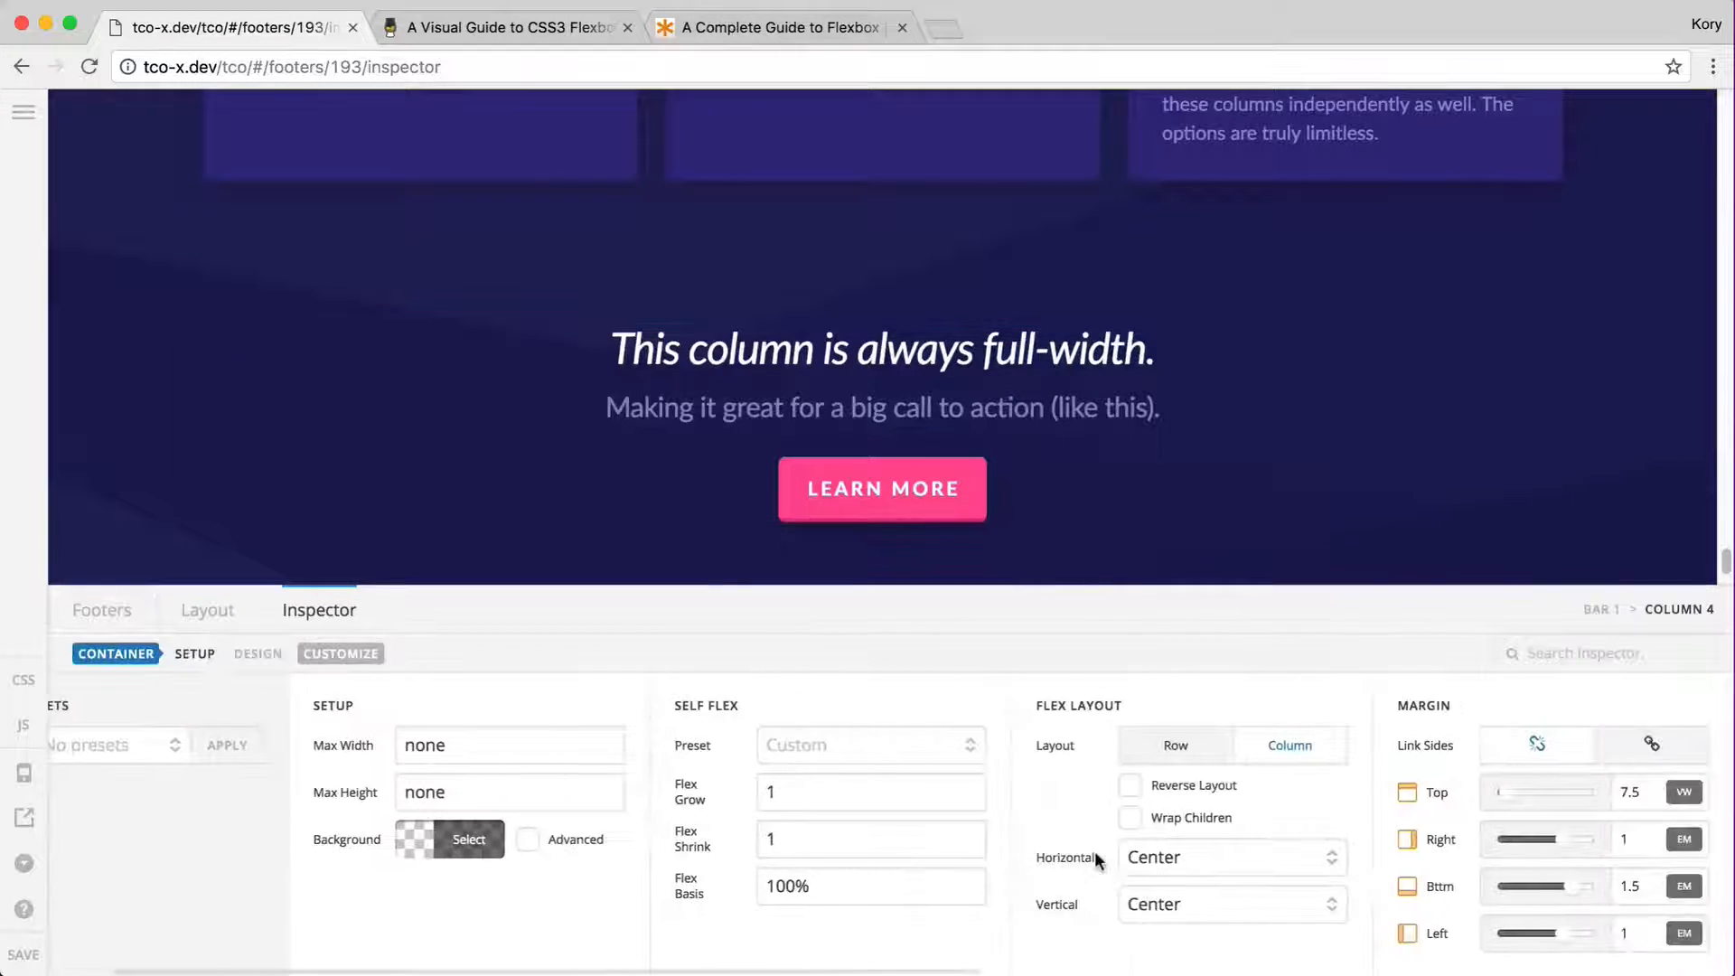
{"action": "left_click", "coordinate": [801, 796]}
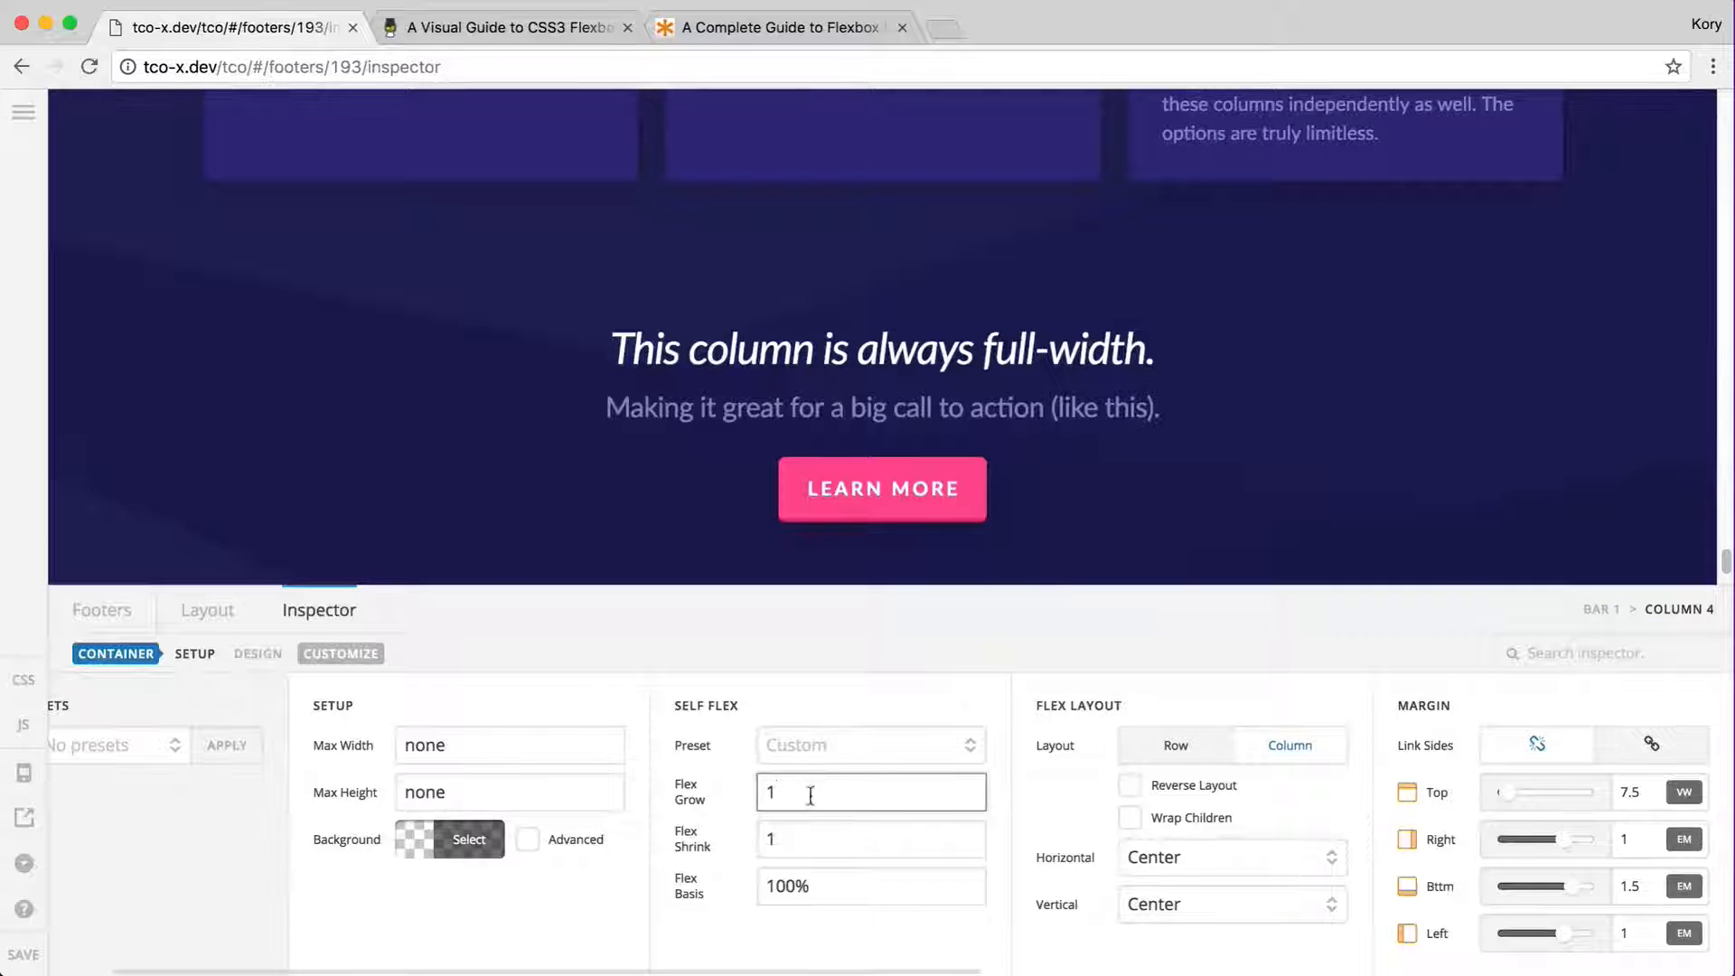
{"action": "left_click", "coordinate": [797, 843]}
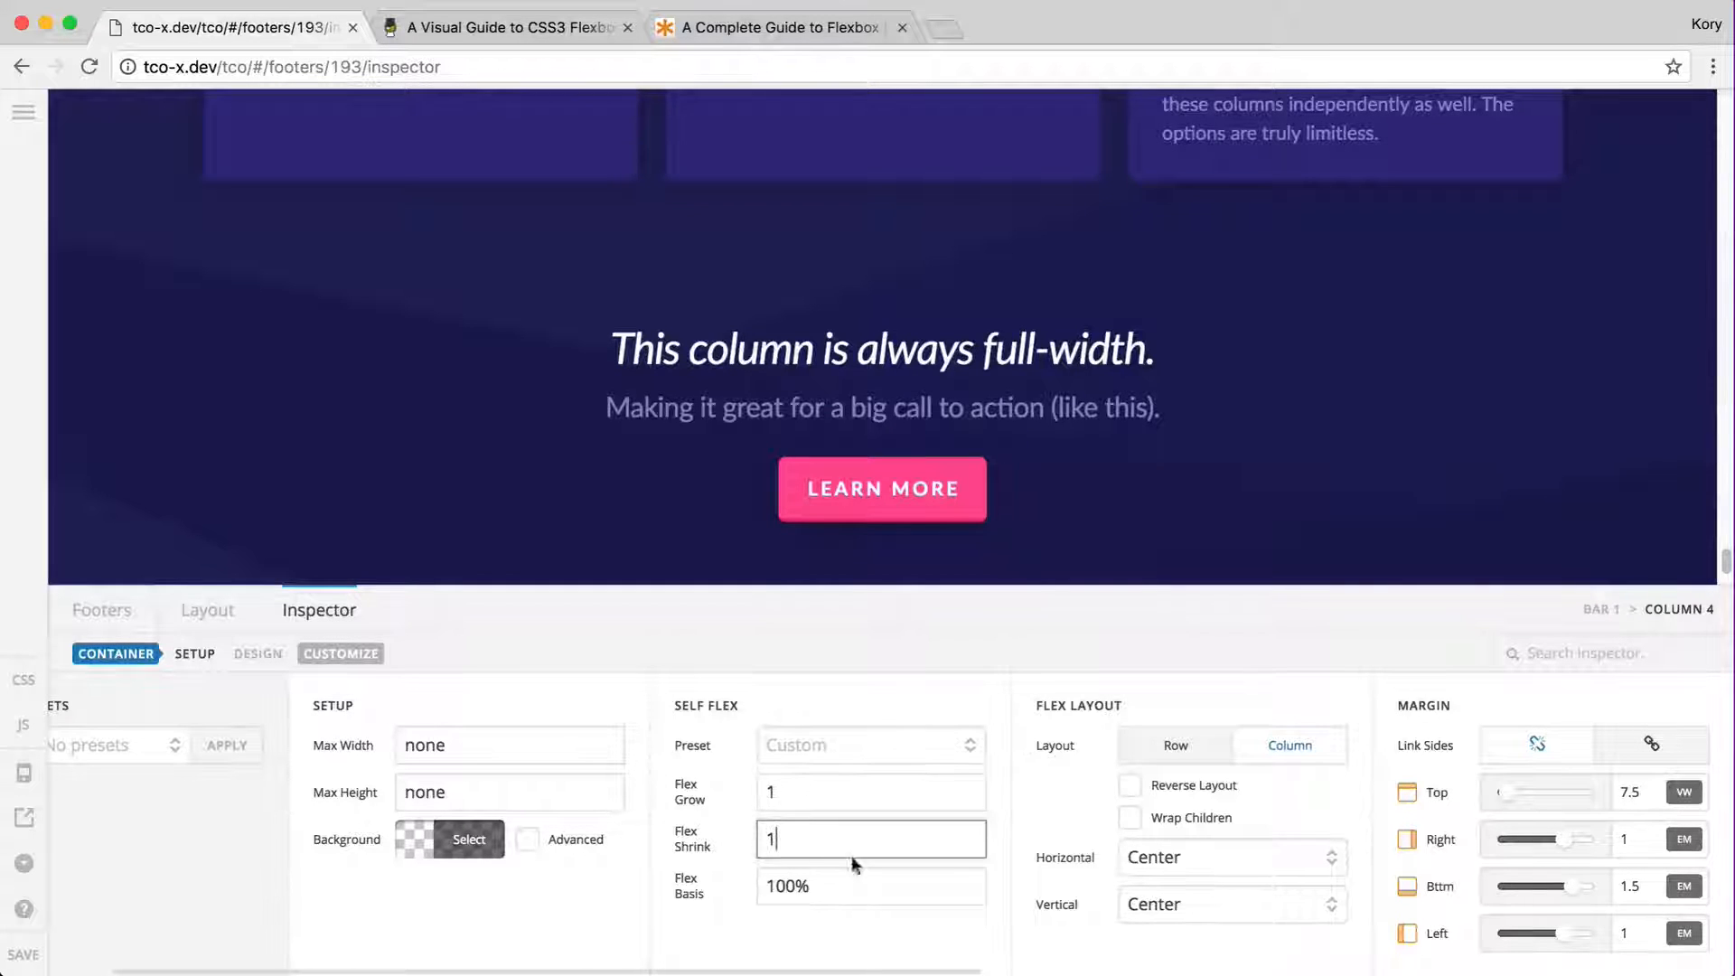
{"action": "left_click", "coordinate": [826, 886]}
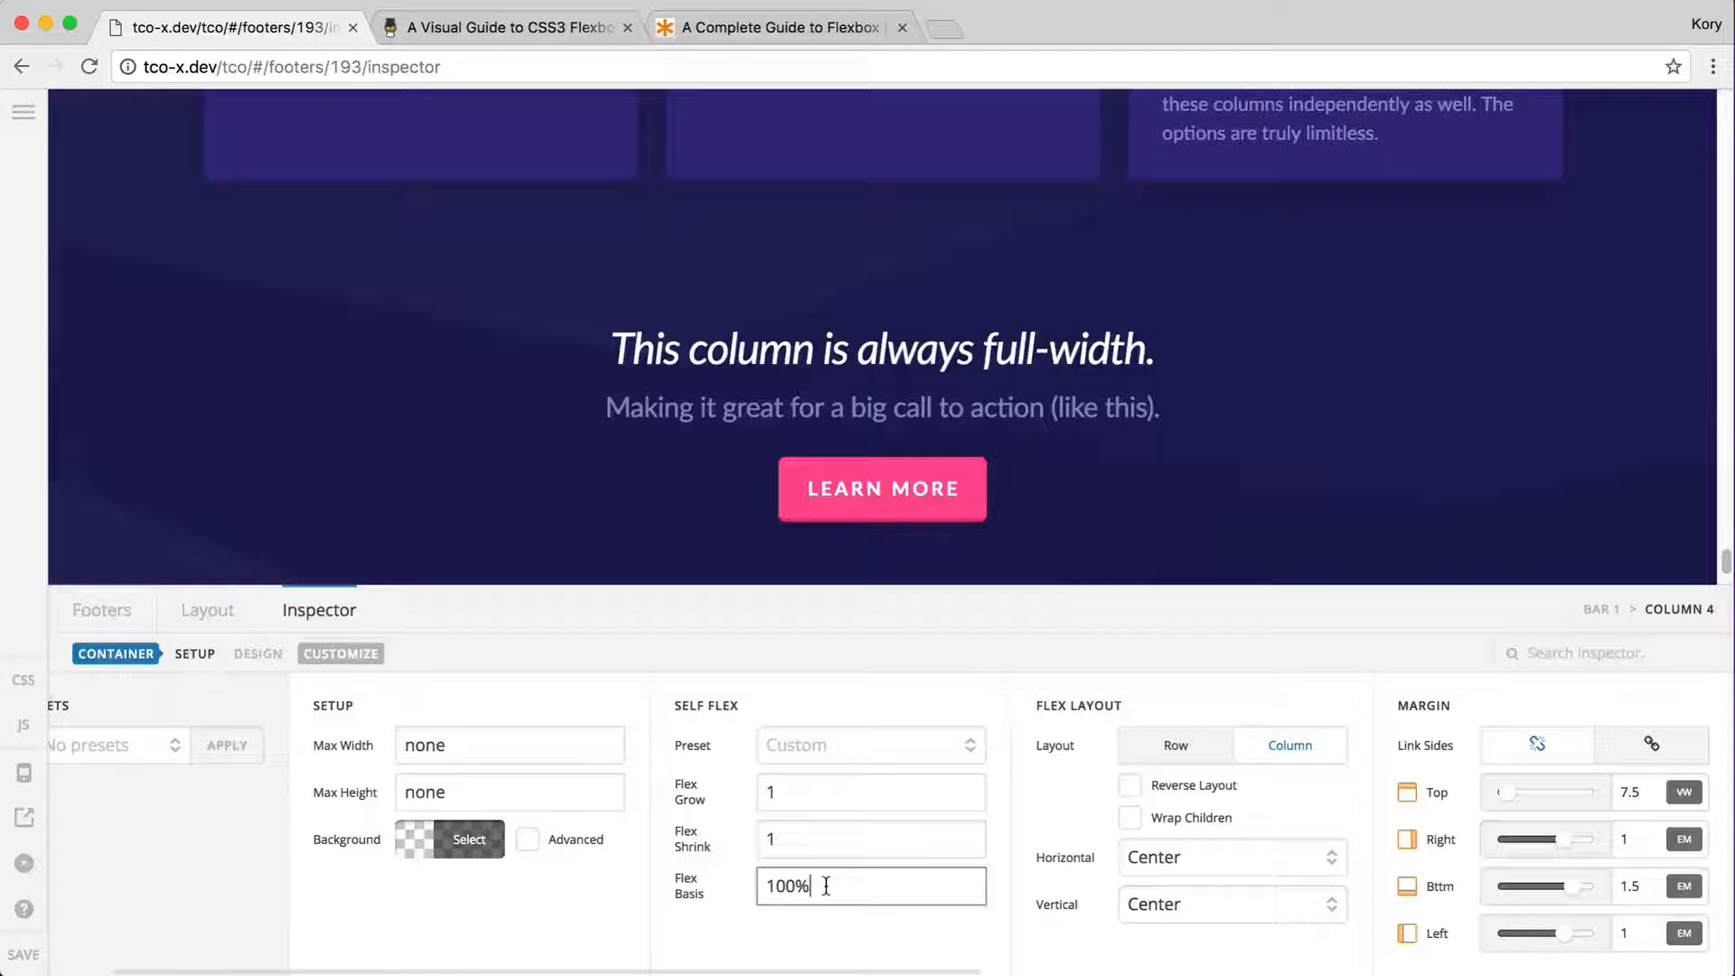
{"action": "scroll", "coordinate": [1176, 353], "scroll_direction": "down", "scroll_amount": 1}
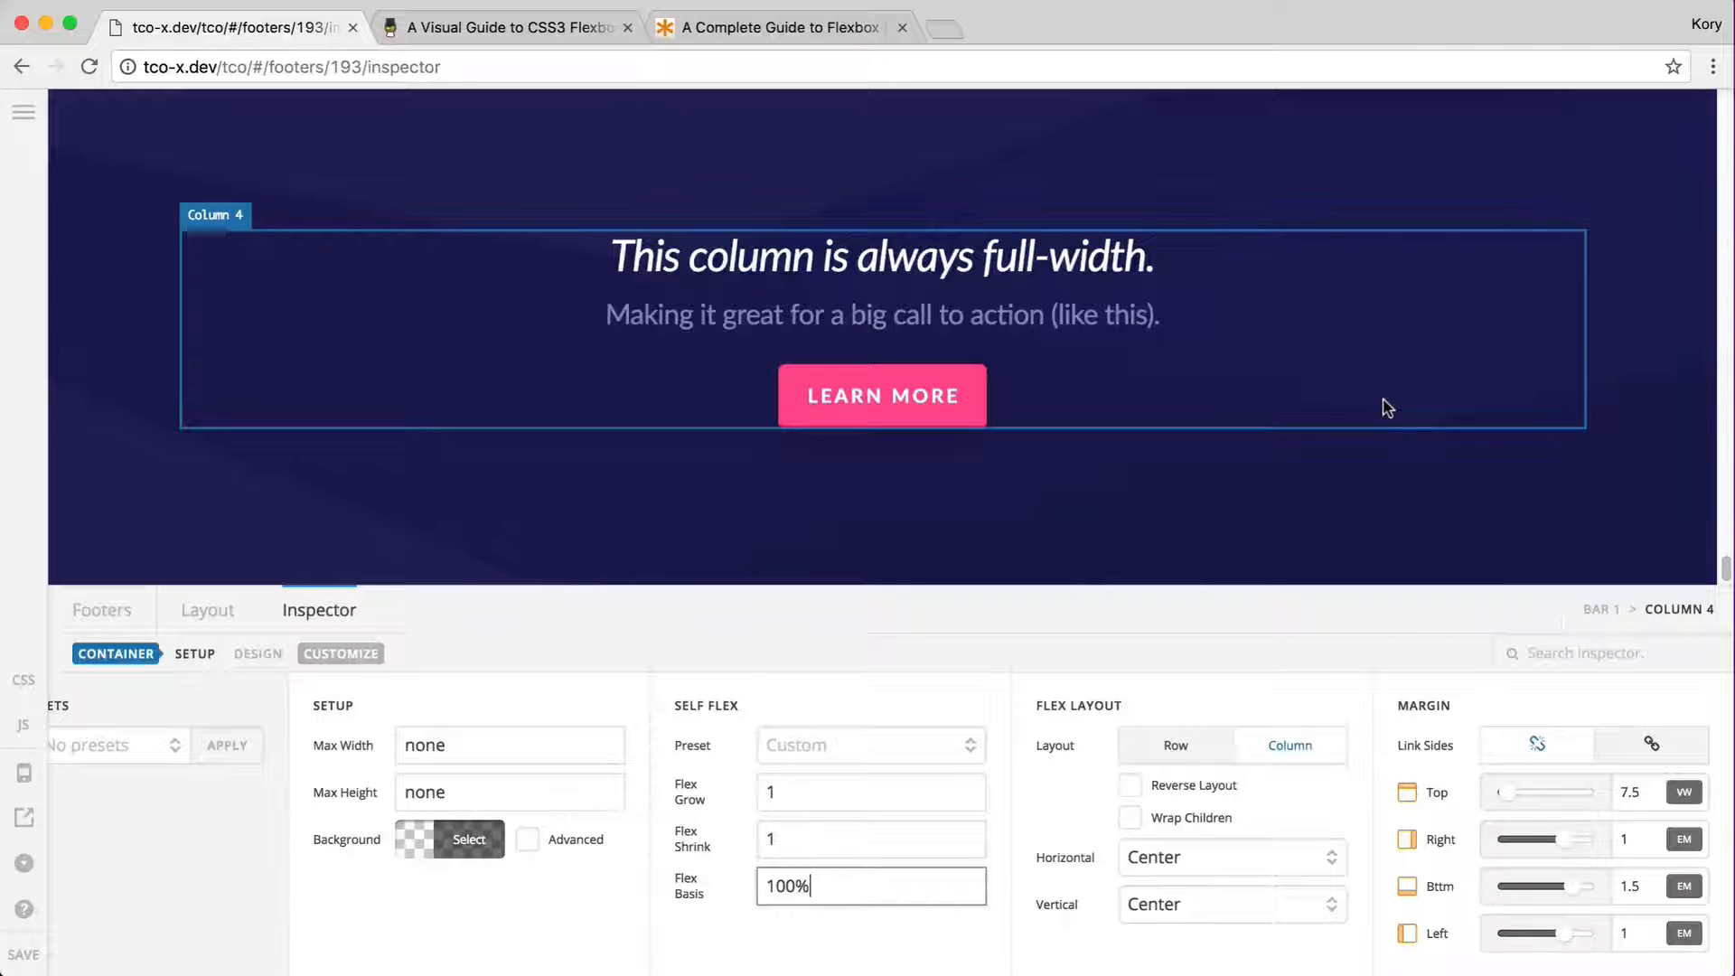
{"action": "scroll", "coordinate": [562, 414], "scroll_direction": "up", "scroll_amount": 5}
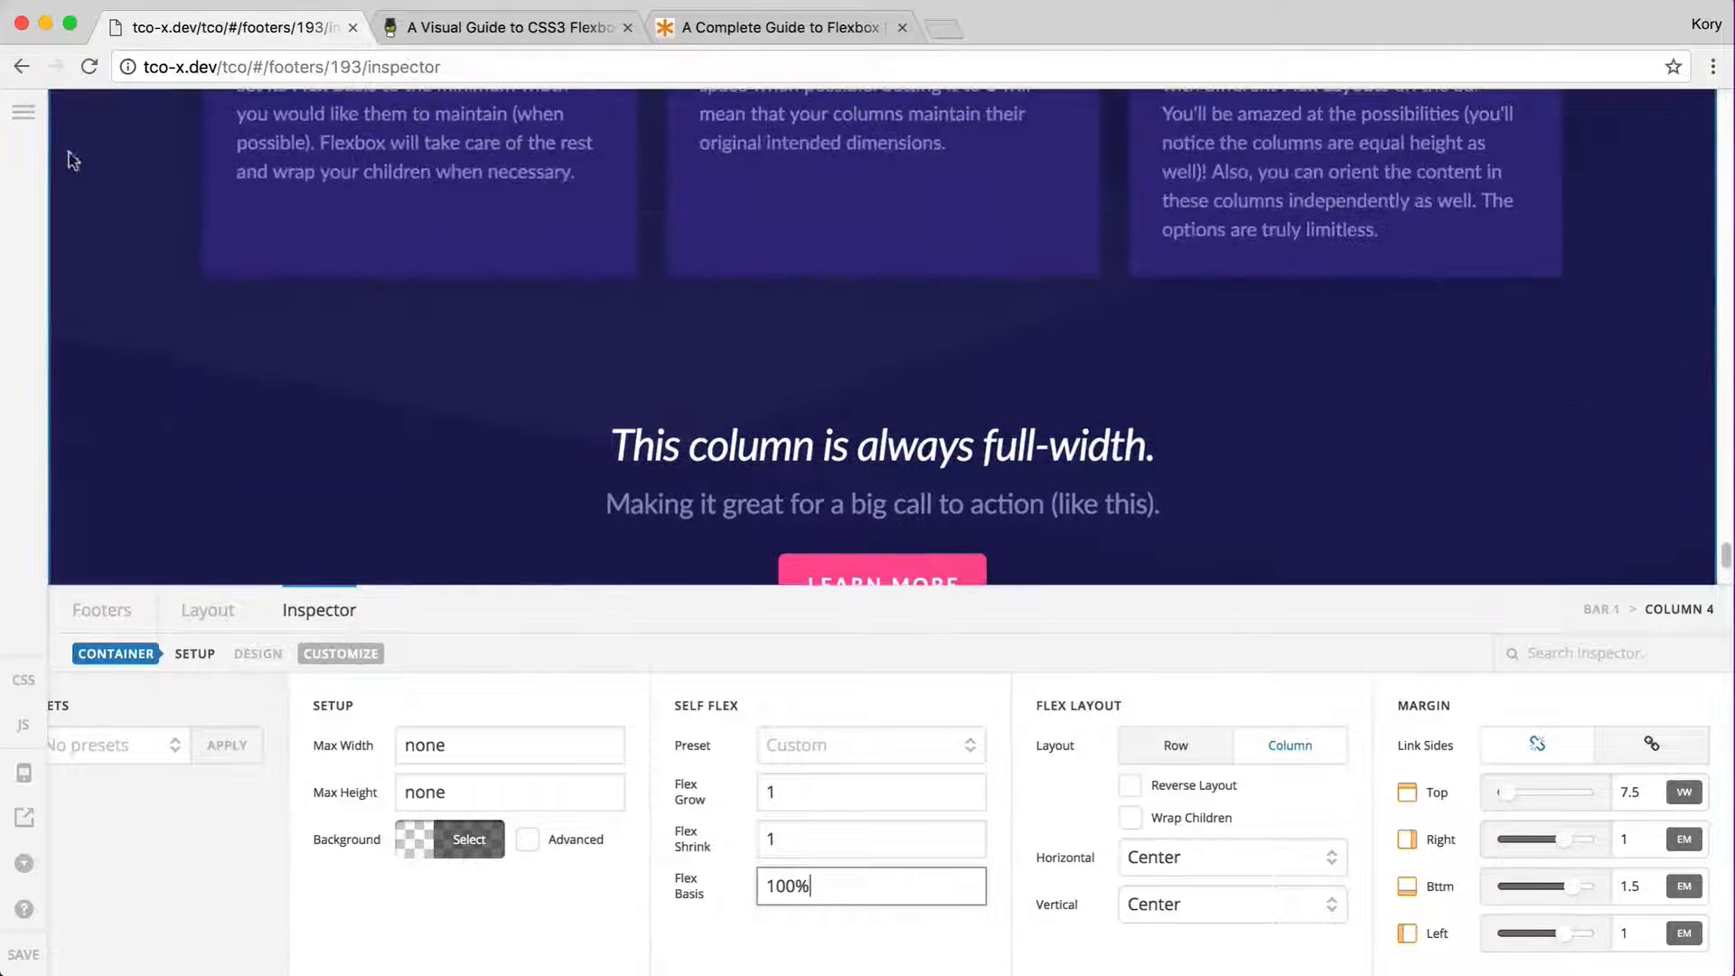
- Switch from the footer to the headers, make the Flexbox header global, and open it for editing
{"action": "left_click", "coordinate": [29, 134]}
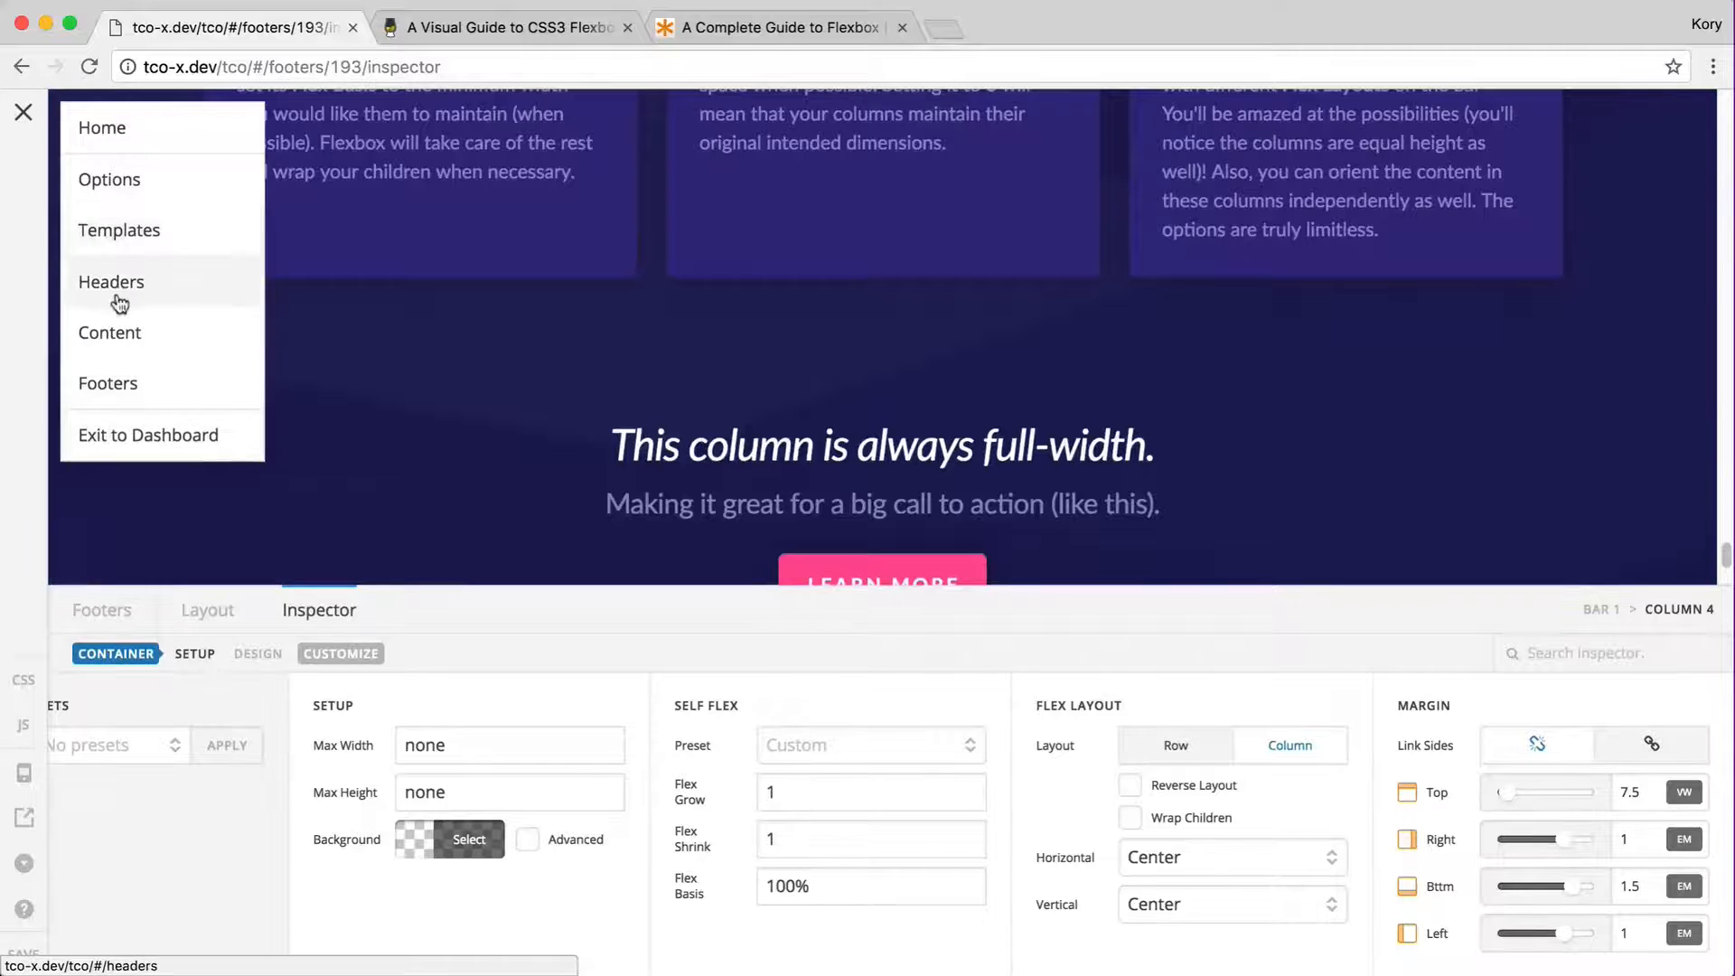
{"action": "left_click", "coordinate": [120, 300]}
{"action": "left_click", "coordinate": [761, 602]}
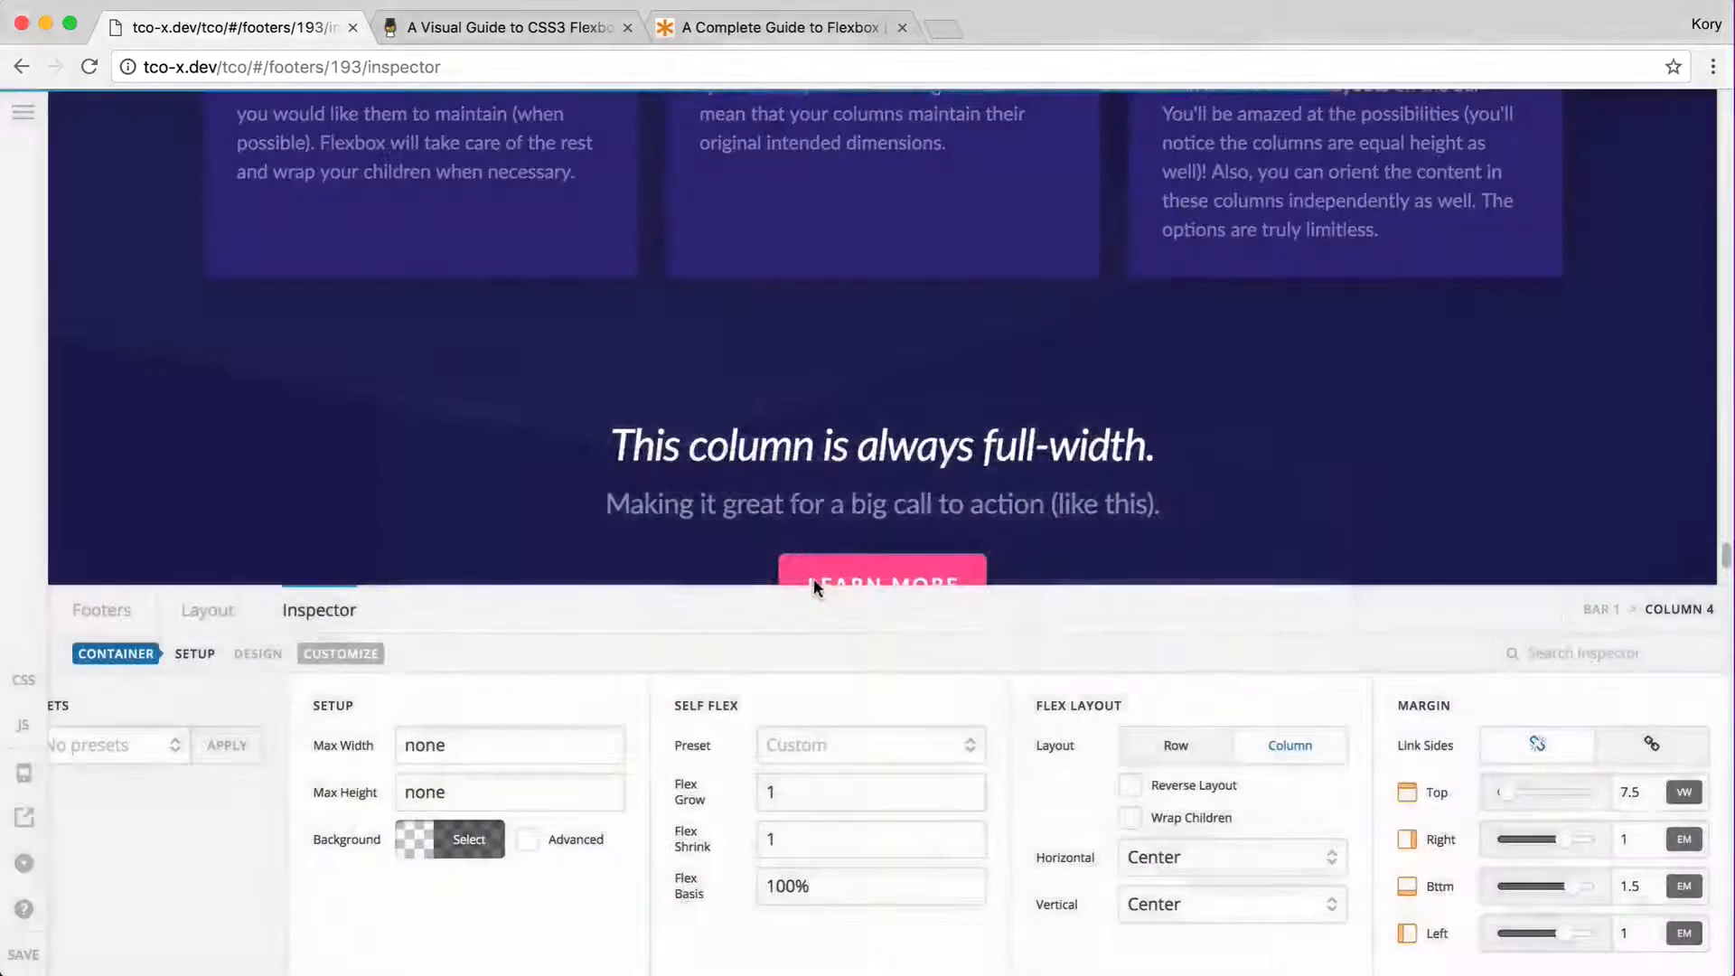
{"action": "left_click", "coordinate": [476, 759]}
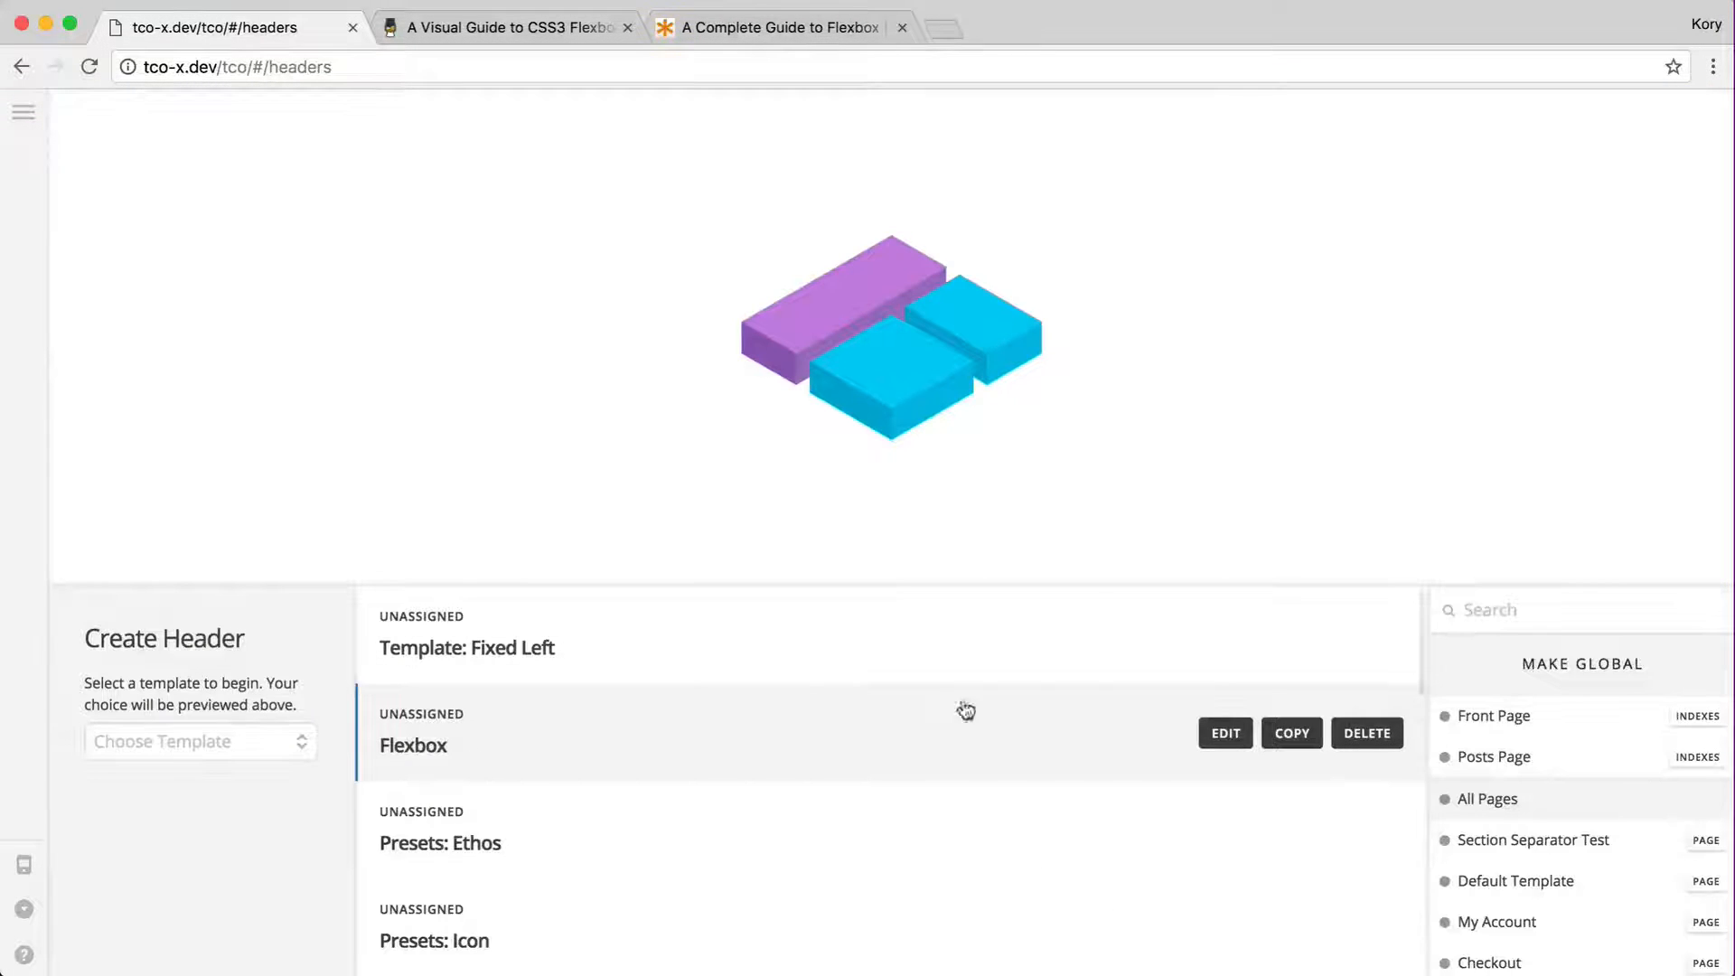
{"action": "left_click", "coordinate": [1521, 670]}
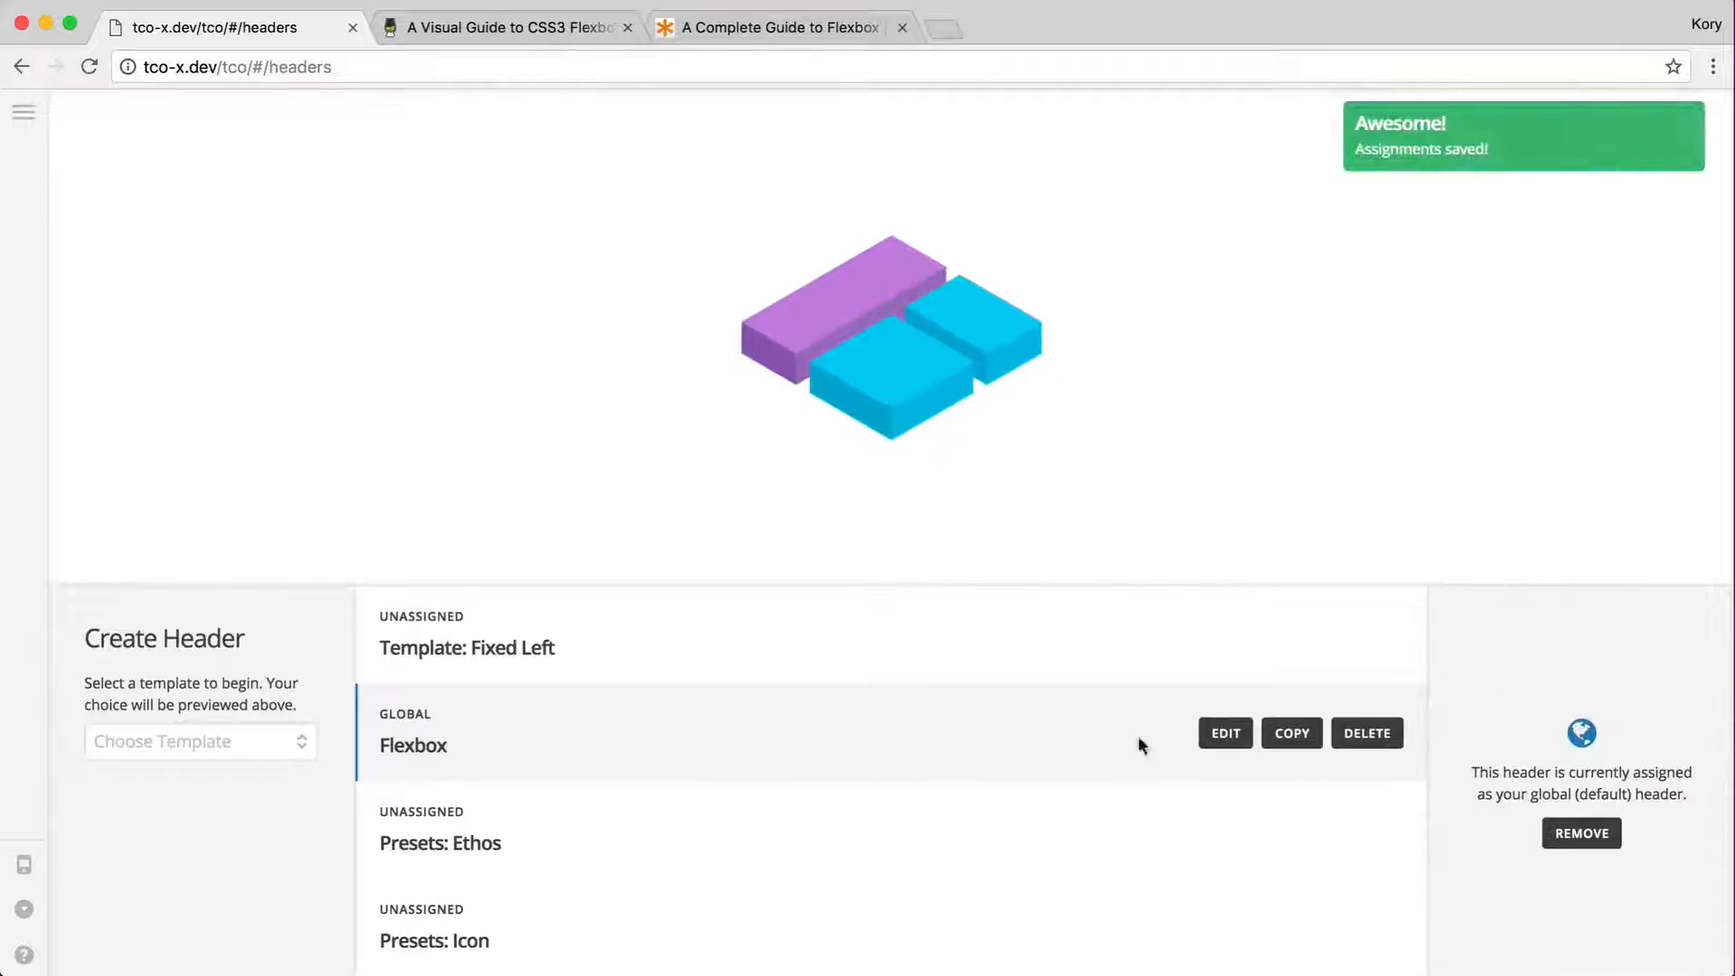
{"action": "left_click", "coordinate": [1225, 732]}
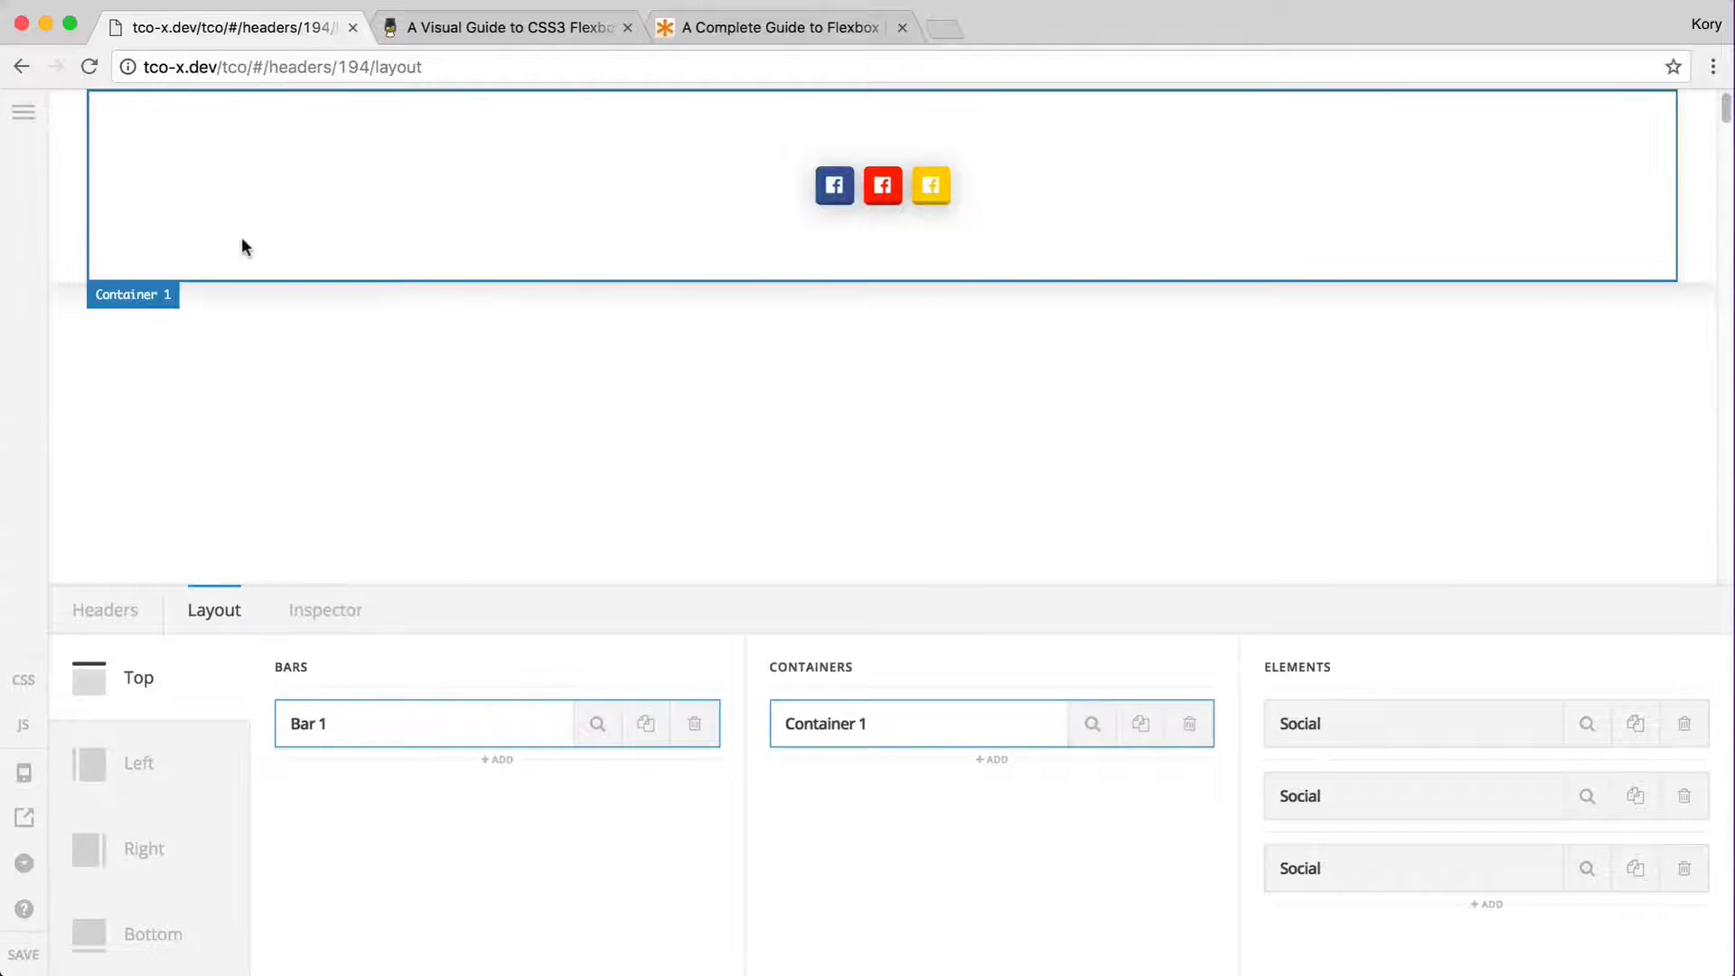
- Set the height of the header's top bar to 6 em
{"action": "left_click", "coordinate": [271, 242]}
{"action": "left_click", "coordinate": [79, 248]}
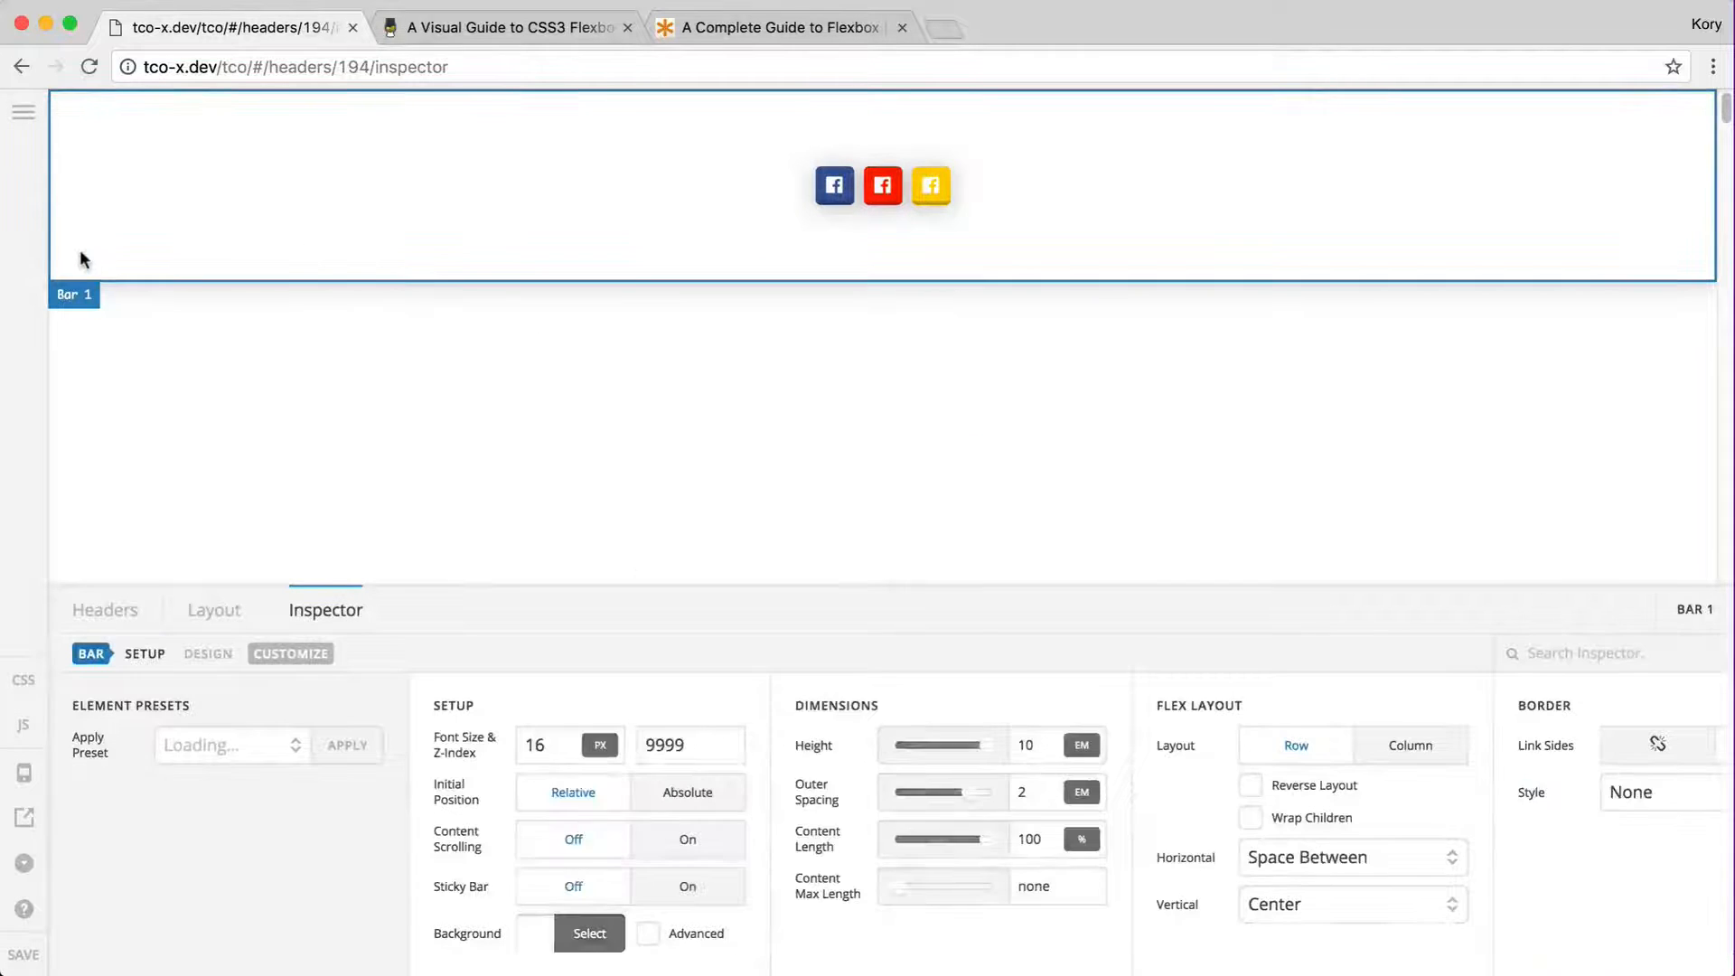
{"action": "left_click", "coordinate": [1040, 757]}
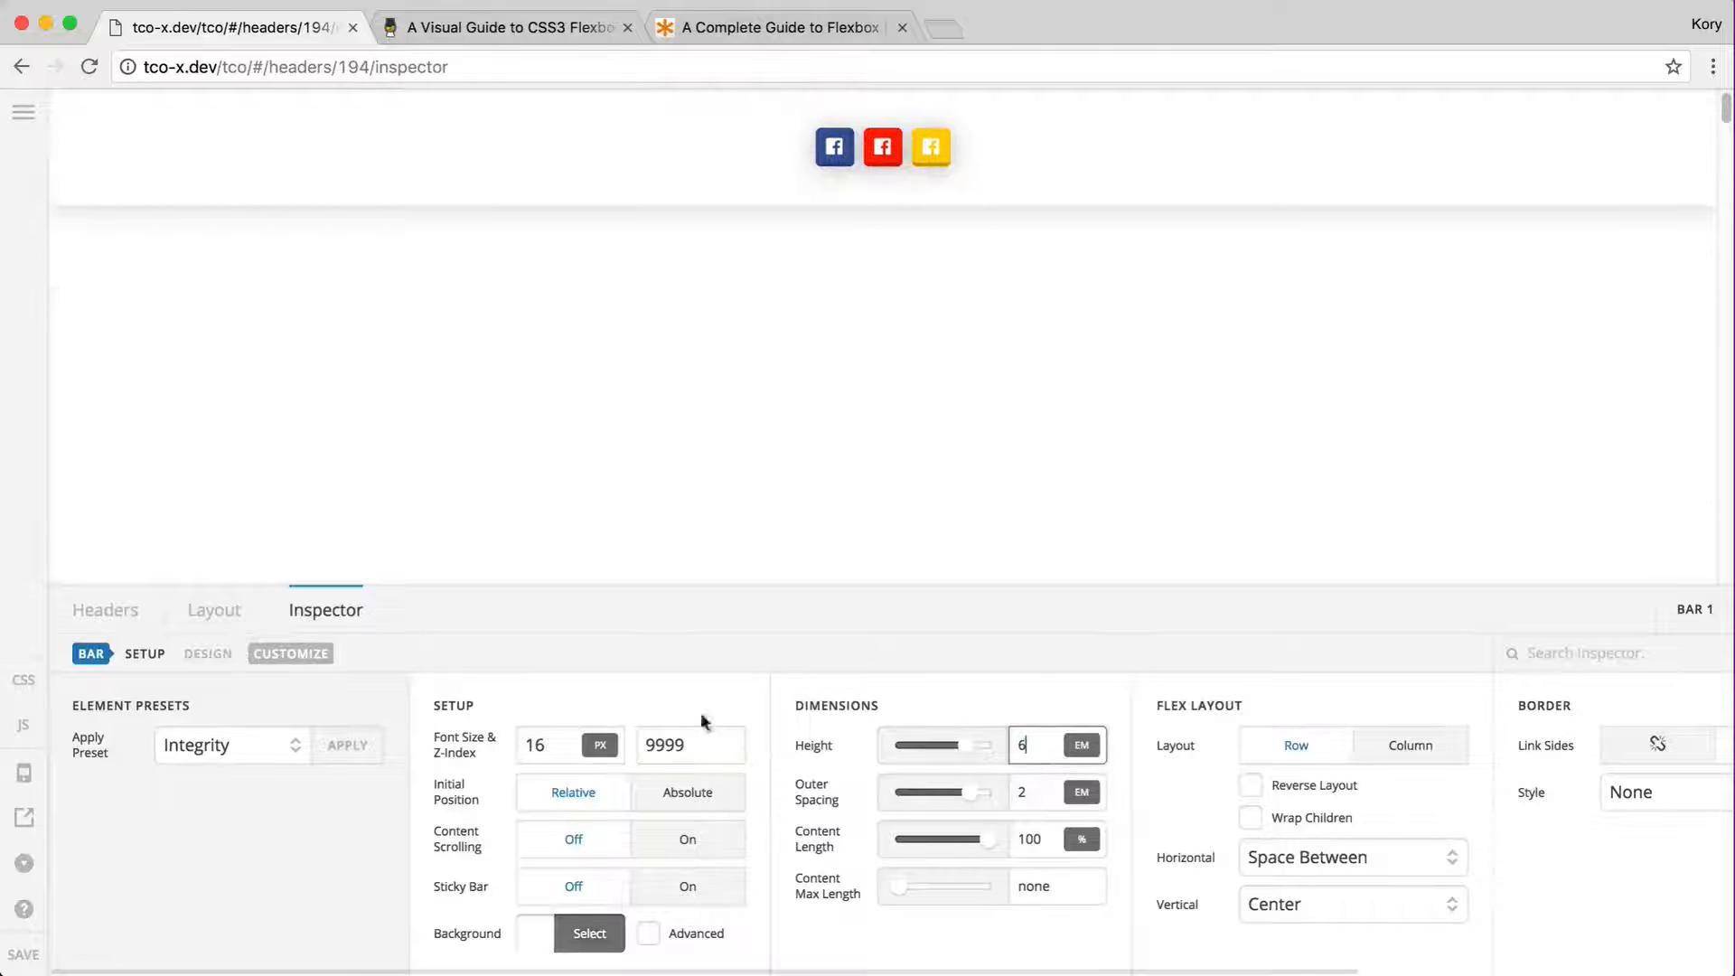
- Add a bar with one container to the header's Left region
{"action": "left_click", "coordinate": [228, 612]}
{"action": "left_click", "coordinate": [217, 790]}
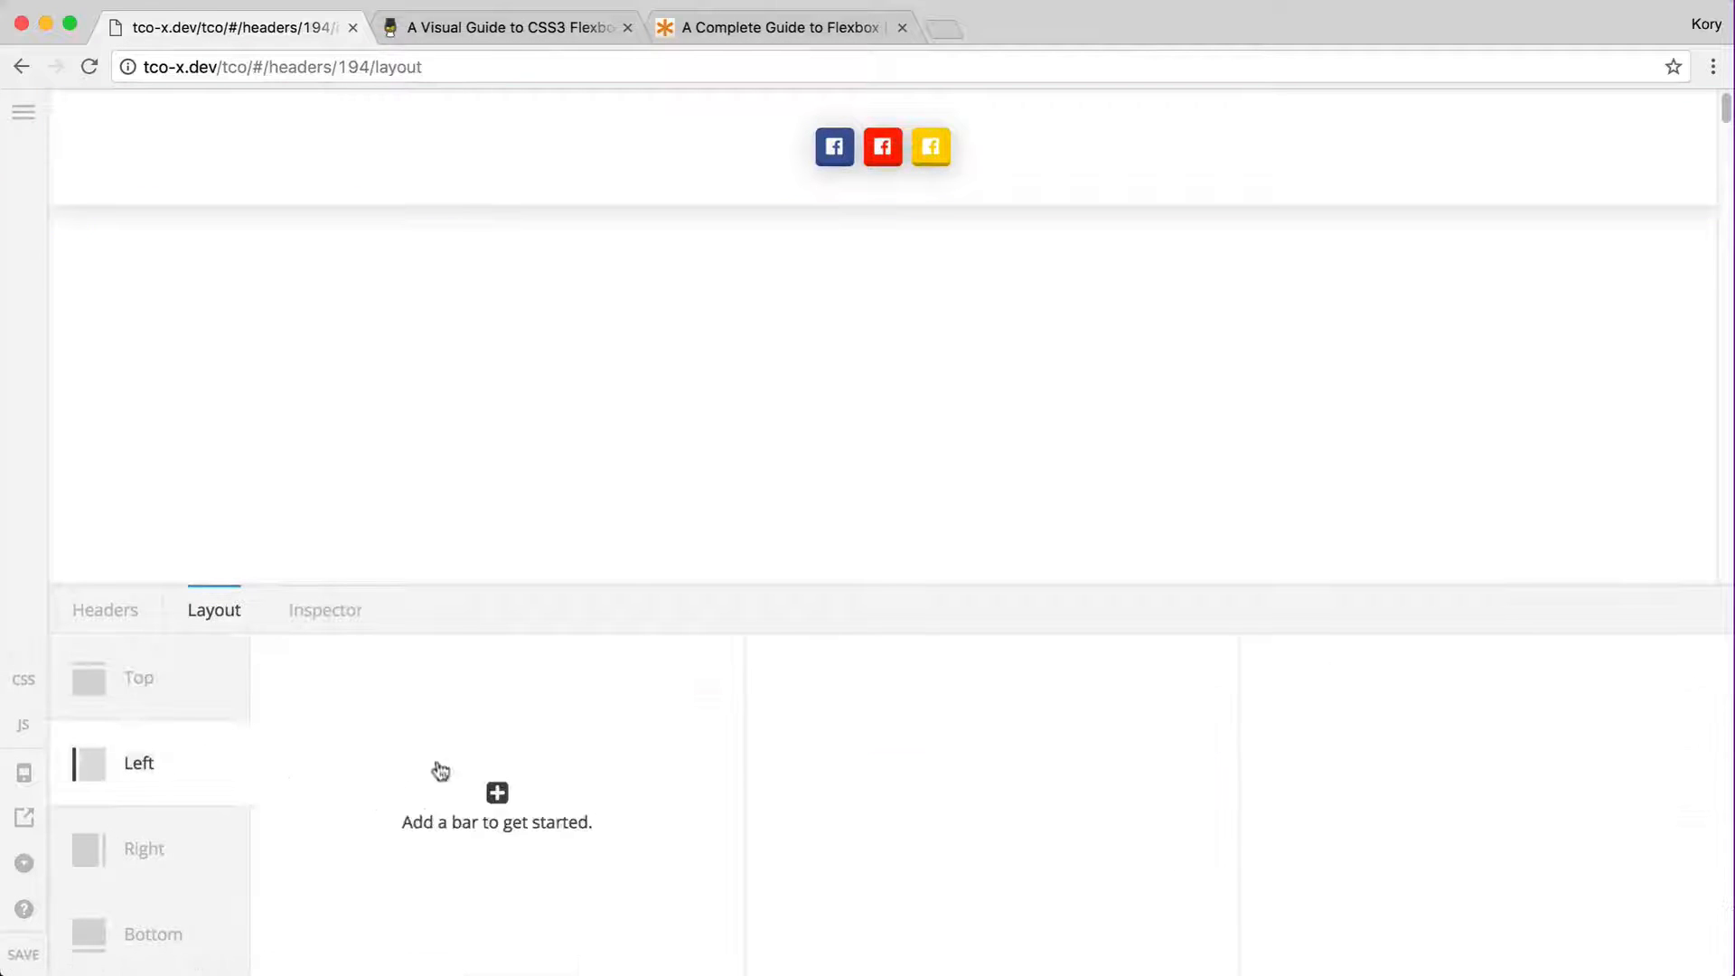
{"action": "left_click", "coordinate": [496, 791]}
{"action": "left_click", "coordinate": [1003, 792]}
- Set the left bar container's Self Flex preset to Fill Space Equally
{"action": "left_click", "coordinate": [1092, 724]}
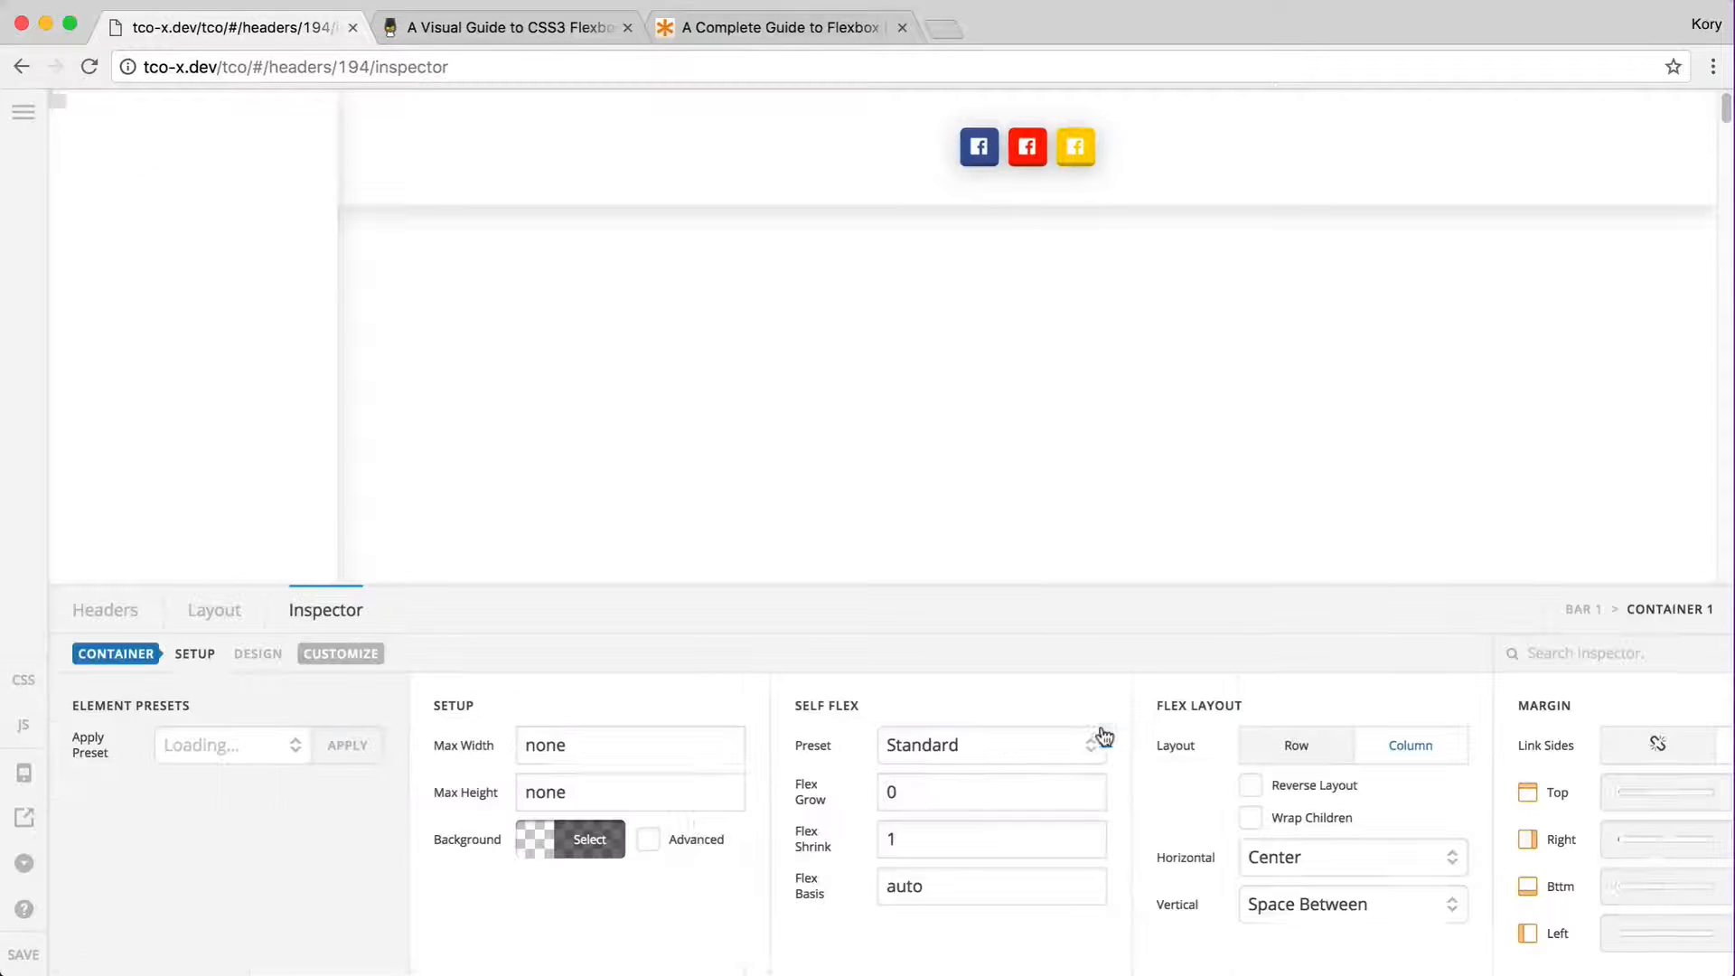
{"action": "left_click", "coordinate": [1048, 745]}
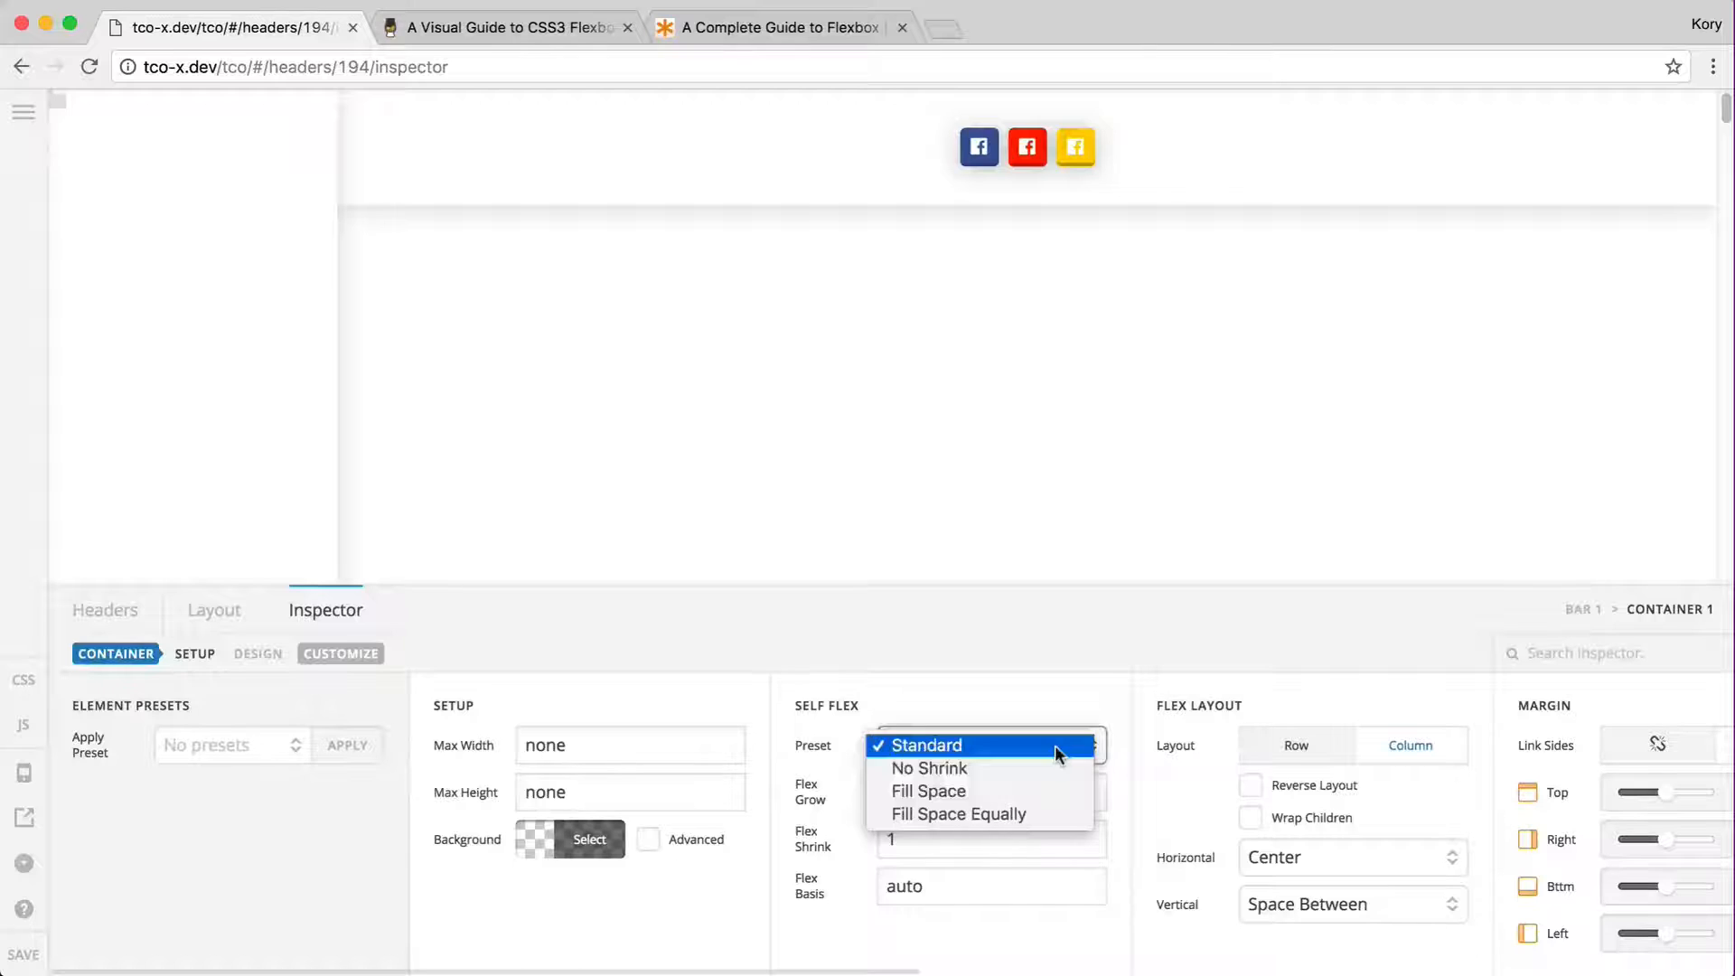
{"action": "left_click", "coordinate": [1010, 813]}
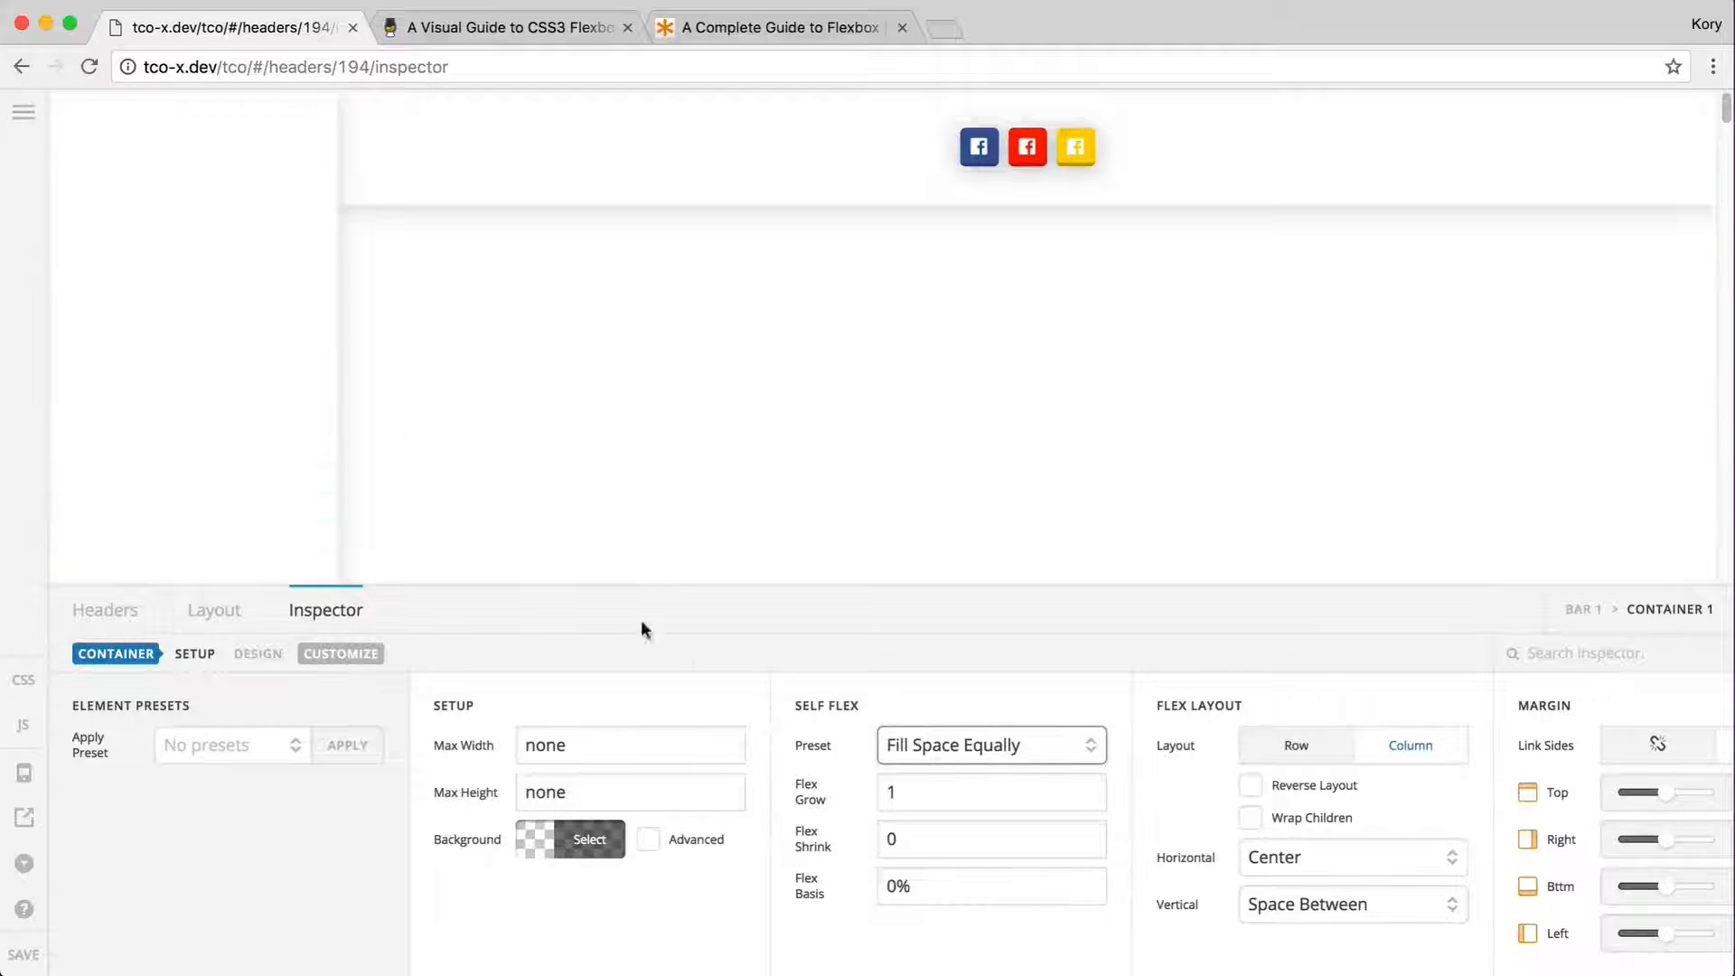
- Add a Social element to the left bar's container and apply the Integrity preset to it
{"action": "left_click", "coordinate": [216, 613]}
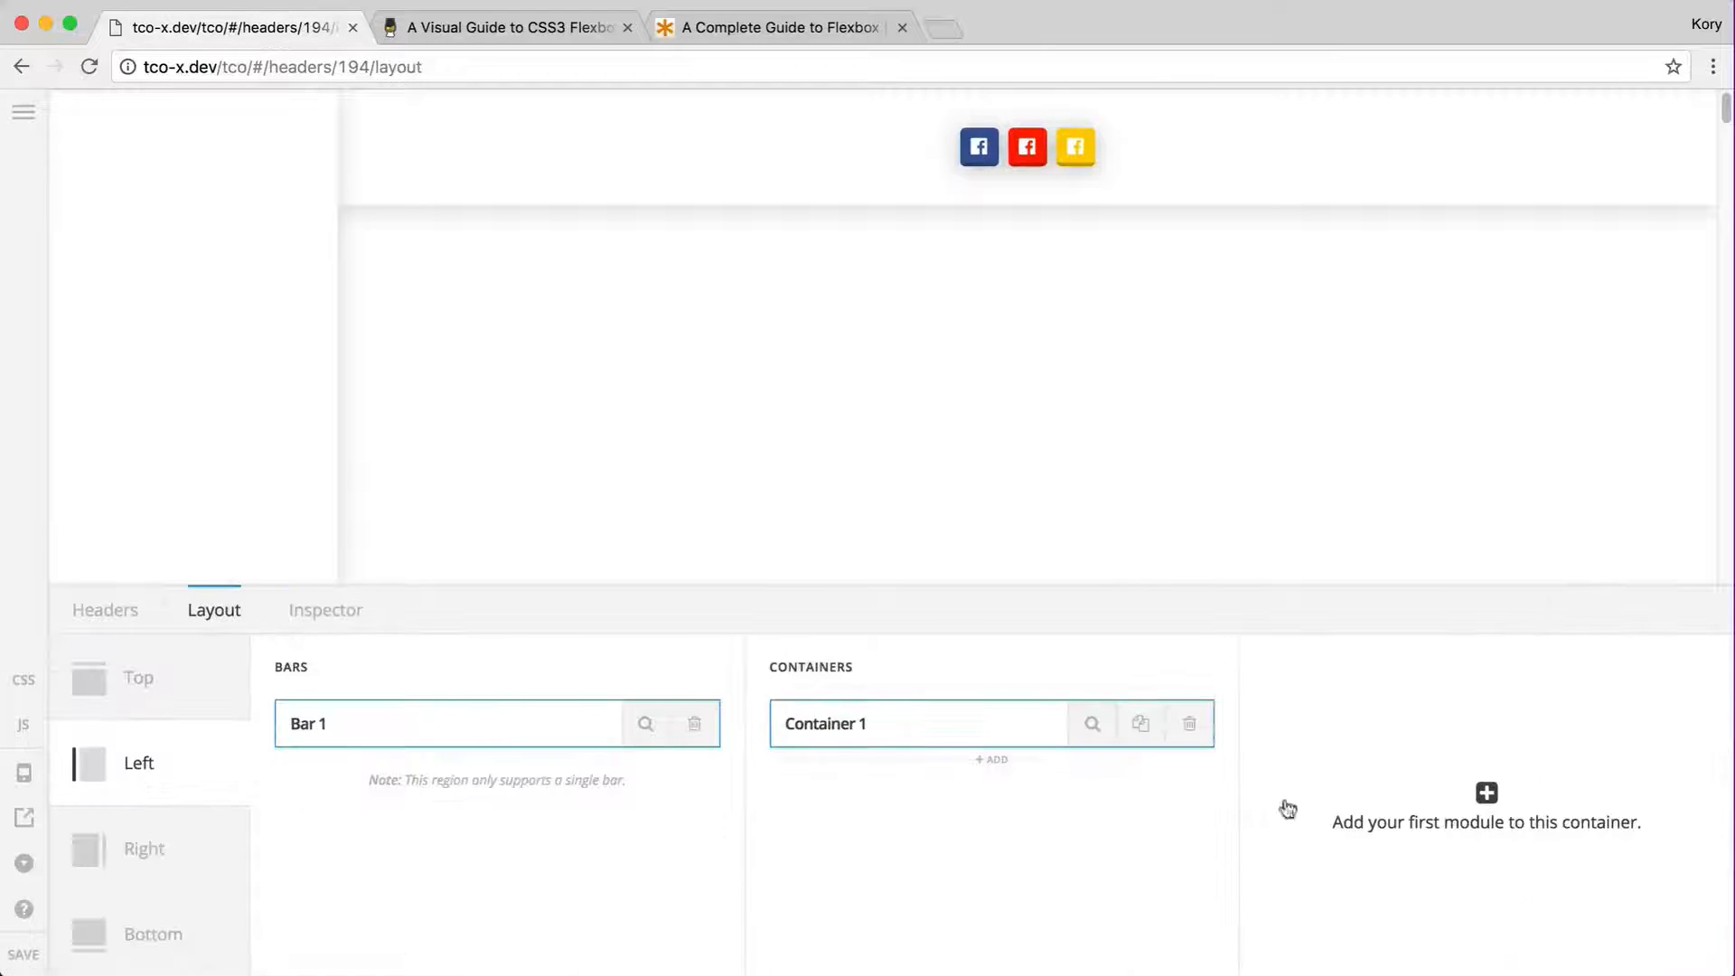
{"action": "left_click", "coordinate": [1319, 790]}
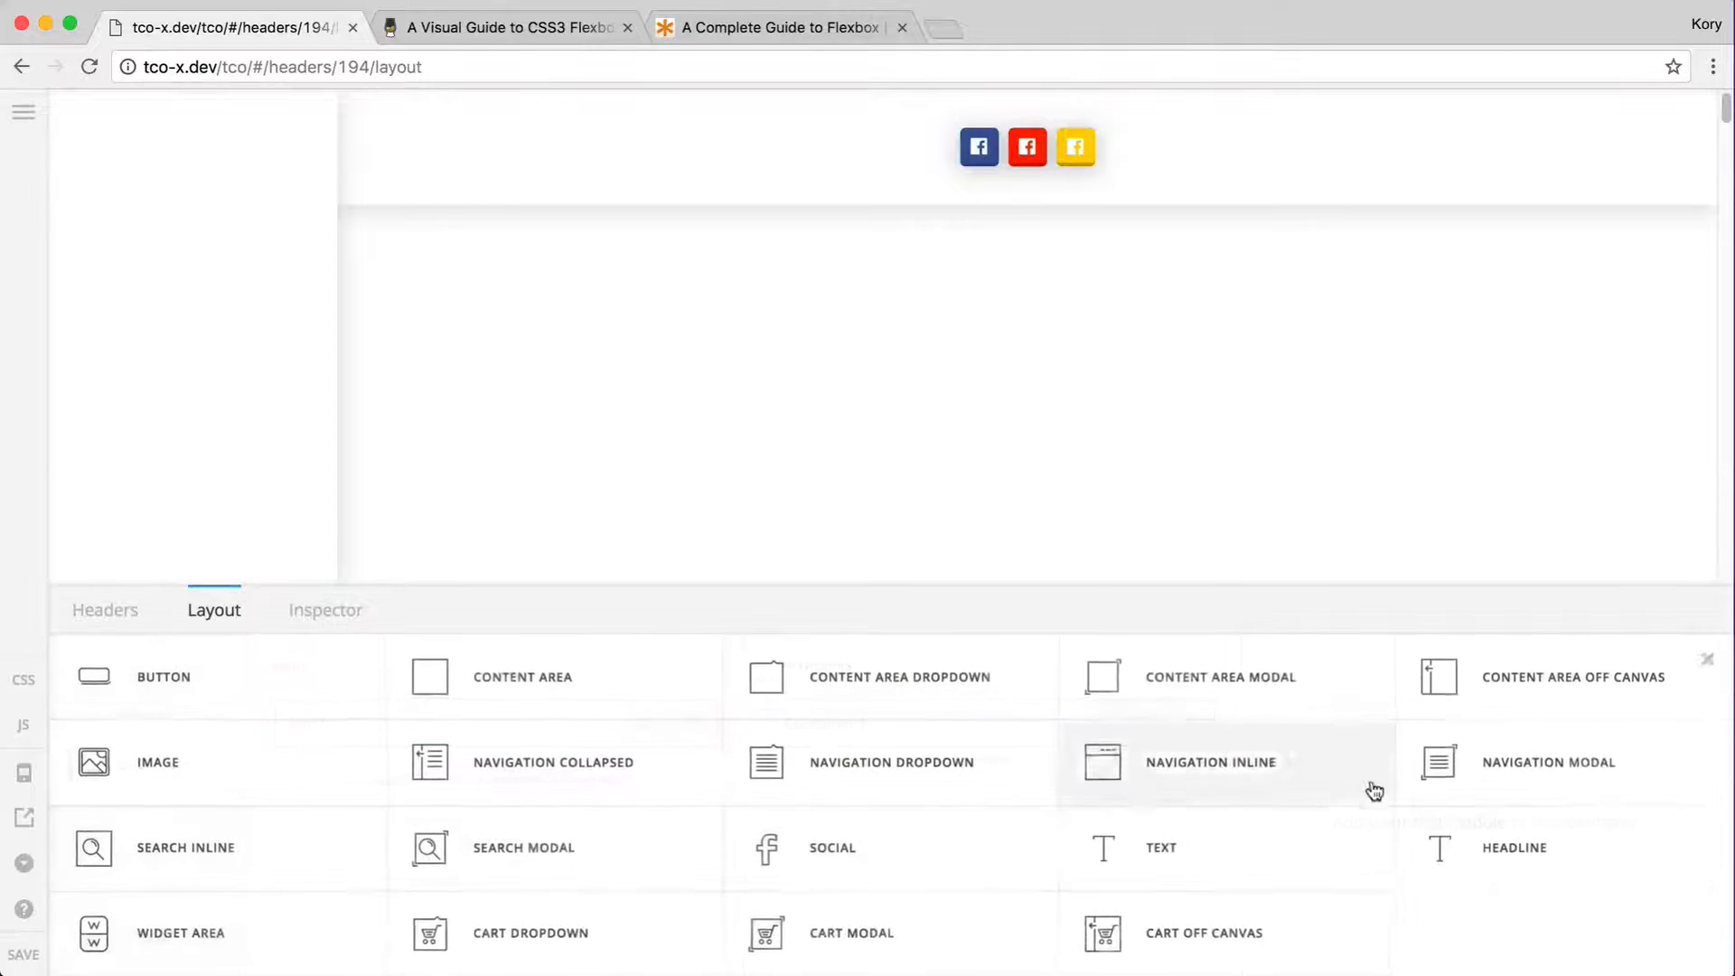
{"action": "left_click", "coordinate": [800, 883]}
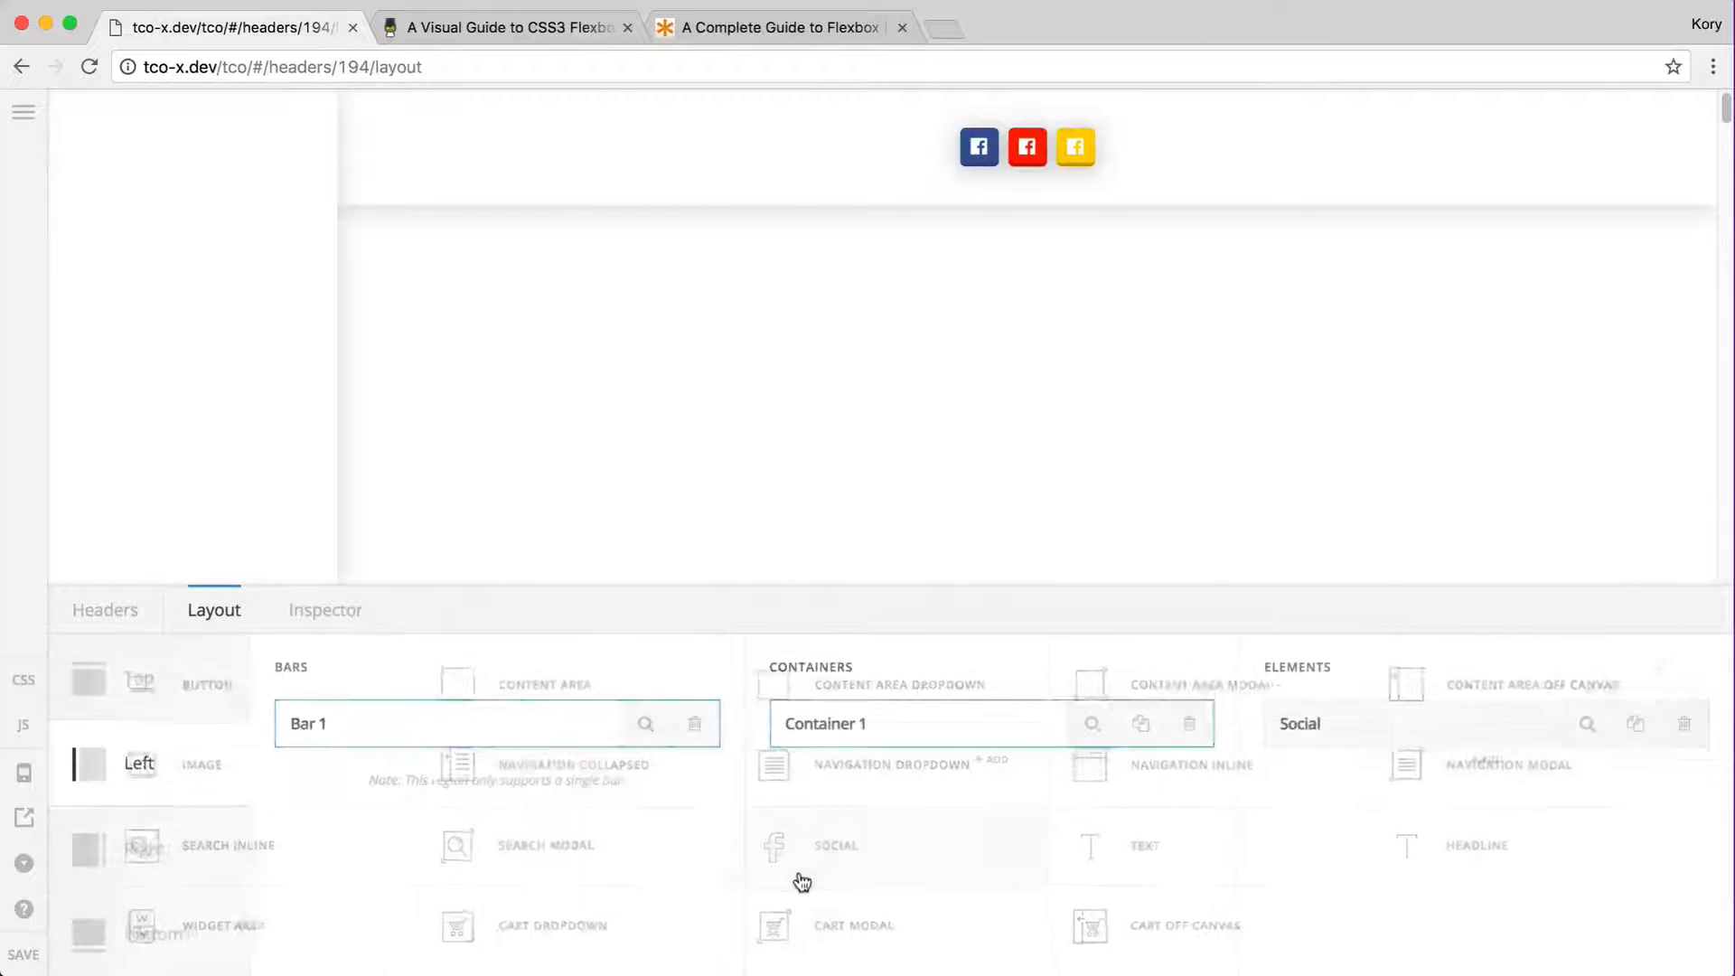
{"action": "left_click", "coordinate": [1586, 728]}
{"action": "left_click", "coordinate": [253, 747]}
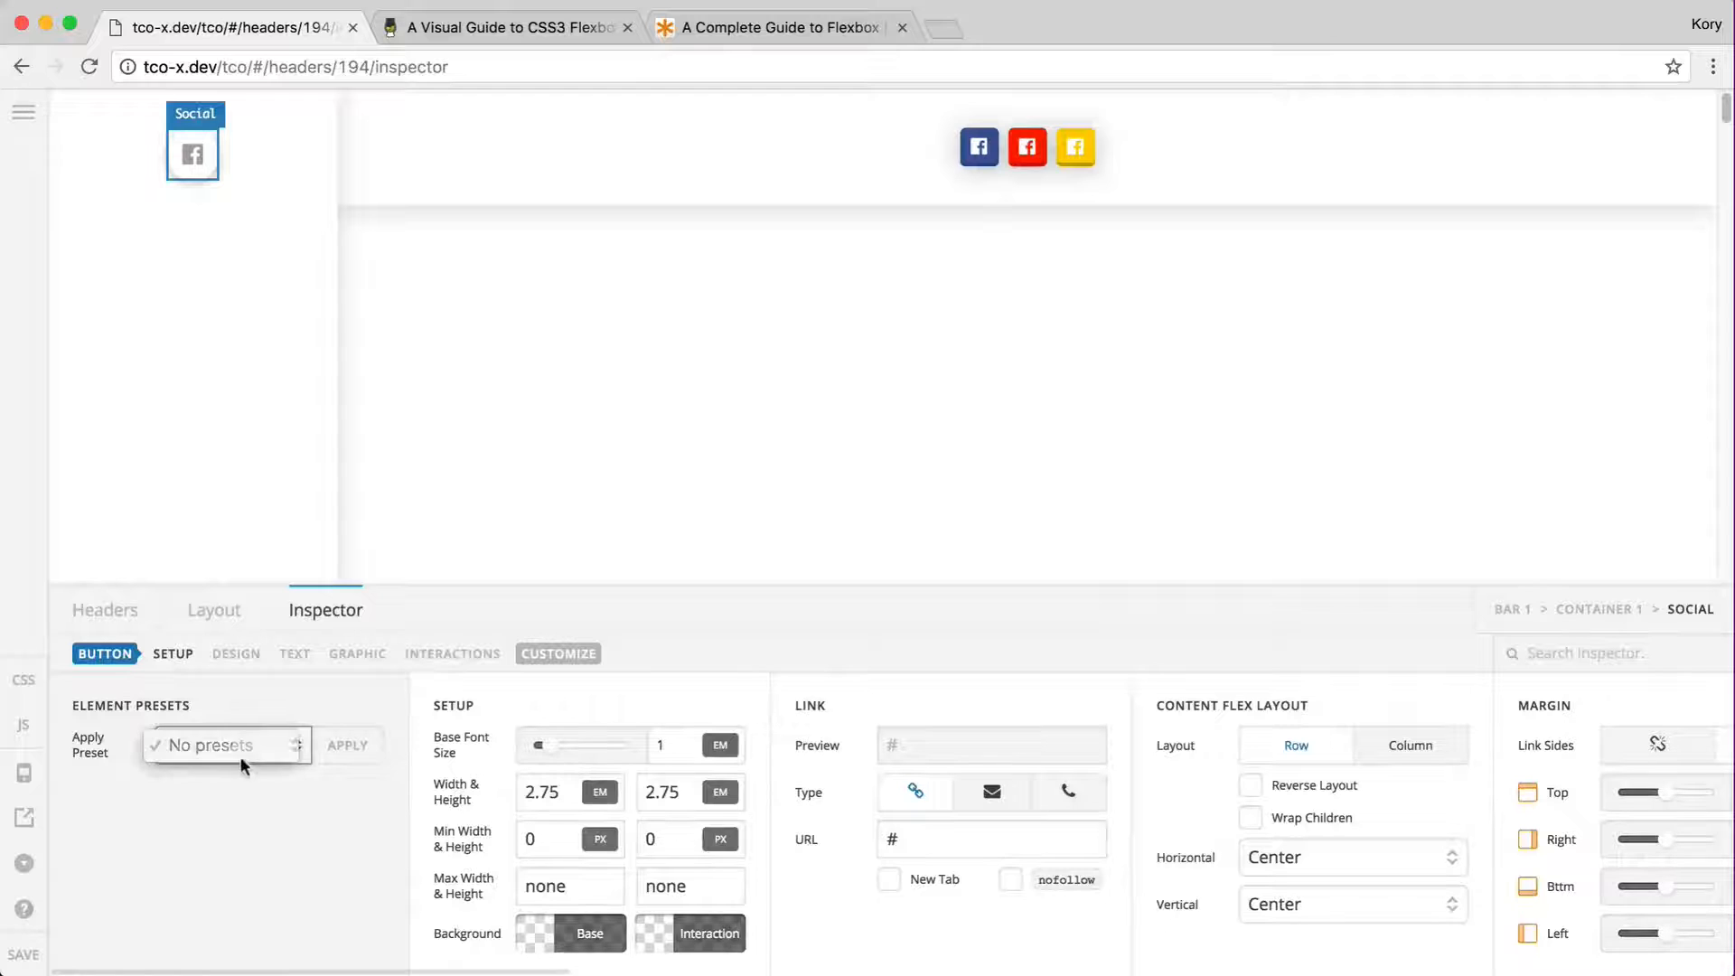
{"action": "left_click", "coordinate": [194, 744]}
{"action": "left_click", "coordinate": [358, 749]}
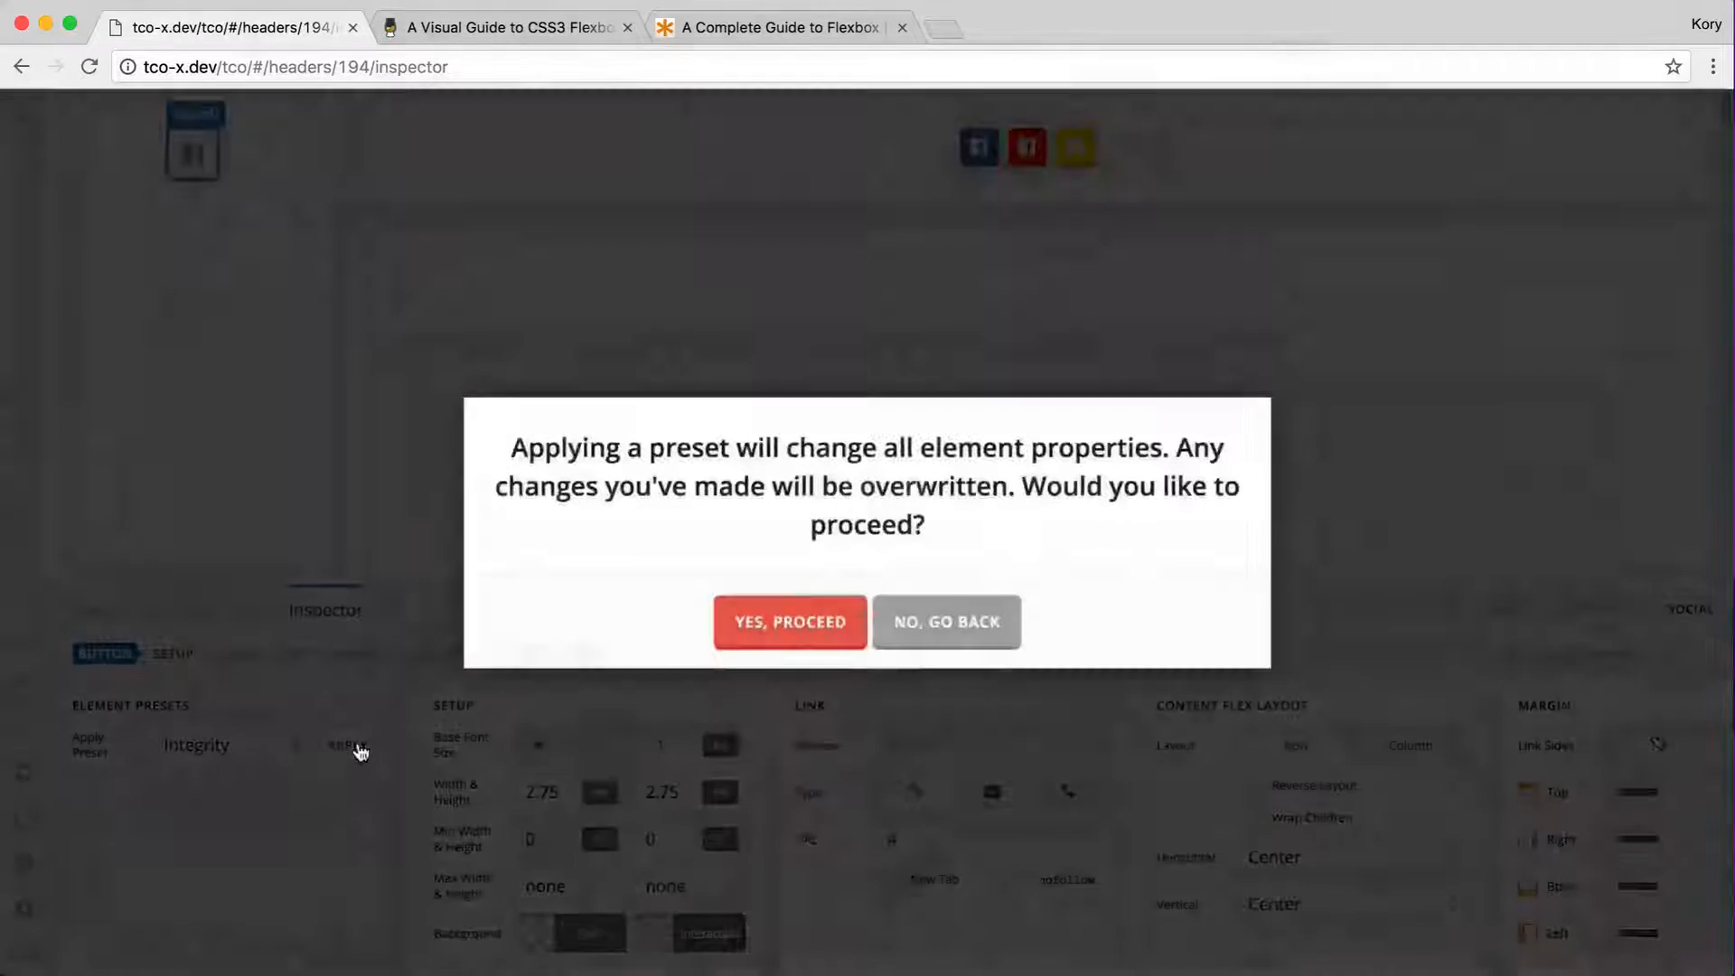
{"action": "left_click", "coordinate": [773, 632]}
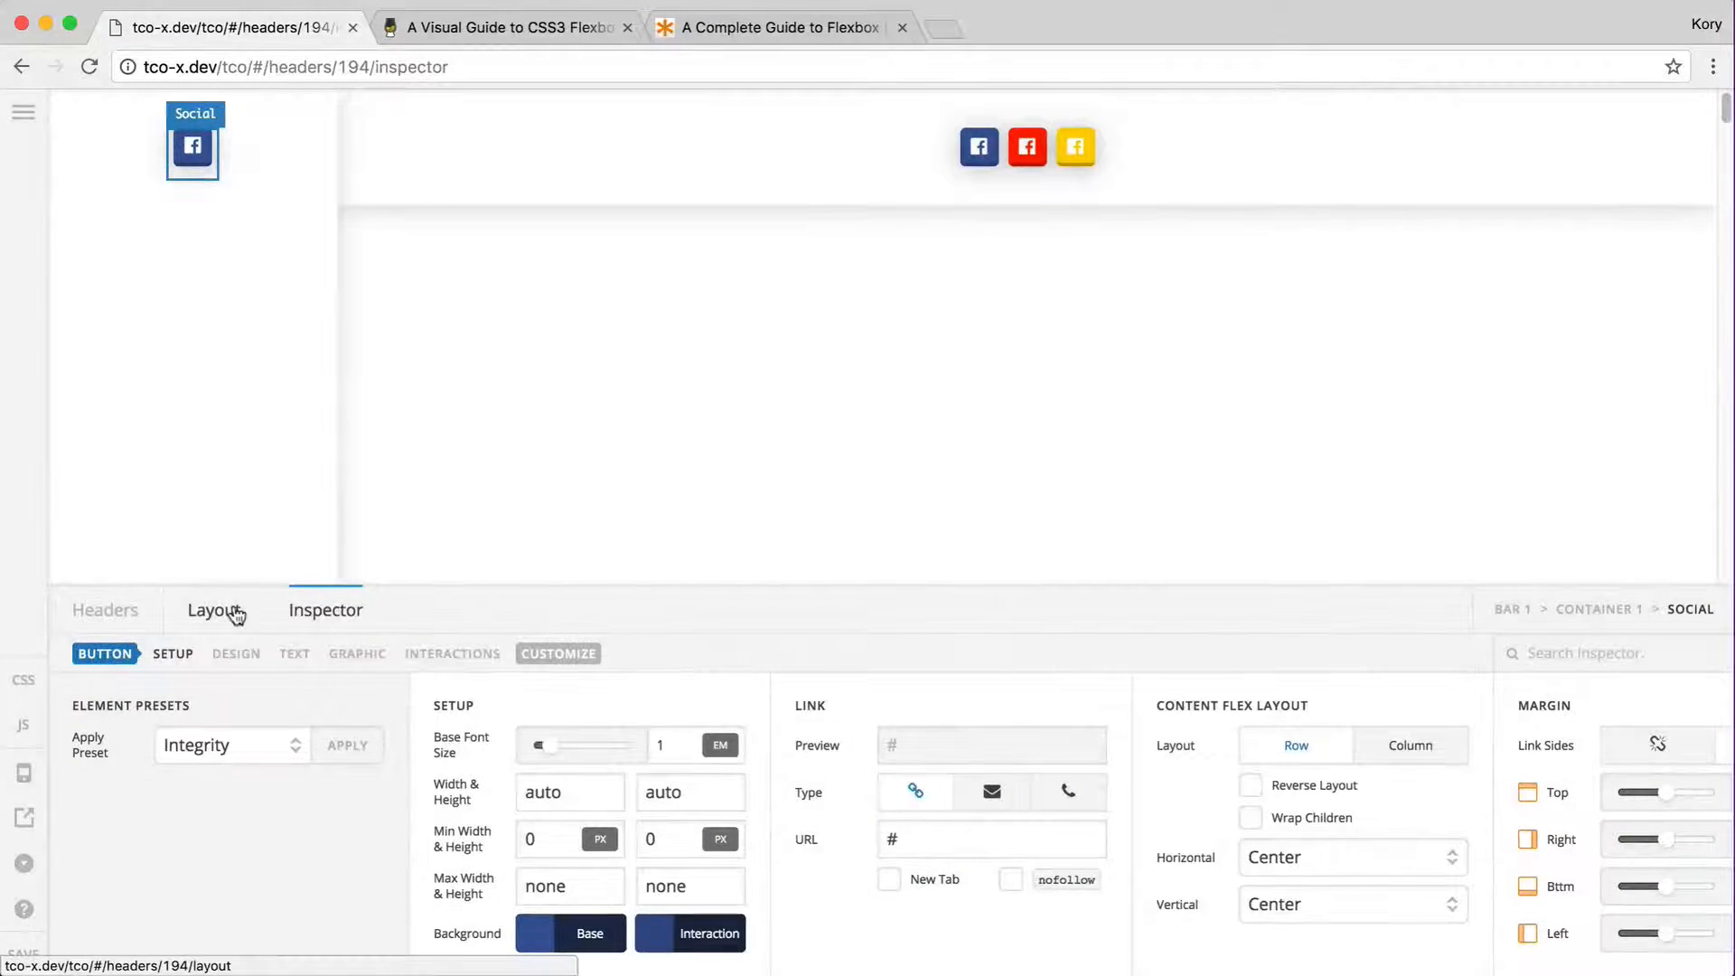
- Duplicate the left bar's Social element and set the copy's base background to red, rgb(251, 22, 6)
{"action": "left_click", "coordinate": [236, 614]}
{"action": "left_click", "coordinate": [1638, 723]}
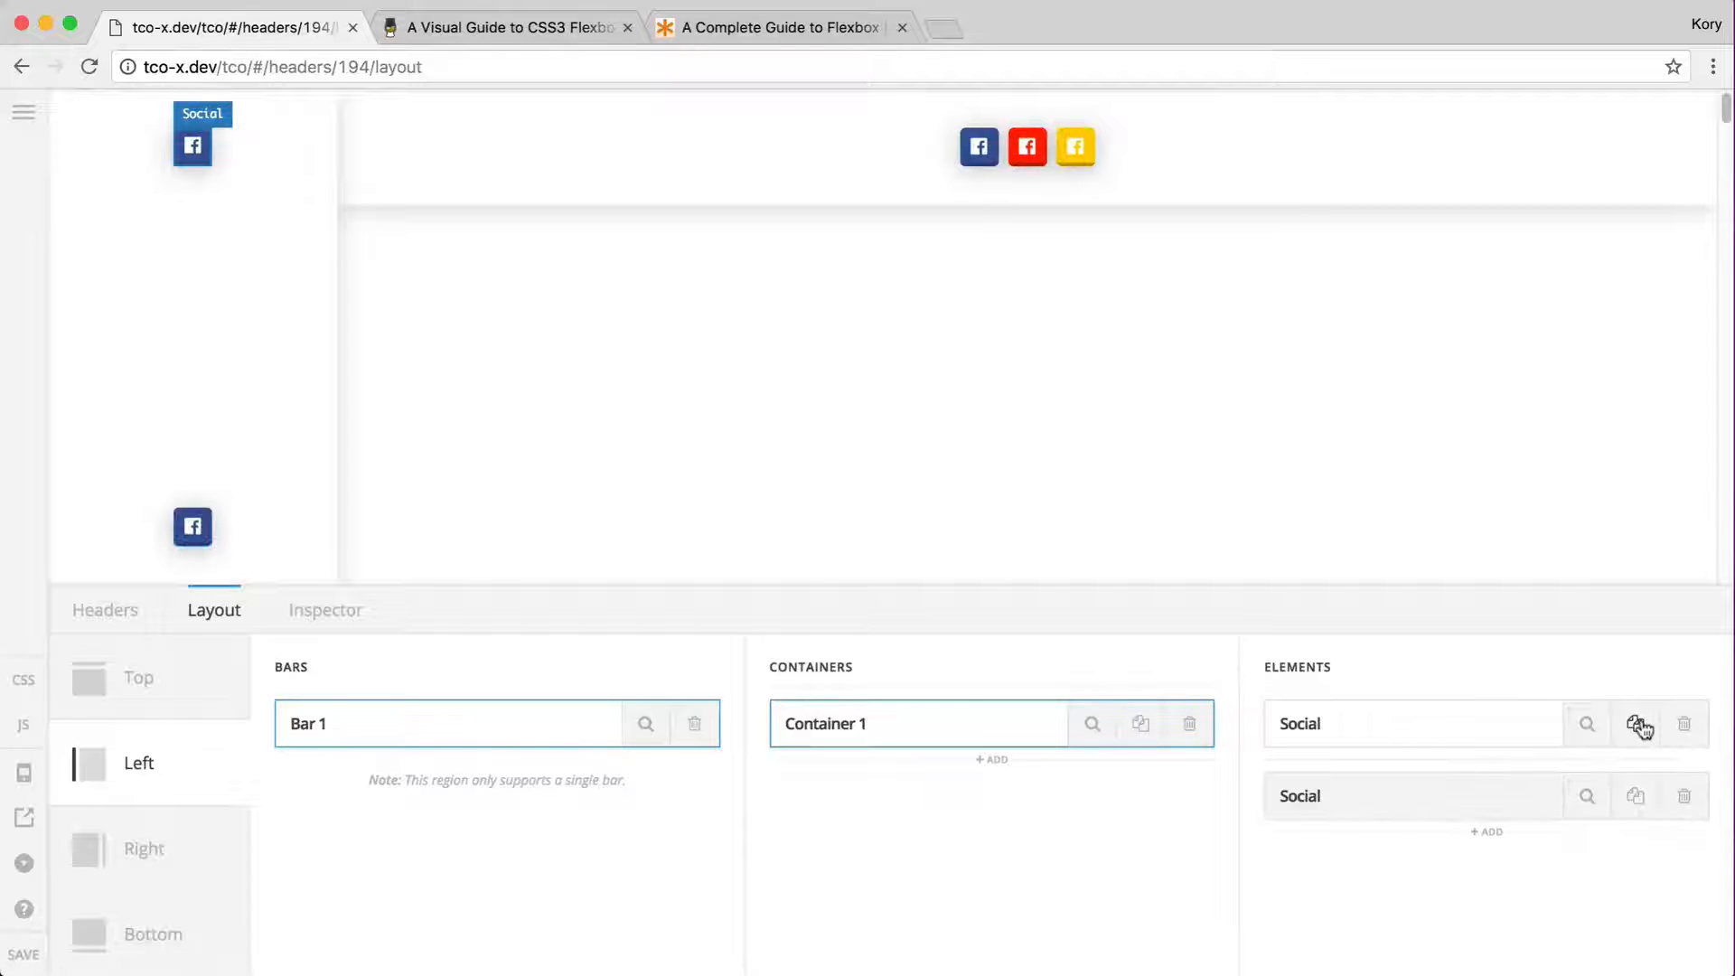
{"action": "left_click", "coordinate": [1581, 811]}
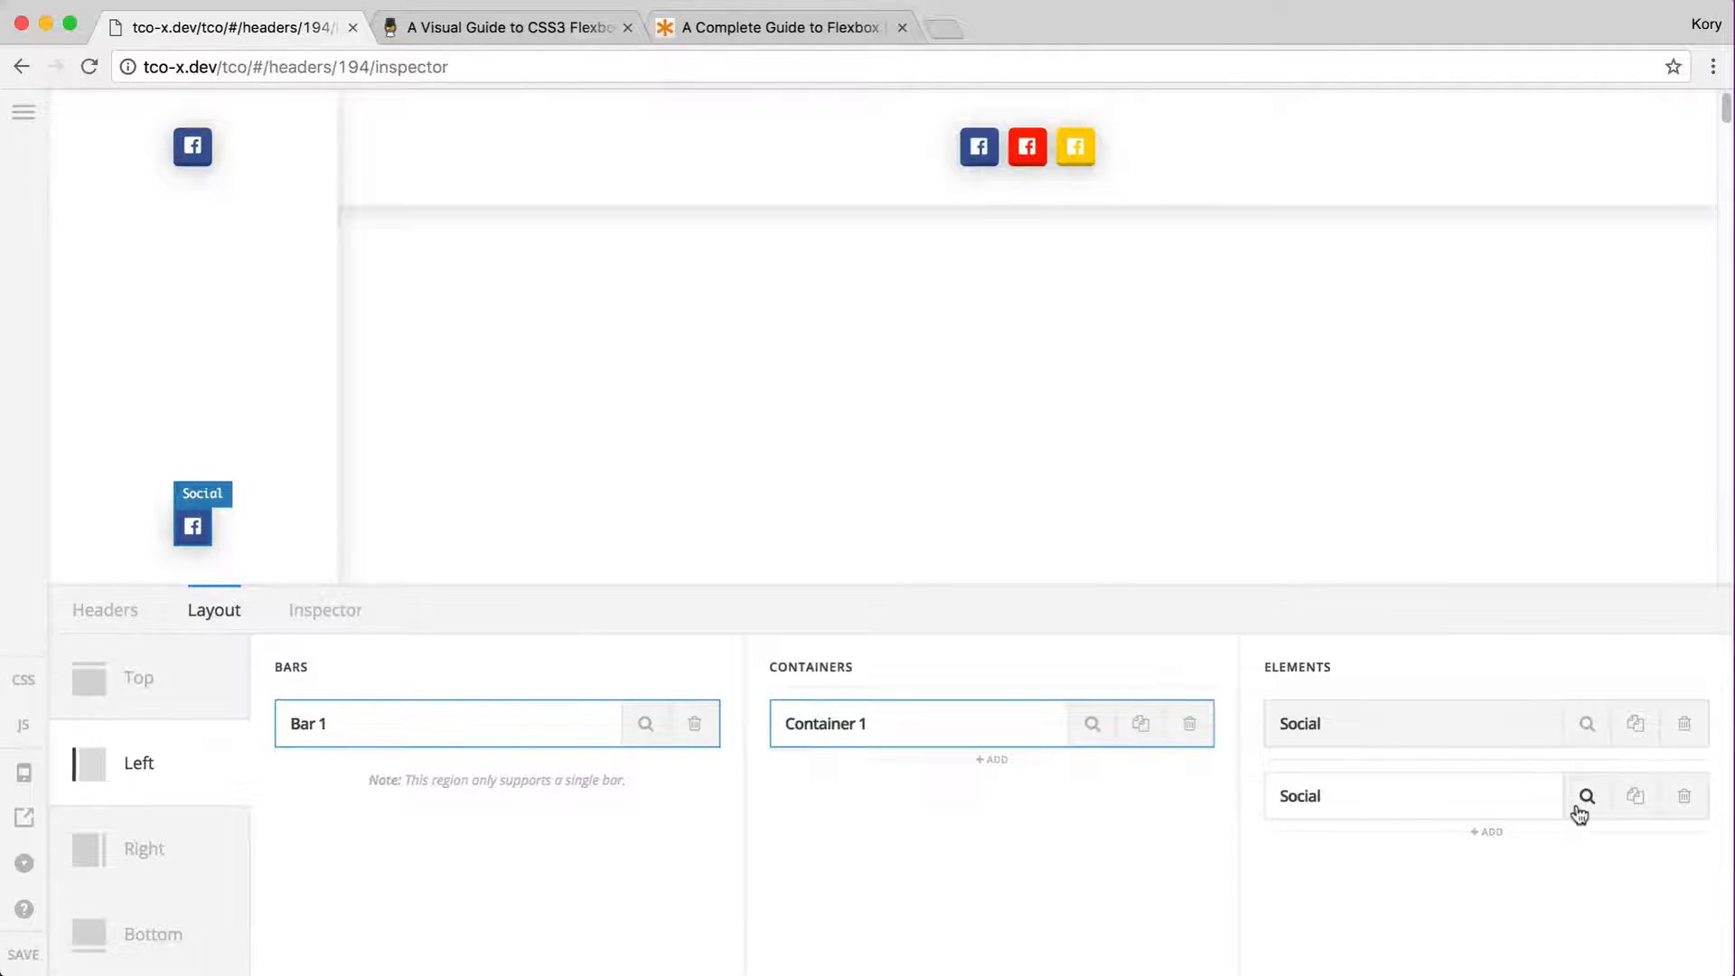
{"action": "left_click", "coordinate": [595, 933]}
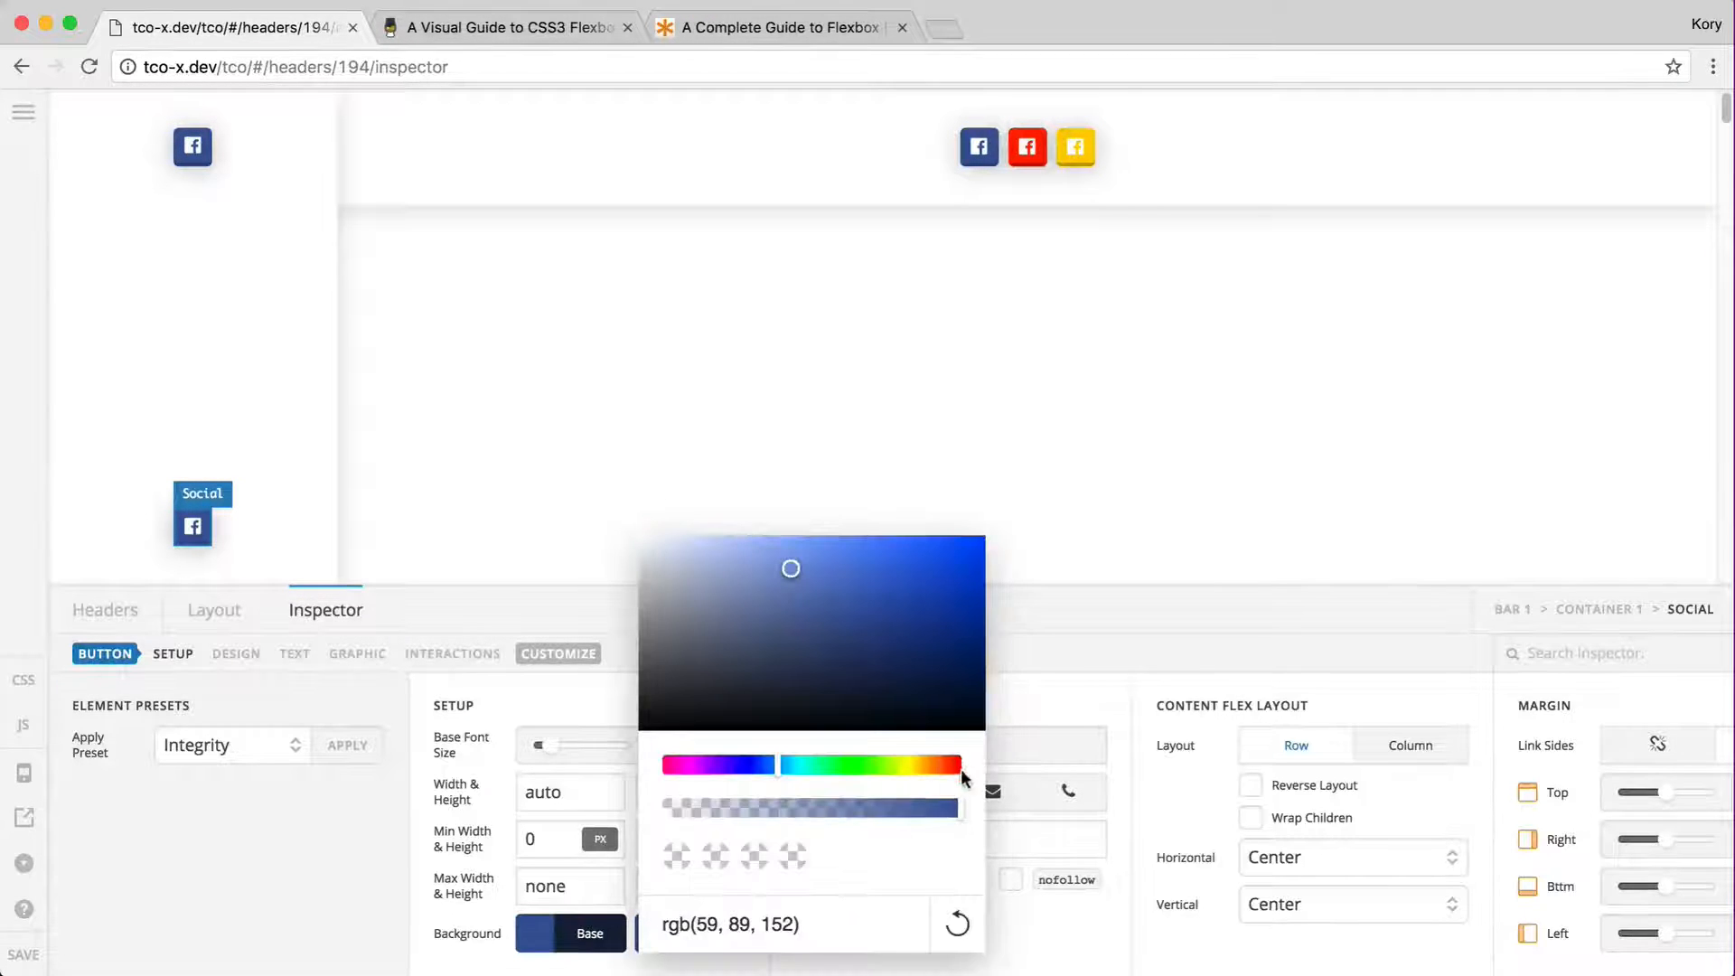
{"action": "left_click", "coordinate": [960, 765]}
{"action": "left_click", "coordinate": [974, 544]}
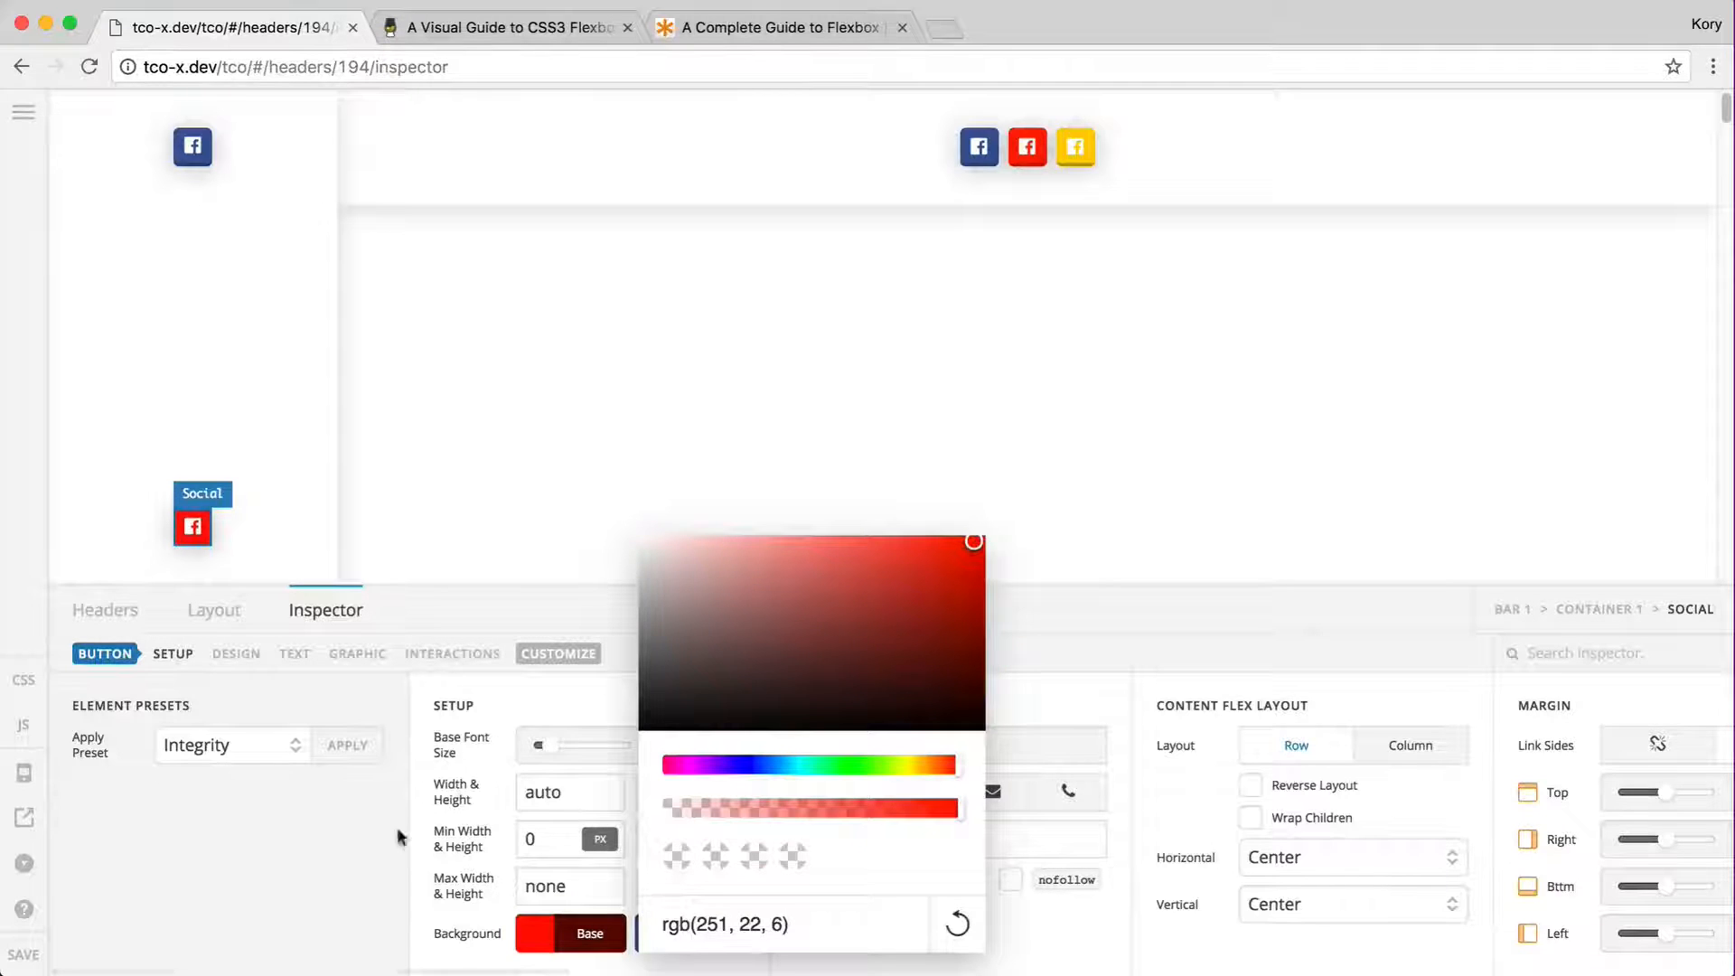
{"action": "left_click", "coordinate": [329, 905]}
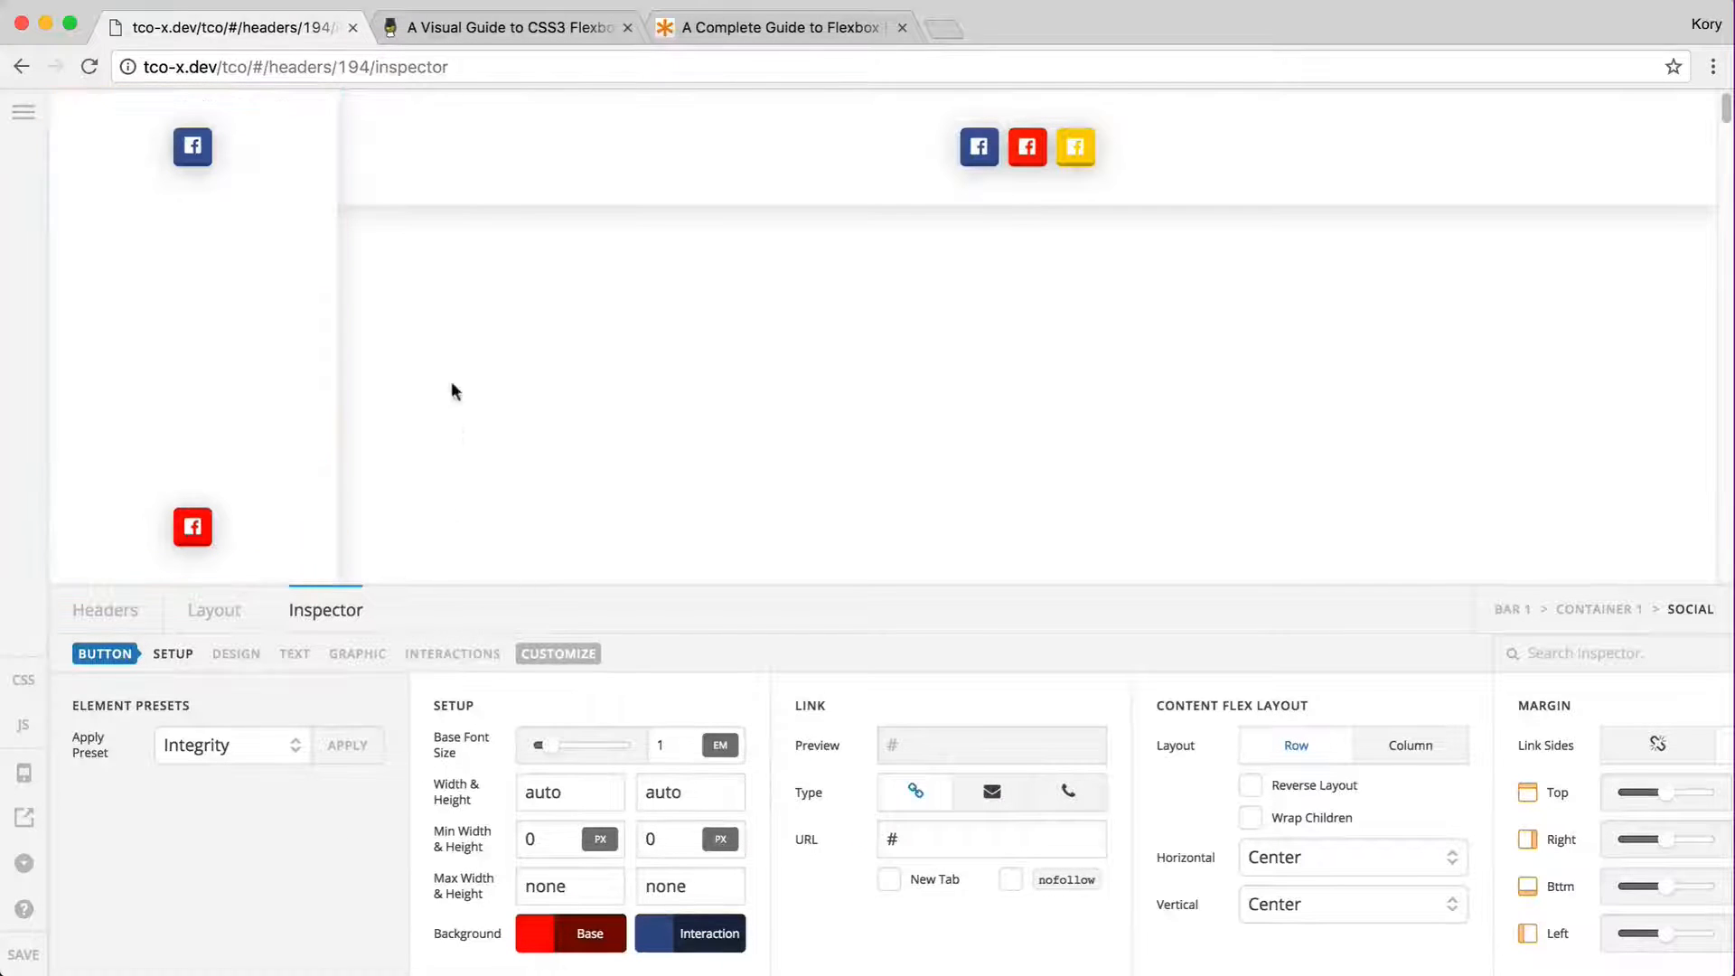
- Compare the dimensions and flex layout settings of the top bar and the left bar
{"action": "left_click", "coordinate": [366, 183]}
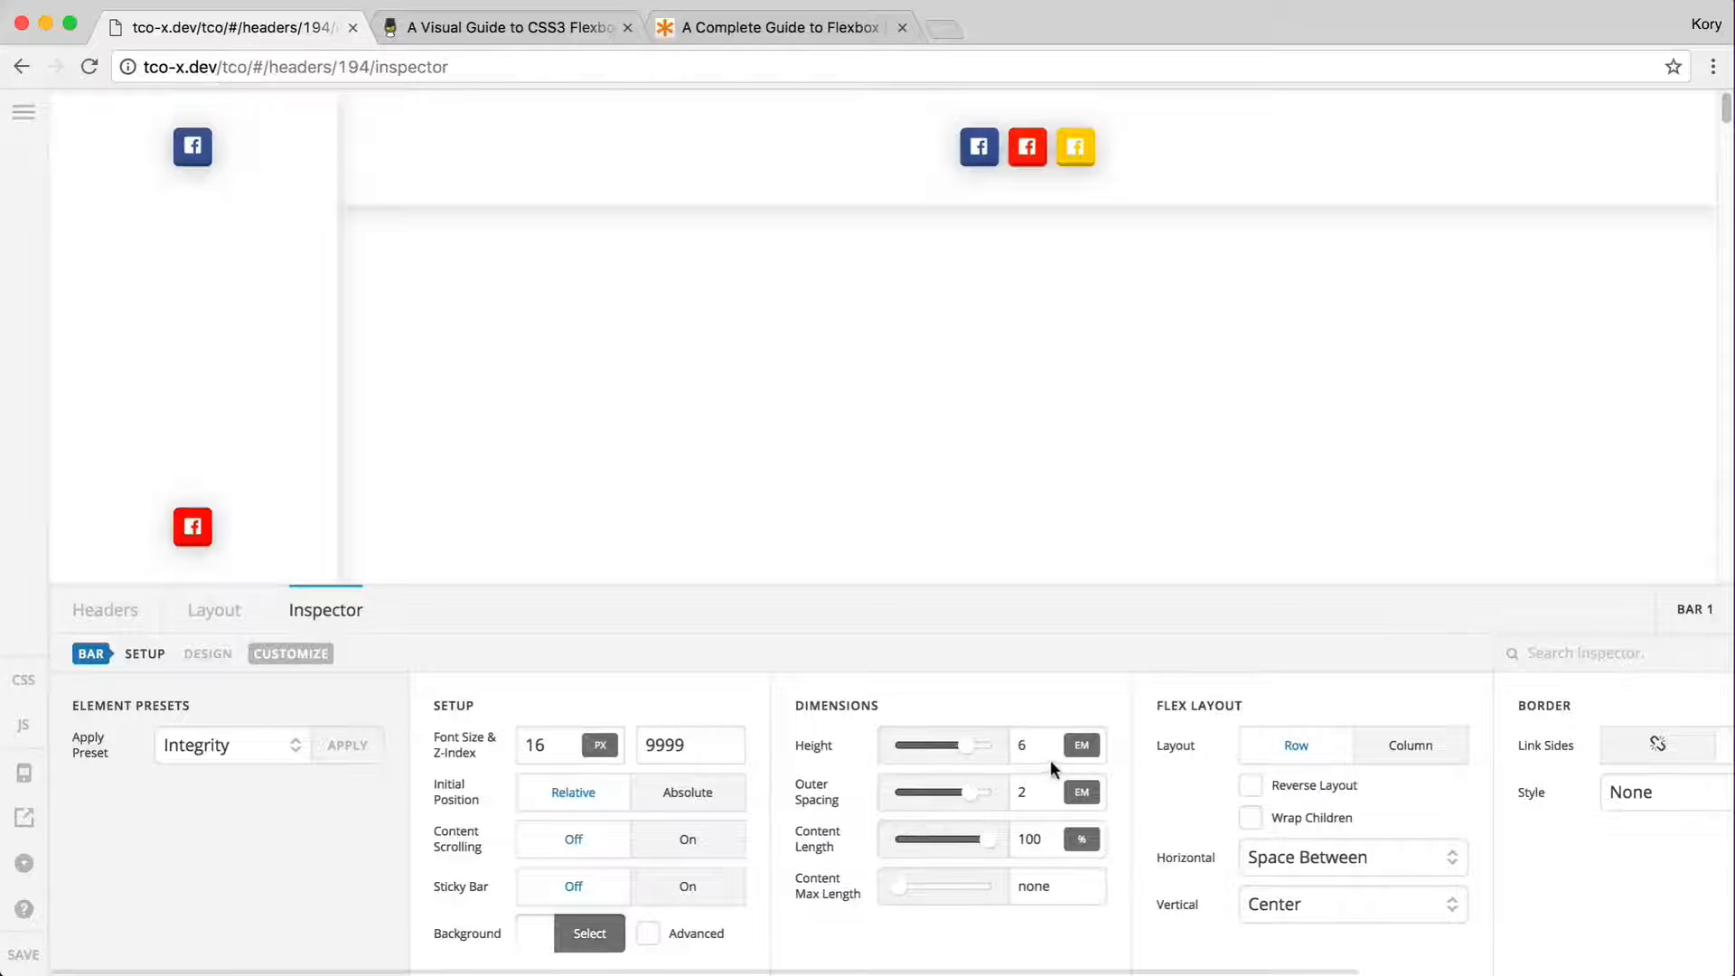
{"action": "left_click", "coordinate": [320, 372]}
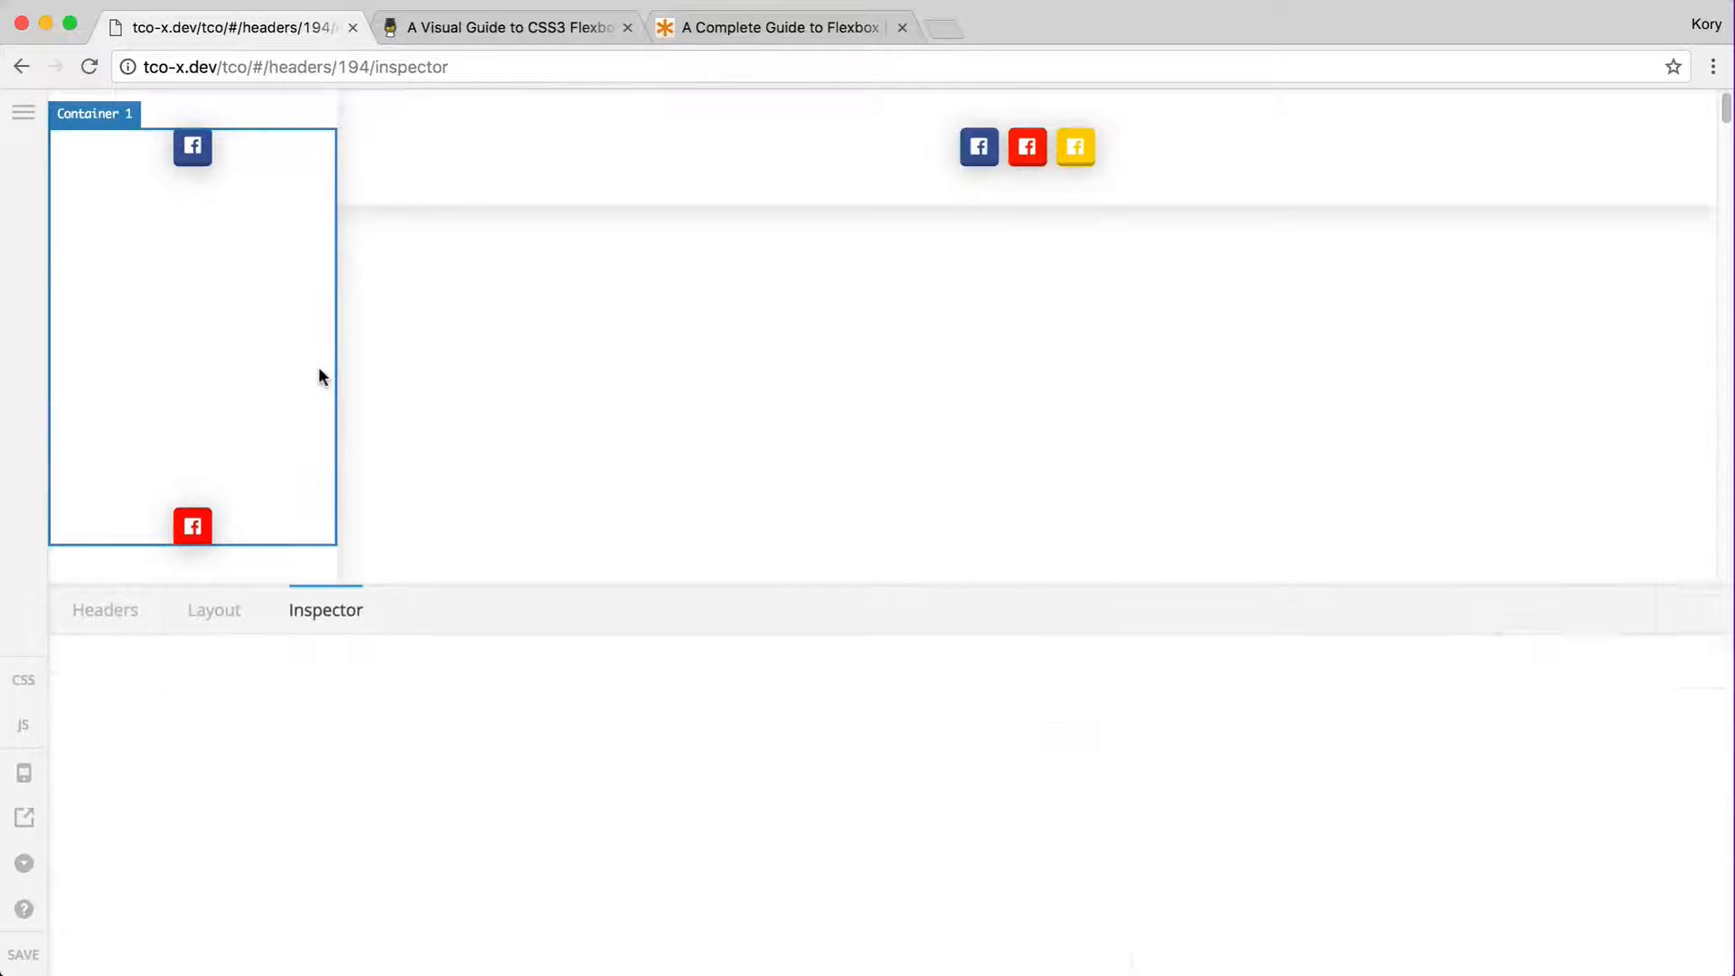
{"action": "left_click", "coordinate": [311, 109]}
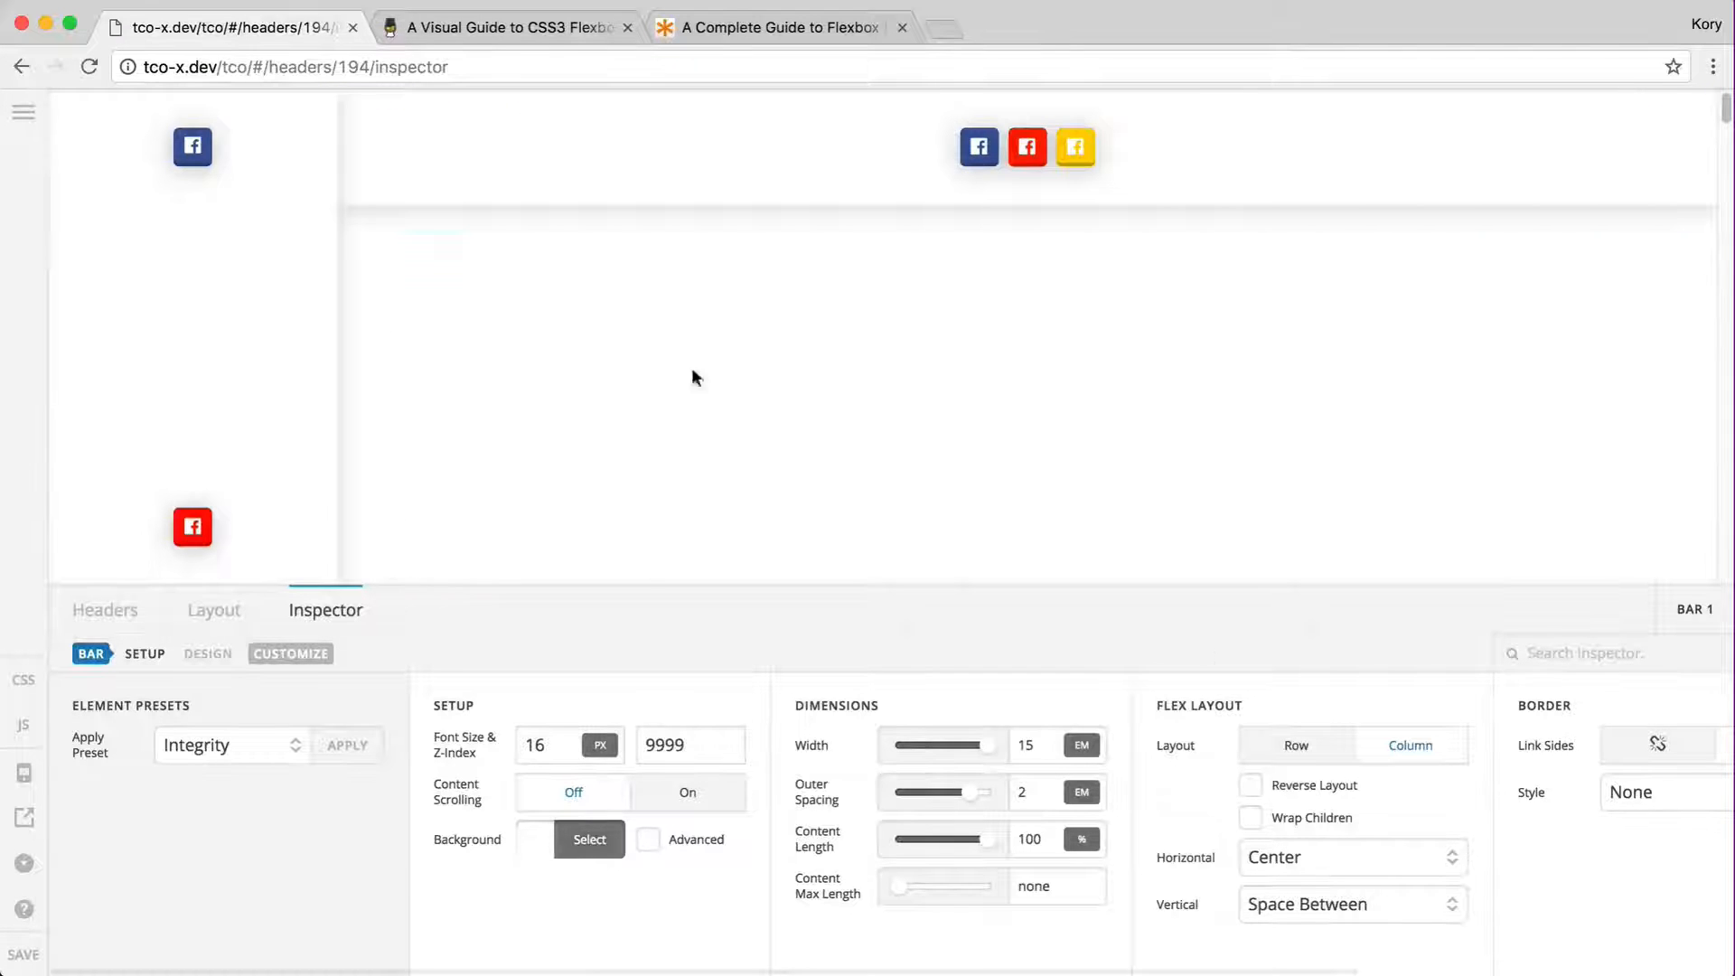
- Try a height of 100 px on the top bar, set it to 100 vh instead, and examine the resulting header
{"action": "left_click", "coordinate": [687, 167]}
{"action": "left_click", "coordinate": [1028, 744]}
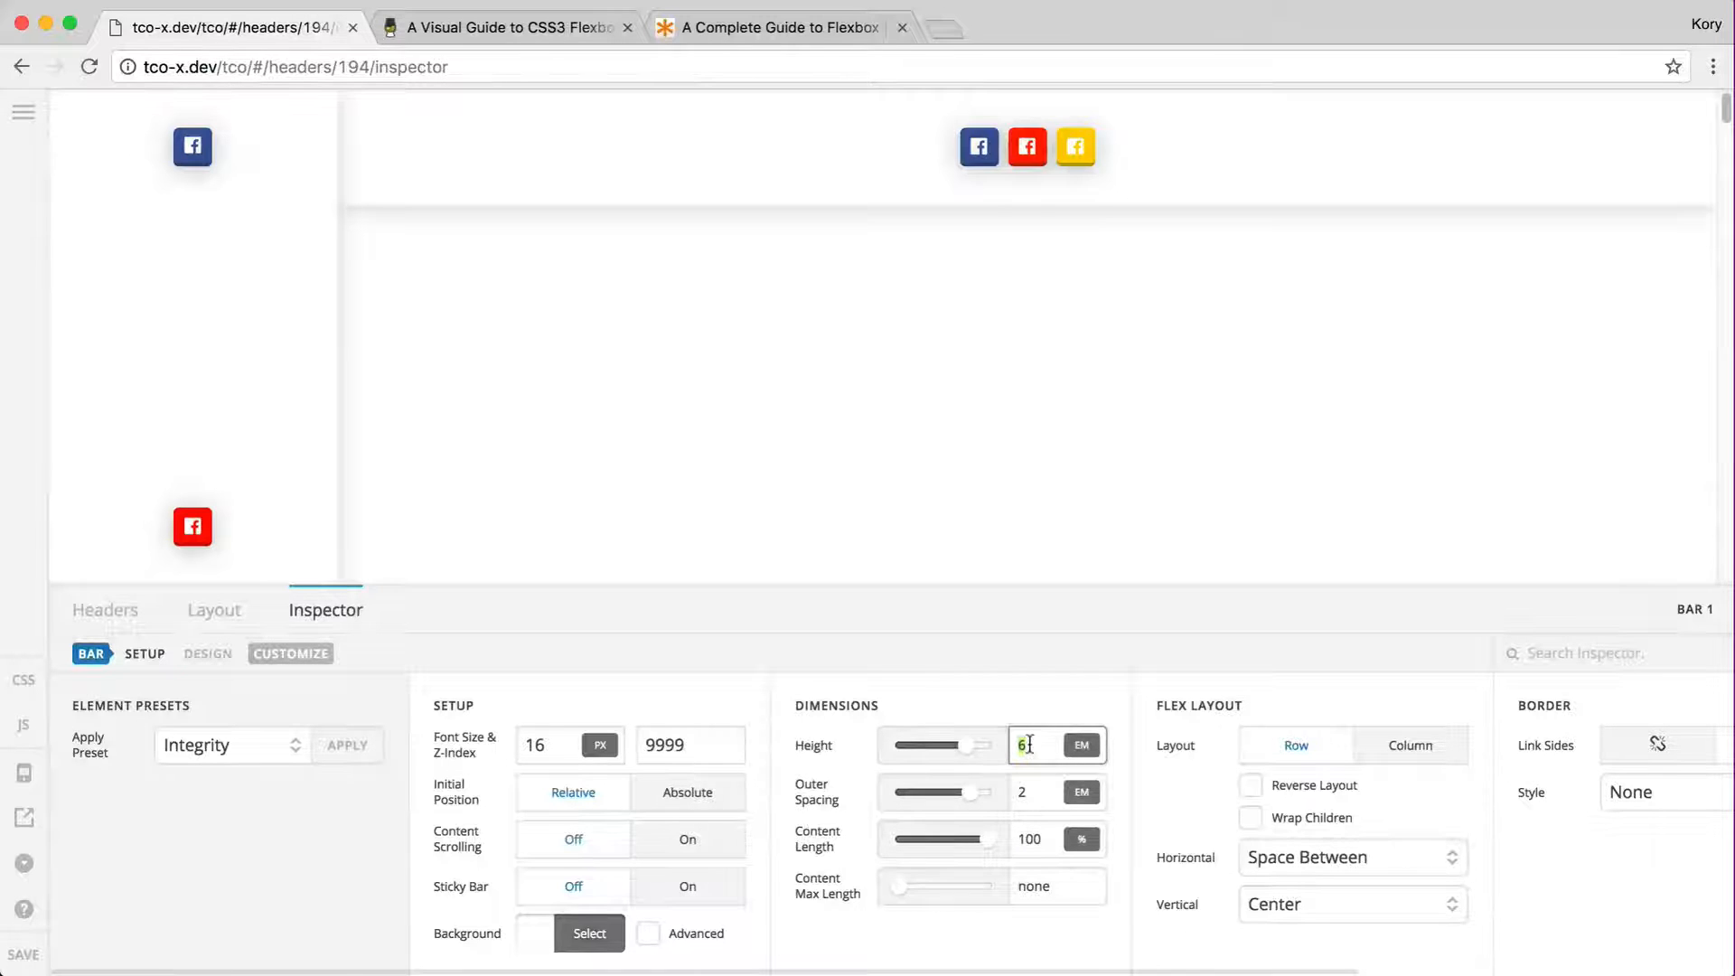
{"action": "type", "text": "100px"}
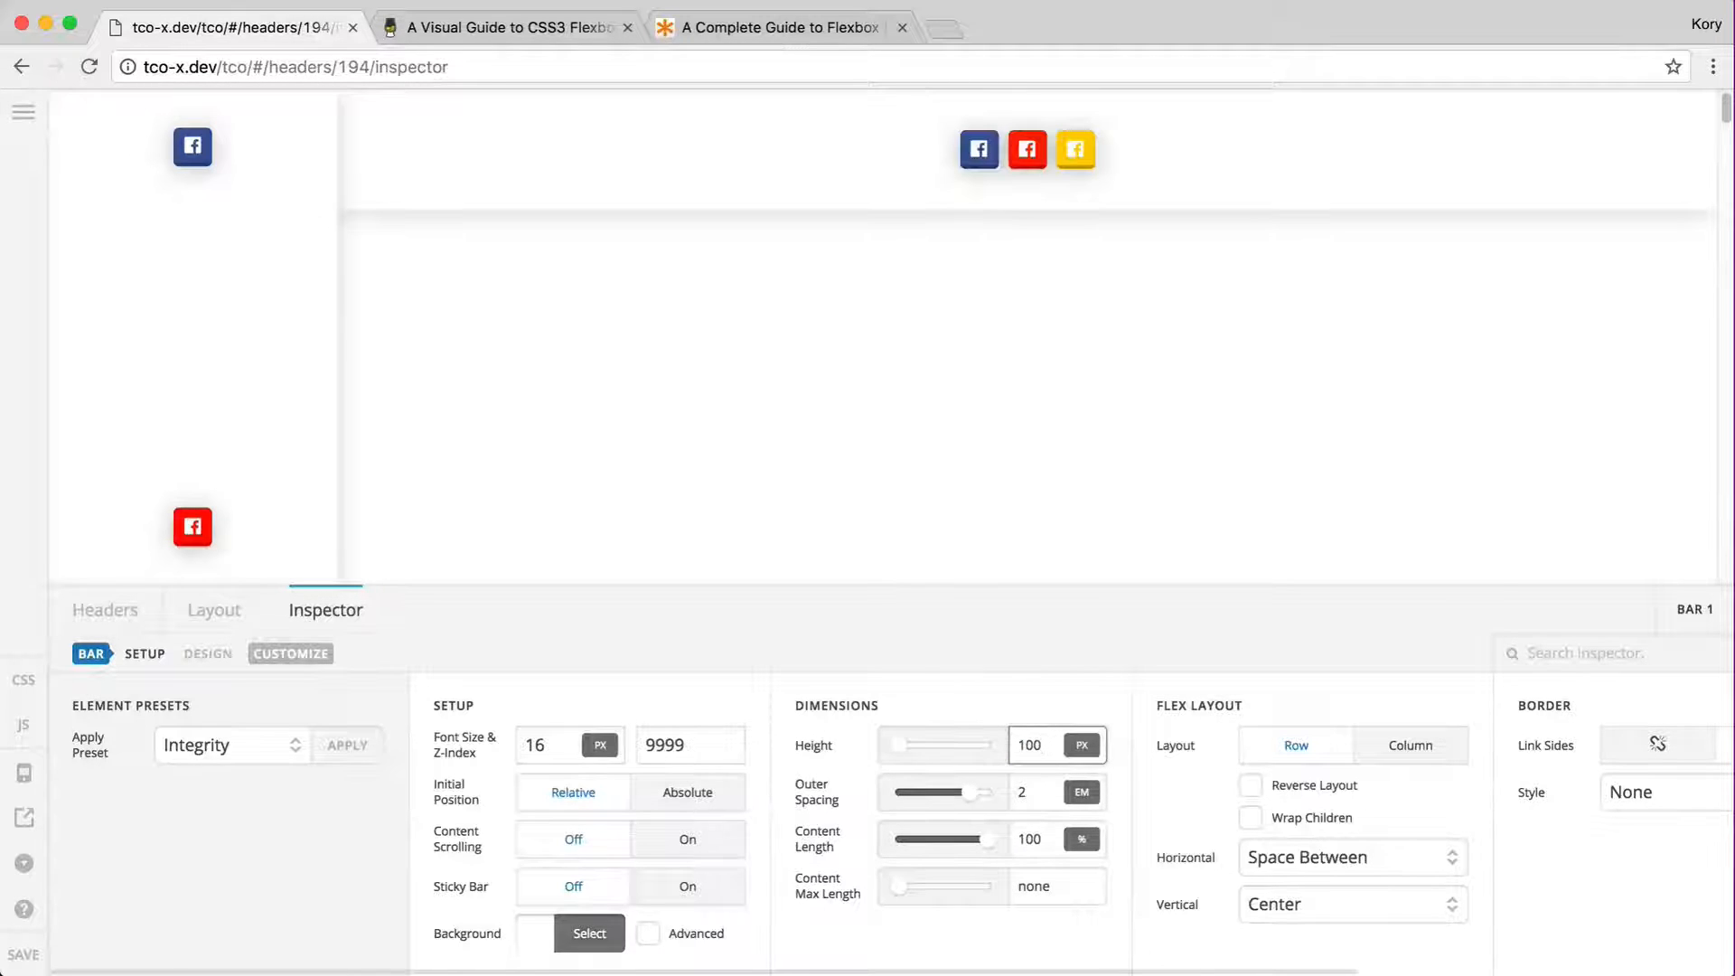
{"action": "key", "text": "super+a"}
{"action": "type", "text": "100vh"}
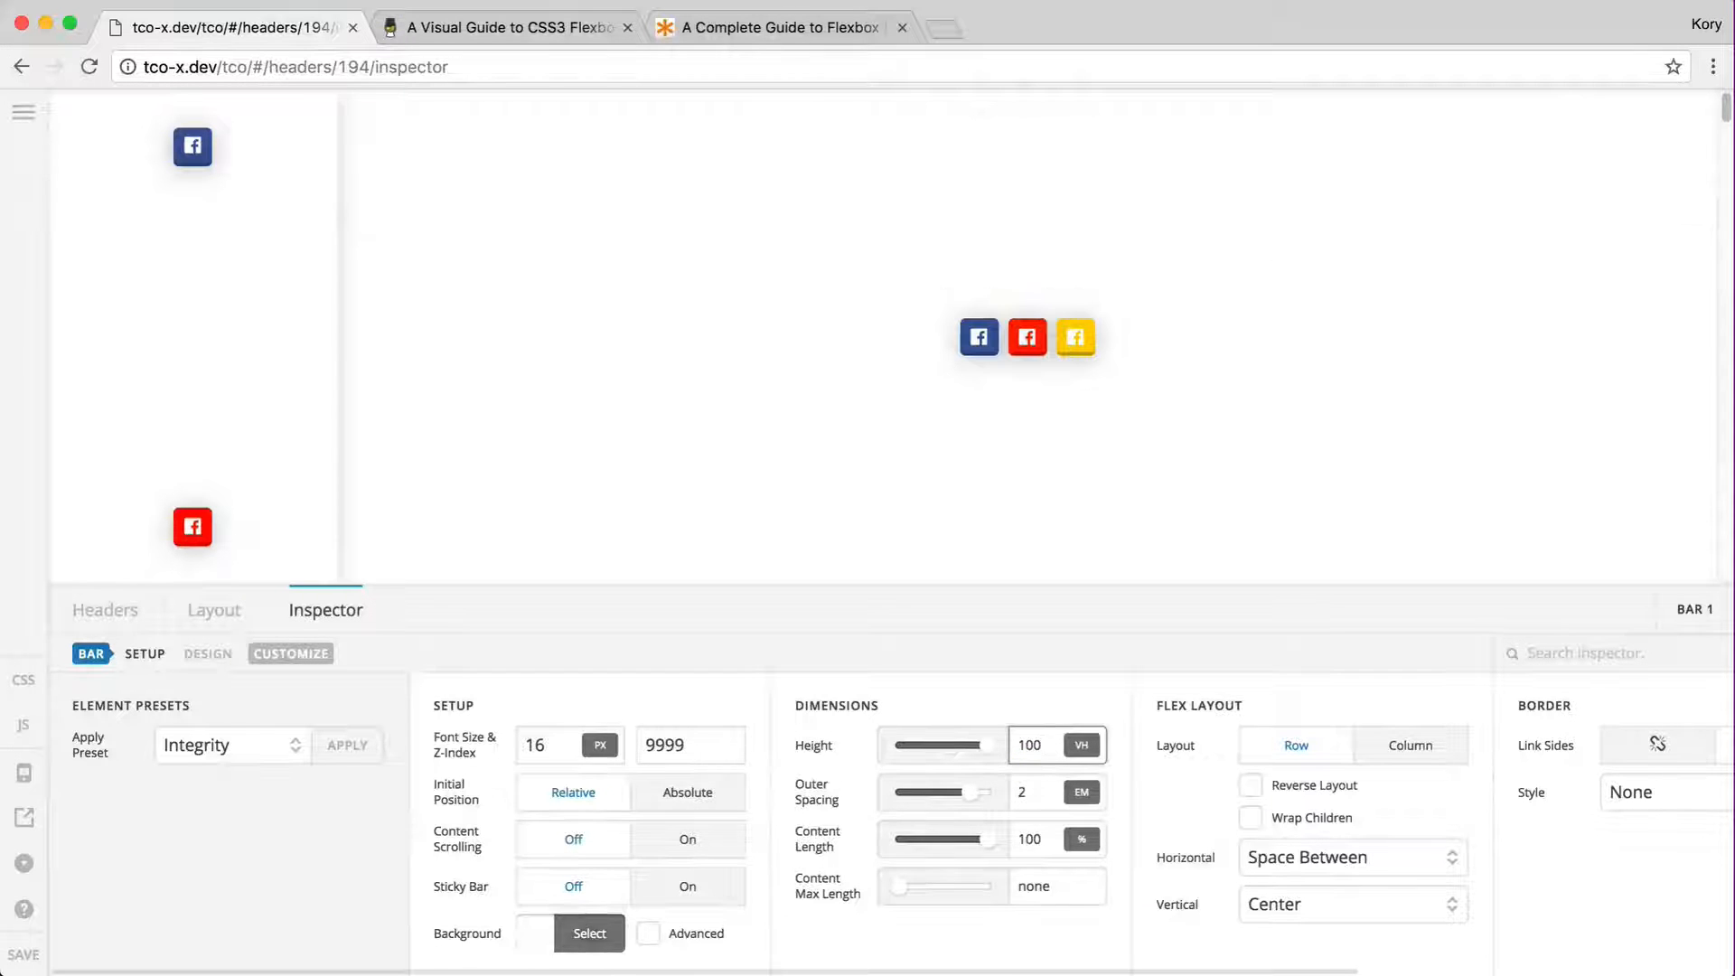
{"action": "scroll", "coordinate": [945, 324], "scroll_direction": "down", "scroll_amount": 3}
{"action": "scroll", "coordinate": [945, 323], "scroll_direction": "up", "scroll_amount": 3}
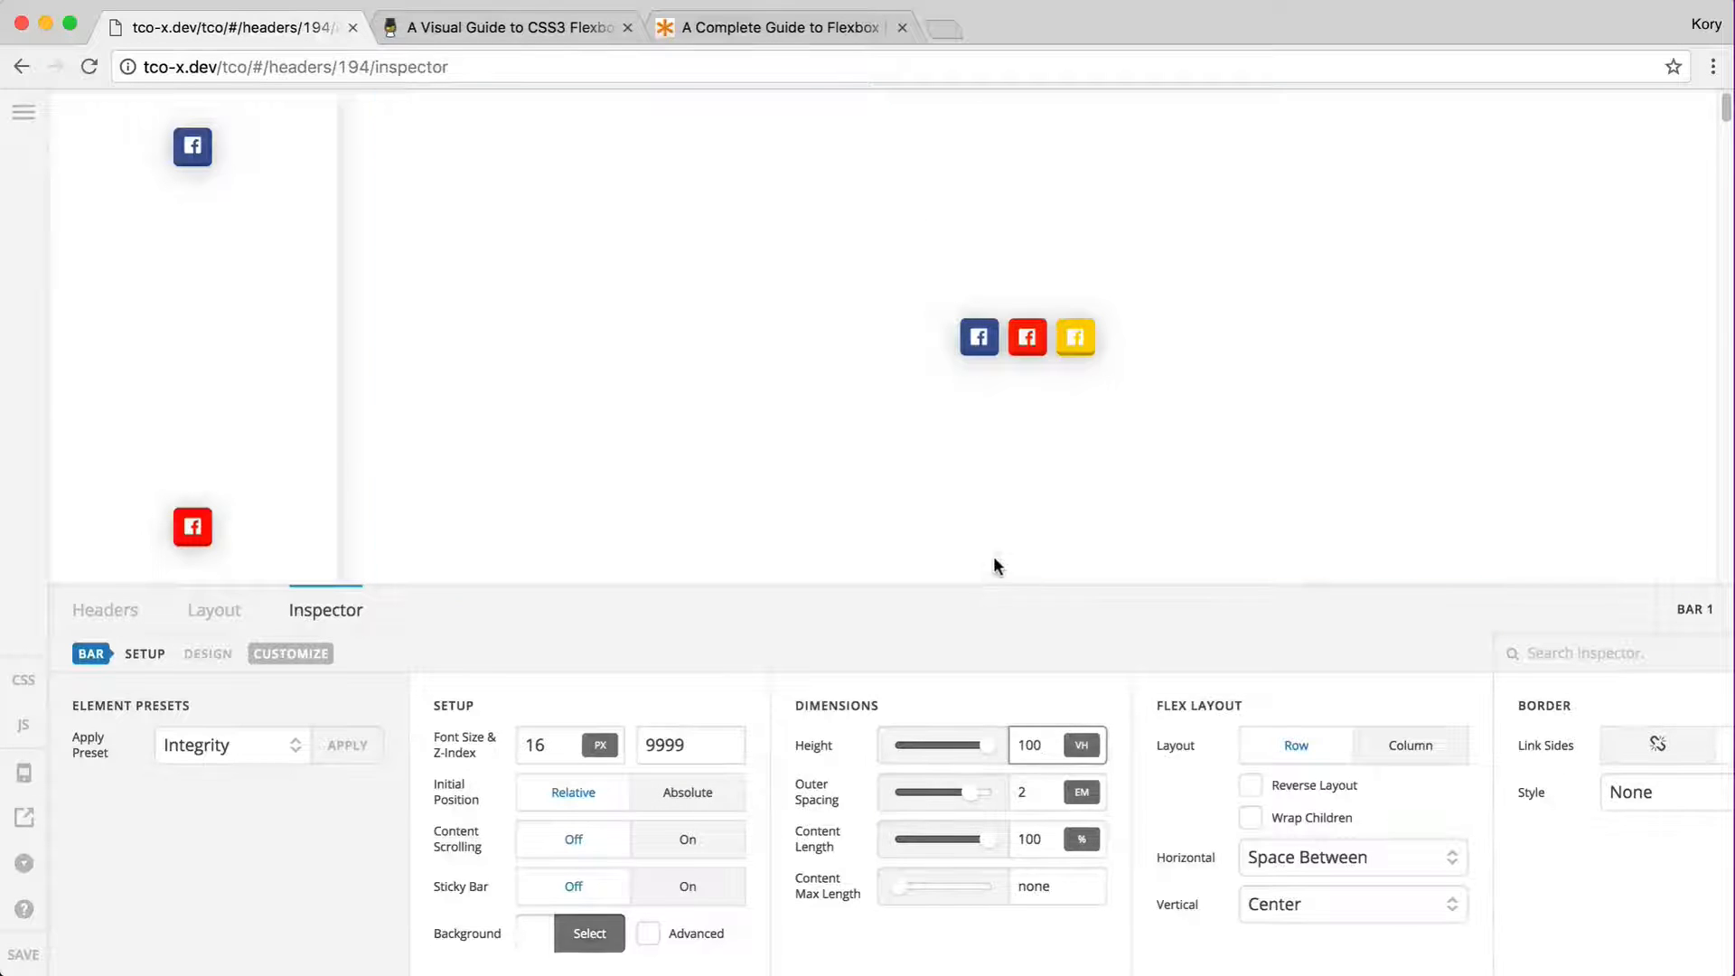
- Try an auto height with 5 em linked padding on the top bar, and reset the padding to 0 em
{"action": "double_click", "coordinate": [1021, 745]}
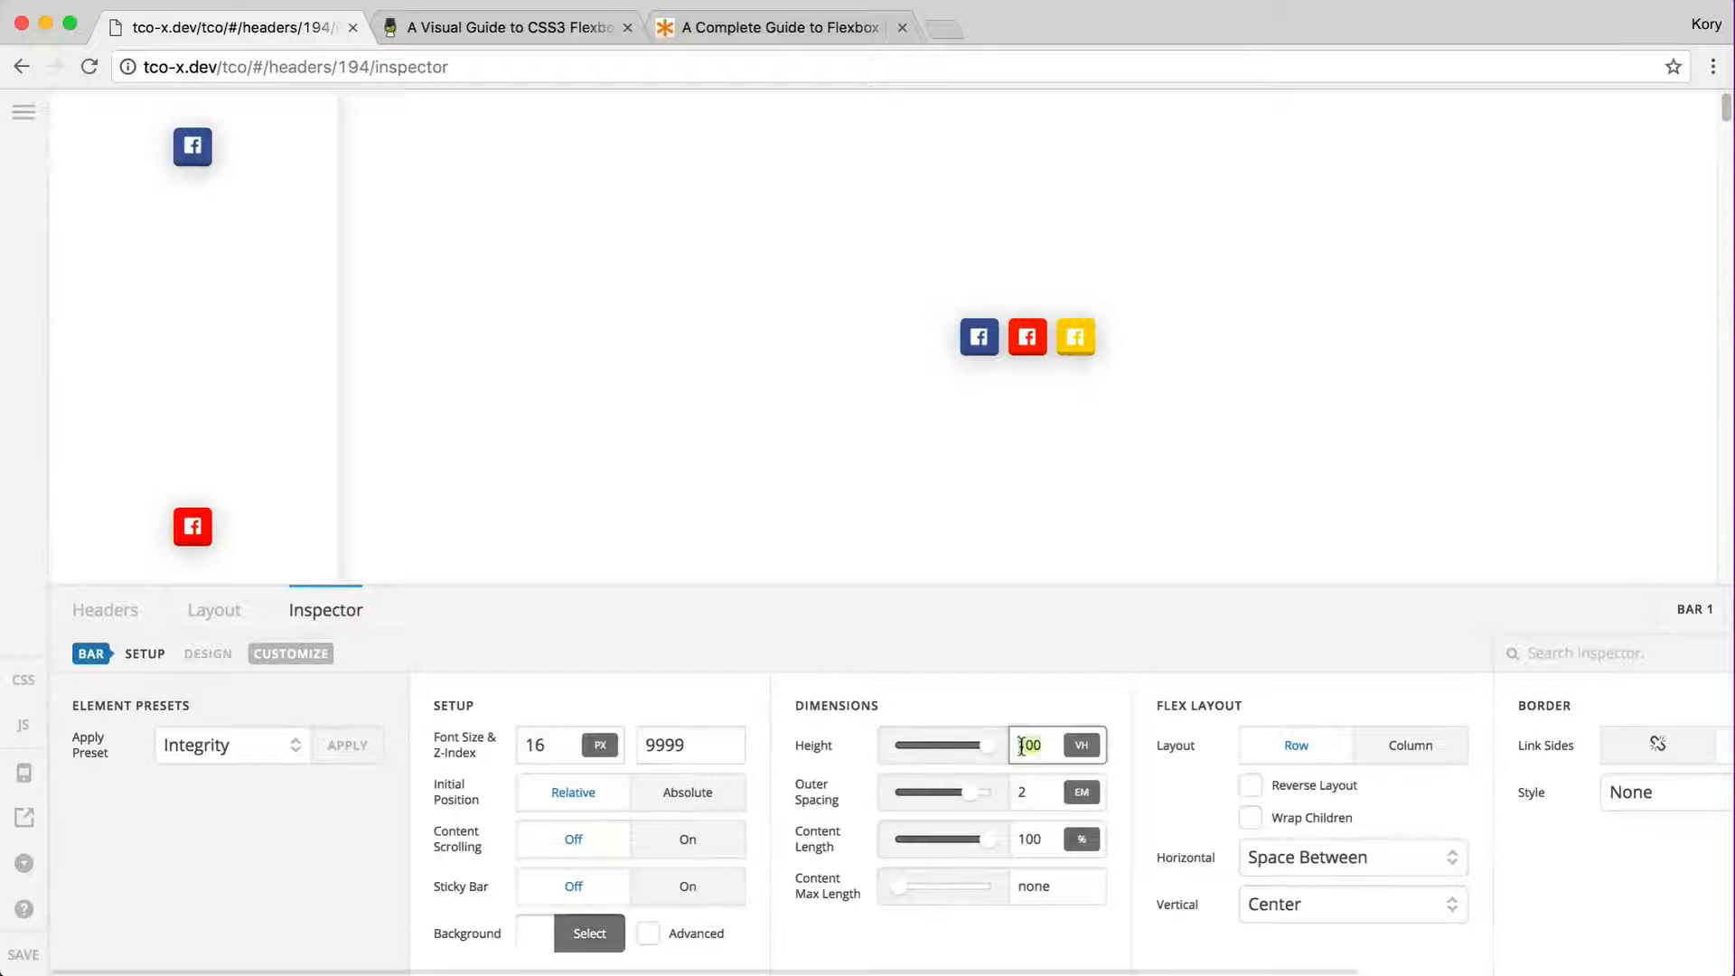
{"action": "type", "text": "auto"}
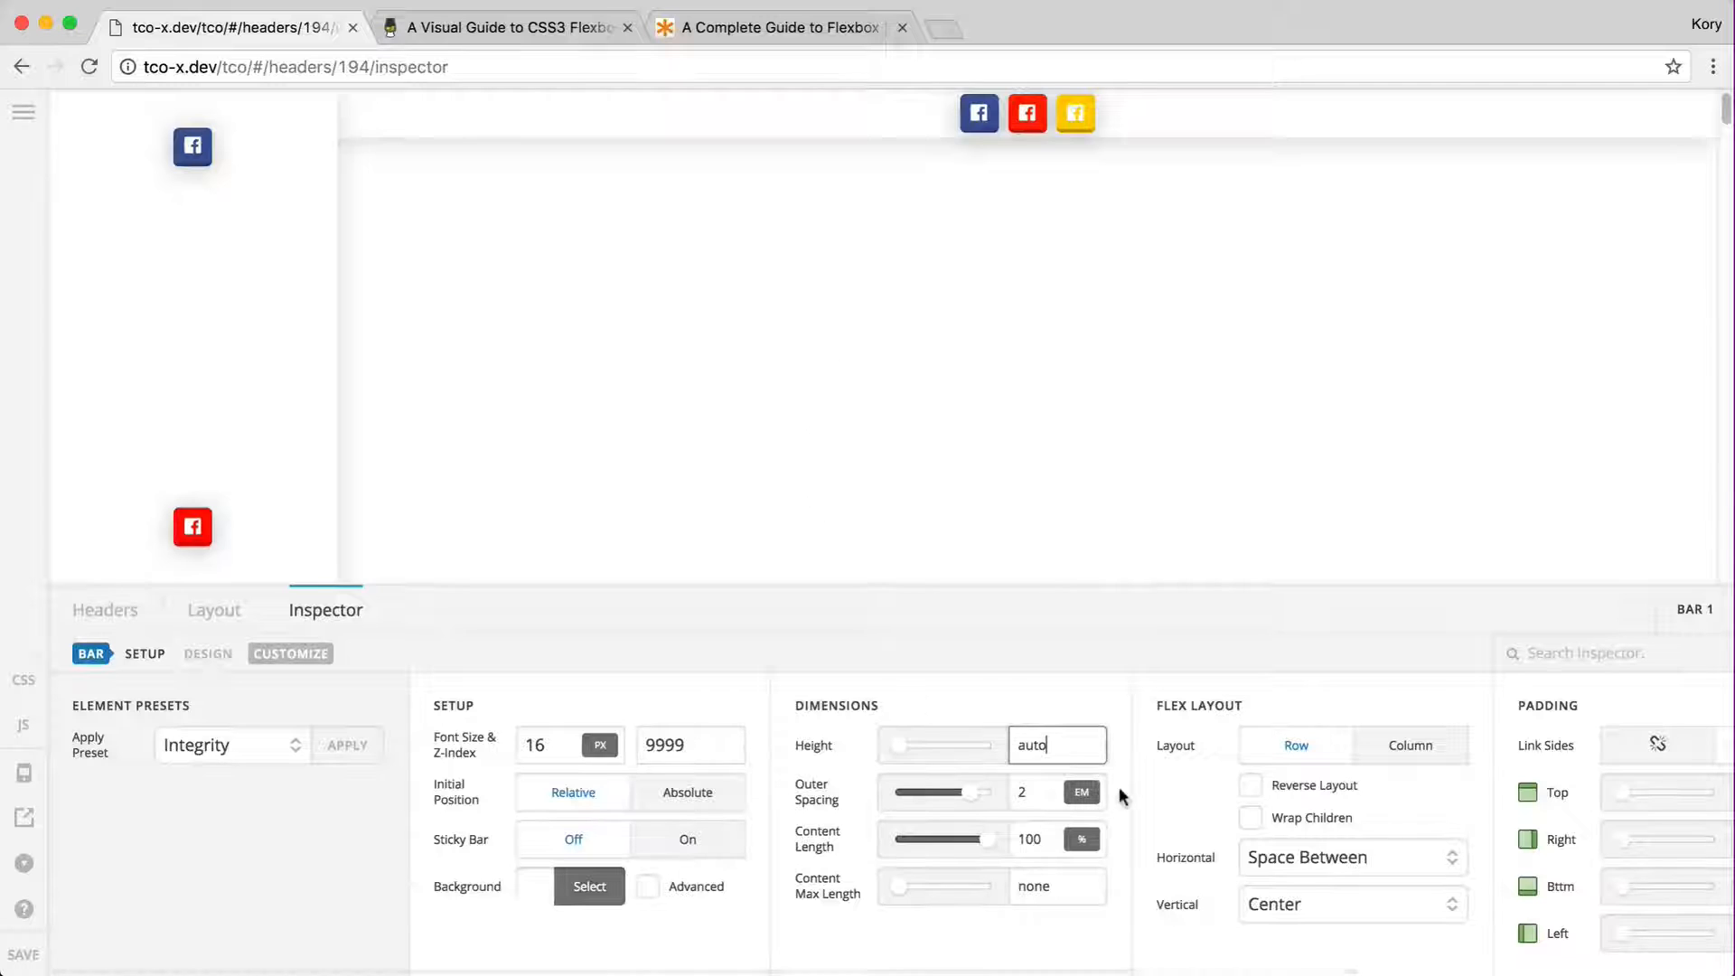
{"action": "scroll", "coordinate": [1120, 809], "scroll_direction": "right", "scroll_amount": 5}
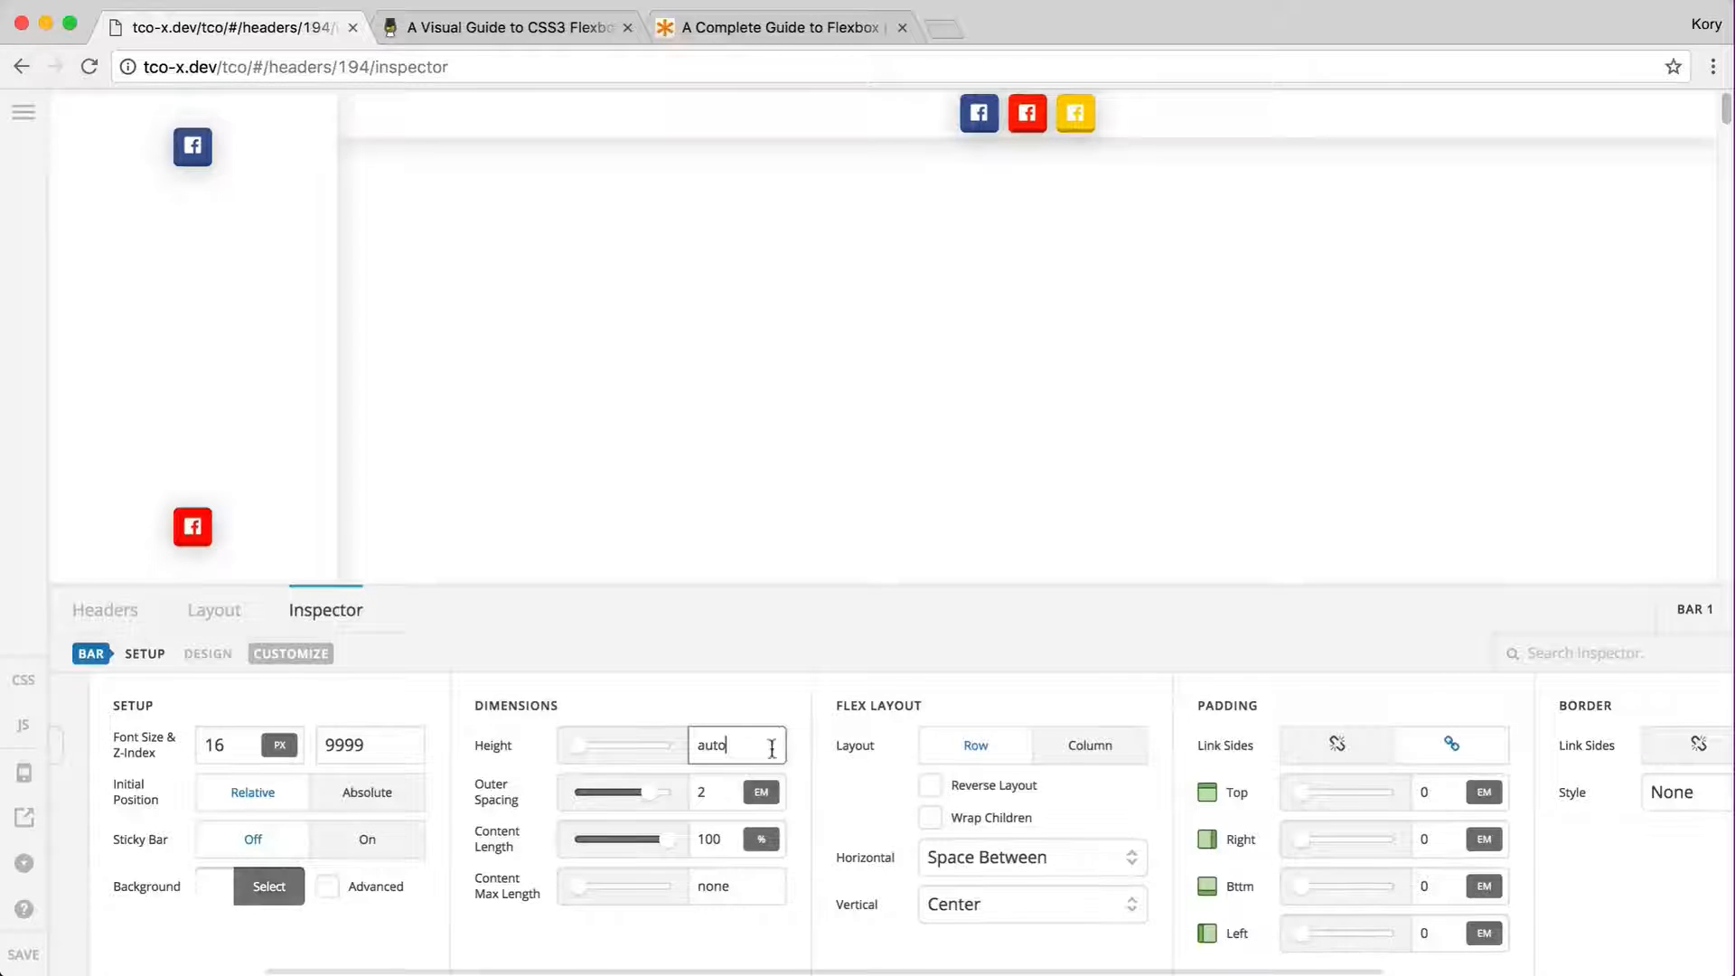
{"action": "left_click", "coordinate": [1444, 795]}
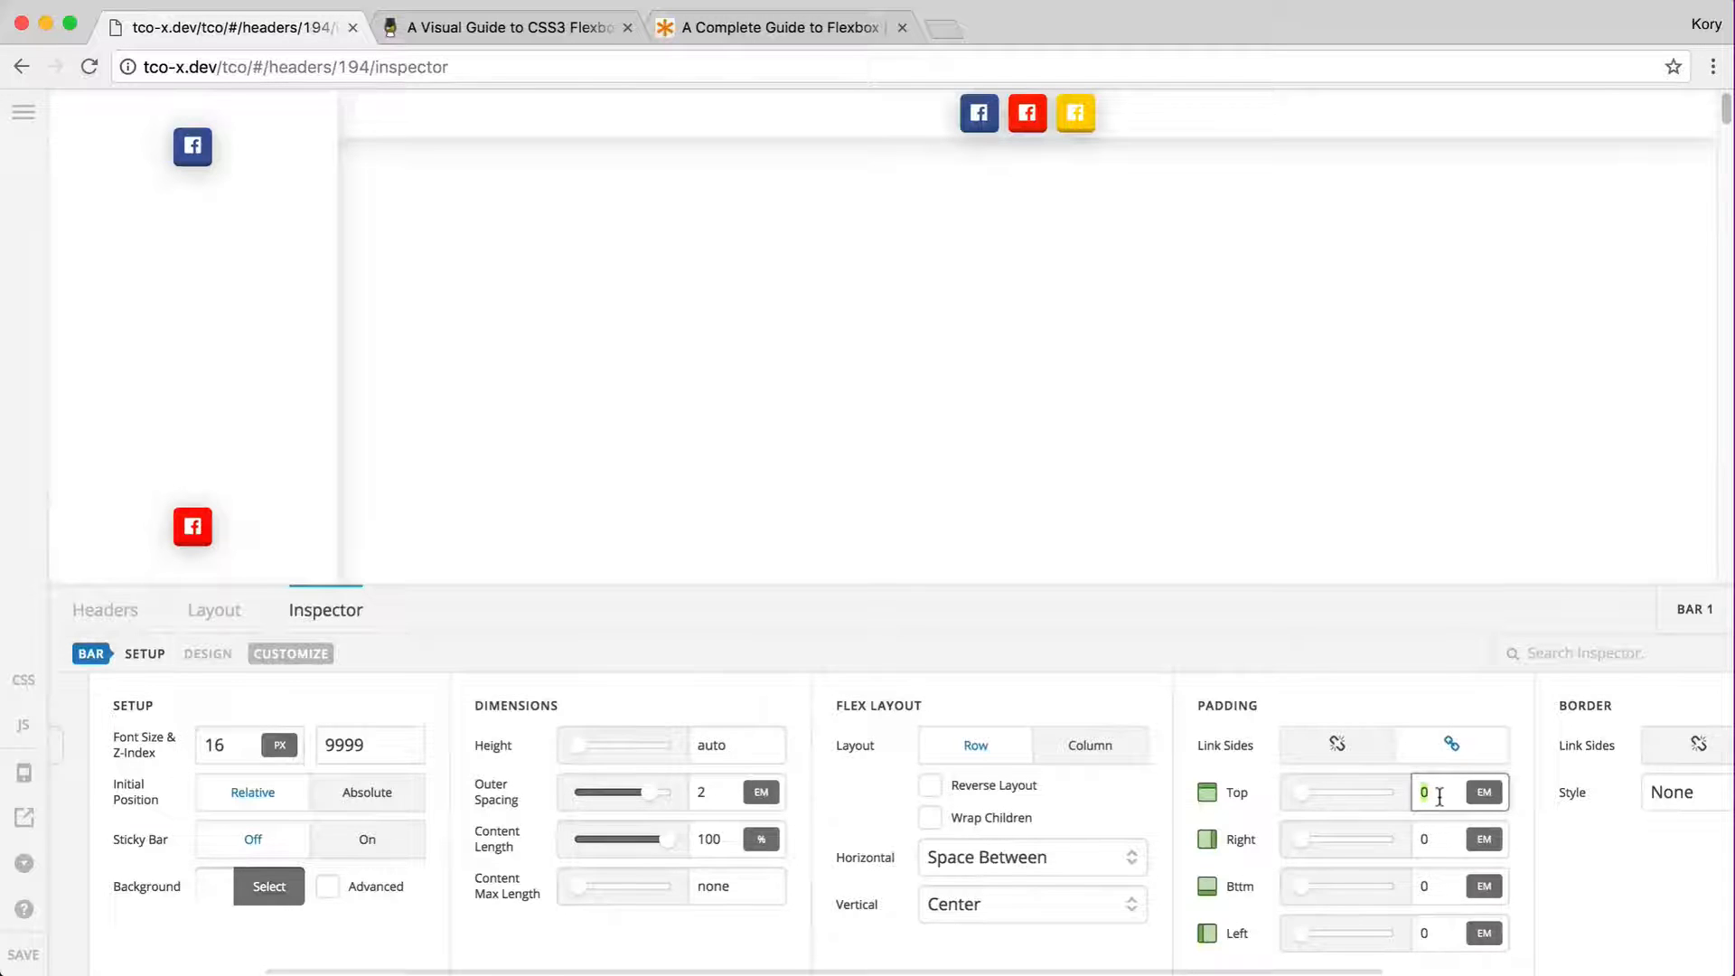
{"action": "type", "text": "5"}
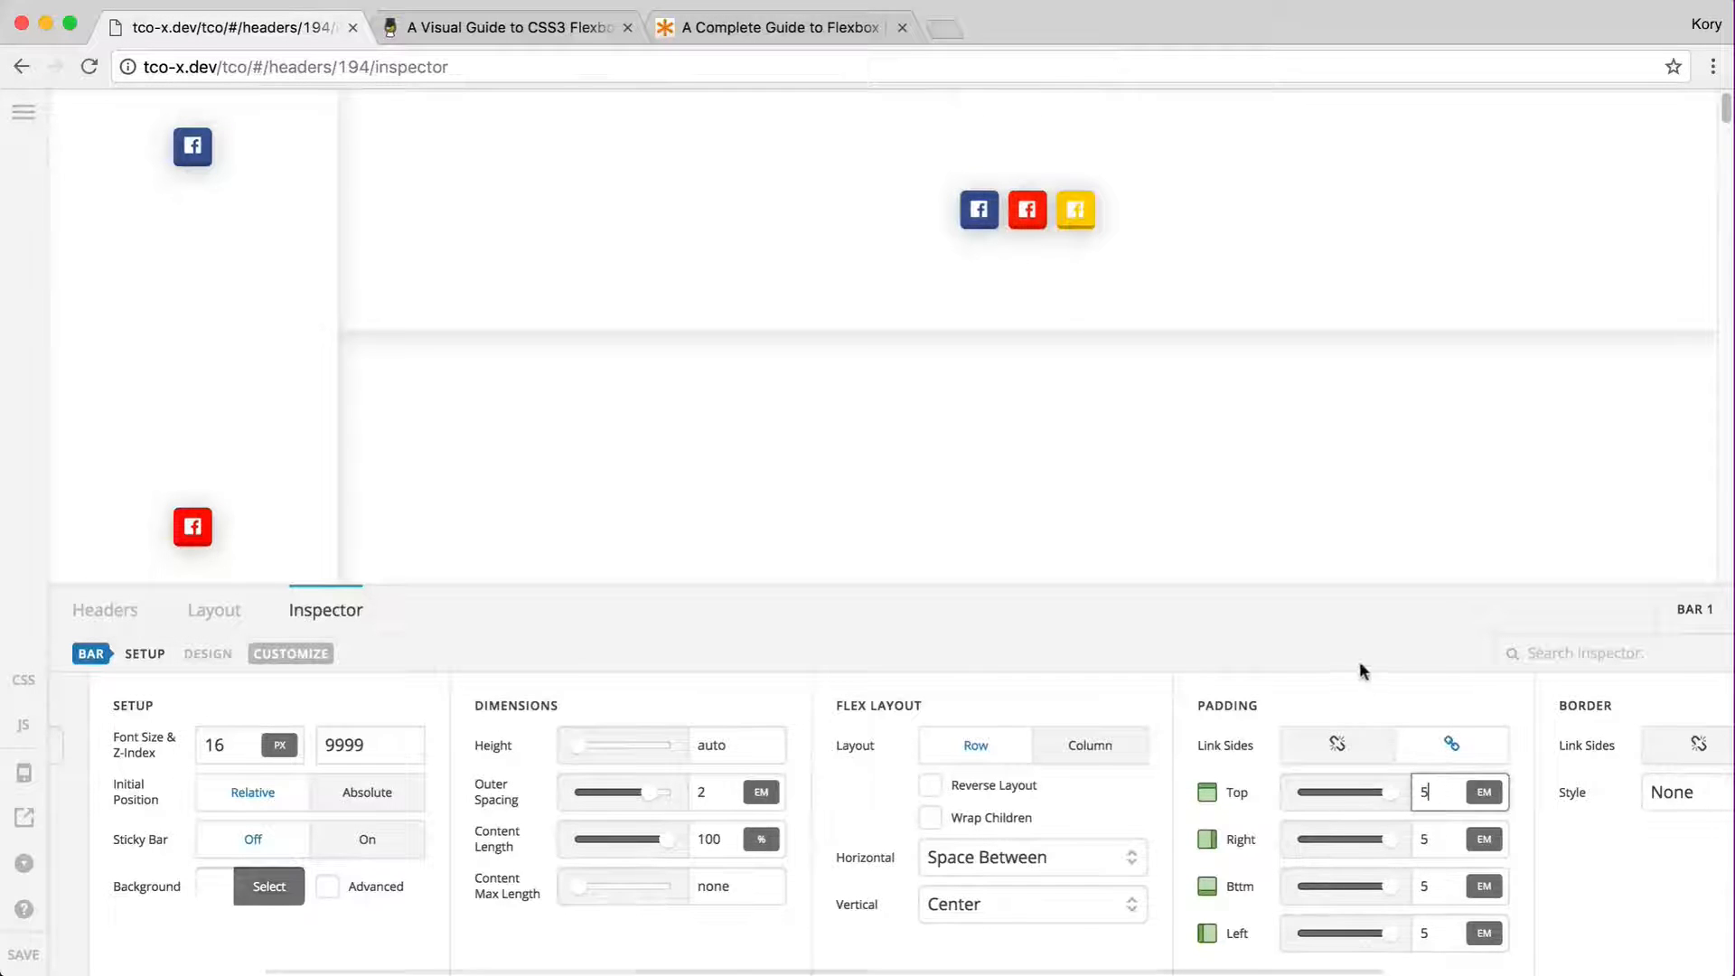
{"action": "key", "text": "BackSpace"}
{"action": "type", "text": "0"}
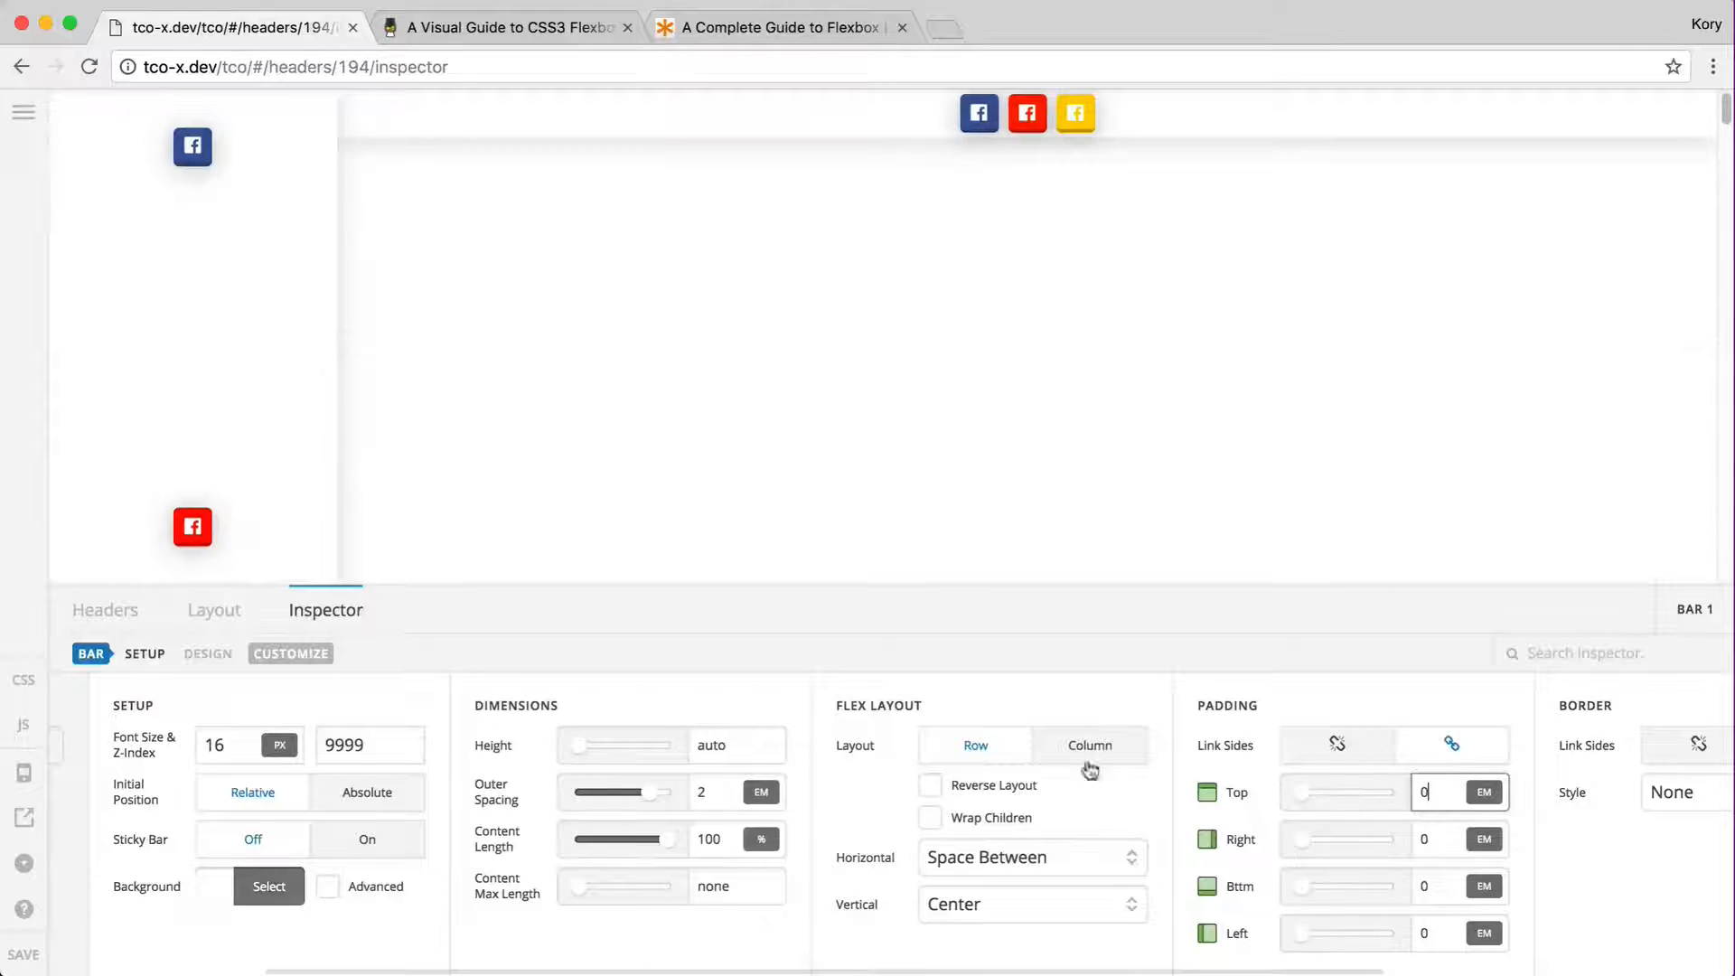
- Set the top bar's height to 6 em
{"action": "left_click", "coordinate": [717, 743]}
{"action": "double_click", "coordinate": [716, 734]}
{"action": "type", "text": "5"}
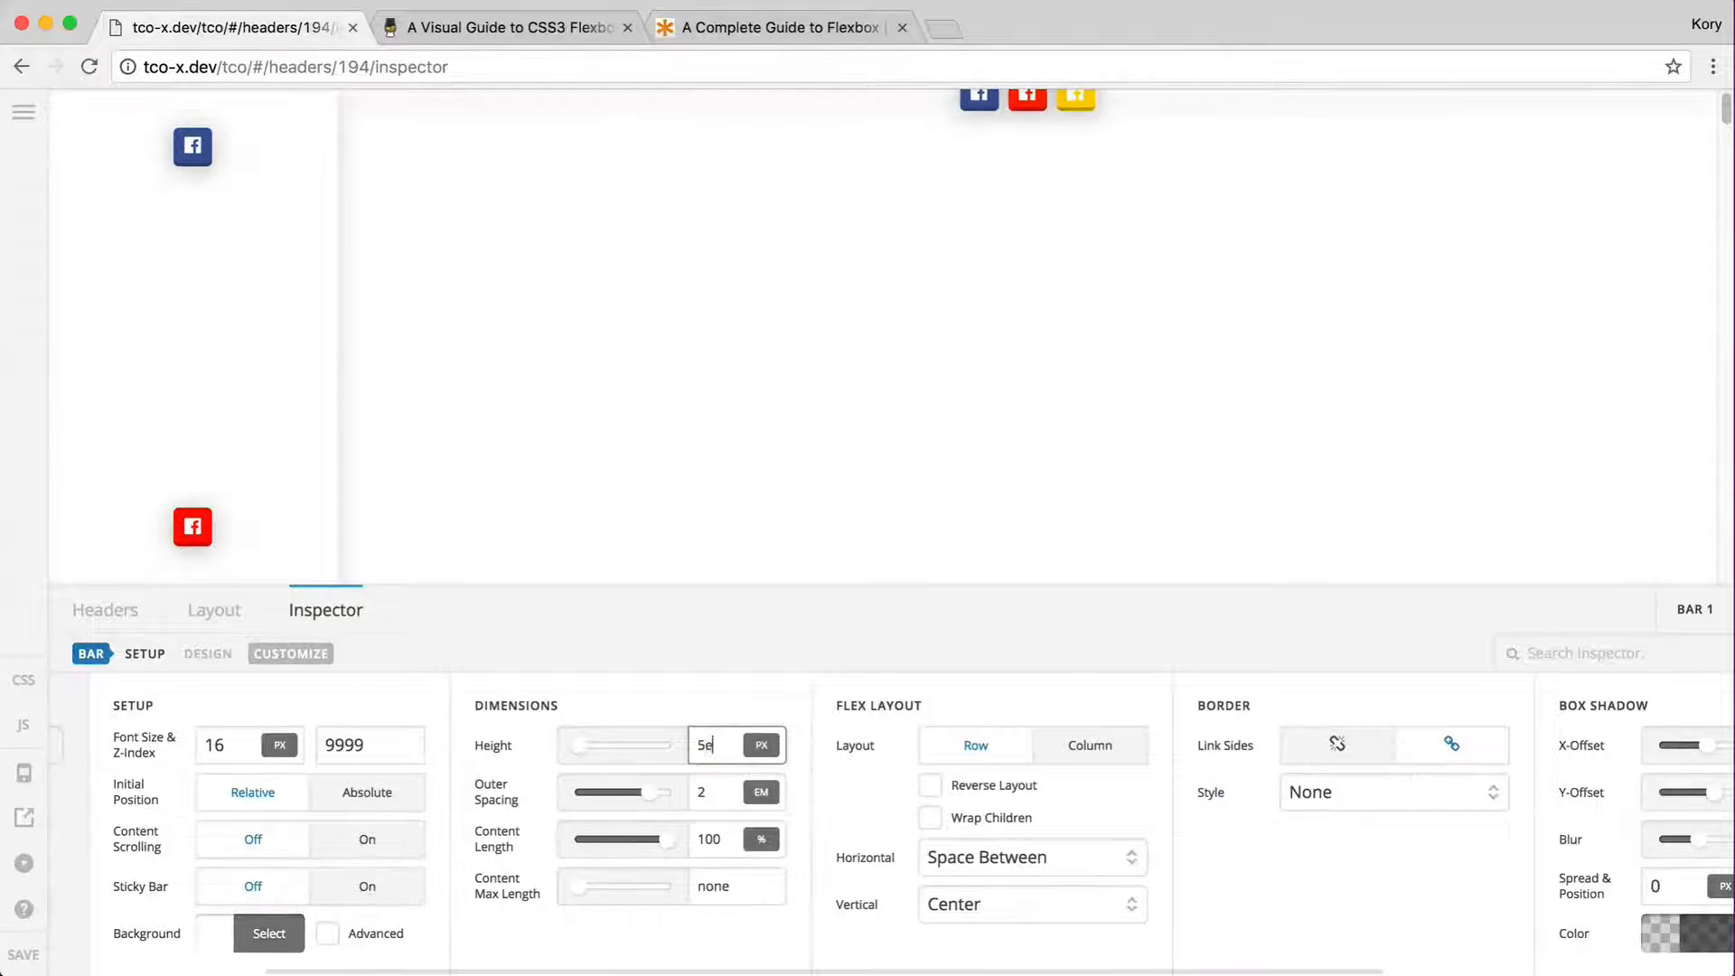
{"action": "key", "text": "BackSpace"}
{"action": "type", "text": "6"}
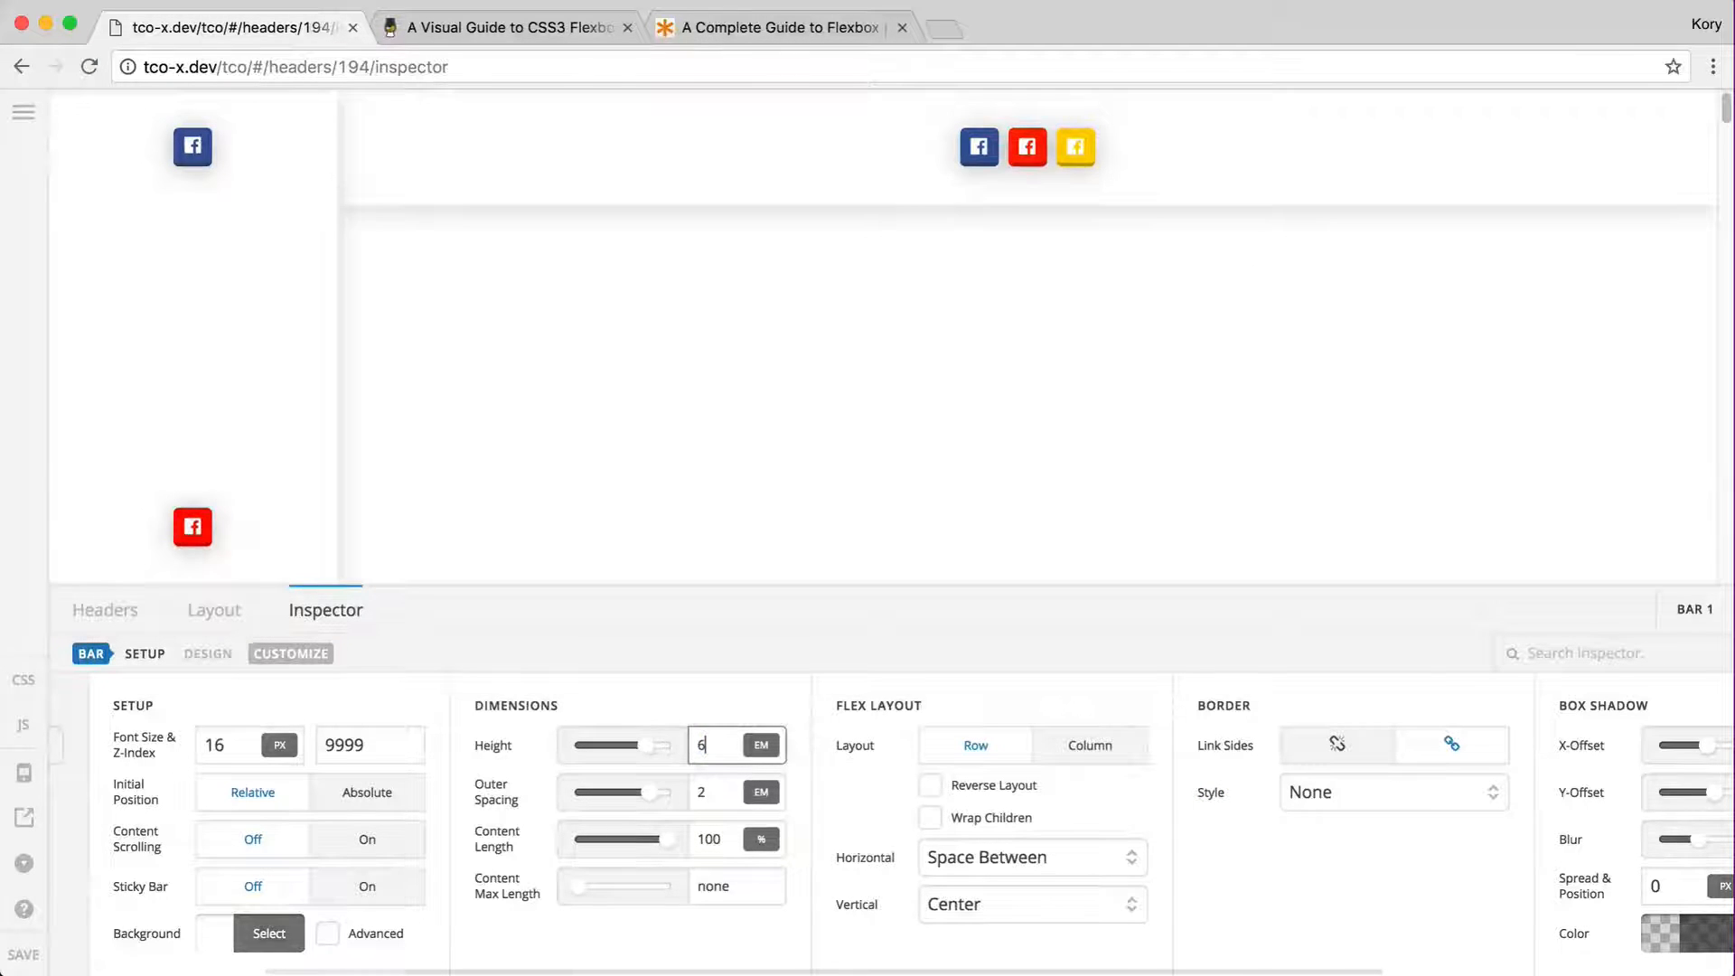
- Set the left bar's width to 12 em
{"action": "left_click", "coordinate": [304, 125]}
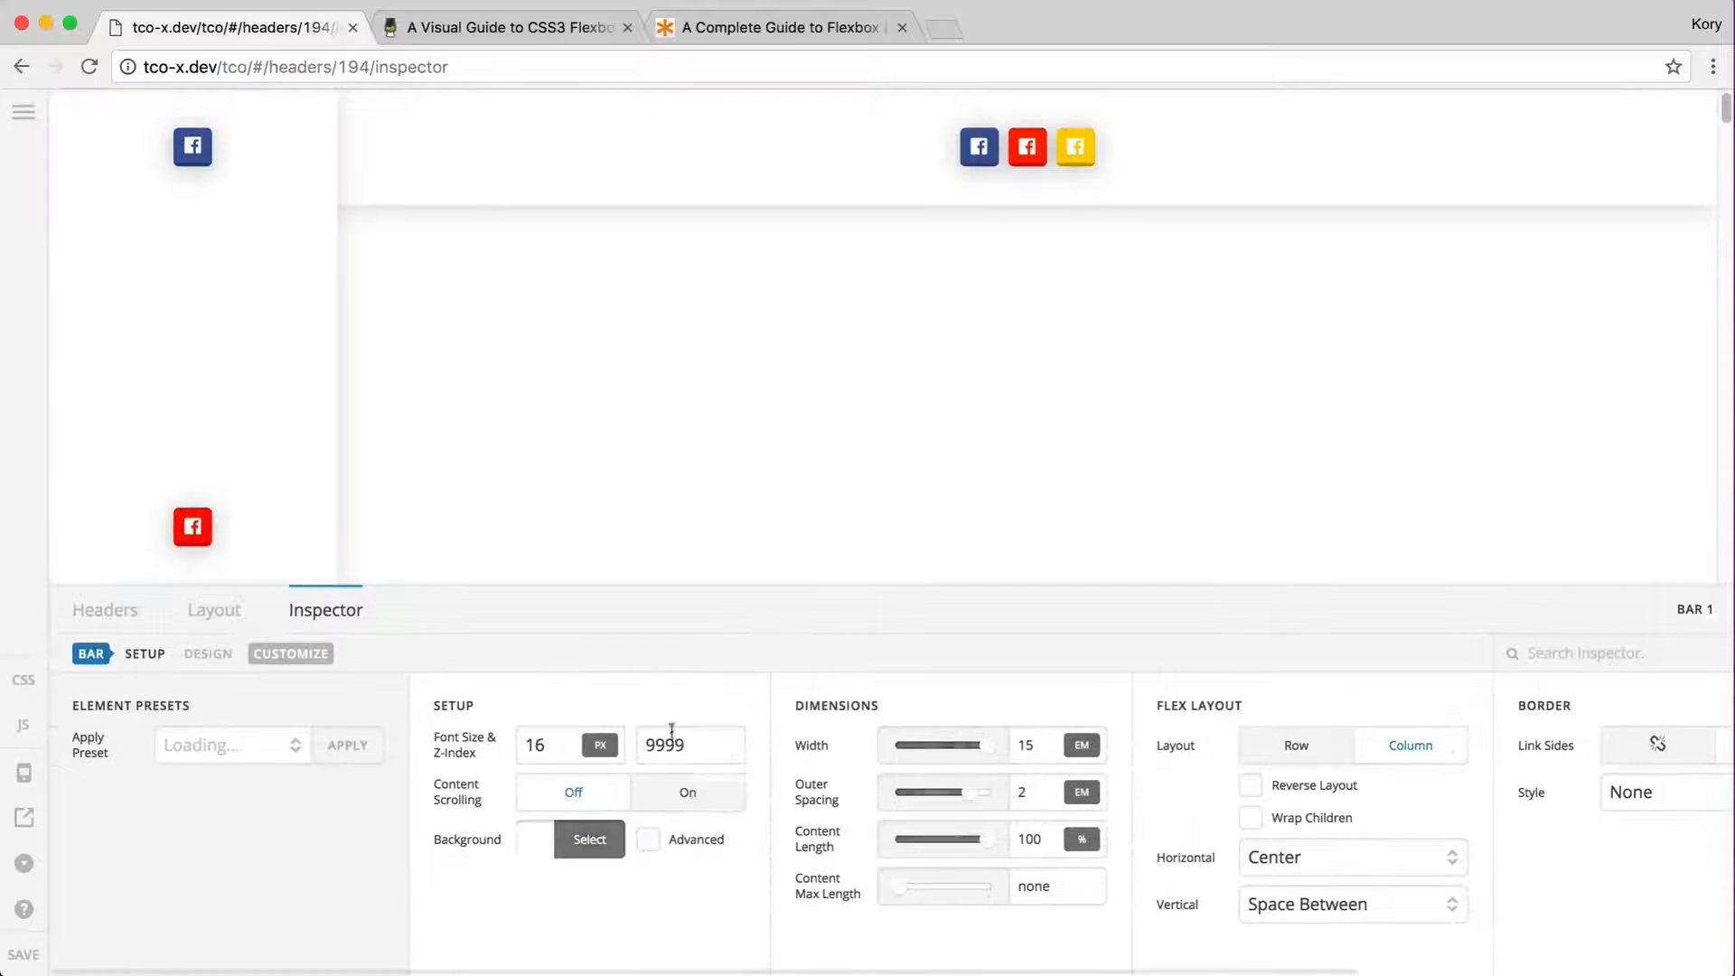
{"action": "double_click", "coordinate": [1046, 733]}
{"action": "type", "text": "12"}
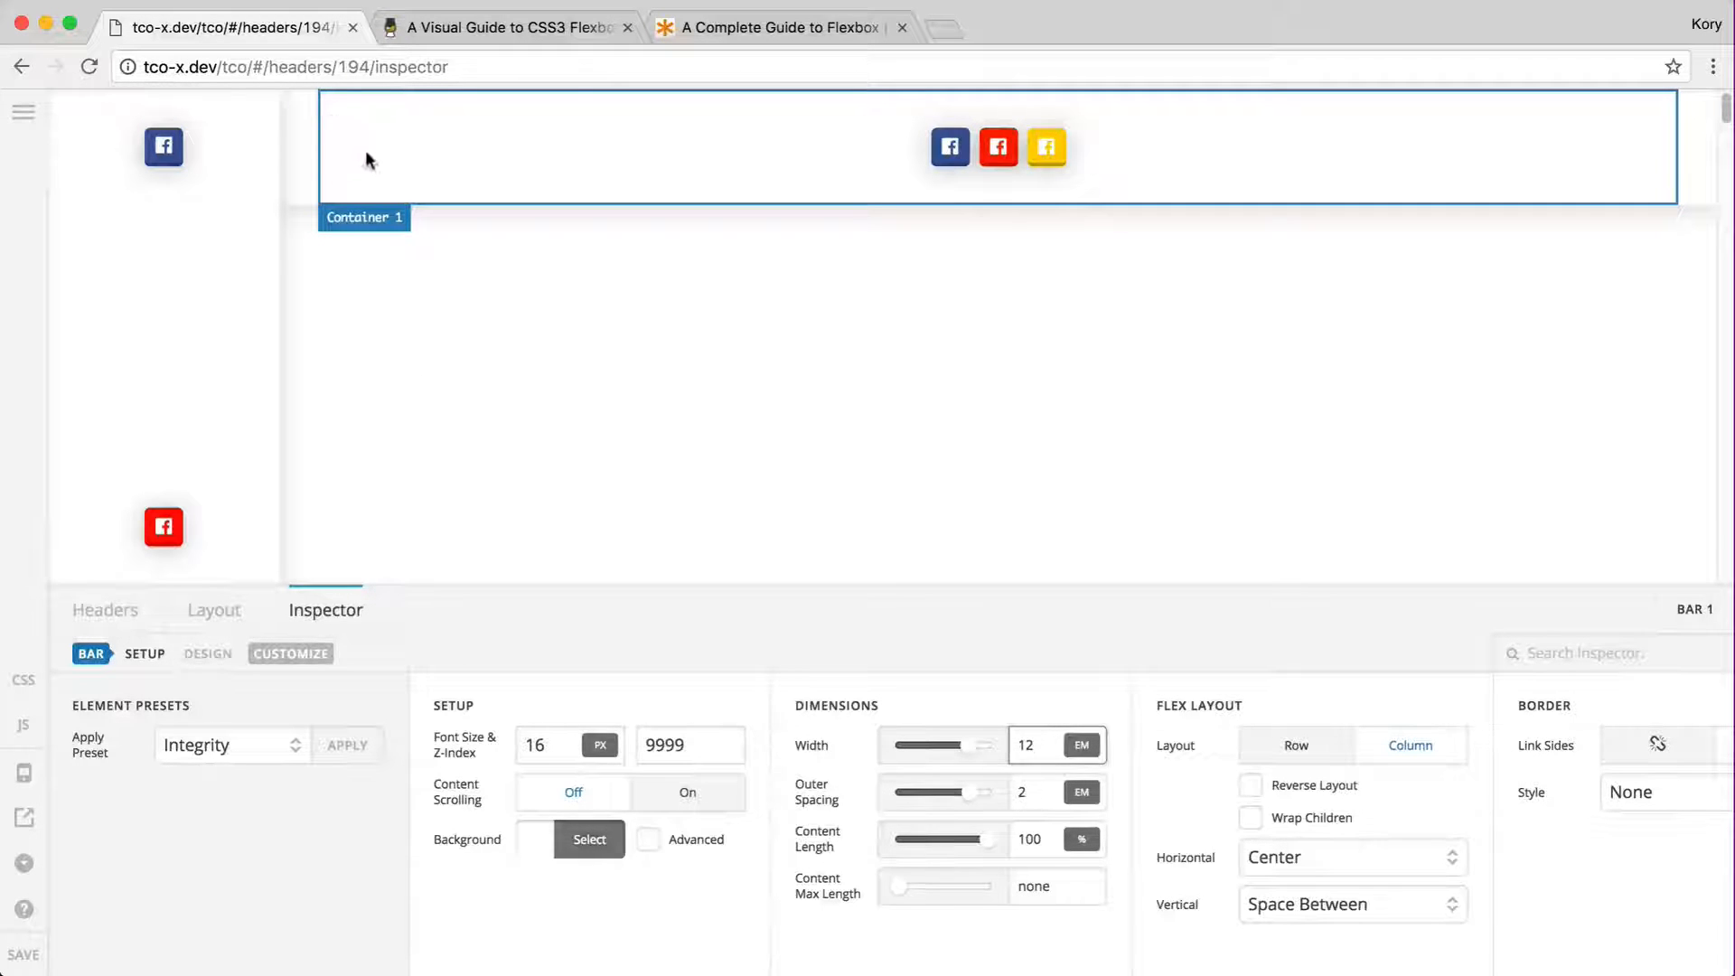
- Try an outer spacing of 0 em on the top bar and restore it to 2 em
{"action": "left_click", "coordinate": [289, 153]}
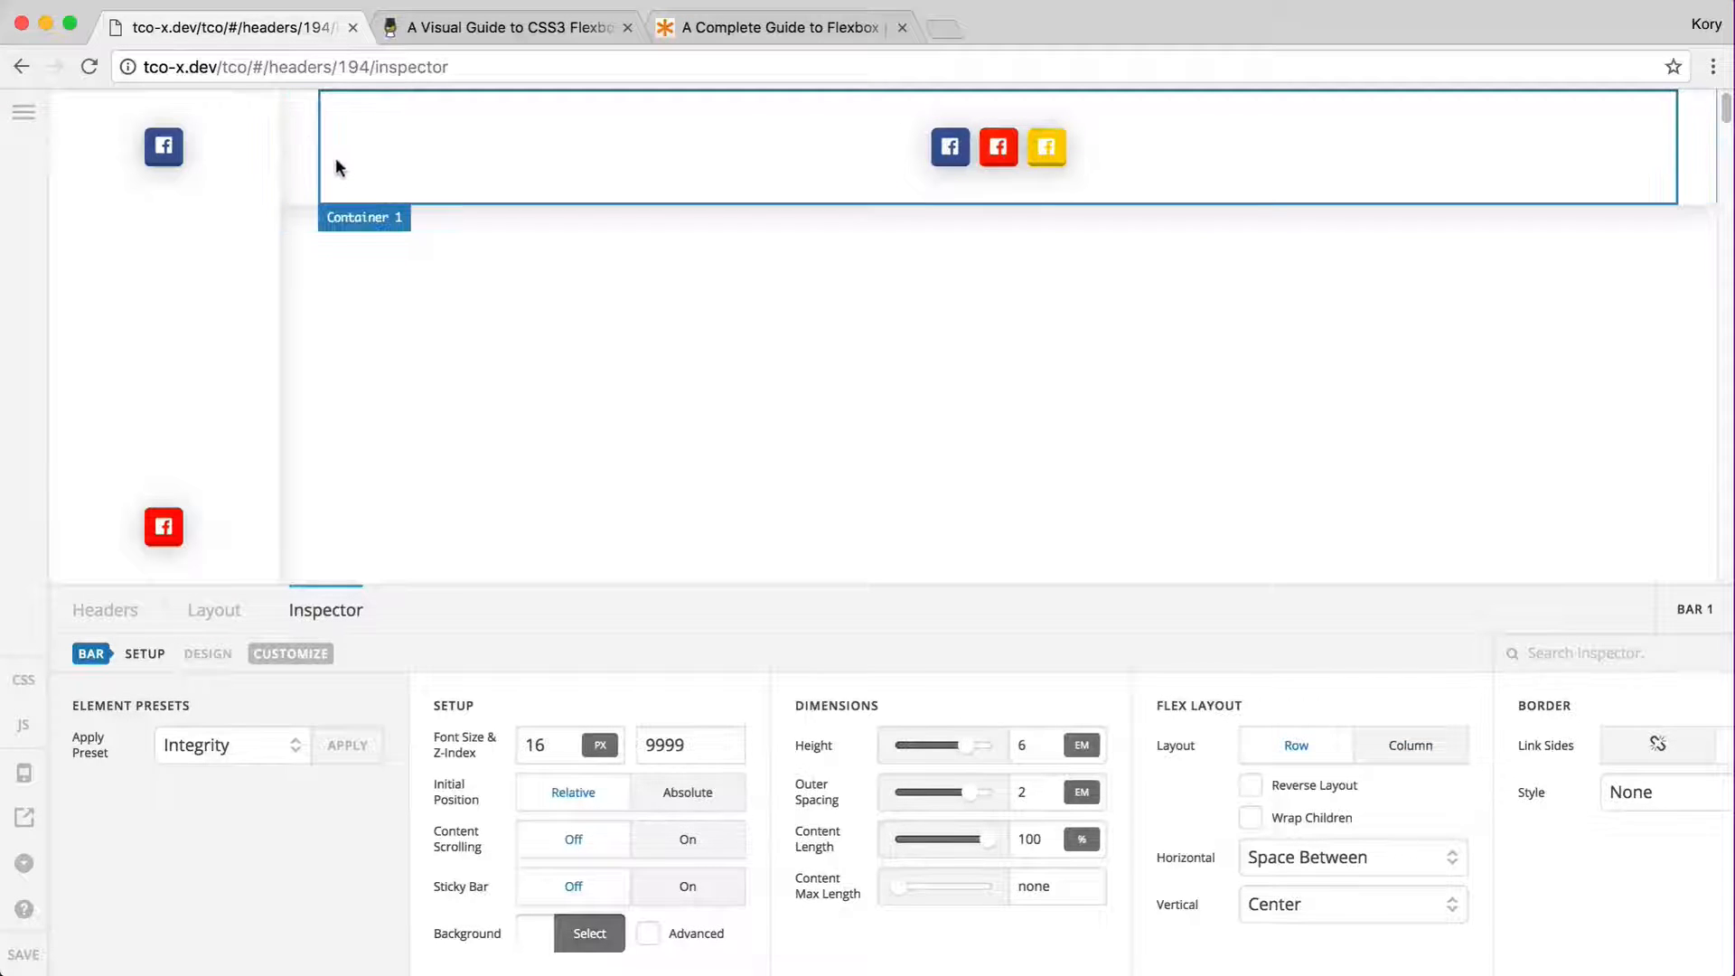
{"action": "left_click", "coordinate": [1038, 796]}
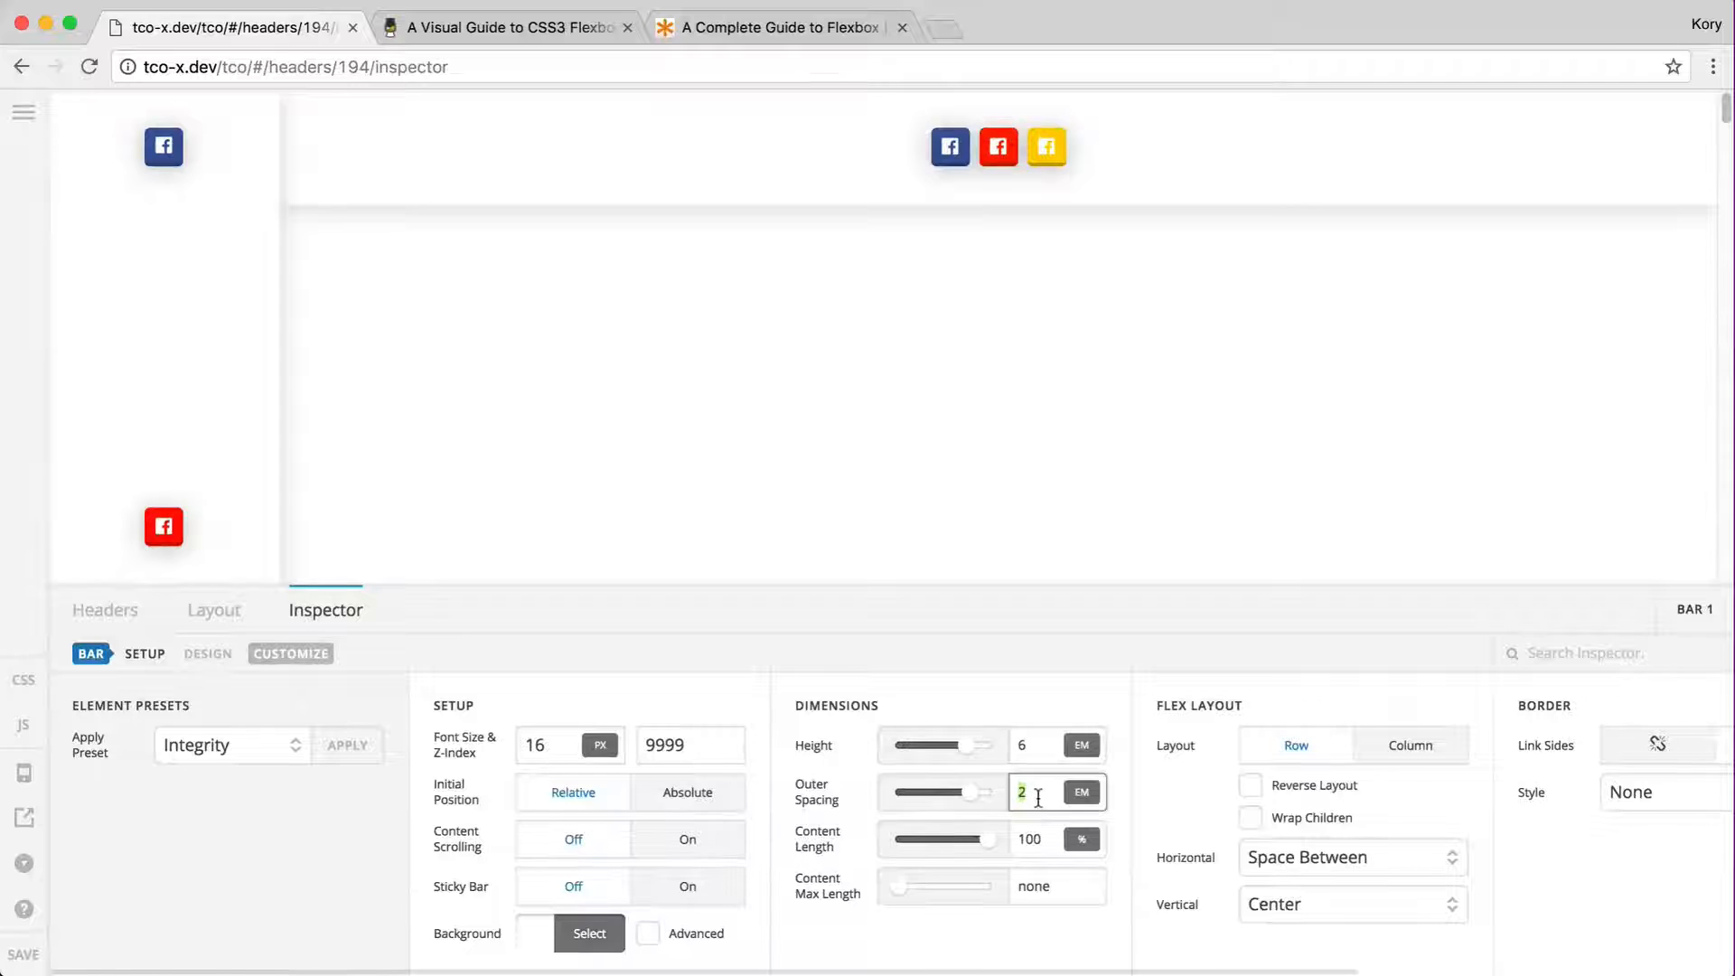
{"action": "type", "text": "0"}
{"action": "type", "text": "2"}
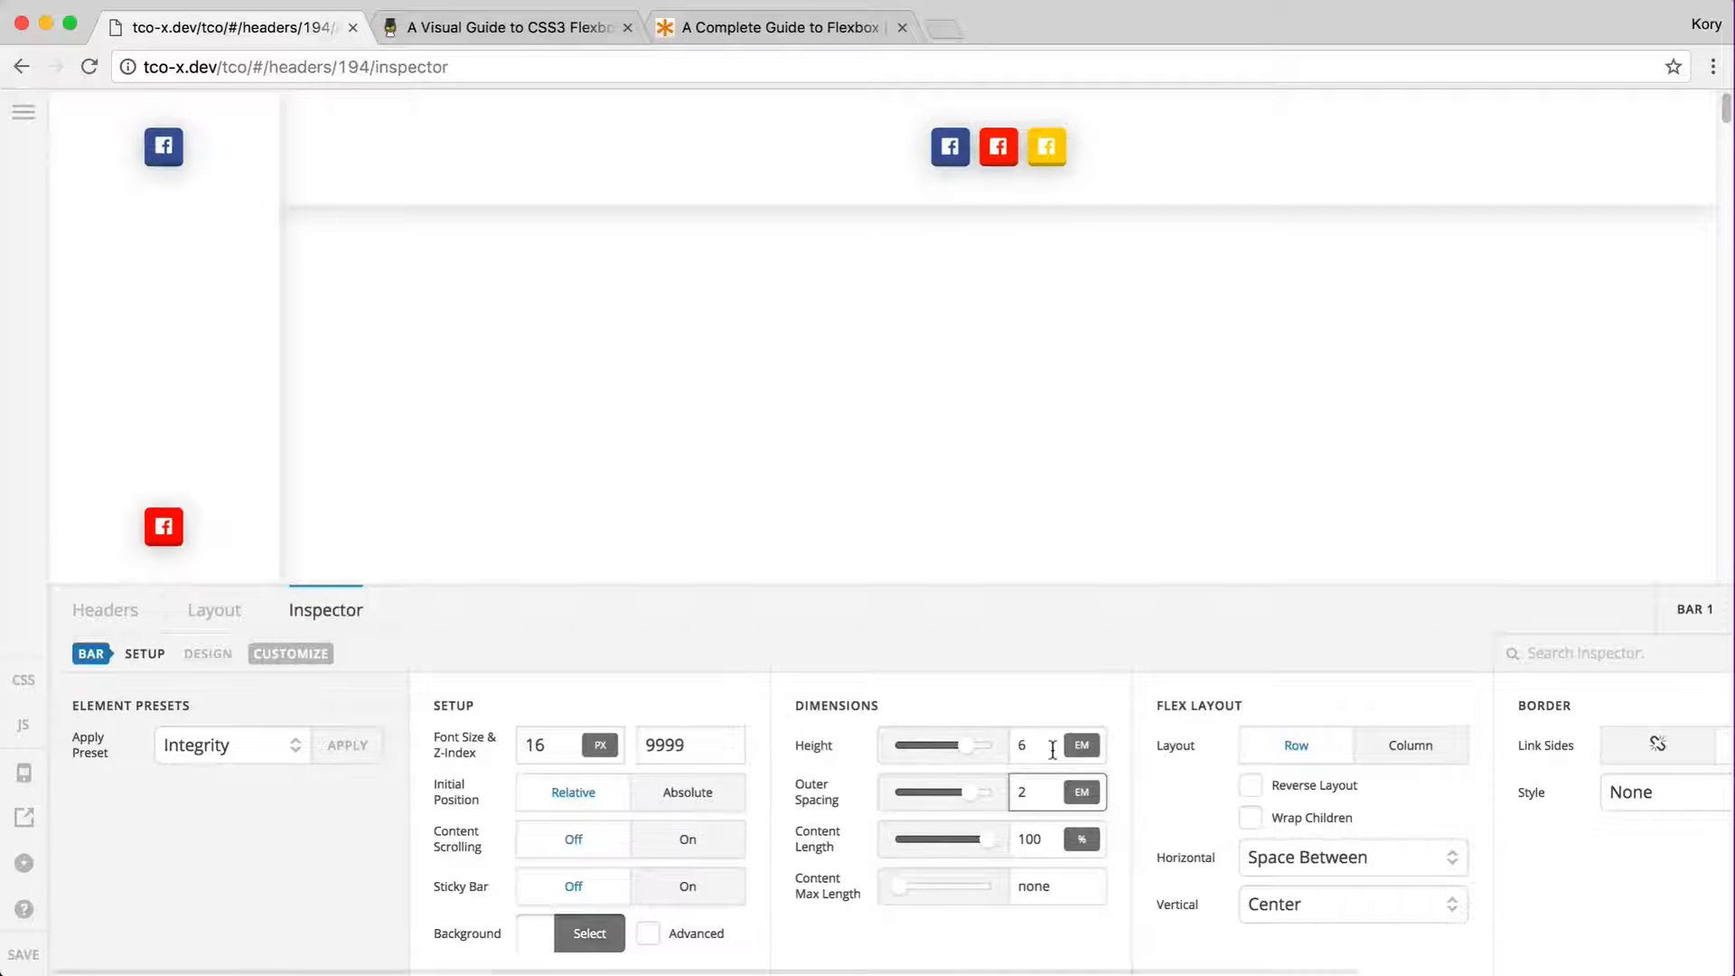
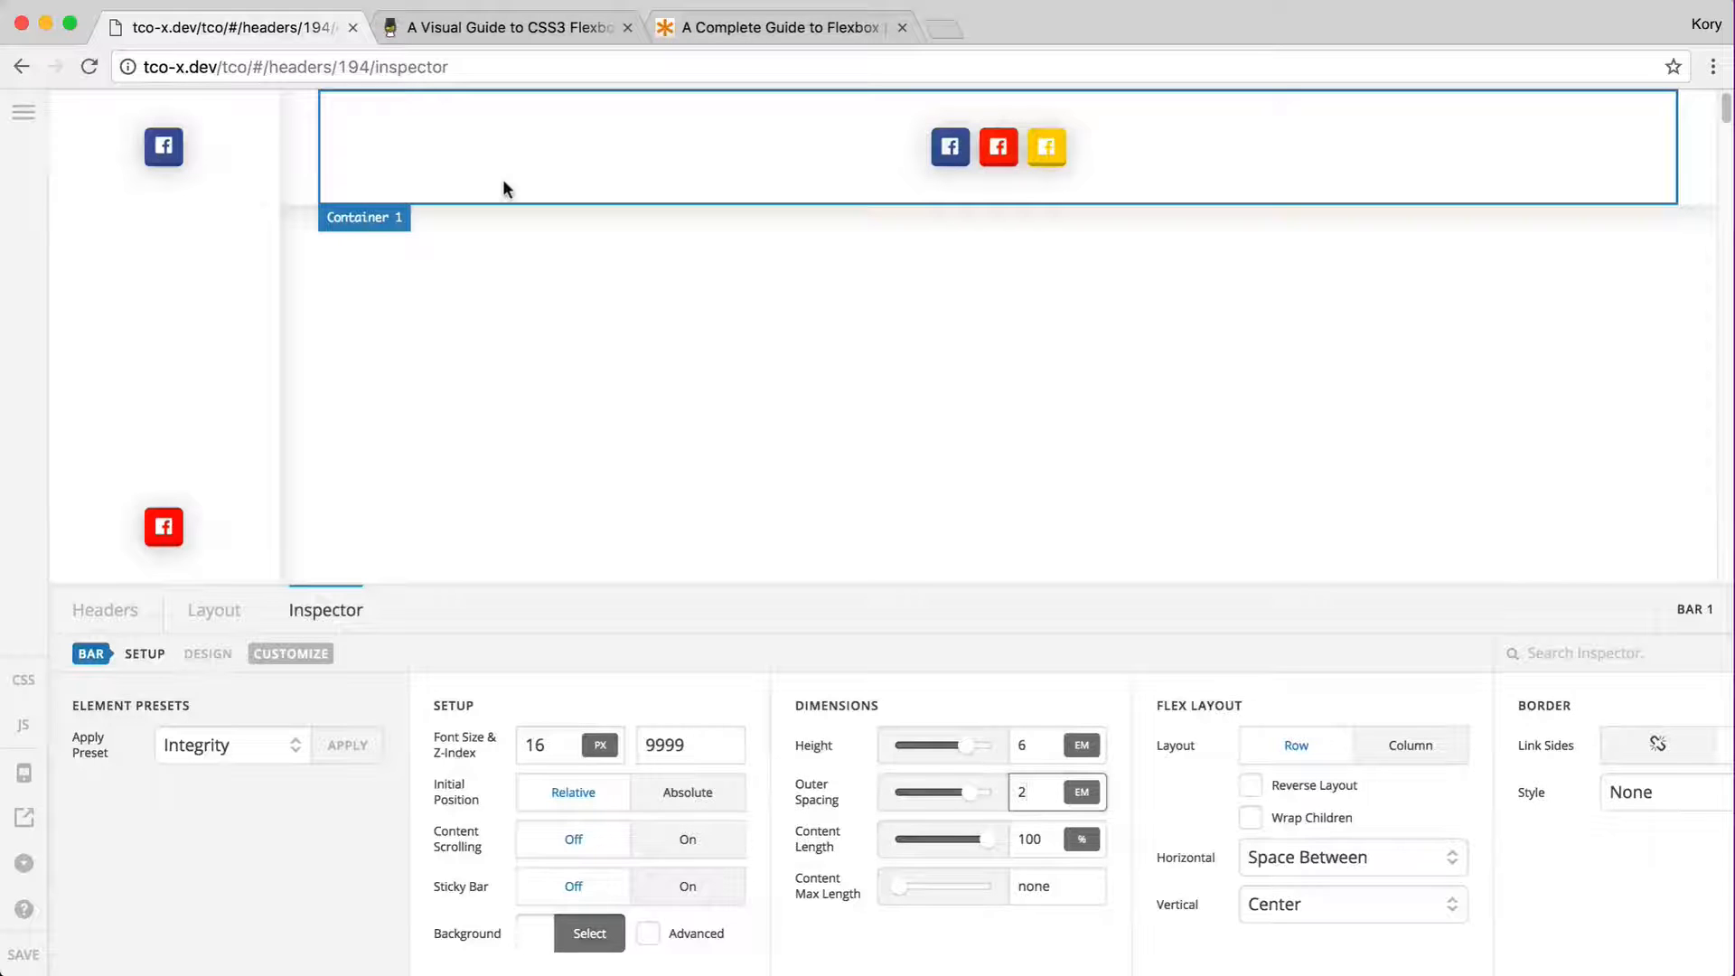
- Try an outer spacing of 0 em on the left bar and restore it to 2 em
{"action": "left_click", "coordinate": [209, 153]}
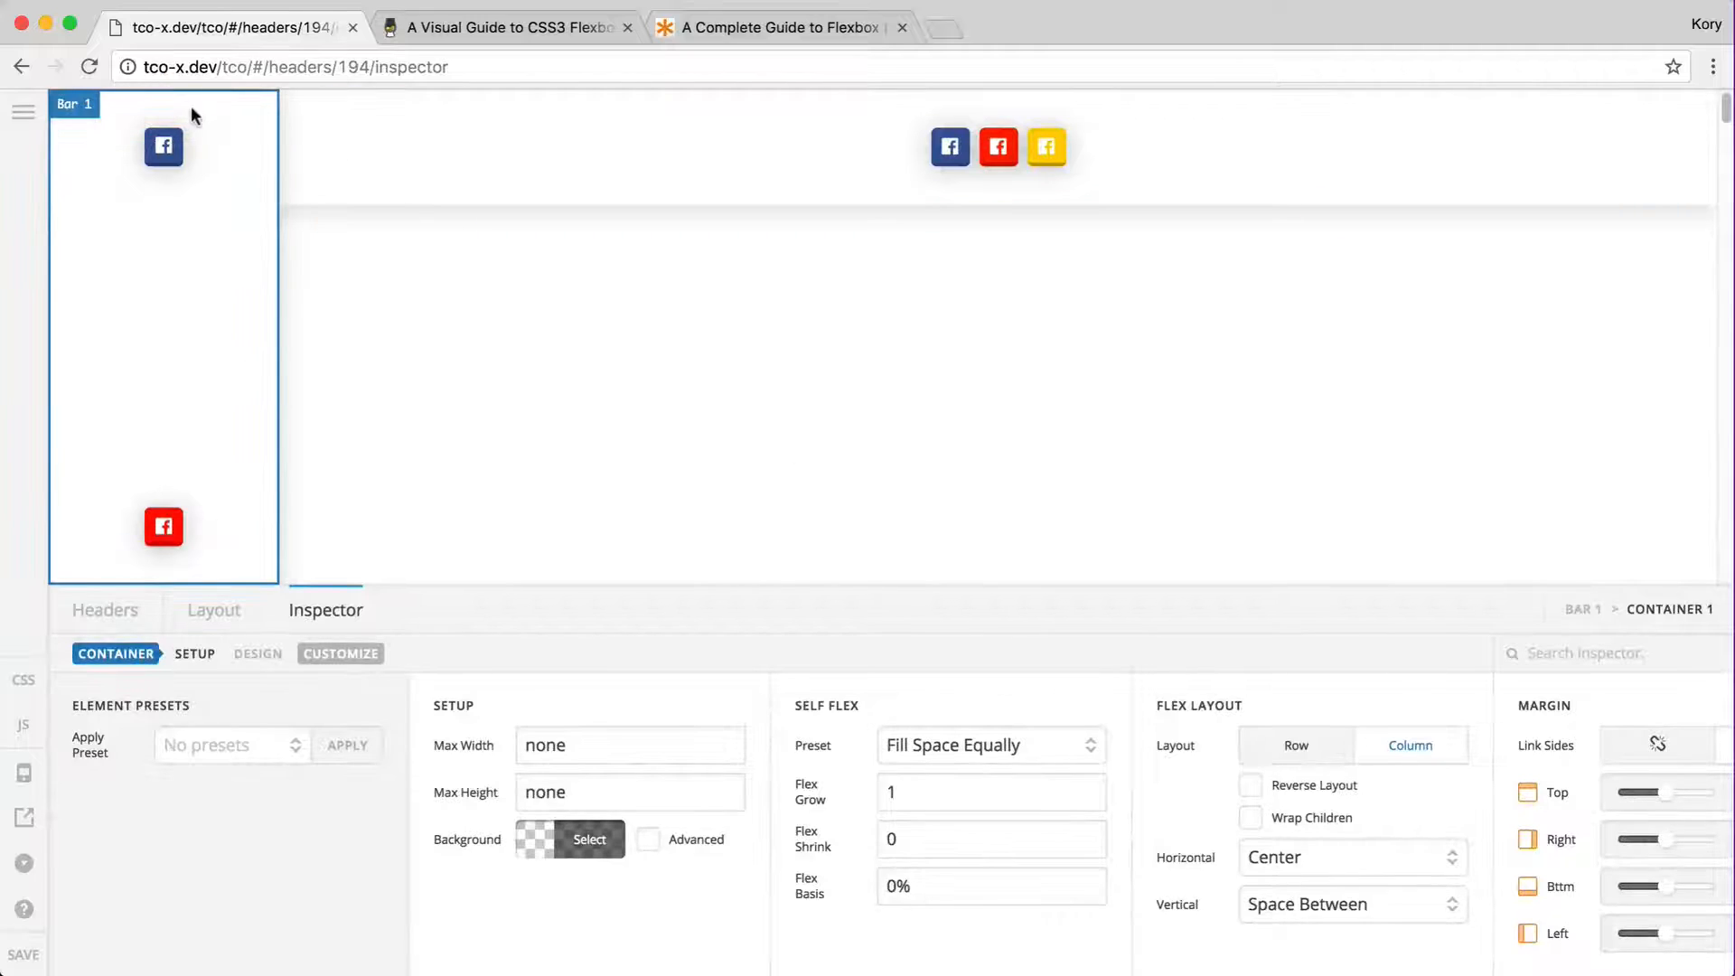
{"action": "left_click", "coordinate": [192, 107]}
{"action": "double_click", "coordinate": [1029, 792]}
{"action": "type", "text": "0"}
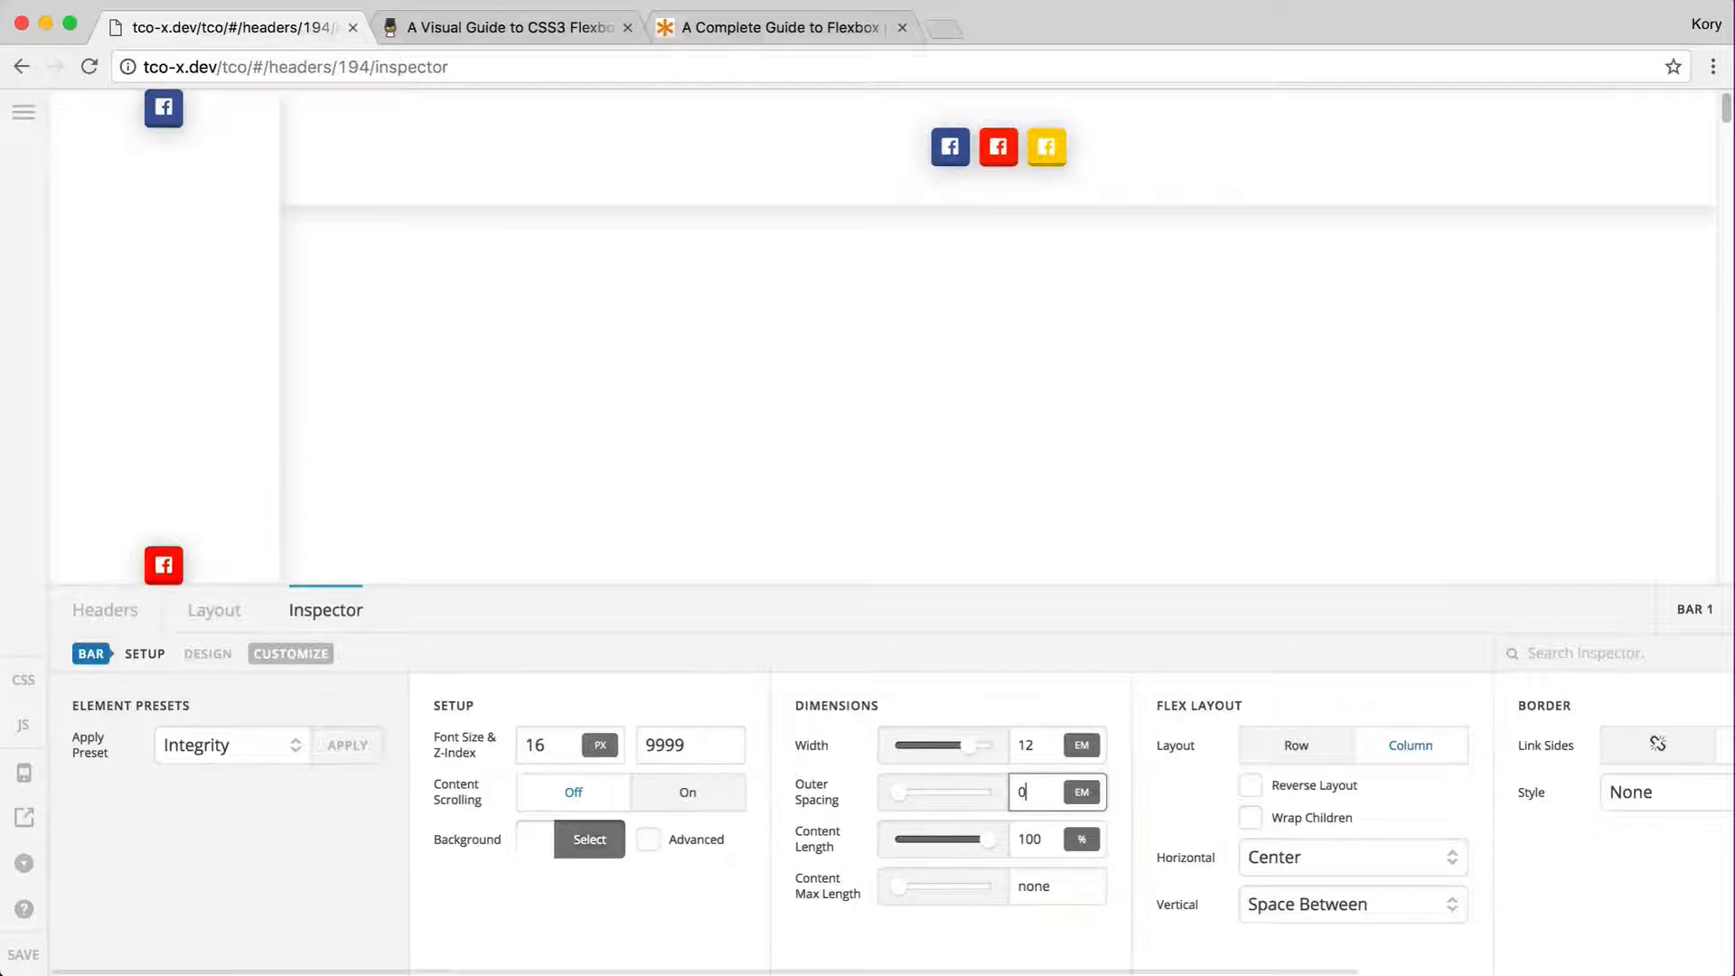
{"action": "double_click", "coordinate": [1024, 792]}
{"action": "type", "text": "2"}
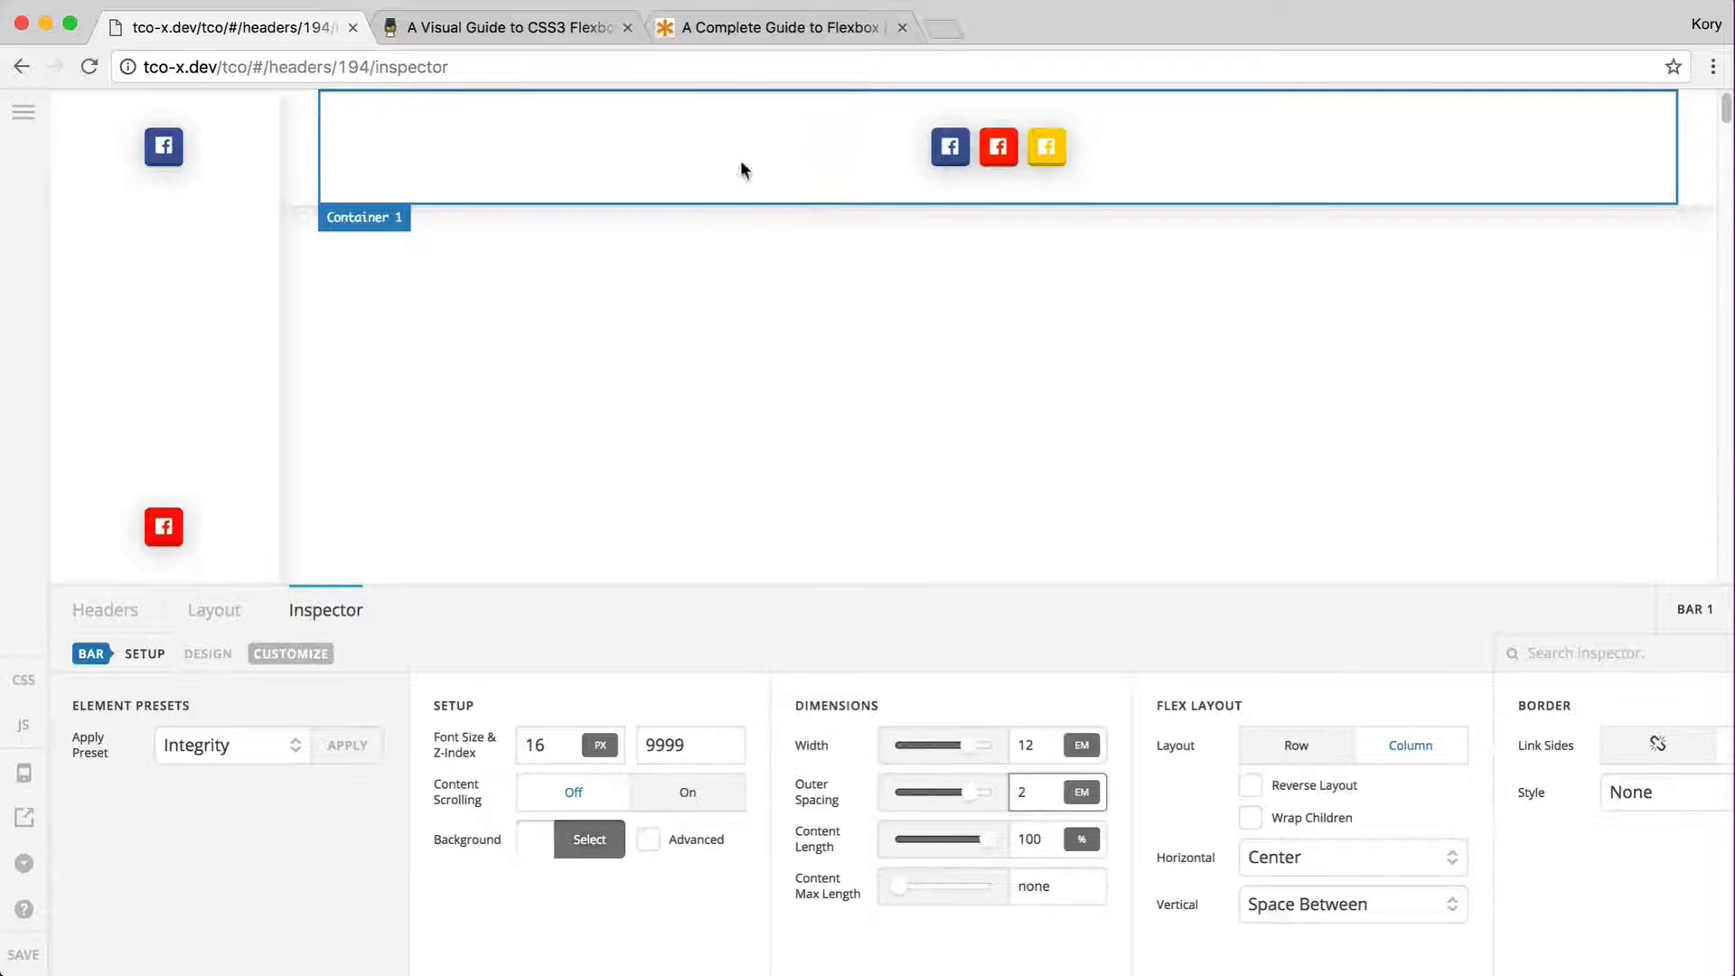
- Try a content length of 50% on the left bar and on the top bar
{"action": "double_click", "coordinate": [1031, 839]}
{"action": "type", "text": "50"}
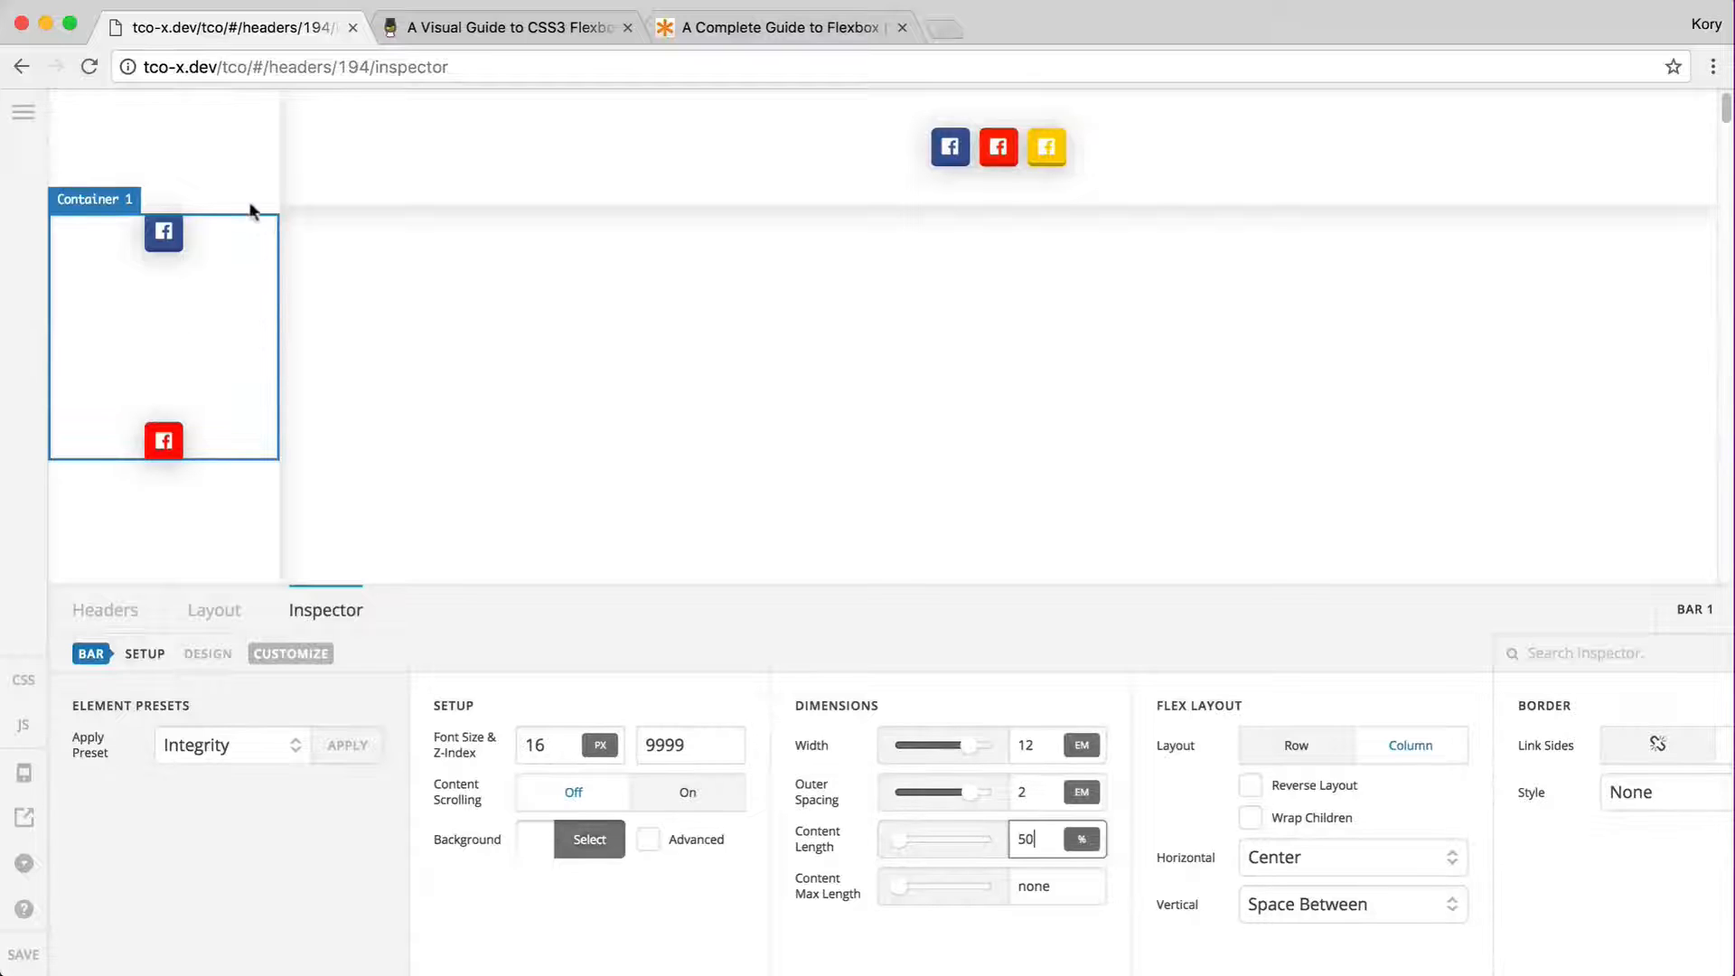
{"action": "left_click", "coordinate": [311, 177]}
{"action": "double_click", "coordinate": [1036, 841]}
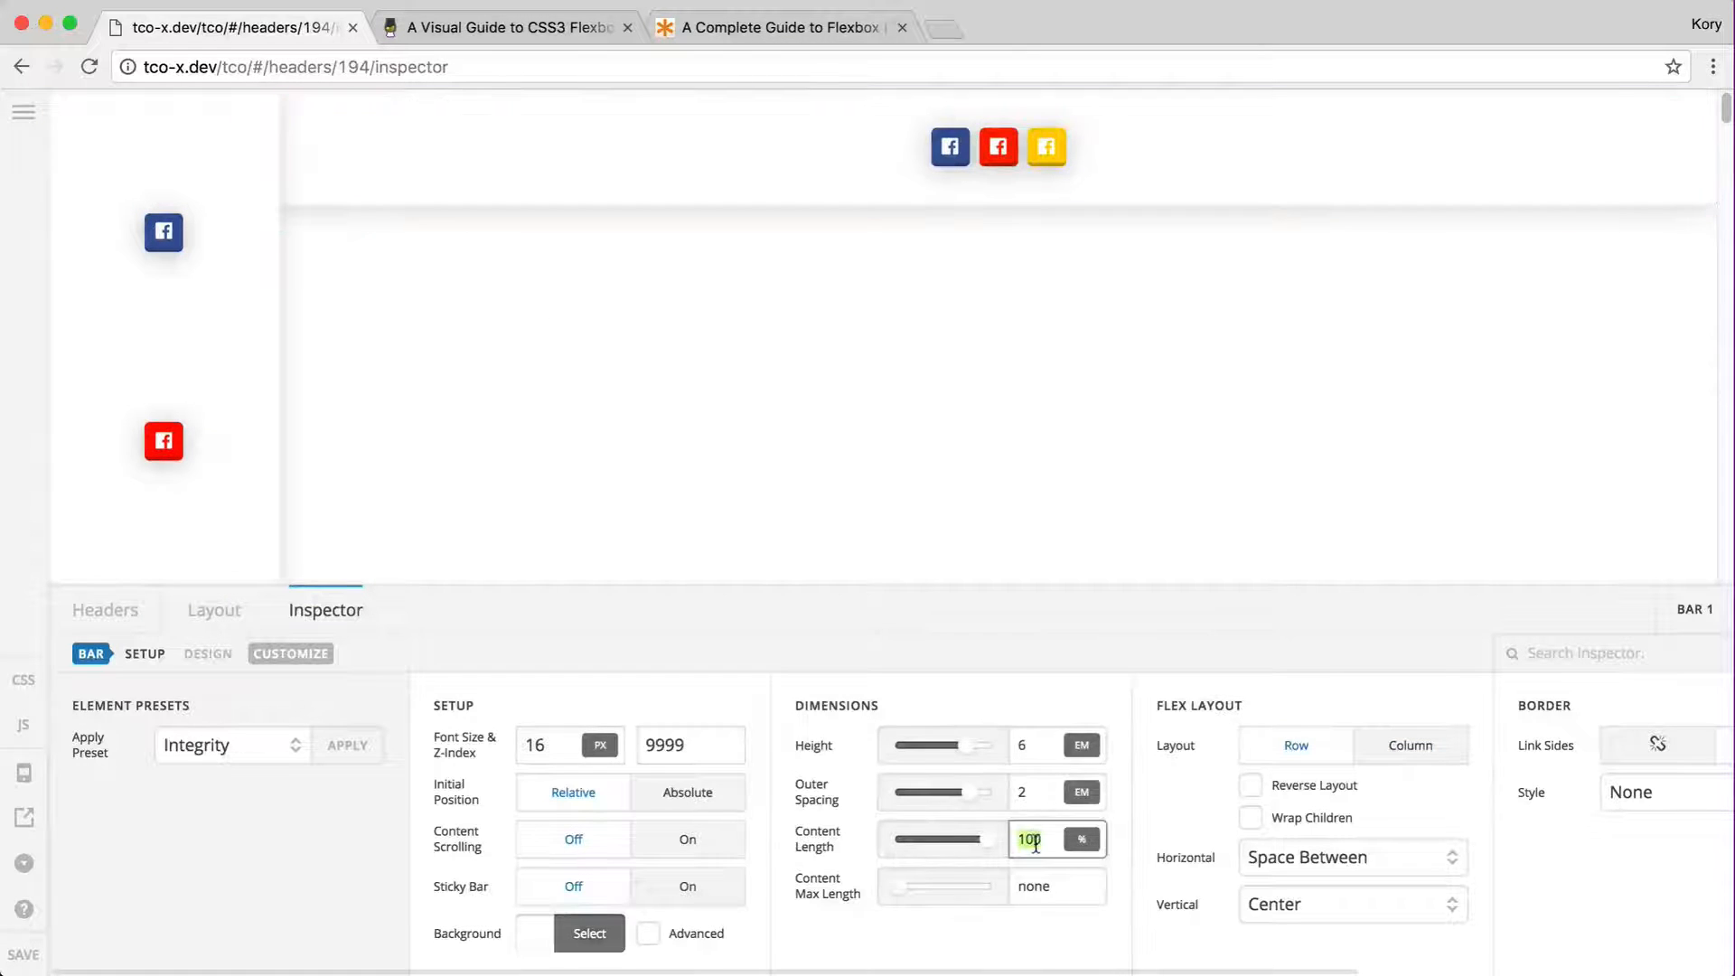
{"action": "type", "text": "50"}
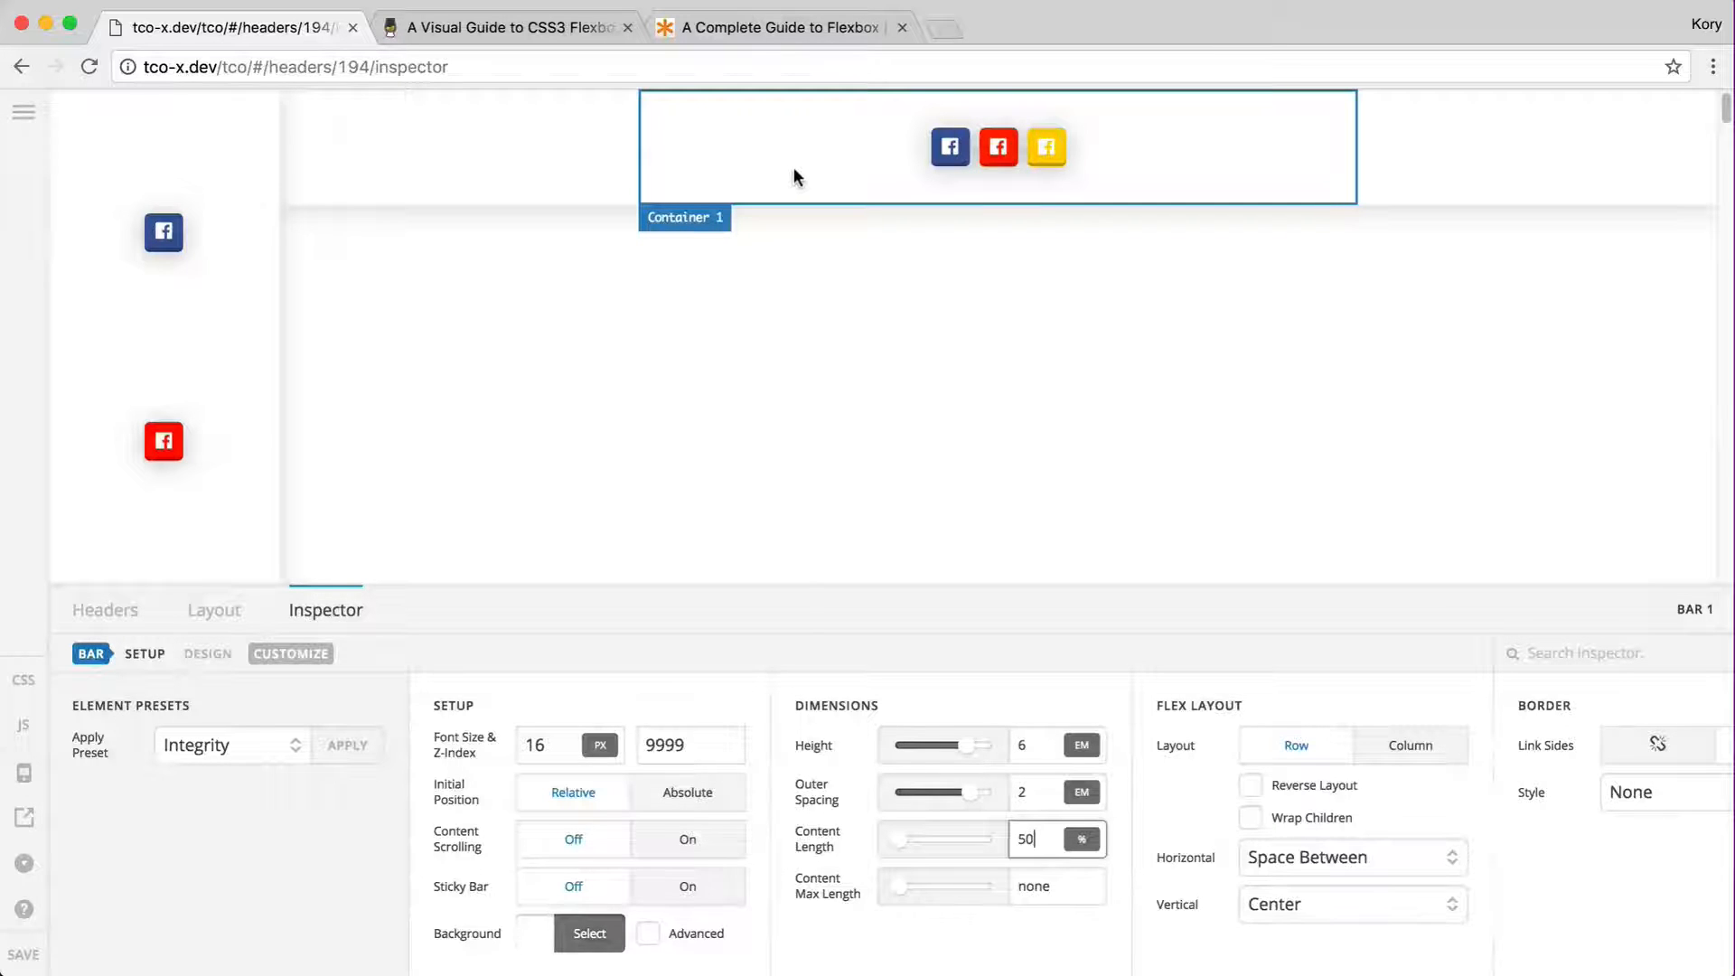
- Reset the content length of the top bar and the left bar to 100%, also trying 80% on the left bar
{"action": "key", "text": "BackSpace"}
{"action": "key", "text": "BackSpace"}
{"action": "type", "text": "100"}
{"action": "left_click", "coordinate": [235, 373]}
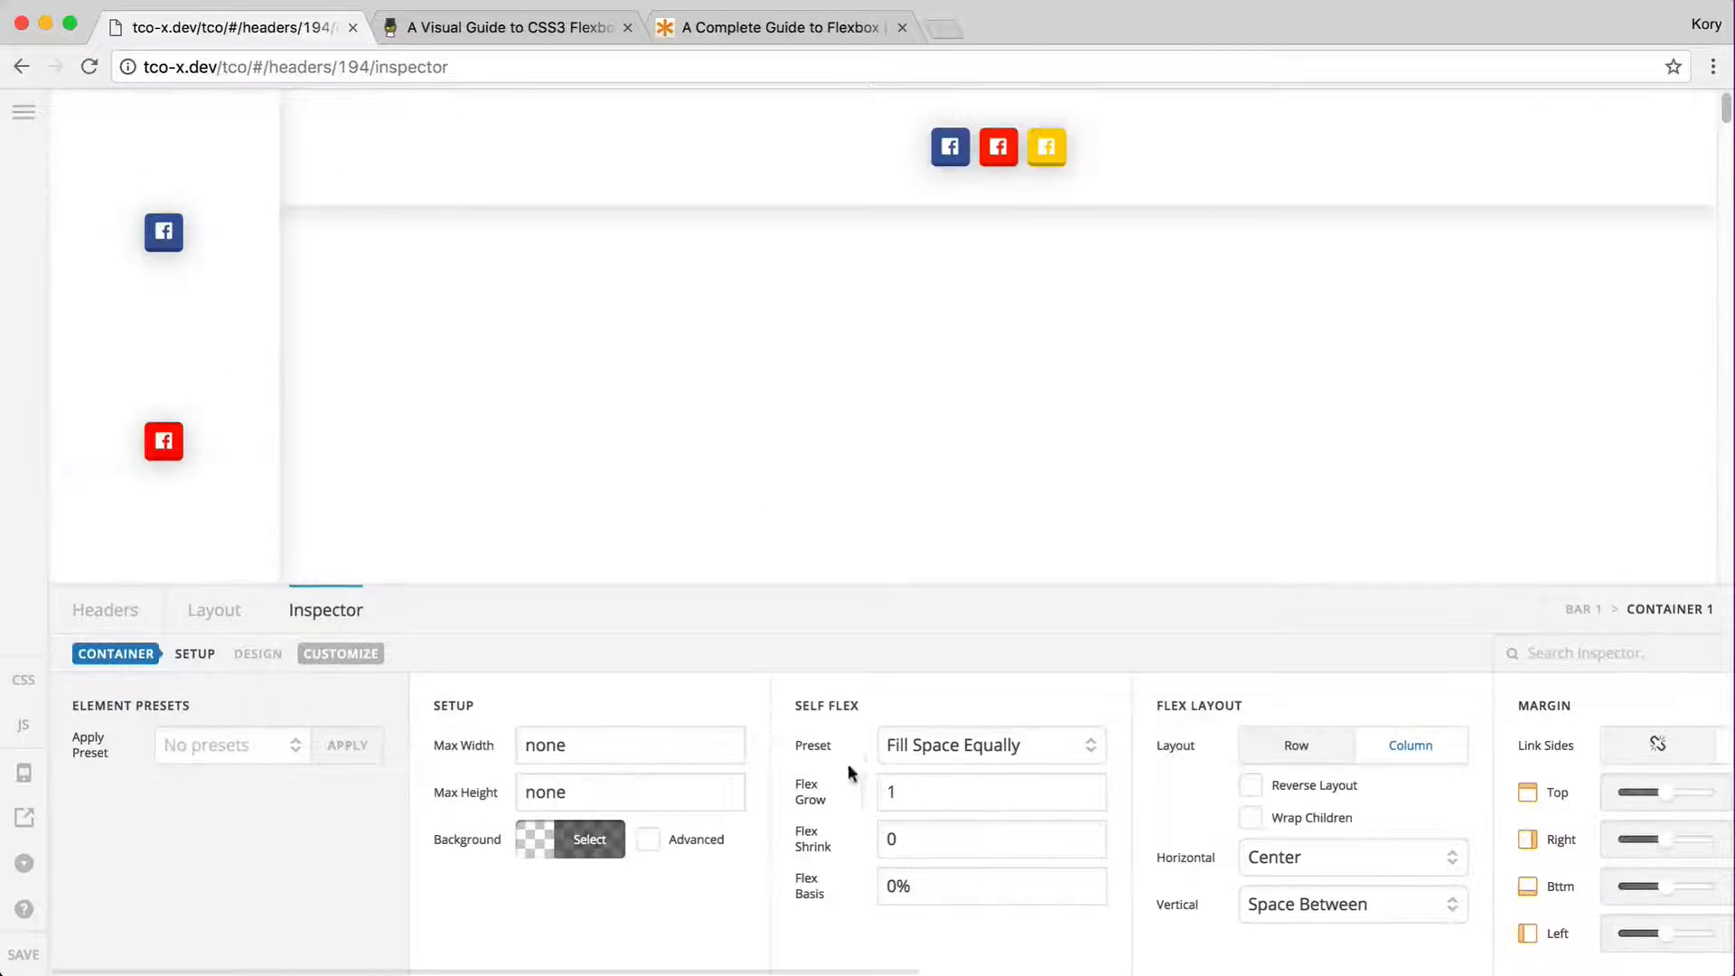
{"action": "left_click", "coordinate": [208, 141]}
{"action": "double_click", "coordinate": [1027, 842]}
{"action": "type", "text": "100"}
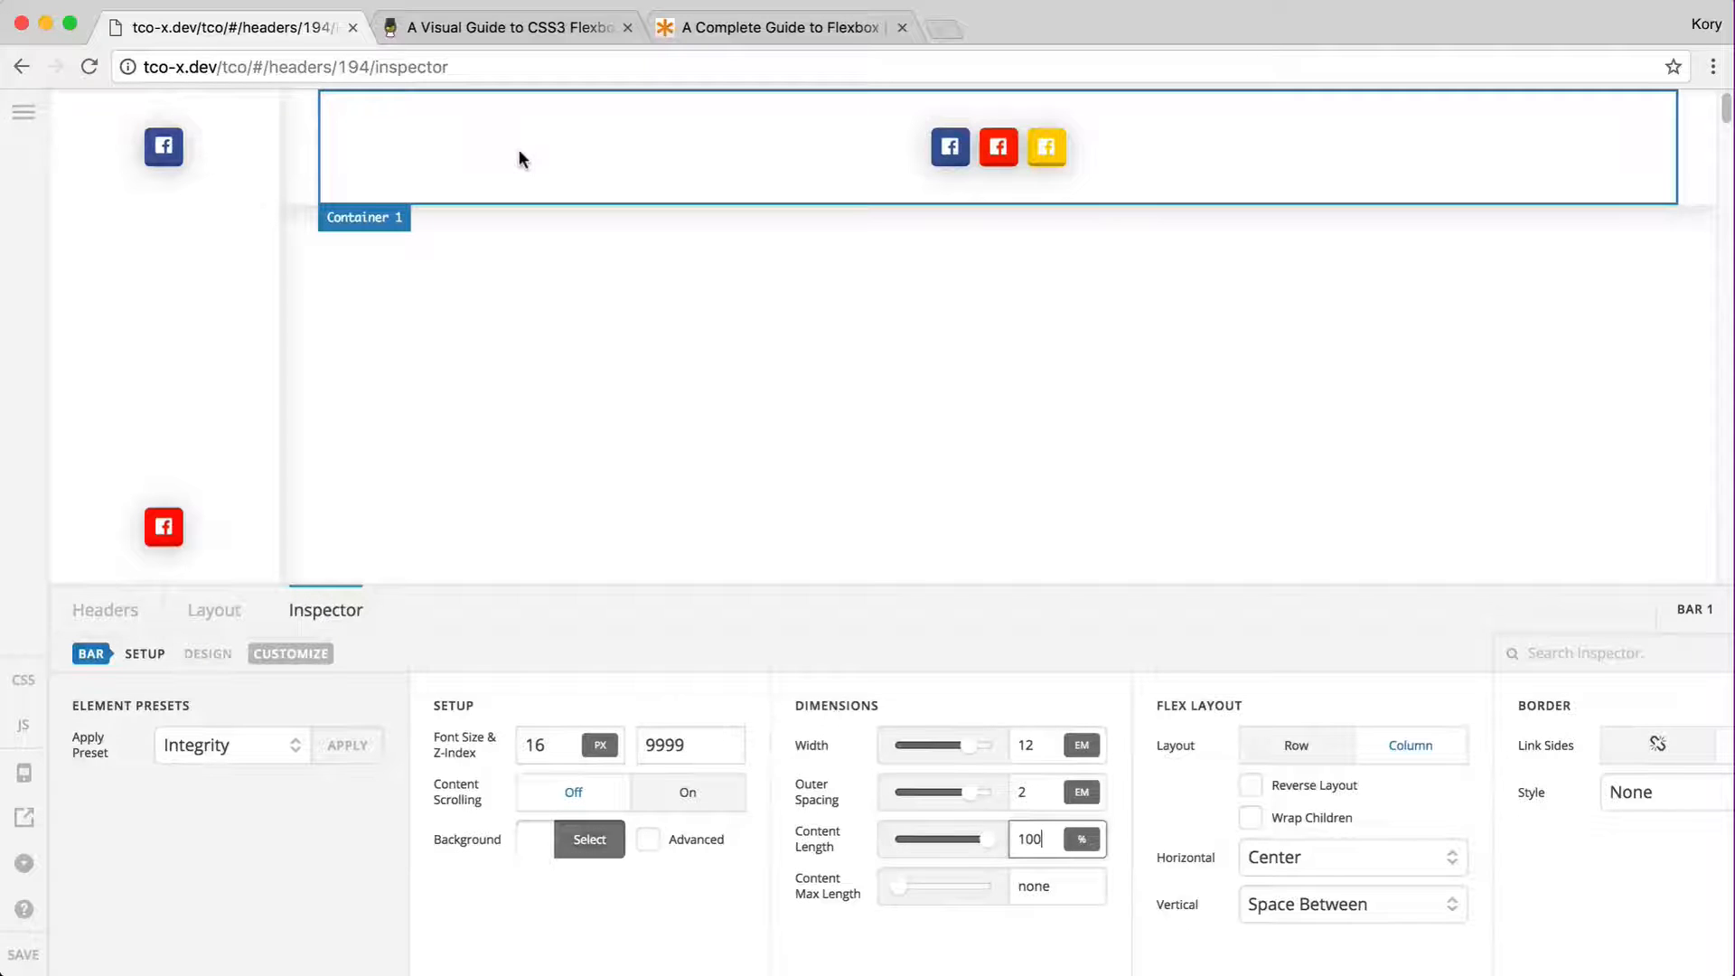
{"action": "double_click", "coordinate": [1021, 834]}
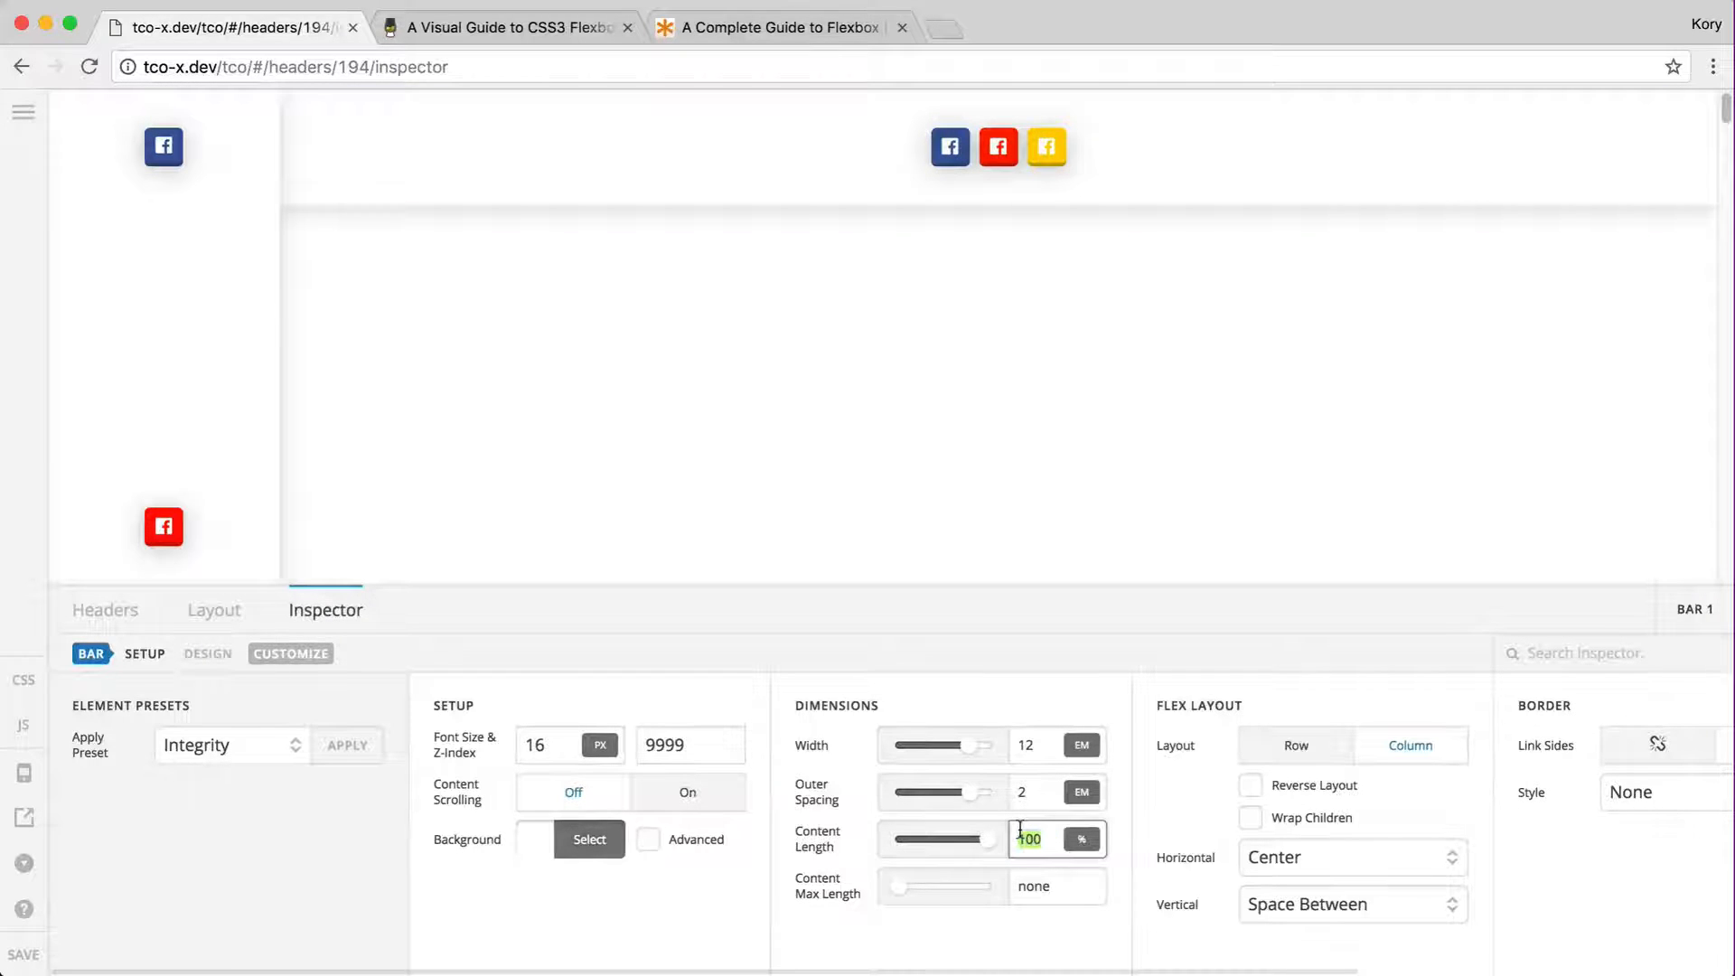
{"action": "type", "text": "80"}
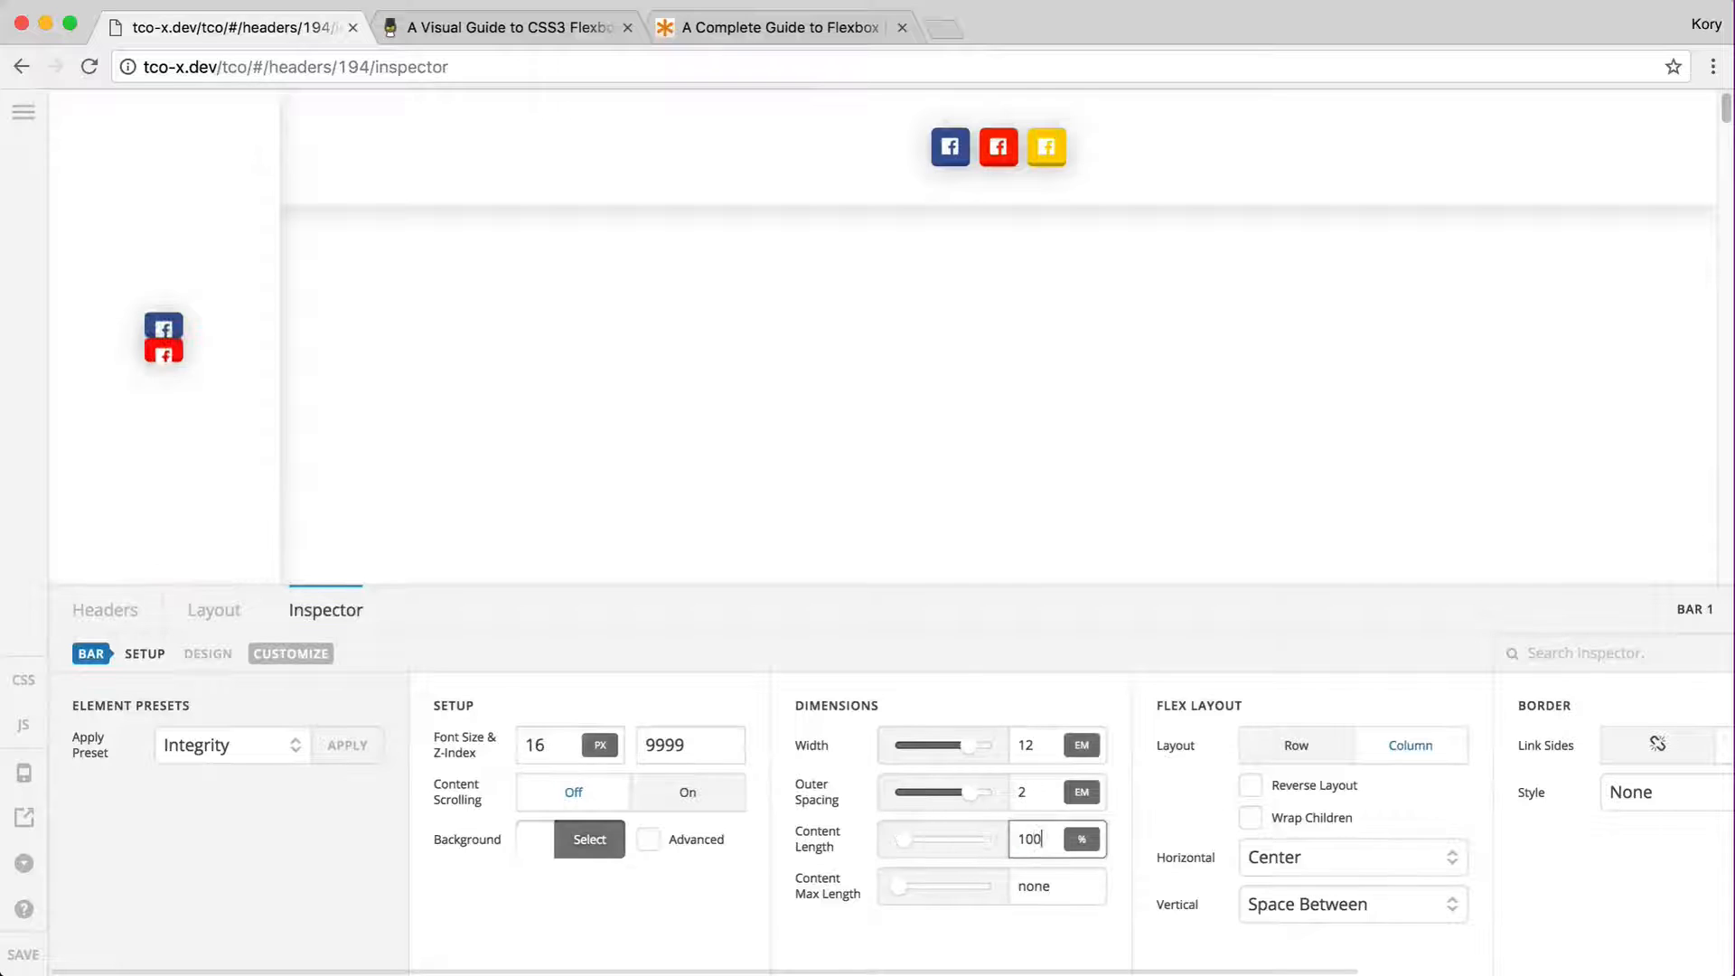
- Set the top bar's content length to 90%
{"action": "left_click", "coordinate": [298, 167]}
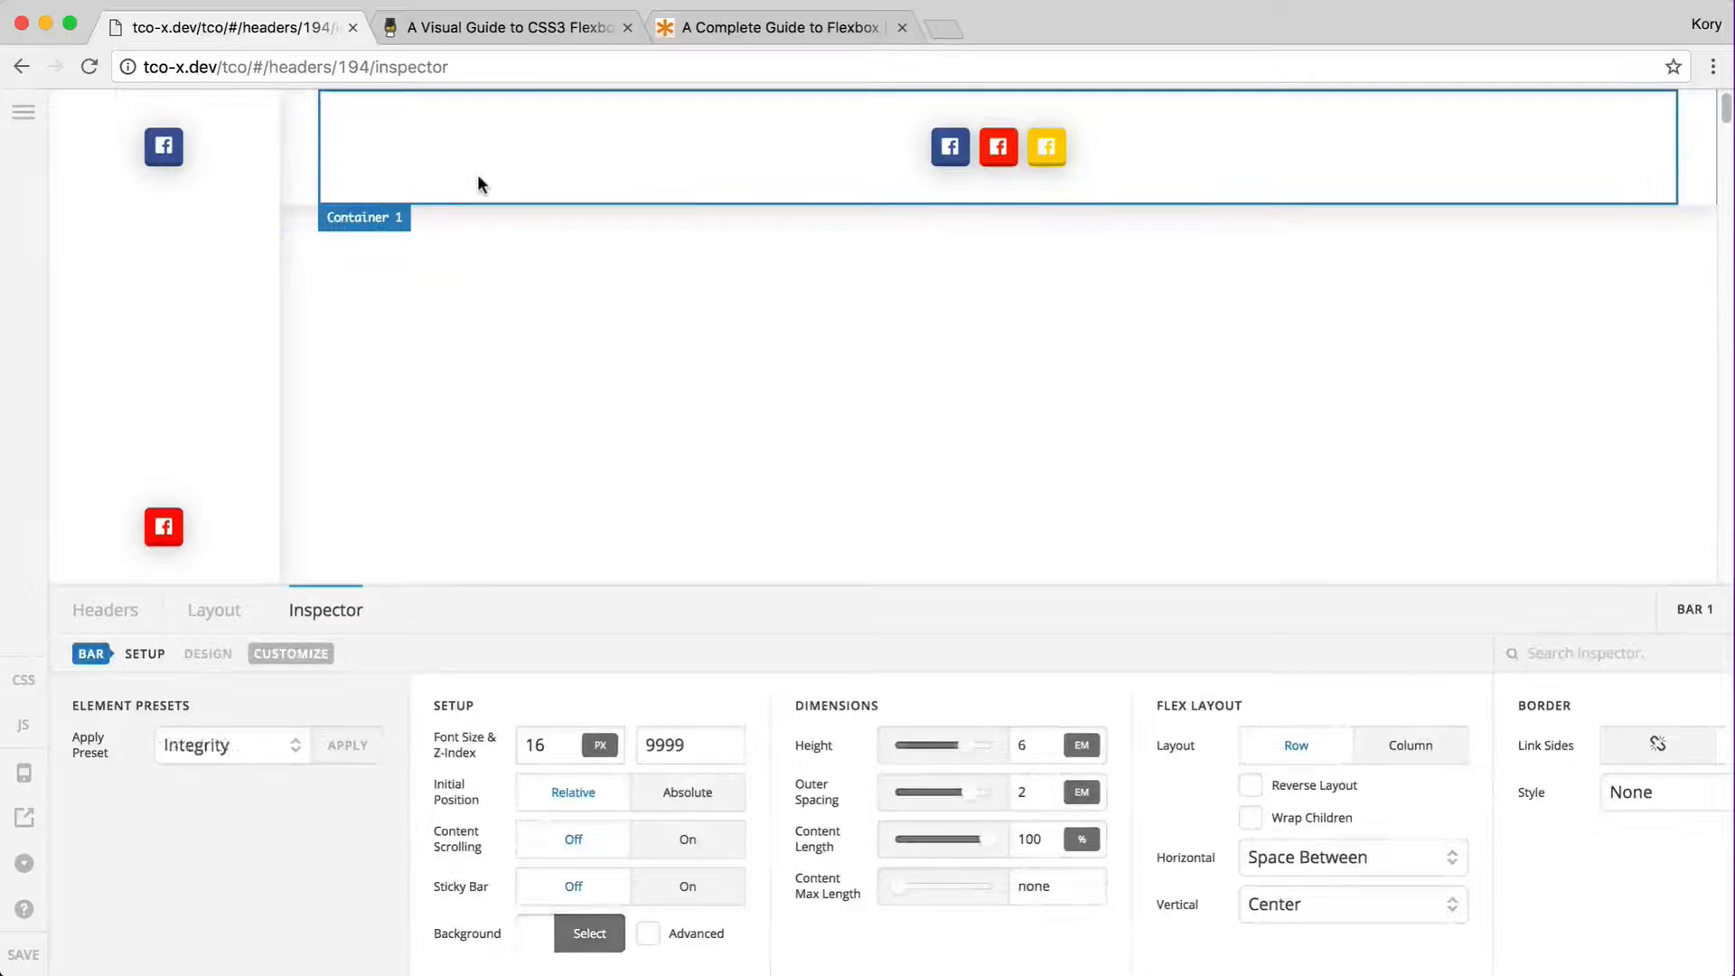
{"action": "left_click", "coordinate": [477, 175]}
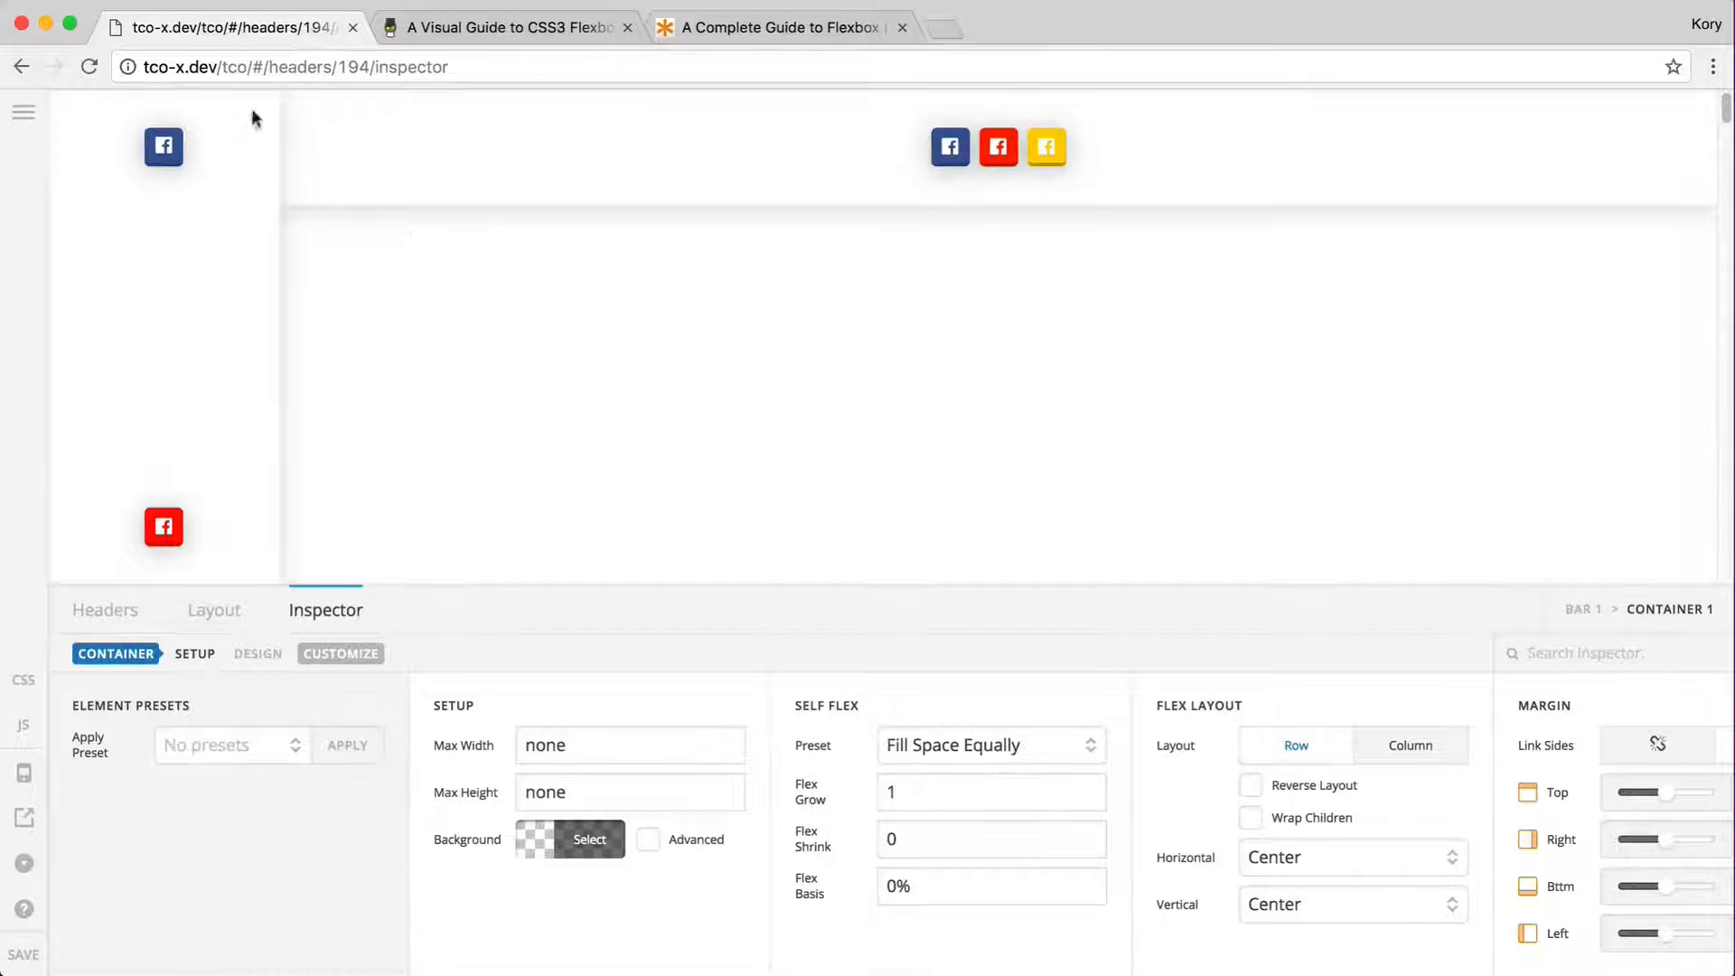
{"action": "left_click", "coordinate": [292, 174]}
{"action": "left_click", "coordinate": [1030, 840]}
{"action": "type", "text": "90"}
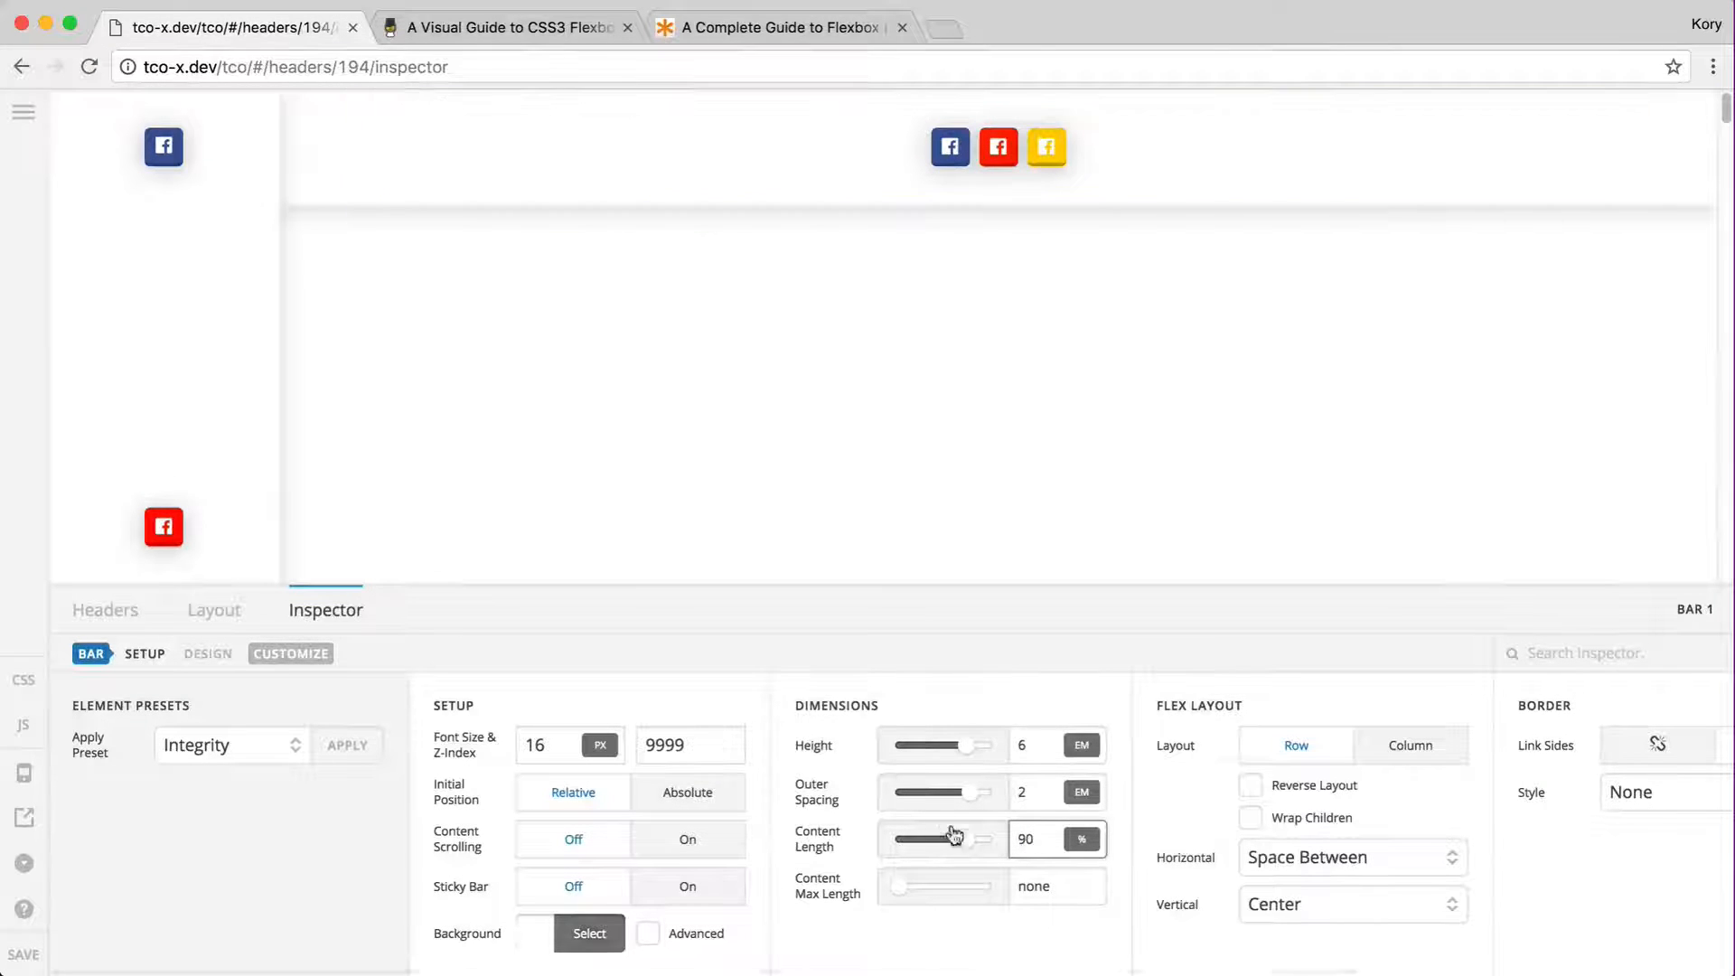
- Set the top bar's content max length to 1000 px
{"action": "left_click", "coordinate": [1040, 885]}
{"action": "type", "text": "1000"}
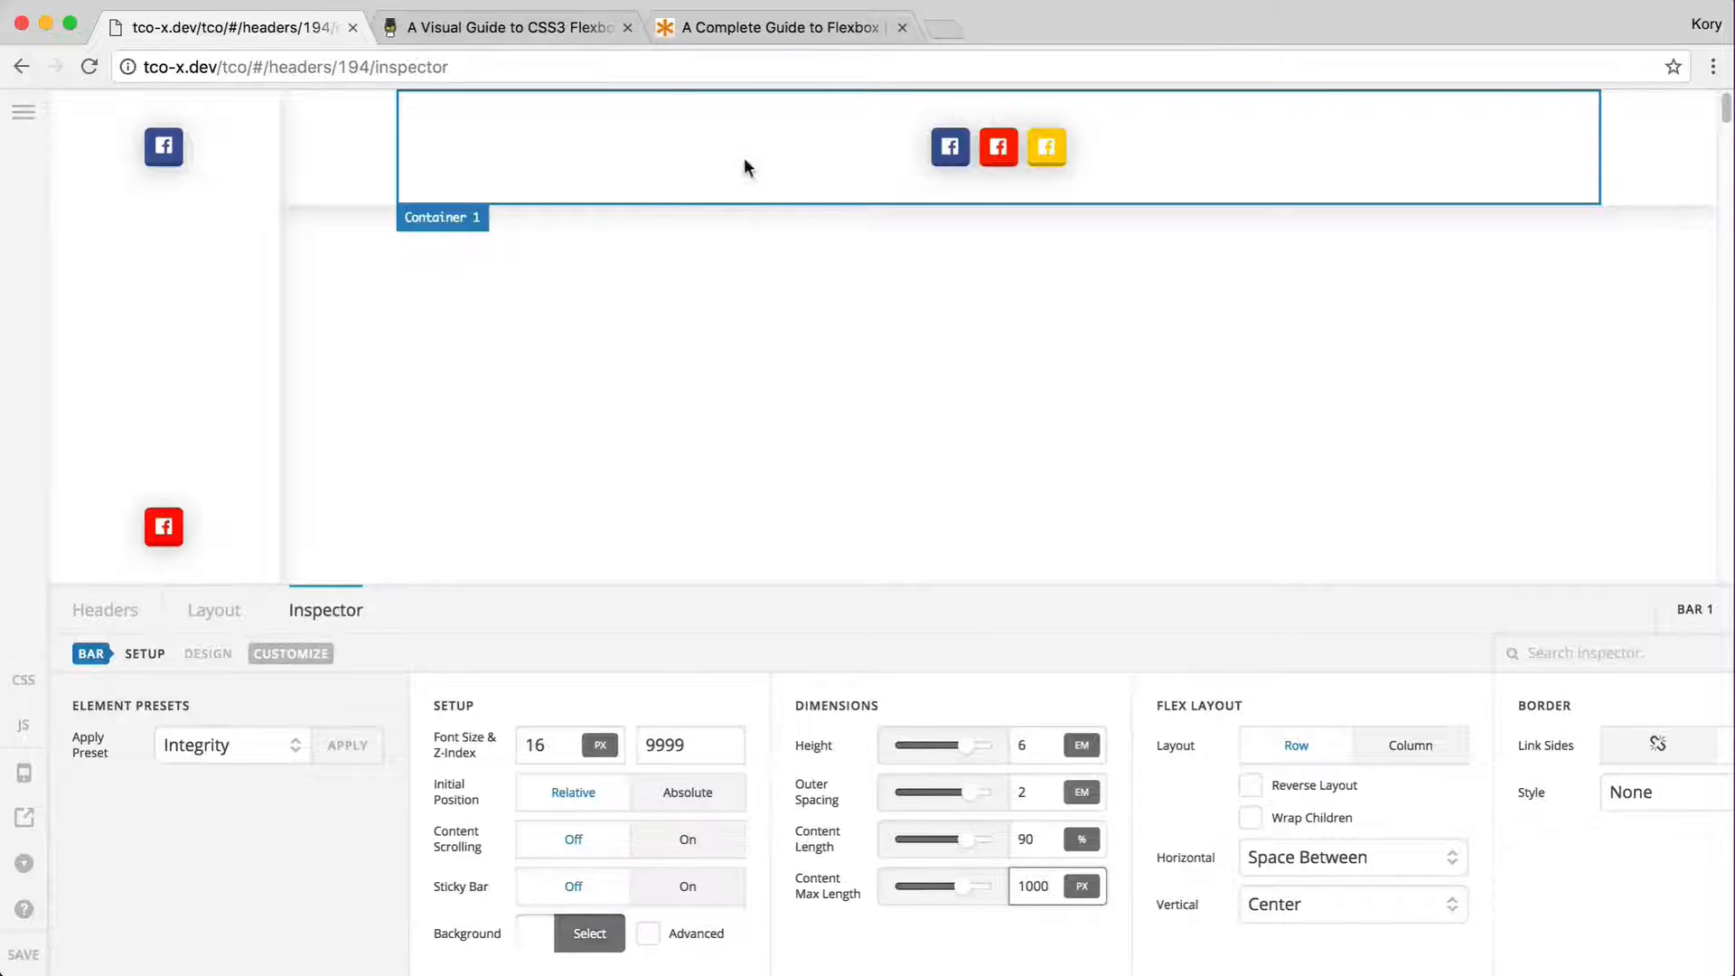
{"action": "left_click", "coordinate": [545, 945]}
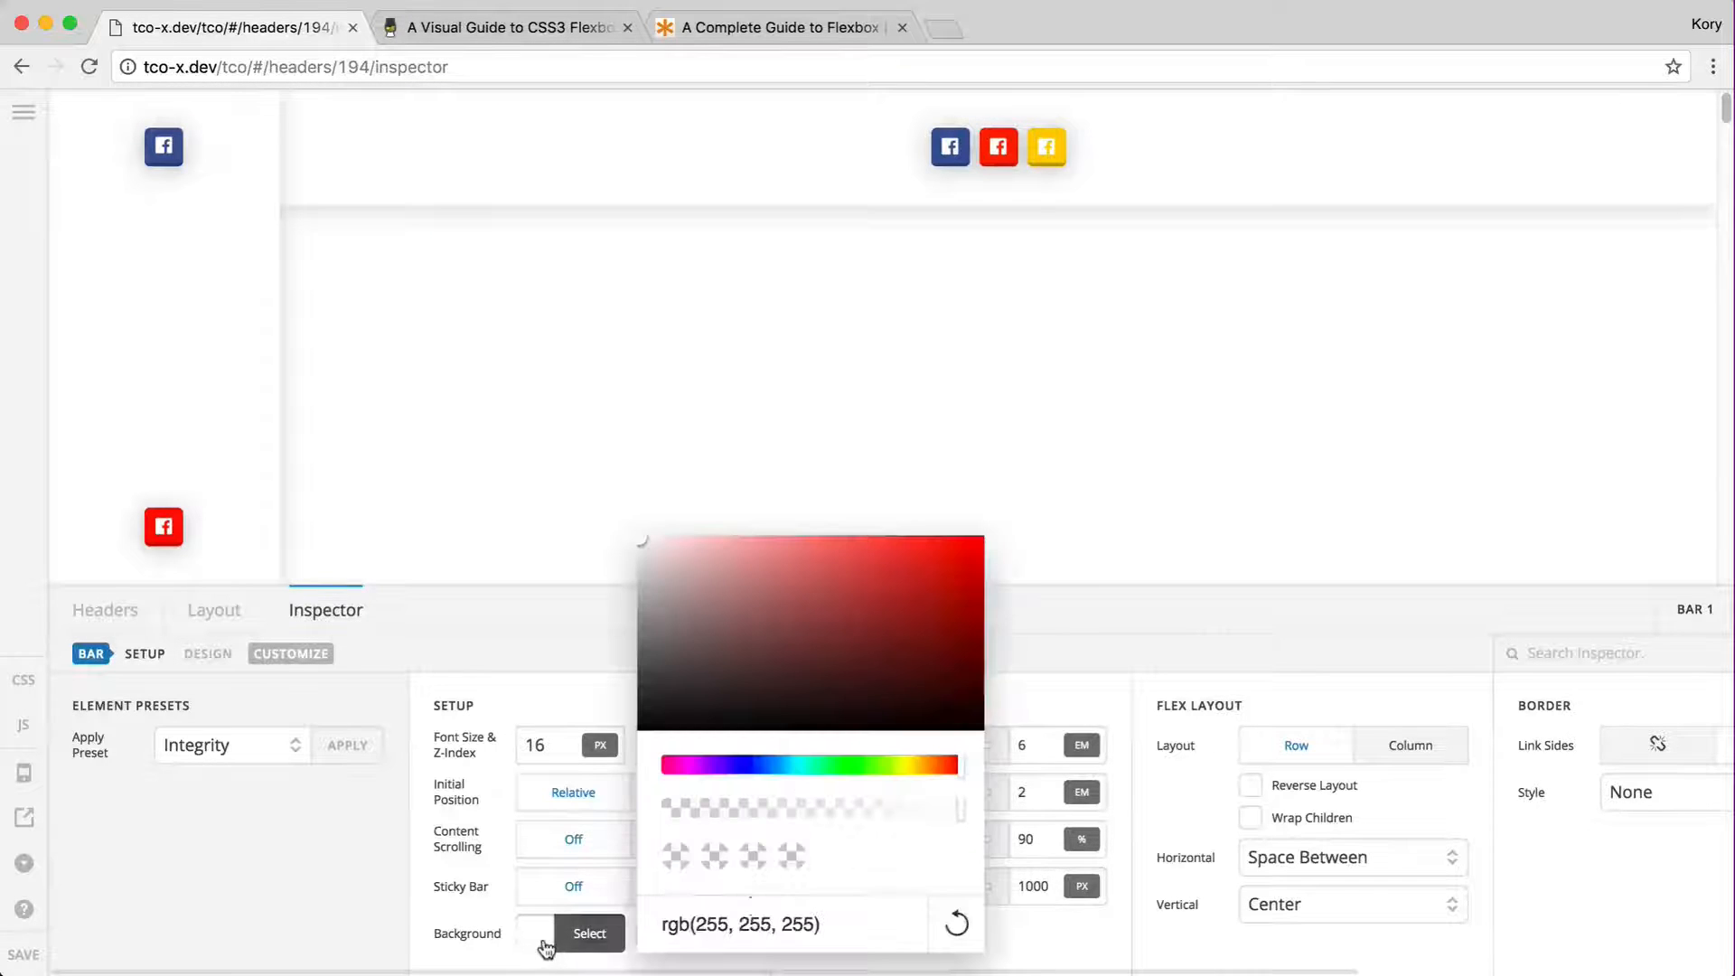
{"action": "left_click", "coordinate": [649, 608]}
{"action": "mouse_move", "coordinate": [649, 608]}
{"action": "left_mouse_down"}
{"action": "mouse_move", "coordinate": [651, 573]}
{"action": "mouse_move", "coordinate": [608, 553]}
{"action": "left_mouse_up"}
{"action": "left_click", "coordinate": [588, 936]}
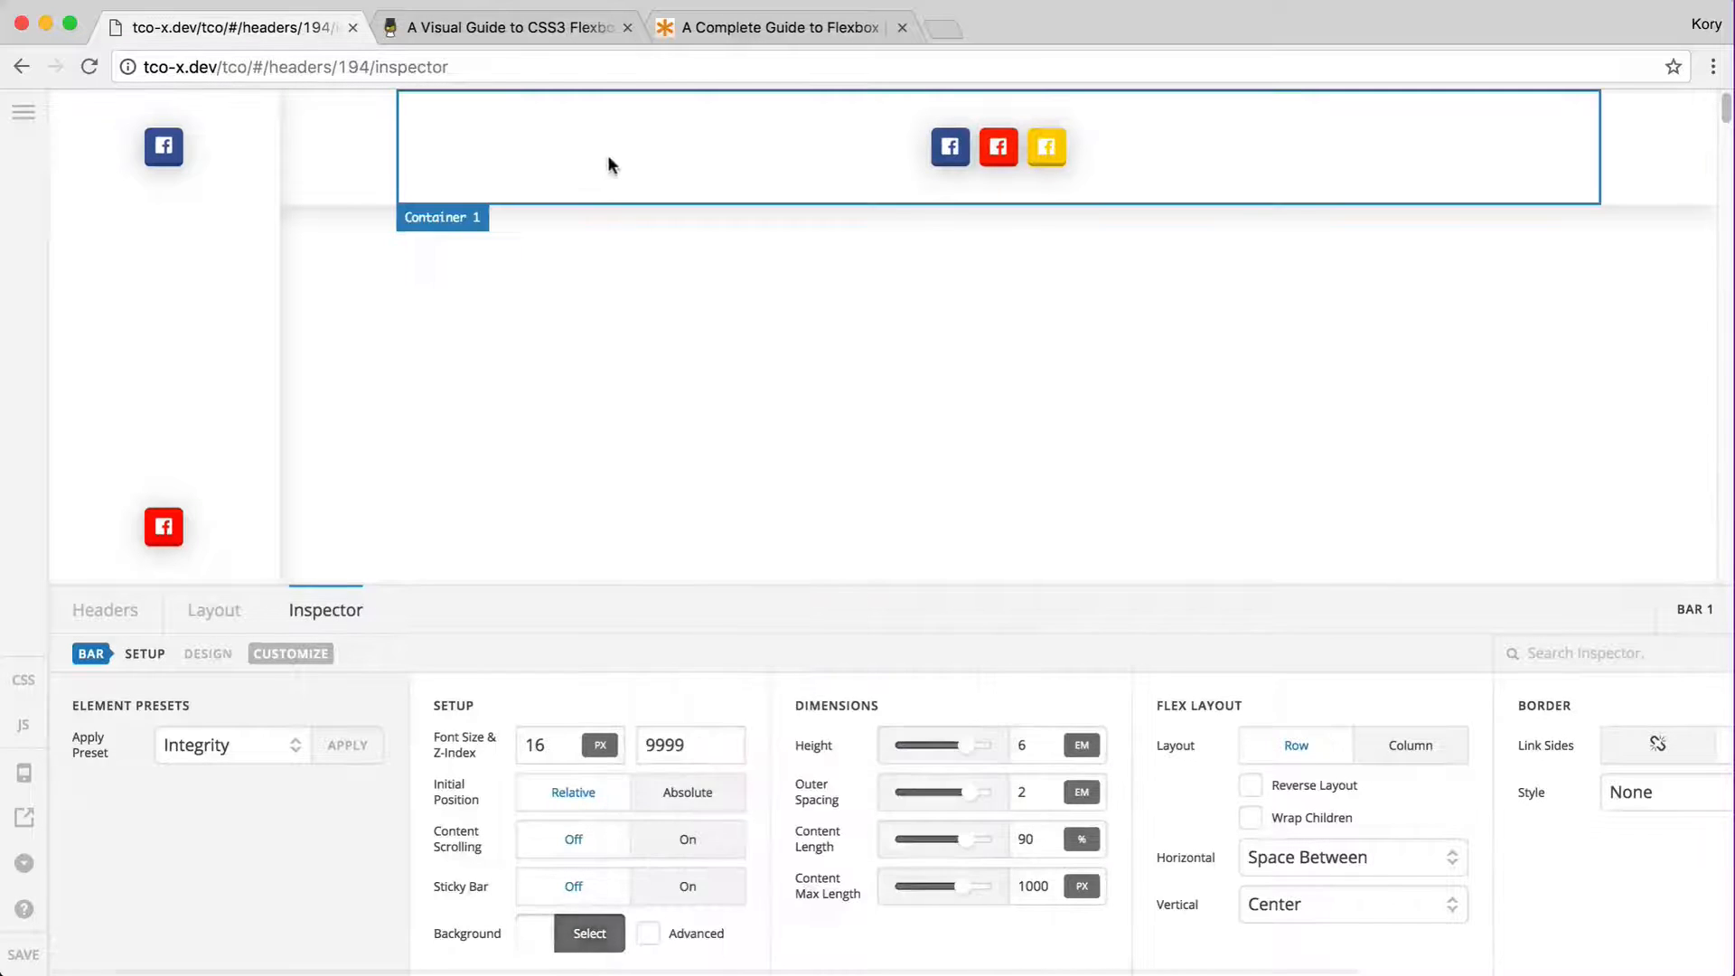
- Give the top bar's container a neutral medium-gray background and resize the browser window to check the container's width behavior
{"action": "left_click", "coordinate": [588, 150]}
{"action": "left_click", "coordinate": [560, 854]}
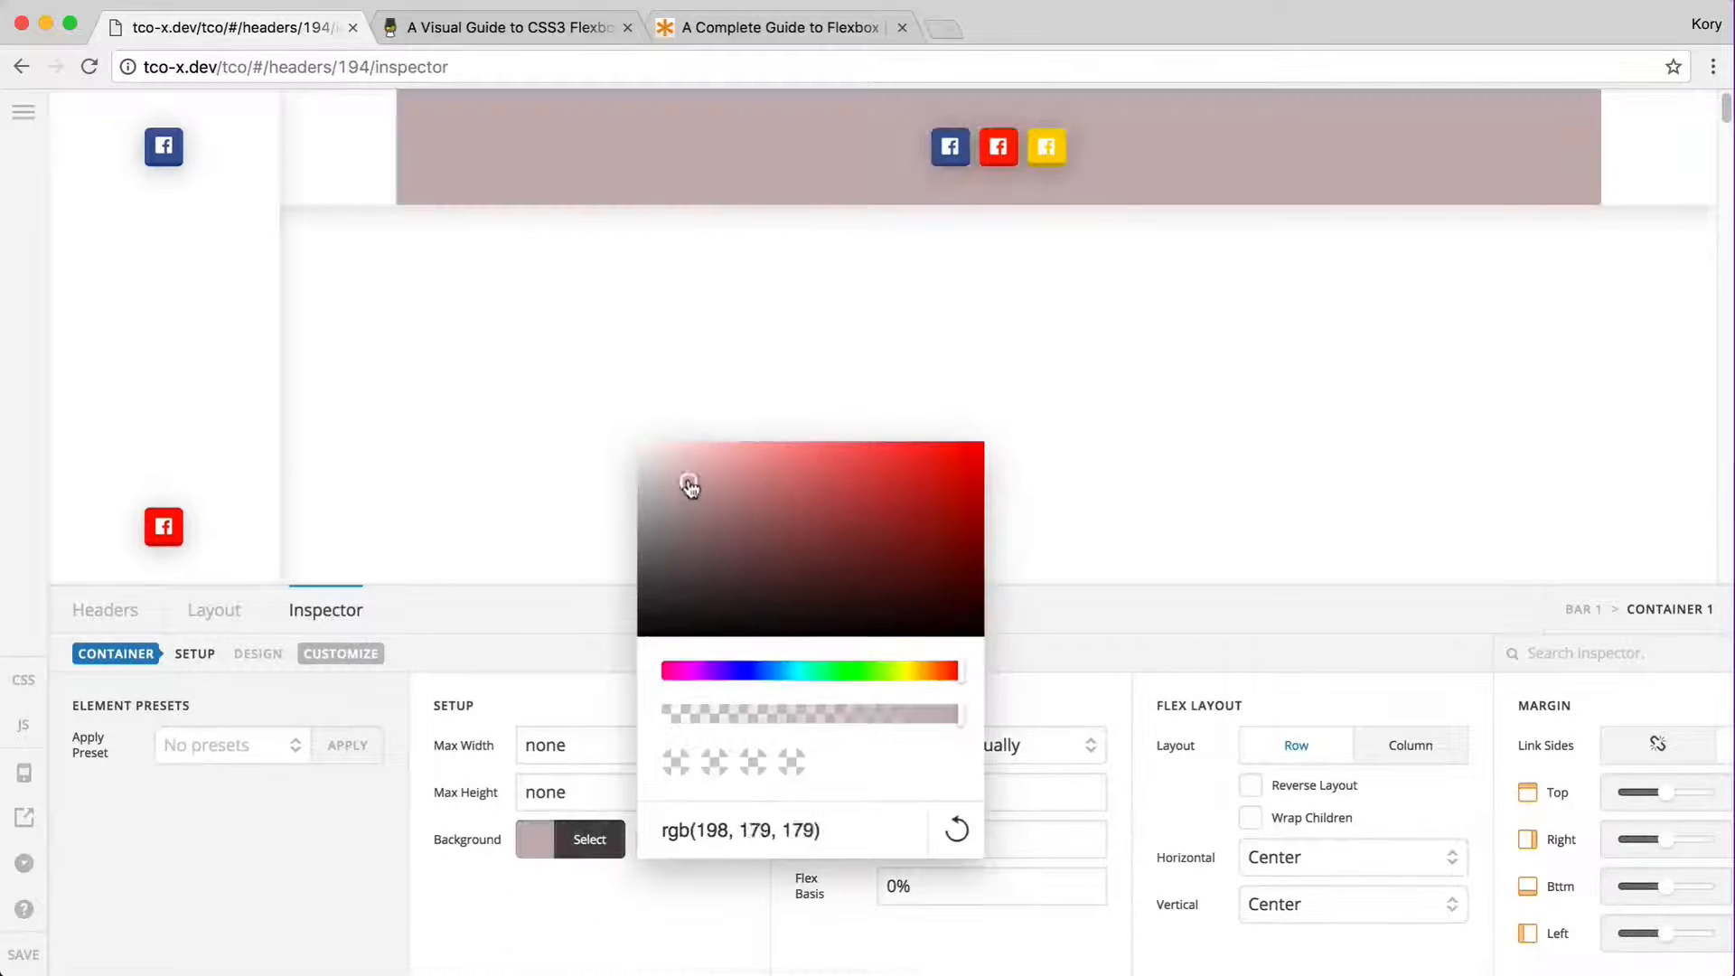
{"action": "left_click_drag", "start_coordinate": [689, 484], "coordinate": [640, 533]}
{"action": "left_click", "coordinate": [555, 849]}
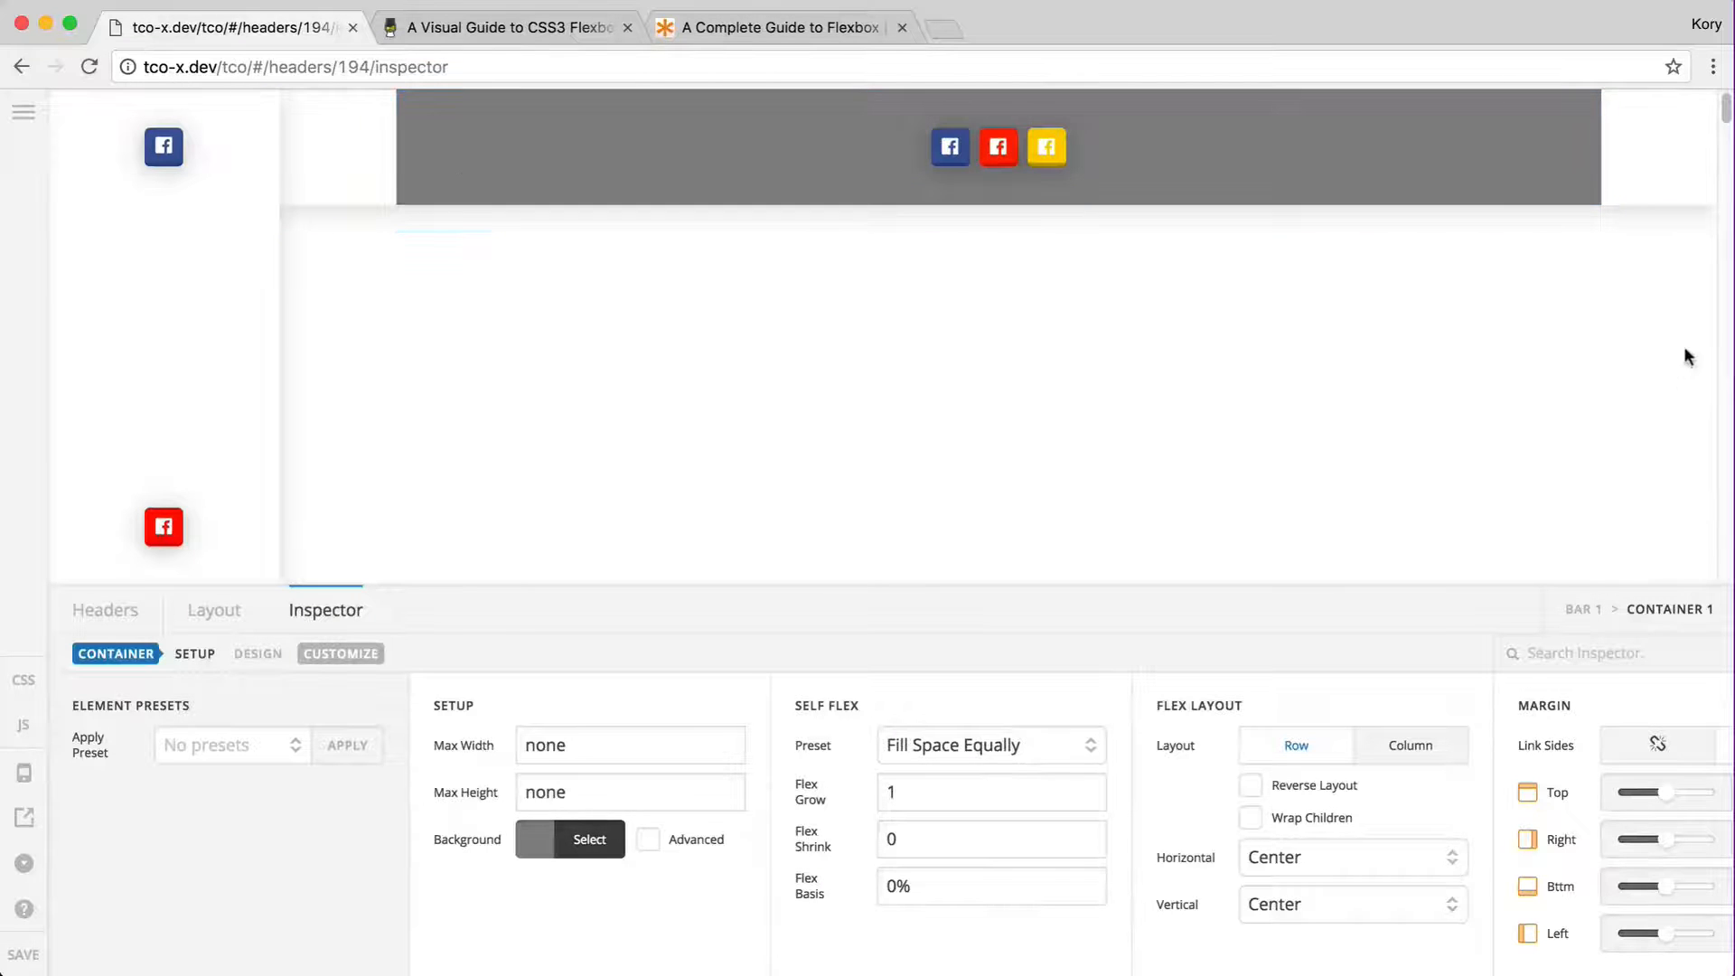
{"action": "mouse_move", "coordinate": [1729, 371]}
{"action": "left_mouse_down"}
{"action": "mouse_move", "coordinate": [1518, 366]}
{"action": "mouse_move", "coordinate": [1730, 367]}
{"action": "left_mouse_up"}
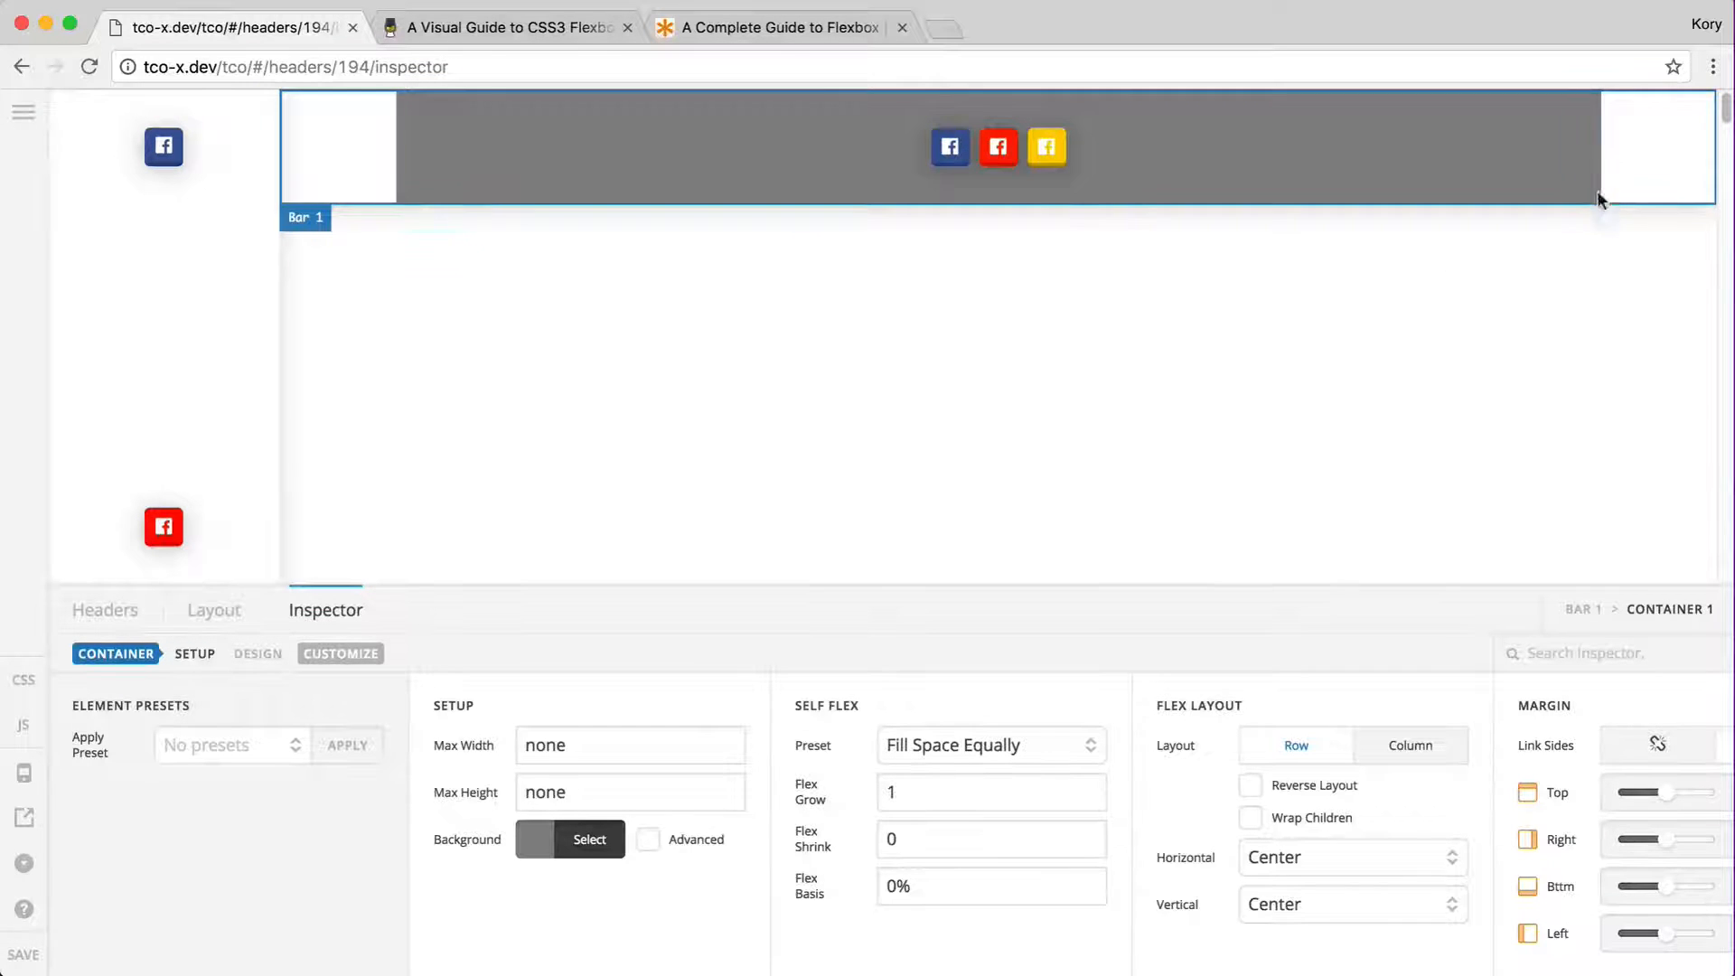
{"action": "left_click_drag", "start_coordinate": [1671, 342], "coordinate": [1732, 394]}
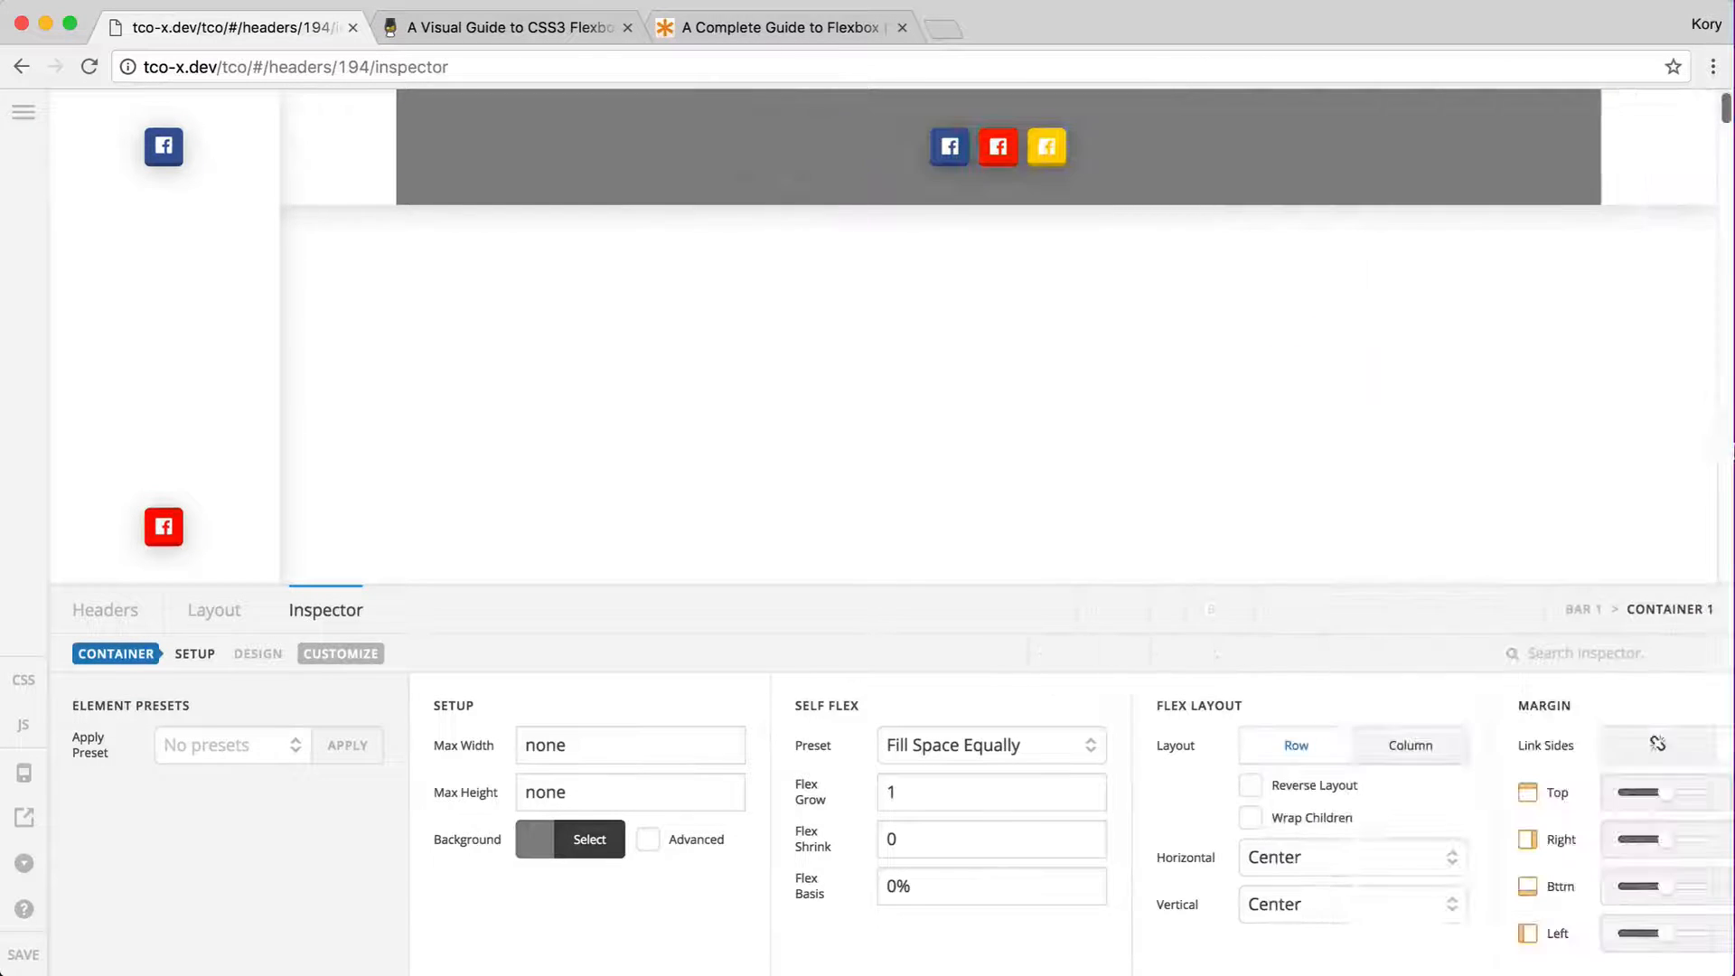
- Try a content length of 100% on the top bar and replace it with auto
{"action": "left_click", "coordinate": [296, 156]}
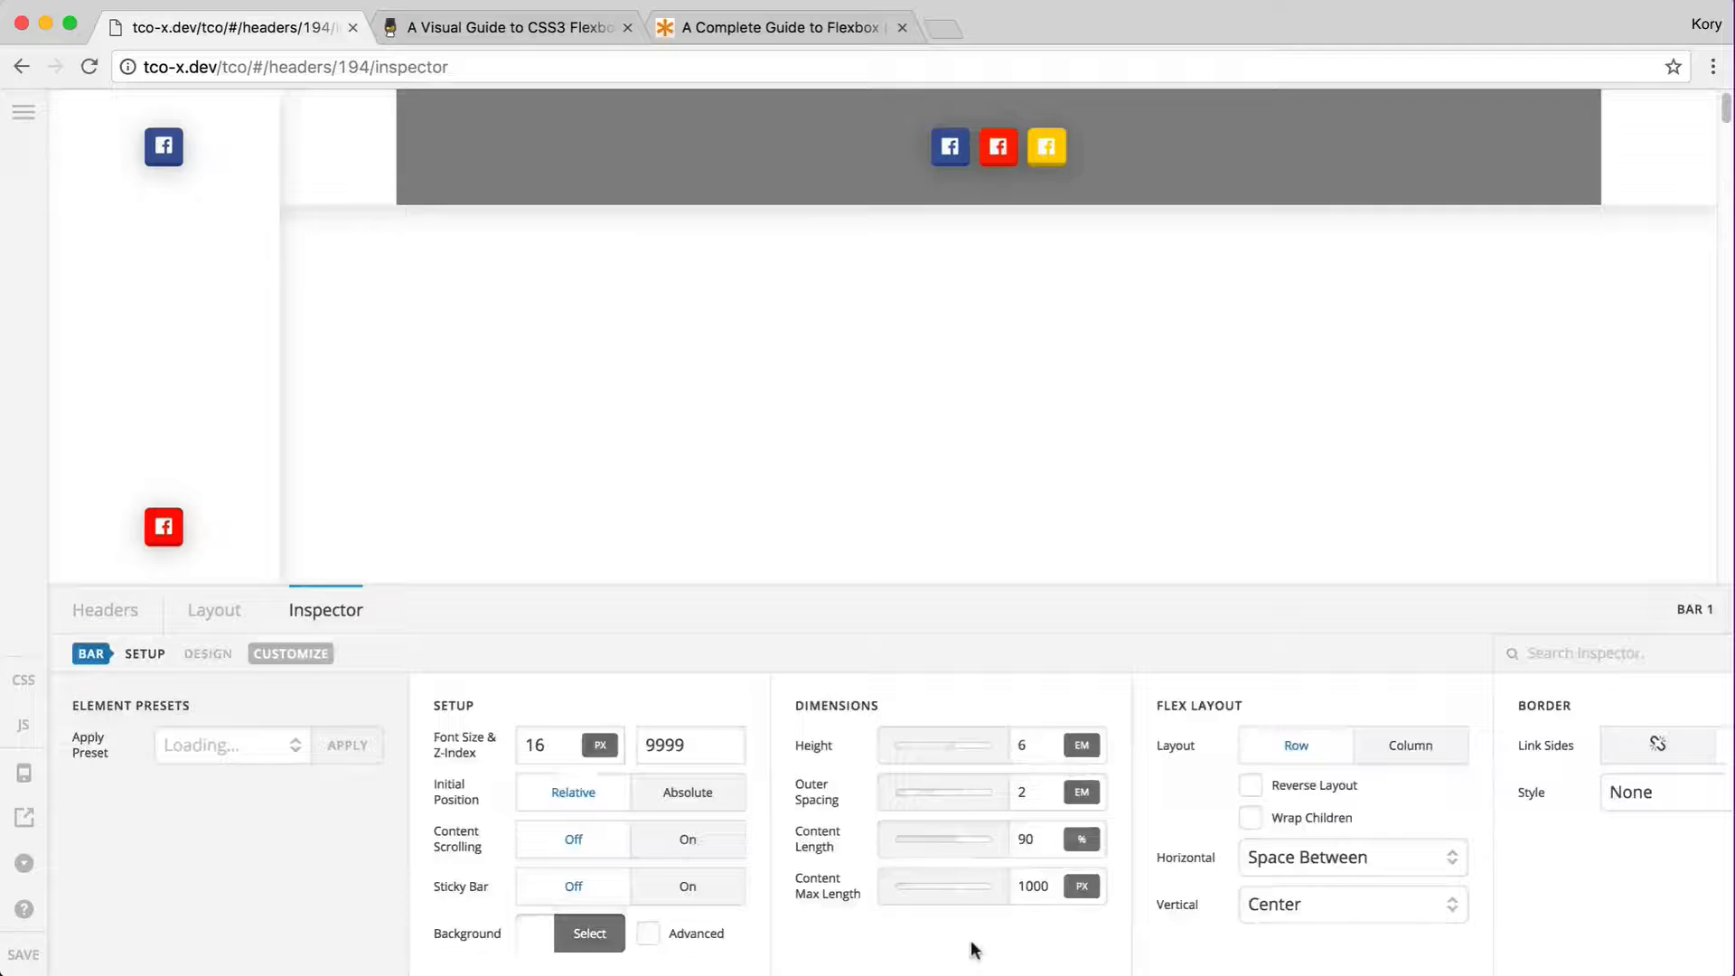
{"action": "double_click", "coordinate": [1029, 823]}
{"action": "type", "text": "100"}
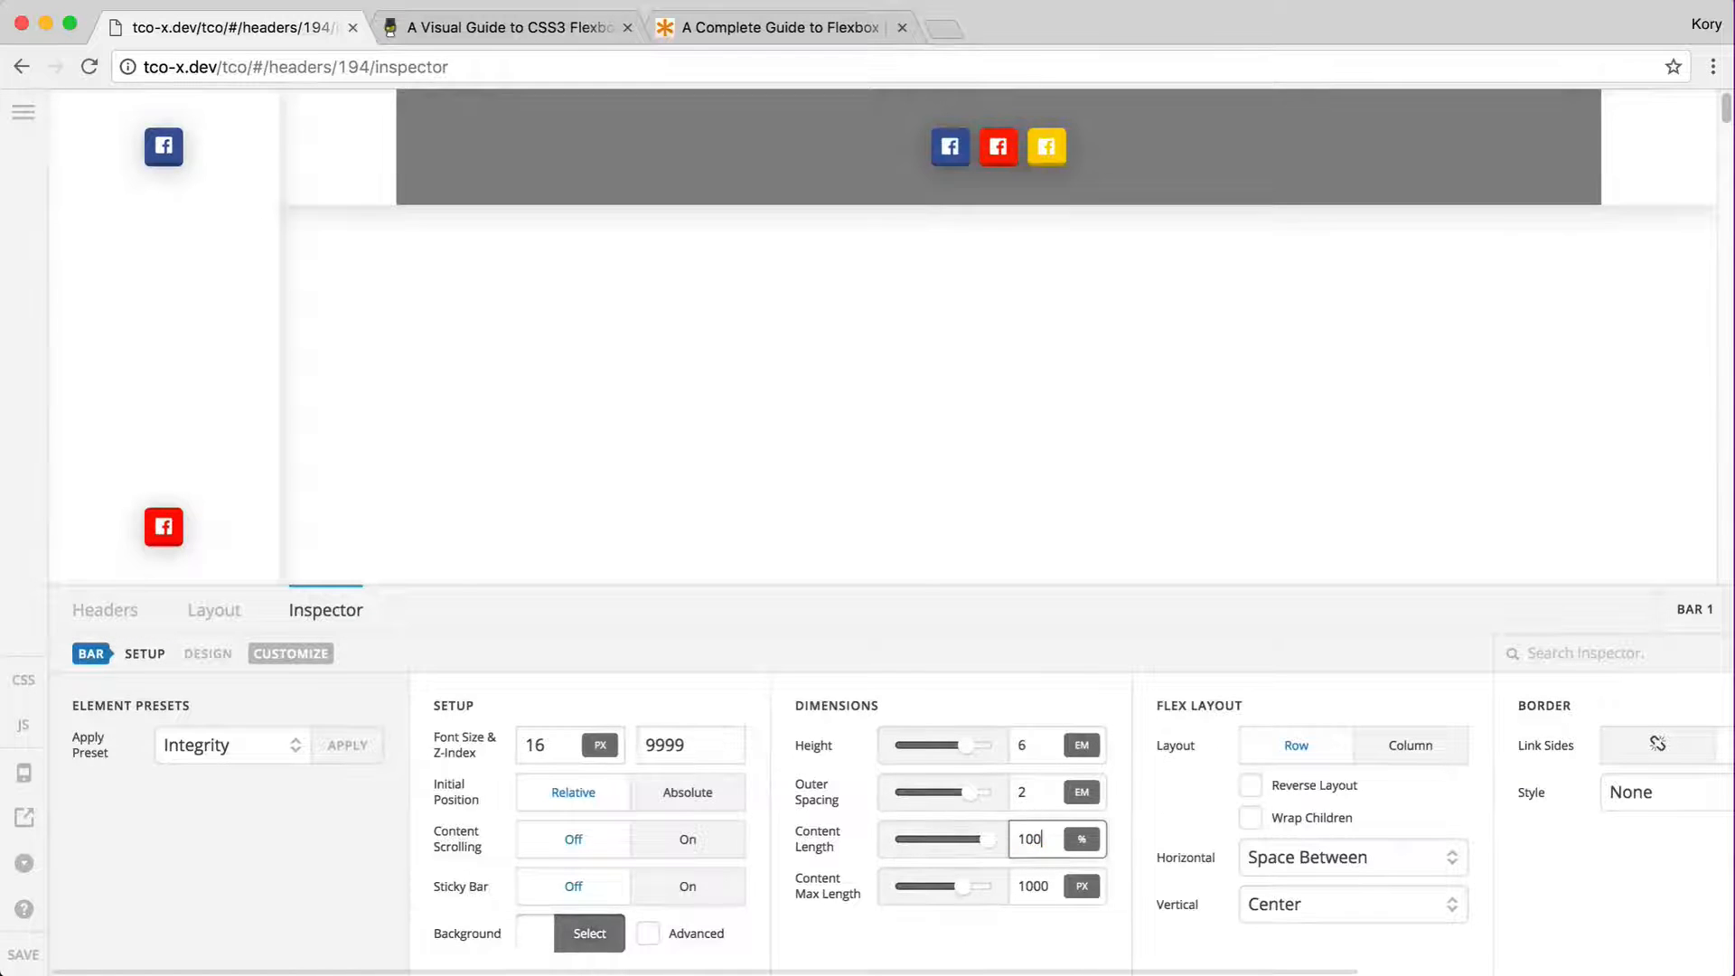
{"action": "key", "text": "BackSpace"}
{"action": "key", "text": "BackSpace"}
{"action": "key", "text": "BackSpace"}
{"action": "type", "text": "auto"}
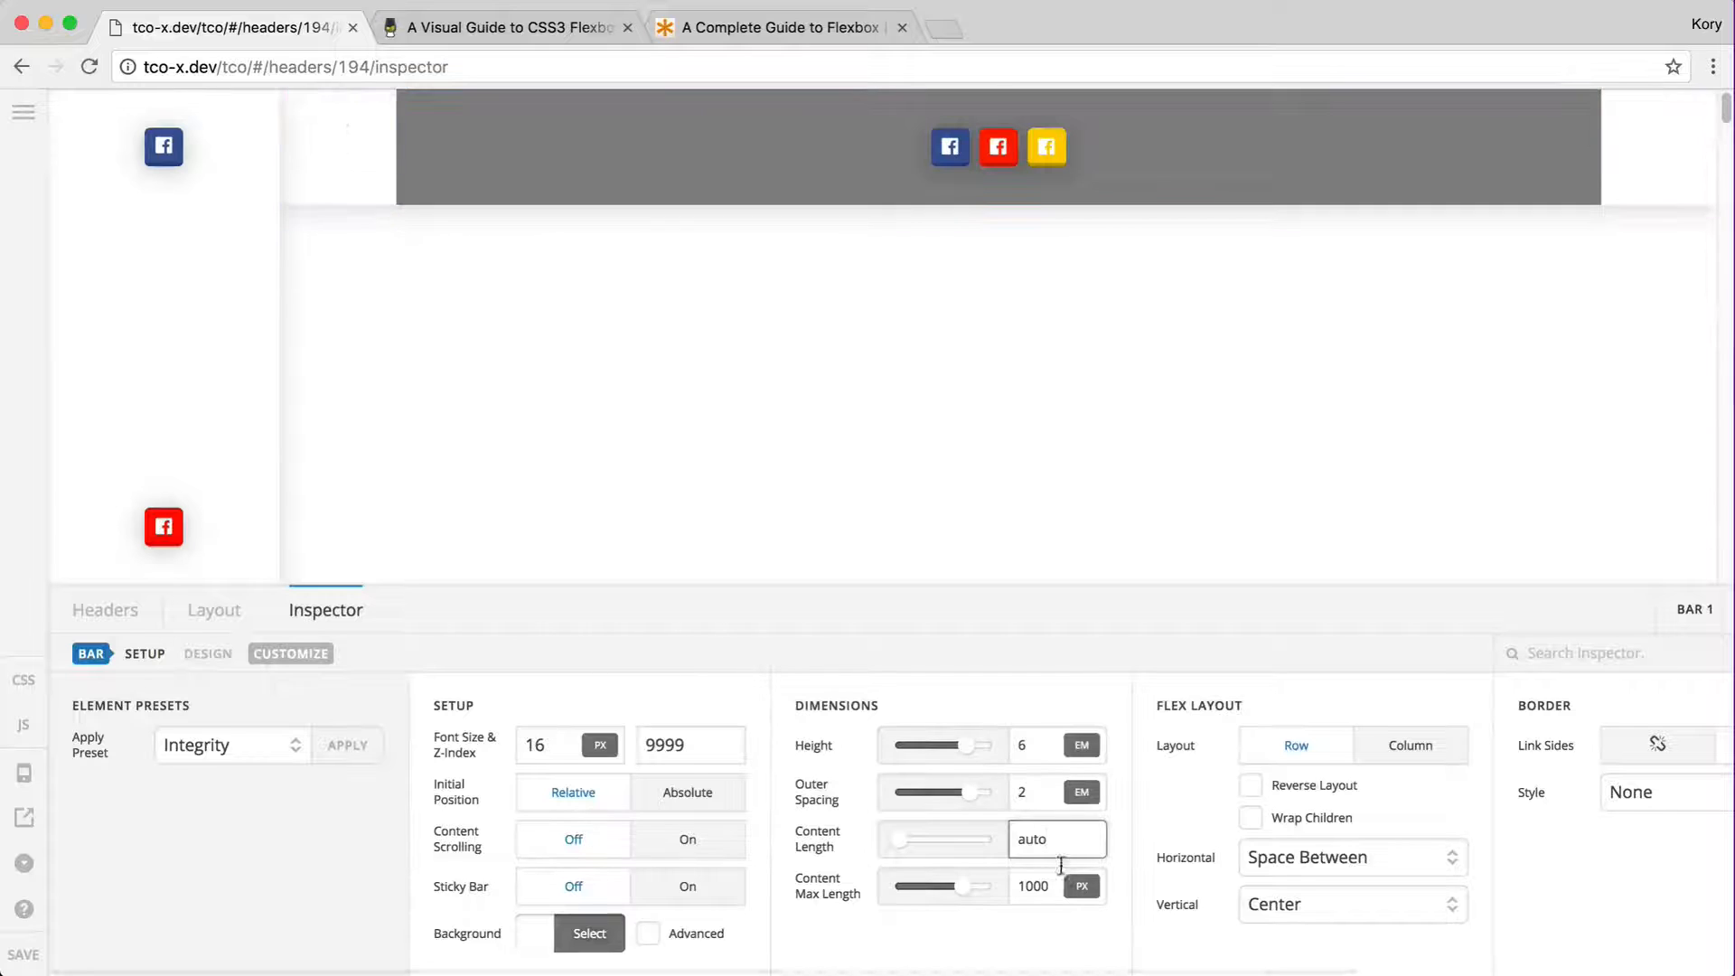
- Set the top bar's content max length to none and resize the browser window to check the container
{"action": "double_click", "coordinate": [1035, 886]}
{"action": "type", "text": "none"}
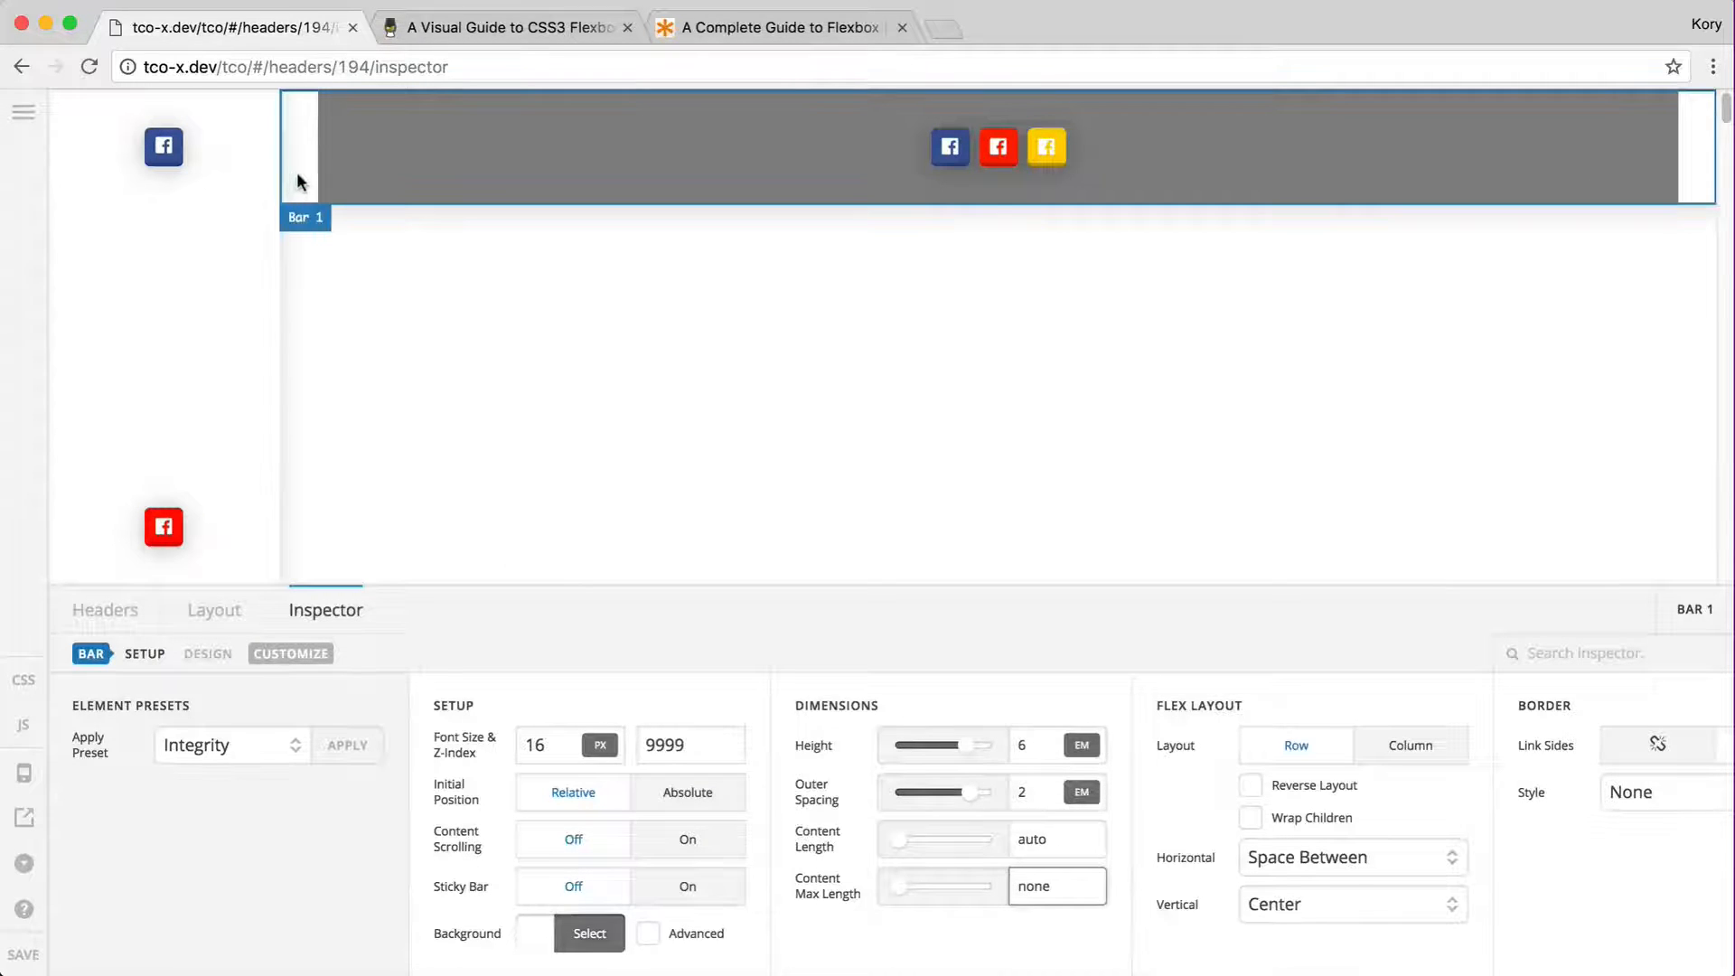
{"action": "left_click_drag", "start_coordinate": [1732, 269], "coordinate": [1729, 379]}
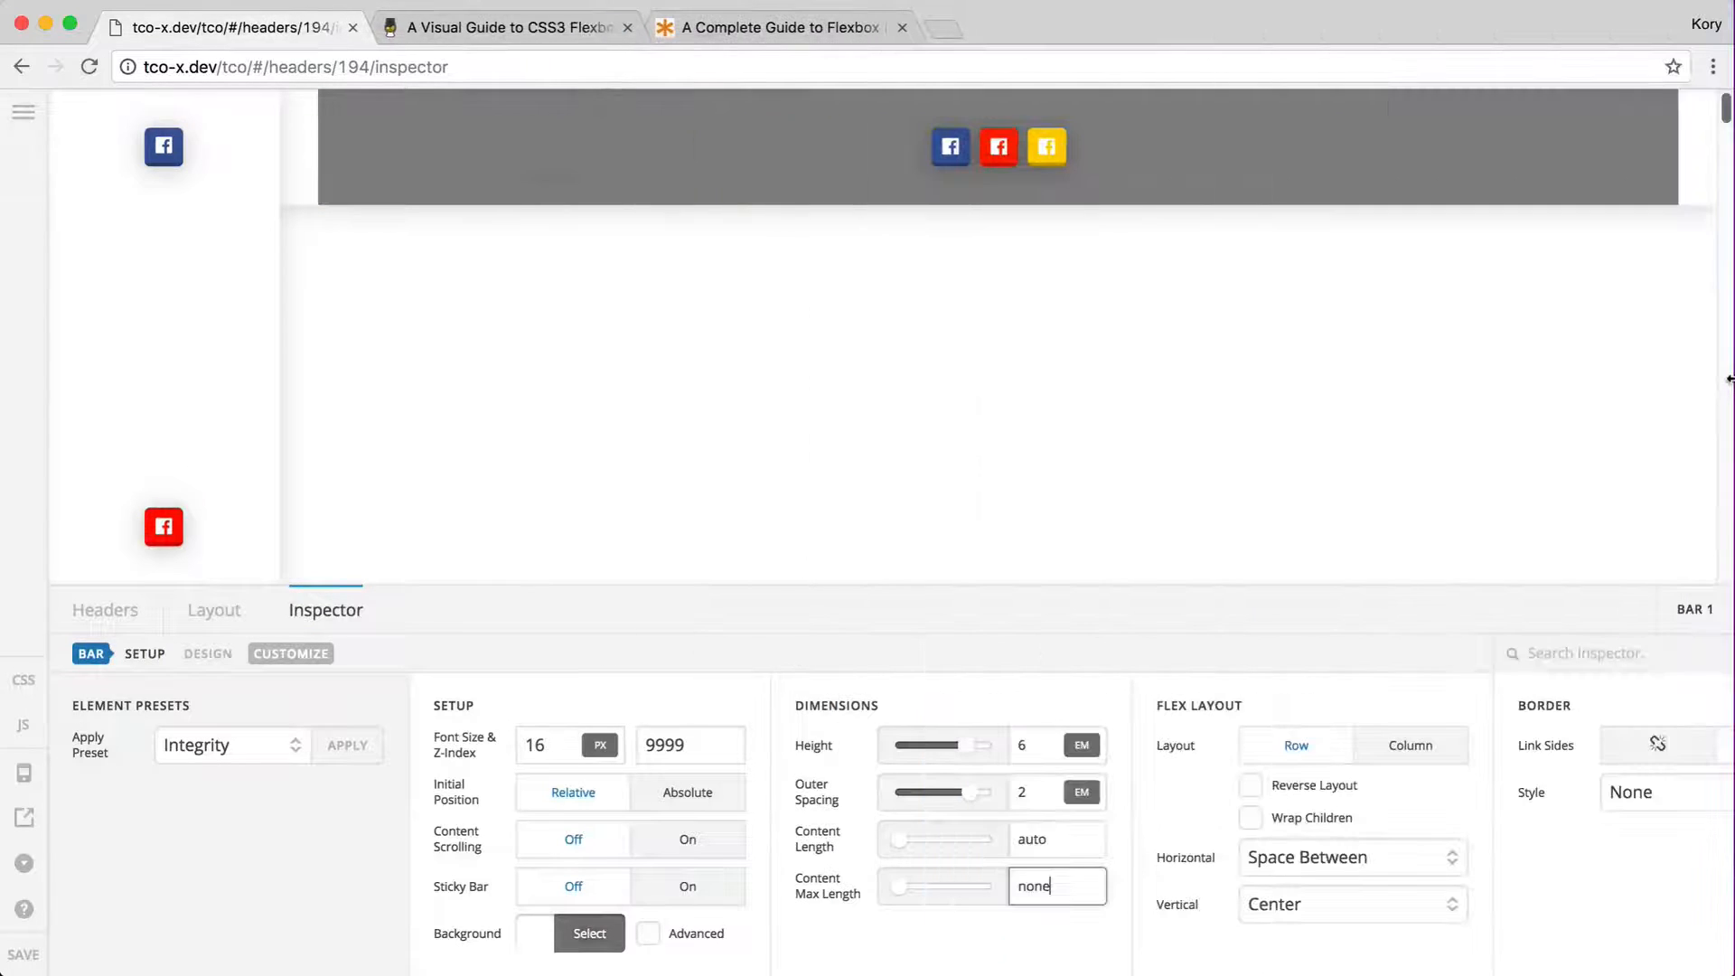
- Give the left bar's container a light gray background, rgb(168, 167, 167)
{"action": "left_click", "coordinate": [177, 275]}
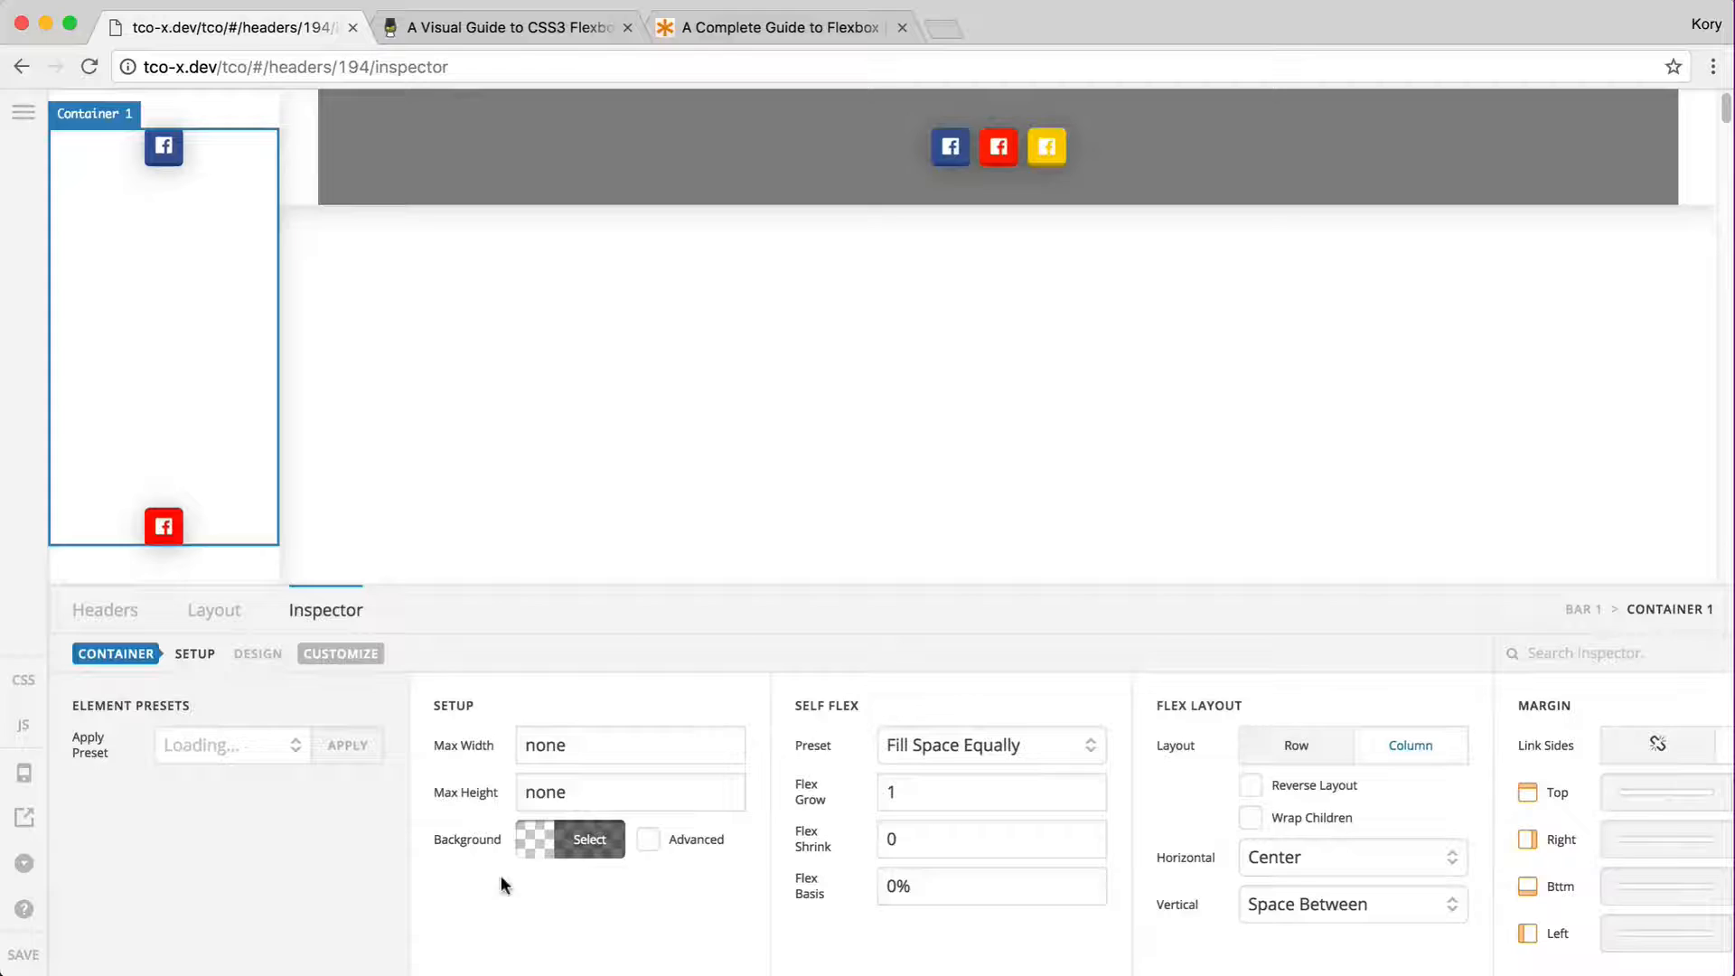
{"action": "left_click", "coordinate": [559, 845]}
{"action": "left_click", "coordinate": [643, 510]}
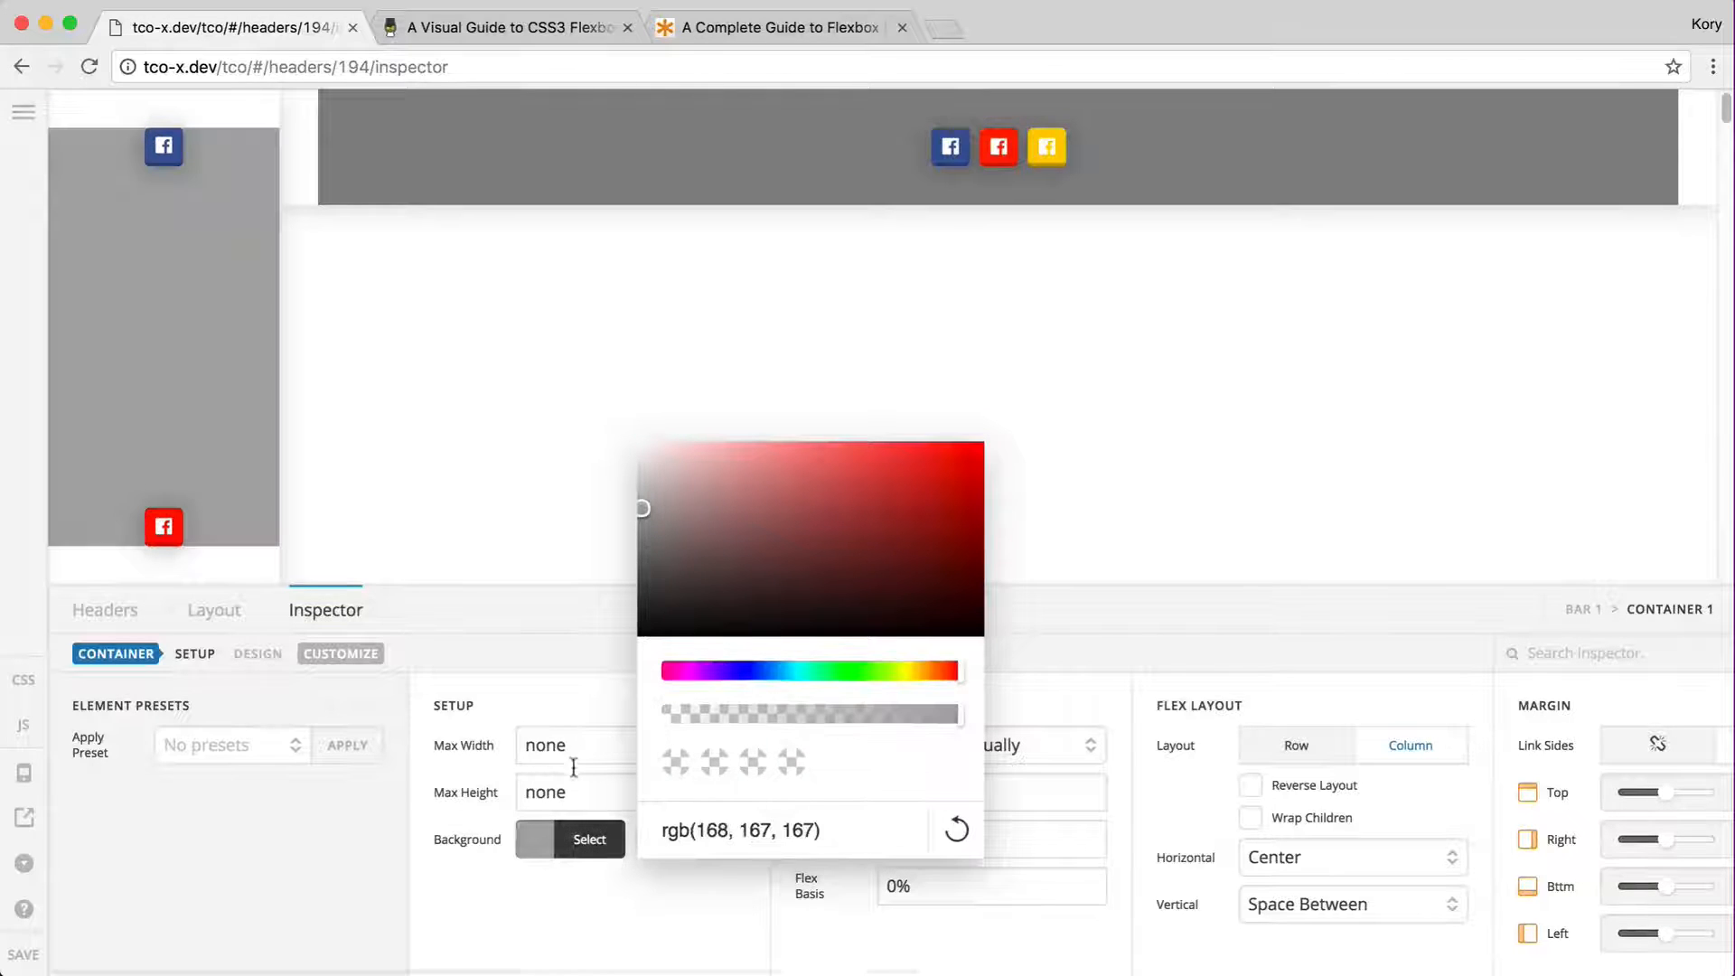
{"action": "left_click", "coordinate": [577, 843]}
- Try a content length of 90% on the left bar and reduce it to 80%
{"action": "left_click", "coordinate": [192, 101]}
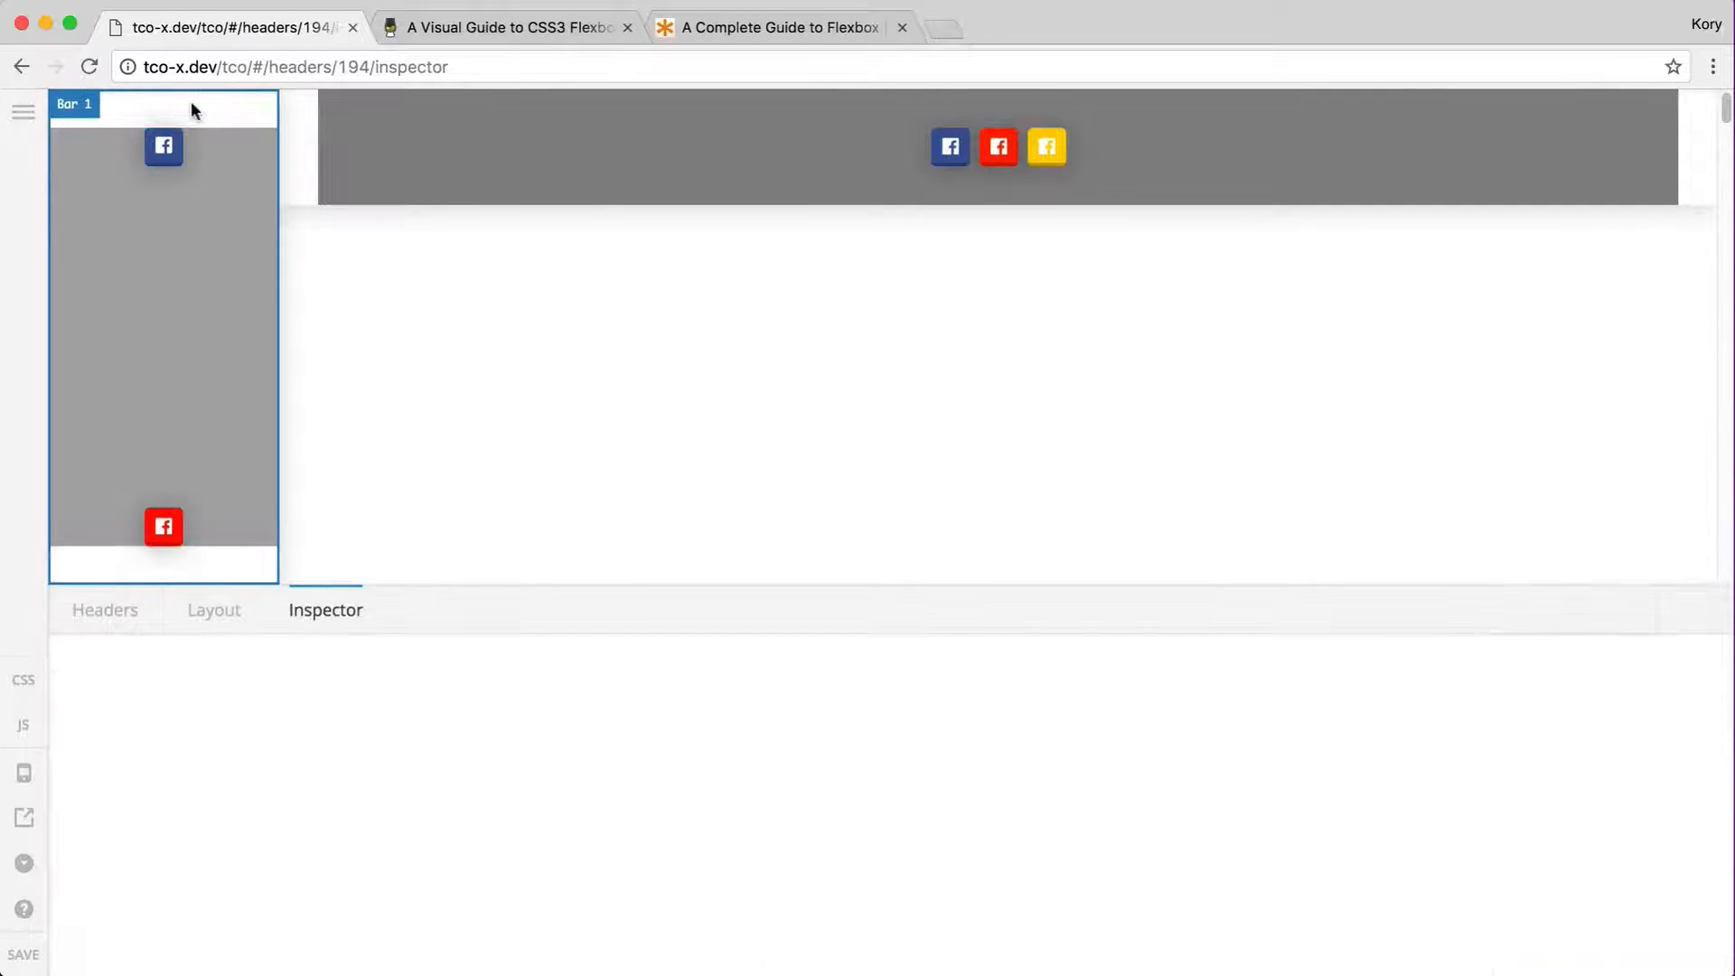
{"action": "double_click", "coordinate": [1036, 839]}
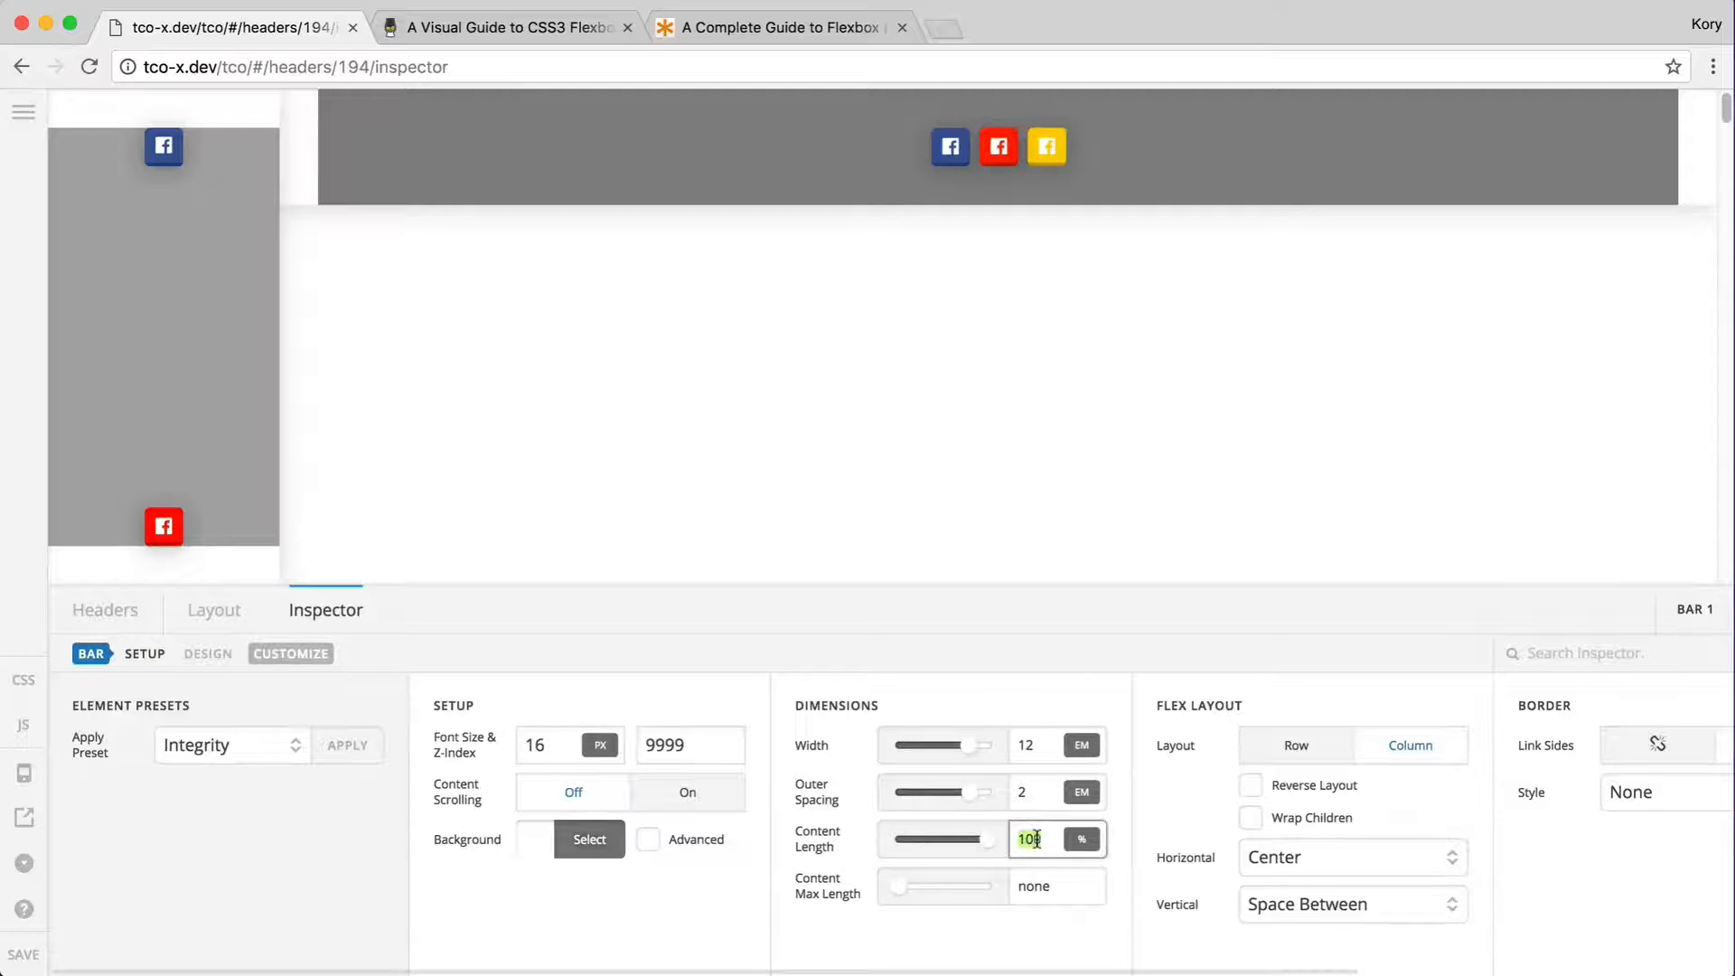
{"action": "type", "text": "90"}
{"action": "type", "text": "80"}
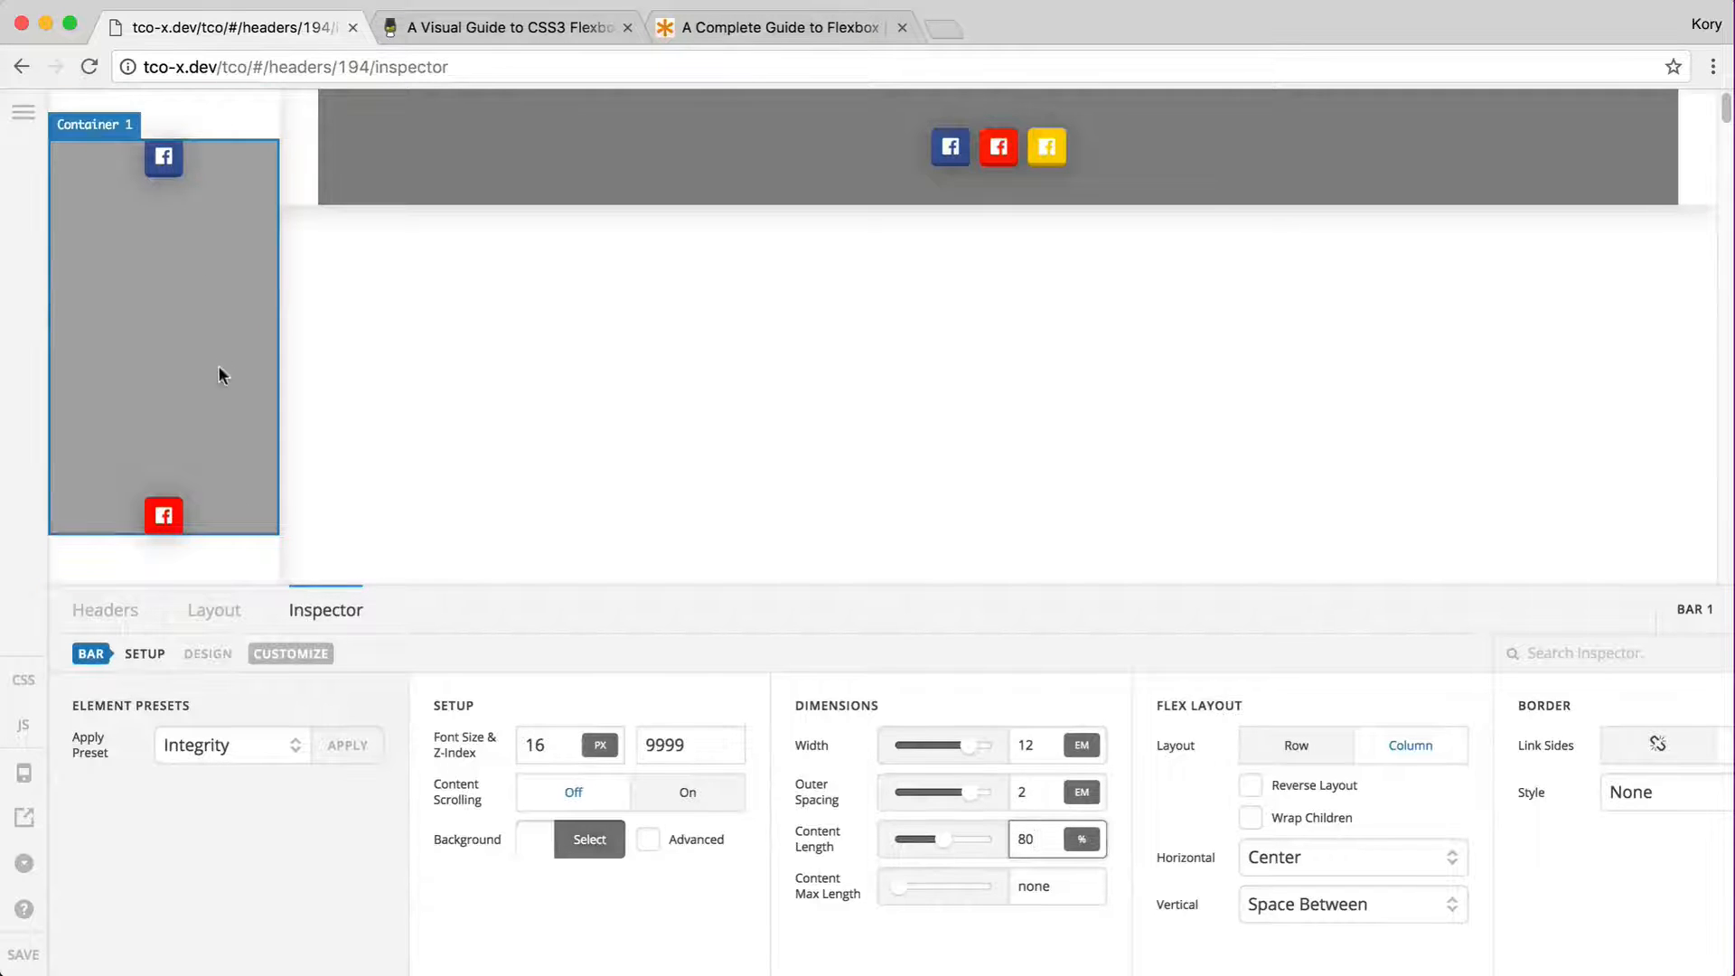
- Limit the left bar's content max length, trying 400 px and 300 px before settling on 200 px
{"action": "double_click", "coordinate": [1037, 884]}
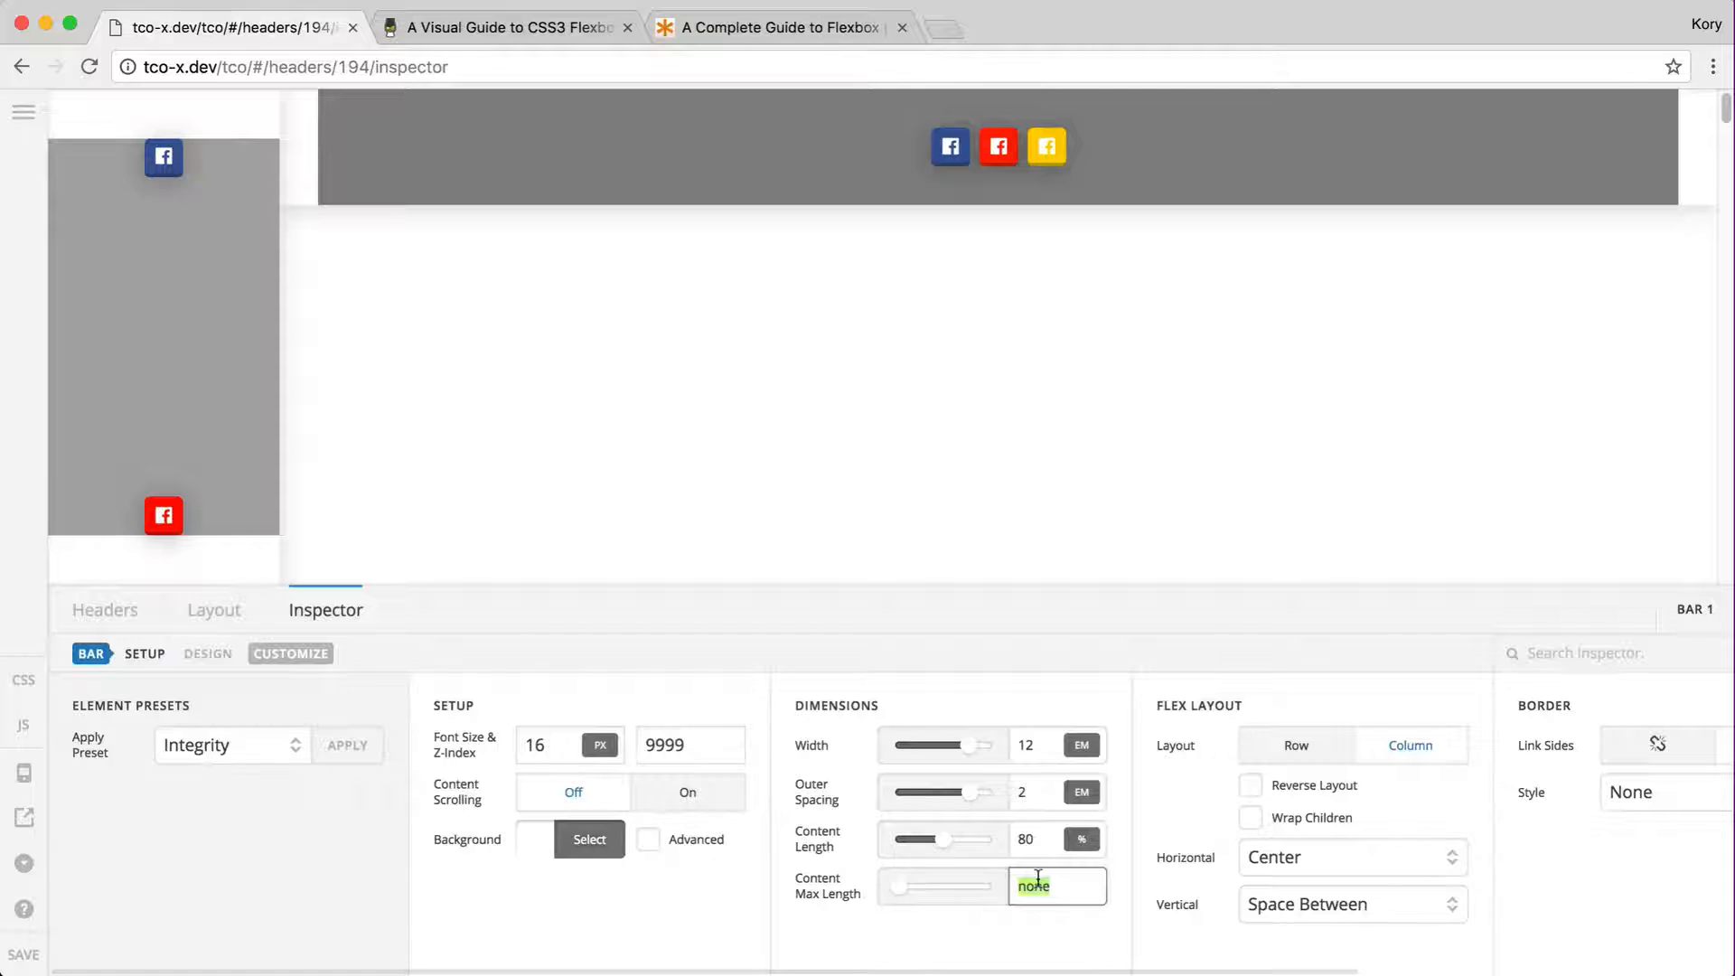
{"action": "type", "text": "400"}
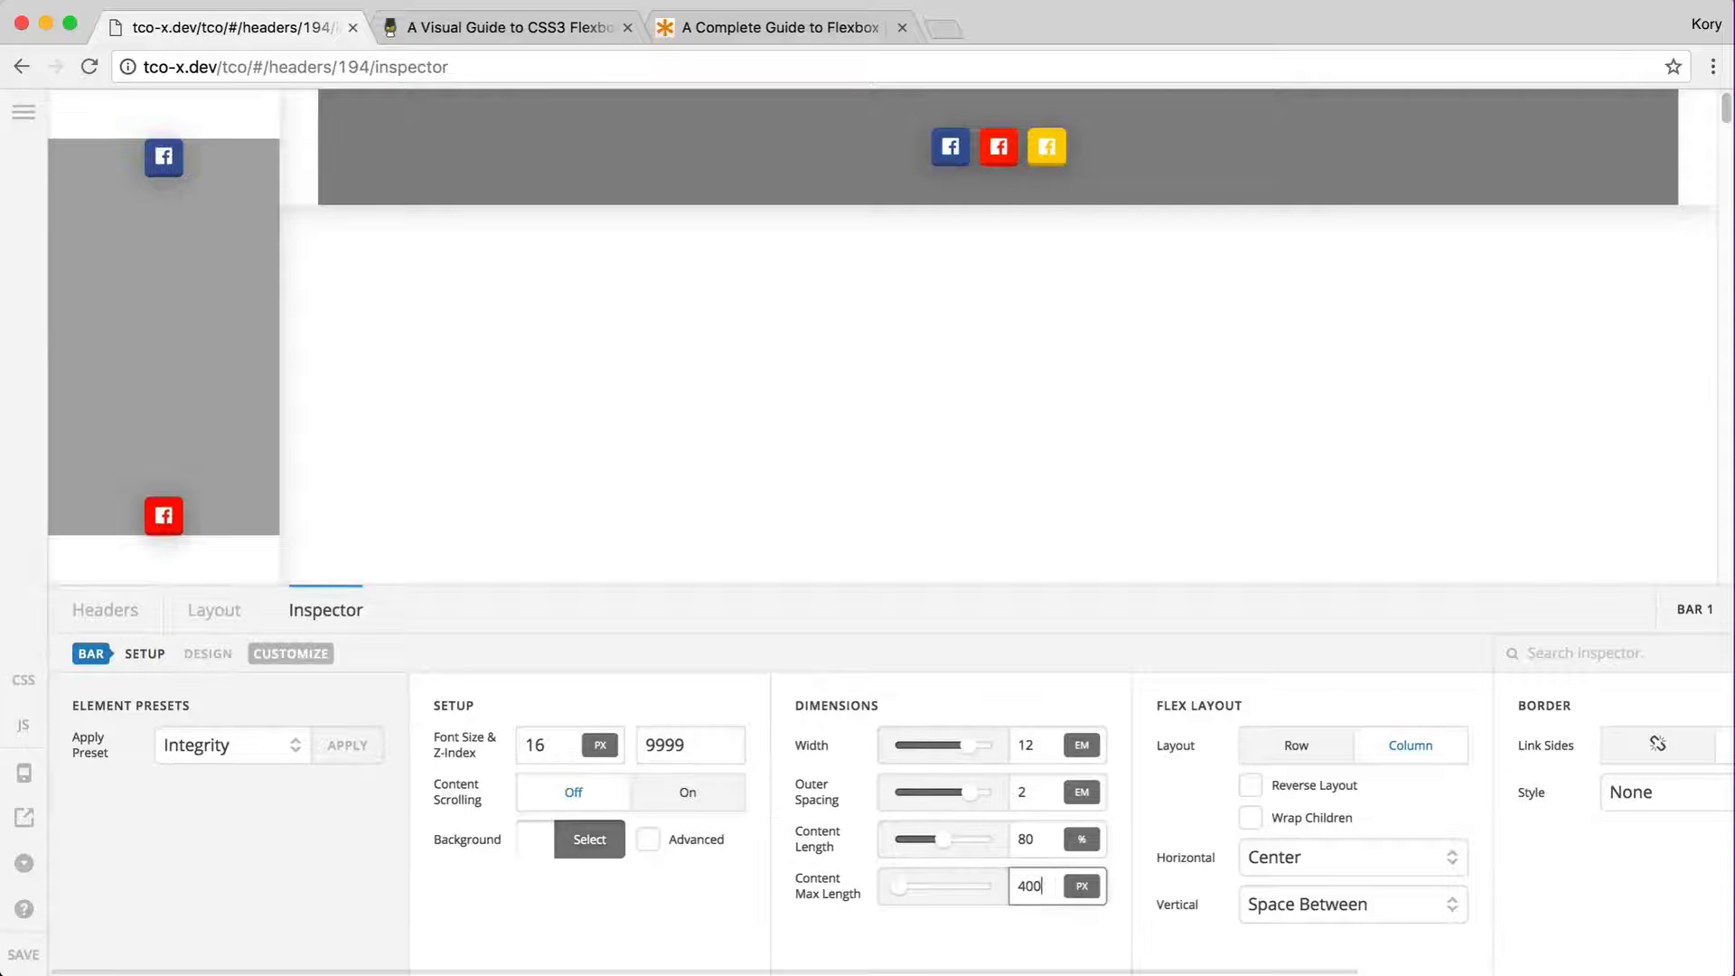
{"action": "type", "text": "3"}
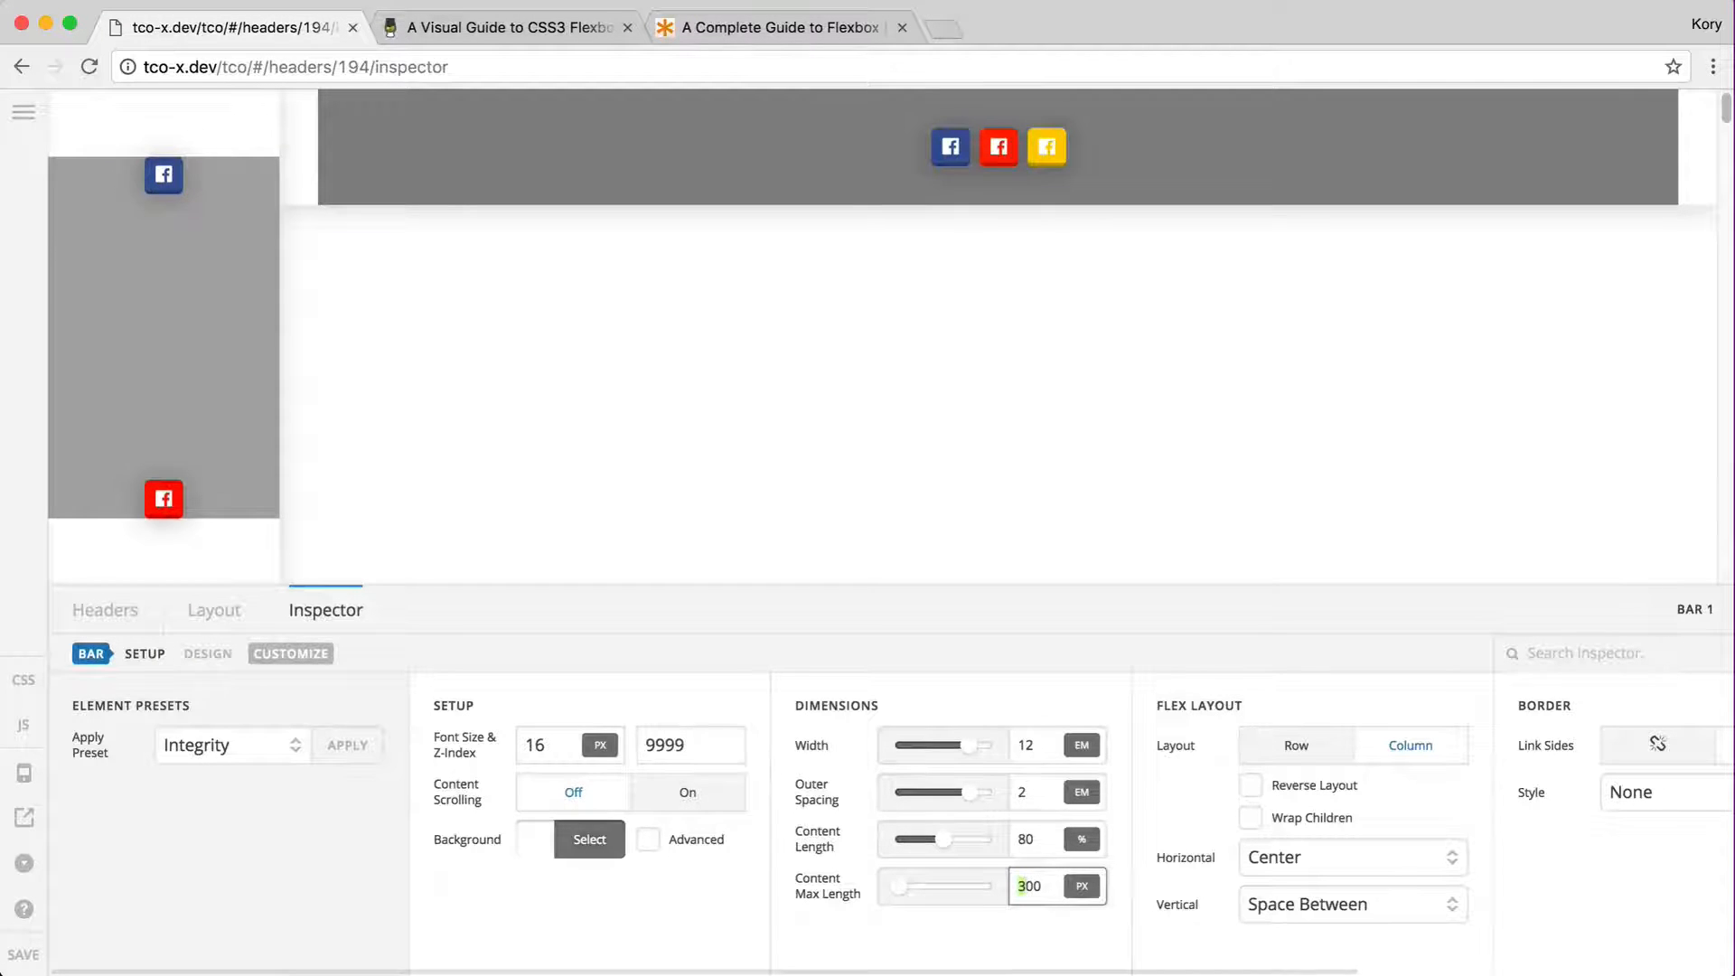
{"action": "type", "text": "2"}
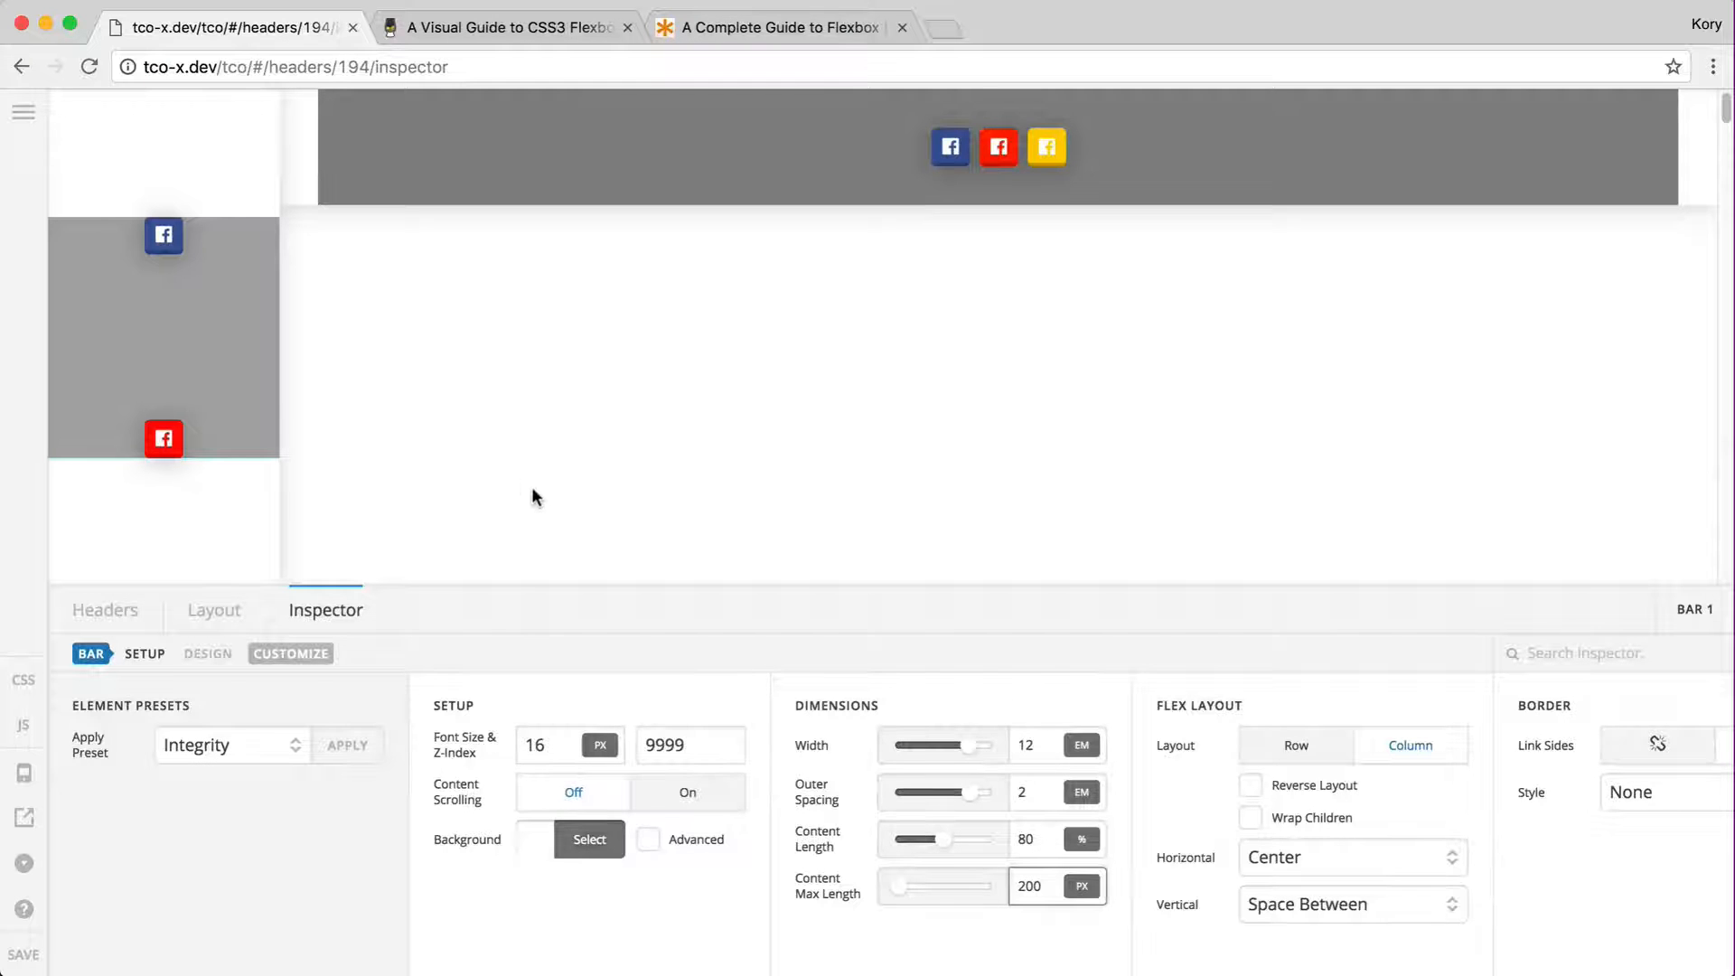
- Return to the list of headers and discard the unsaved changes
{"action": "left_click", "coordinate": [225, 615]}
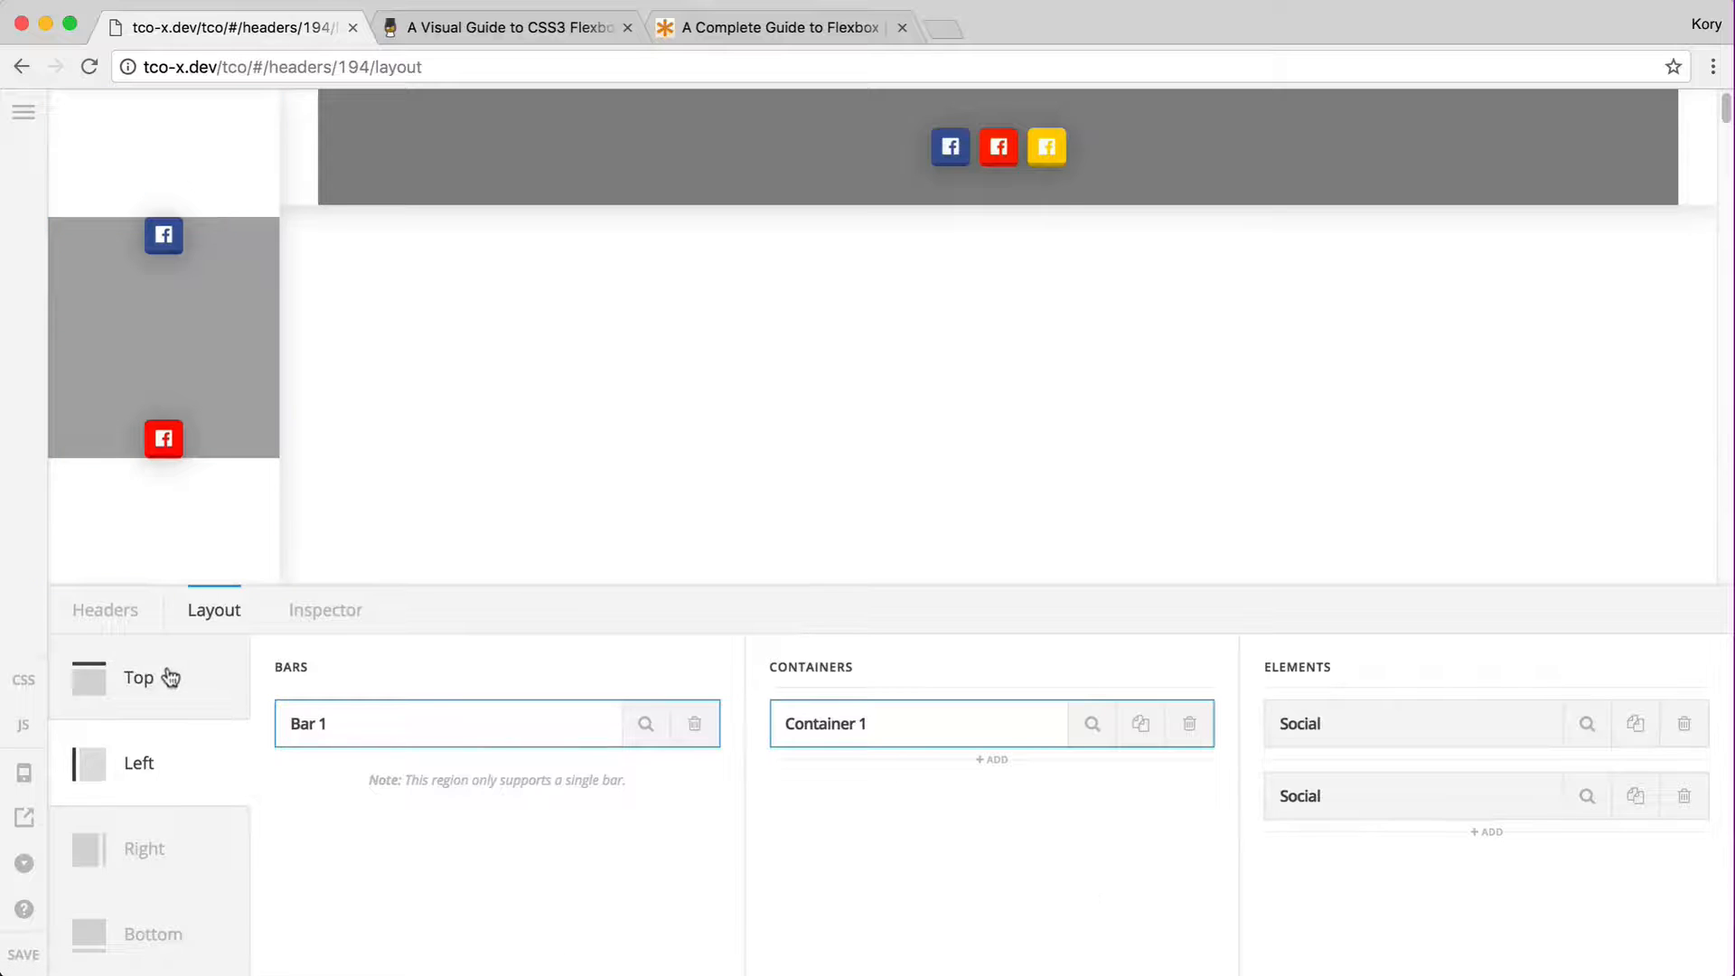
{"action": "left_click", "coordinate": [115, 609]}
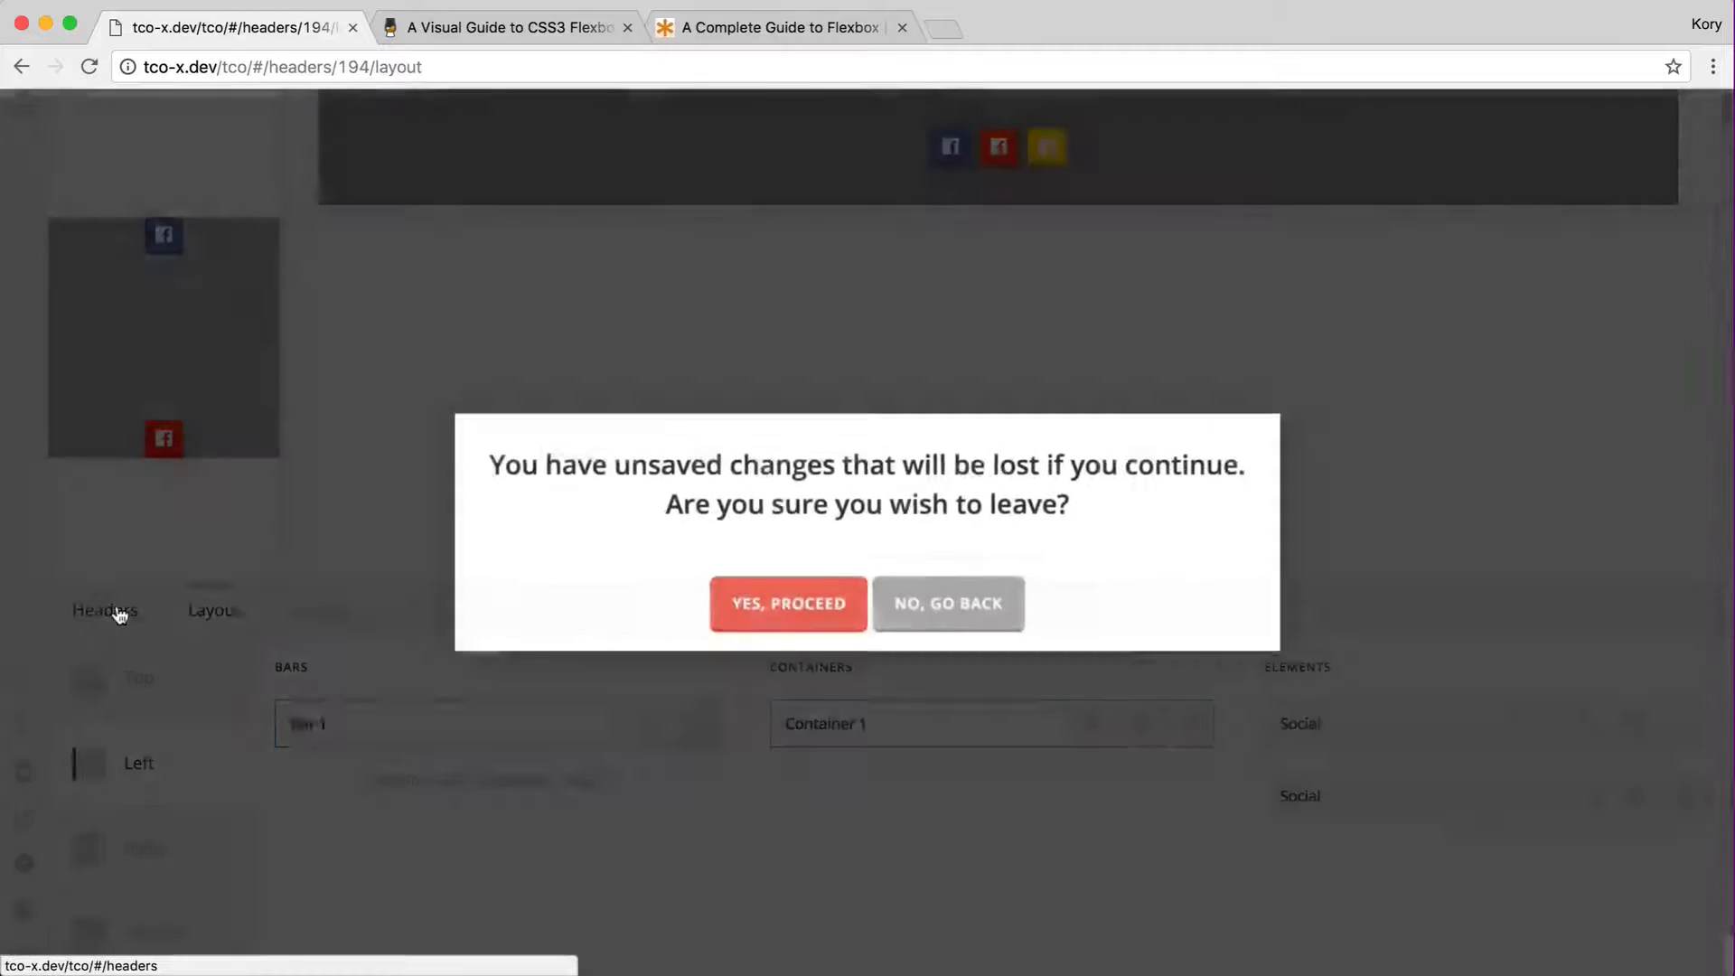
{"action": "left_click", "coordinate": [793, 597]}
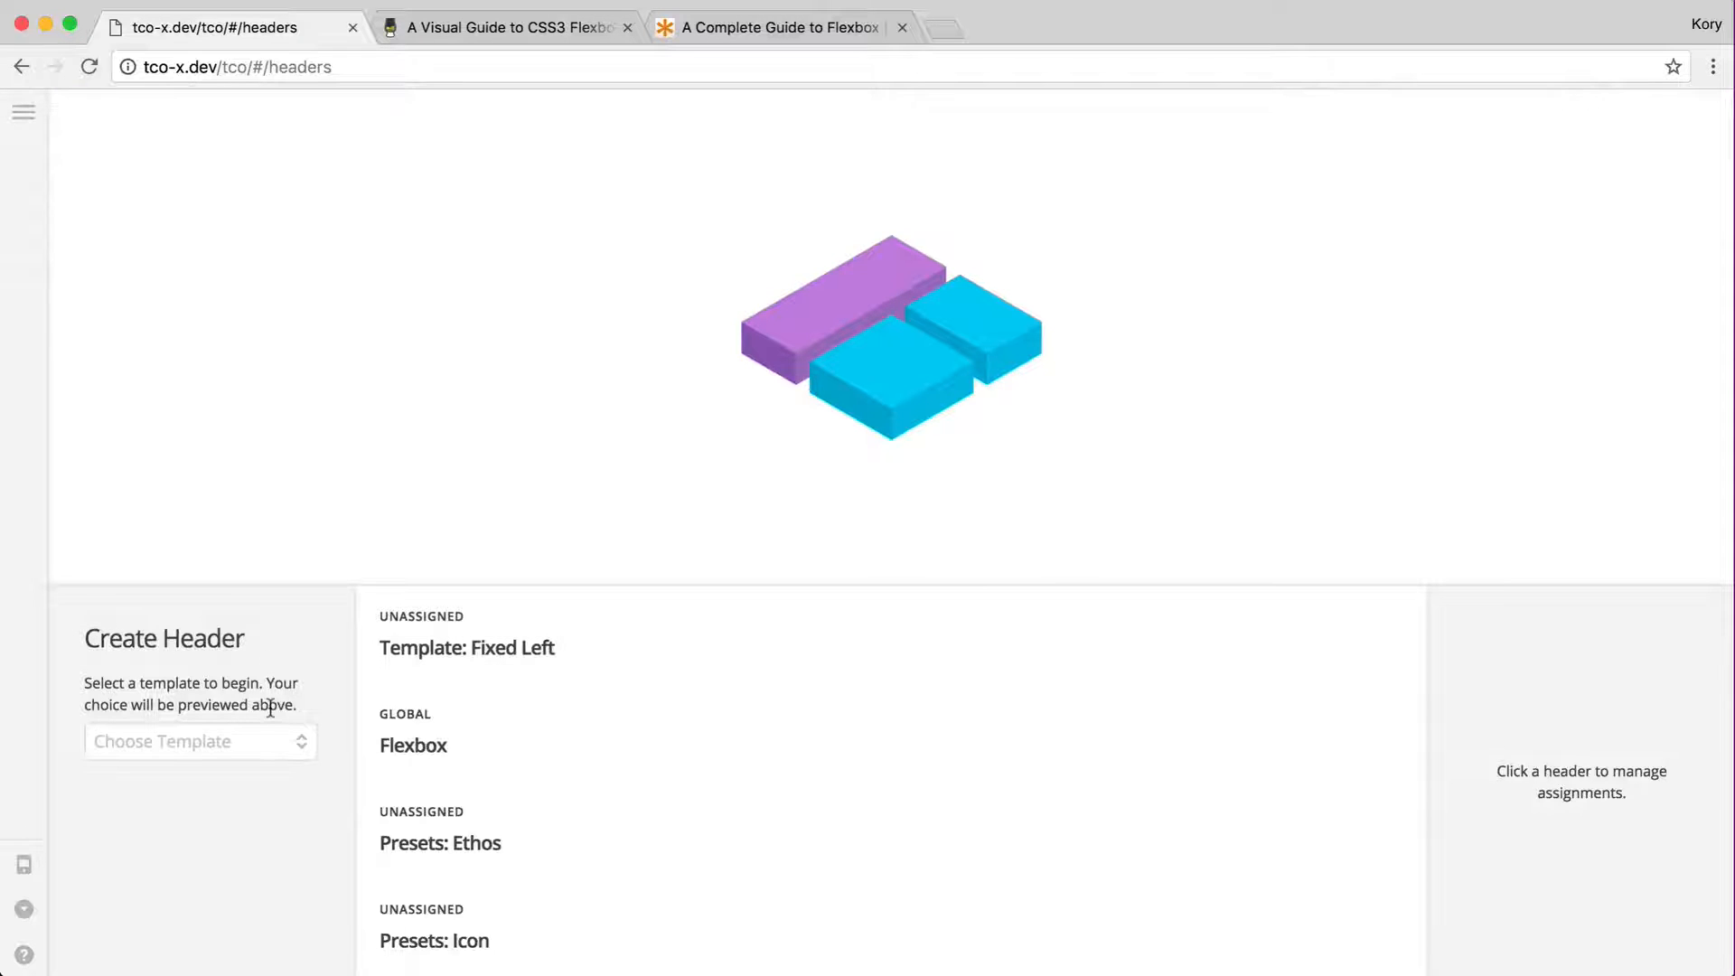
- Create a header named Flexbox II from the Standard Middle template and open it for editing
{"action": "left_click", "coordinate": [215, 739]}
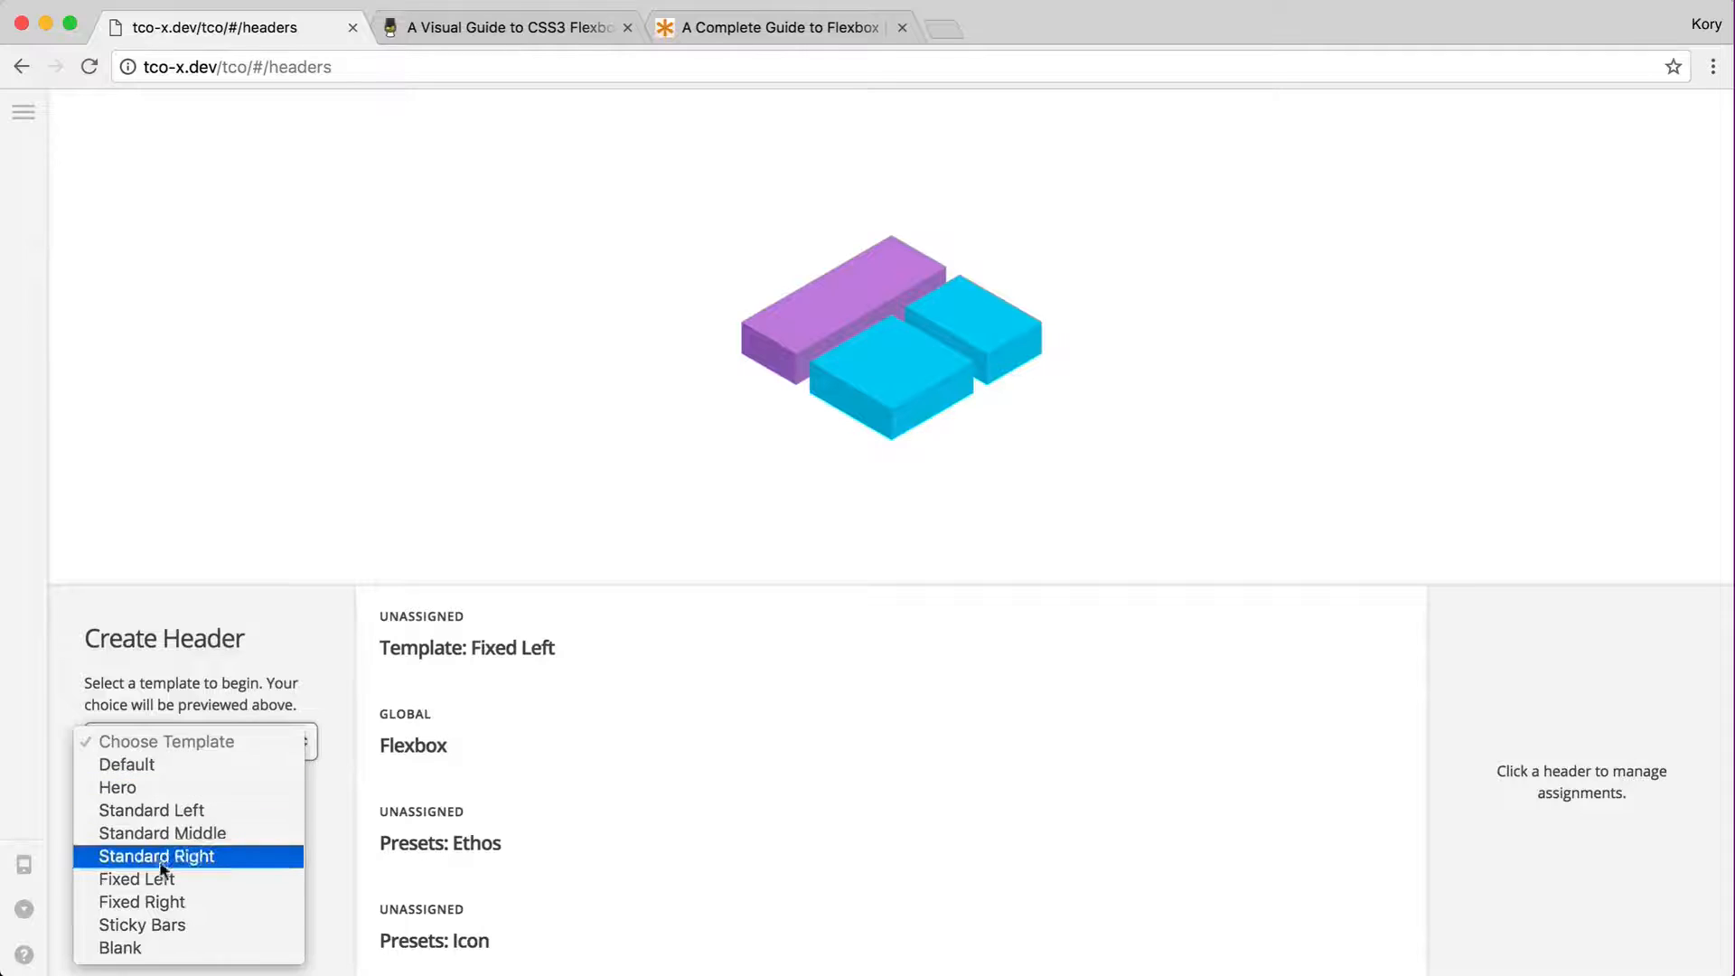
{"action": "left_click", "coordinate": [206, 833]}
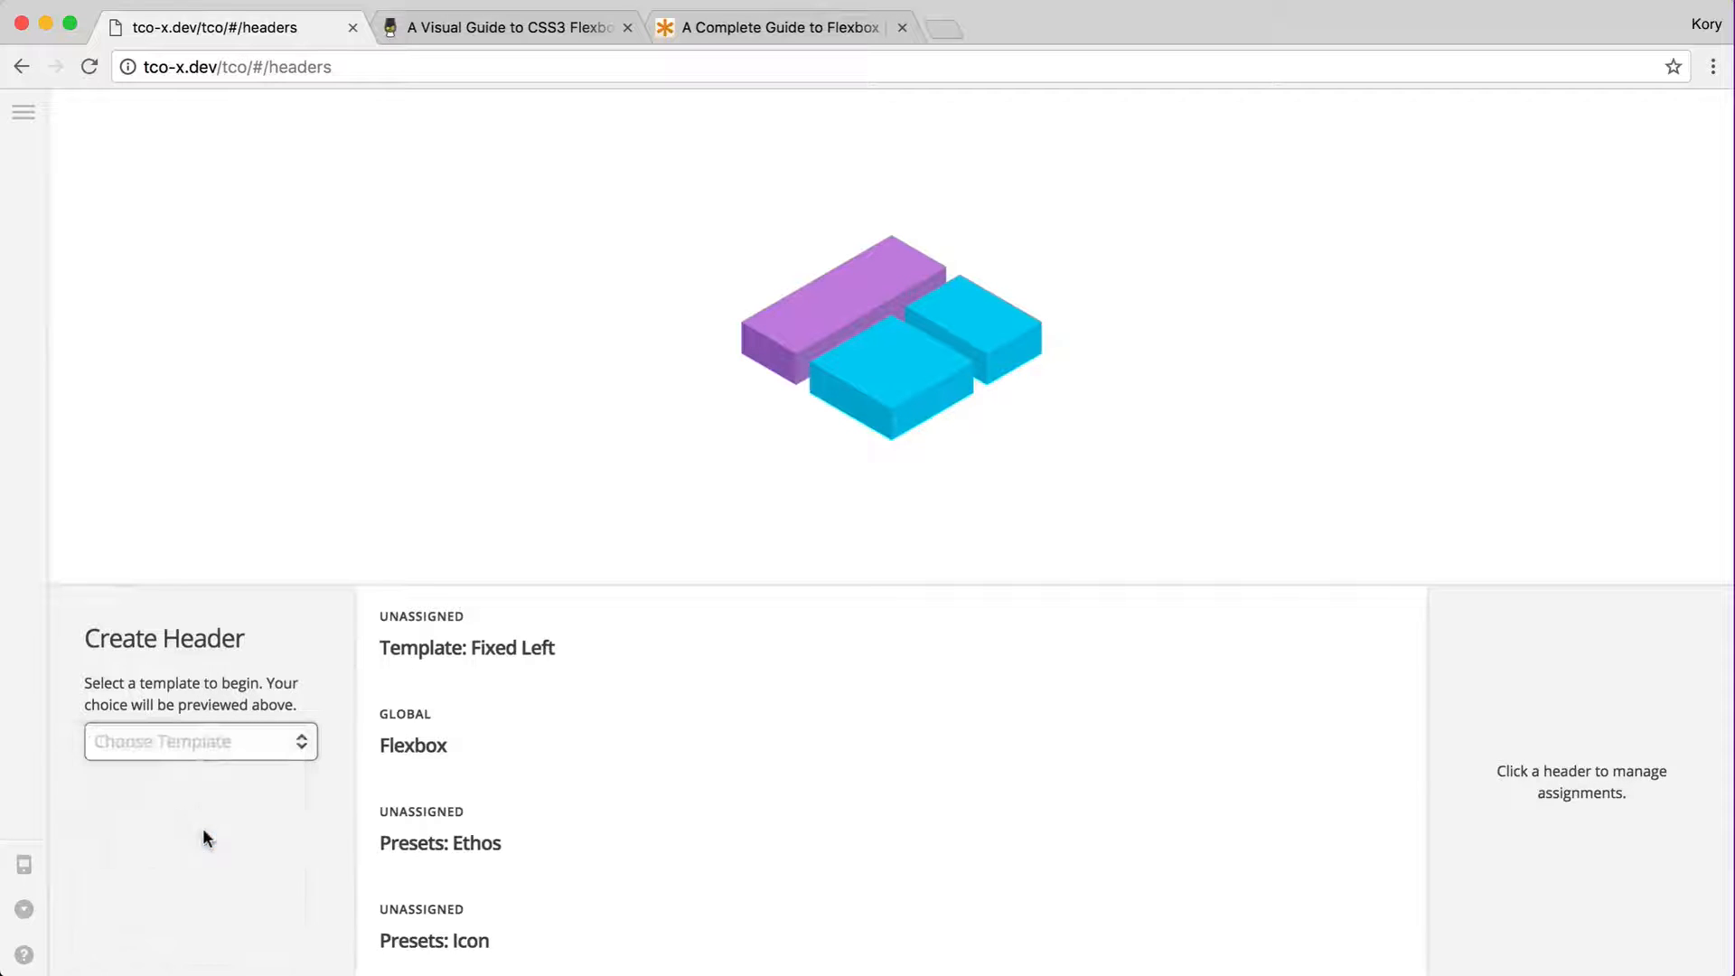
{"action": "left_click", "coordinate": [134, 853]}
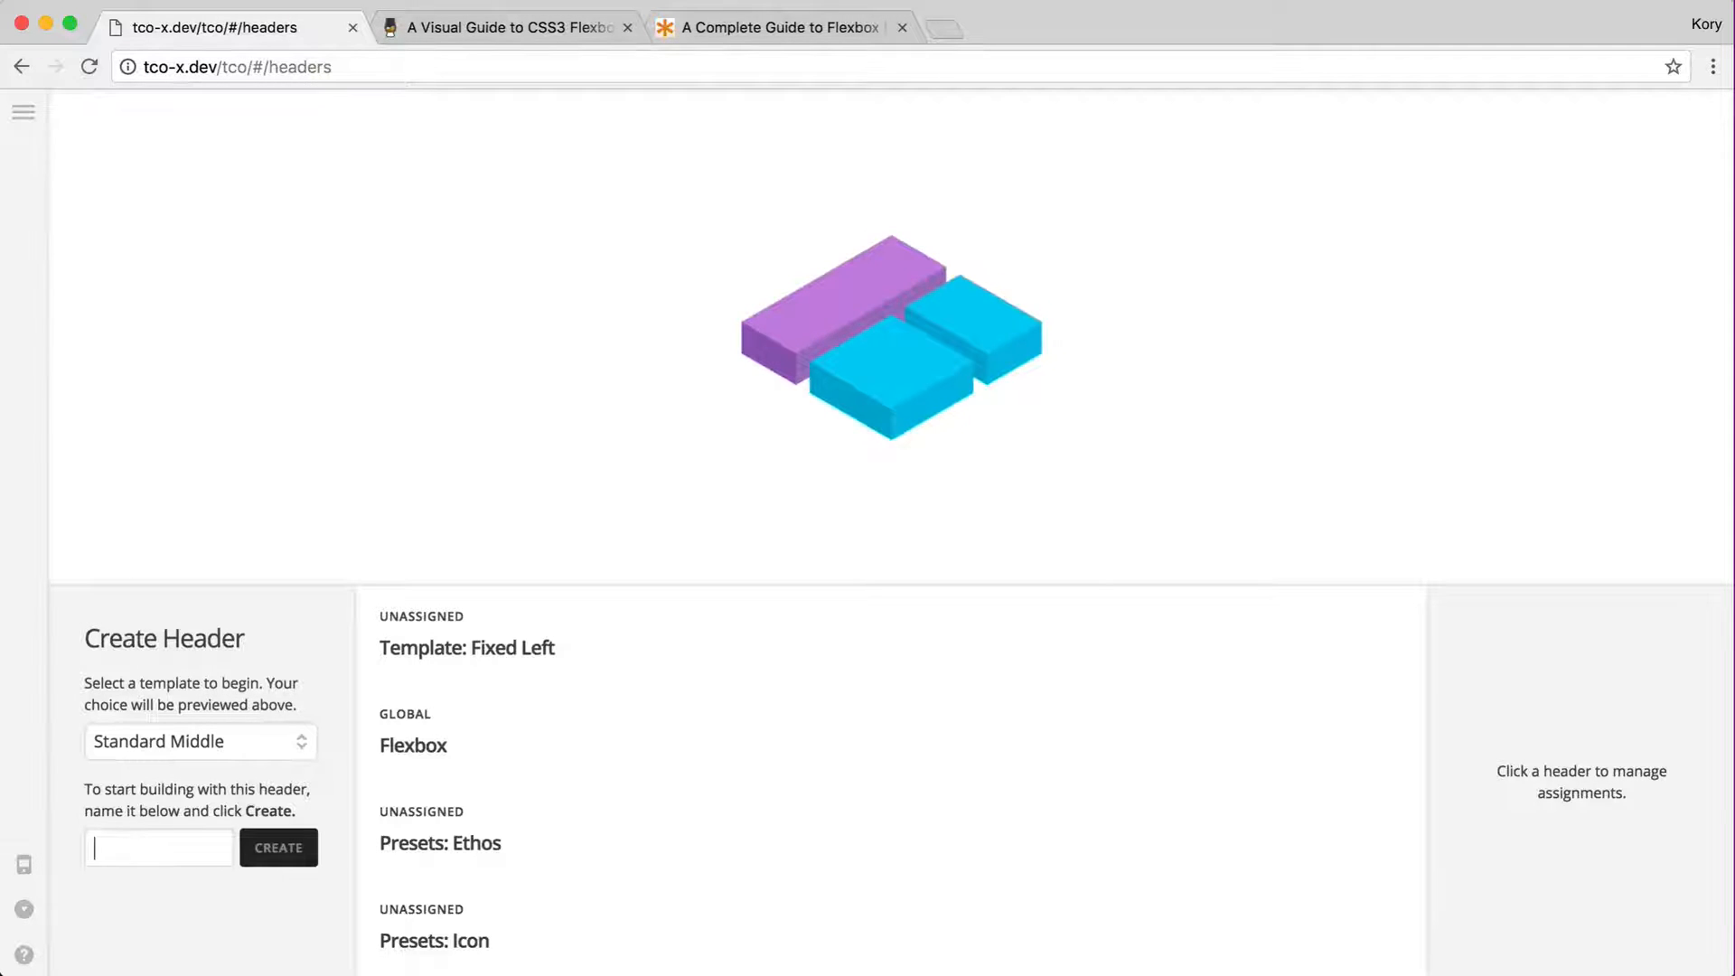
{"action": "type", "text": "Flexbox II"}
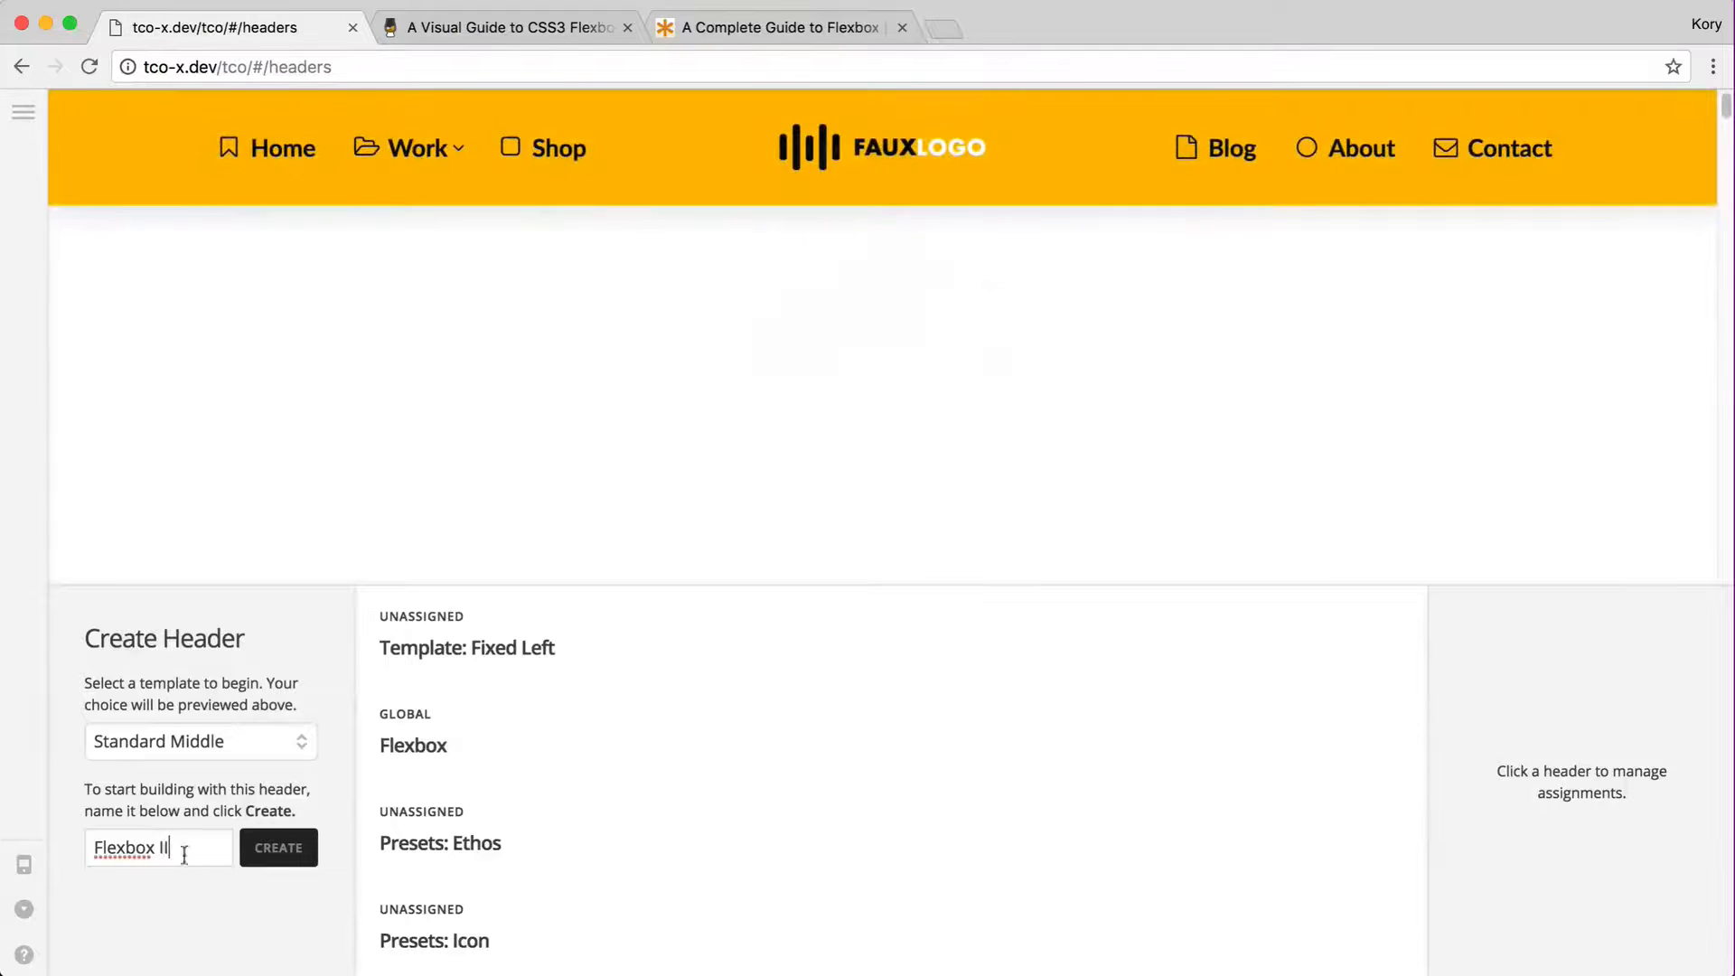
{"action": "left_click", "coordinate": [280, 847]}
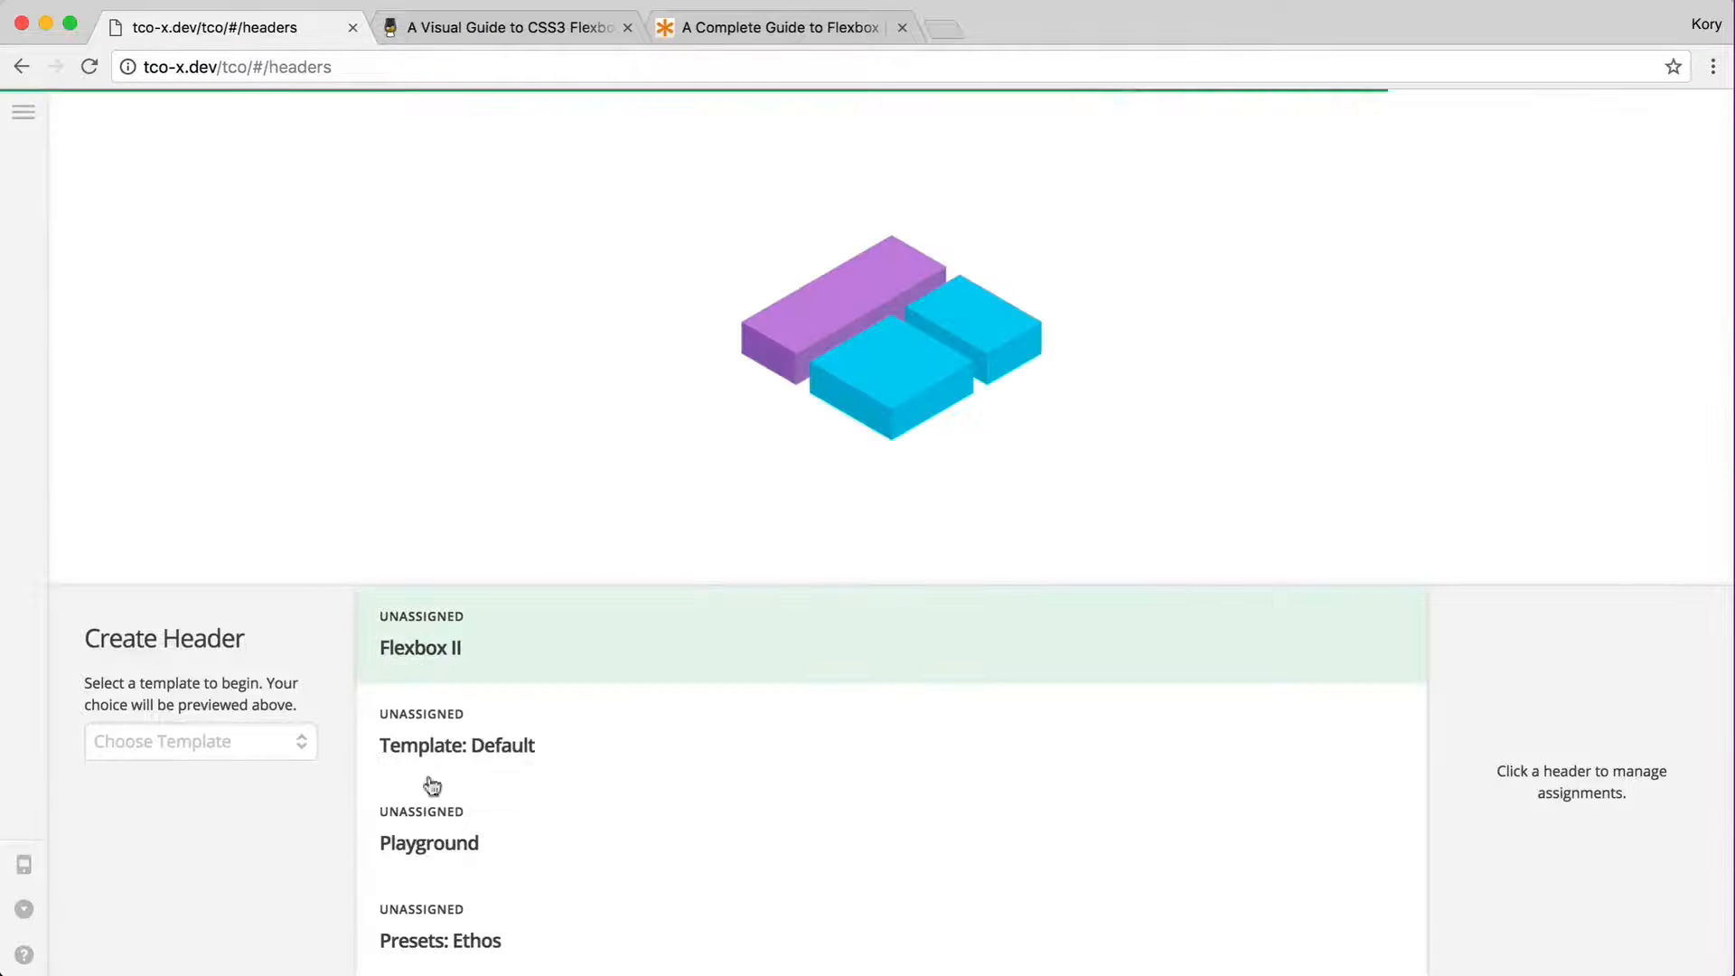
{"action": "left_click", "coordinate": [647, 676]}
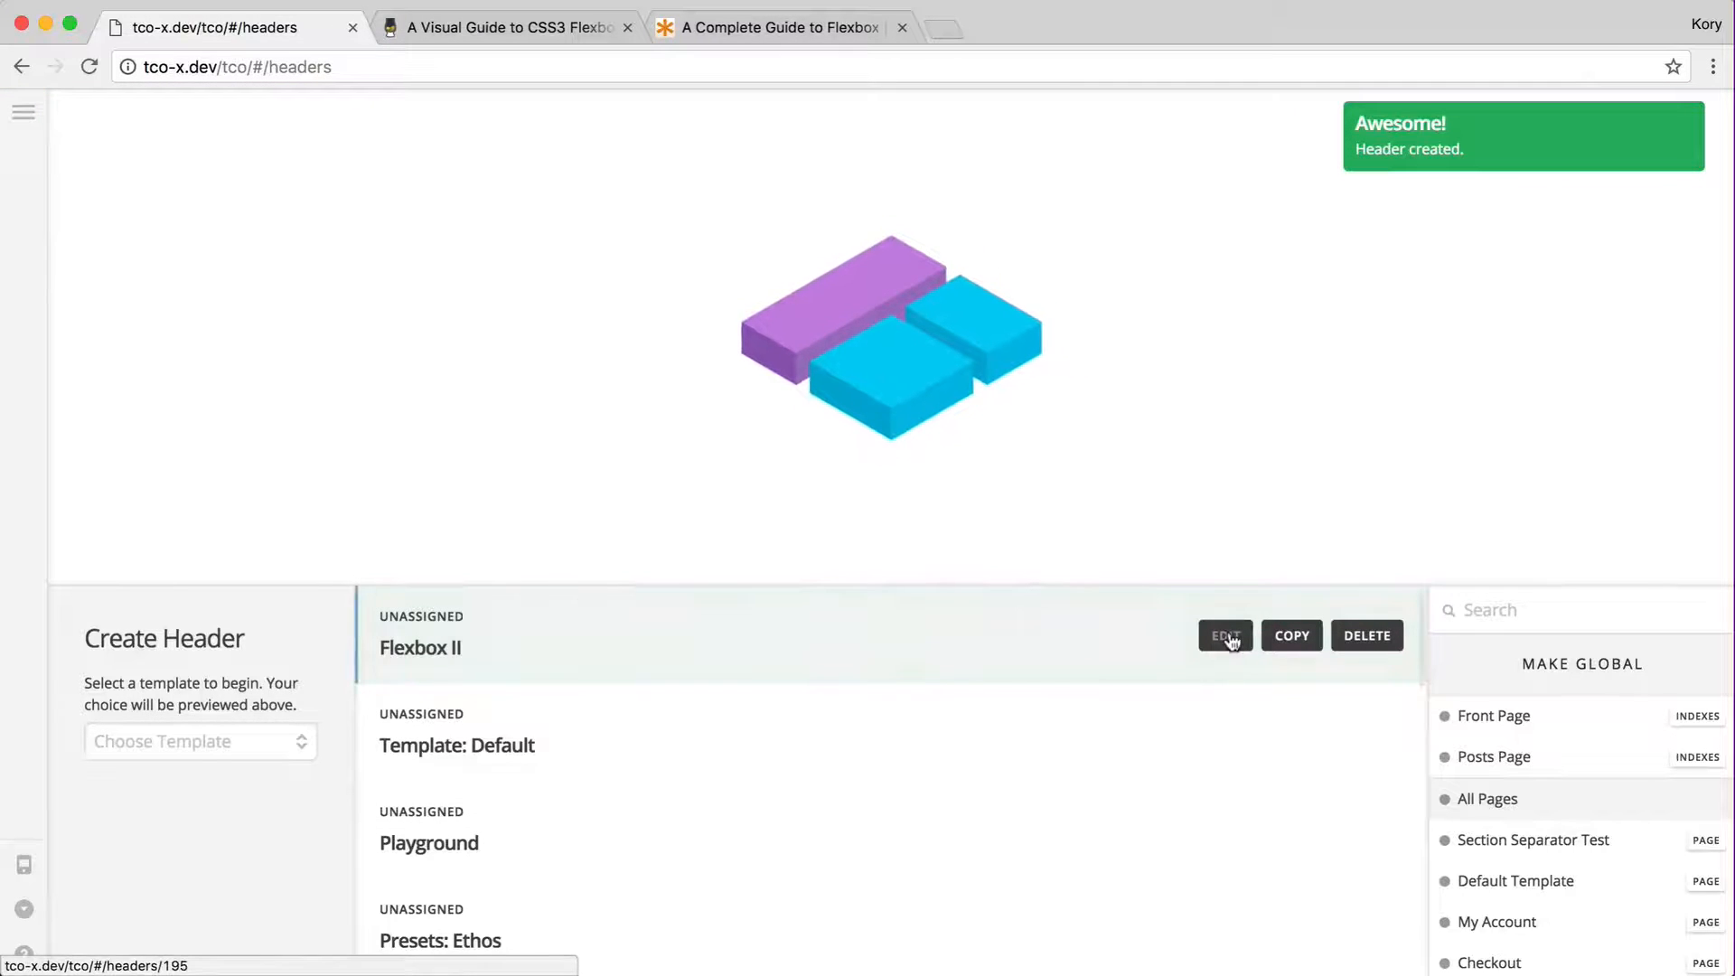
{"action": "left_click", "coordinate": [1226, 636]}
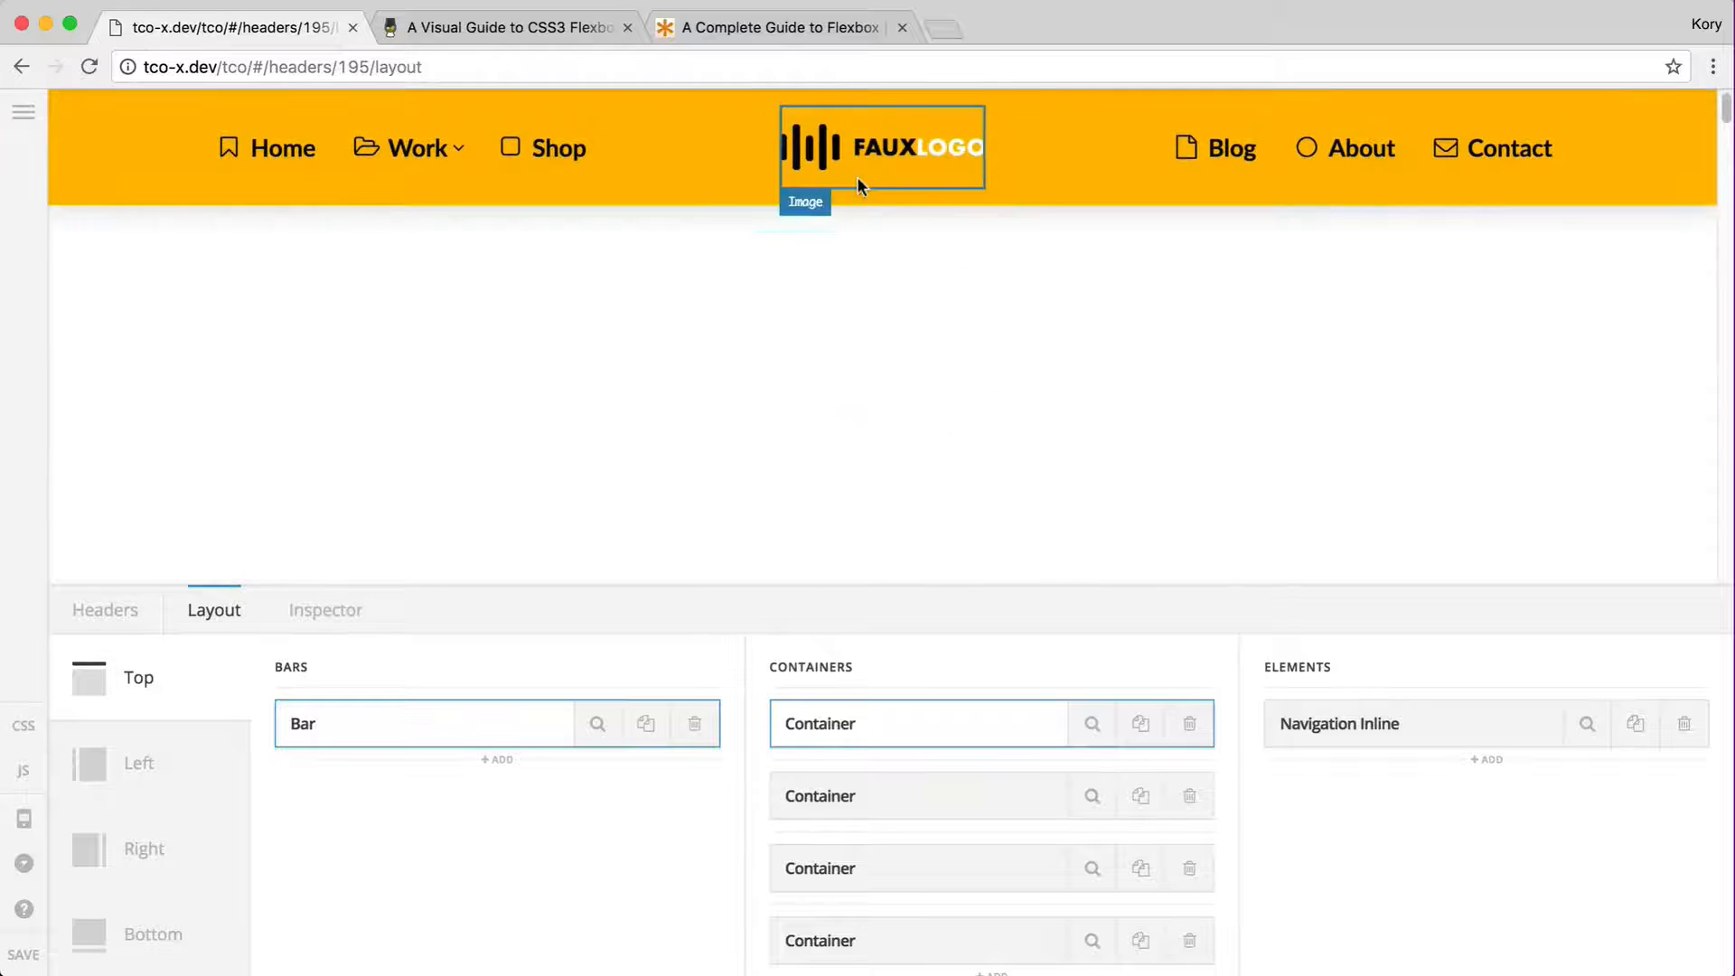
- Inspect the logo's container and set the Self Flex preset of the Home, Work and Shop container to Standard
{"action": "left_click", "coordinate": [856, 199]}
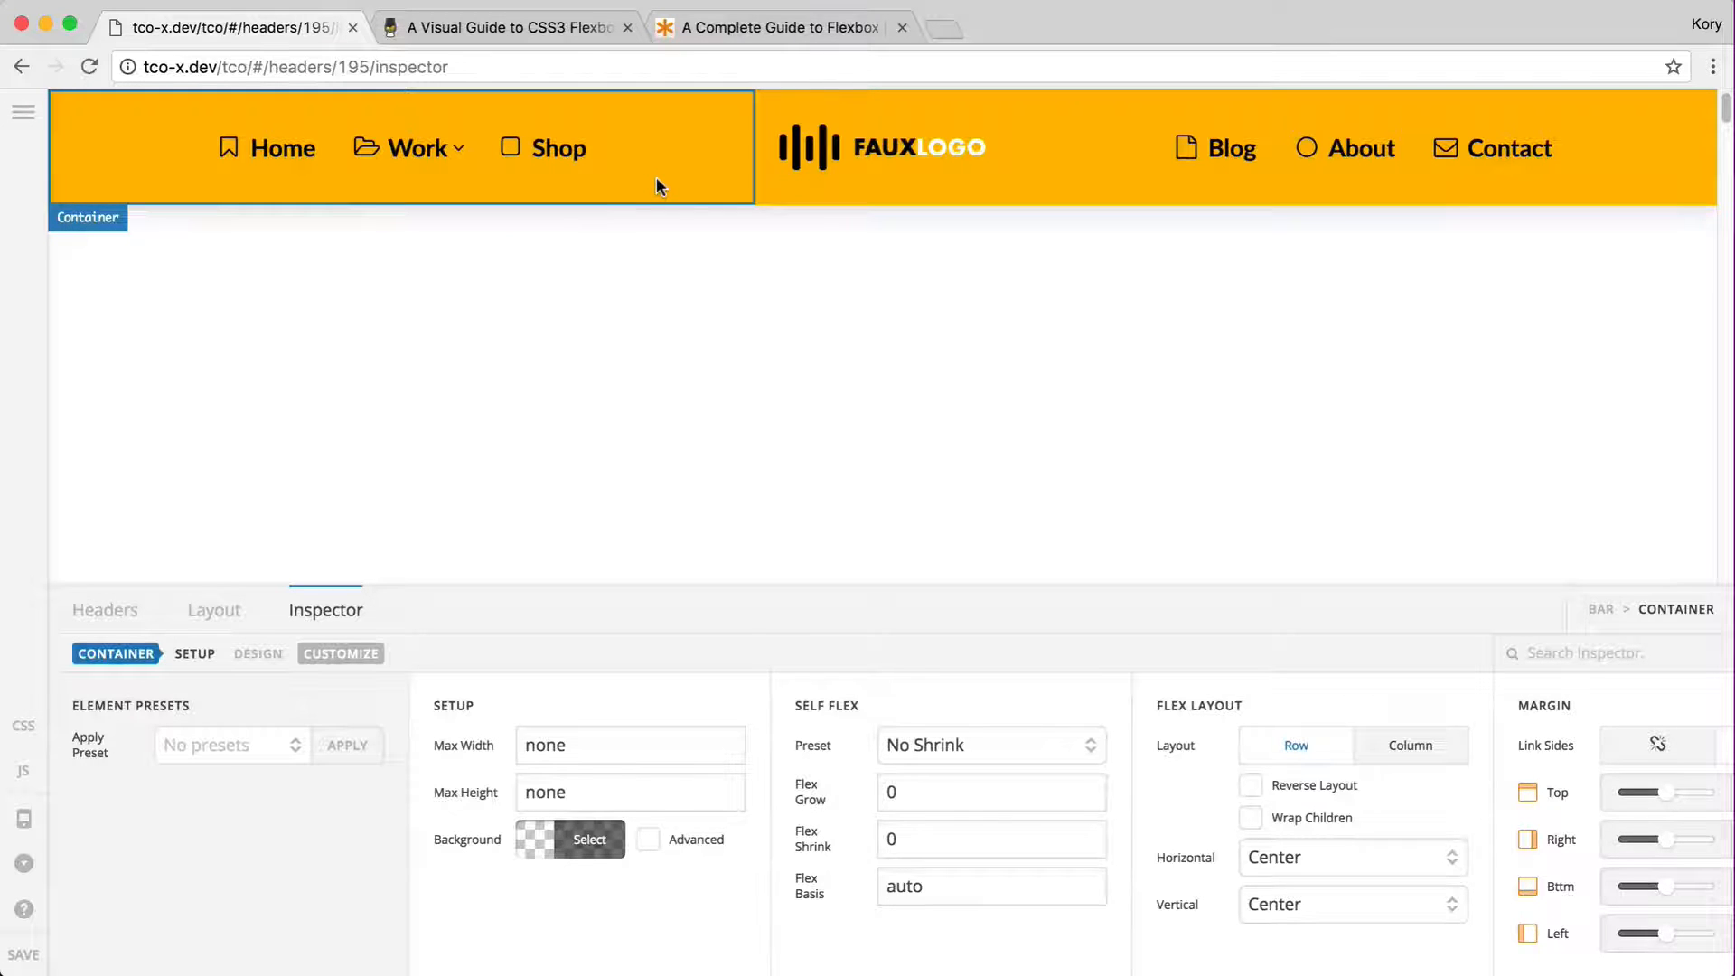
{"action": "left_click", "coordinate": [656, 177]}
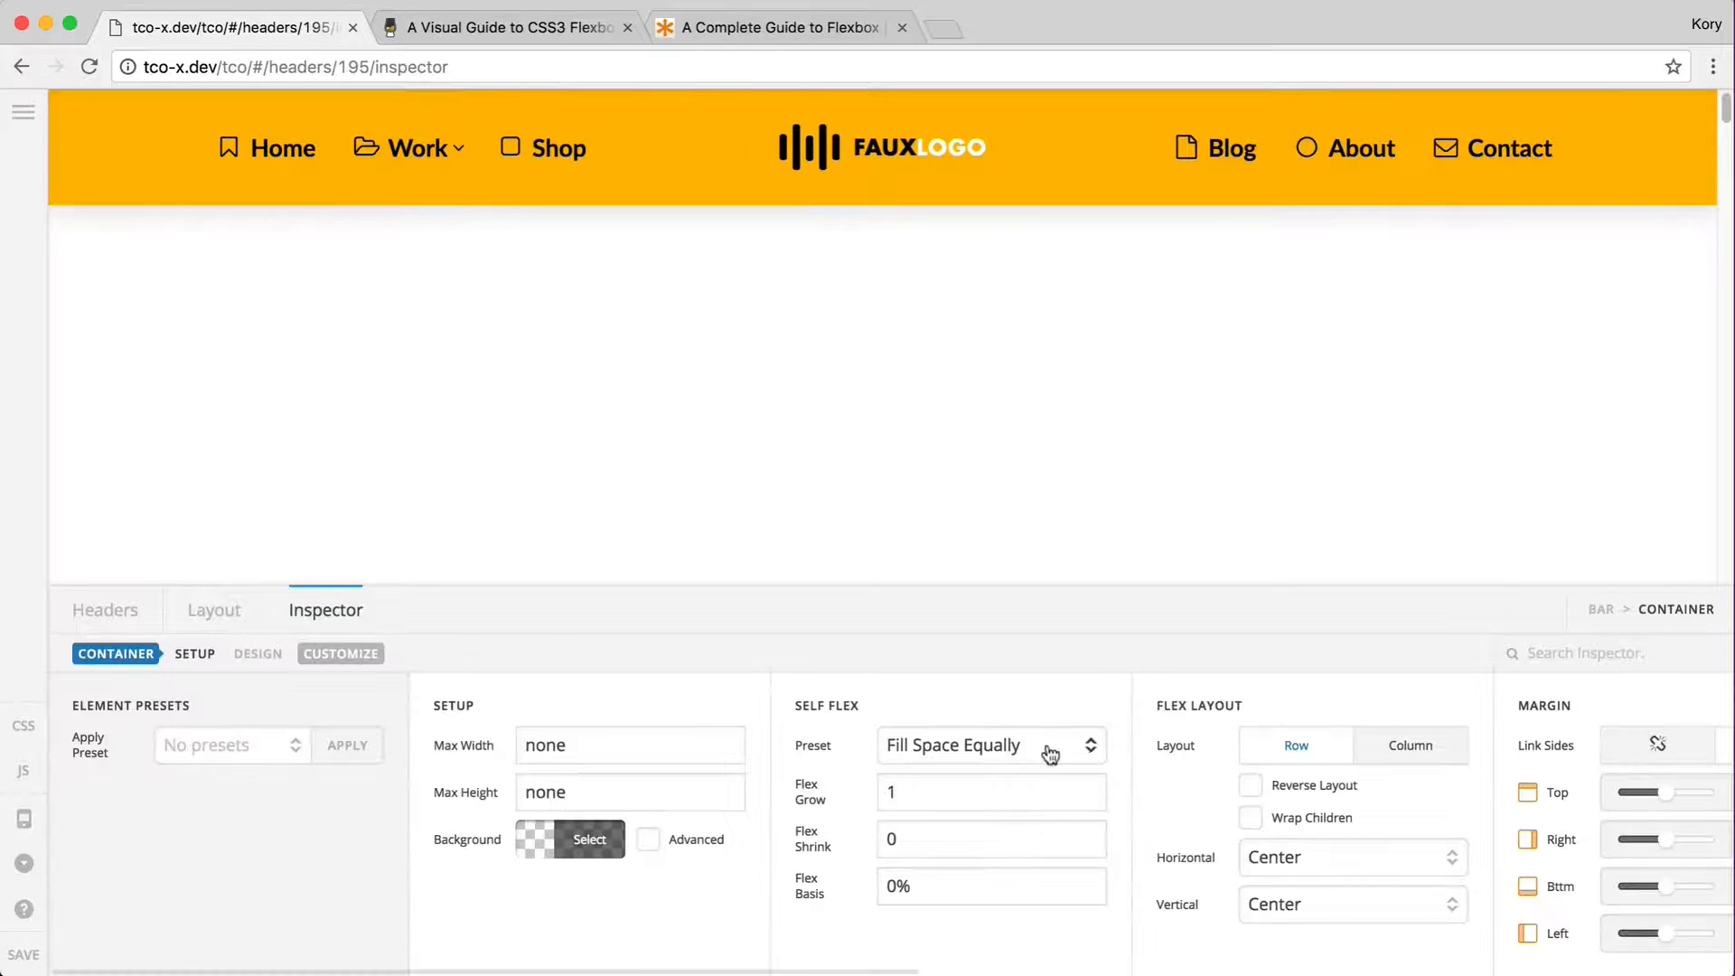
{"action": "left_click", "coordinate": [987, 747]}
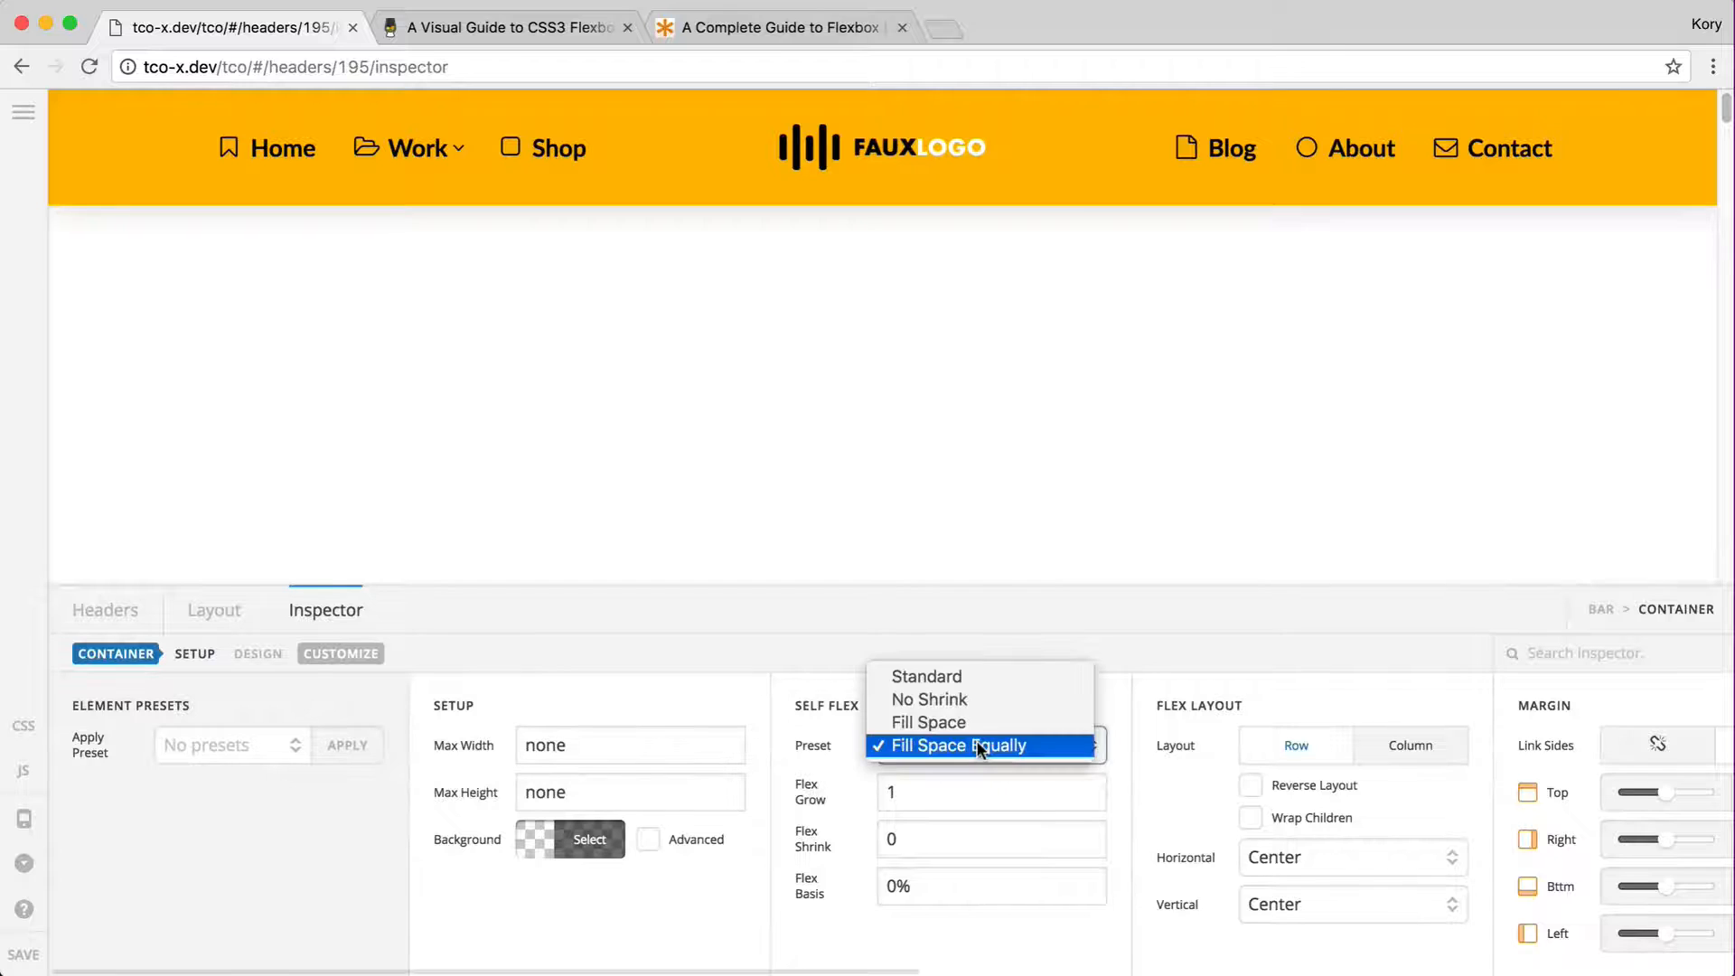
{"action": "left_click", "coordinate": [956, 676]}
- Set the Self Flex preset of the Blog, About and Contact container to Standard
{"action": "left_click", "coordinate": [968, 181]}
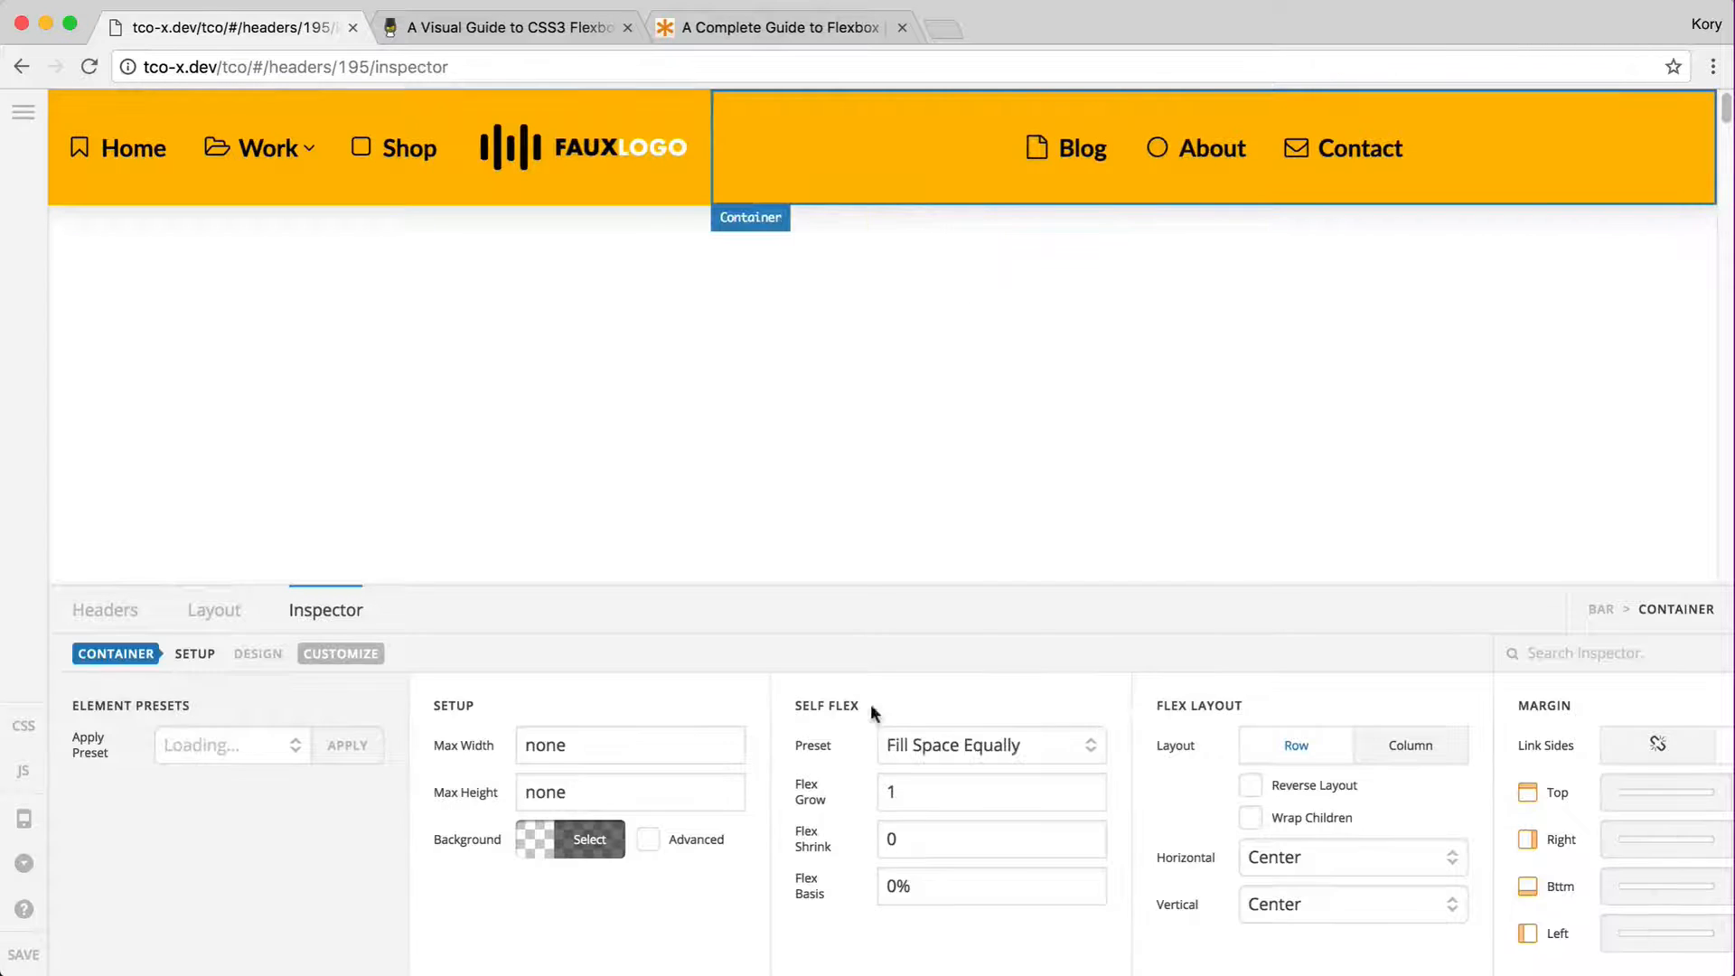
{"action": "left_click", "coordinate": [994, 753]}
{"action": "left_click", "coordinate": [1006, 671]}
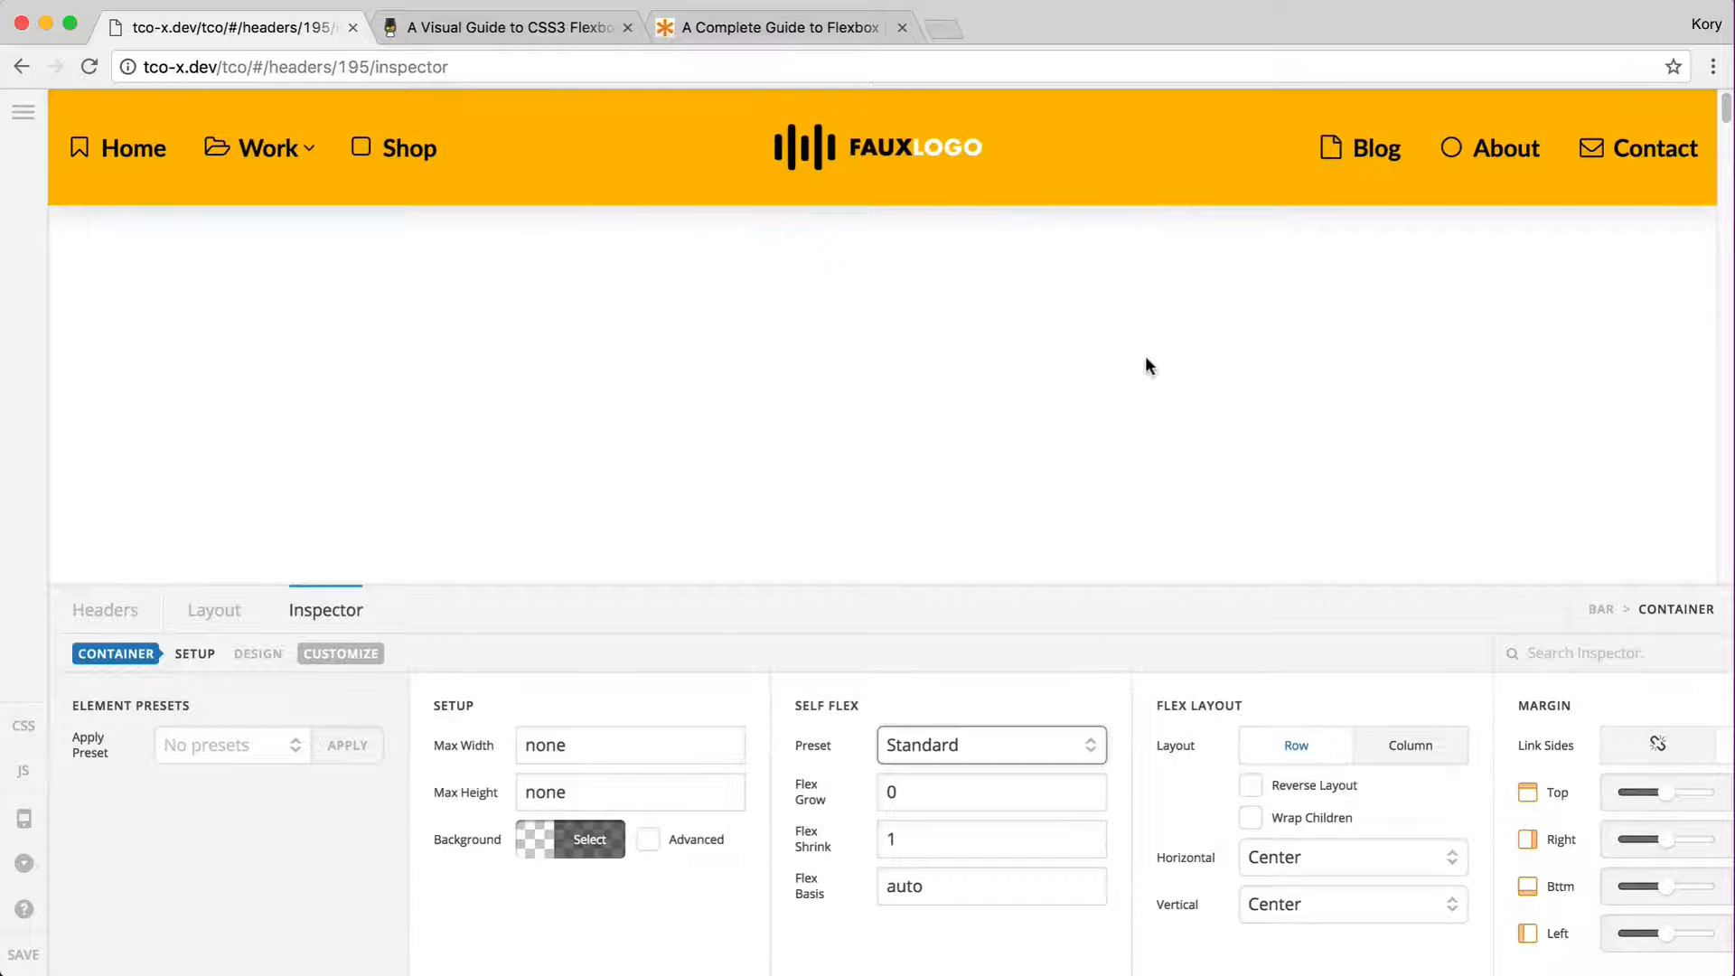
- Give the Home, Work and Shop container 20 px of padding on its right and left sides
{"action": "left_click", "coordinate": [415, 195]}
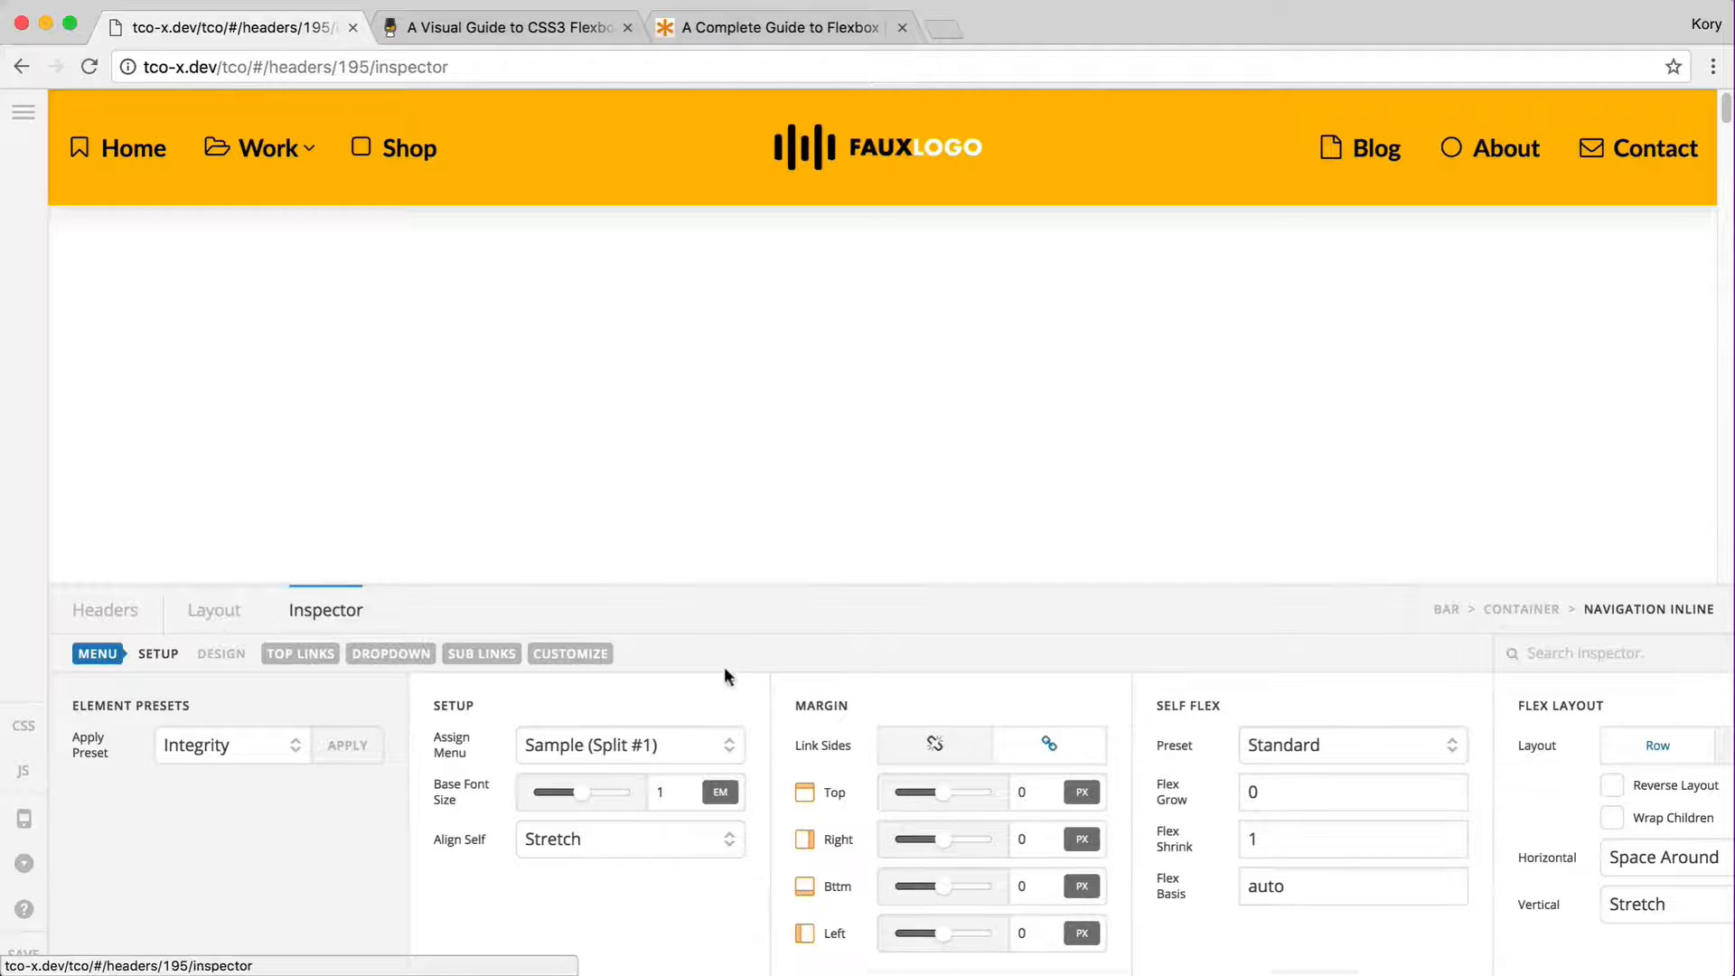
{"action": "left_click", "coordinate": [1520, 609]}
{"action": "scroll", "coordinate": [1167, 826], "scroll_direction": "right", "scroll_amount": 10}
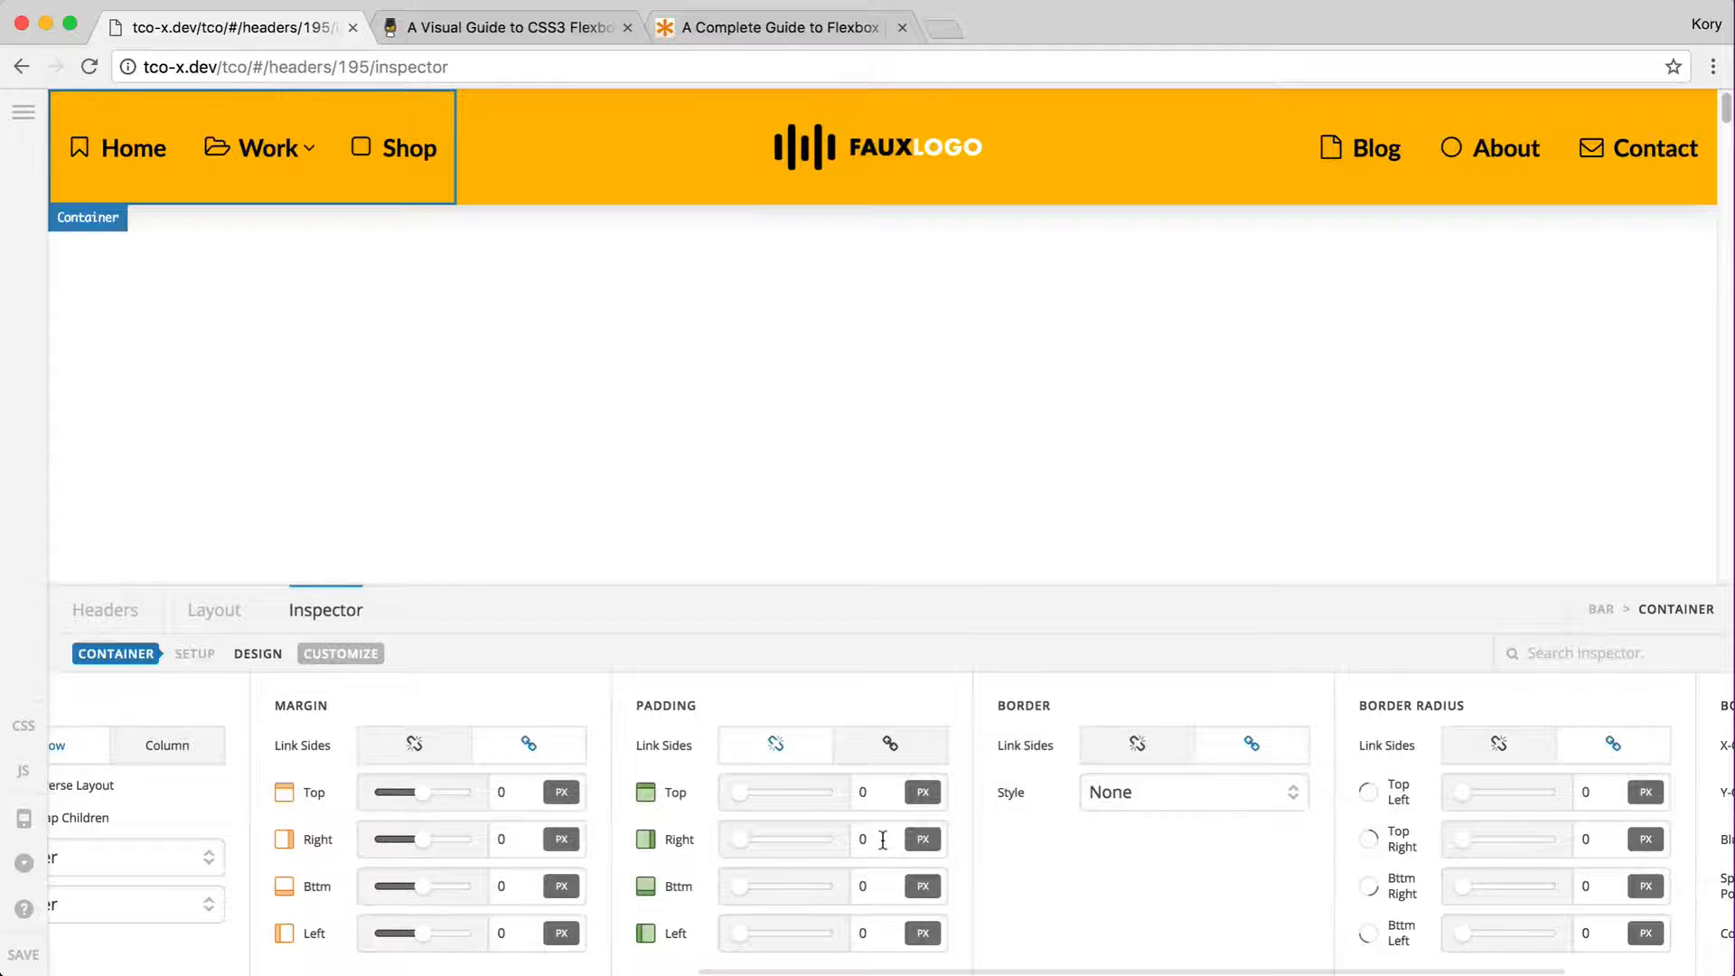
{"action": "left_click", "coordinate": [883, 839]}
{"action": "type", "text": "20"}
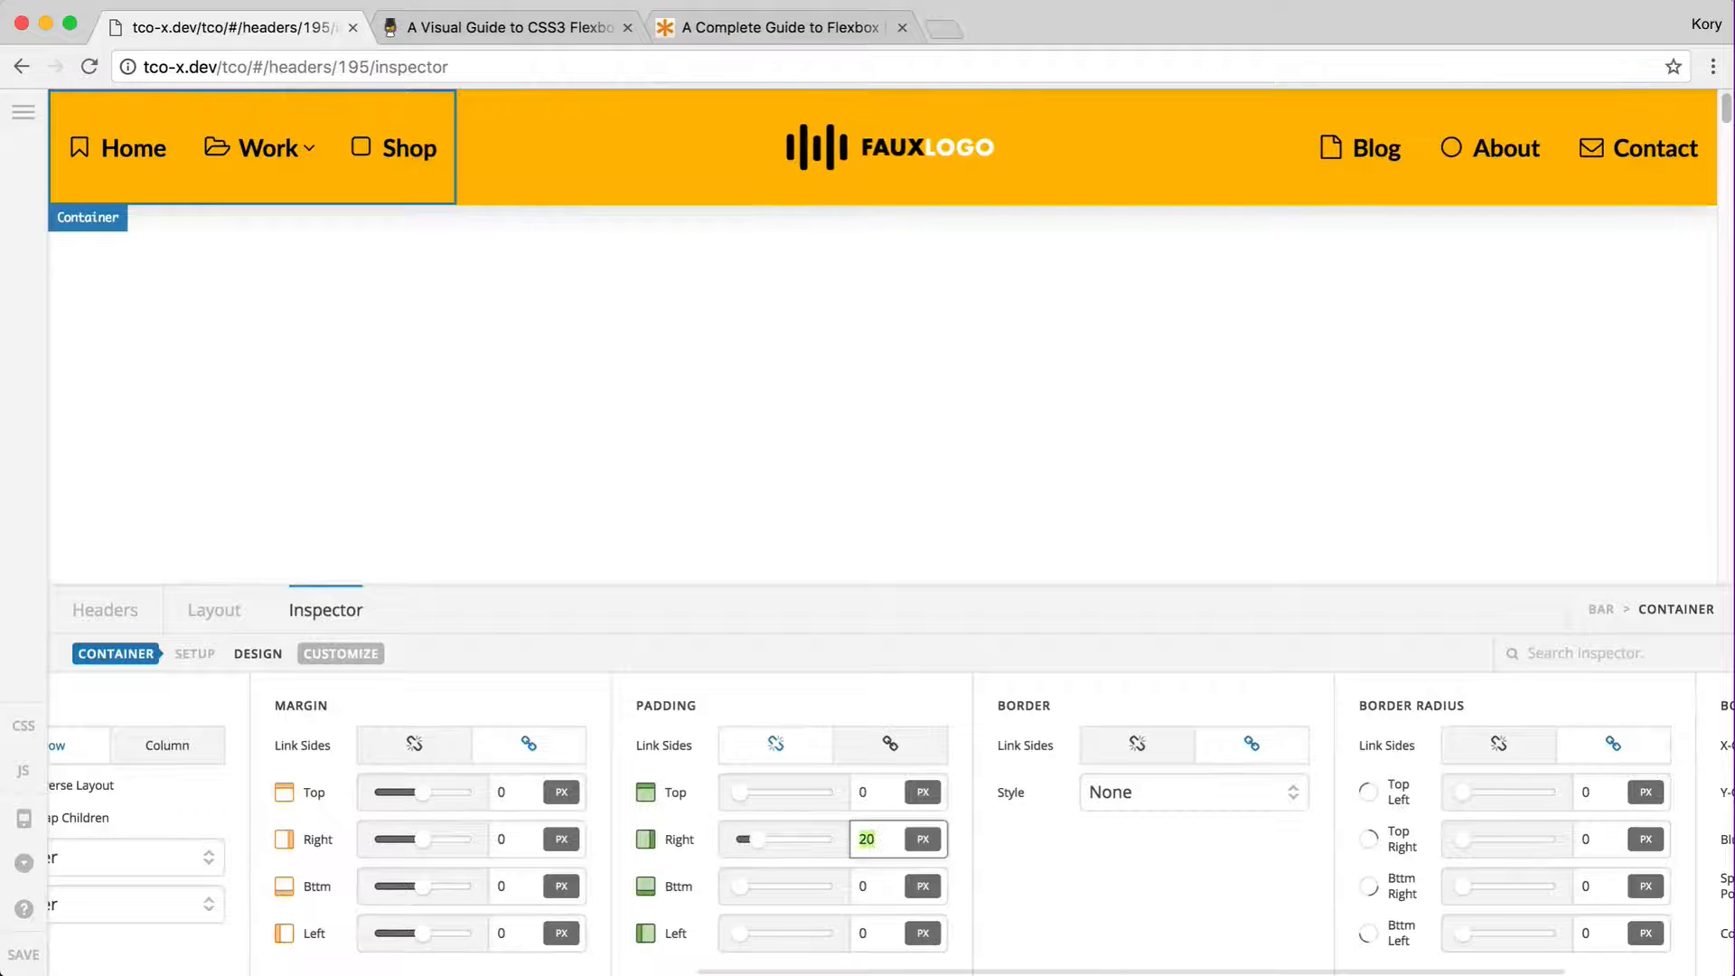
{"action": "left_click", "coordinate": [868, 939]}
{"action": "type", "text": "20"}
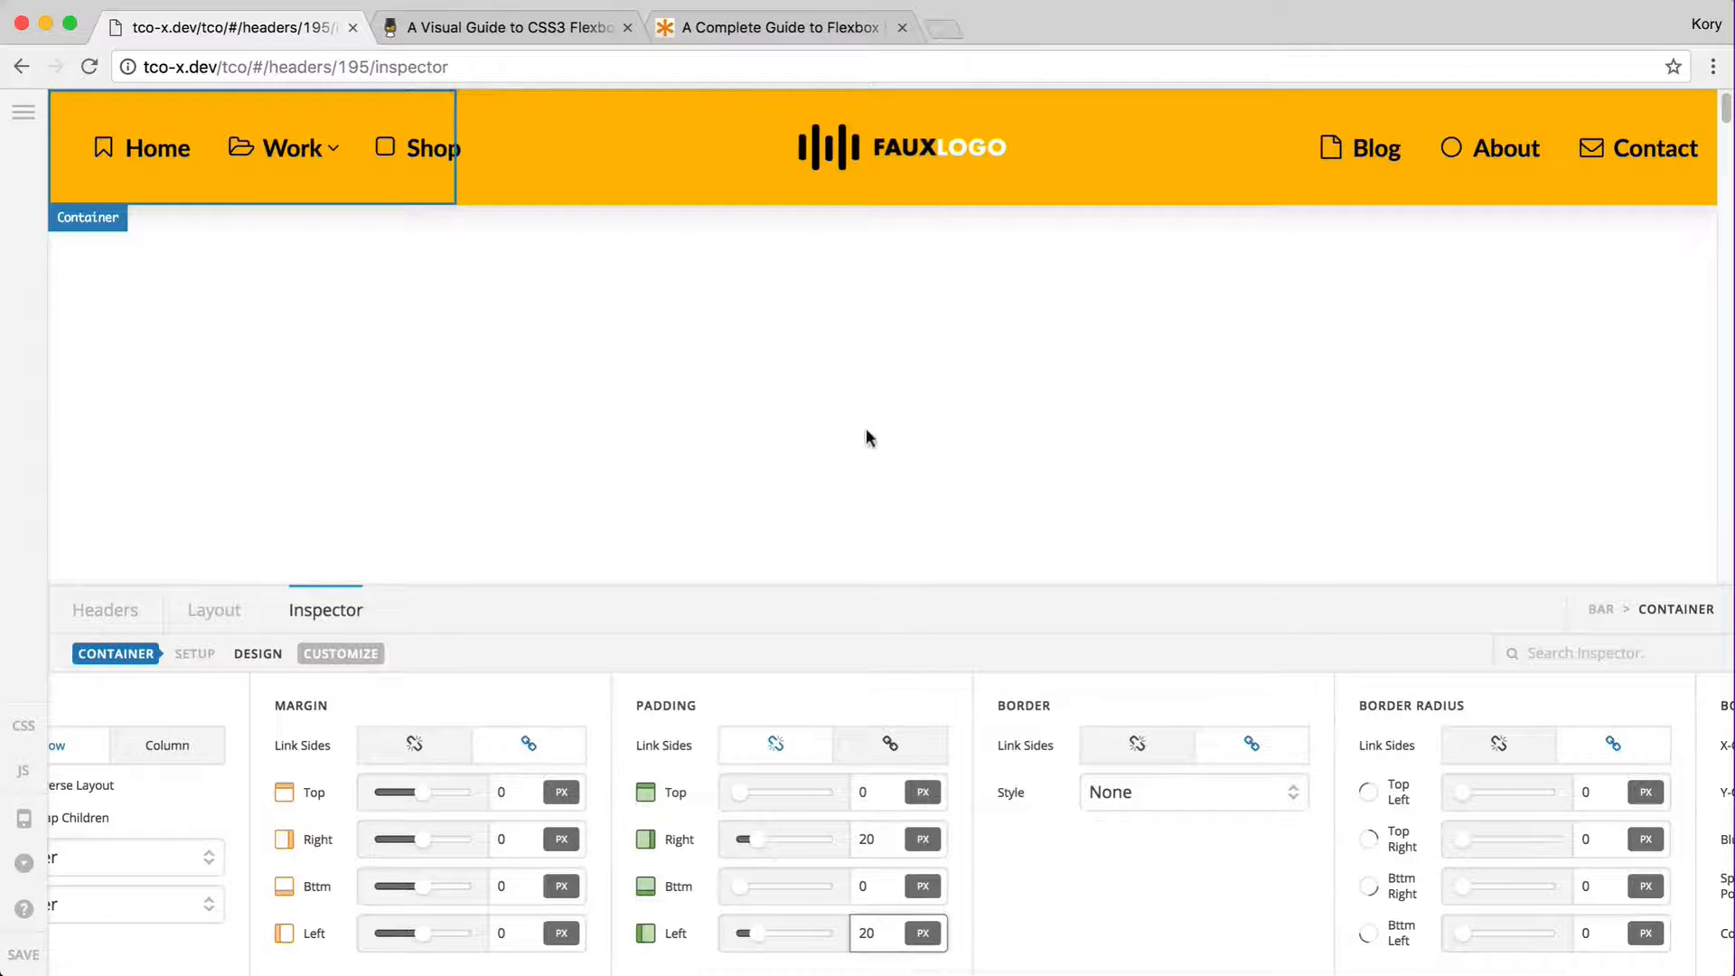
- Unlink the padding sides of the Blog, About and Contact container and set its right and left padding to 50 px
{"action": "left_click", "coordinate": [1355, 190]}
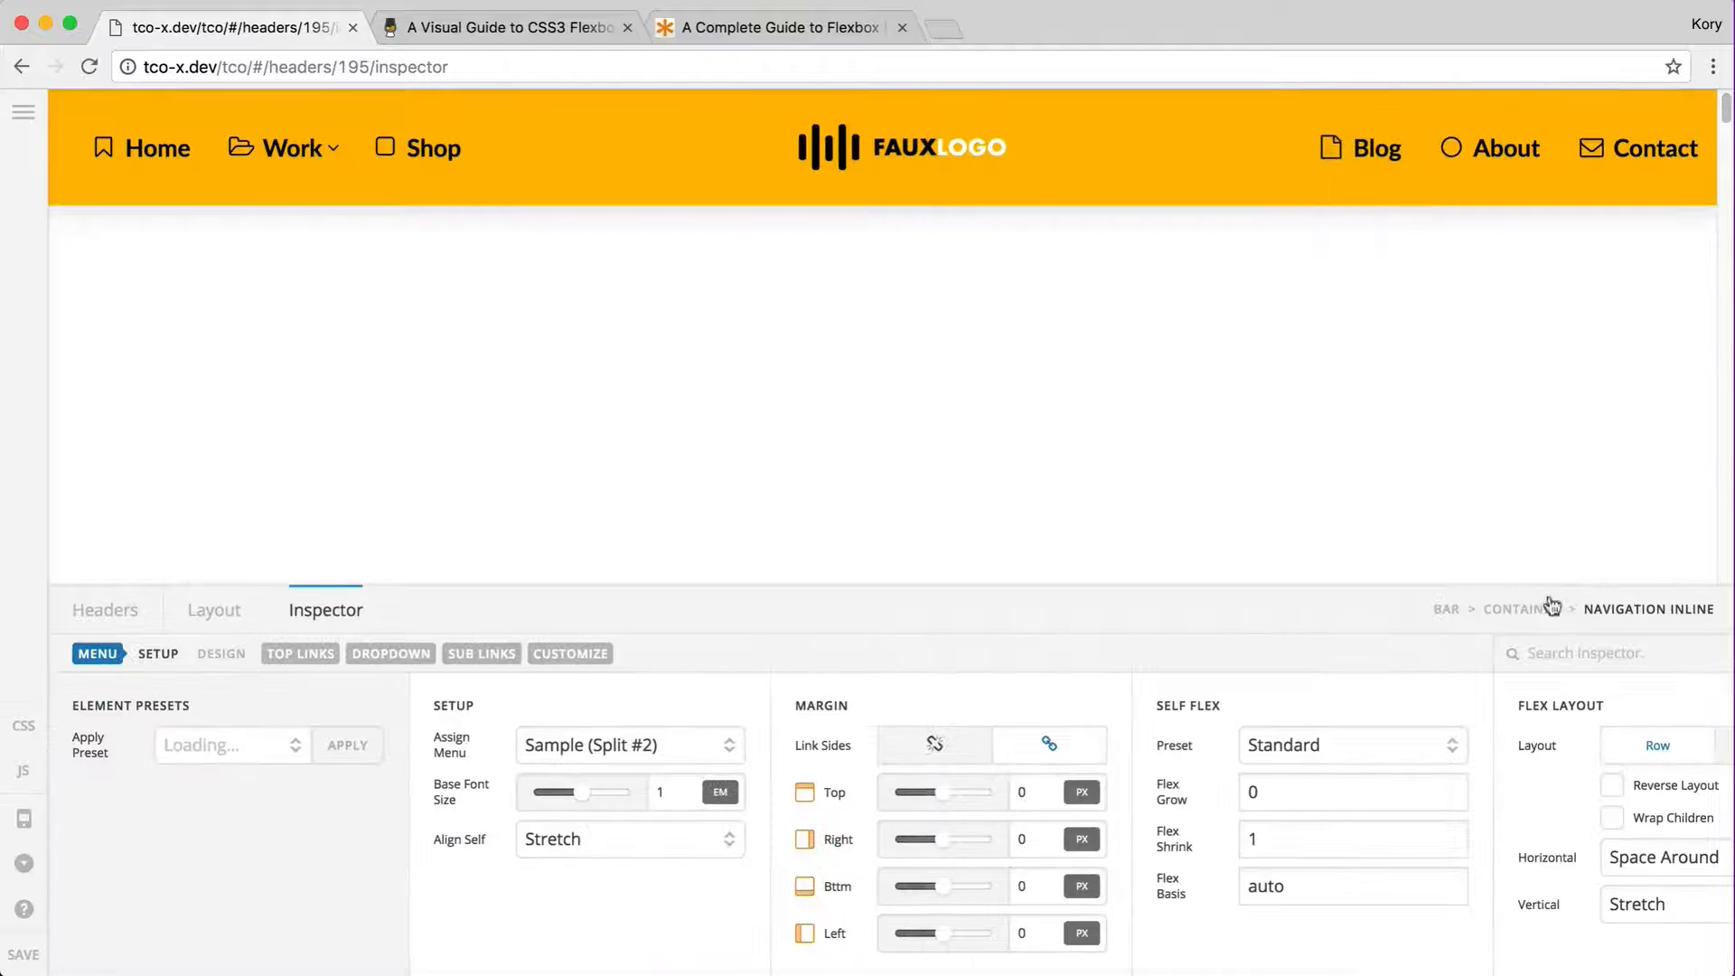
{"action": "left_click", "coordinate": [1542, 609]}
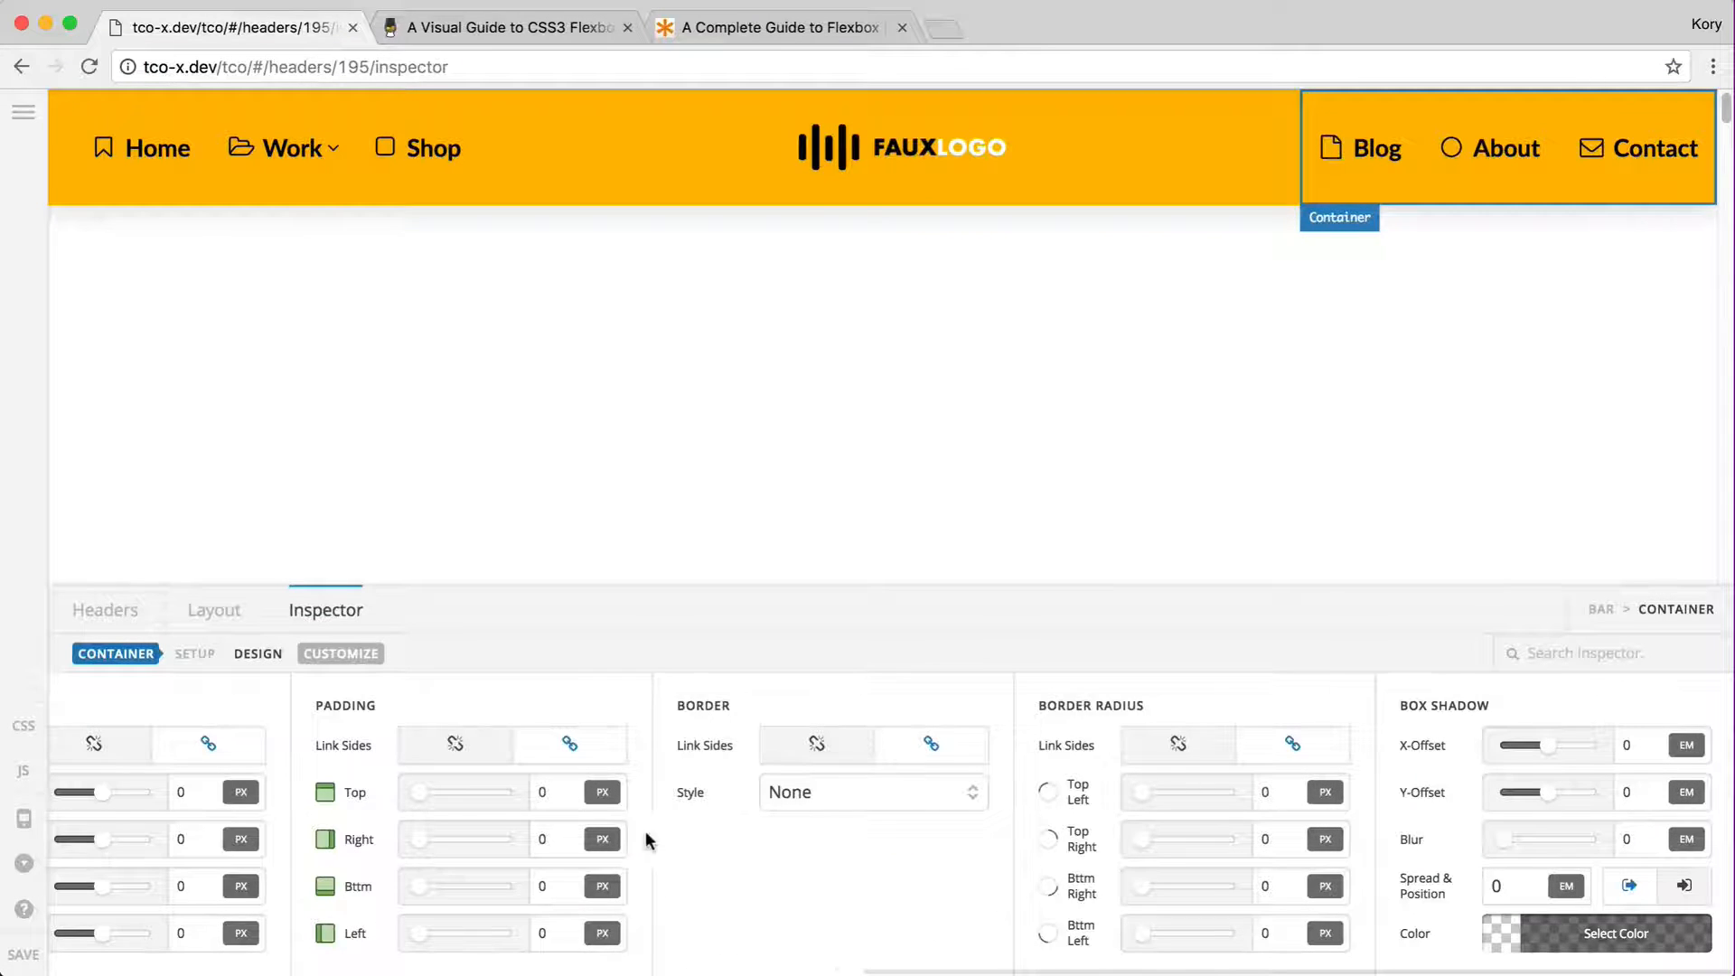
{"action": "left_click", "coordinate": [479, 755]}
{"action": "left_click", "coordinate": [542, 834]}
{"action": "type", "text": "50"}
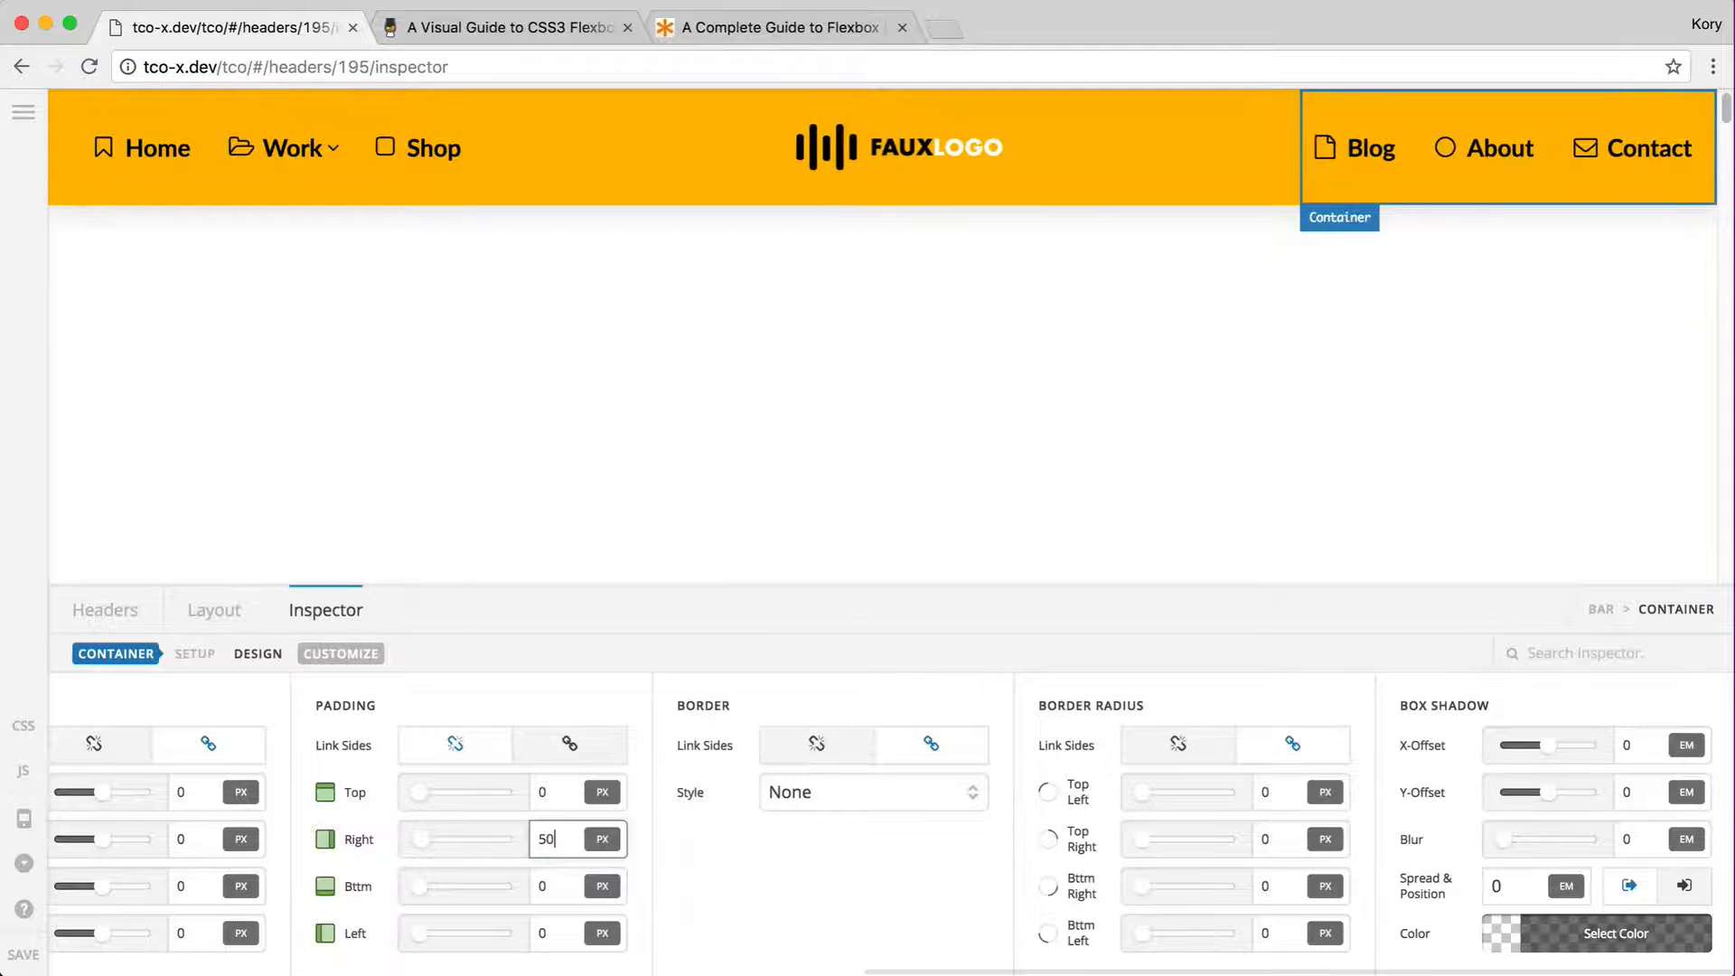
{"action": "left_click", "coordinate": [554, 932]}
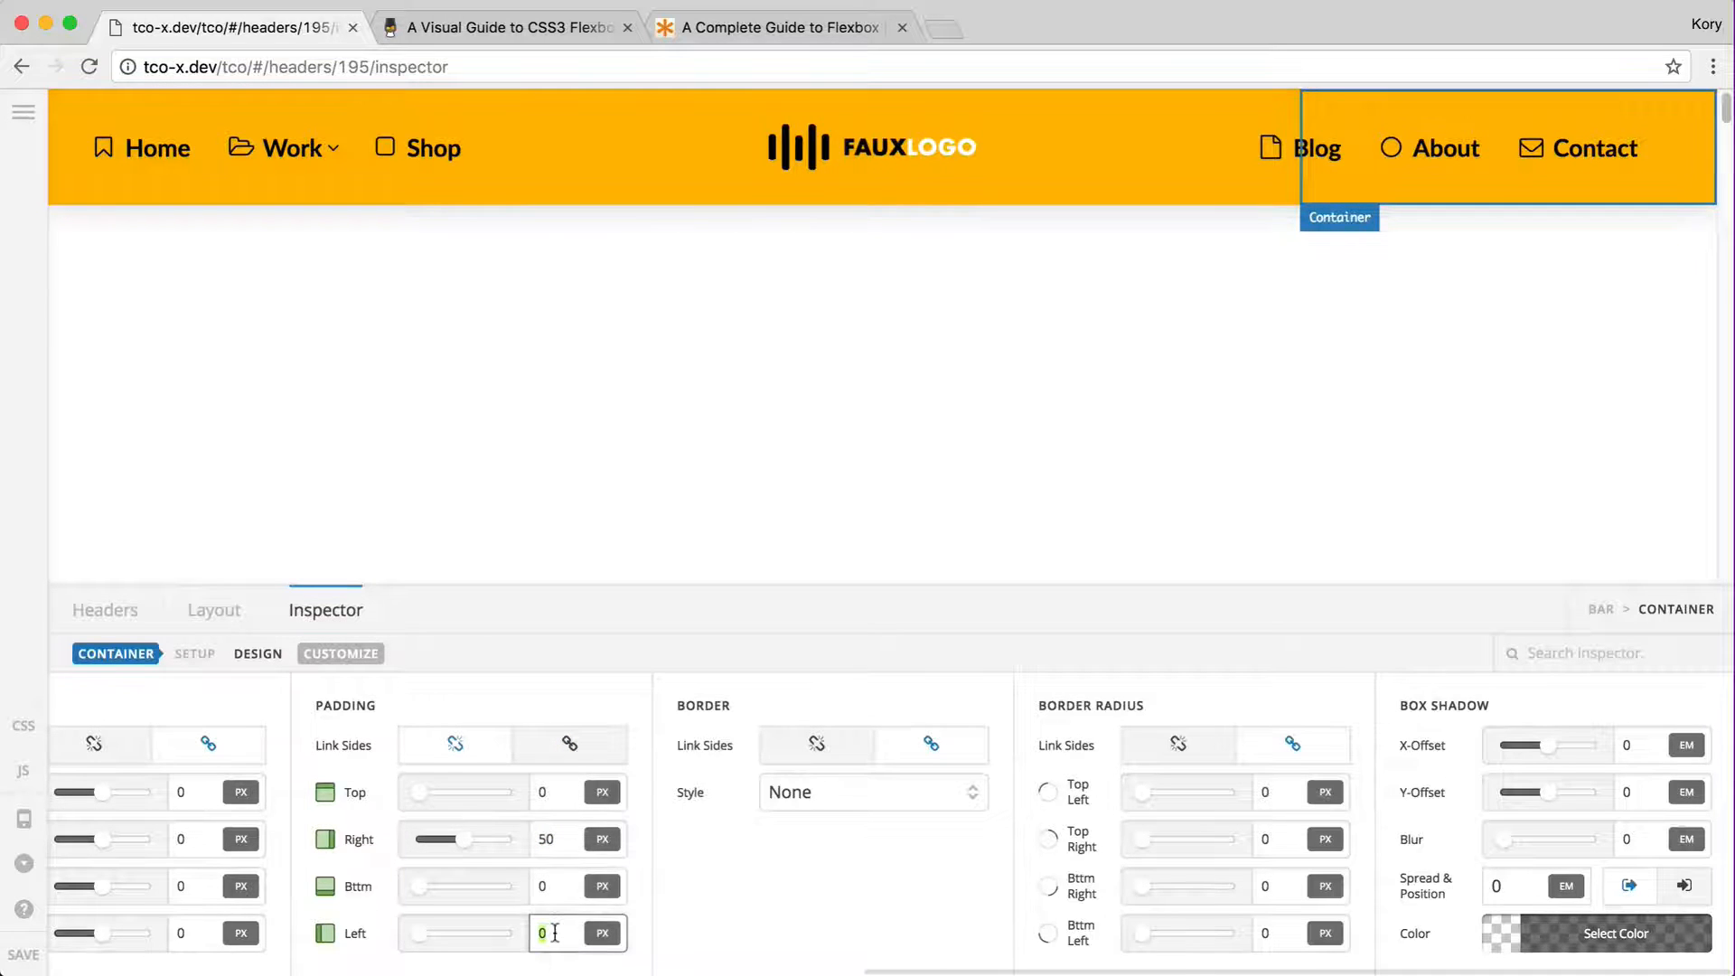
{"action": "type", "text": "50"}
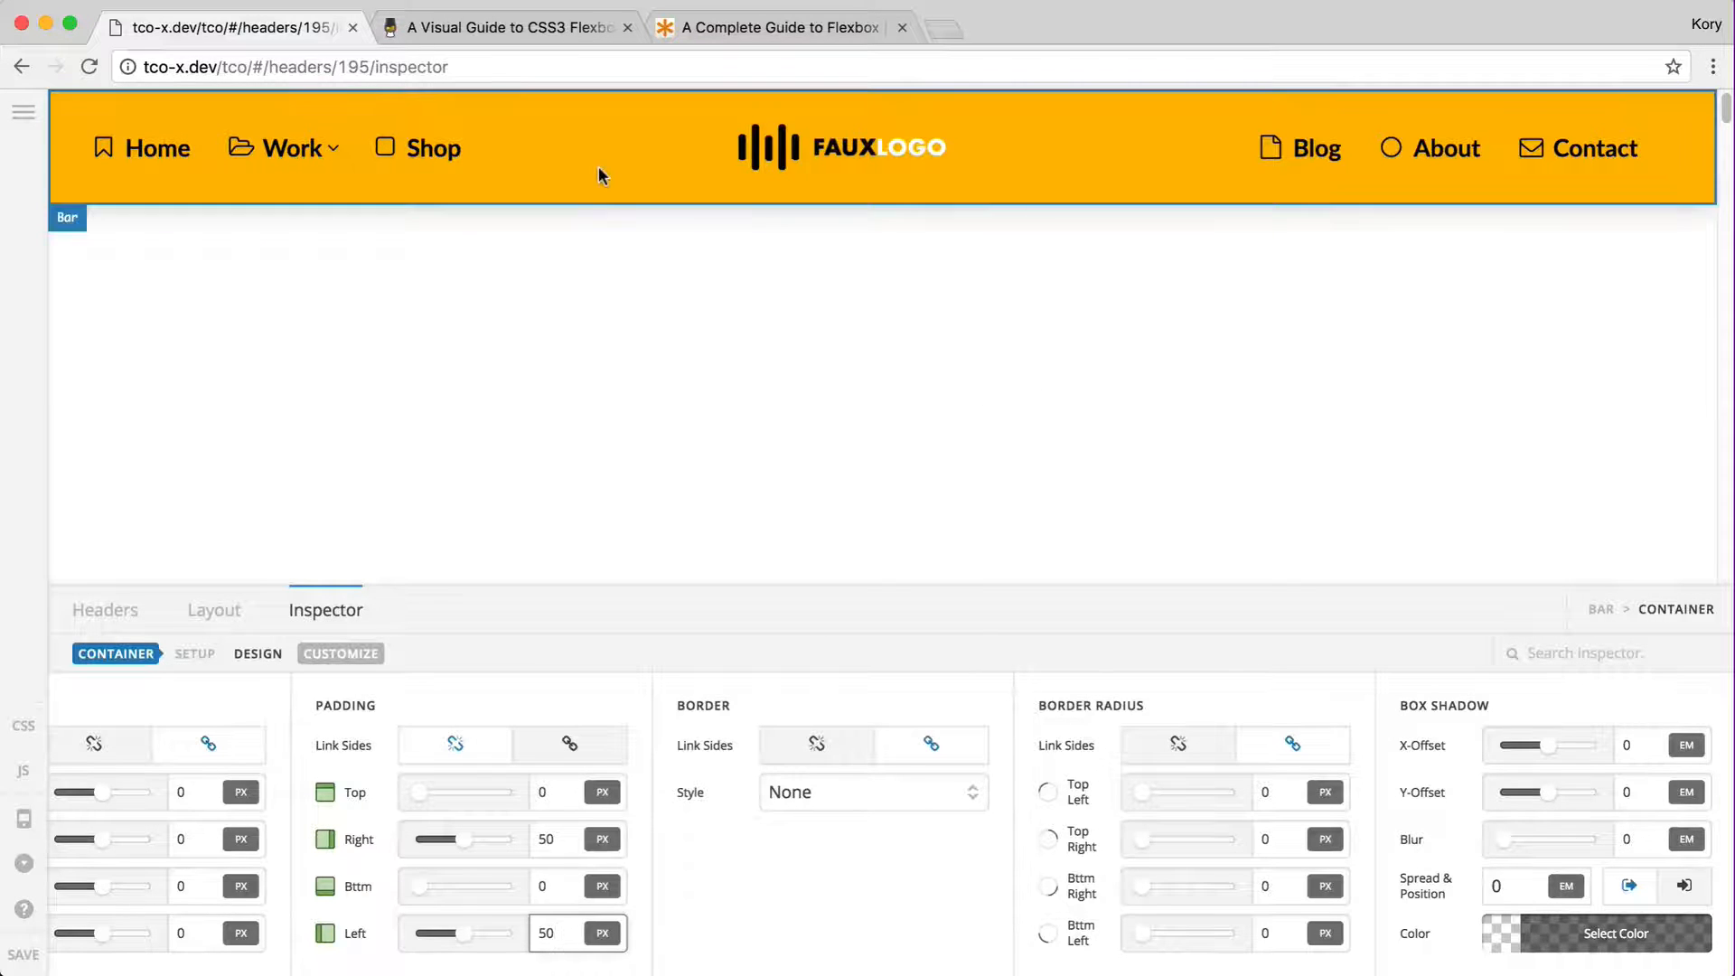
- Inspect the top bar's dimensions and flex layout settings
{"action": "left_click", "coordinate": [214, 620]}
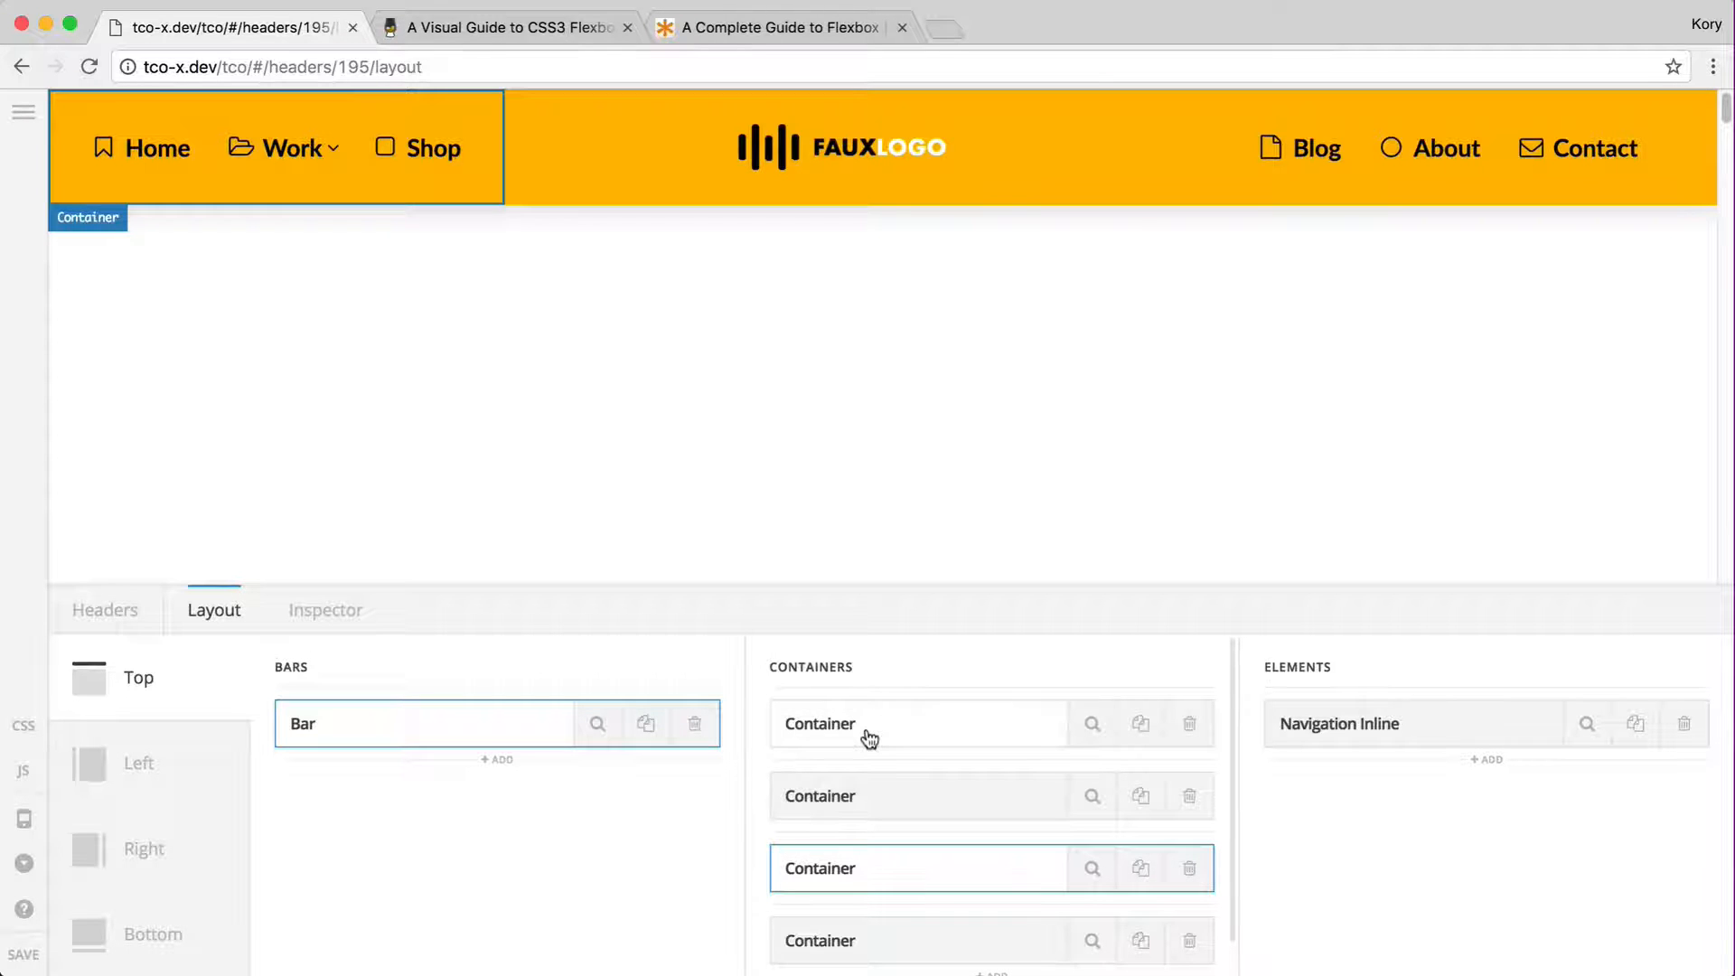
{"action": "left_click", "coordinate": [600, 725]}
{"action": "scroll", "coordinate": [896, 806], "scroll_direction": "right", "scroll_amount": 5}
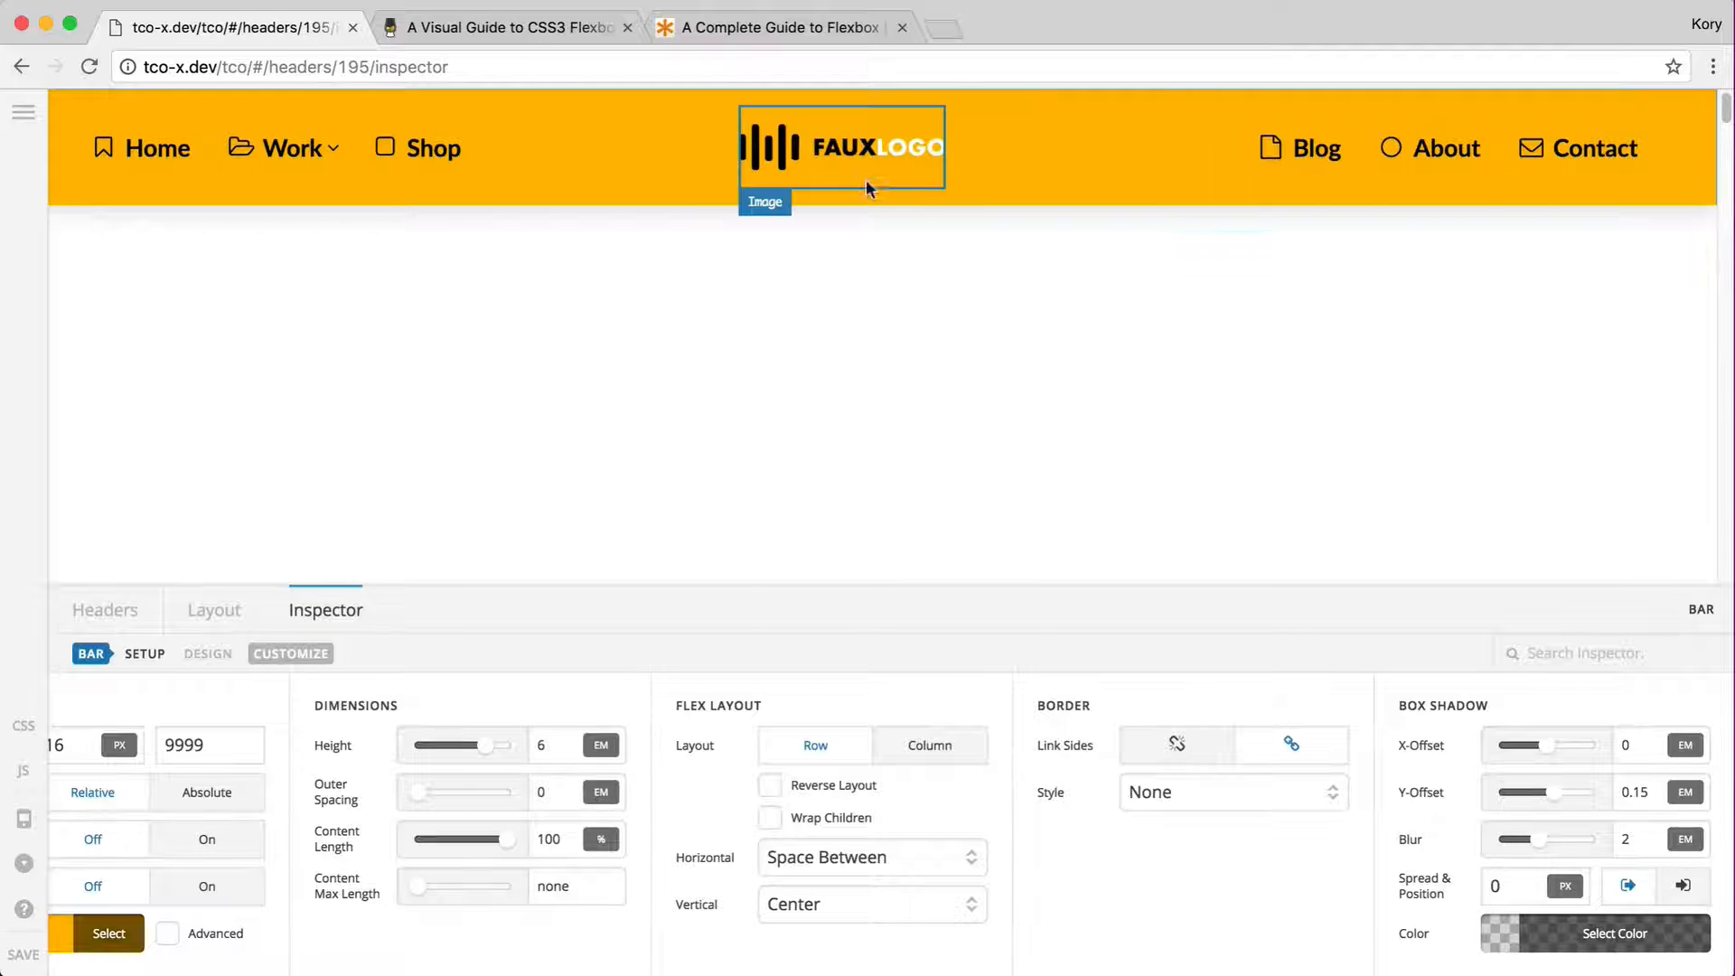
- Set the right and left padding of the Blog, About and Contact container to 80 px
{"action": "left_click", "coordinate": [1237, 171]}
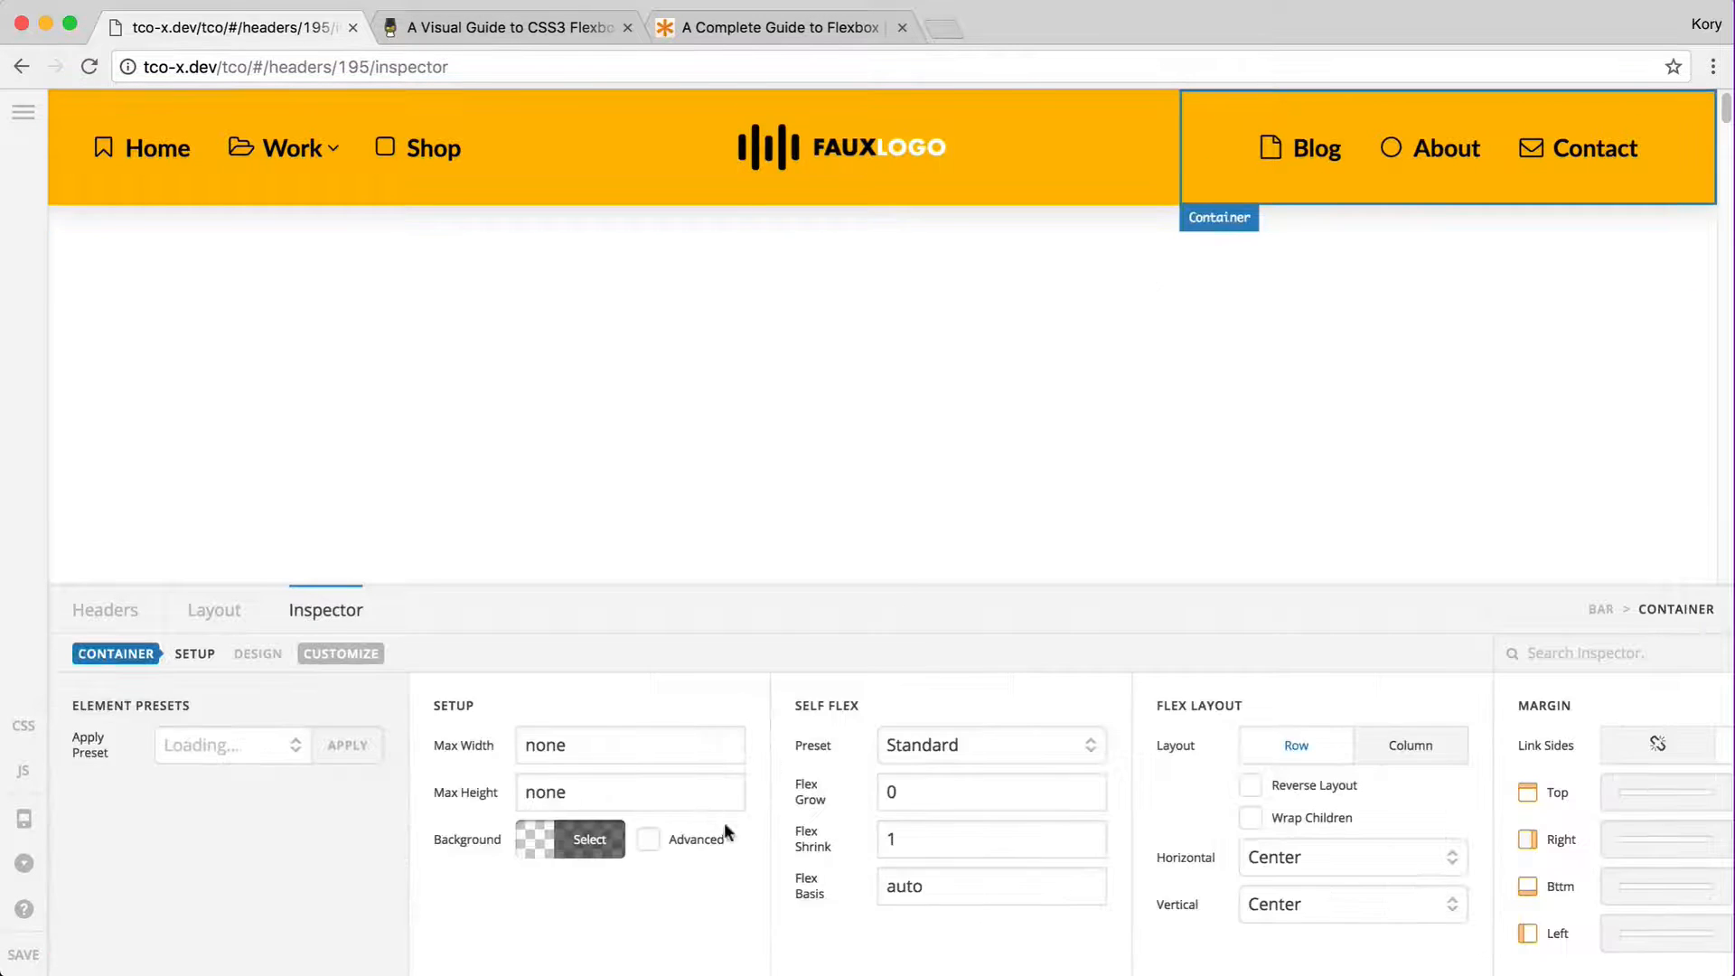
{"action": "scroll", "coordinate": [962, 857], "scroll_direction": "right", "scroll_amount": 6}
{"action": "double_click", "coordinate": [1252, 841]}
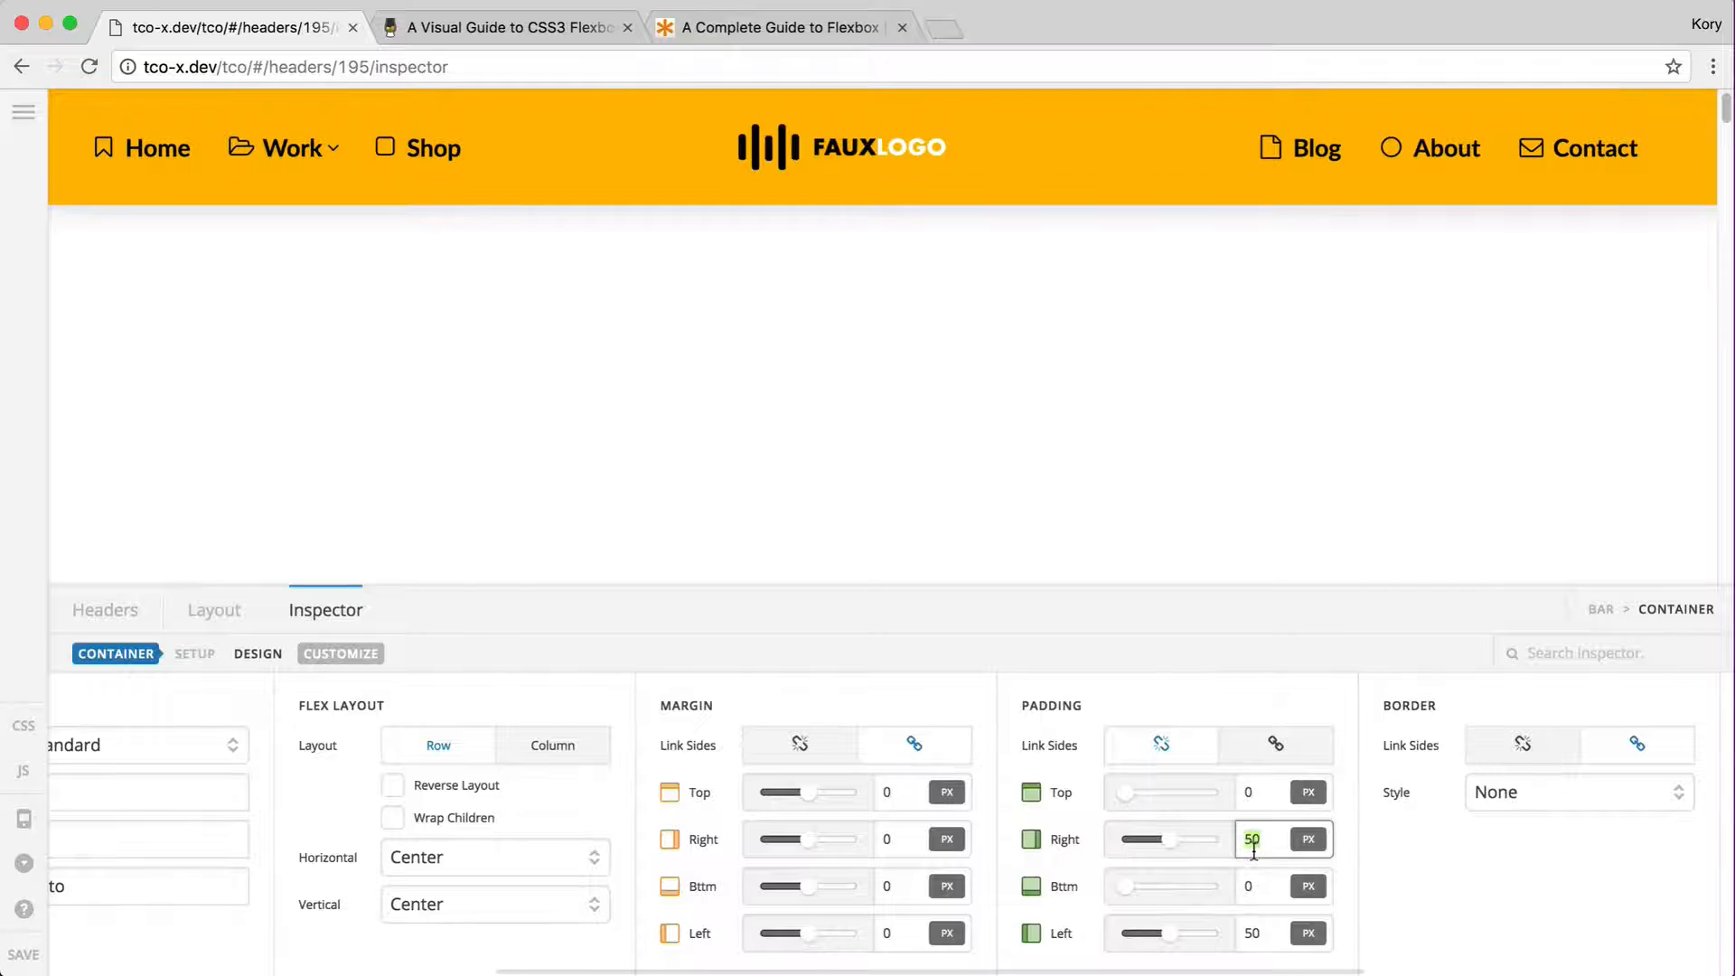
{"action": "type", "text": "80"}
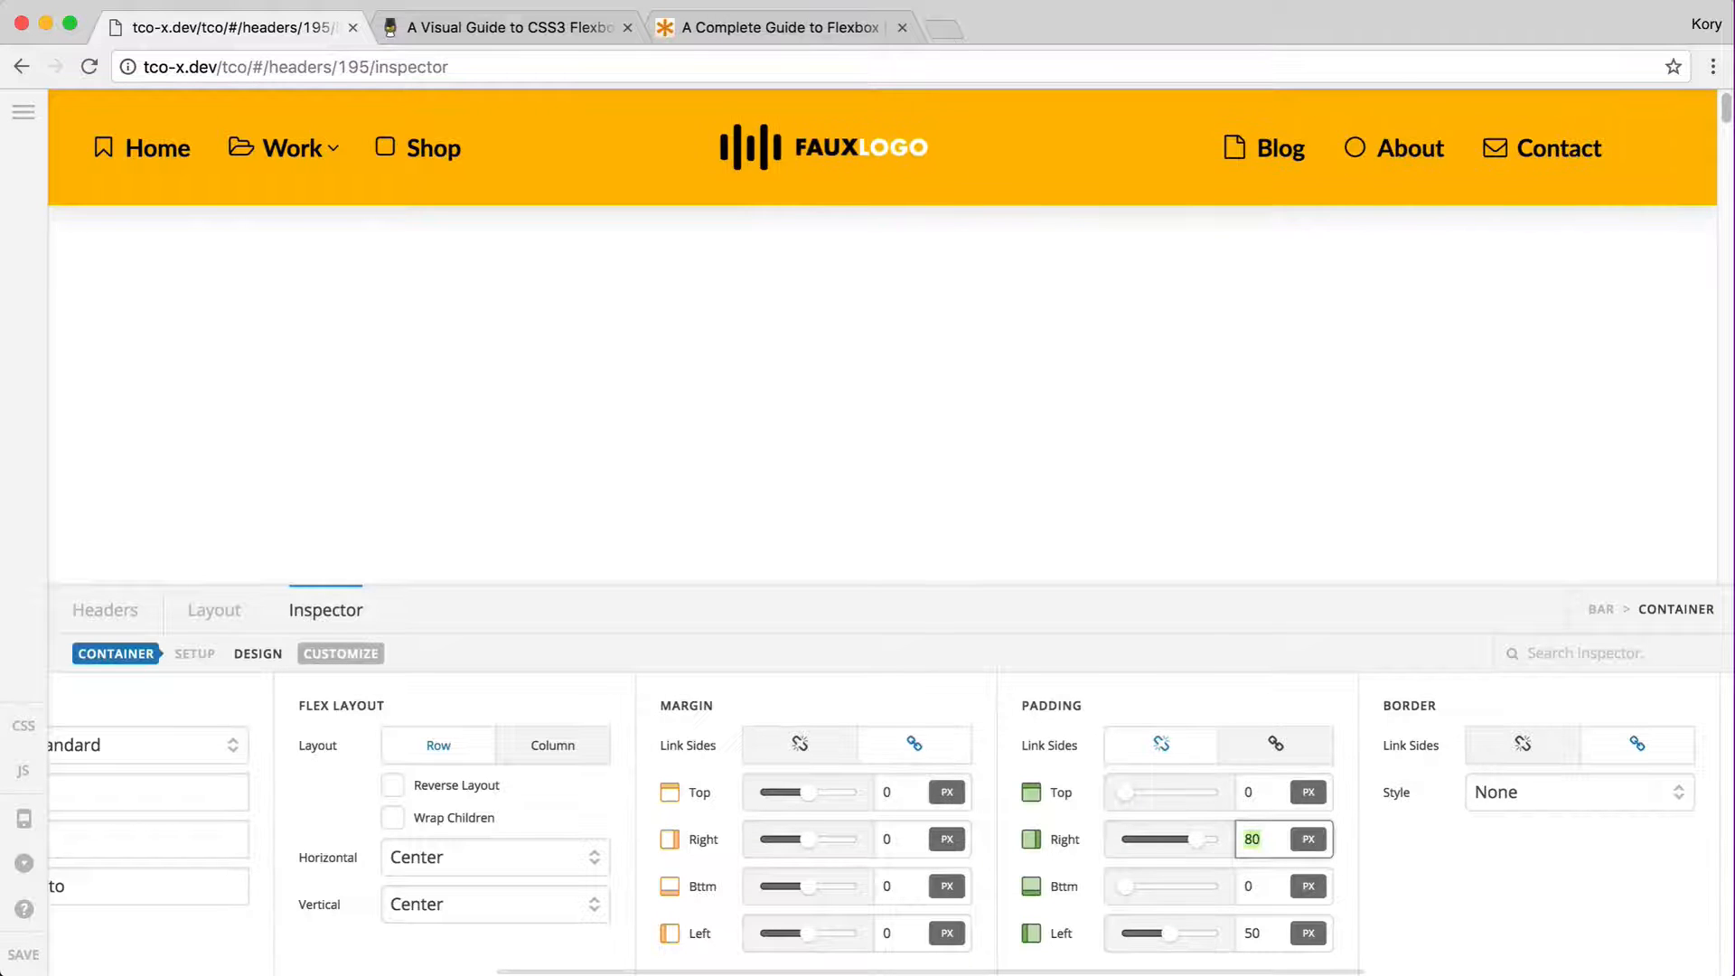
{"action": "double_click", "coordinate": [1251, 933]}
{"action": "type", "text": "80"}
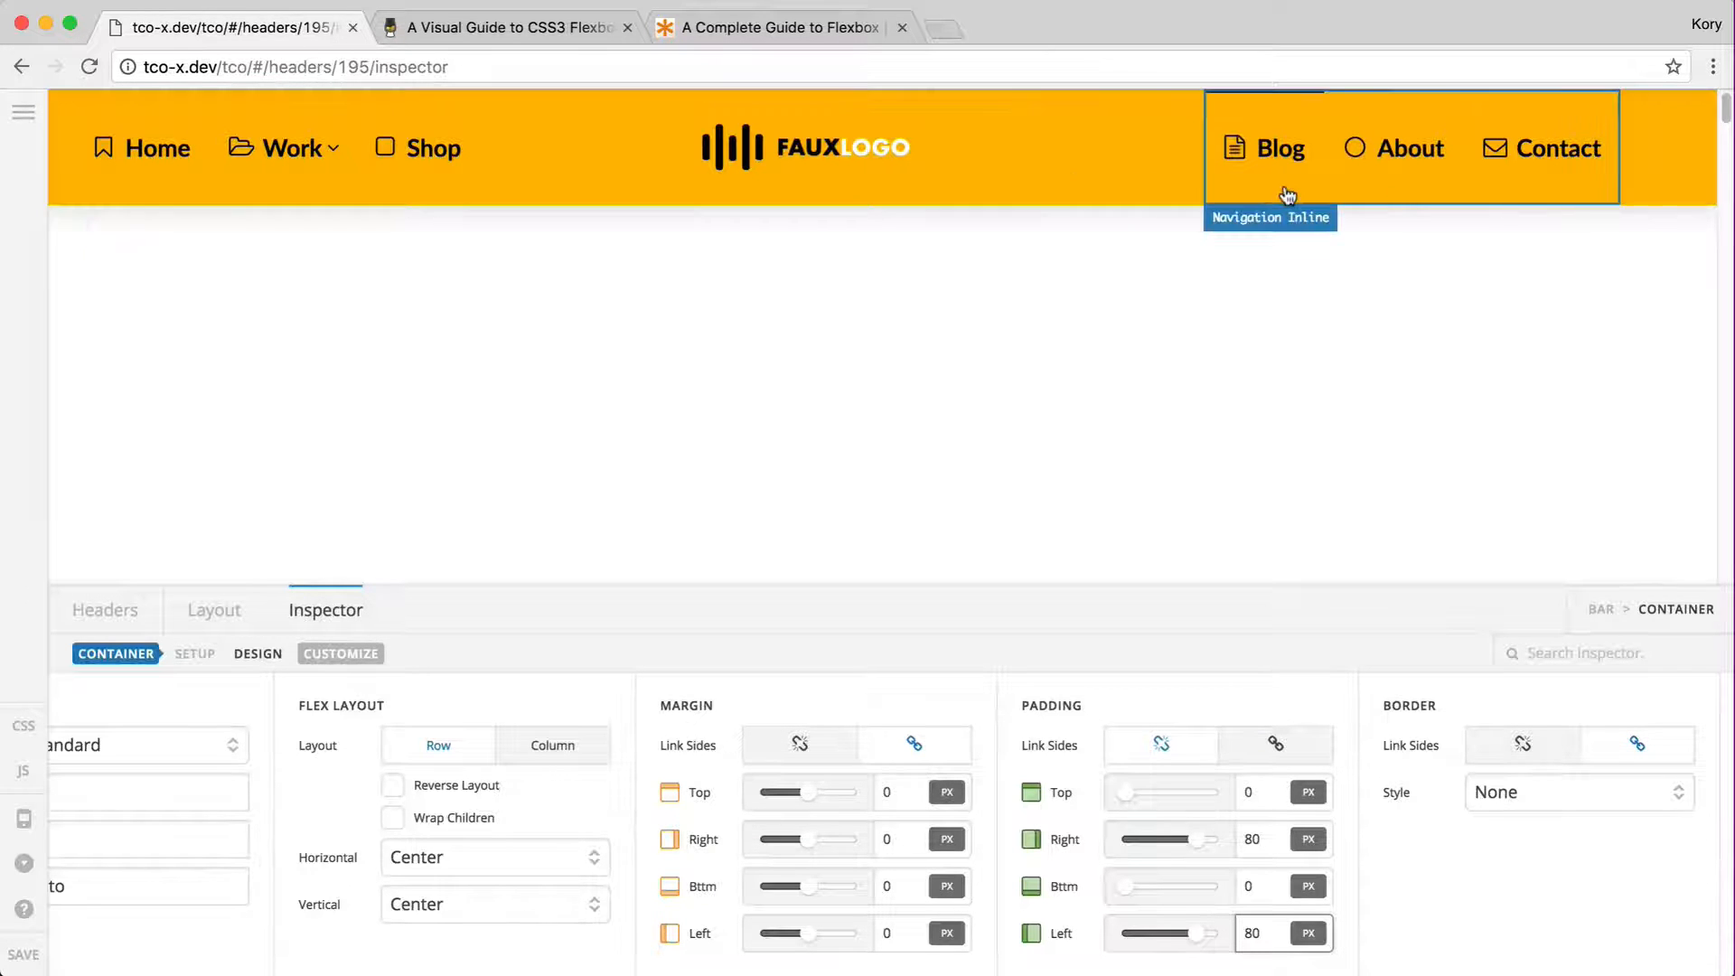
- Switch the Self Flex preset of the Blog, About and Contact container to Fill Space Equally
{"action": "left_click", "coordinate": [1182, 196]}
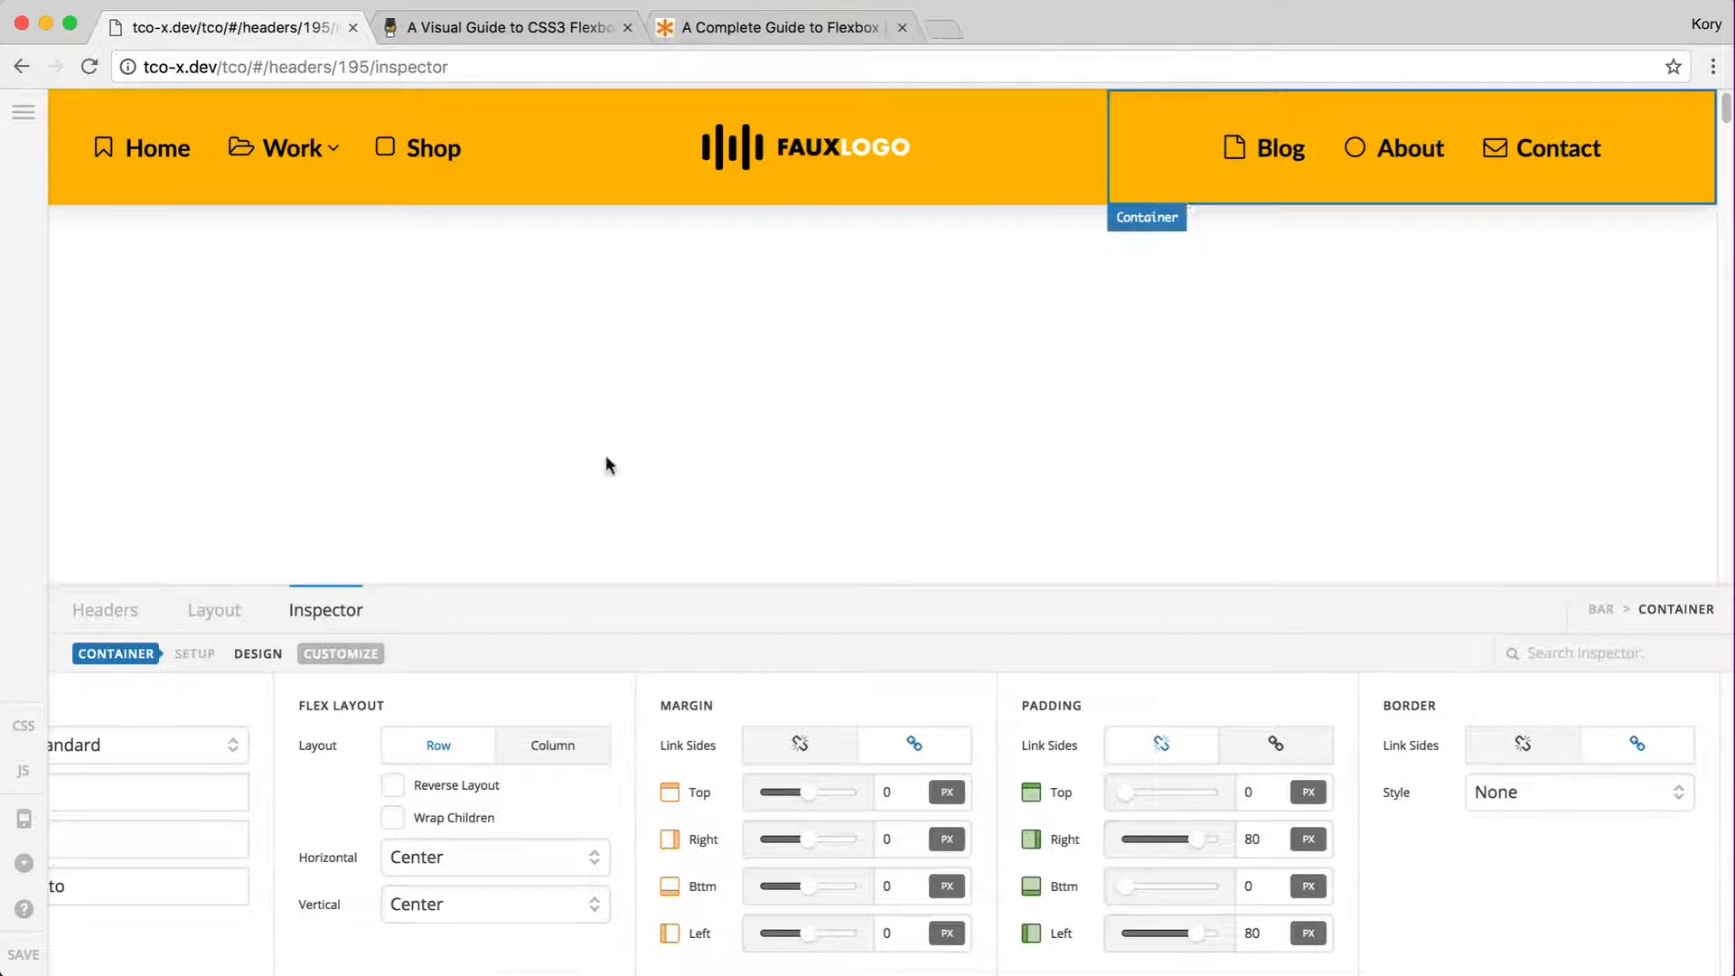
{"action": "left_click", "coordinate": [194, 653]}
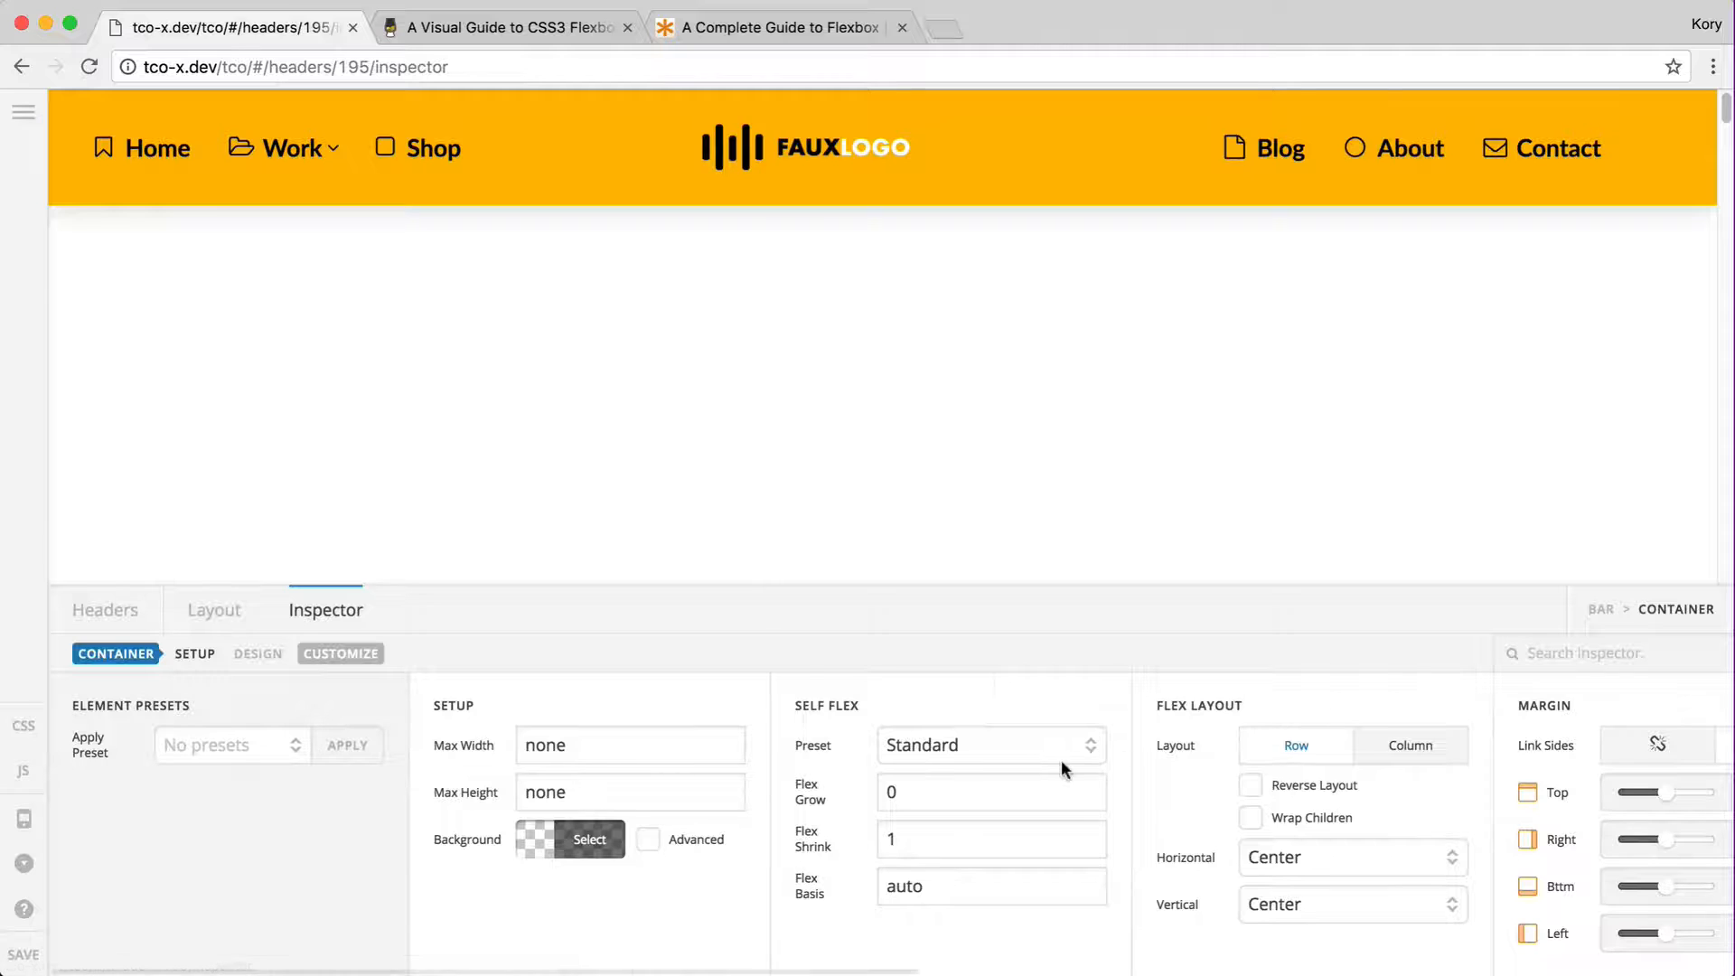
{"action": "scroll", "coordinate": [949, 732], "scroll_direction": "right", "scroll_amount": 3}
{"action": "left_click", "coordinate": [815, 739]}
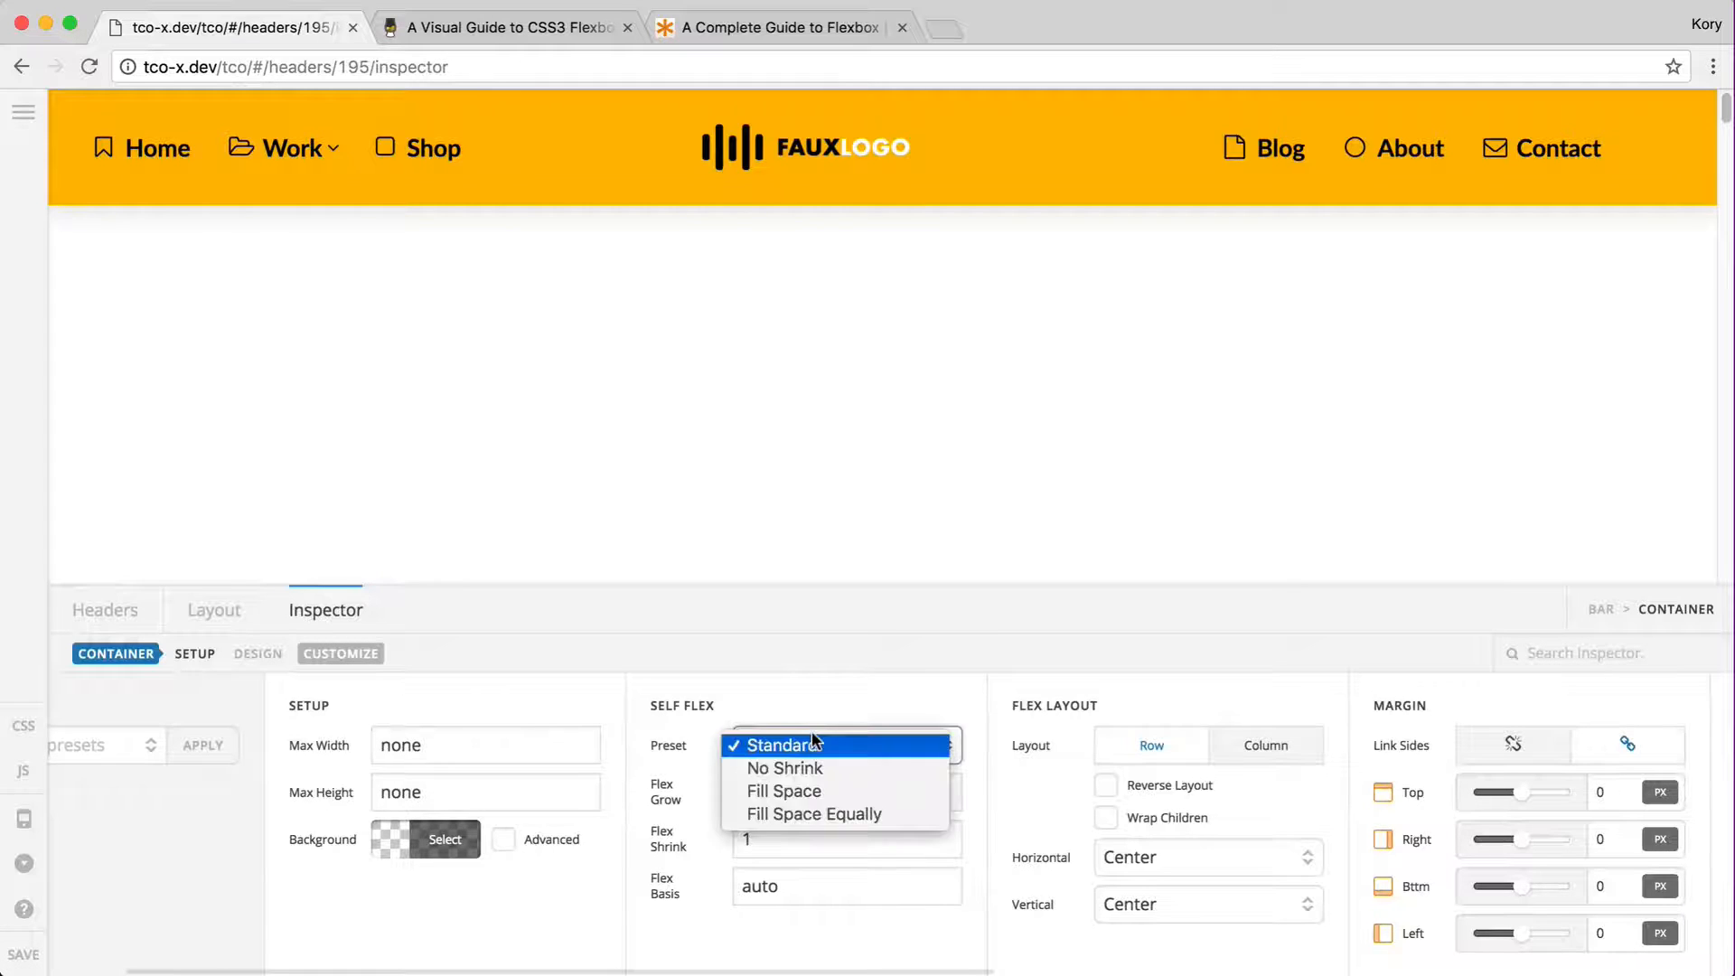
{"action": "left_click", "coordinate": [772, 813]}
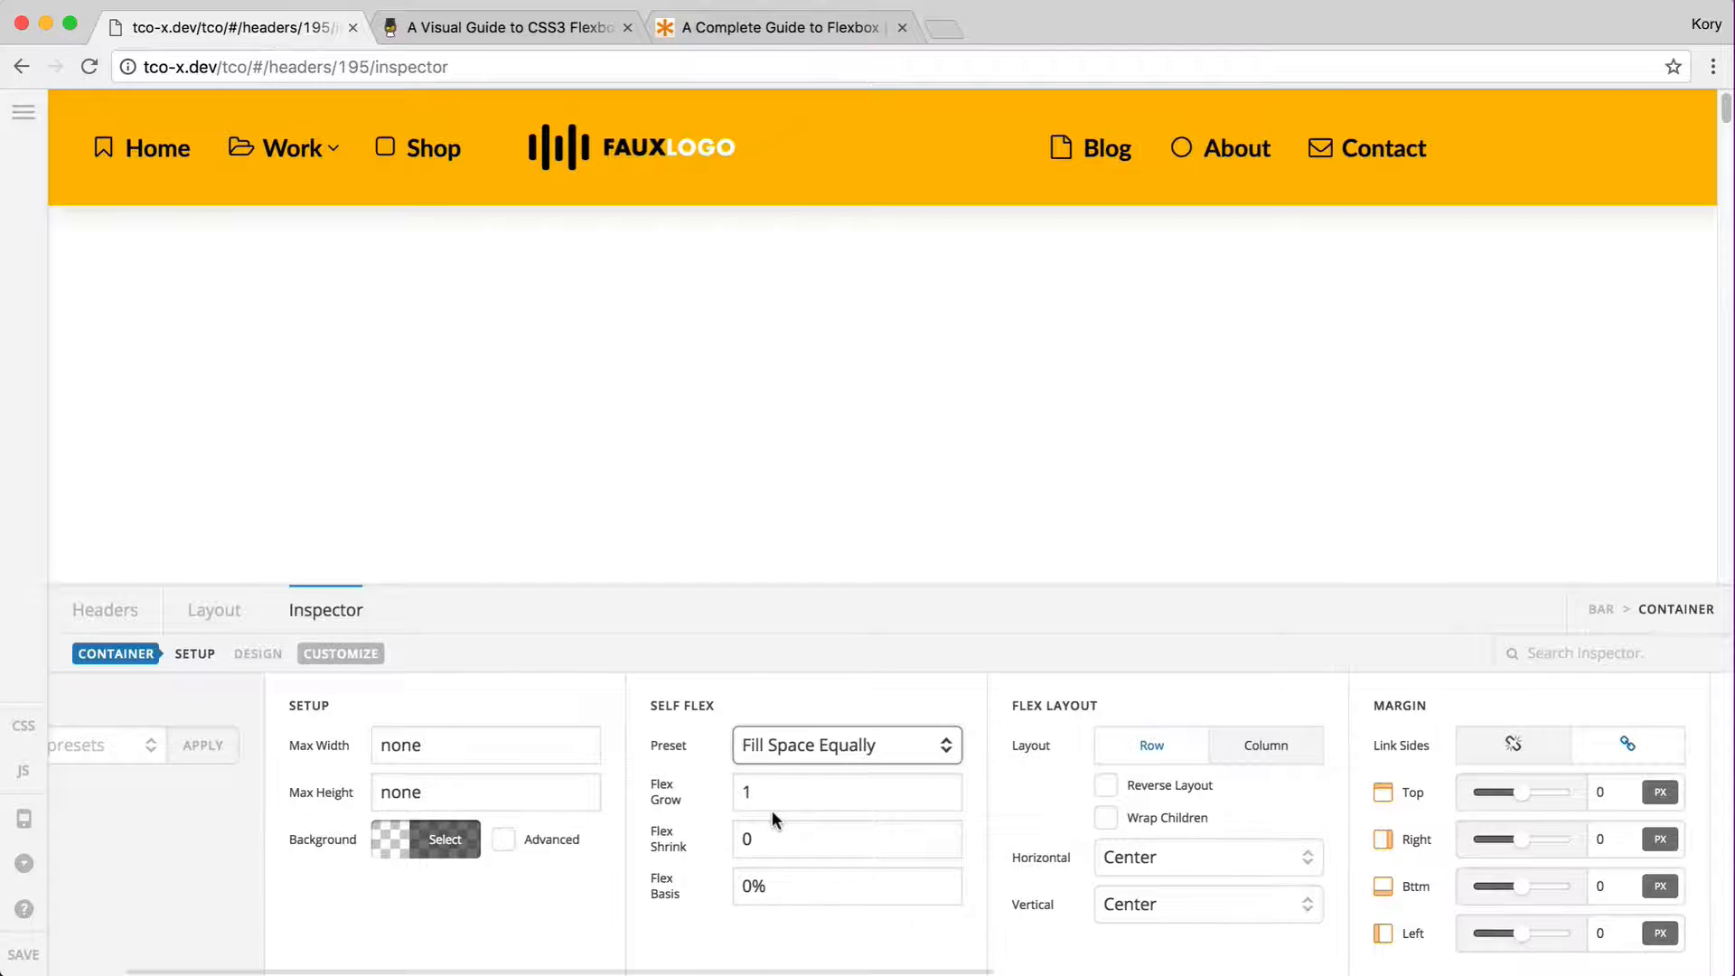
{"action": "left_click", "coordinate": [756, 884]}
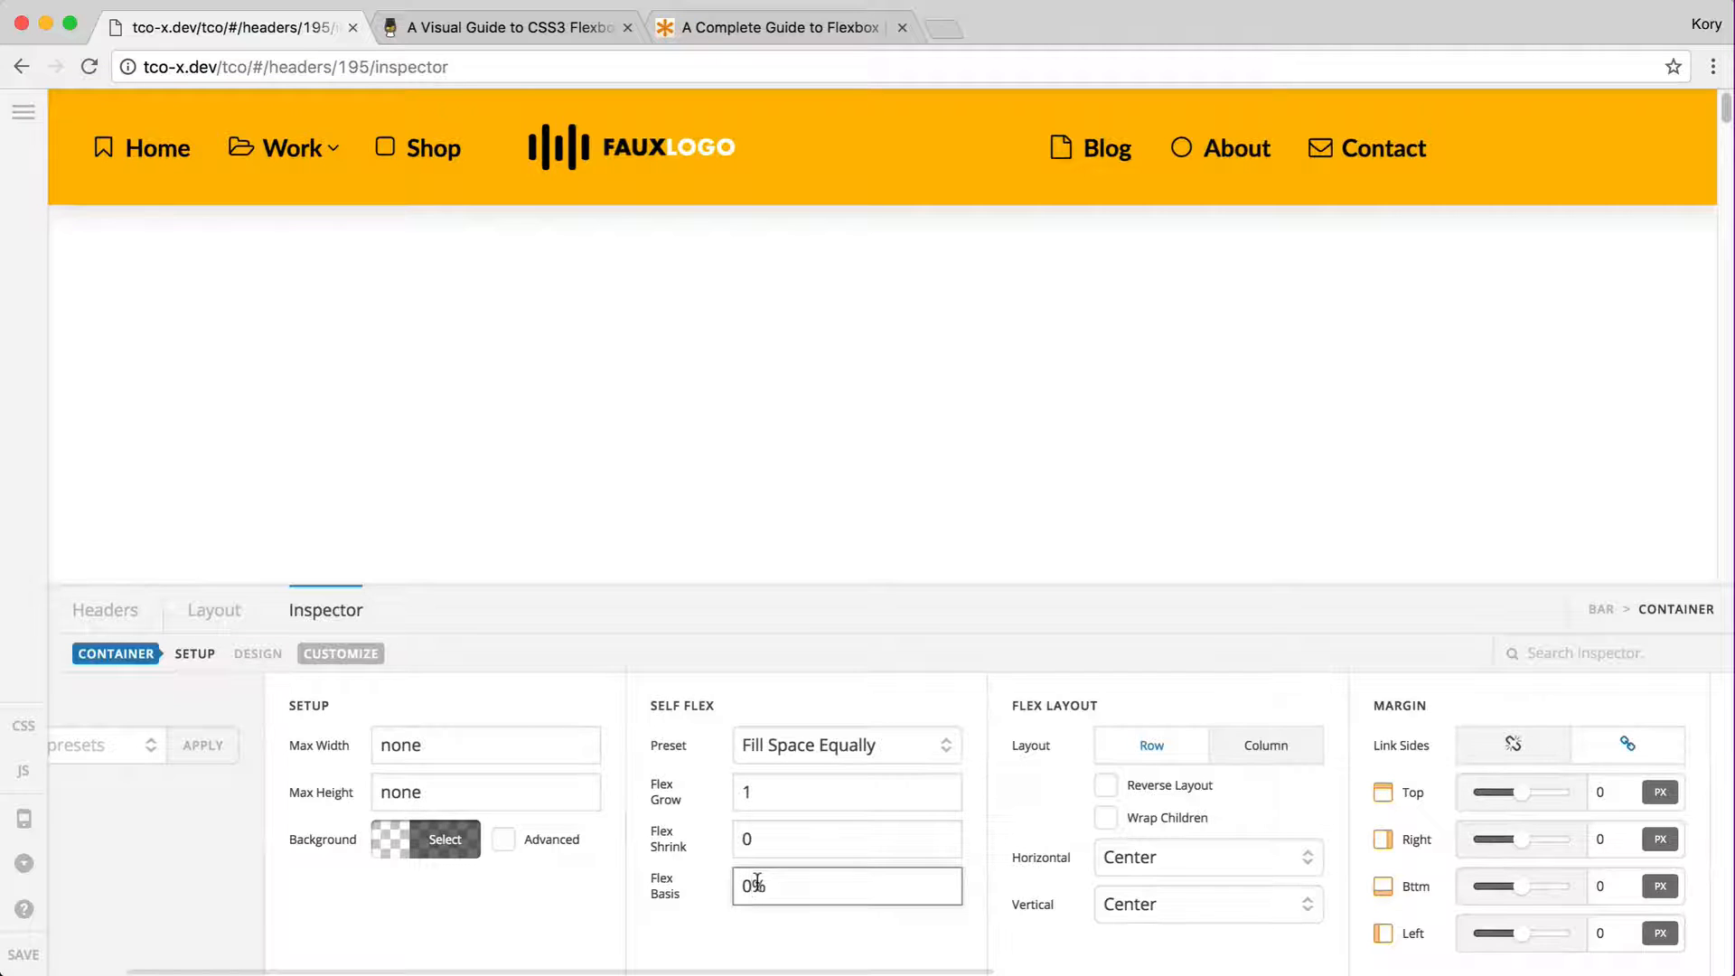
- Try the Standard Self Flex preset on the logo's container, then restore No Shrink
{"action": "left_click", "coordinate": [605, 199]}
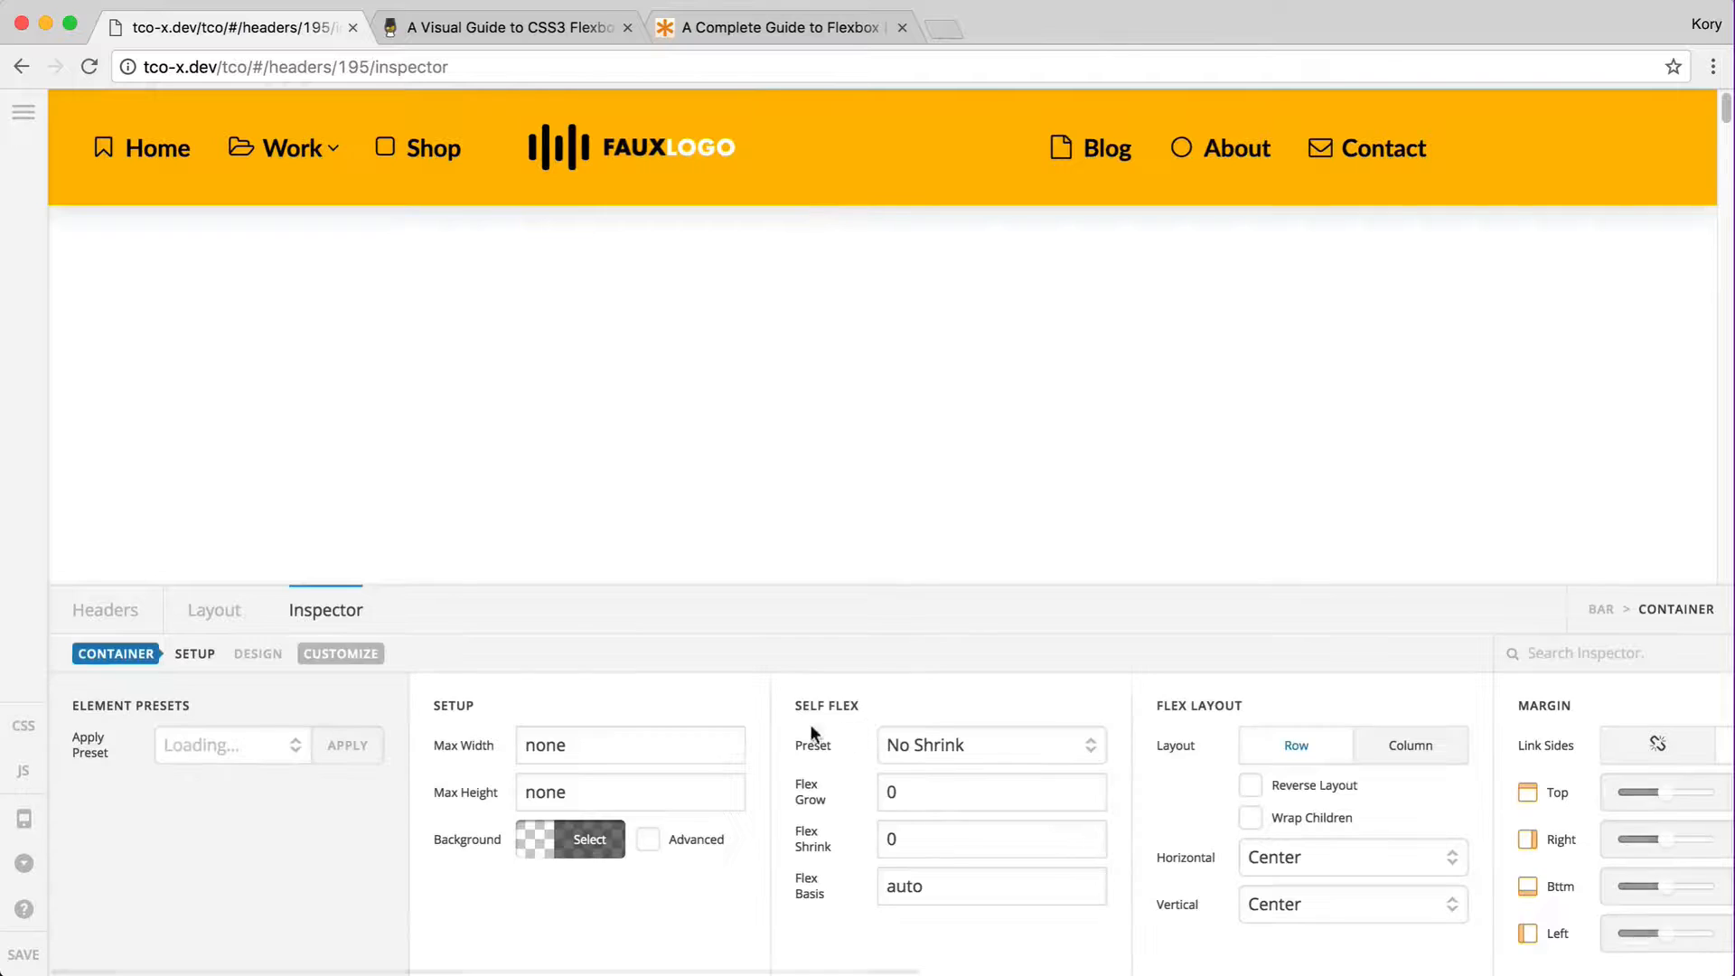
{"action": "left_click", "coordinate": [960, 736]}
{"action": "left_click", "coordinate": [946, 718]}
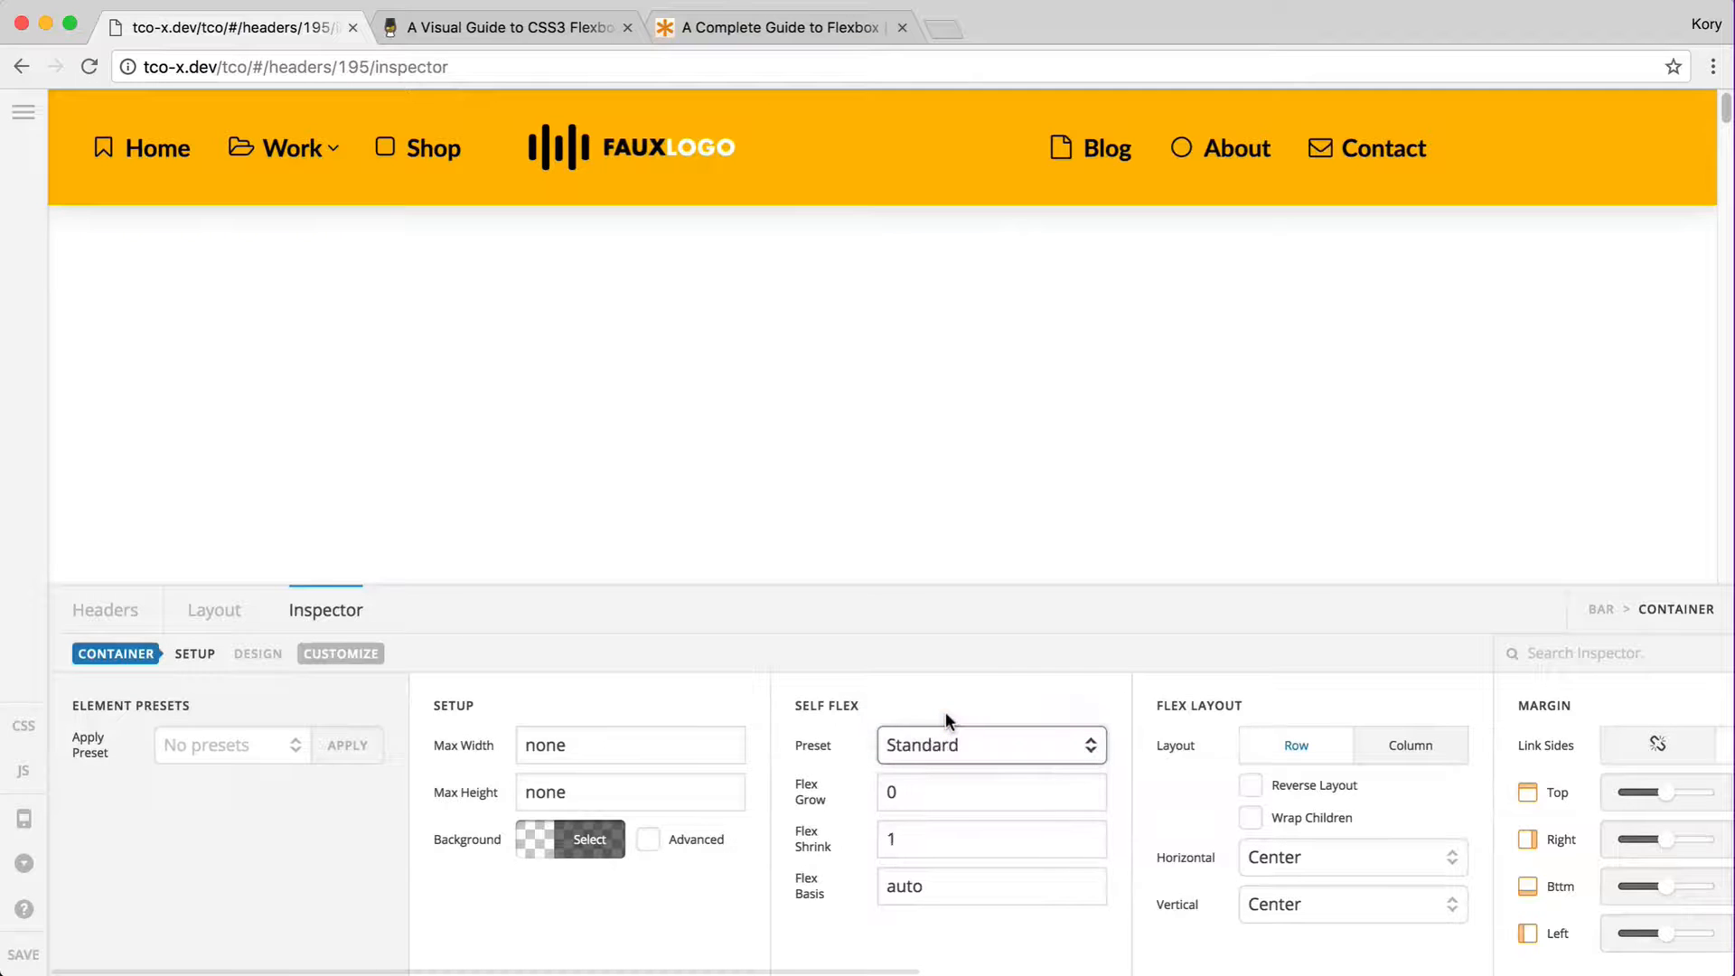
{"action": "left_click", "coordinate": [920, 742]}
{"action": "left_click", "coordinate": [920, 743]}
{"action": "left_click", "coordinate": [920, 750]}
{"action": "left_click", "coordinate": [922, 763]}
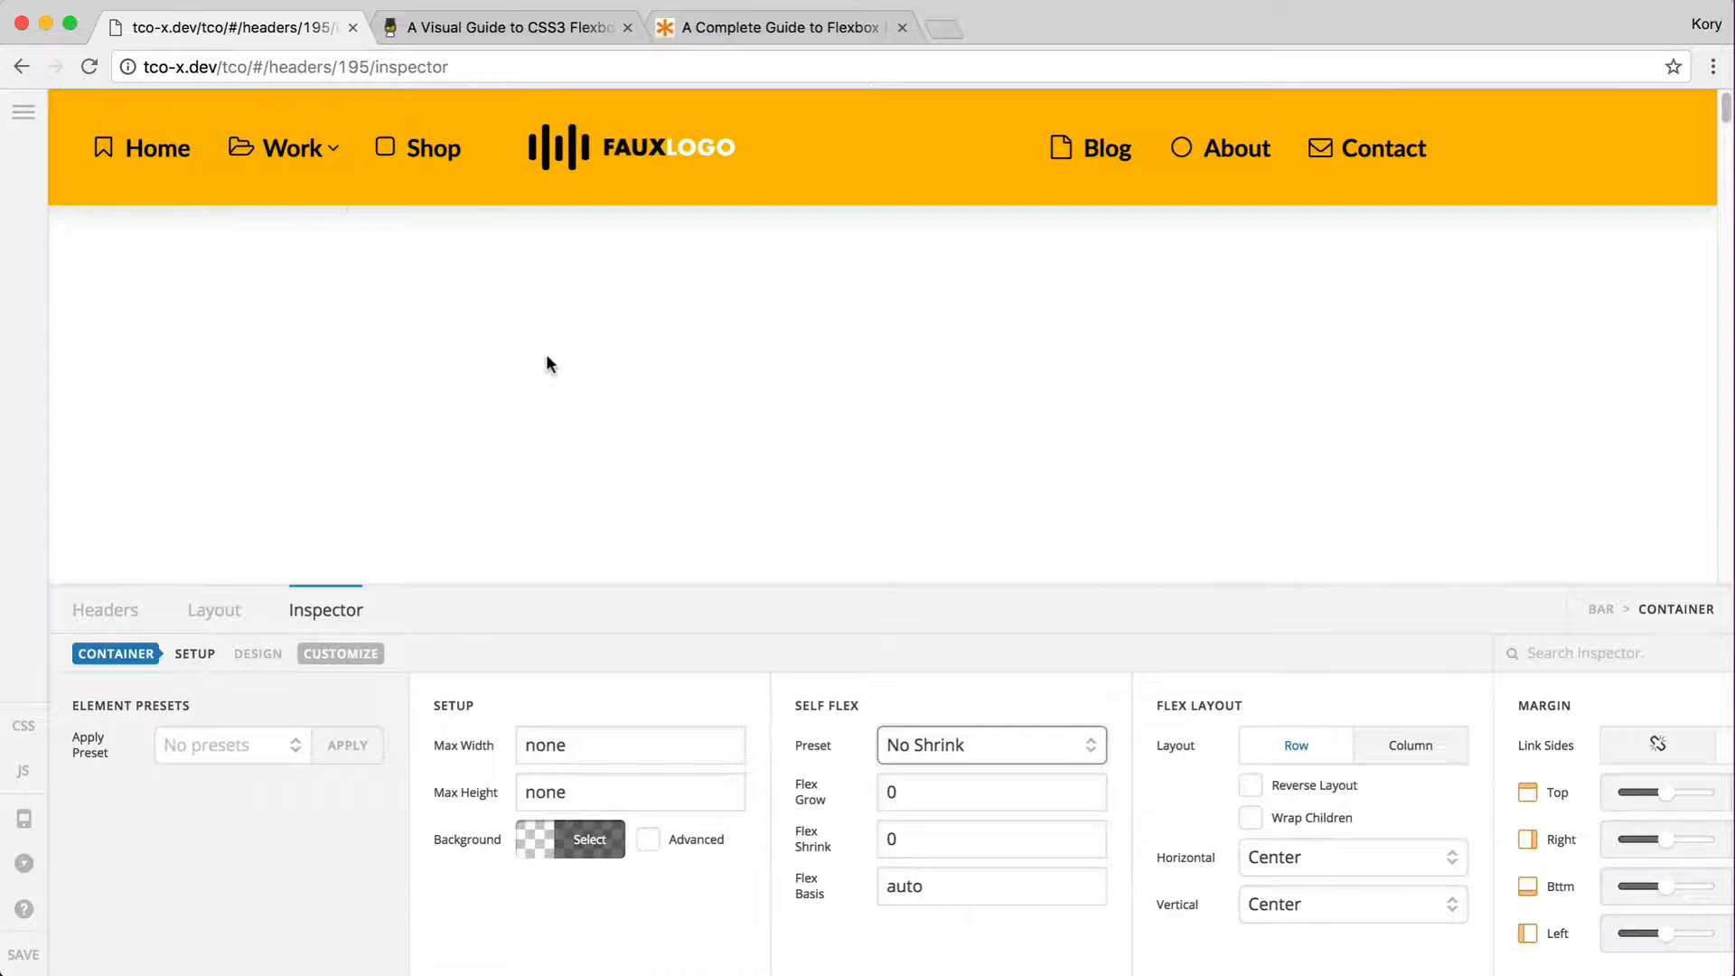
- Set the Home, Work and Shop container's Self Flex preset to Fill Space Equally and check the logo container's preset
{"action": "left_click", "coordinate": [494, 187]}
{"action": "left_click", "coordinate": [942, 744]}
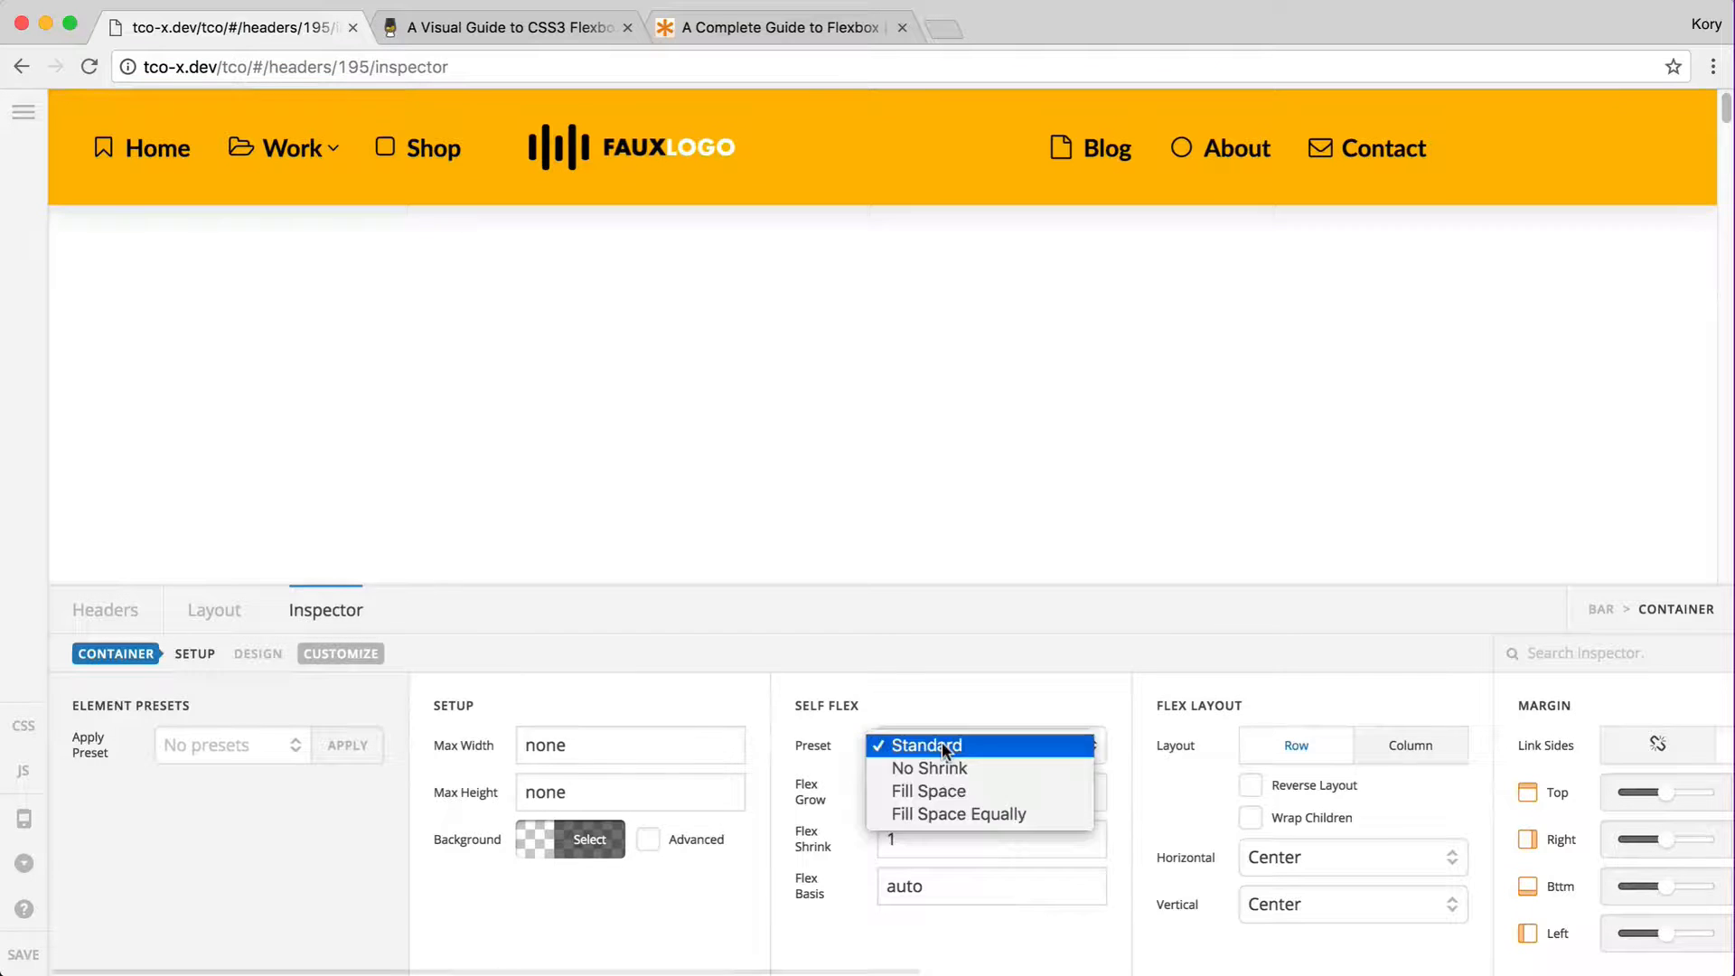
{"action": "left_click", "coordinate": [945, 812]}
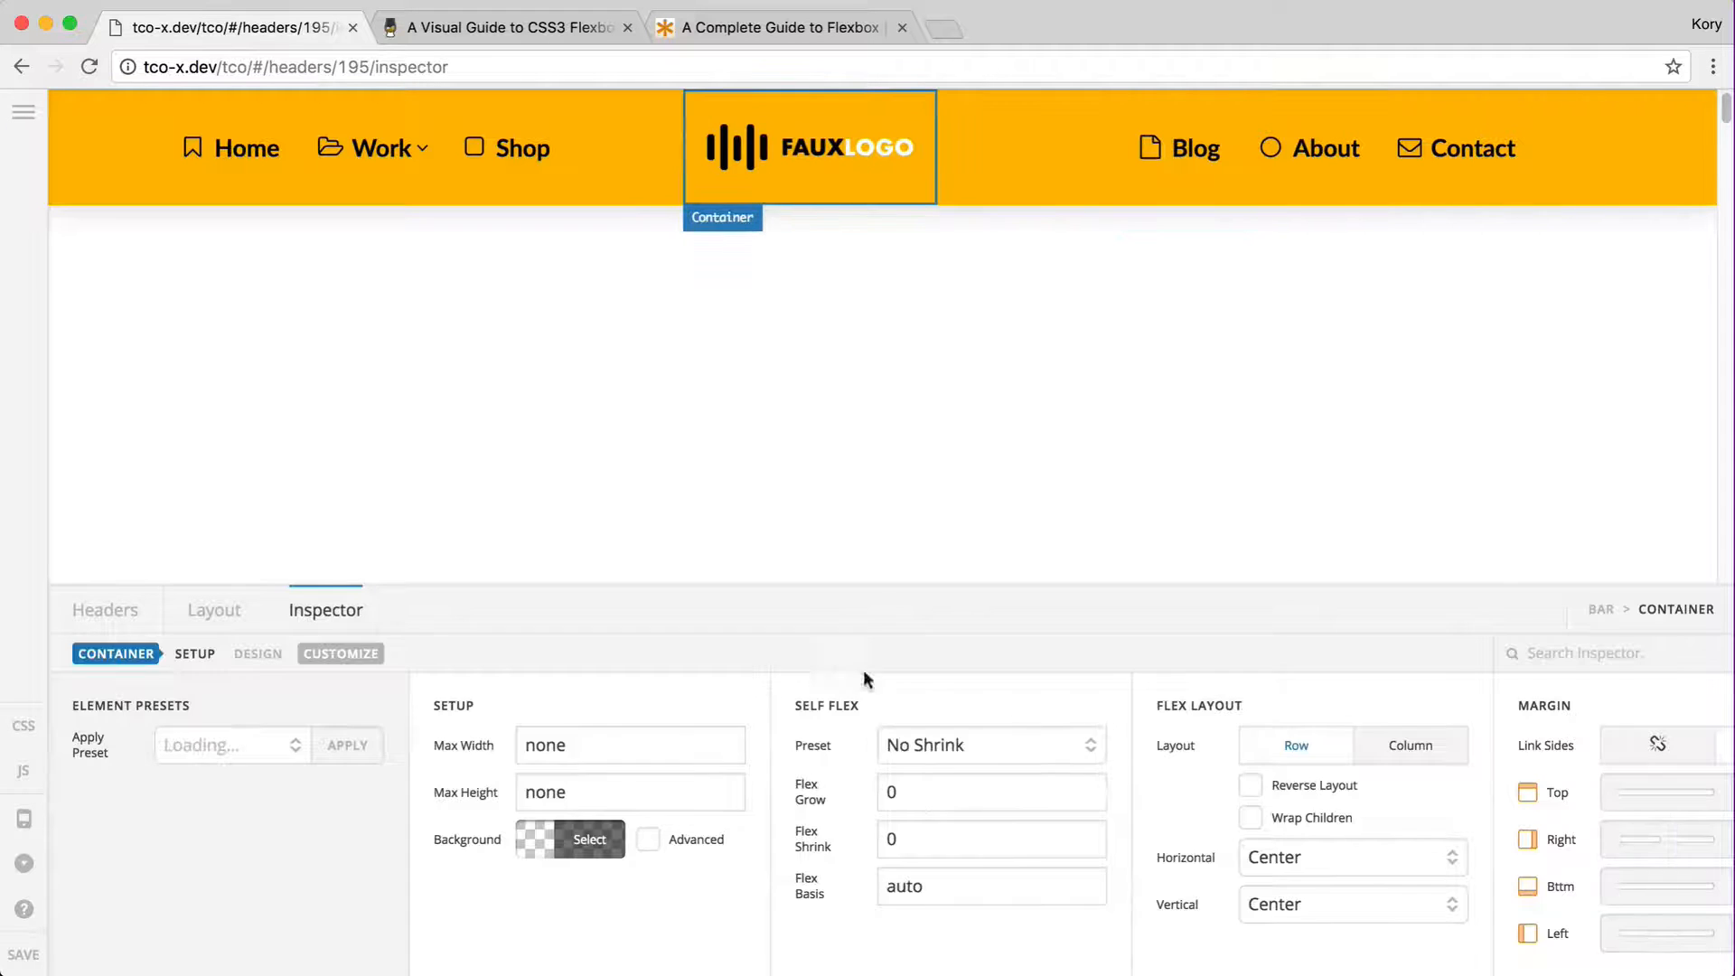
{"action": "left_click", "coordinate": [991, 756]}
{"action": "left_click", "coordinate": [930, 745]}
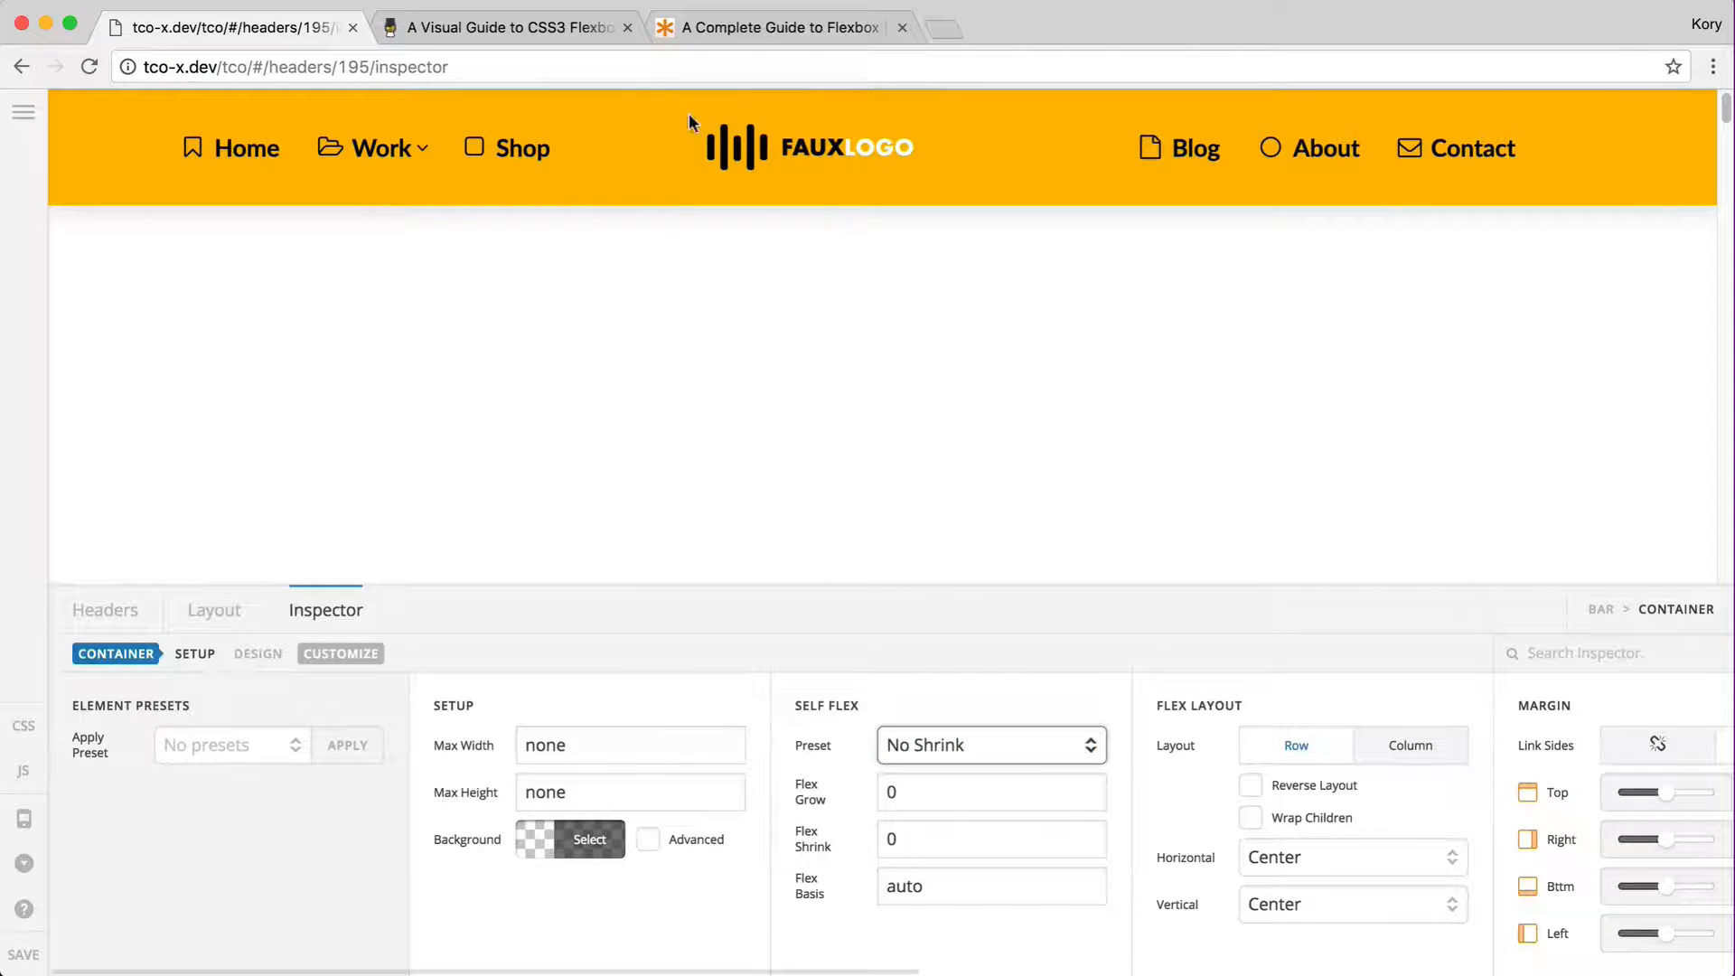
- Reset the Home, Work and Shop container's padding to 0 px and link its padding sides
{"action": "left_click", "coordinate": [560, 193]}
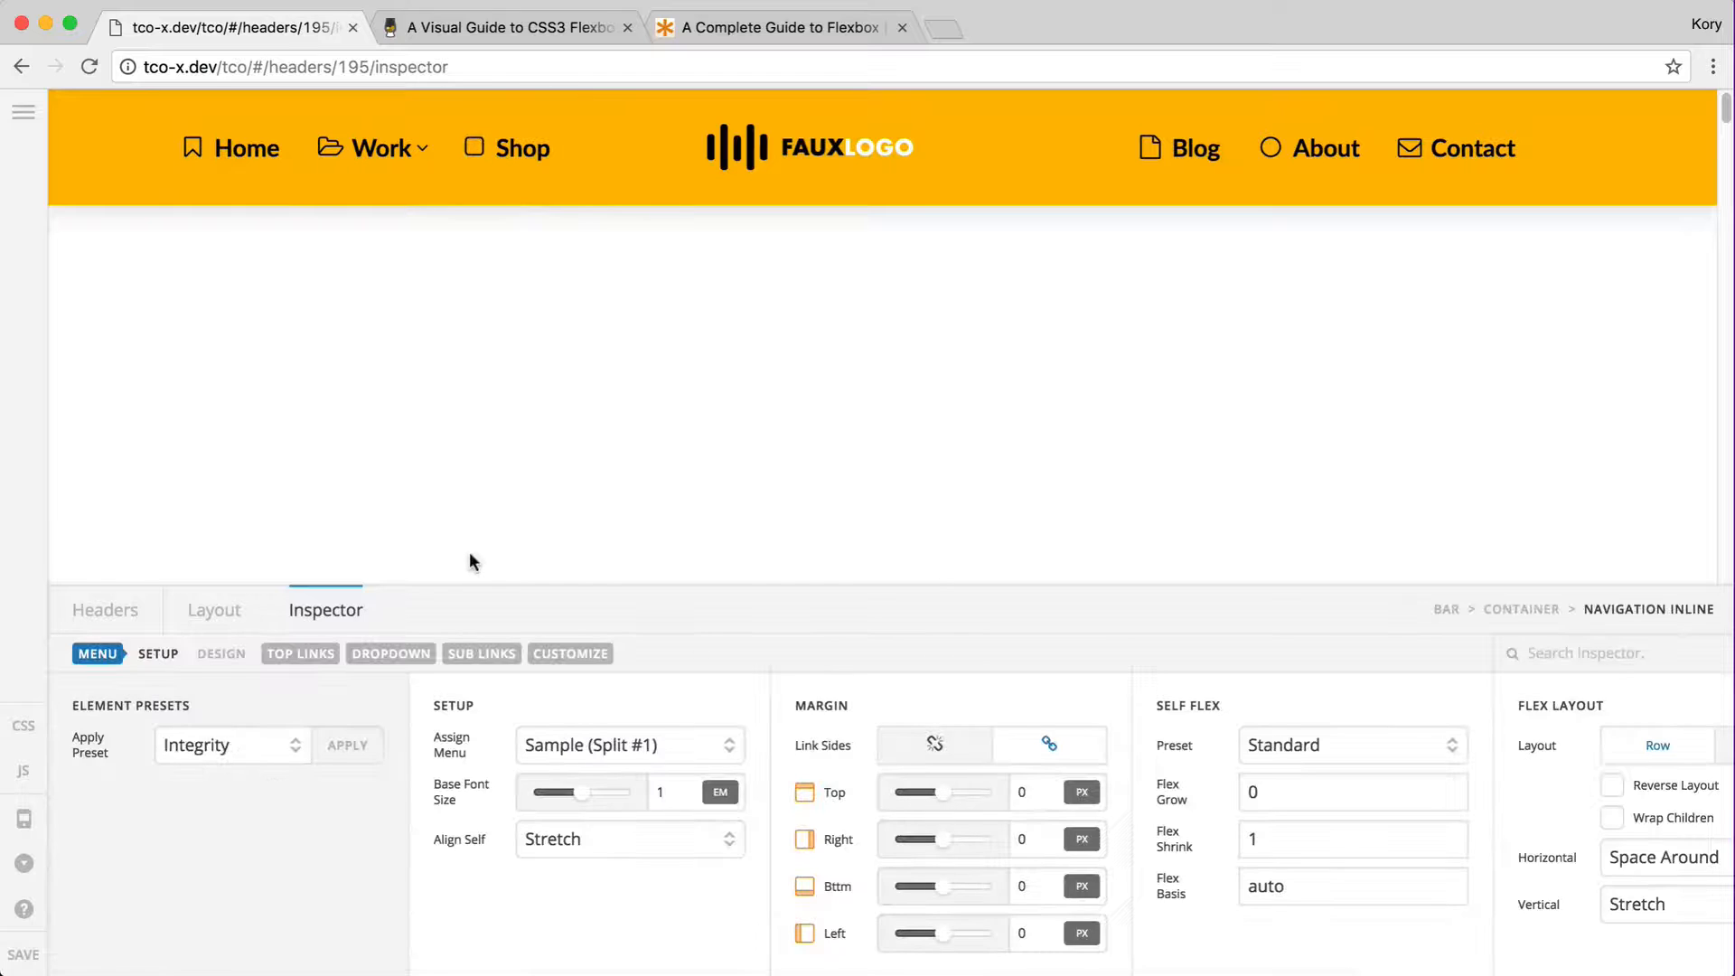
{"action": "scroll", "coordinate": [530, 799], "scroll_direction": "right", "scroll_amount": 5}
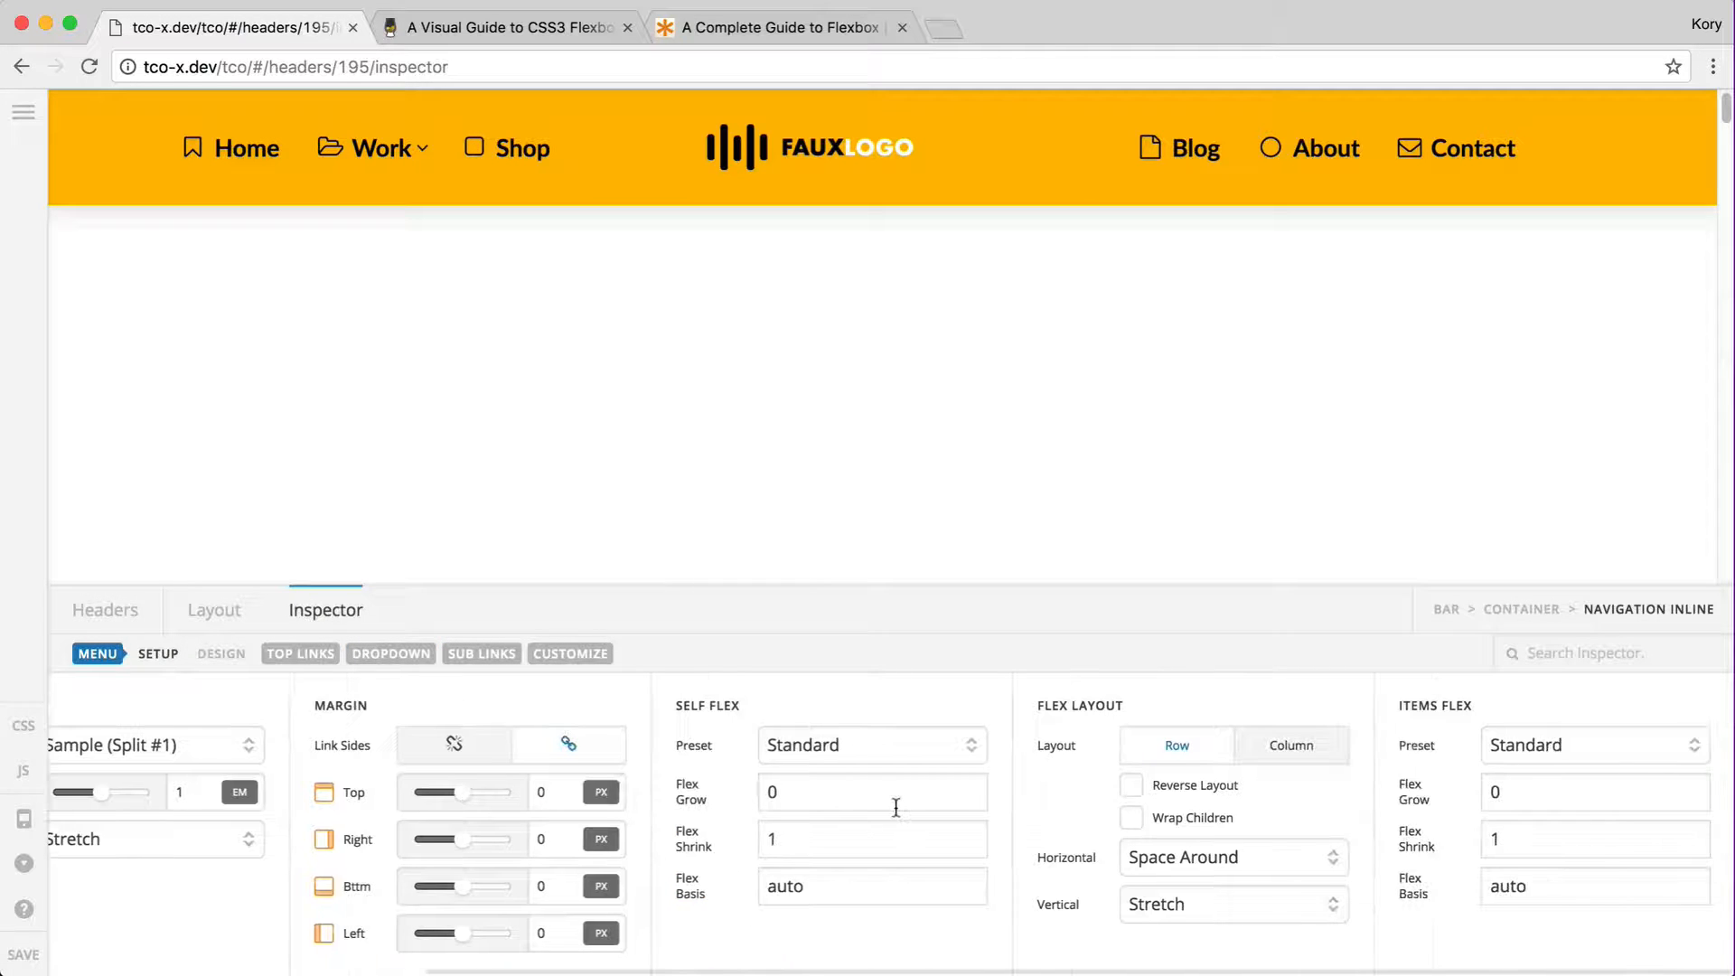
{"action": "left_click", "coordinate": [1533, 609]}
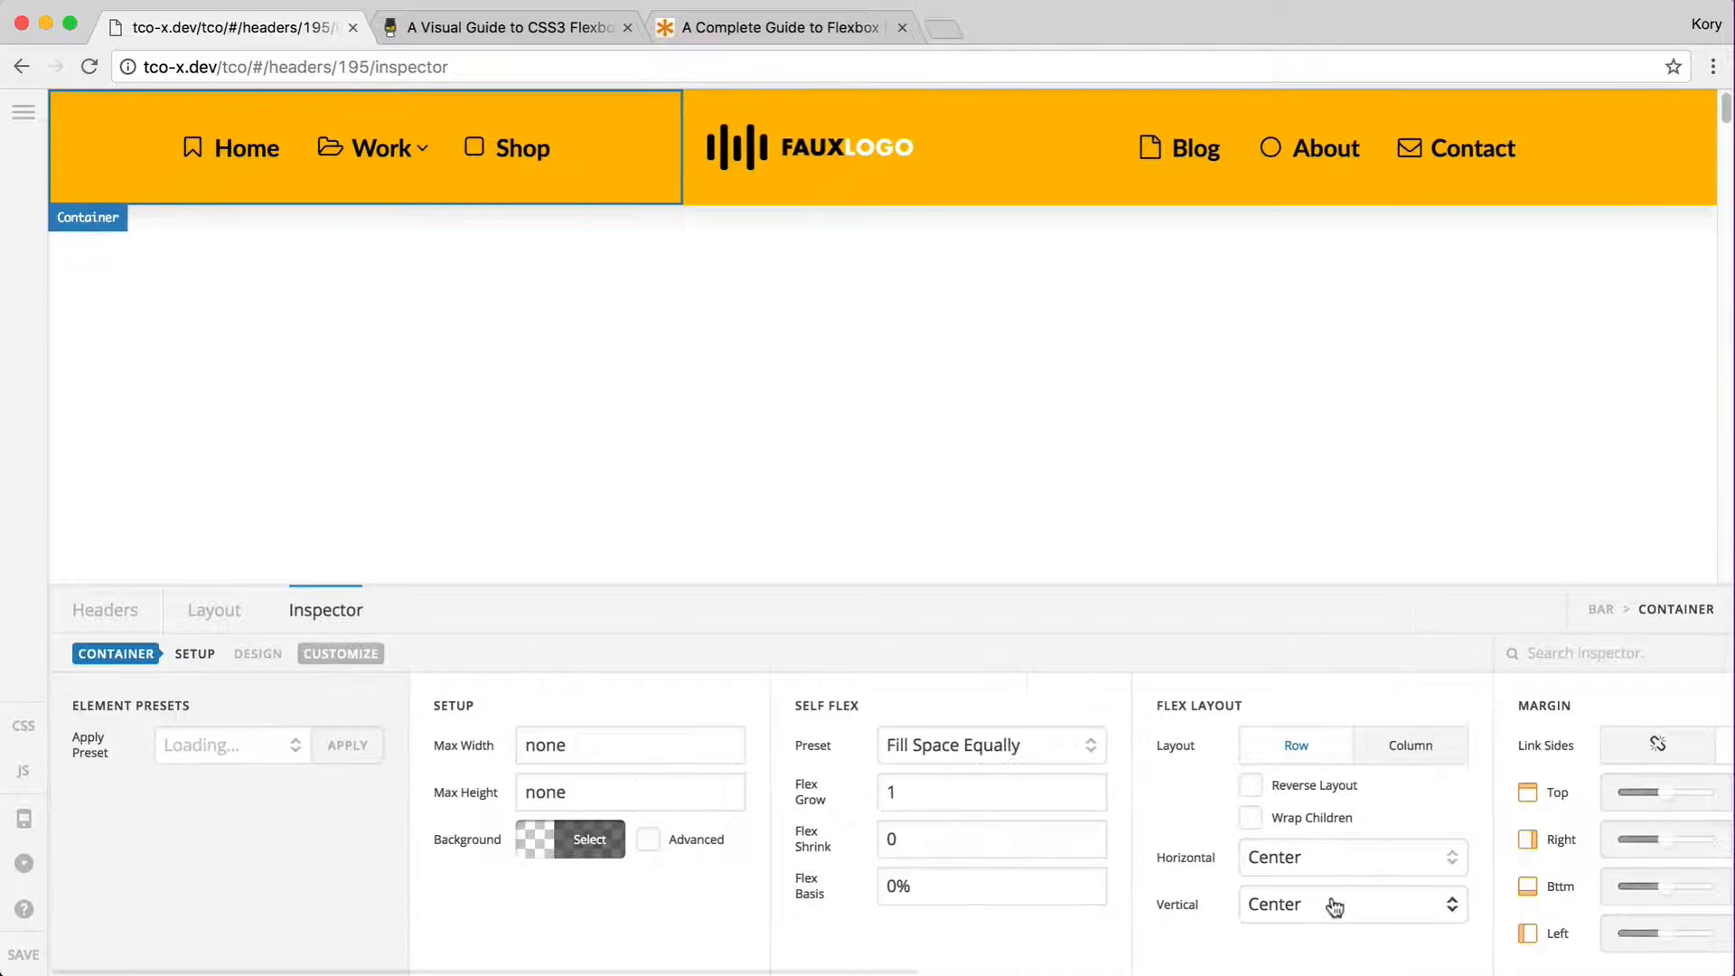
{"action": "scroll", "coordinate": [1223, 902], "scroll_direction": "right", "scroll_amount": 10}
{"action": "left_click", "coordinate": [910, 833]}
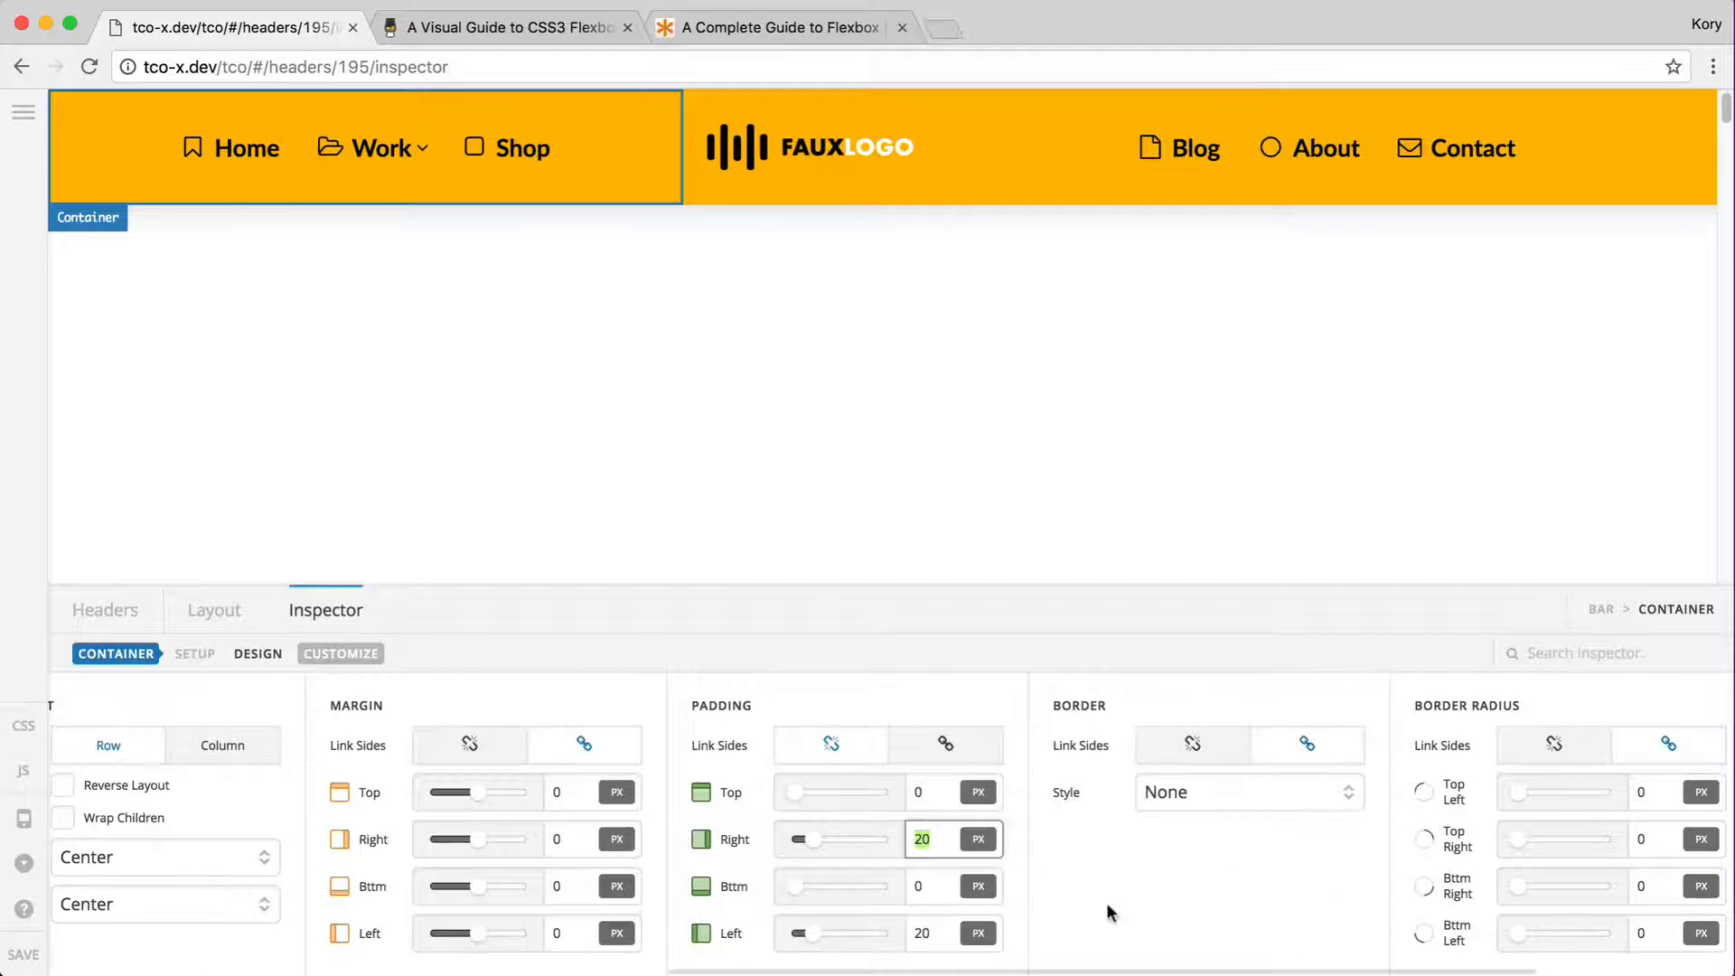
{"action": "type", "text": "0"}
{"action": "left_click", "coordinate": [965, 759]}
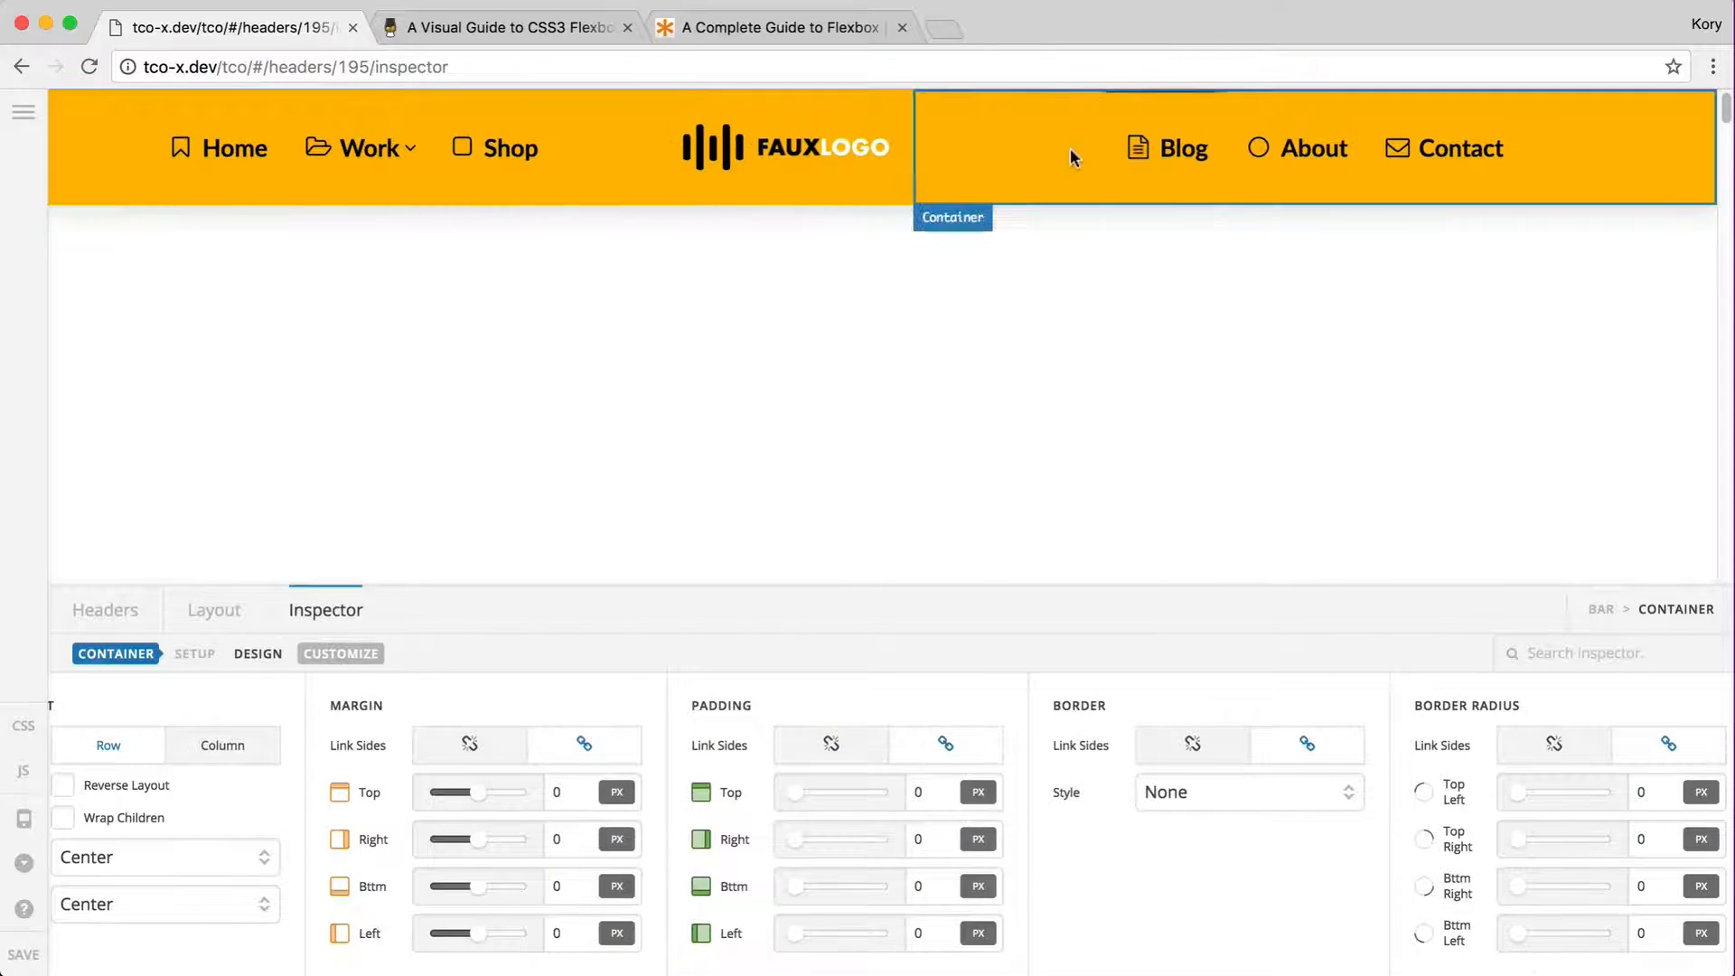
- Reset the Blog, About and Contact container's padding to 0 px and link its padding sides
{"action": "left_click", "coordinate": [963, 162]}
{"action": "scroll", "coordinate": [1196, 791], "scroll_direction": "right", "scroll_amount": 10}
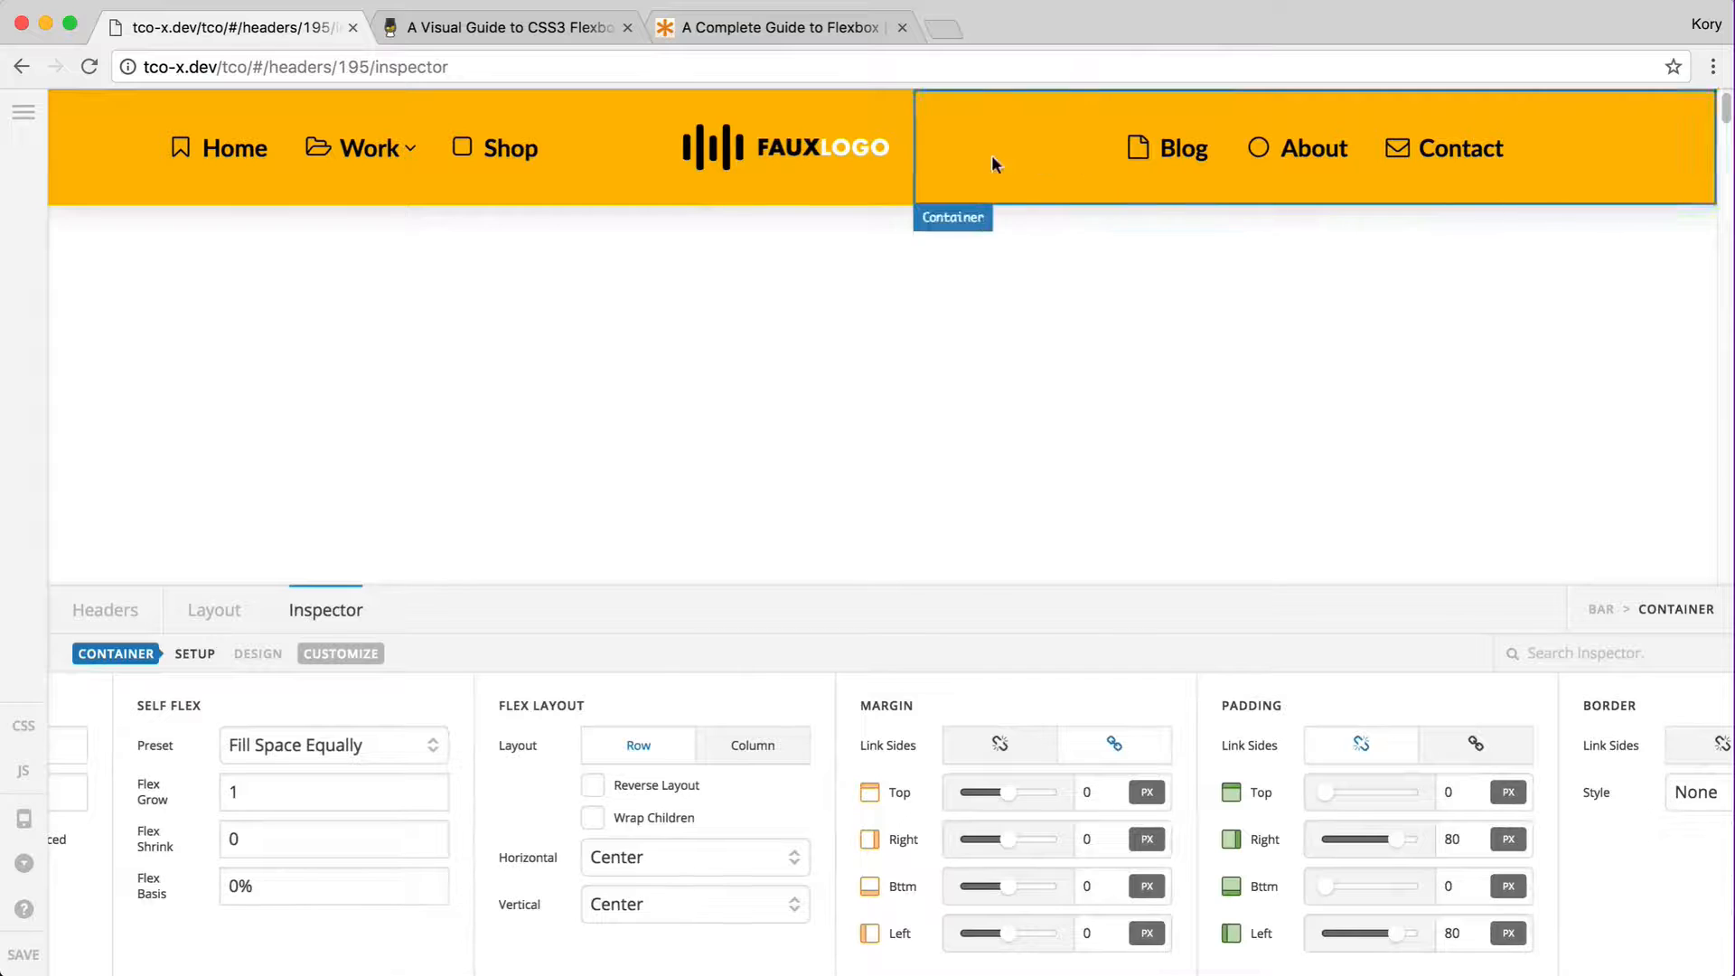
{"action": "scroll", "coordinate": [1231, 838], "scroll_direction": "right", "scroll_amount": 5}
{"action": "double_click", "coordinate": [1202, 838]}
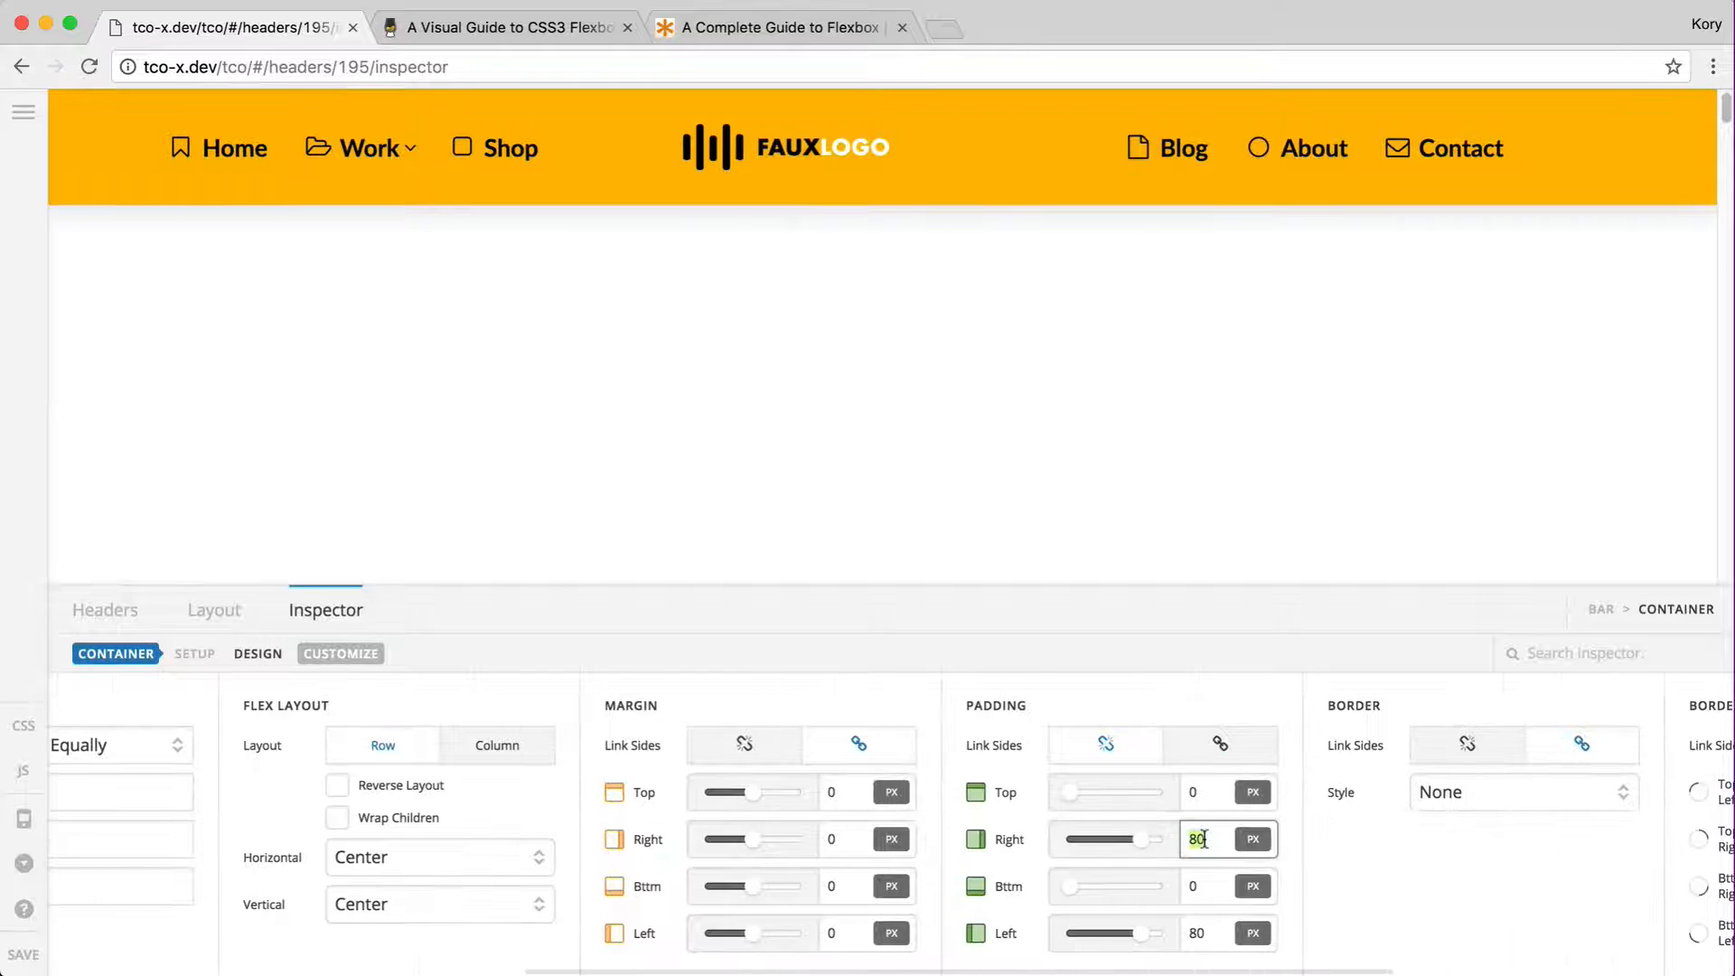
{"action": "type", "text": "0"}
{"action": "left_click", "coordinate": [1189, 748]}
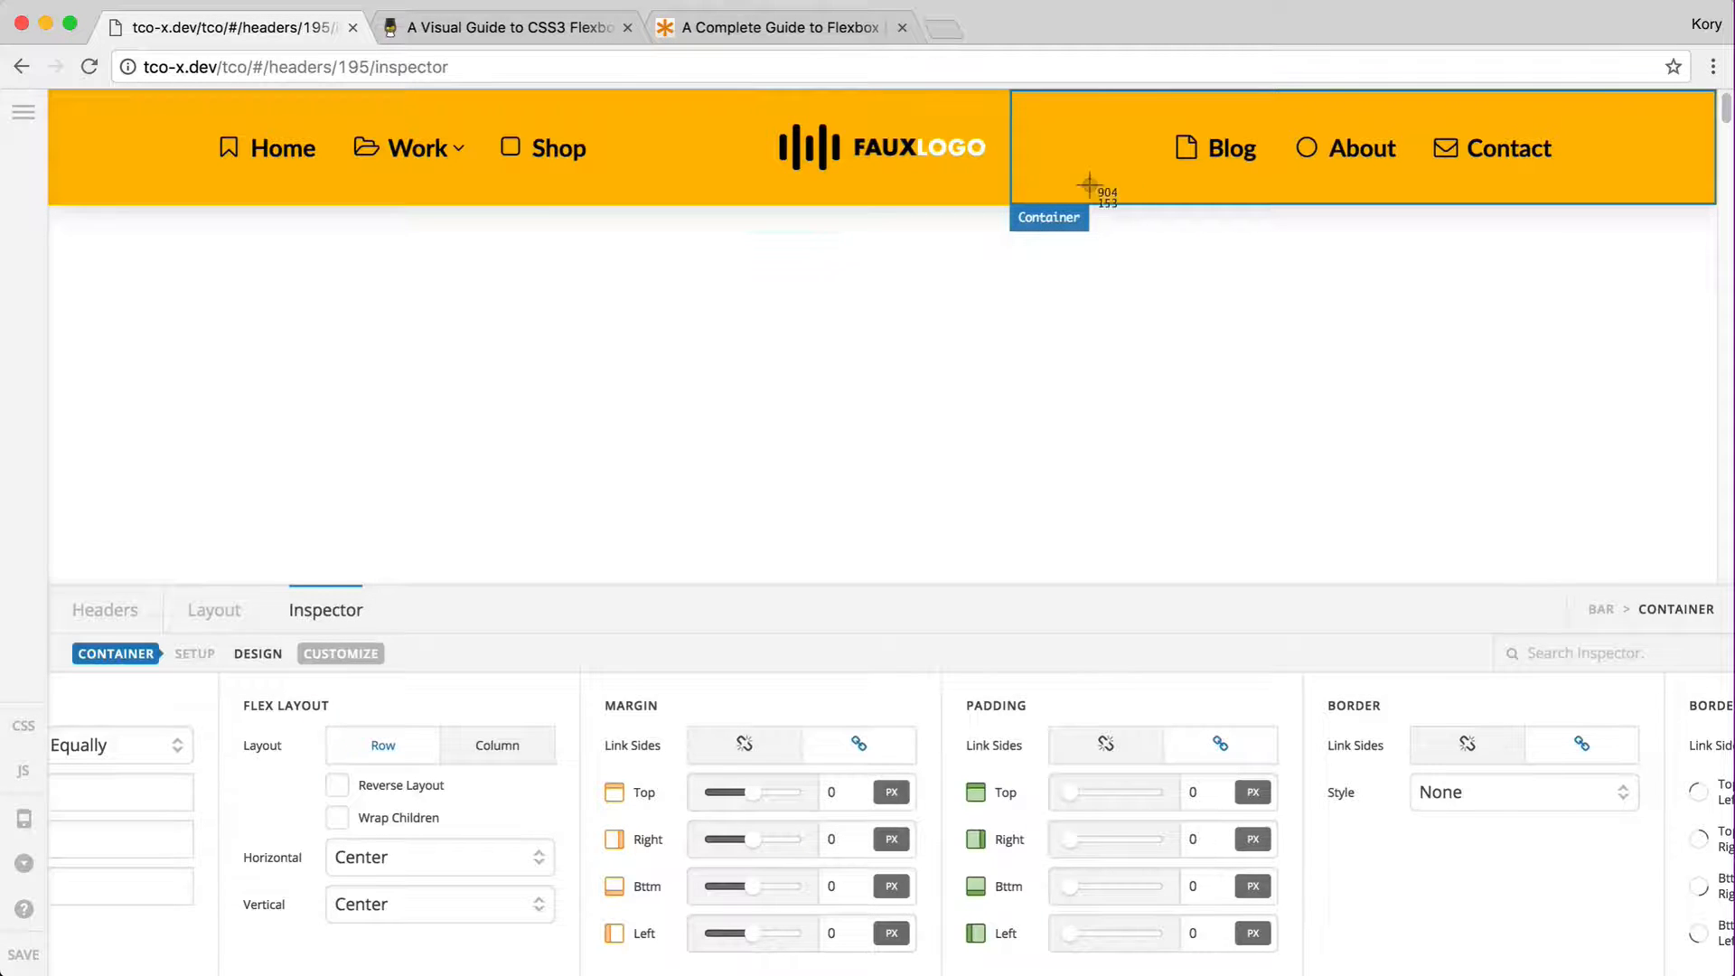
- Measure the widths of the Blog, About and Contact container and the Home, Work and Shop container
{"action": "key", "text": "super+shift+4"}
{"action": "left_click_drag", "start_coordinate": [1695, 142], "coordinate": [1011, 129]}
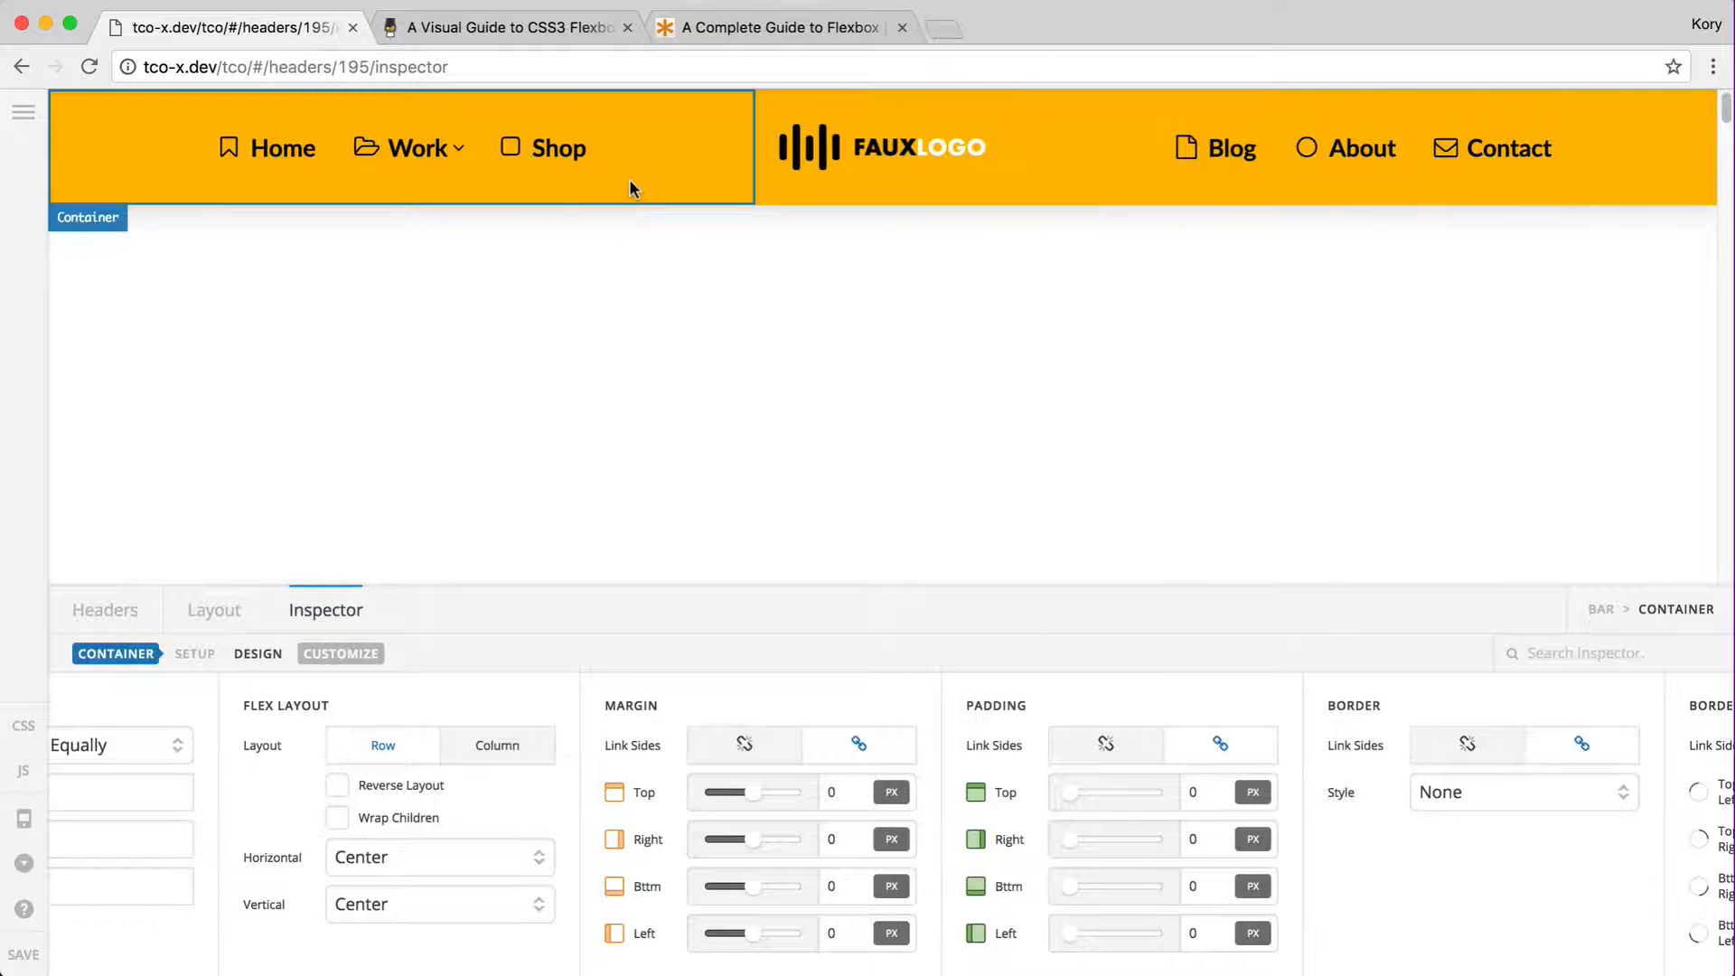
{"action": "key", "text": "super+shift+4"}
{"action": "left_click_drag", "start_coordinate": [755, 169], "coordinate": [50, 116]}
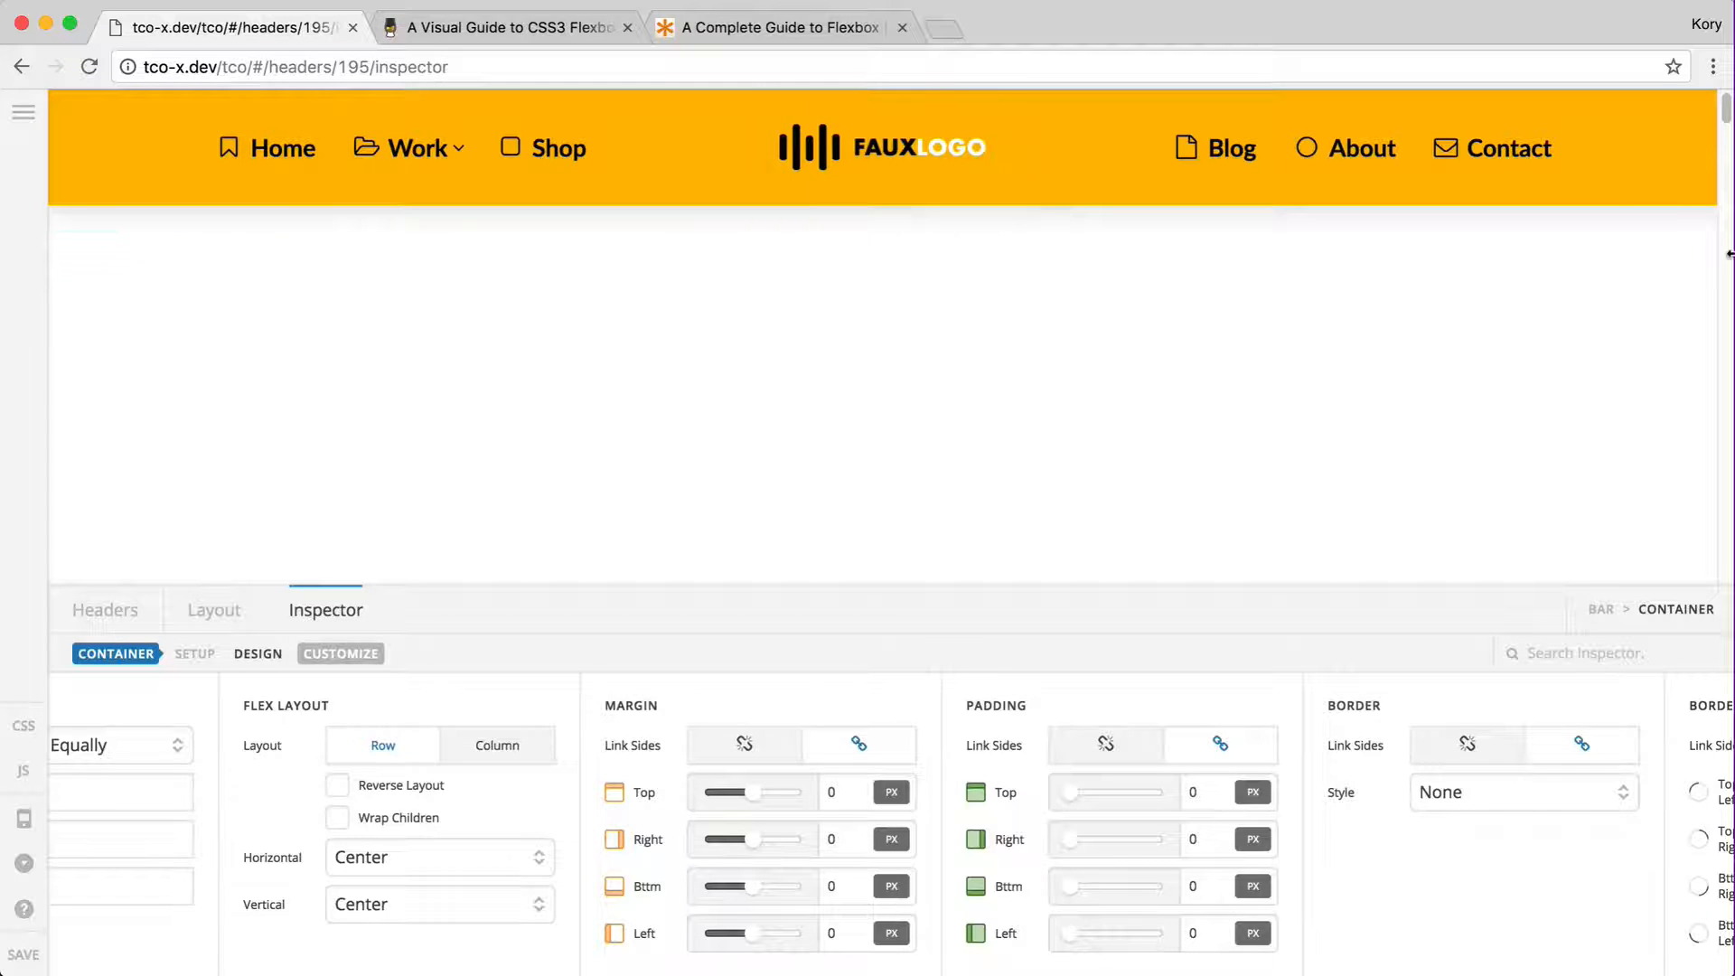
- Check the header at a narrow browser width, review its container layout, and restore the full window width
{"action": "left_click_drag", "start_coordinate": [1730, 256], "coordinate": [1200, 333]}
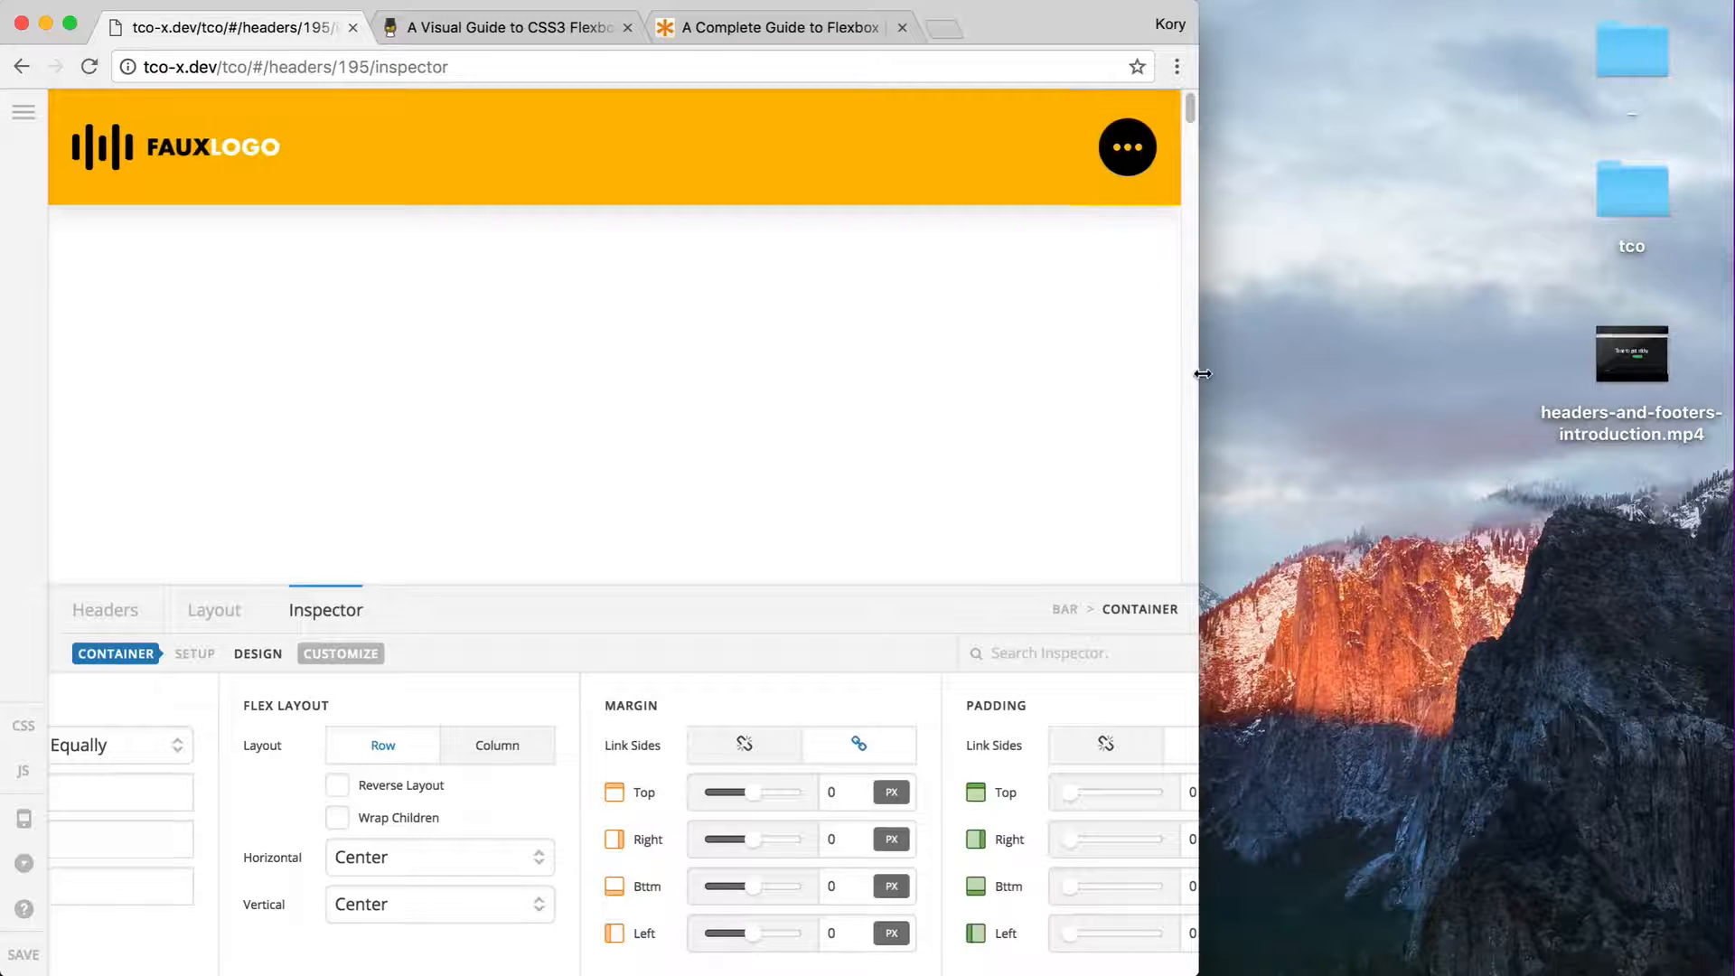
{"action": "left_click_drag", "start_coordinate": [1203, 373], "coordinate": [1729, 303]}
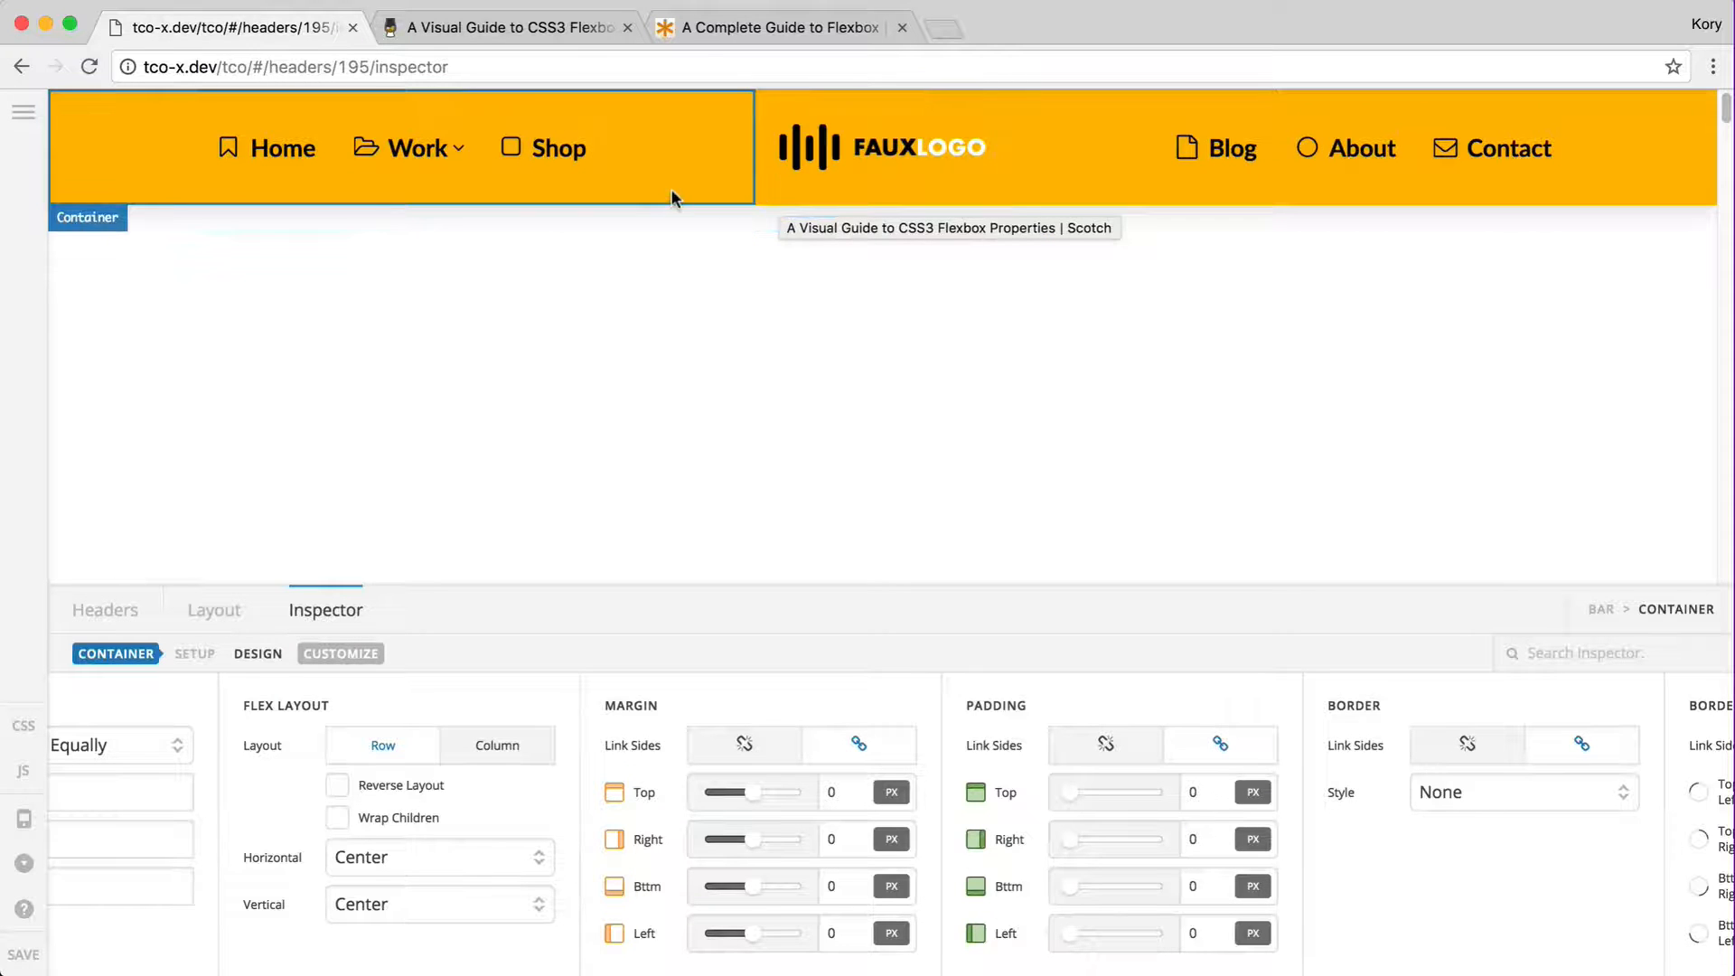
{"action": "left_click", "coordinate": [176, 610]}
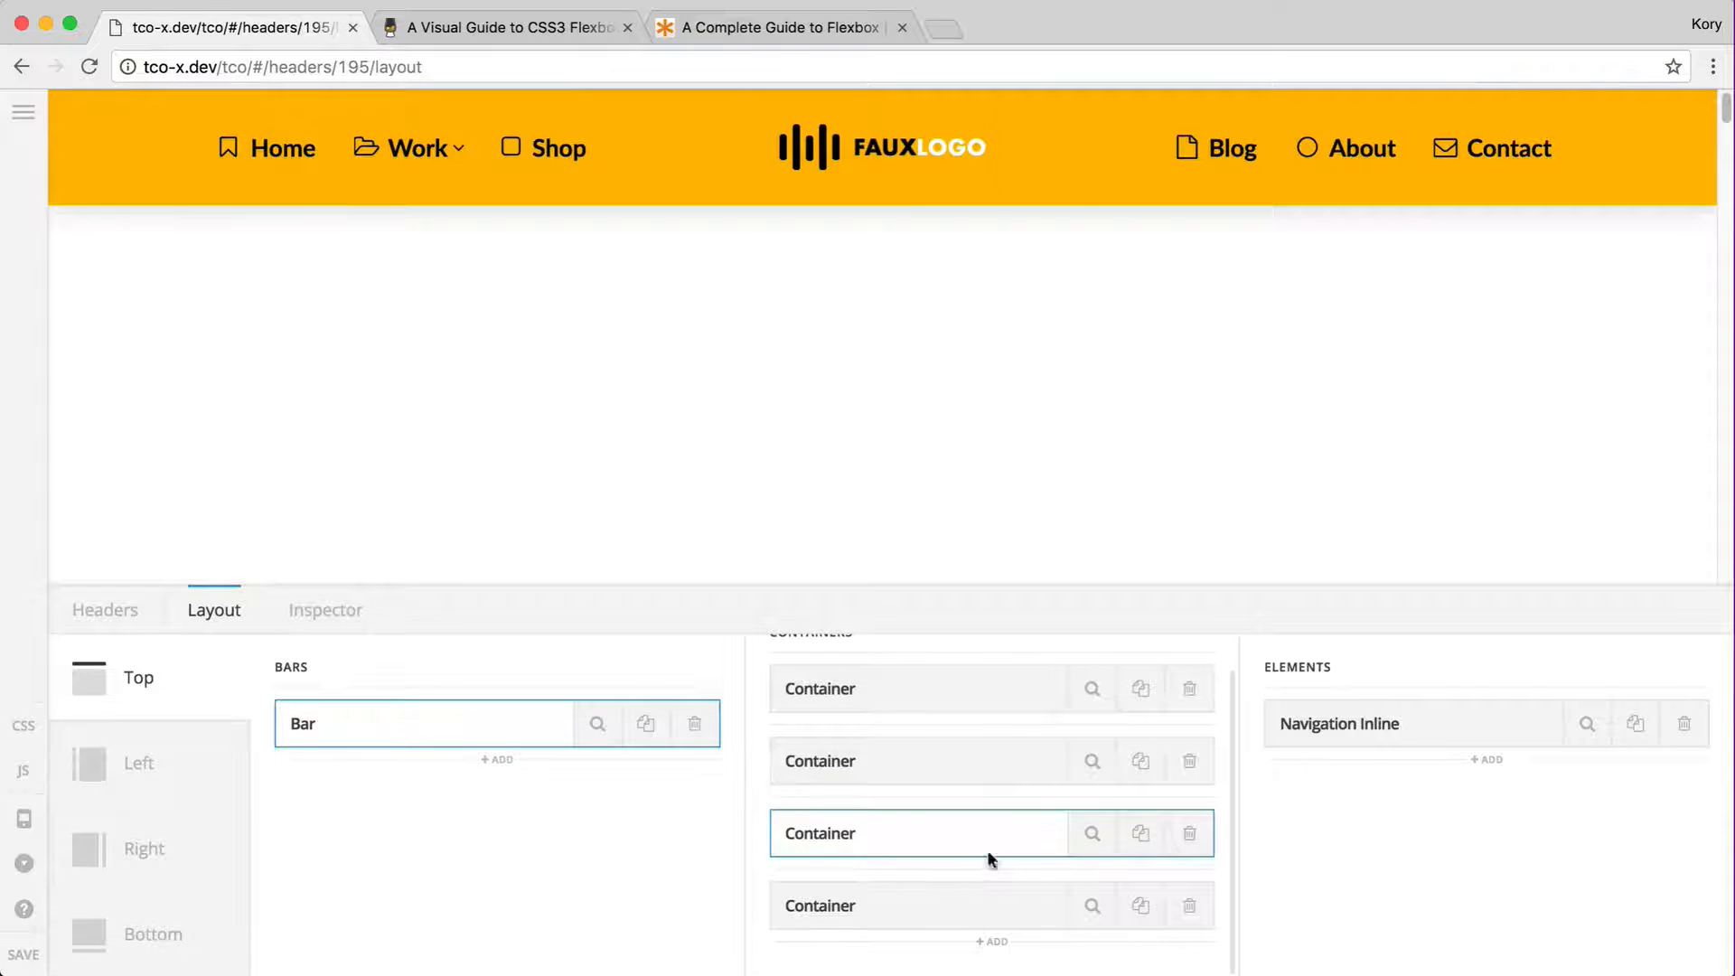
{"action": "scroll", "coordinate": [984, 916], "scroll_direction": "up", "scroll_amount": 1}
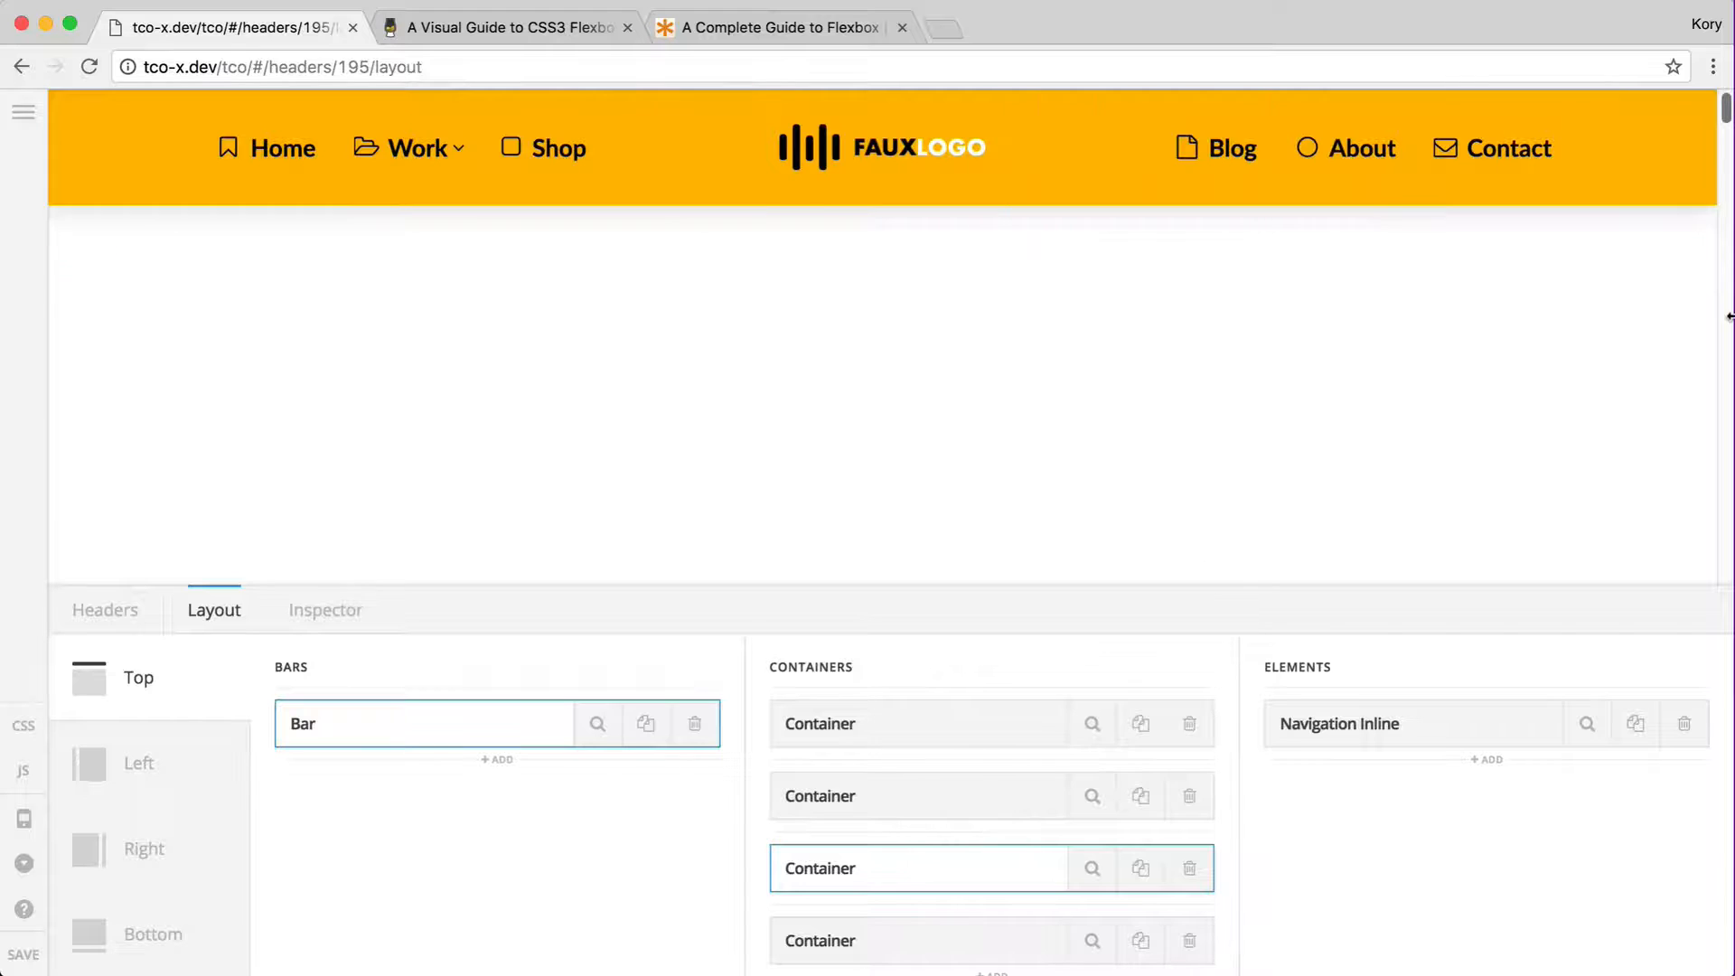
{"action": "left_click_drag", "start_coordinate": [1731, 311], "coordinate": [1194, 349]}
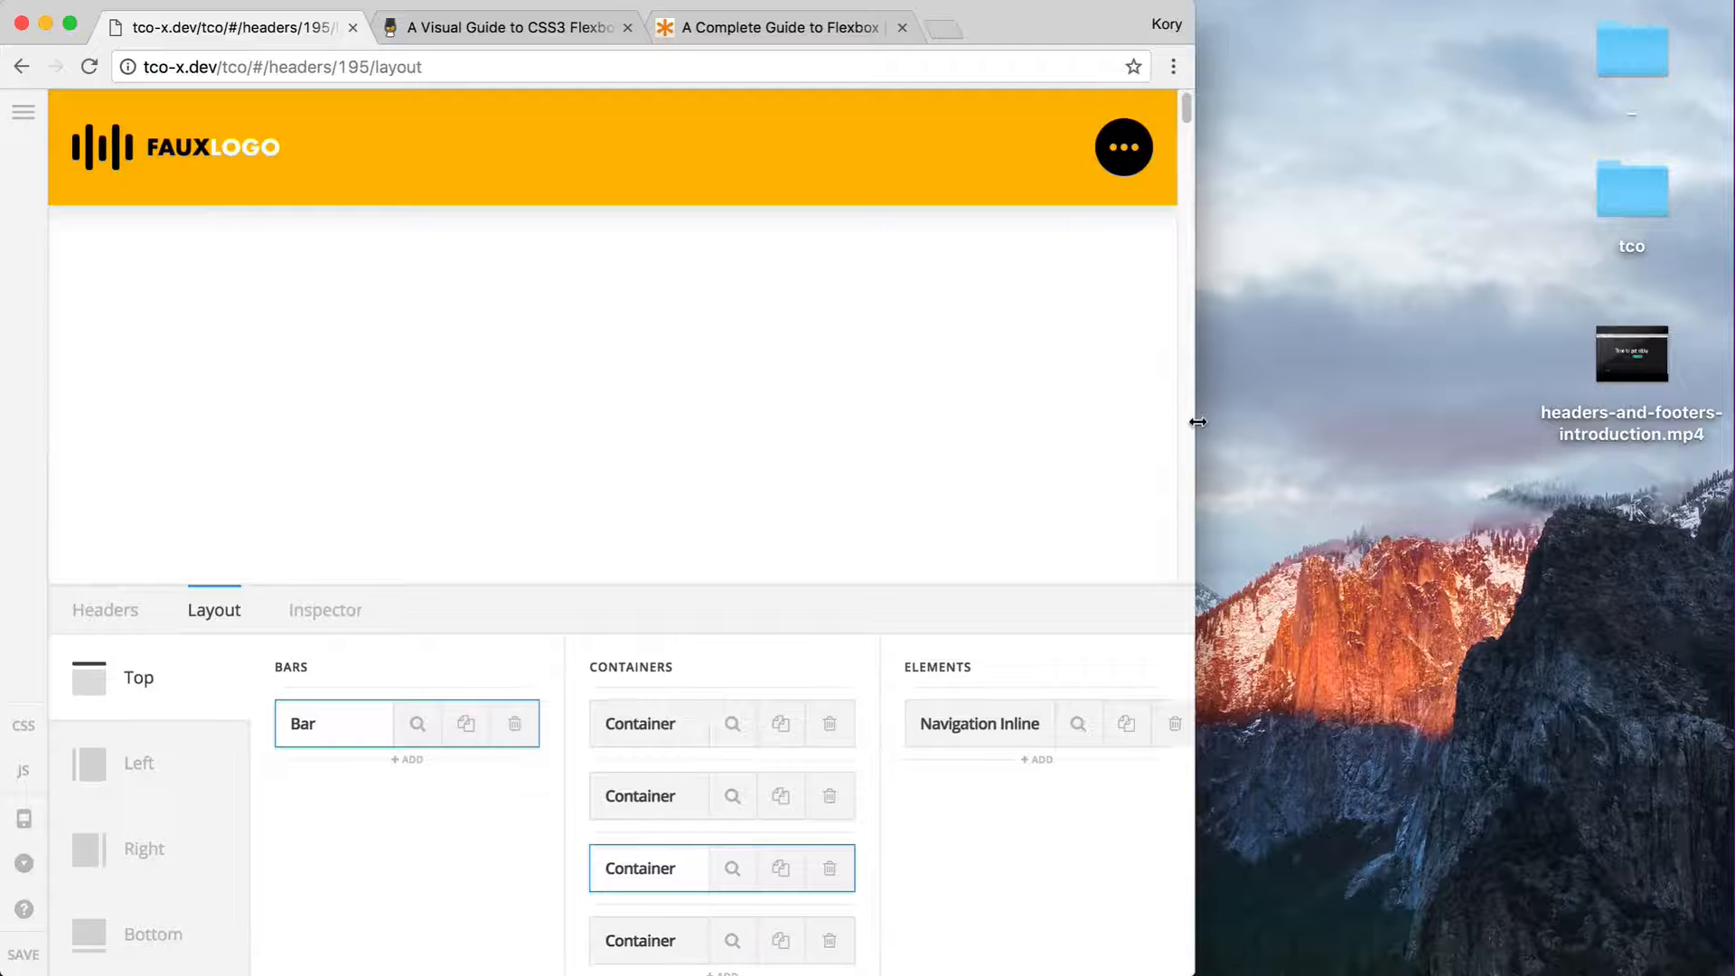
{"action": "left_click_drag", "start_coordinate": [1198, 422], "coordinate": [1730, 385]}
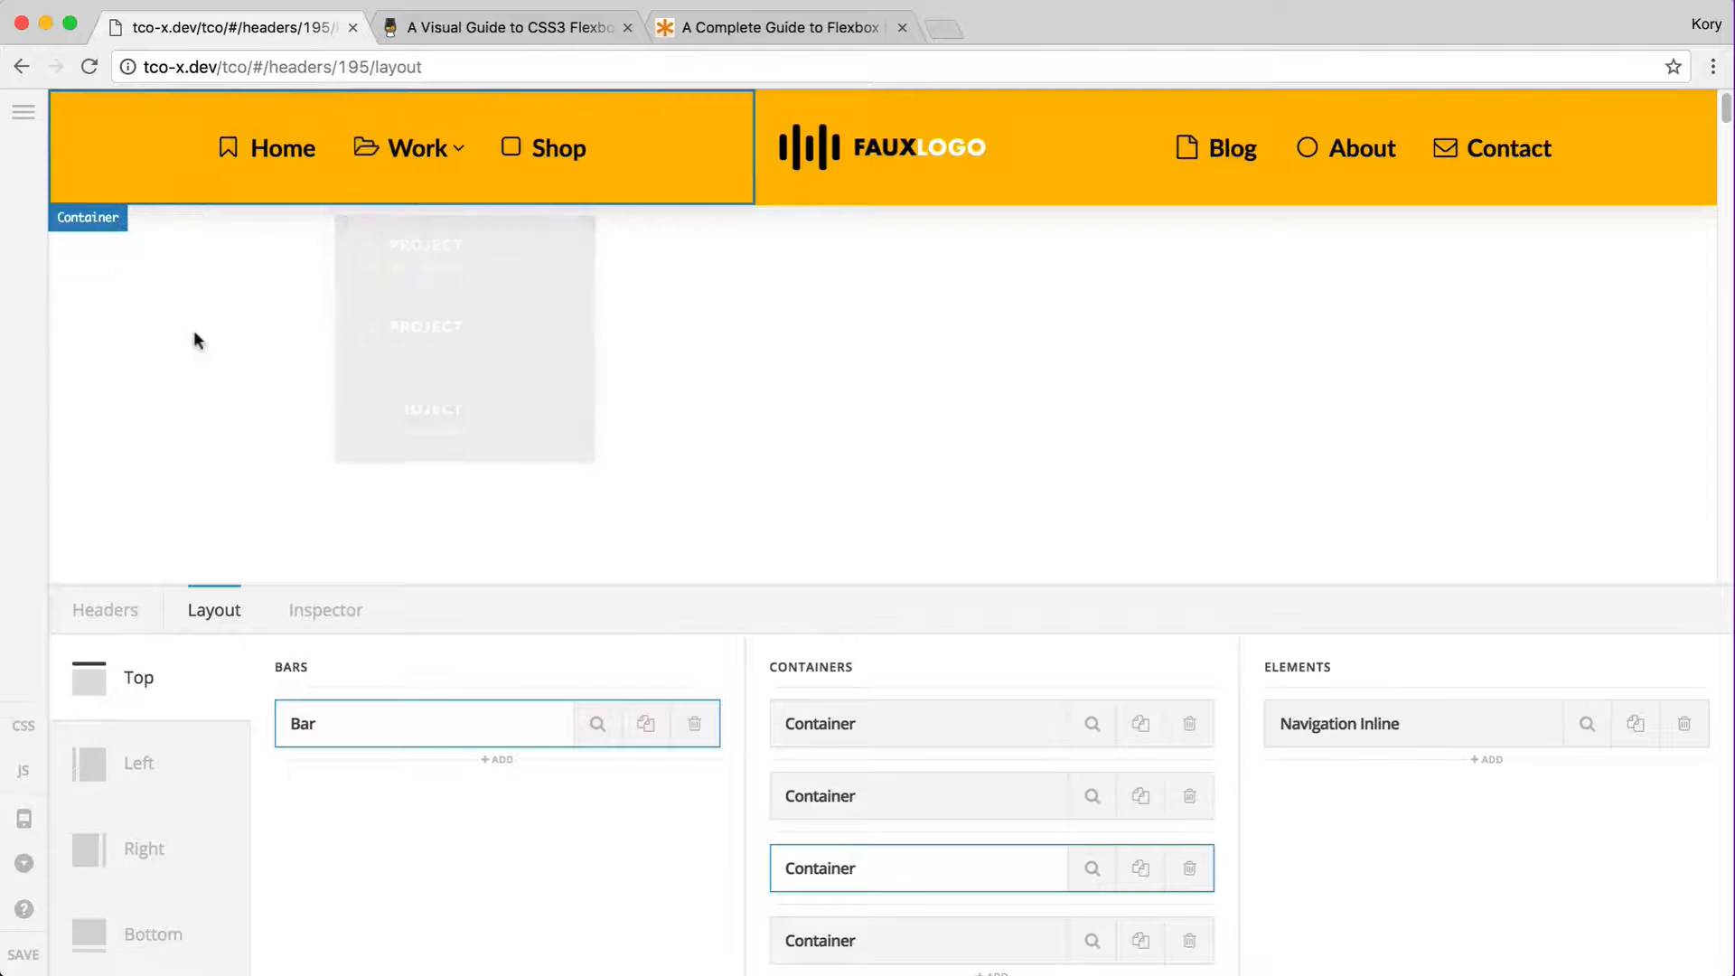
- Return to the header list without saving the changes and select the Template: Sticky Bars header
{"action": "left_click", "coordinate": [138, 616]}
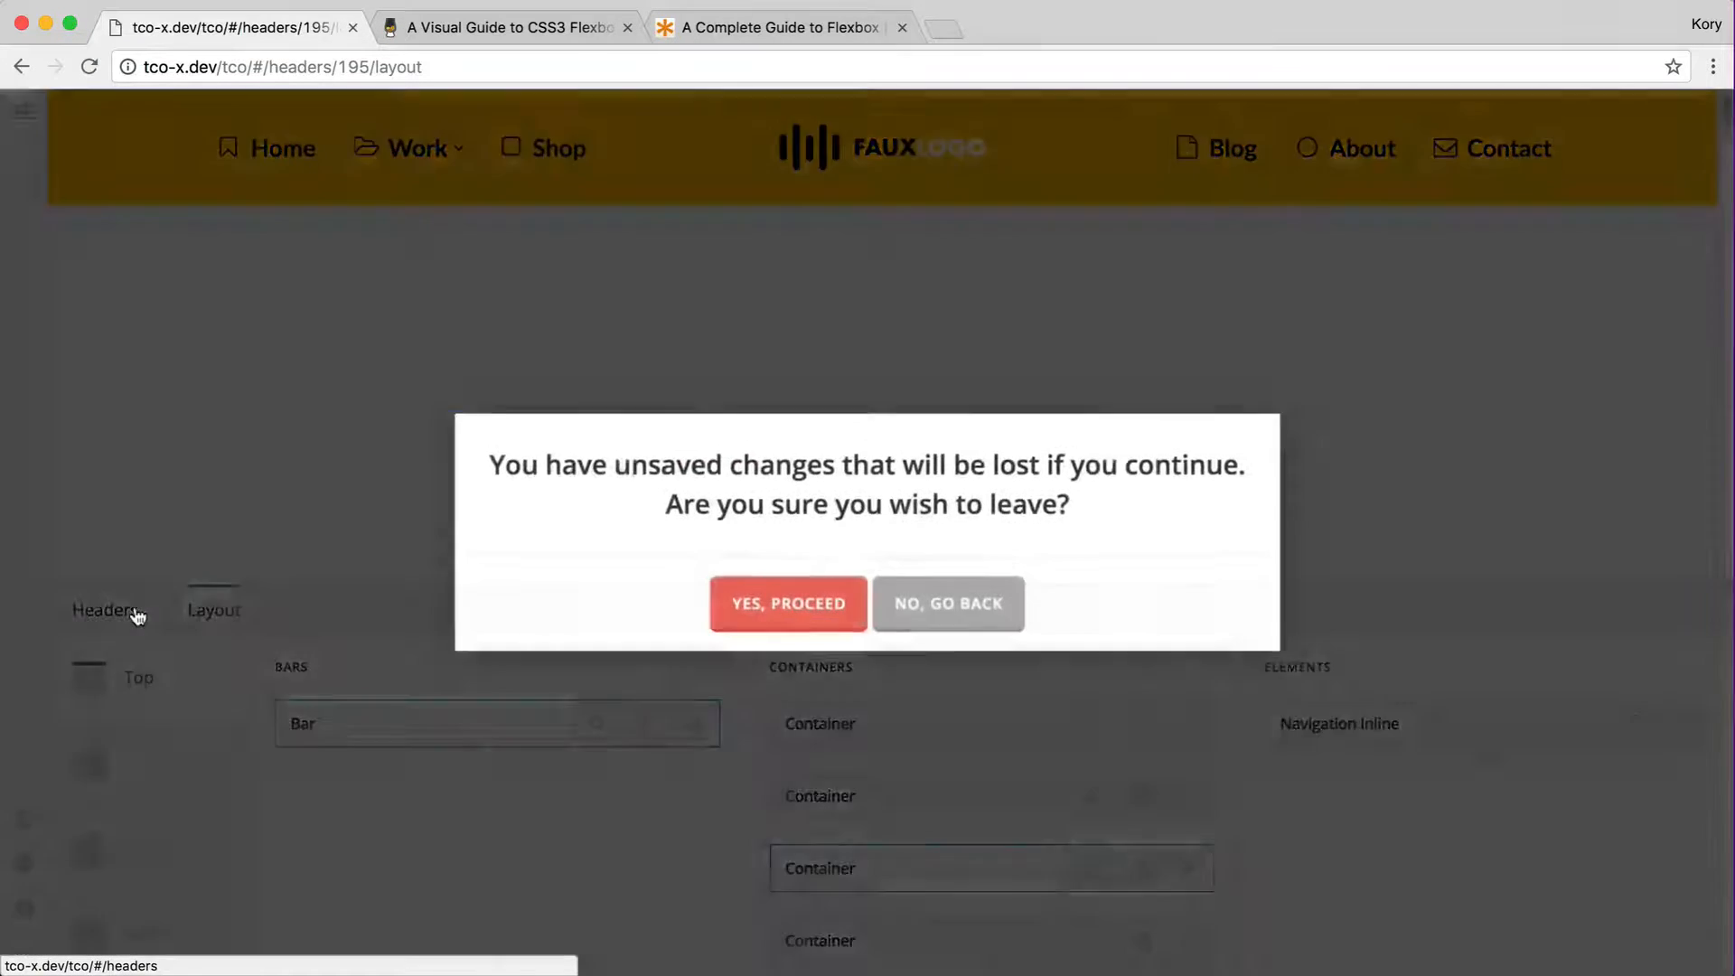
{"action": "left_click", "coordinate": [886, 588]}
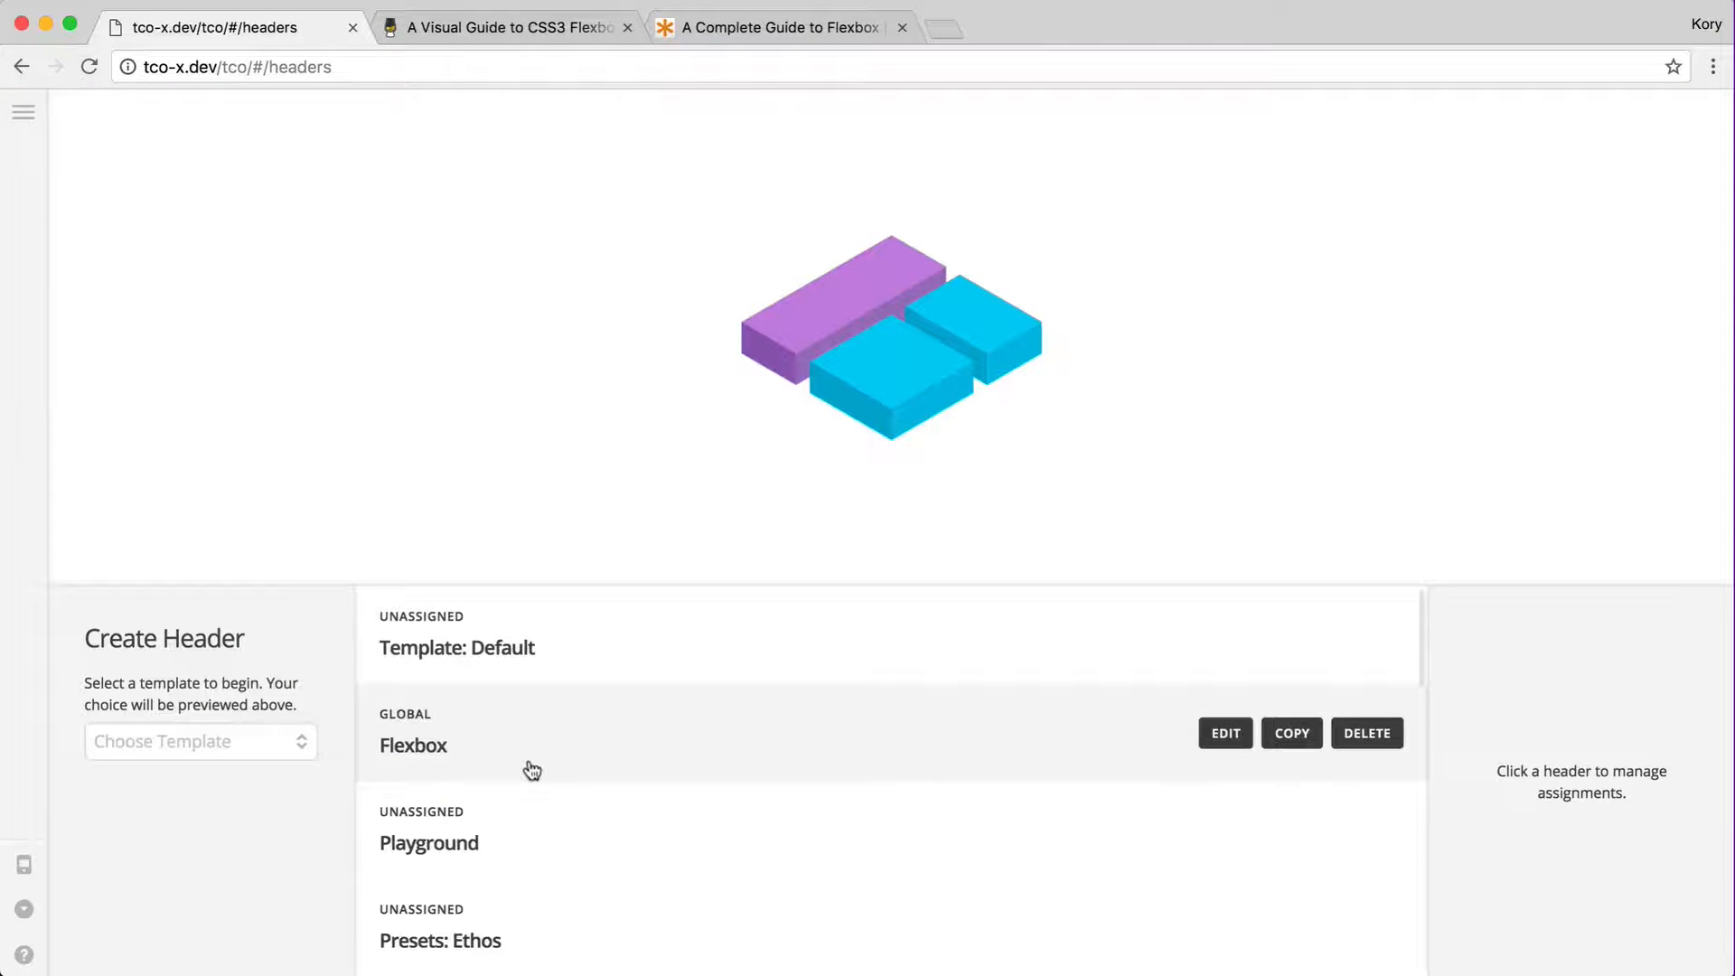
{"action": "scroll", "coordinate": [531, 767], "scroll_direction": "down", "scroll_amount": 10}
{"action": "scroll", "coordinate": [531, 769], "scroll_direction": "down", "scroll_amount": 5}
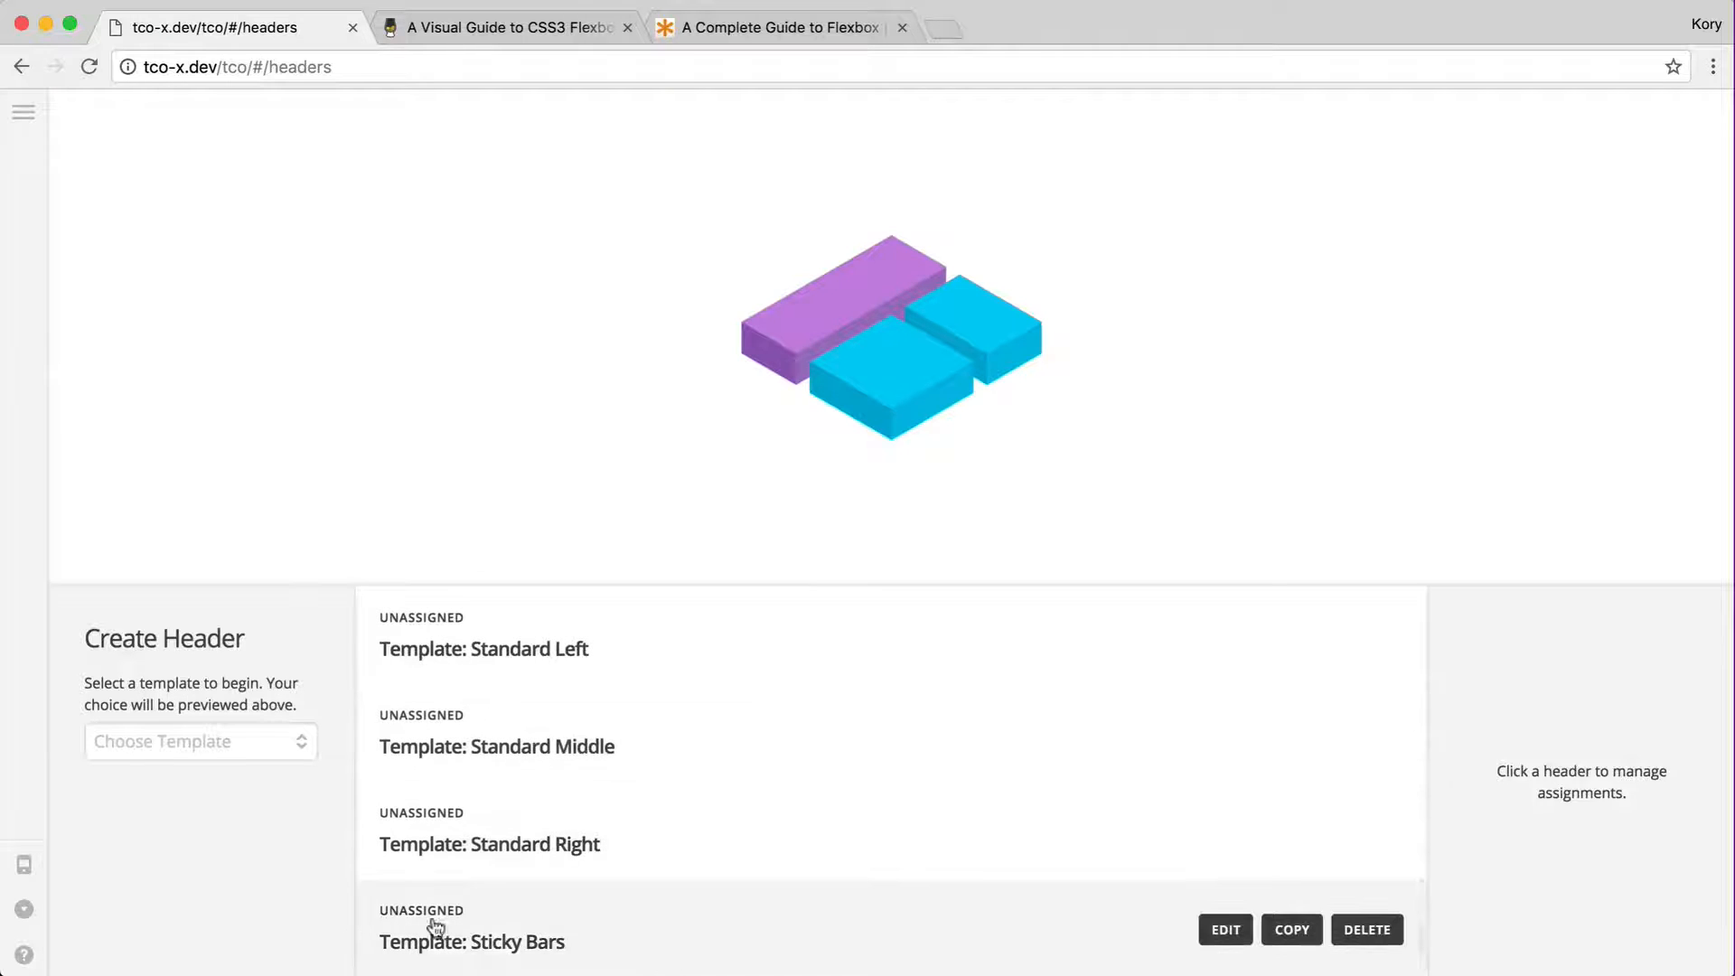
{"action": "left_click", "coordinate": [498, 920]}
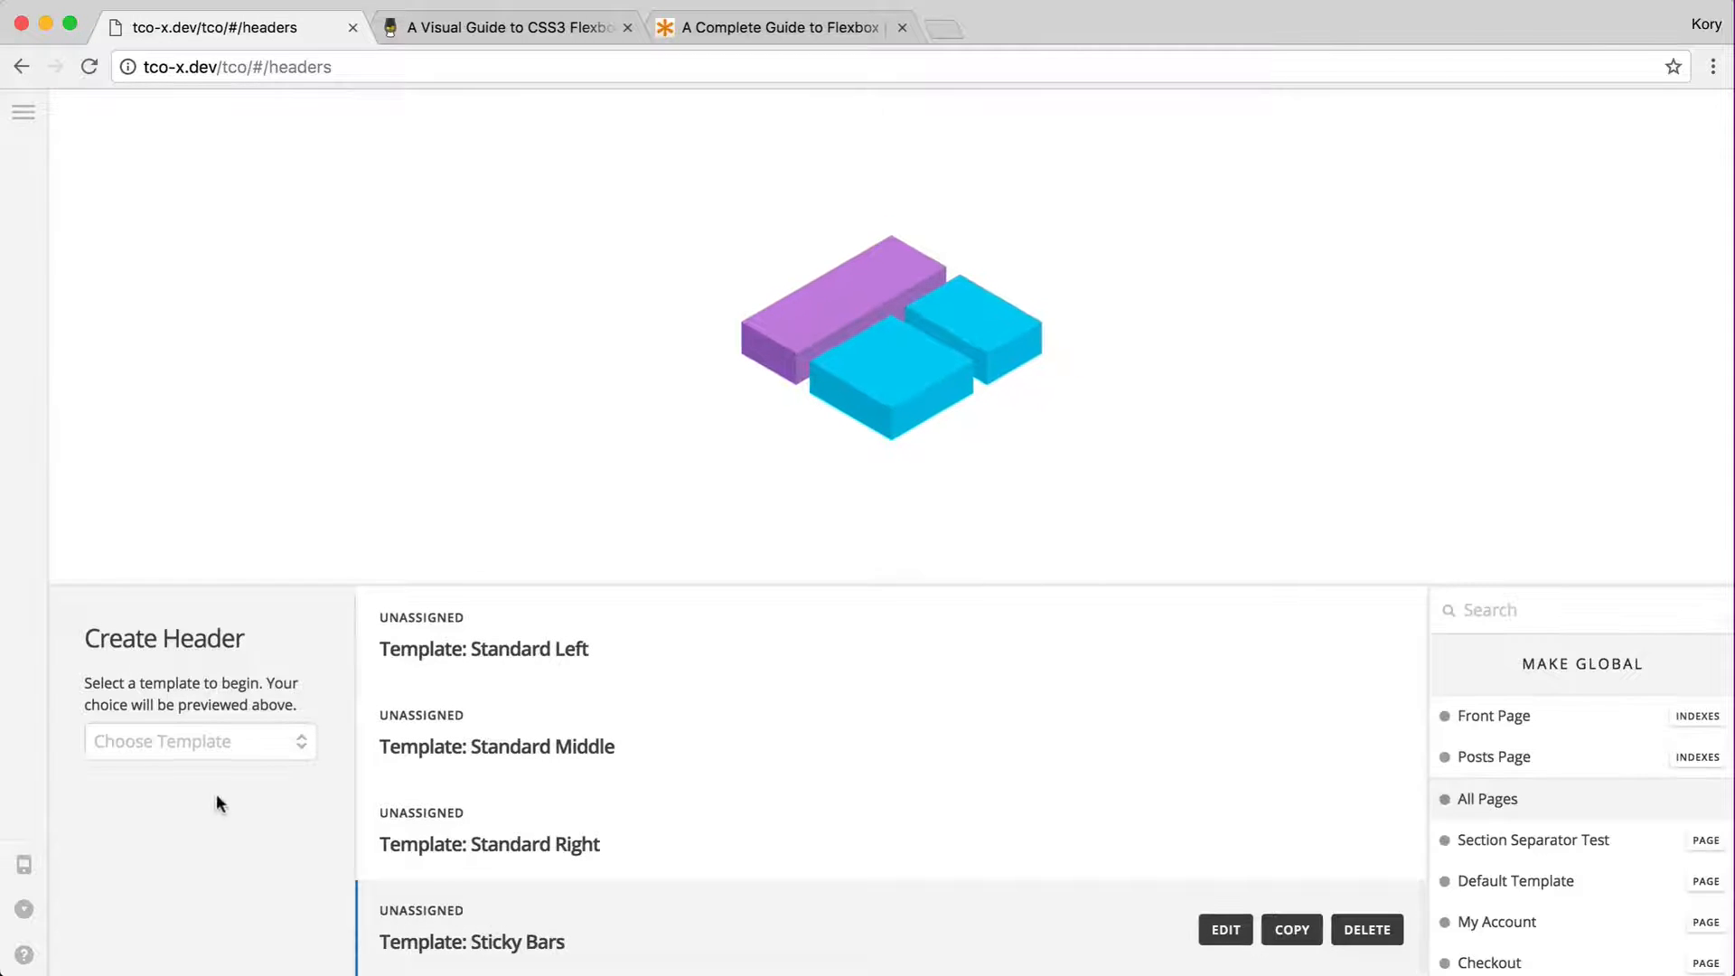
- Create a header named Flexbox III from the Sticky Bars template and open it for editing
{"action": "left_click", "coordinate": [145, 741]}
{"action": "left_click", "coordinate": [152, 923]}
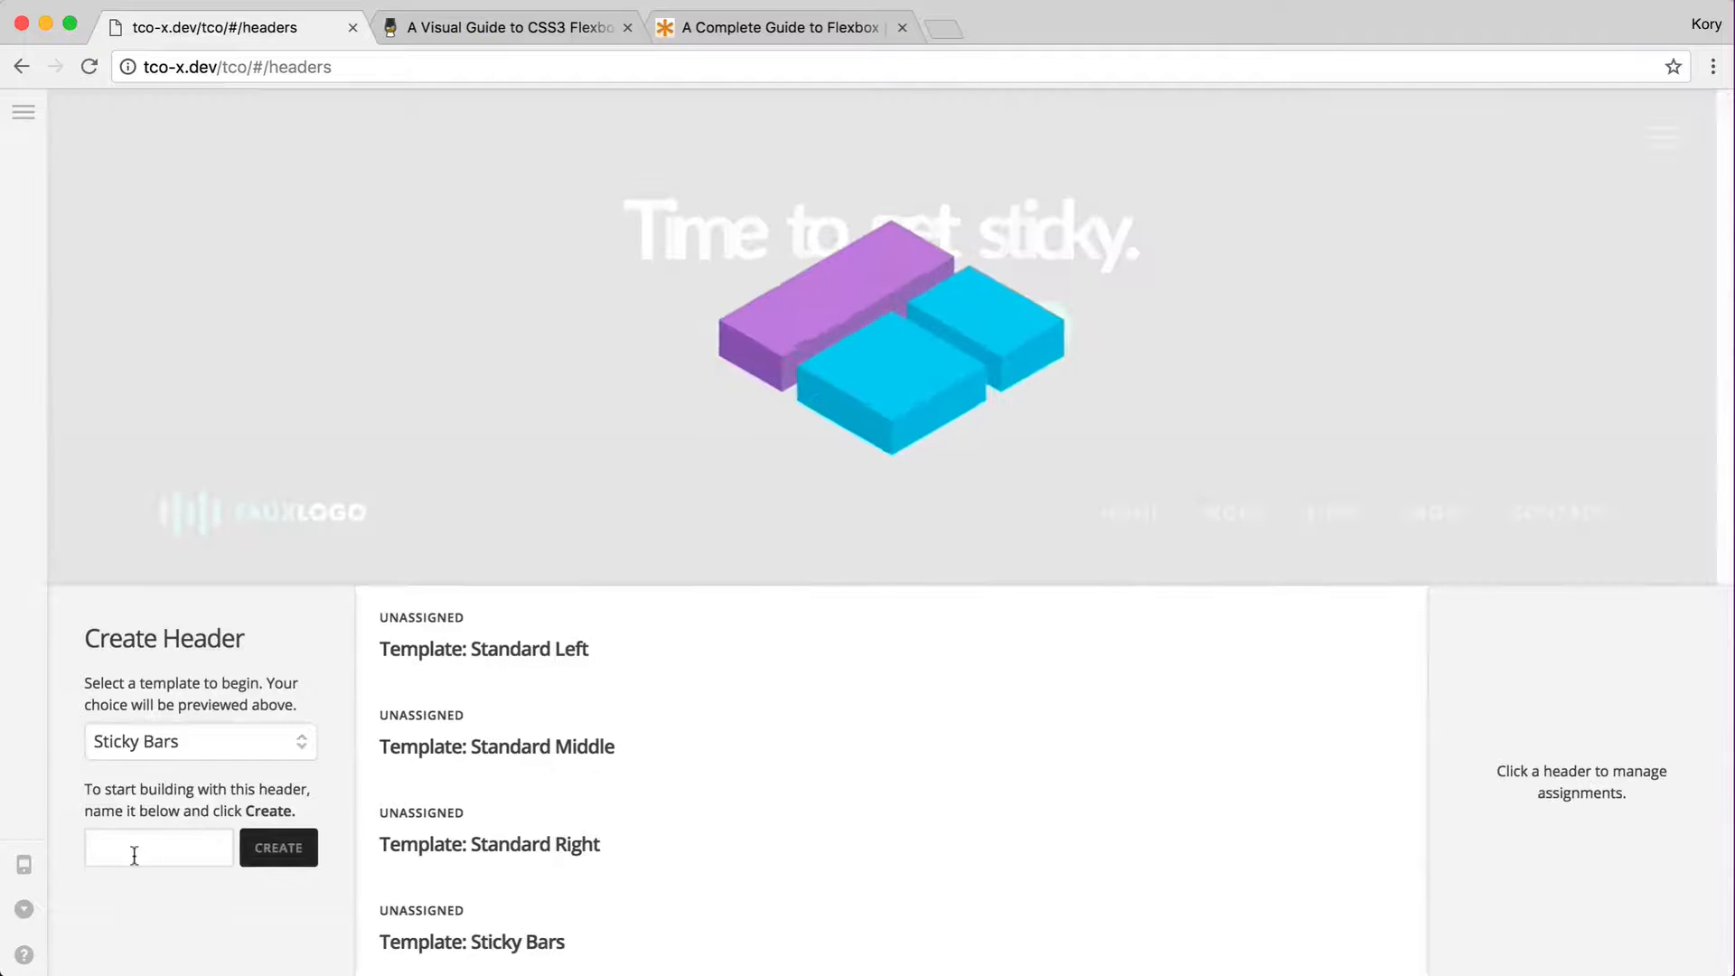
{"action": "type", "text": "Flexbox"}
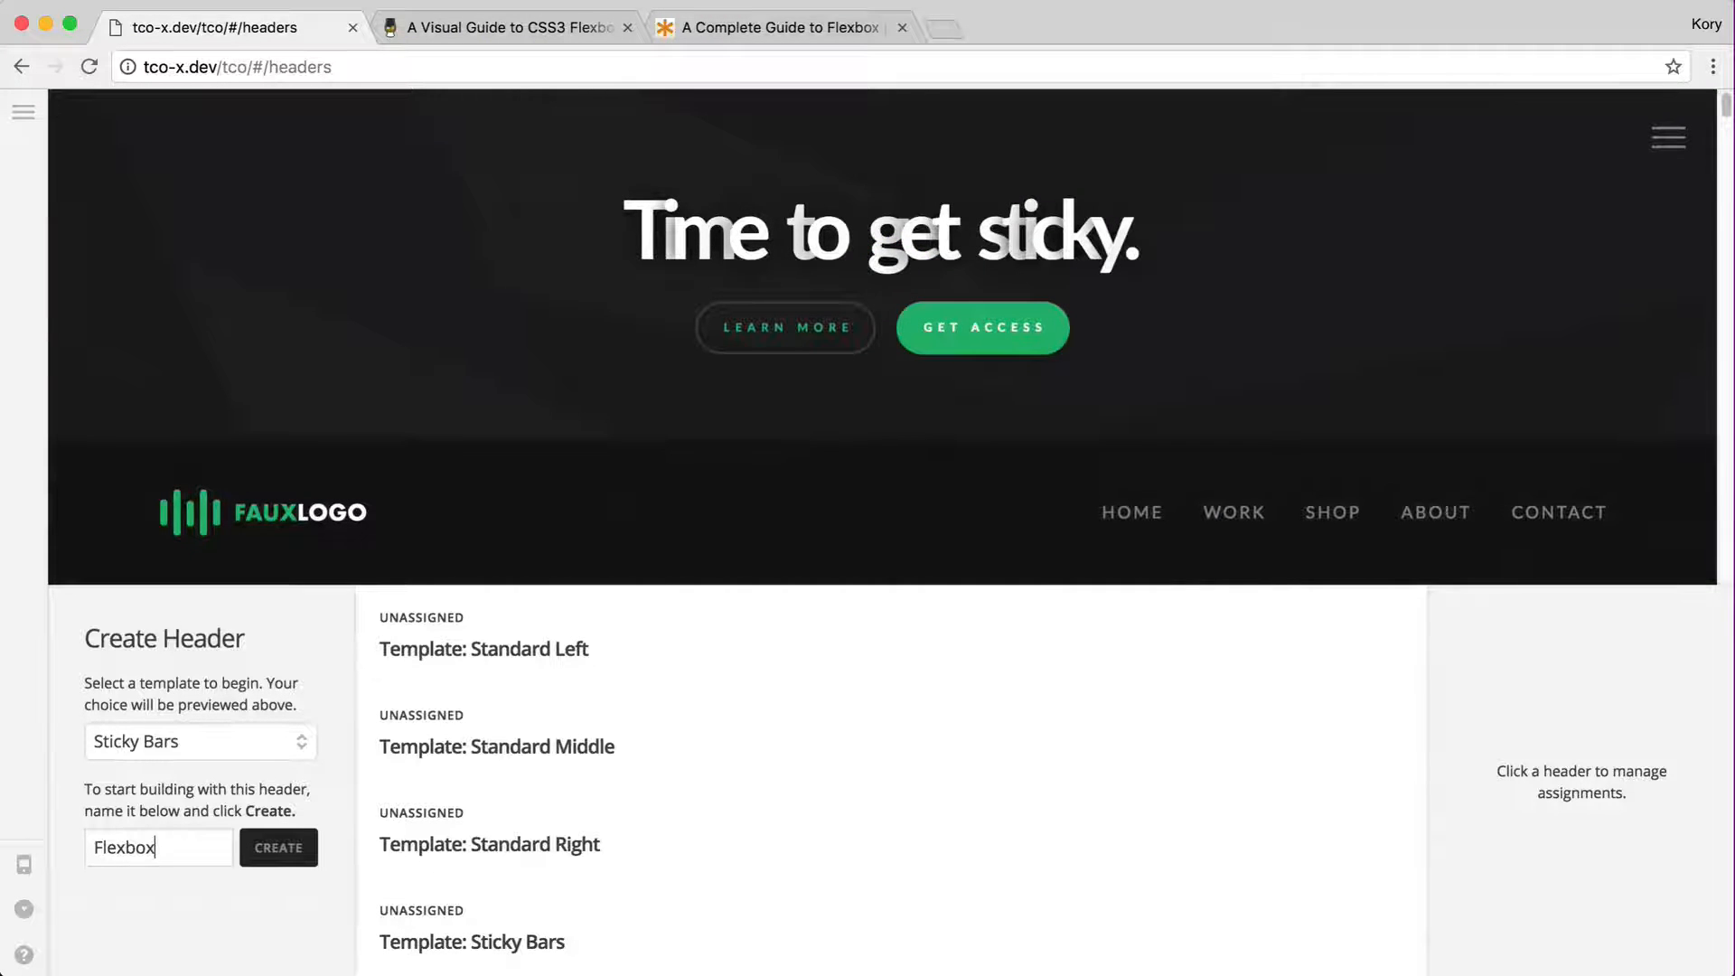
{"action": "type", "text": " l"}
{"action": "left_click", "coordinate": [278, 848]}
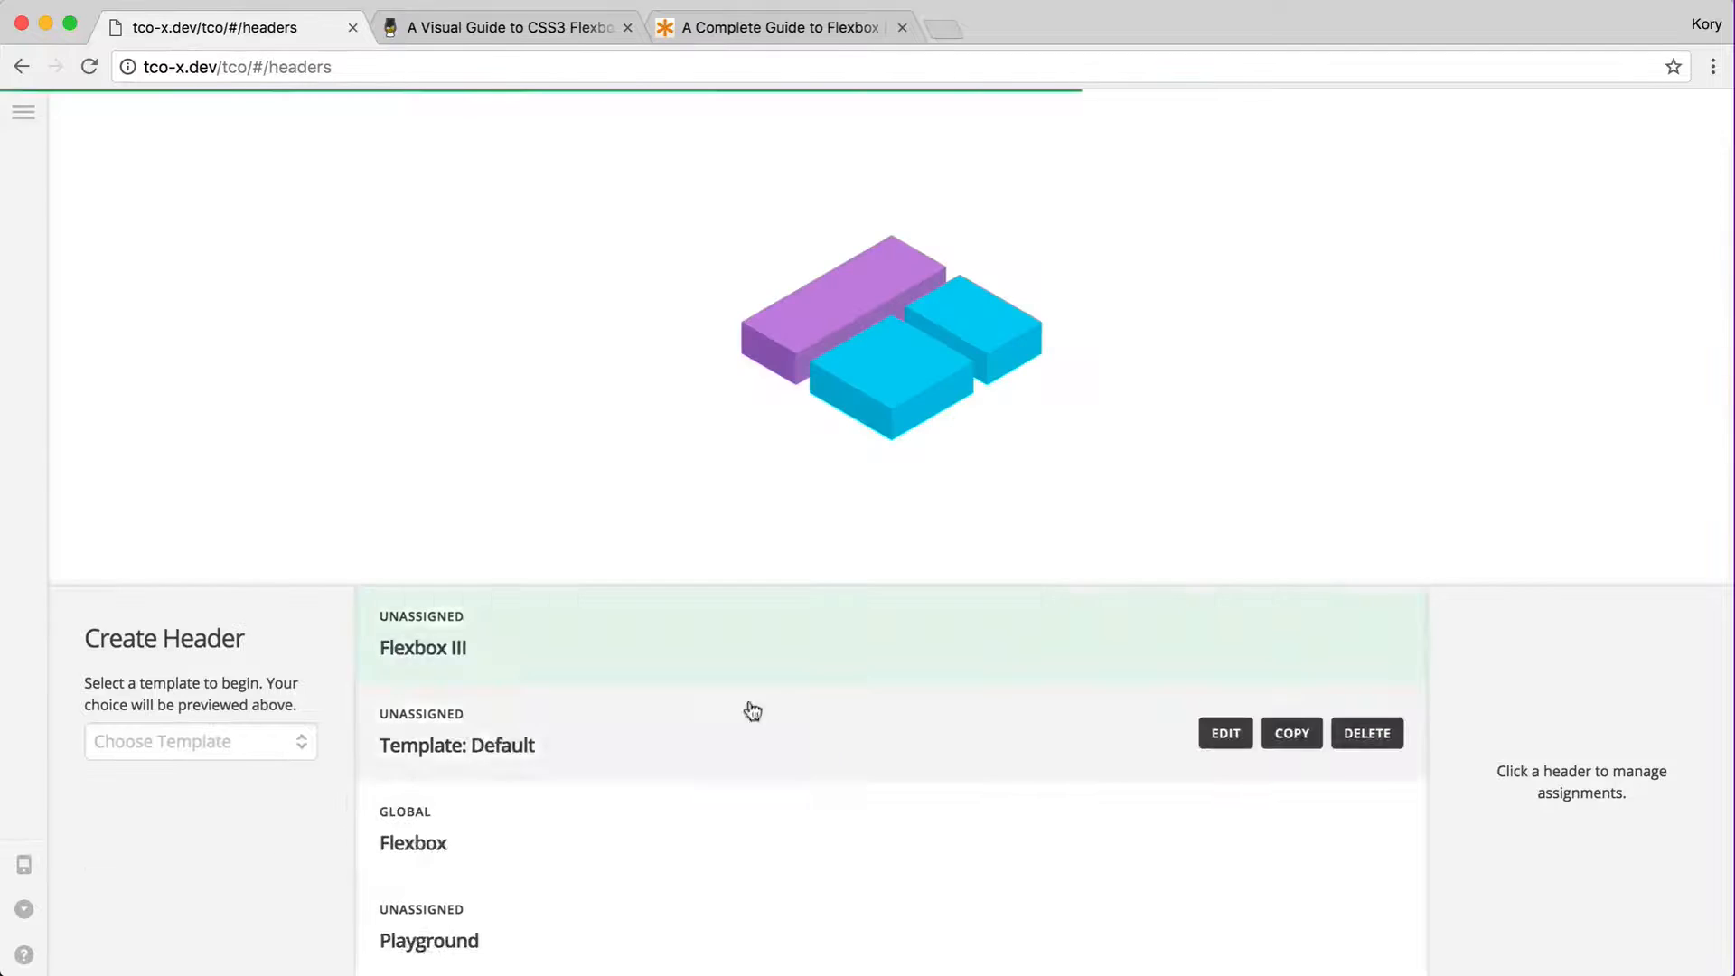
{"action": "left_click", "coordinate": [1222, 635]}
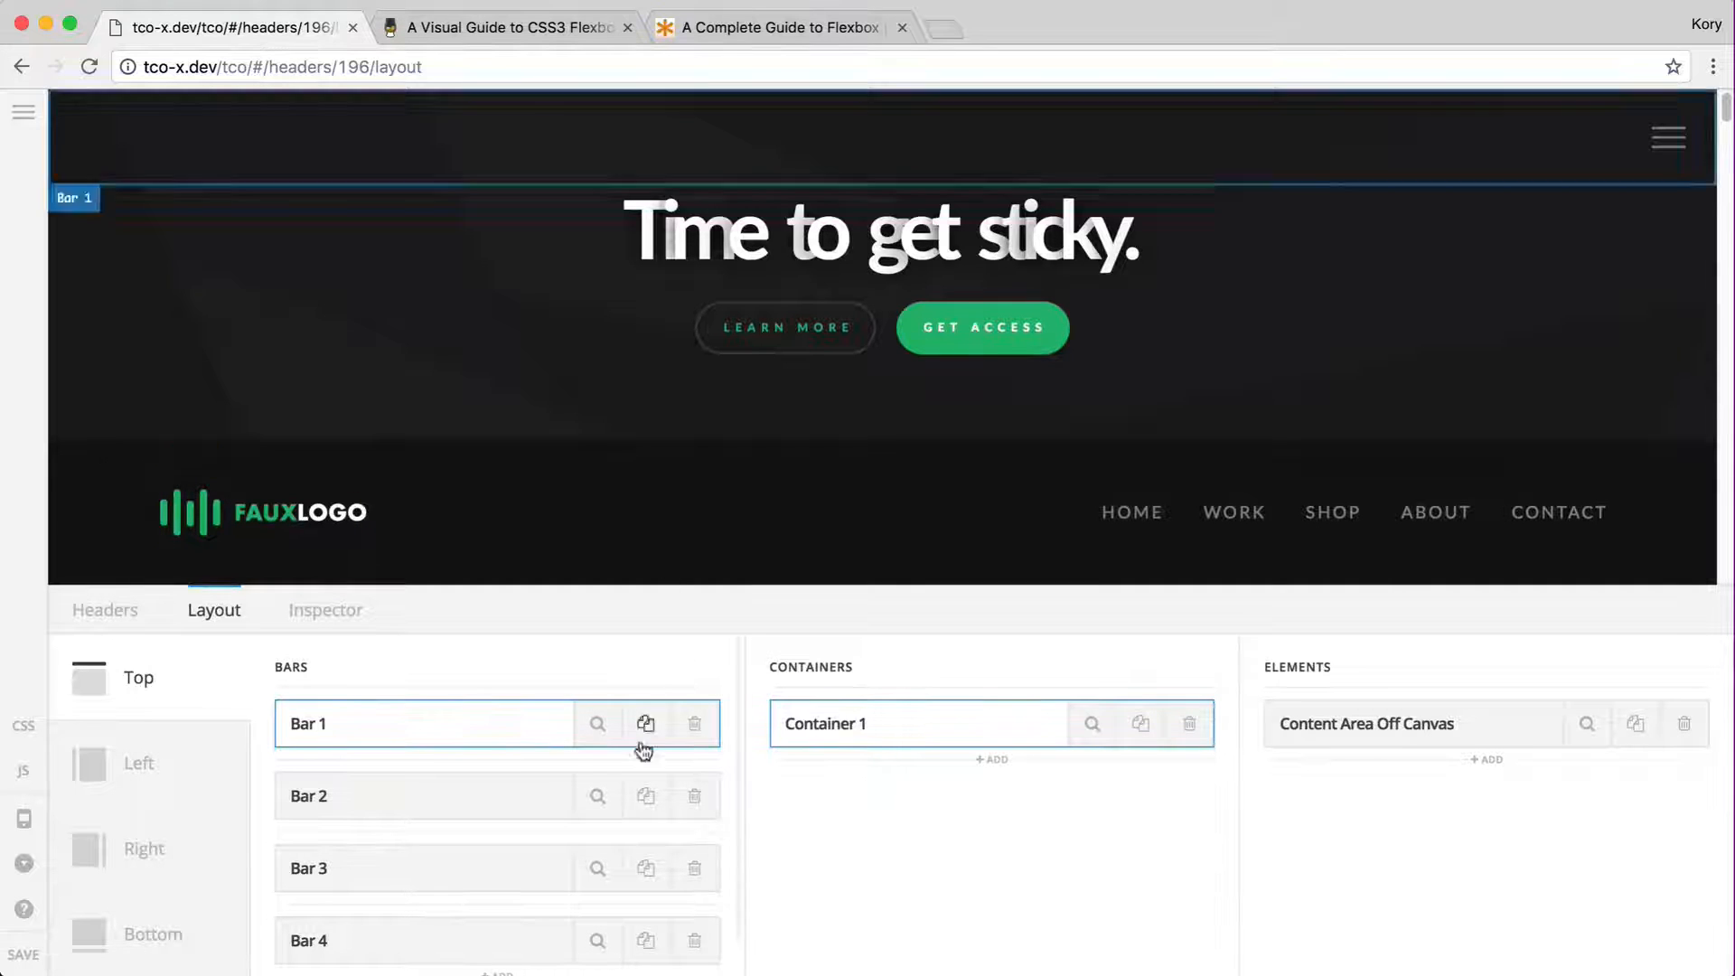
- Inspect Bar 2's settings in the header, including the height value in its dimensions
{"action": "left_click", "coordinate": [597, 809]}
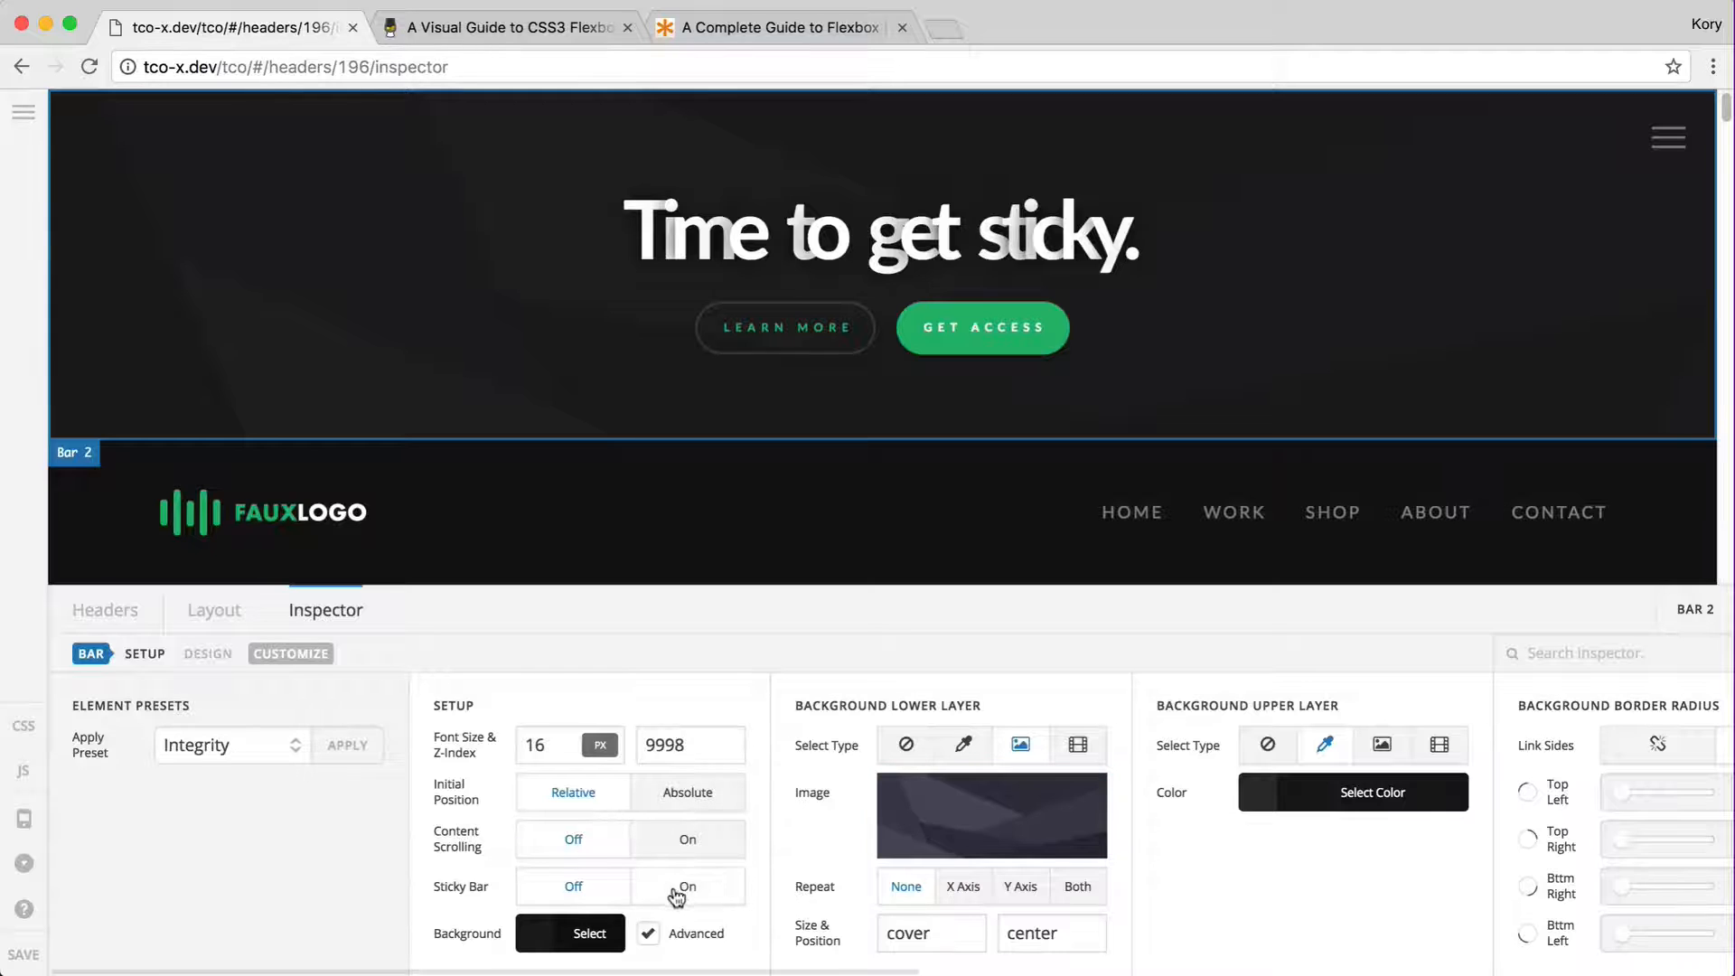
{"action": "scroll", "coordinate": [233, 531], "scroll_direction": "down", "scroll_amount": 1}
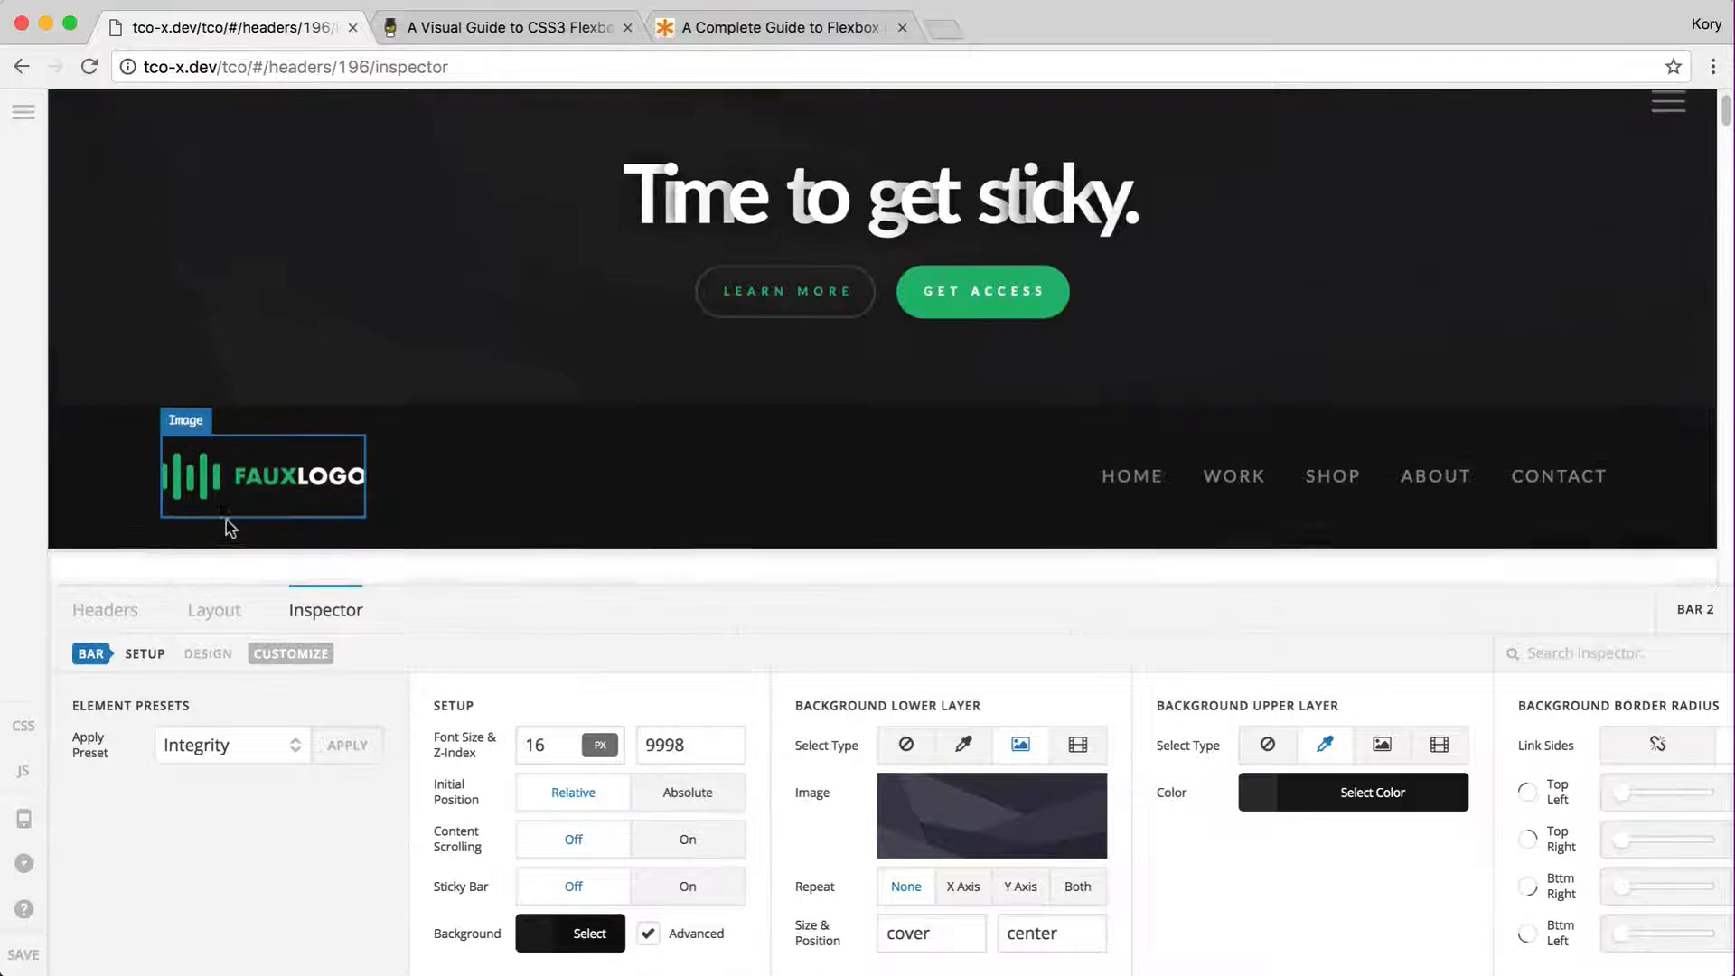
{"action": "scroll", "coordinate": [282, 340], "scroll_direction": "up", "scroll_amount": 1}
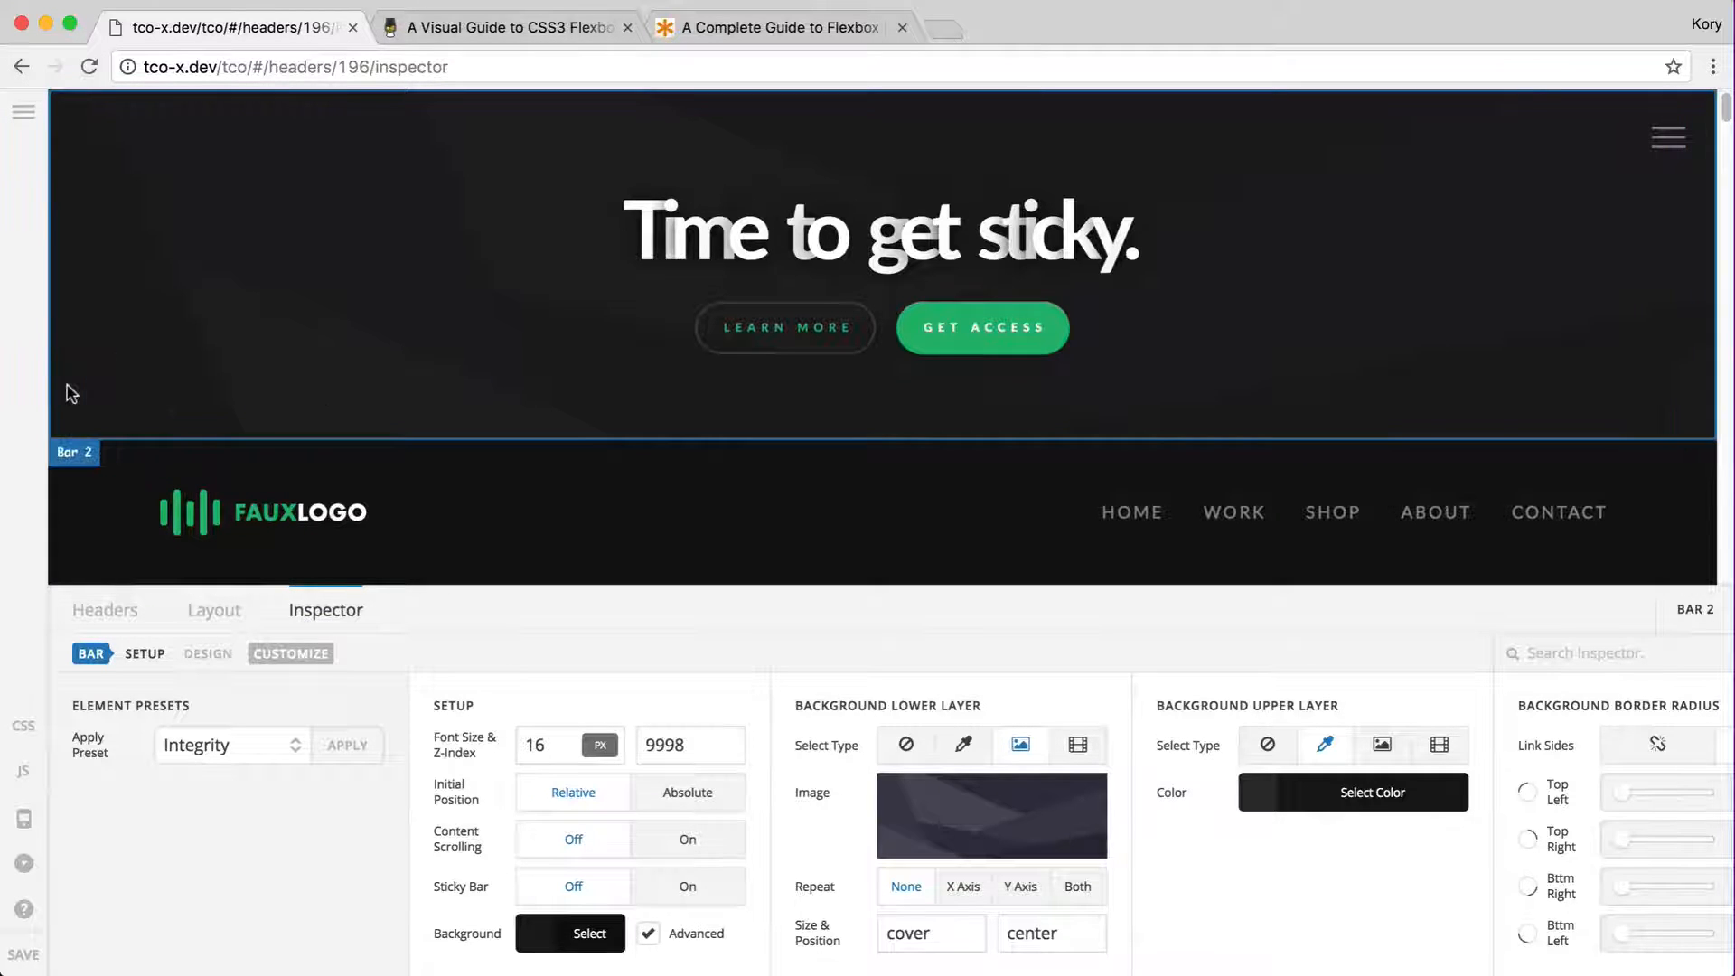
{"action": "scroll", "coordinate": [1084, 795], "scroll_direction": "right", "scroll_amount": 10}
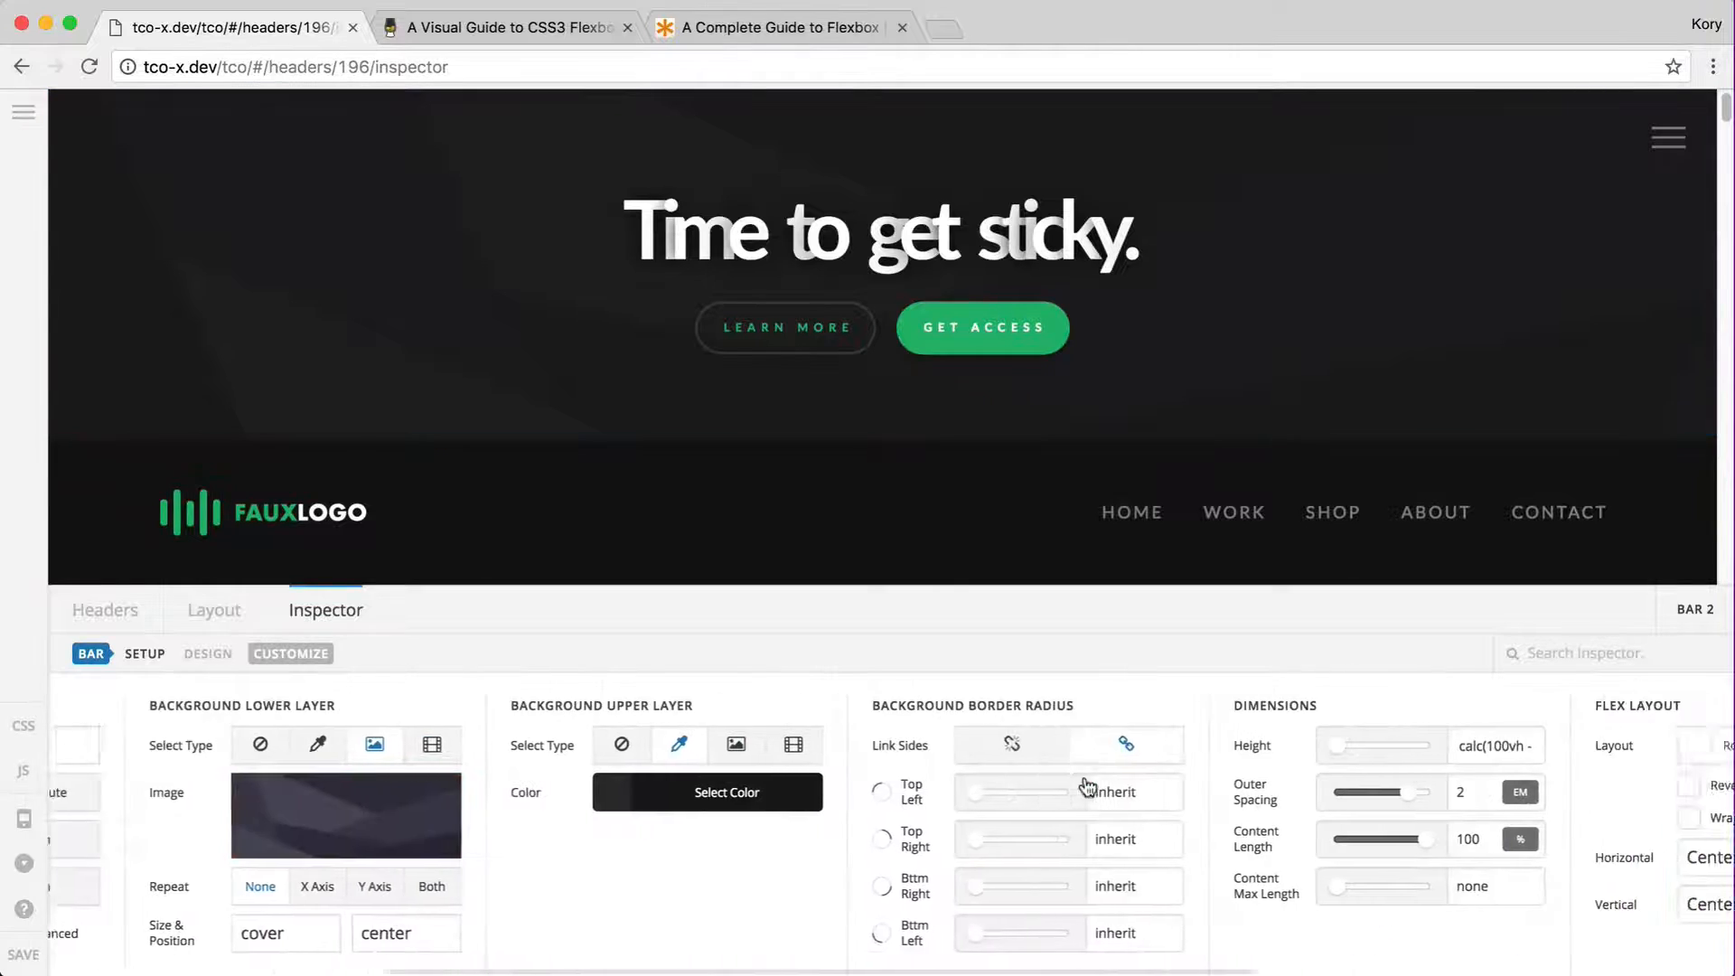
{"action": "triple_click", "coordinate": [1278, 746]}
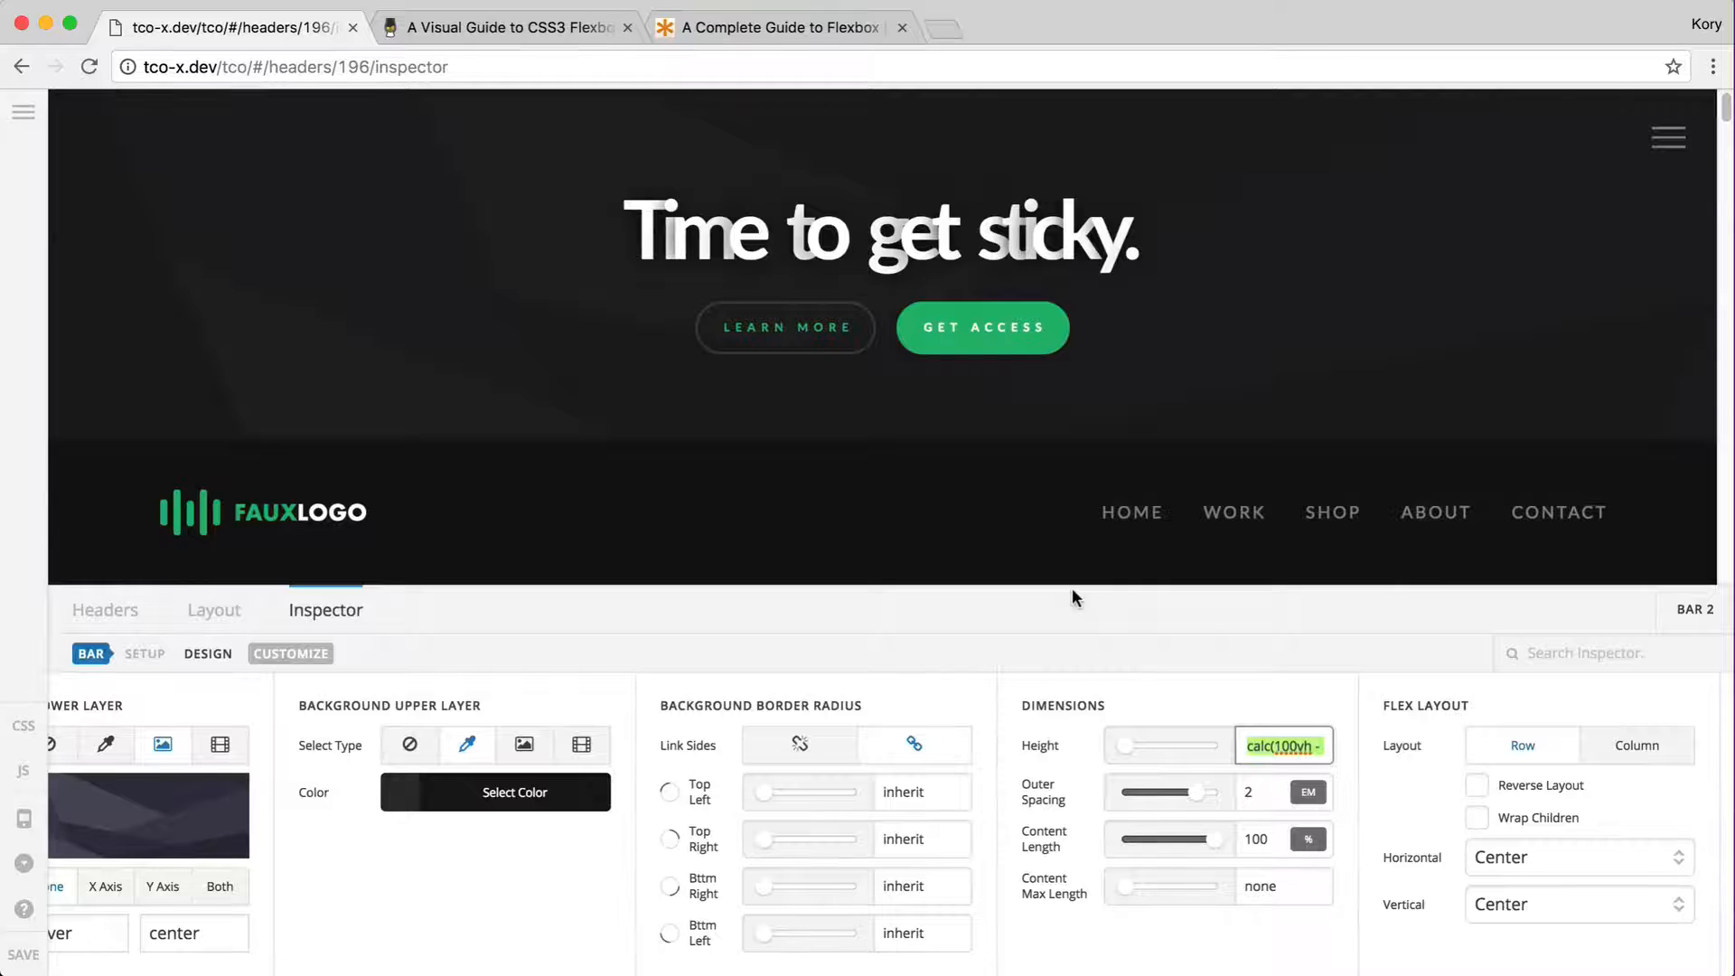
- Save the Flexbox III header and assign it as the global header
{"action": "left_click", "coordinate": [24, 955]}
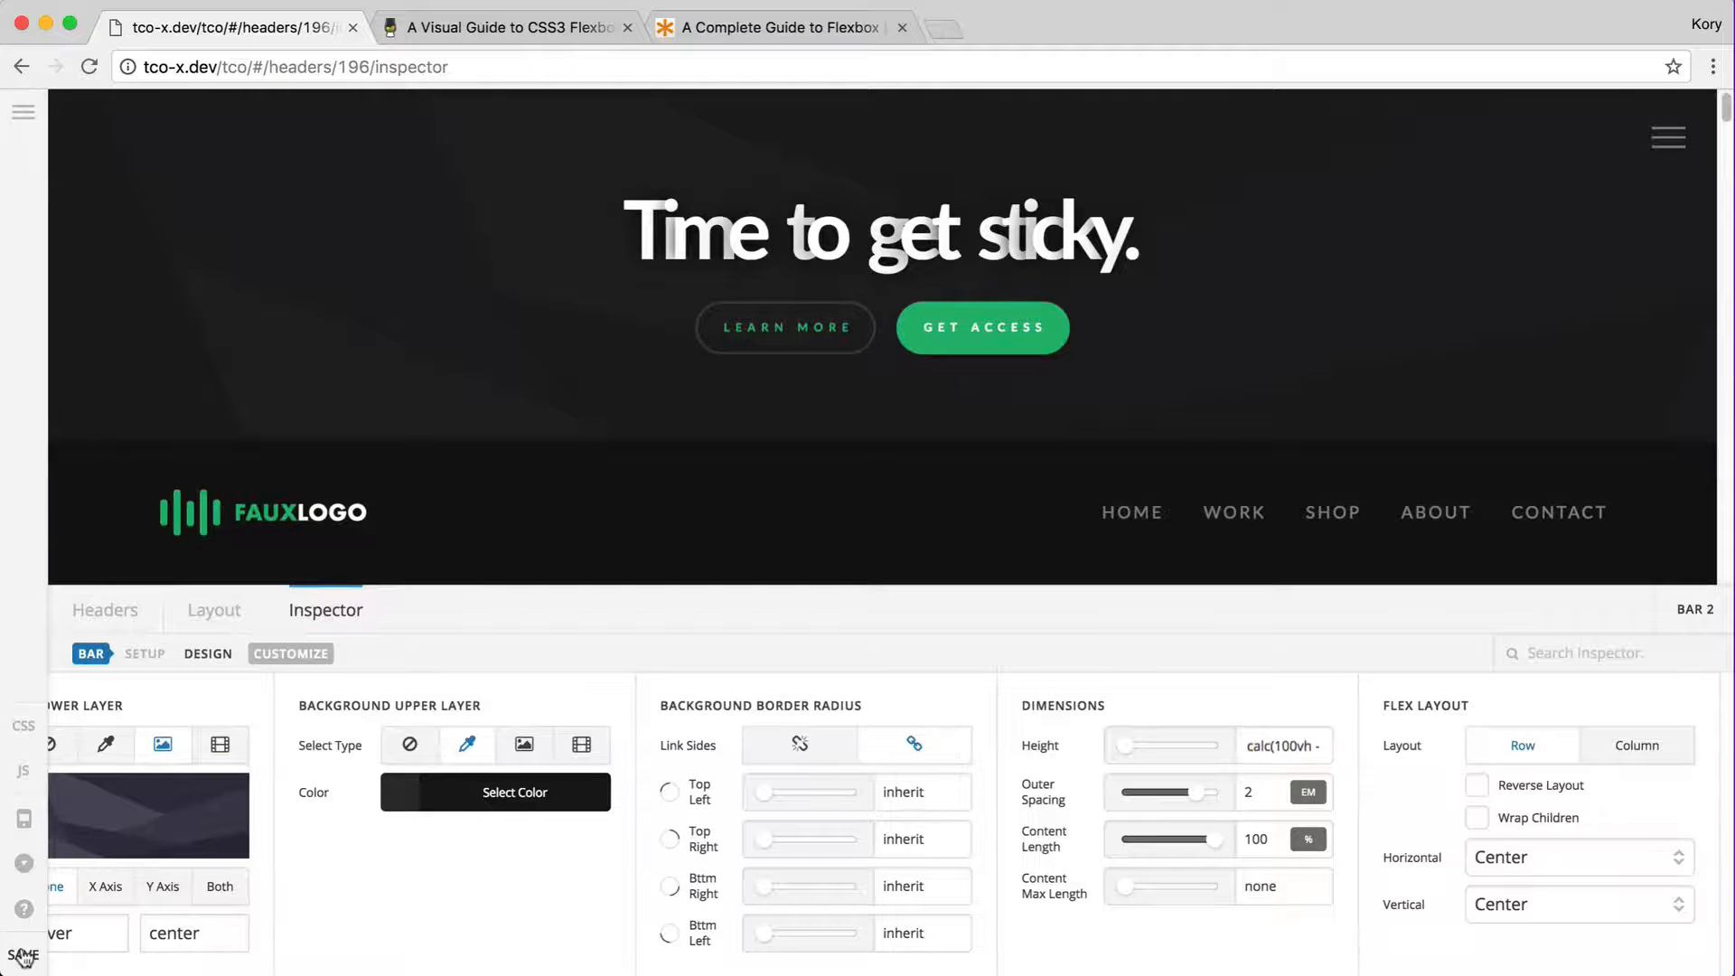
{"action": "left_click", "coordinate": [110, 612]}
{"action": "mouse_move", "coordinate": [631, 821]}
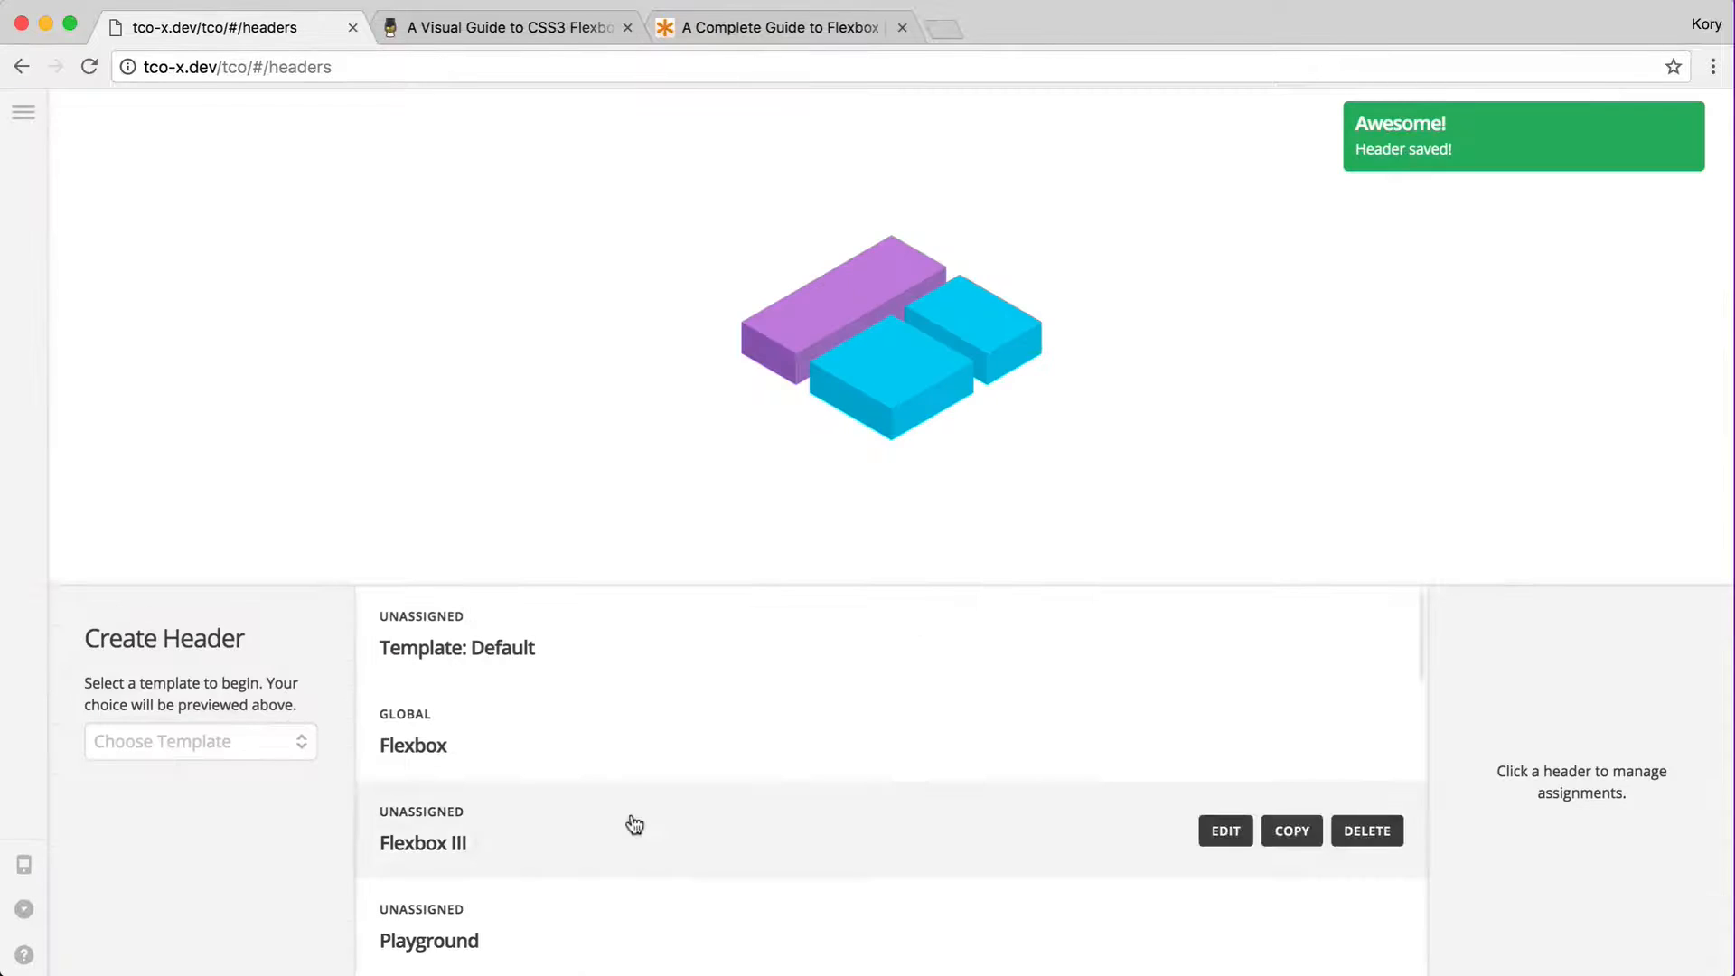
{"action": "left_click", "coordinate": [1653, 662]}
{"action": "left_click", "coordinate": [700, 601]}
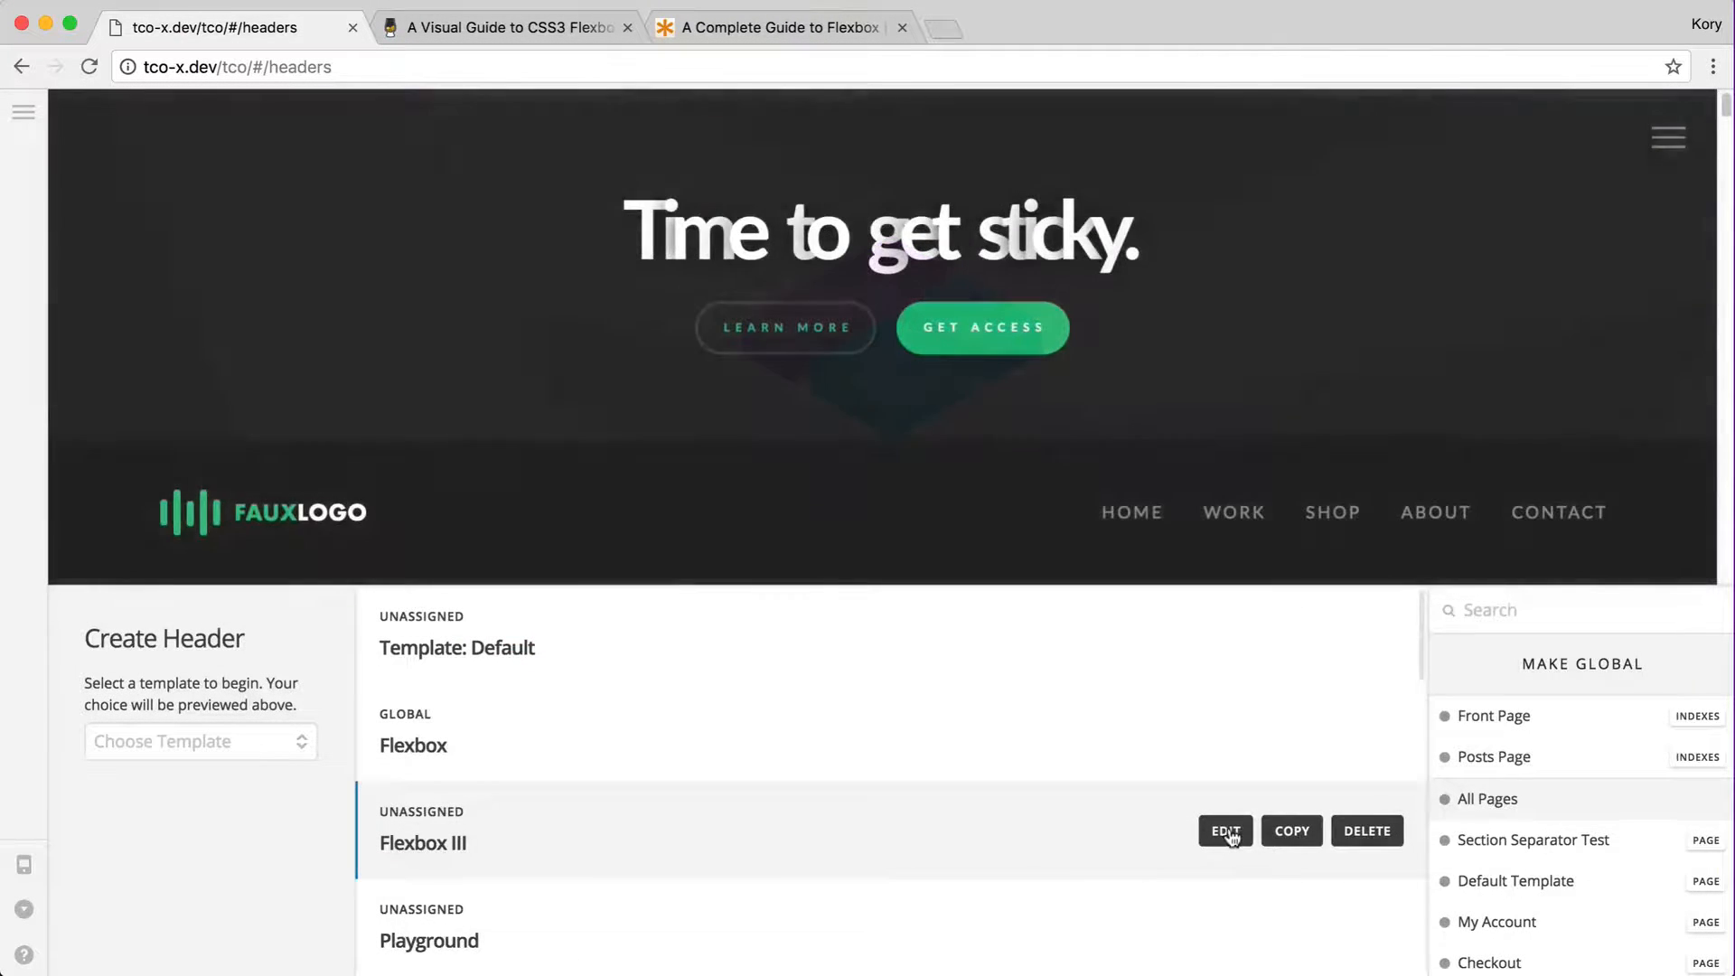
- Reopen Flexbox III for editing, examine how its bars behave while scrolling the live site, and return to the editor
{"action": "left_click", "coordinate": [1225, 829]}
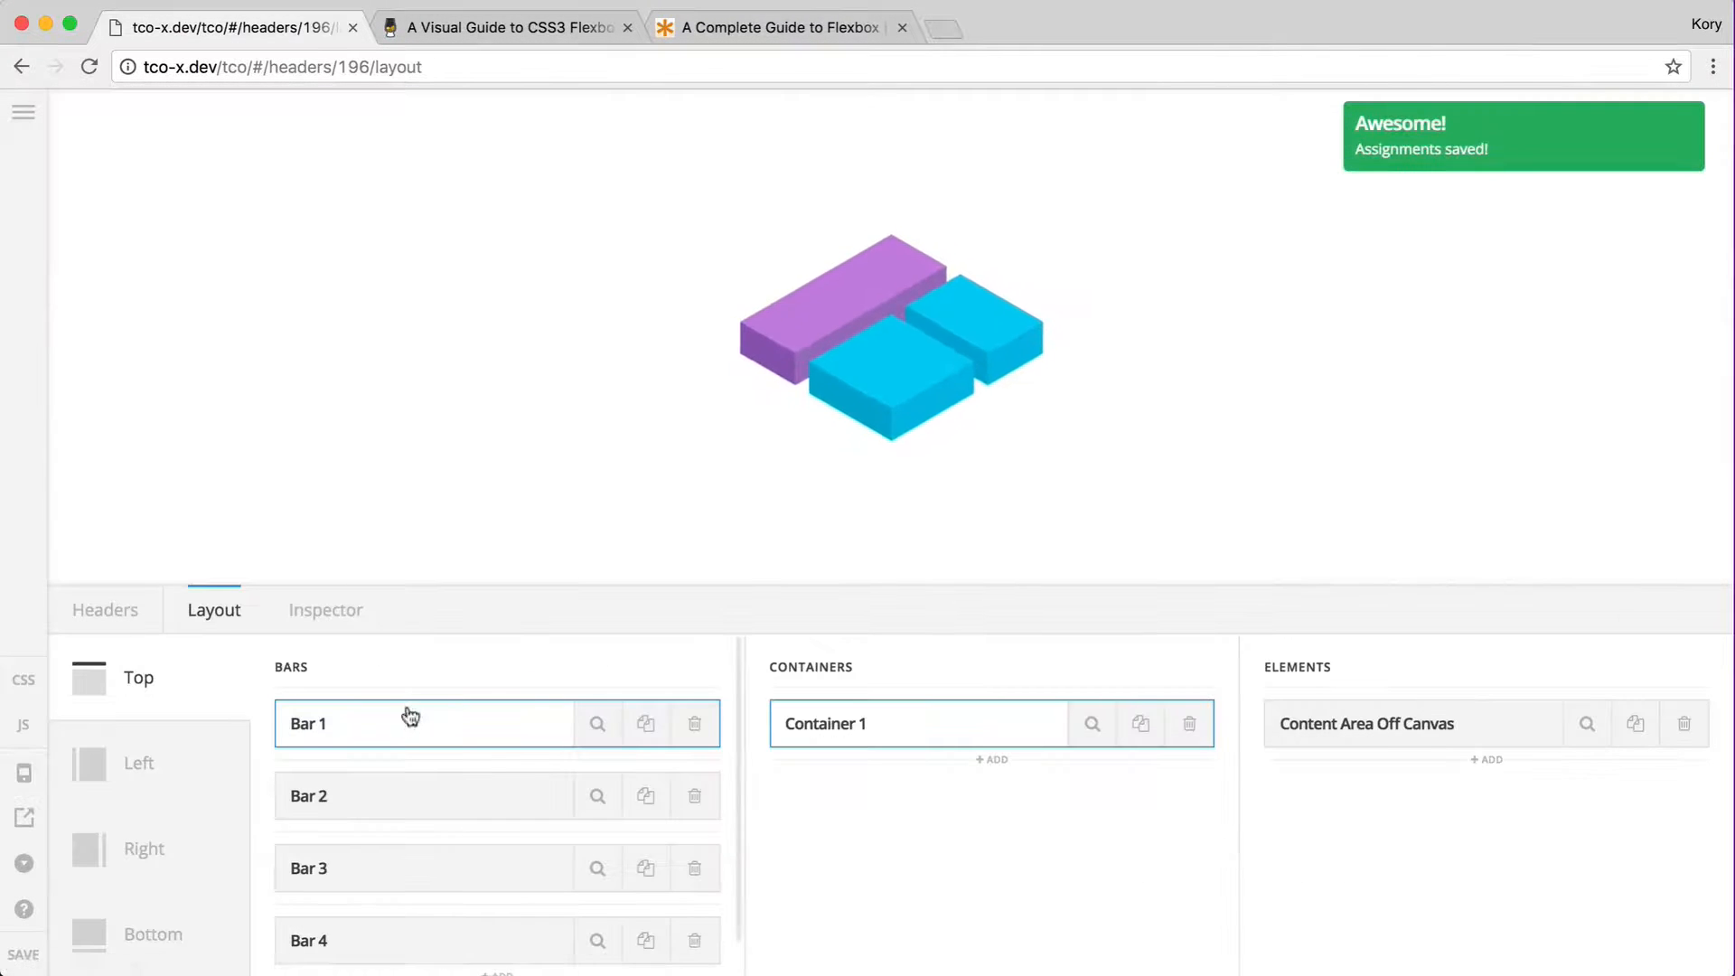
{"action": "left_click", "coordinate": [23, 822]}
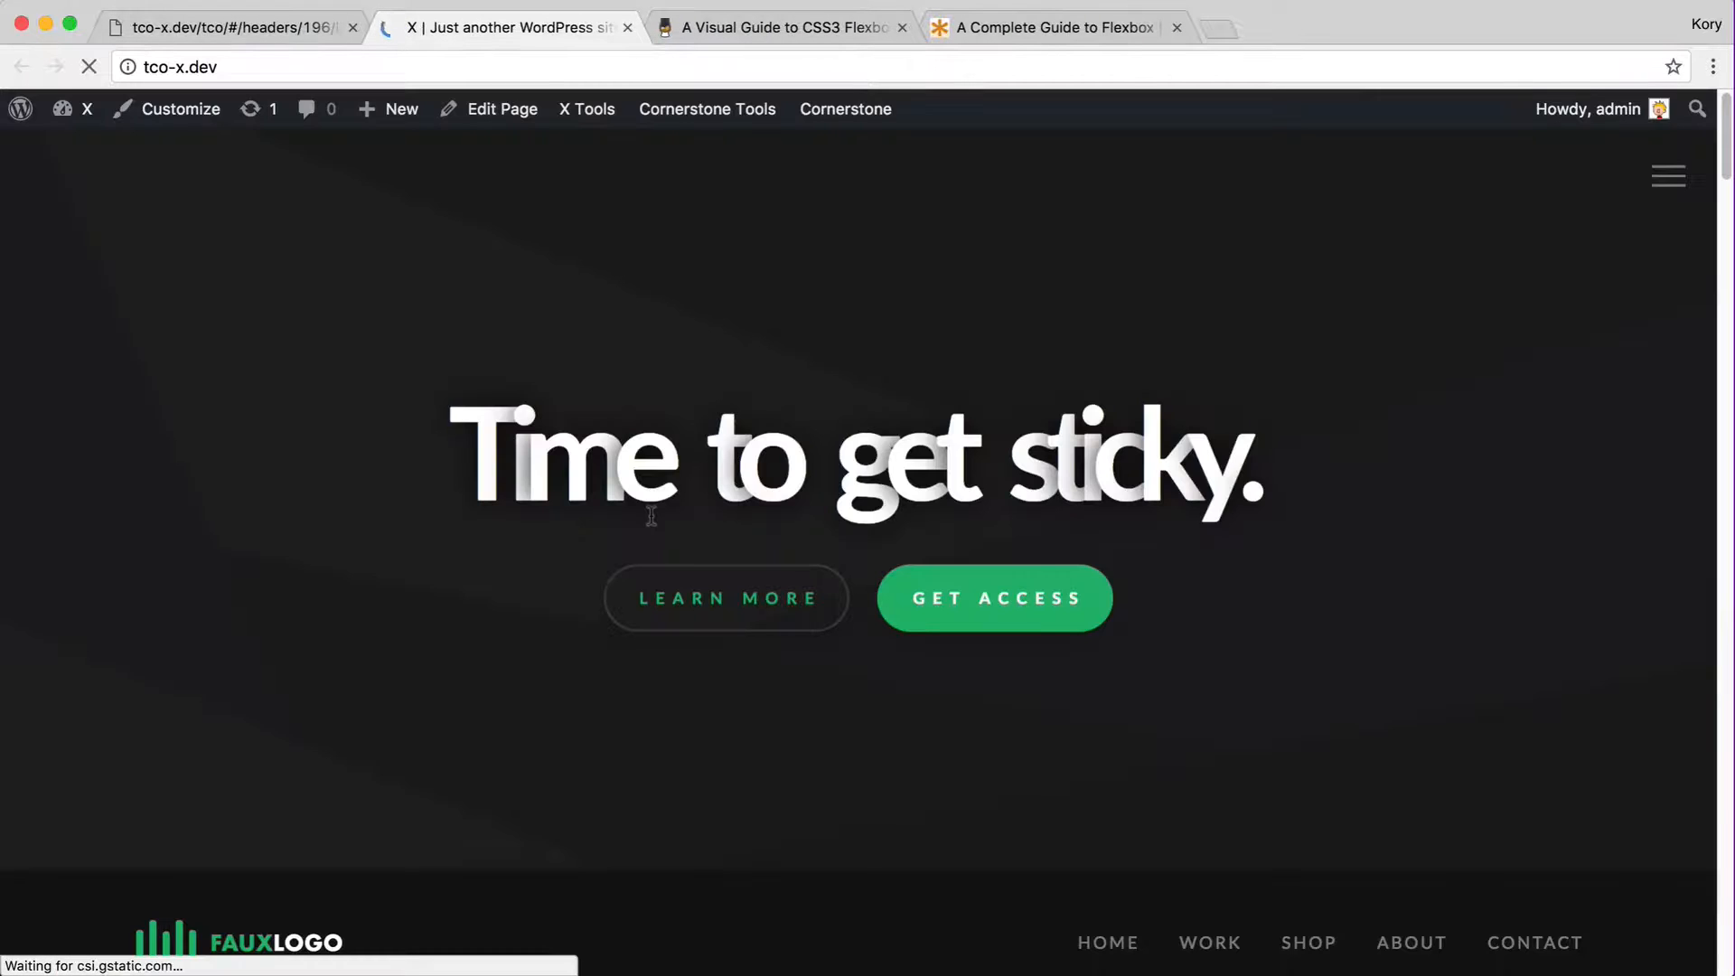
{"action": "scroll", "coordinate": [398, 849], "scroll_direction": "down", "scroll_amount": 2}
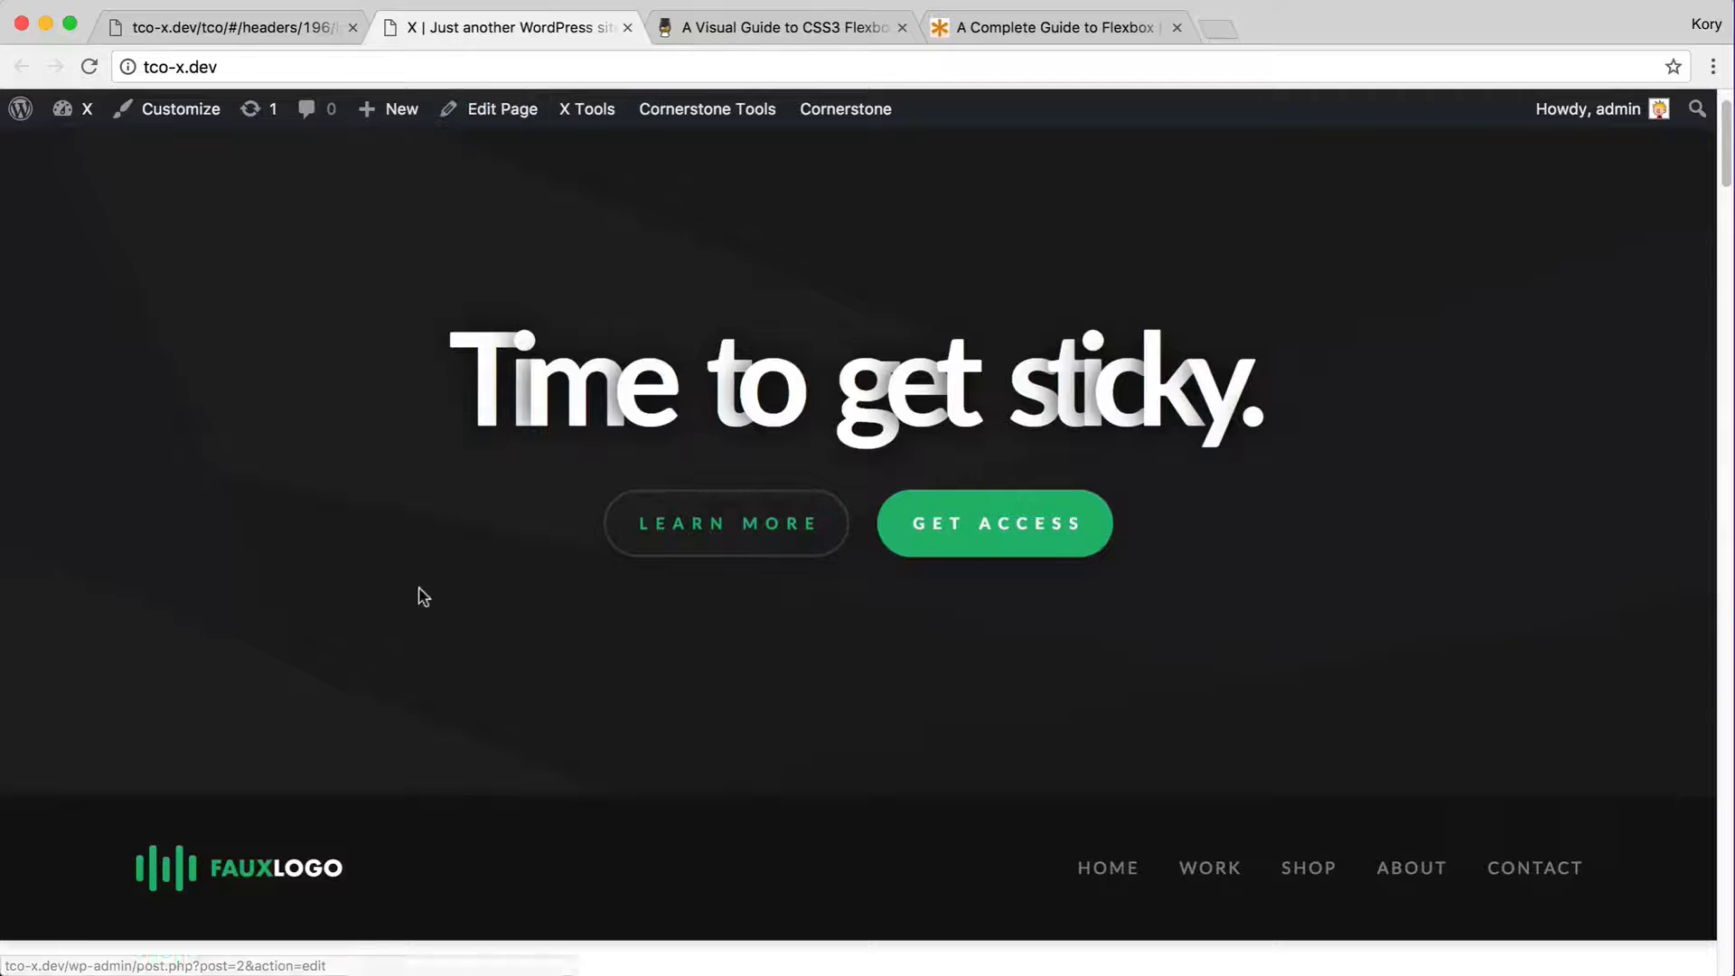
{"action": "scroll", "coordinate": [424, 597], "scroll_direction": "up", "scroll_amount": 2}
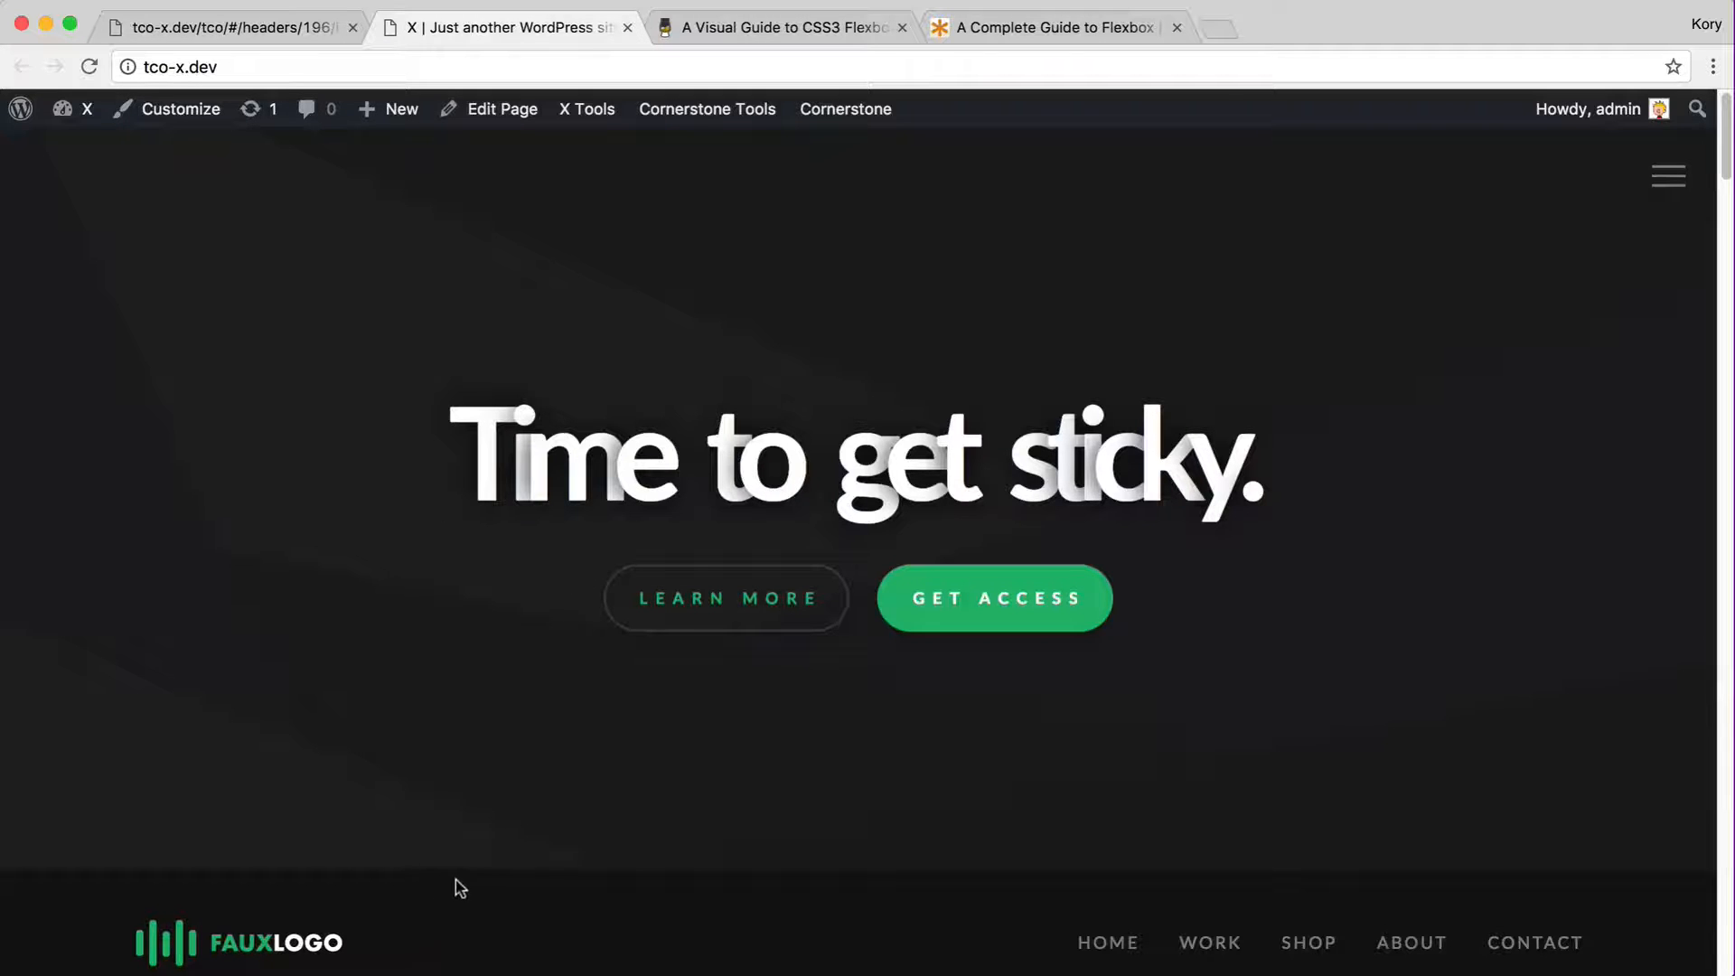
{"action": "scroll", "coordinate": [479, 707], "scroll_direction": "down", "scroll_amount": 6}
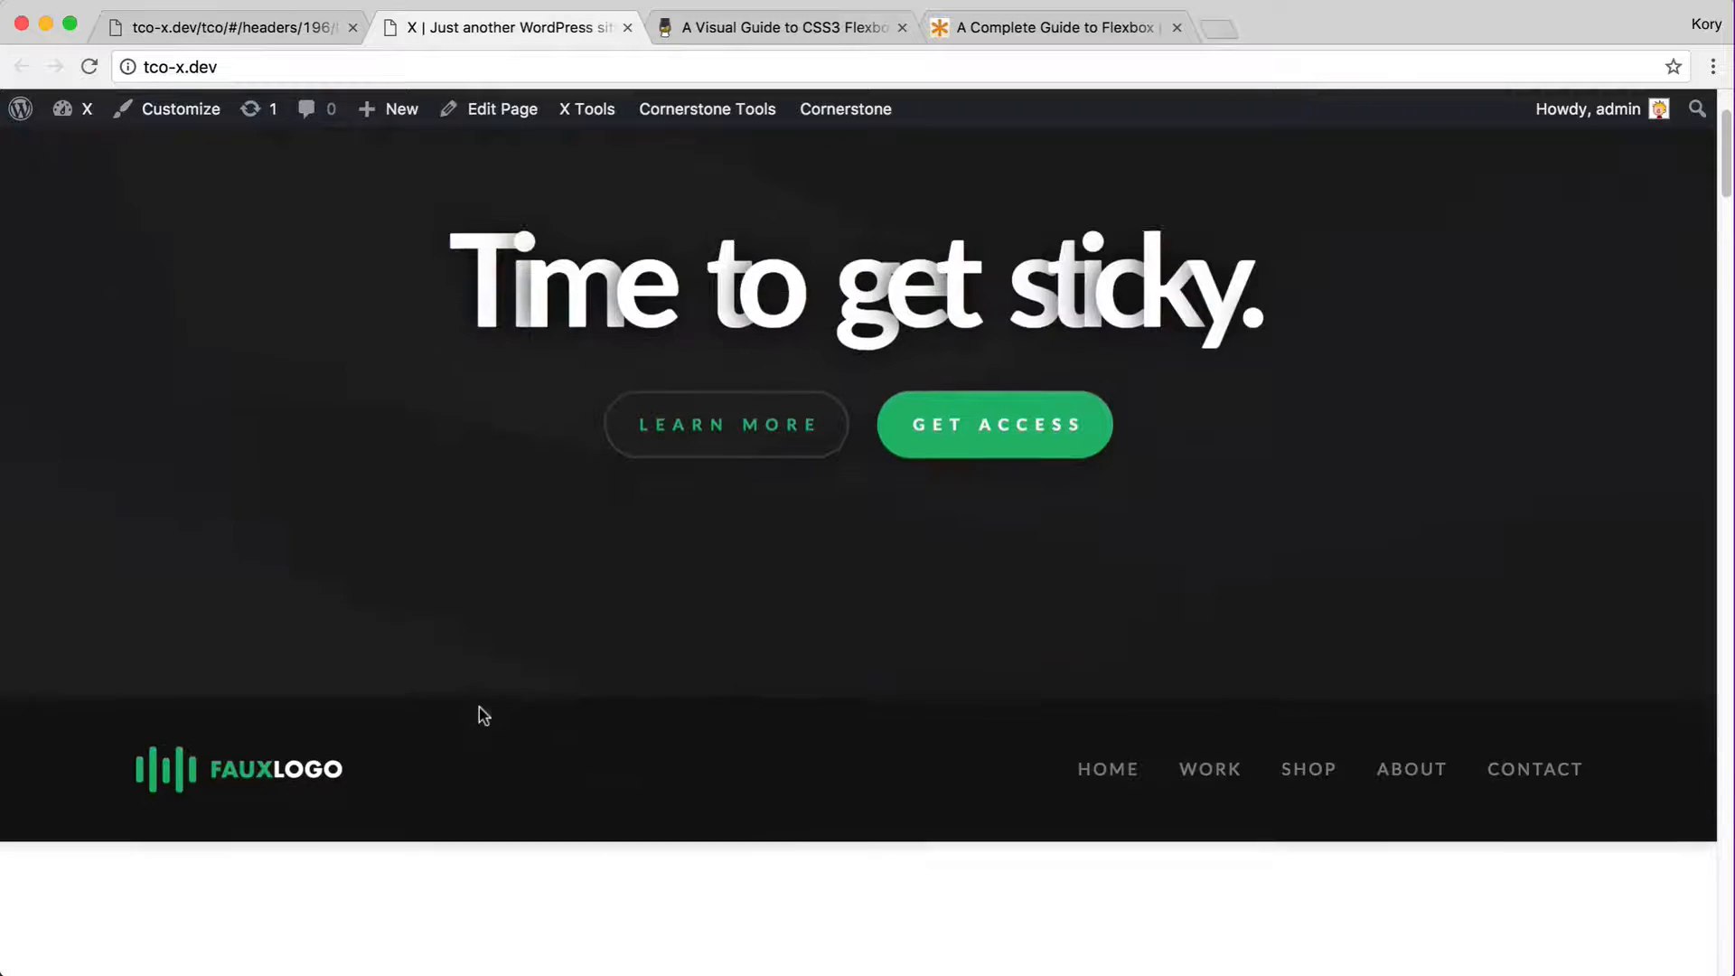
{"action": "scroll", "coordinate": [514, 821], "scroll_direction": "down", "scroll_amount": 3}
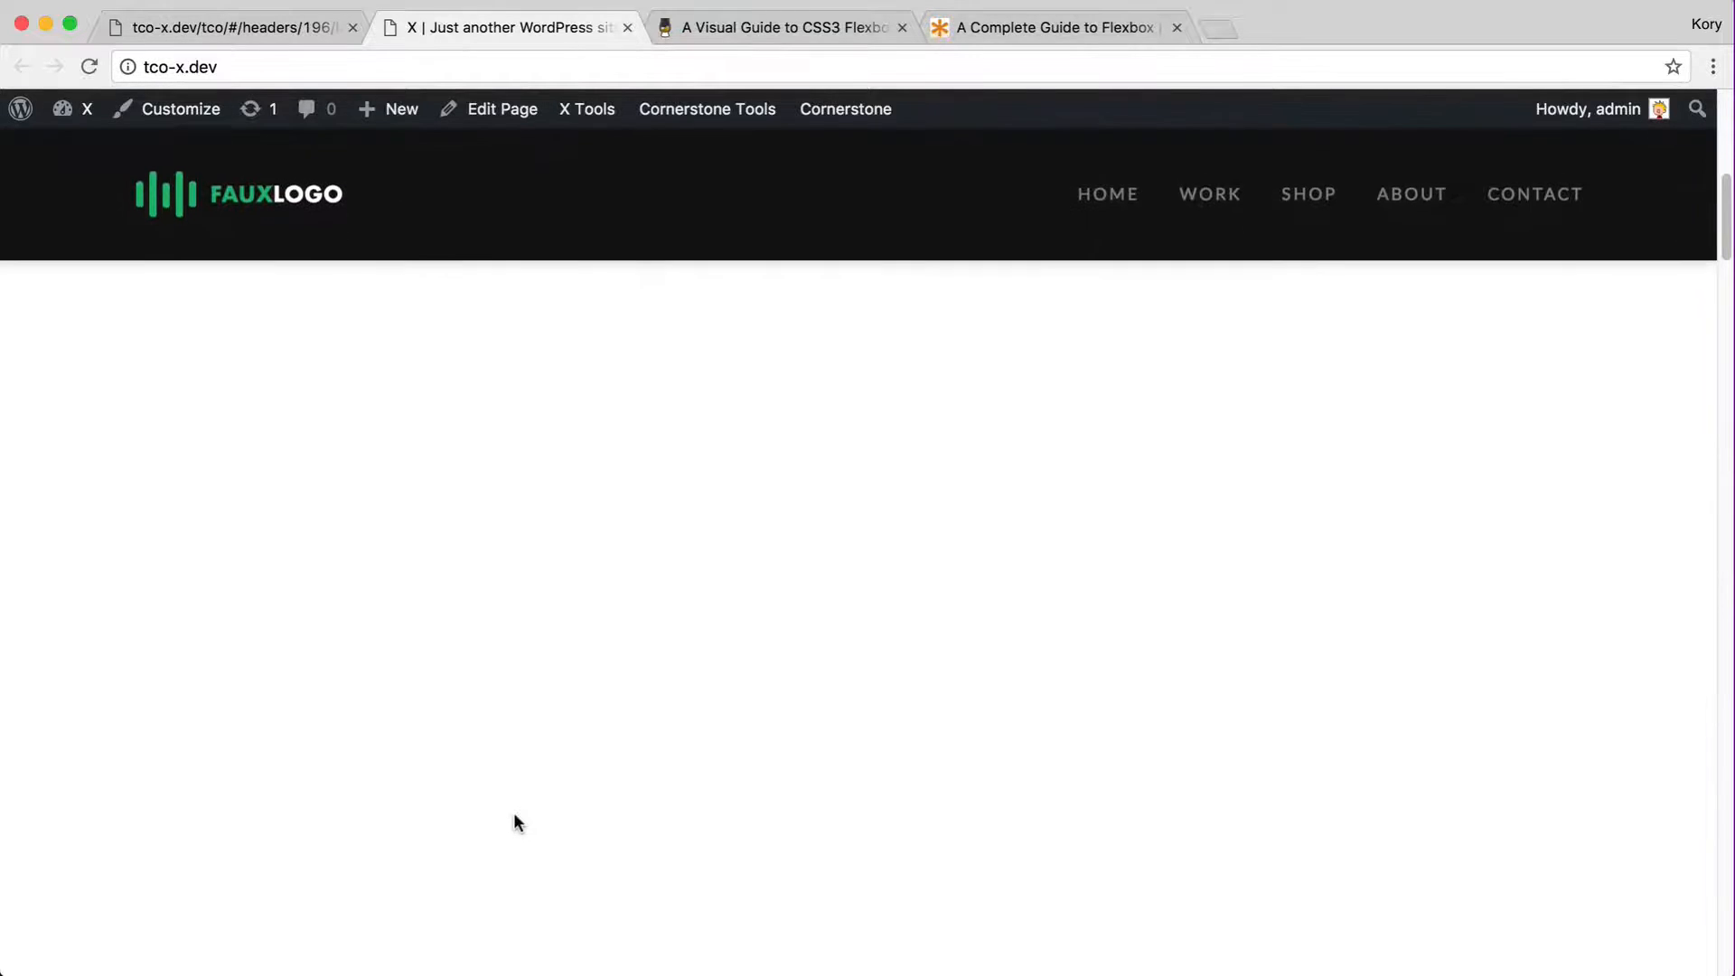
{"action": "scroll", "coordinate": [515, 821], "scroll_direction": "up", "scroll_amount": 10}
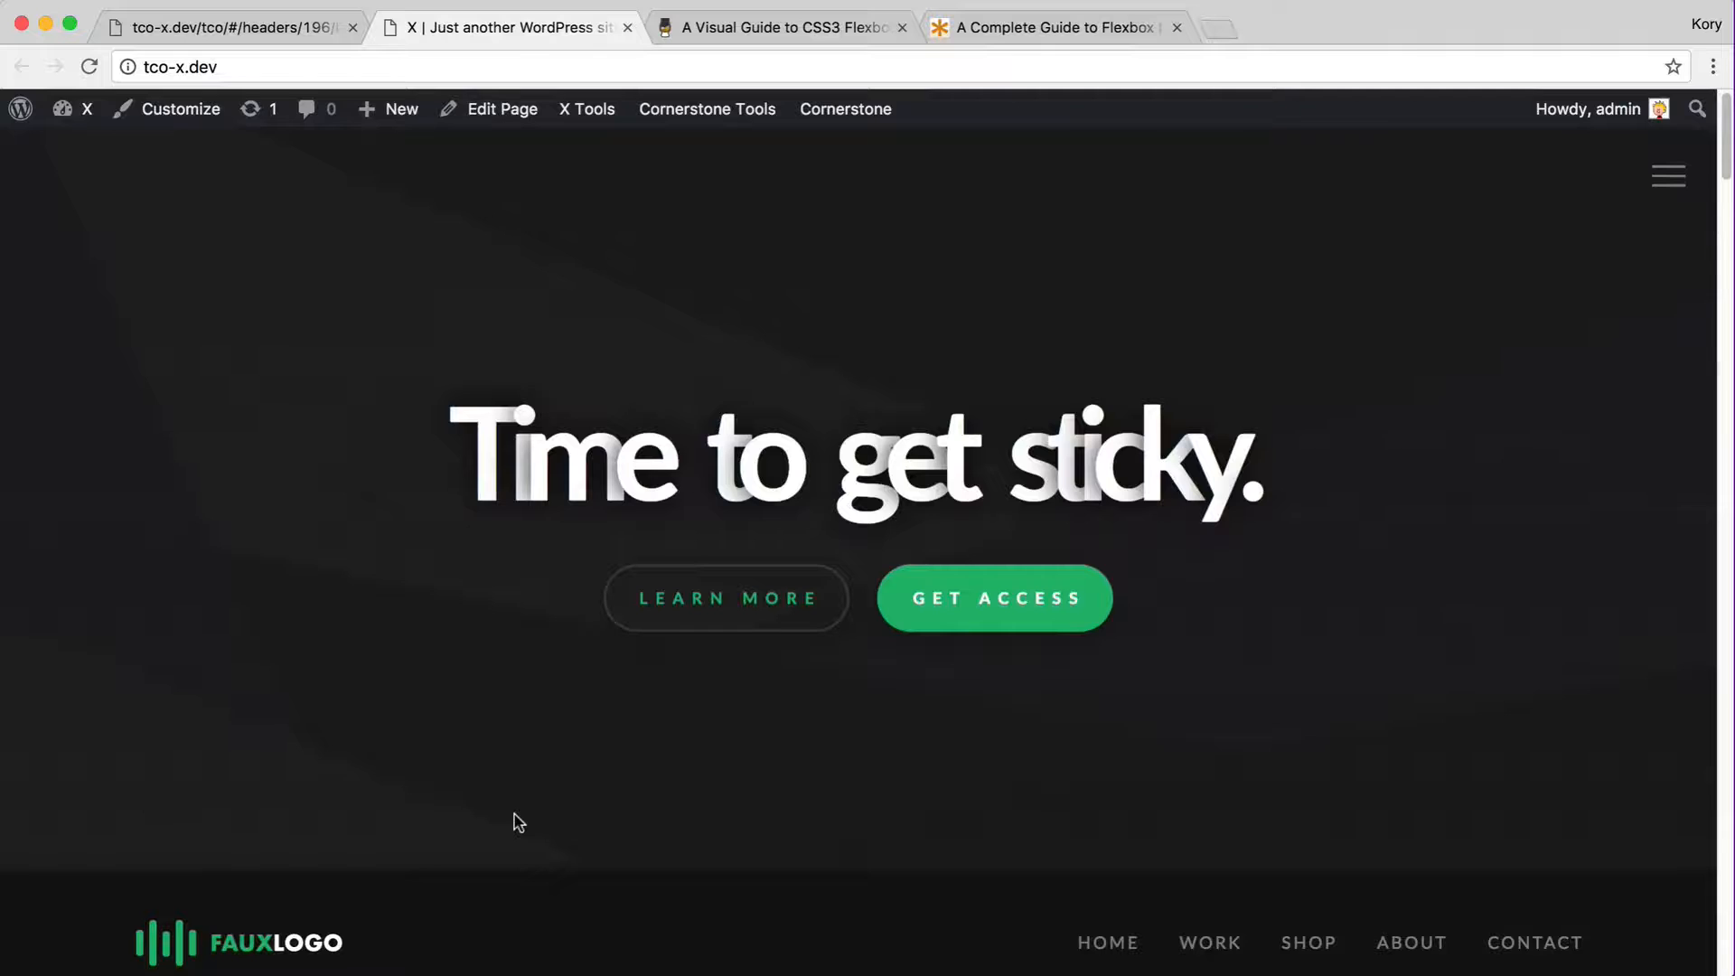
{"action": "left_click", "coordinate": [155, 31]}
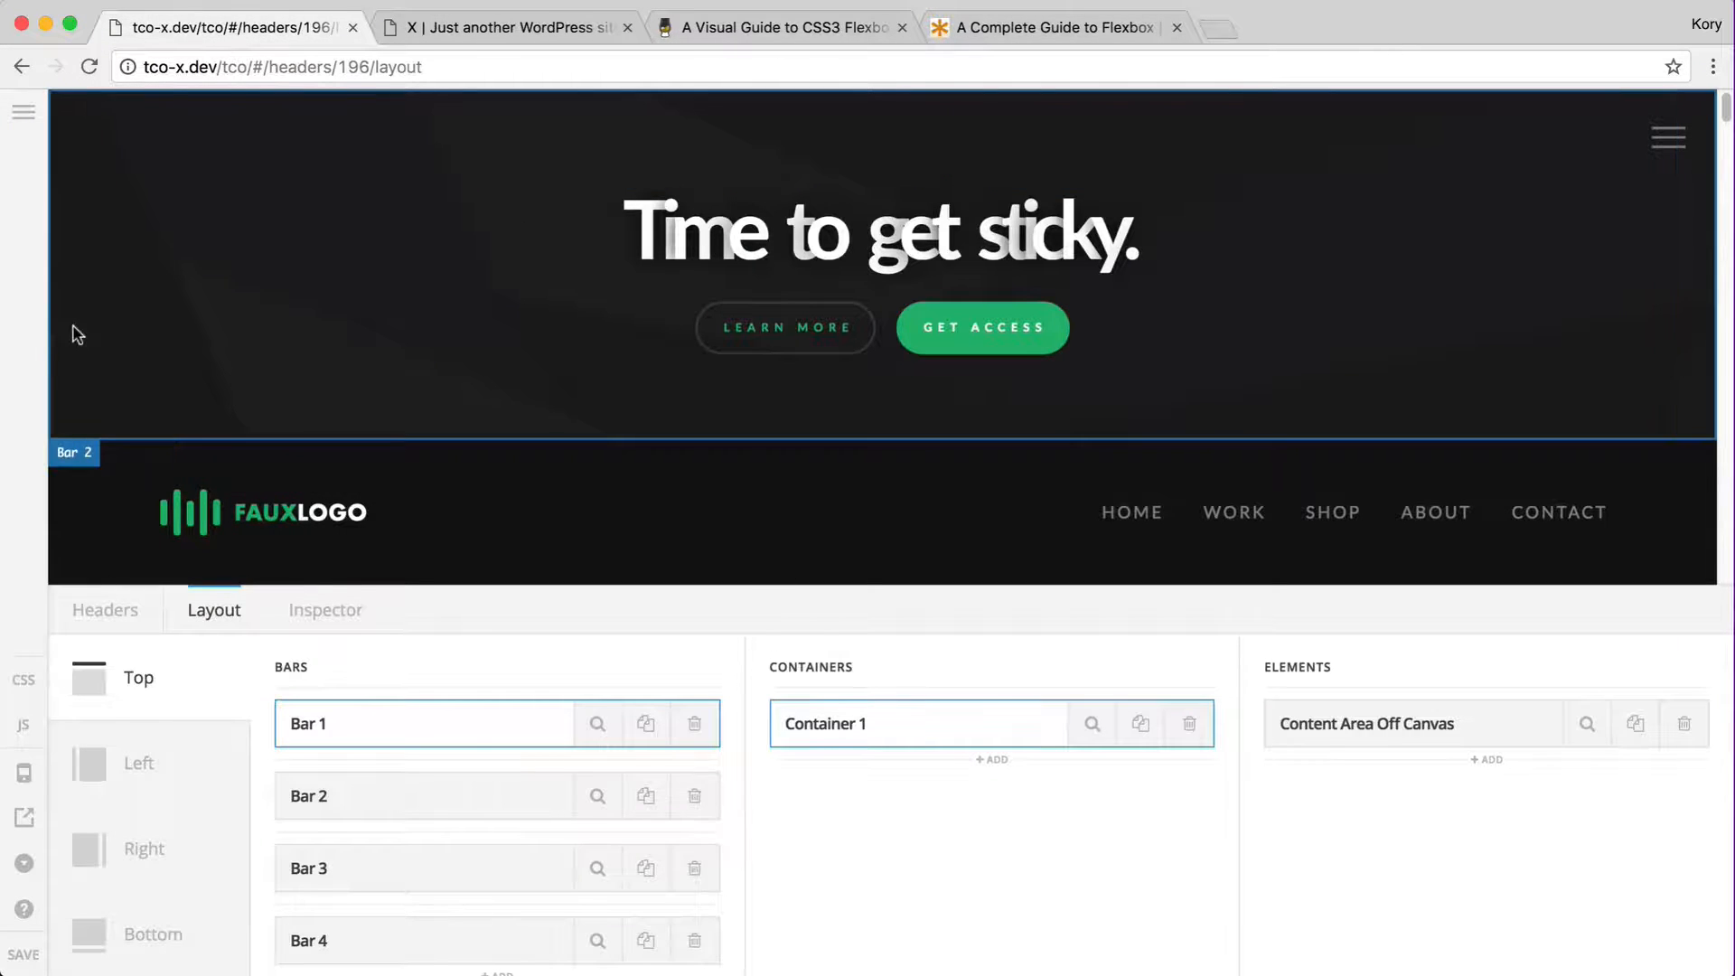
- Open Bar 2's settings and examine each part of its calculated height, including the viewport unit and the subtracted pixel value
{"action": "left_click", "coordinate": [69, 334]}
{"action": "scroll", "coordinate": [912, 842], "scroll_direction": "right", "scroll_amount": 5}
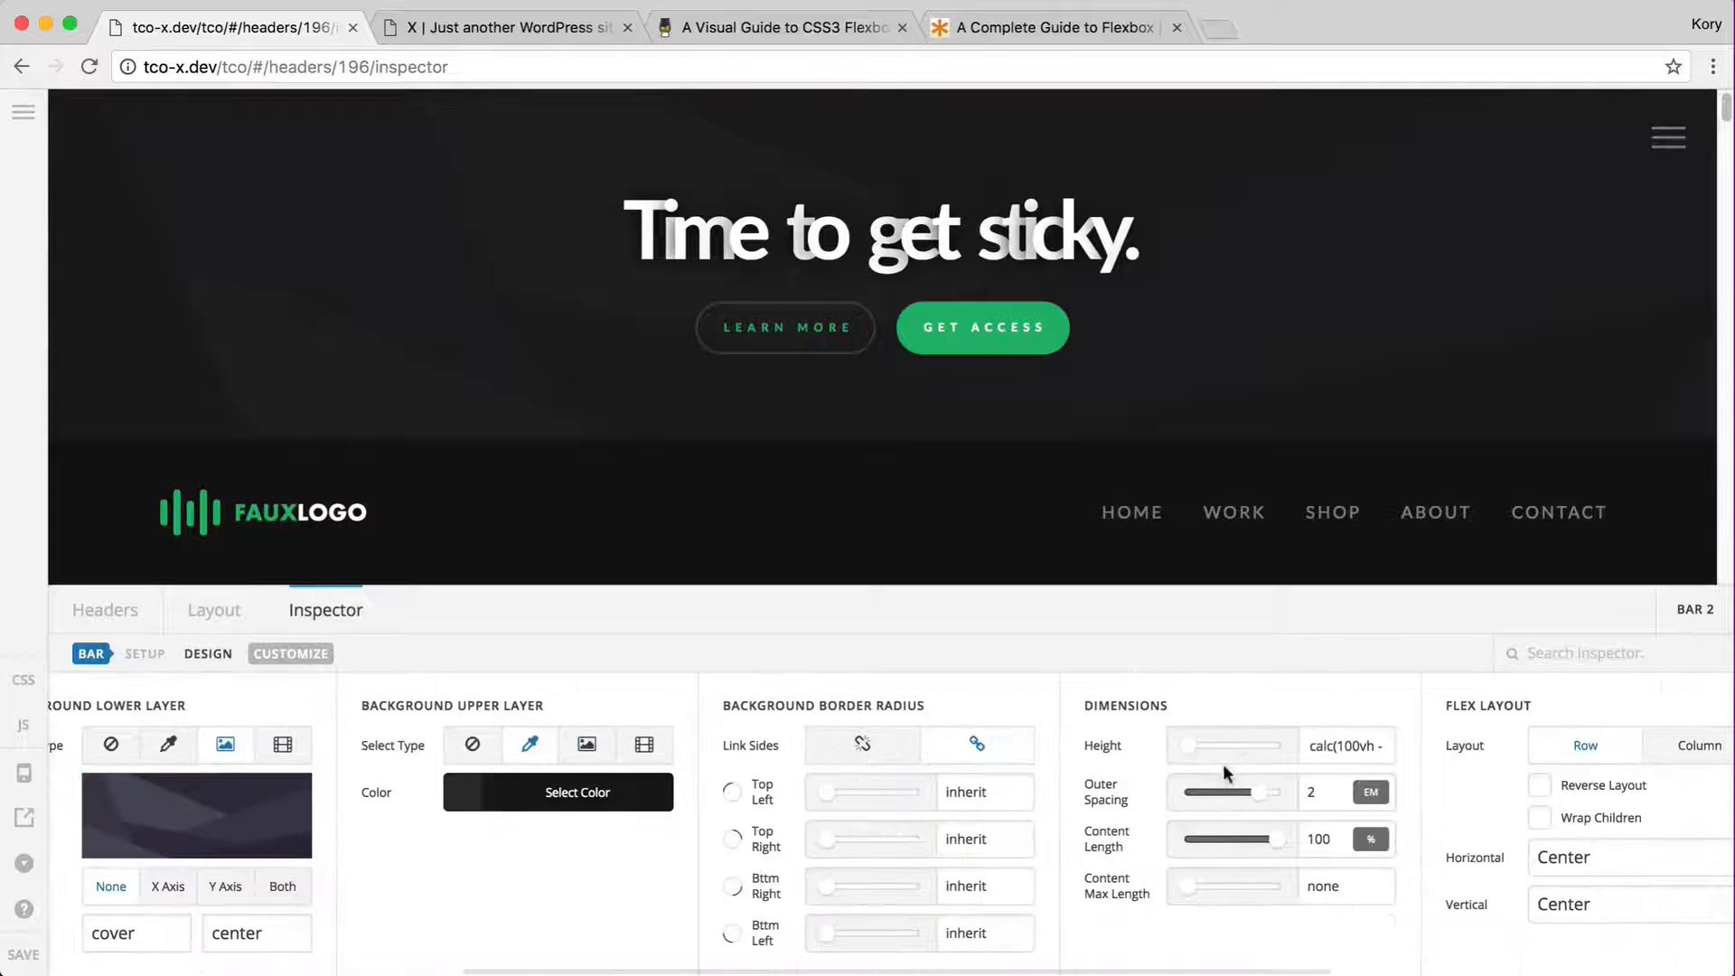
{"action": "key", "text": "alt+shift+Left"}
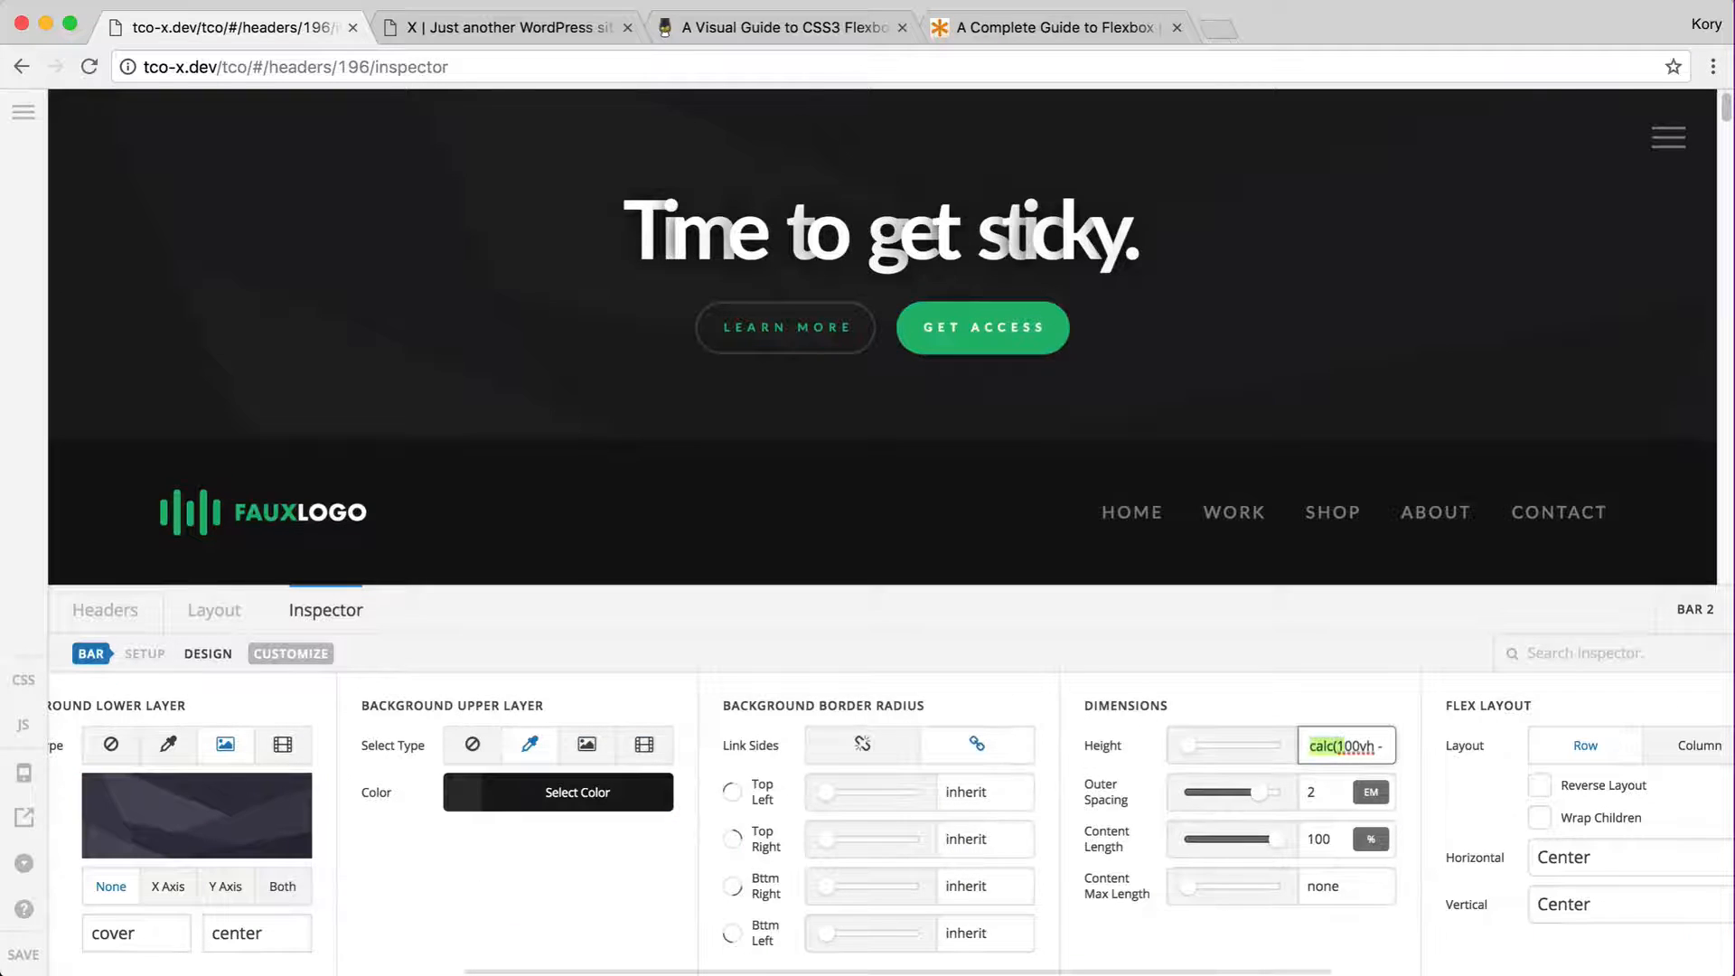
{"action": "key", "text": "Right"}
{"action": "key", "text": "alt+shift+Left"}
{"action": "key", "text": "Right"}
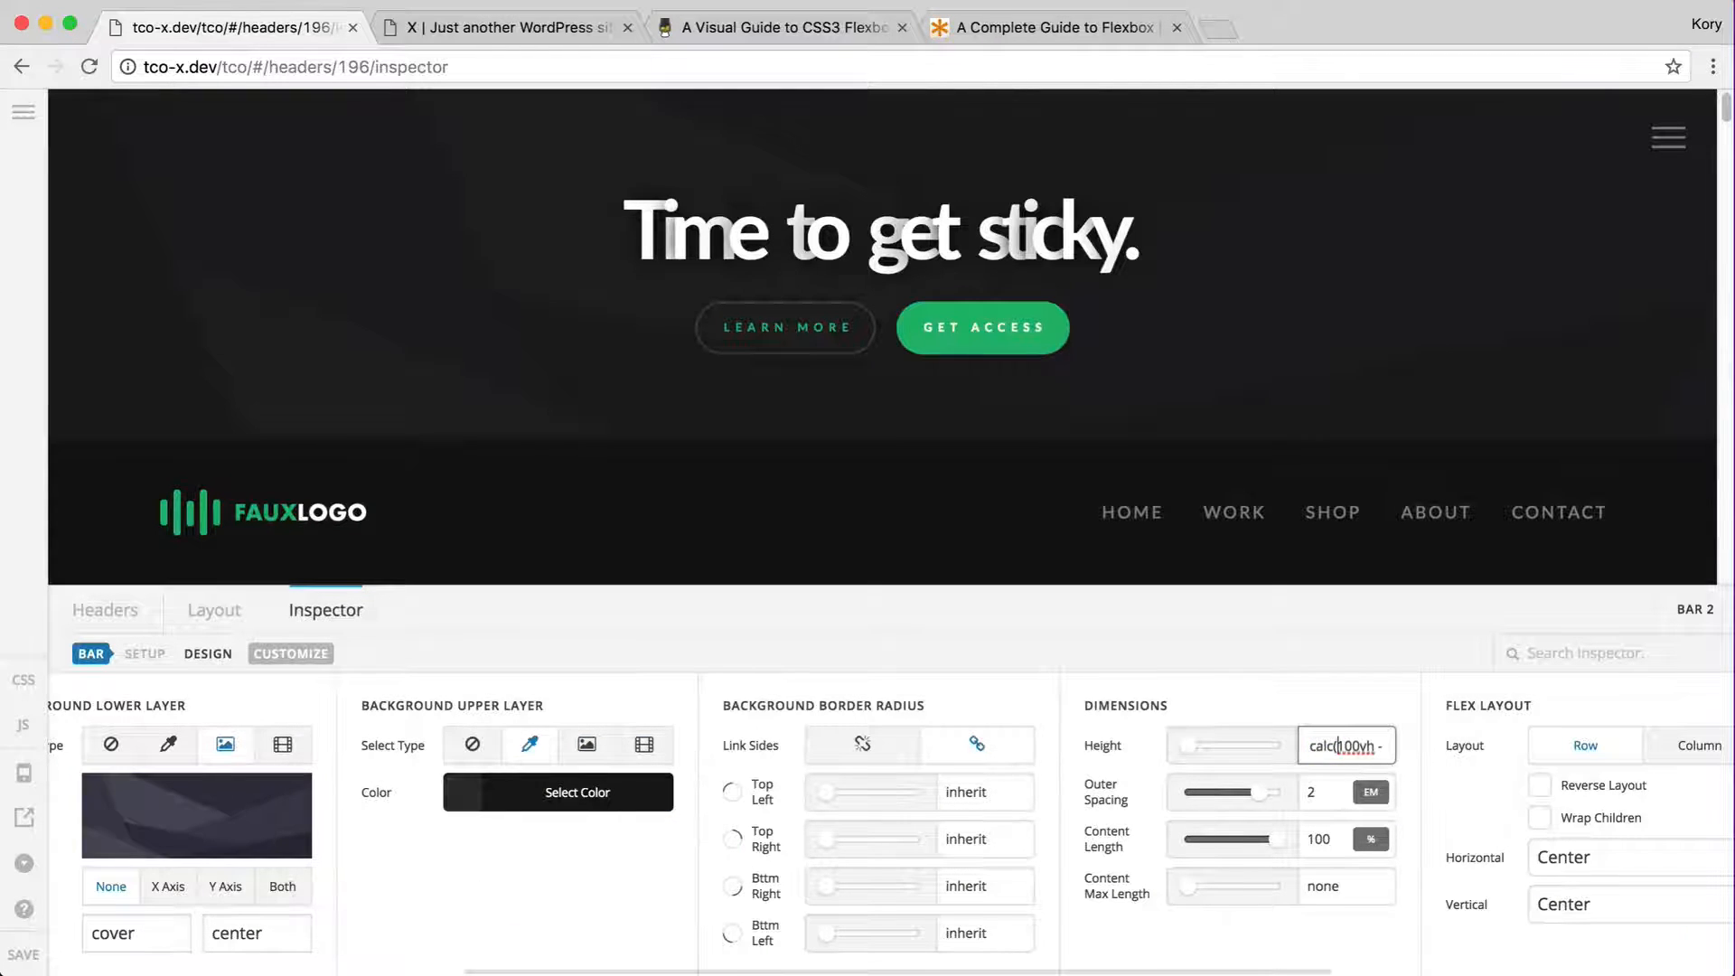
{"action": "key", "text": "End"}
{"action": "key", "text": "super+a"}
{"action": "key", "text": "Right"}
{"action": "key", "text": "Left"}
{"action": "key", "text": "Left"}
{"action": "key", "text": "Left"}
{"action": "key", "text": "Left"}
{"action": "key", "text": "Left"}
{"action": "key", "text": "Left"}
{"action": "key", "text": "Left"}
{"action": "key", "text": "Left"}
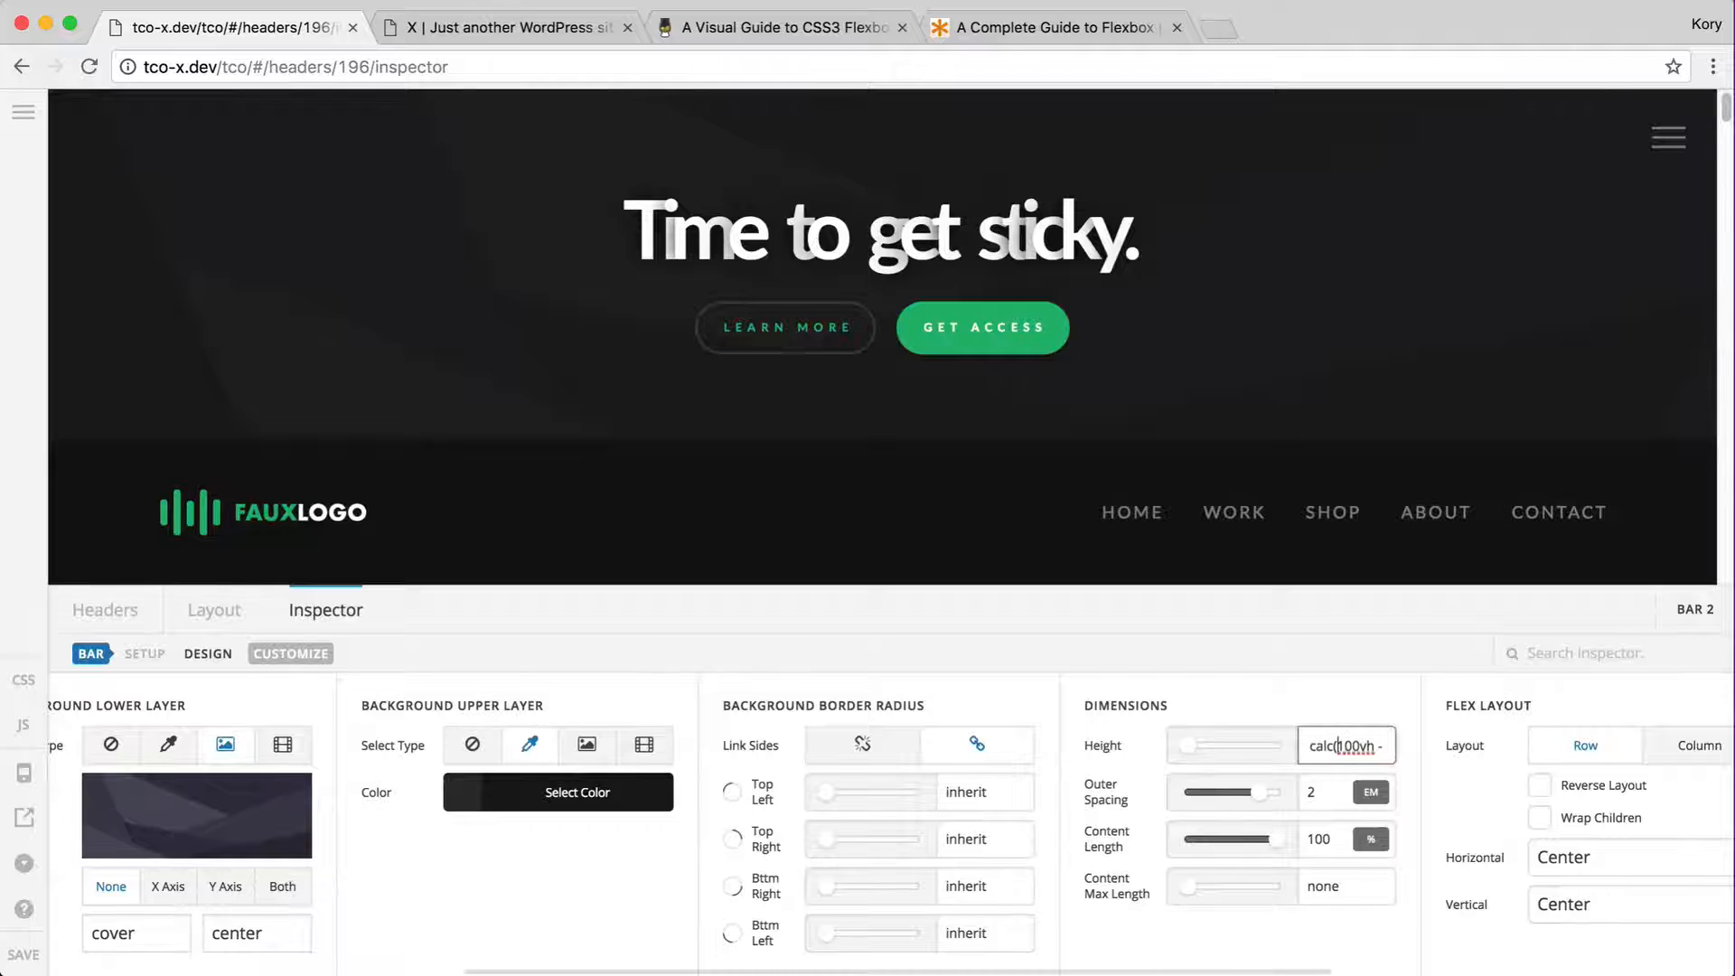
{"action": "double_click", "coordinate": [1339, 746]}
{"action": "key", "text": "Right"}
{"action": "key", "text": "End"}
{"action": "key", "text": "alt+shift+Left"}
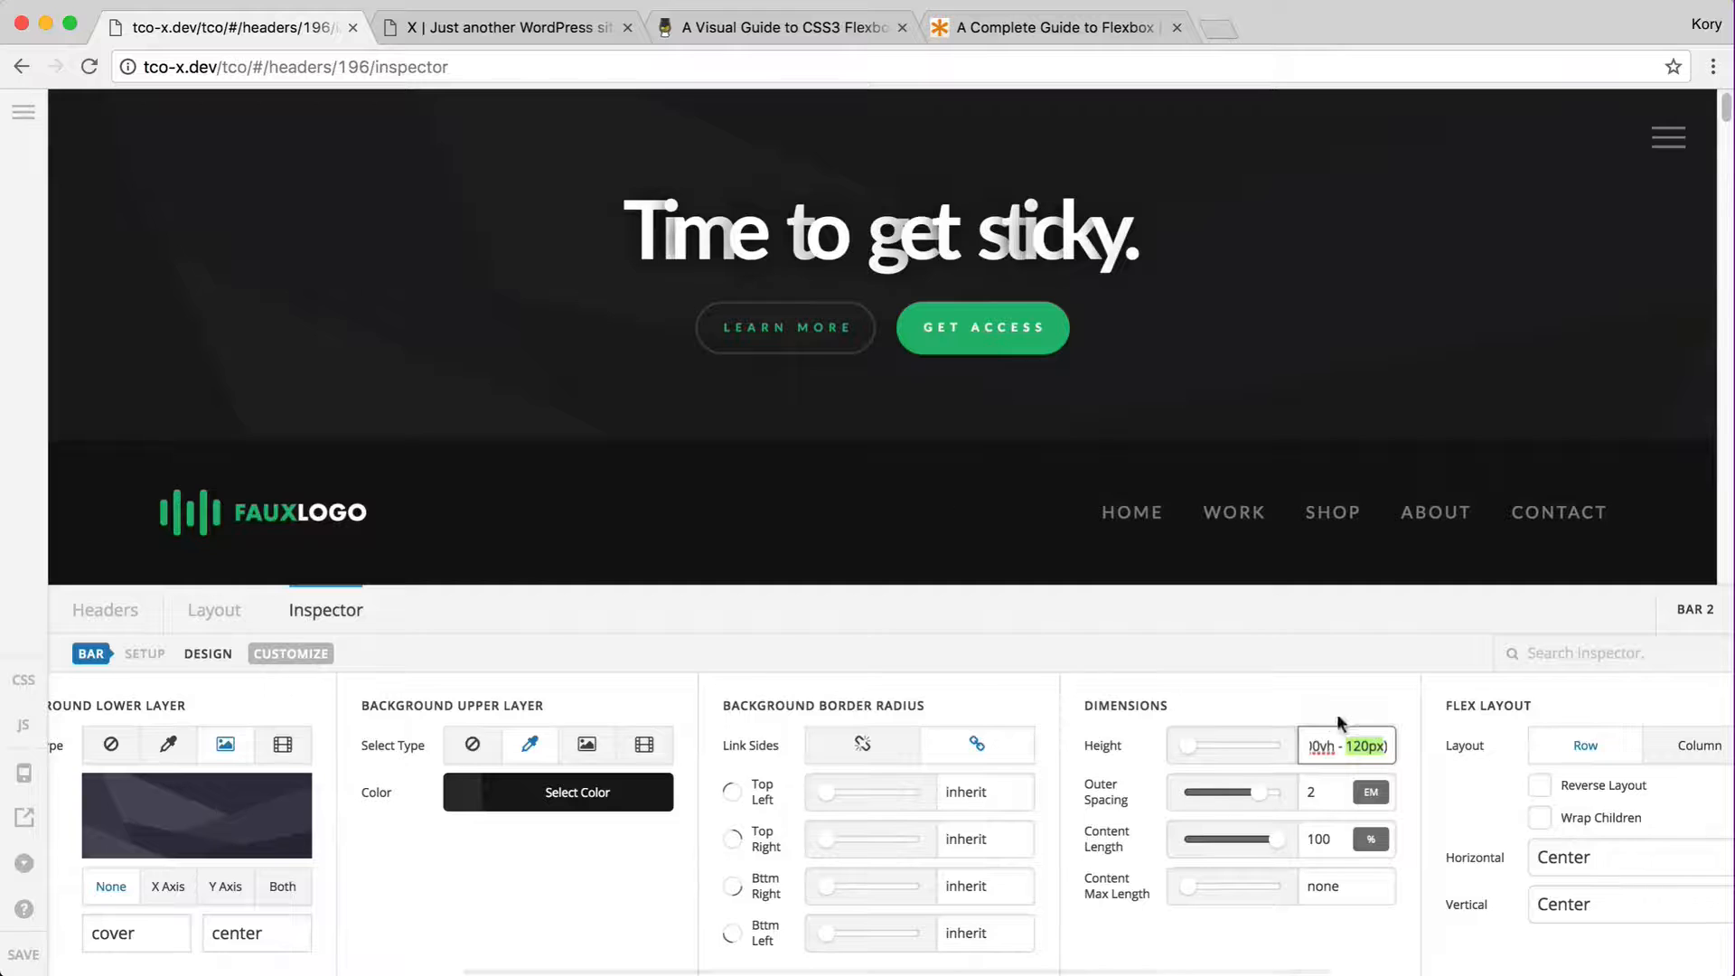
{"action": "left_click", "coordinate": [1336, 746]}
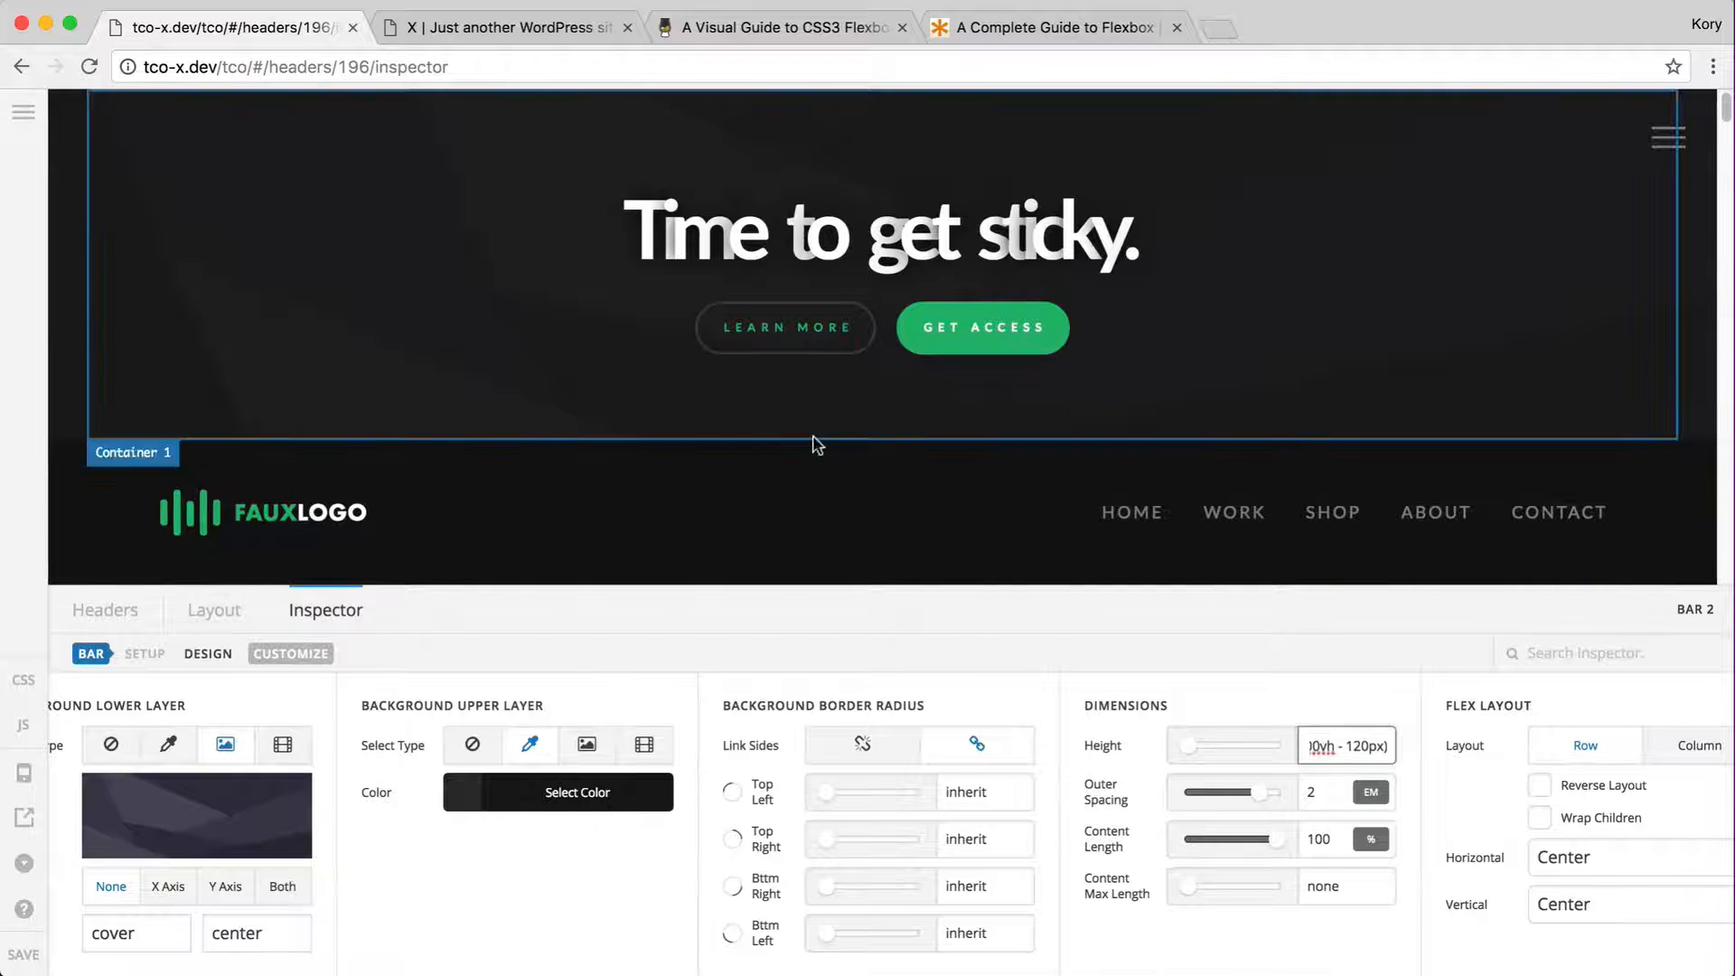
- Examine how the hero bar adapts on the live site at different browser window heights, restore the window size, and return to the editor
{"action": "key", "text": "ctrl+Tab"}
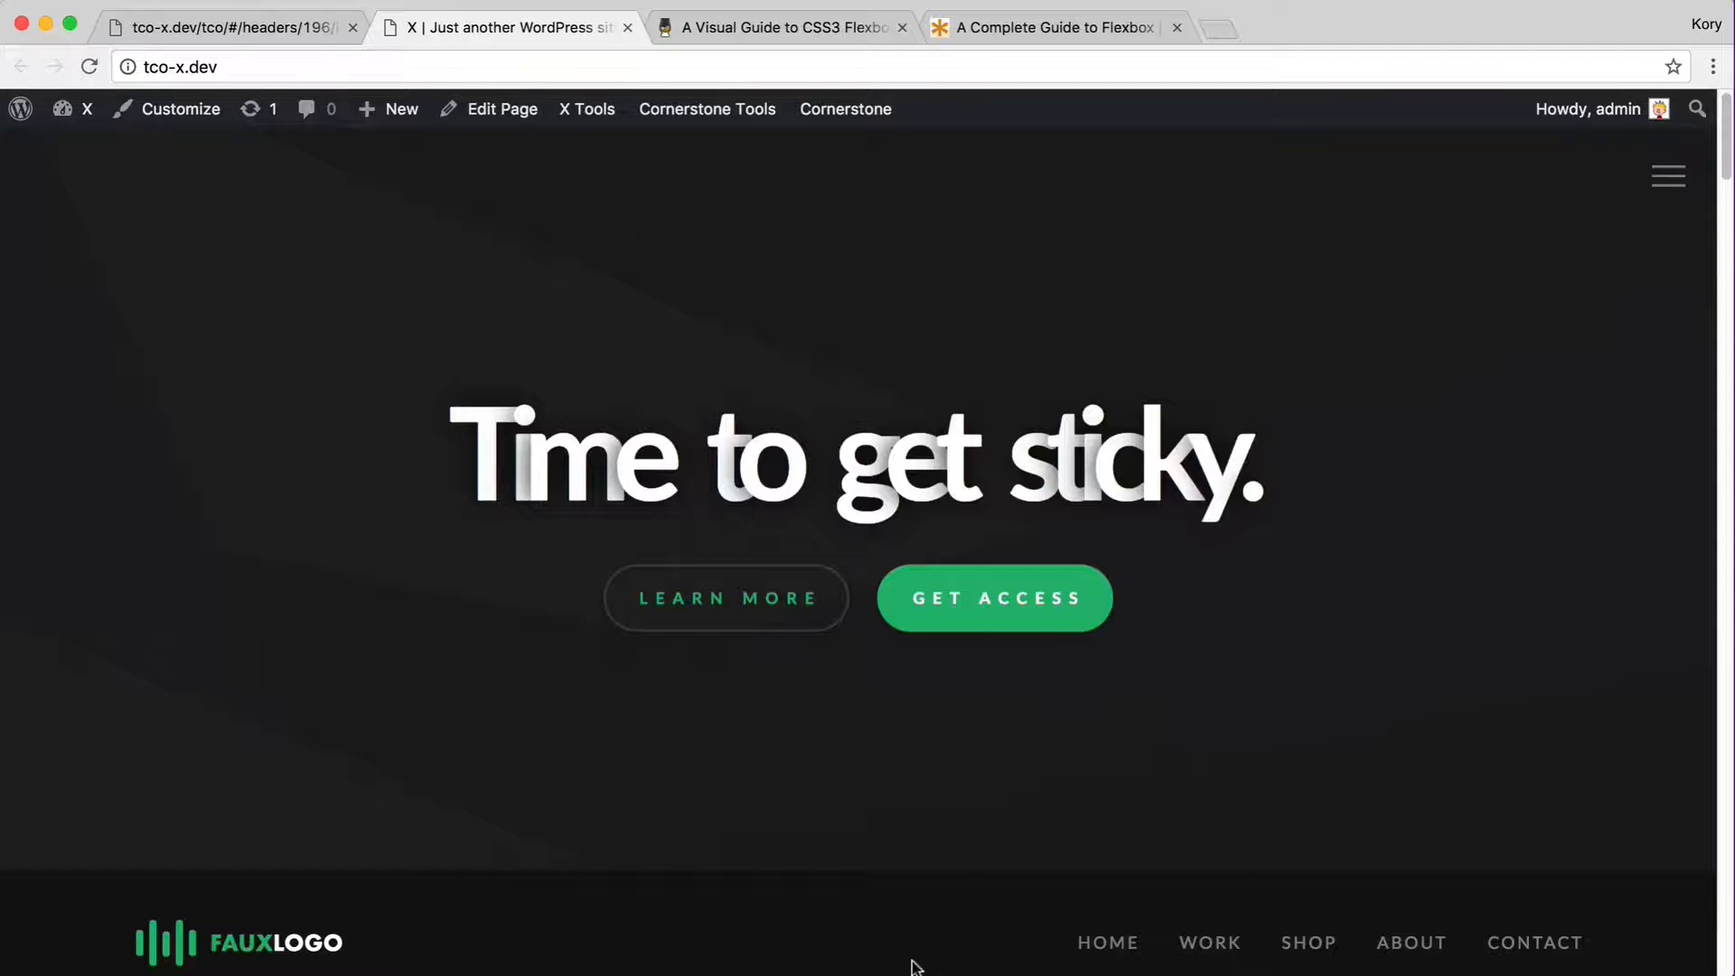
{"action": "scroll", "coordinate": [900, 919], "scroll_direction": "down", "scroll_amount": 3}
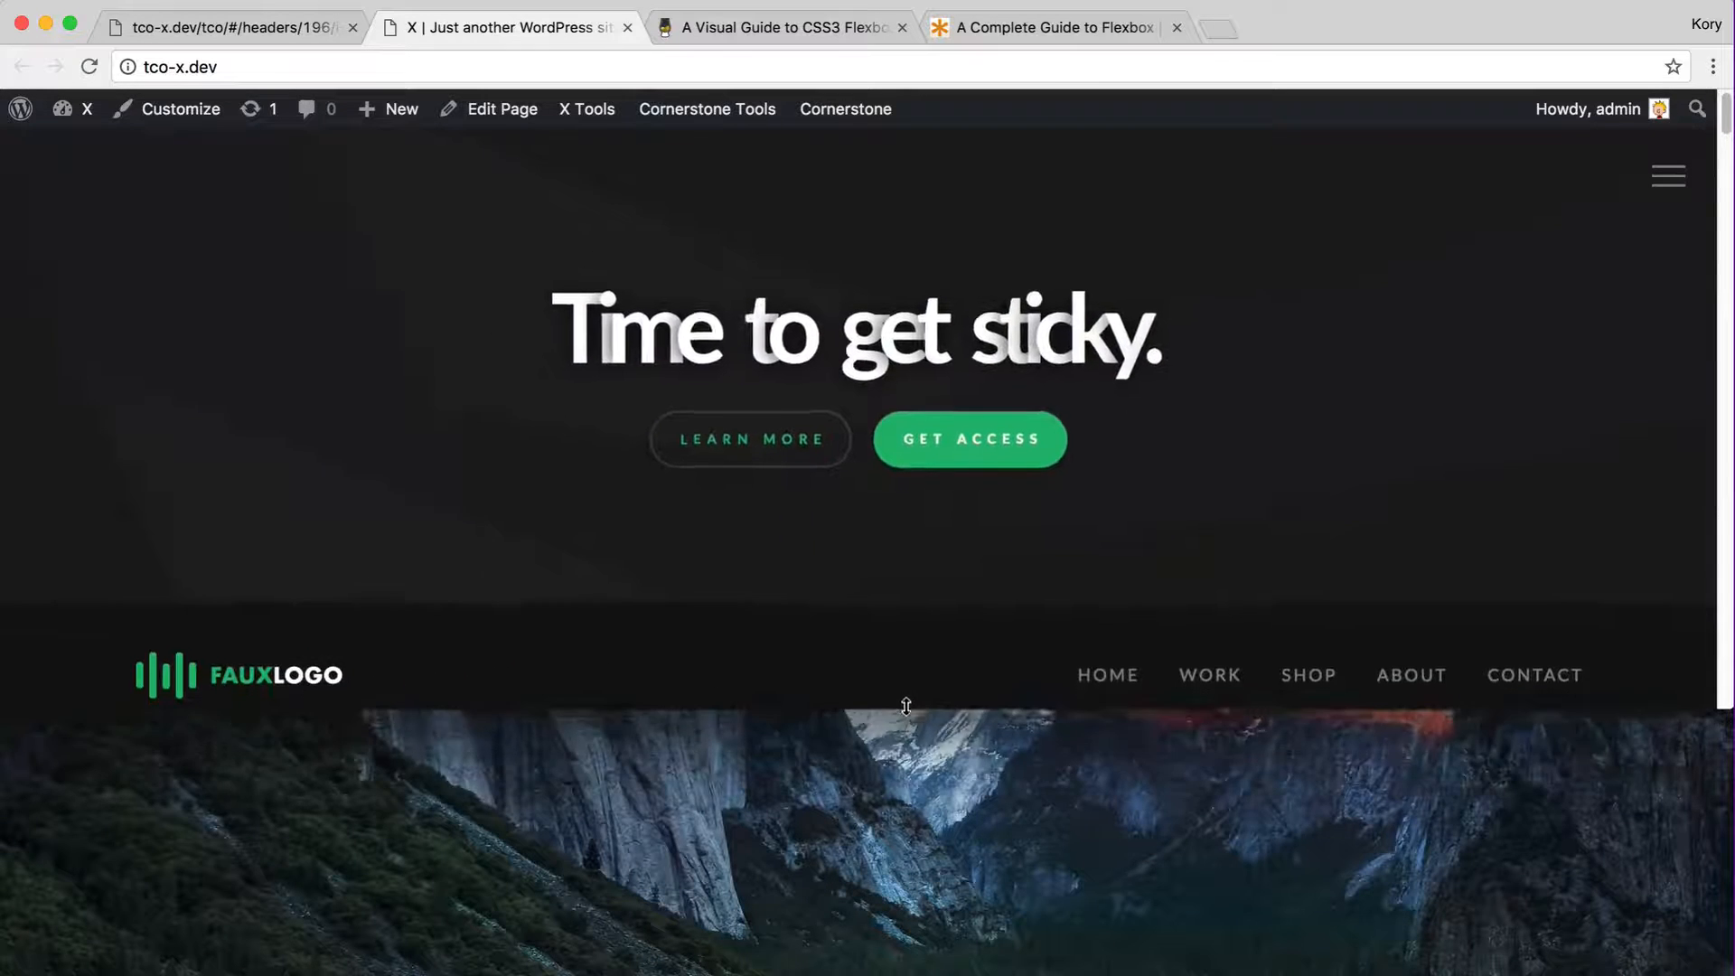
{"action": "scroll", "coordinate": [899, 796], "scroll_direction": "up", "scroll_amount": 2}
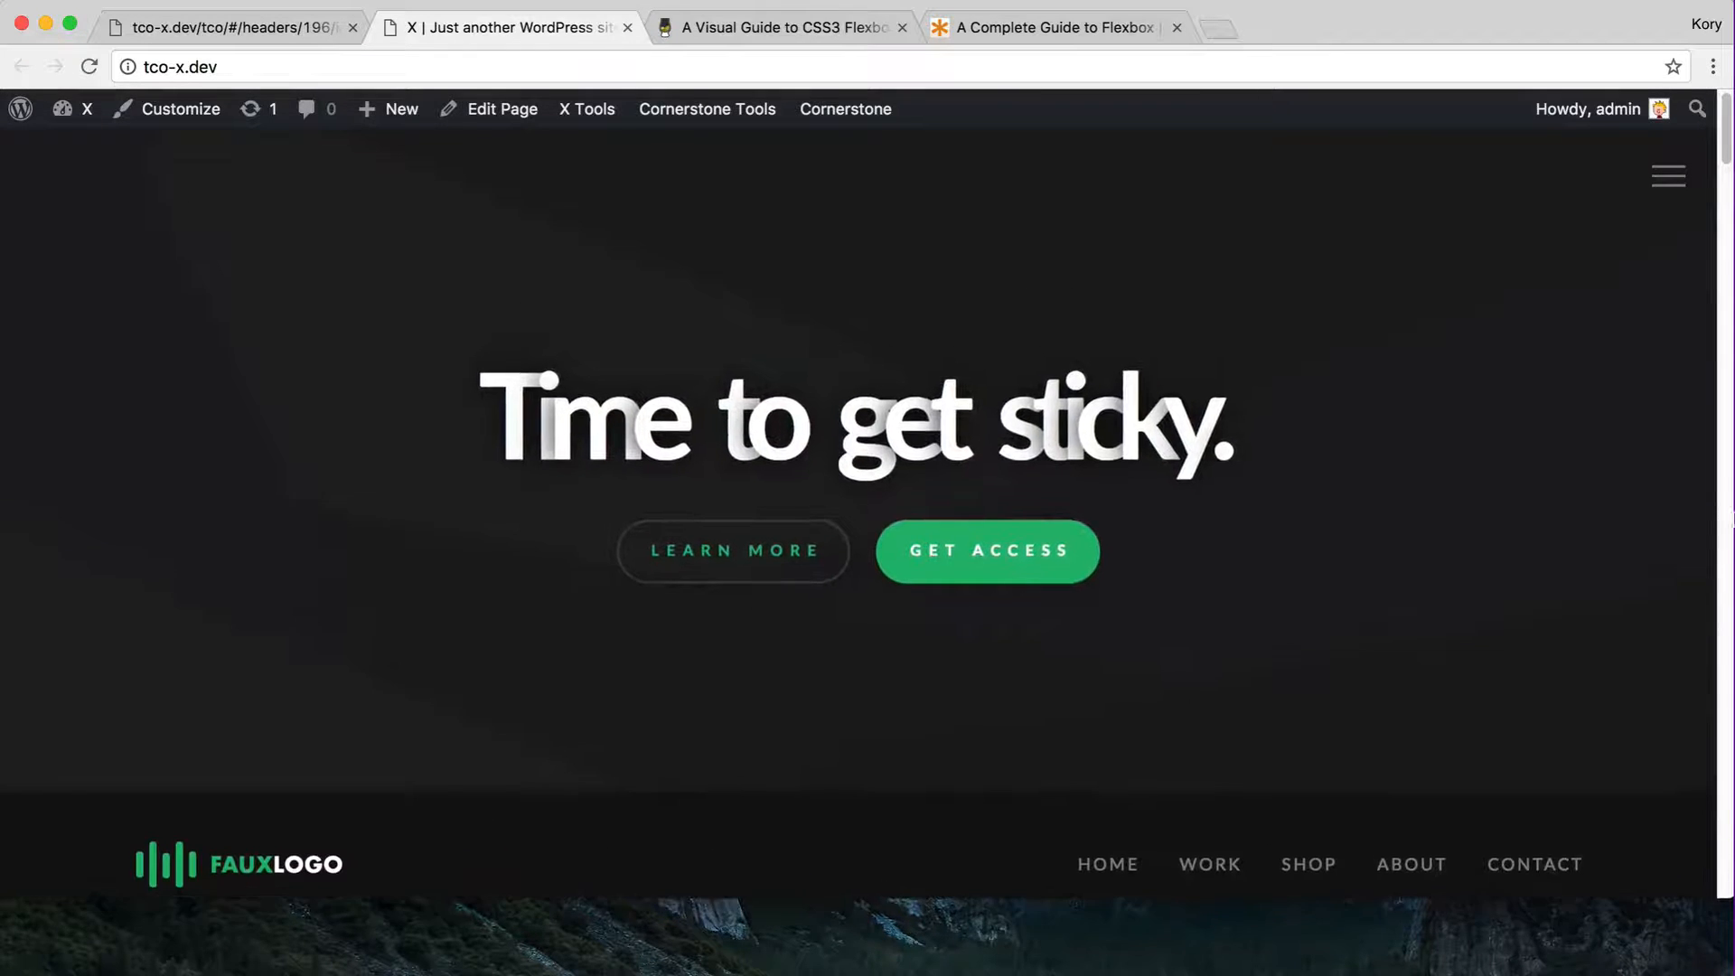
{"action": "left_click_drag", "start_coordinate": [1730, 468], "coordinate": [1730, 524]}
{"action": "left_click", "coordinate": [1712, 66]}
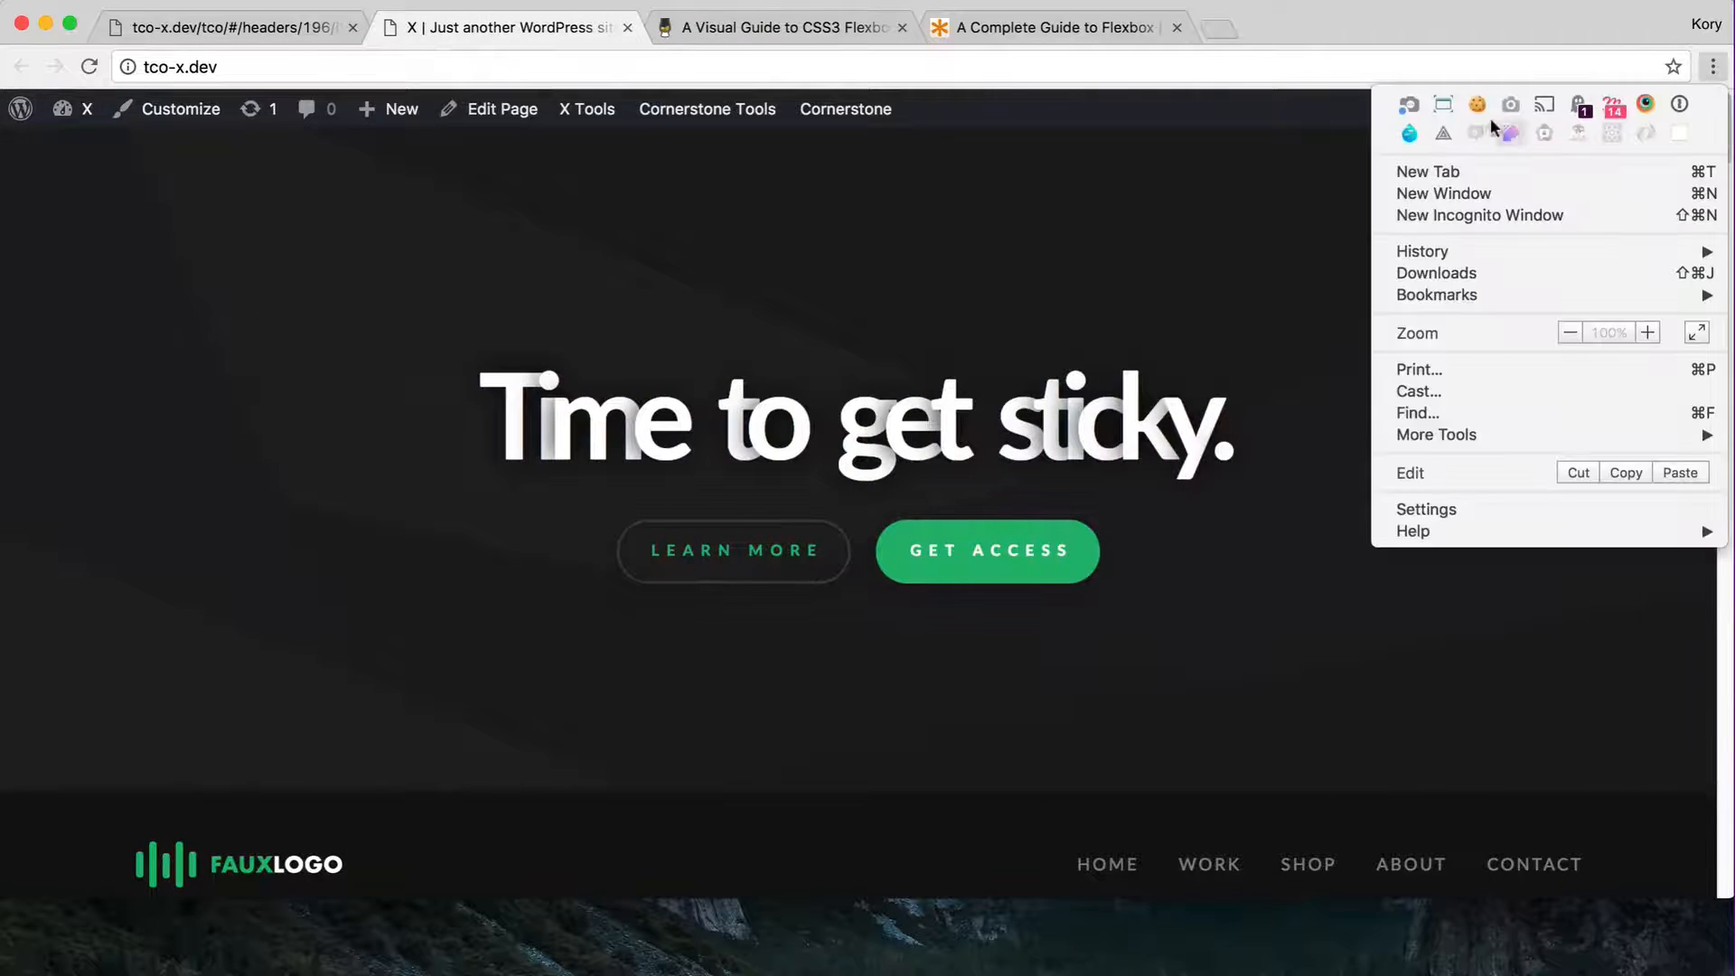
{"action": "left_click", "coordinate": [1442, 116]}
{"action": "left_click", "coordinate": [1500, 236]}
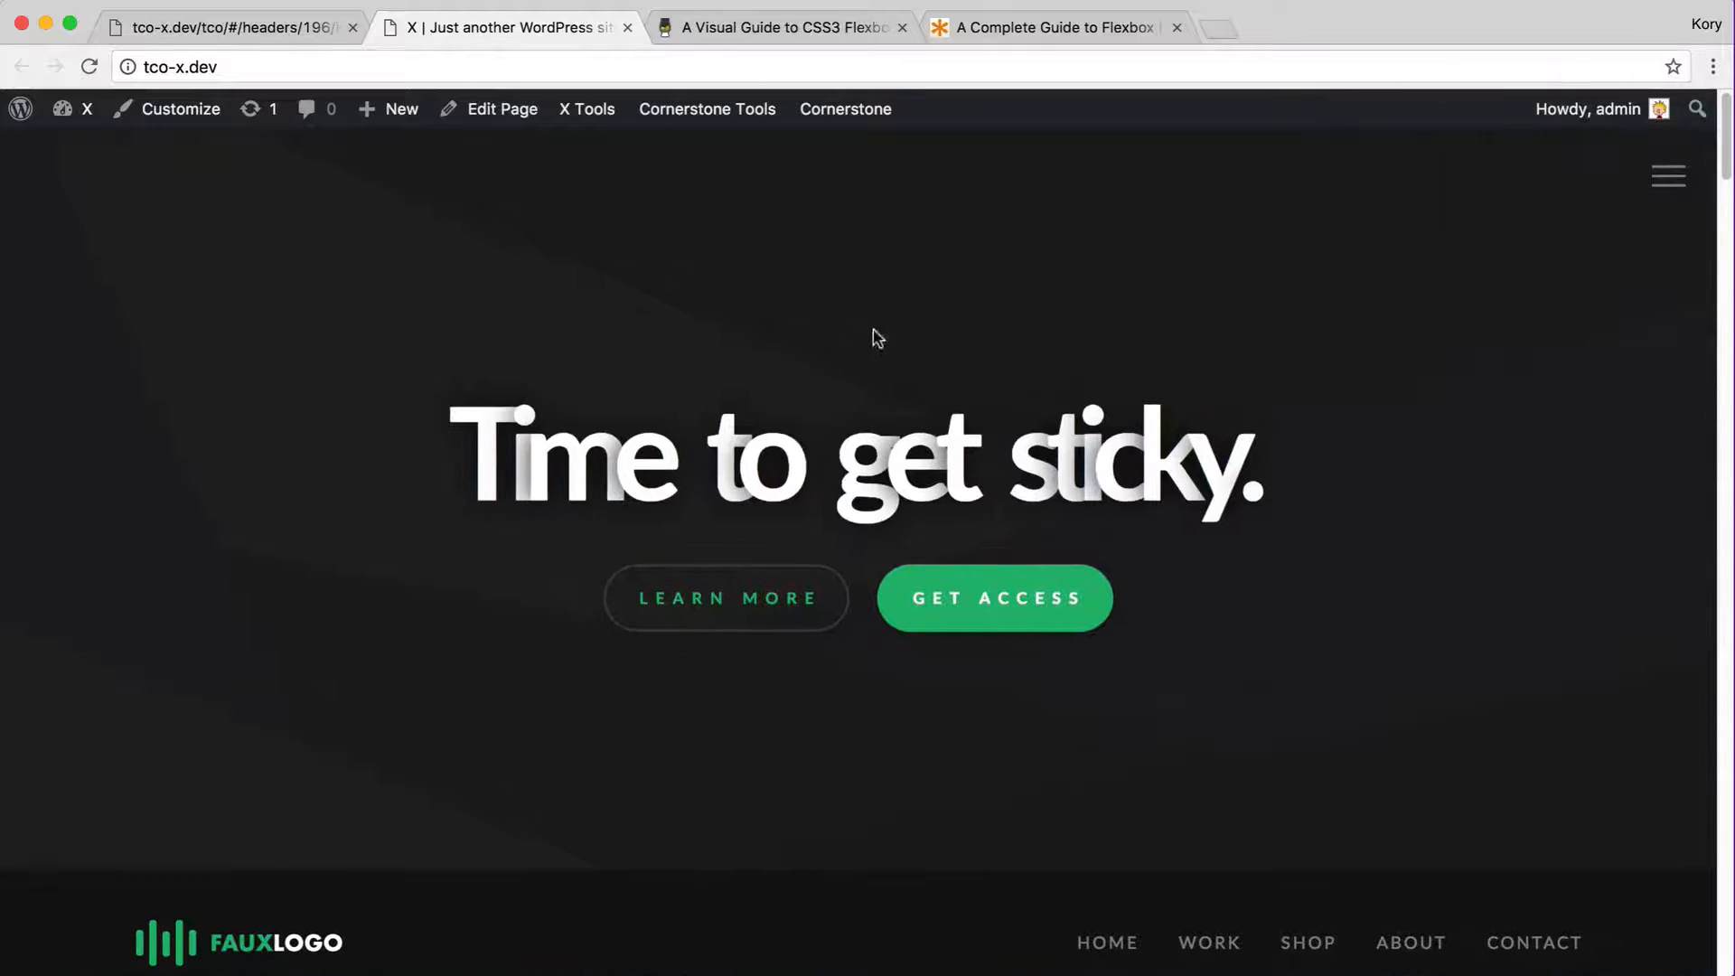
{"action": "key", "text": "ctrl+shift+Tab"}
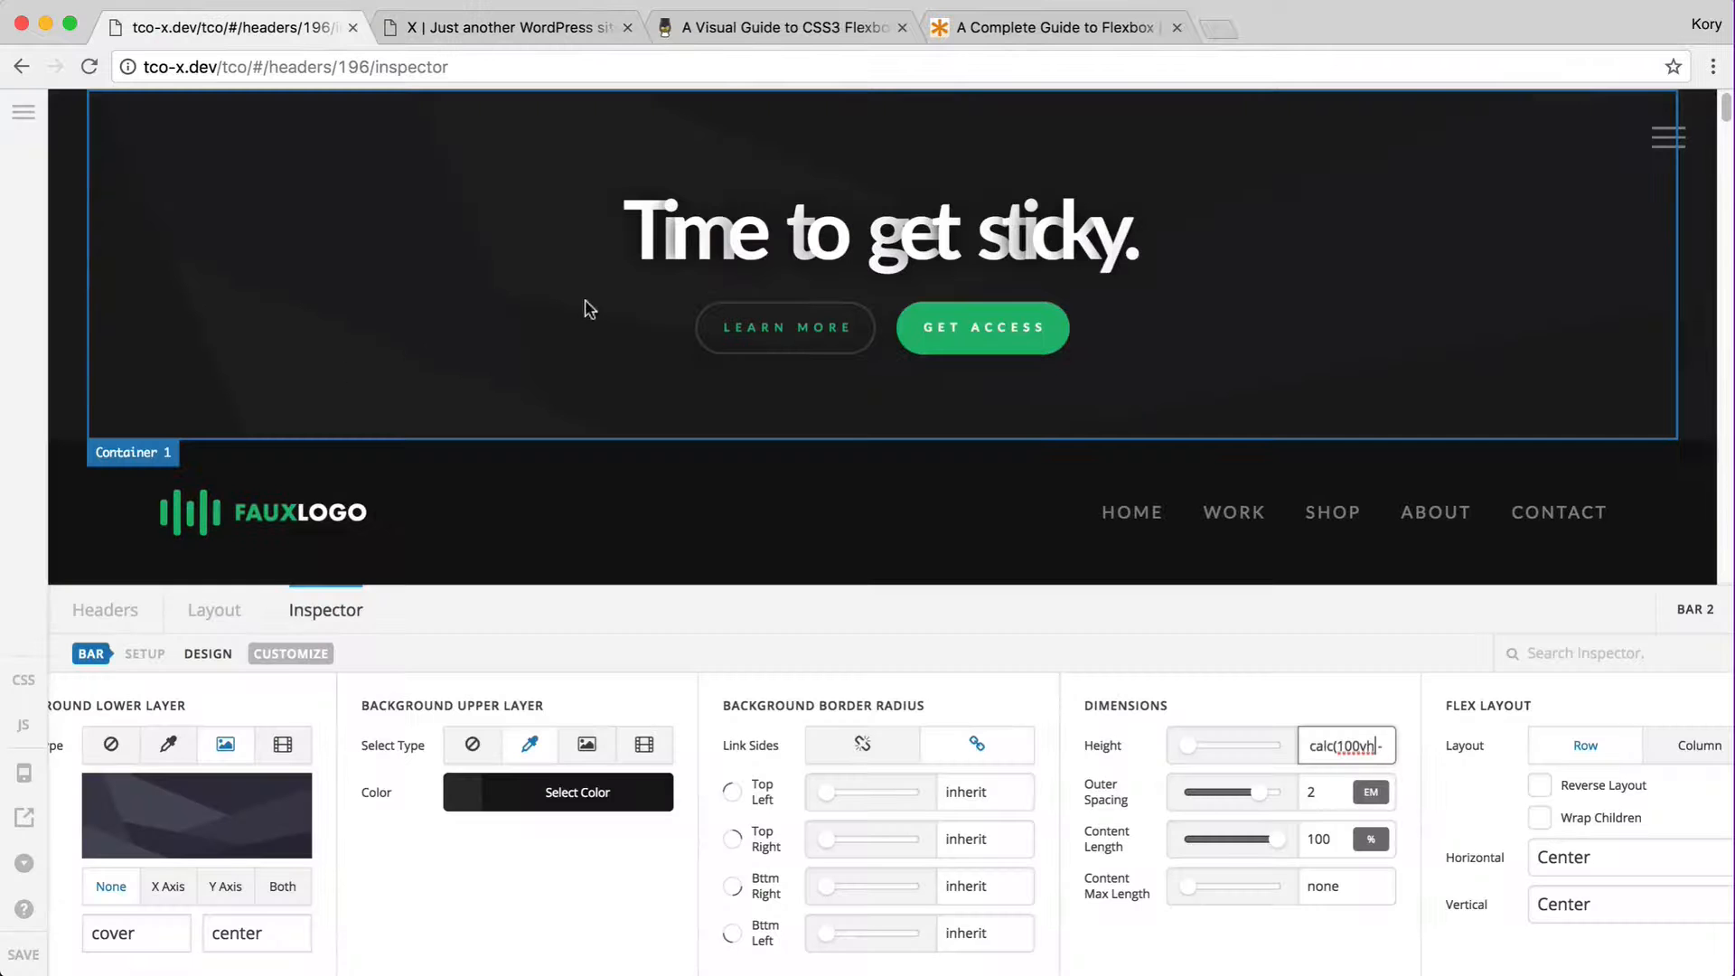
- Inspect the self flex and flex layout settings of Container 1 in Bar 2, along with the elements it contains
{"action": "left_click", "coordinate": [145, 403]}
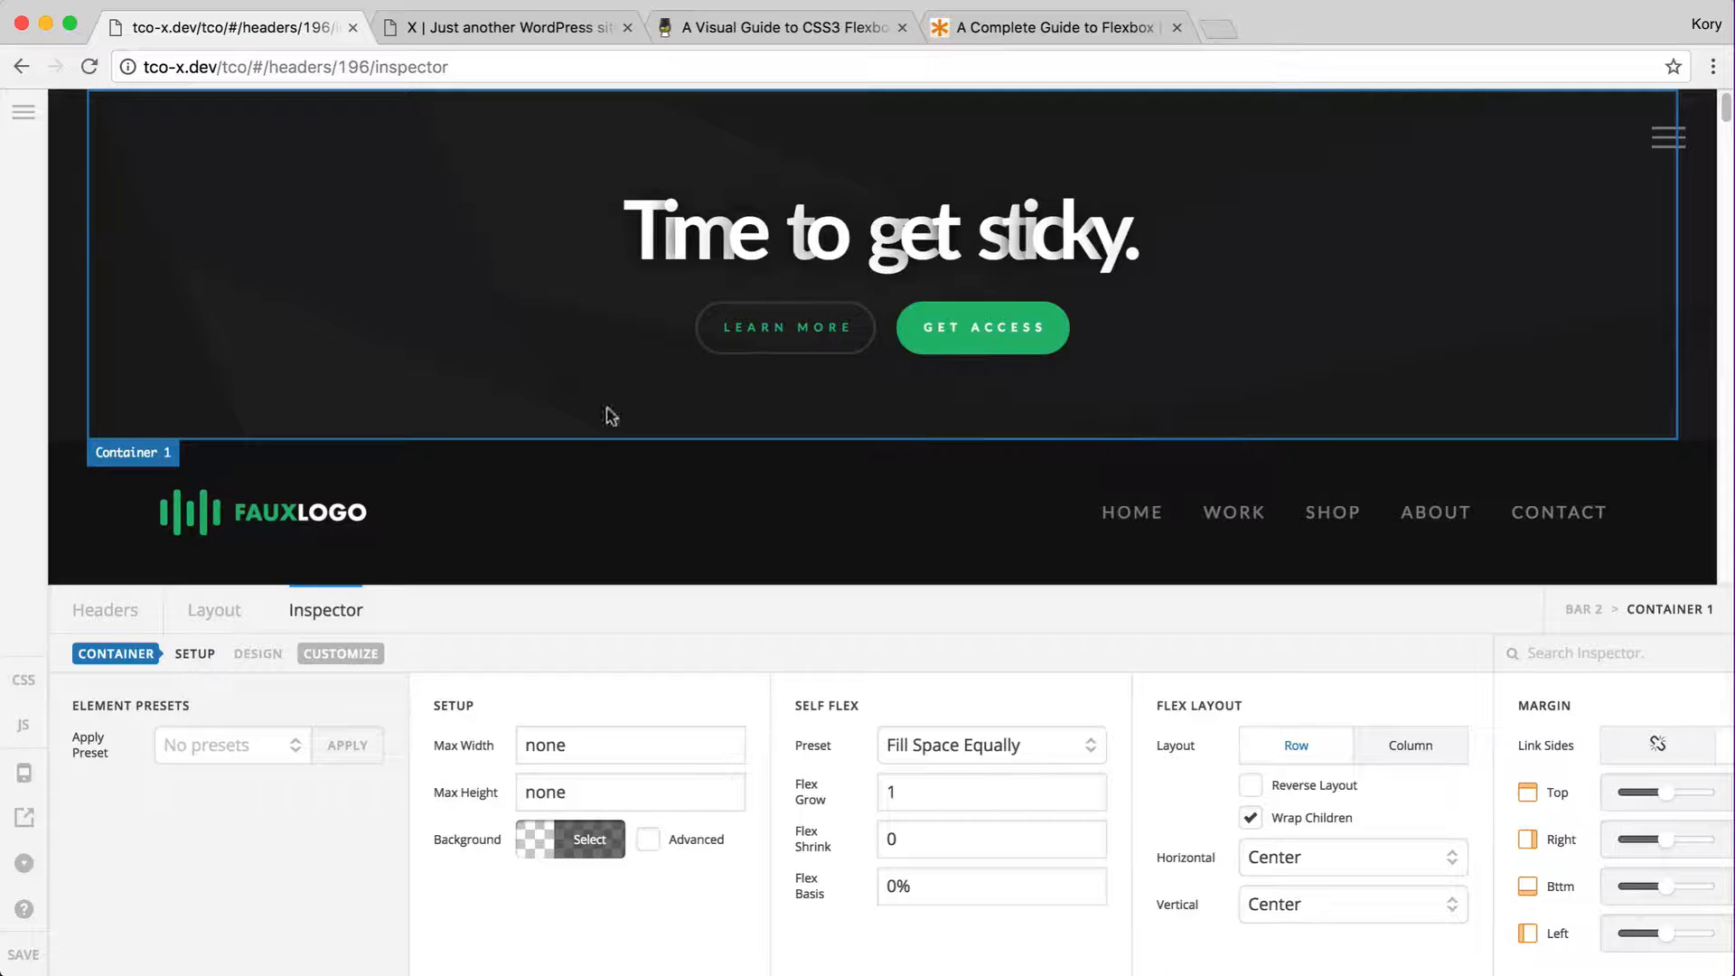
{"action": "scroll", "coordinate": [745, 800], "scroll_direction": "right", "scroll_amount": 5}
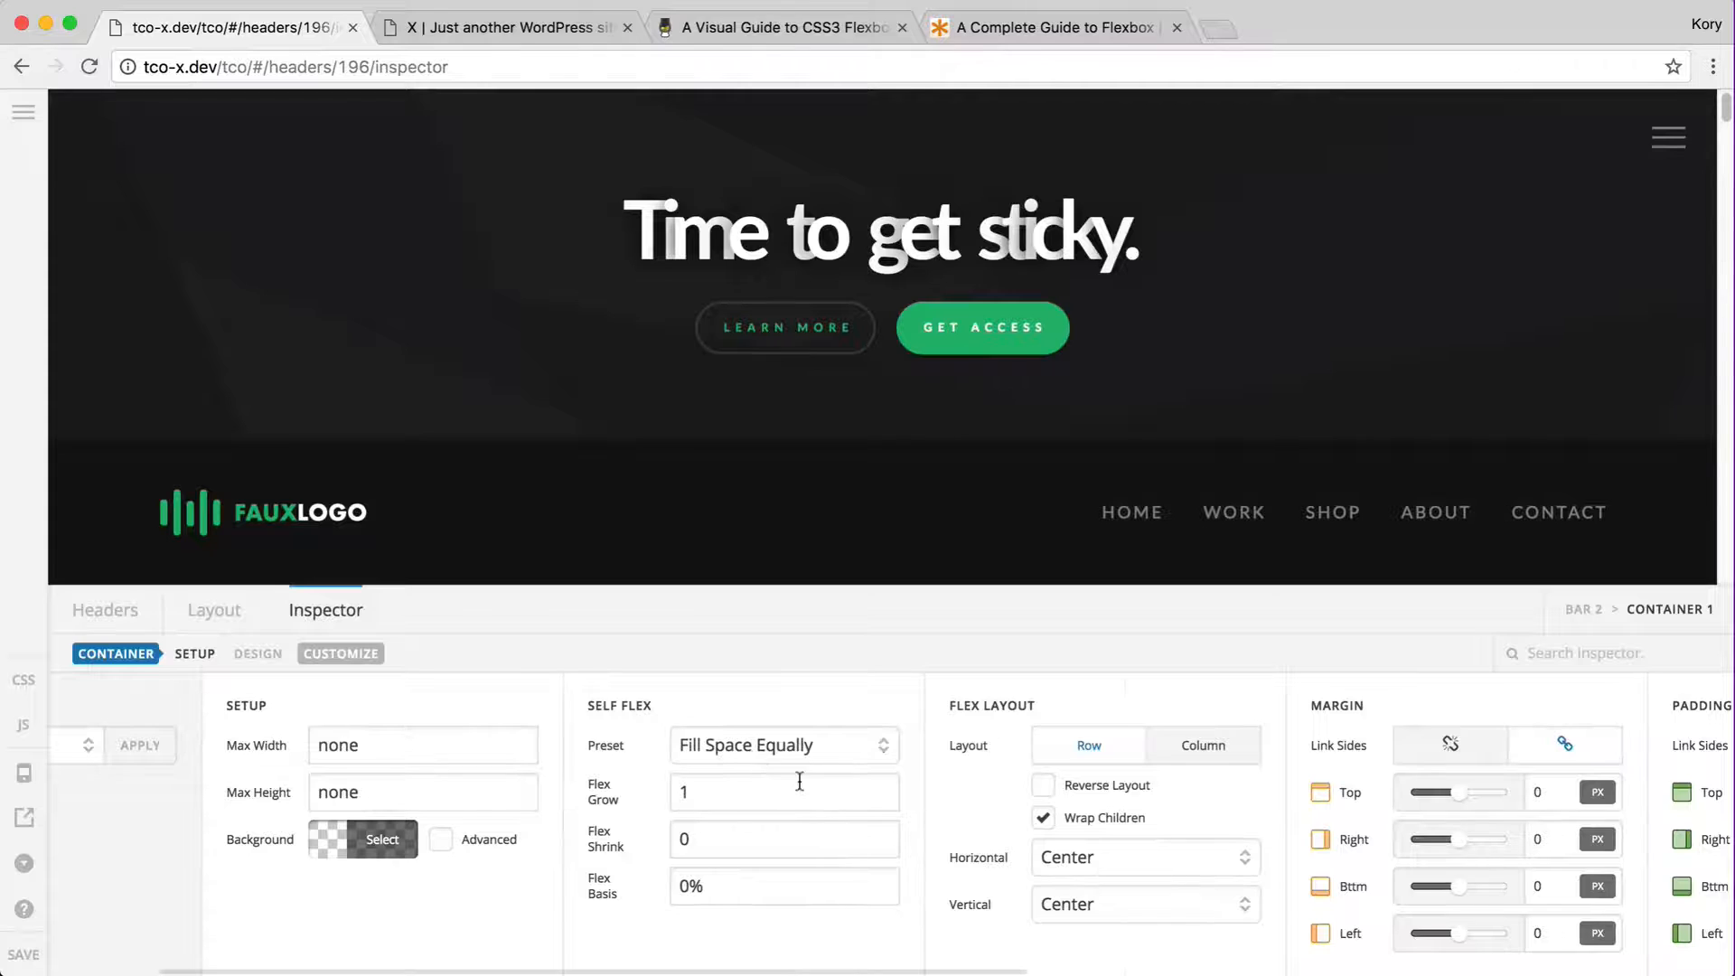
{"action": "scroll", "coordinate": [795, 783], "scroll_direction": "right", "scroll_amount": 4}
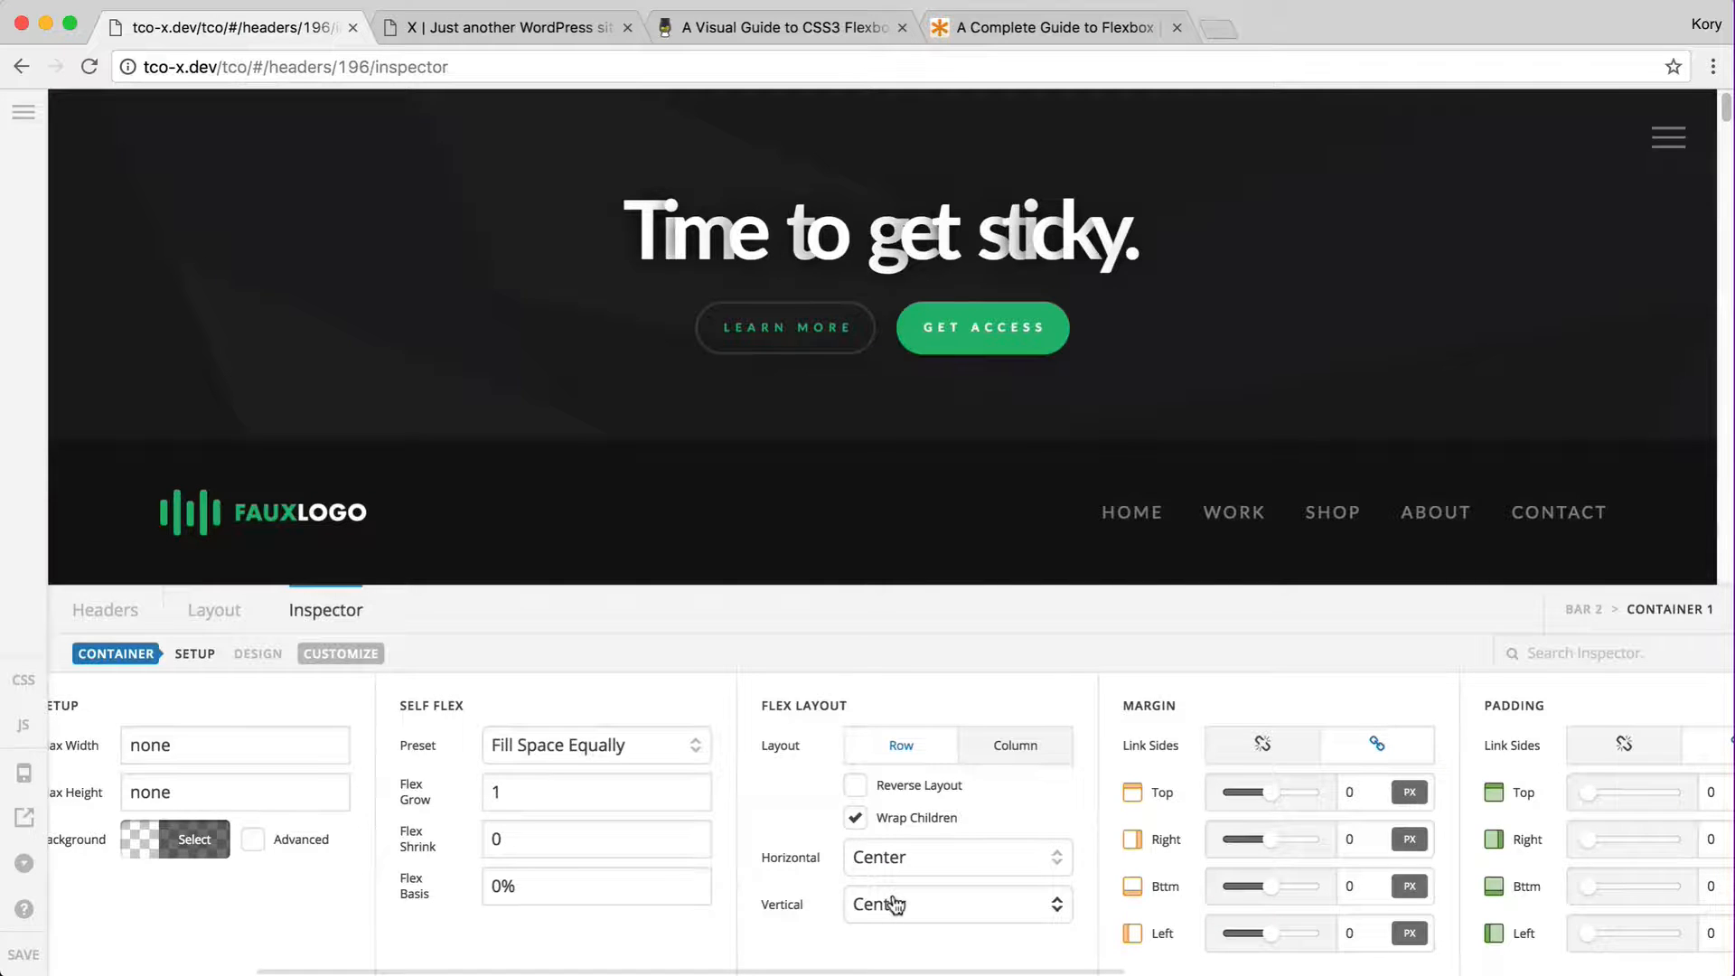
{"action": "left_click", "coordinate": [201, 610]}
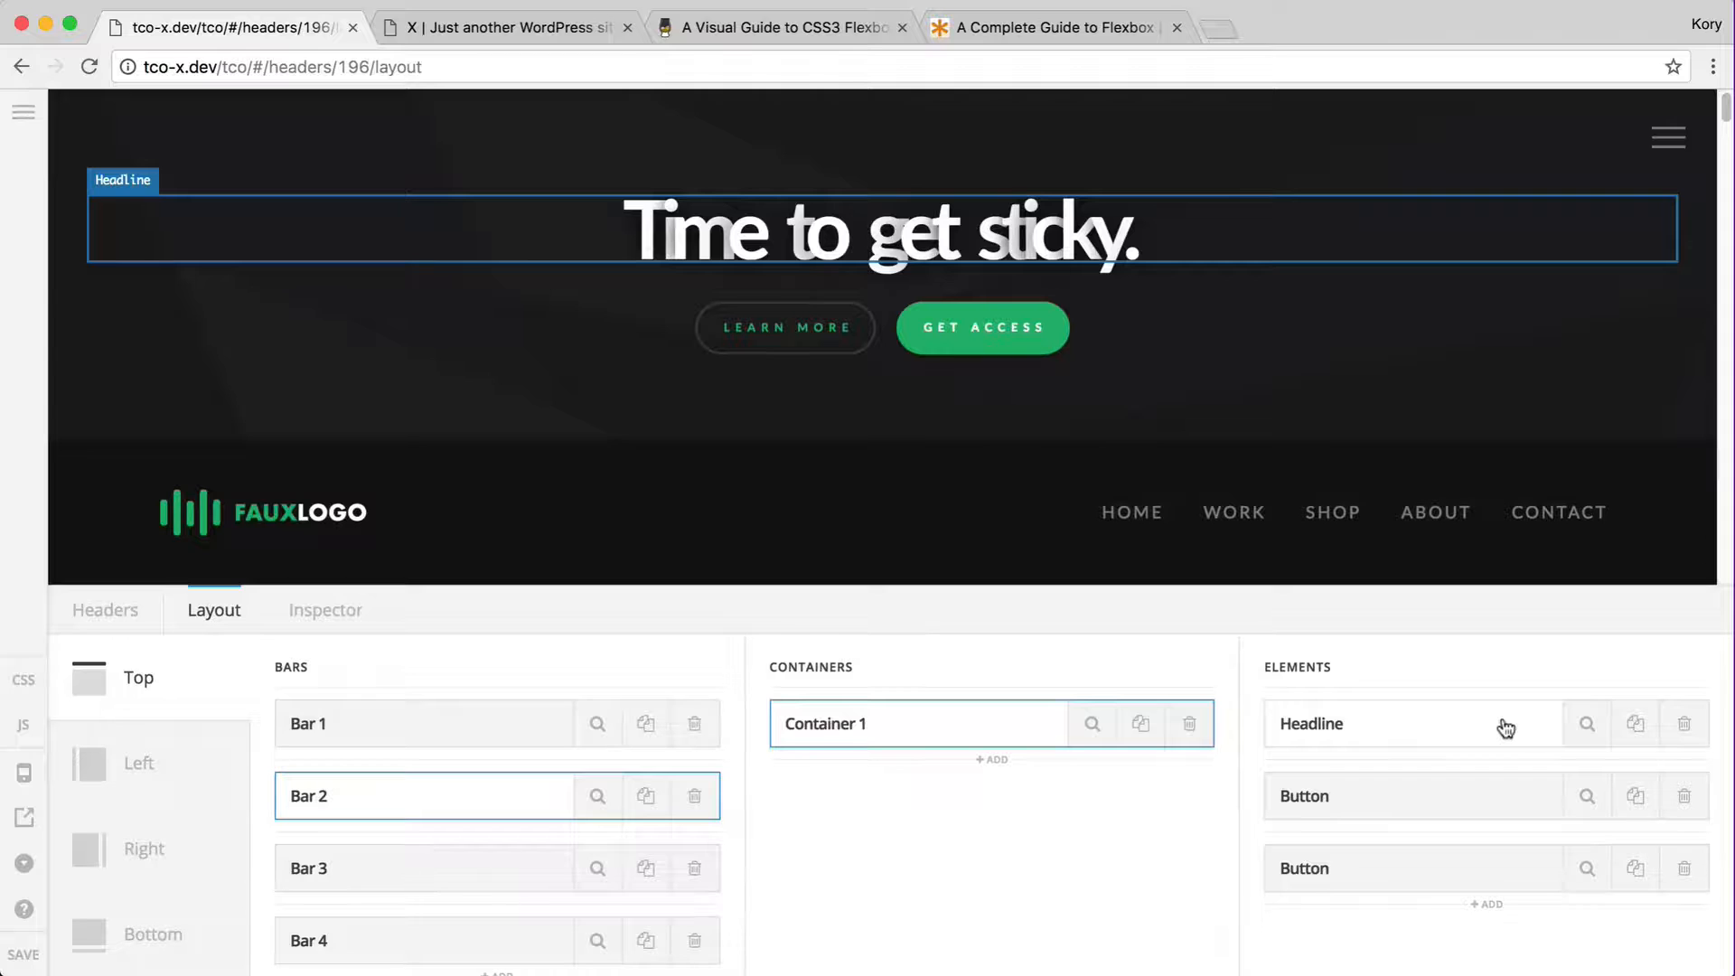
{"action": "left_click", "coordinate": [1078, 726]}
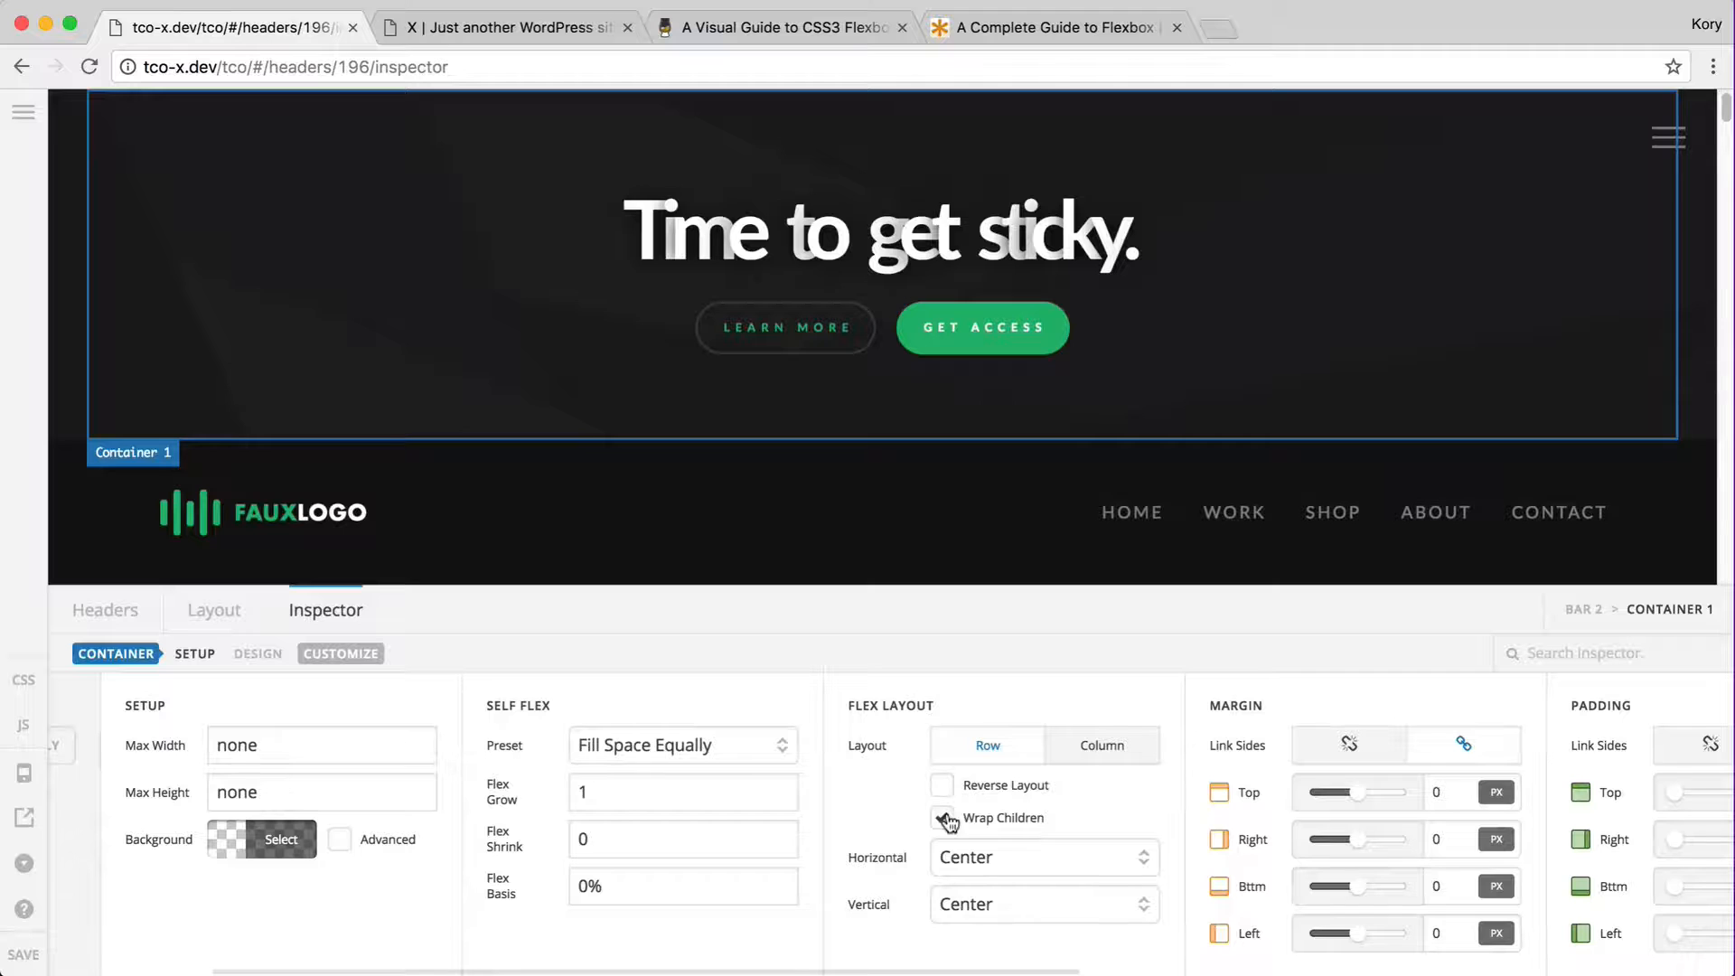
- Inspect the settings of the Headline element in Container 1, focusing on its width value
{"action": "left_click", "coordinate": [593, 253]}
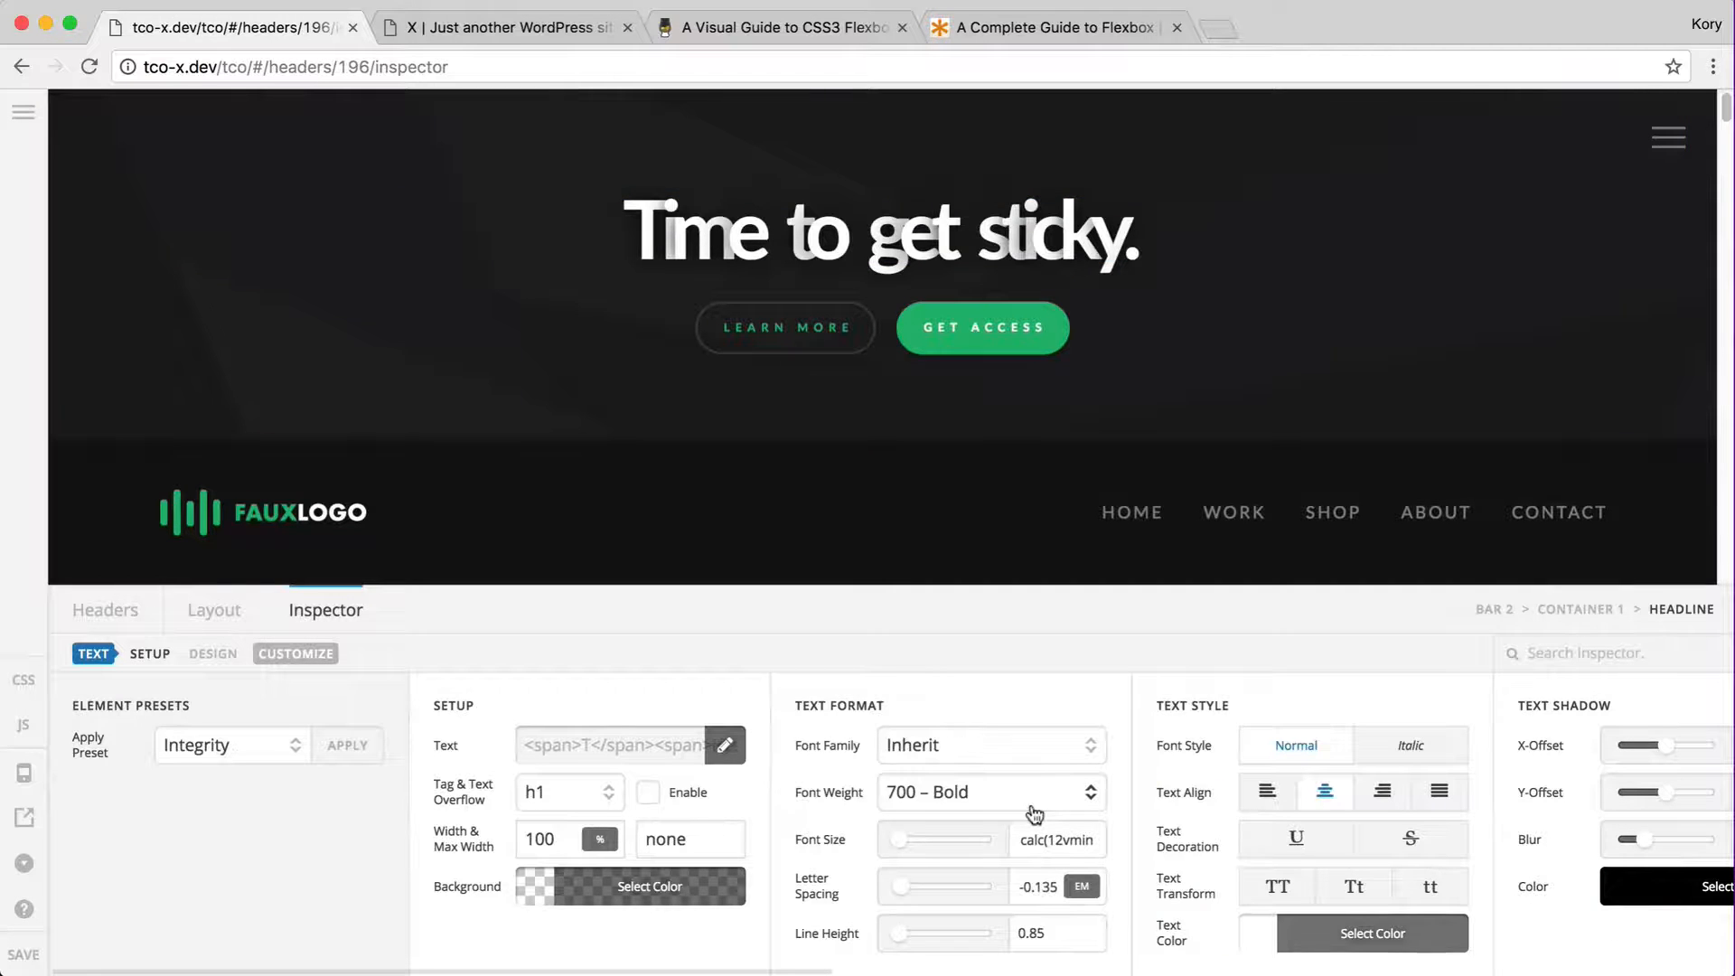
{"action": "scroll", "coordinate": [1030, 804], "scroll_direction": "right", "scroll_amount": 2}
{"action": "left_click", "coordinate": [470, 838]}
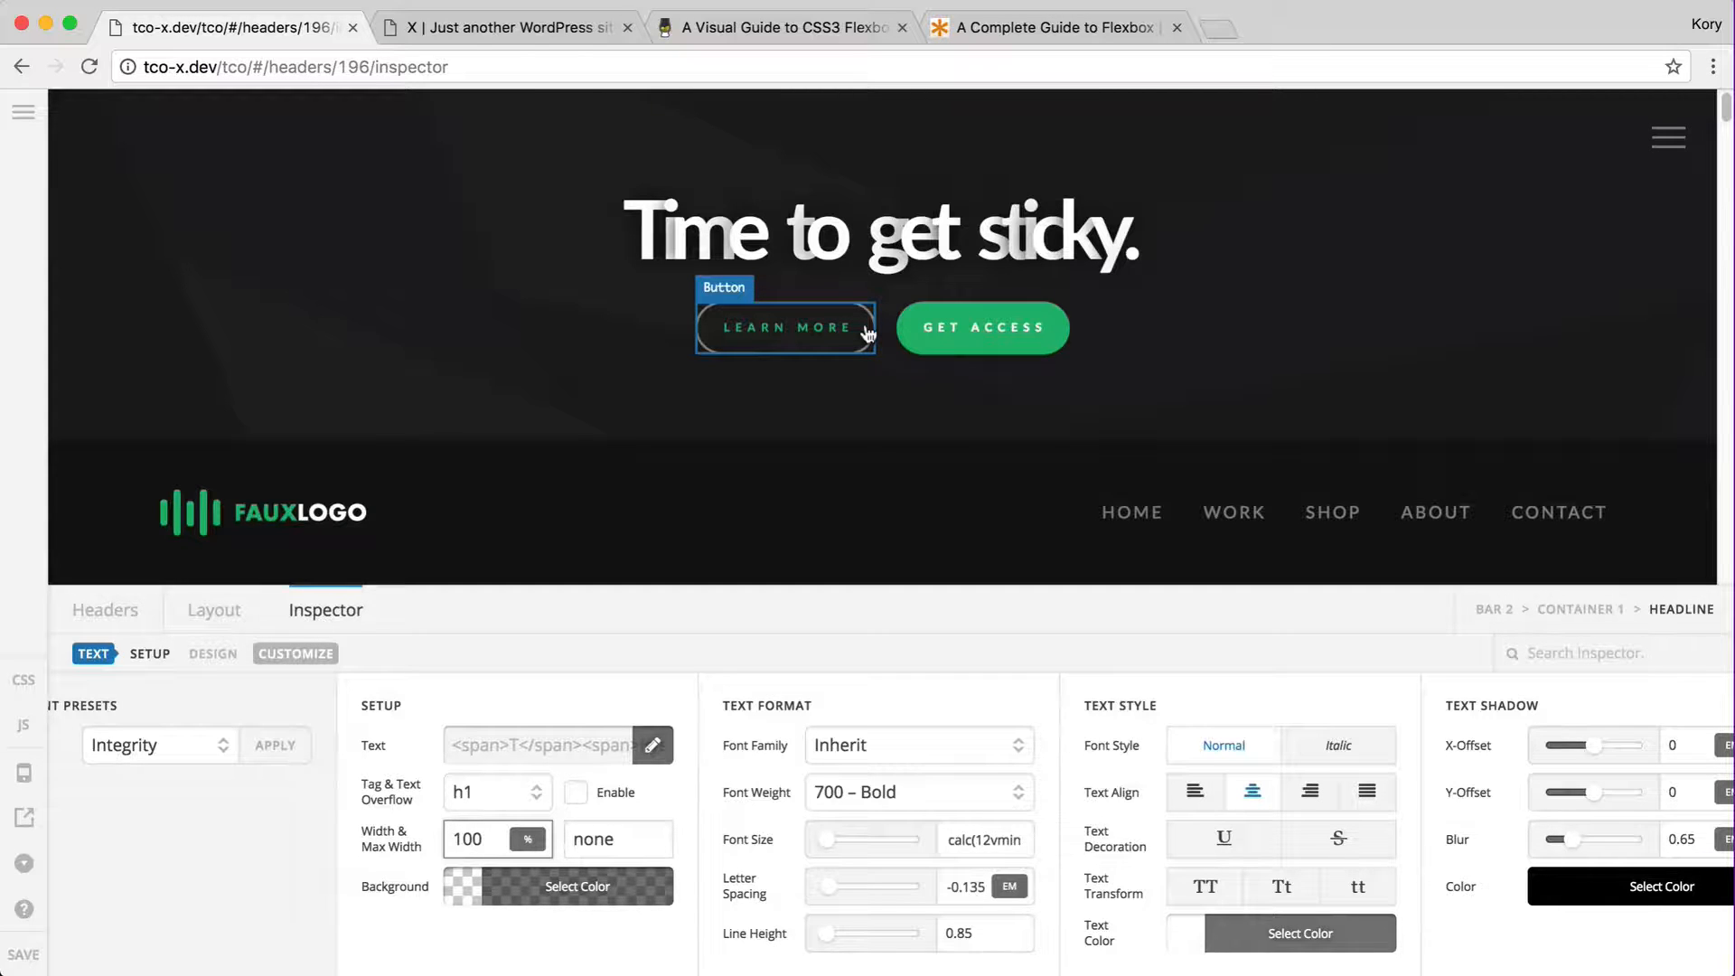
- Create a new header named Flexbox IV from the Blank template
{"action": "left_click", "coordinate": [107, 611]}
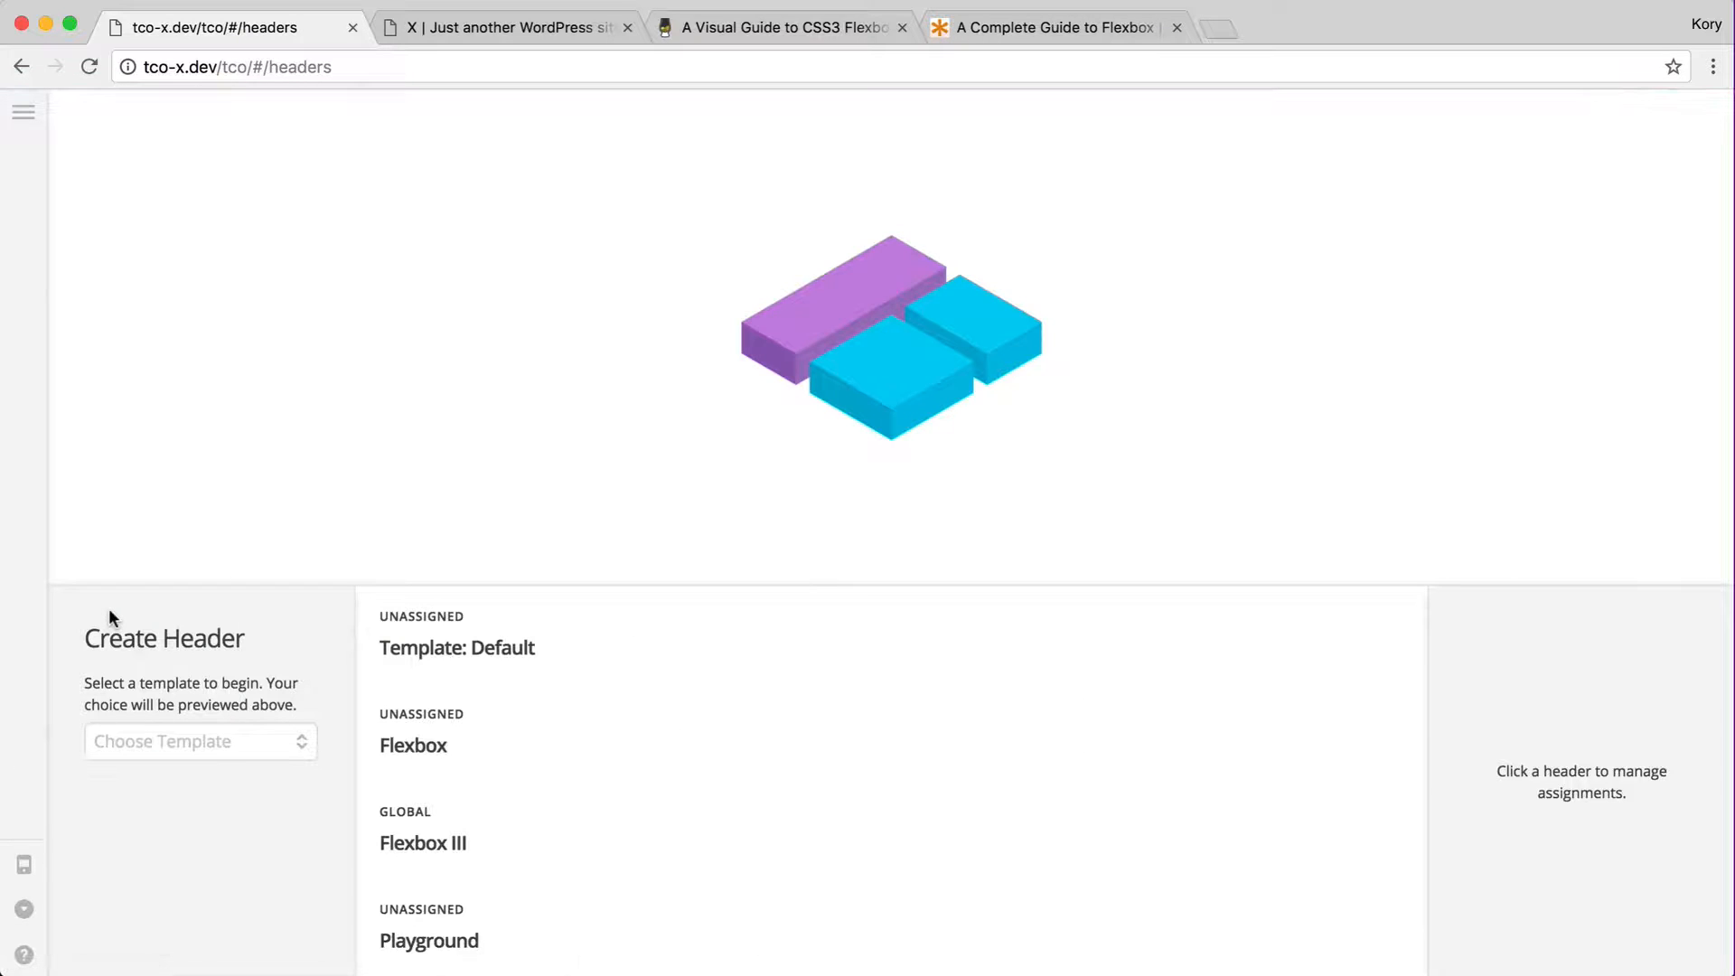
{"action": "left_click", "coordinate": [228, 747]}
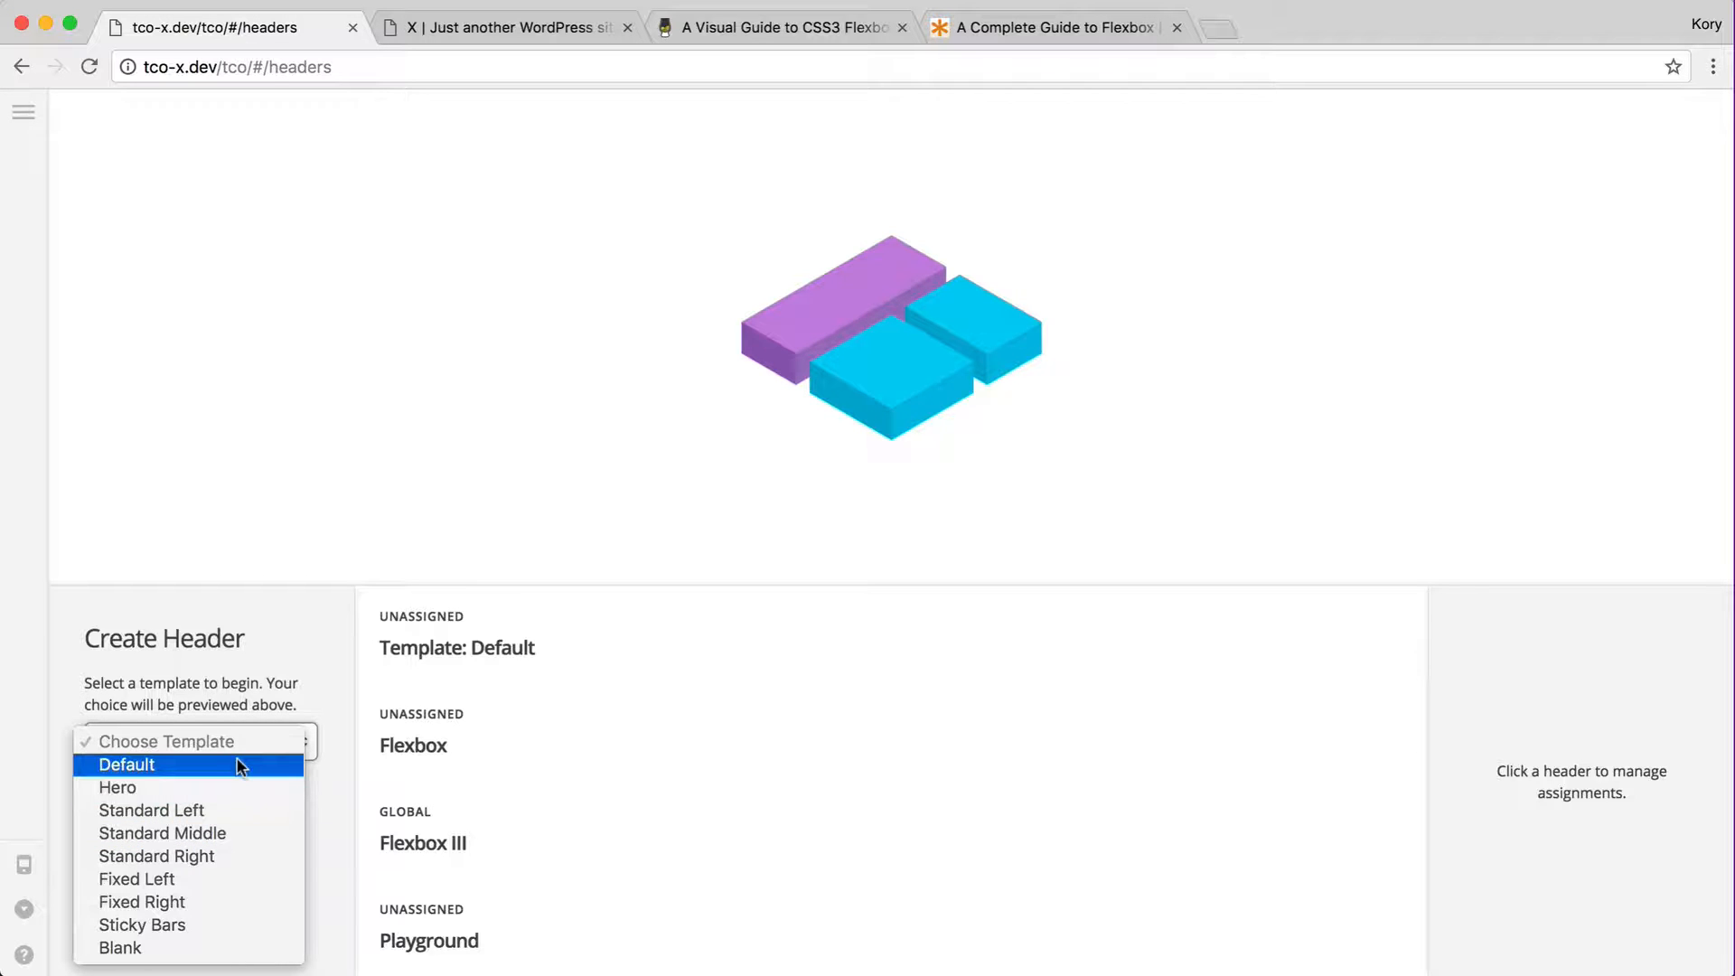
{"action": "left_click", "coordinate": [124, 947]}
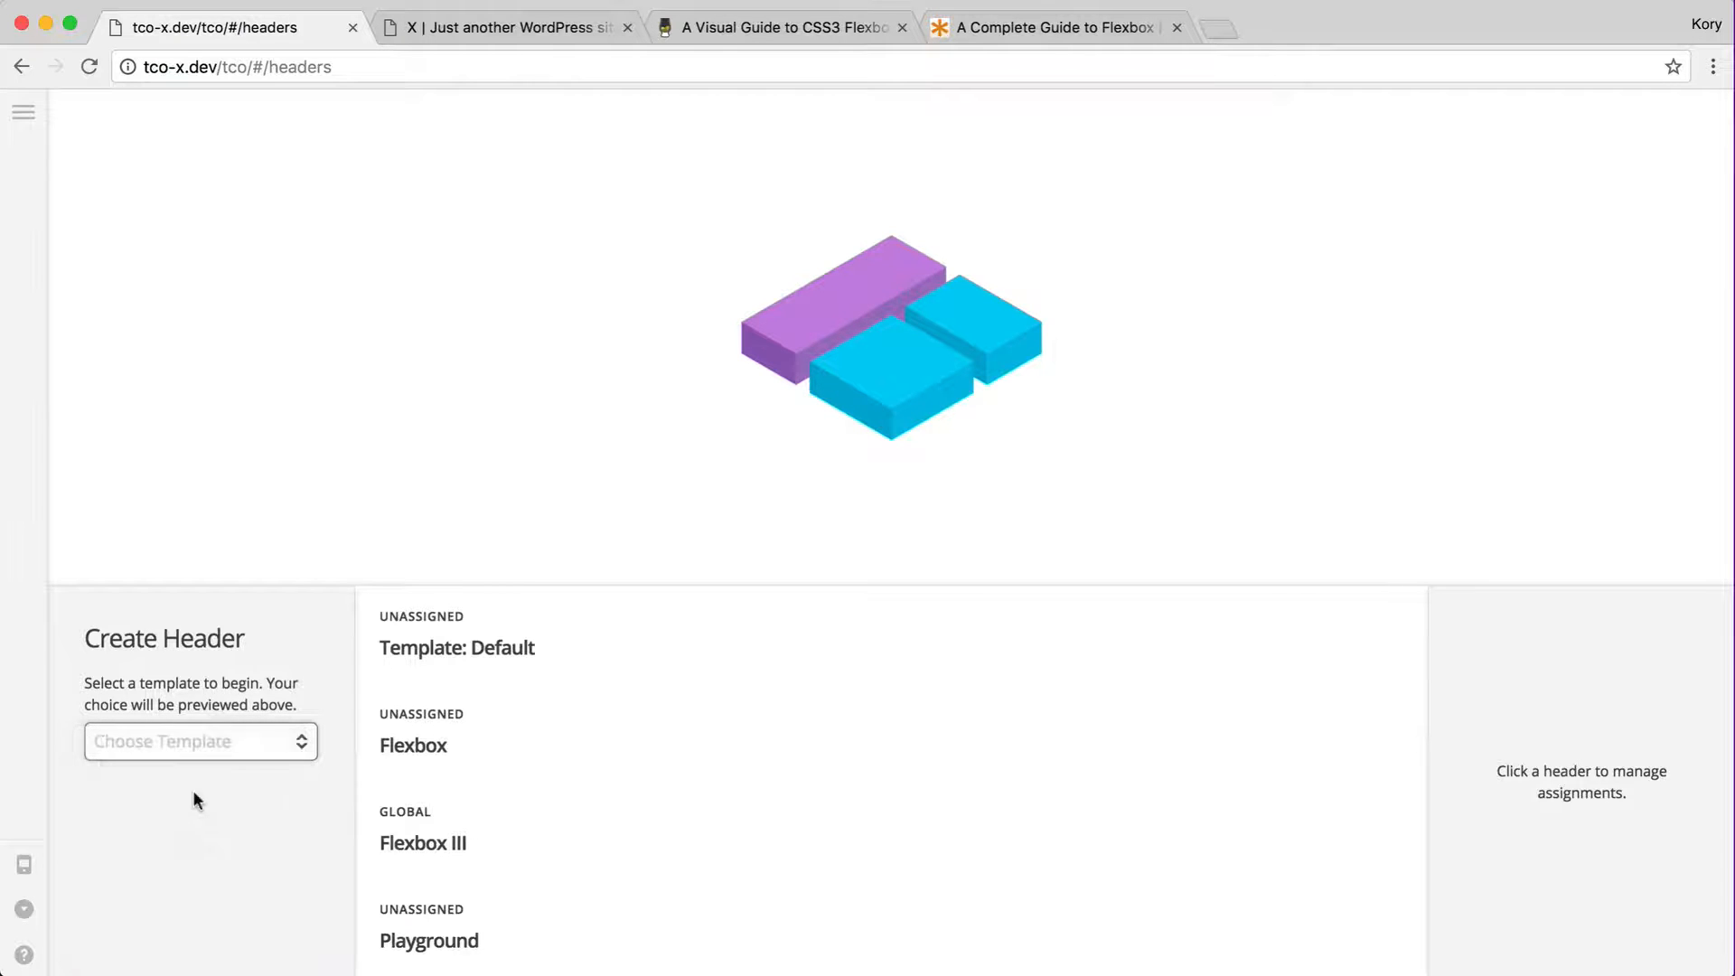
{"action": "type", "text": "F"}
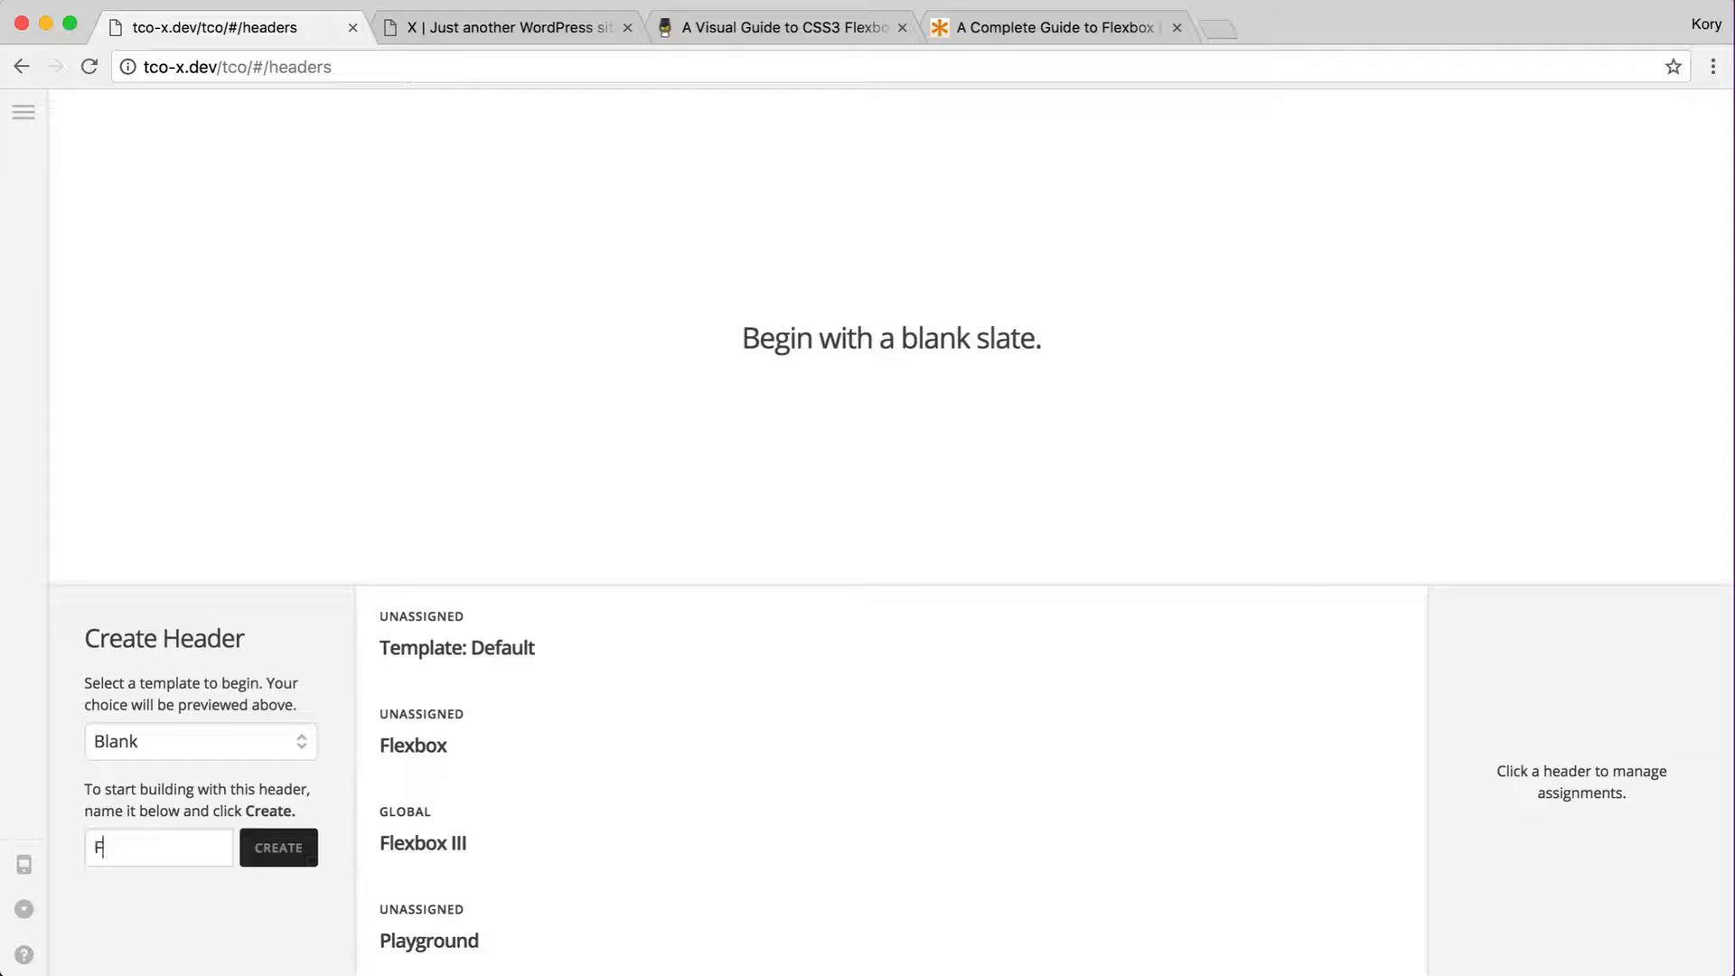
{"action": "type", "text": "lexbox III"}
{"action": "key", "text": "BackSpace"}
{"action": "key", "text": "BackSpace"}
{"action": "key", "text": "BackSpace"}
{"action": "type", "text": "IV"}
{"action": "left_click", "coordinate": [280, 847]}
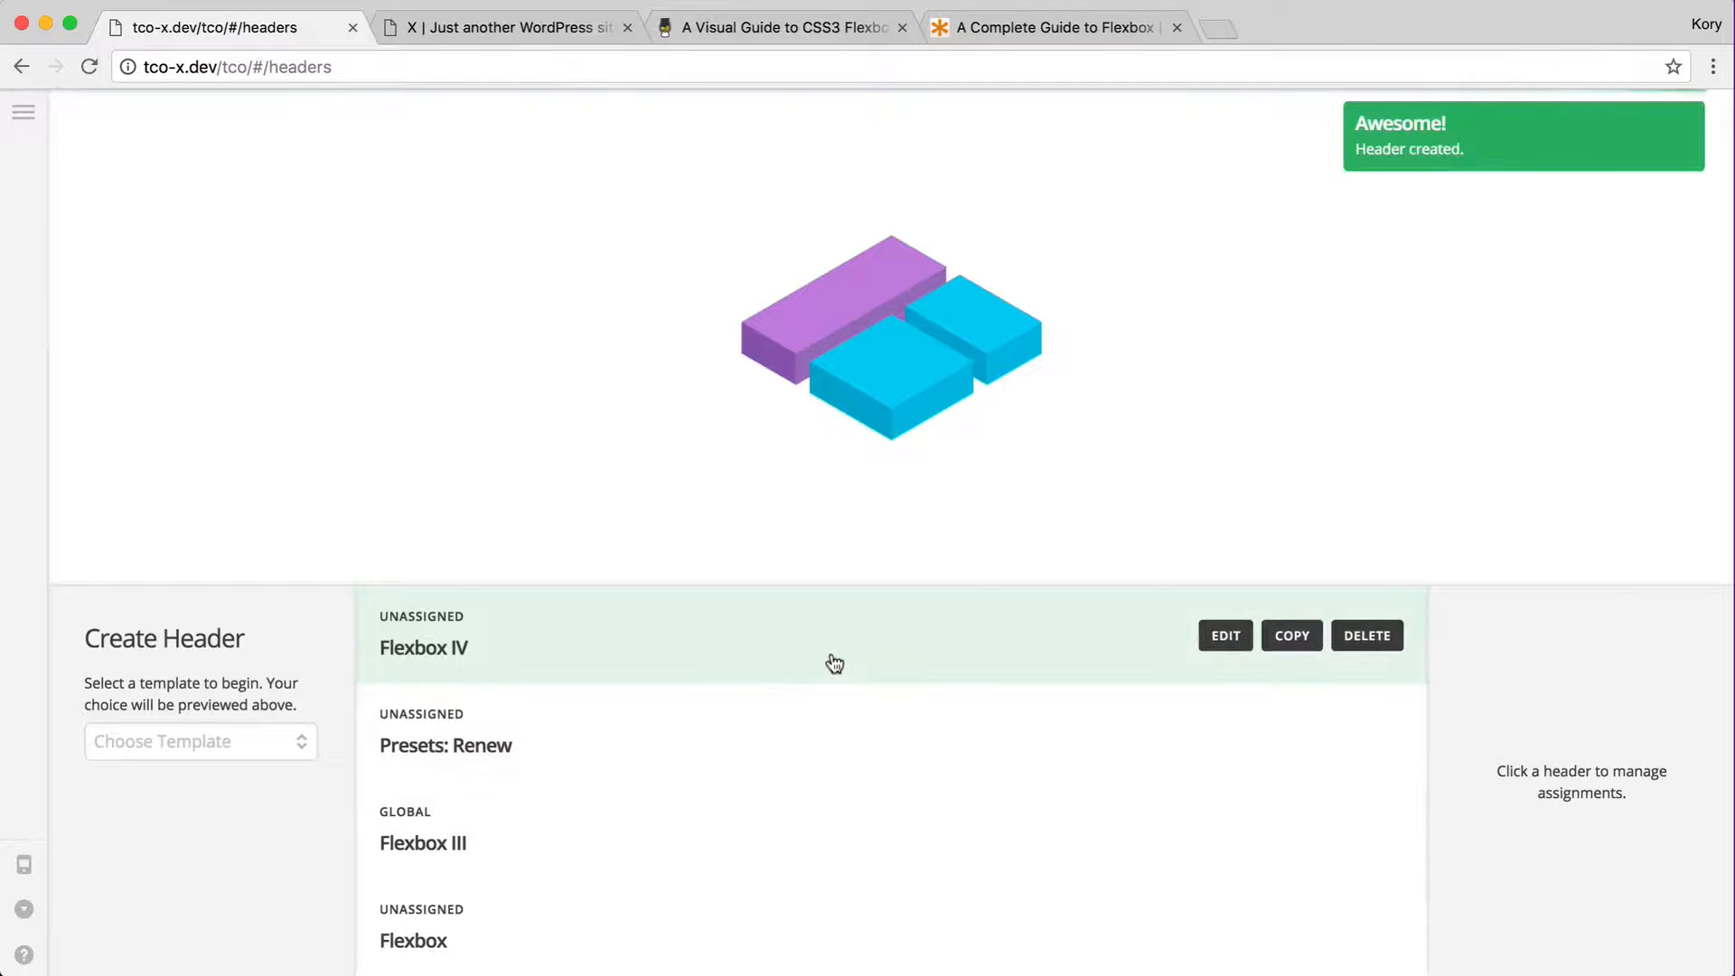
- Select the Flexbox IV header in the header list and open it for editing
{"action": "left_click", "coordinate": [1266, 668]}
{"action": "left_click", "coordinate": [1656, 689]}
{"action": "left_click", "coordinate": [724, 592]}
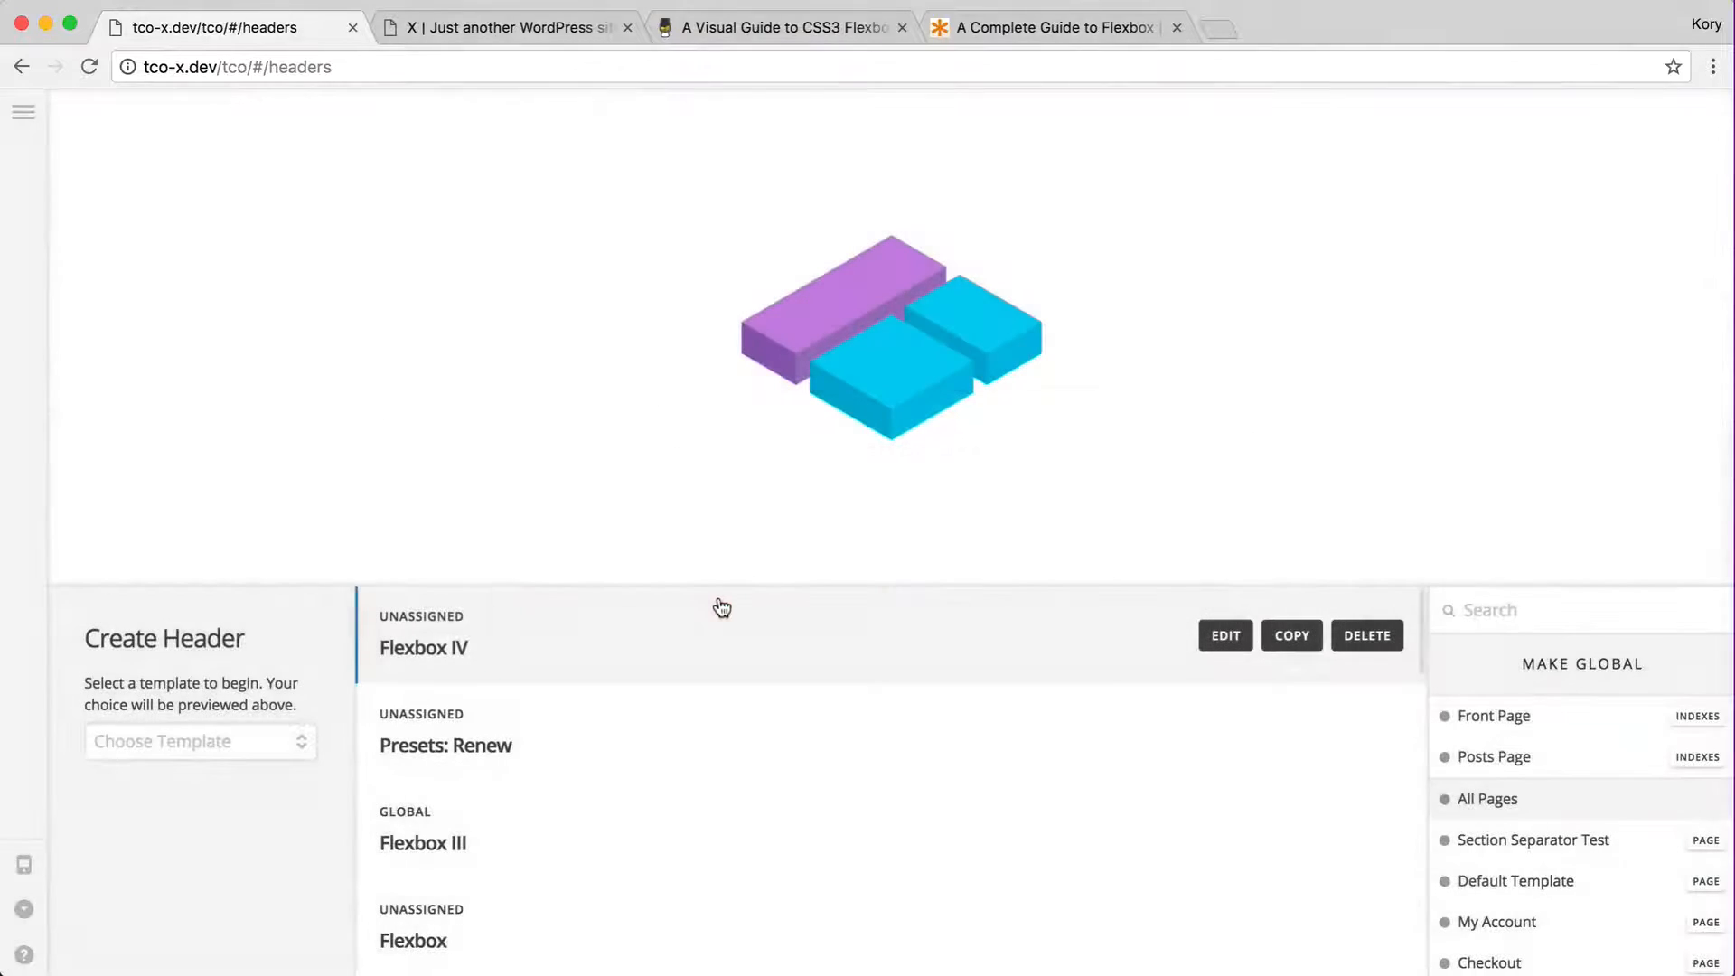
{"action": "left_click", "coordinate": [1229, 635]}
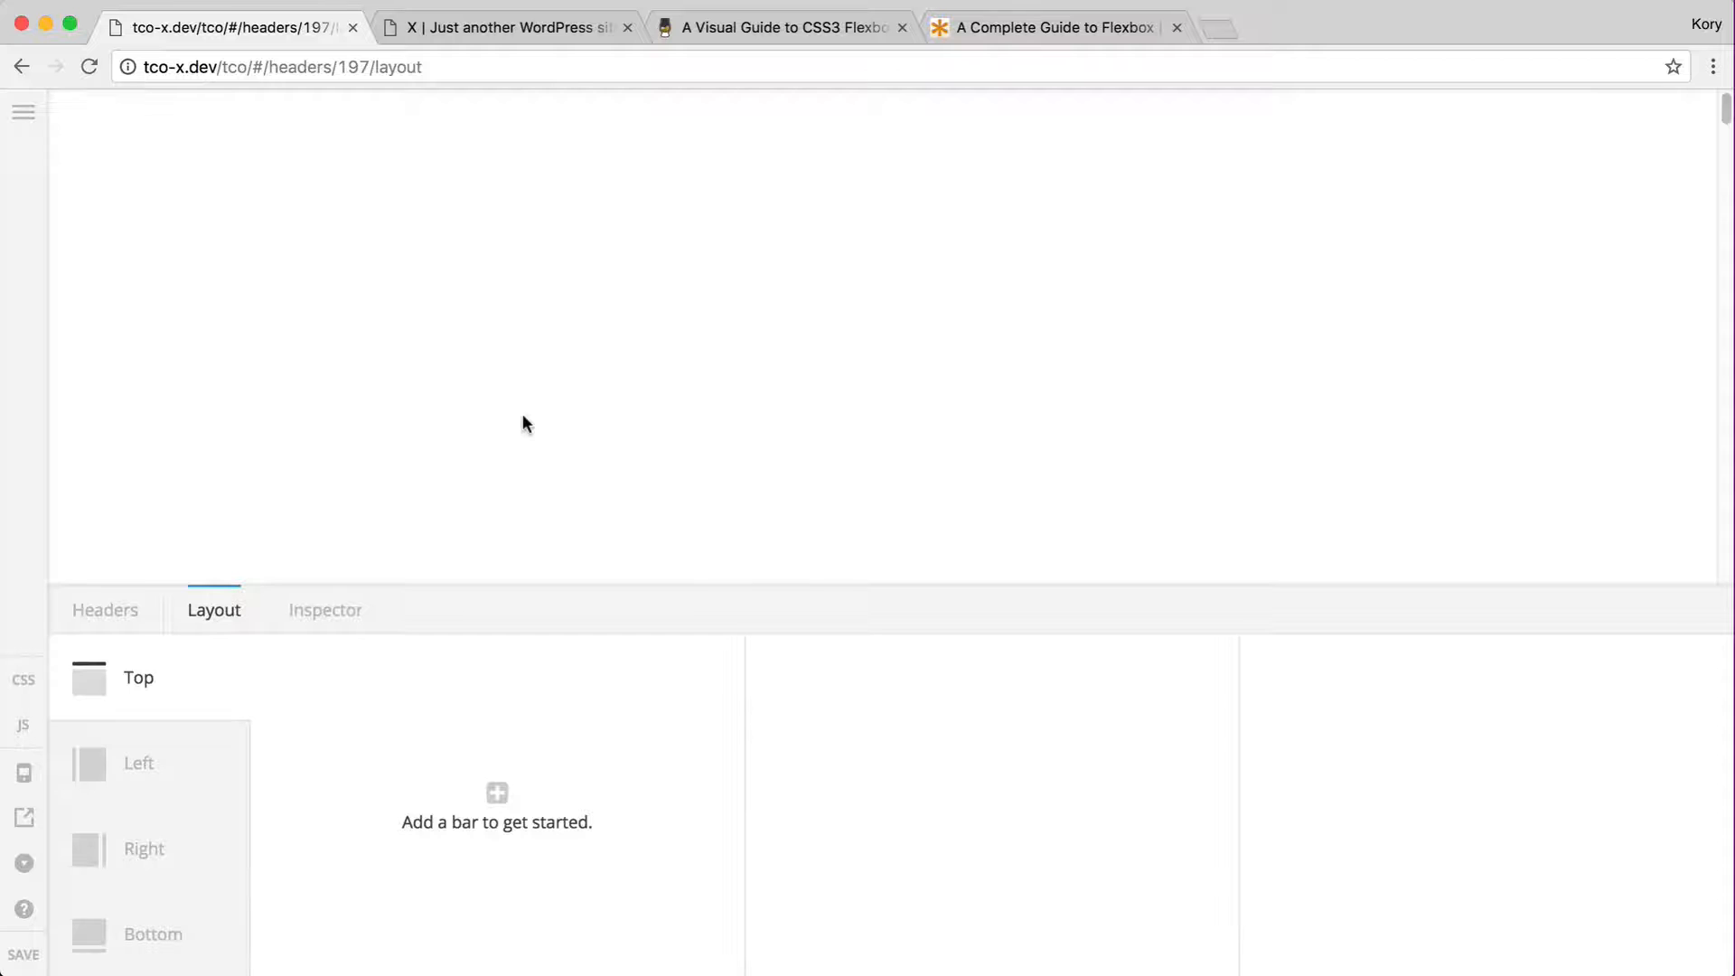
- Add a bar with a height of 0 em to the top region and place a first container in it
{"action": "left_click", "coordinate": [558, 801]}
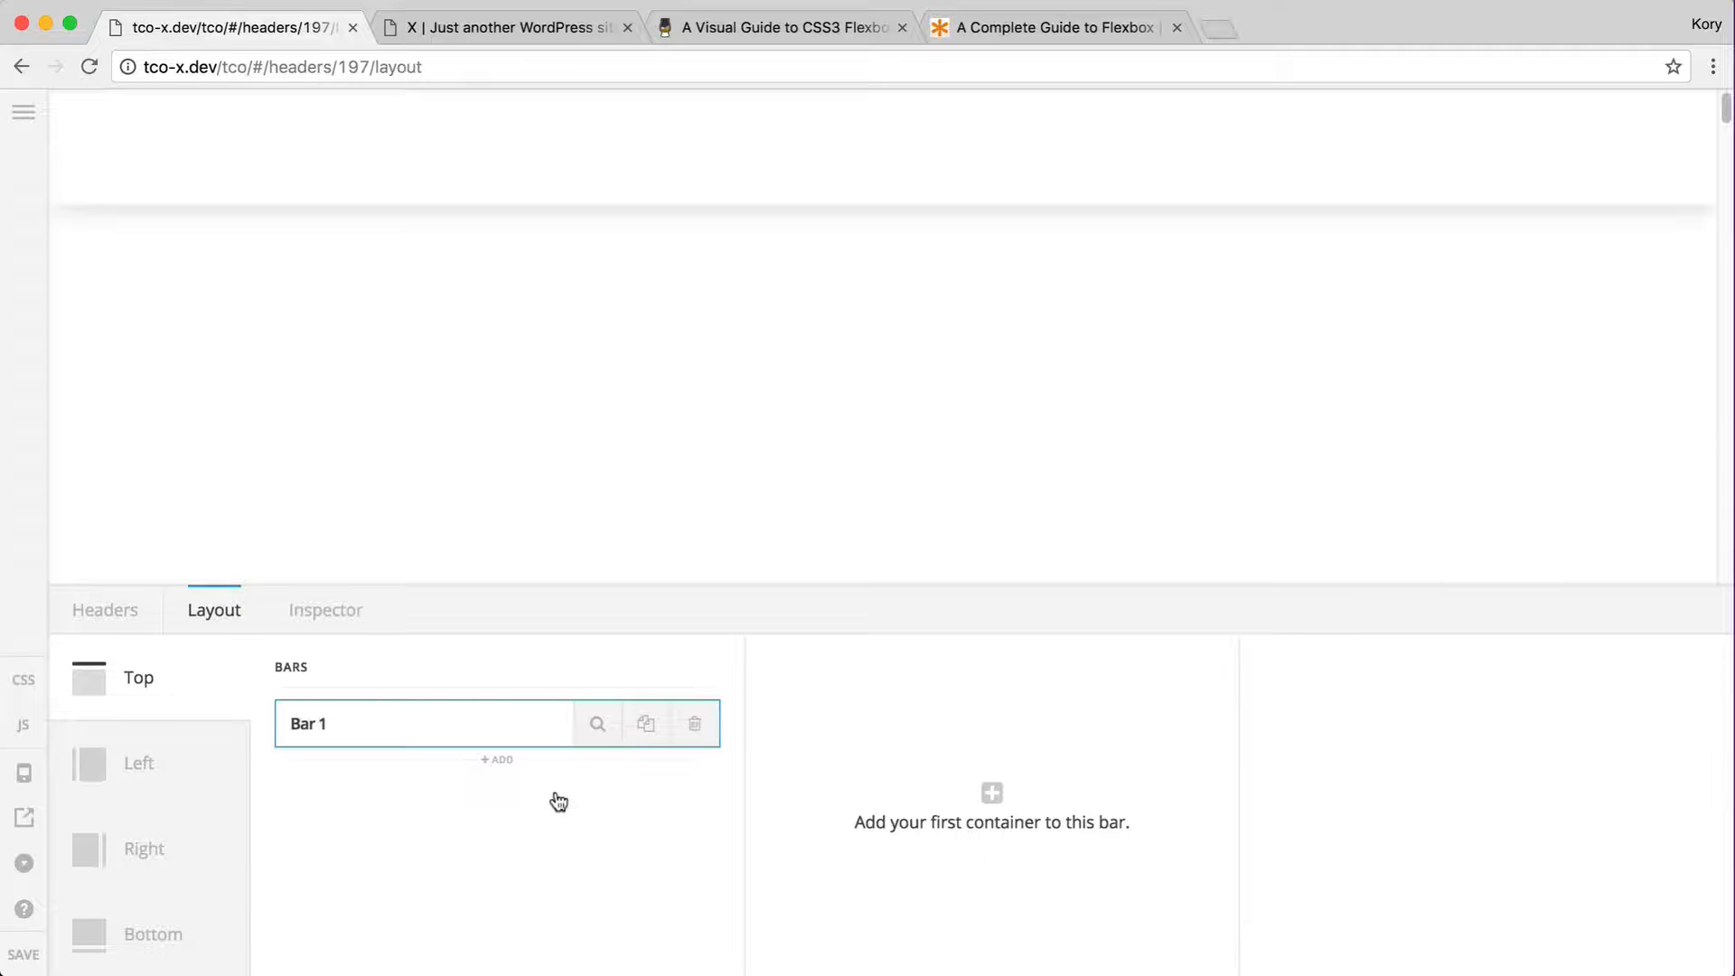
{"action": "left_click", "coordinate": [614, 740]}
{"action": "double_click", "coordinate": [1046, 754]}
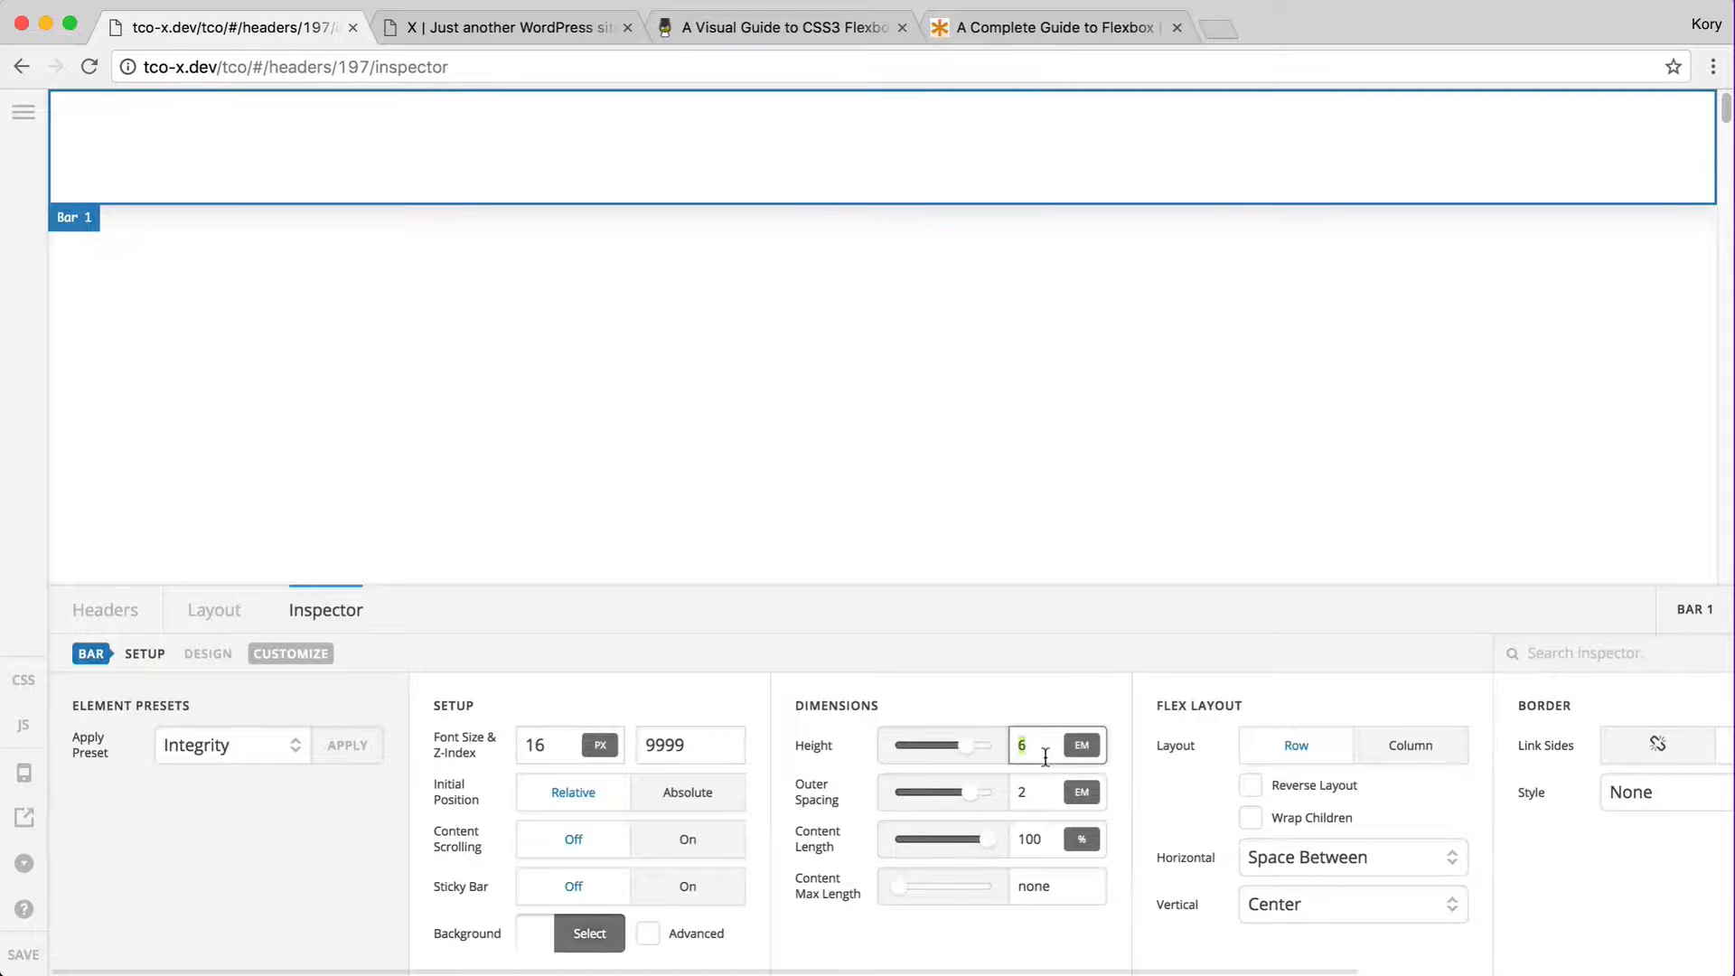
{"action": "type", "text": "0"}
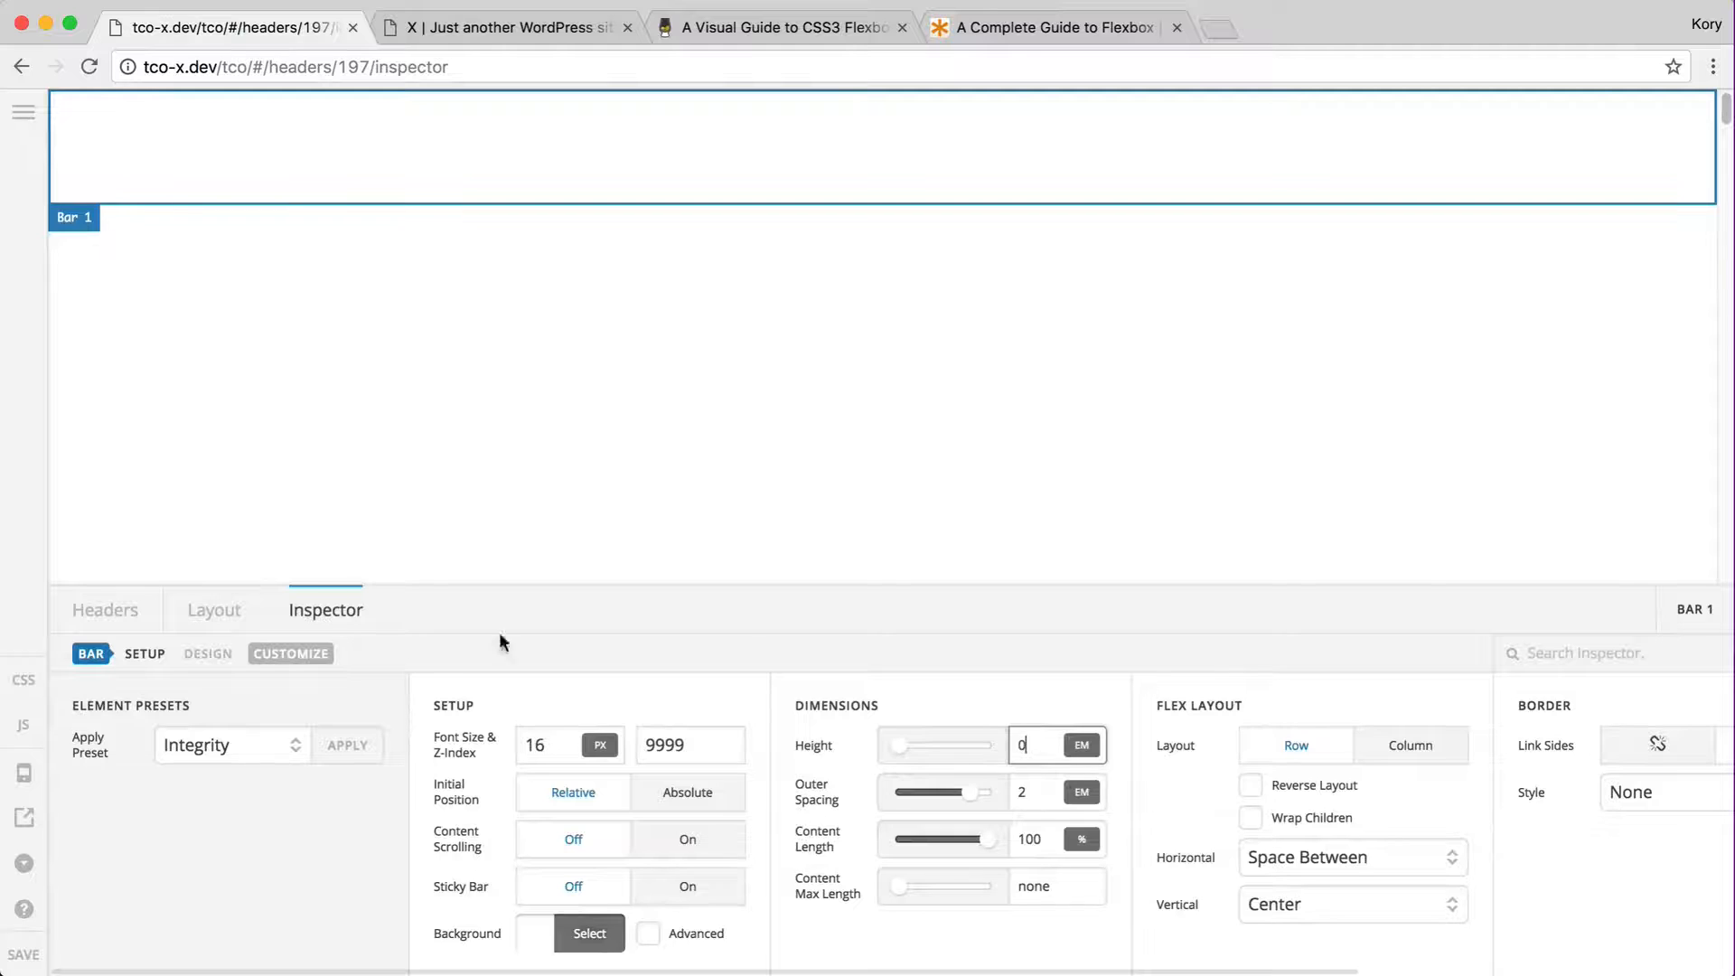
{"action": "left_click", "coordinate": [214, 611]}
{"action": "left_click", "coordinate": [966, 813]}
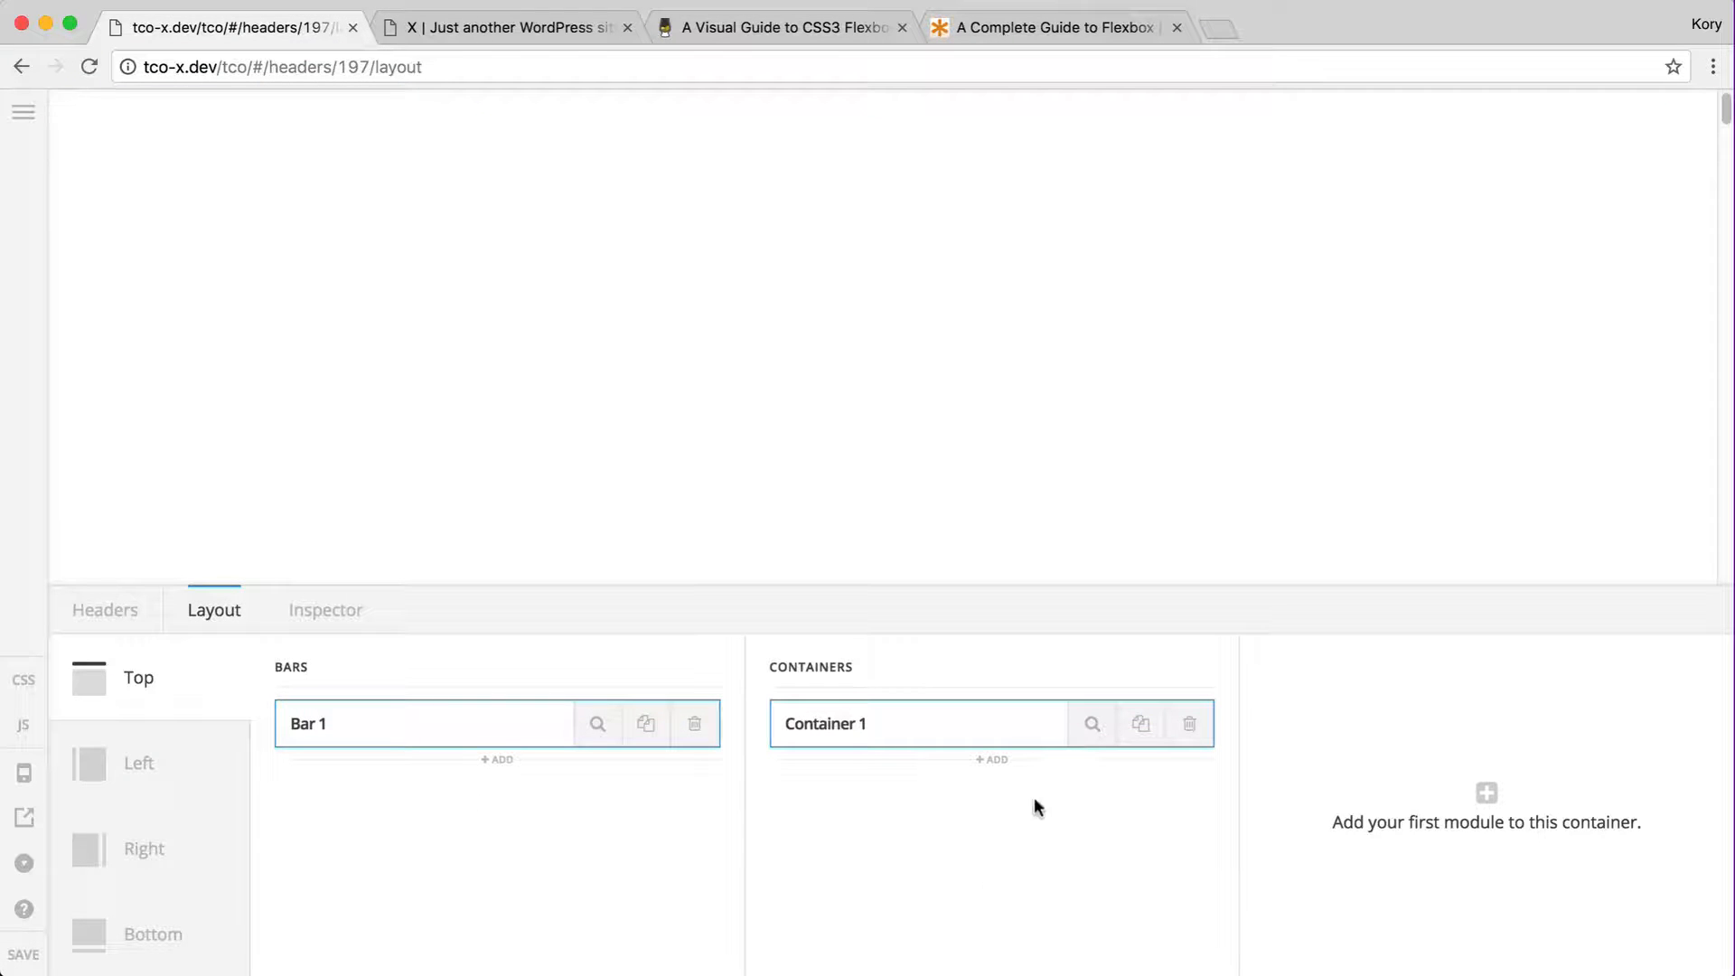
- Set Bar 1's height to 6 em and its outer spacing to 0 em
{"action": "left_click", "coordinate": [597, 723]}
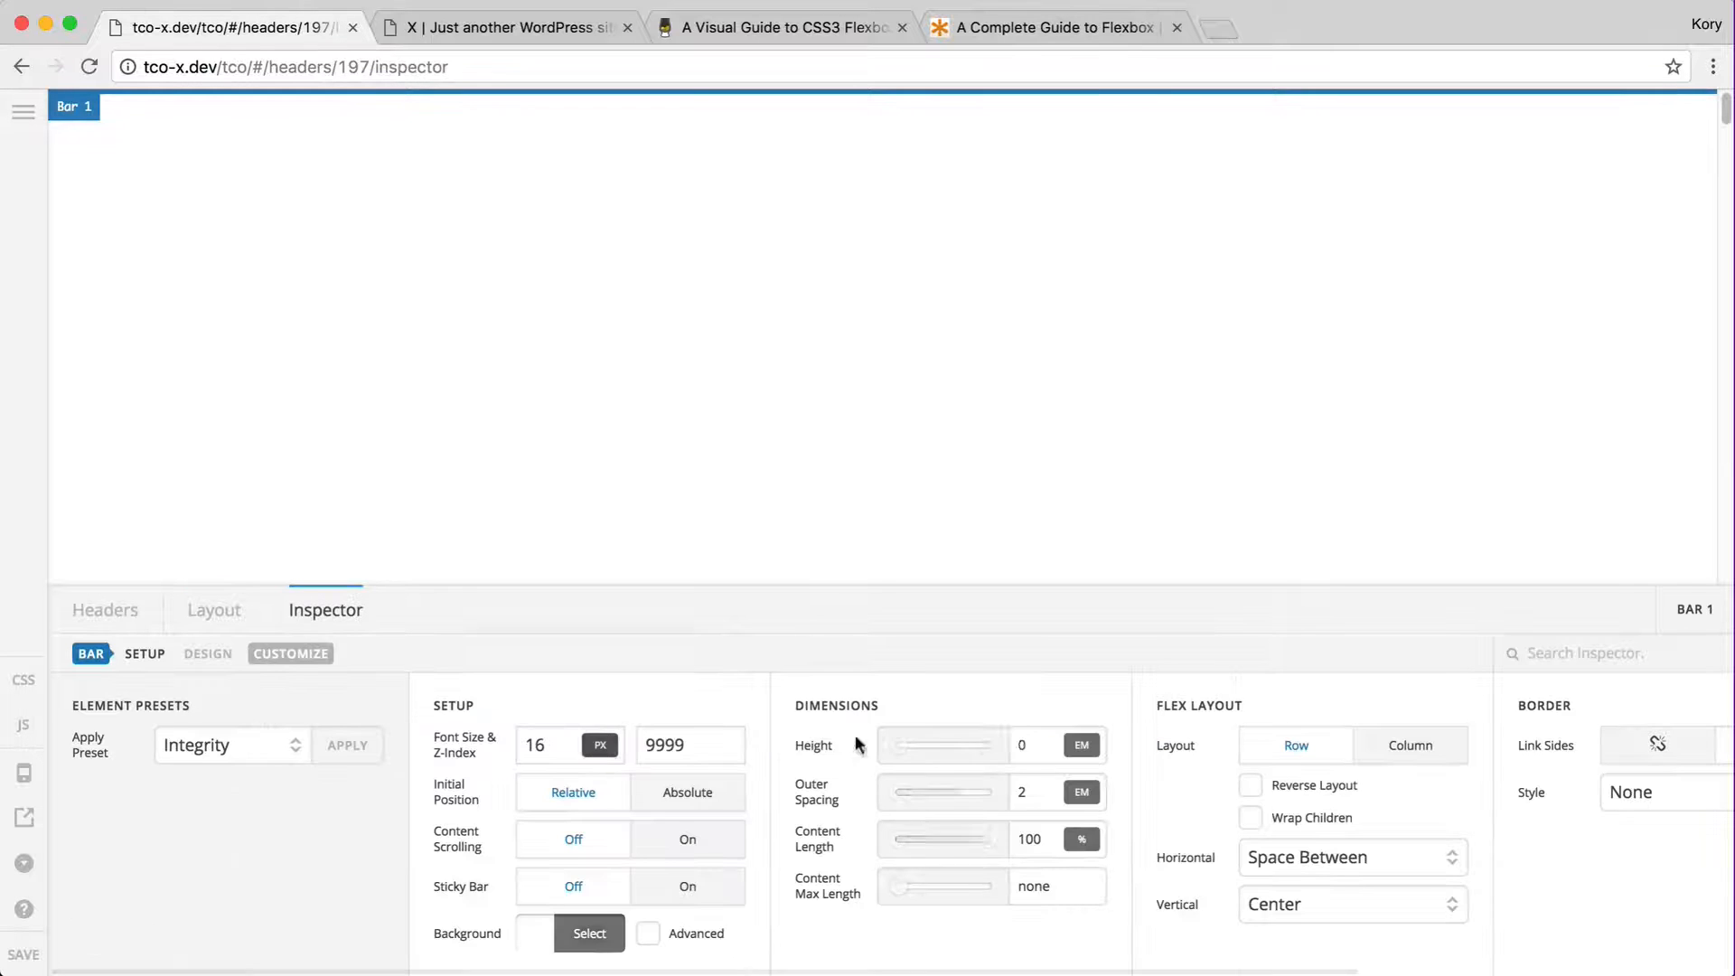
{"action": "type", "text": "6"}
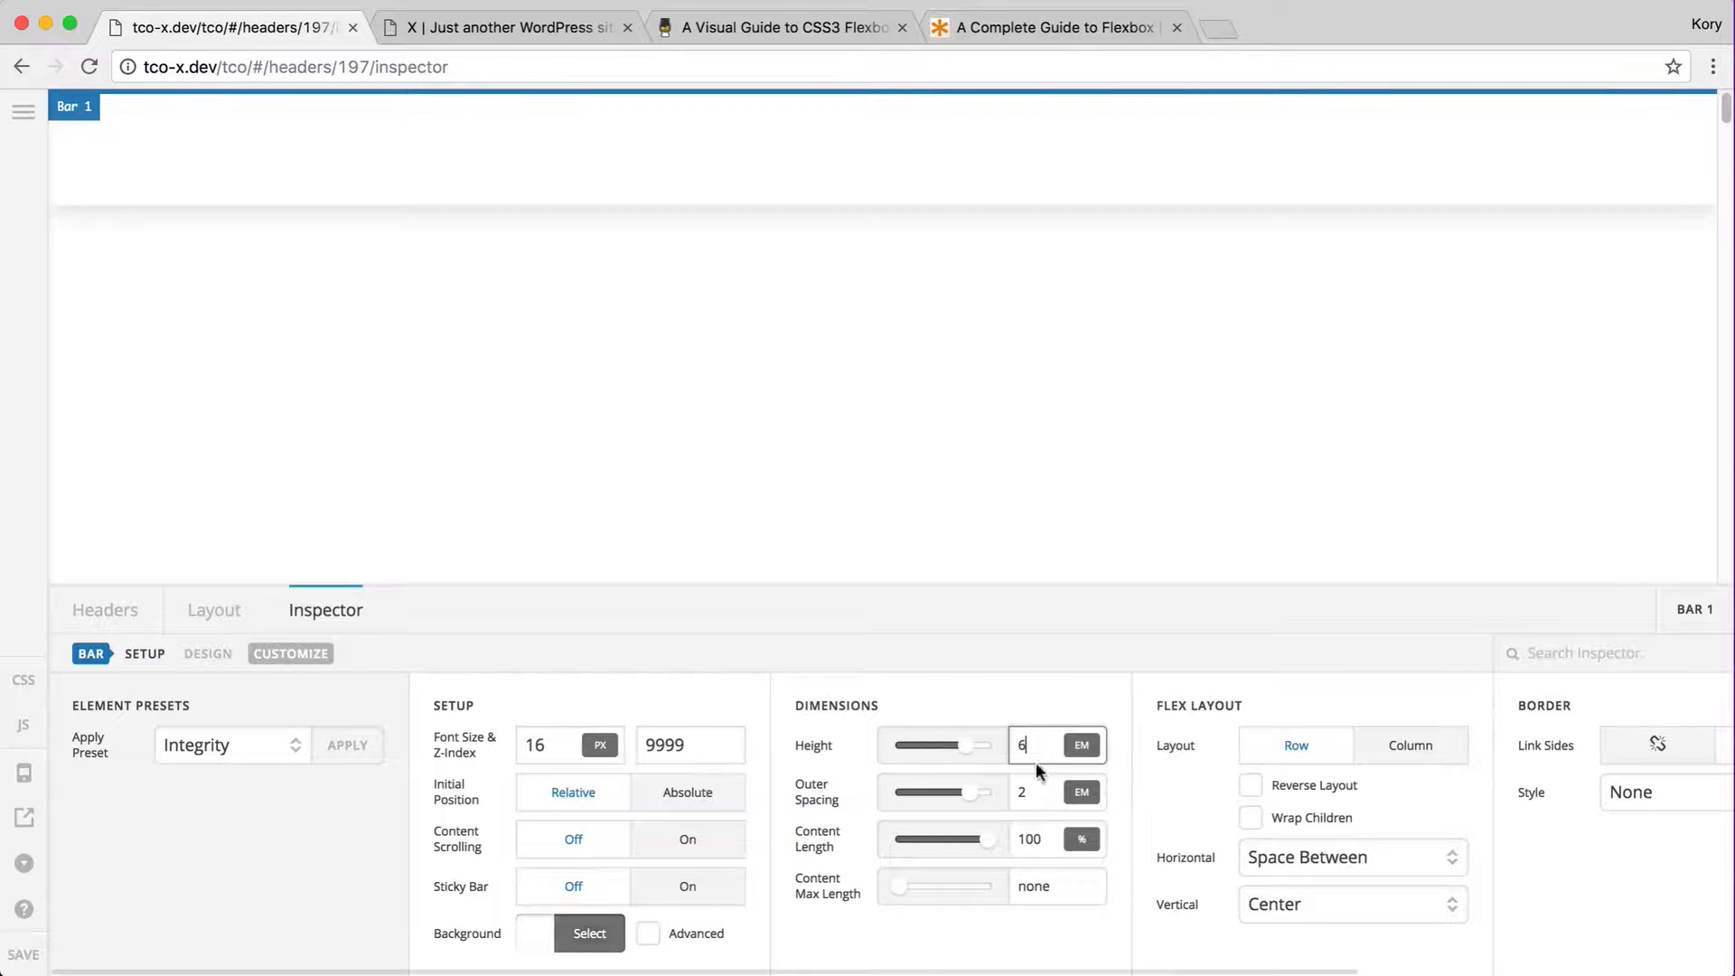
{"action": "double_click", "coordinate": [1038, 795]}
{"action": "type", "text": "0"}
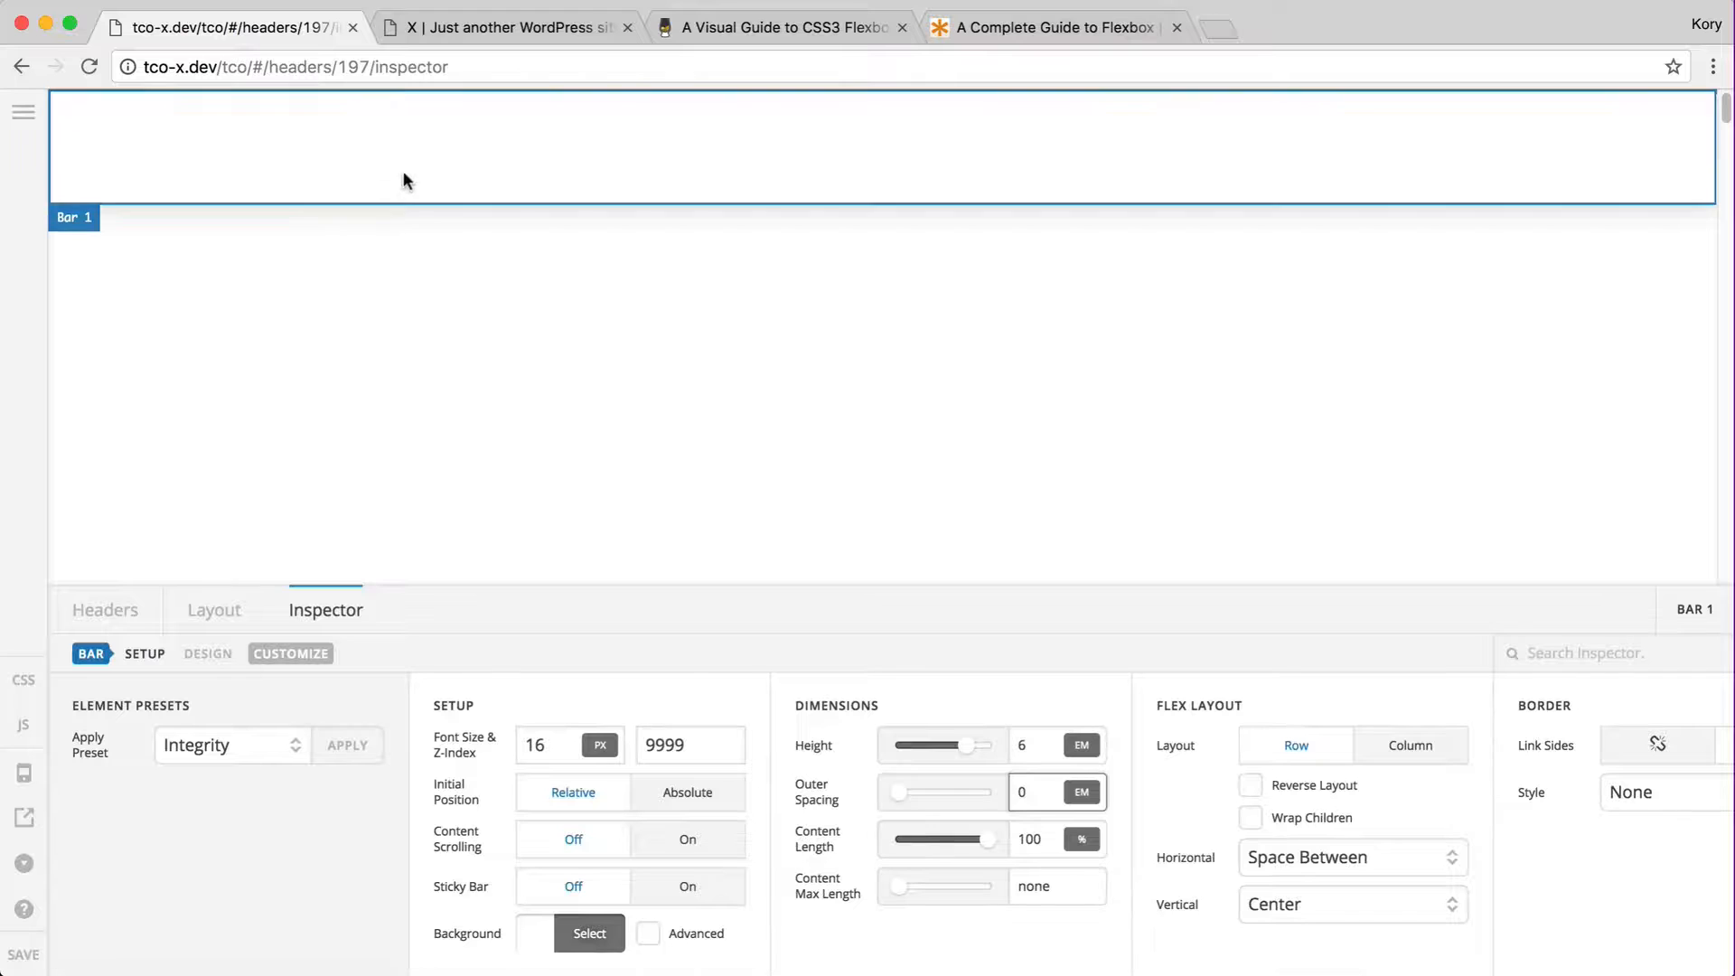
- Add a Navigation Inline element to Container 1 in Bar 1
{"action": "left_click", "coordinate": [228, 610]}
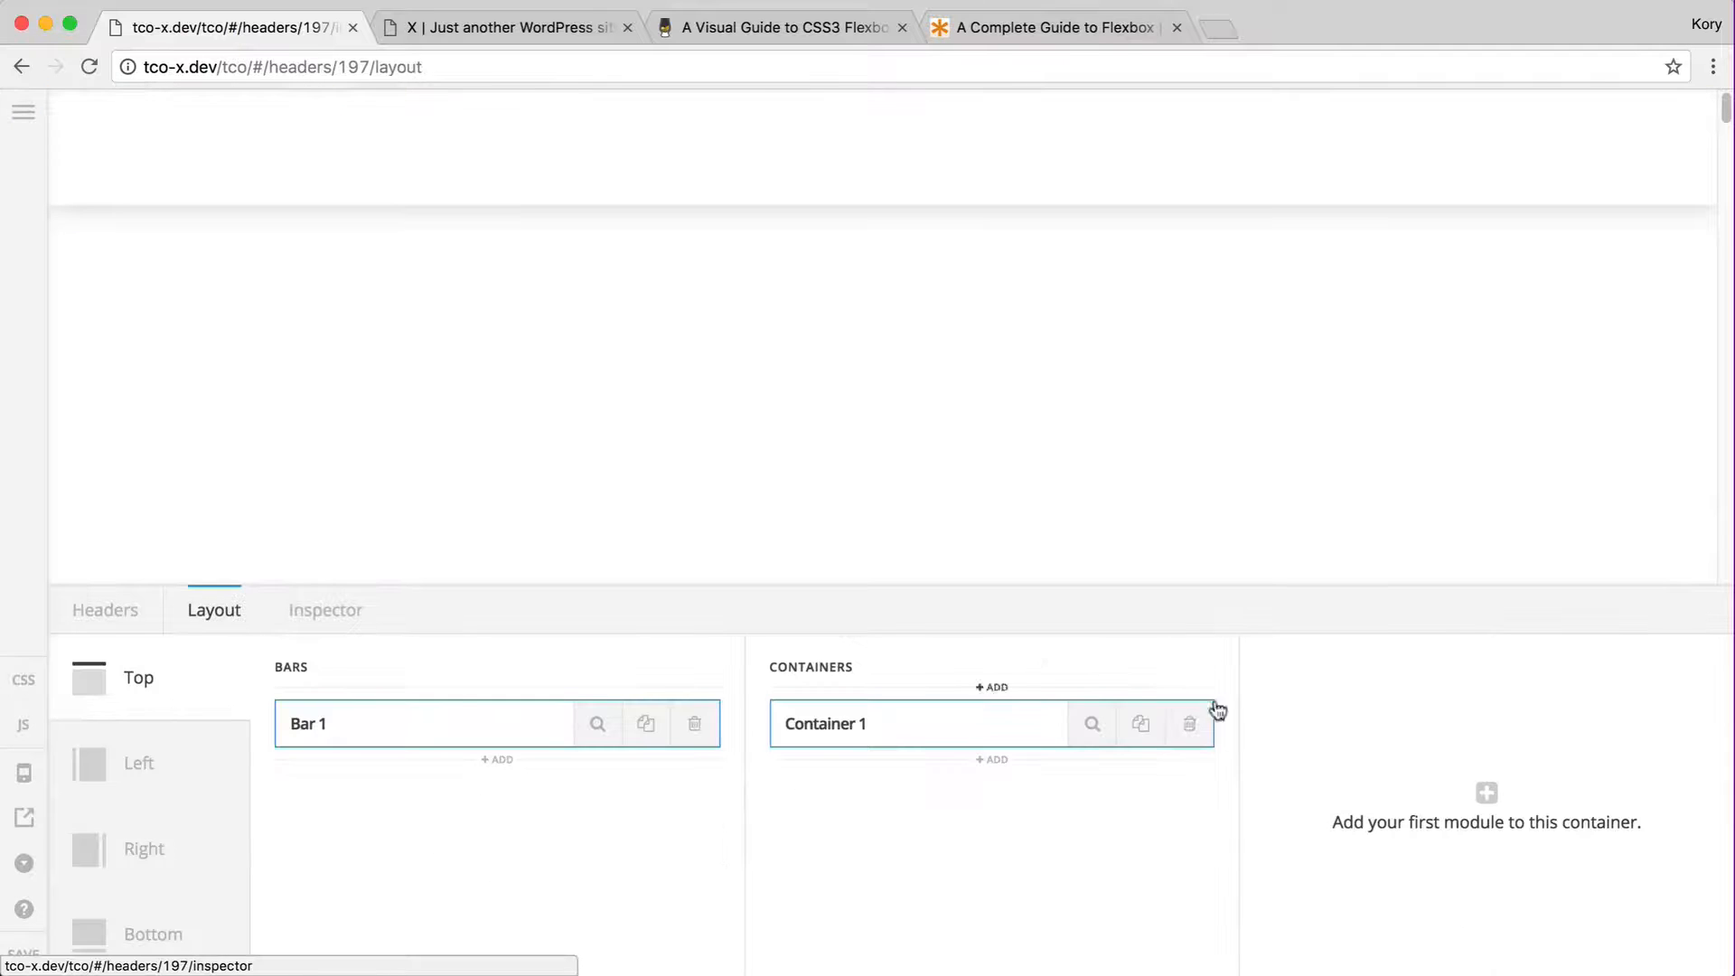
{"action": "left_click", "coordinate": [1484, 793]}
{"action": "left_click", "coordinate": [1178, 777]}
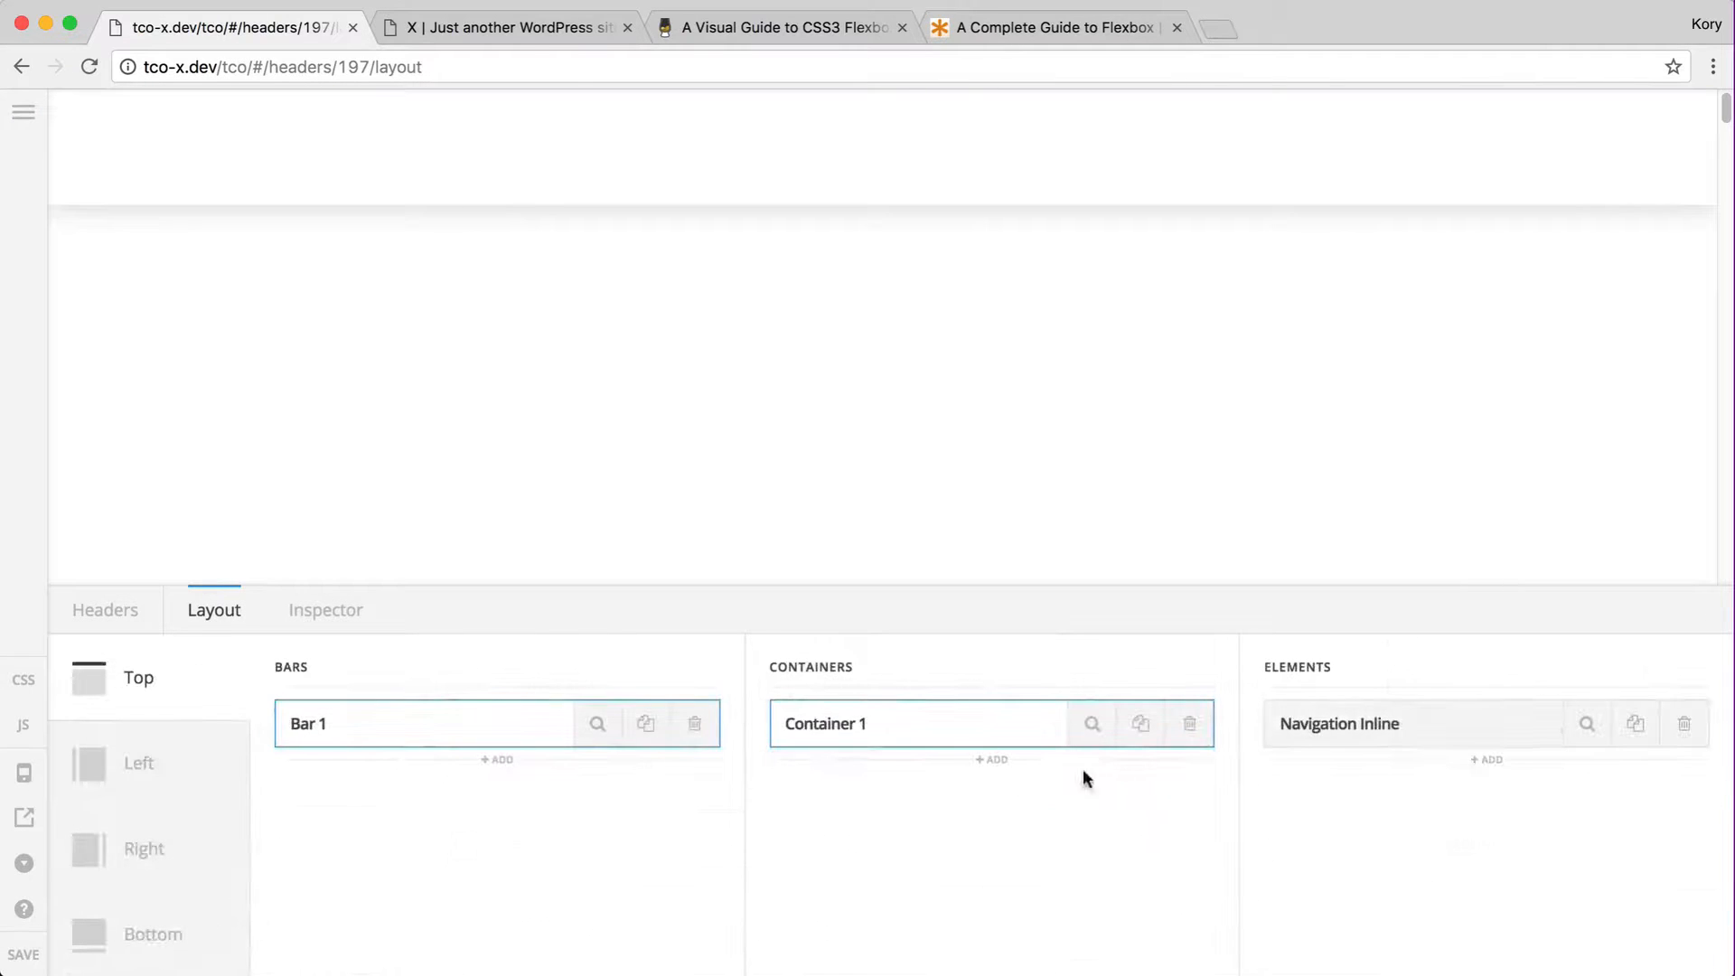
- Apply the Integrity preset to the Navigation Inline element, confirming that its properties may be overwritten
{"action": "left_click", "coordinate": [1586, 728]}
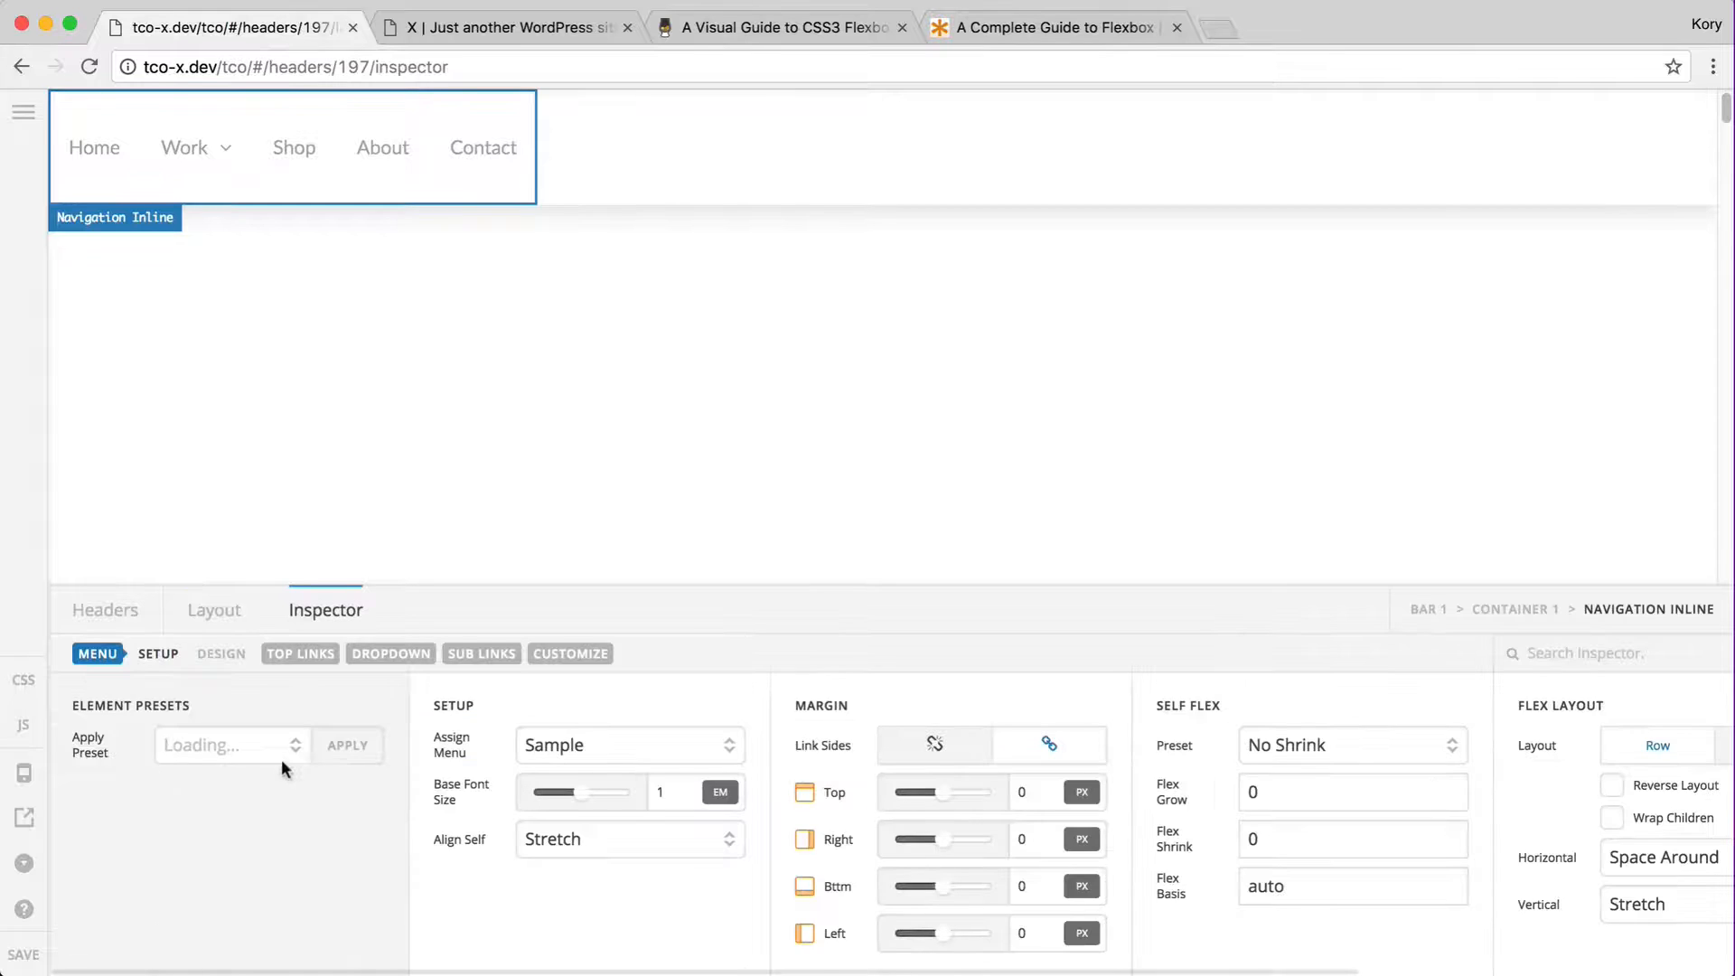
{"action": "left_click", "coordinate": [373, 744]}
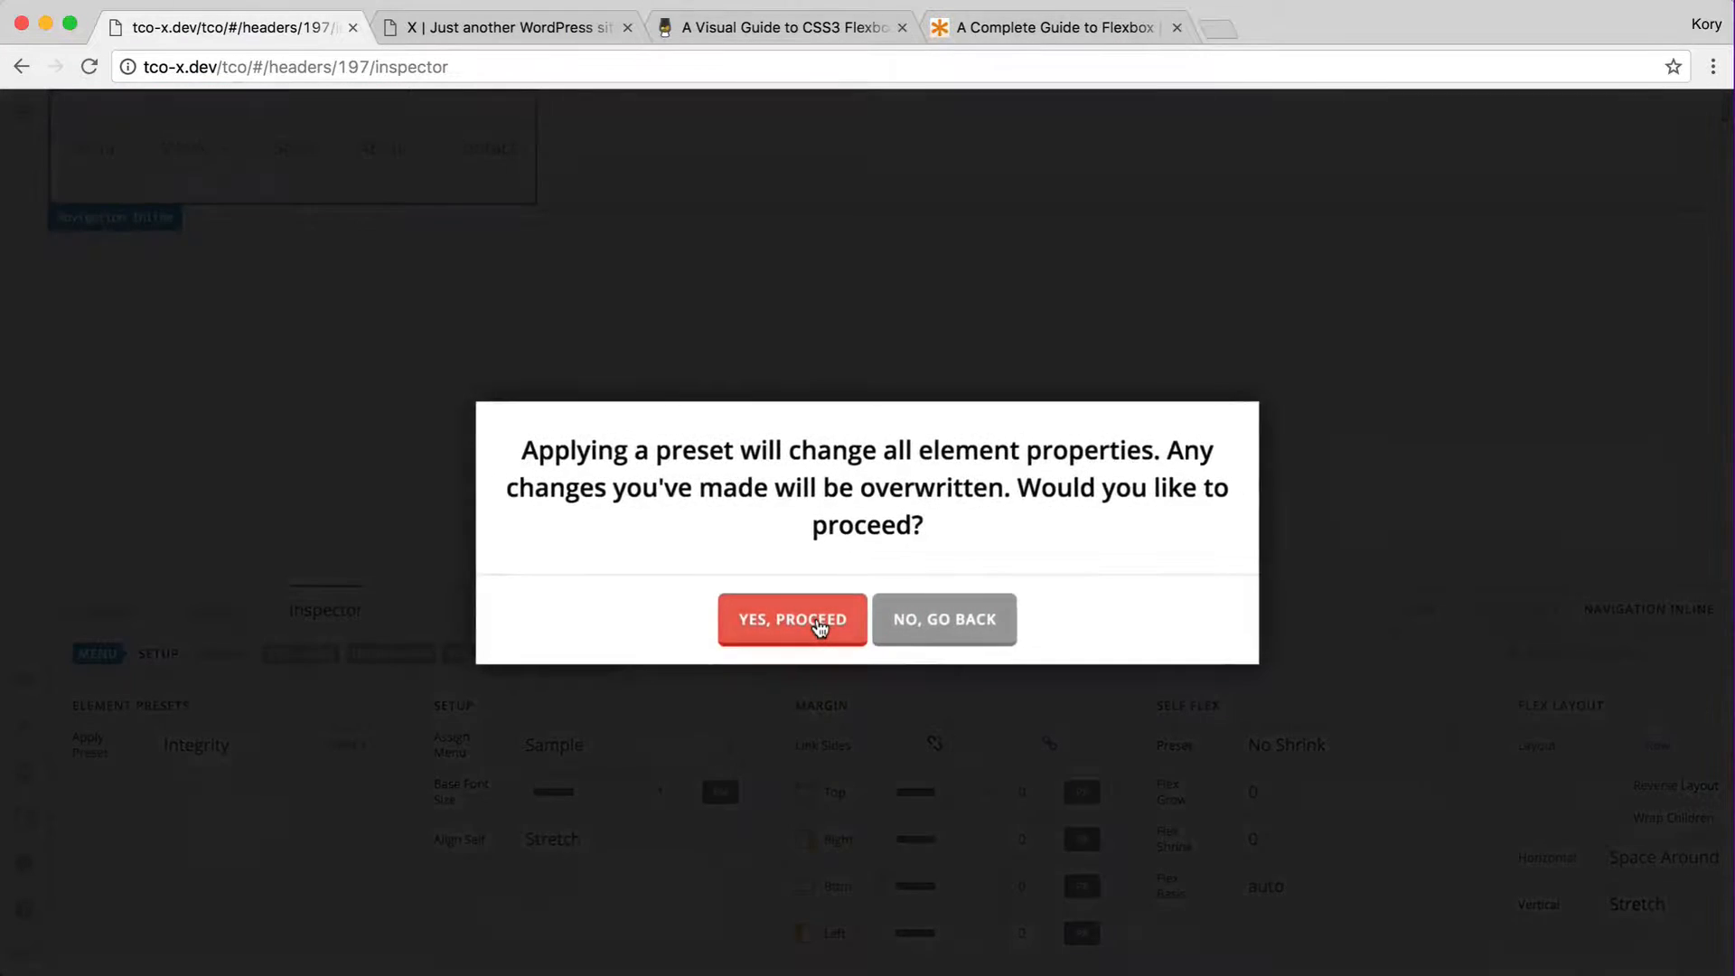
{"action": "left_click", "coordinate": [819, 623]}
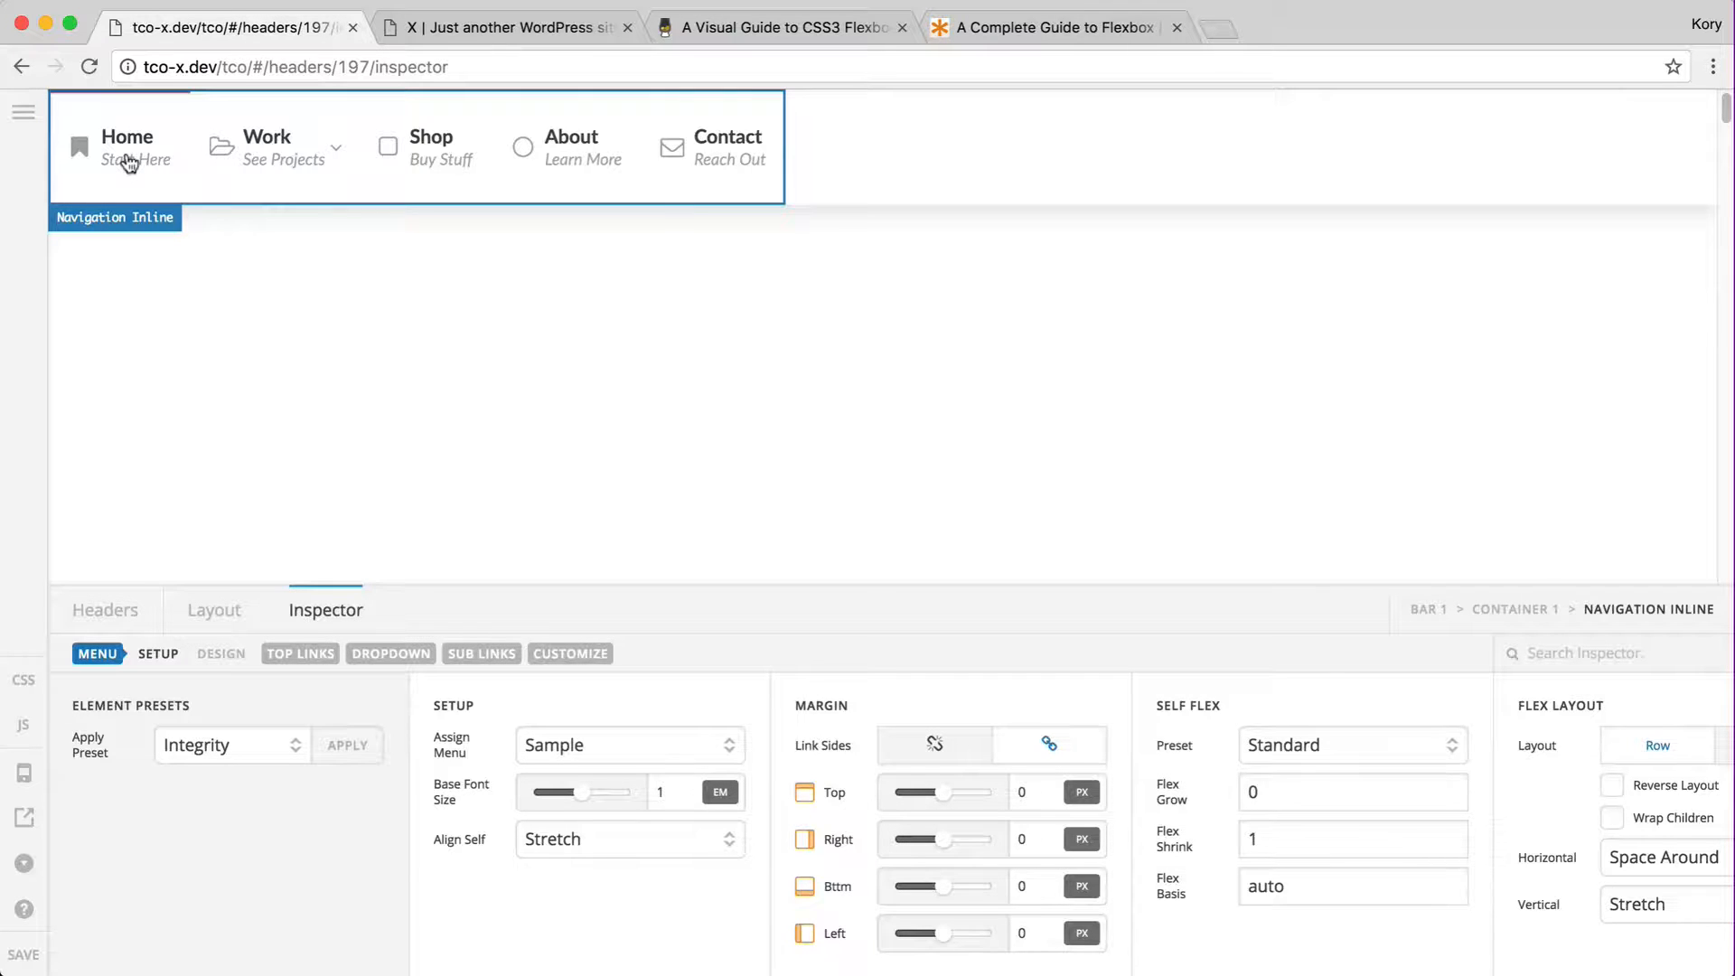
{"action": "mouse_move", "coordinate": [226, 152]}
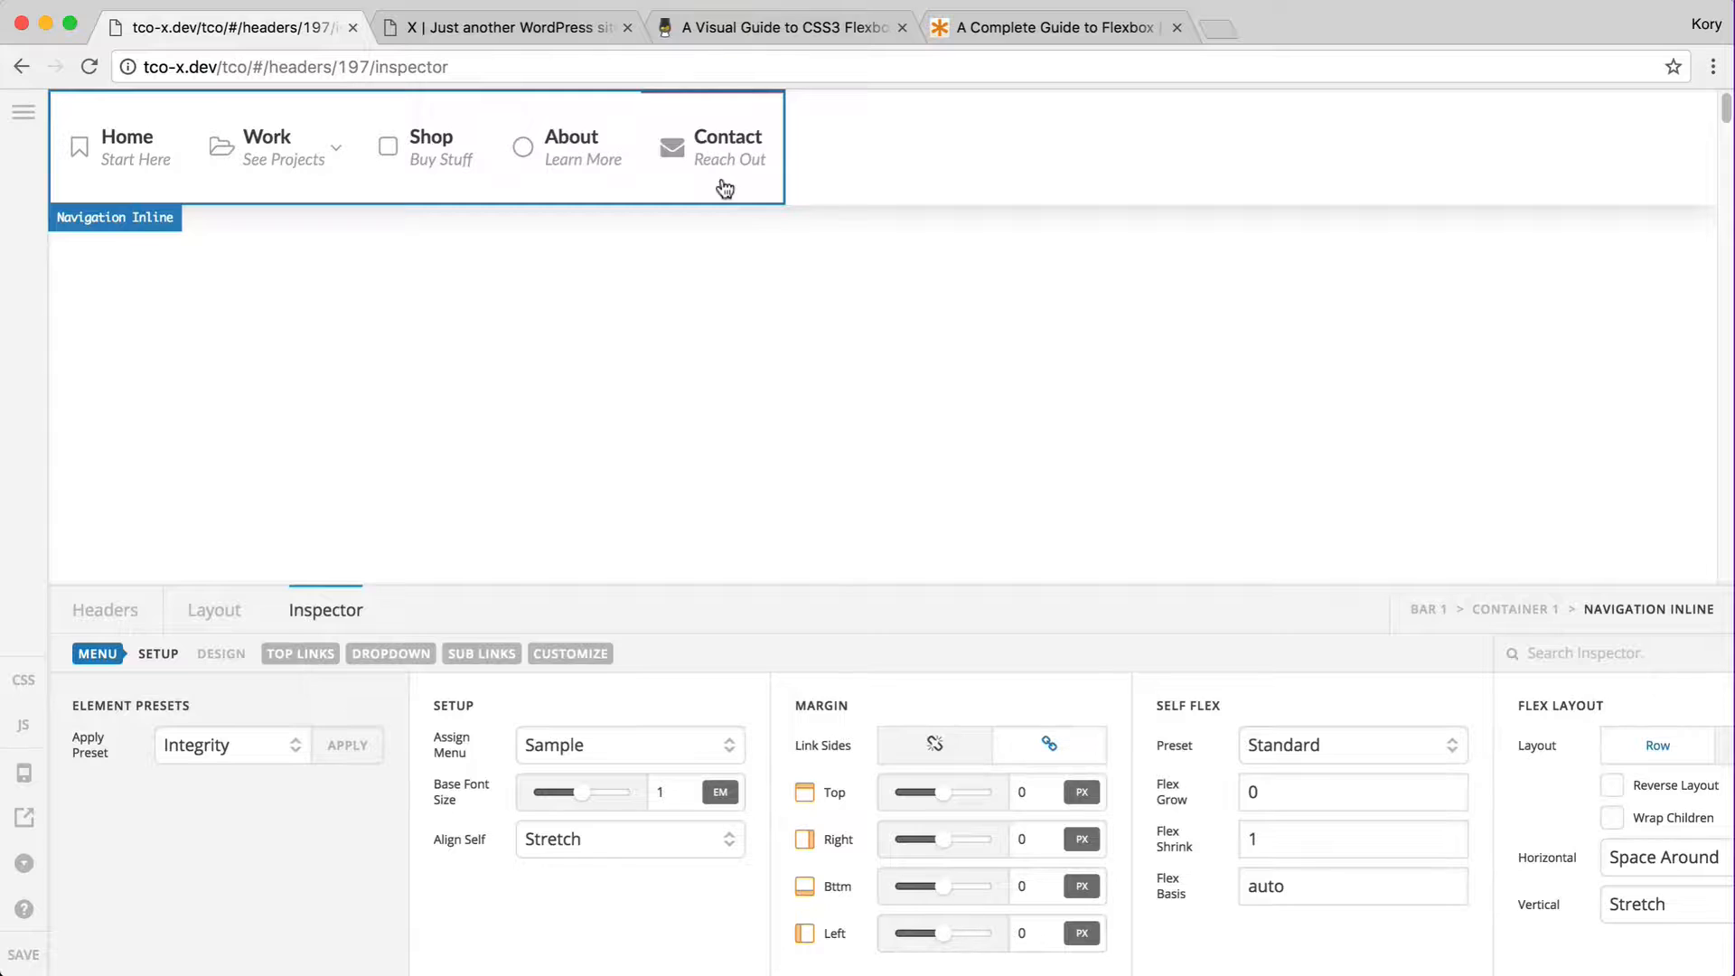
- Set Container 1's self flex preset to Fill Space Equally
{"action": "left_click", "coordinate": [1509, 615]}
{"action": "left_click", "coordinate": [998, 747]}
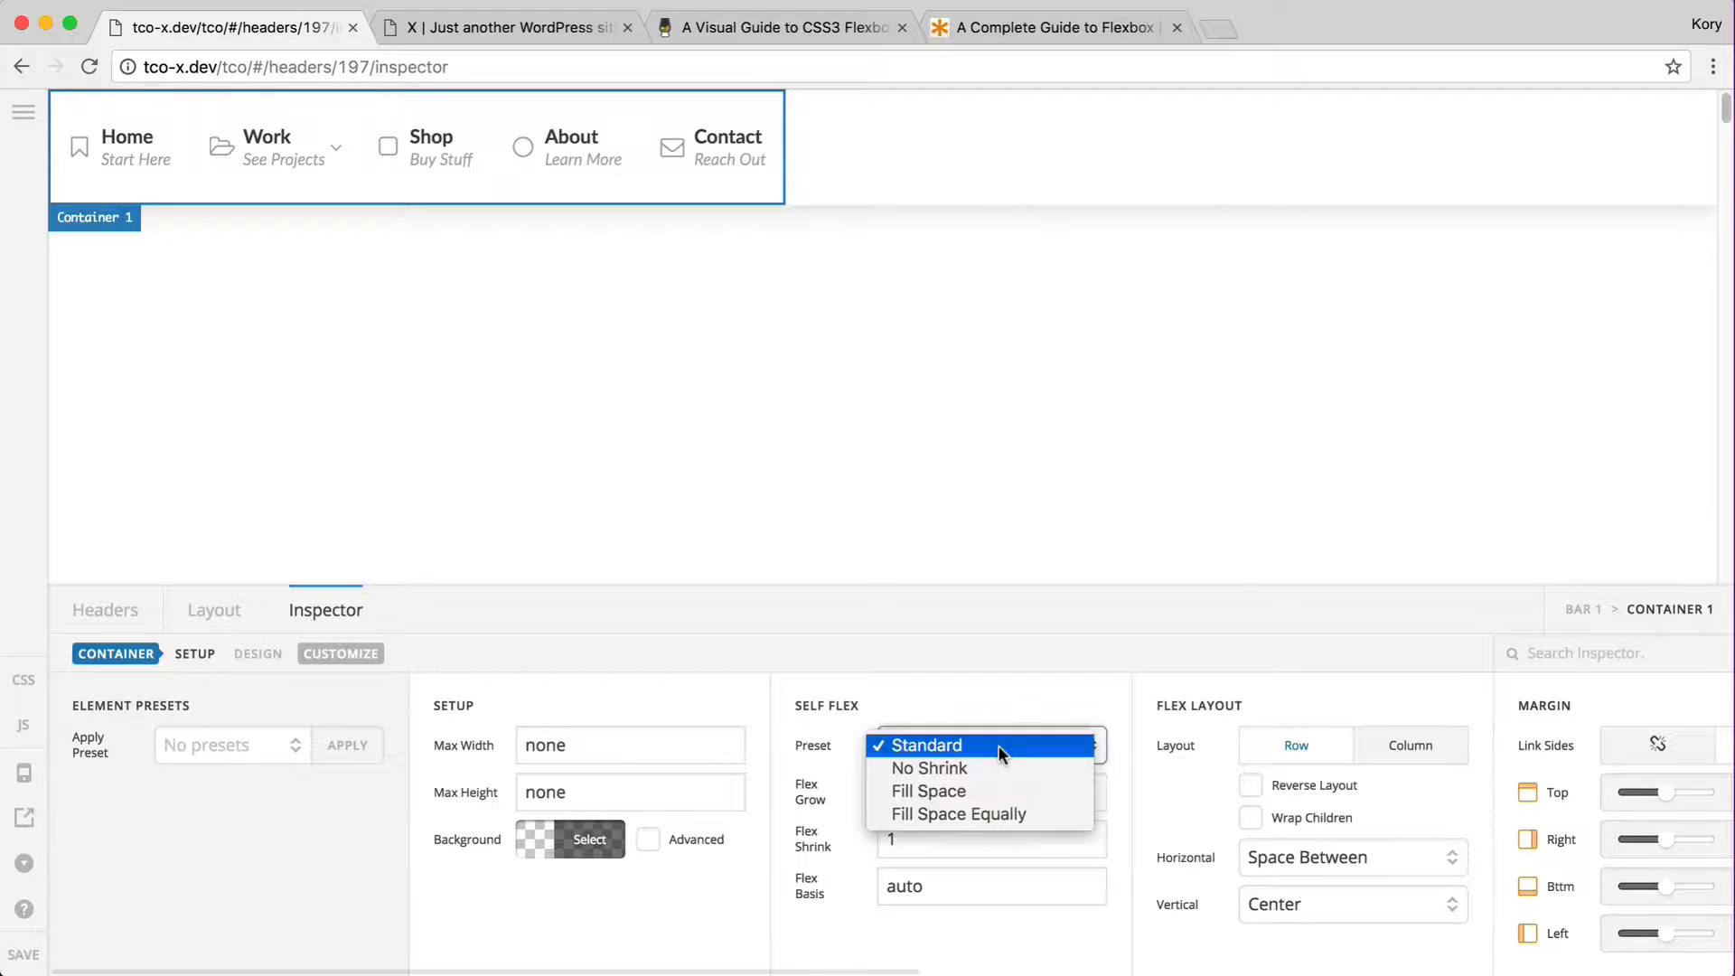
{"action": "left_click", "coordinate": [962, 811]}
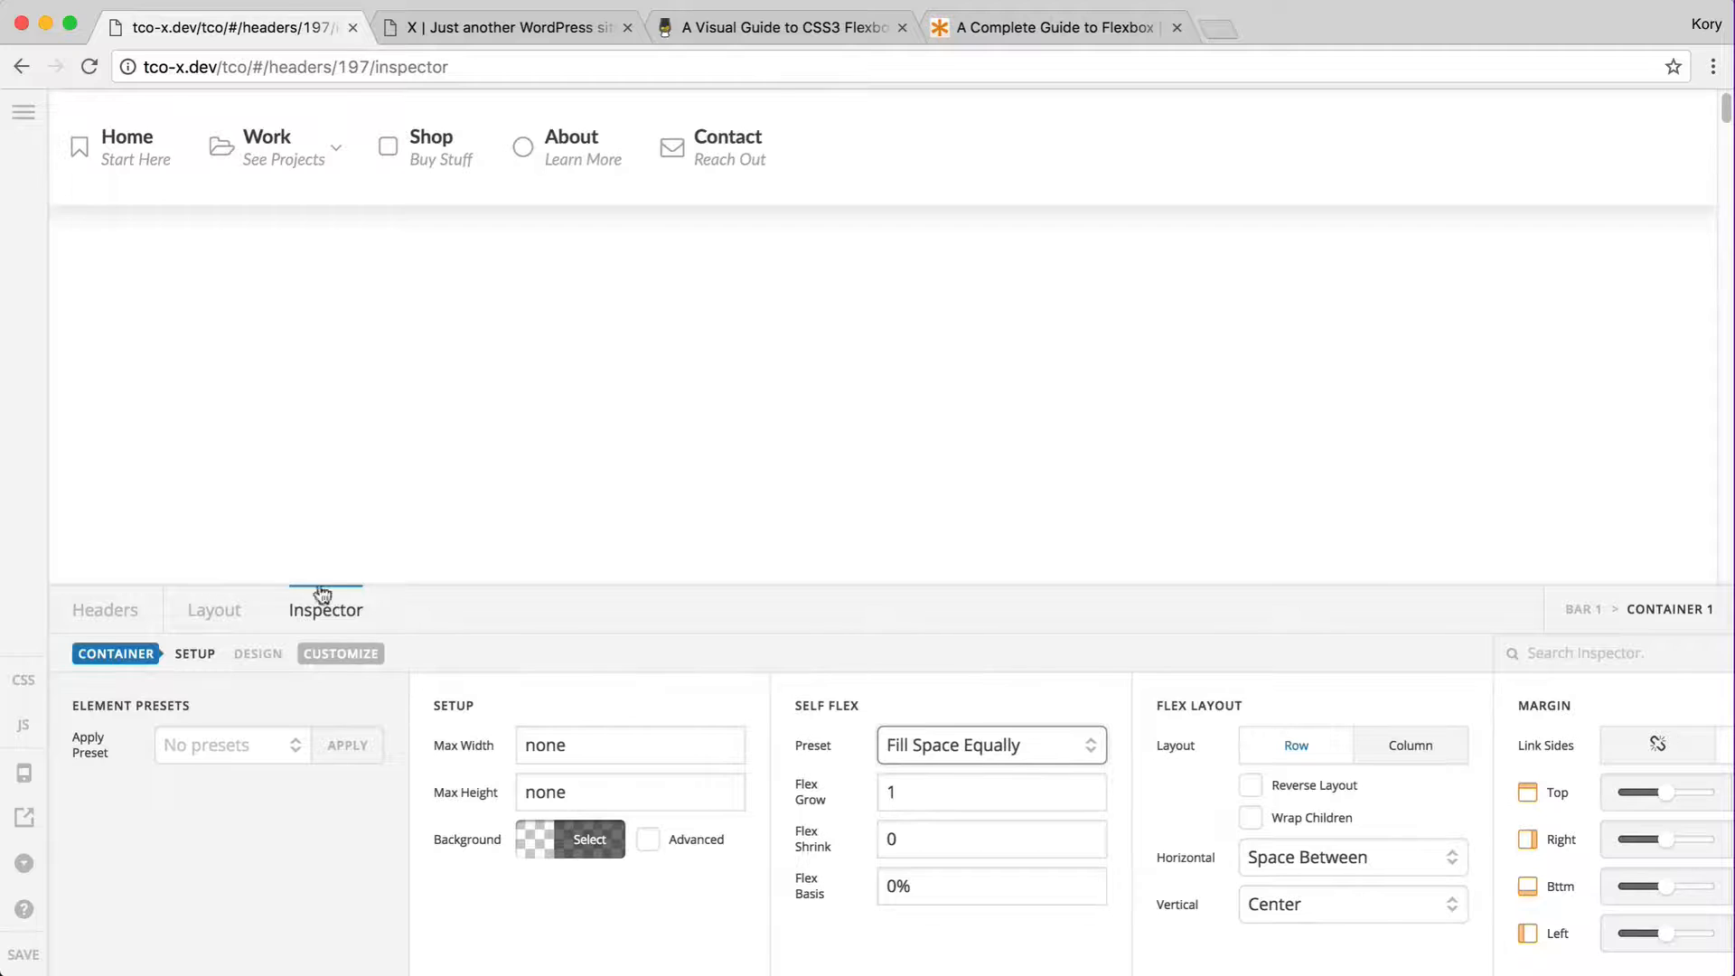
- Set the Navigation Inline element's self flex preset to Fill Space Equally and check the header on the reloaded live site
{"action": "left_click", "coordinate": [366, 151]}
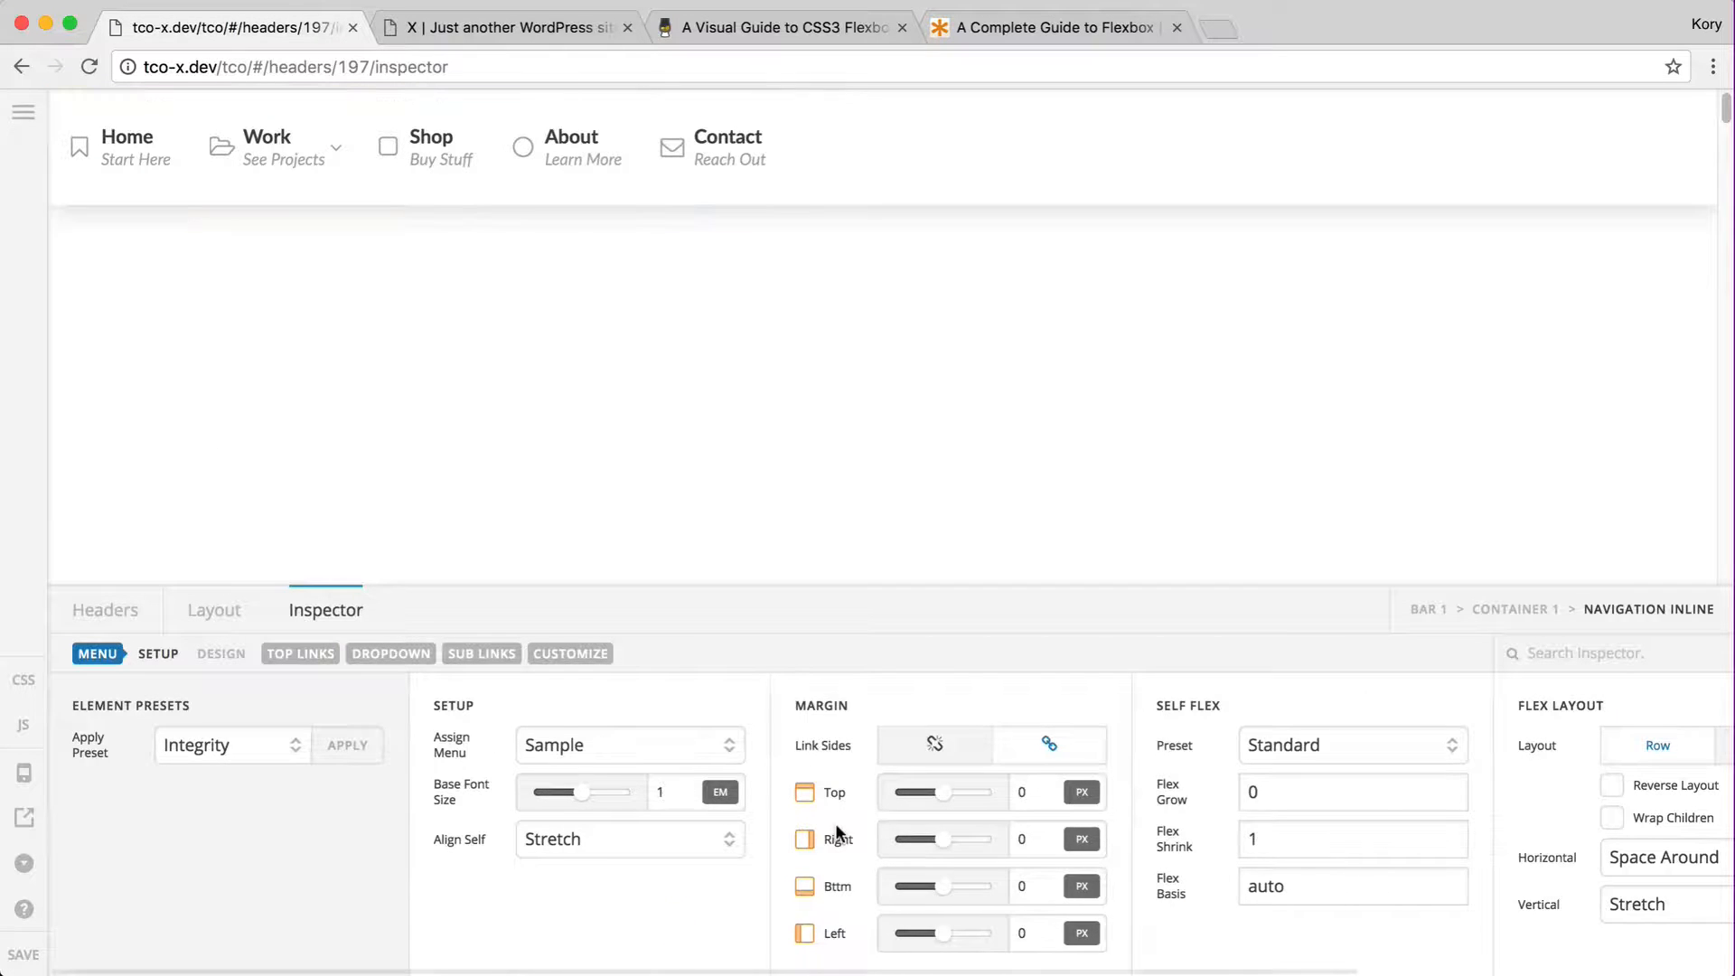
{"action": "scroll", "coordinate": [836, 827], "scroll_direction": "right", "scroll_amount": 5}
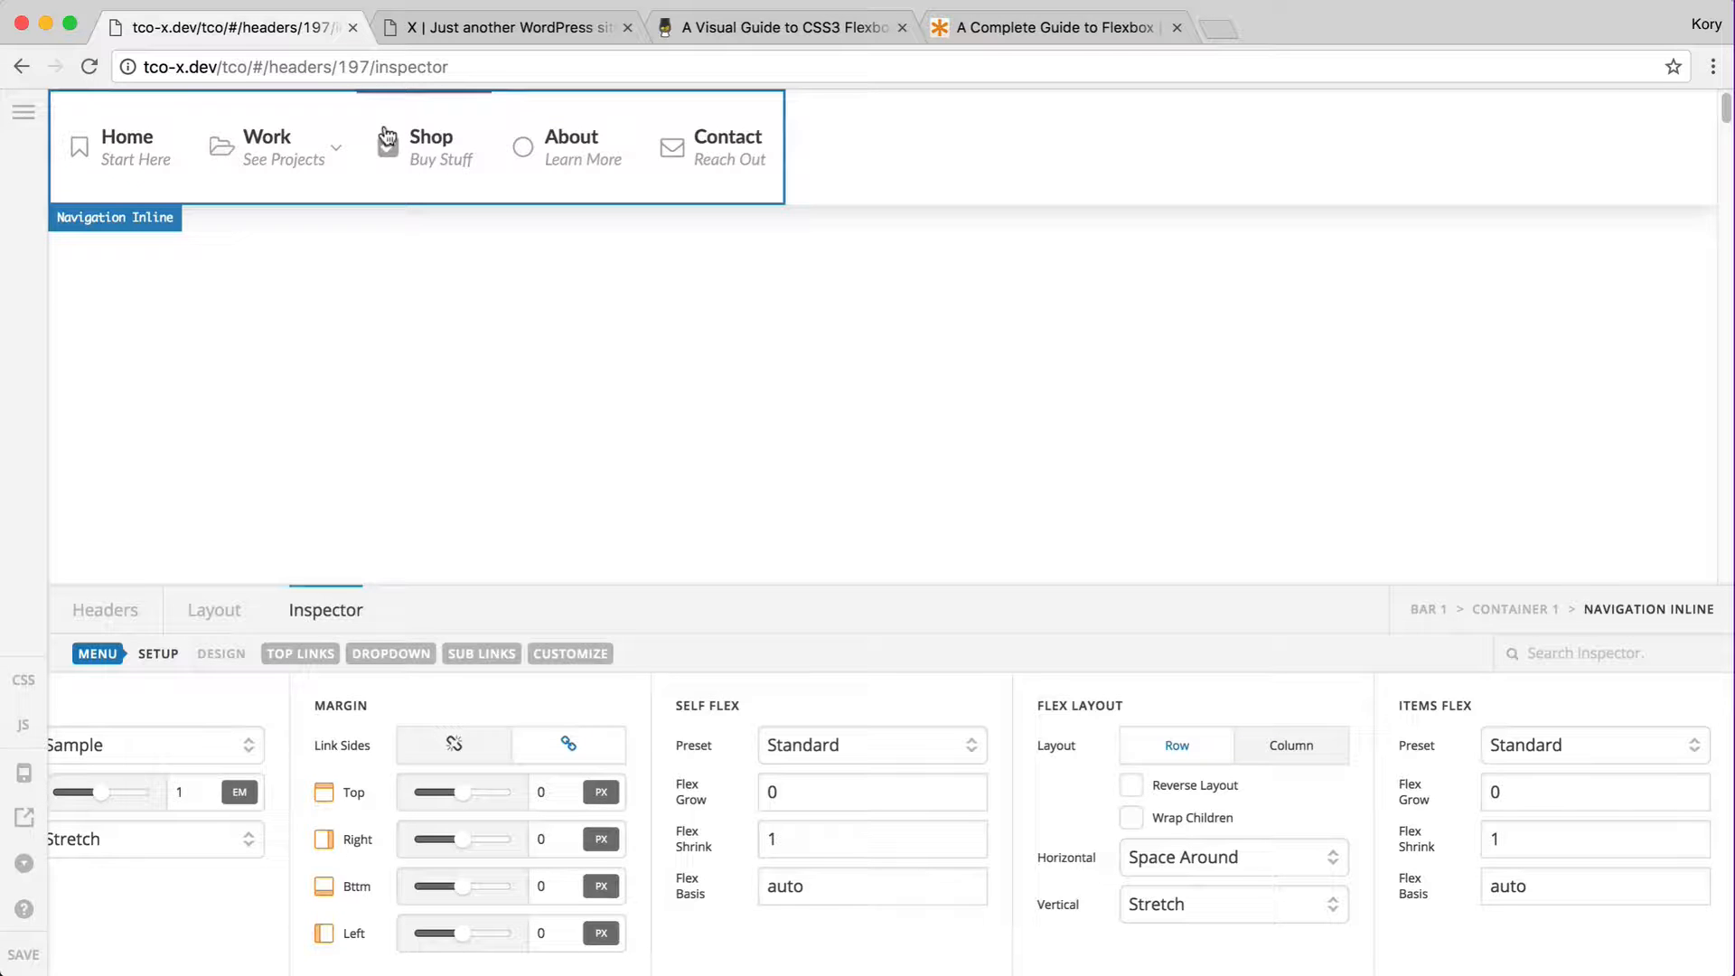
{"action": "left_click", "coordinate": [795, 745]}
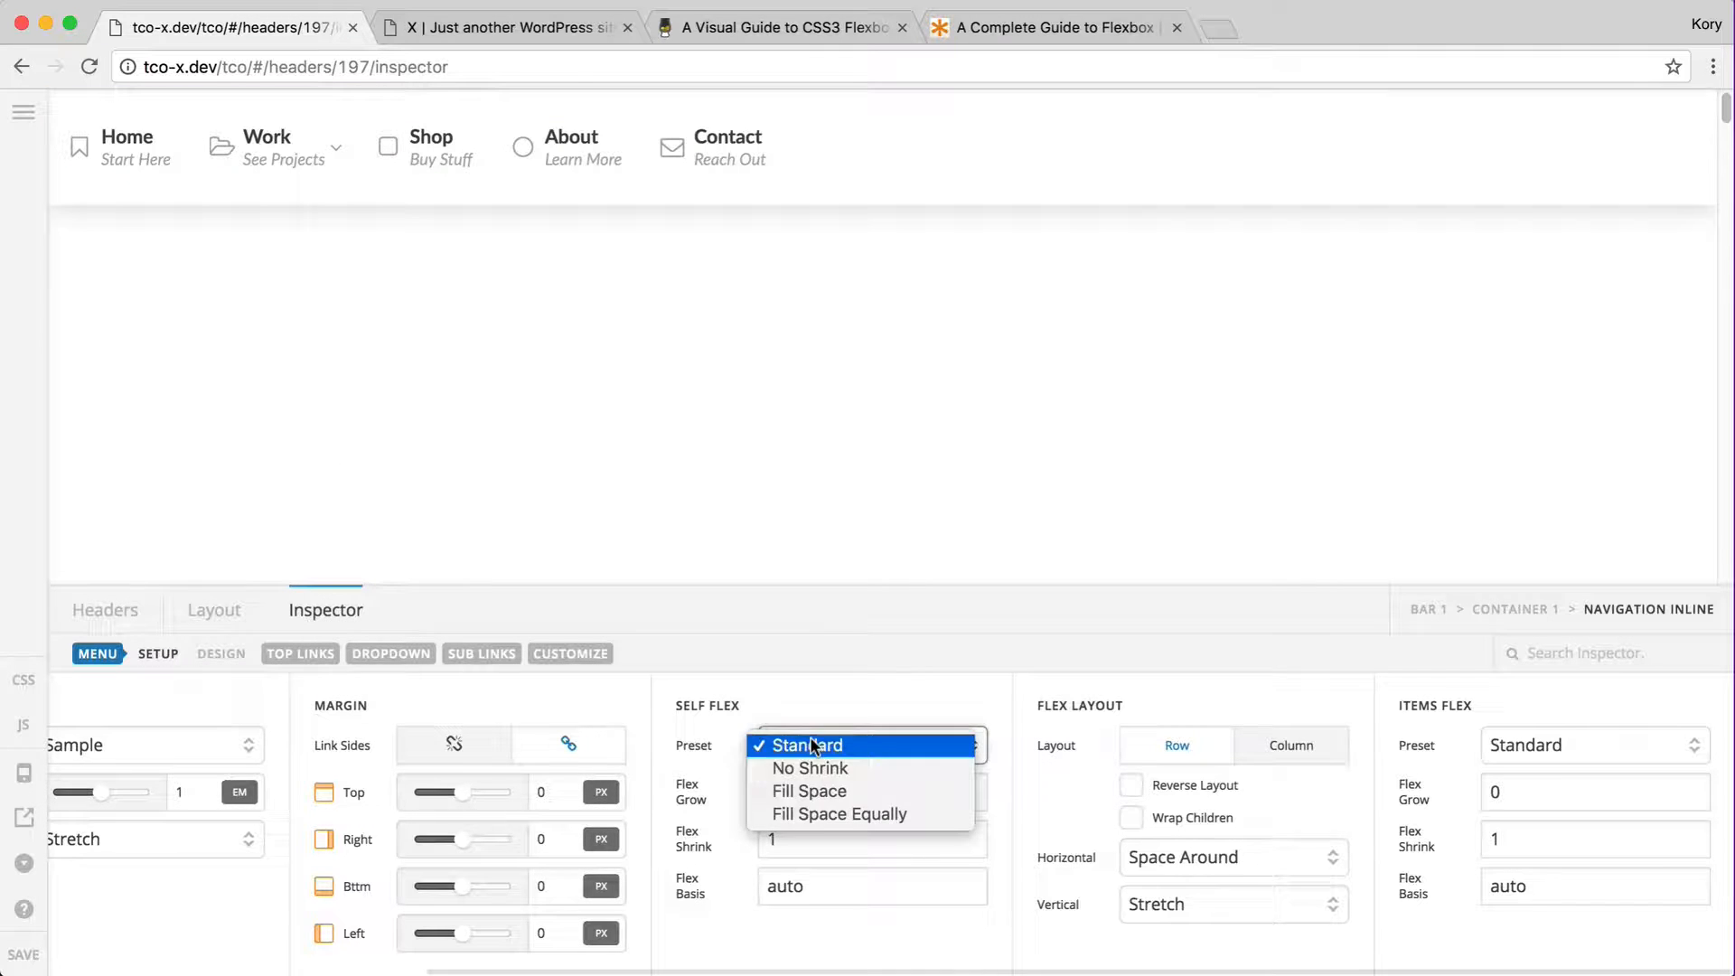
{"action": "left_click", "coordinate": [811, 814]}
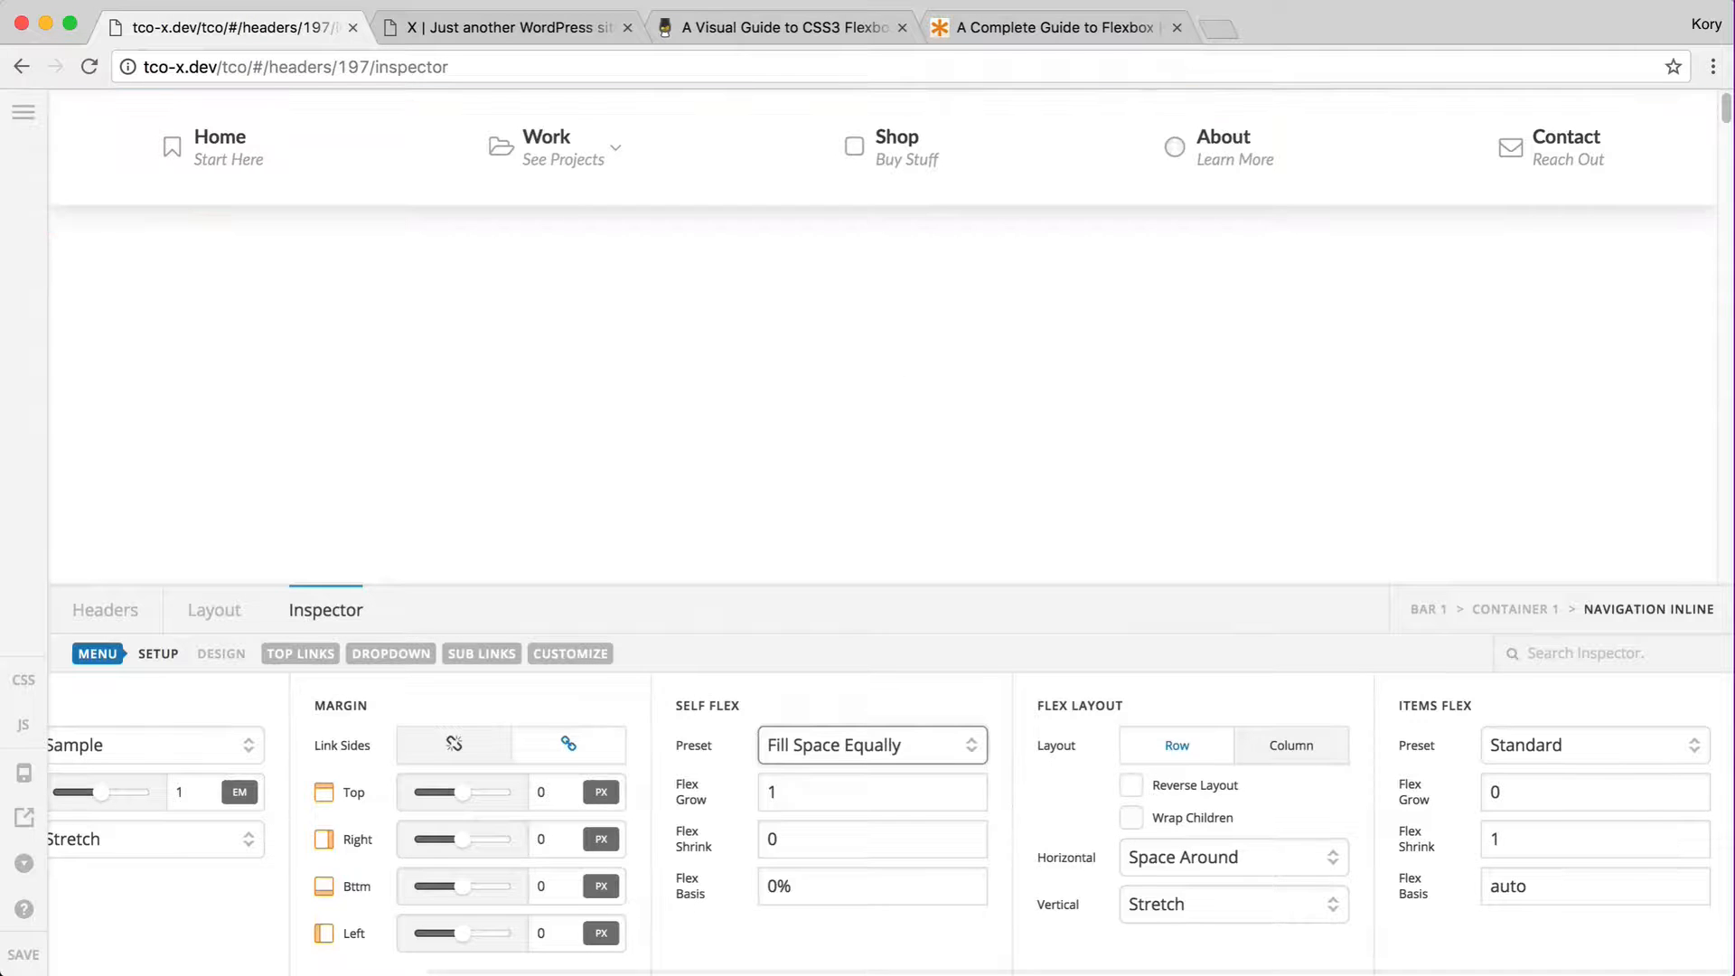
{"action": "key", "text": "ctrl+Tab"}
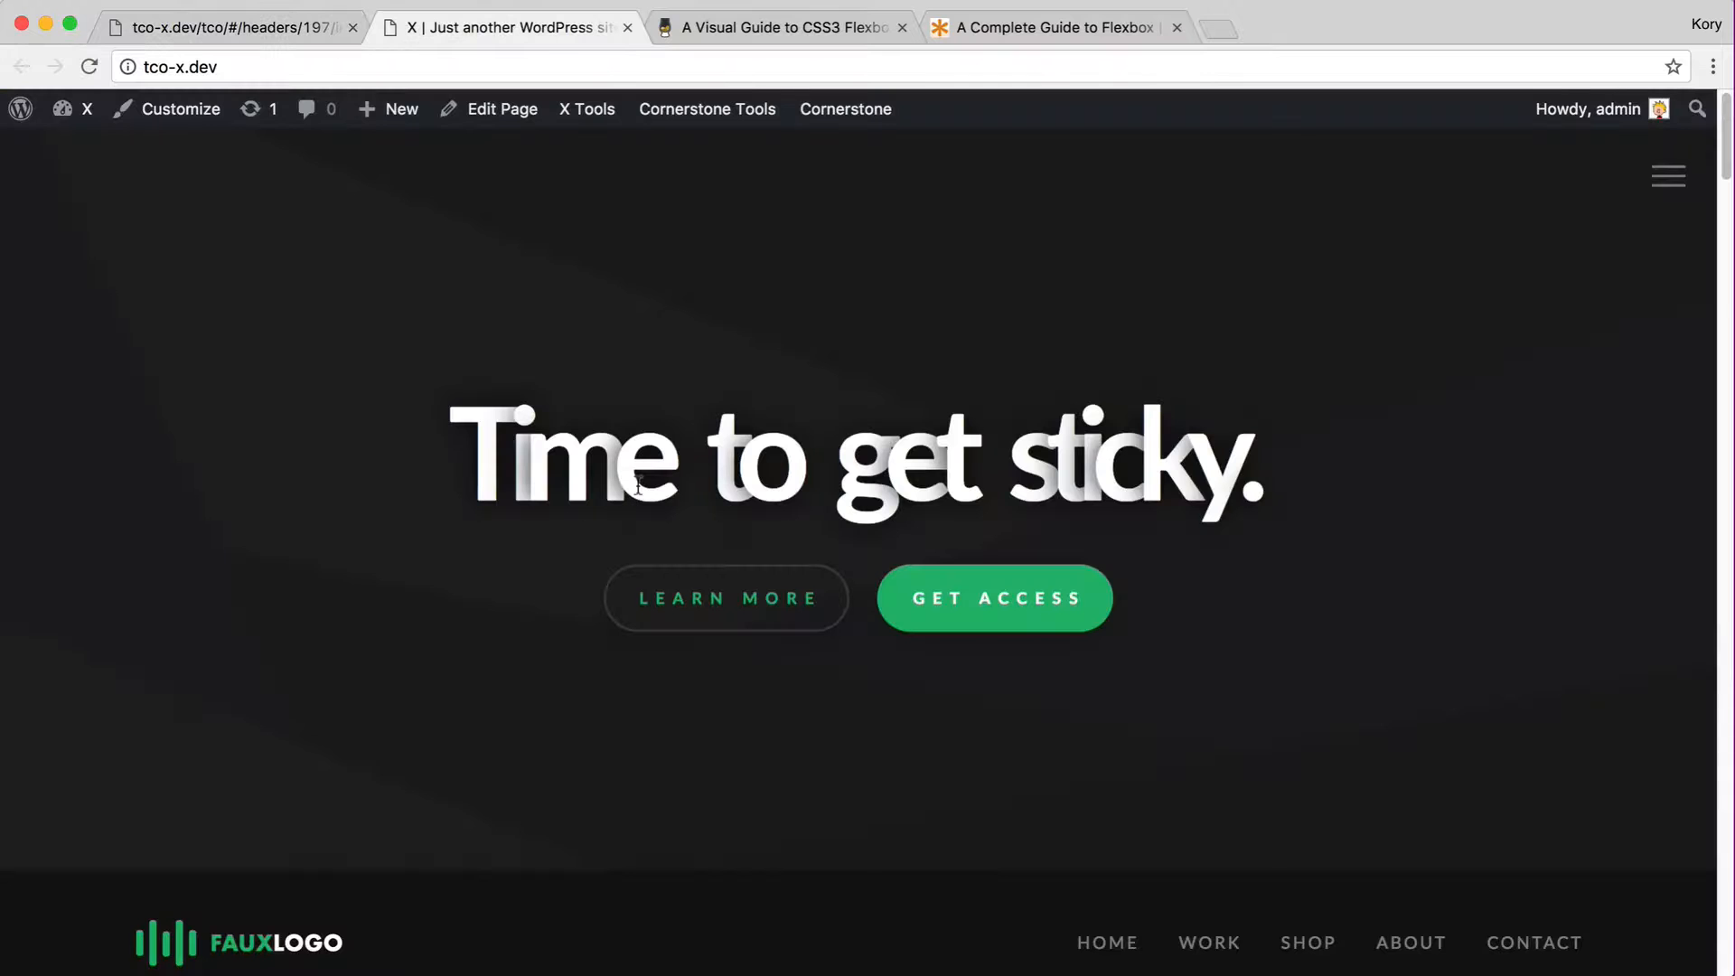
{"action": "key", "text": "super+r"}
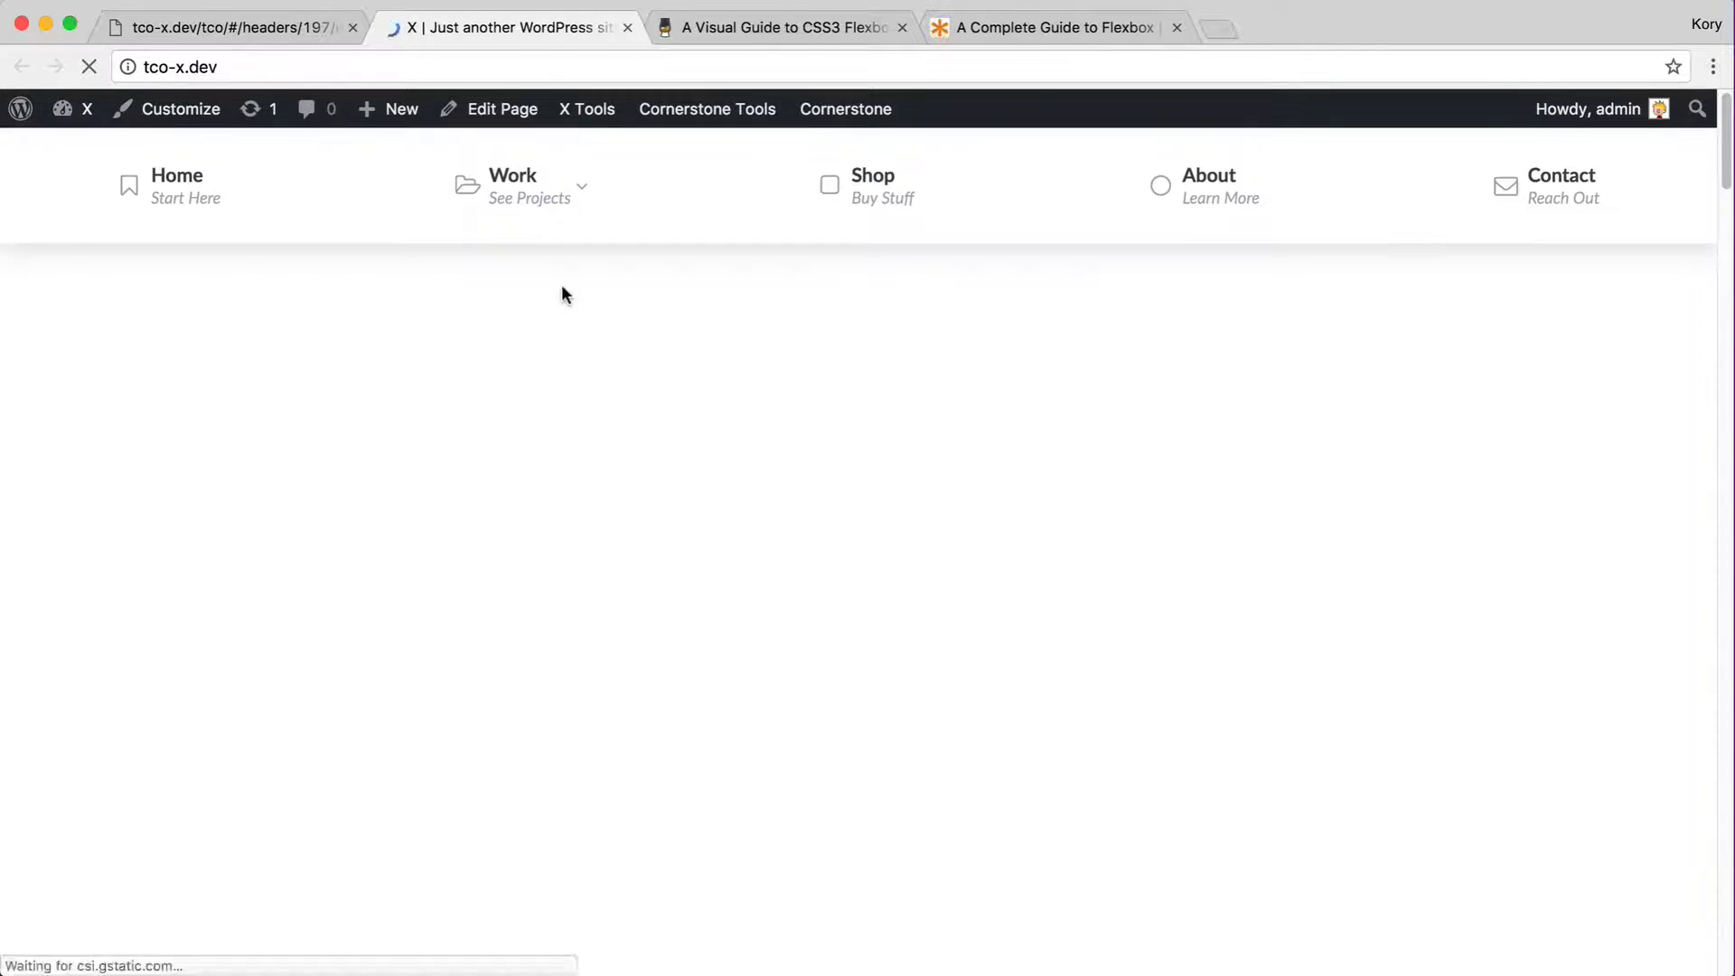
{"action": "mouse_move", "coordinate": [562, 131]}
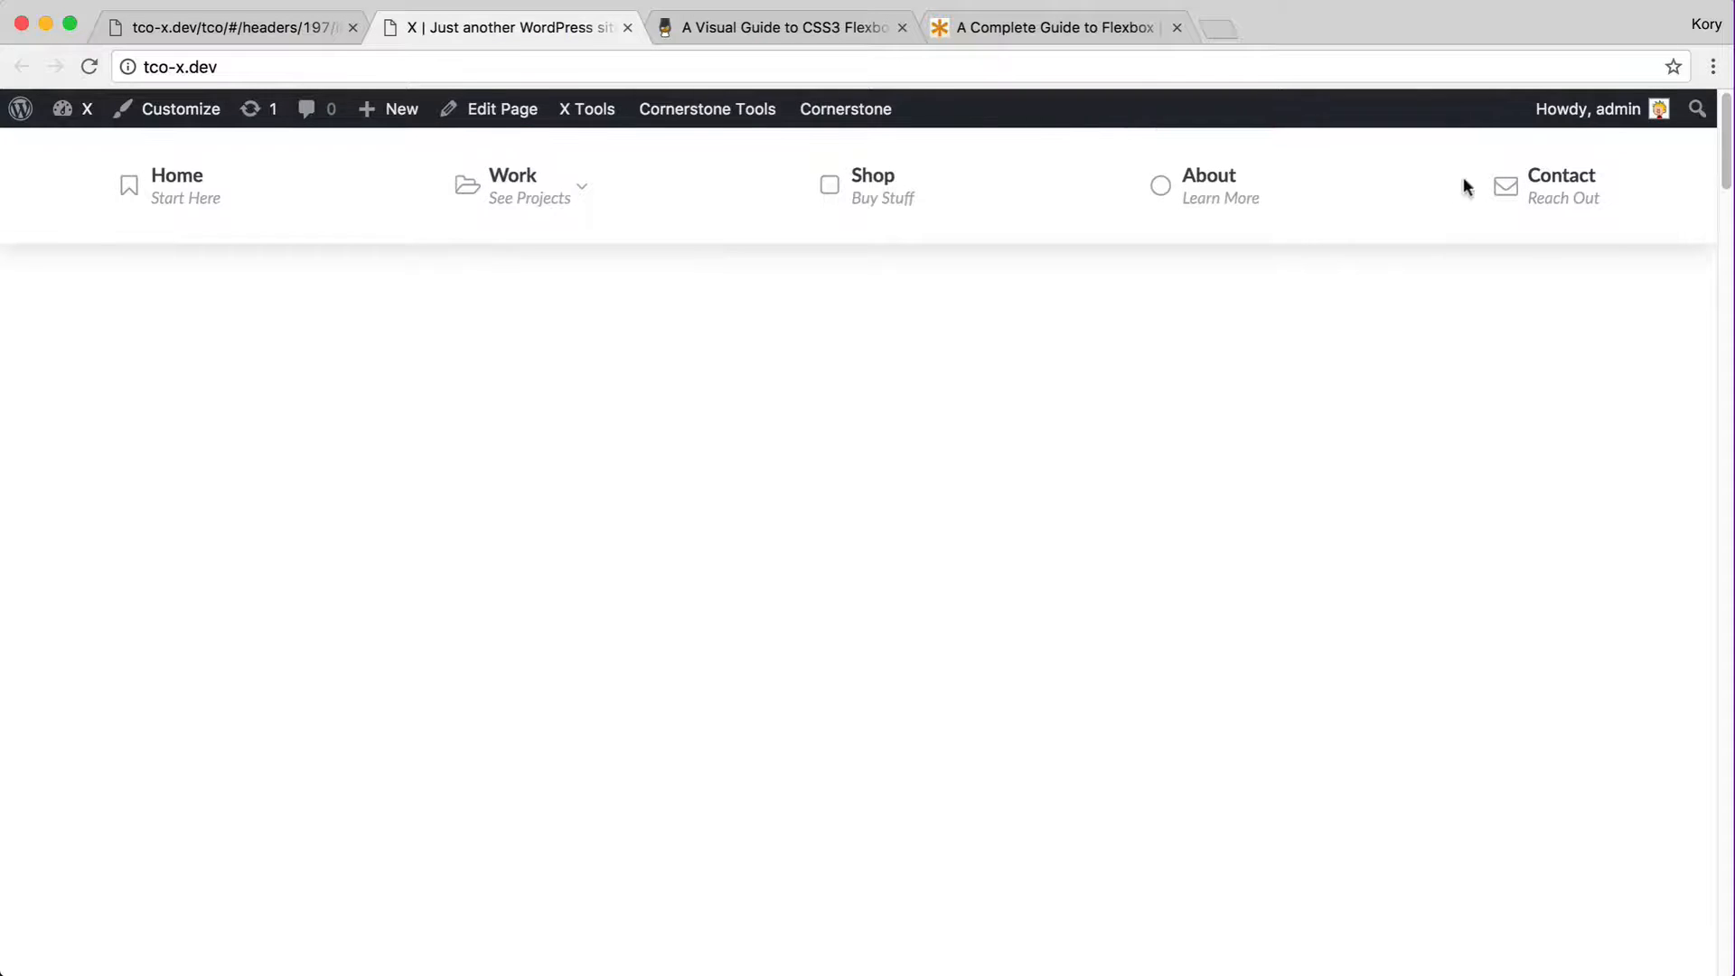
{"action": "key", "text": "ctrl+shift+Tab"}
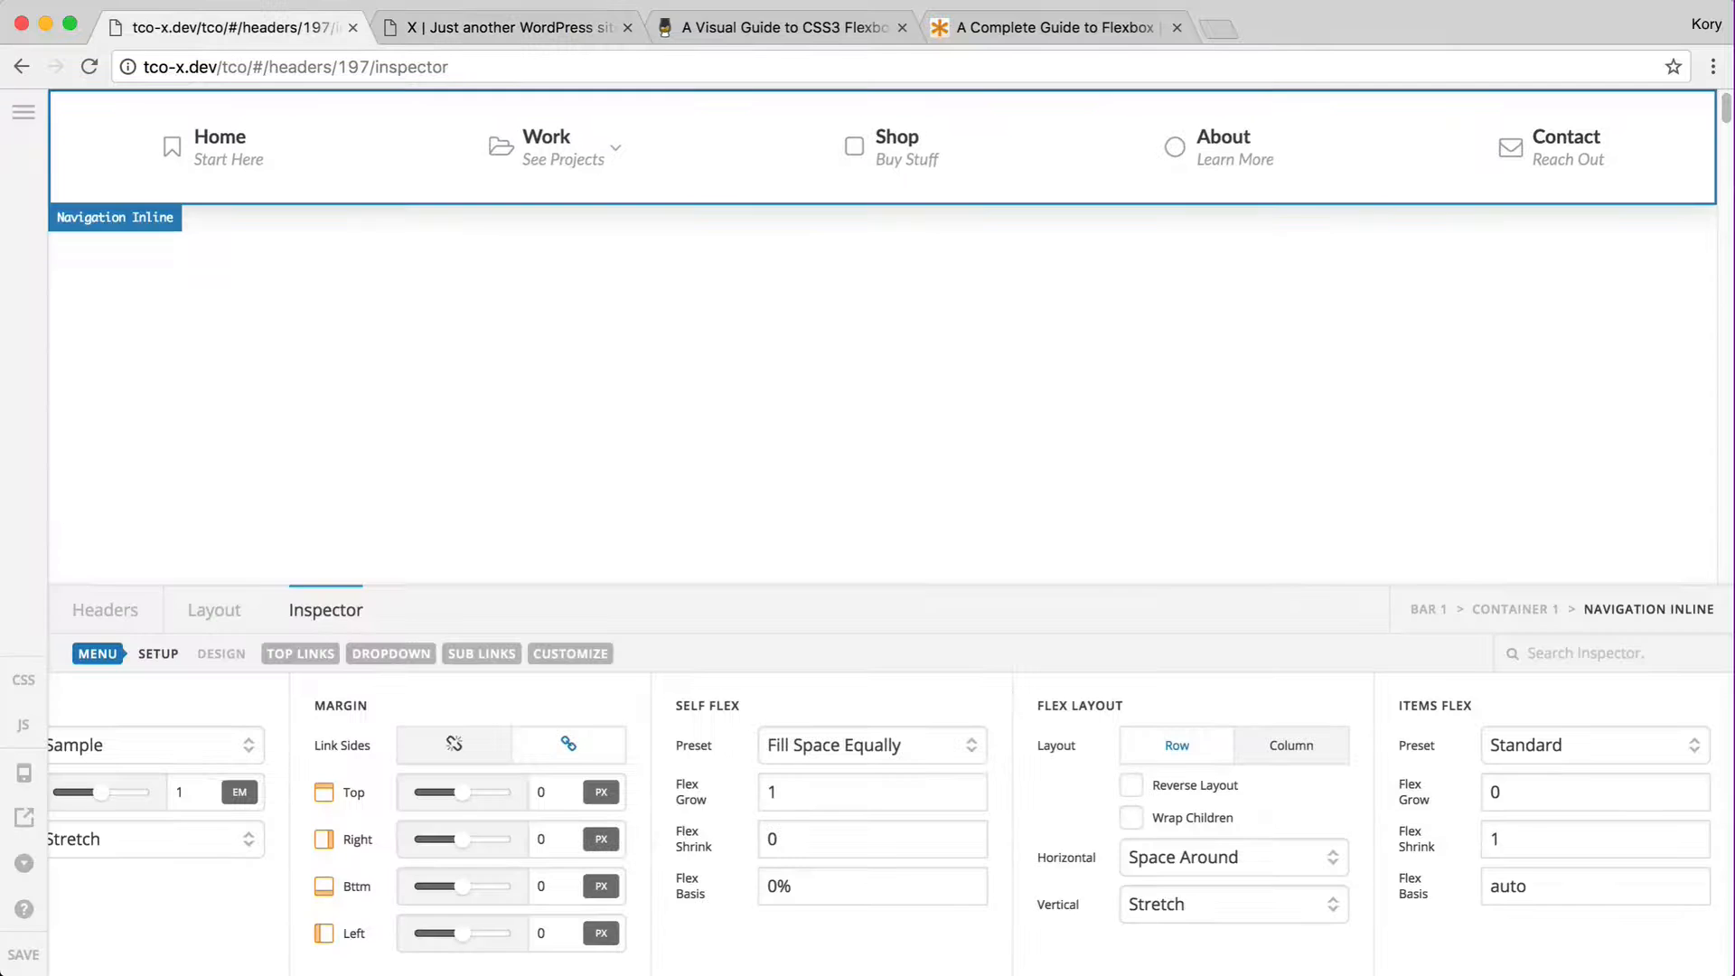
- Set the navigation's items flex preset to Fill Space, save the header and check it on the reloaded live site
{"action": "left_click", "coordinate": [1510, 743]}
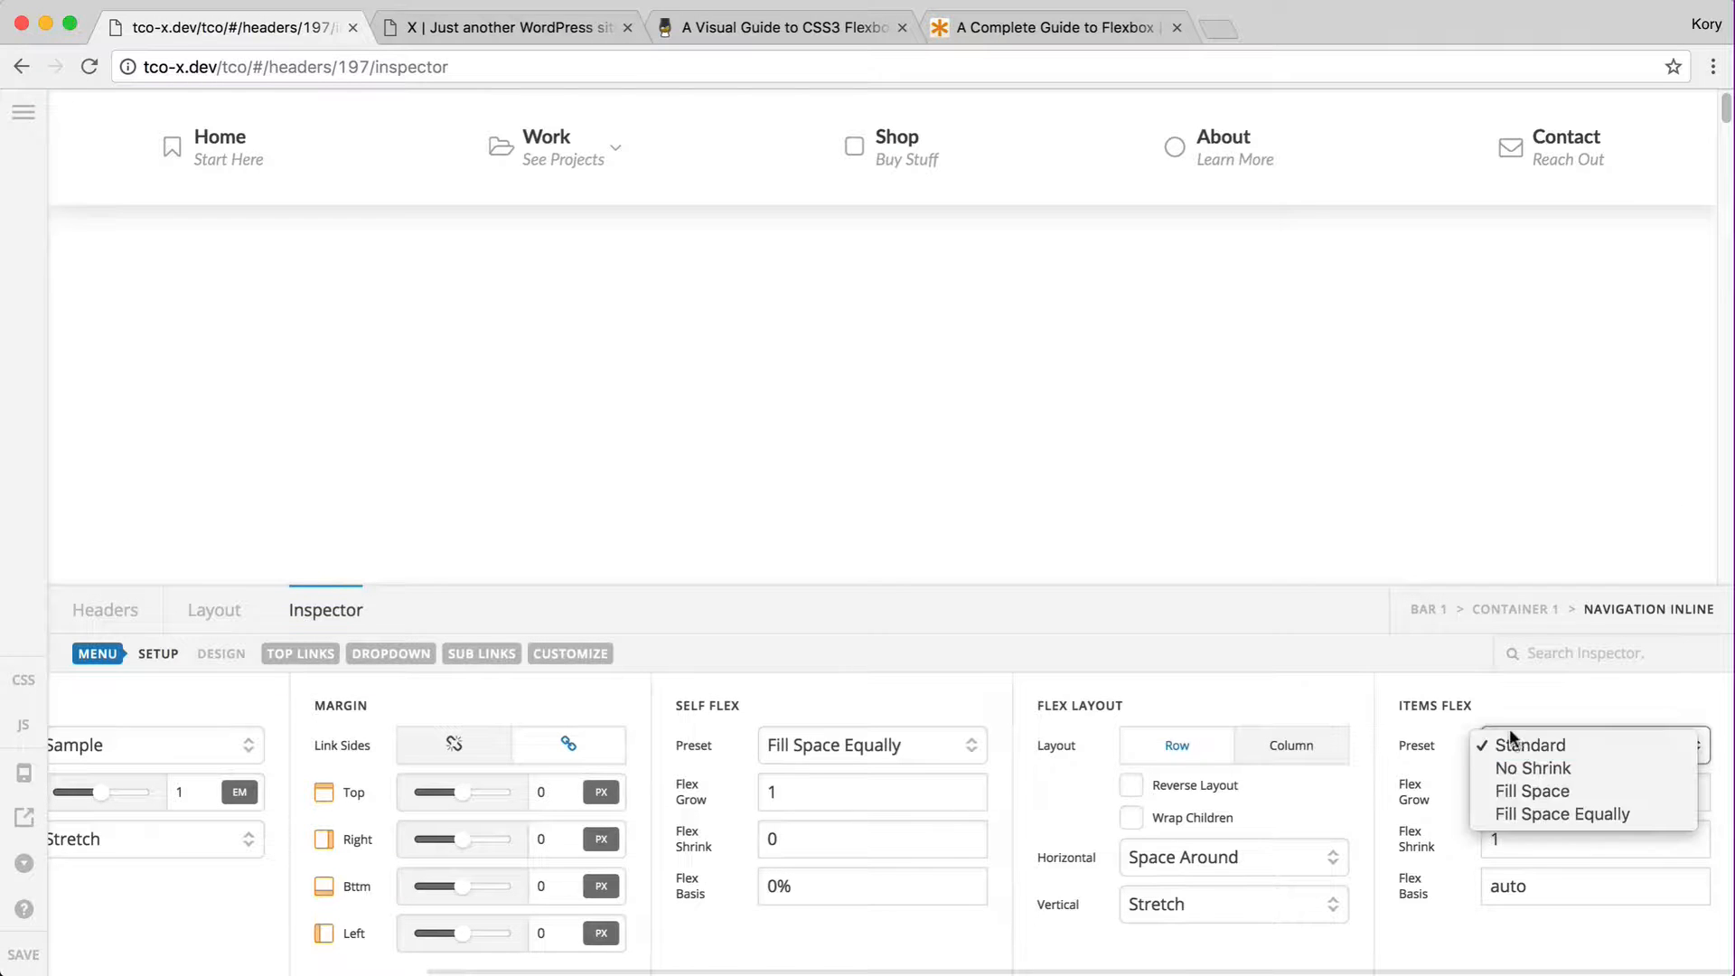
{"action": "left_click", "coordinate": [1531, 792]}
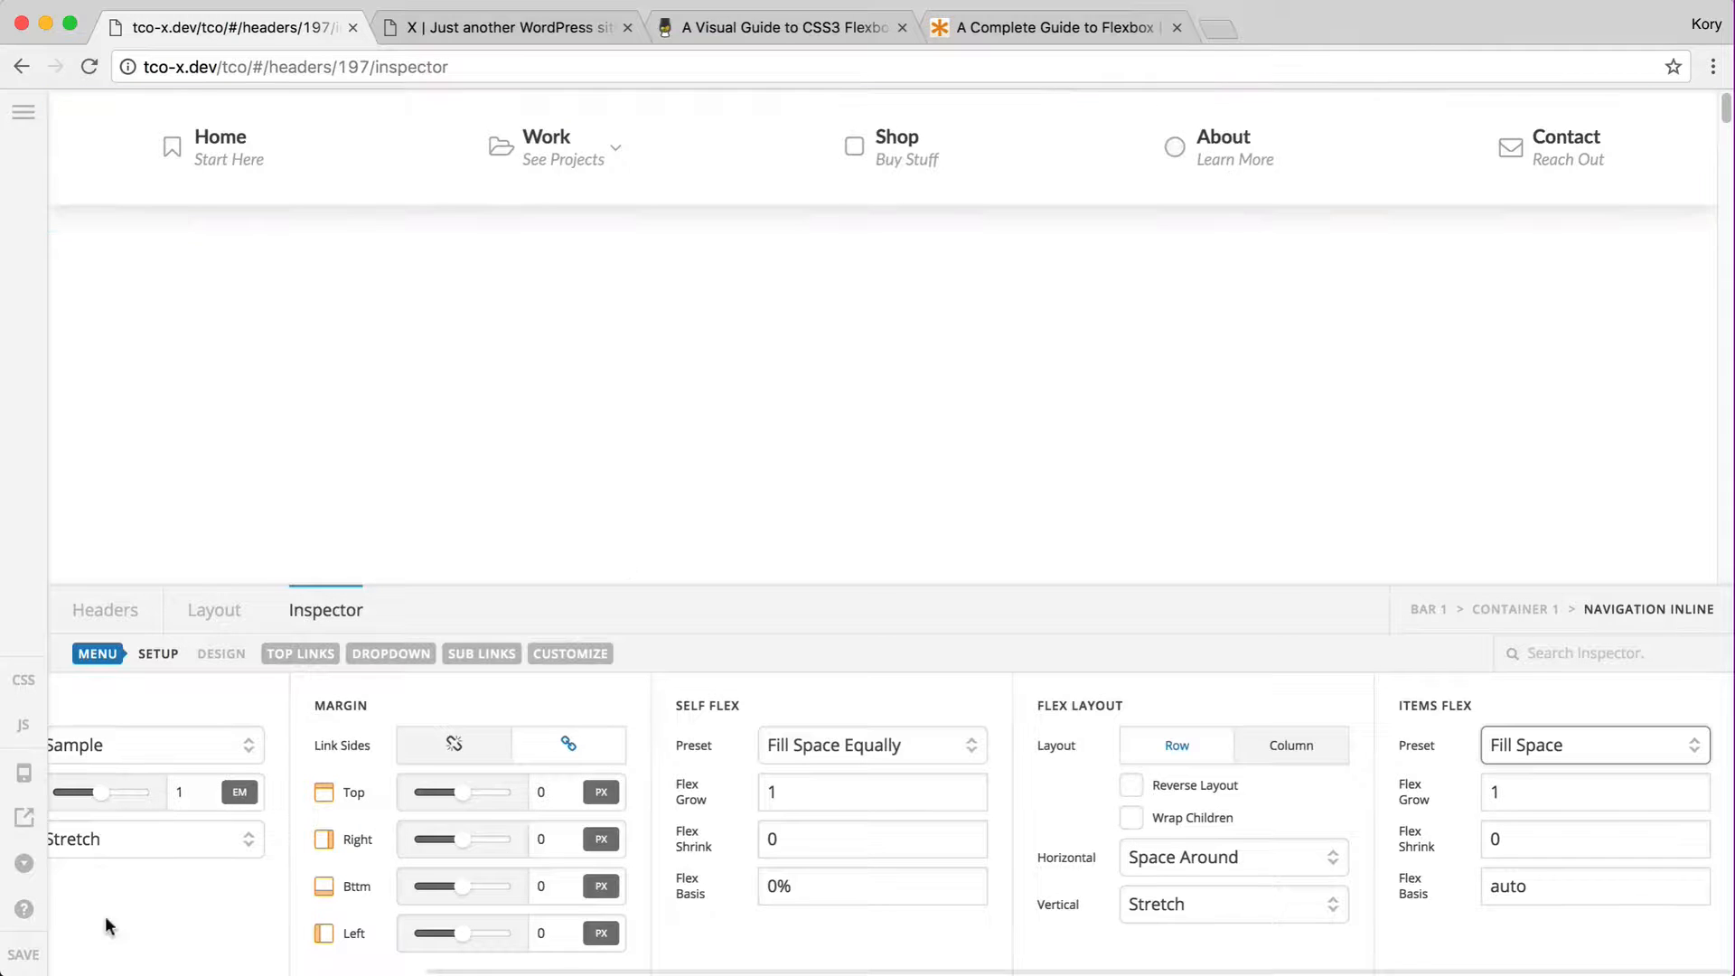
{"action": "left_click", "coordinate": [33, 947]}
{"action": "key", "text": "ctrl+Tab"}
{"action": "key", "text": "super+r"}
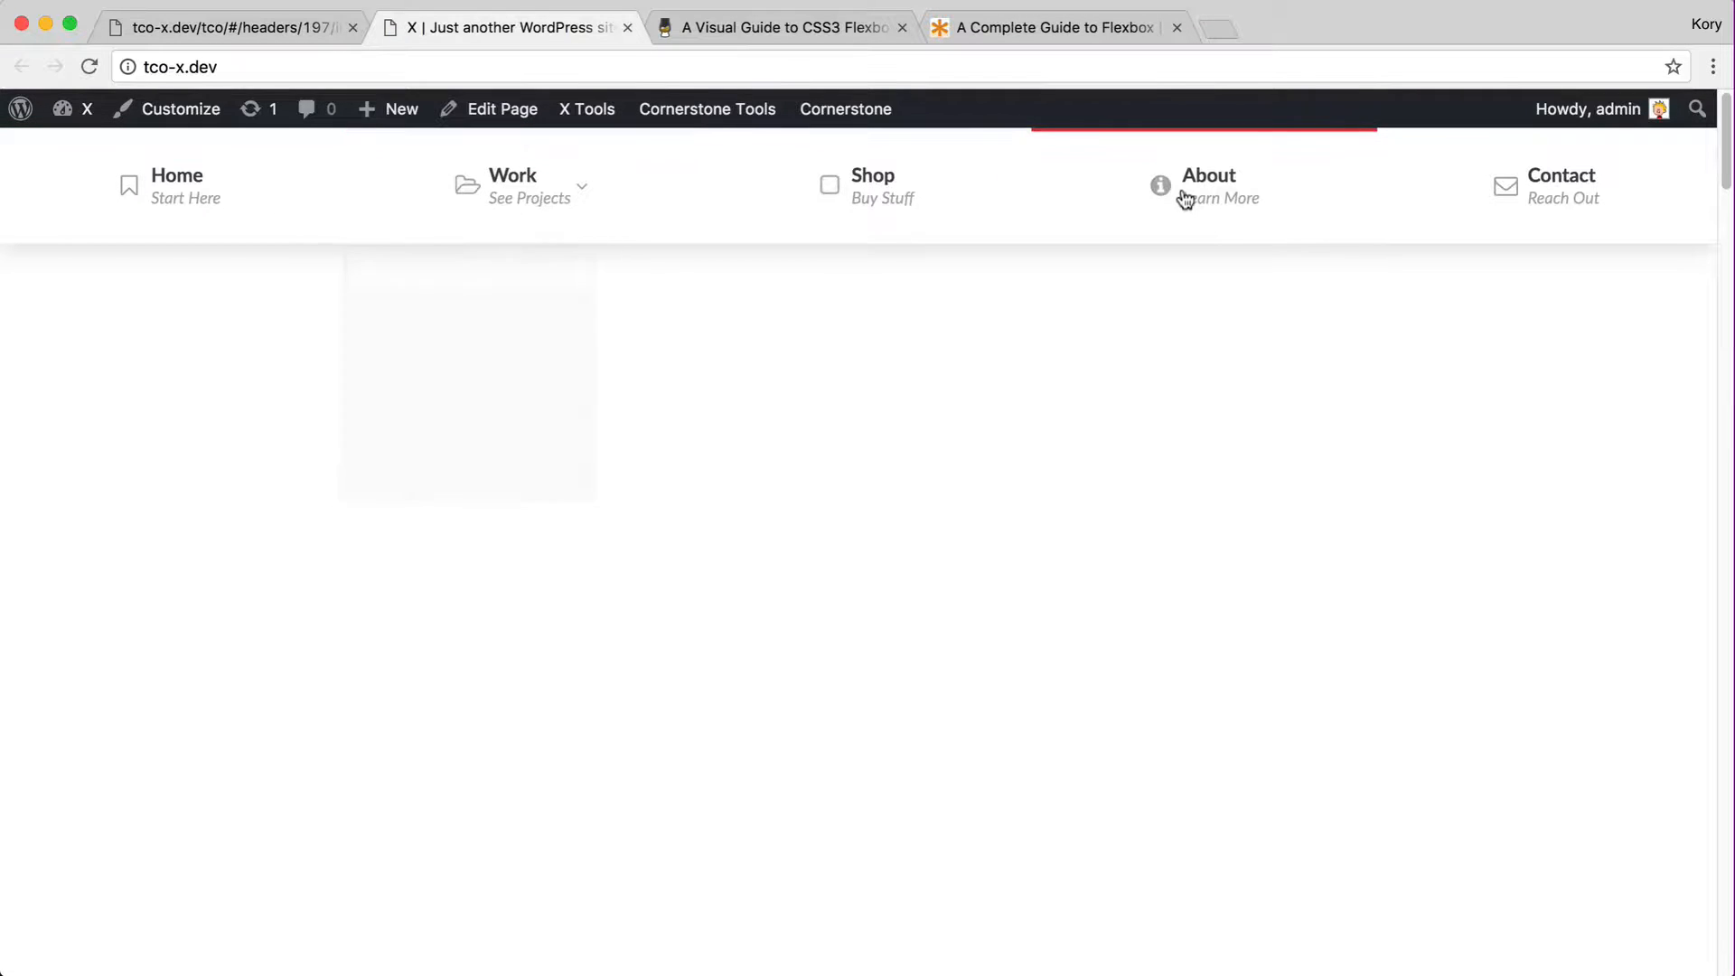
{"action": "key", "text": "ctrl+shift+Tab"}
- Assign the Sample (No Dropdowns) menu to the Navigation Inline element and save the header
{"action": "scroll", "coordinate": [291, 714], "scroll_direction": "left", "scroll_amount": 5}
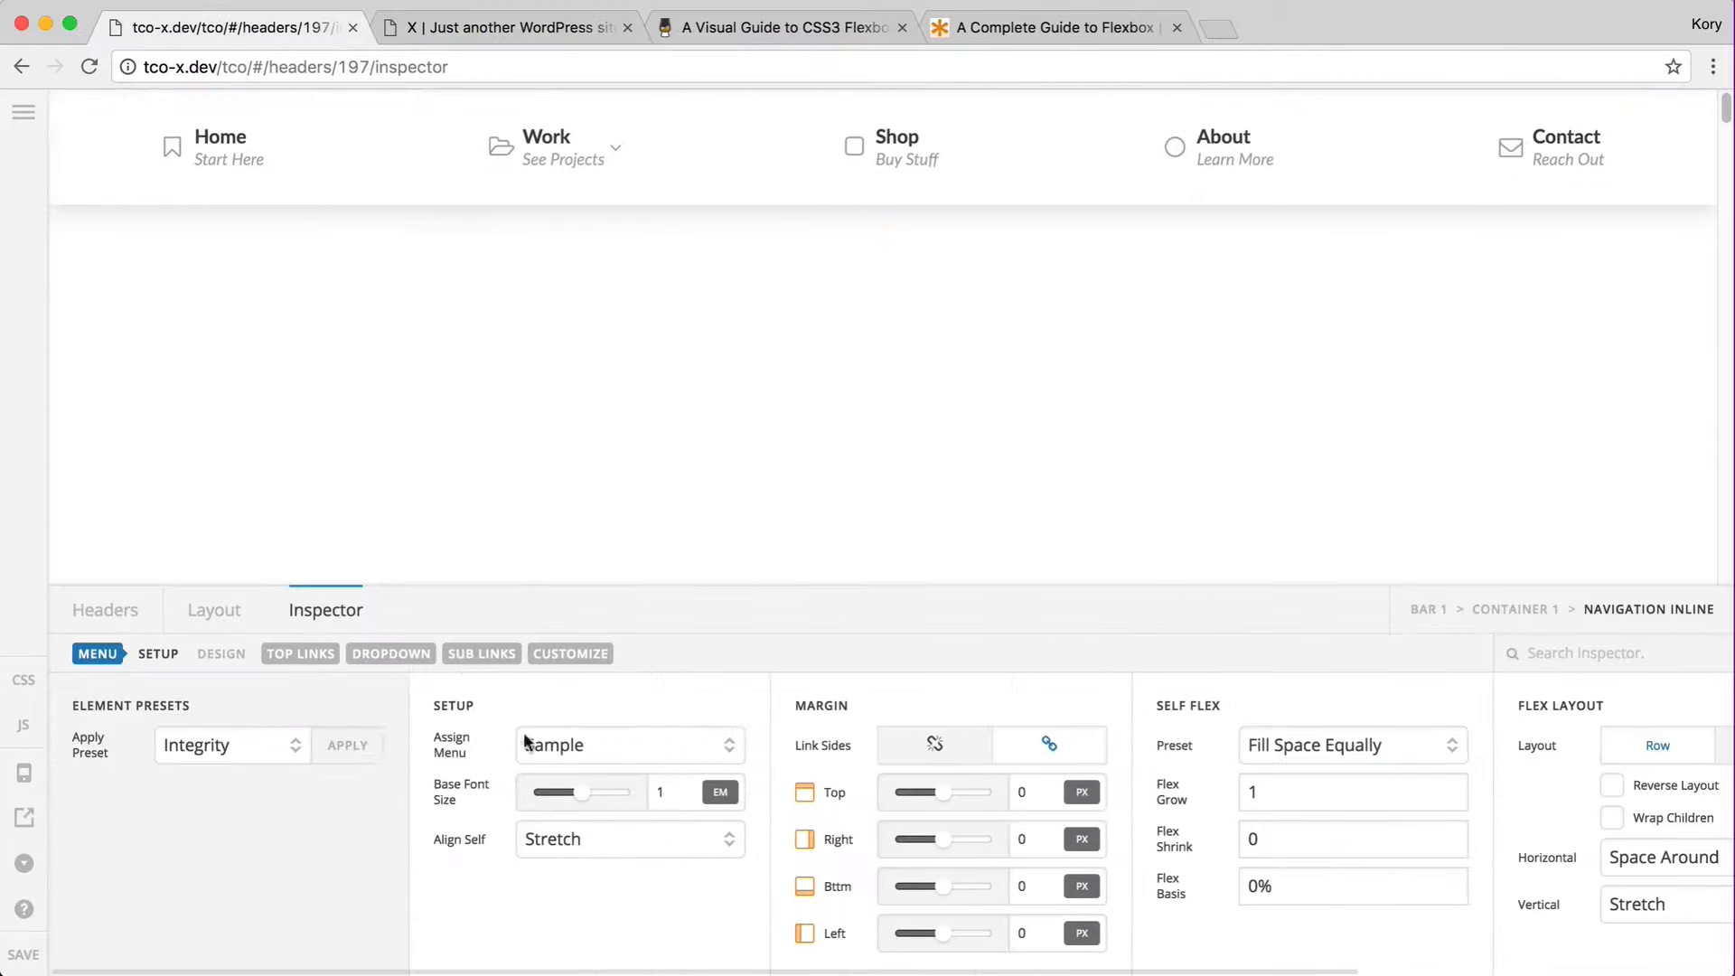
{"action": "left_click", "coordinate": [525, 741]}
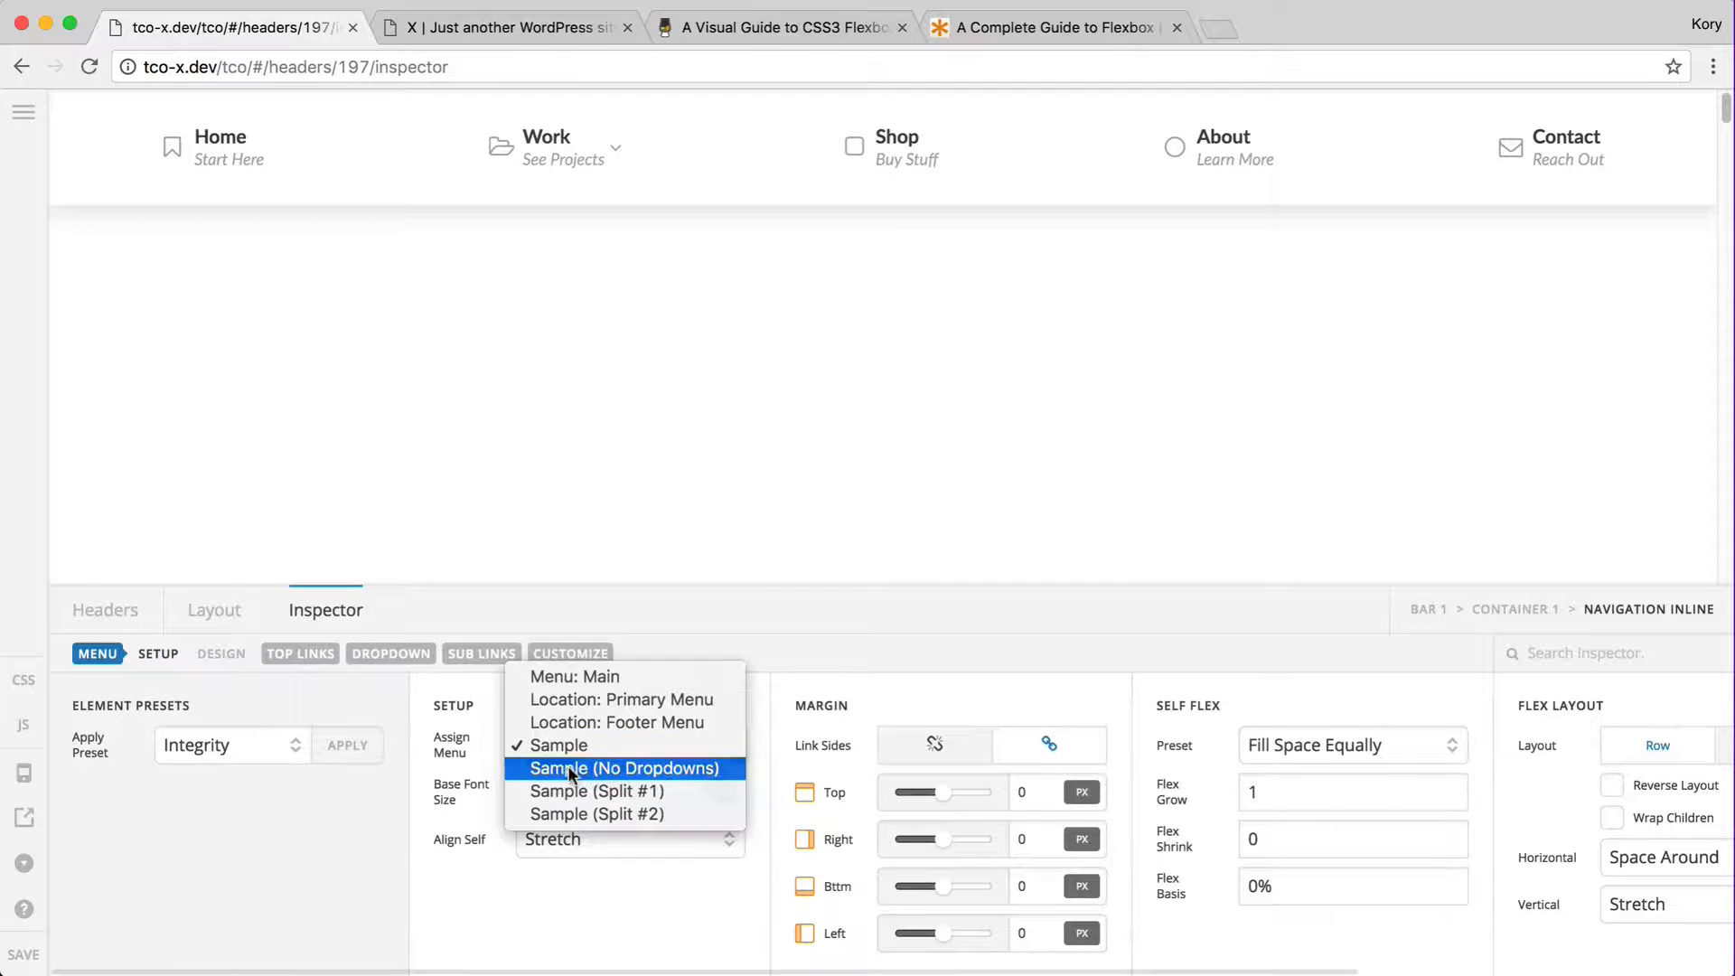
{"action": "left_click", "coordinate": [569, 768]}
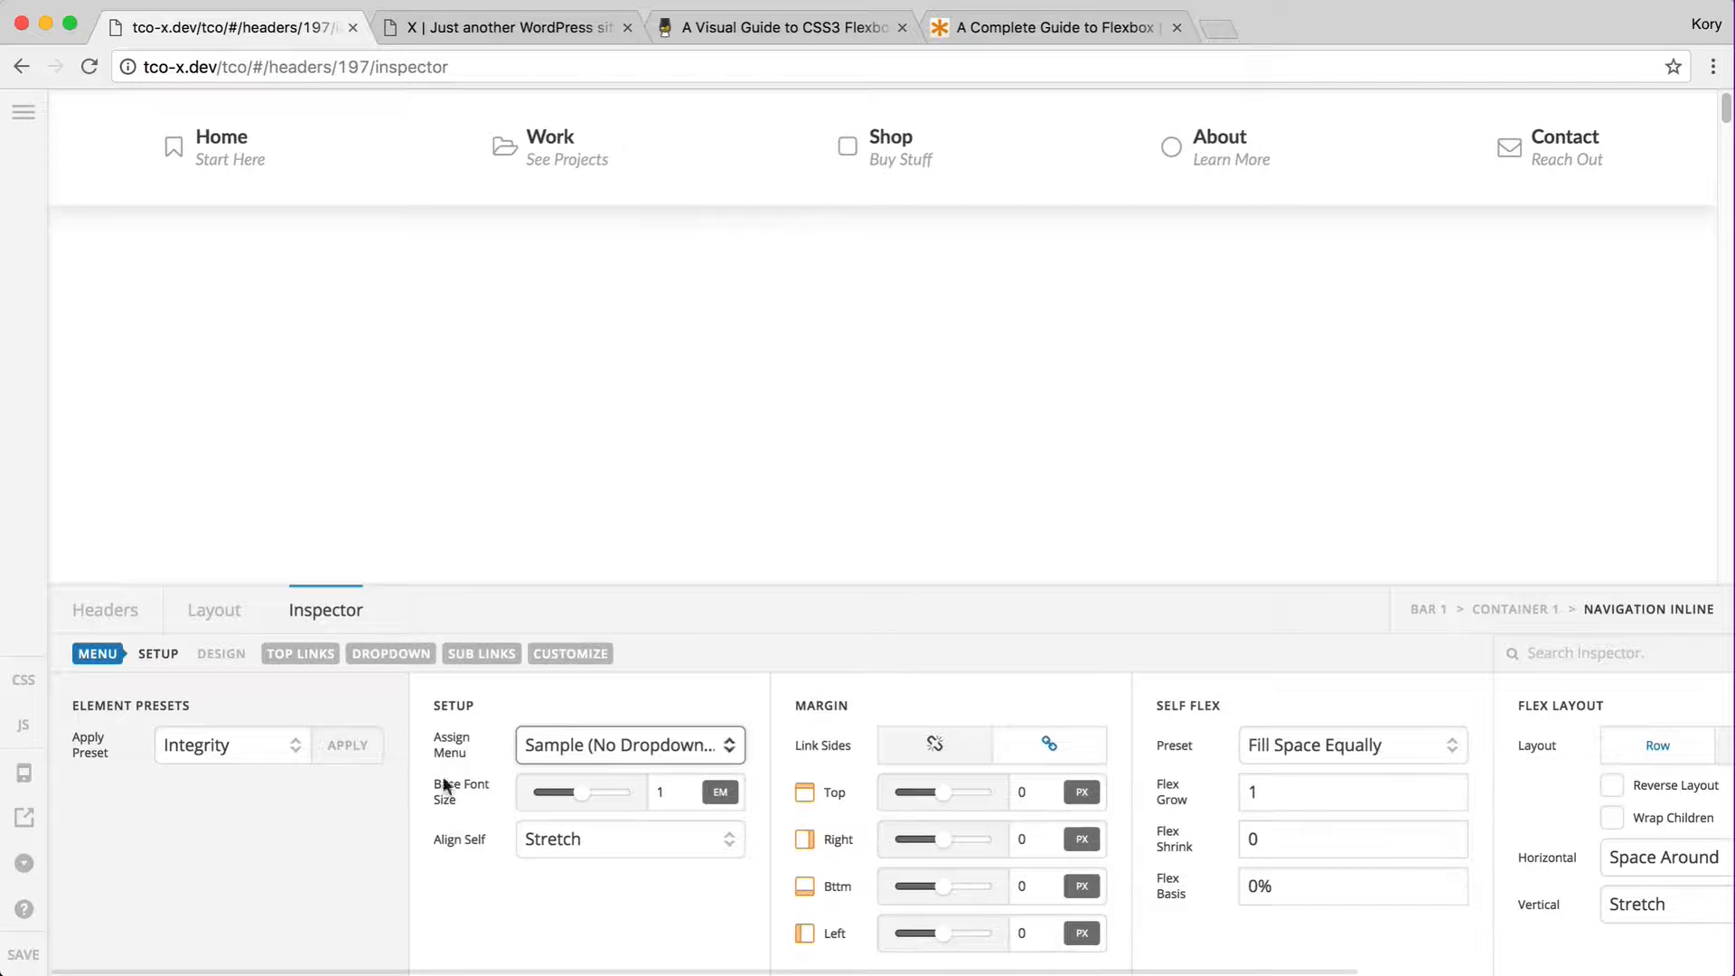
{"action": "left_click", "coordinate": [23, 954]}
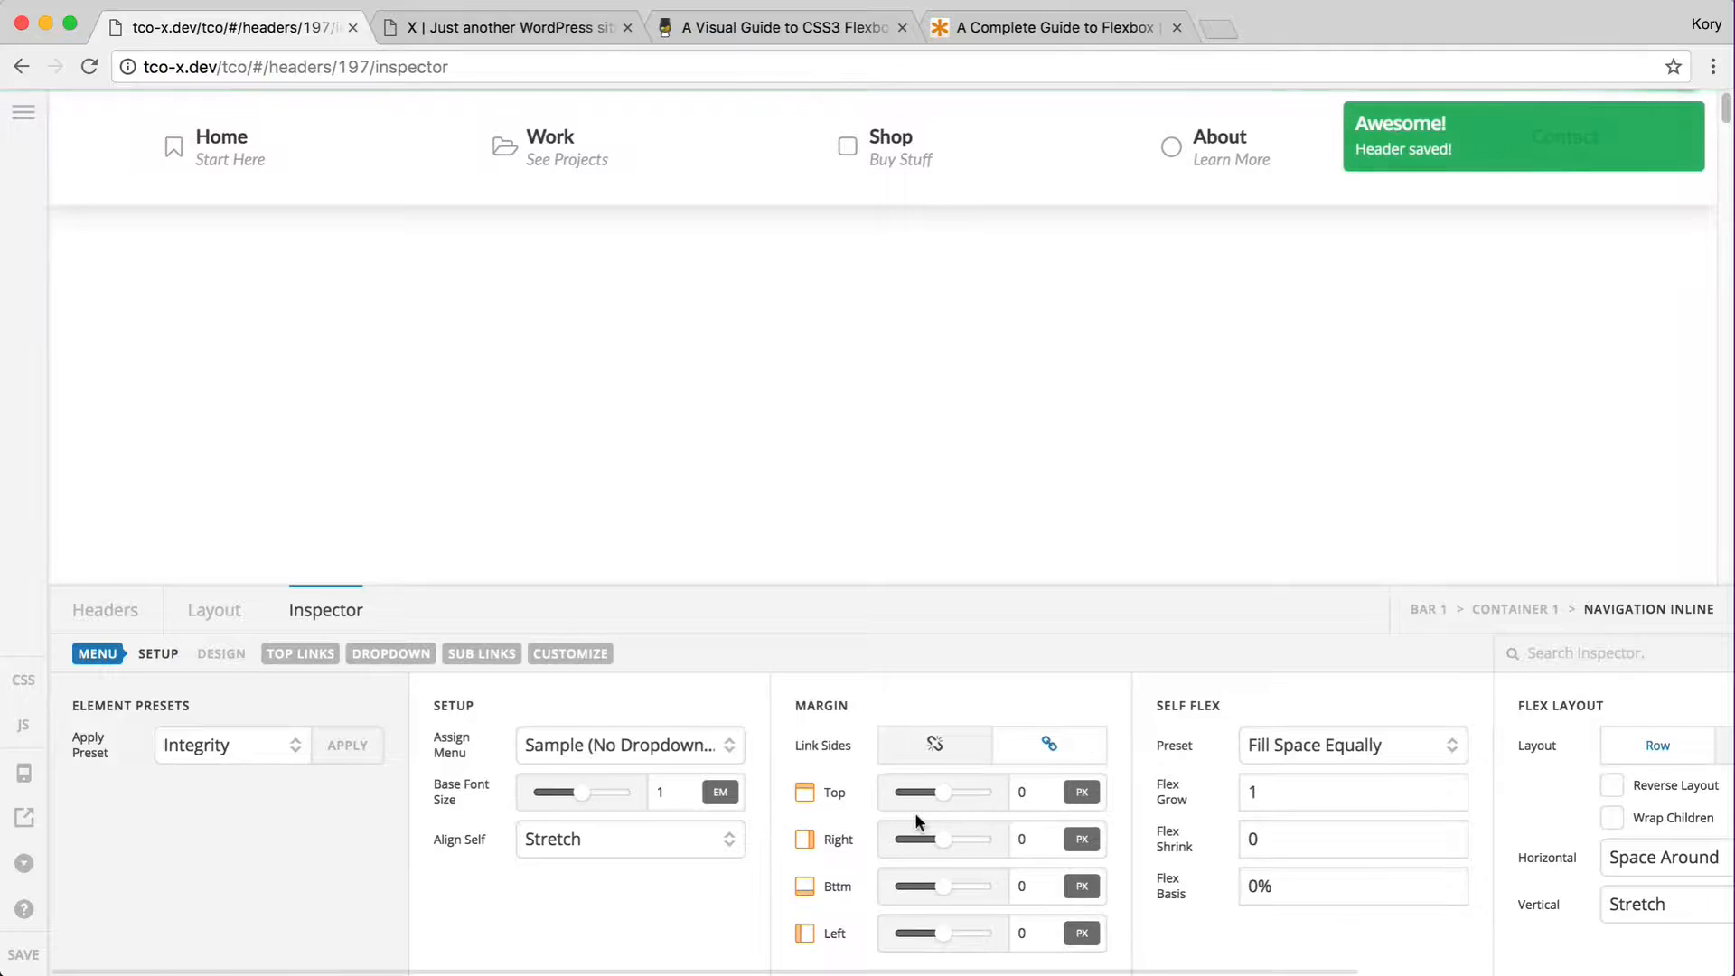
- Set the navigation's items flex preset to Fill Space Equally, save the header and reload the live site
{"action": "scroll", "coordinate": [914, 811], "scroll_direction": "right", "scroll_amount": 5}
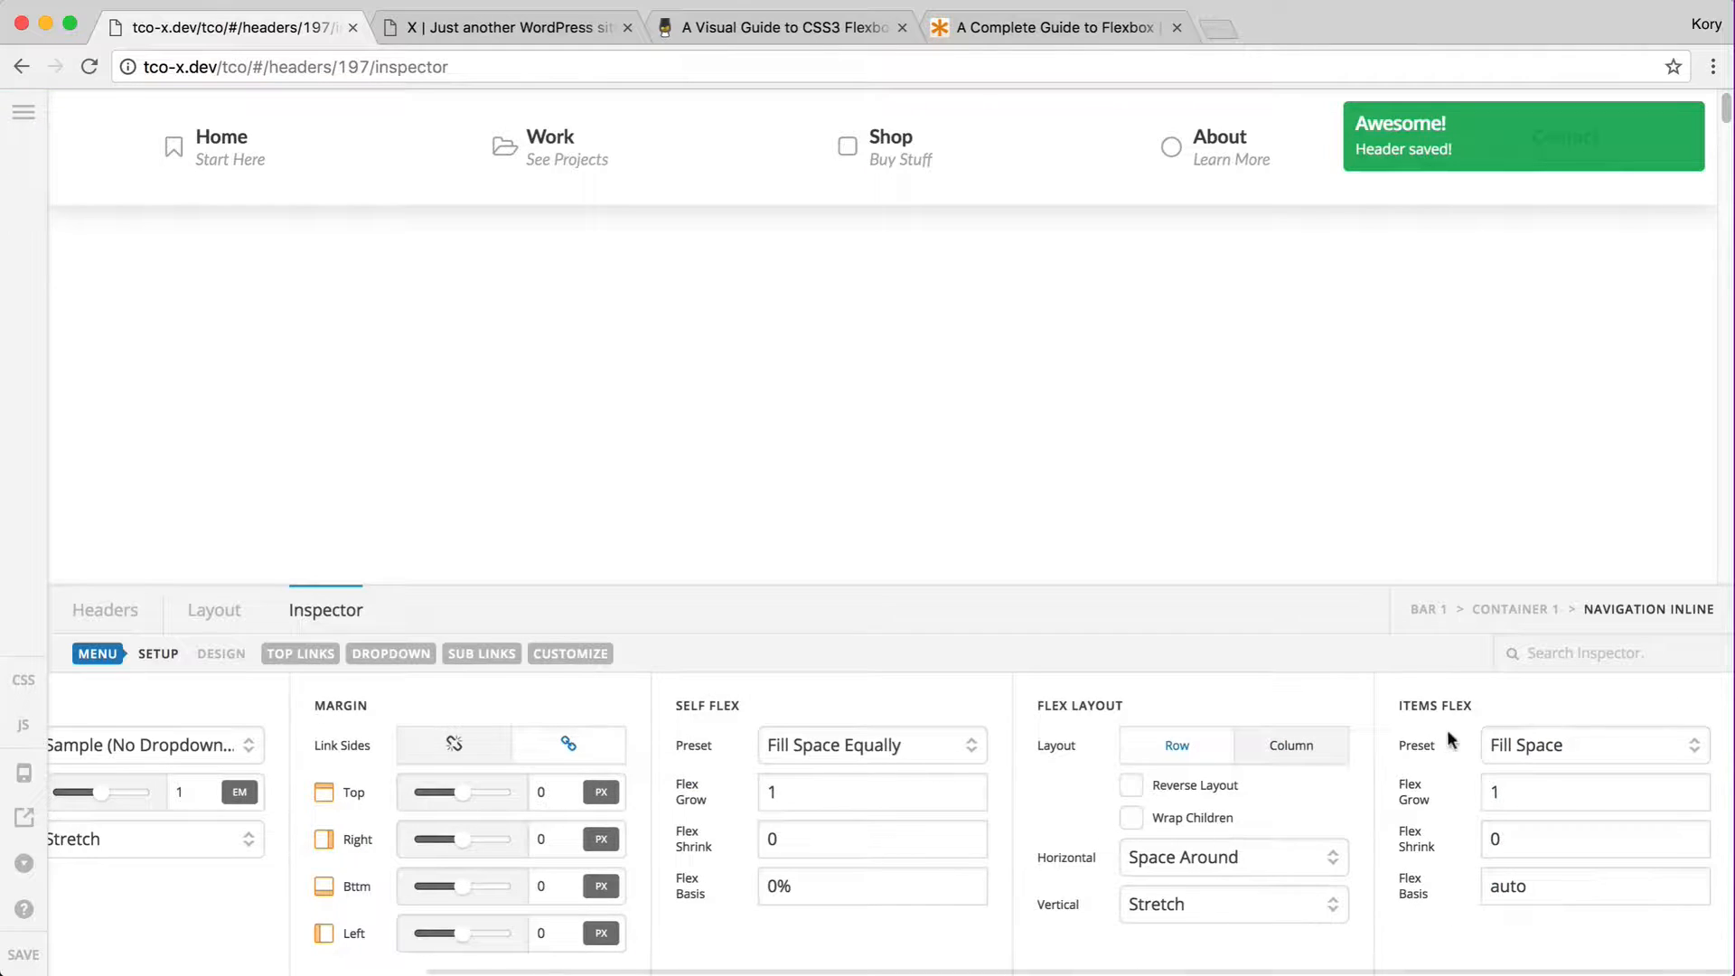
{"action": "left_click", "coordinate": [1525, 743]}
{"action": "left_click", "coordinate": [1536, 763]}
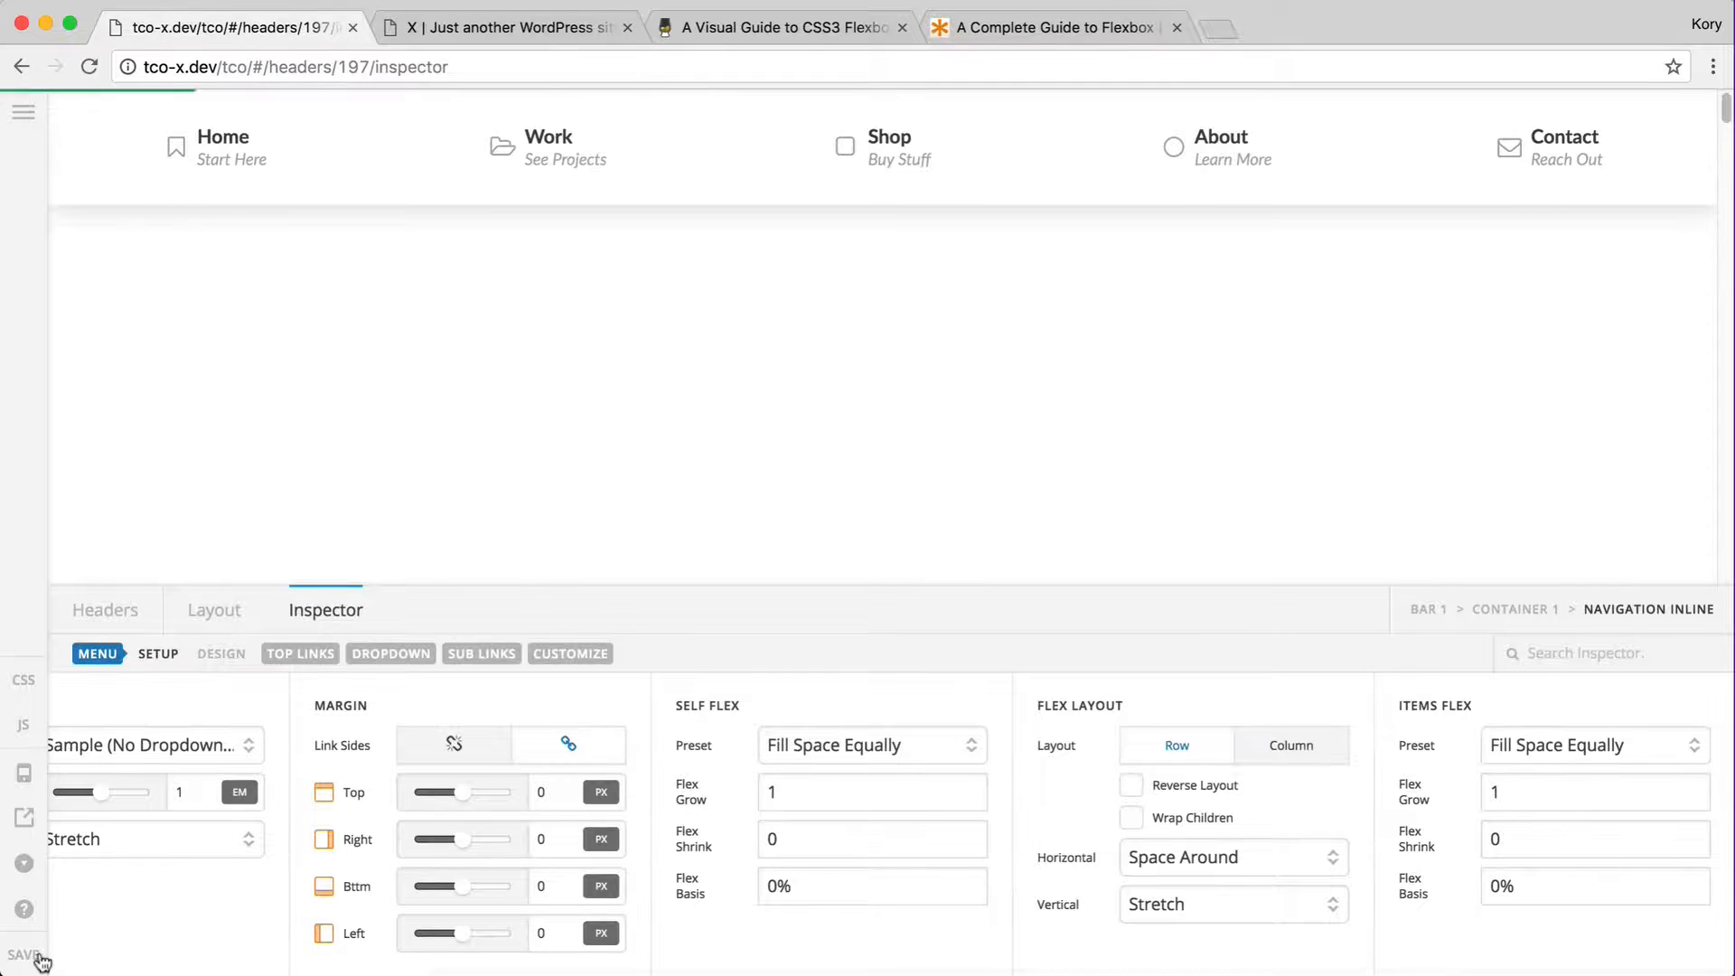
{"action": "key", "text": "ctrl+Tab"}
{"action": "key", "text": "super+r"}
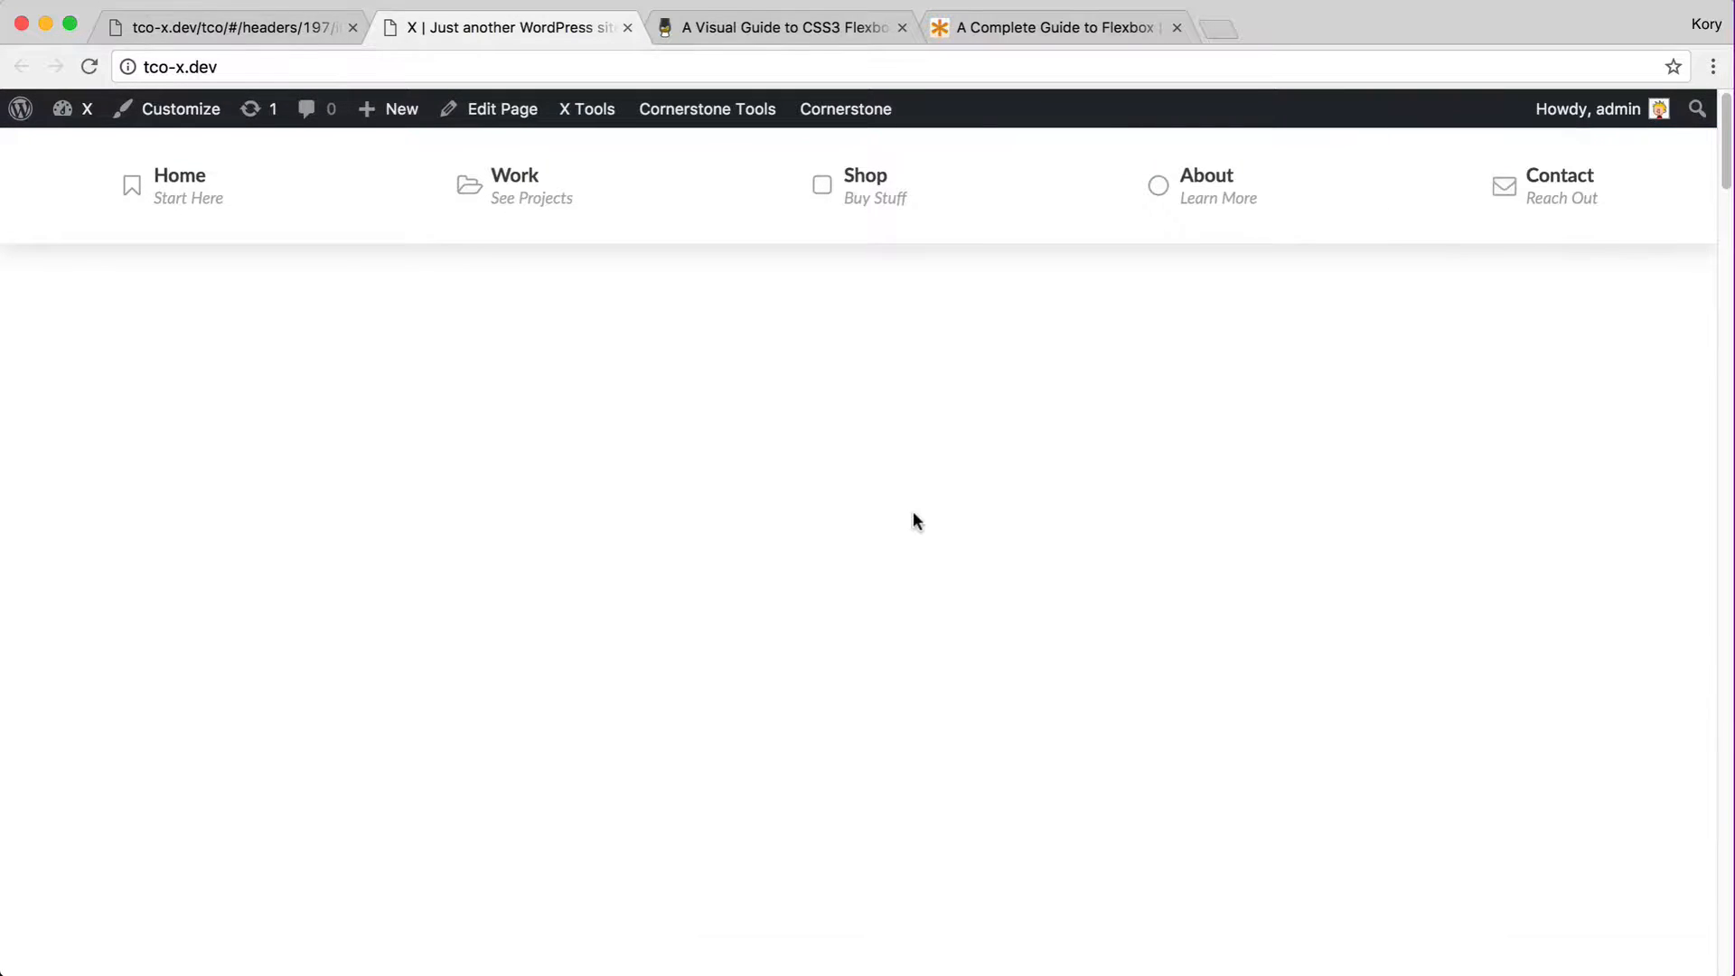
- Turn on content scrolling for Bar 1 and set its content length to auto
{"action": "key", "text": "super+1"}
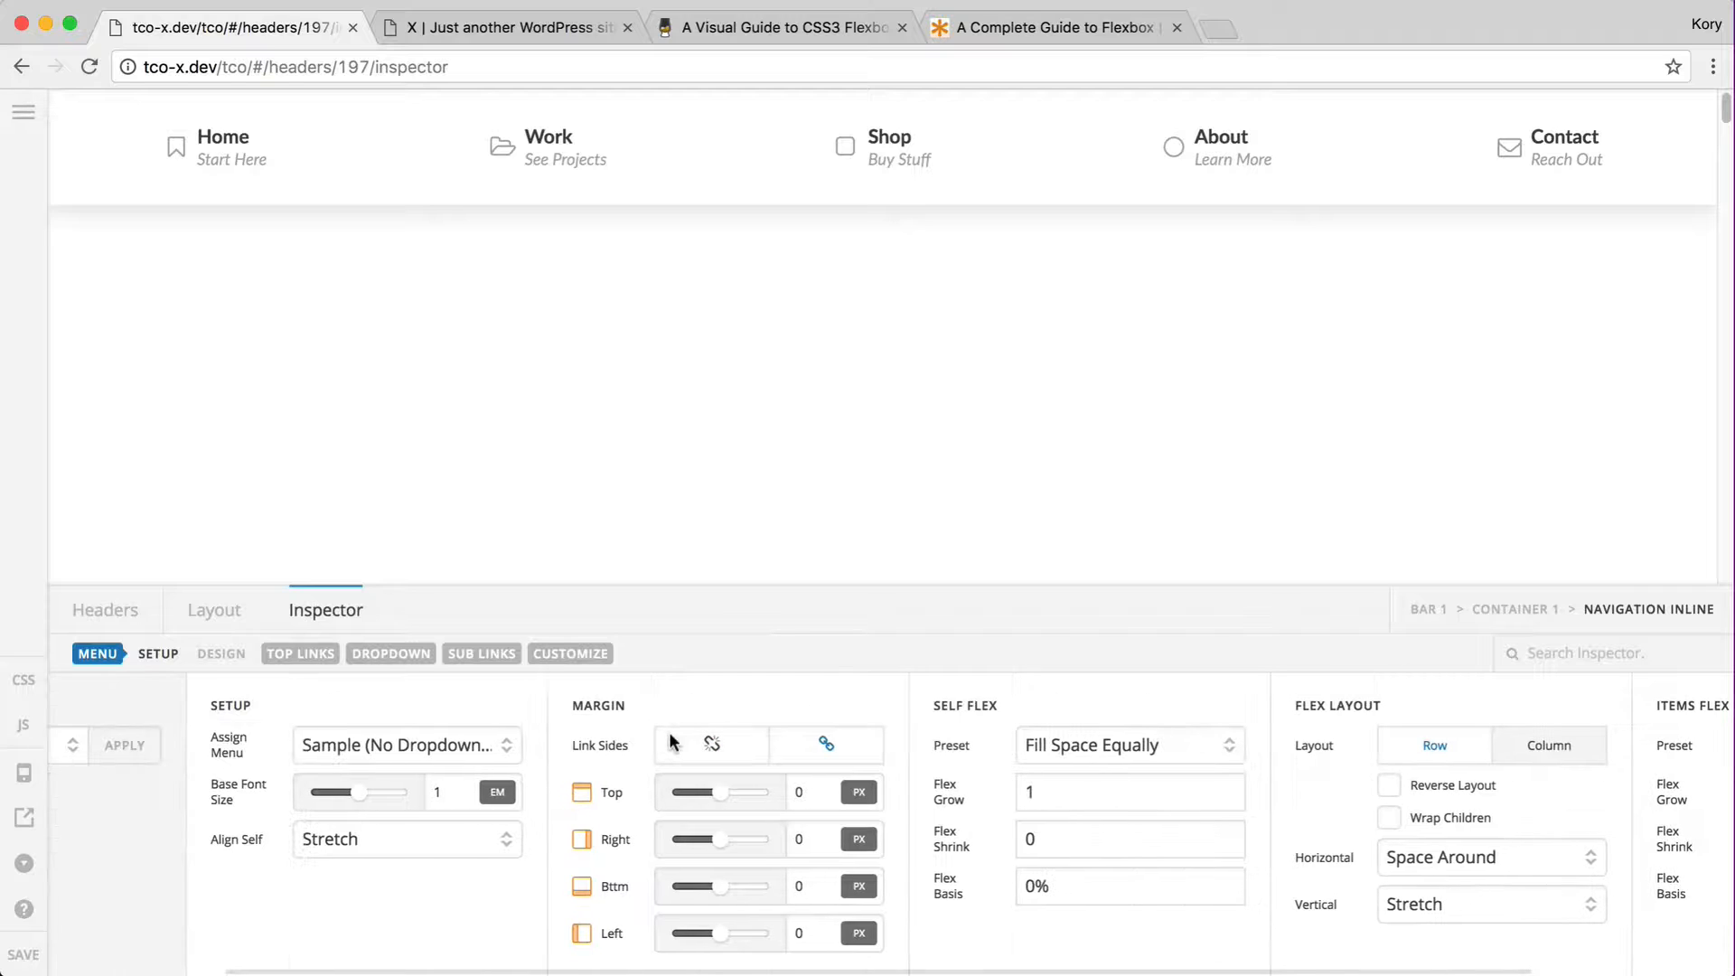
{"action": "left_click", "coordinate": [670, 741]}
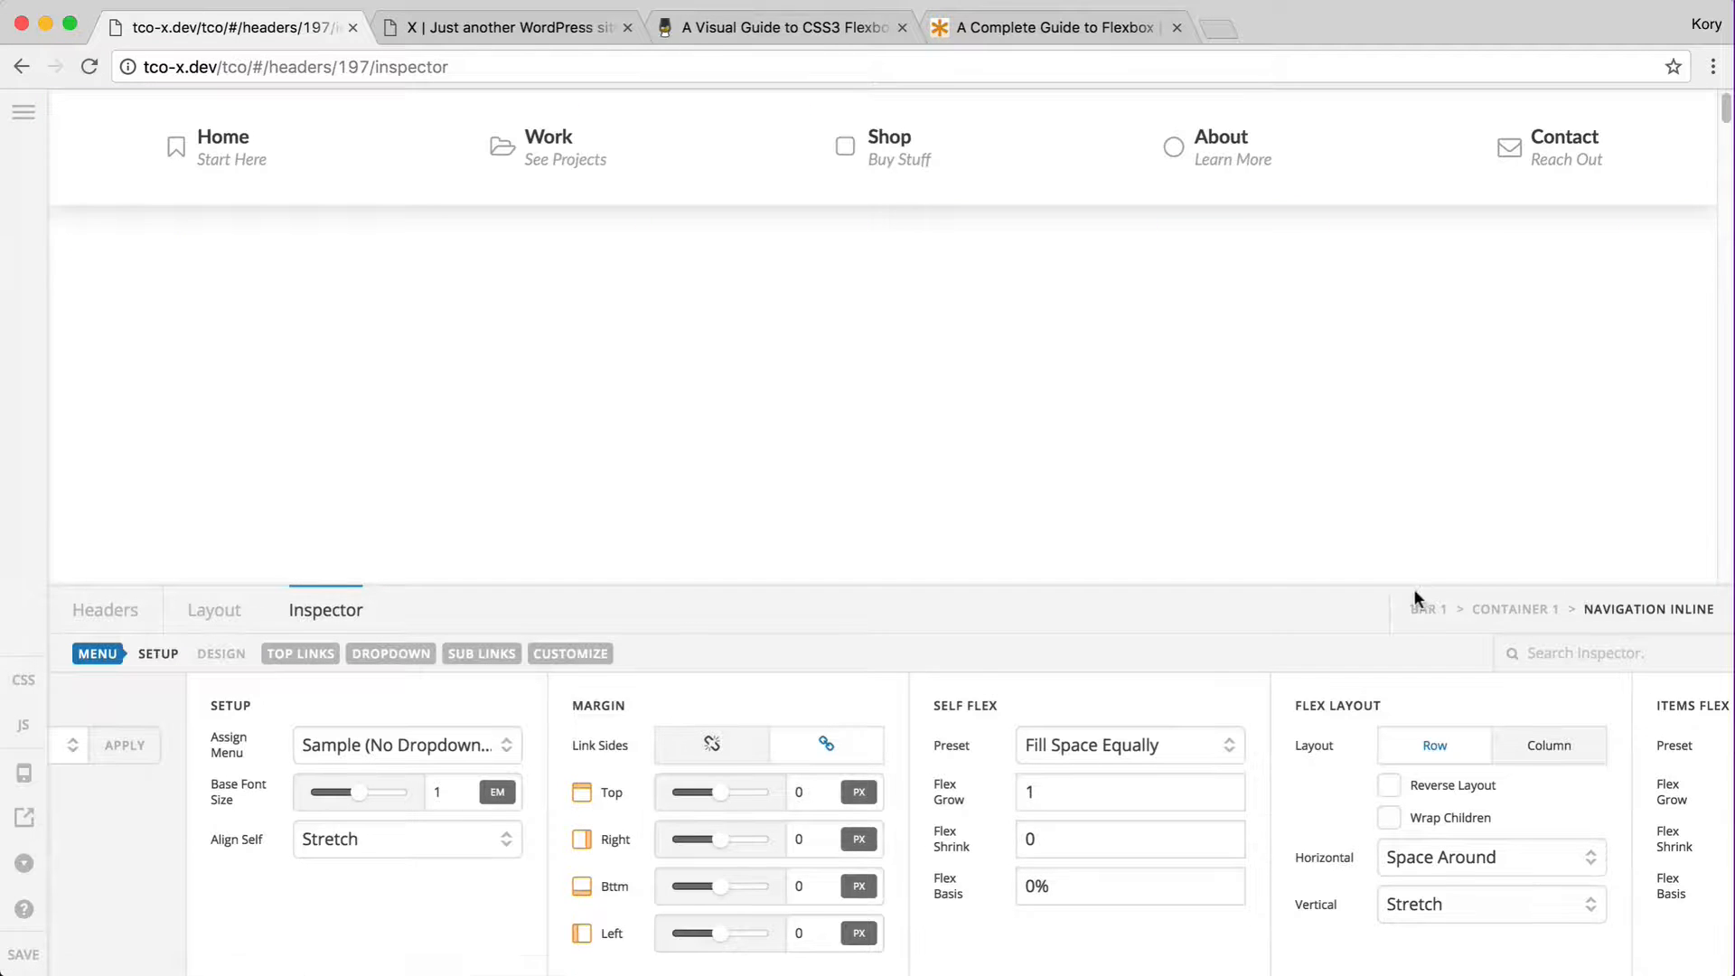
{"action": "left_click", "coordinate": [1428, 609]}
{"action": "left_click", "coordinate": [679, 850]}
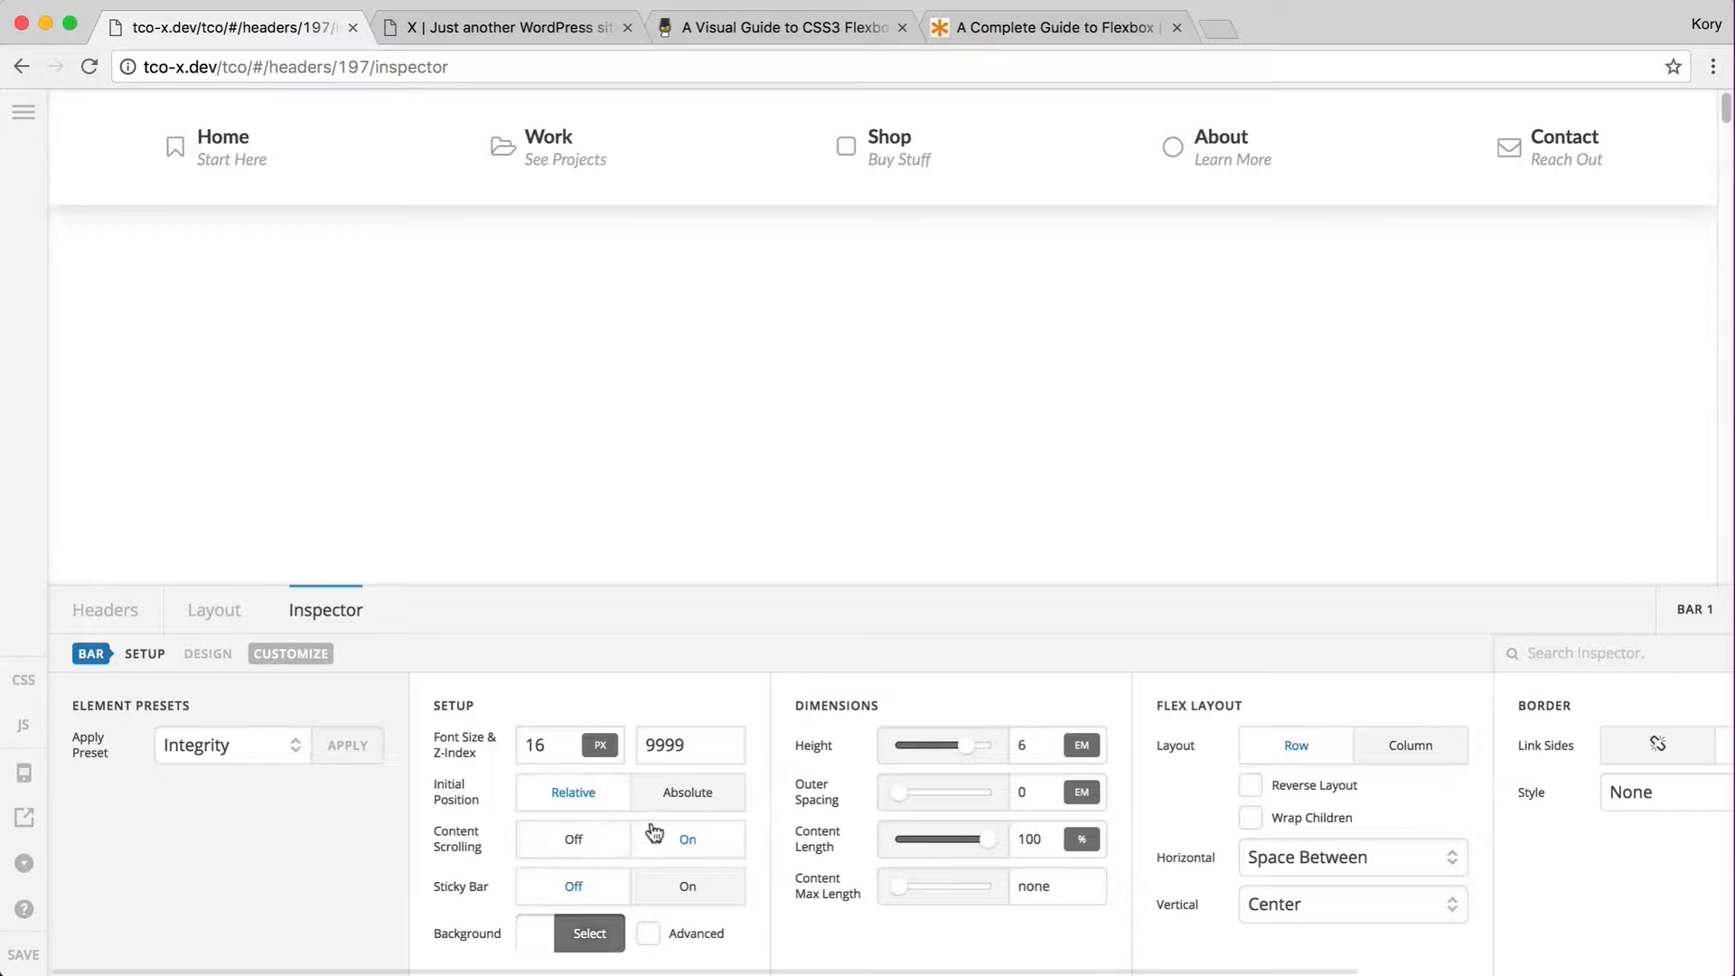
{"action": "double_click", "coordinate": [1030, 839]}
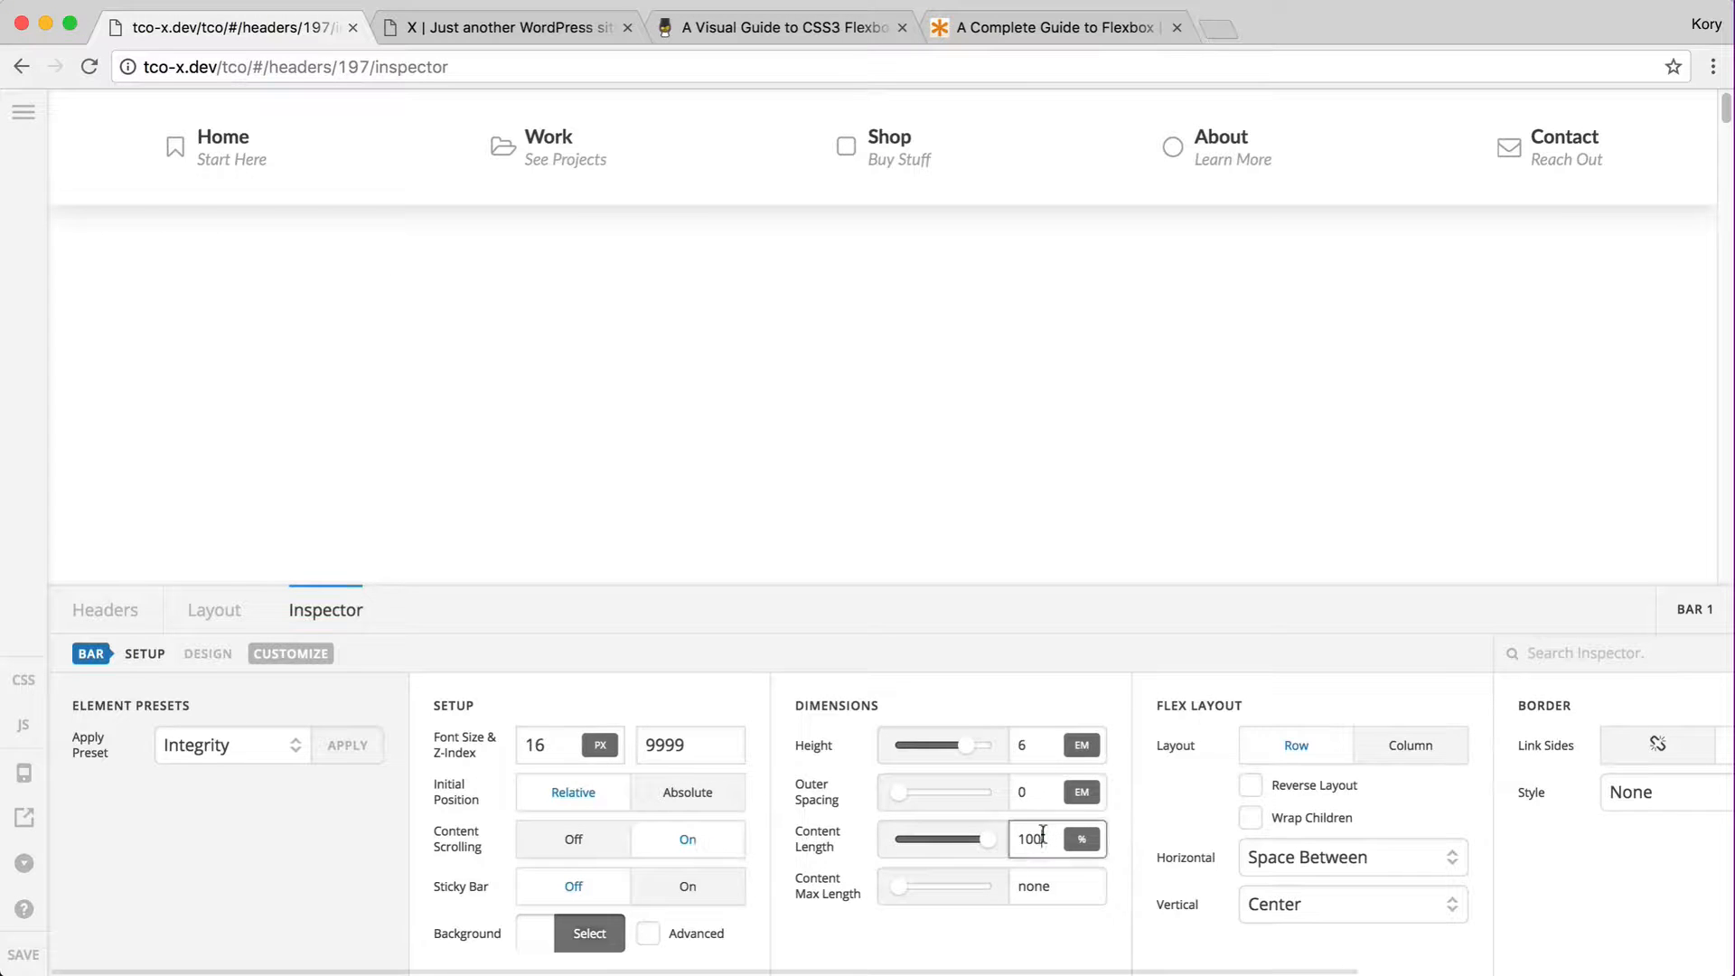
{"action": "type", "text": "auto"}
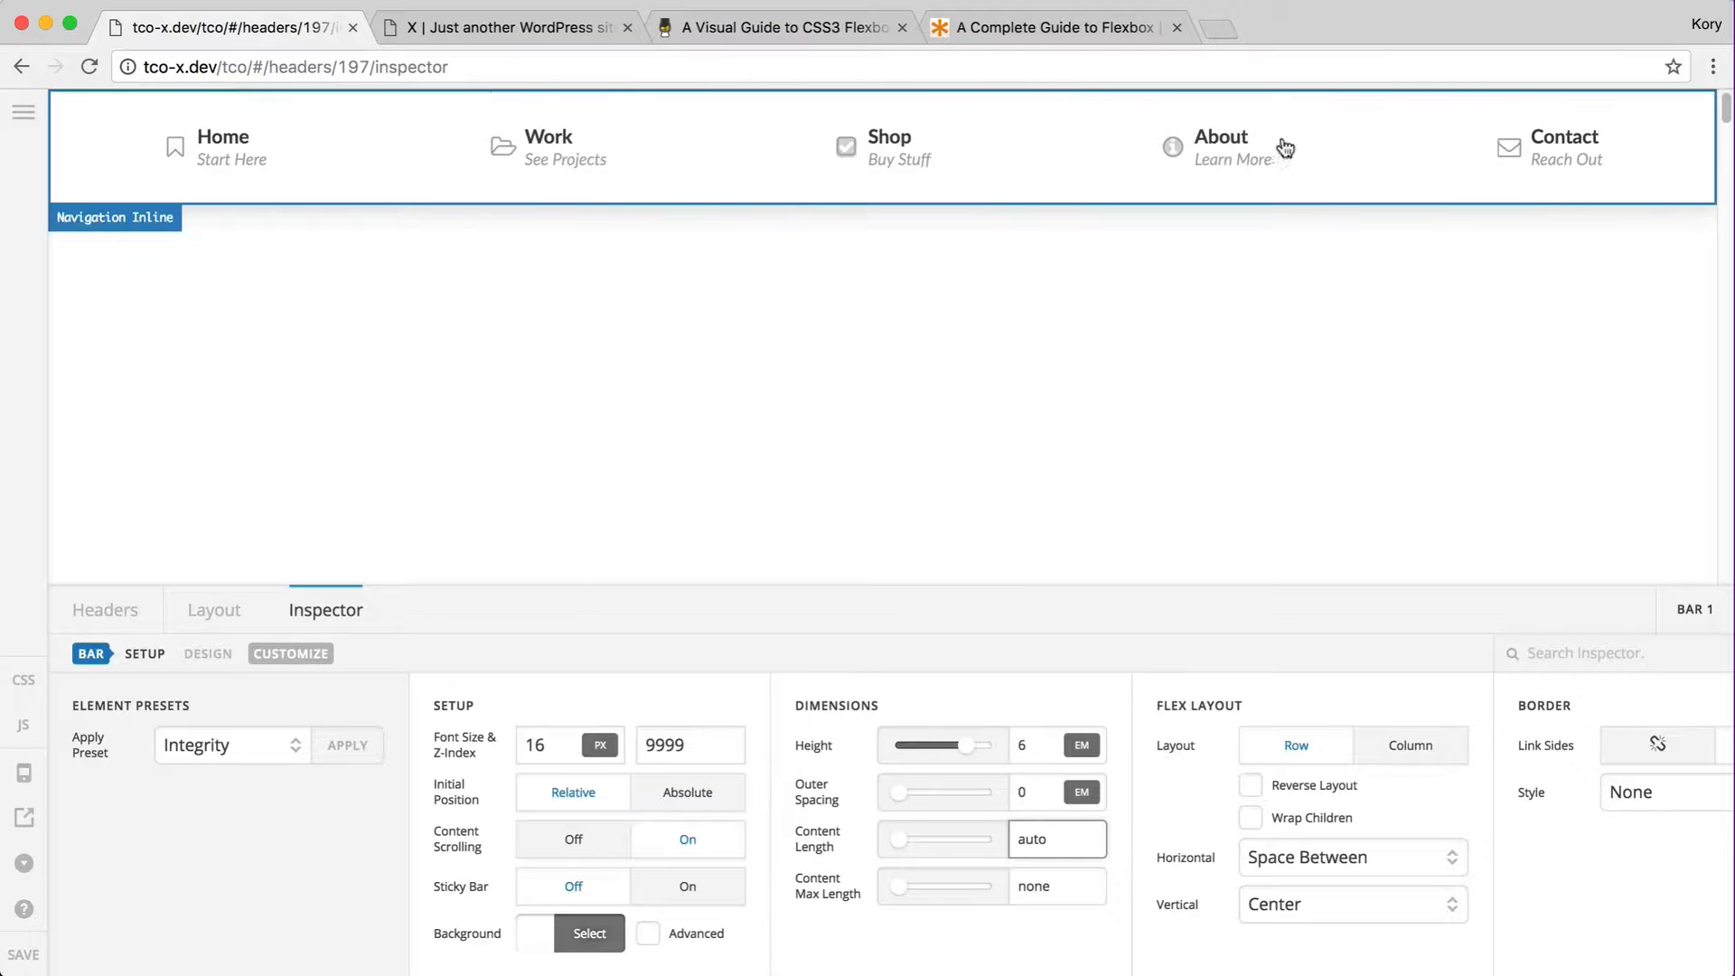
{"action": "scroll", "coordinate": [813, 839], "scroll_direction": "right", "scroll_amount": 5}
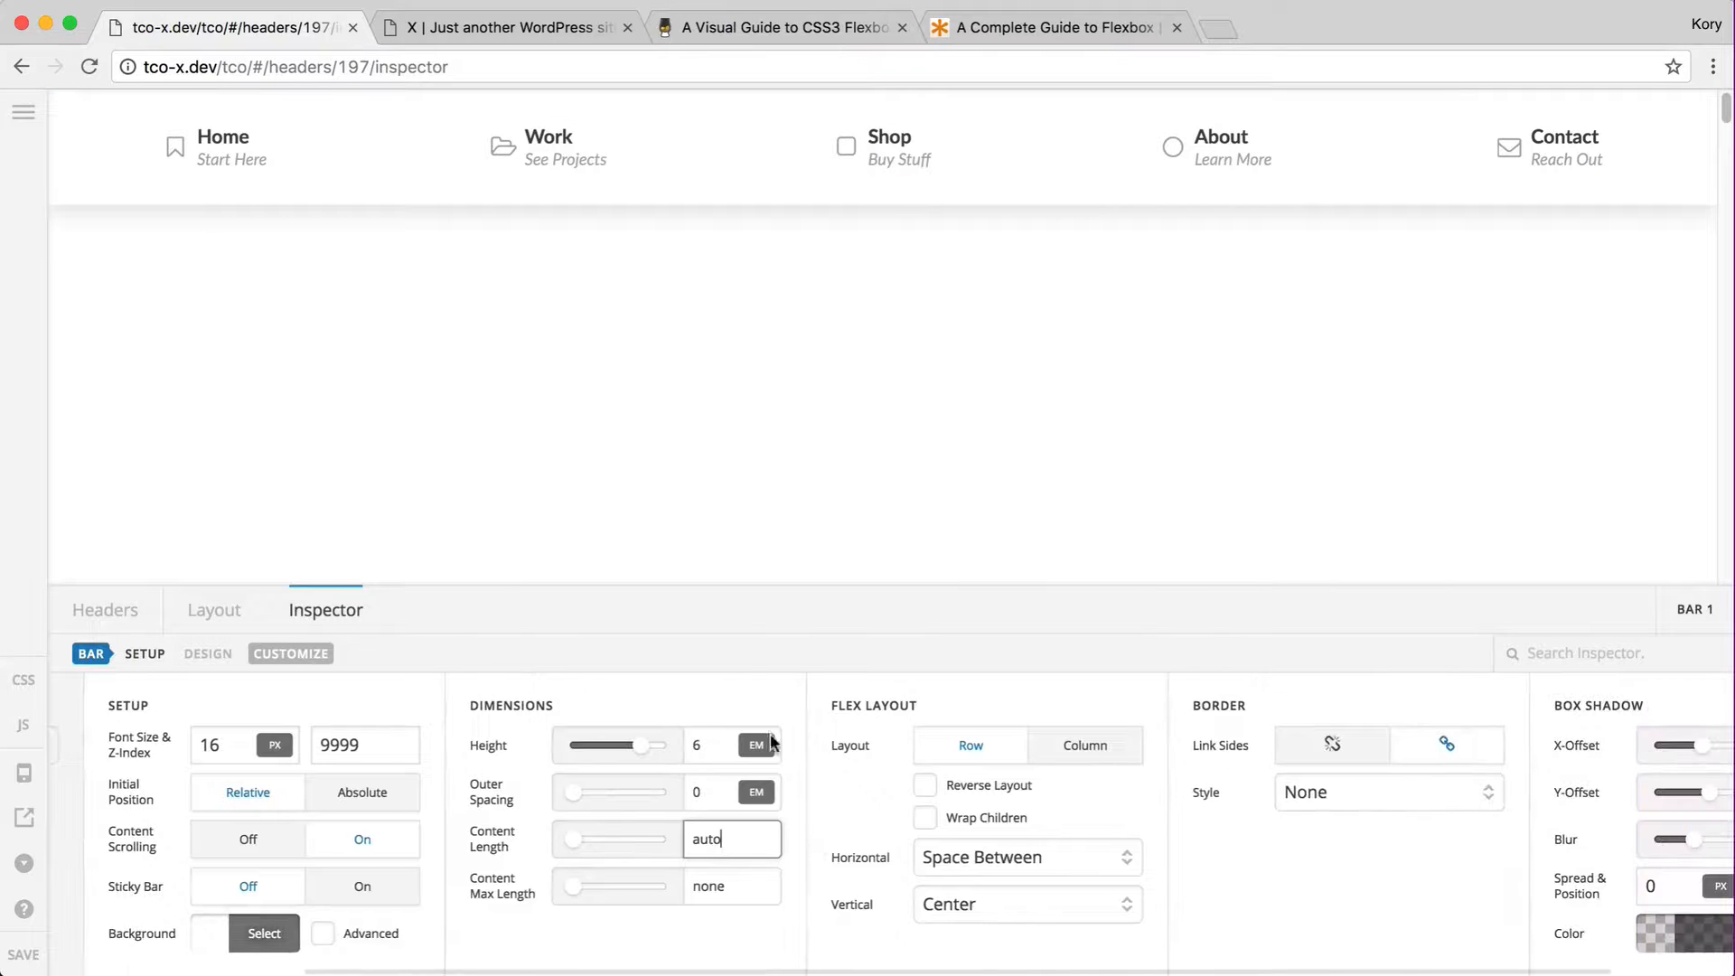
- Try a minimum width of 140 px for the Navigation Inline element's top links
{"action": "left_click", "coordinate": [223, 140]}
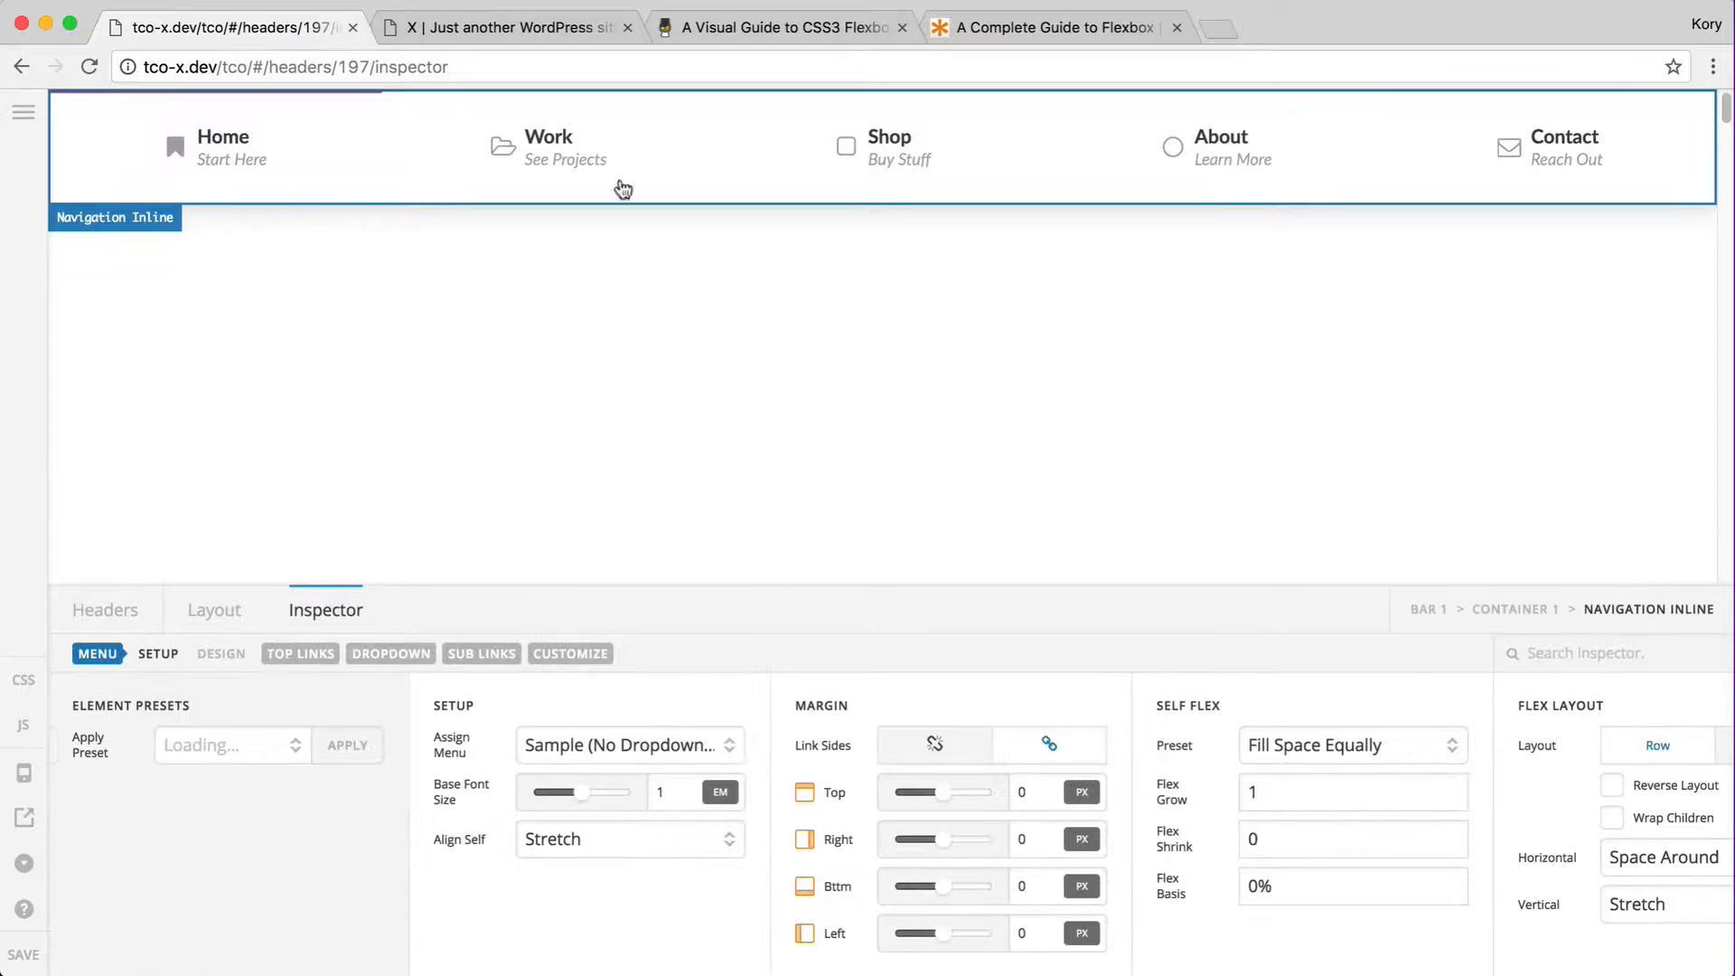
{"action": "left_click", "coordinate": [298, 656]}
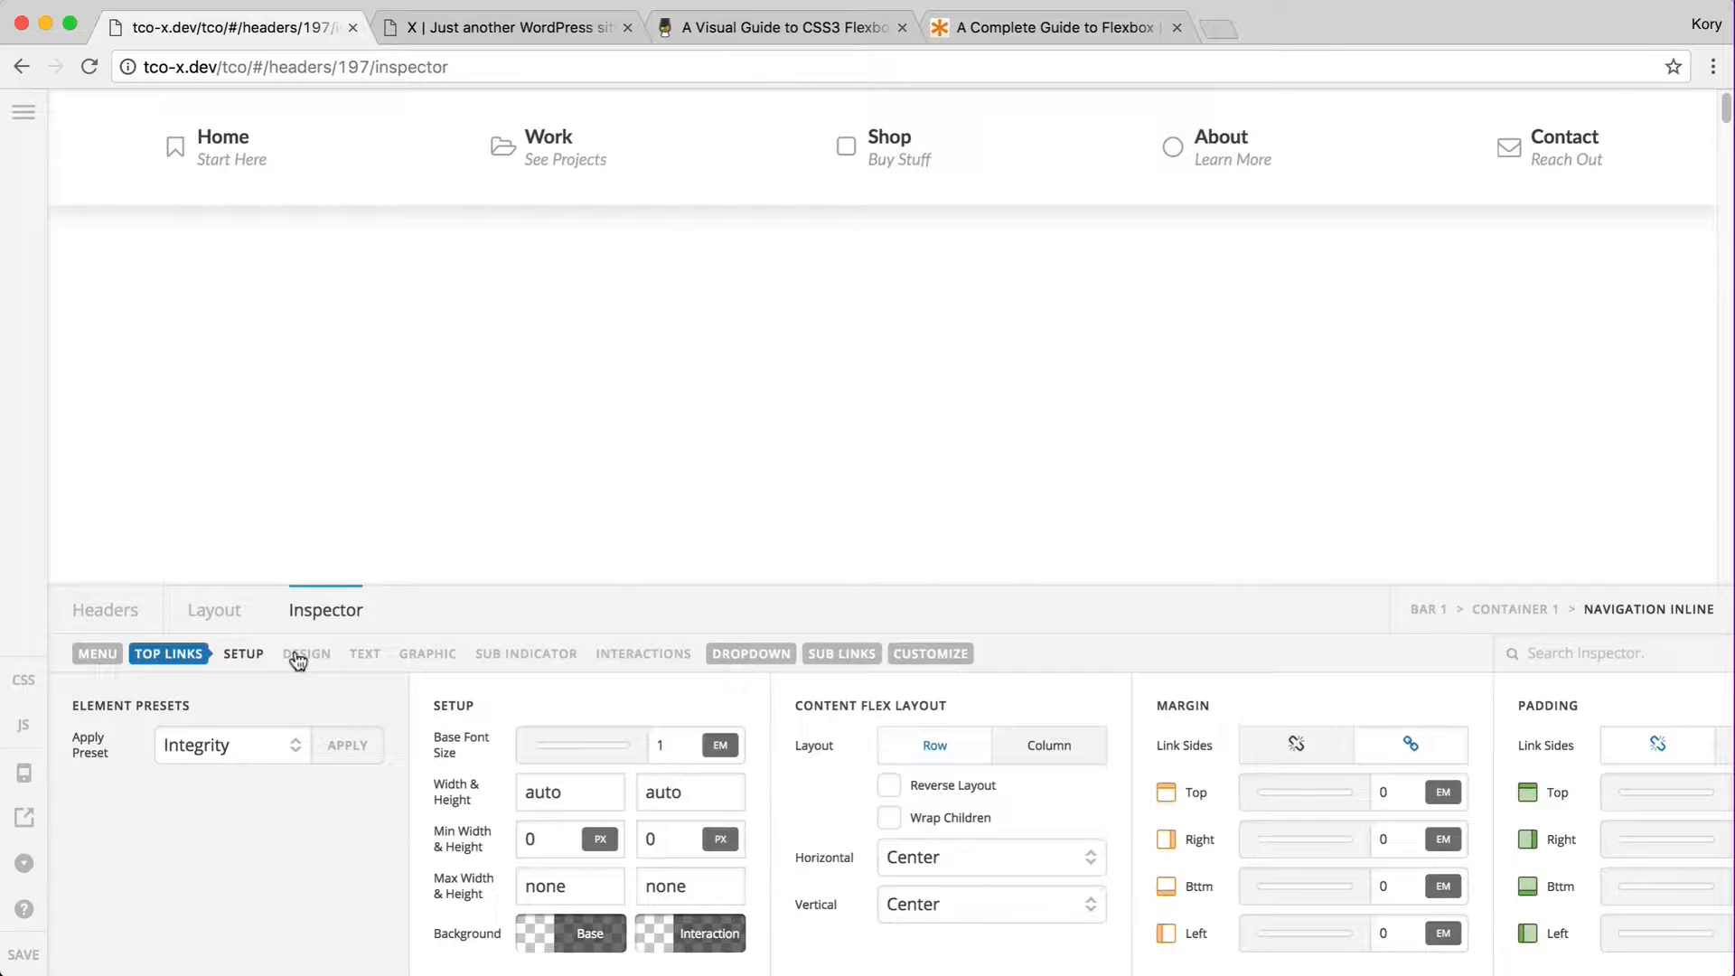
{"action": "double_click", "coordinate": [535, 840]}
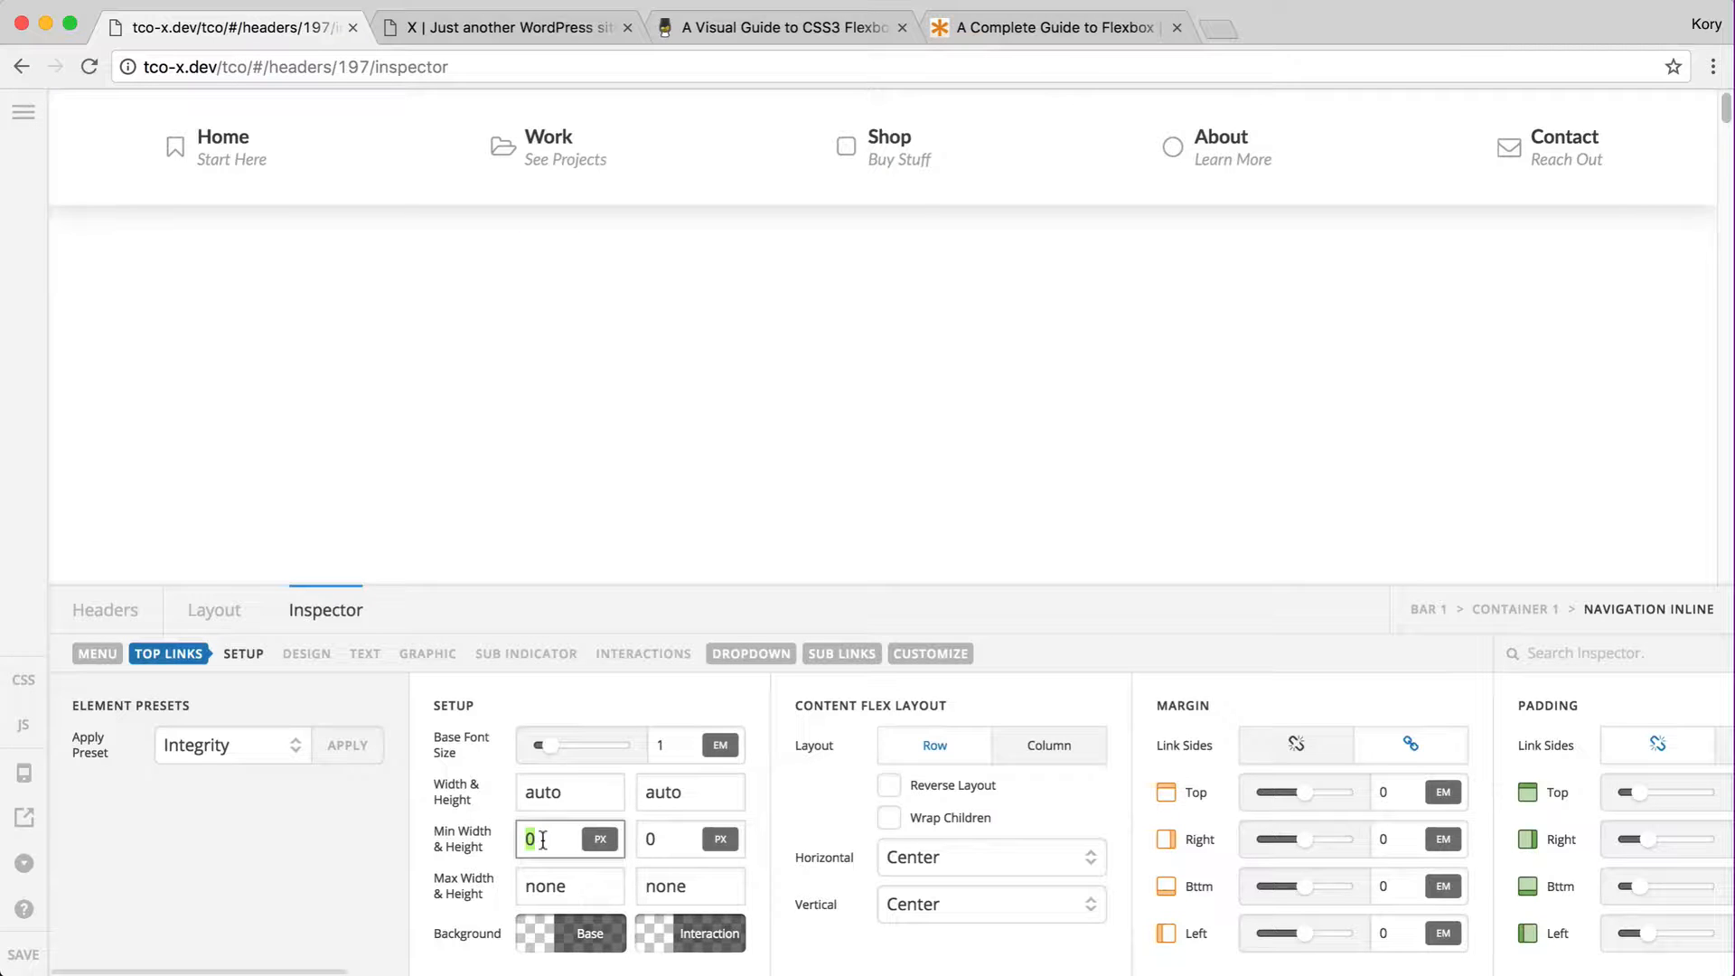
{"action": "type", "text": "160px"}
{"action": "key", "text": "Left"}
{"action": "key", "text": "Left"}
{"action": "key", "text": "Left"}
{"action": "key", "text": "BackSpace"}
{"action": "type", "text": "4"}
- Reload the live site and narrow the browser window to check how the header behaves at small widths
{"action": "key", "text": "ctrl+Tab"}
{"action": "key", "text": "super+r"}
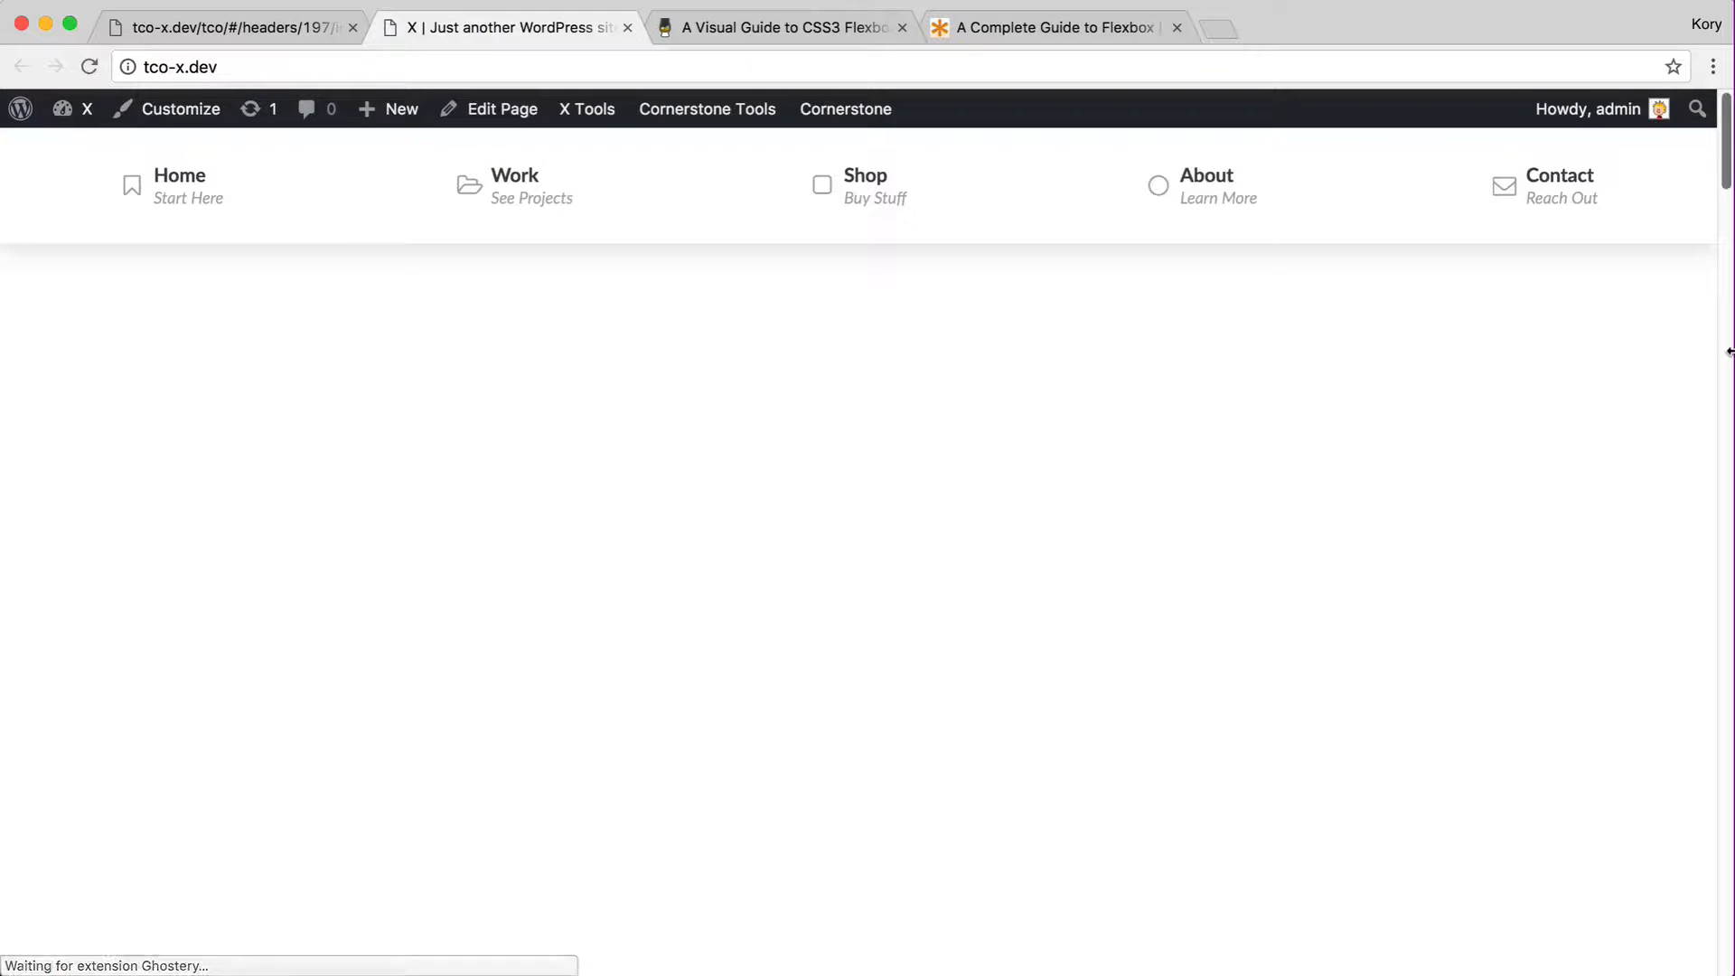
{"action": "left_click_drag", "start_coordinate": [1729, 378], "coordinate": [589, 484]}
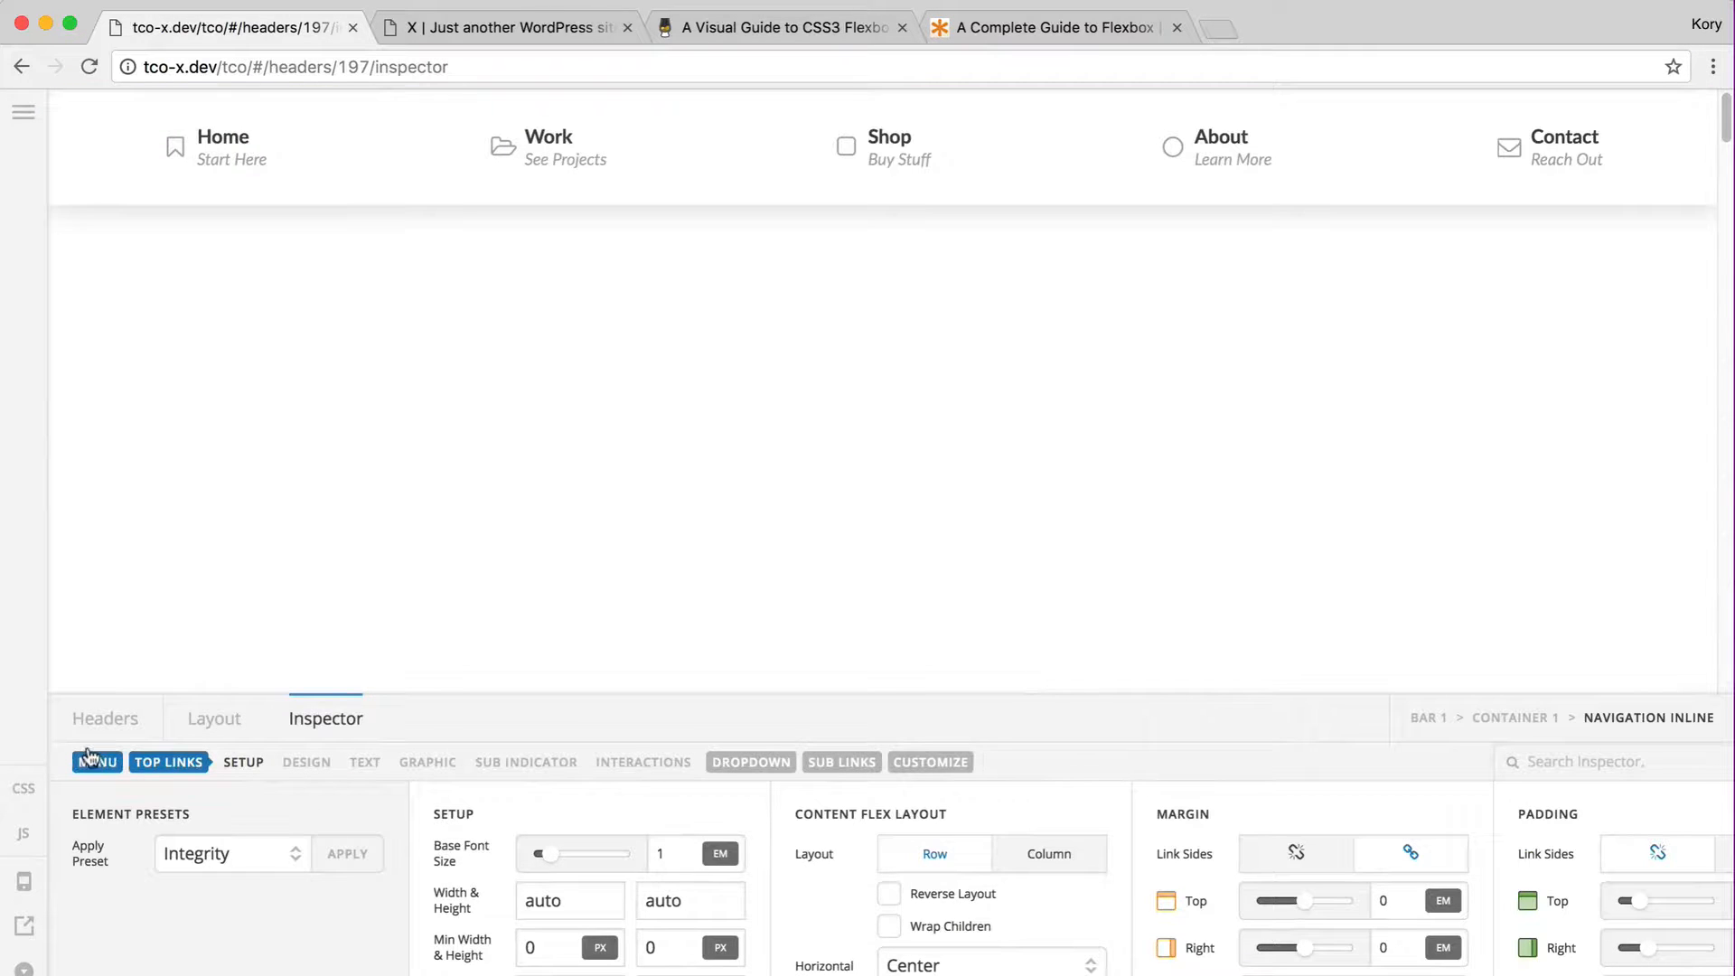
- Resize the browser window to the 1440 × 810 preset
{"action": "left_click", "coordinate": [87, 759]}
{"action": "left_click", "coordinate": [287, 762]}
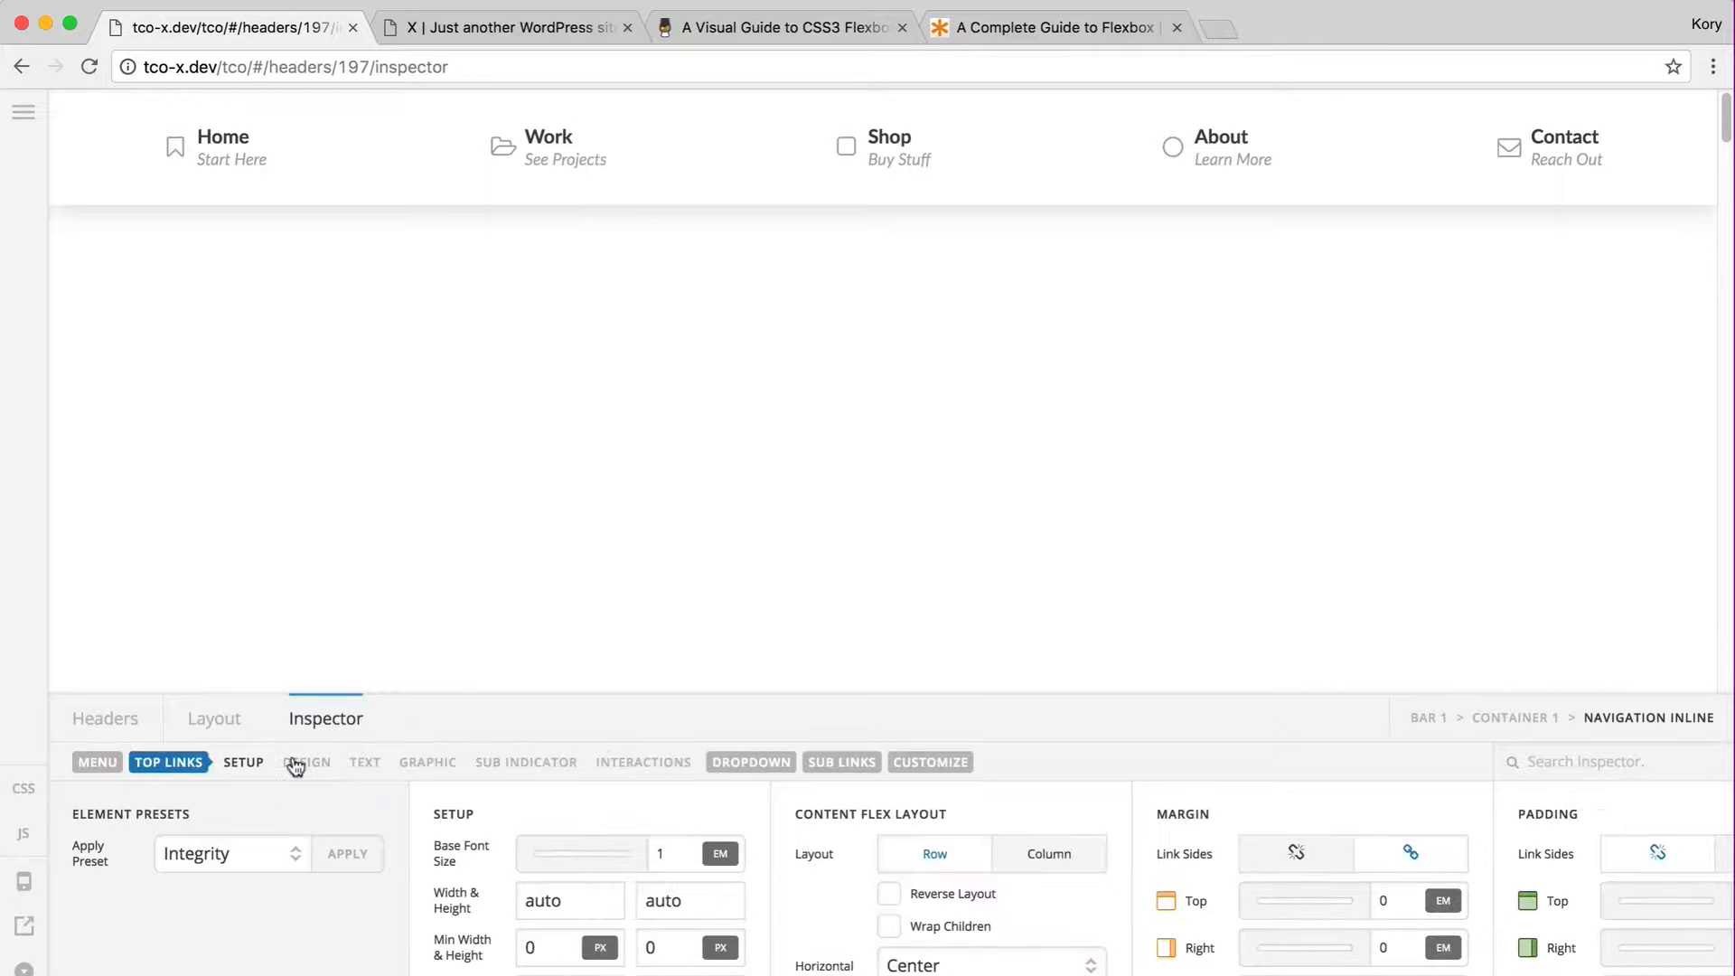
{"action": "left_click", "coordinate": [1518, 719]}
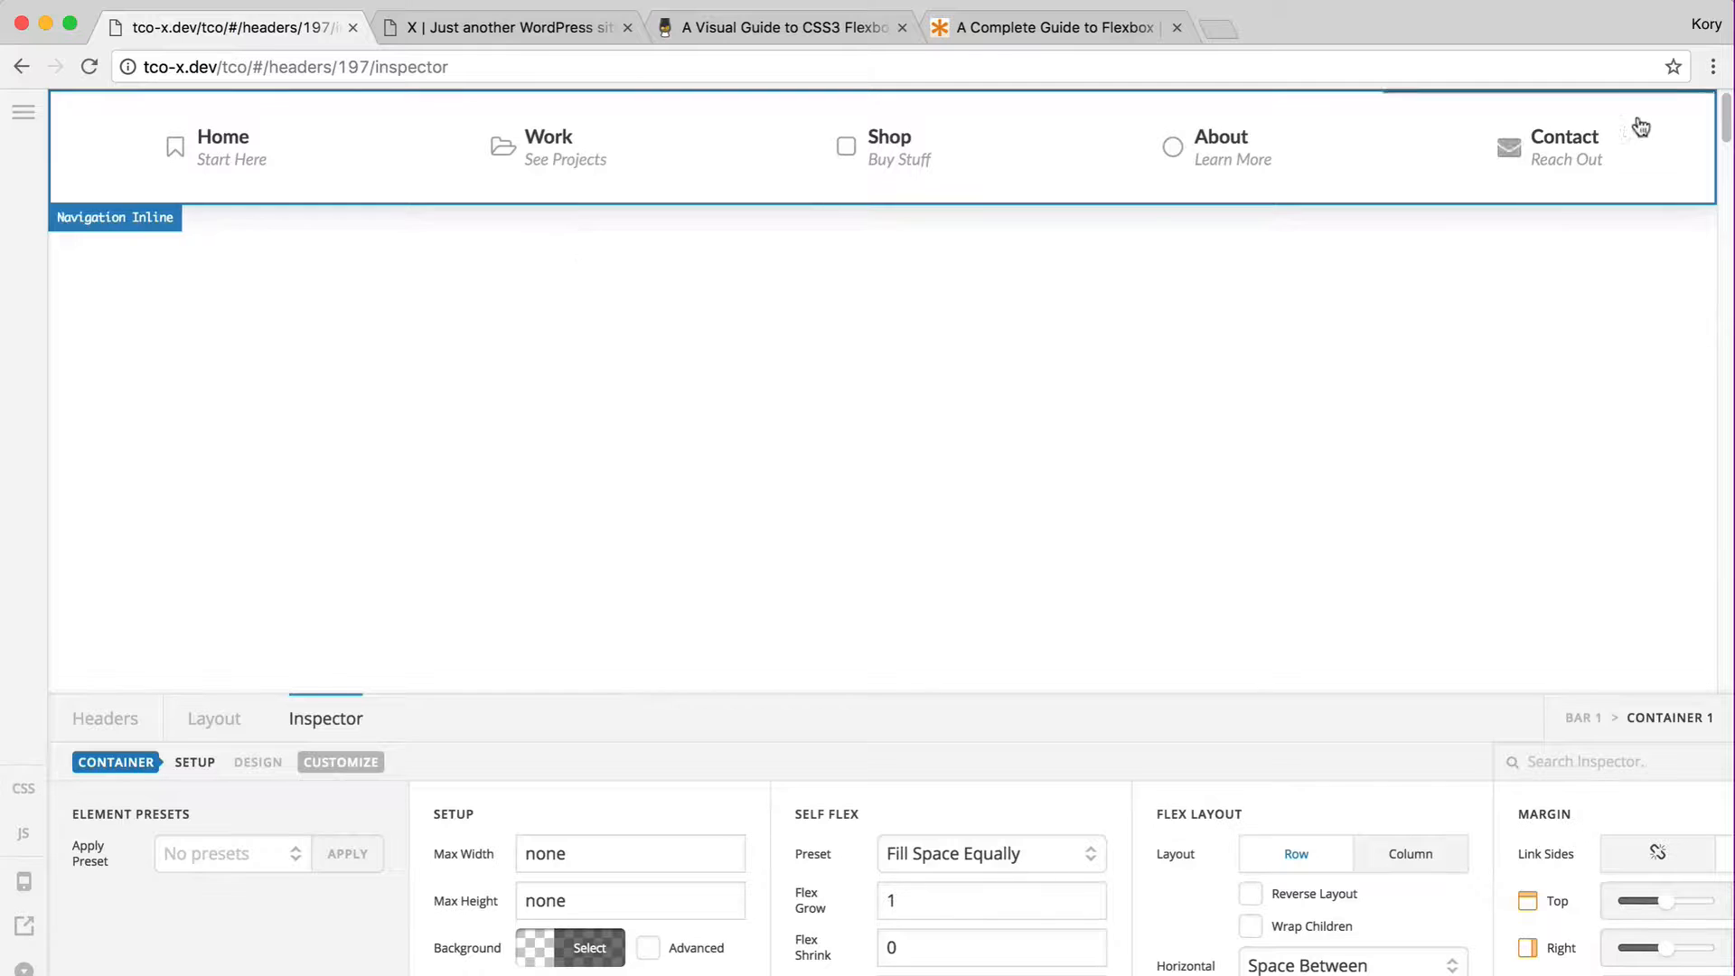
{"action": "left_click", "coordinate": [1712, 66]}
{"action": "left_click", "coordinate": [1443, 103]}
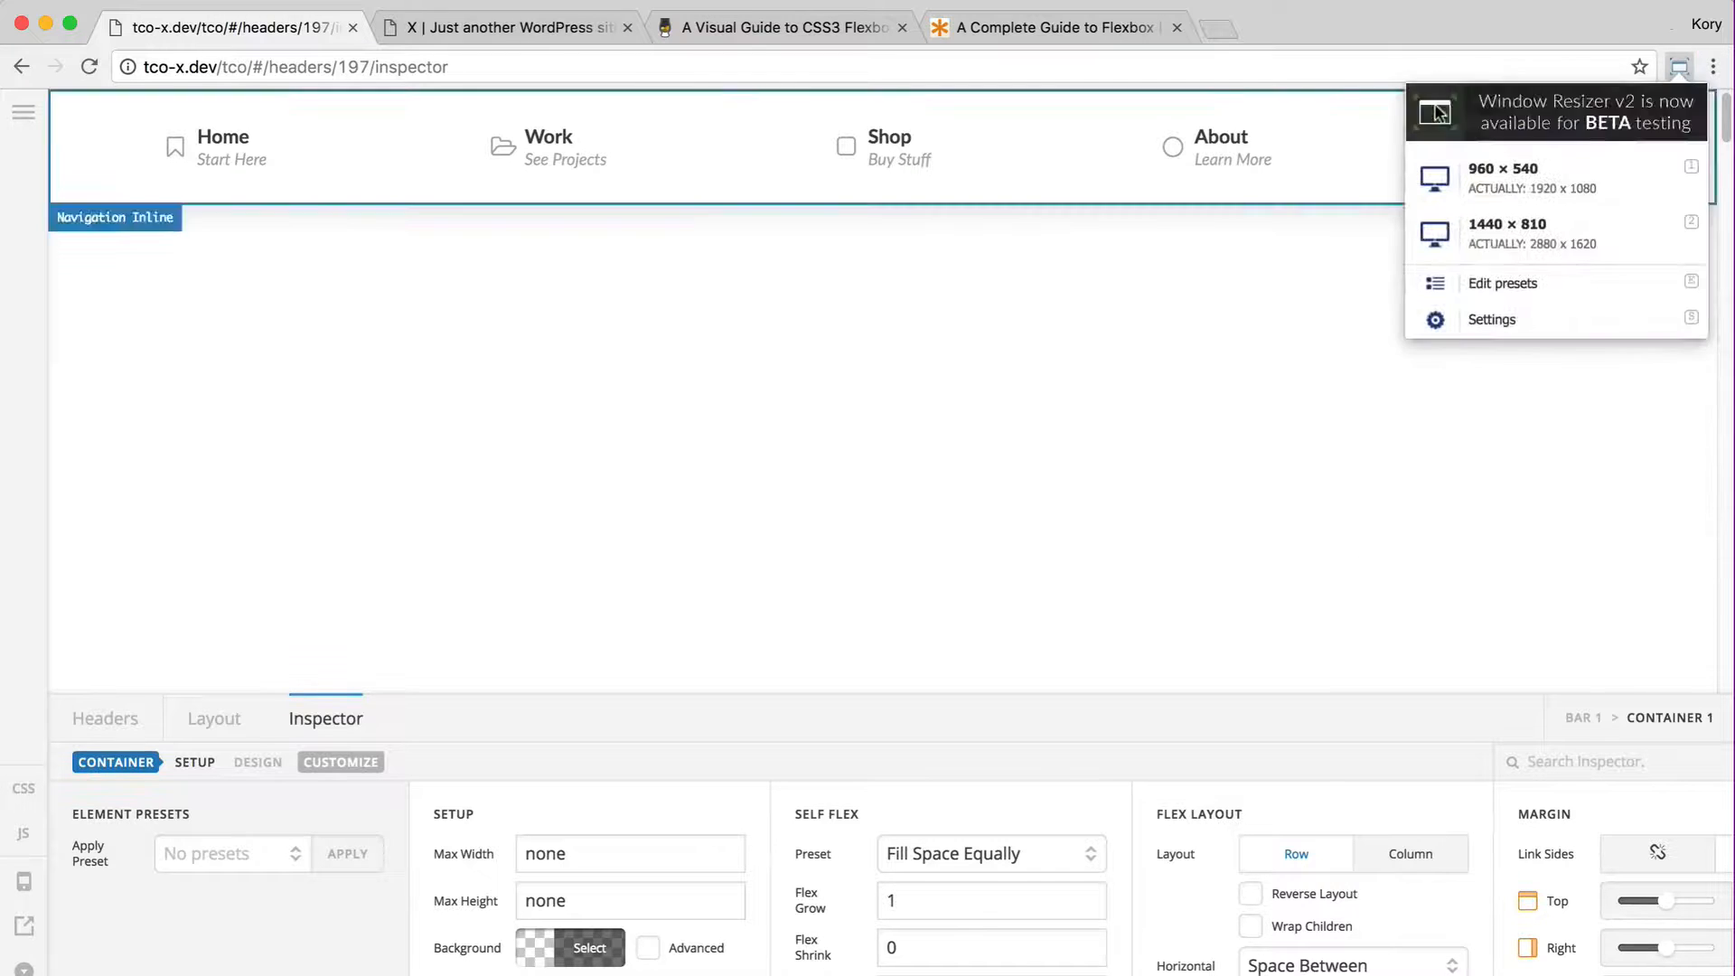
{"action": "left_click", "coordinate": [1508, 231]}
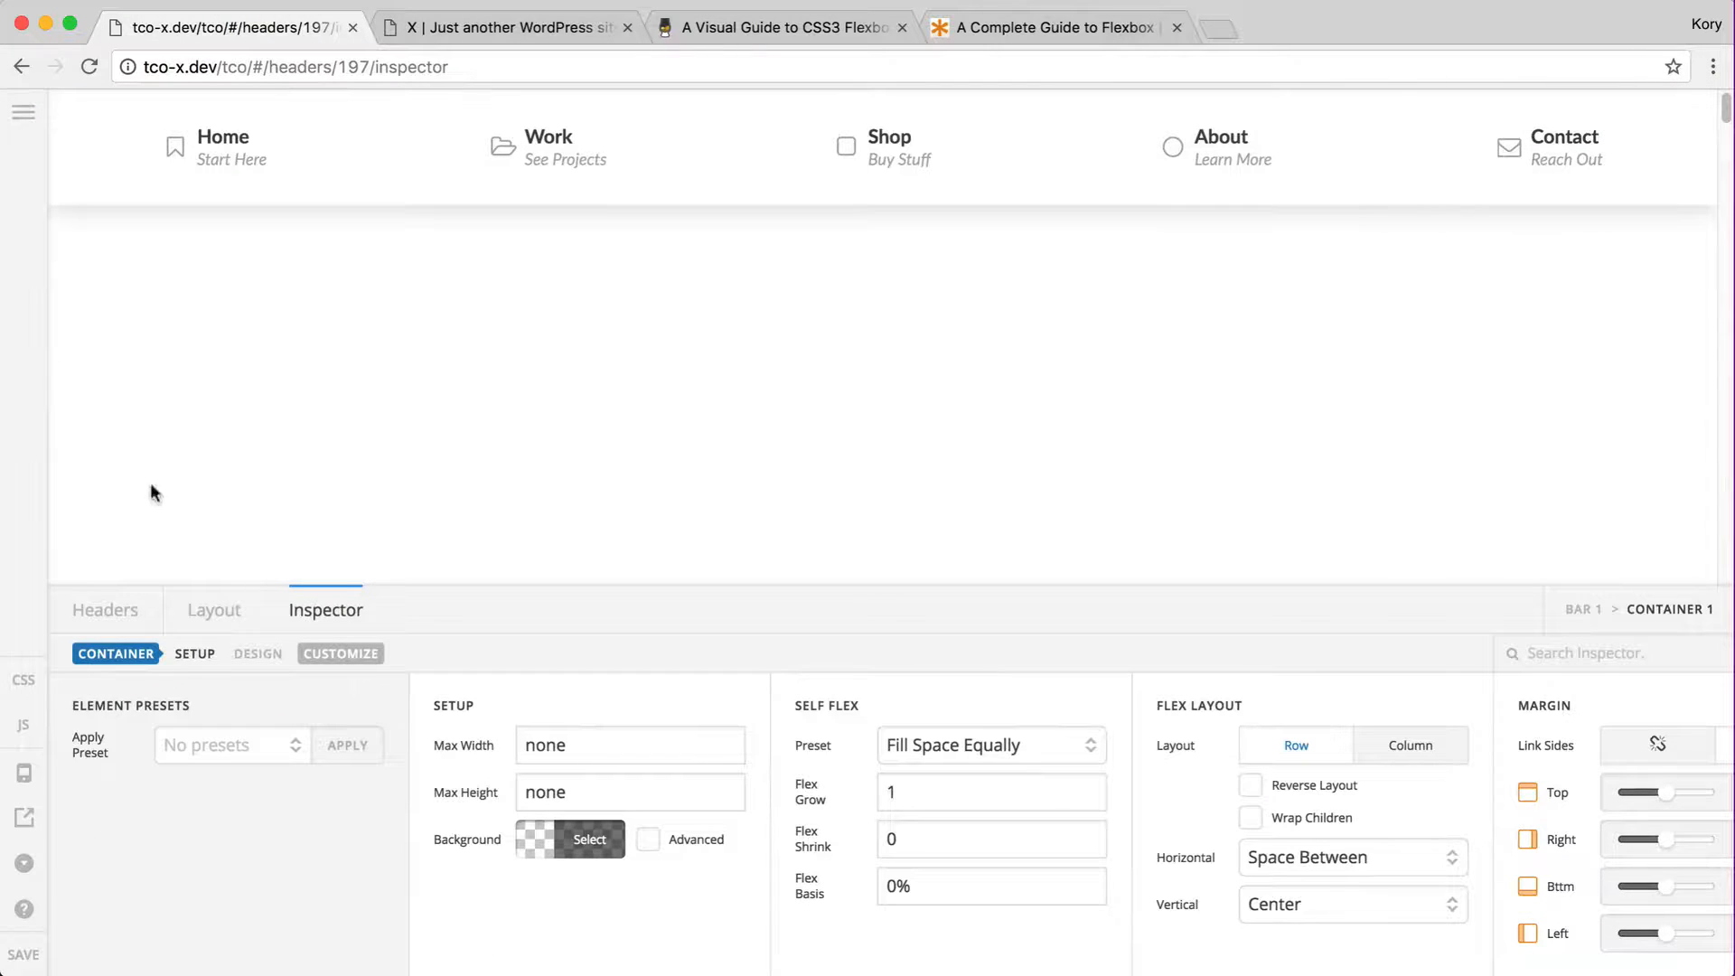
- Set the minimum width of the Navigation Inline element's top links to 180 px and save the header
{"action": "left_click", "coordinate": [554, 136]}
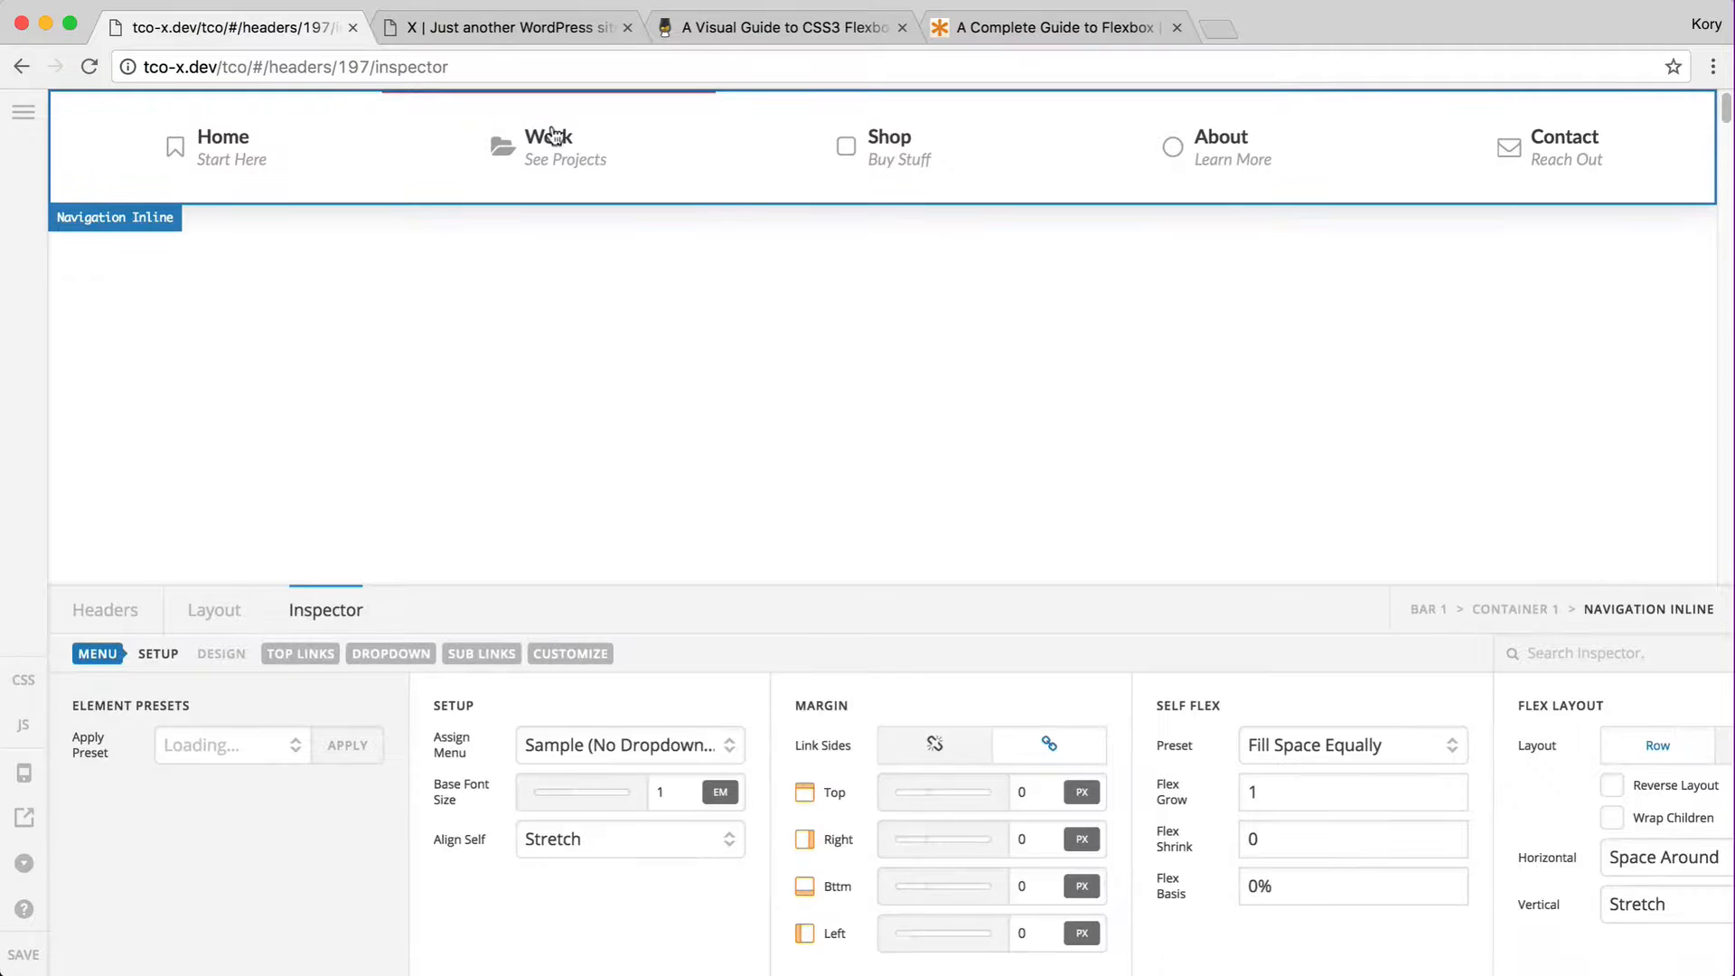
{"action": "left_click", "coordinate": [301, 654]}
{"action": "left_click", "coordinate": [542, 833]}
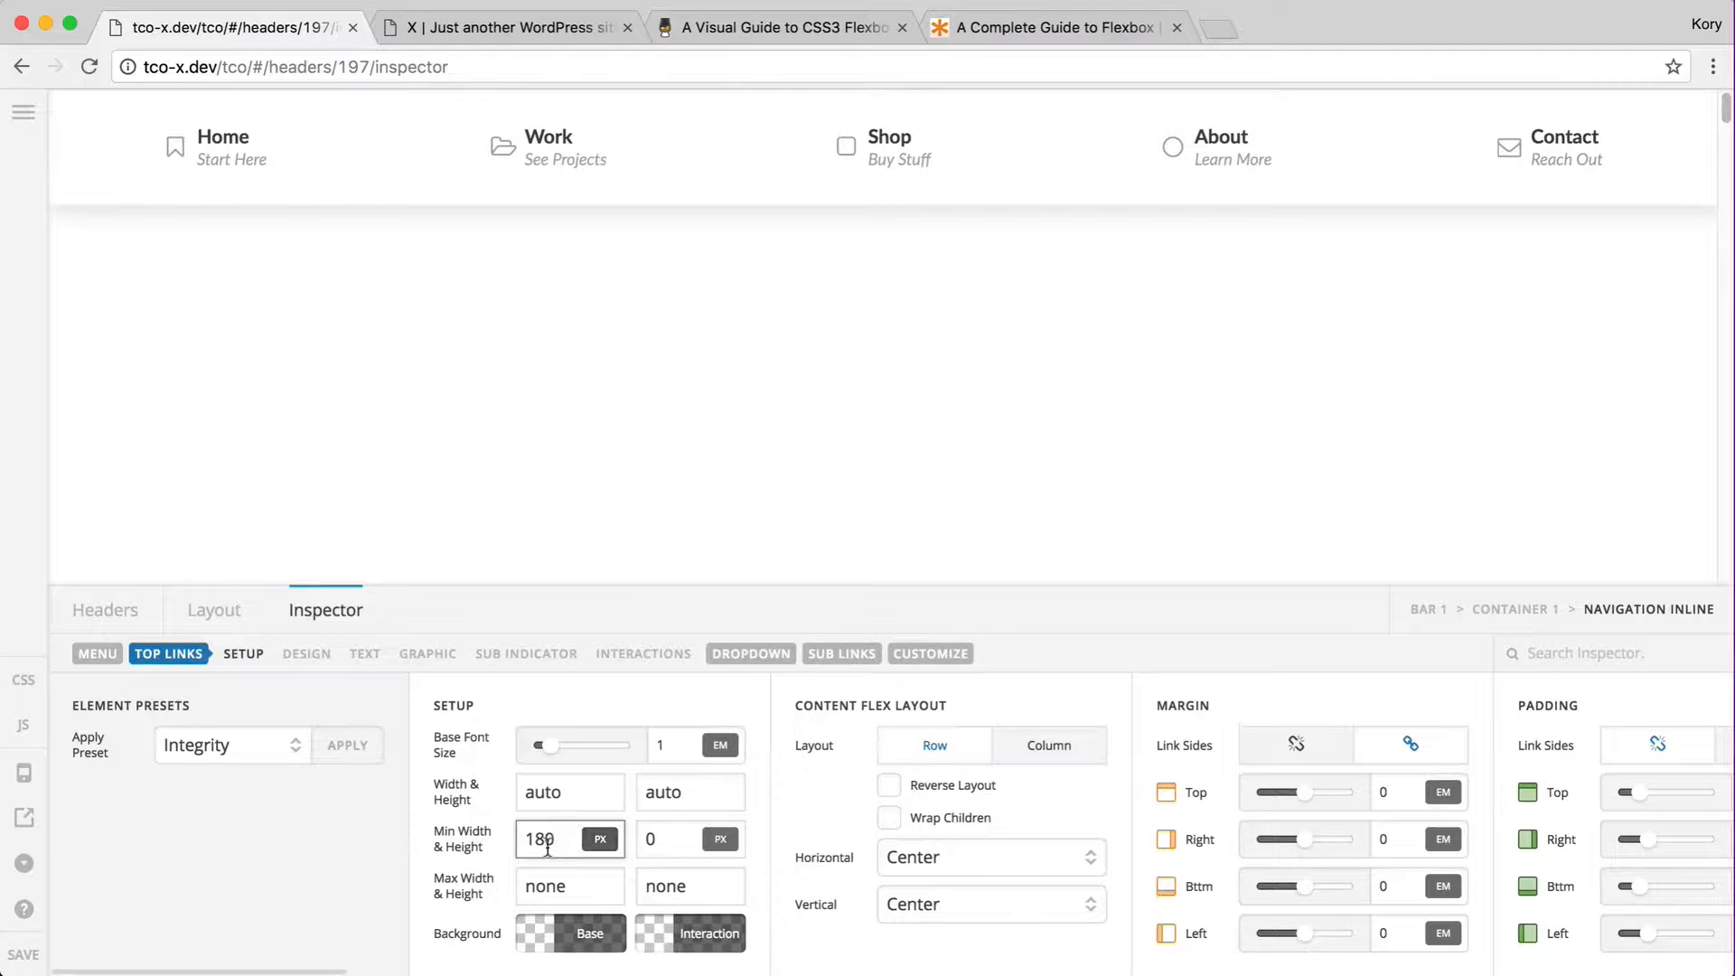
{"action": "left_click", "coordinate": [24, 954]}
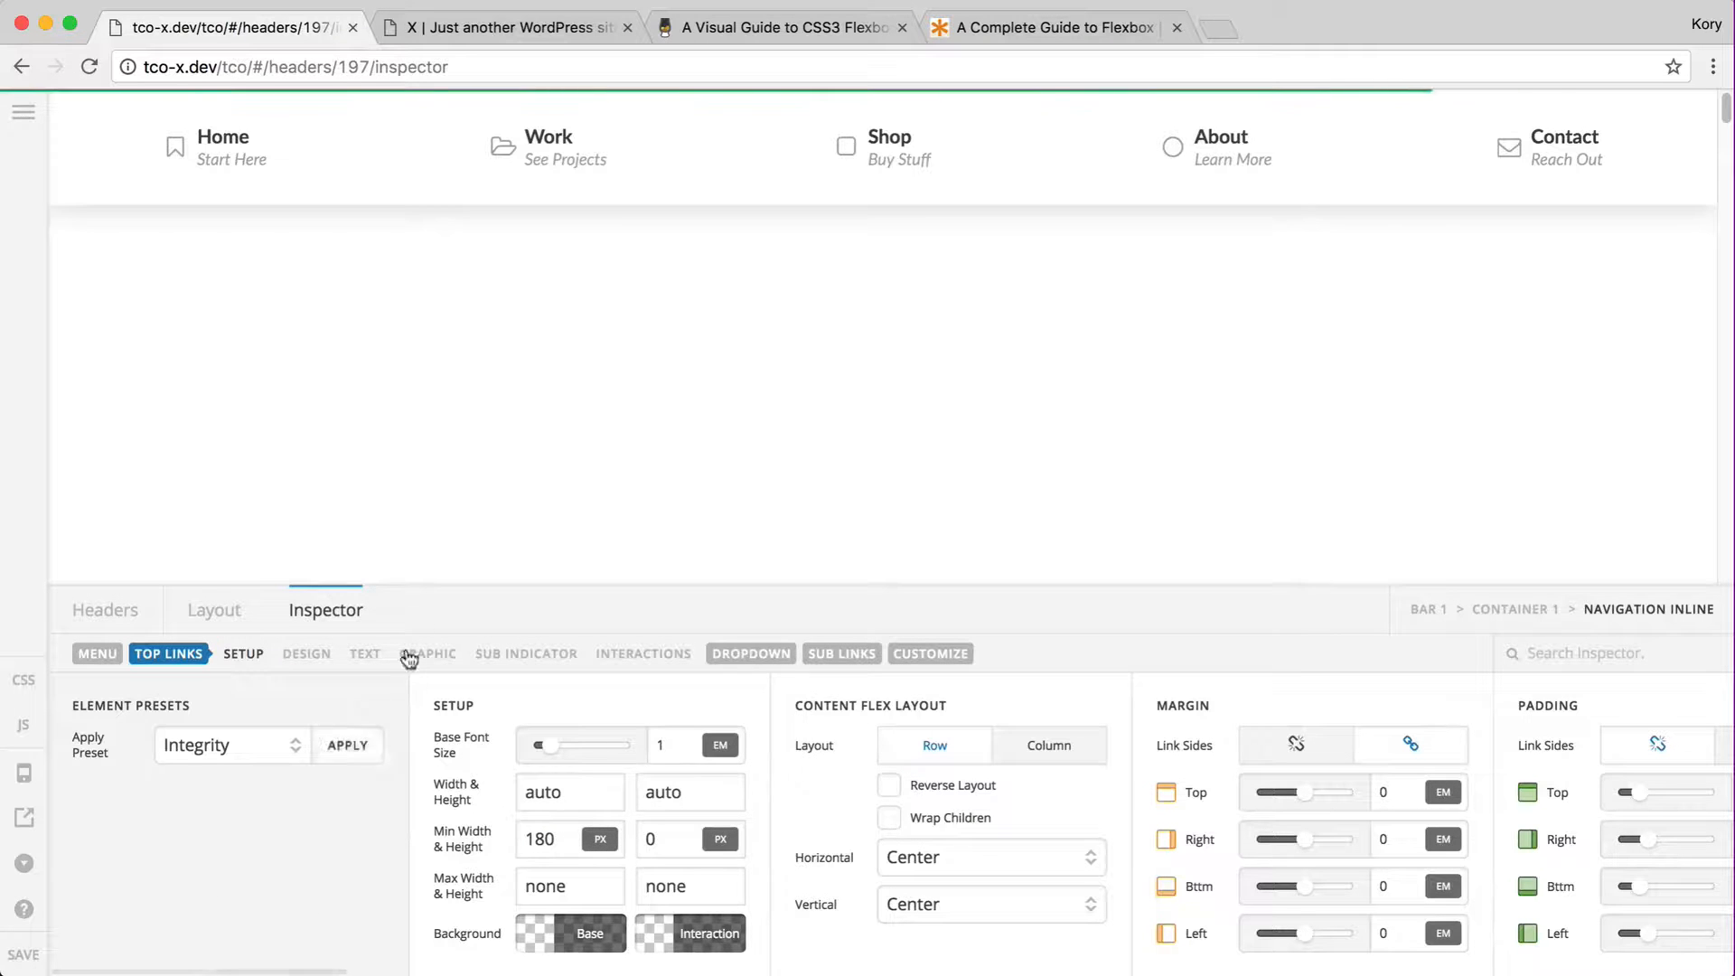
- Reload the live site and check the navigation's sideways scrolling at medium and mobile window widths, finishing at full width
{"action": "key", "text": "ctrl+Tab"}
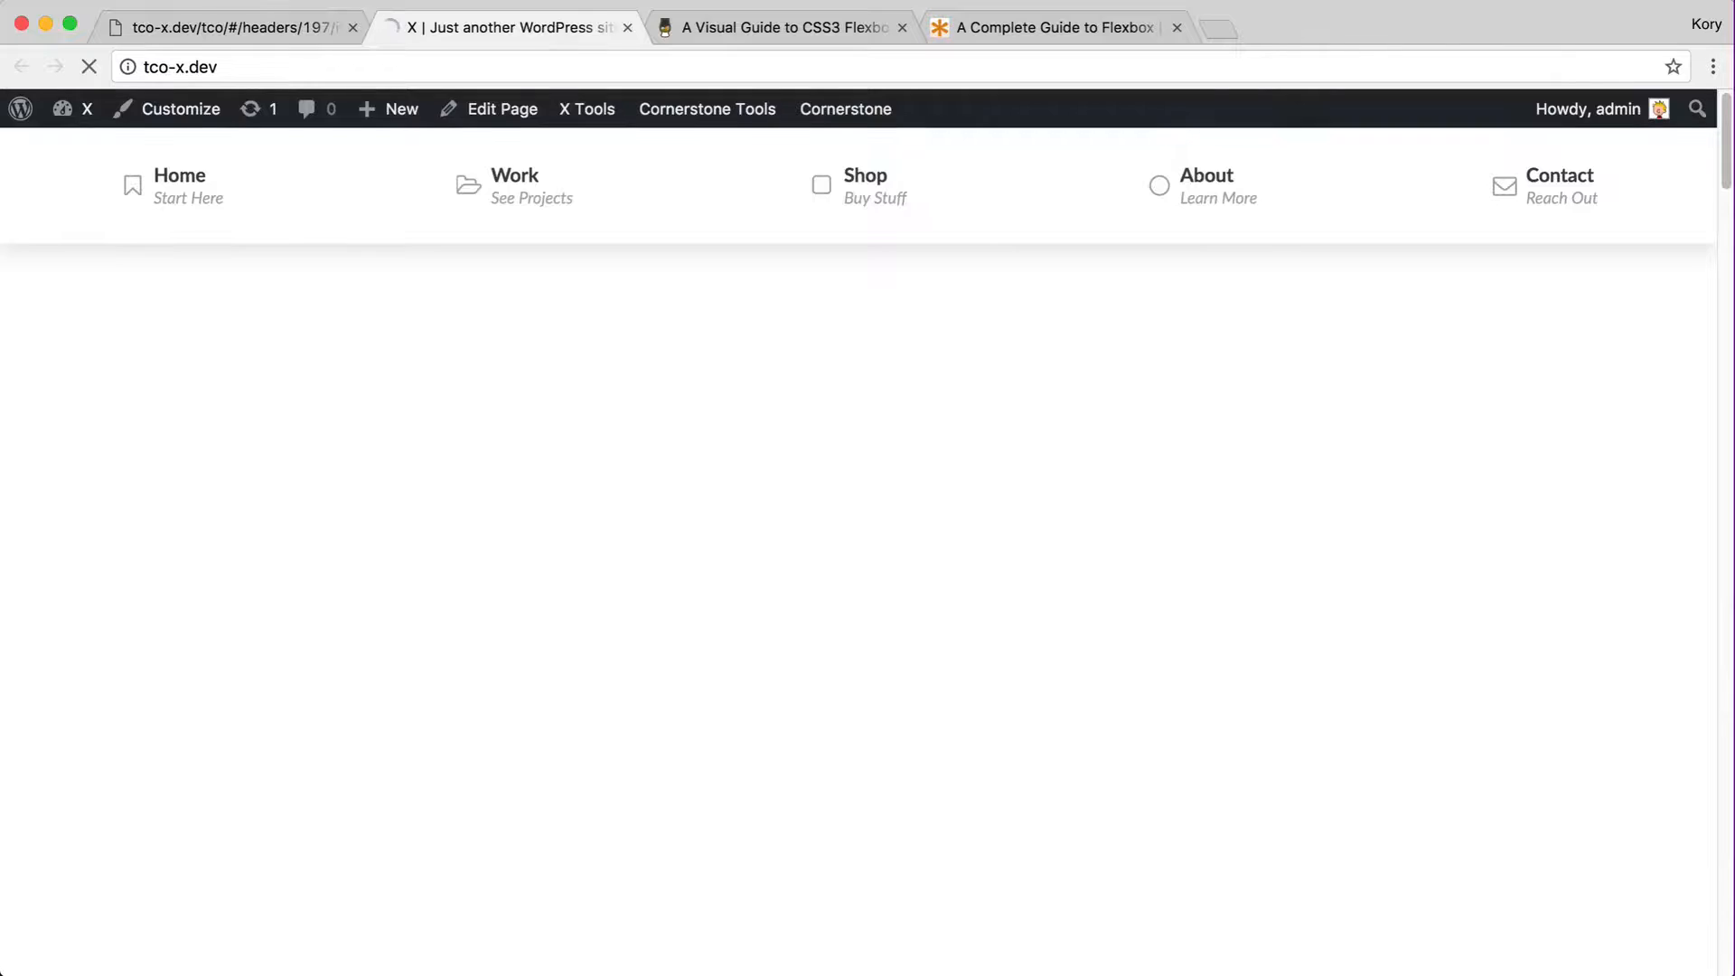
{"action": "left_click_drag", "start_coordinate": [1730, 461], "coordinate": [1004, 468]}
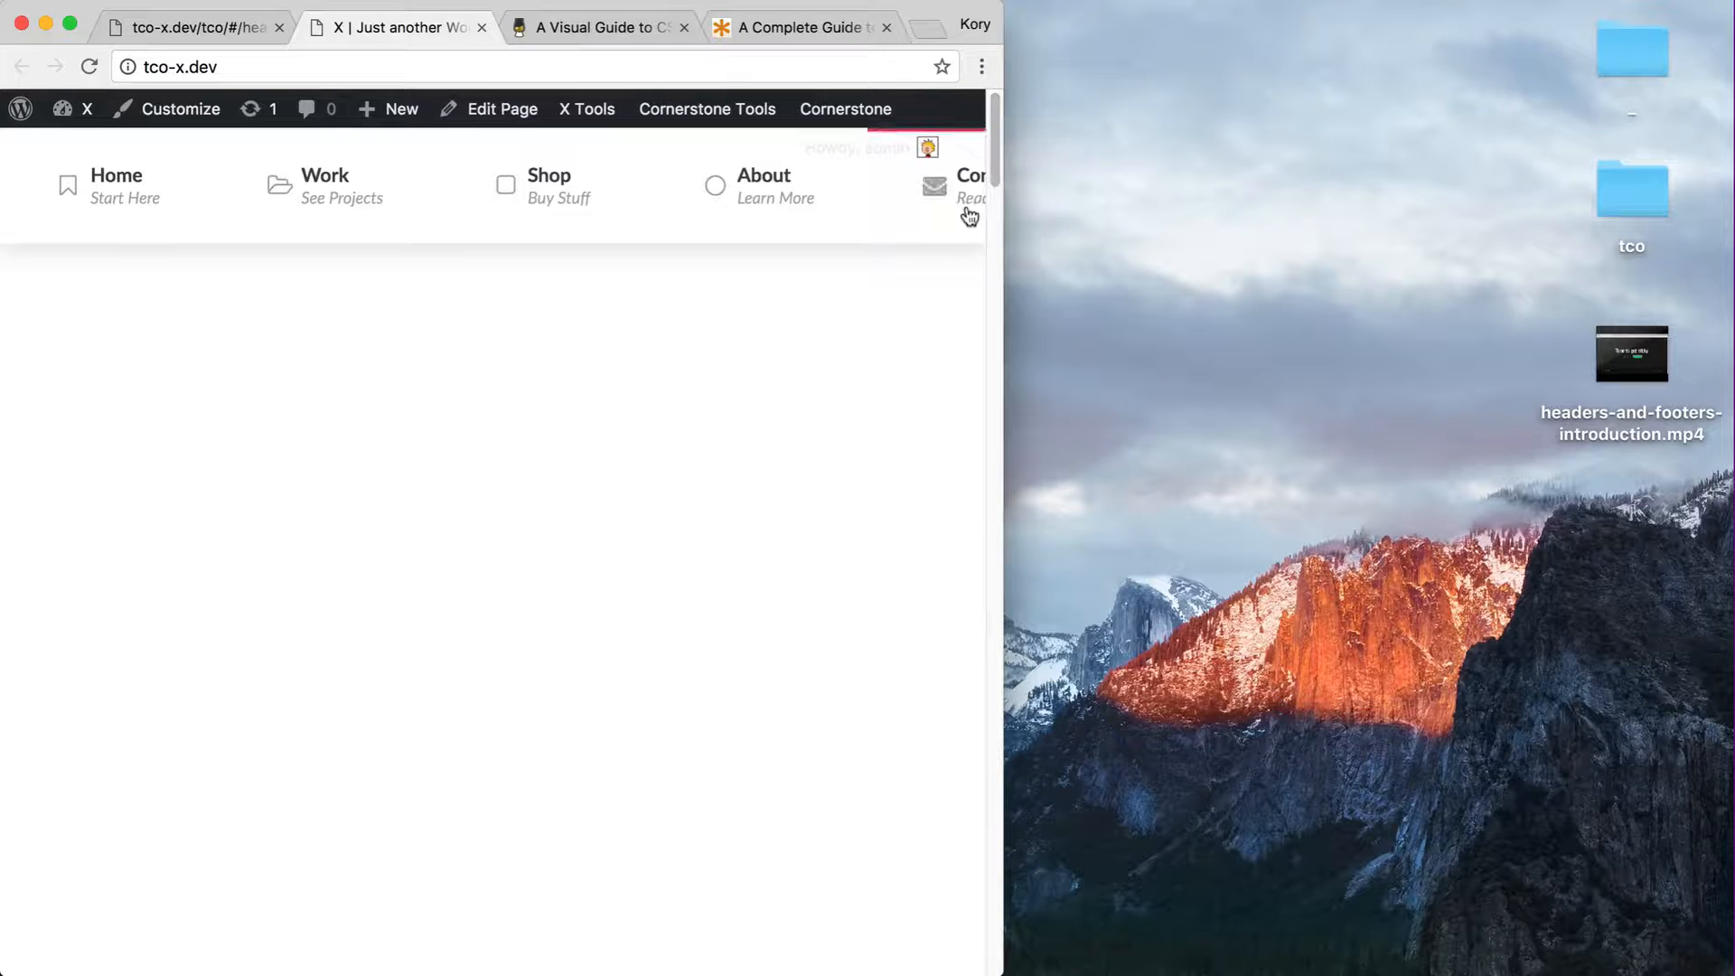
{"action": "scroll", "coordinate": [840, 222], "scroll_direction": "right", "scroll_amount": 3}
{"action": "scroll", "coordinate": [792, 222], "scroll_direction": "left", "scroll_amount": 3}
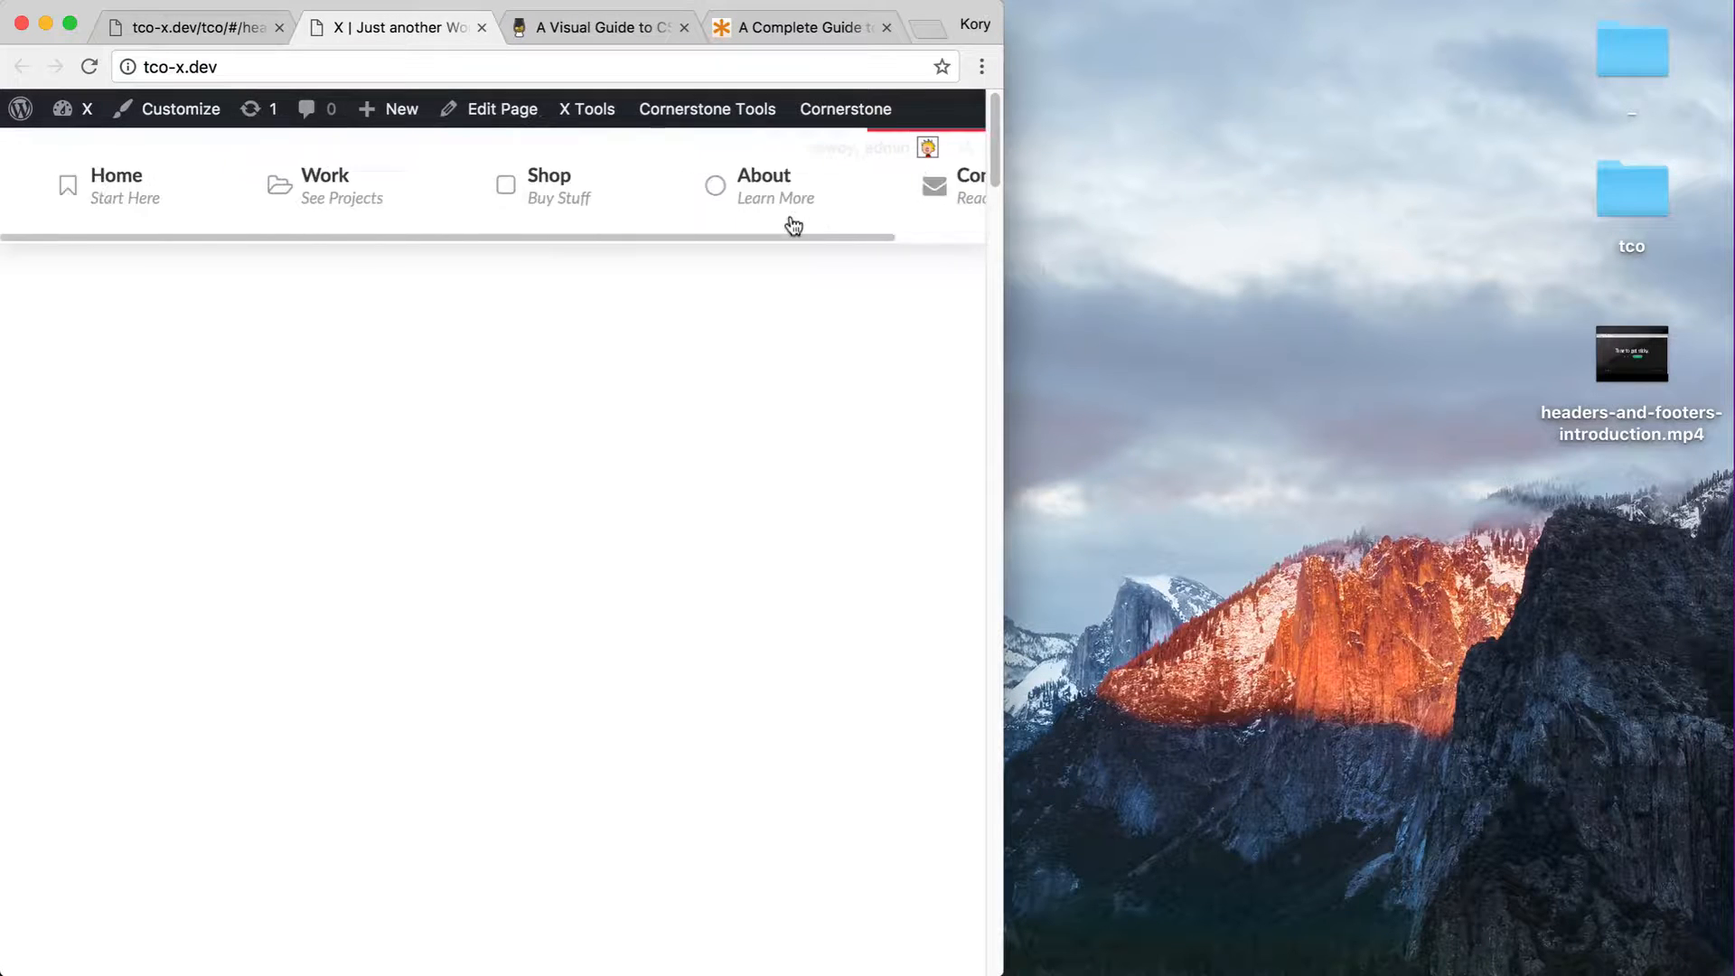
{"action": "scroll", "coordinate": [791, 222], "scroll_direction": "right", "scroll_amount": 3}
{"action": "scroll", "coordinate": [792, 222], "scroll_direction": "left", "scroll_amount": 3}
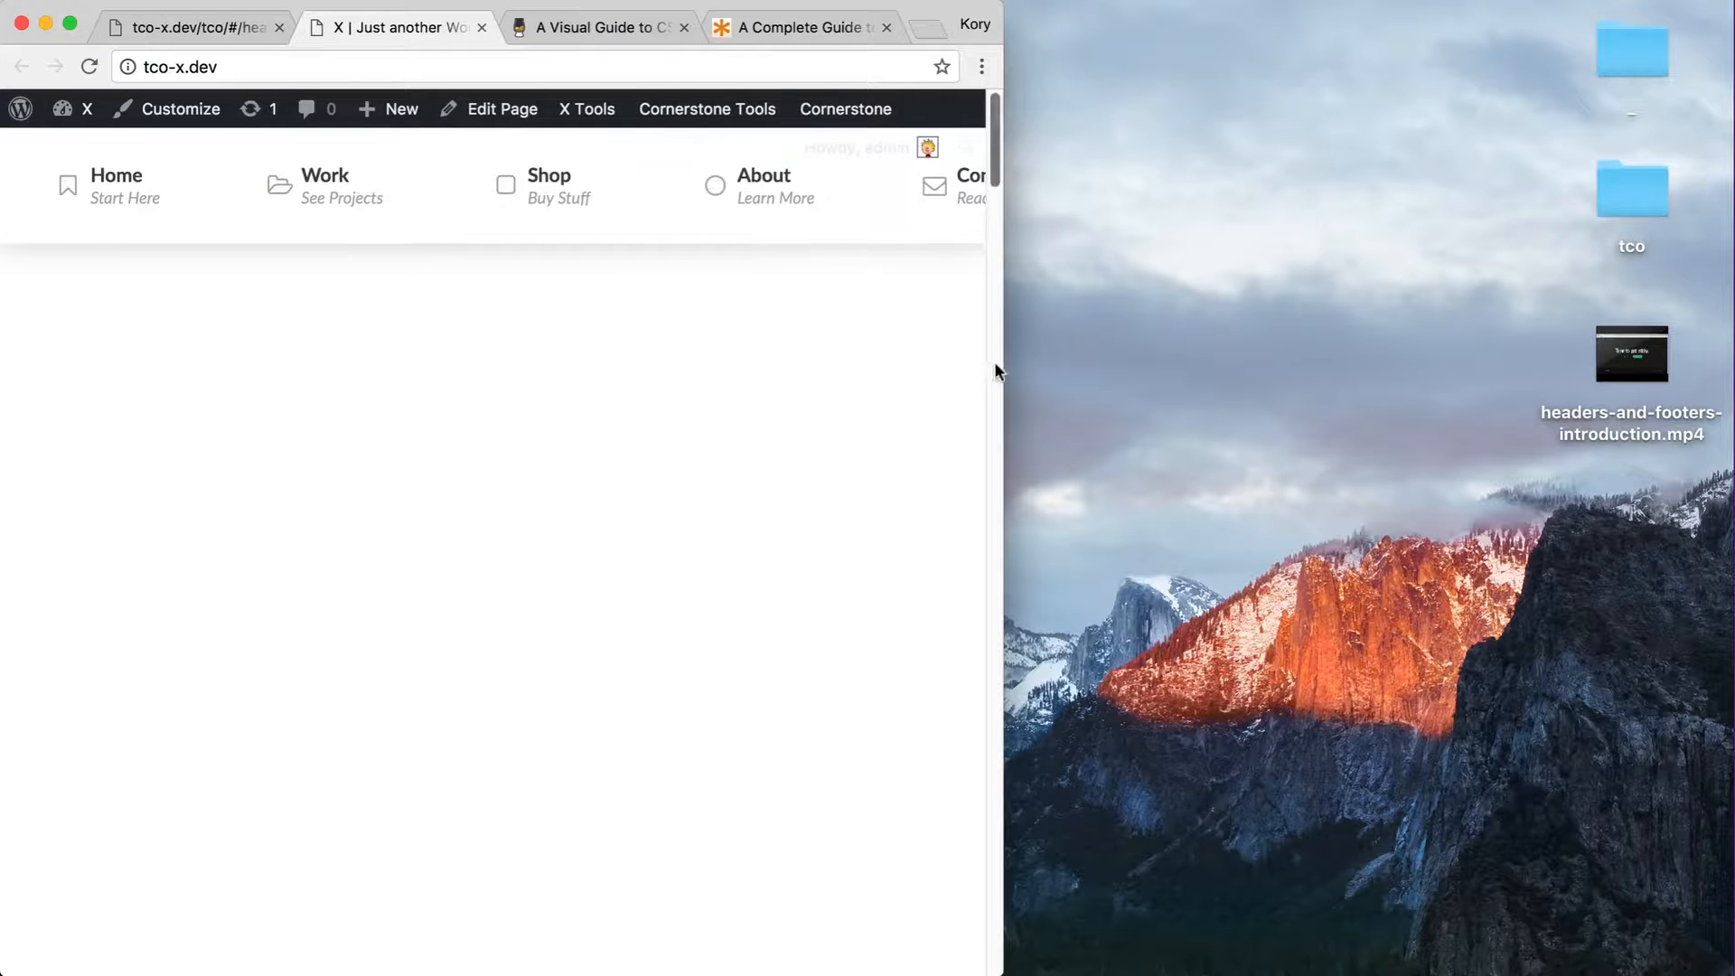
{"action": "left_click_drag", "start_coordinate": [1003, 360], "coordinate": [298, 361]}
{"action": "scroll", "coordinate": [195, 210], "scroll_direction": "right", "scroll_amount": 5}
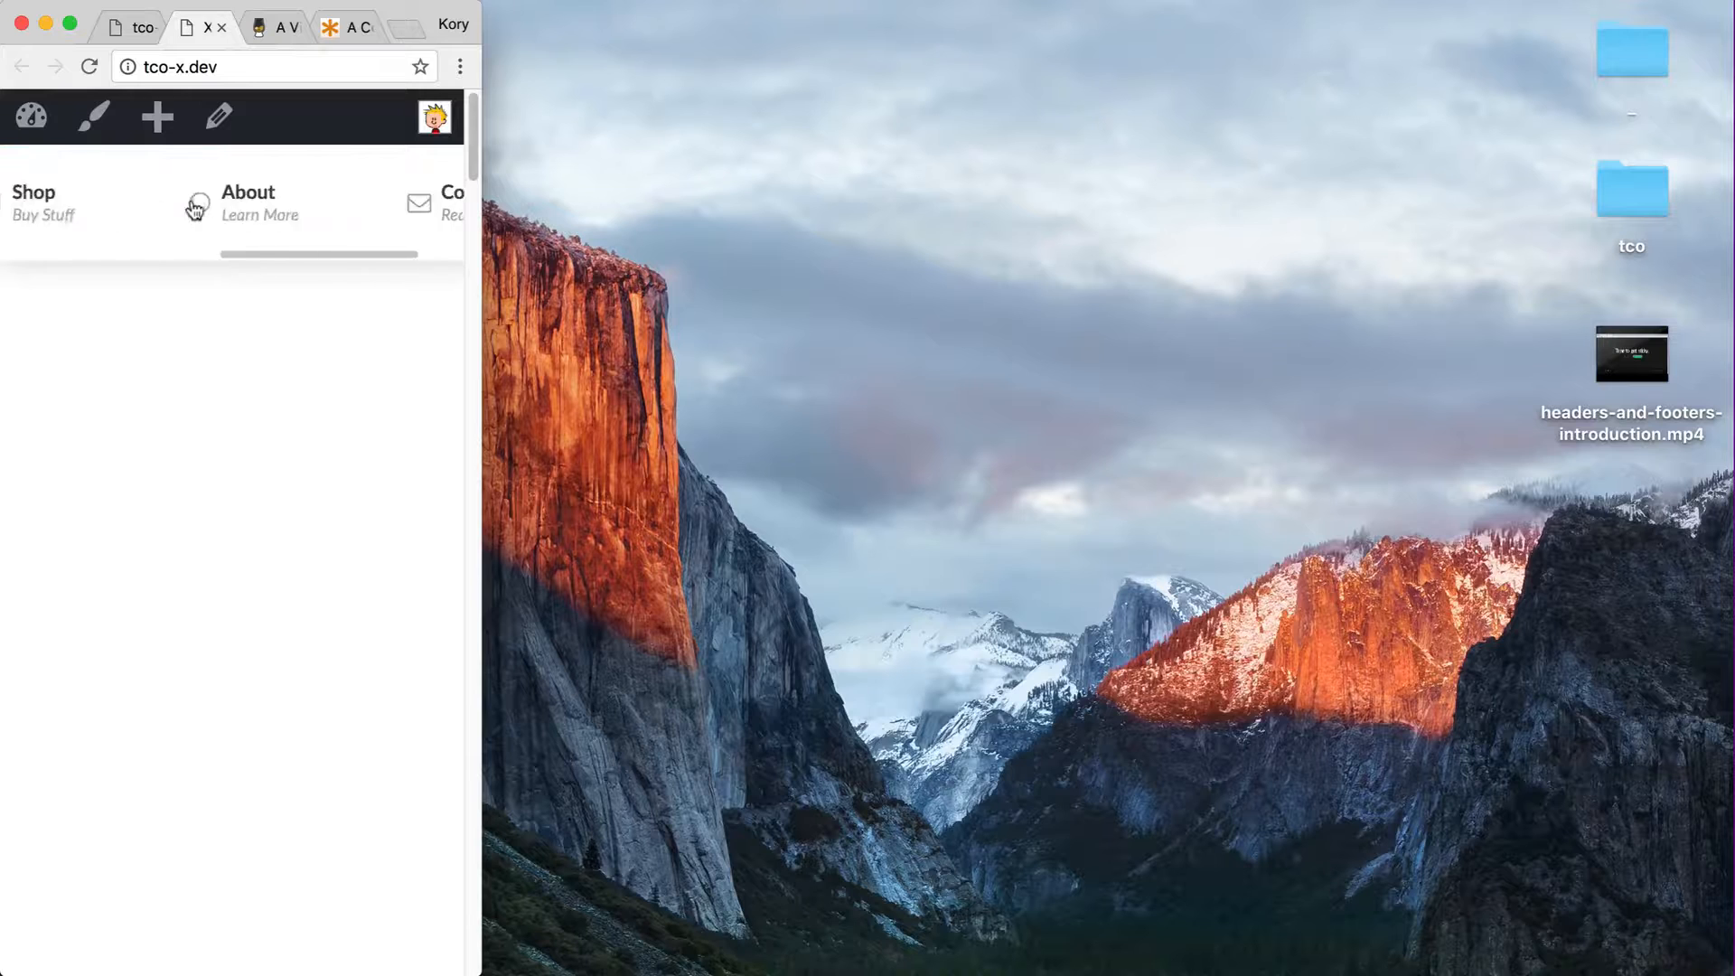
{"action": "scroll", "coordinate": [194, 209], "scroll_direction": "left", "scroll_amount": 6}
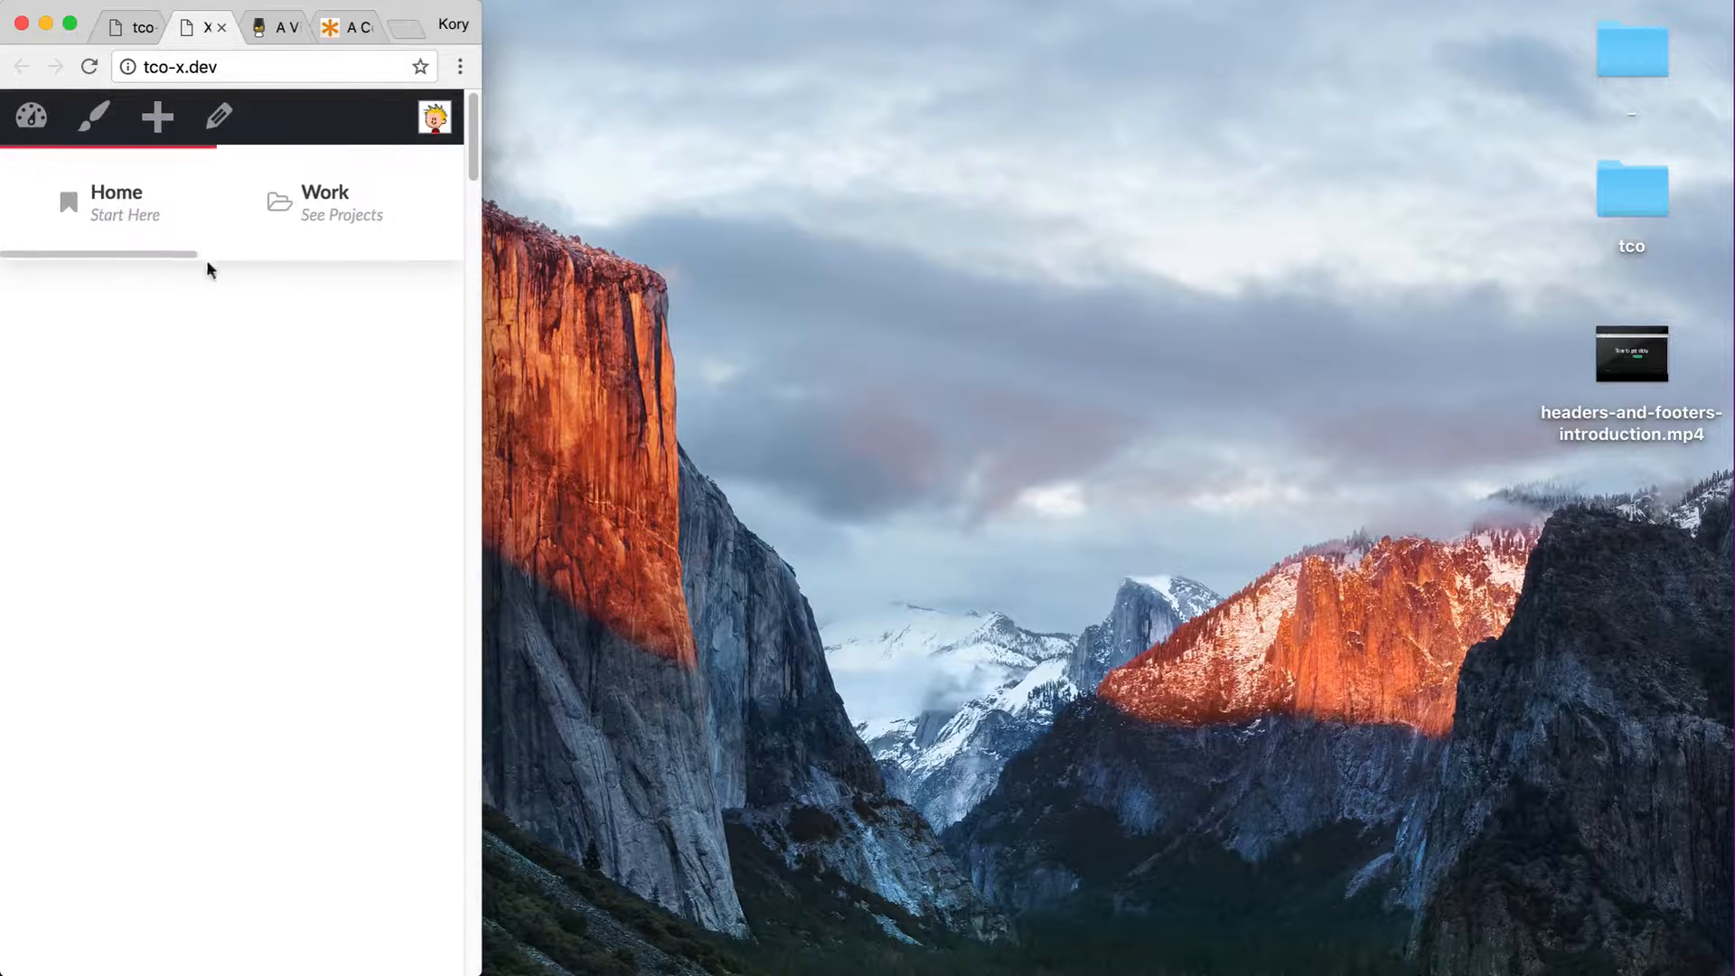
{"action": "scroll", "coordinate": [368, 220], "scroll_direction": "right", "scroll_amount": 5}
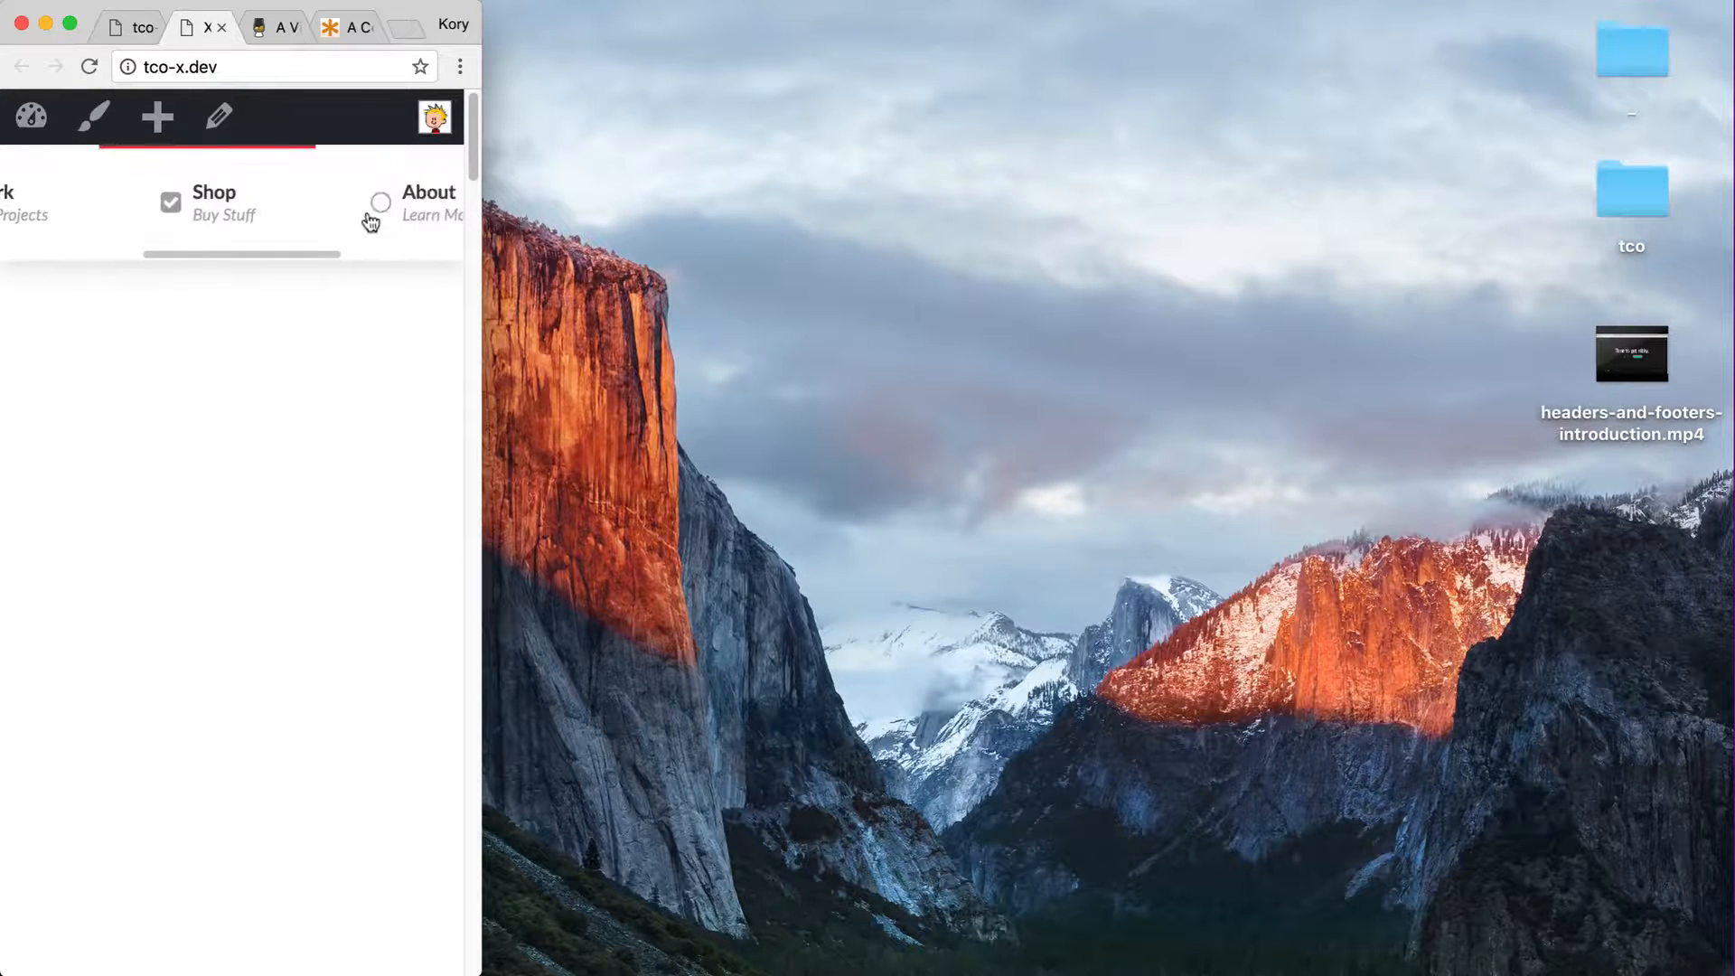
{"action": "scroll", "coordinate": [369, 223], "scroll_direction": "right", "scroll_amount": 4}
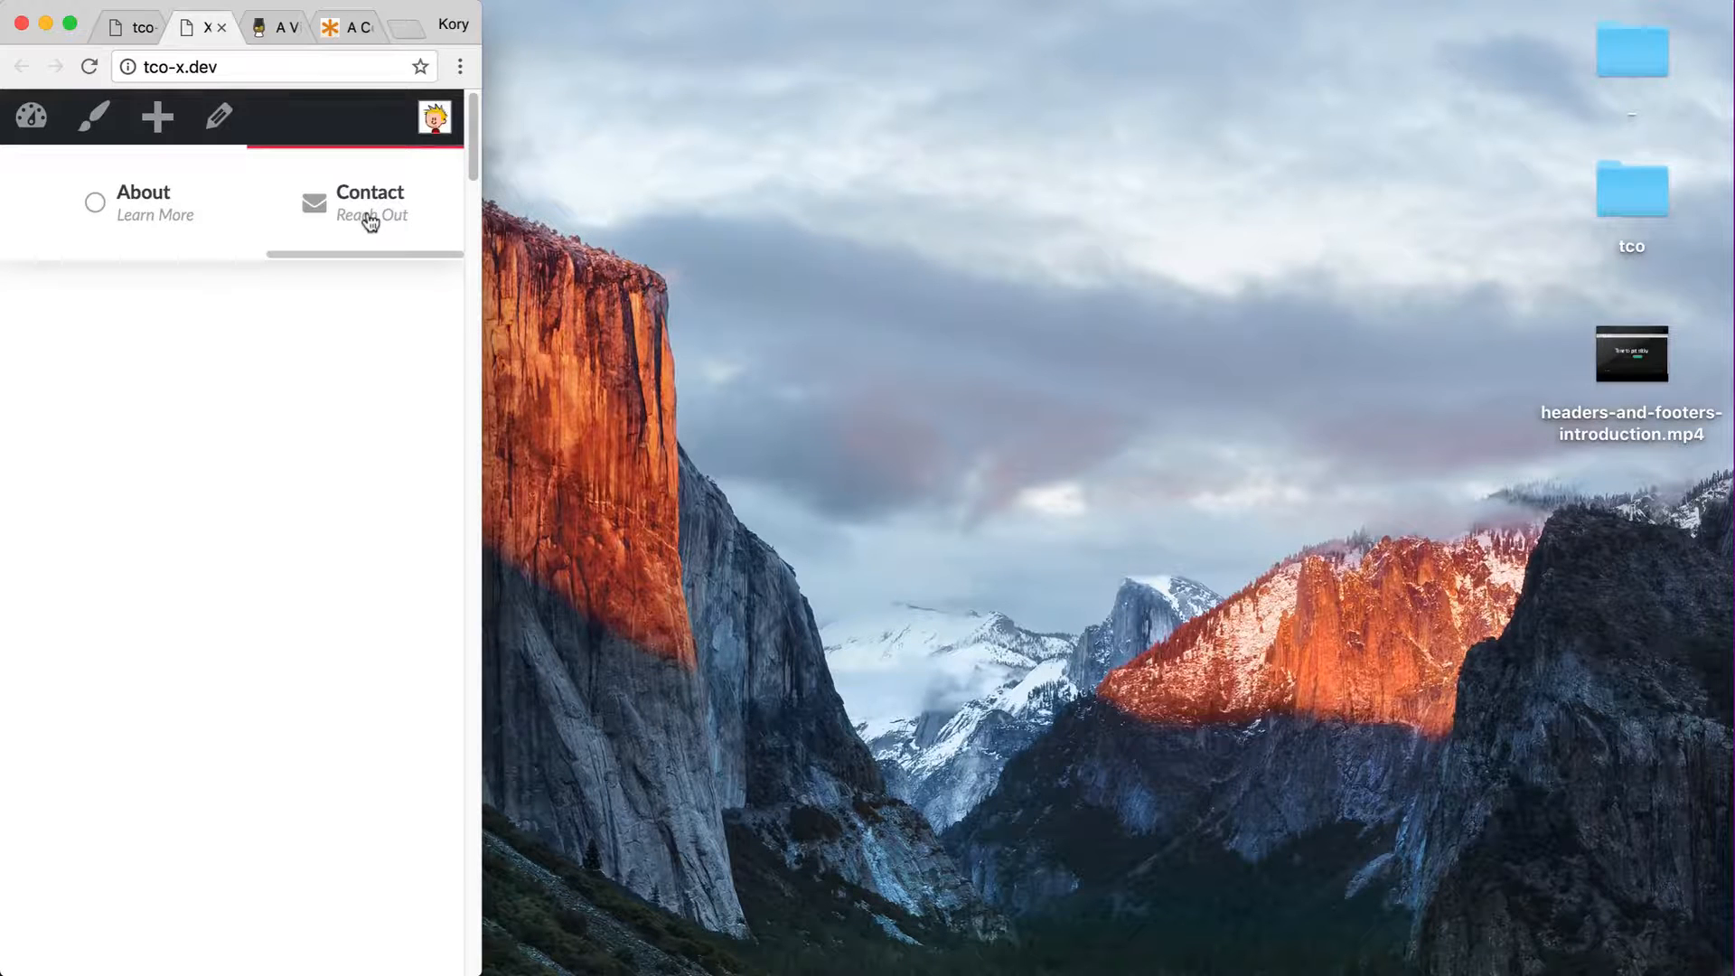
{"action": "left_click_drag", "start_coordinate": [484, 420], "coordinate": [1729, 398]}
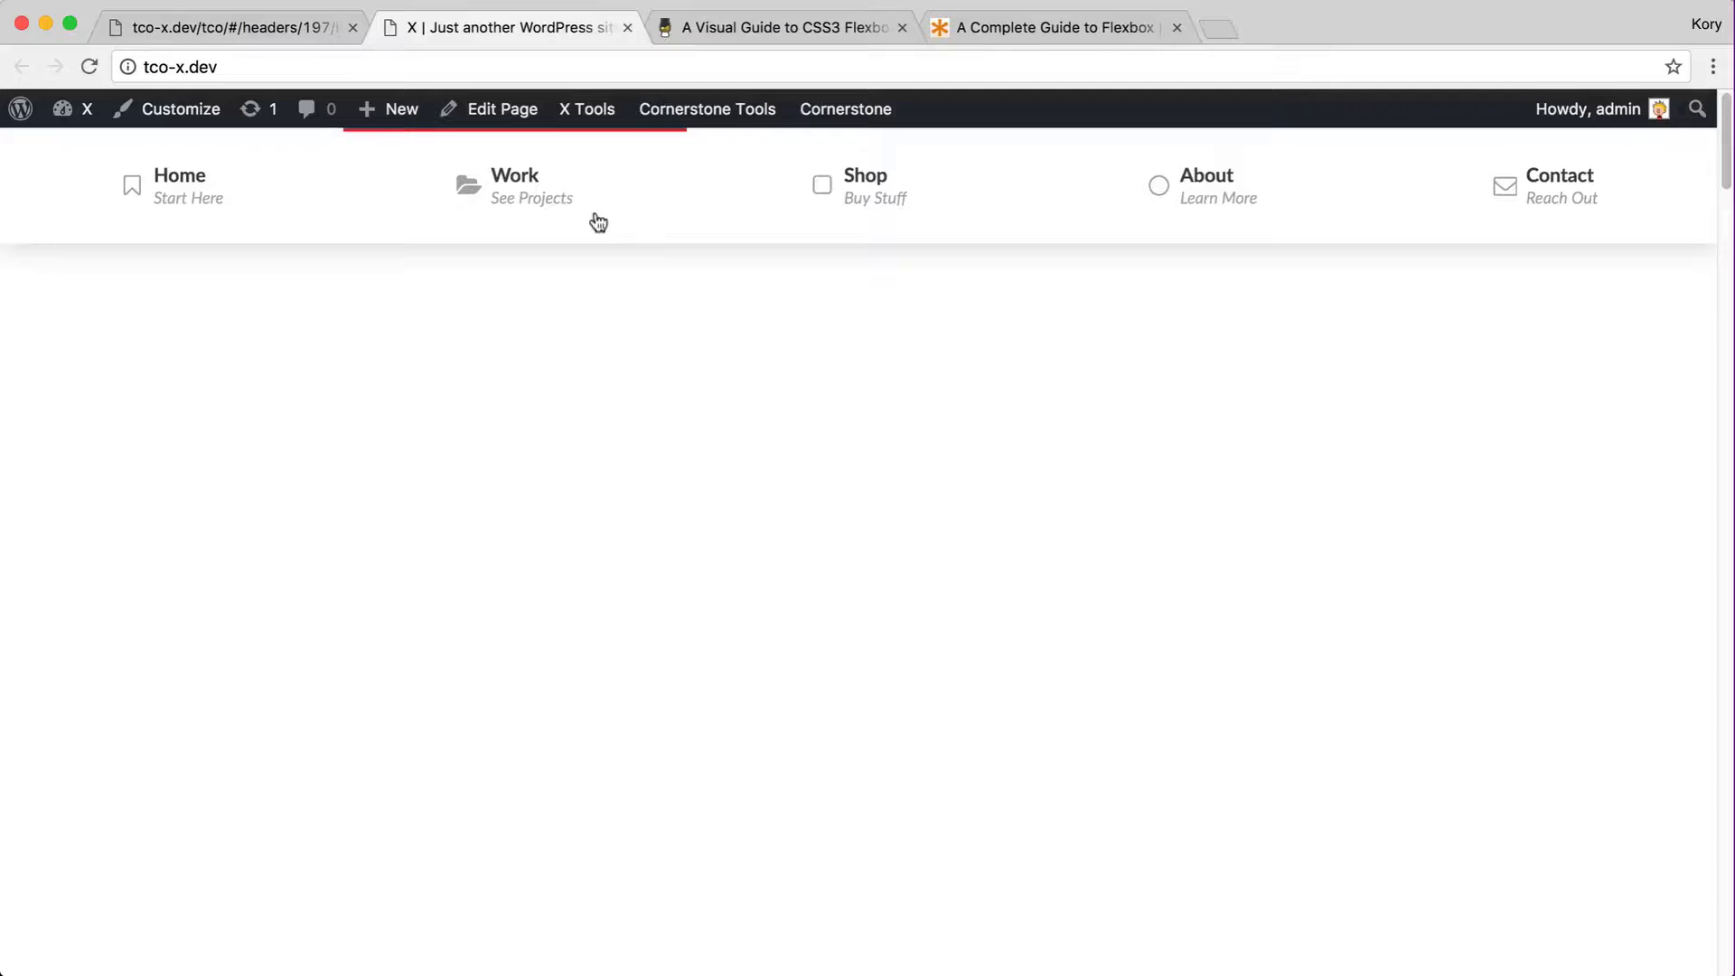
- Open medium.com in a new browser tab as a comparison
{"action": "key", "text": "super+t"}
{"action": "type", "text": "medium."}
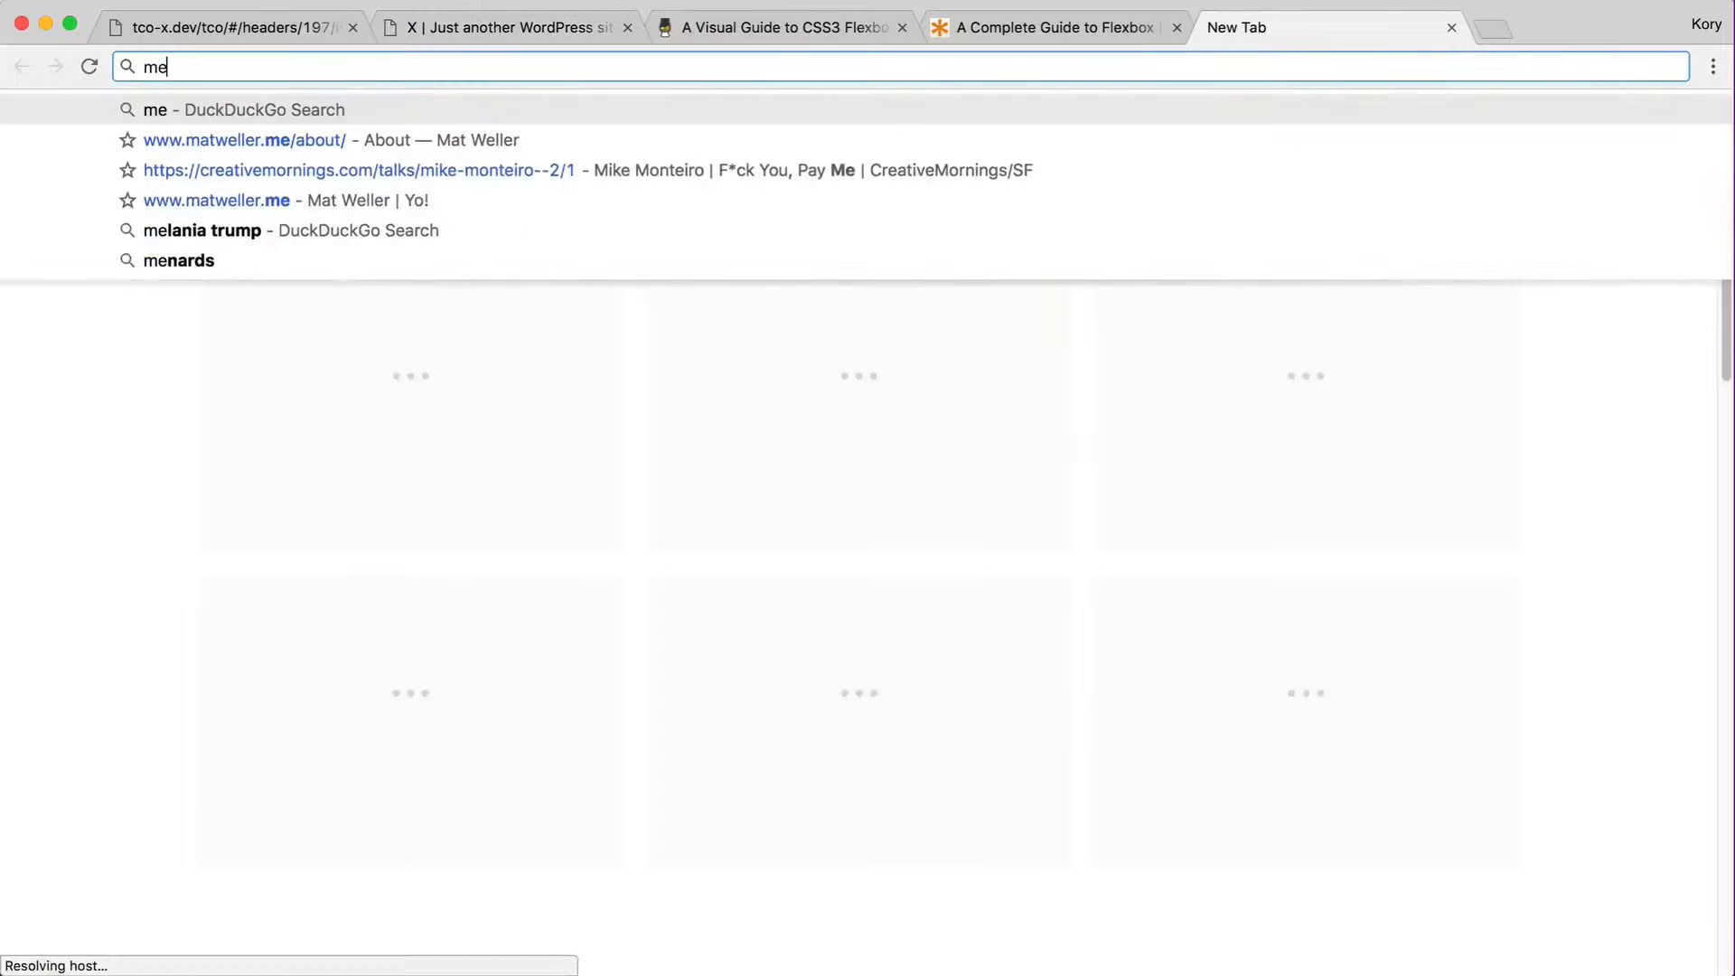
{"action": "type", "text": "com"}
{"action": "key", "text": "Return"}
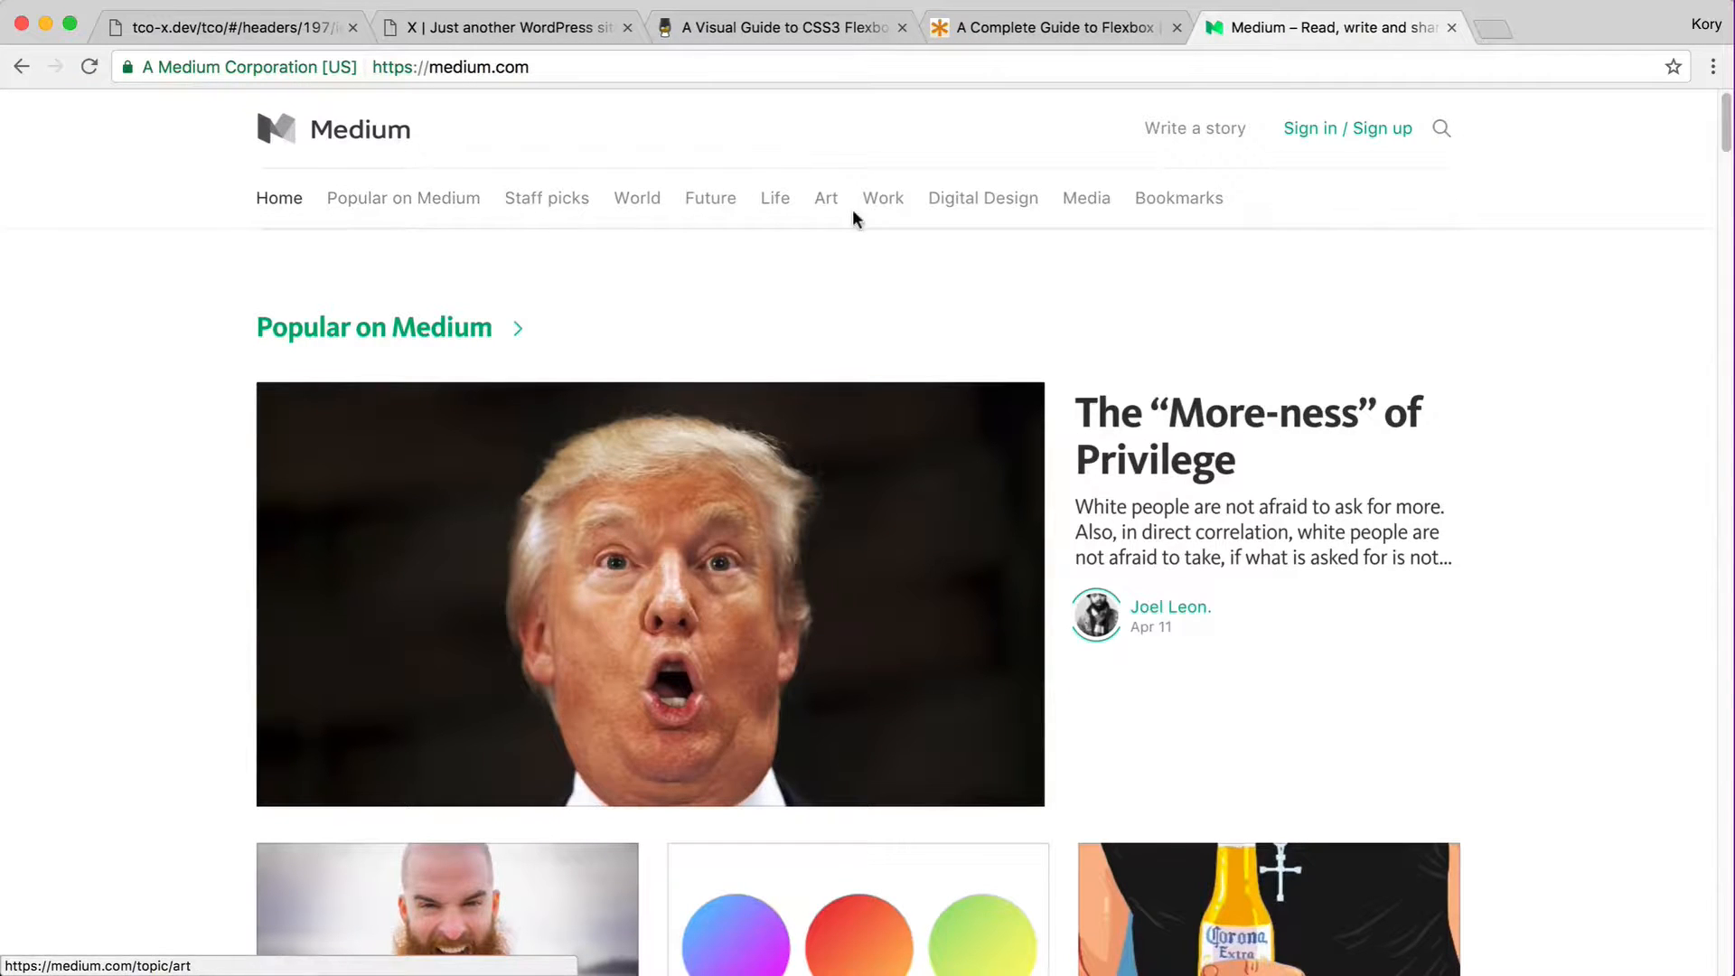
- Examine how Medium's topic navigation scrolls sideways at narrow window widths, restore the full width and close the site's tab
{"action": "left_click_drag", "start_coordinate": [1730, 491], "coordinate": [764, 499]}
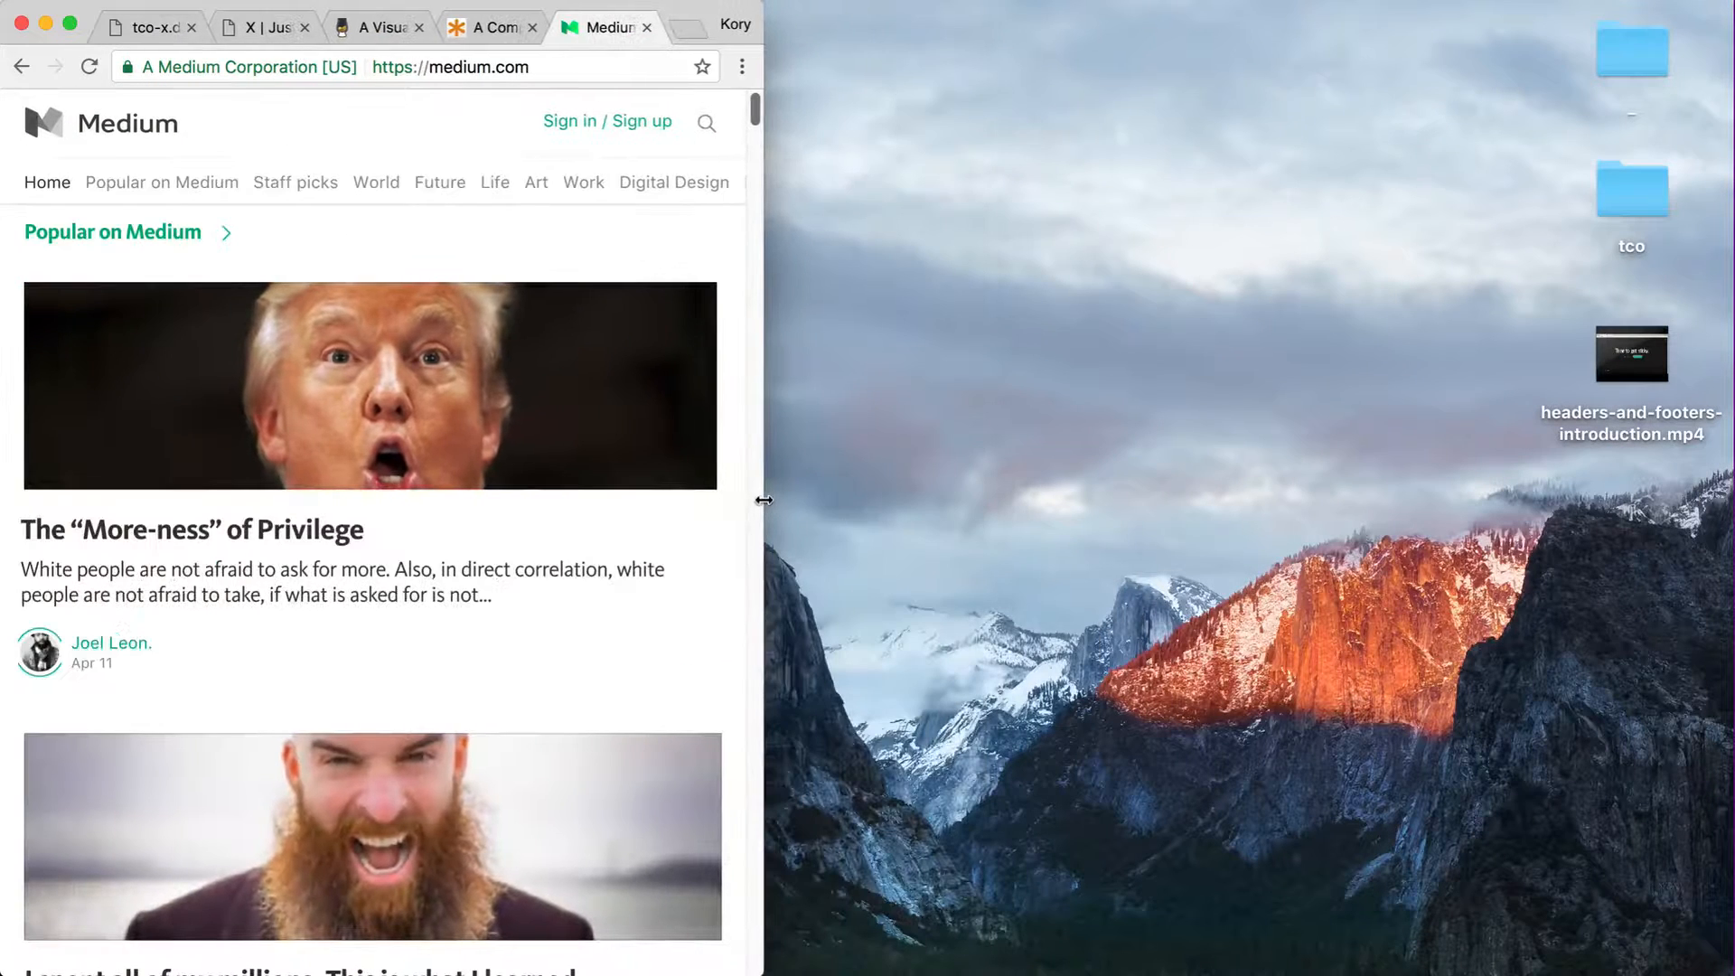
{"action": "scroll", "coordinate": [256, 186], "scroll_direction": "right", "scroll_amount": 3}
{"action": "scroll", "coordinate": [256, 185], "scroll_direction": "left", "scroll_amount": 3}
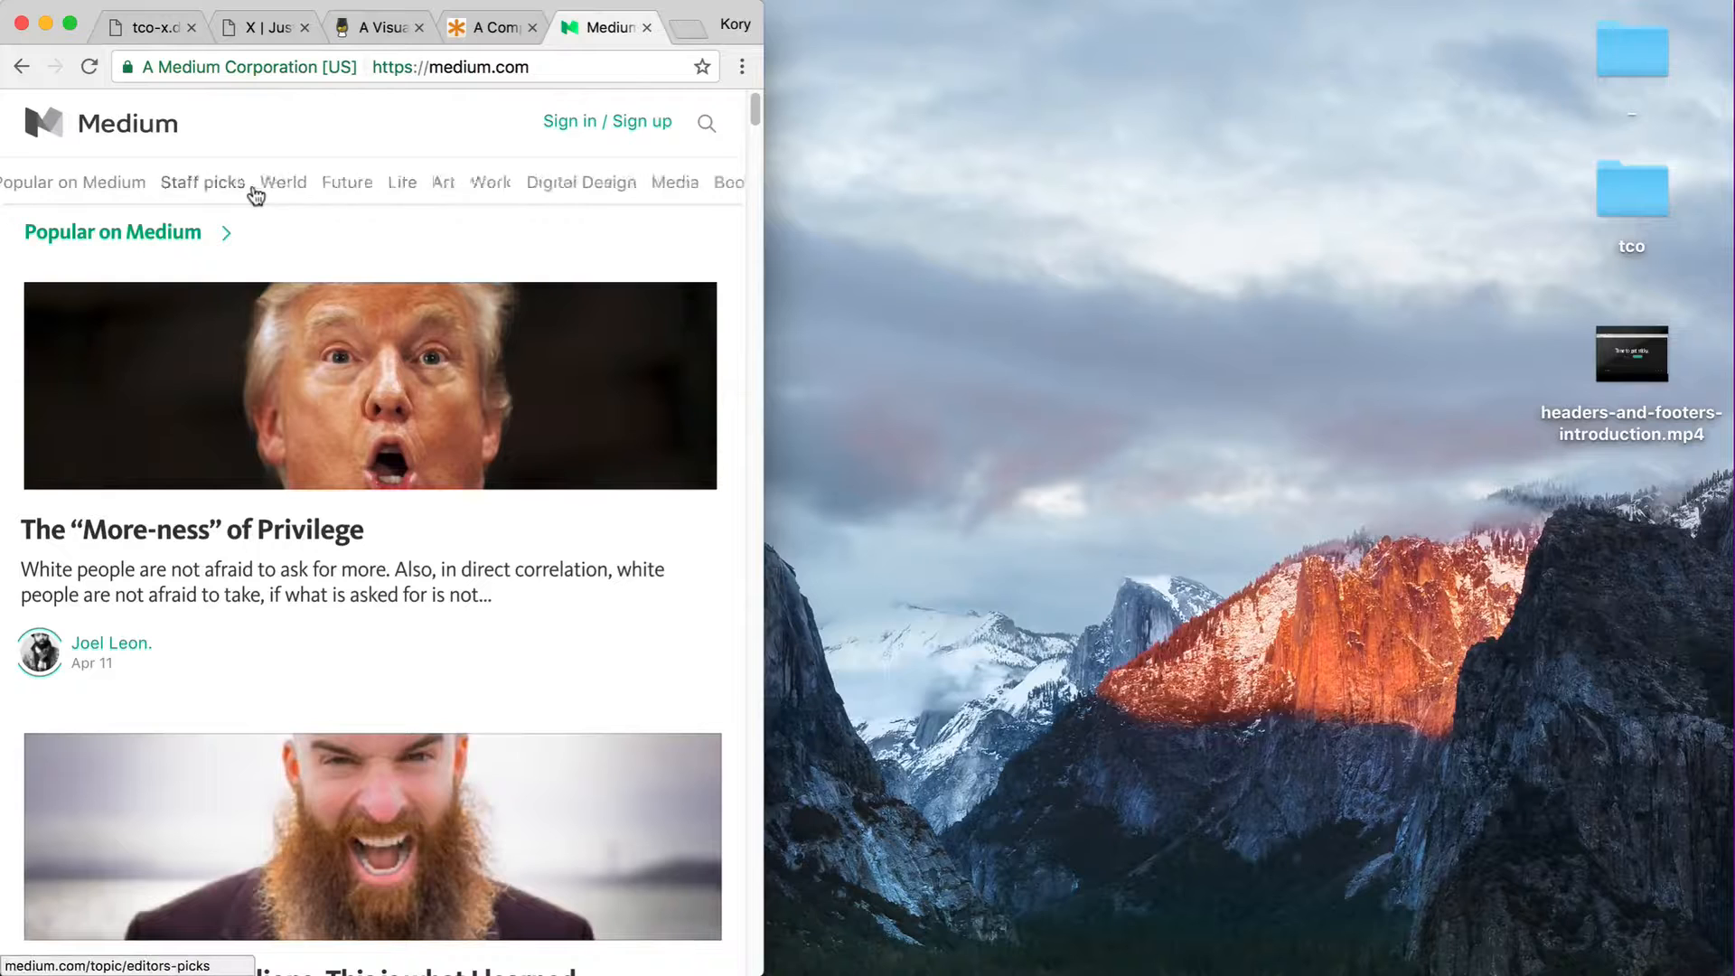
{"action": "left_click_drag", "start_coordinate": [764, 350], "coordinate": [480, 351]}
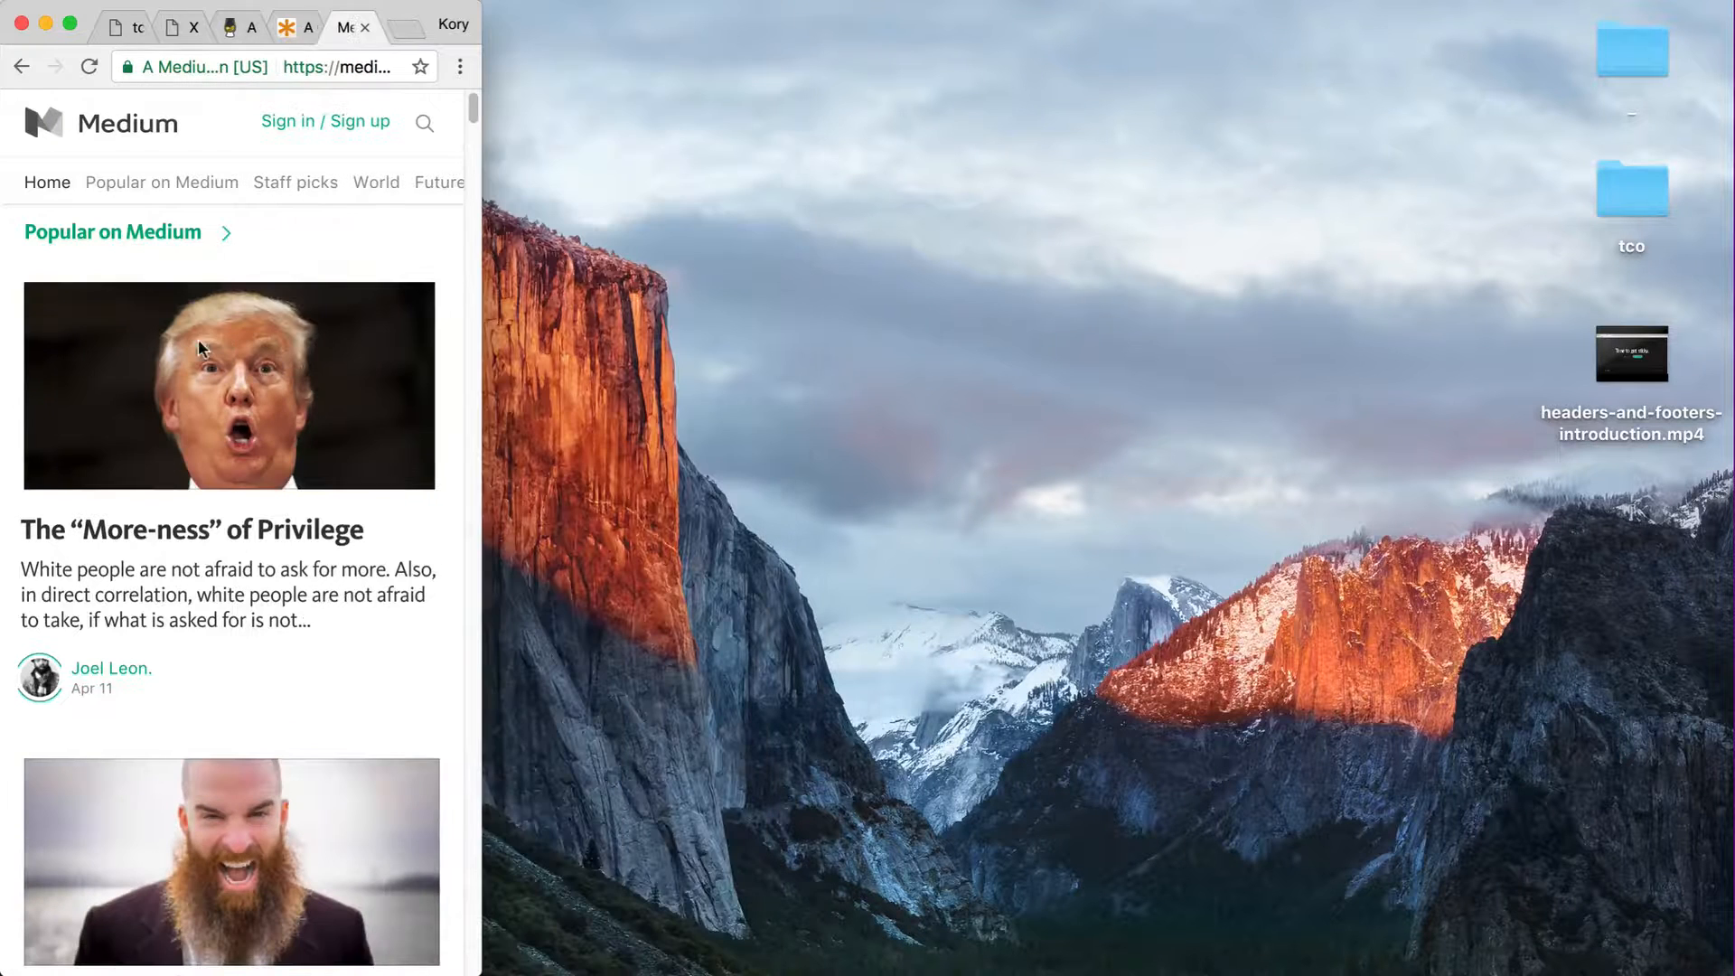
{"action": "scroll", "coordinate": [117, 187], "scroll_direction": "right", "scroll_amount": 3}
{"action": "scroll", "coordinate": [118, 187], "scroll_direction": "left", "scroll_amount": 3}
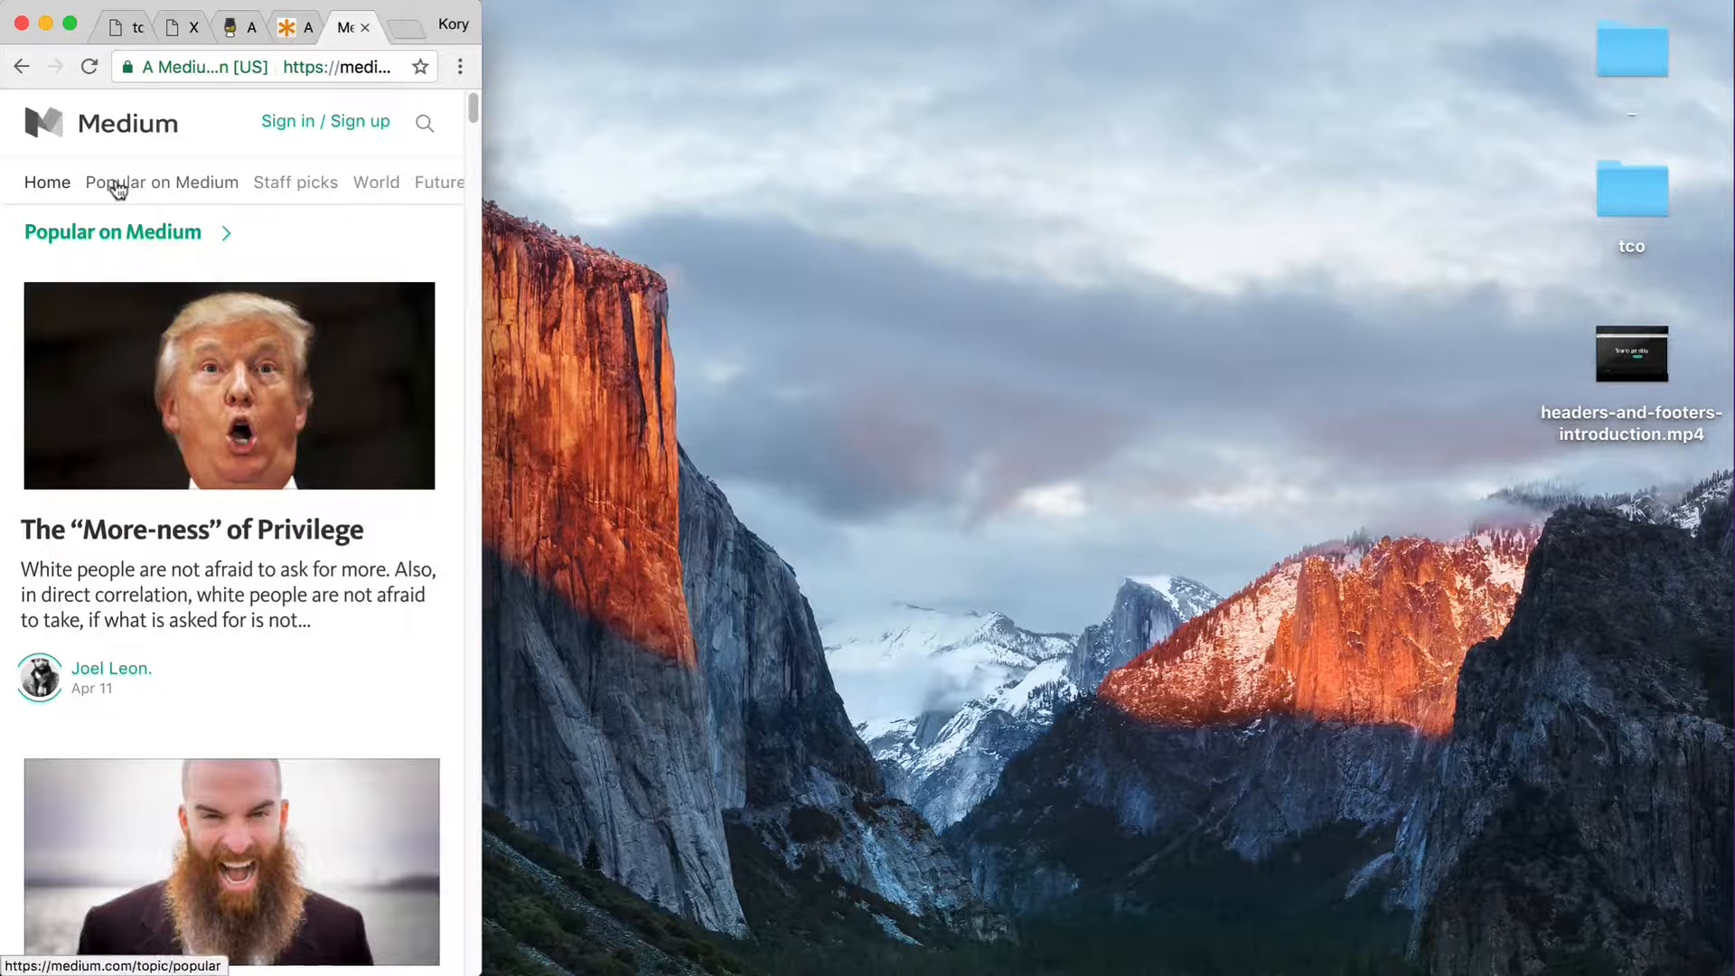
{"action": "scroll", "coordinate": [118, 187], "scroll_direction": "right", "scroll_amount": 3}
{"action": "scroll", "coordinate": [118, 187], "scroll_direction": "left", "scroll_amount": 3}
{"action": "scroll", "coordinate": [117, 187], "scroll_direction": "right", "scroll_amount": 3}
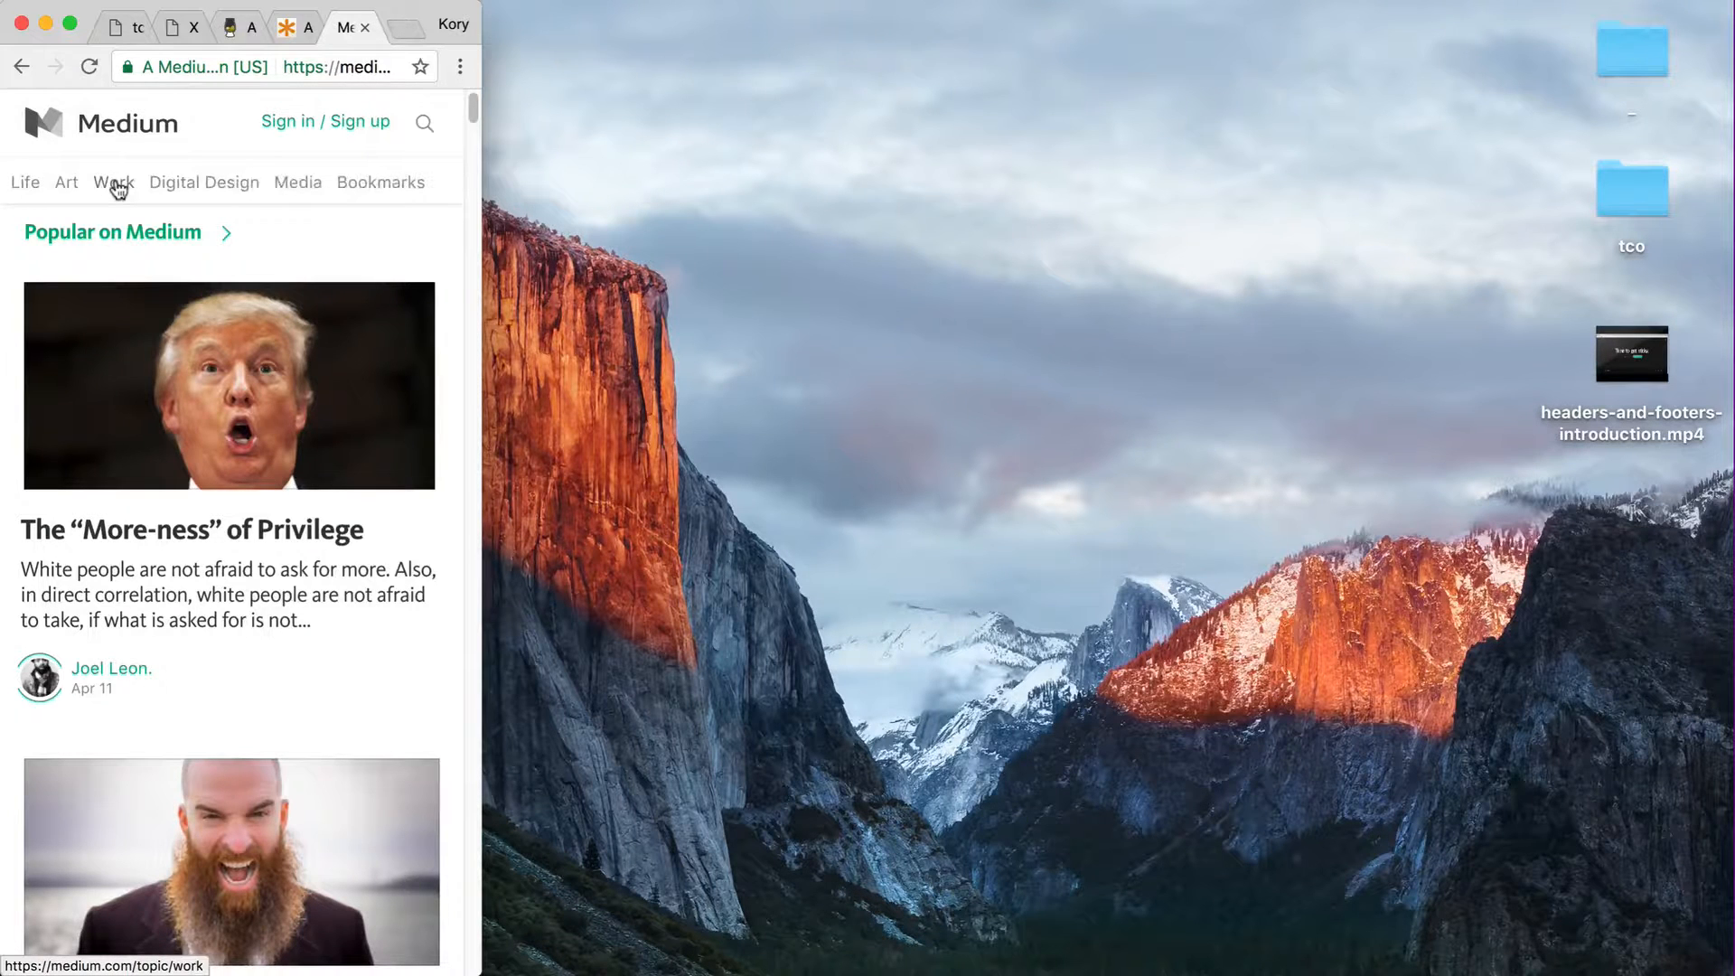
{"action": "scroll", "coordinate": [118, 187], "scroll_direction": "left", "scroll_amount": 3}
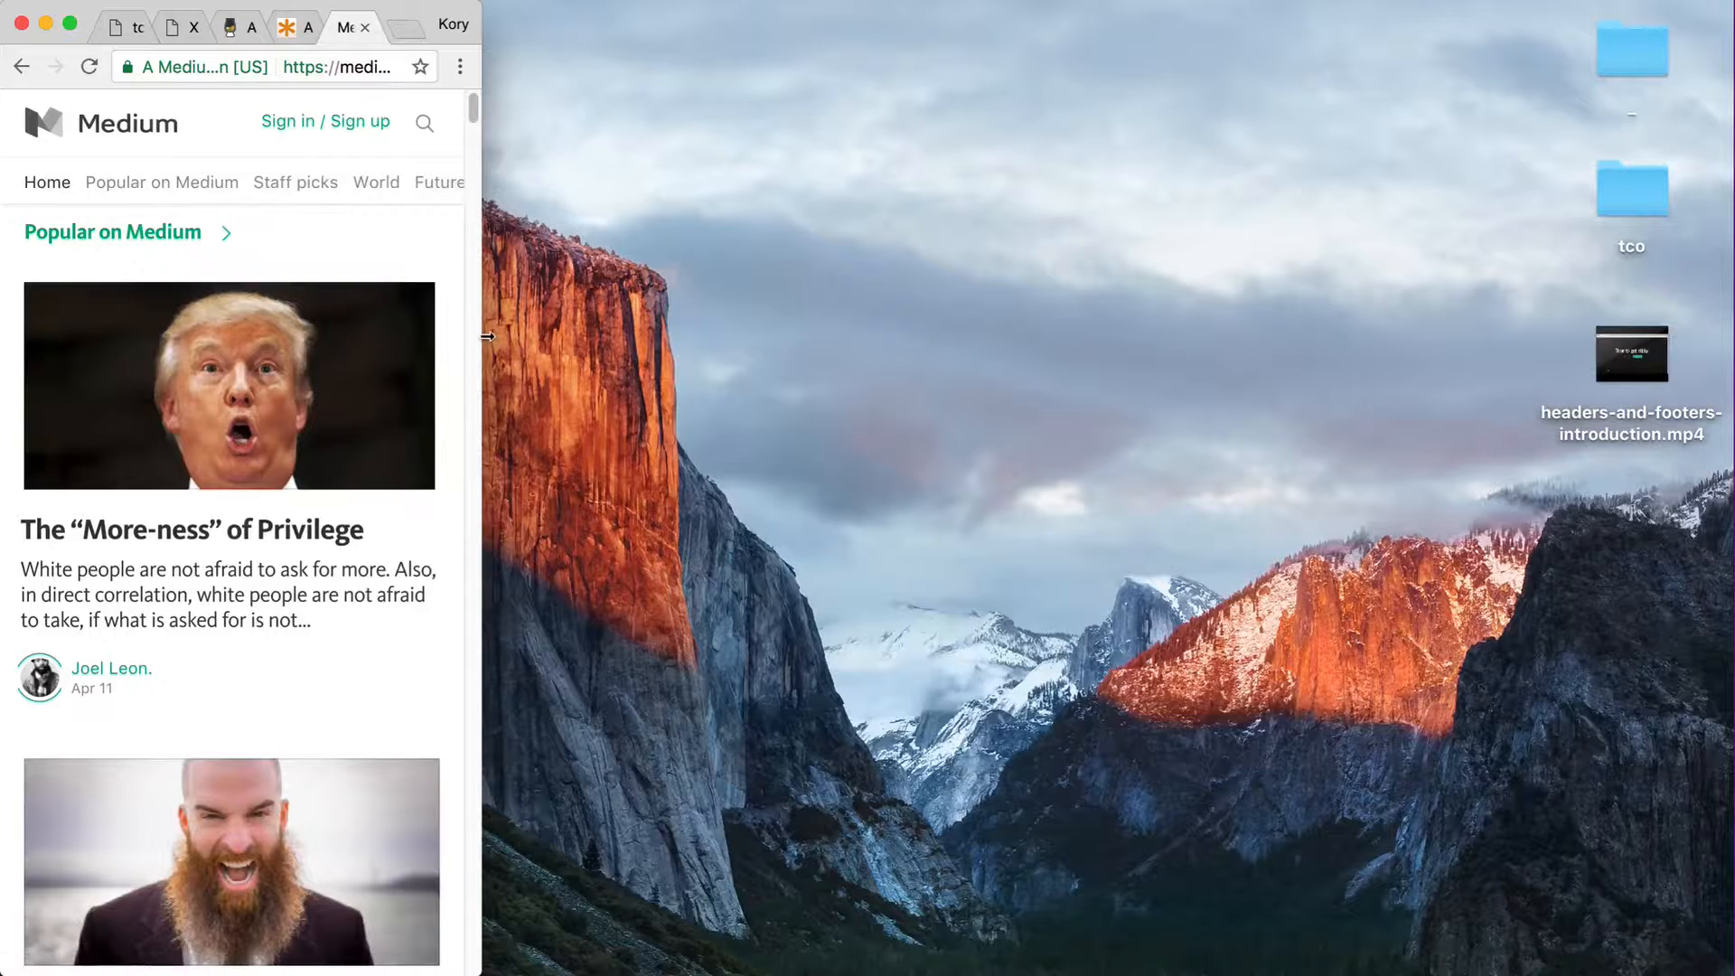
{"action": "left_click_drag", "start_coordinate": [482, 339], "coordinate": [1728, 287]}
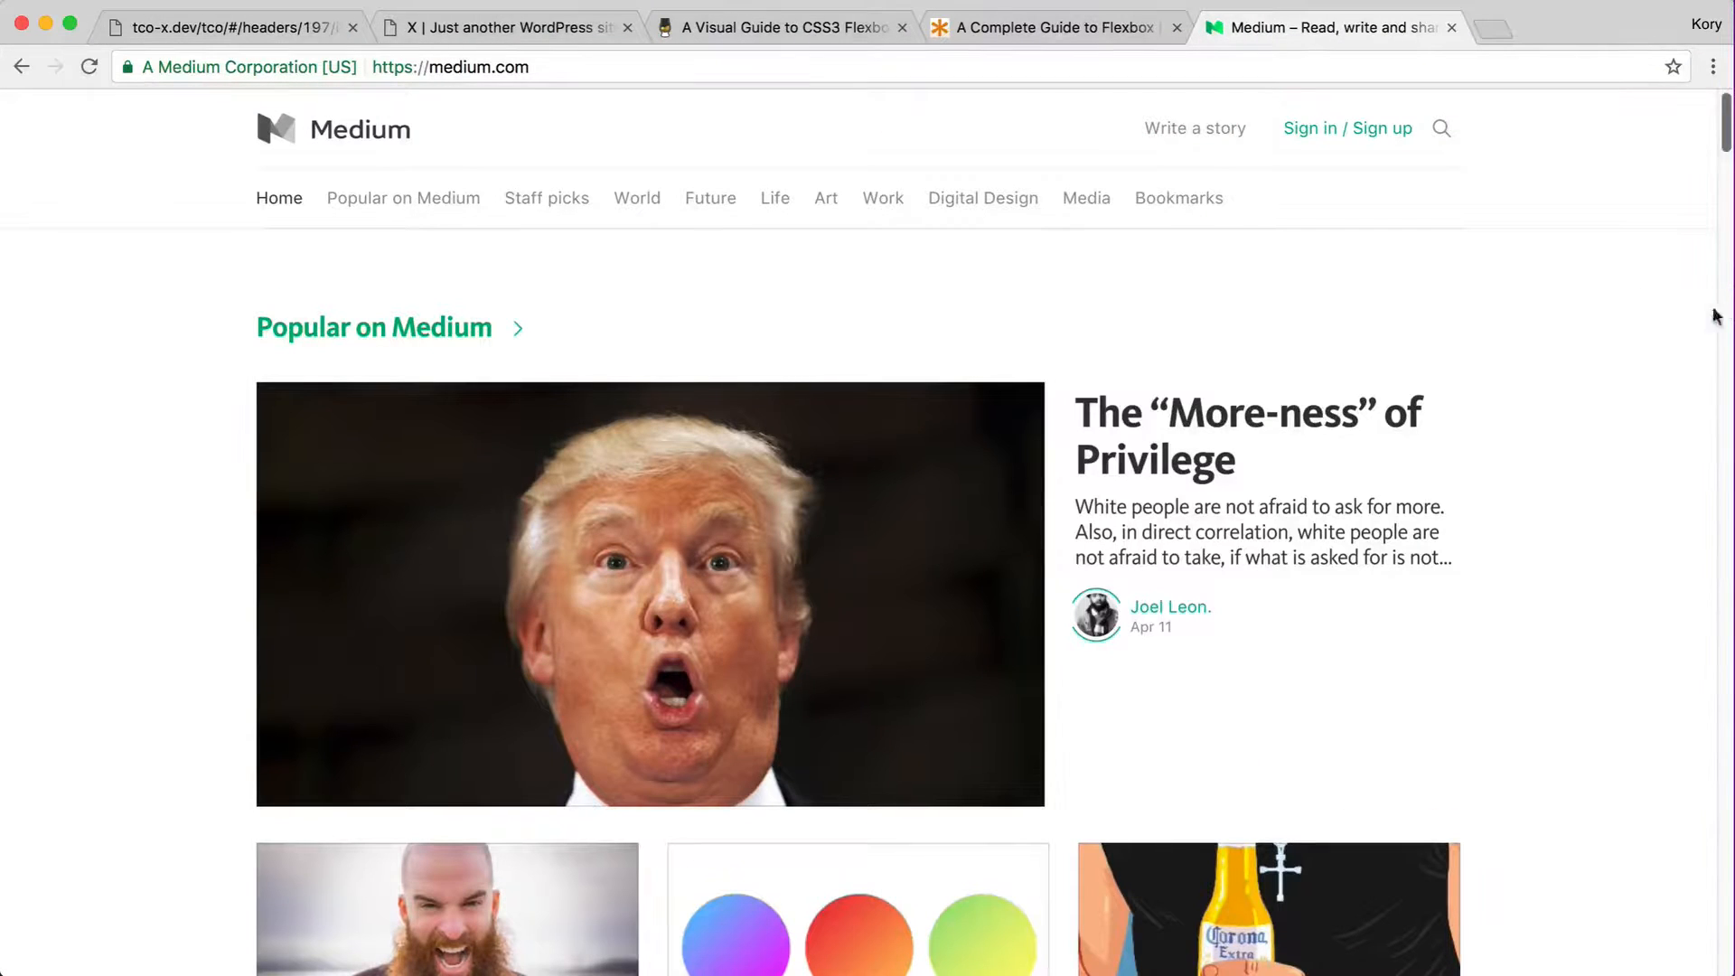
{"action": "left_click", "coordinate": [1448, 31]}
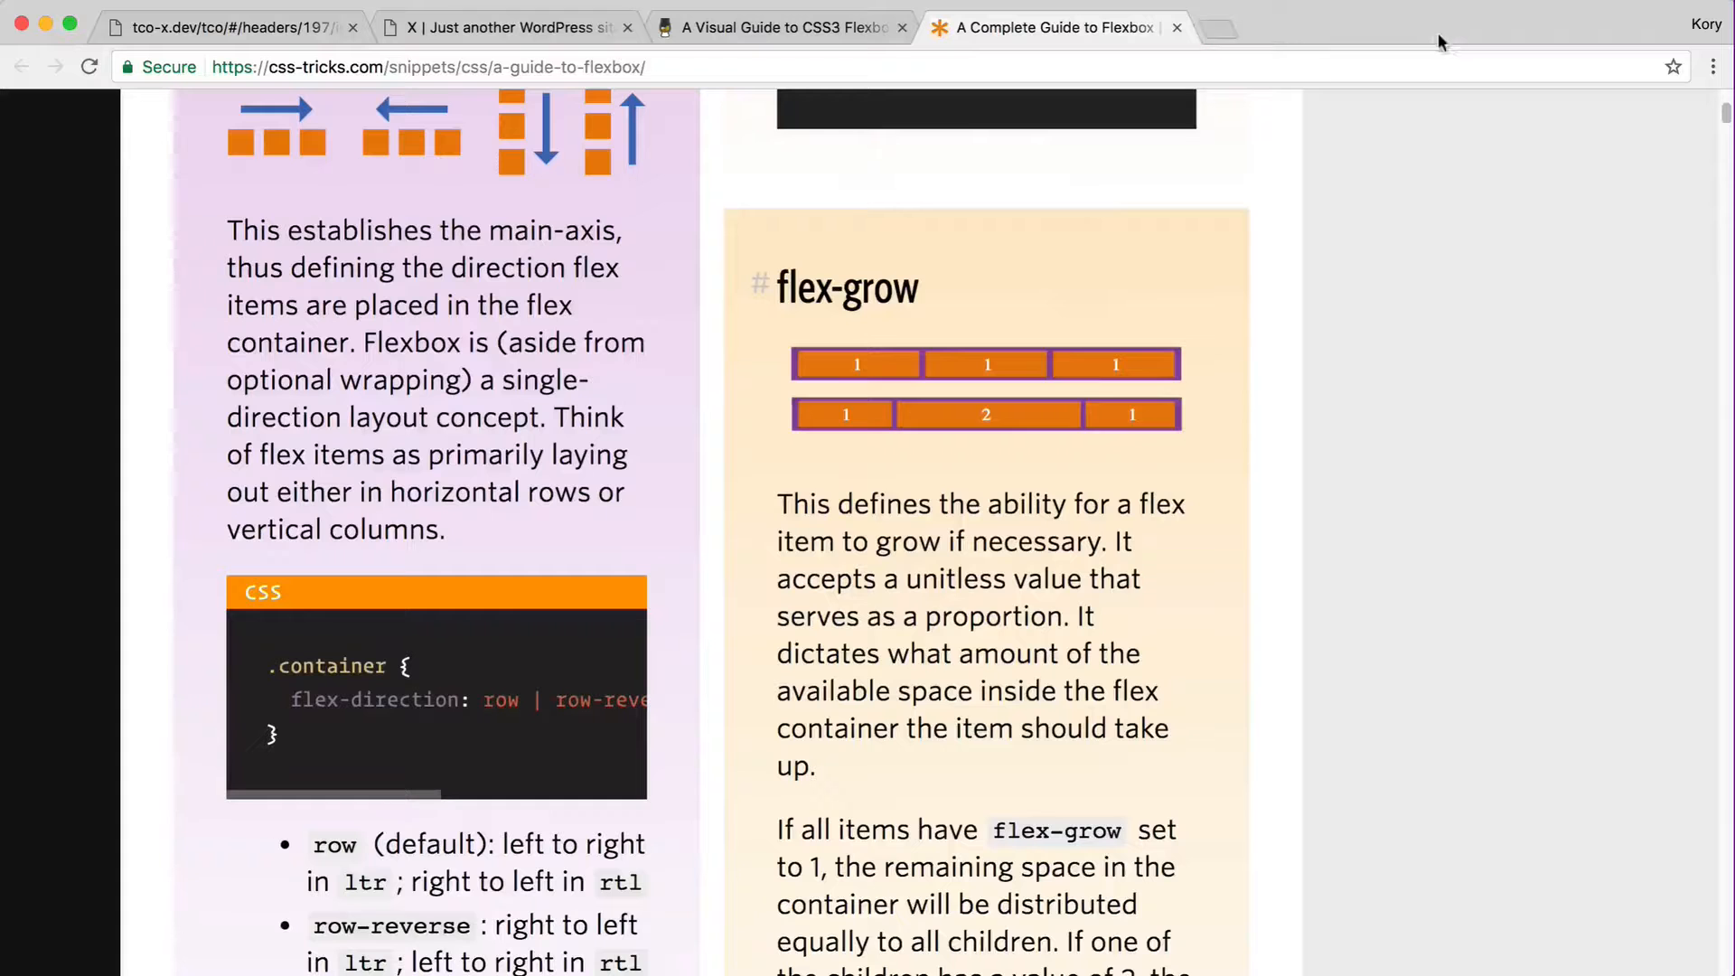
- Back in the header builder, try reversing the top links' row and column layouts, keeping their content flex layout as an unreversed Column
{"action": "key", "text": "super+1"}
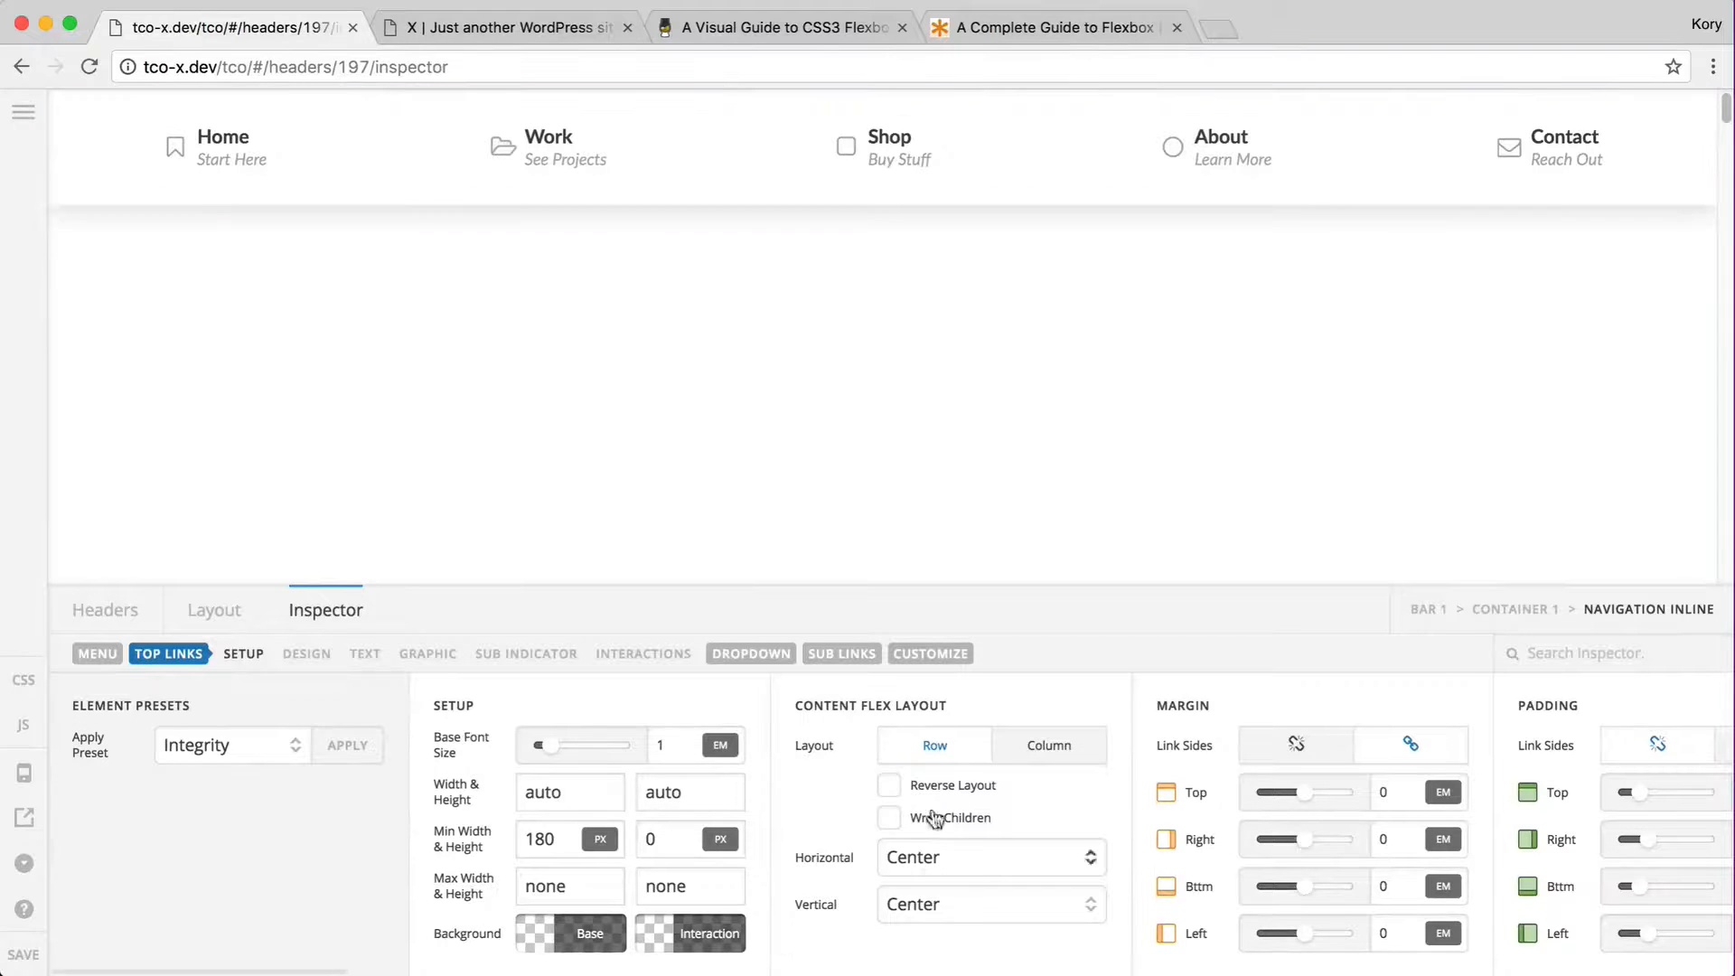
{"action": "left_click", "coordinate": [889, 787]}
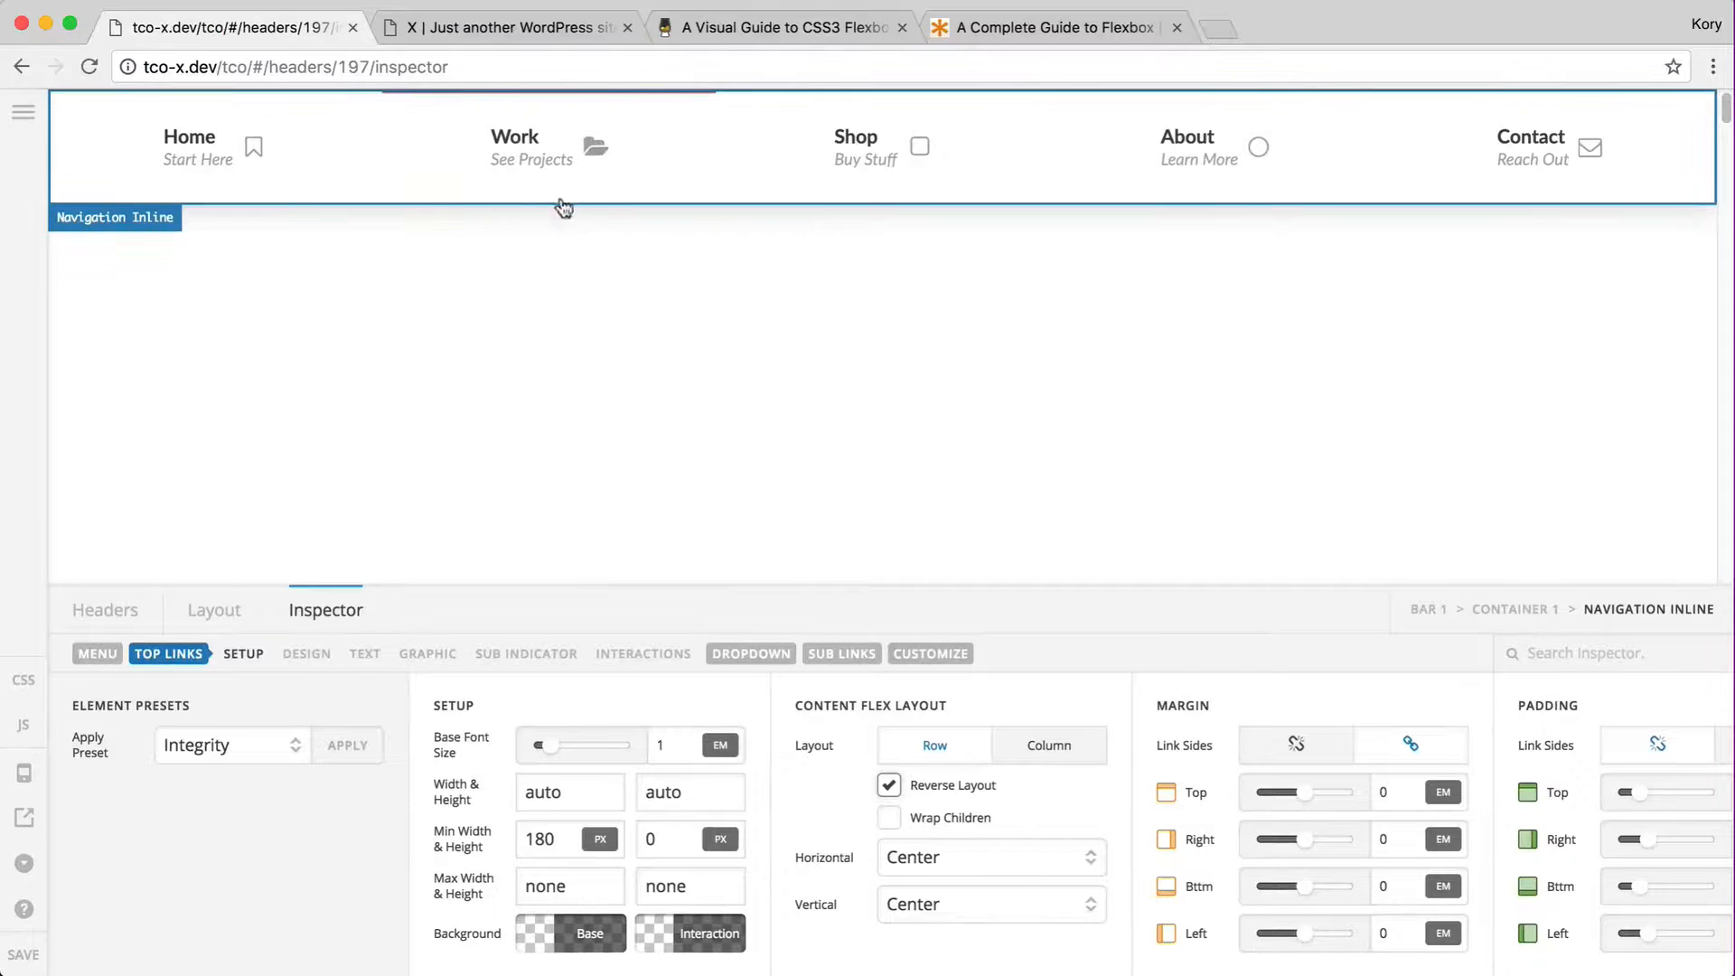
{"action": "left_click", "coordinate": [891, 788]}
{"action": "left_click", "coordinate": [1044, 743]}
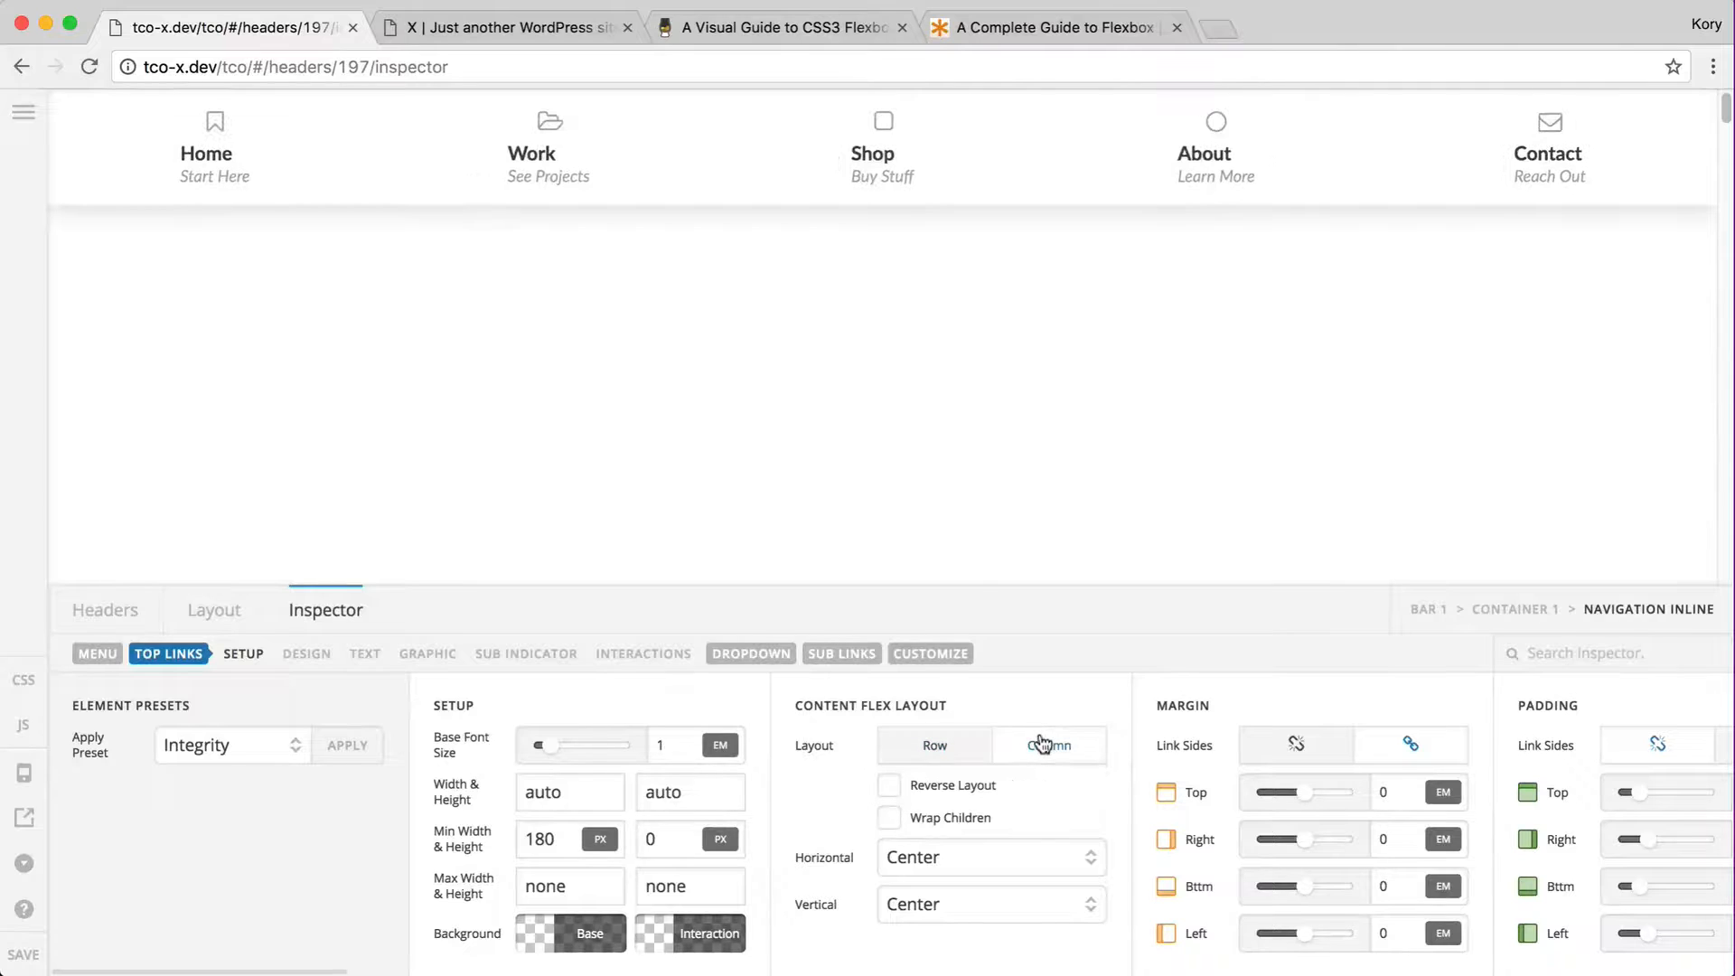
{"action": "left_click", "coordinate": [890, 788]}
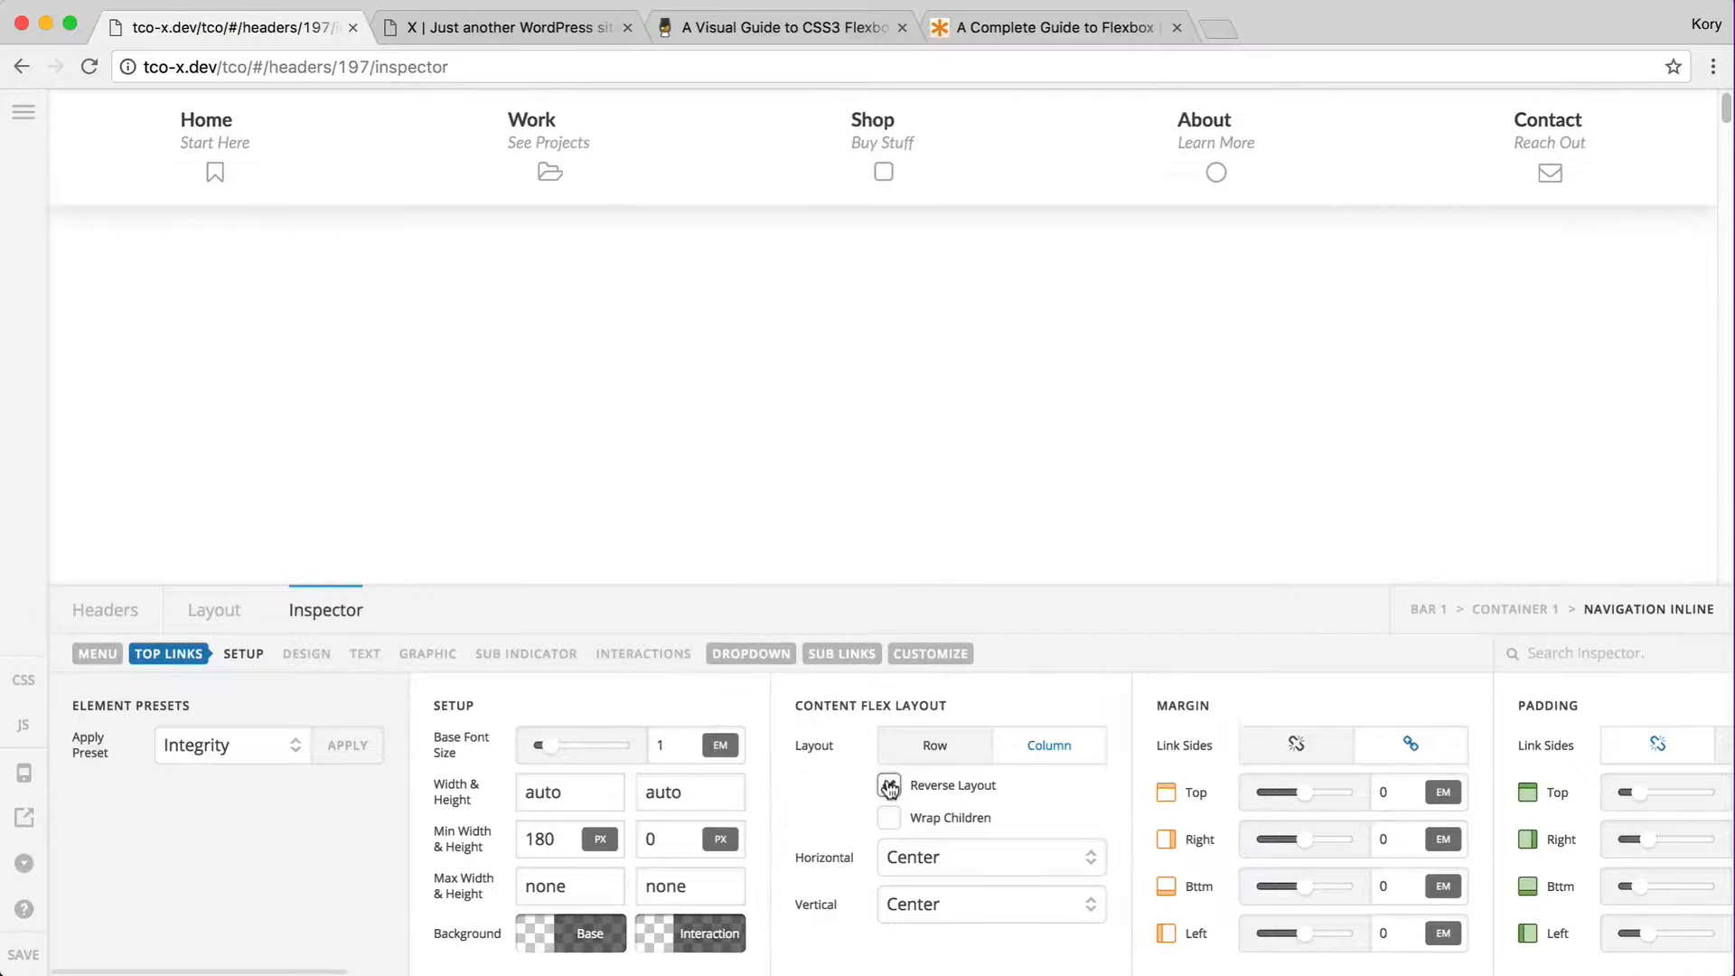
{"action": "left_click", "coordinate": [890, 787]}
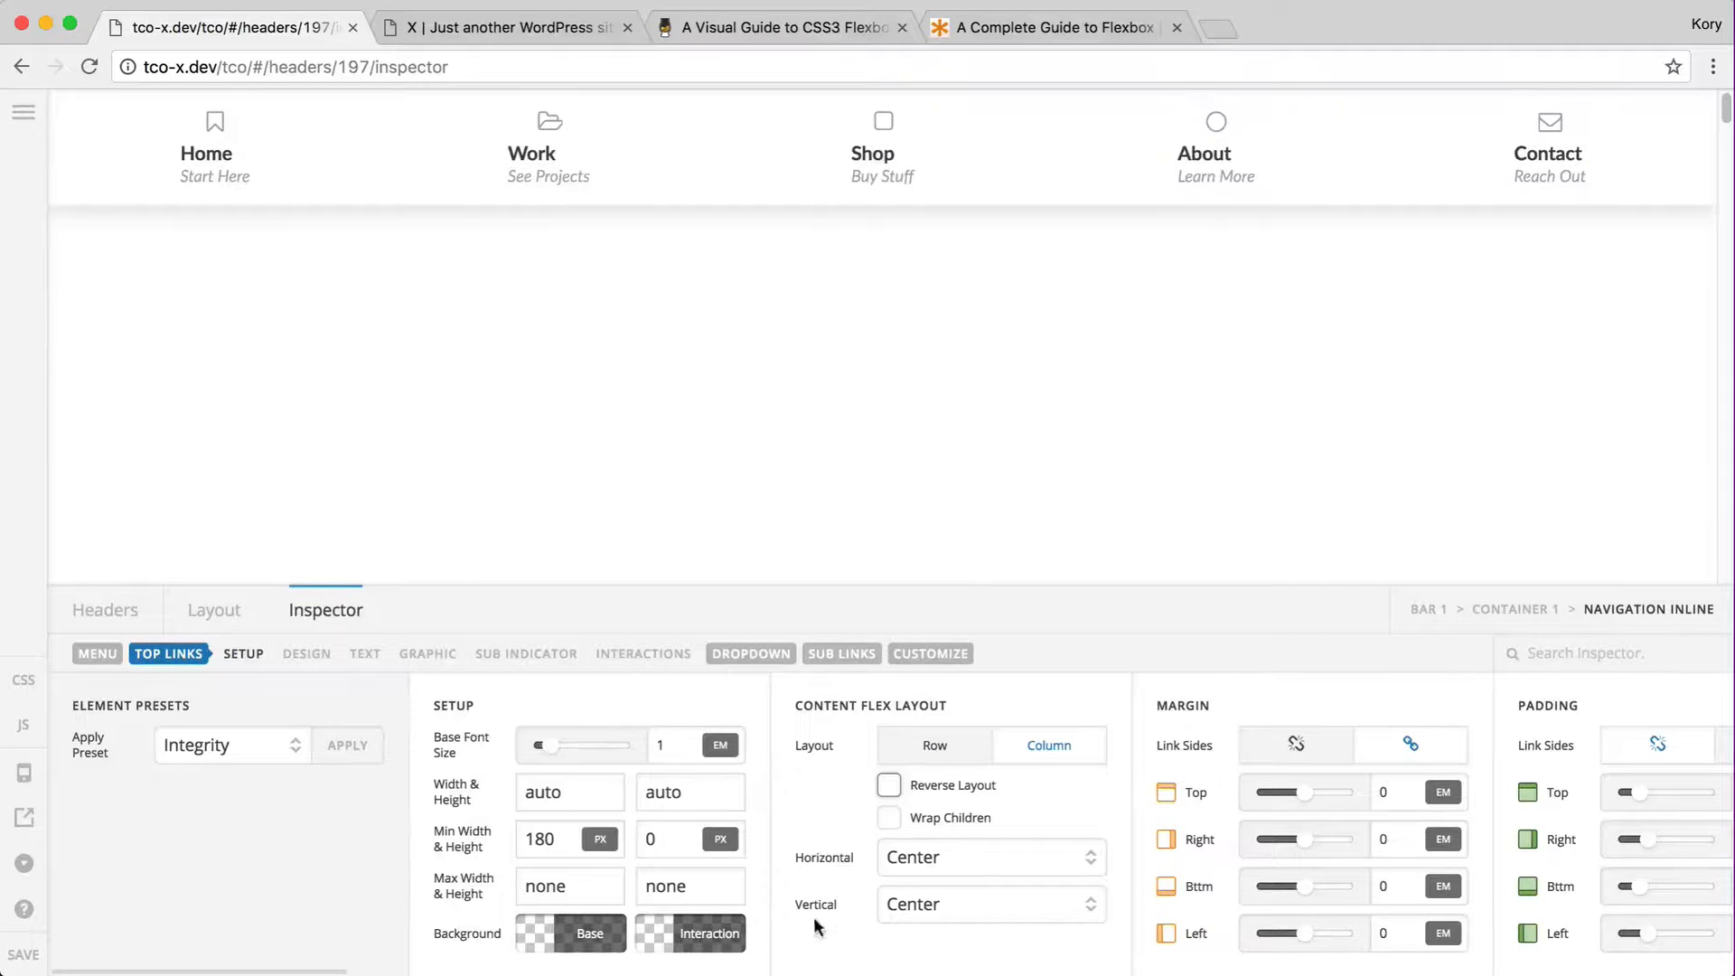
- Center-align the primary and secondary text of the top links
{"action": "left_click", "coordinate": [352, 652]}
{"action": "scroll", "coordinate": [759, 808], "scroll_direction": "right", "scroll_amount": 5}
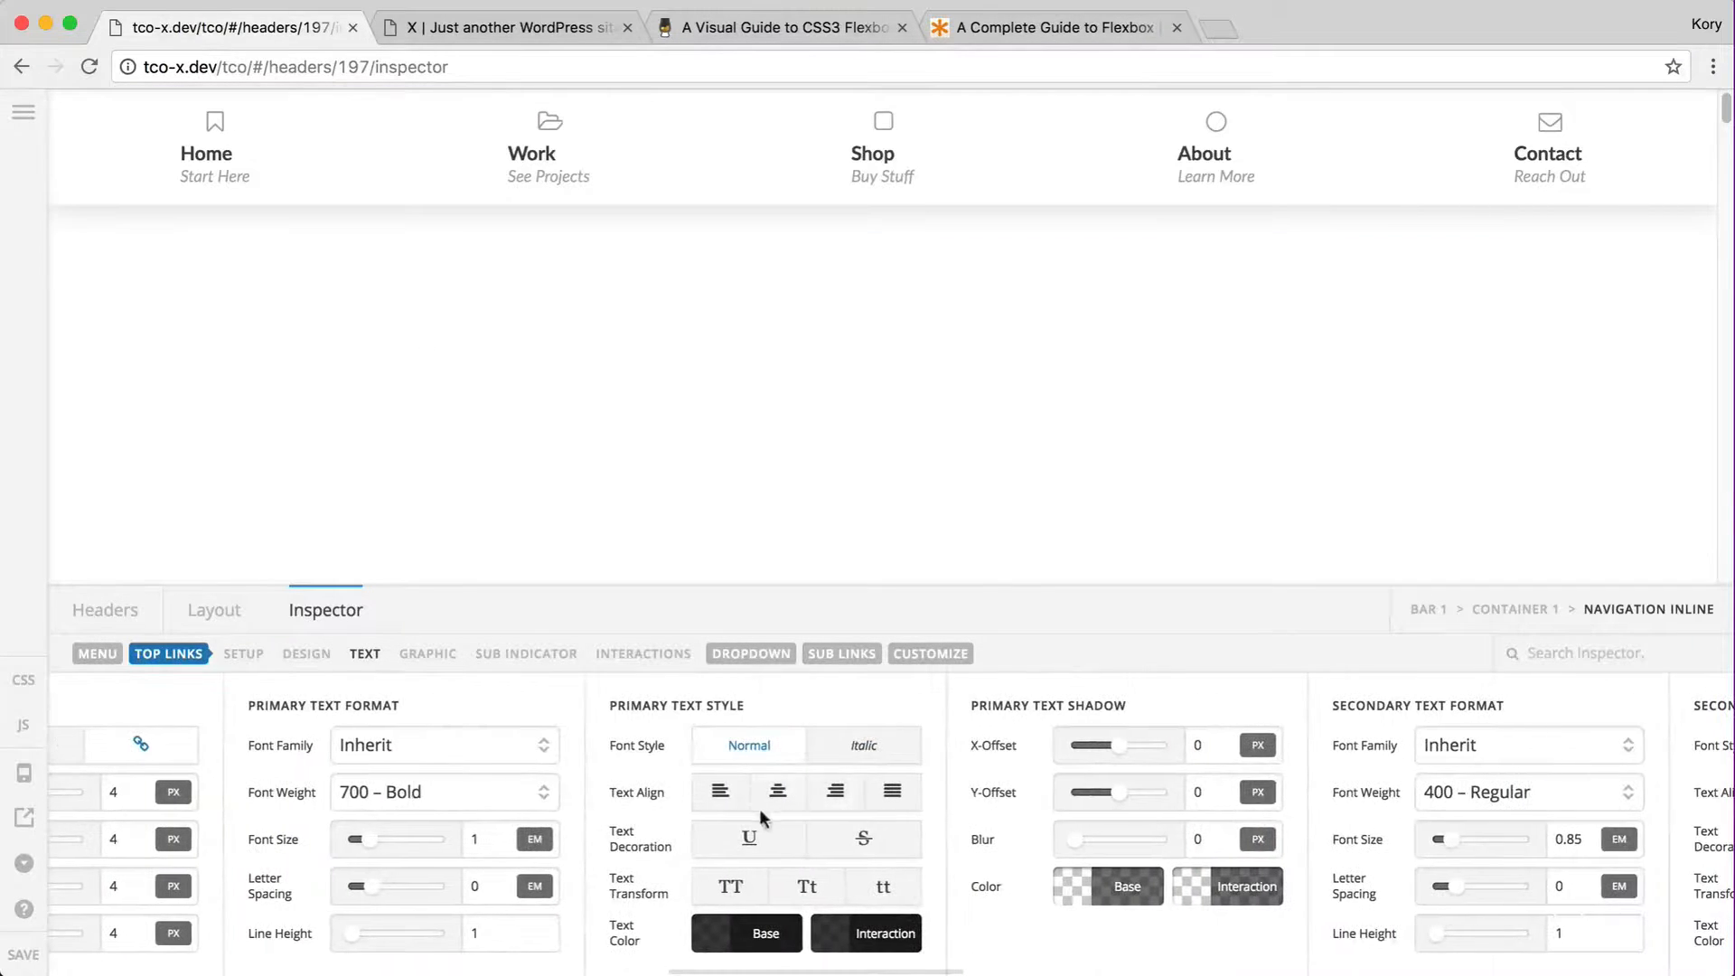
{"action": "scroll", "coordinate": [795, 804], "scroll_direction": "right", "scroll_amount": 10}
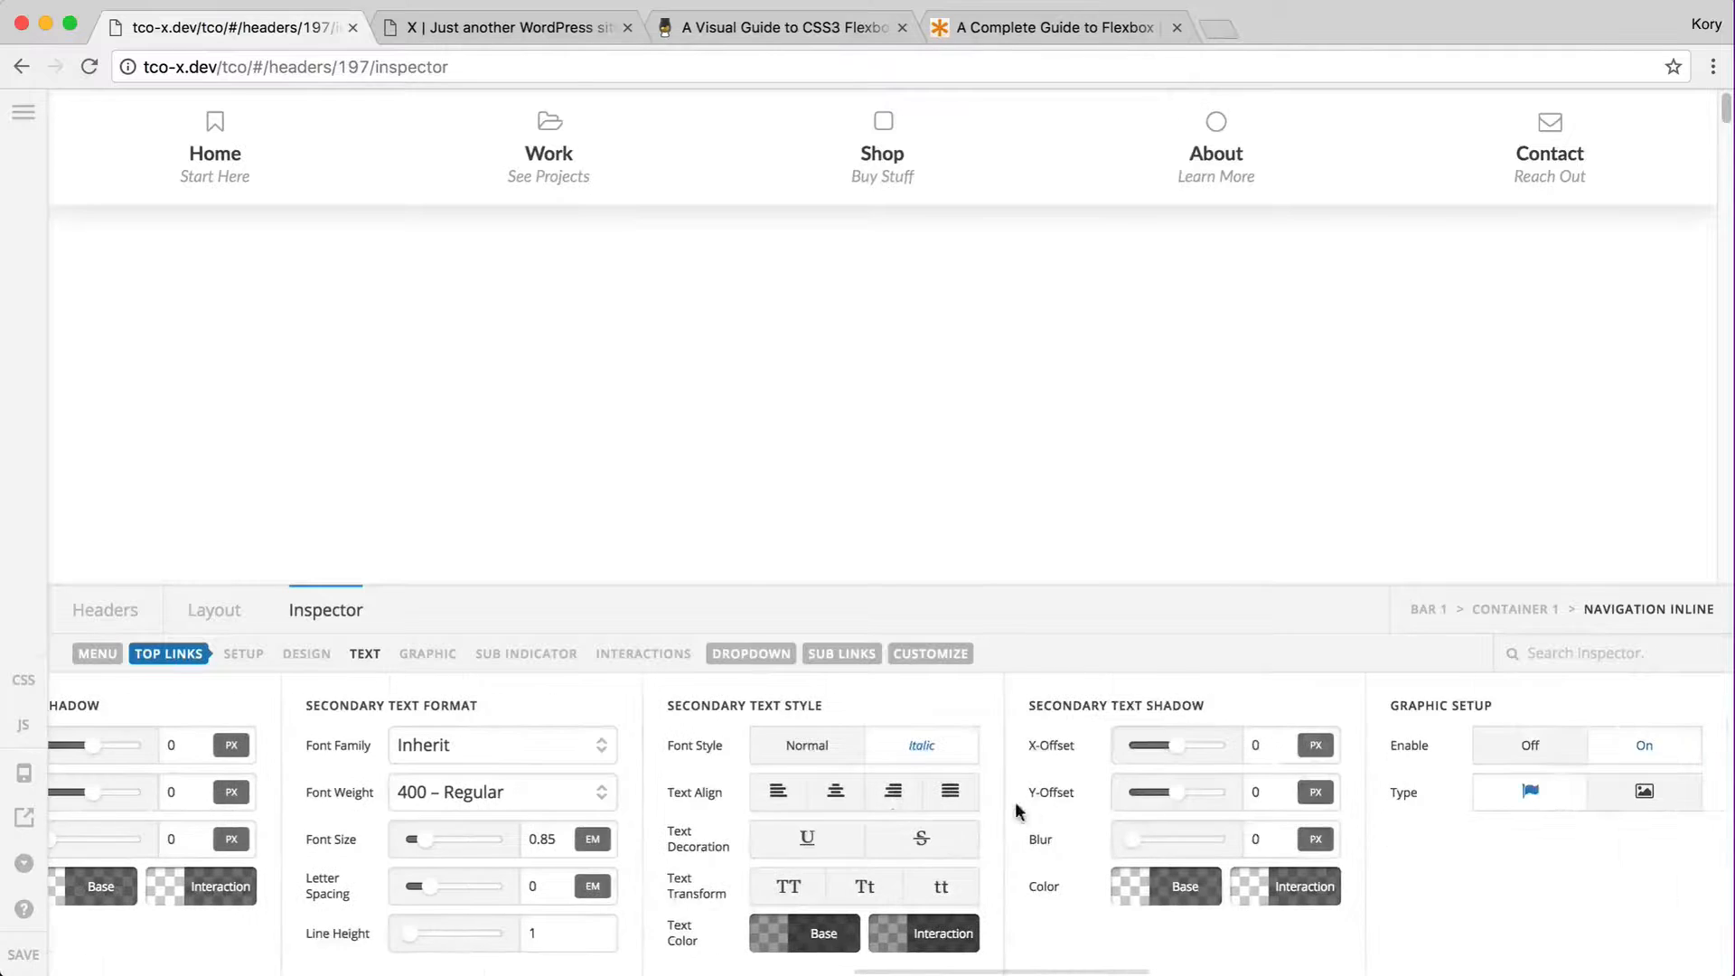
{"action": "left_click", "coordinate": [826, 798]}
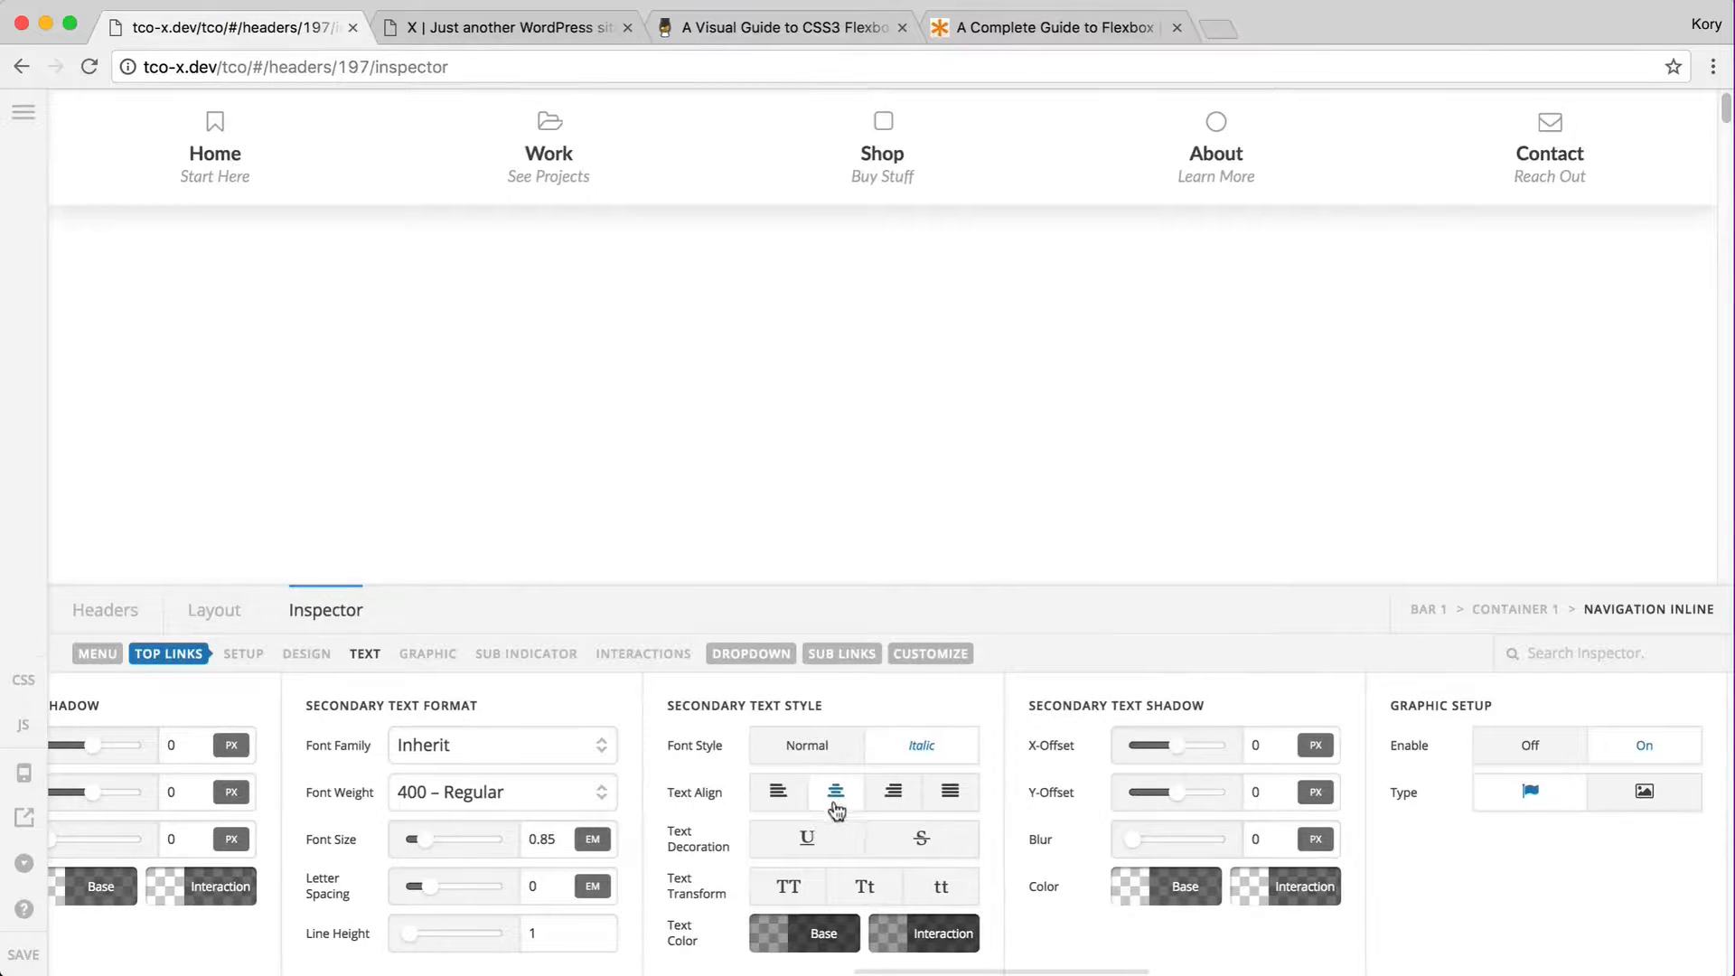
{"action": "scroll", "coordinate": [442, 860], "scroll_direction": "left", "scroll_amount": 15}
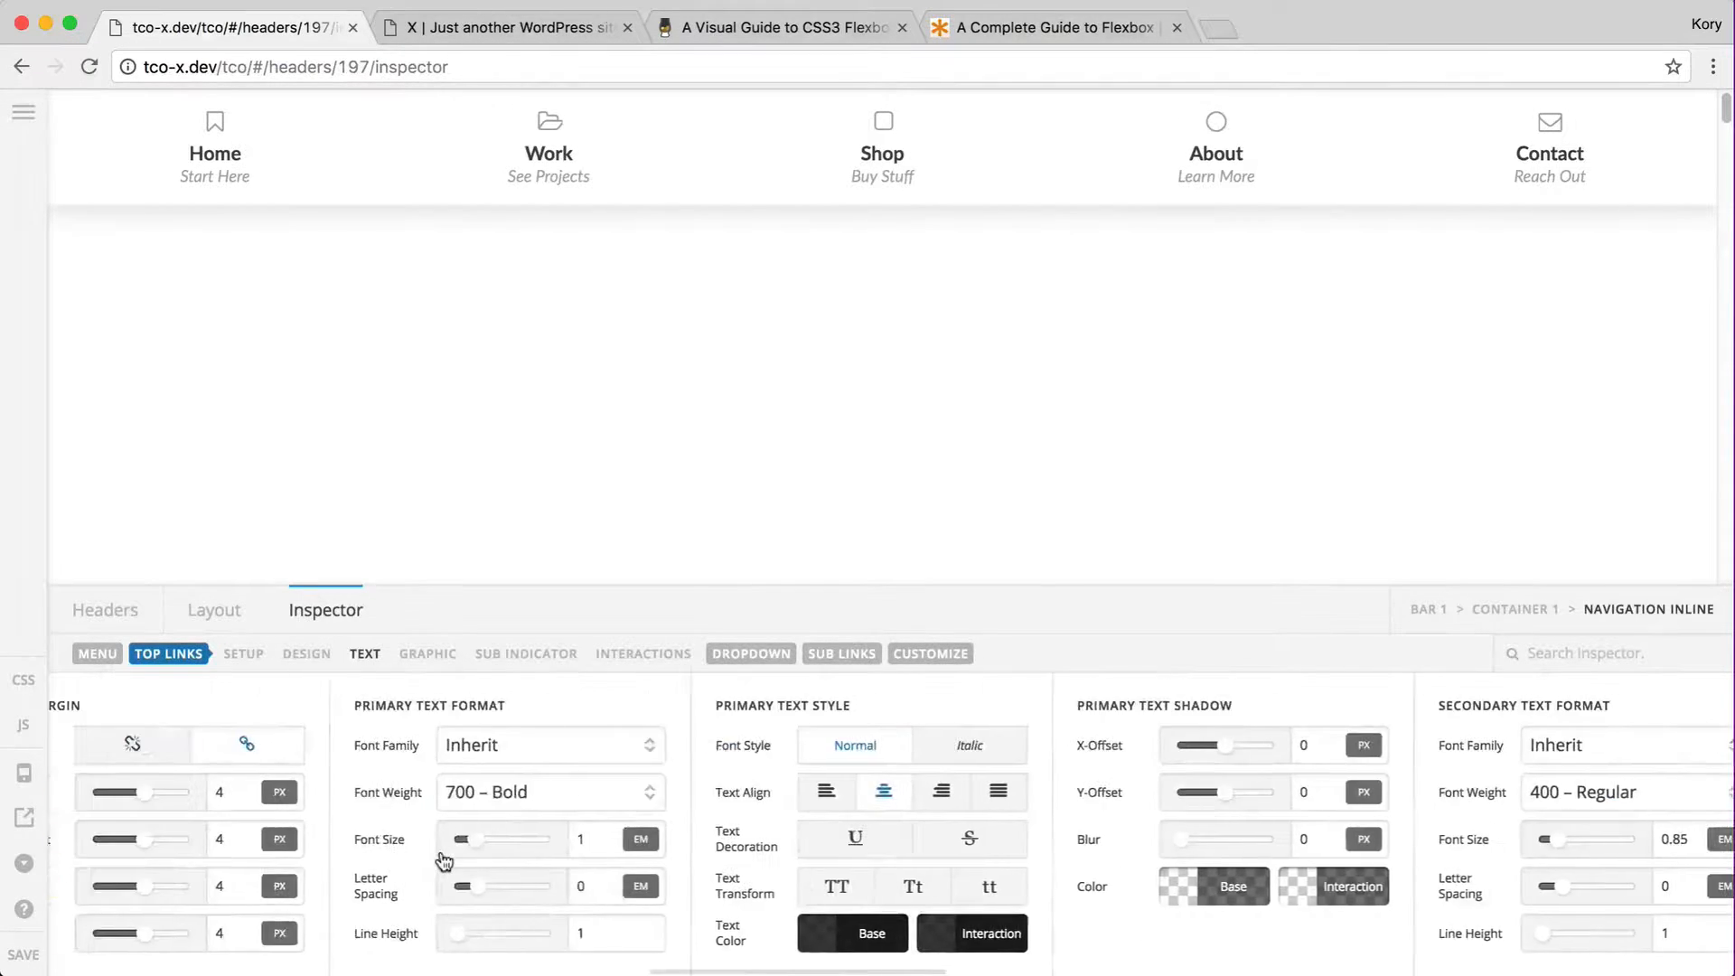
- Save the header and reload the live site to check the stacked, centered navigation links
{"action": "scroll", "coordinate": [443, 860], "scroll_direction": "left", "scroll_amount": 15}
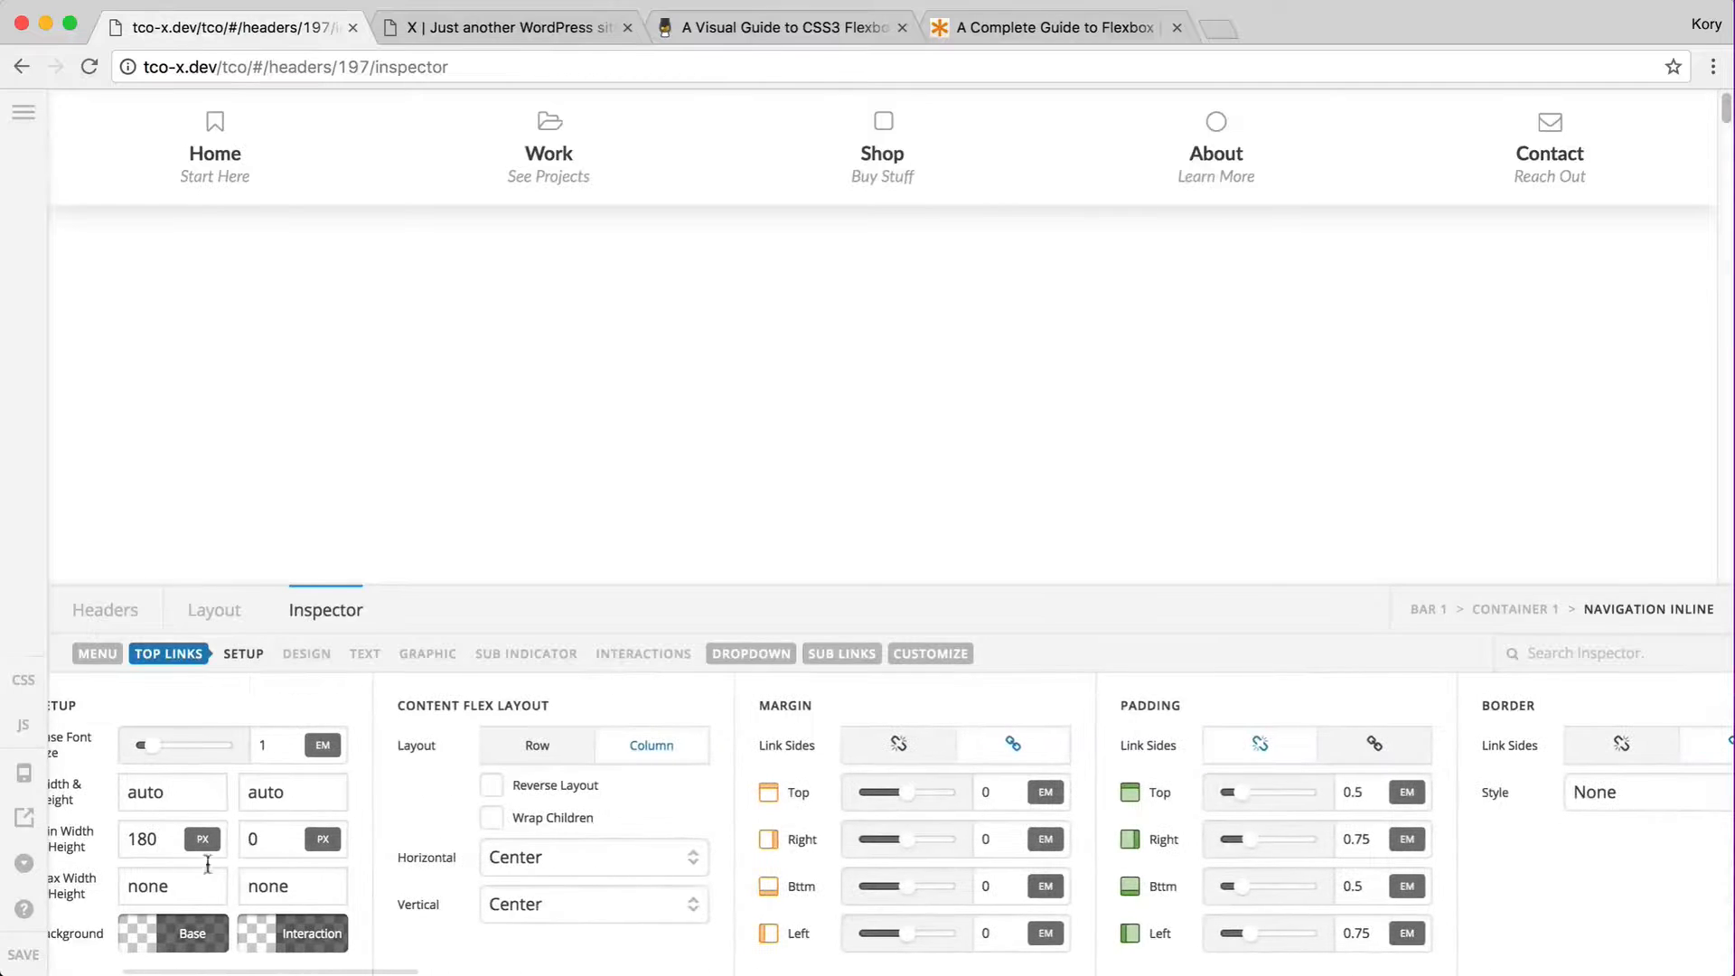
{"action": "left_click", "coordinate": [45, 955]}
{"action": "key", "text": "ctrl+Tab"}
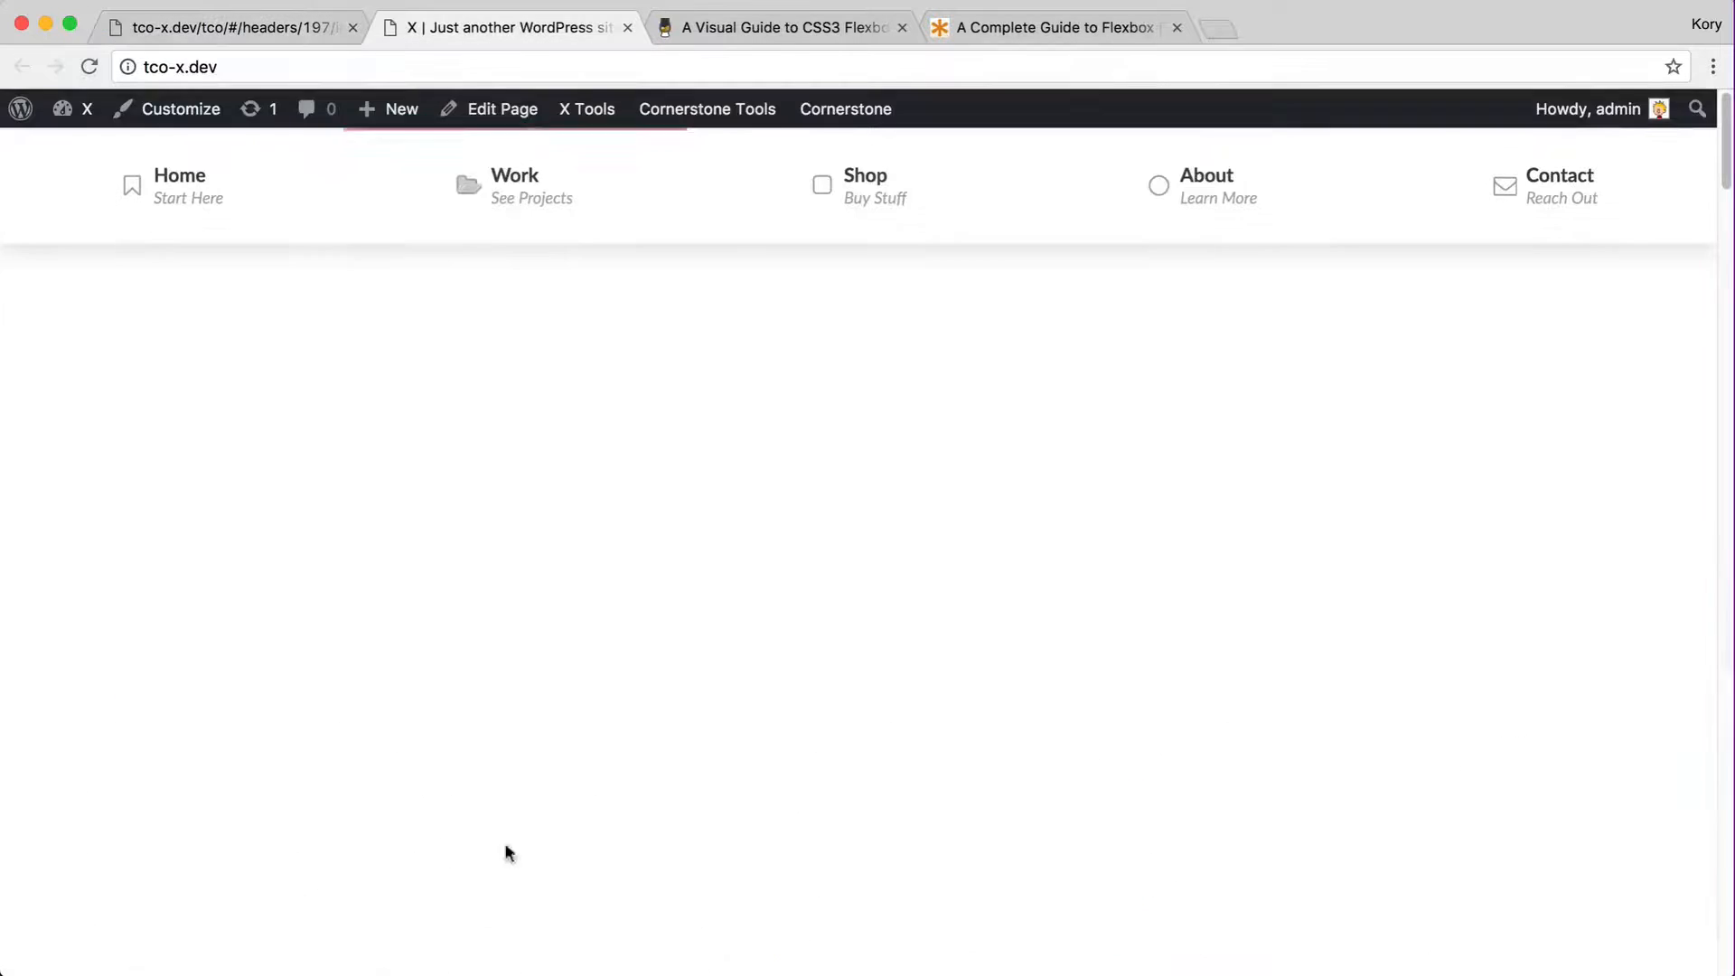
{"action": "key", "text": "super+r"}
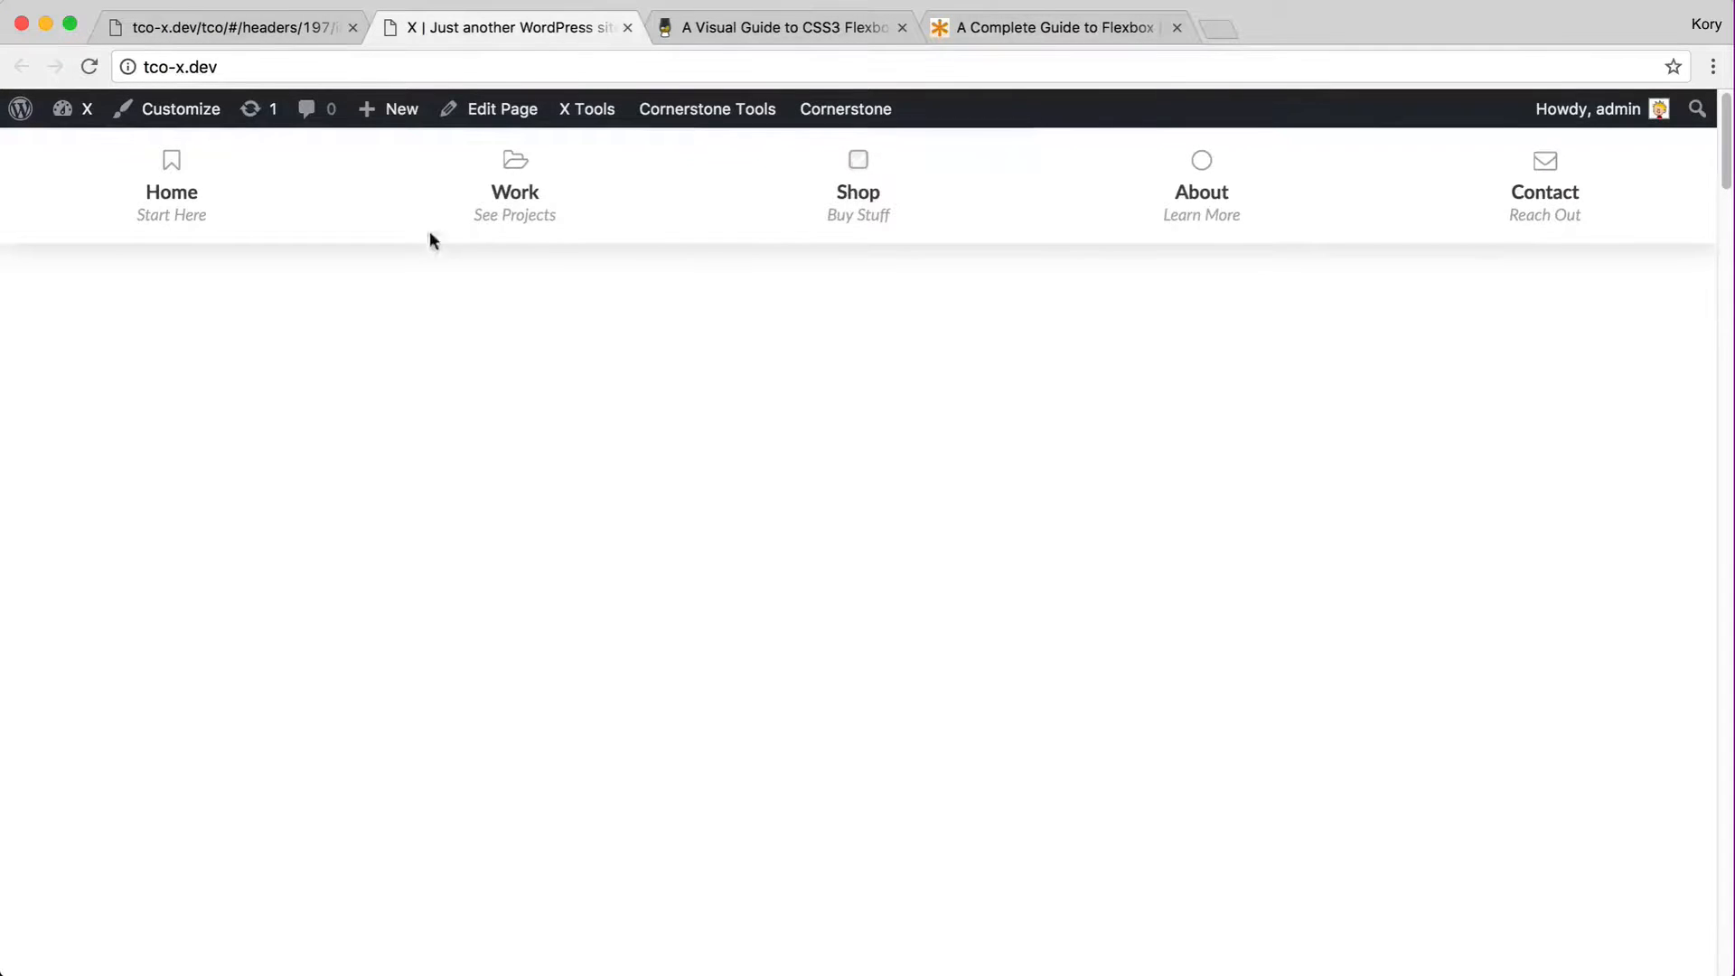
- Back in the header builder, set the top links' horizontal content alignment to Start
{"action": "key", "text": "ctrl+shift+Tab"}
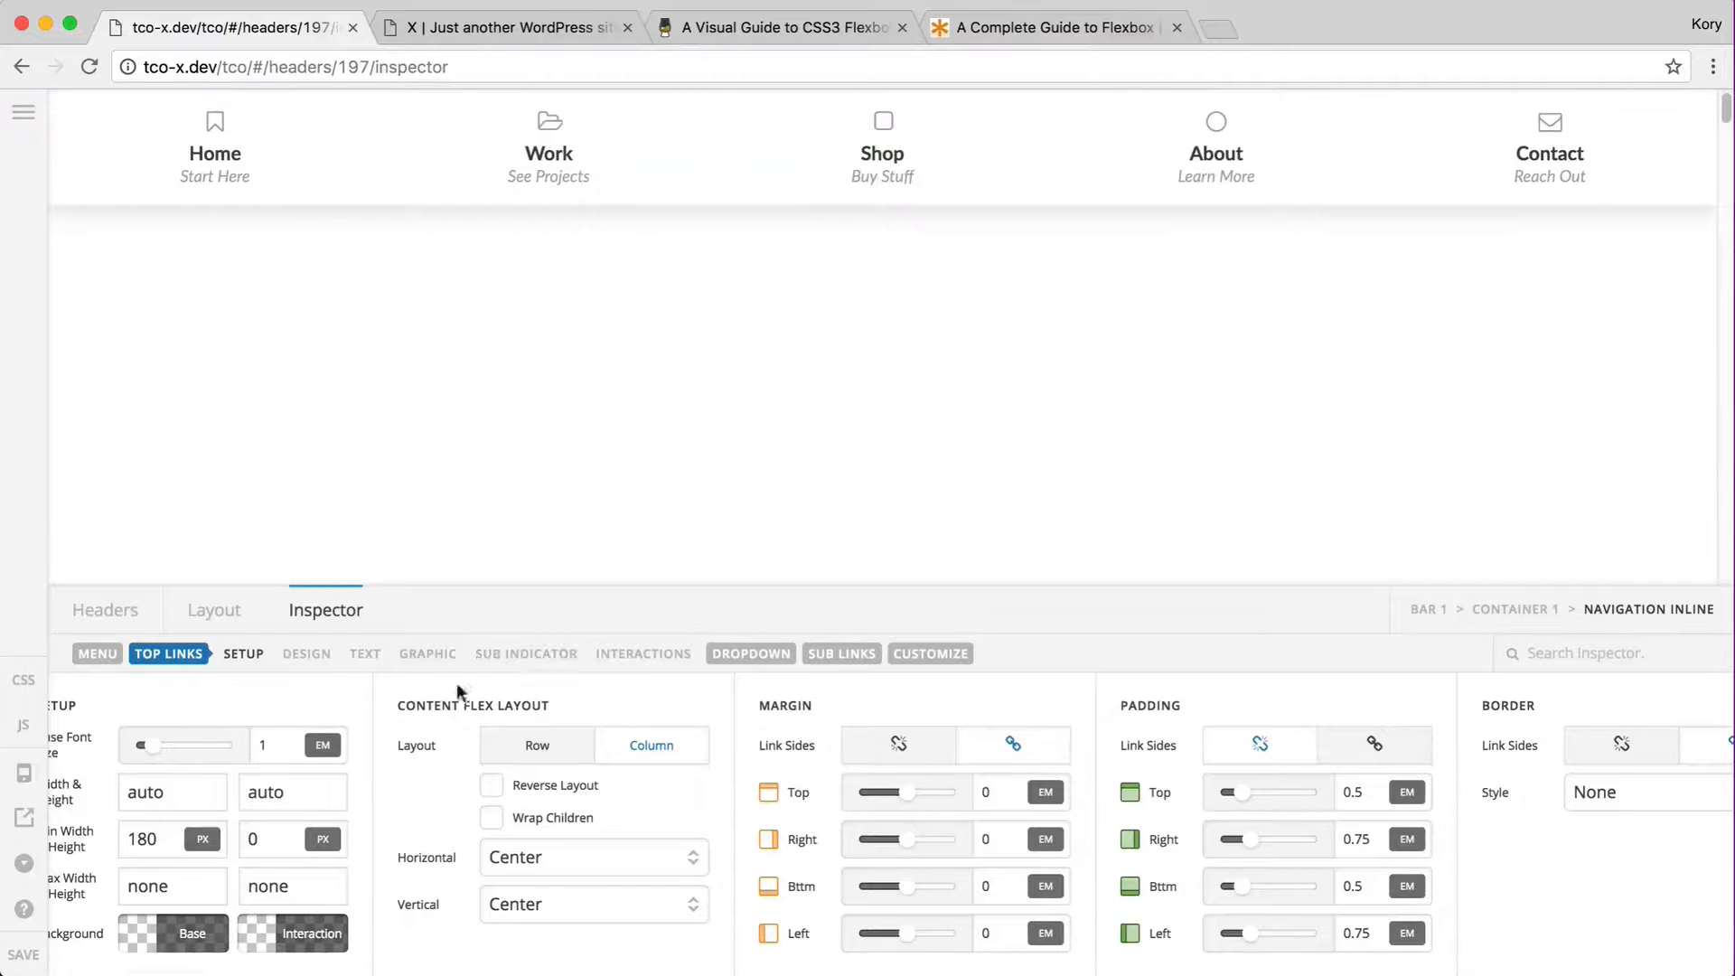
{"action": "left_click", "coordinate": [182, 657]}
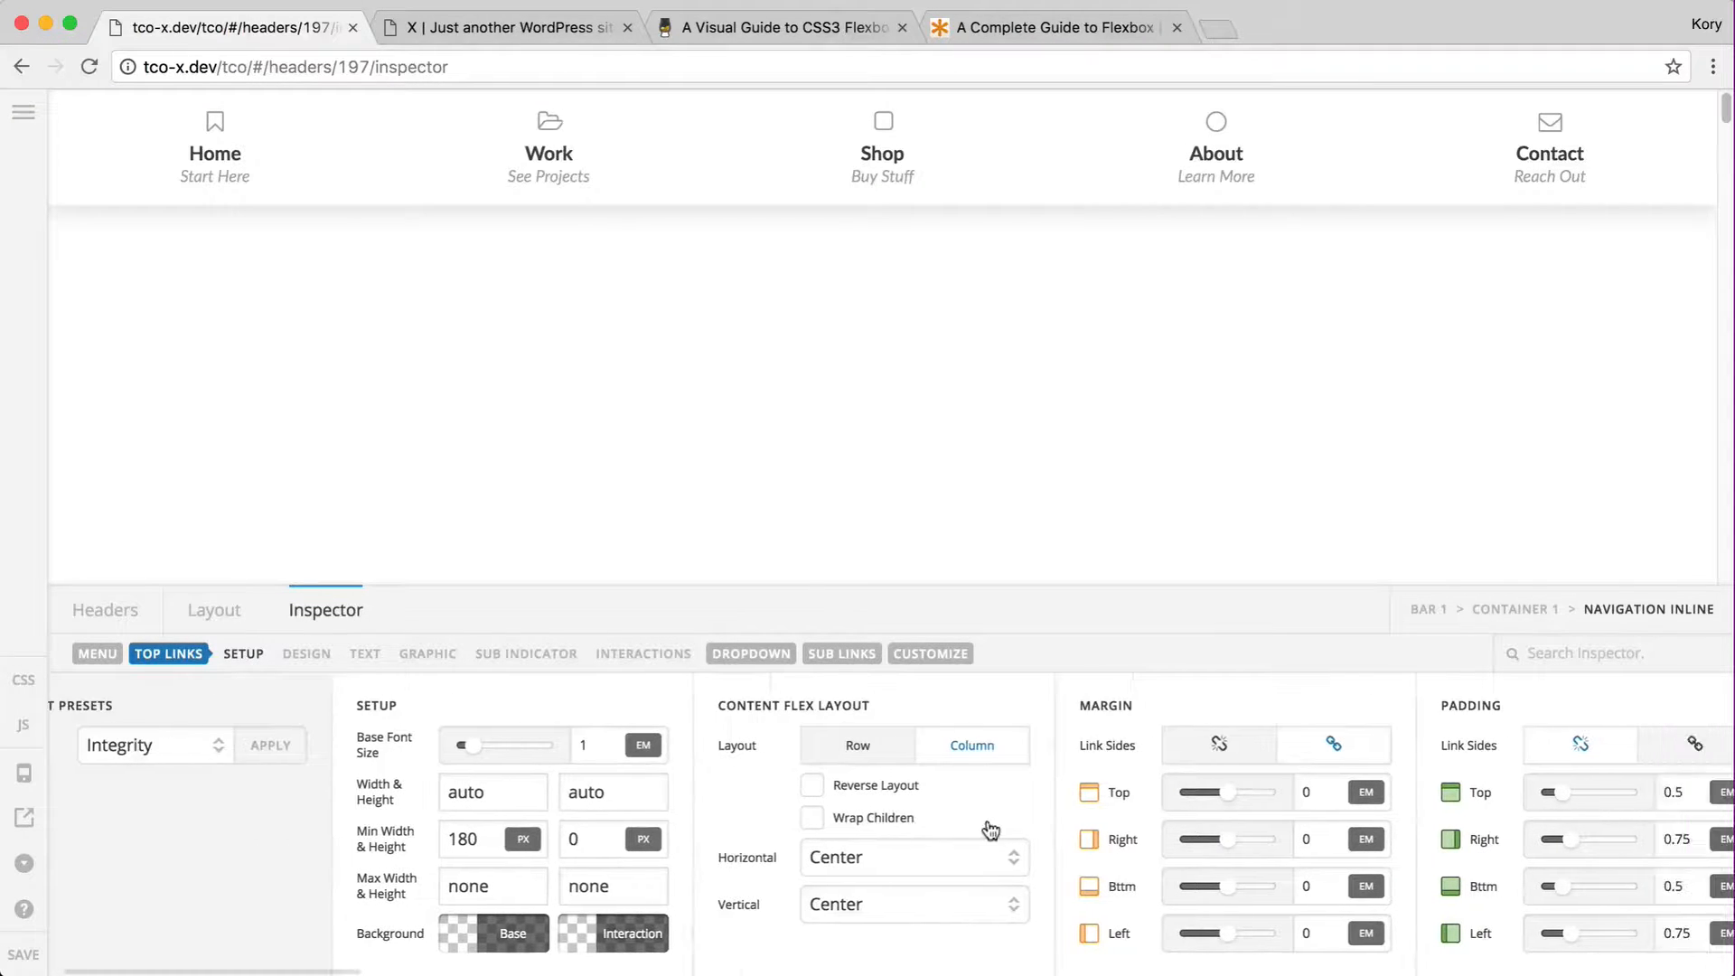
{"action": "left_click", "coordinate": [888, 846]}
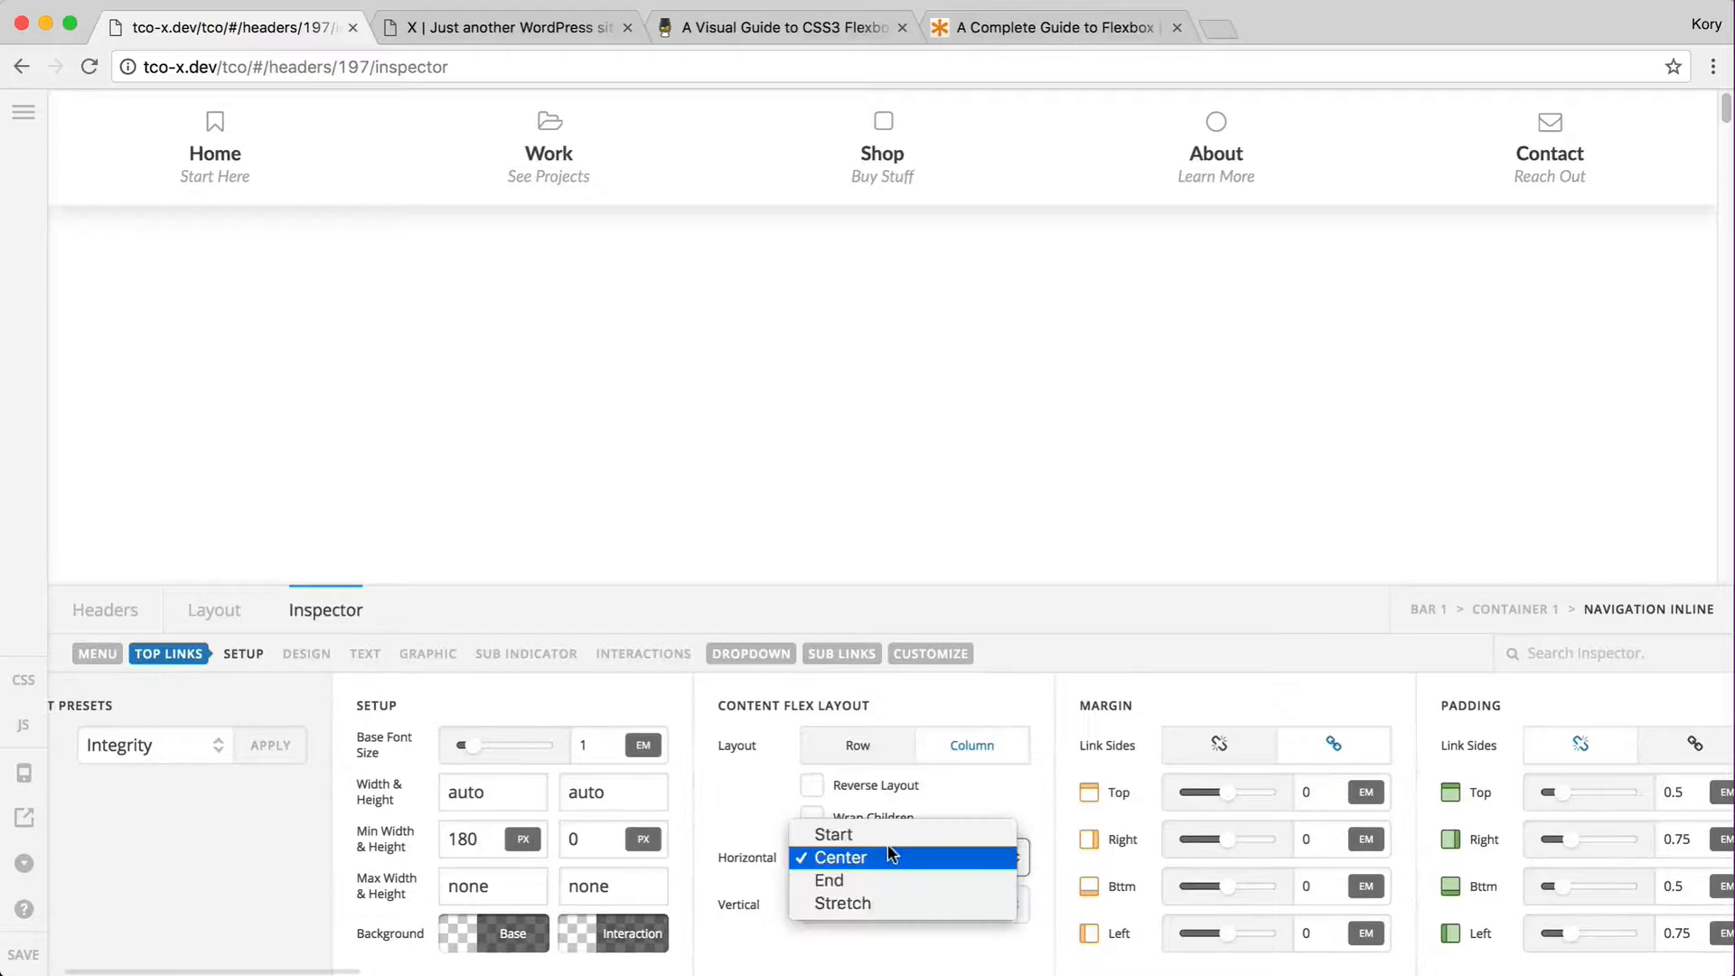
{"action": "left_click", "coordinate": [840, 833]}
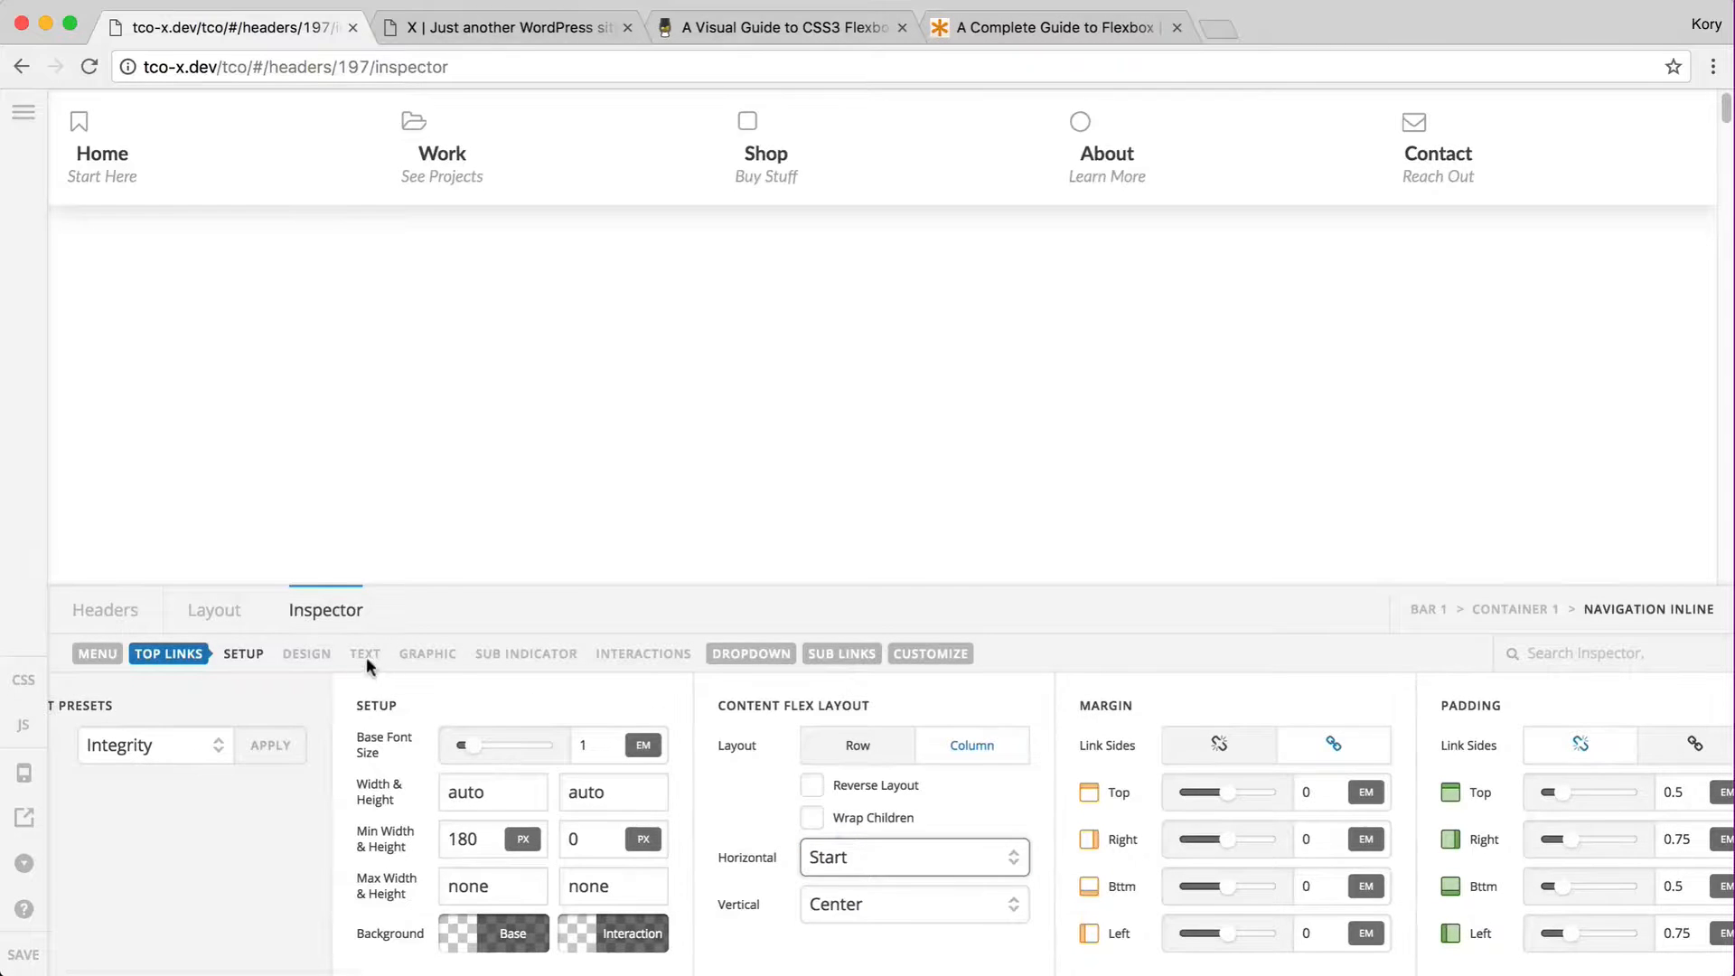
- Remove the center text alignment from the top links' primary and secondary text
{"action": "left_click", "coordinate": [366, 658]}
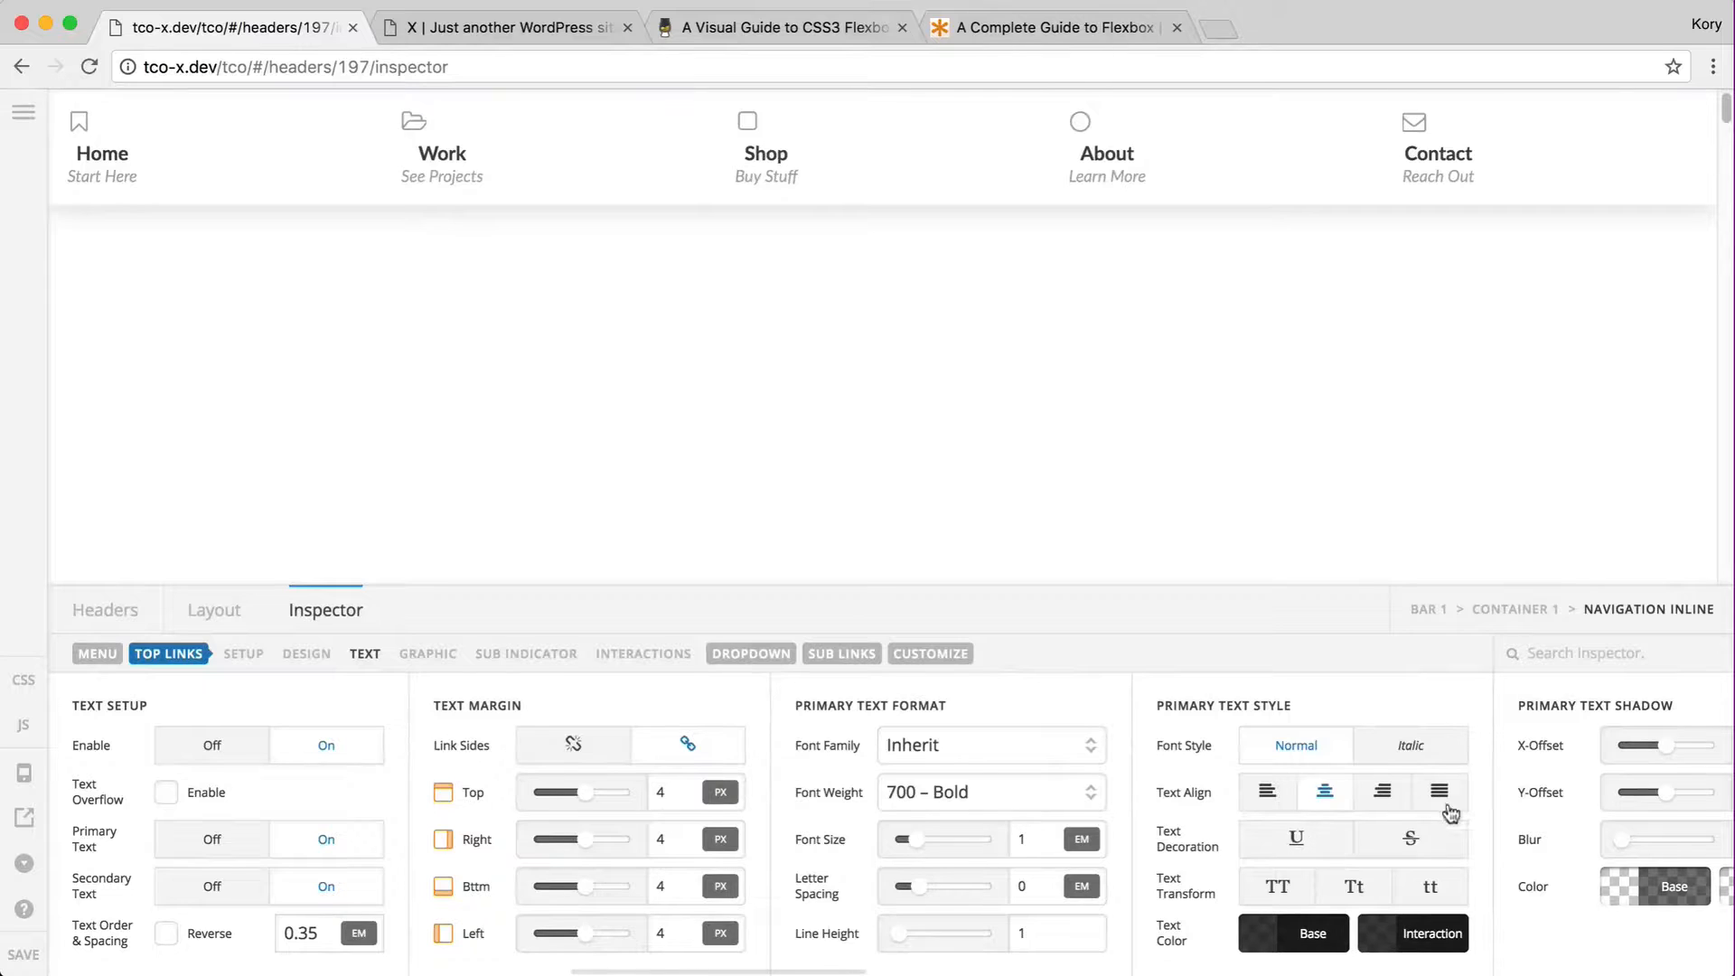
{"action": "left_click", "coordinate": [1325, 791]}
{"action": "scroll", "coordinate": [1196, 832], "scroll_direction": "right", "scroll_amount": 10}
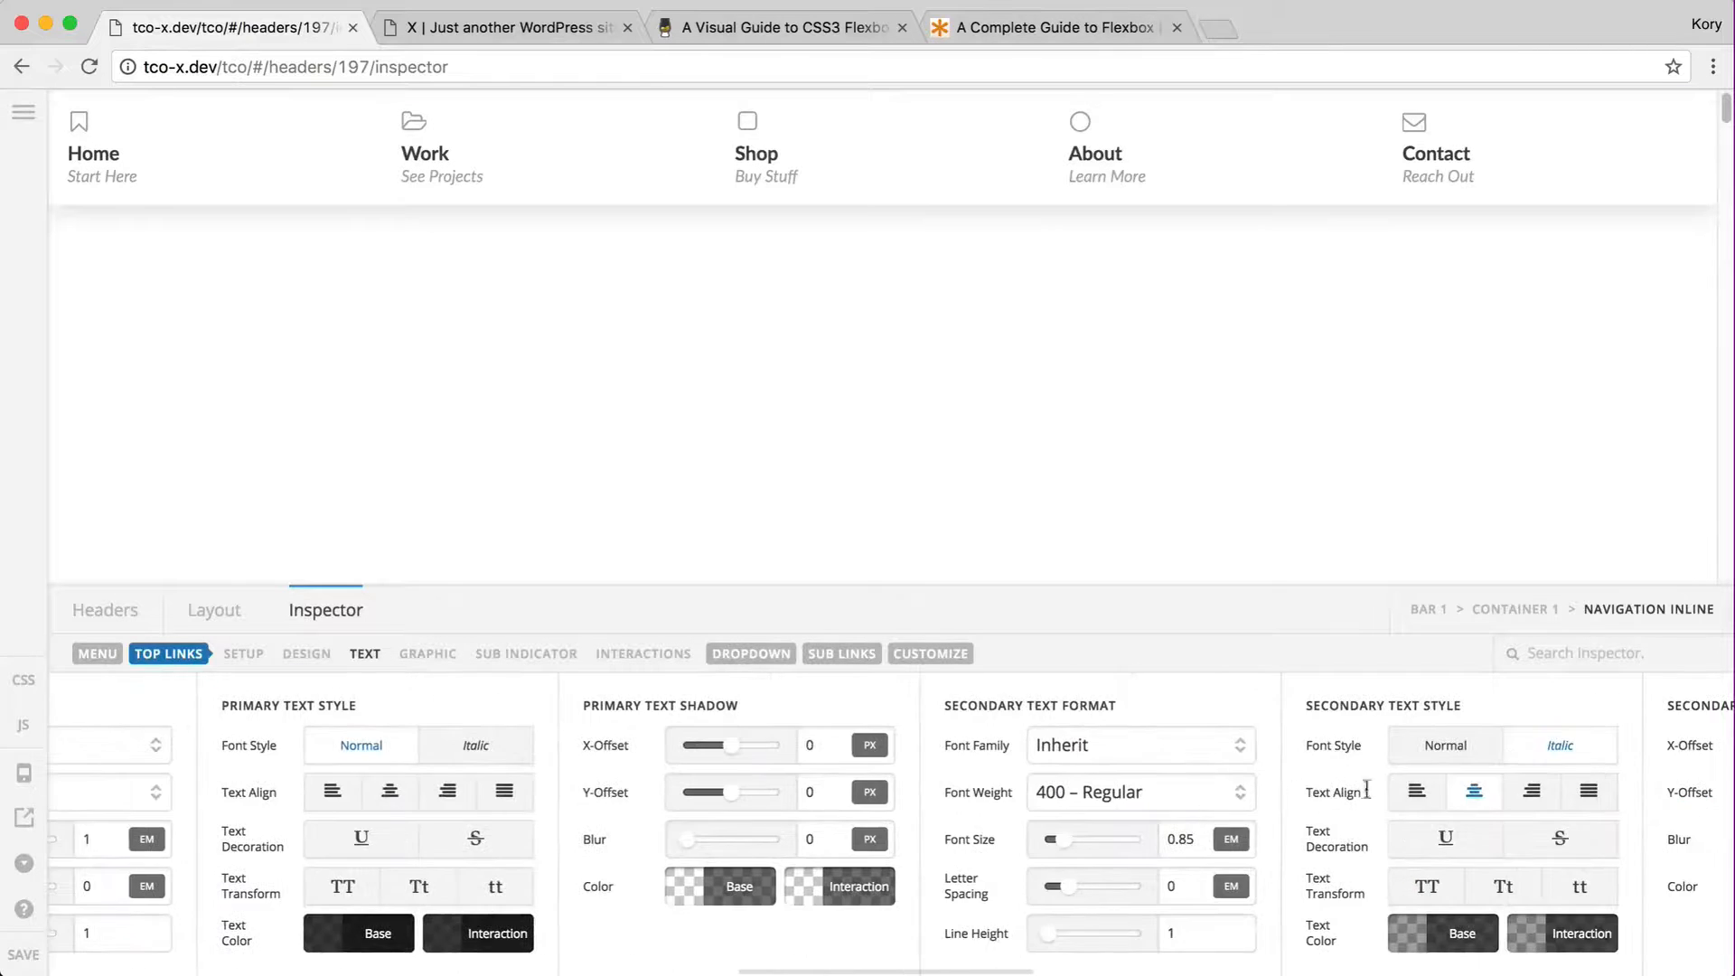
{"action": "left_click", "coordinate": [1478, 793]}
{"action": "scroll", "coordinate": [882, 806], "scroll_direction": "left", "scroll_amount": 4}
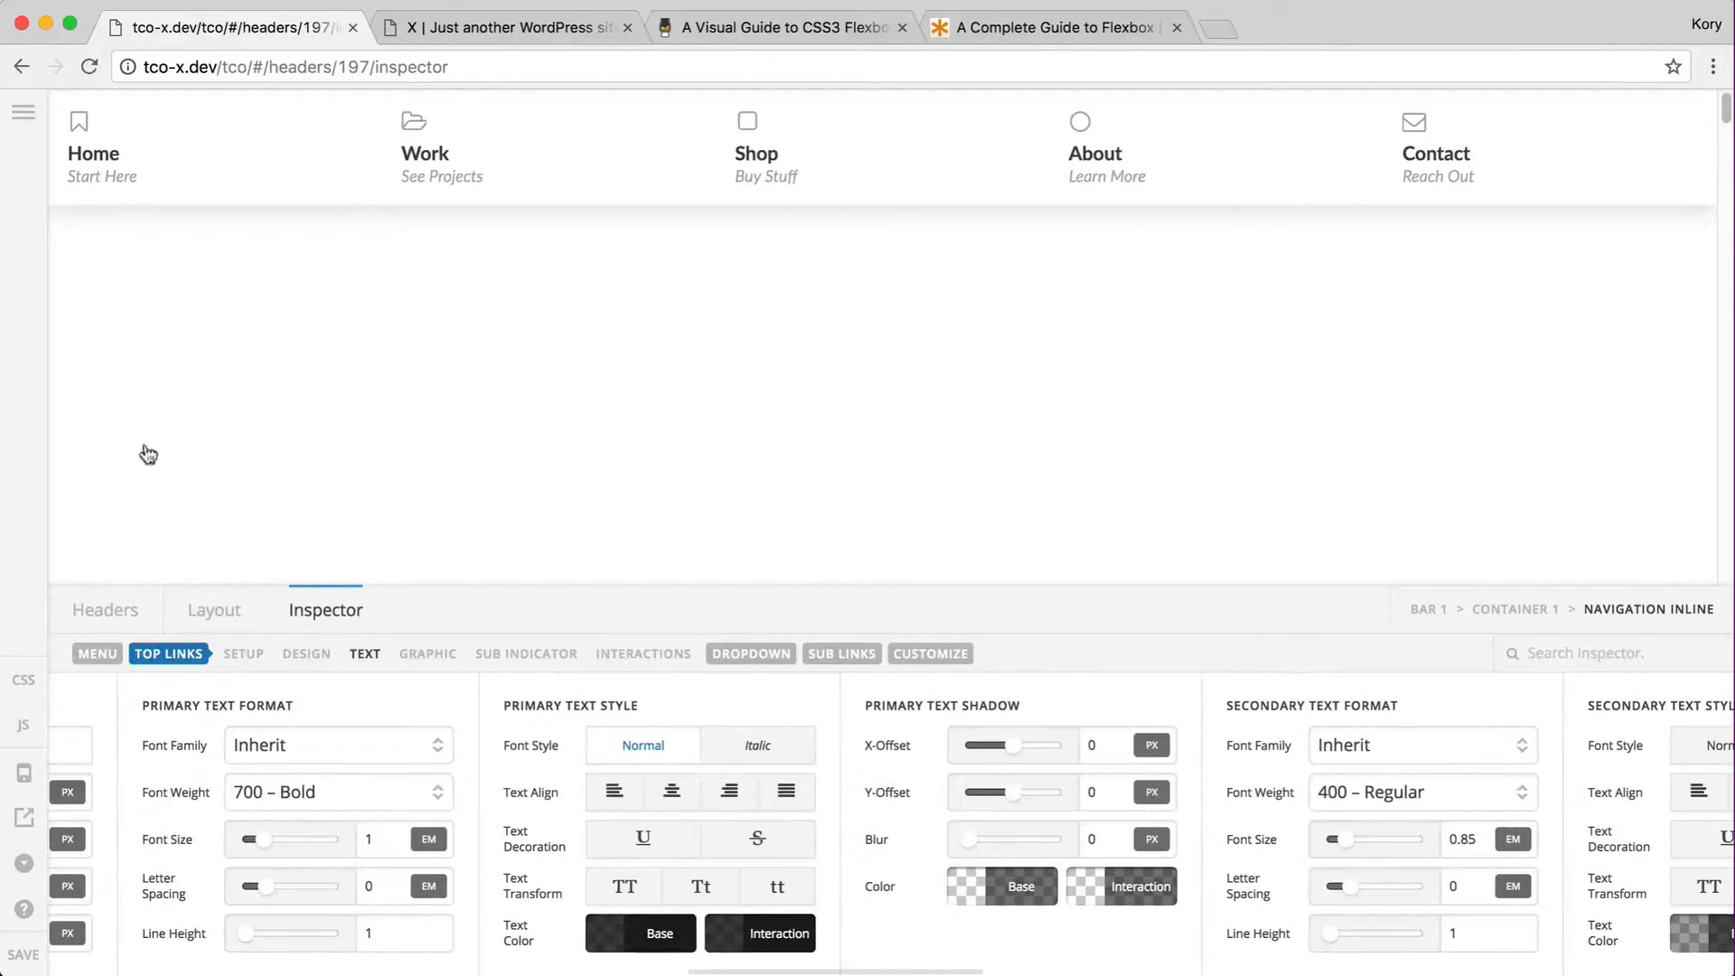
- Try End and Center as the top links' horizontal content alignment, and return it to Start
{"action": "scroll", "coordinate": [496, 891], "scroll_direction": "left", "scroll_amount": 10}
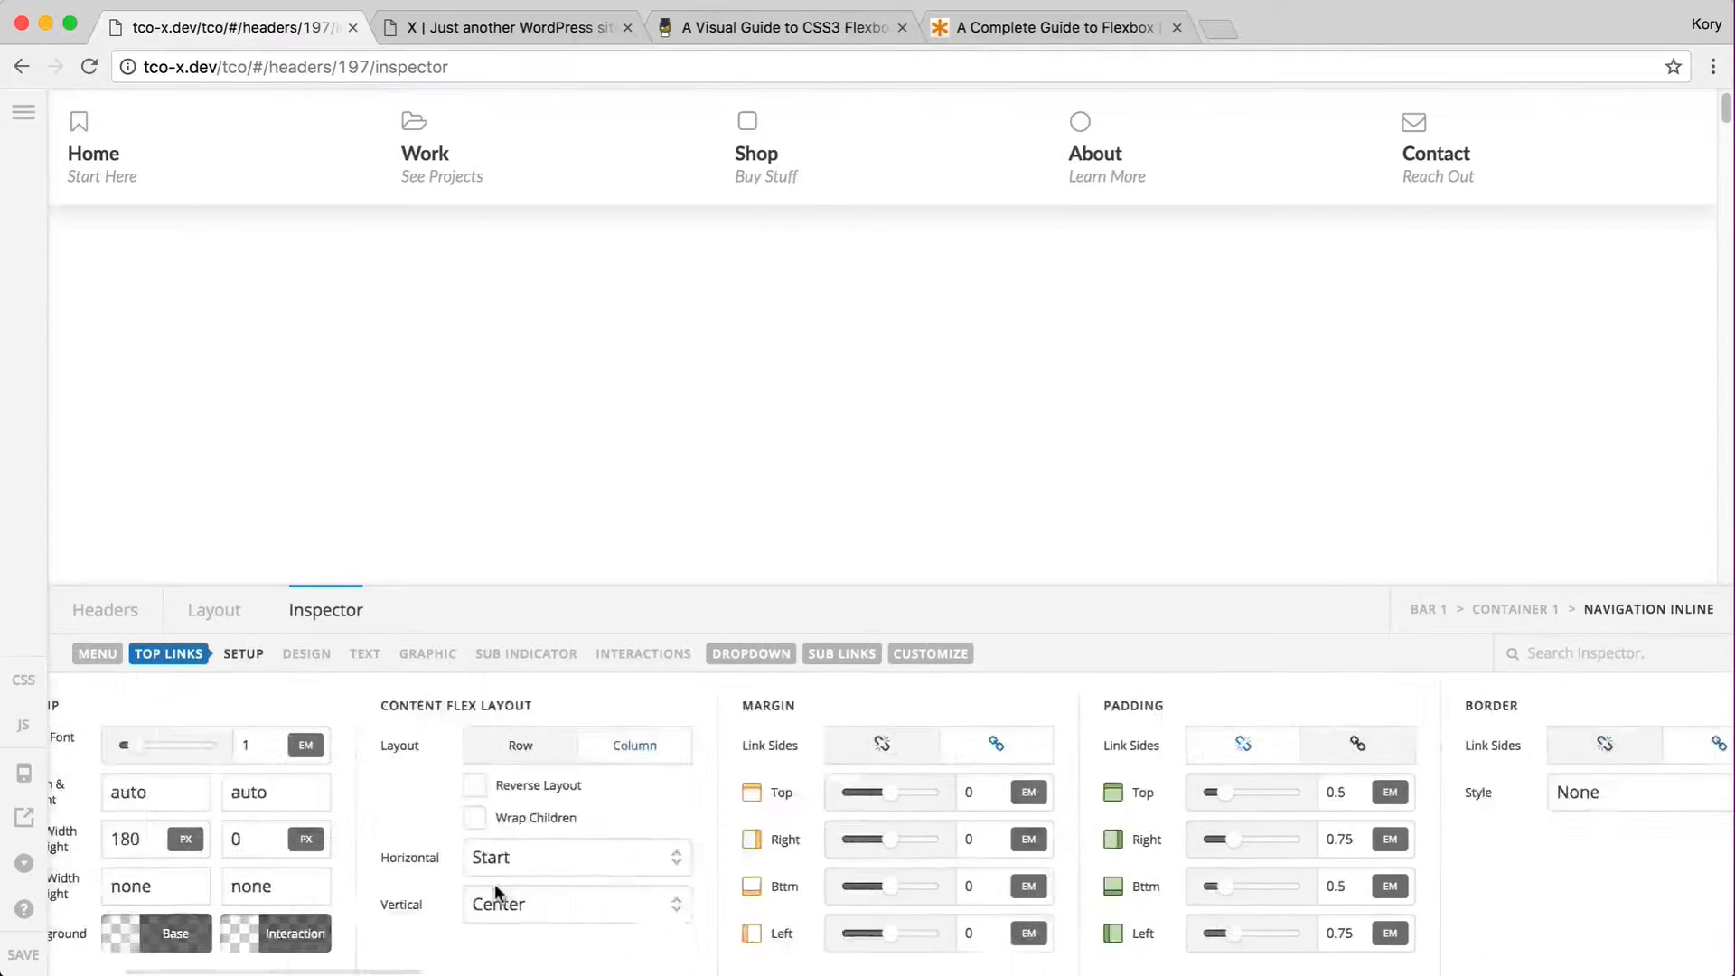
{"action": "scroll", "coordinate": [495, 882], "scroll_direction": "left", "scroll_amount": 6}
{"action": "scroll", "coordinate": [633, 849], "scroll_direction": "right", "scroll_amount": 6}
{"action": "scroll", "coordinate": [787, 814], "scroll_direction": "left", "scroll_amount": 3}
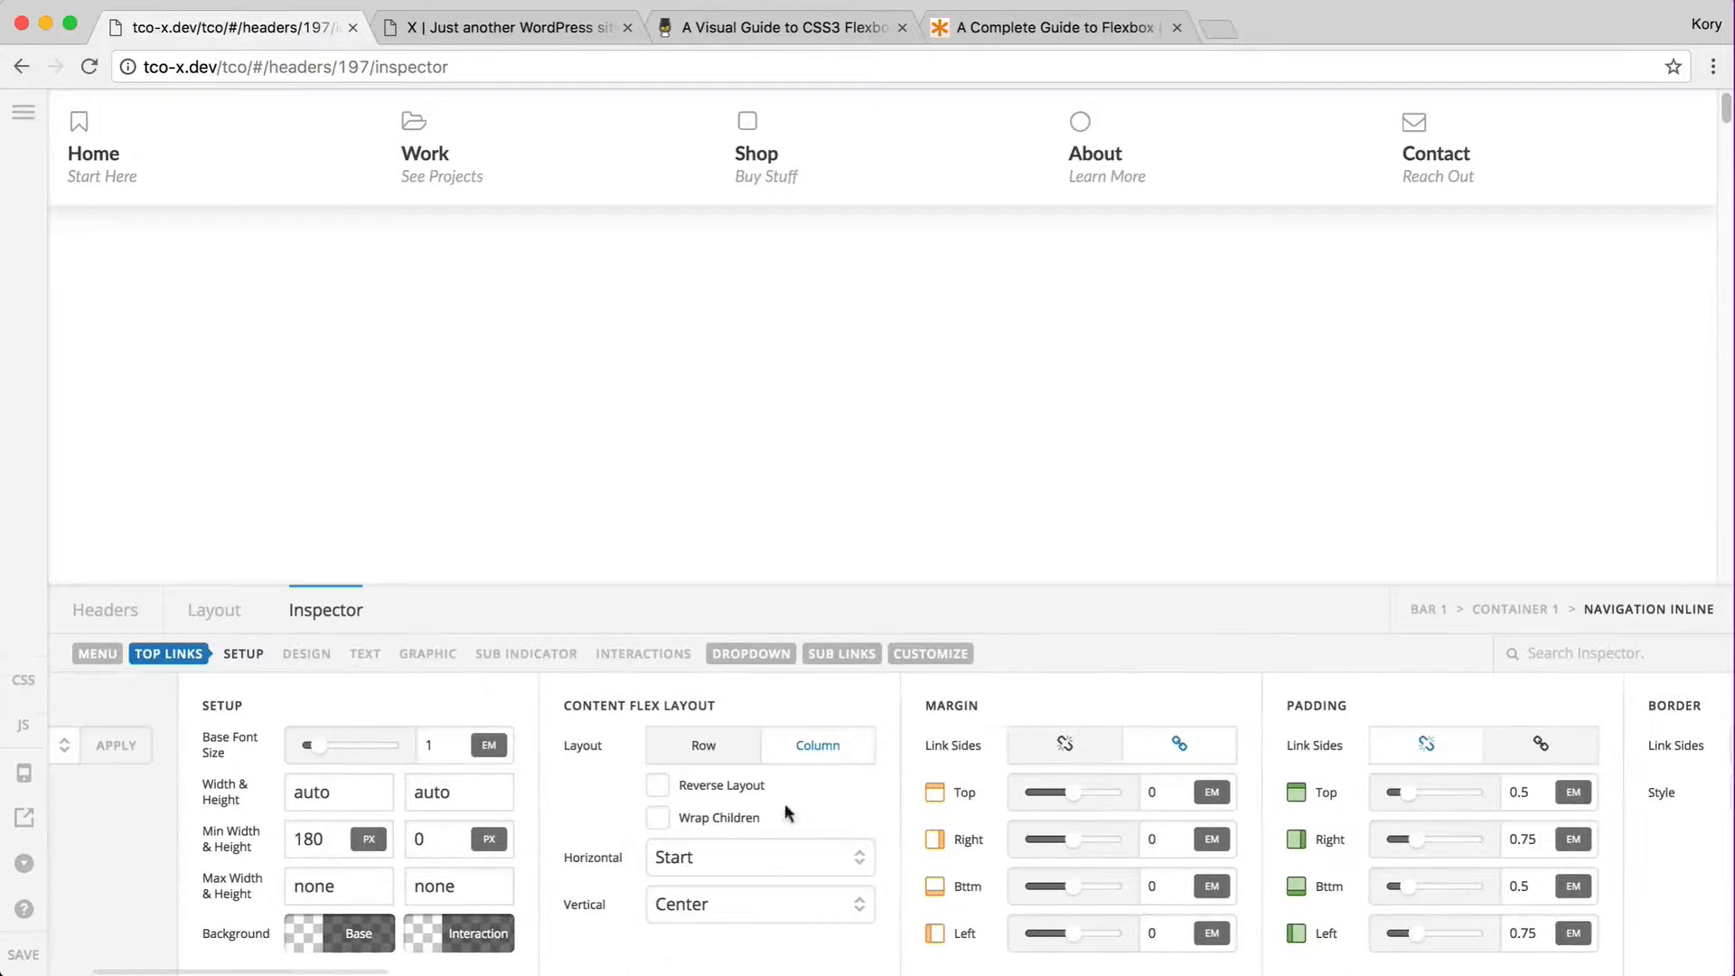
{"action": "left_click", "coordinate": [761, 857]}
{"action": "left_click", "coordinate": [729, 898]}
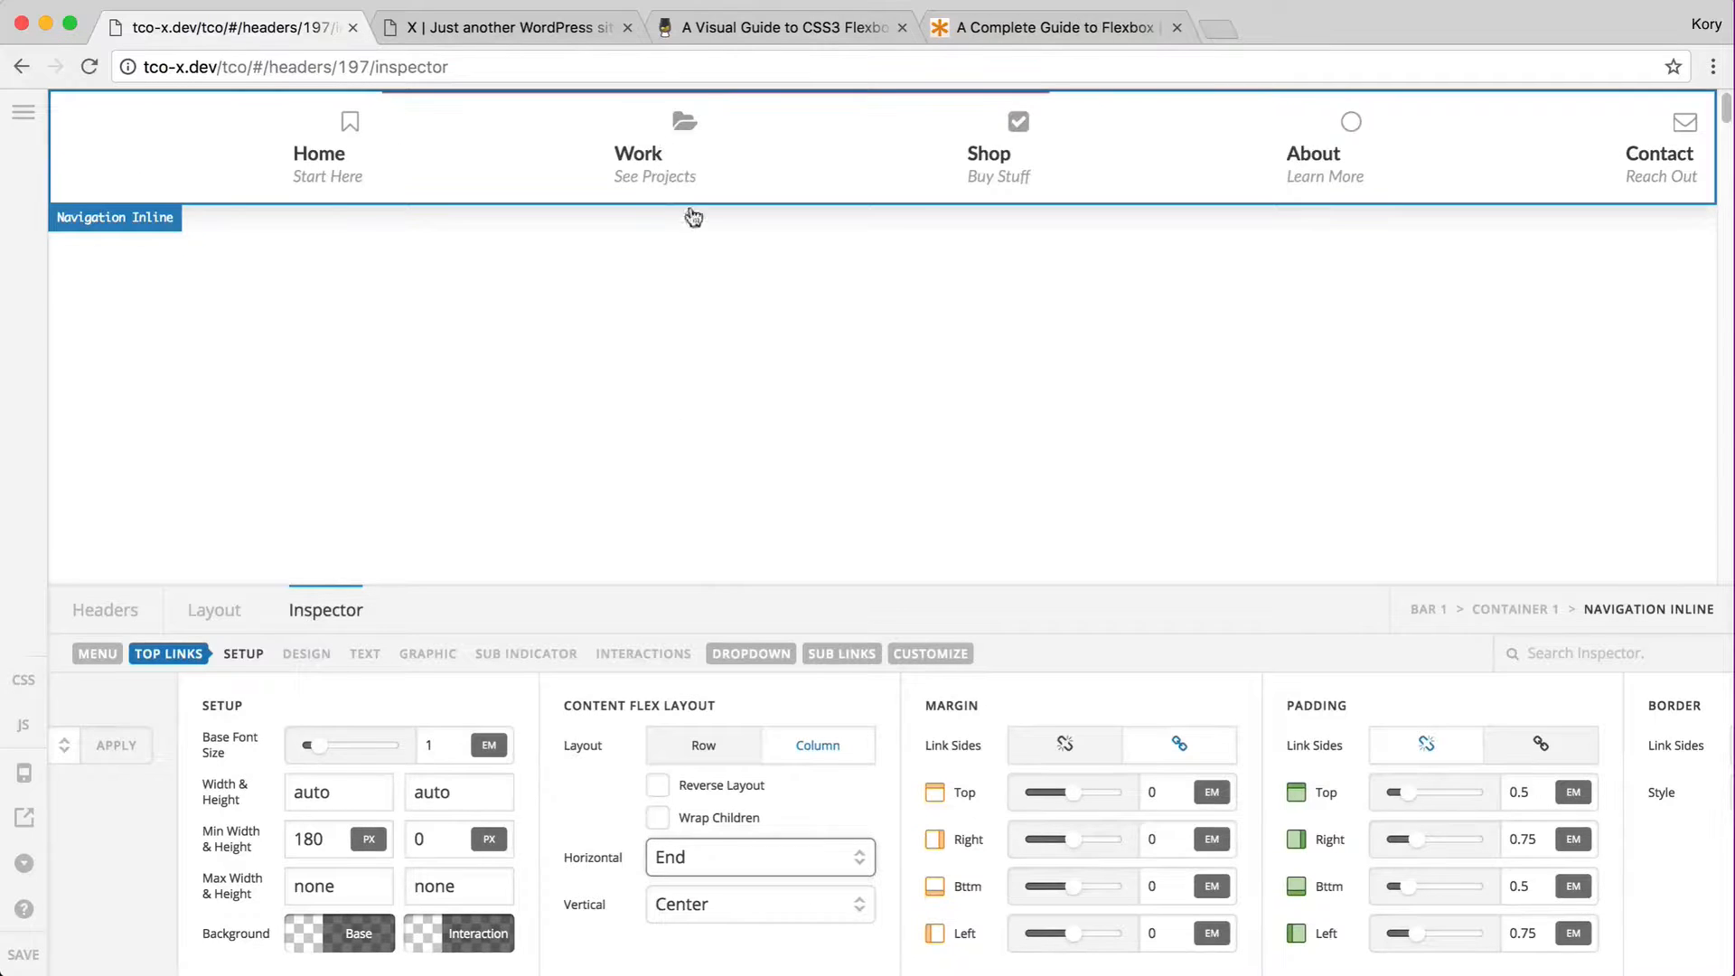
{"action": "left_click", "coordinate": [701, 858]}
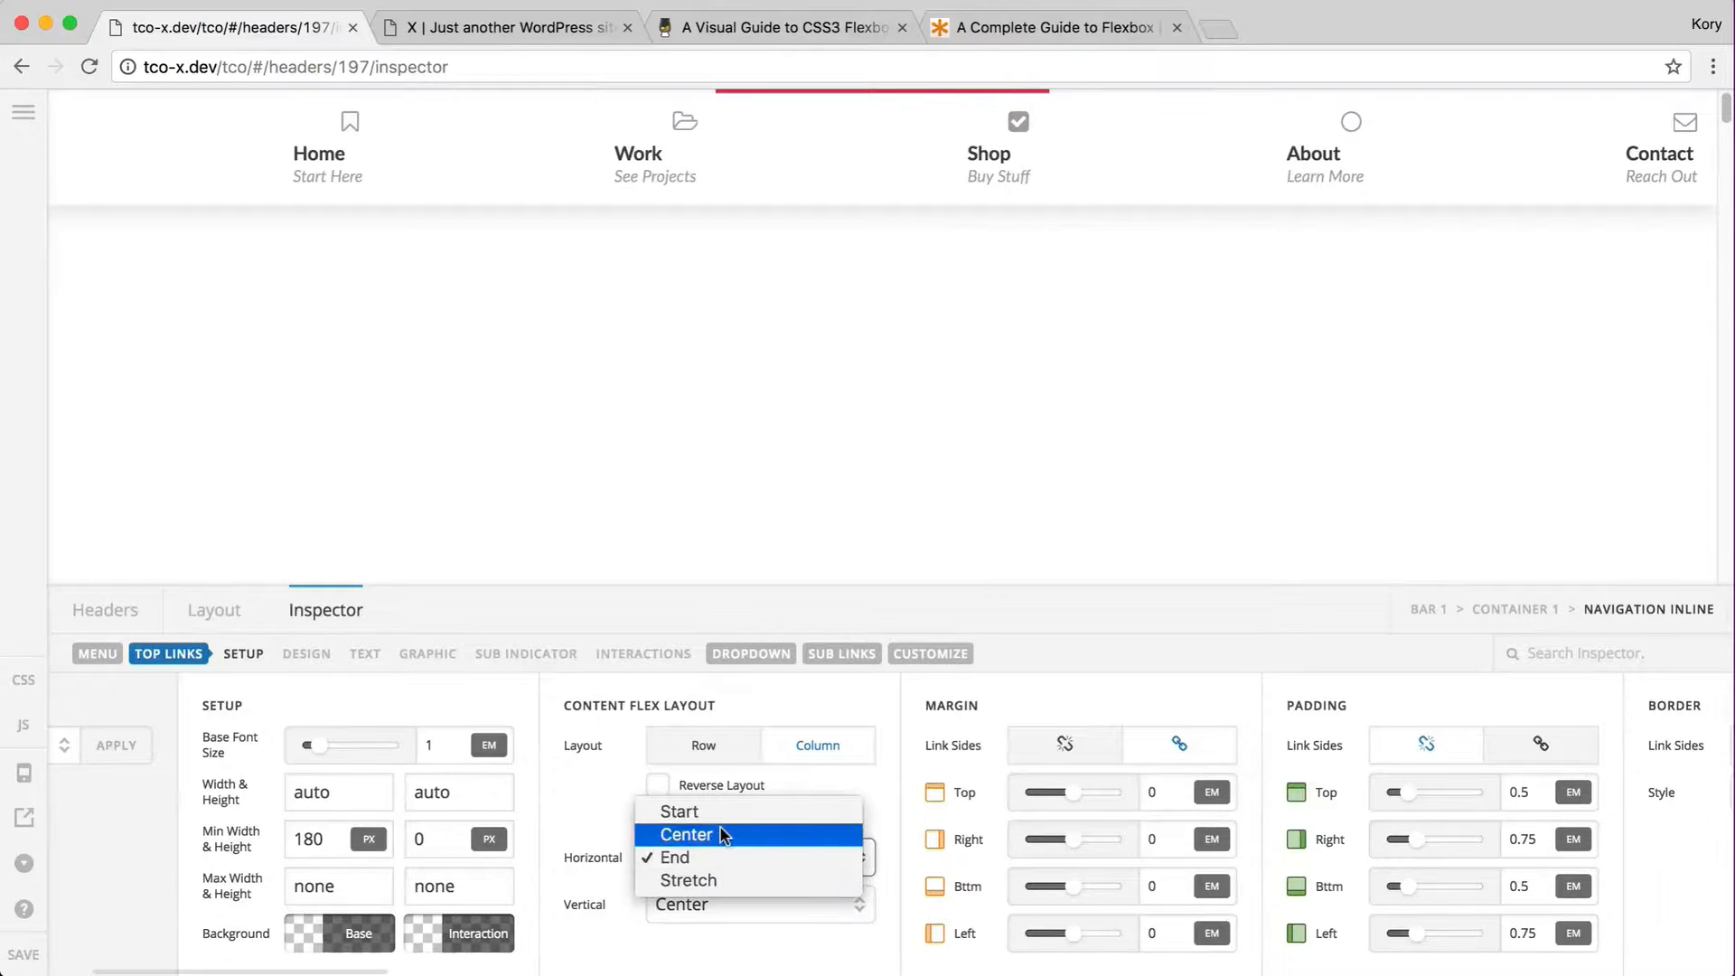
{"action": "left_click", "coordinate": [720, 831]}
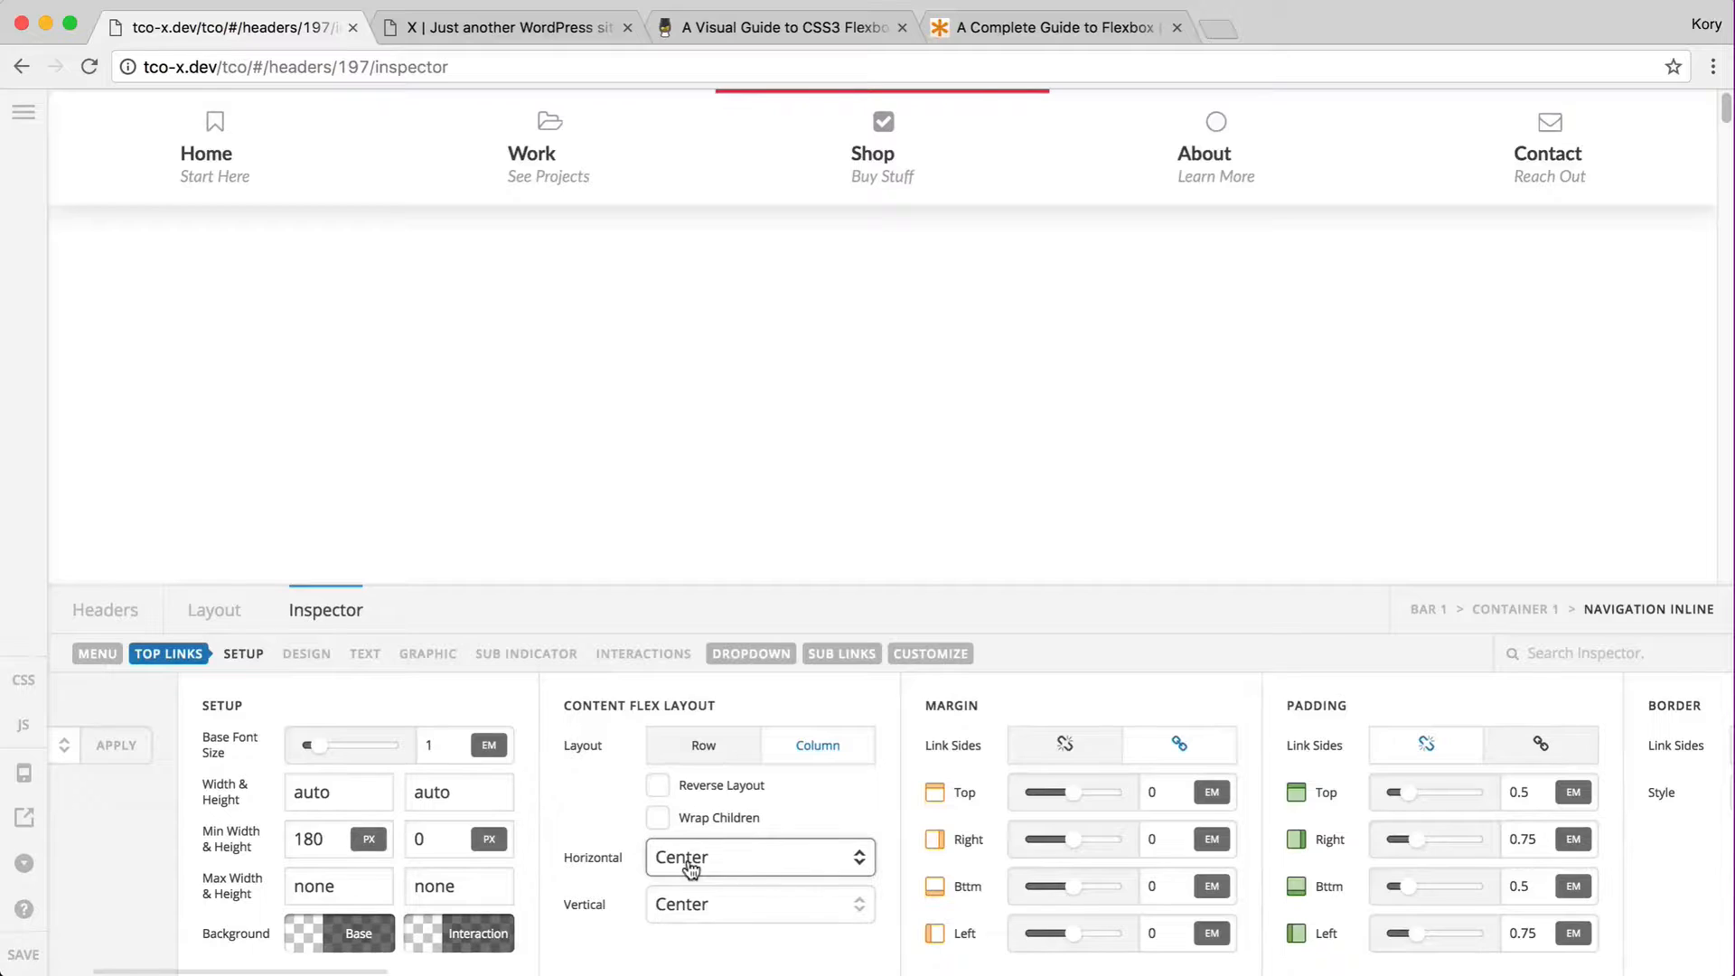
{"action": "left_click", "coordinate": [687, 859]}
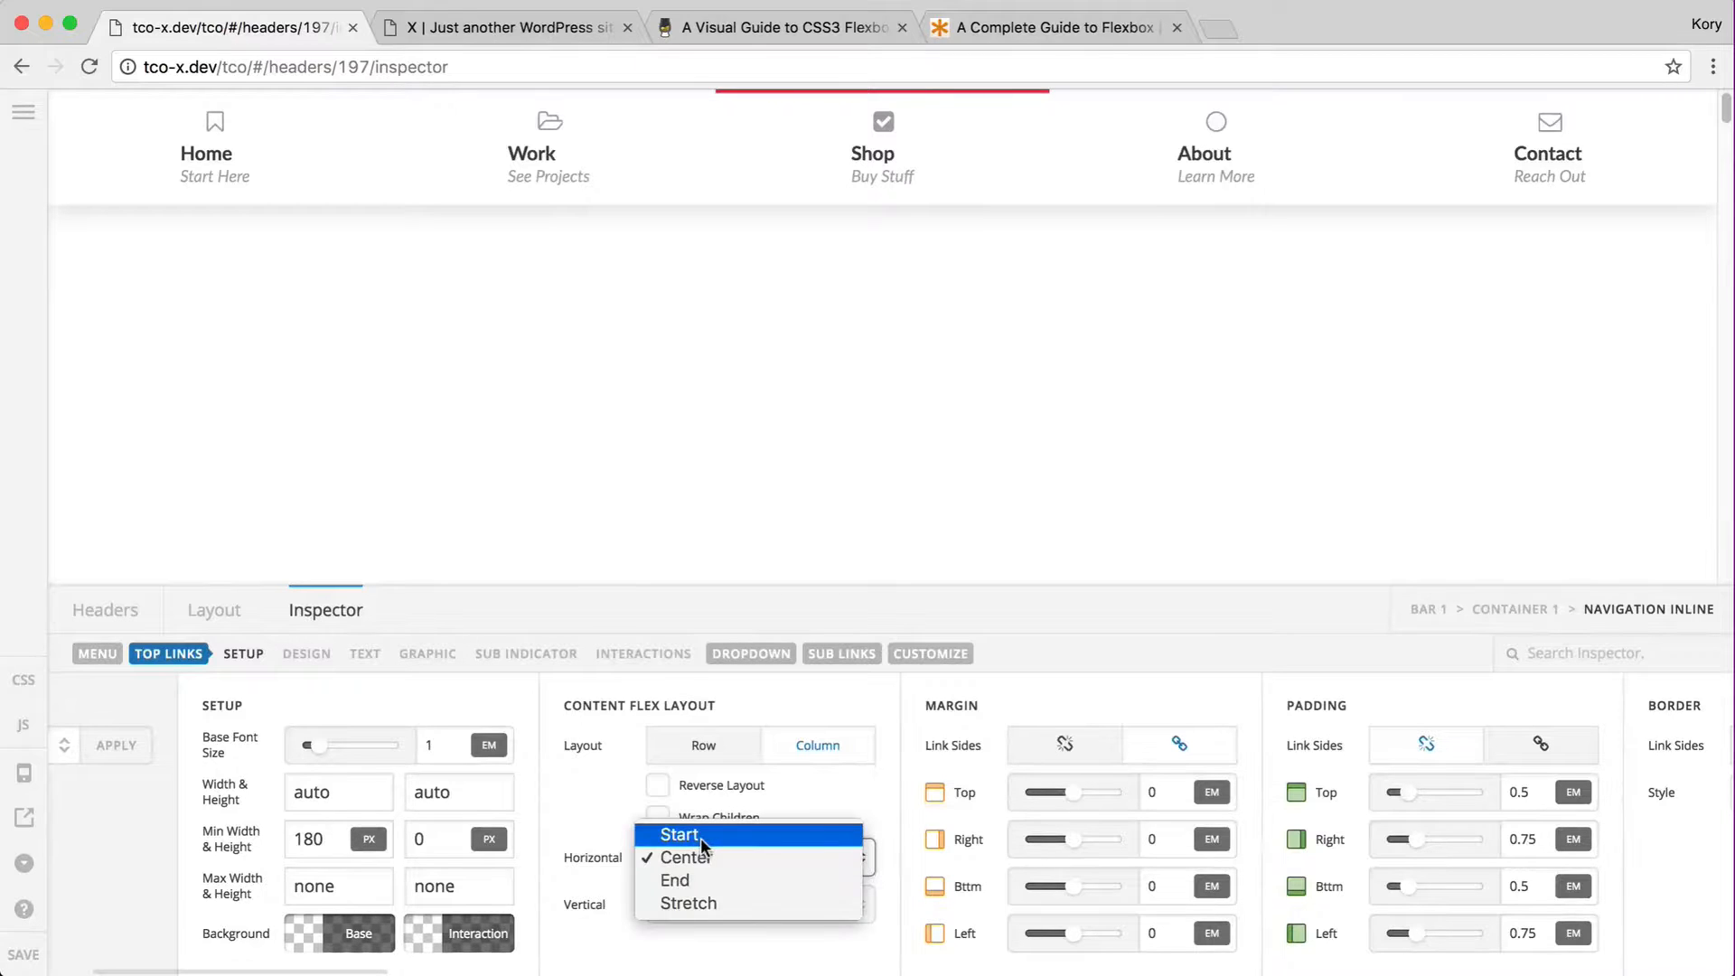
{"action": "left_click", "coordinate": [699, 838]}
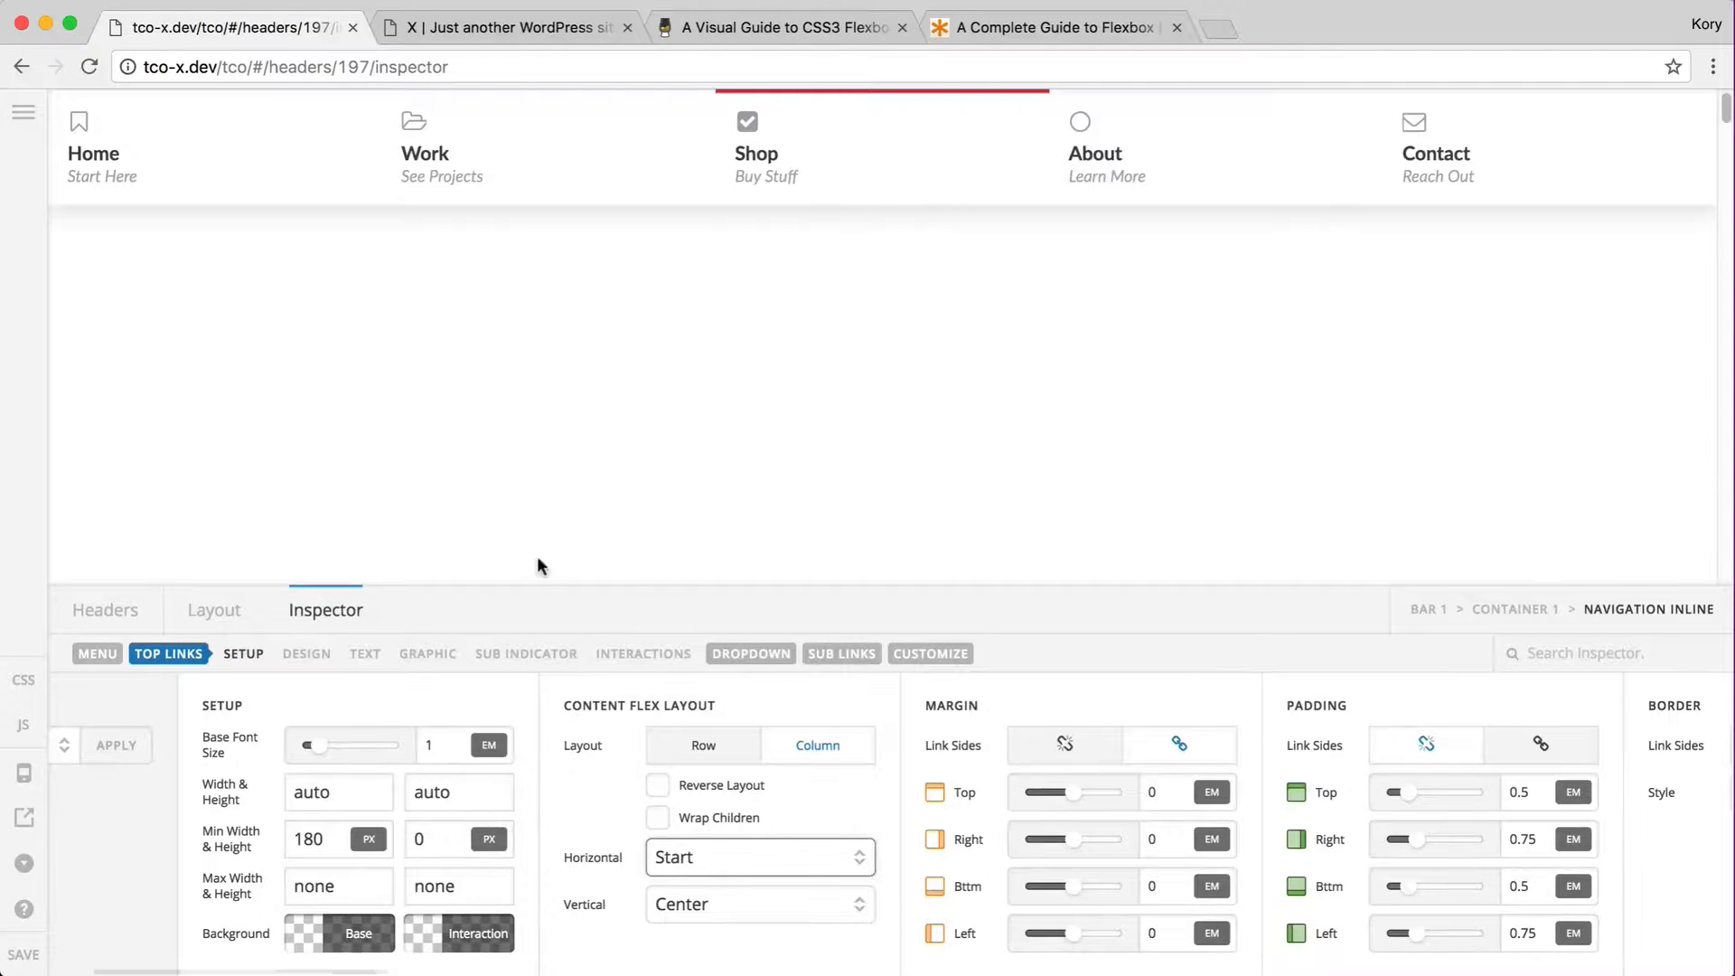
- Delete the Navigation Inline element from Container 1 and add a Cart Dropdown element in its place
{"action": "left_click", "coordinate": [213, 612]}
{"action": "left_click", "coordinate": [1686, 733]}
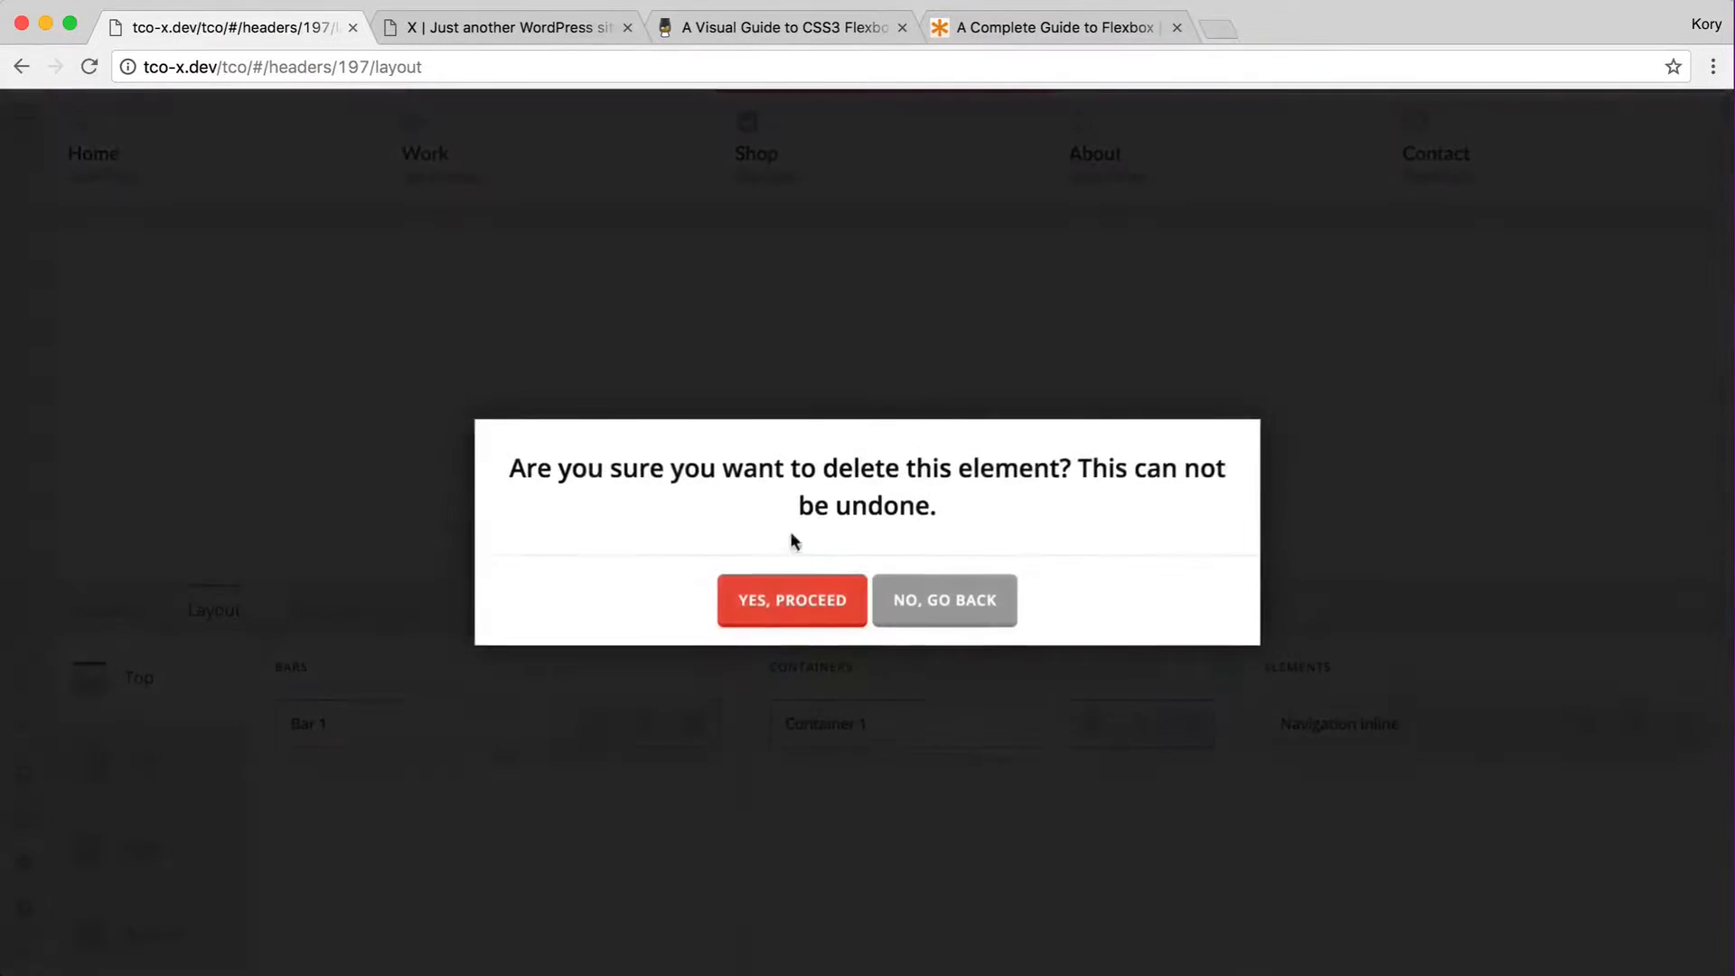
{"action": "left_click", "coordinate": [768, 600]}
{"action": "left_click", "coordinate": [1491, 827]}
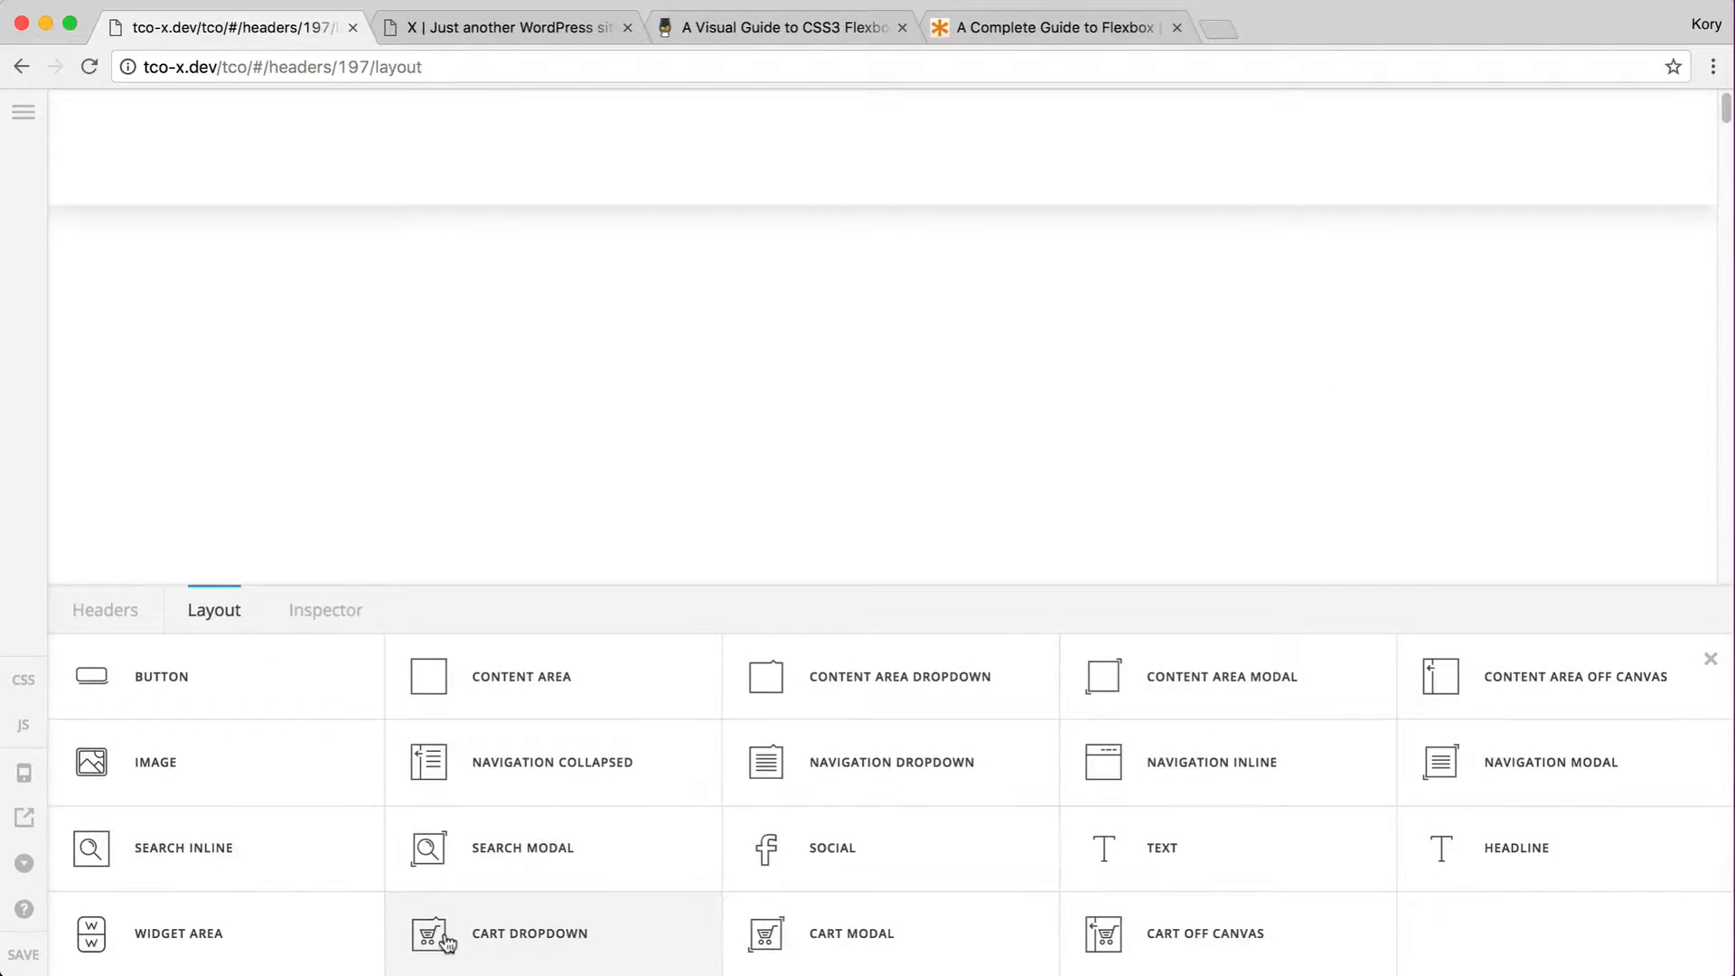
{"action": "left_click", "coordinate": [534, 932]}
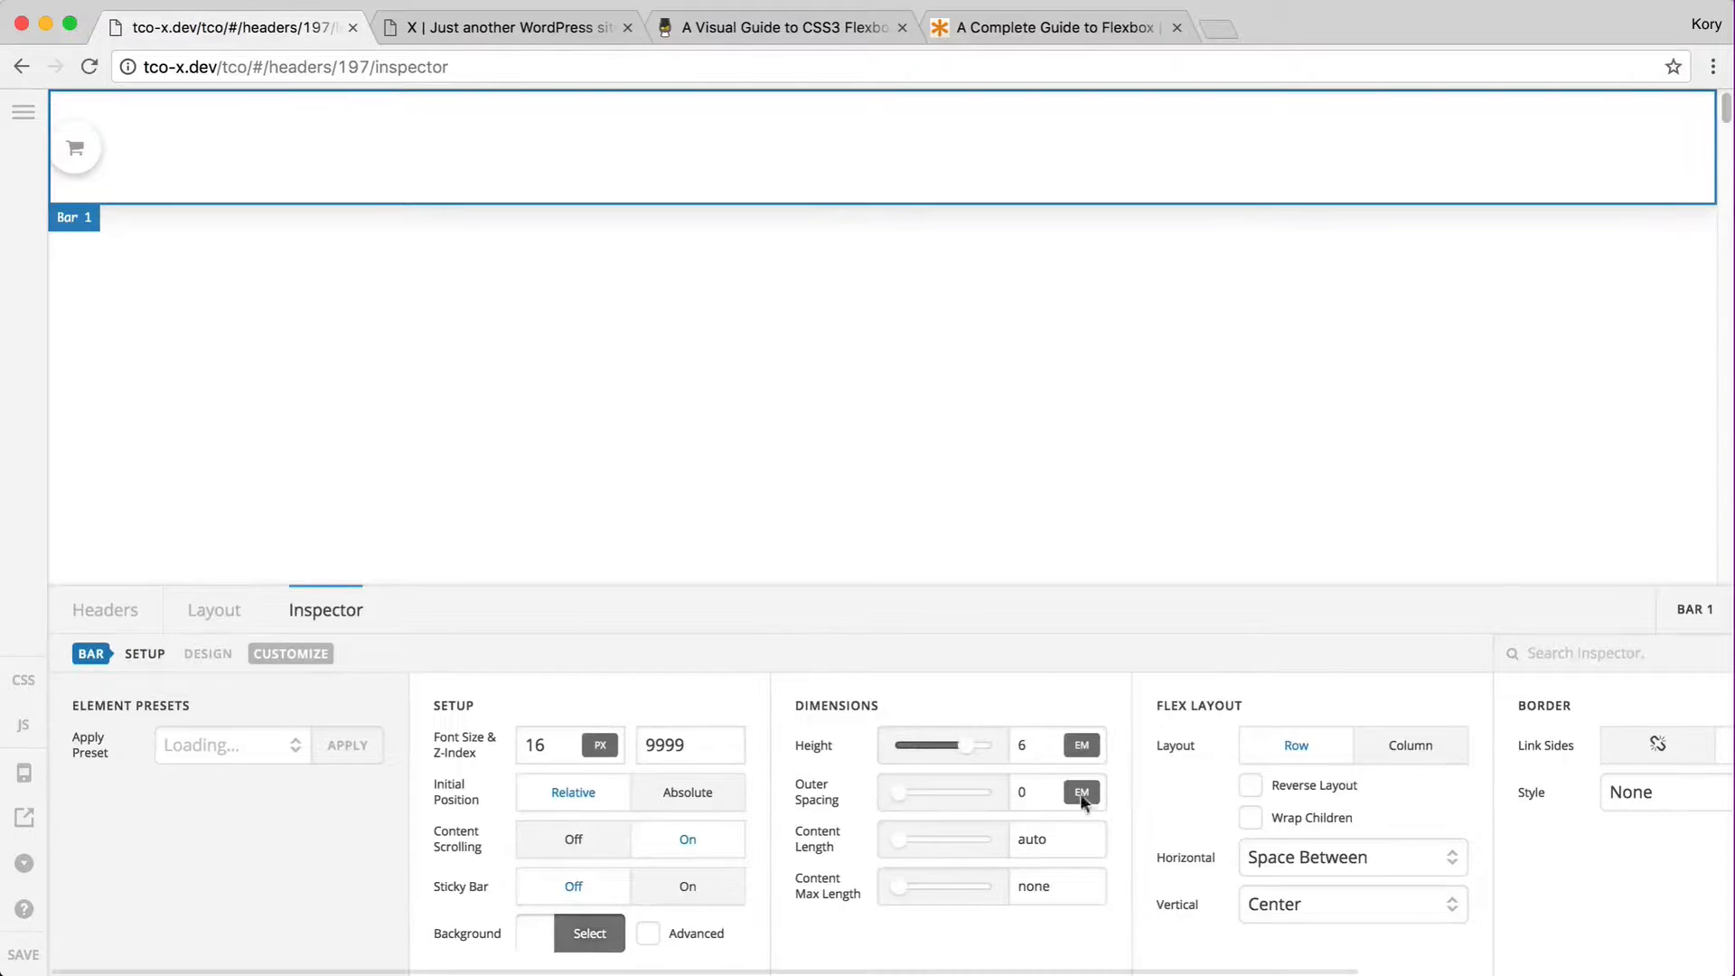
- Set Bar 1's outer spacing to 2 em and turn off its content scrolling
{"action": "double_click", "coordinate": [1026, 792]}
{"action": "type", "text": "2"}
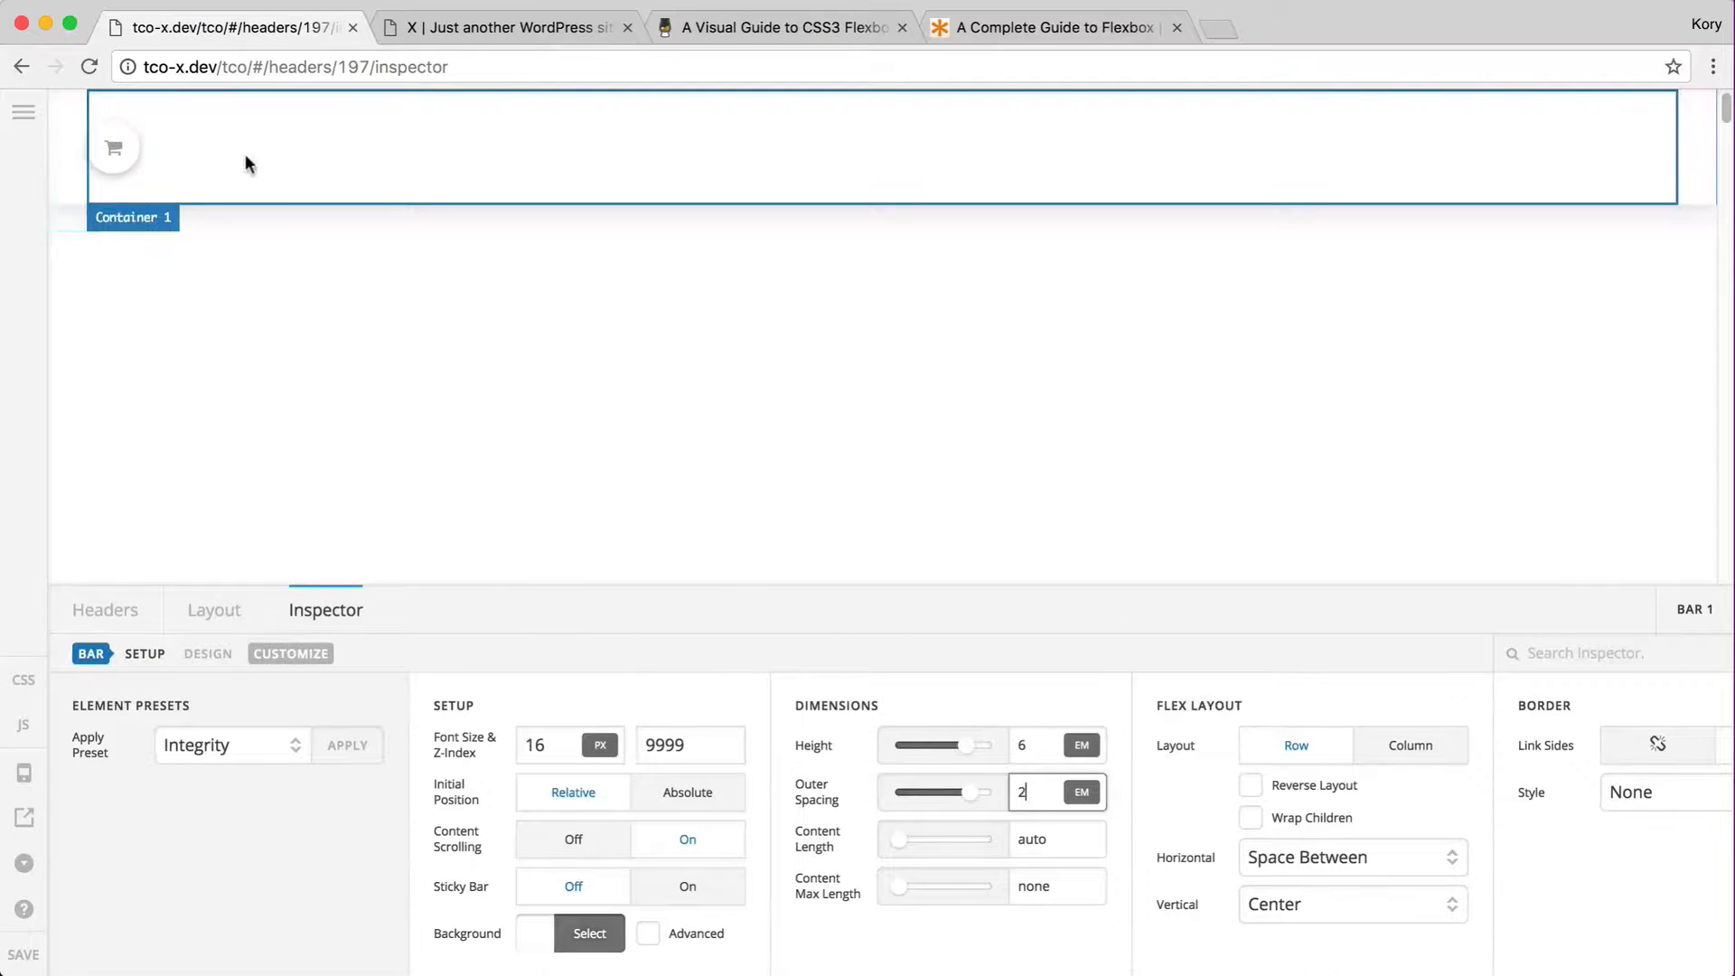
{"action": "left_click", "coordinate": [115, 170]}
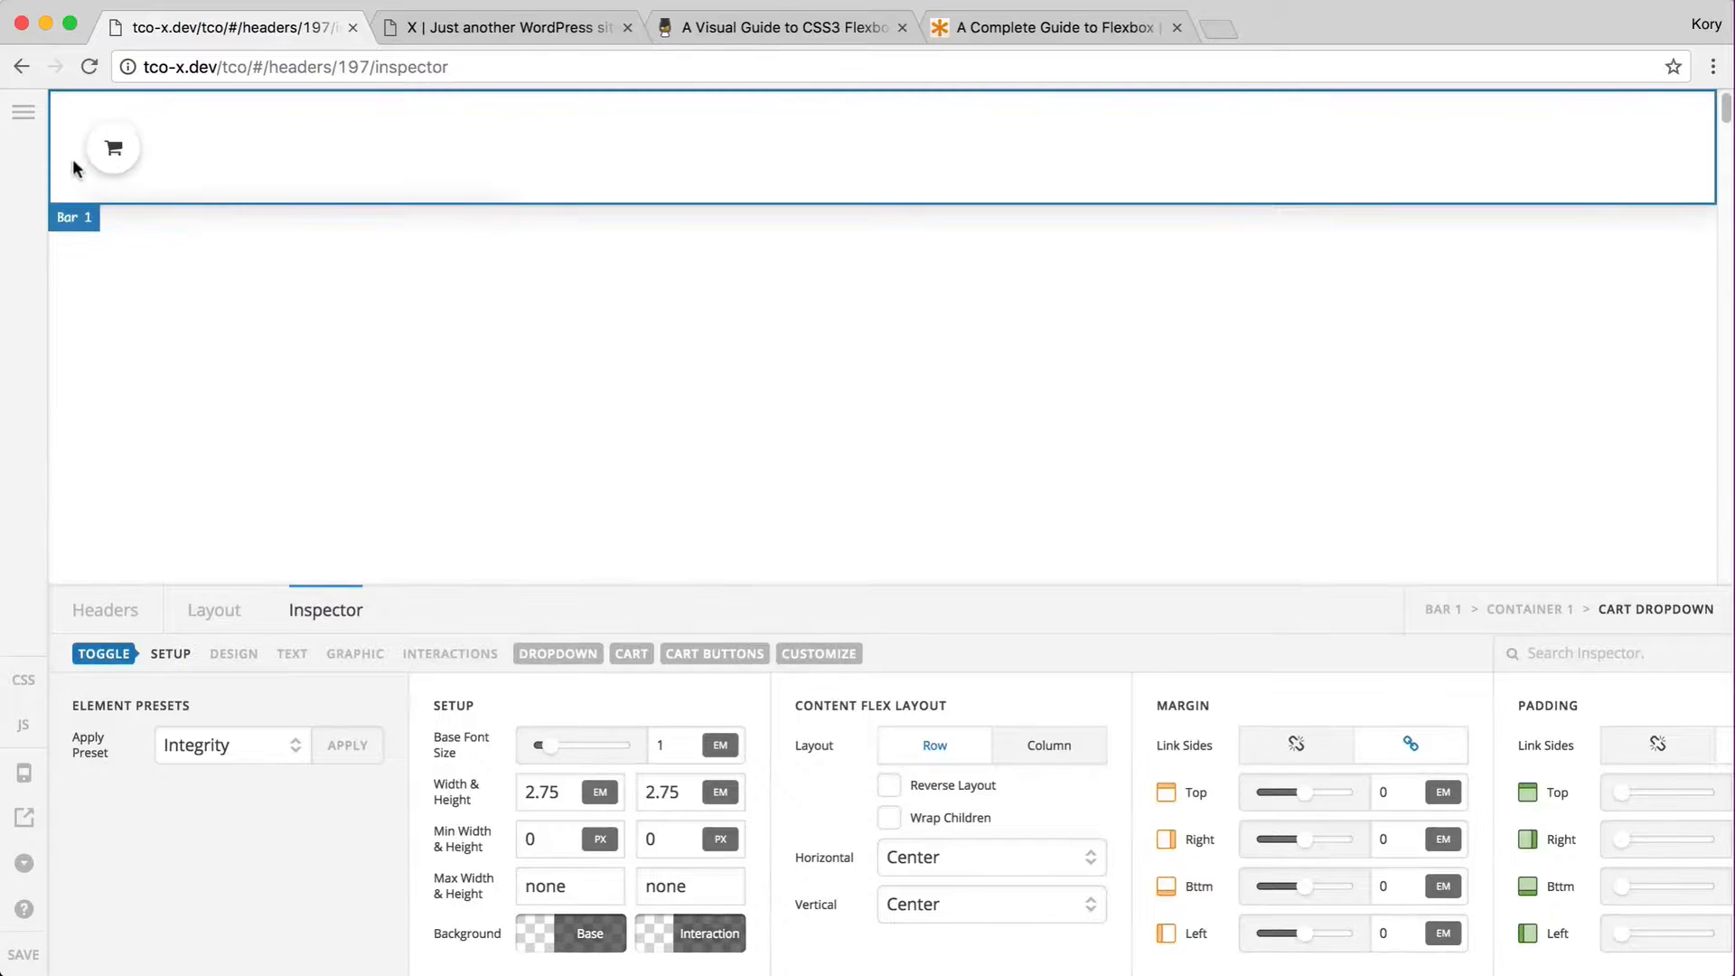
{"action": "left_click", "coordinate": [73, 159]}
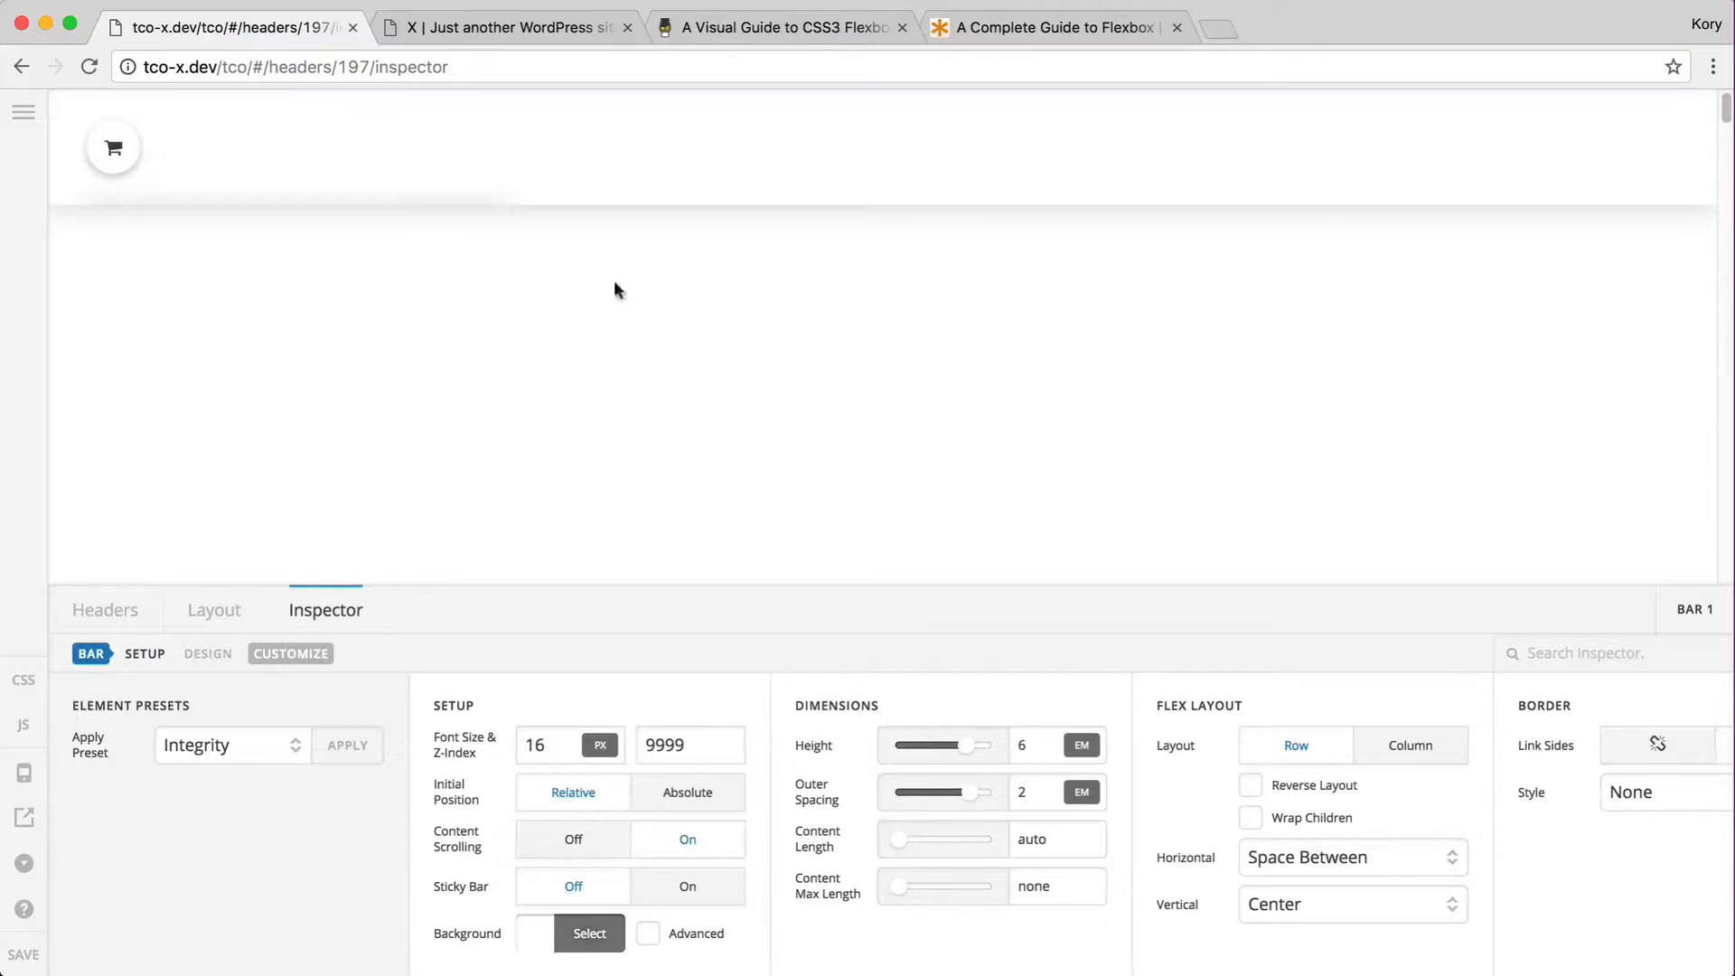
{"action": "left_click", "coordinate": [580, 840]}
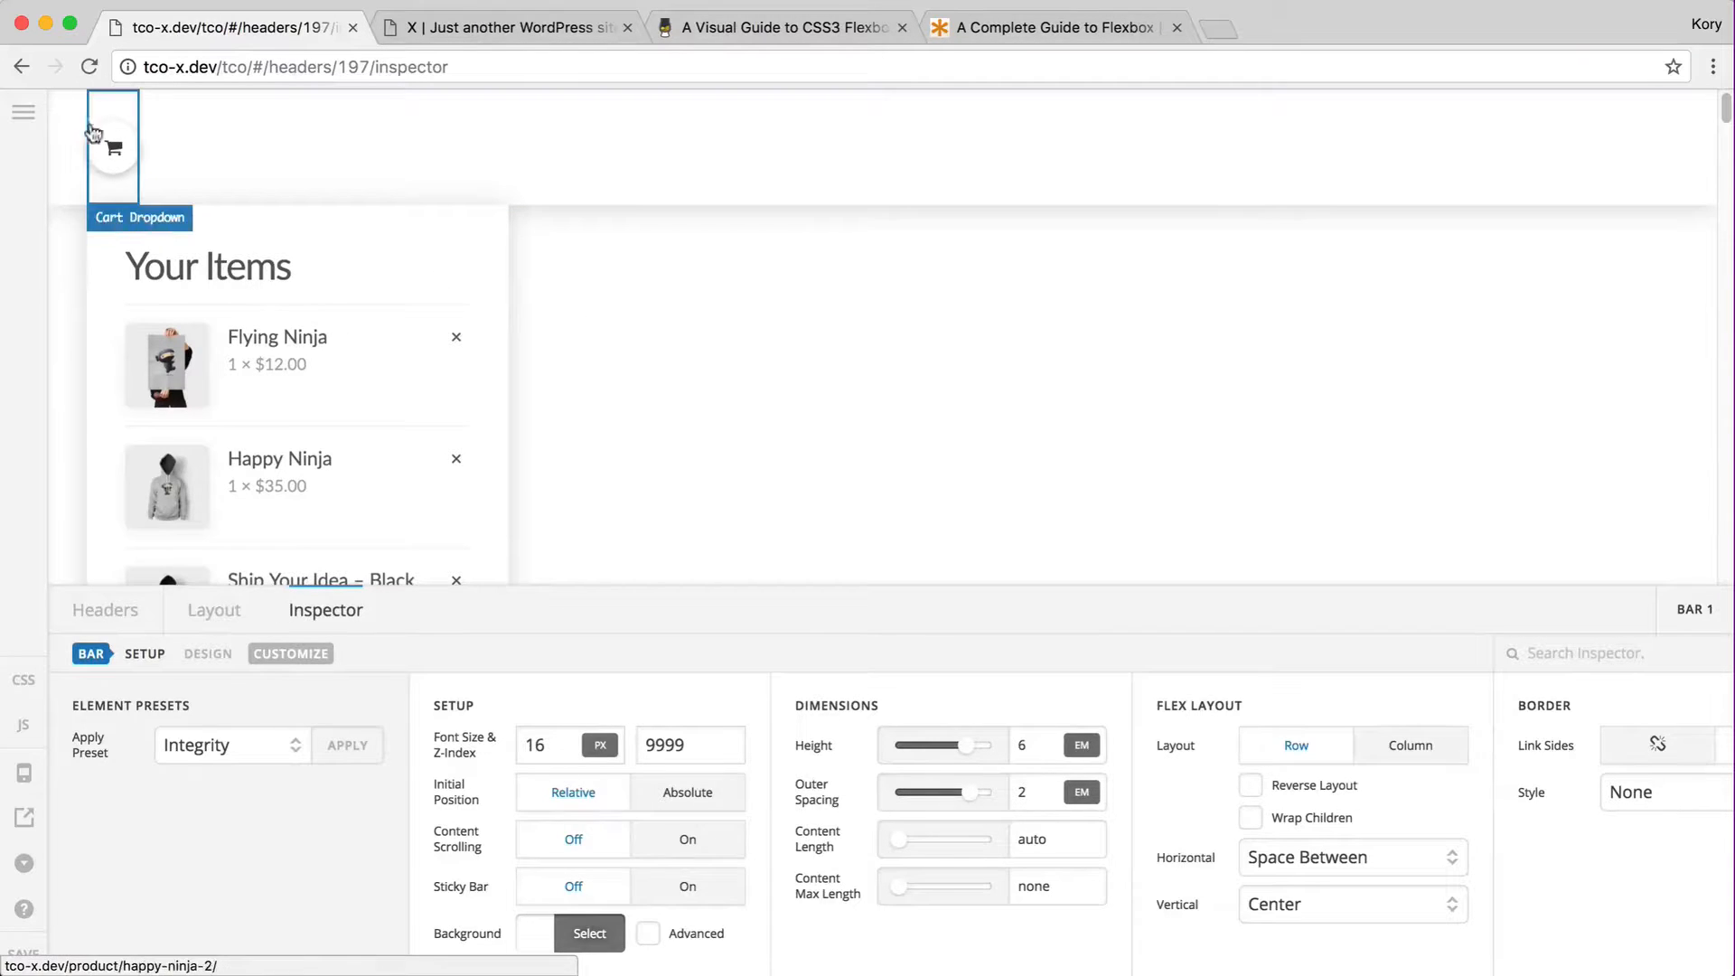
- Apply the Integrity preset to the Cart Dropdown element and save the header
{"action": "left_click", "coordinate": [120, 151]}
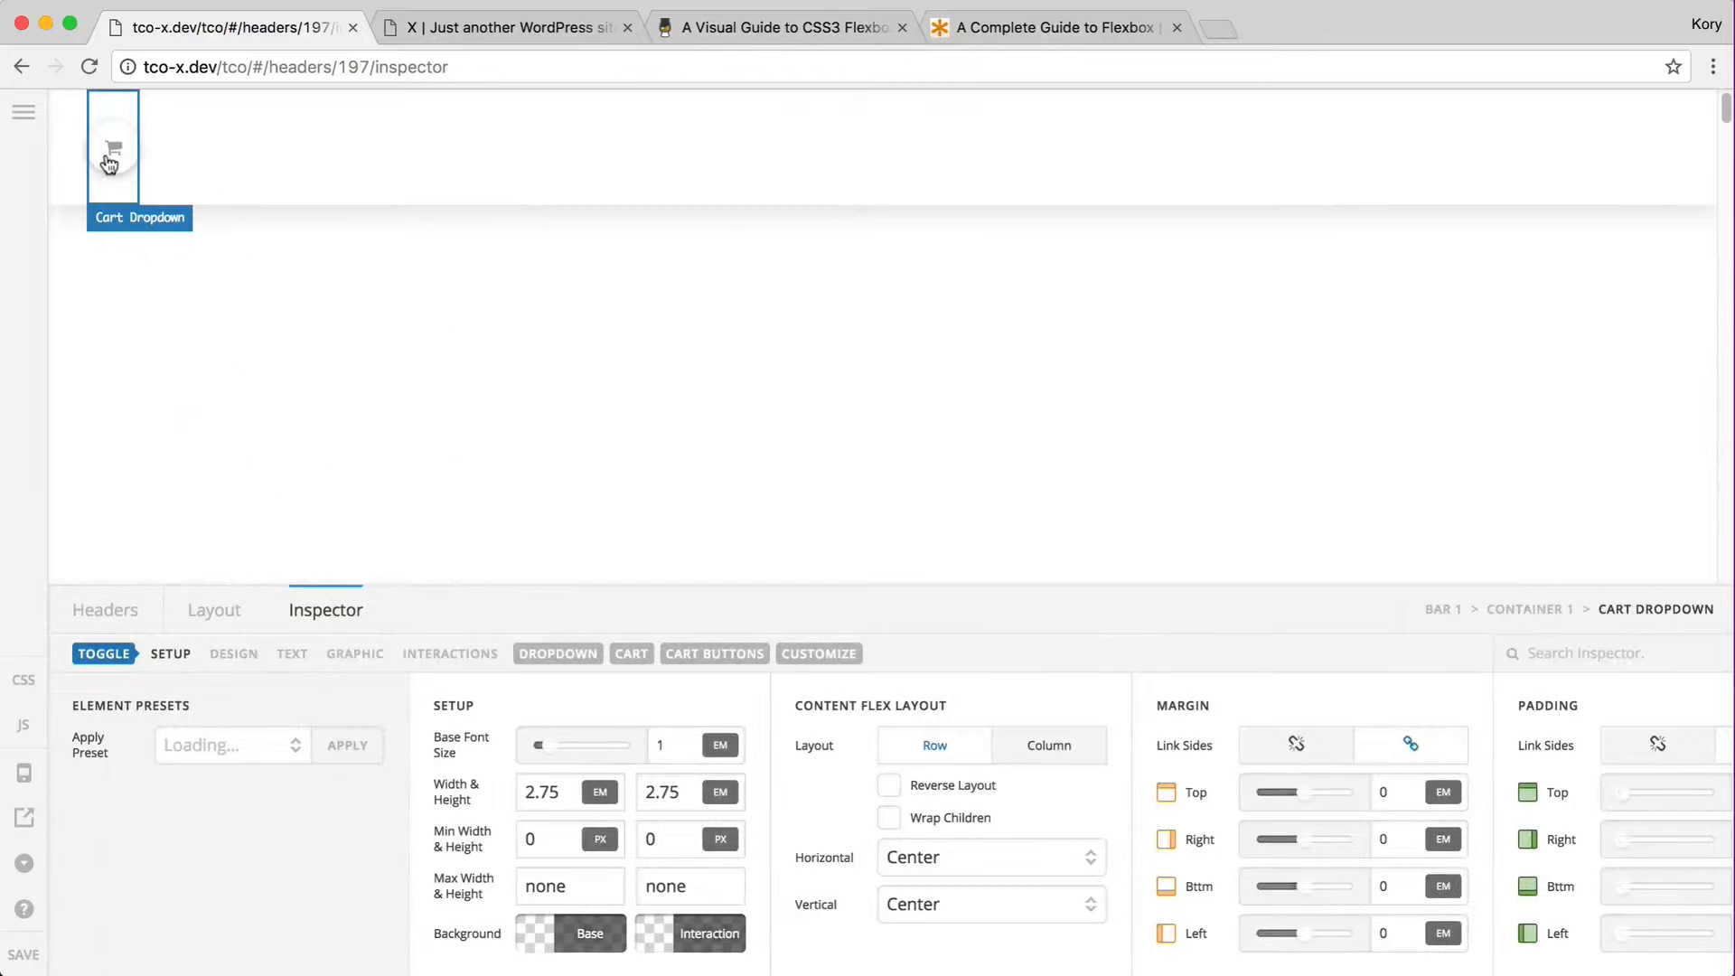
{"action": "left_click", "coordinate": [346, 747]}
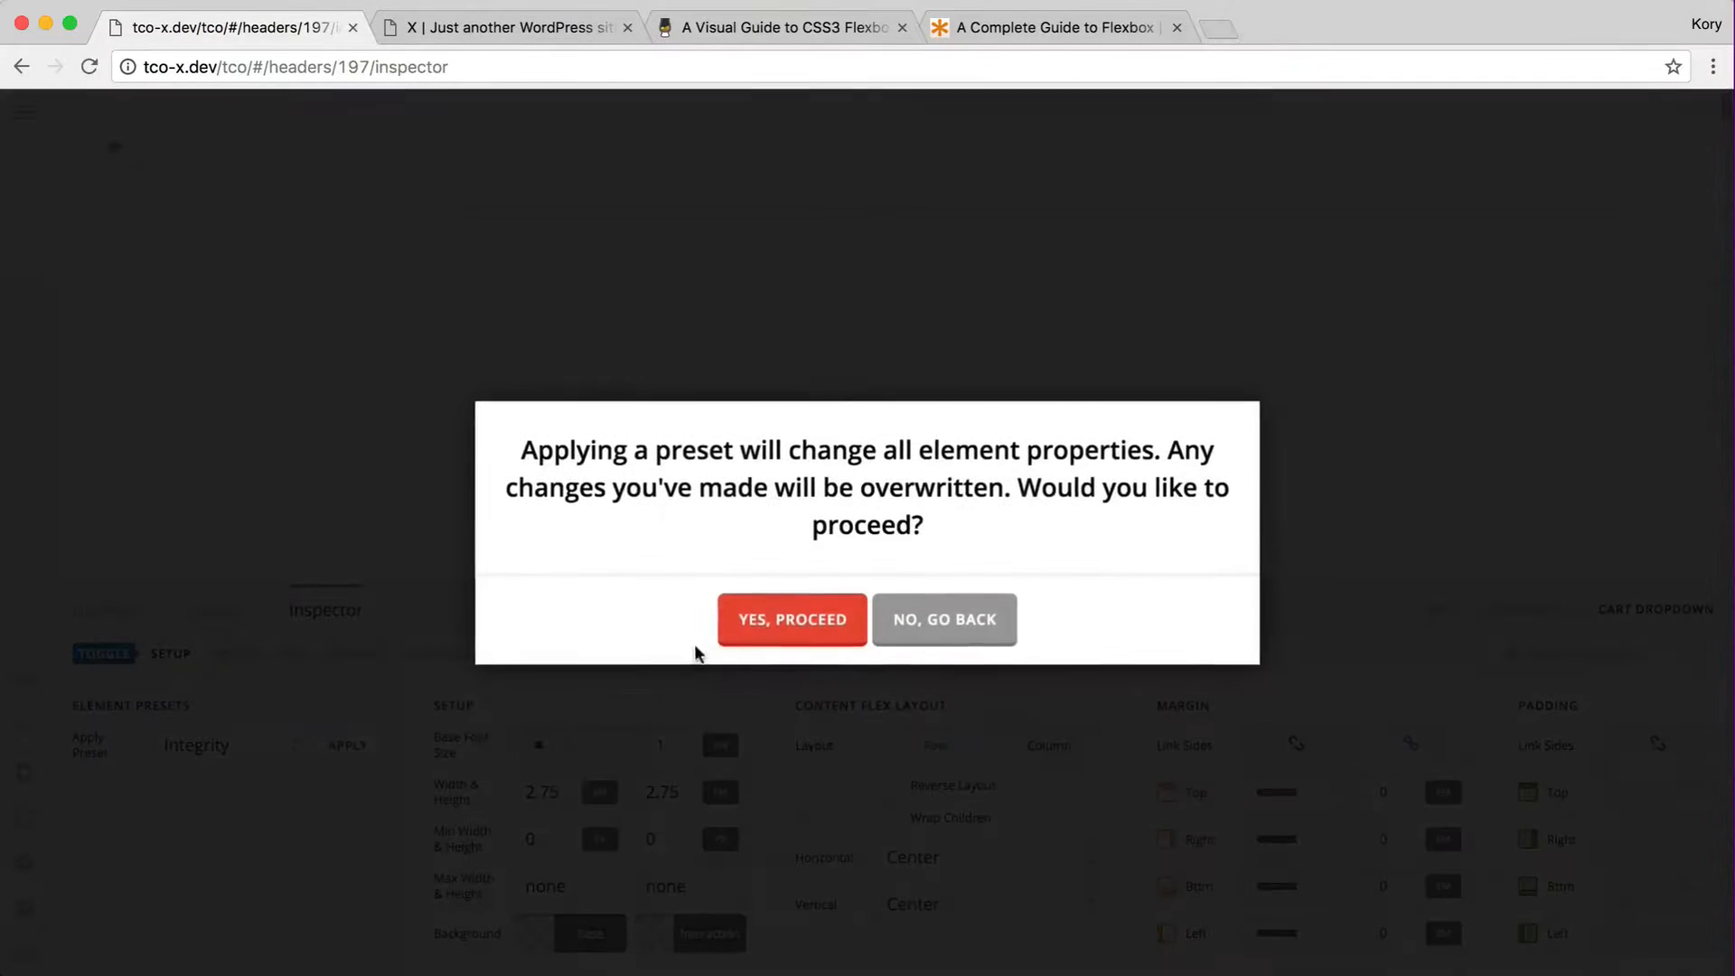
{"action": "left_click", "coordinate": [763, 630]}
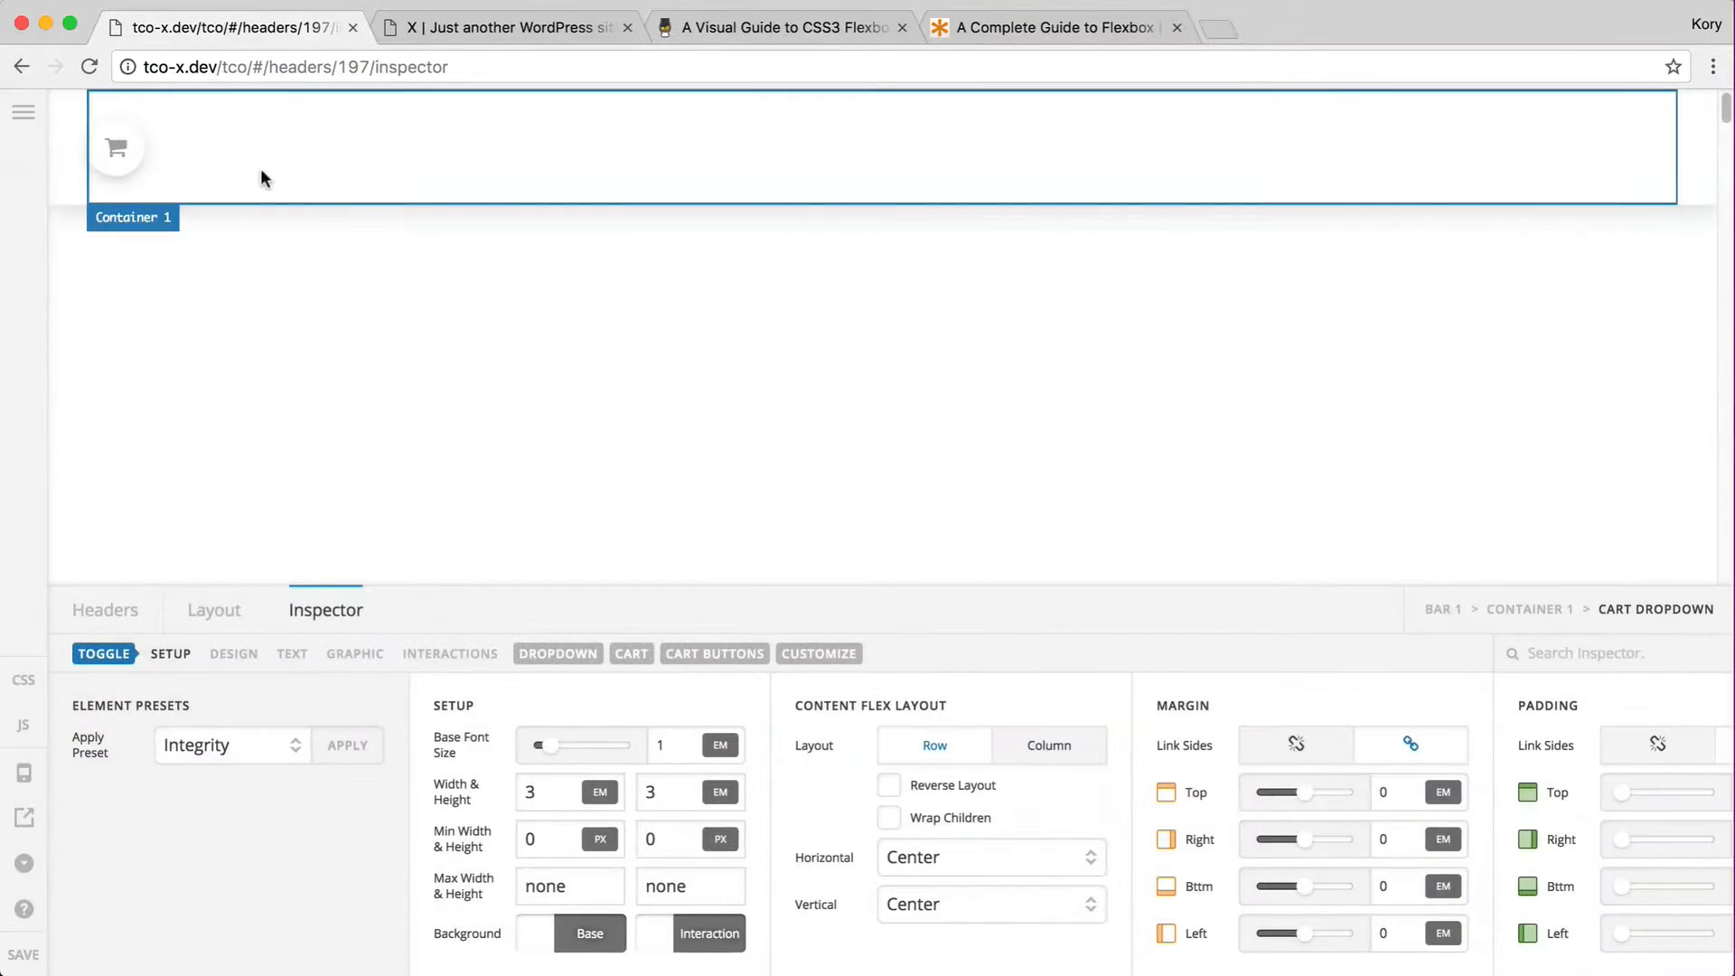
{"action": "left_click", "coordinate": [24, 954]}
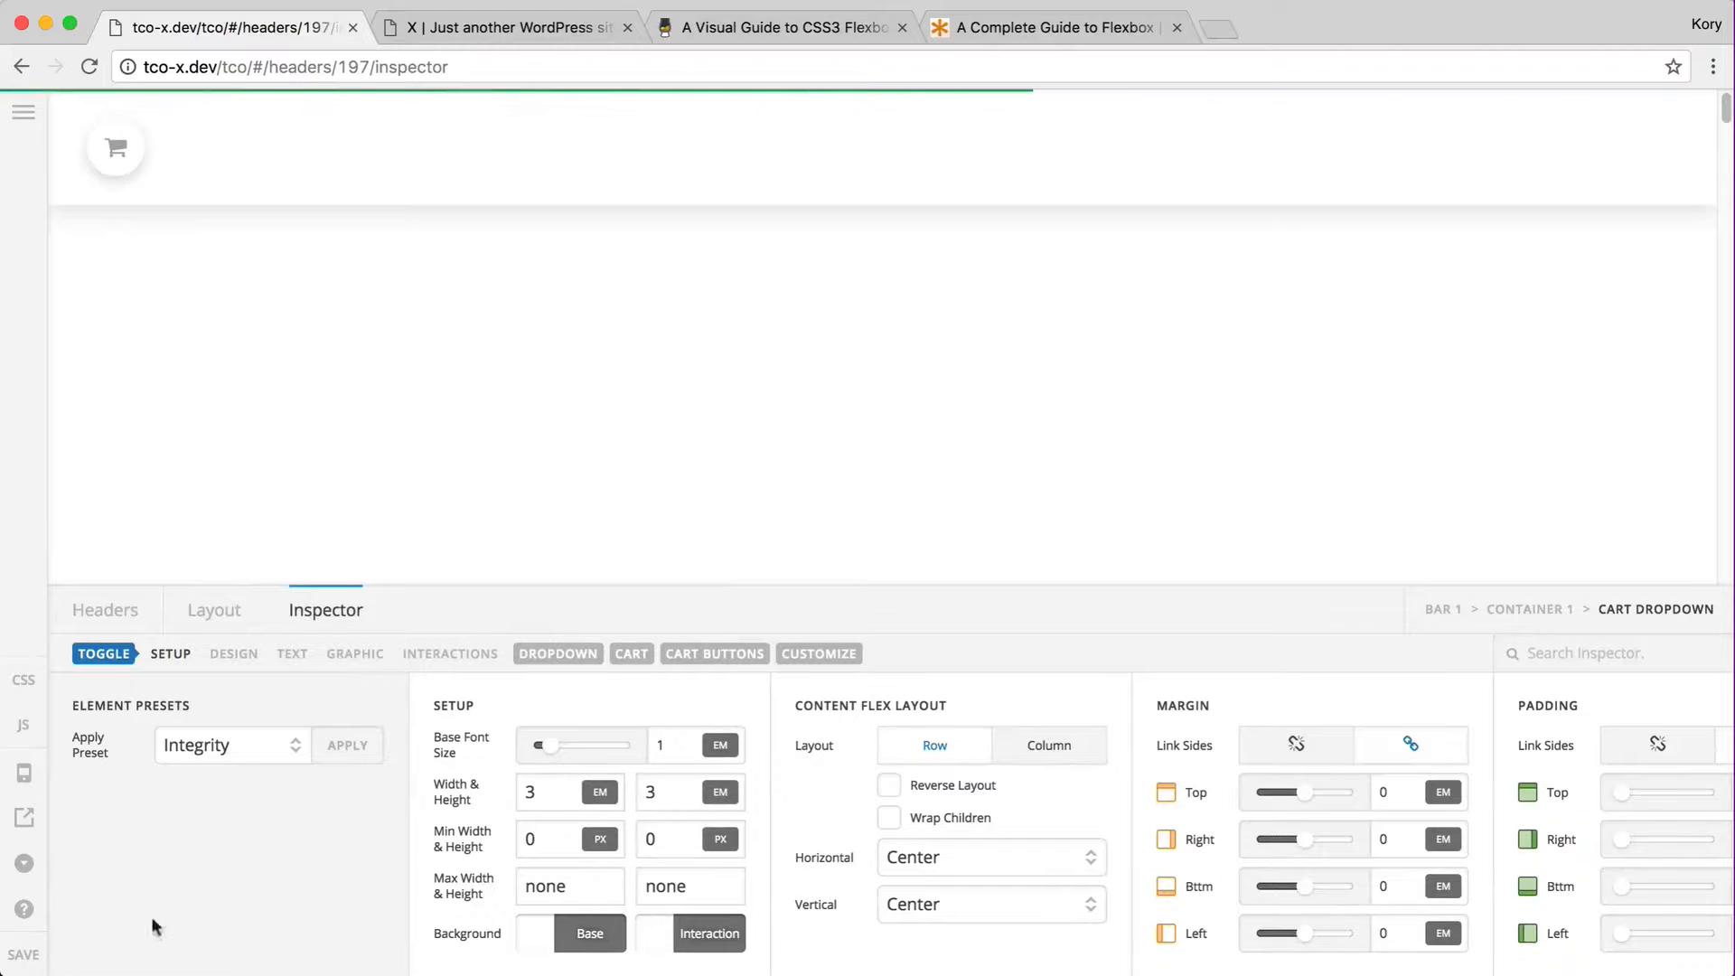
- Examine the open cart dropdown's items, subtotal and buttons, along with the cart's title and placement settings
{"action": "scroll", "coordinate": [256, 904], "scroll_direction": "right", "scroll_amount": 2}
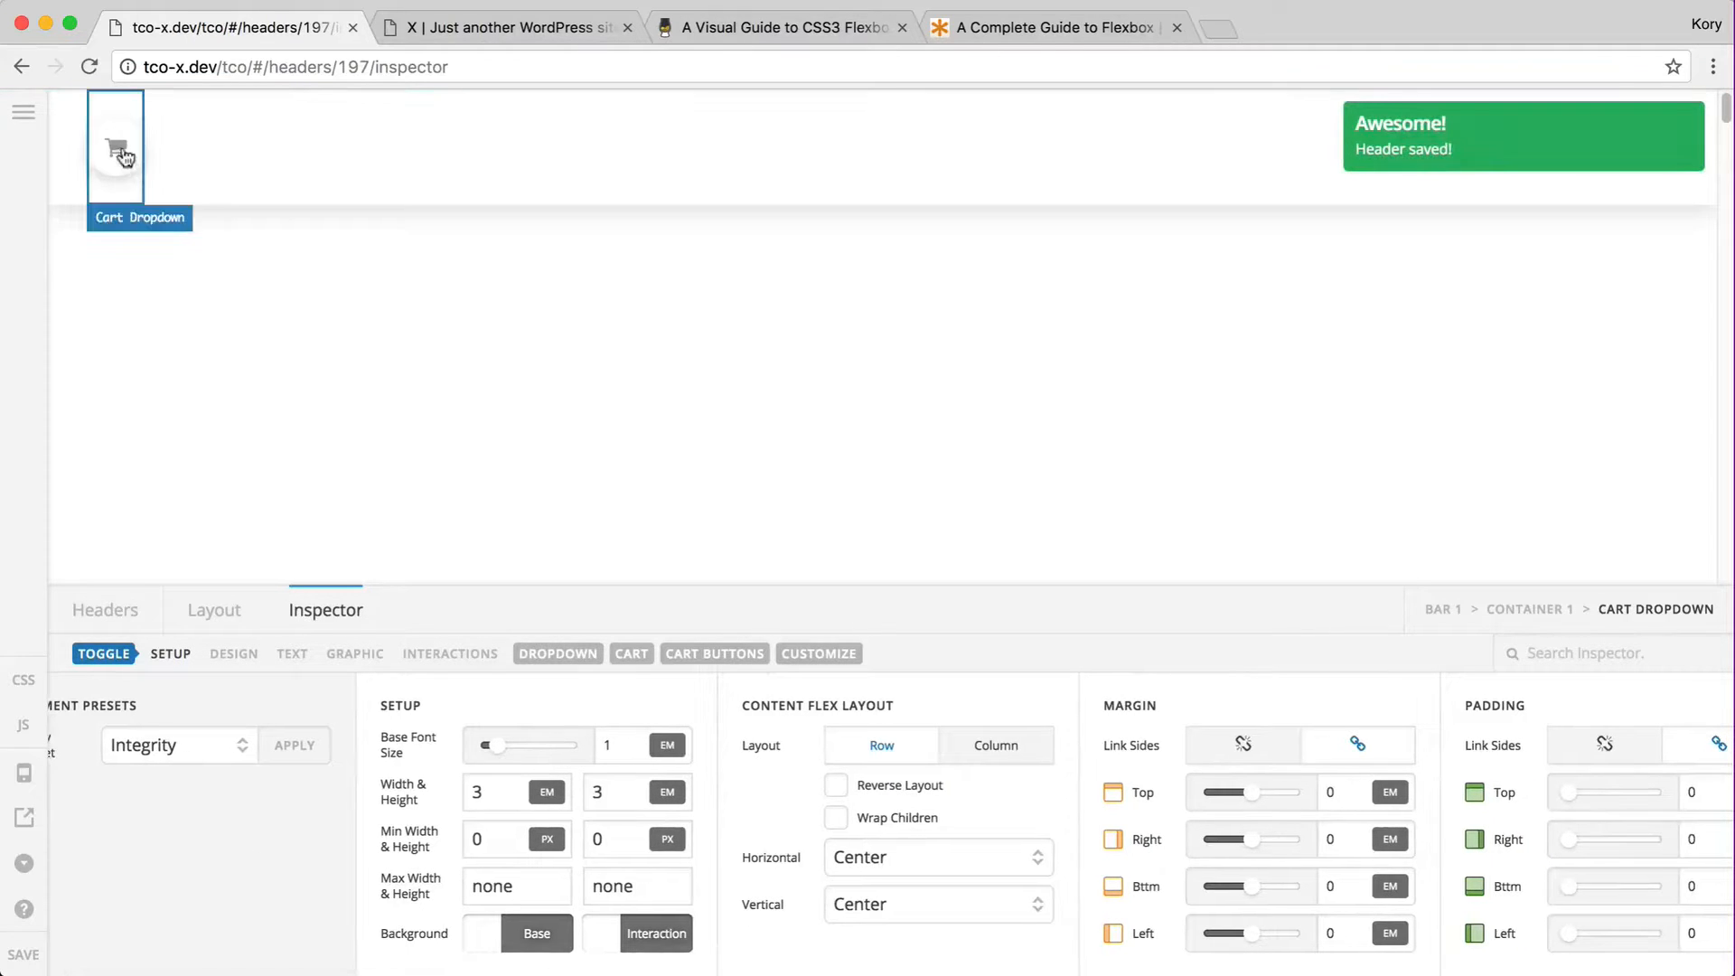
{"action": "mouse_move", "coordinate": [116, 147]}
{"action": "scroll", "coordinate": [282, 323], "scroll_direction": "down", "scroll_amount": 5}
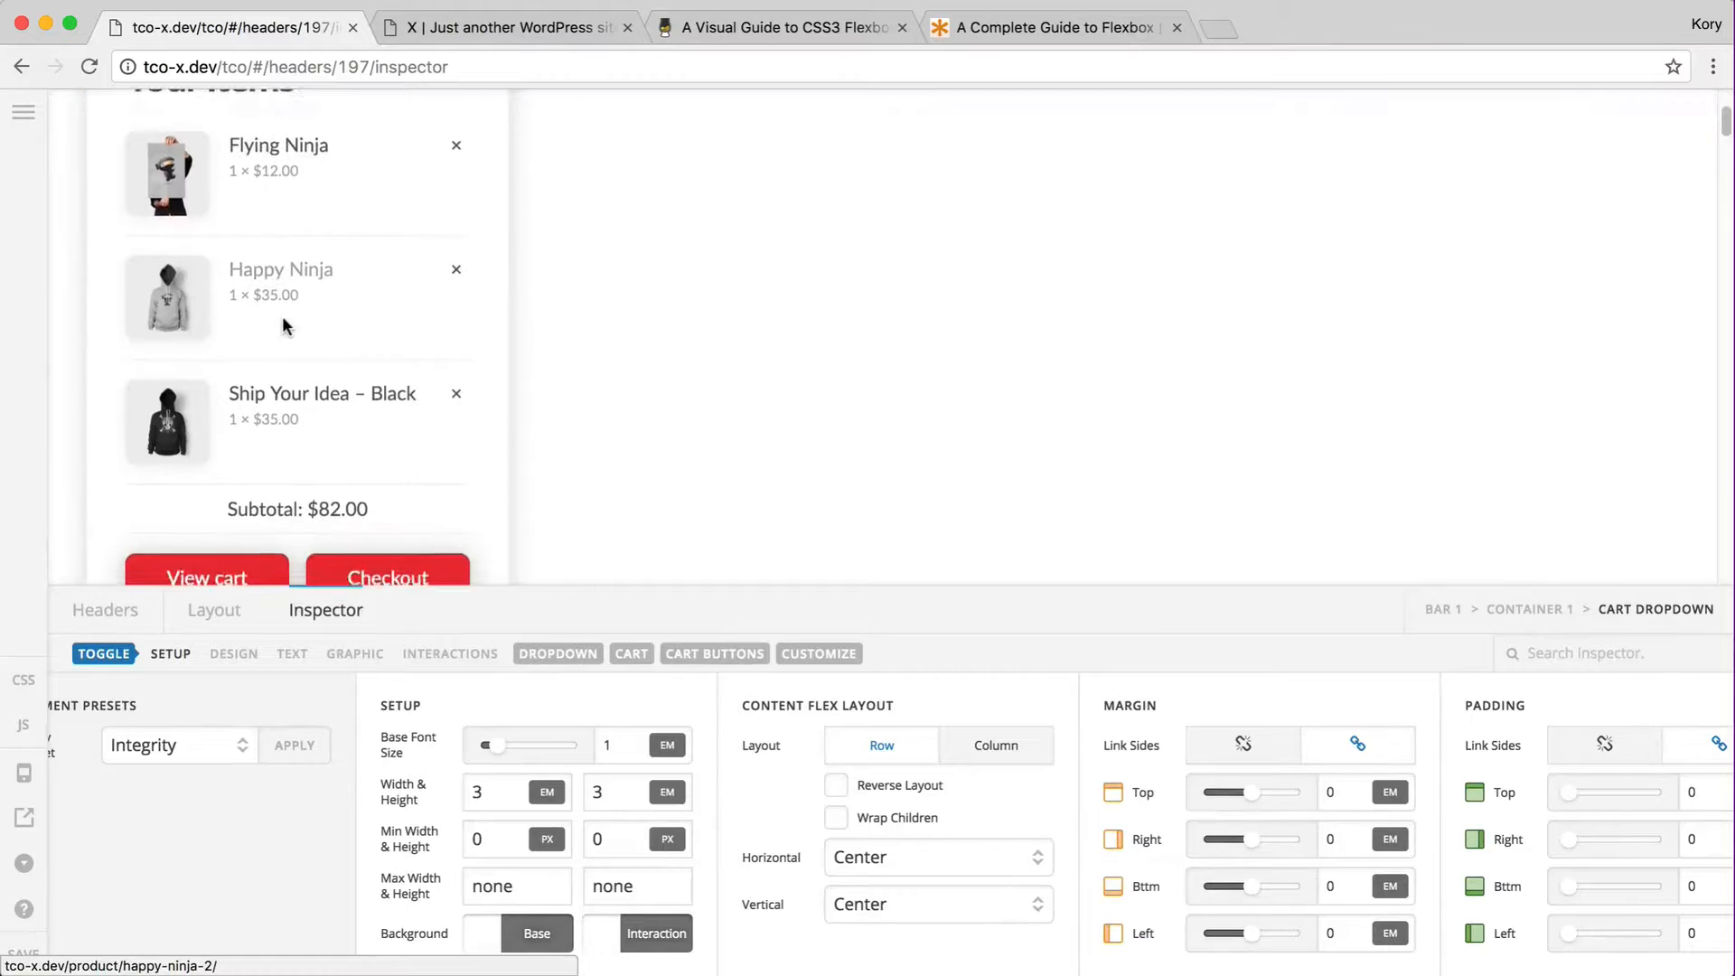
{"action": "scroll", "coordinate": [283, 323], "scroll_direction": "up", "scroll_amount": 3}
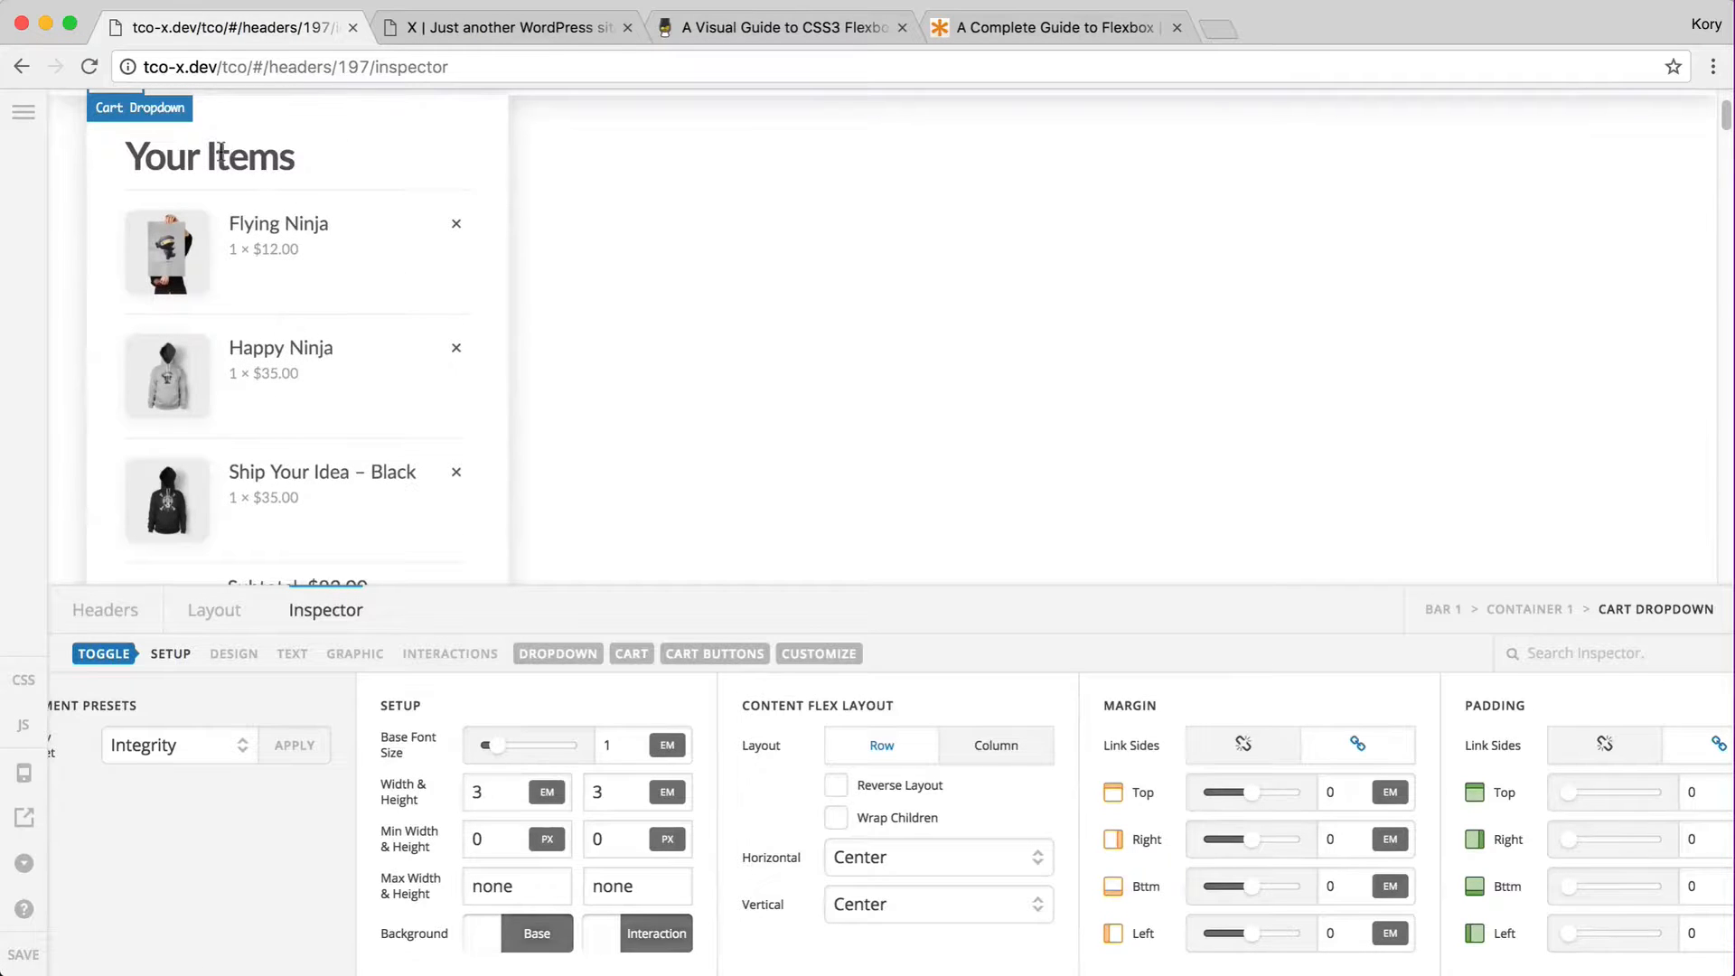
{"action": "scroll", "coordinate": [310, 376], "scroll_direction": "down", "scroll_amount": 3}
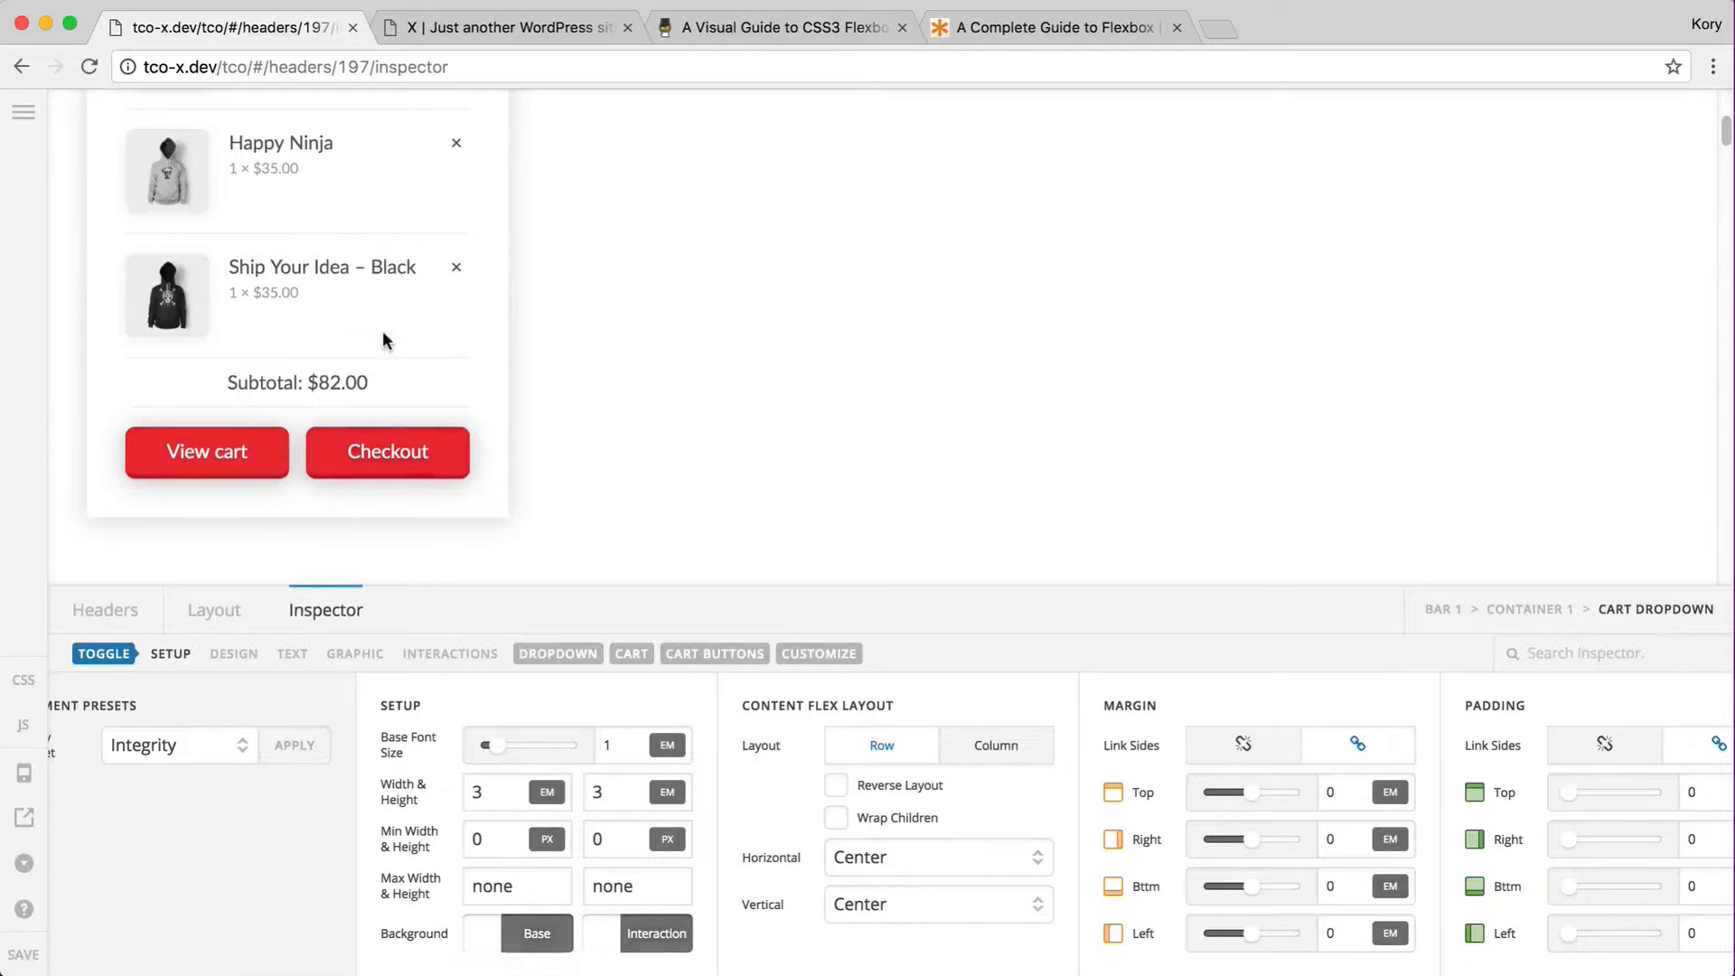
{"action": "left_click", "coordinate": [633, 654]}
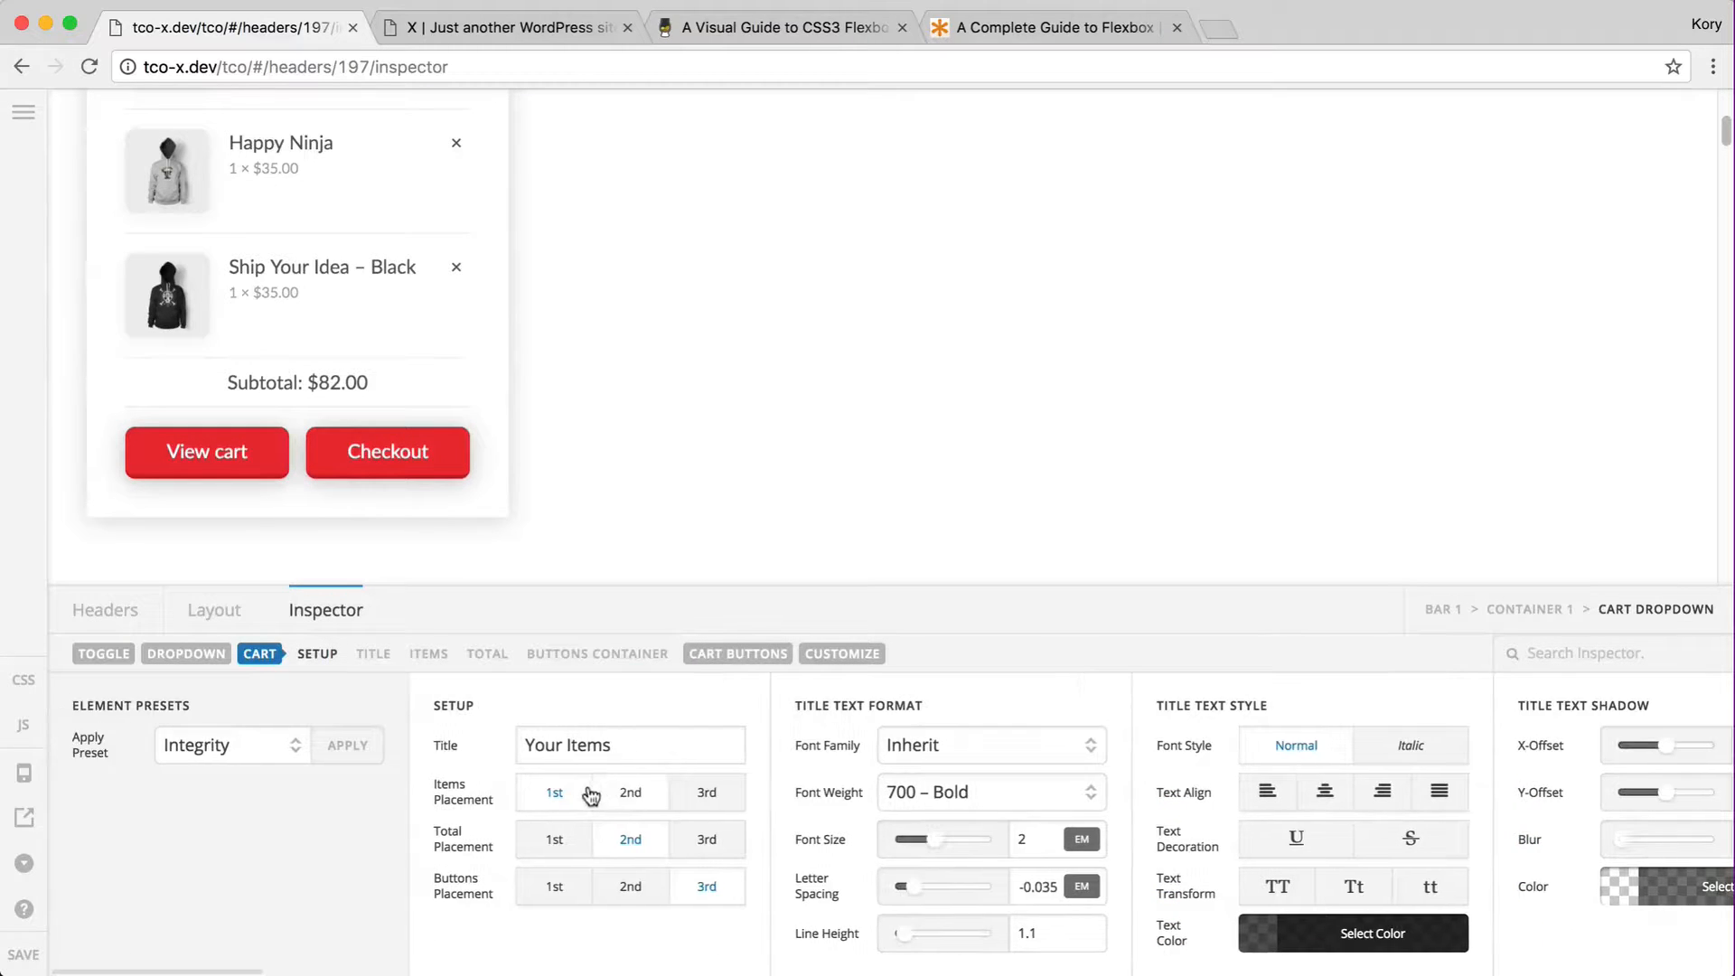
{"action": "scroll", "coordinate": [379, 428], "scroll_direction": "up", "scroll_amount": 2}
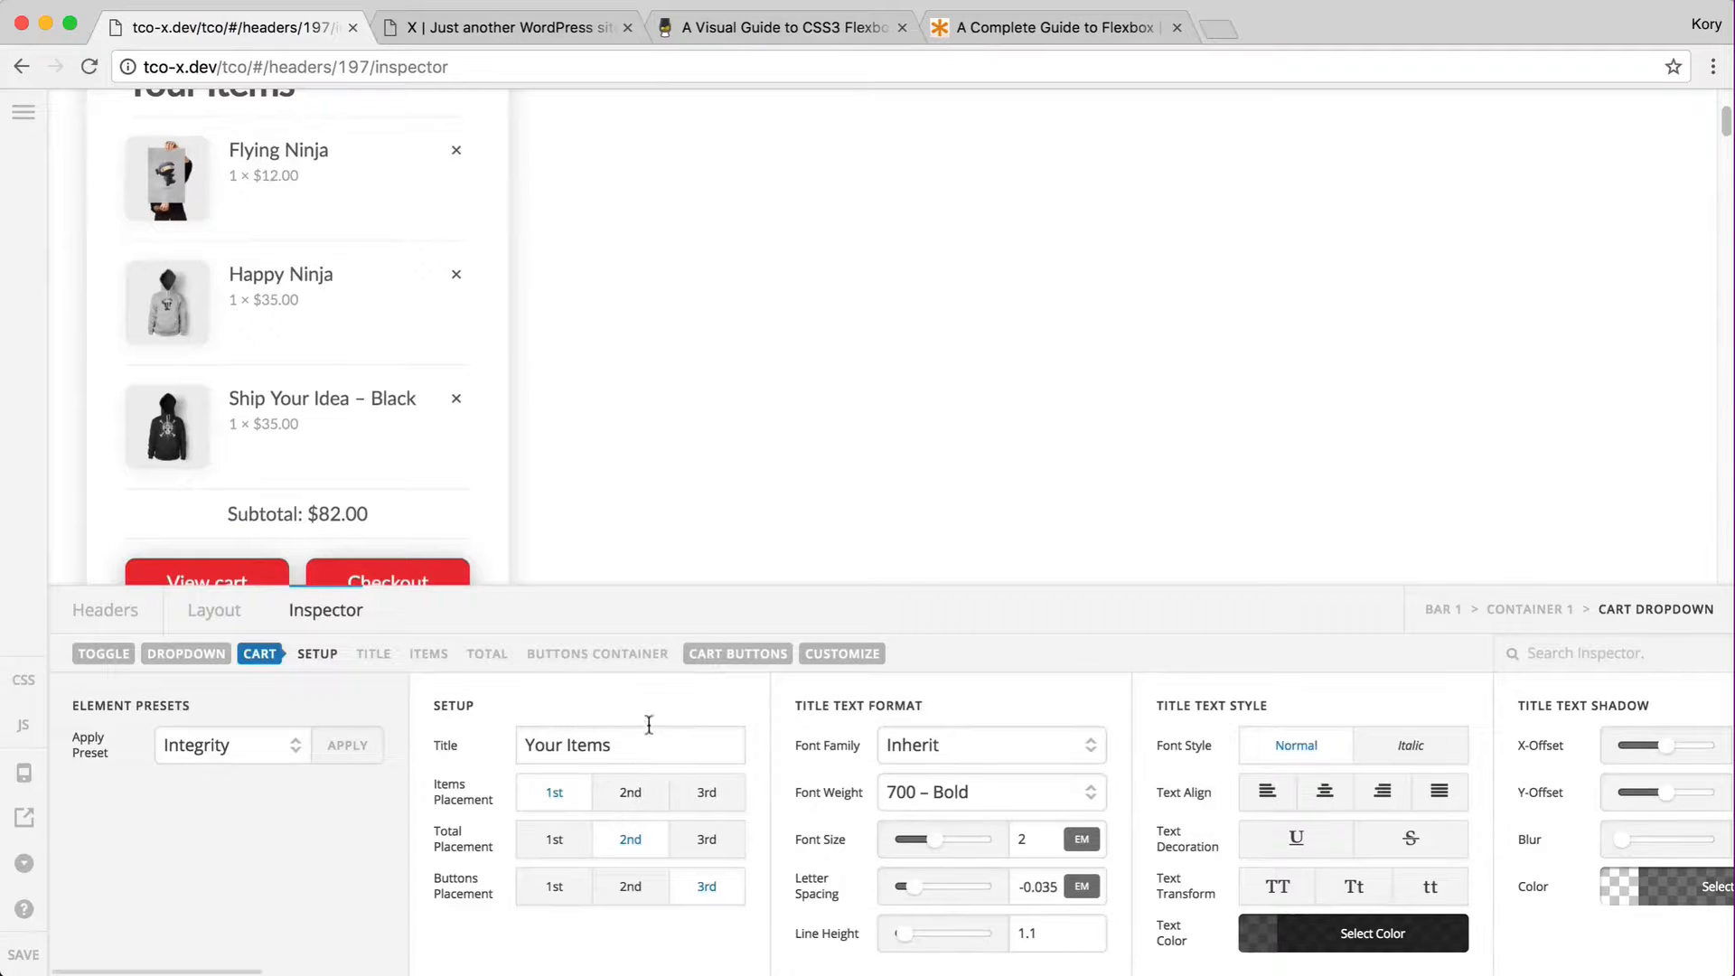
{"action": "double_click", "coordinate": [609, 744]}
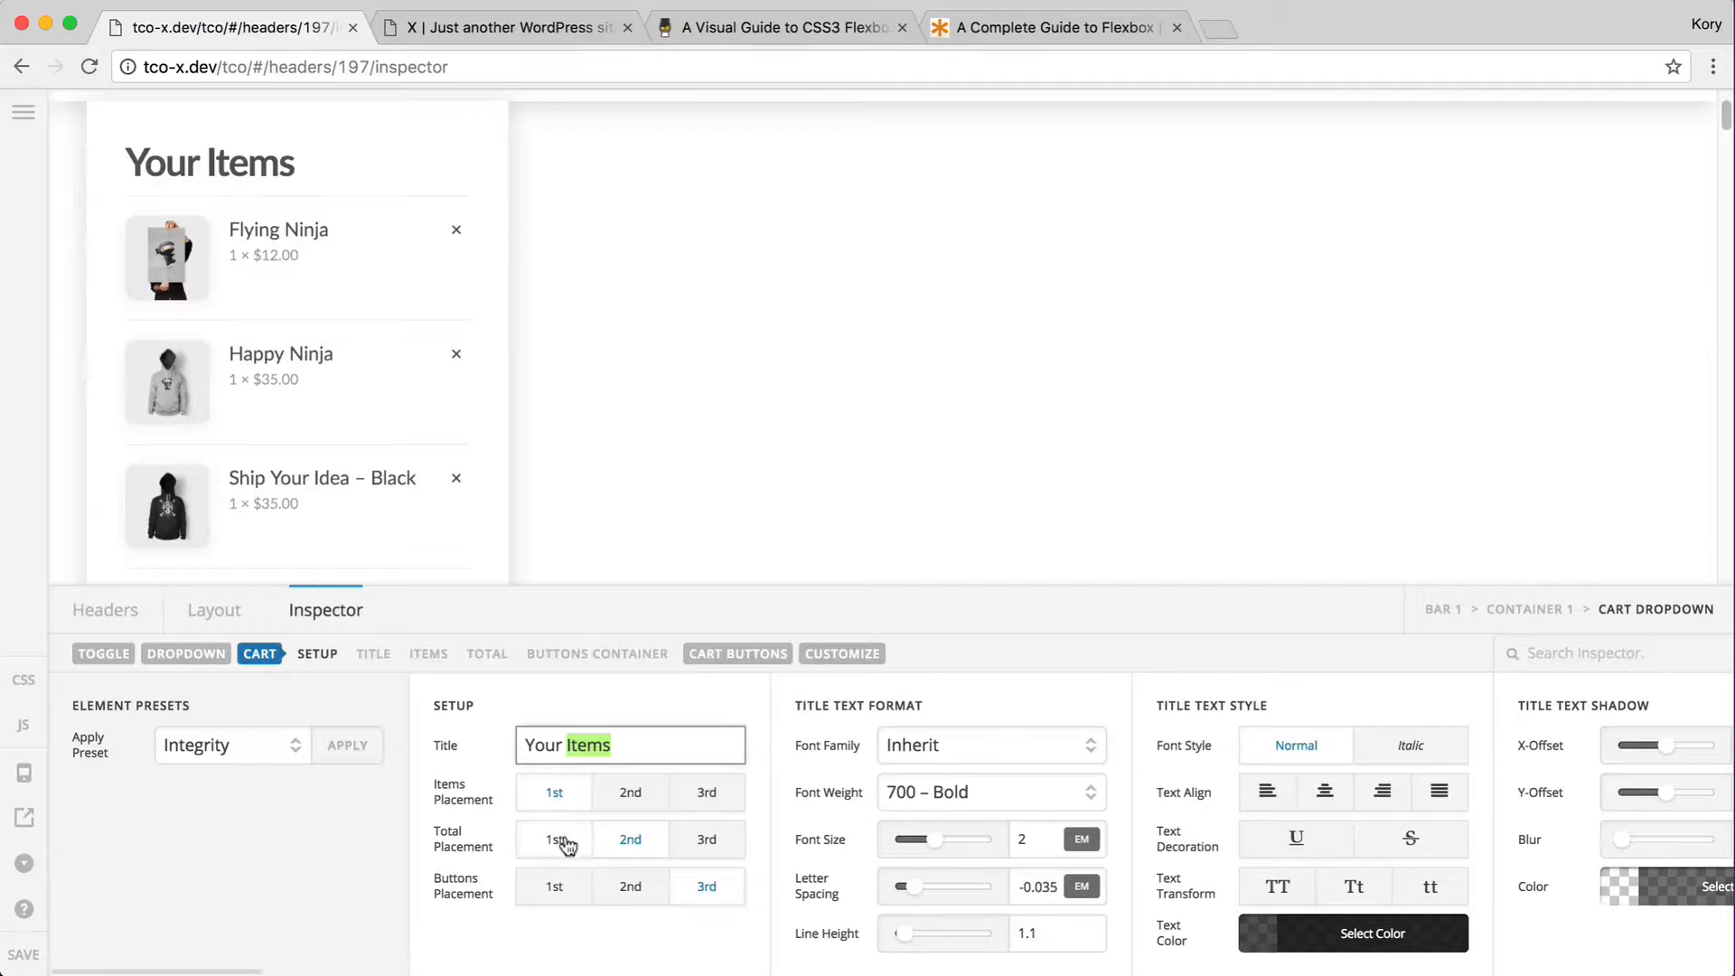
- Reorder the cart dropdown's contents by placing the total 1st, the buttons 2nd and the items 3rd
{"action": "left_click", "coordinate": [562, 840]}
{"action": "left_click", "coordinate": [635, 793]}
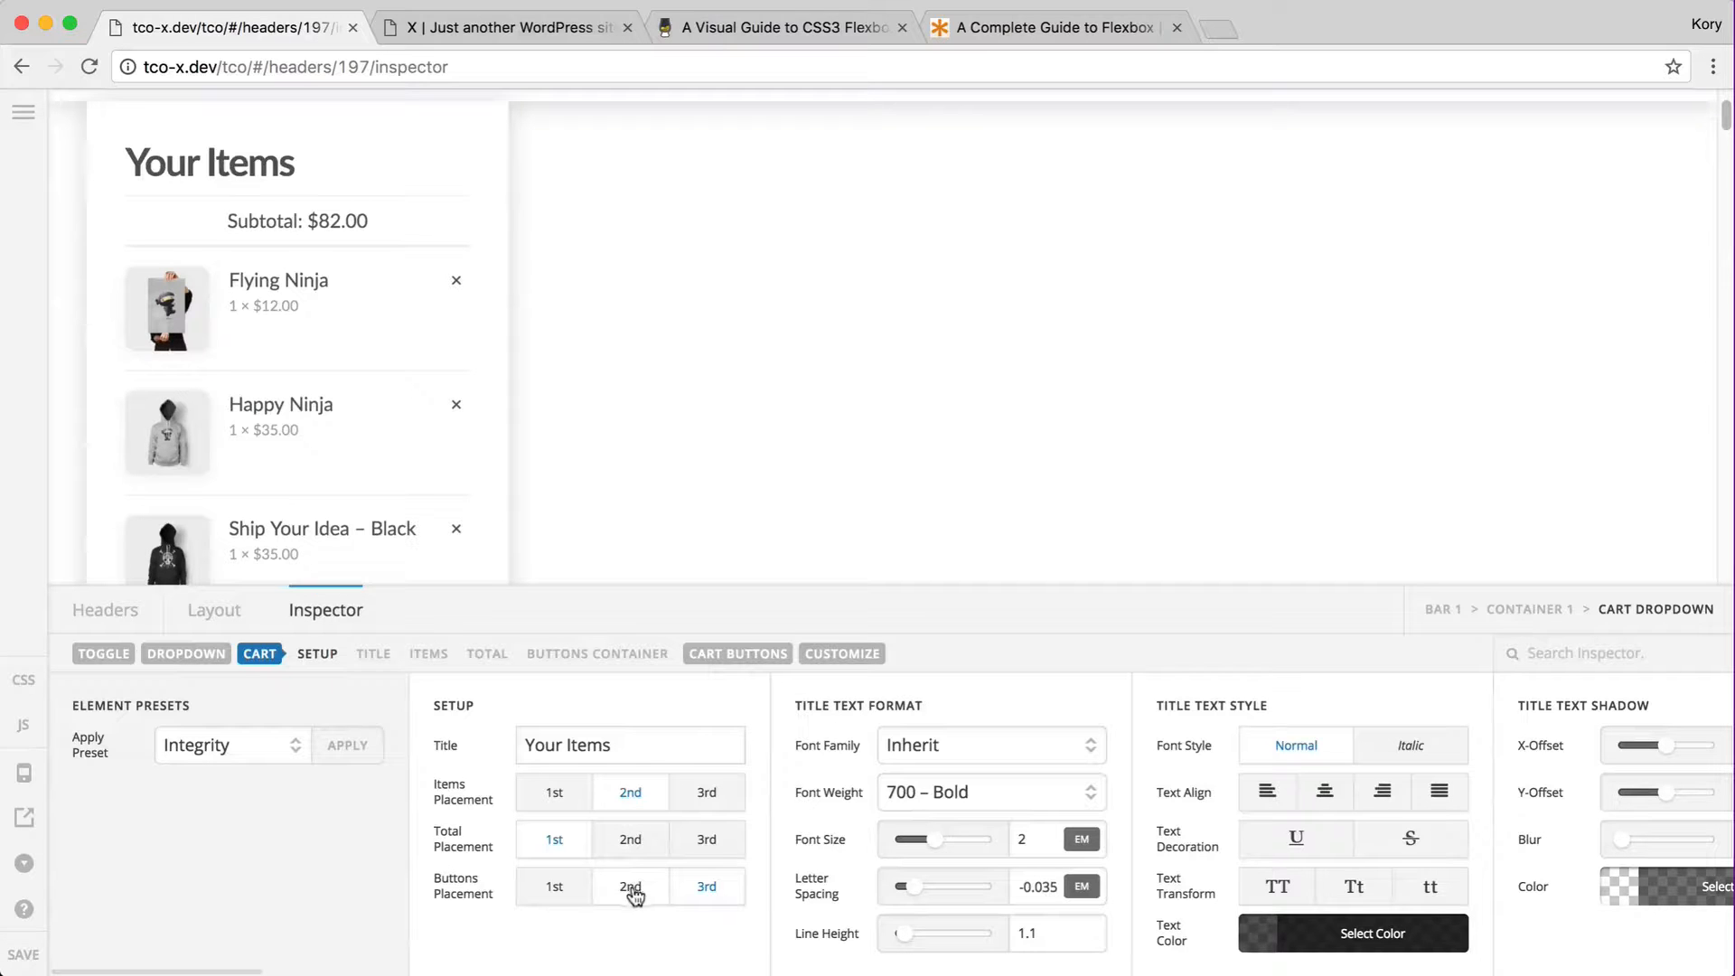
{"action": "left_click", "coordinate": [631, 887]}
{"action": "left_click", "coordinate": [708, 800]}
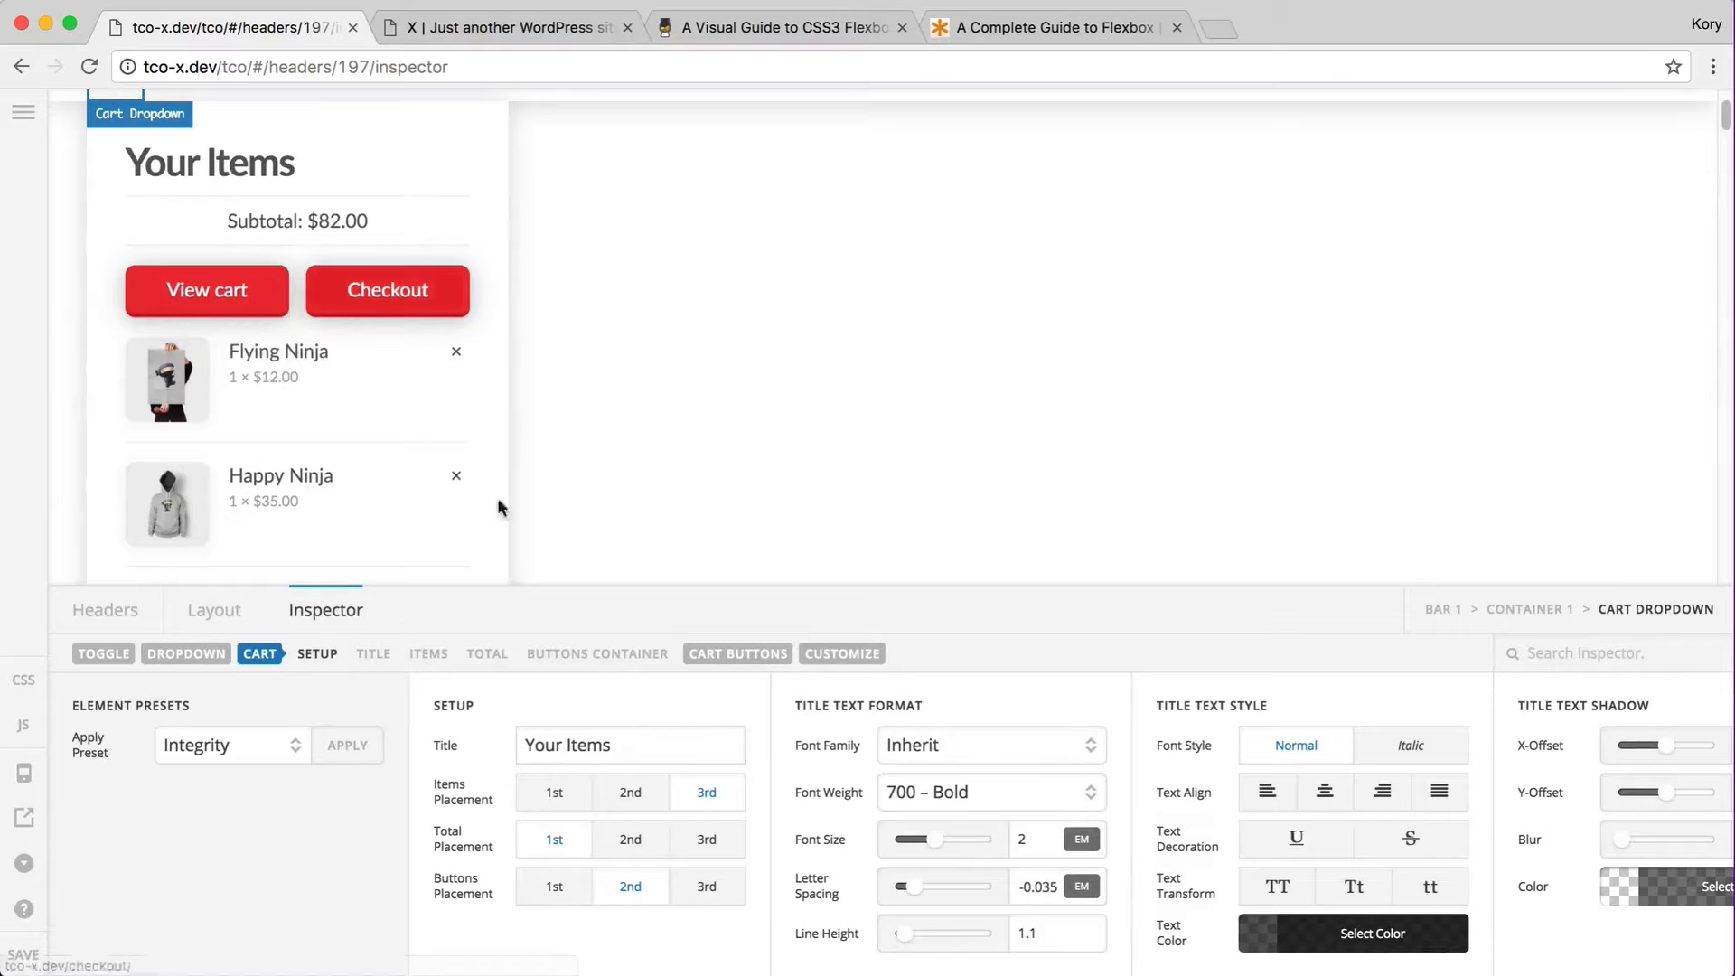
- Restore the cart's order with items 1st, total 2nd and buttons 3rd, and check the preview
{"action": "left_click", "coordinate": [571, 803]}
{"action": "left_click", "coordinate": [631, 839]}
{"action": "left_click", "coordinate": [703, 886]}
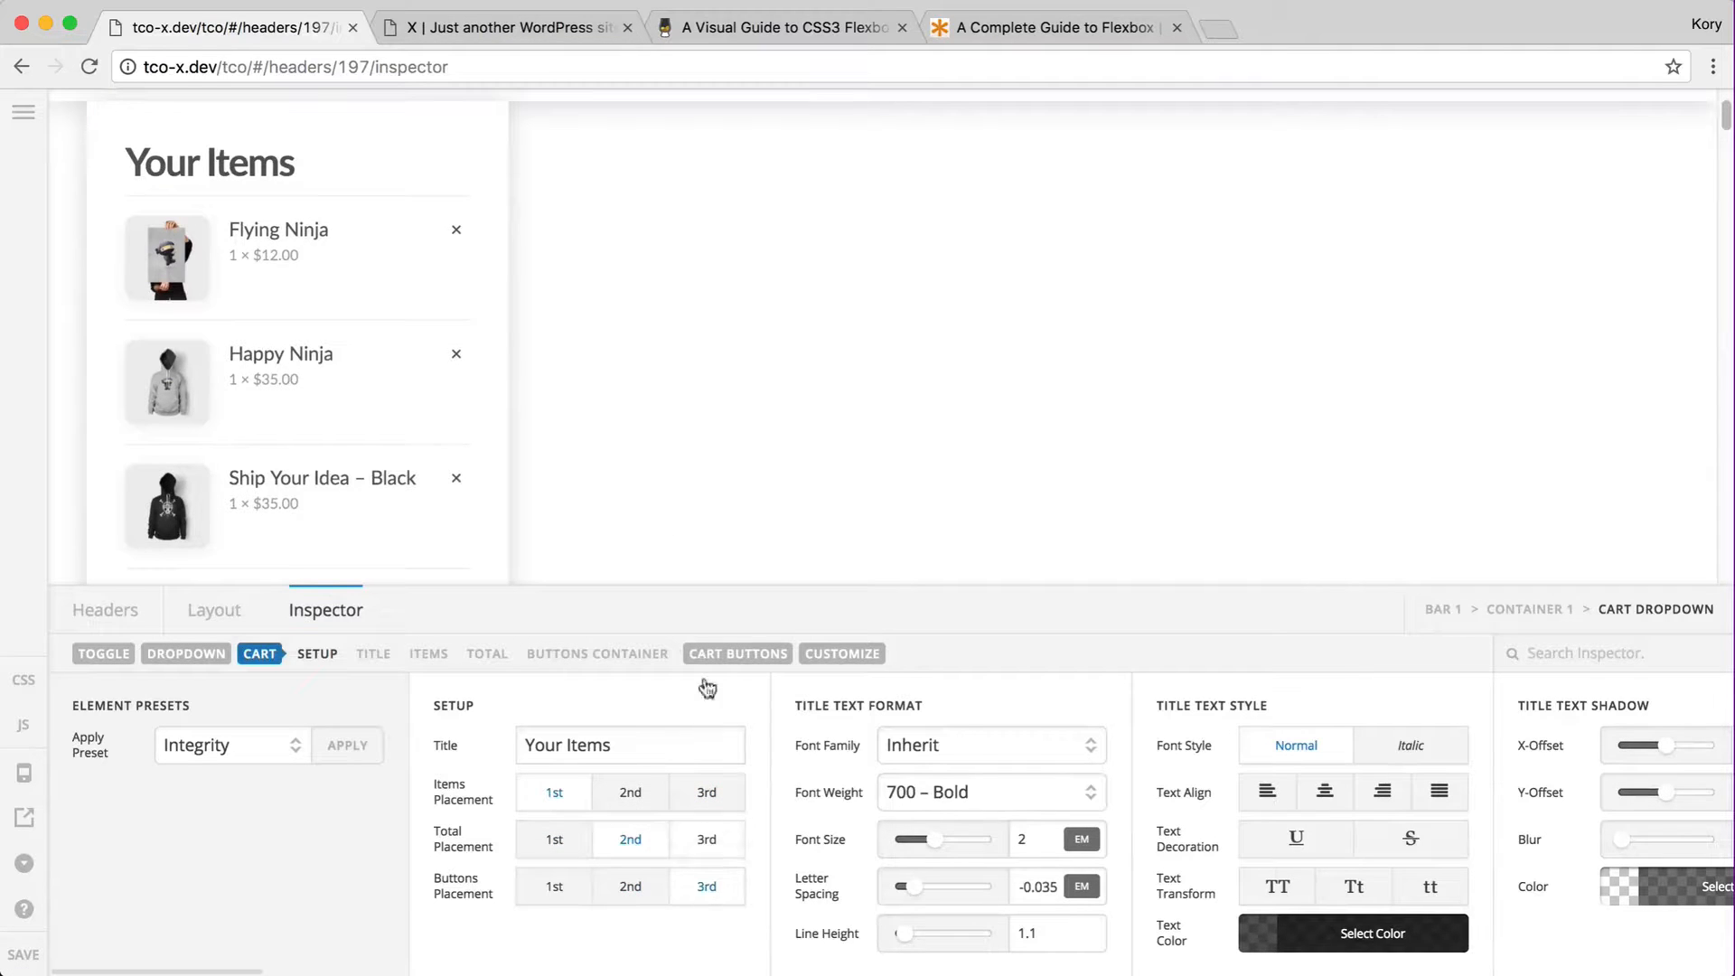
{"action": "scroll", "coordinate": [371, 313], "scroll_direction": "down", "scroll_amount": 3}
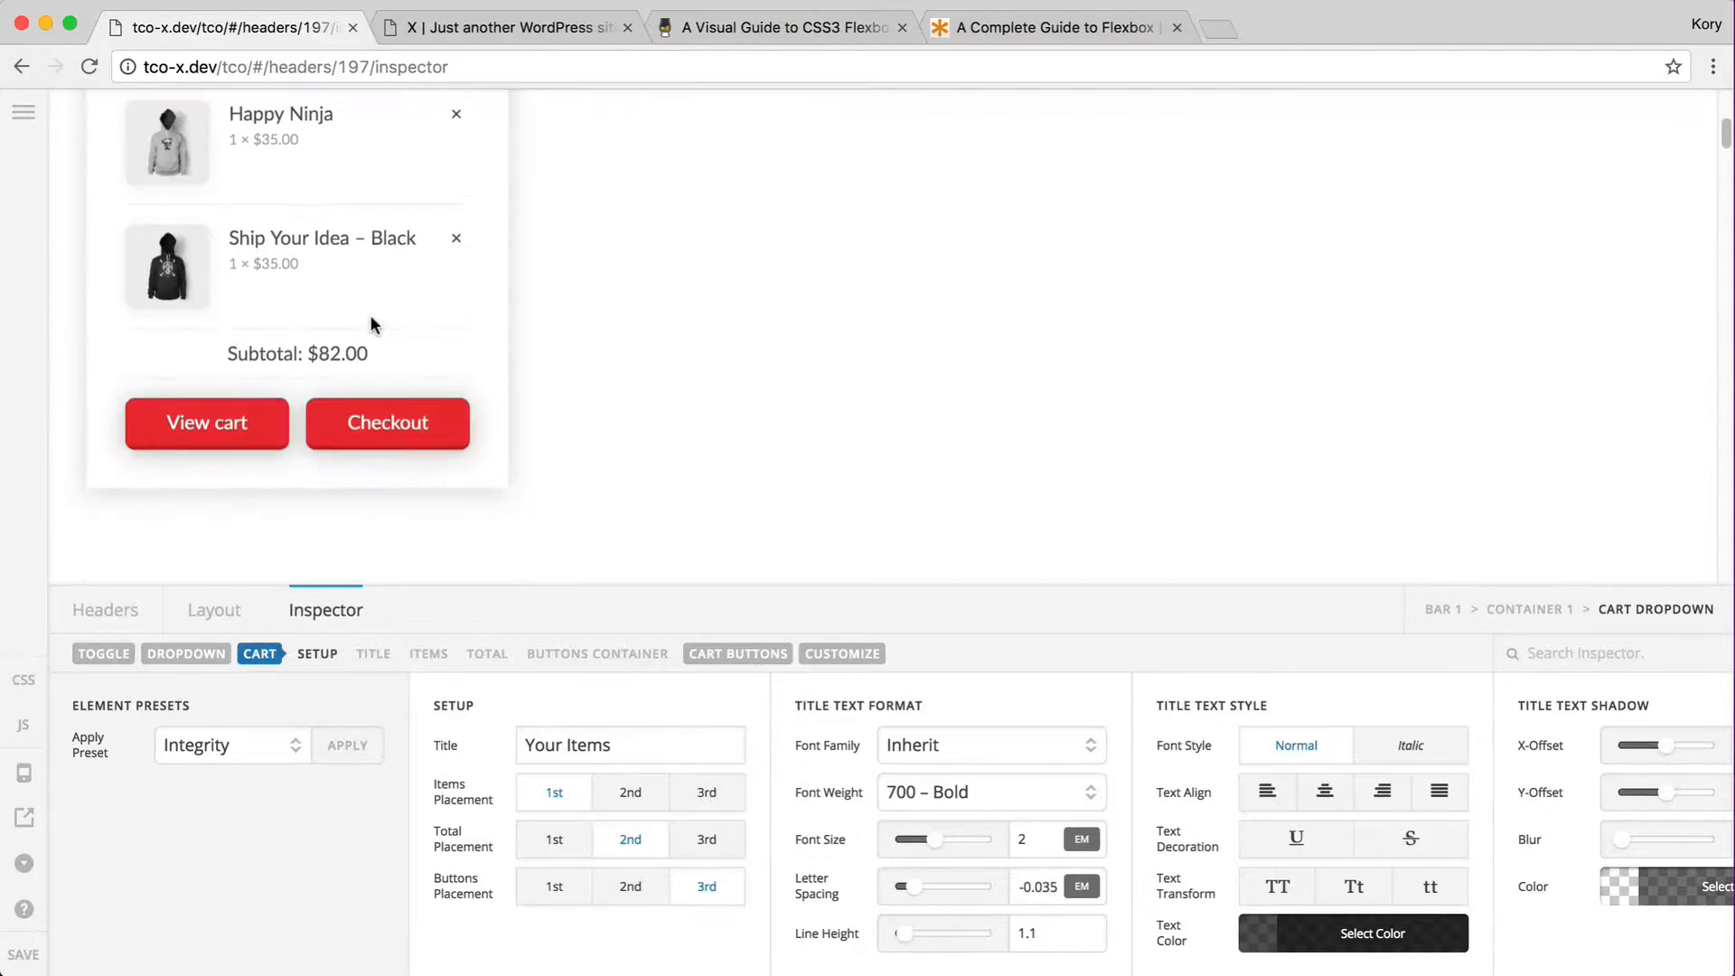
{"action": "scroll", "coordinate": [371, 314], "scroll_direction": "up", "scroll_amount": 3}
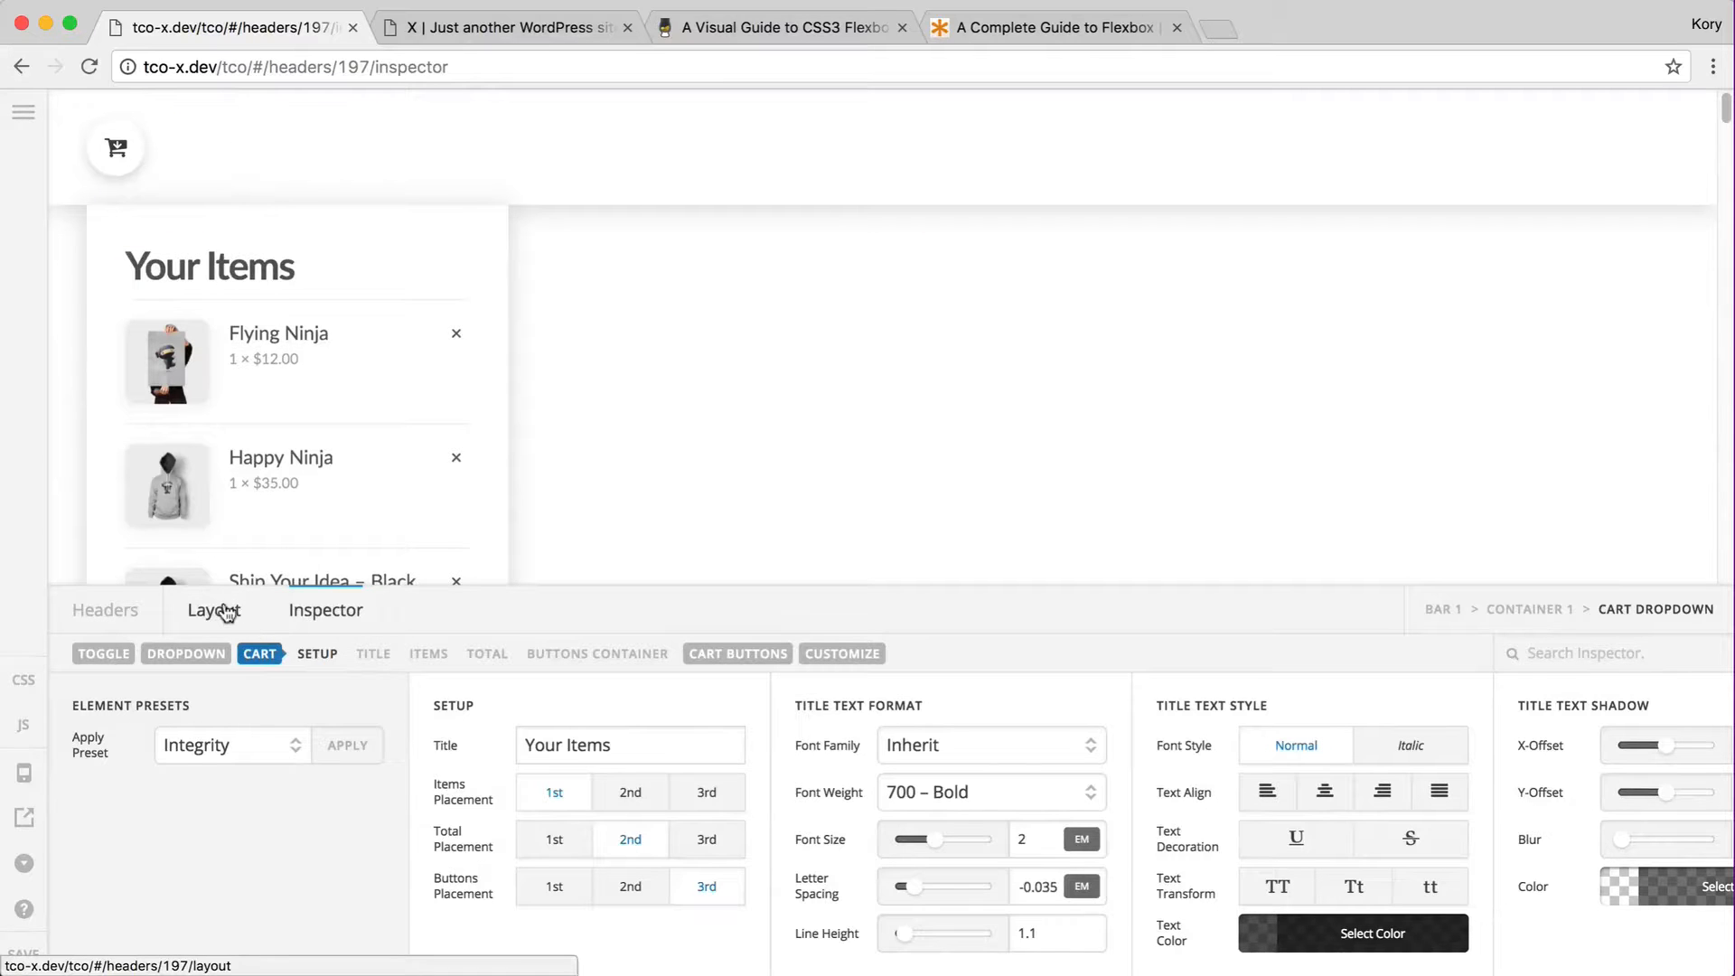
- Add a Search Inline element to Container 1 beside the Cart Dropdown and open its settings
{"action": "left_click", "coordinate": [215, 617]}
{"action": "left_click", "coordinate": [1477, 765]}
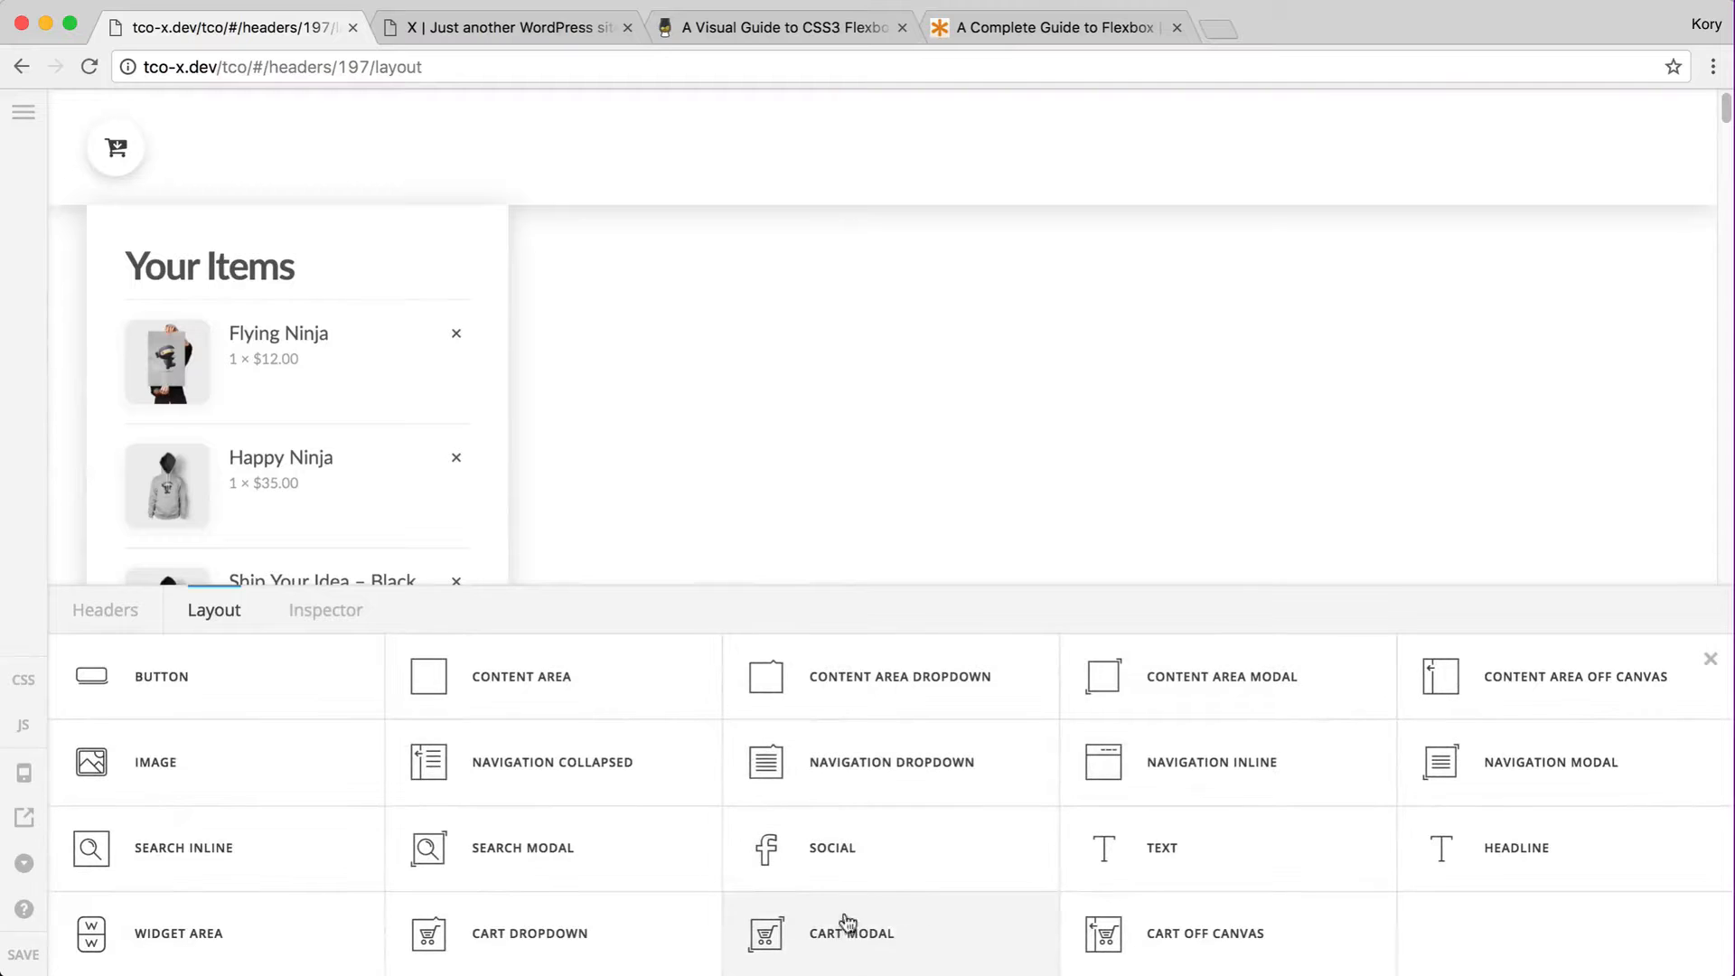
{"action": "left_click", "coordinate": [226, 851]}
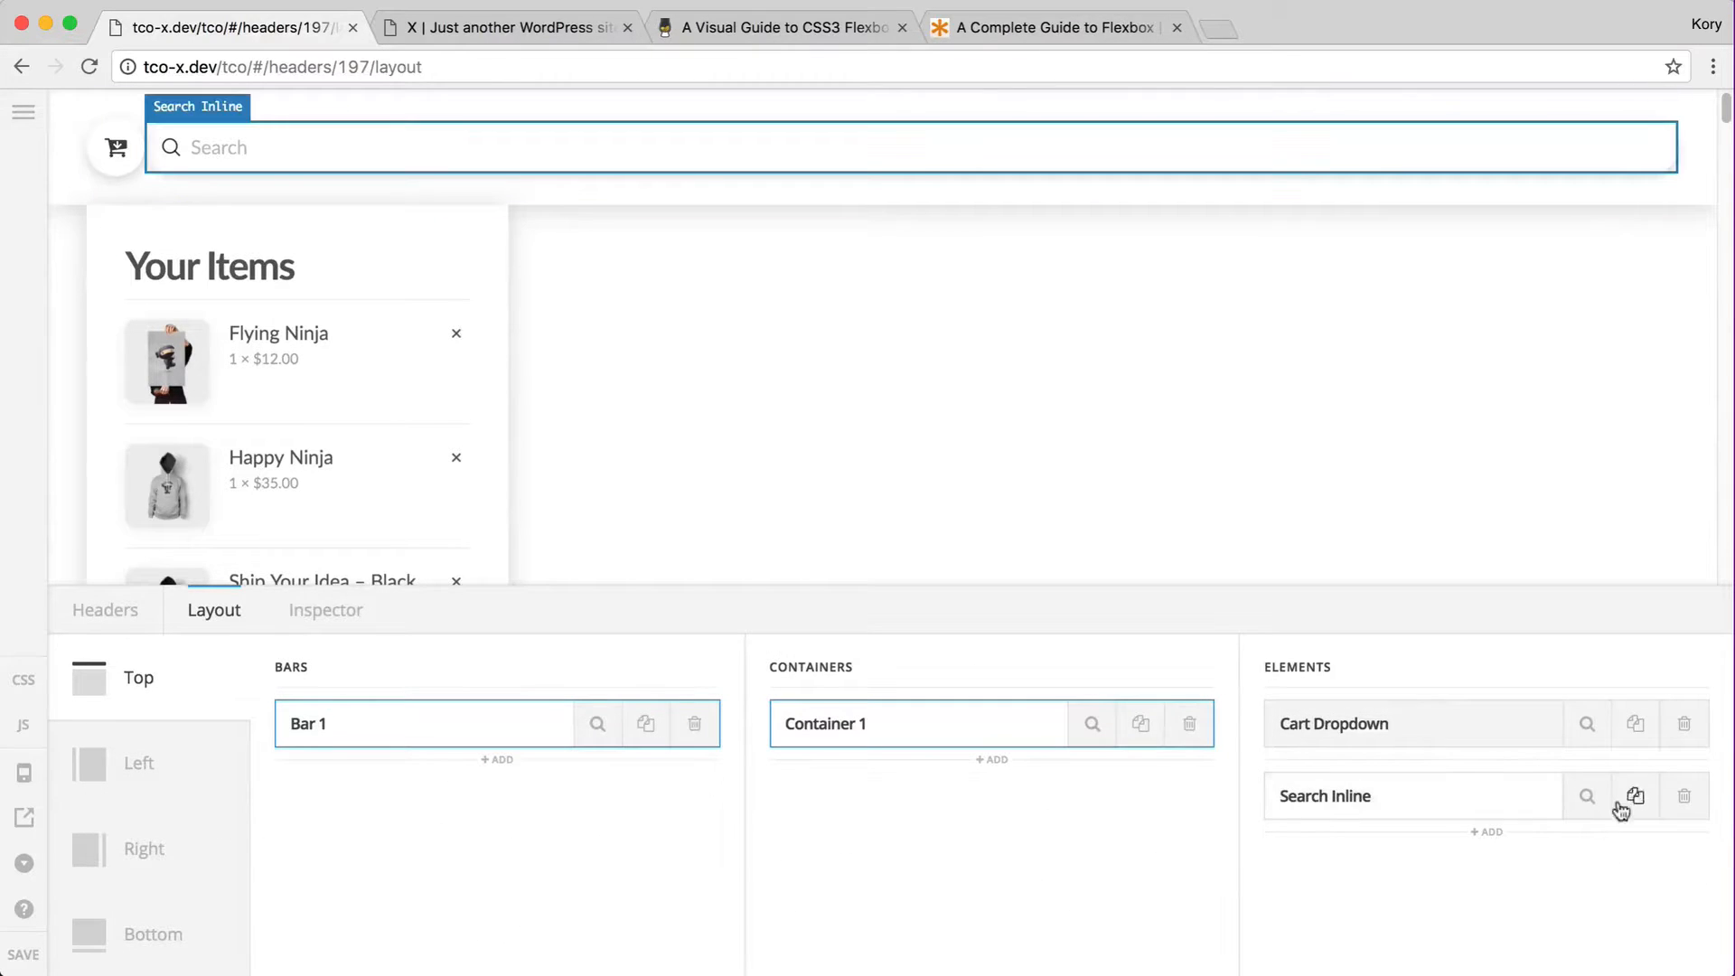
{"action": "left_click", "coordinate": [1586, 798]}
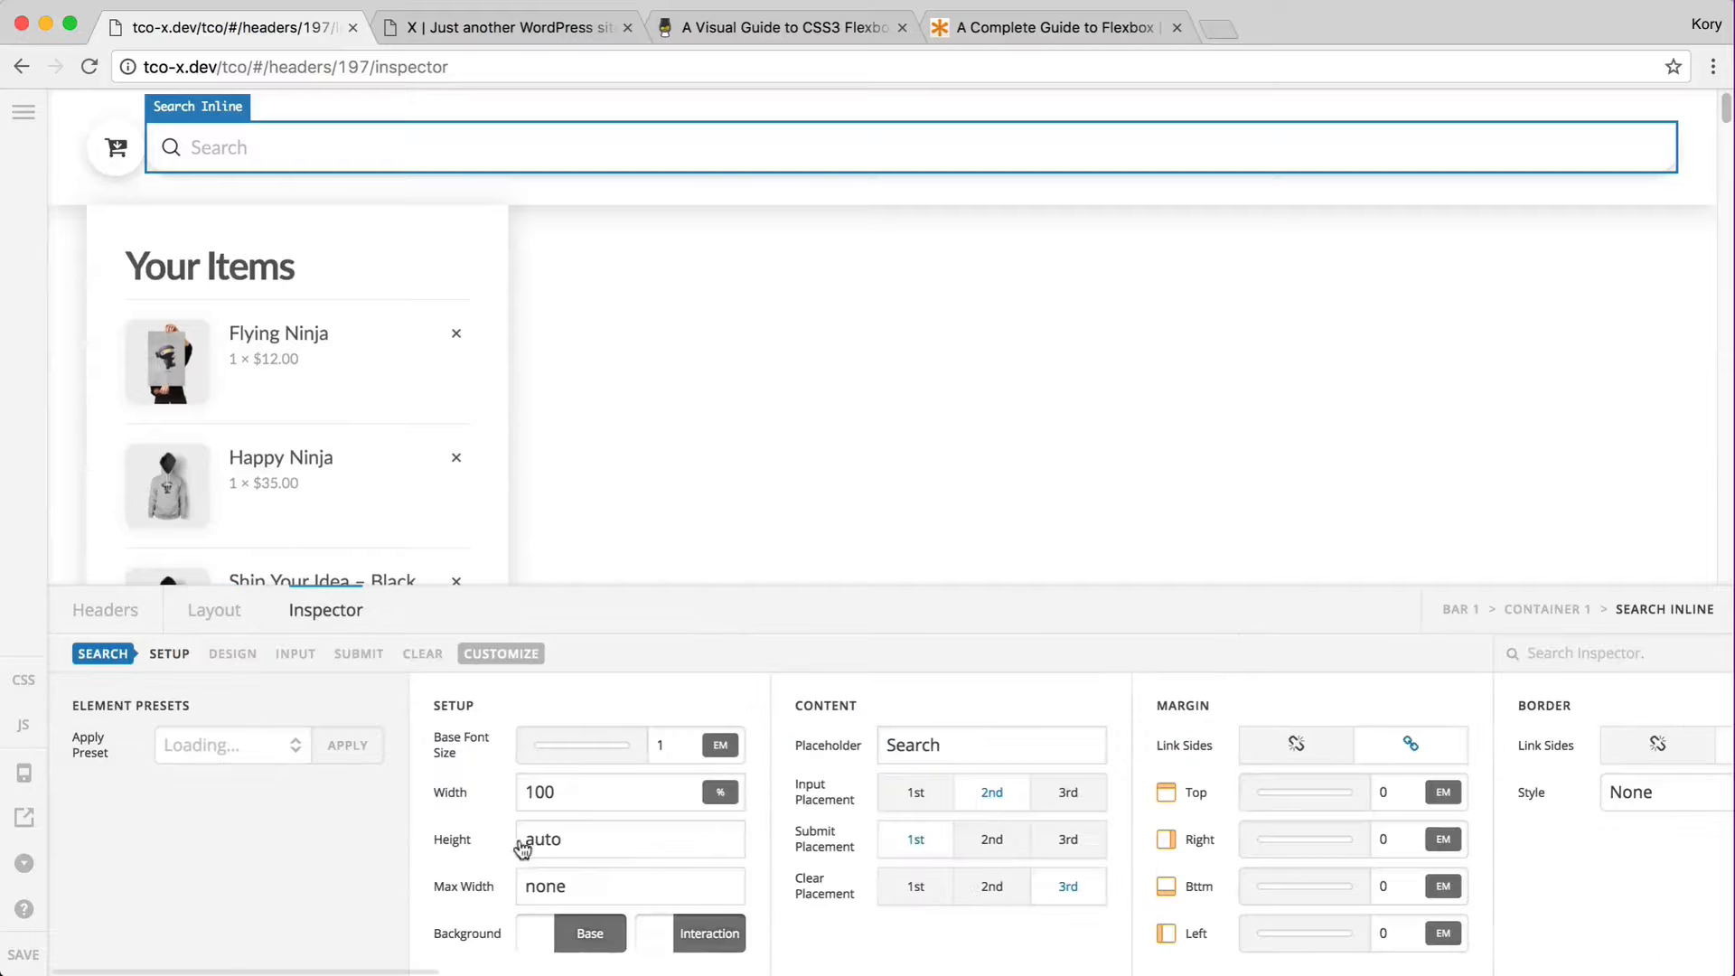
- Apply the Integrity preset to the Search Inline element and save the header
{"action": "left_click", "coordinate": [244, 747]}
{"action": "left_click", "coordinate": [242, 738]}
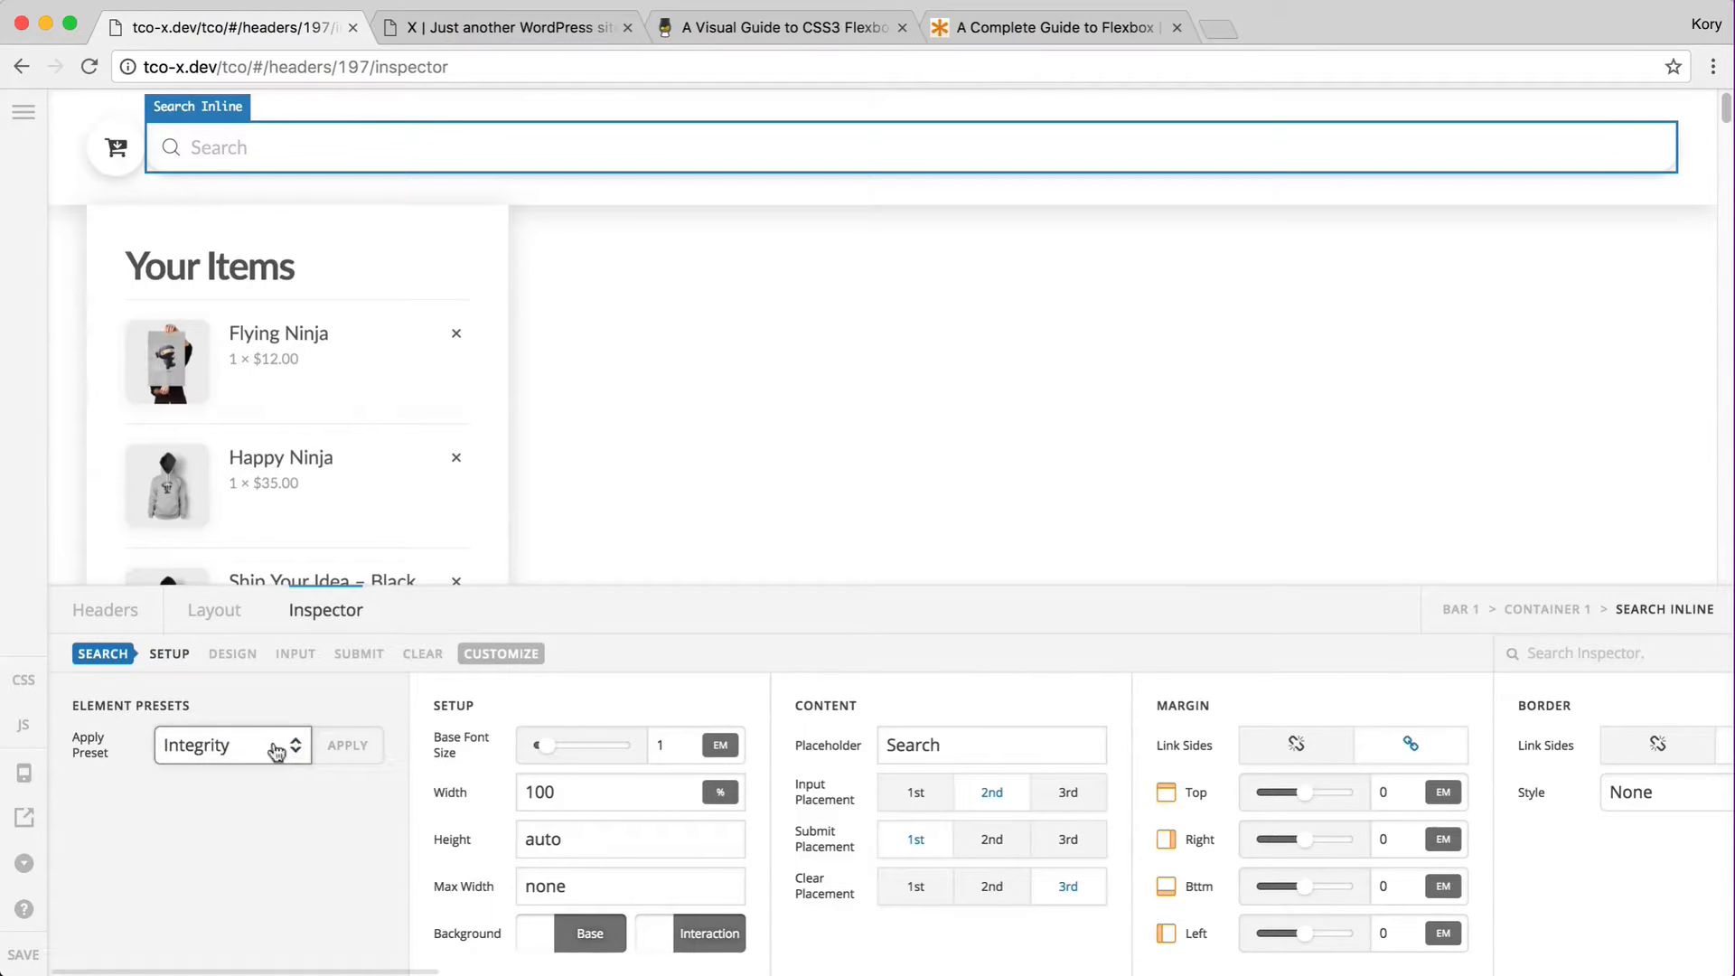
{"action": "left_click", "coordinate": [340, 747]}
{"action": "left_click", "coordinate": [750, 622]}
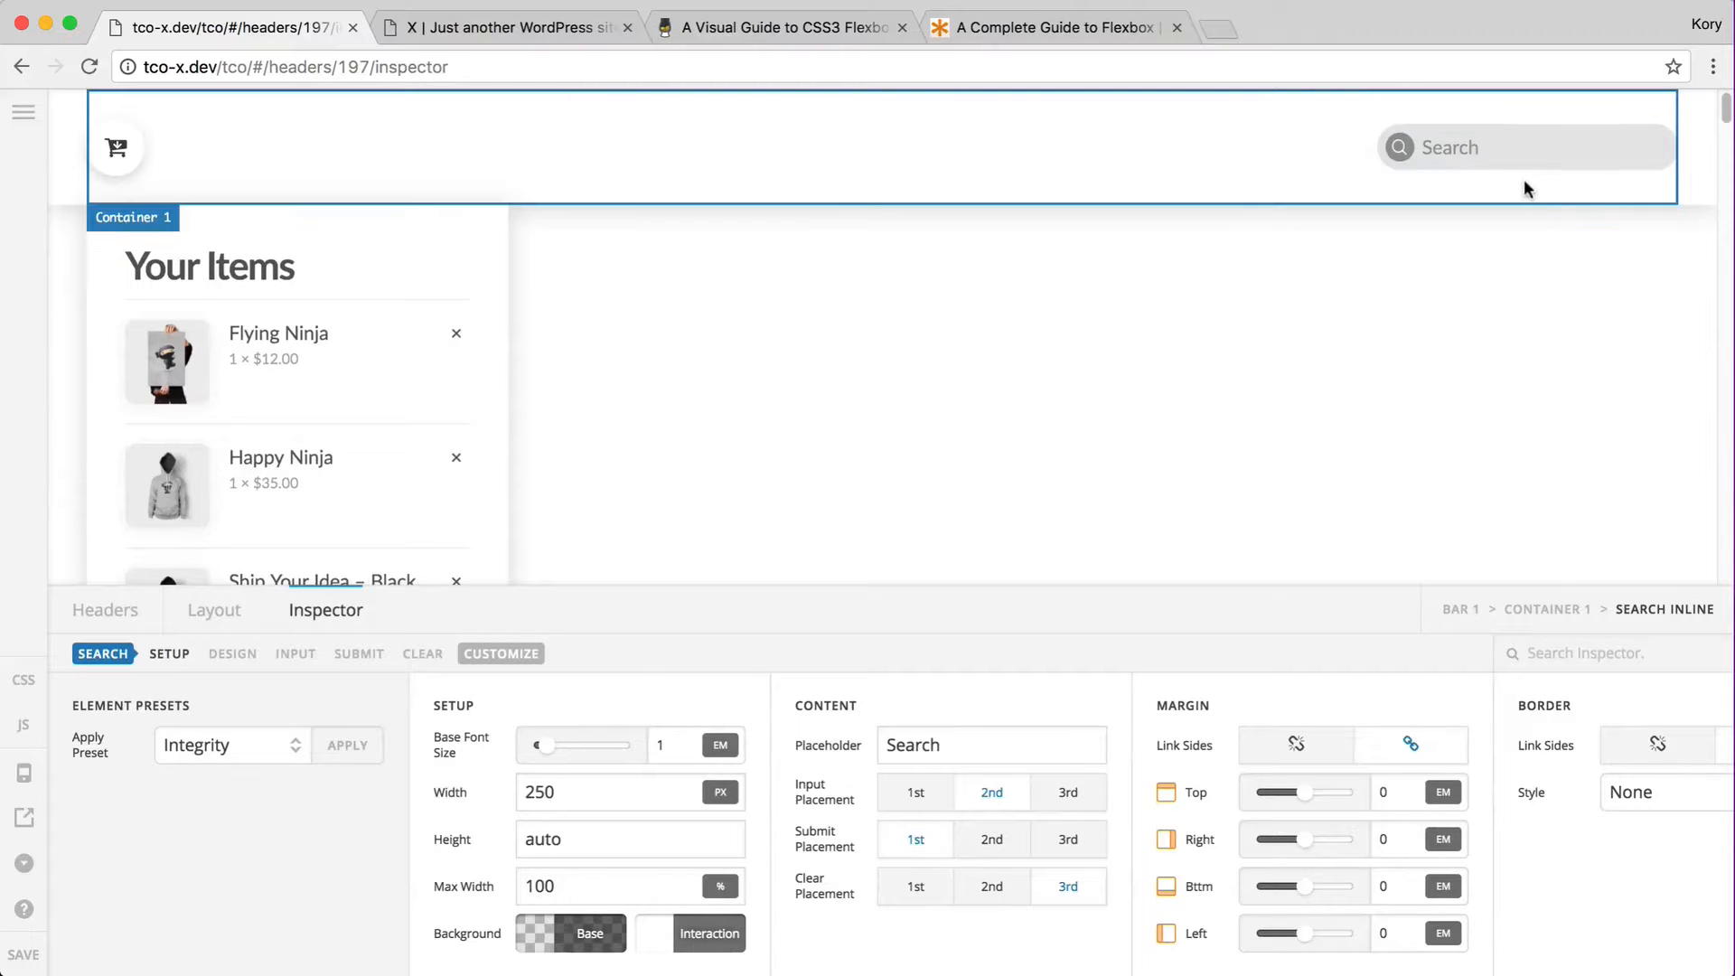
{"action": "left_click", "coordinate": [24, 956]}
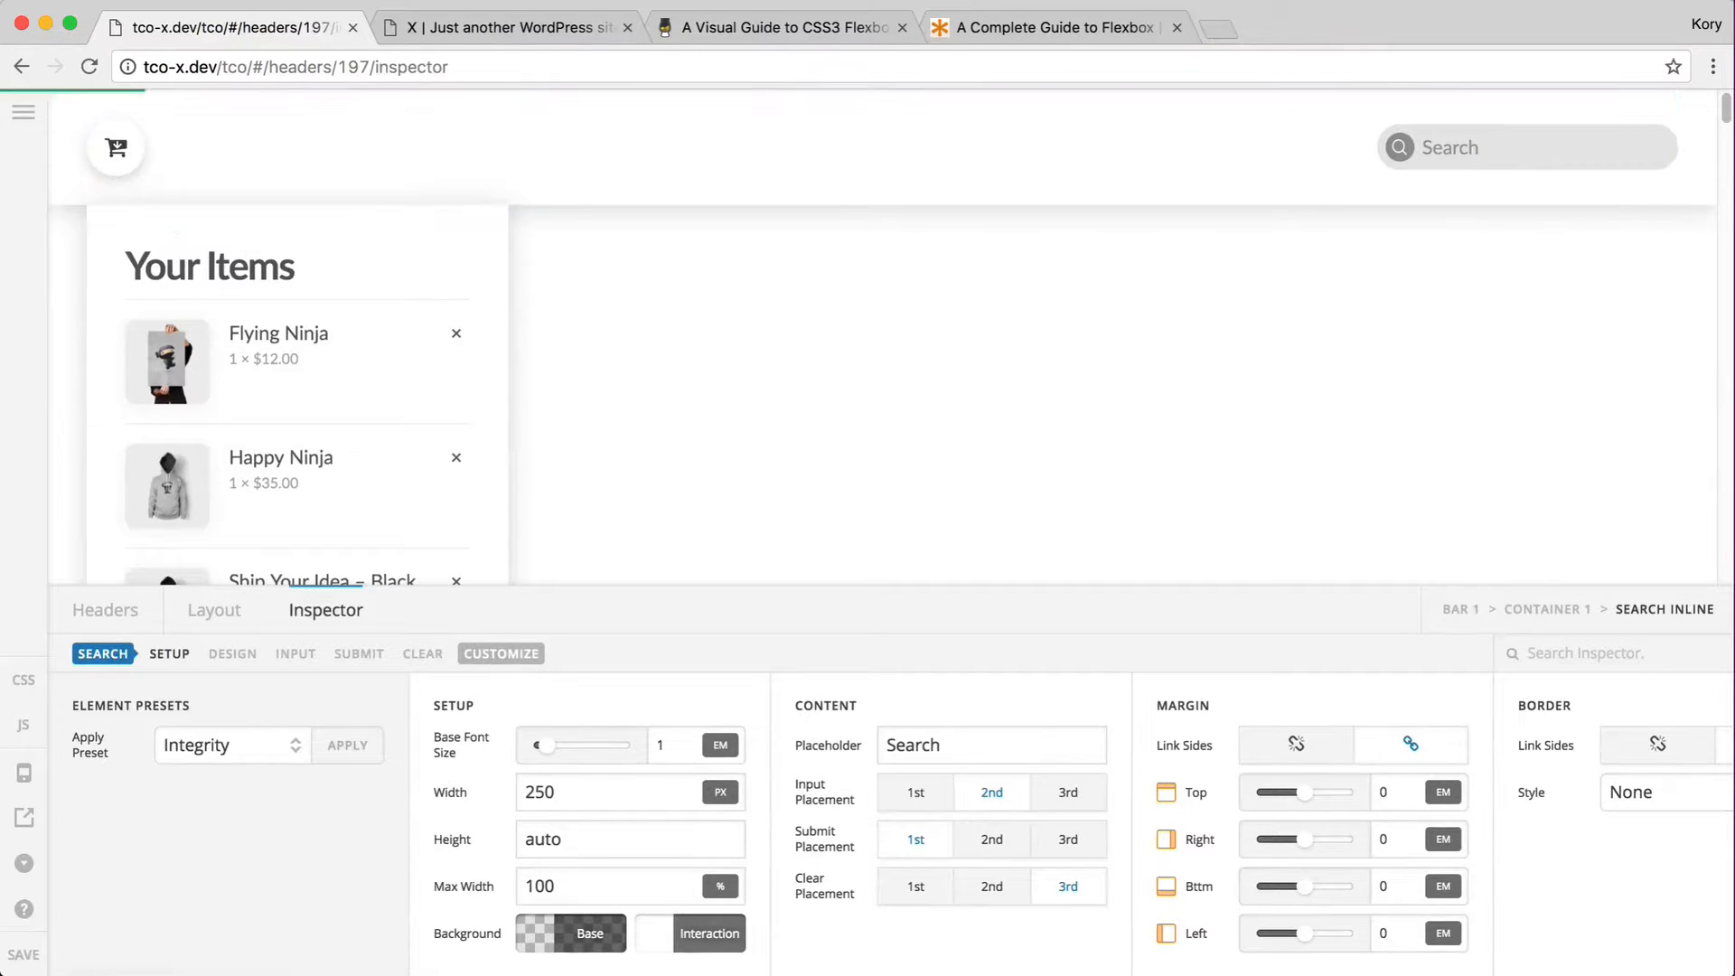
- Reload the live site and test its header search field by entering "asdfasdfas" and clearing it
{"action": "key", "text": "ctrl+Tab"}
{"action": "key", "text": "super+r"}
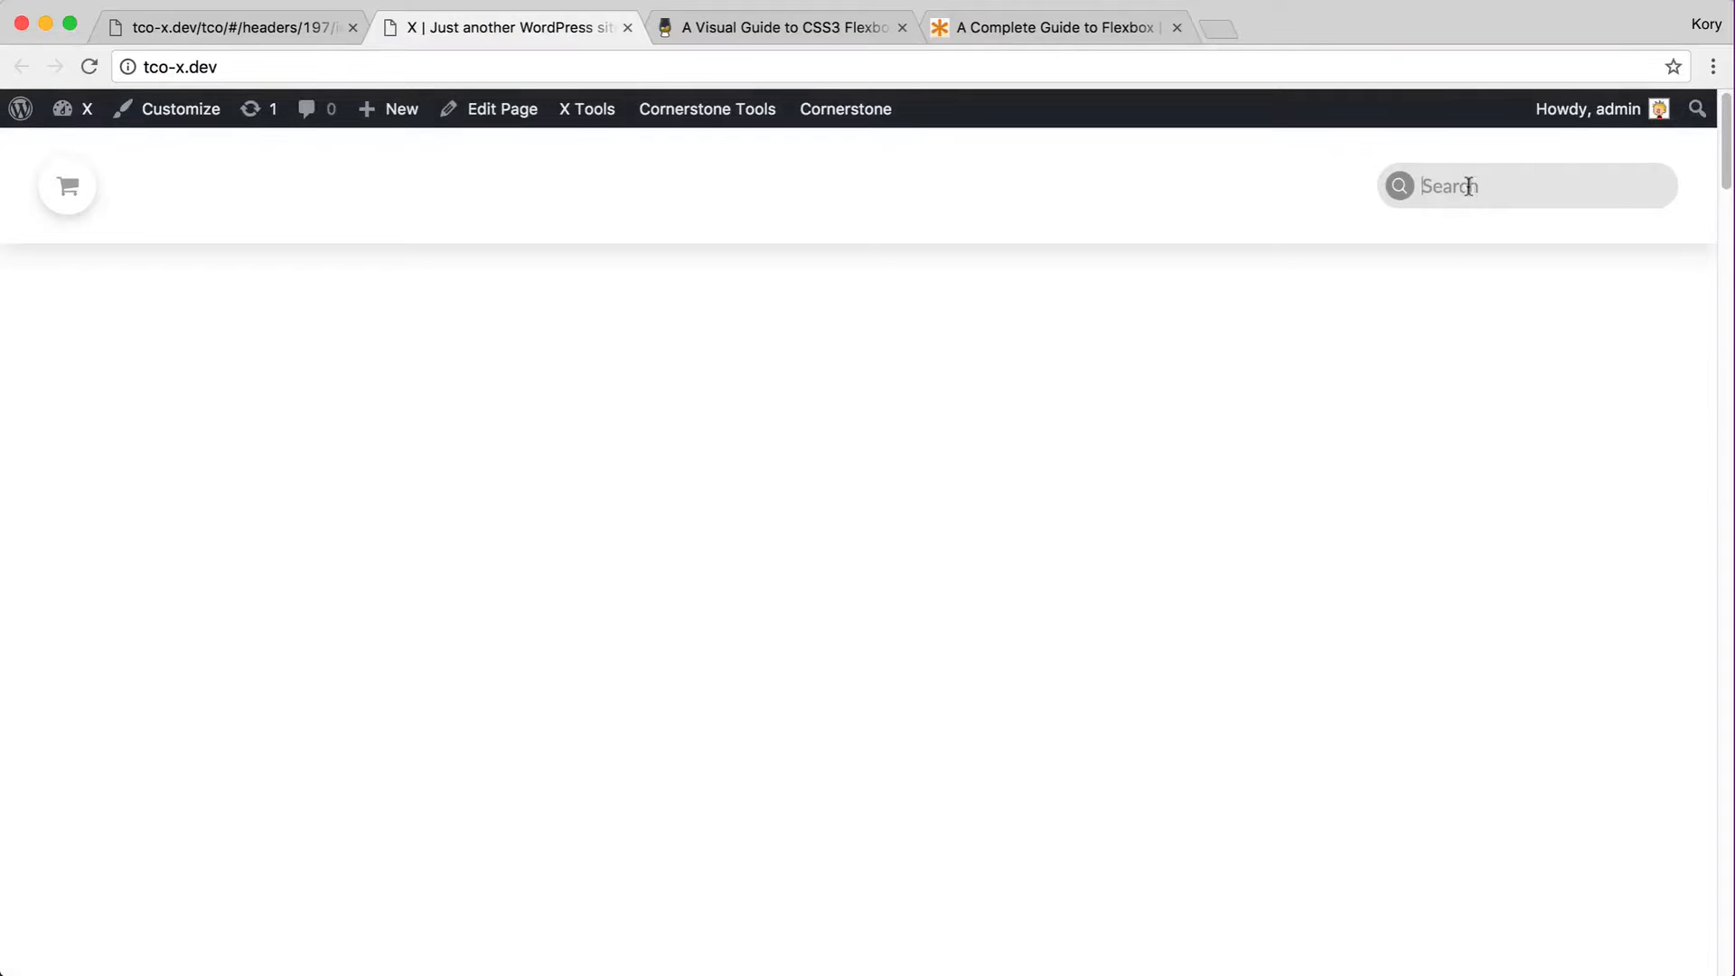
{"action": "left_click", "coordinate": [1466, 191]}
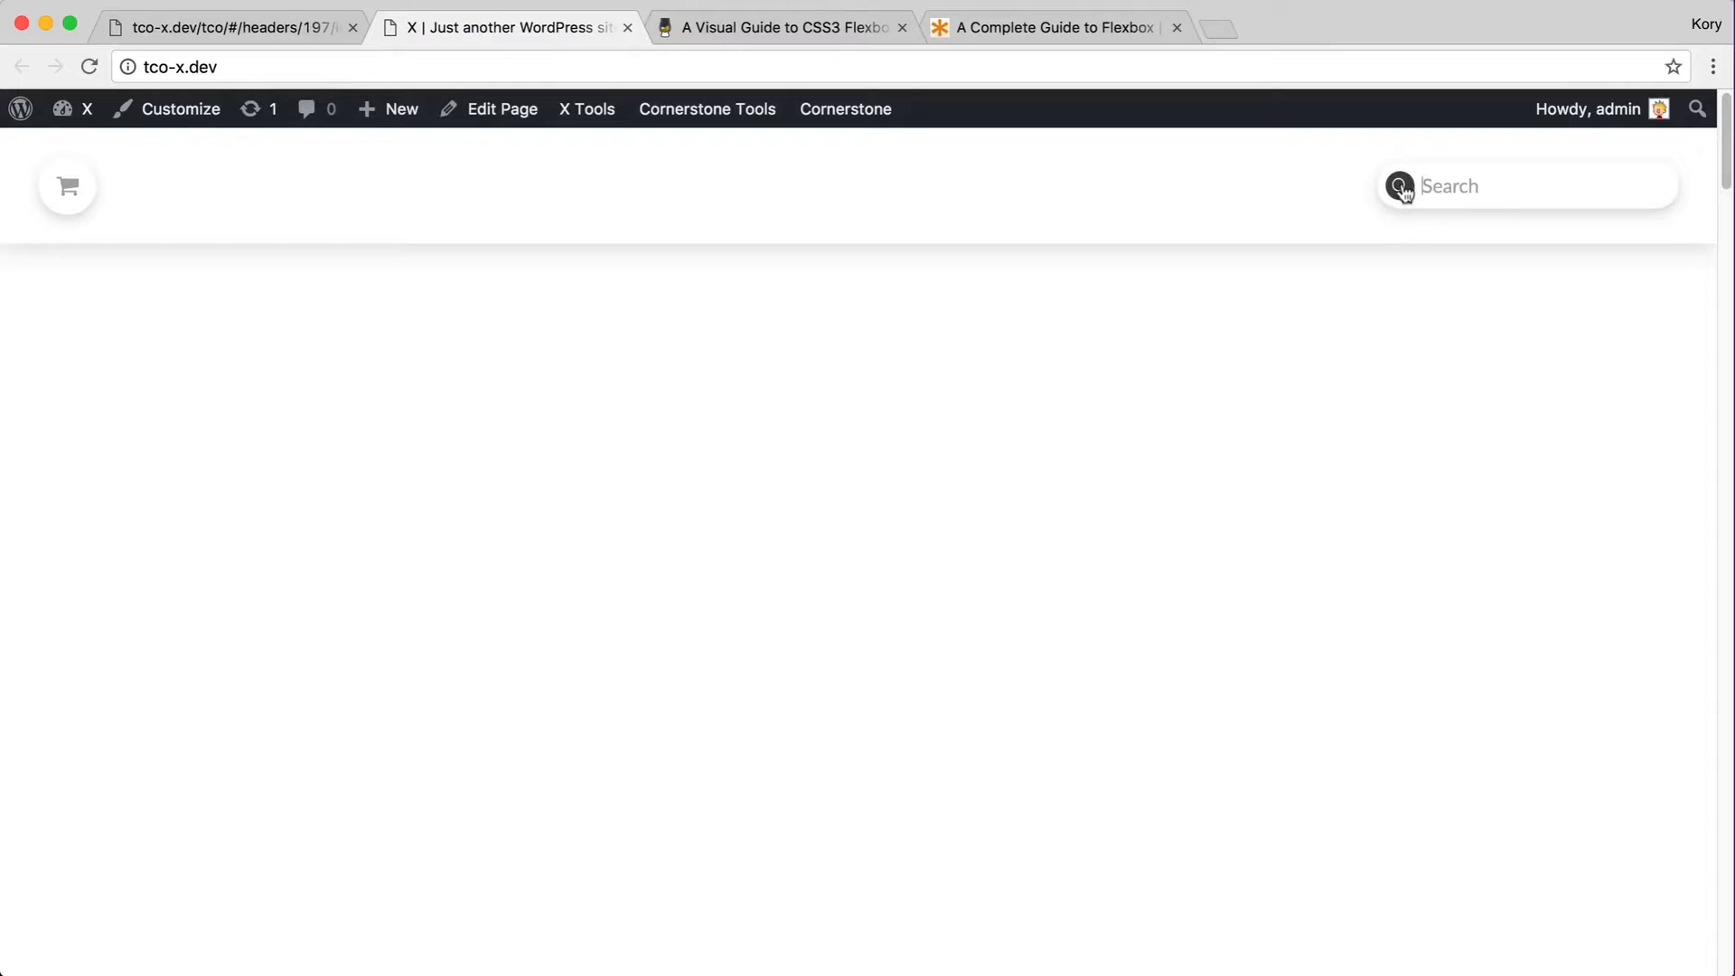
{"action": "type", "text": "a"}
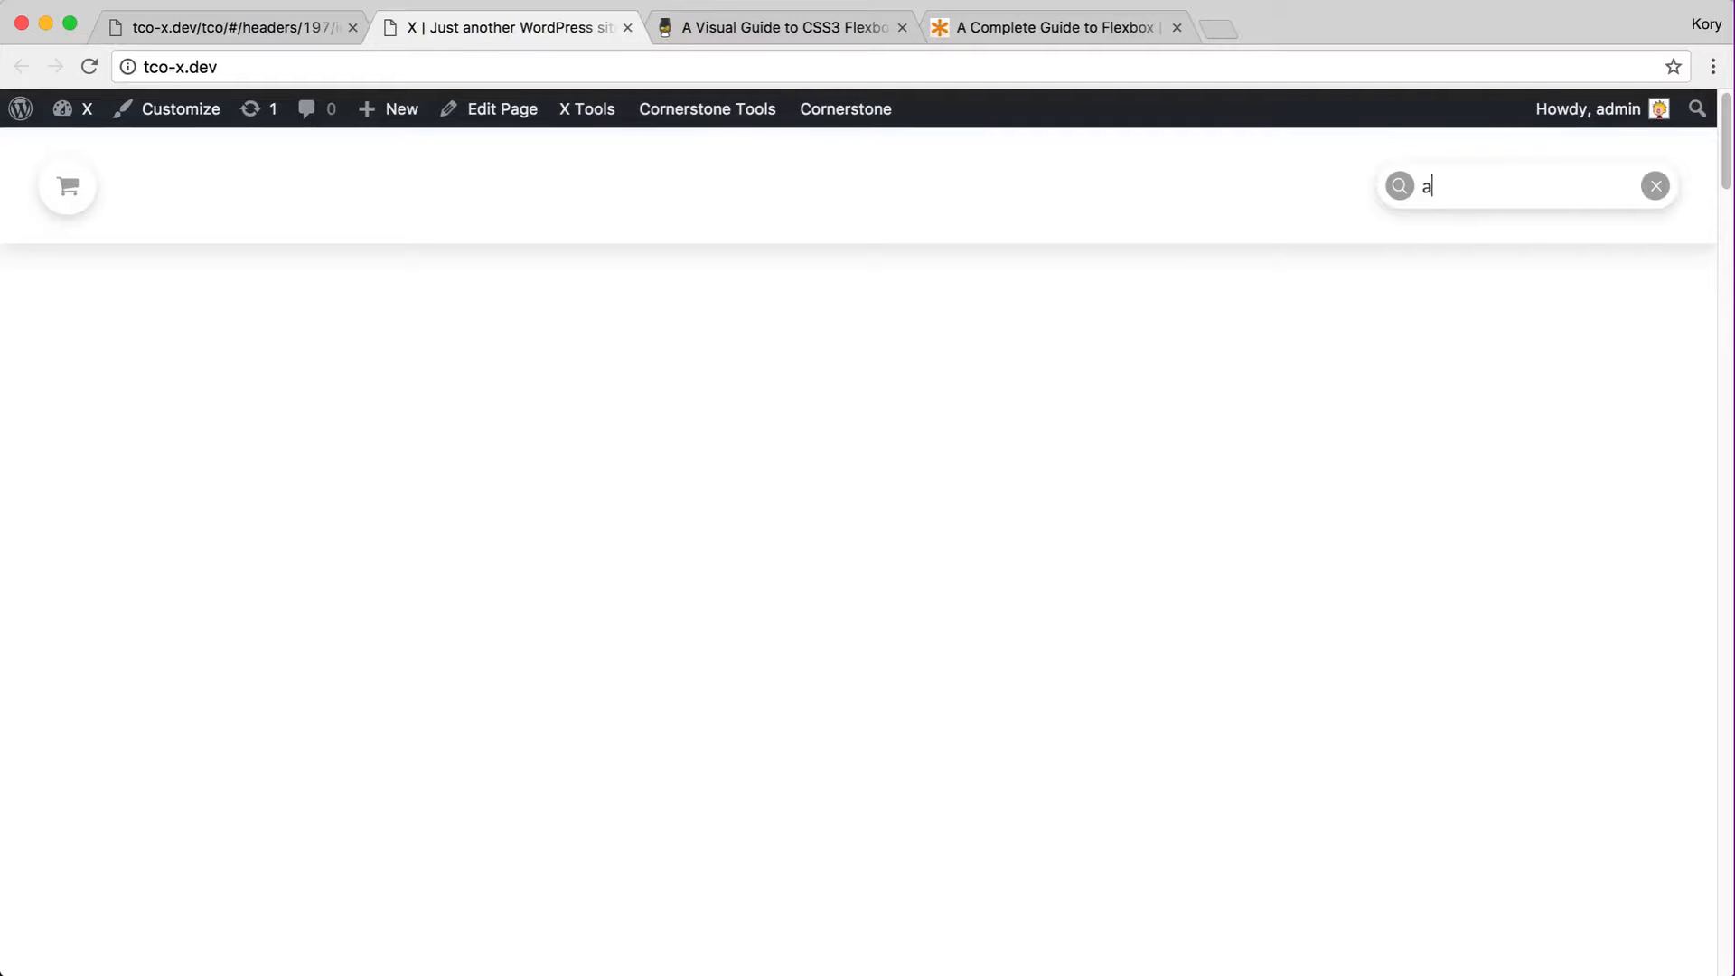
{"action": "type", "text": "sdfasdfas"}
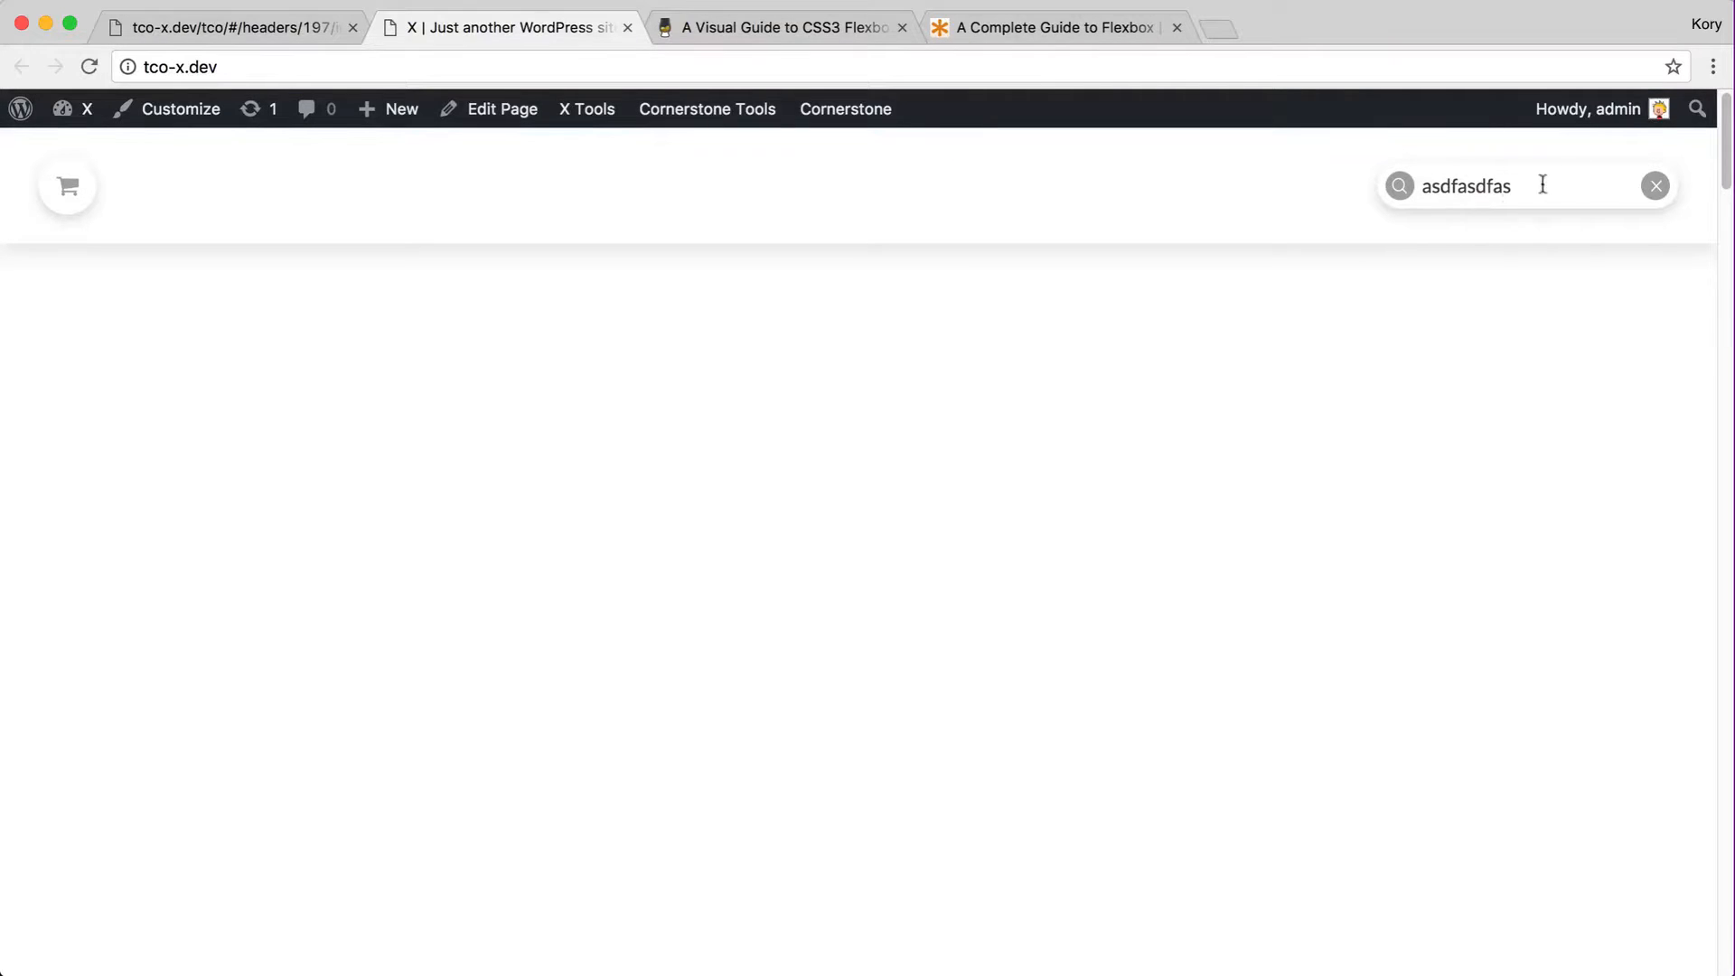
{"action": "left_click", "coordinate": [1656, 185]}
{"action": "left_click", "coordinate": [1613, 290]}
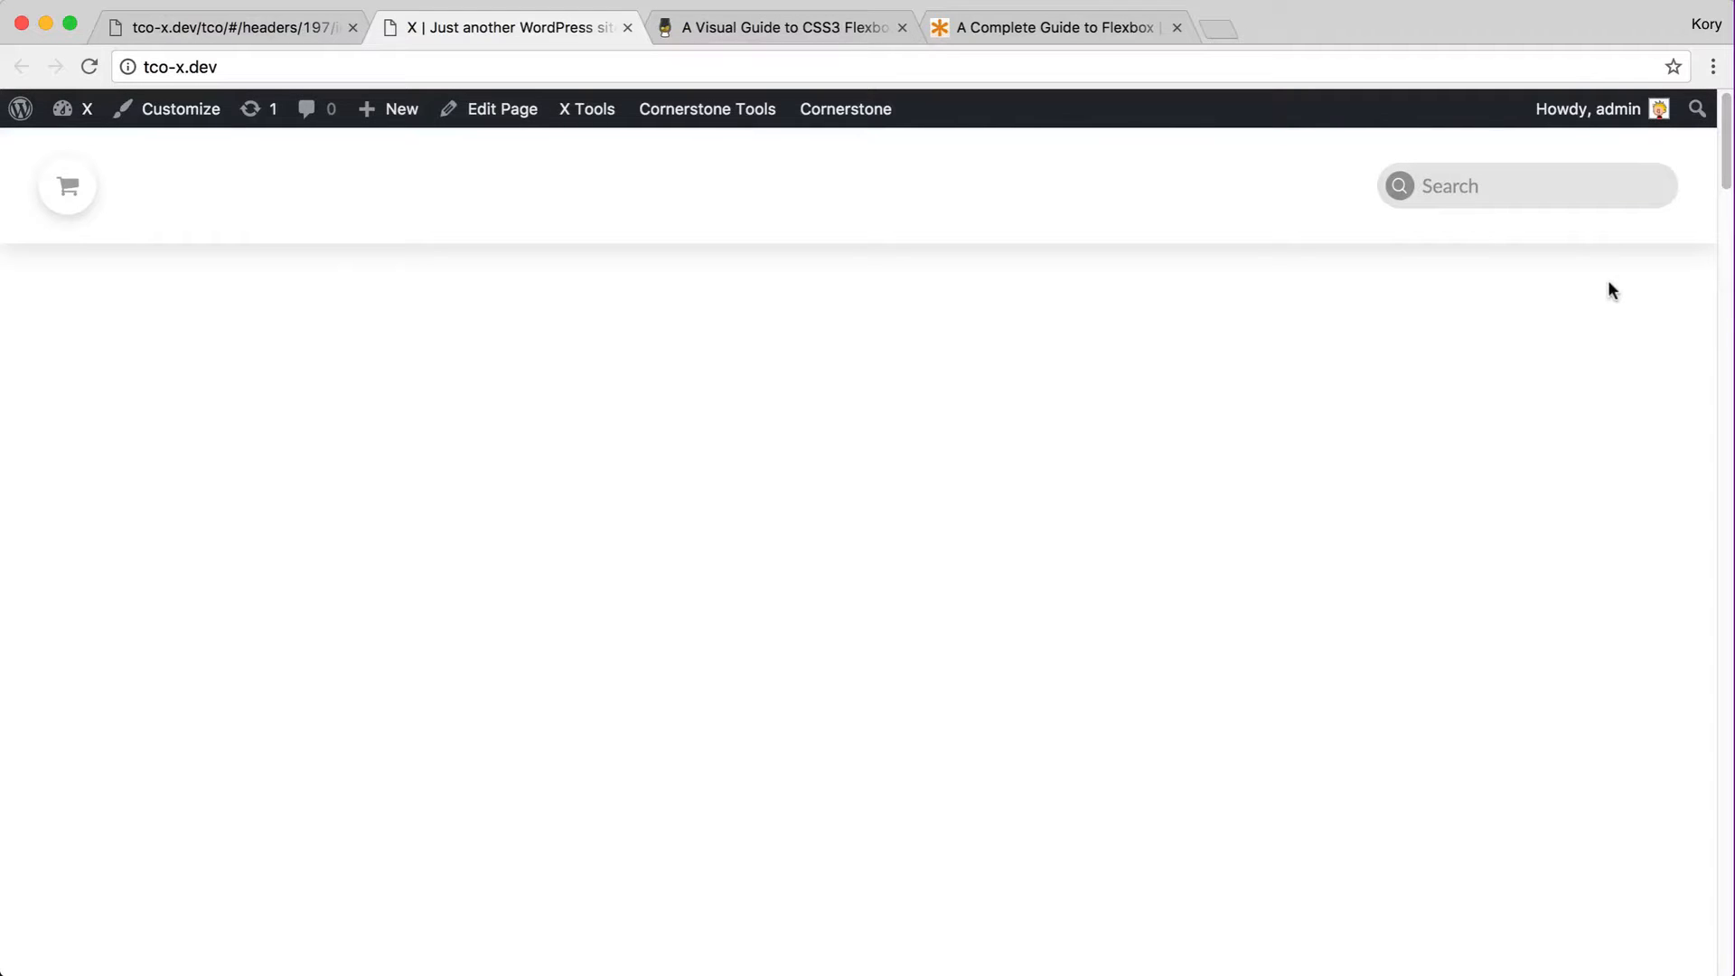
{"action": "left_click", "coordinate": [1523, 198]}
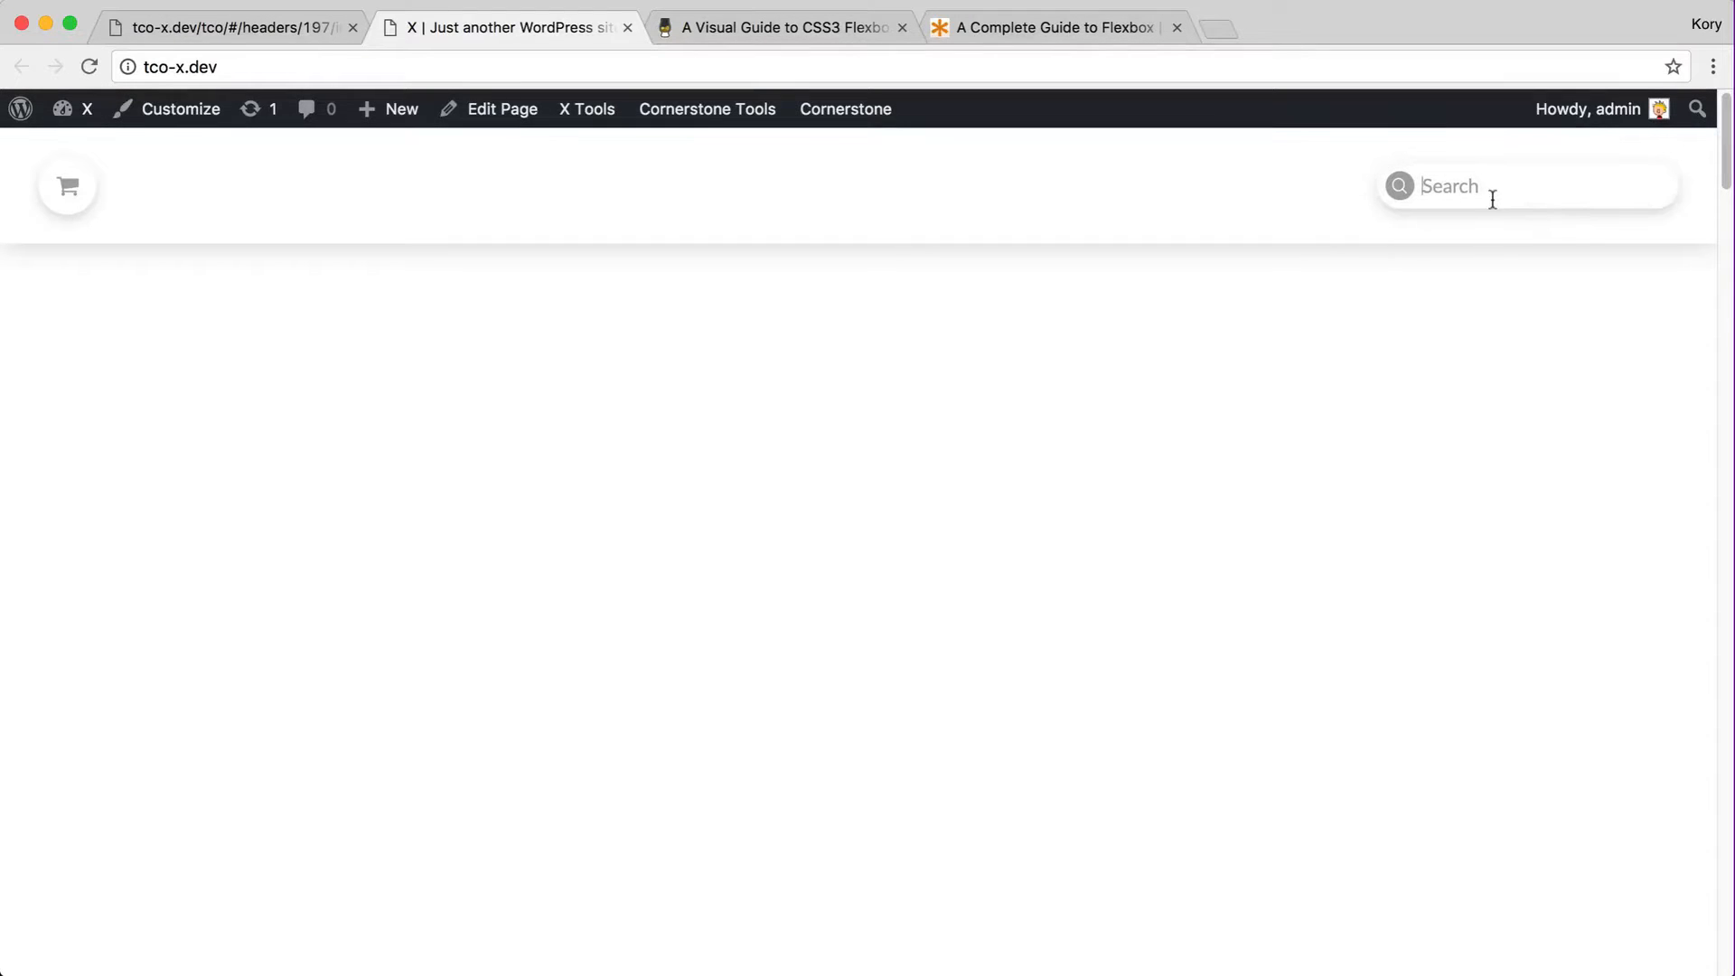
- Return to the header builder, apply the Icon preset to the Search Inline element and save the header
{"action": "key", "text": "ctrl+shift+Tab"}
{"action": "left_click", "coordinate": [221, 747]}
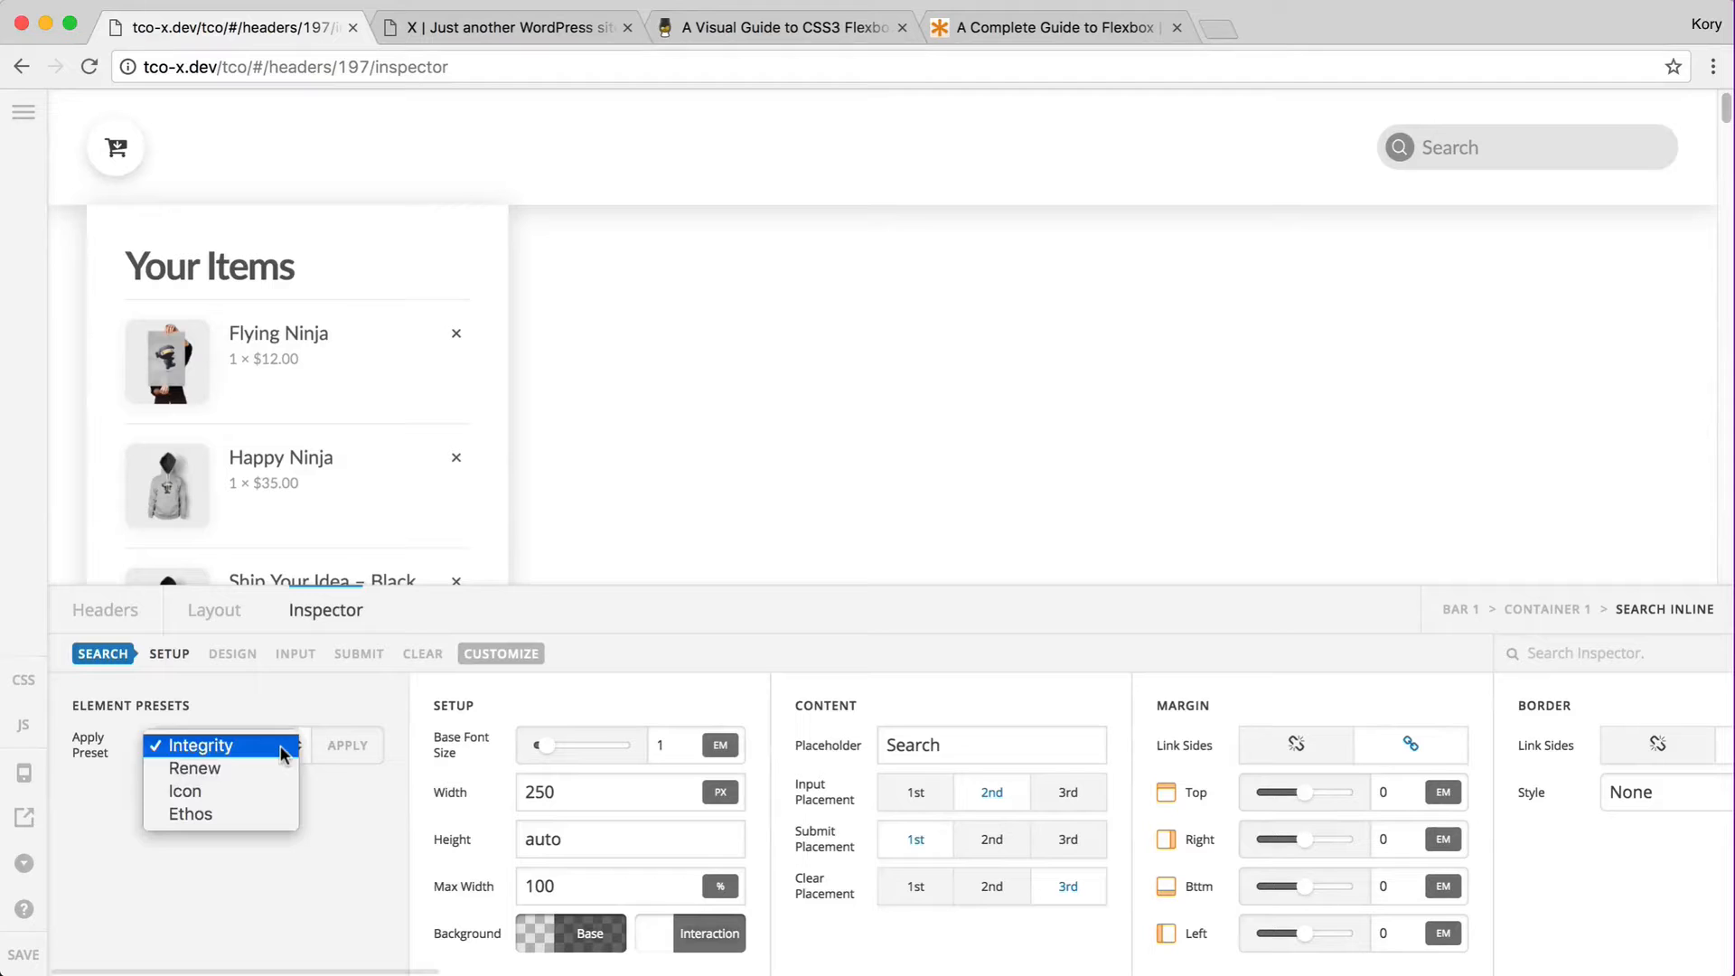
{"action": "left_click", "coordinate": [209, 790]}
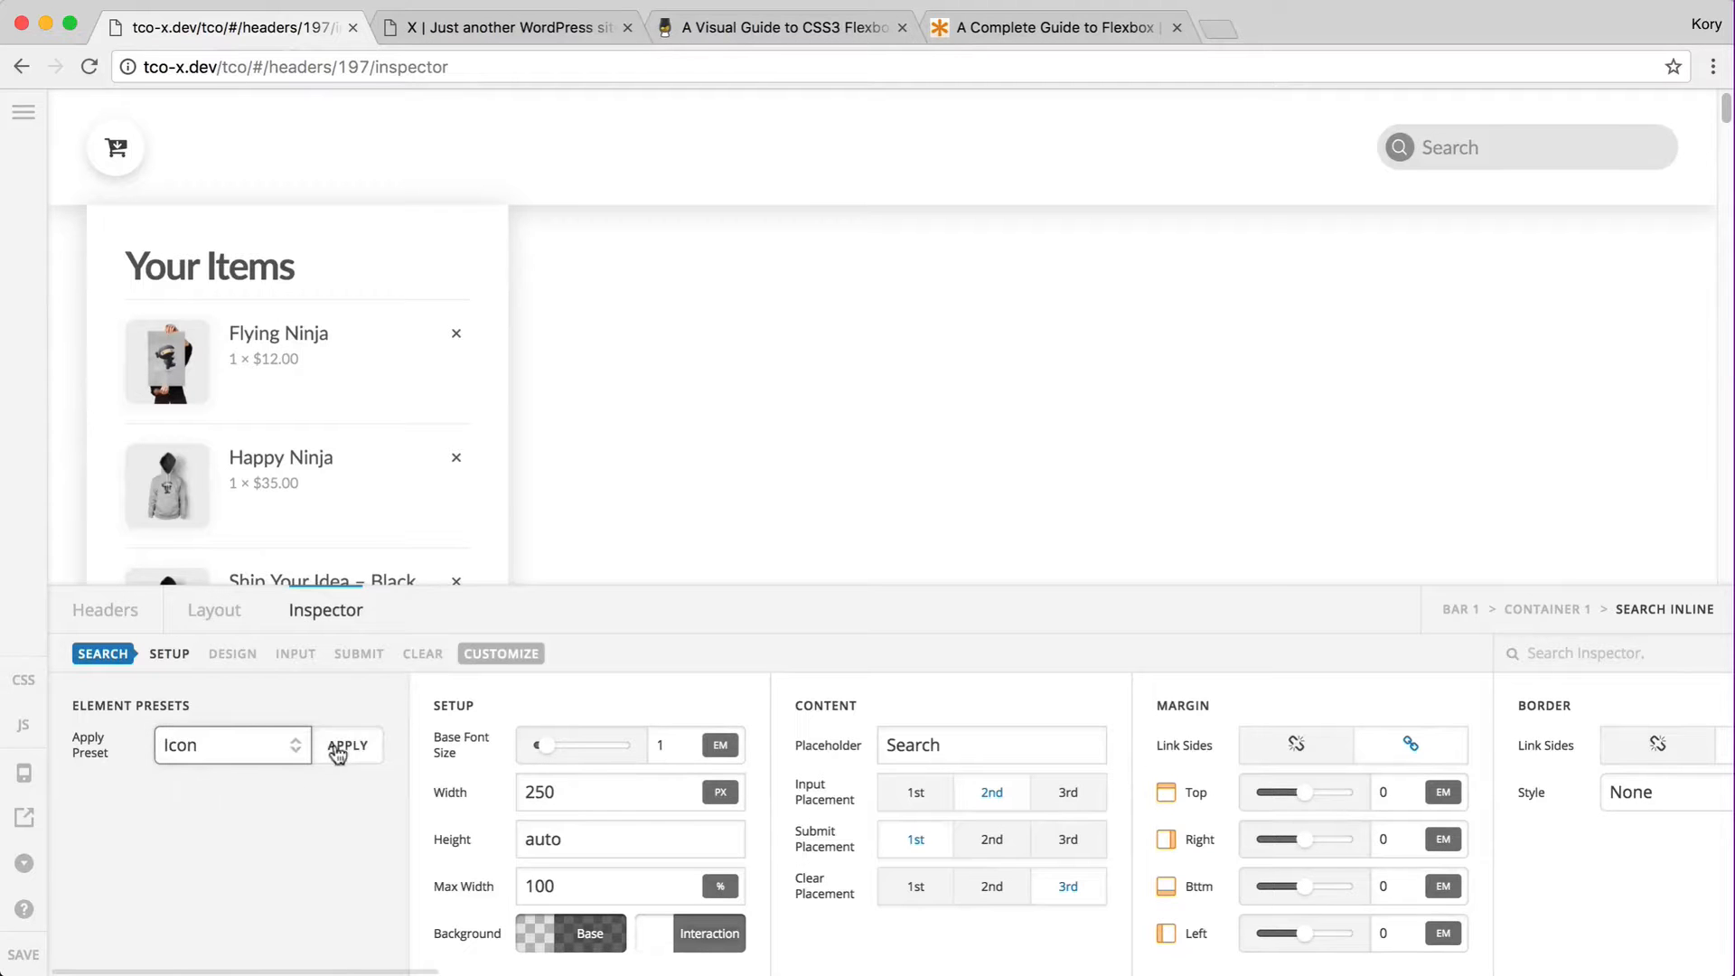
{"action": "left_click", "coordinate": [338, 750]}
{"action": "left_click", "coordinate": [807, 618]}
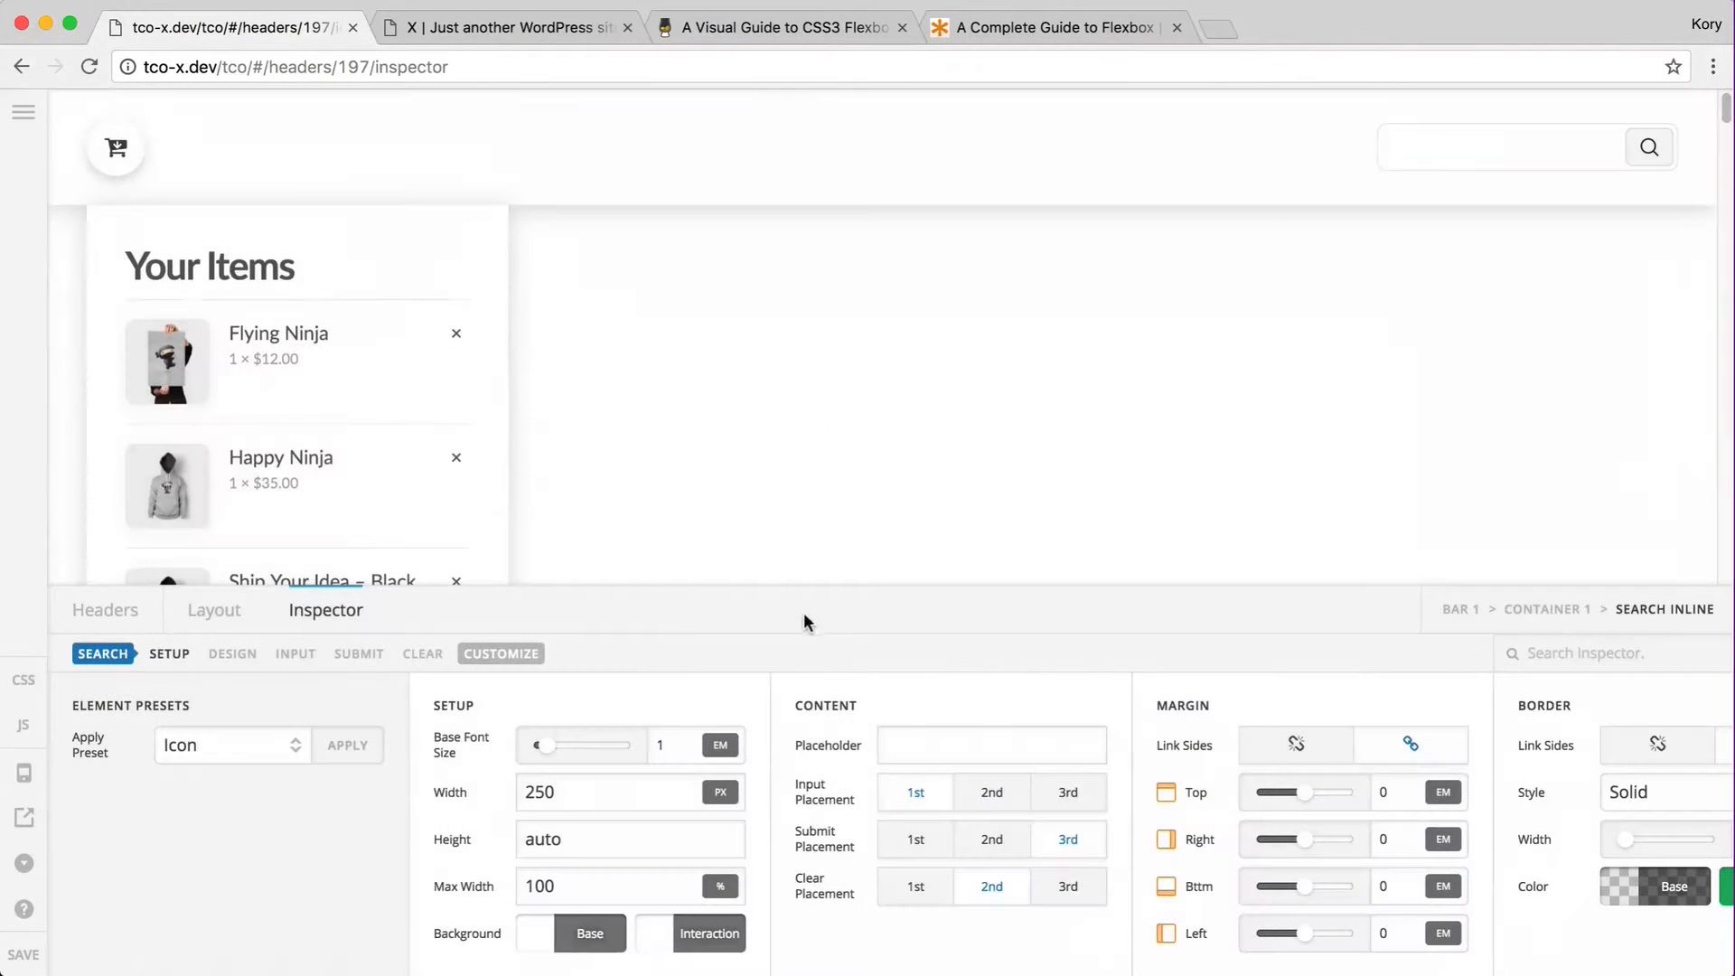
{"action": "left_click", "coordinate": [23, 955]}
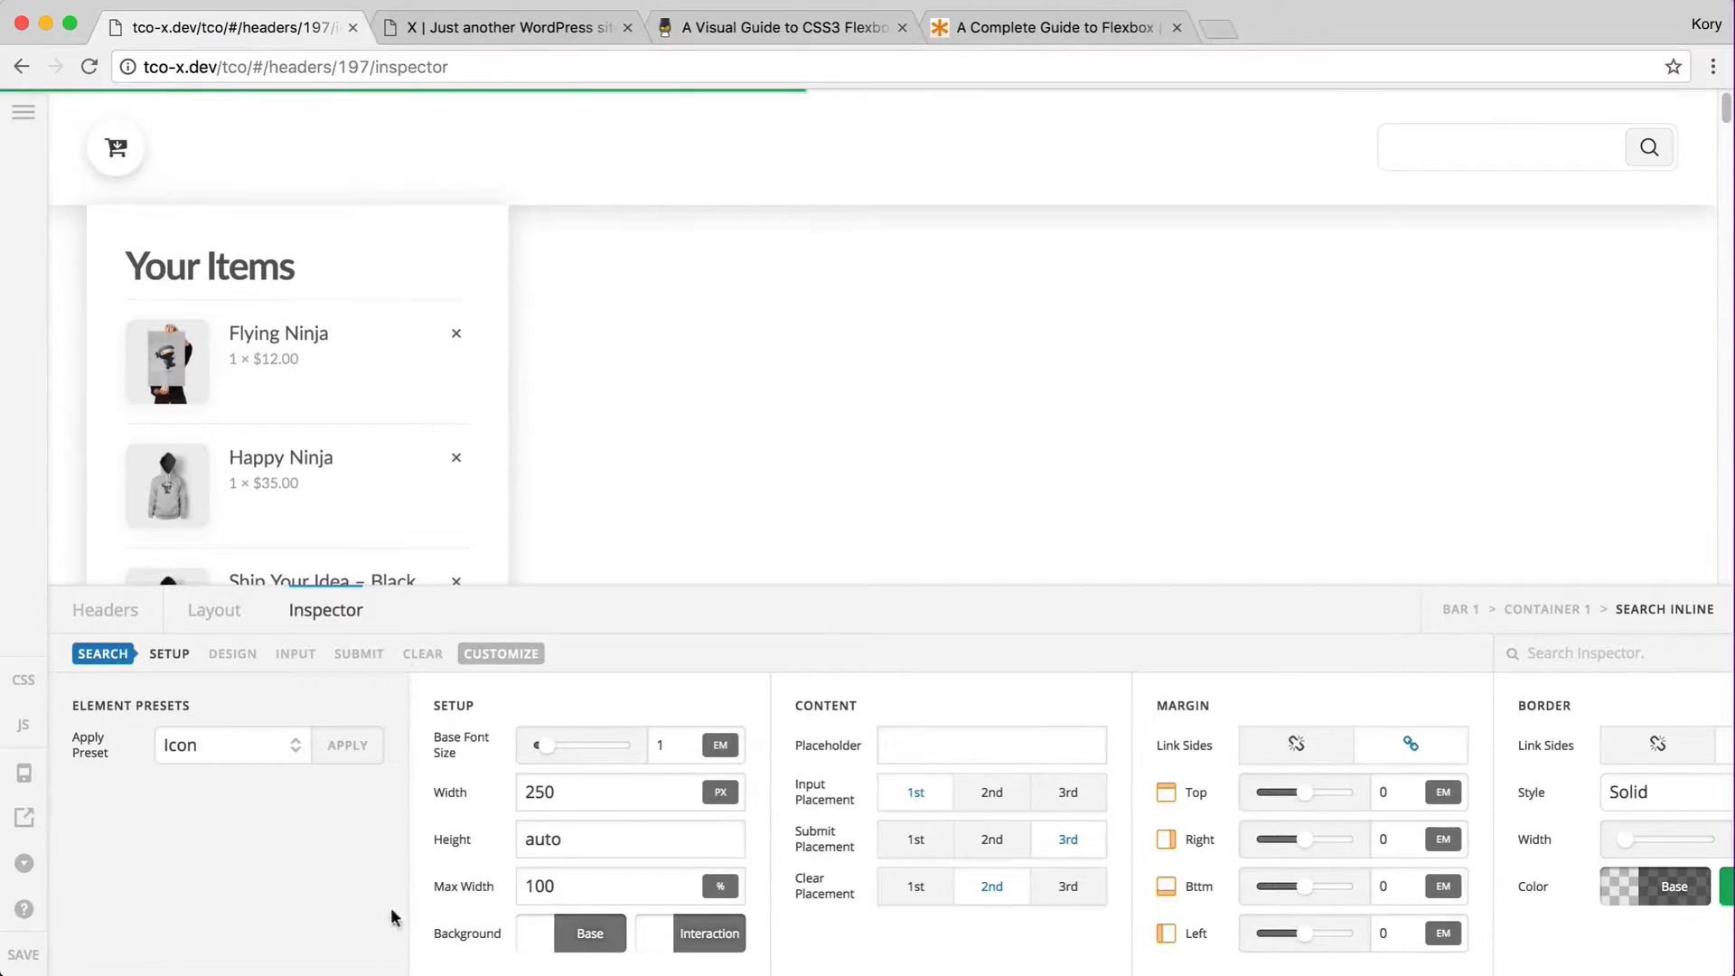
- Reload the live site and test the restyled search field by entering "asdfasdf"
{"action": "key", "text": "ctrl+Tab"}
{"action": "key", "text": "super+r"}
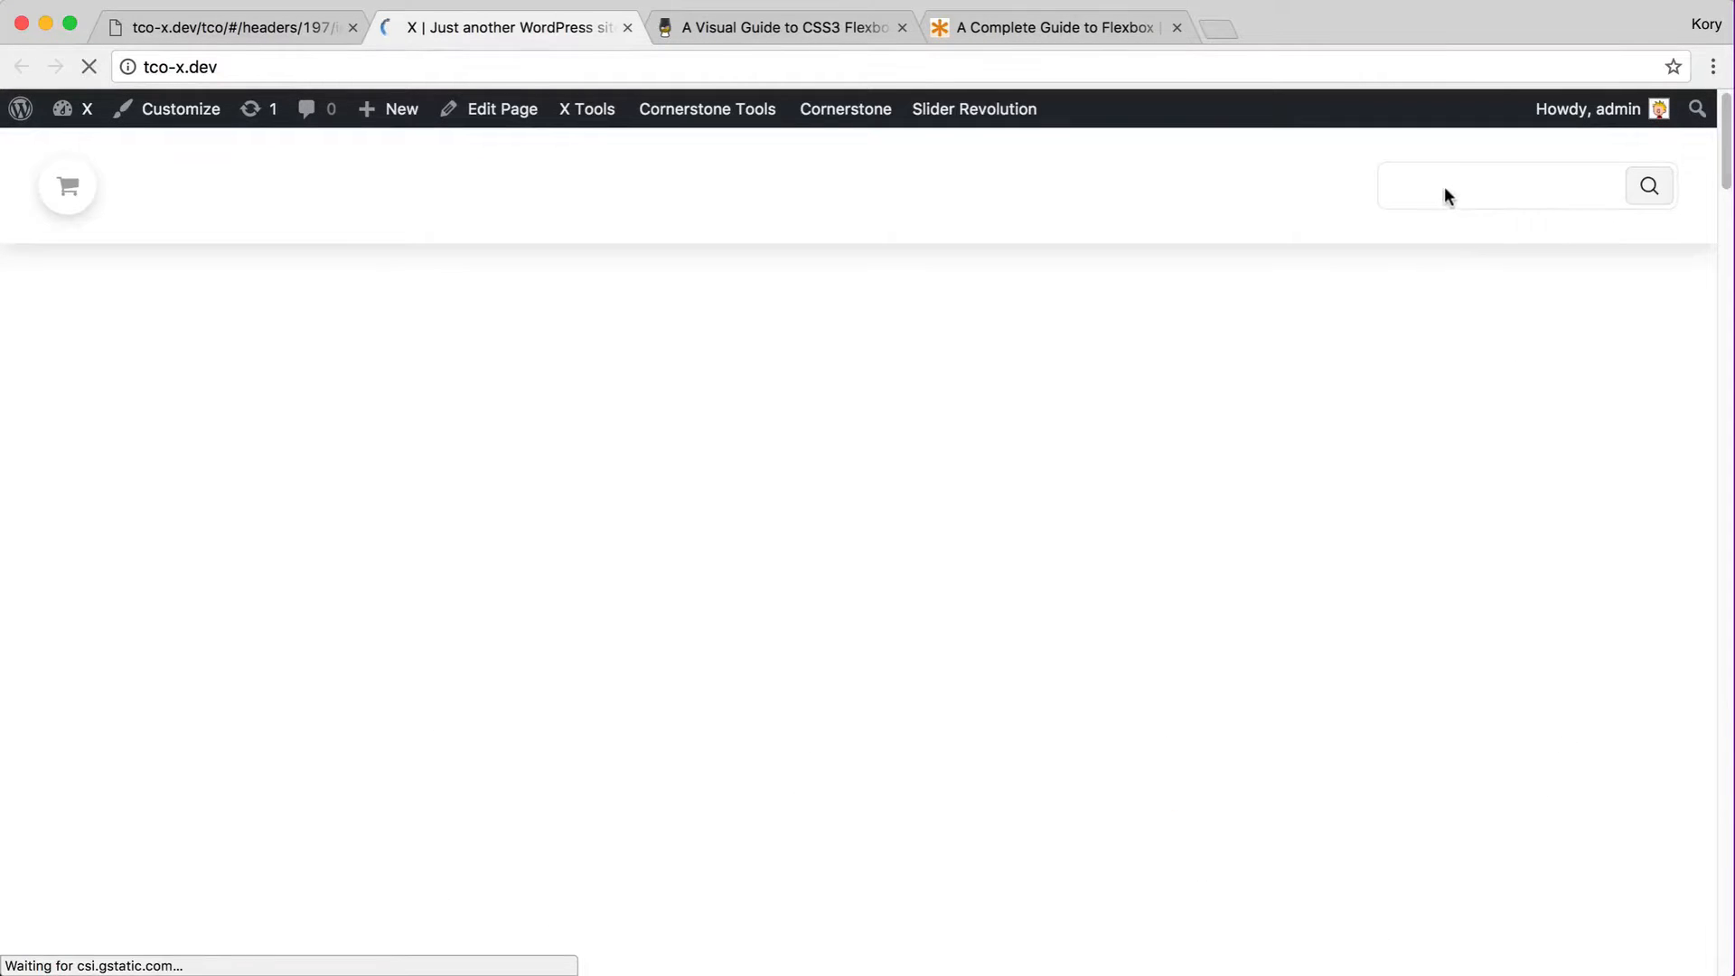
{"action": "left_click", "coordinate": [1429, 190]}
{"action": "type", "text": "asdfasdf"}
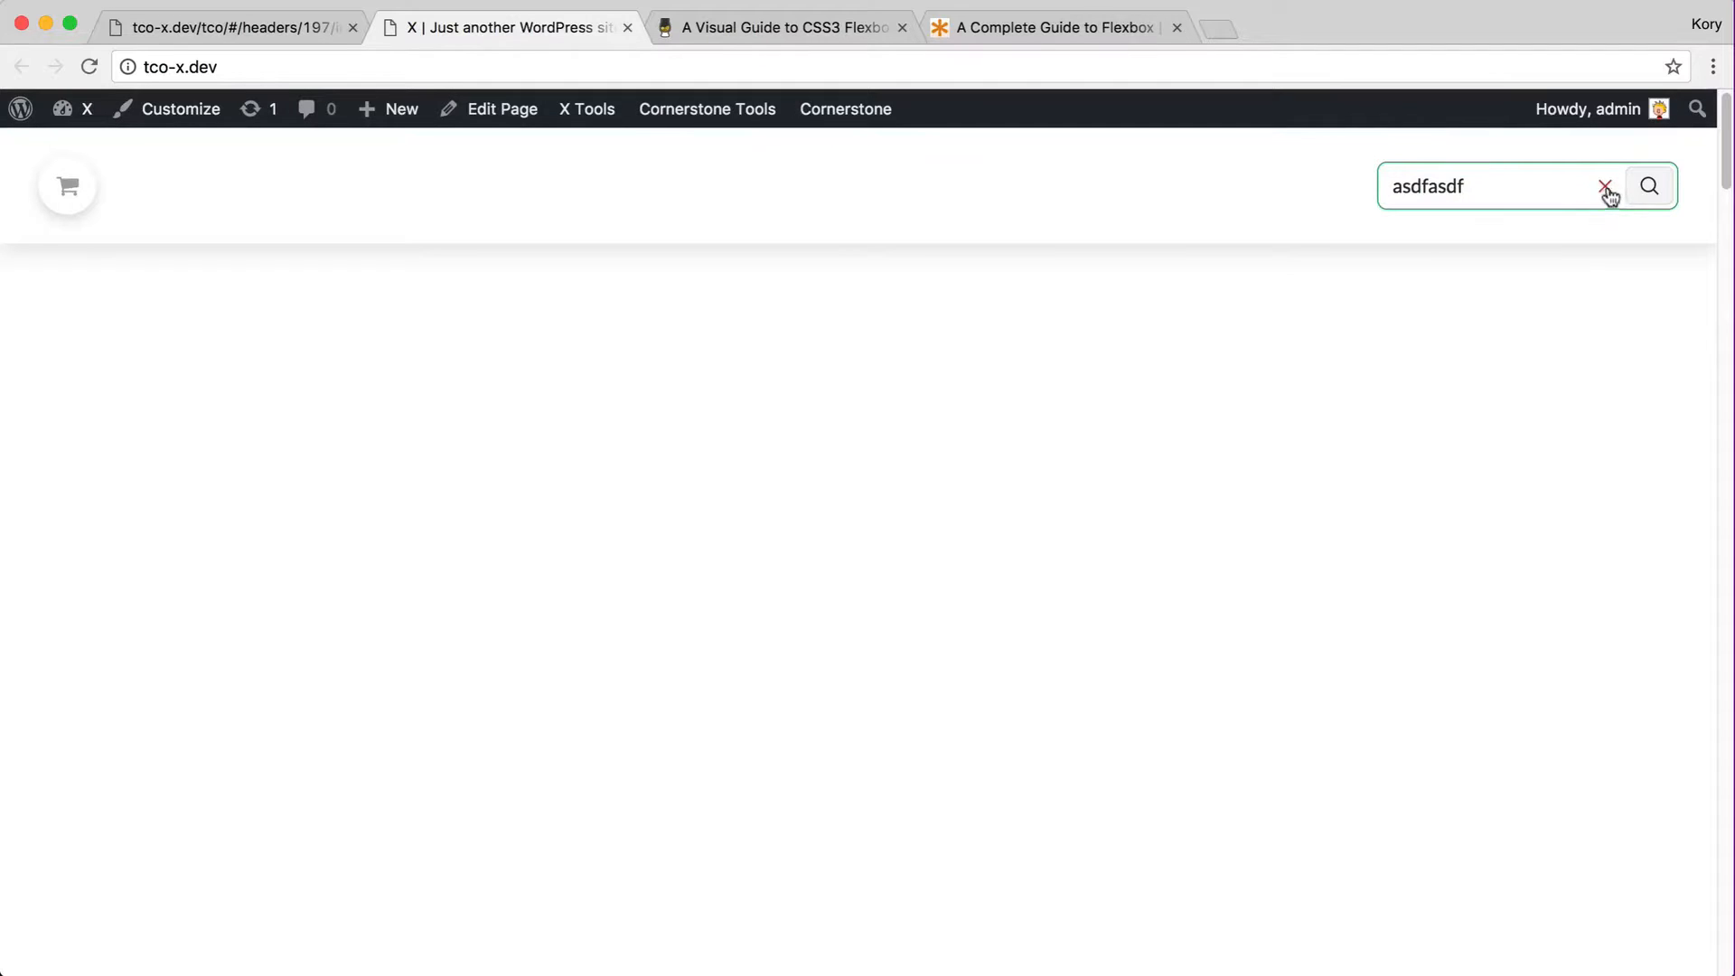
{"action": "left_click", "coordinate": [1654, 191]}
- Check the search element's placement settings in the builder, and open the cart dropdown on the live site
{"action": "key", "text": "ctrl+shift+Tab"}
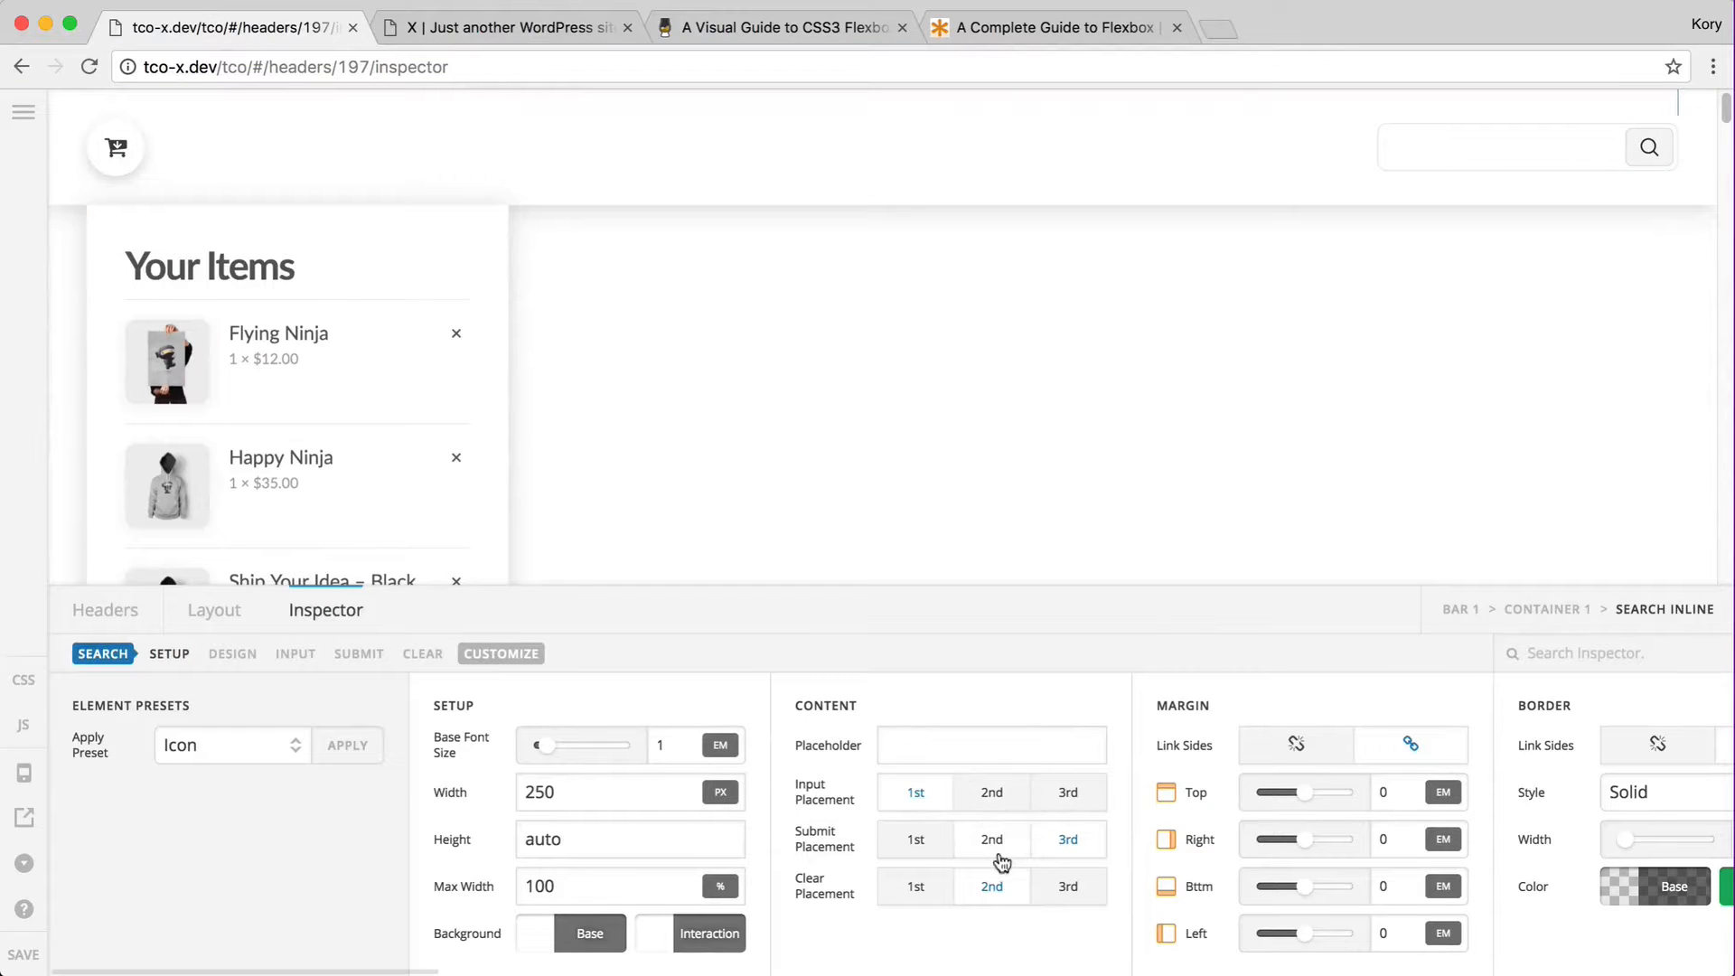
{"action": "key", "text": "ctrl+Tab"}
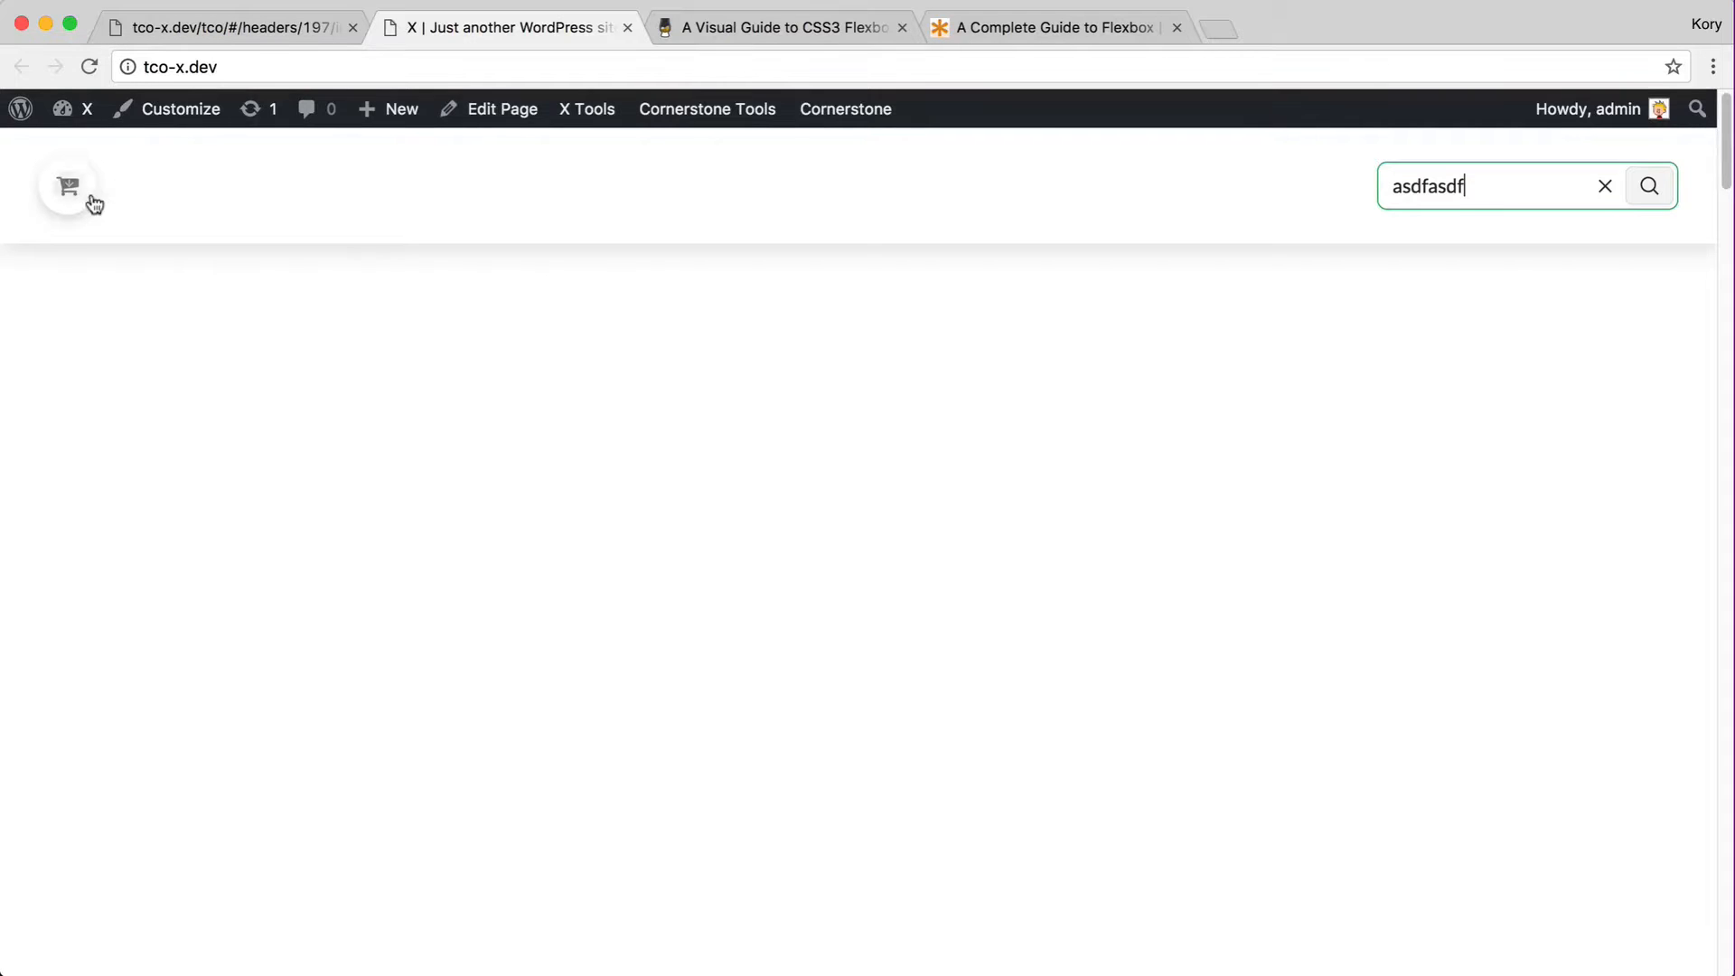
{"action": "left_click", "coordinate": [86, 194]}
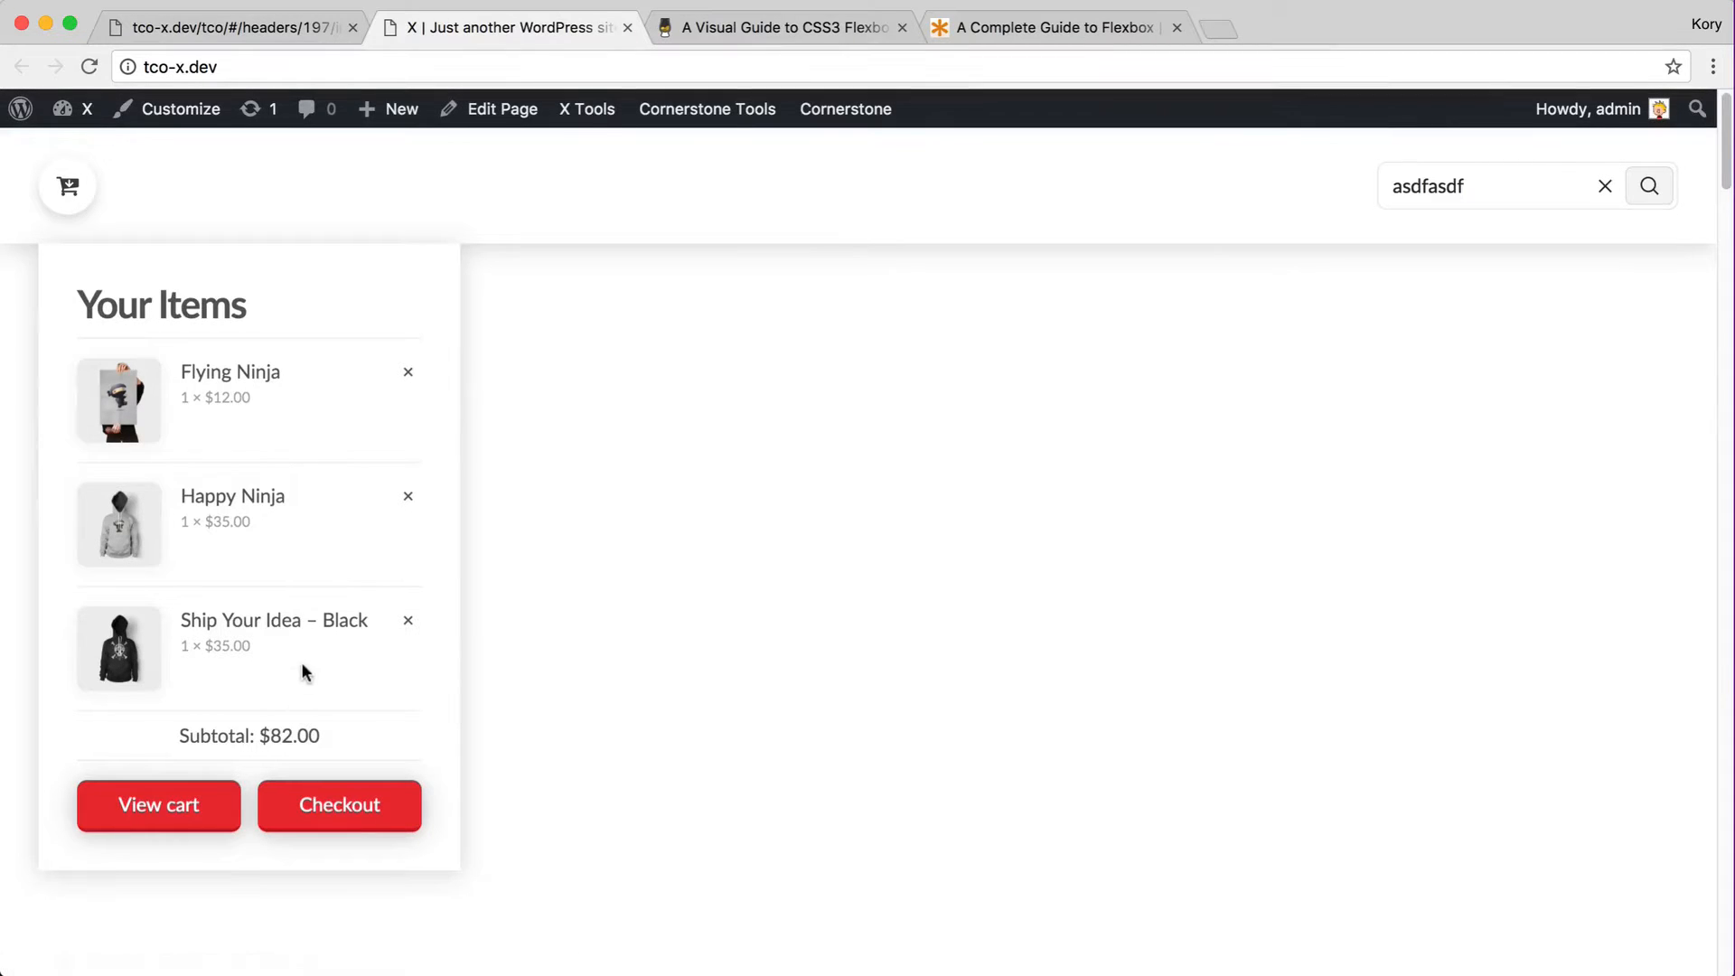
- Return to the header builder, view the header's custom CSS editor and close it again
{"action": "key", "text": "ctrl+shift+Tab"}
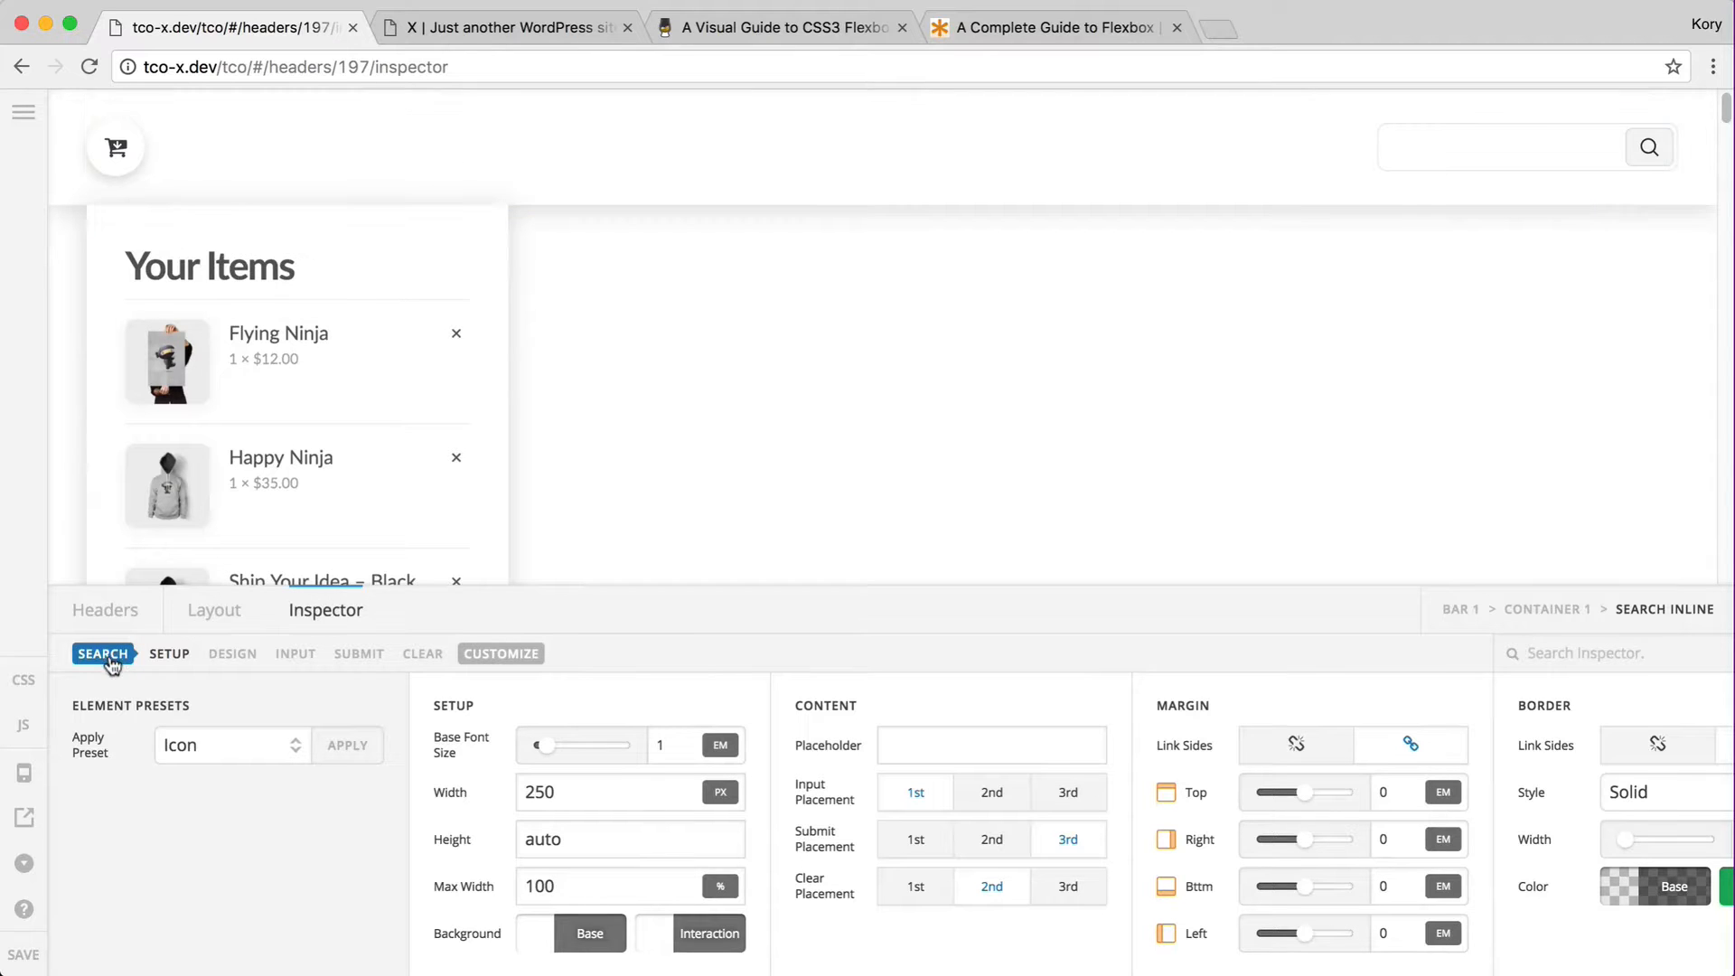
{"action": "left_click", "coordinate": [24, 685]}
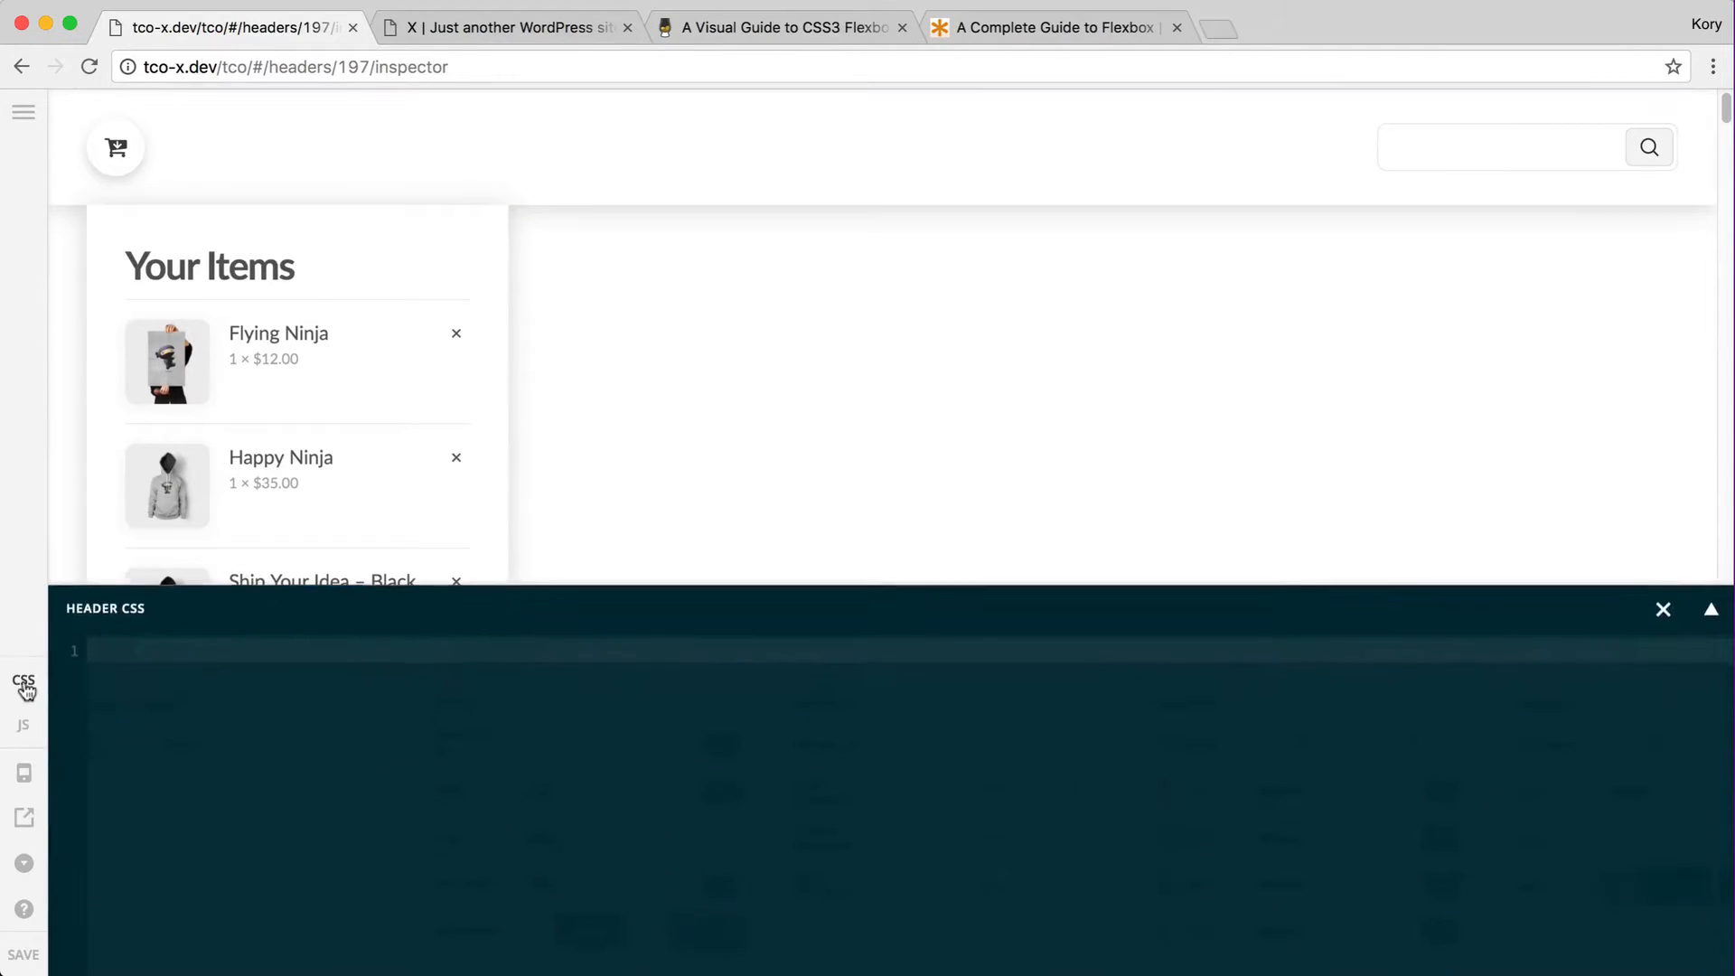
{"action": "left_click", "coordinate": [24, 684]}
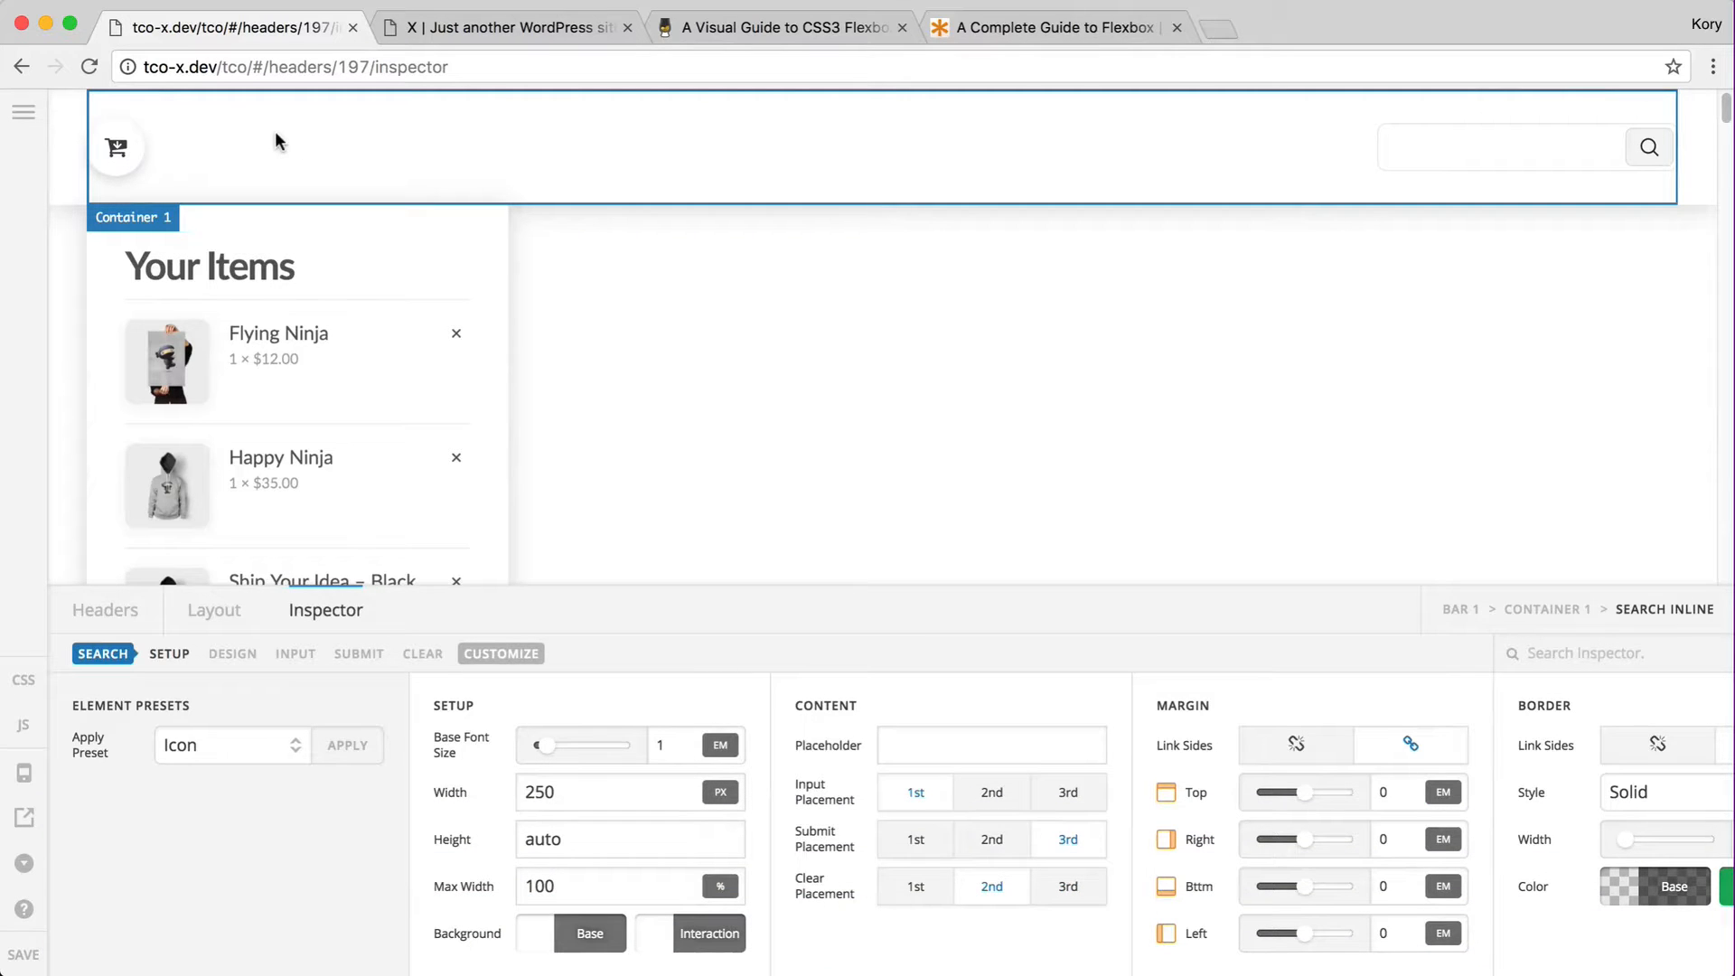
- Switch to the CSS-Tricks flexbox guide and examine its parent and child properties, especially the order property
{"action": "key", "text": "super+4"}
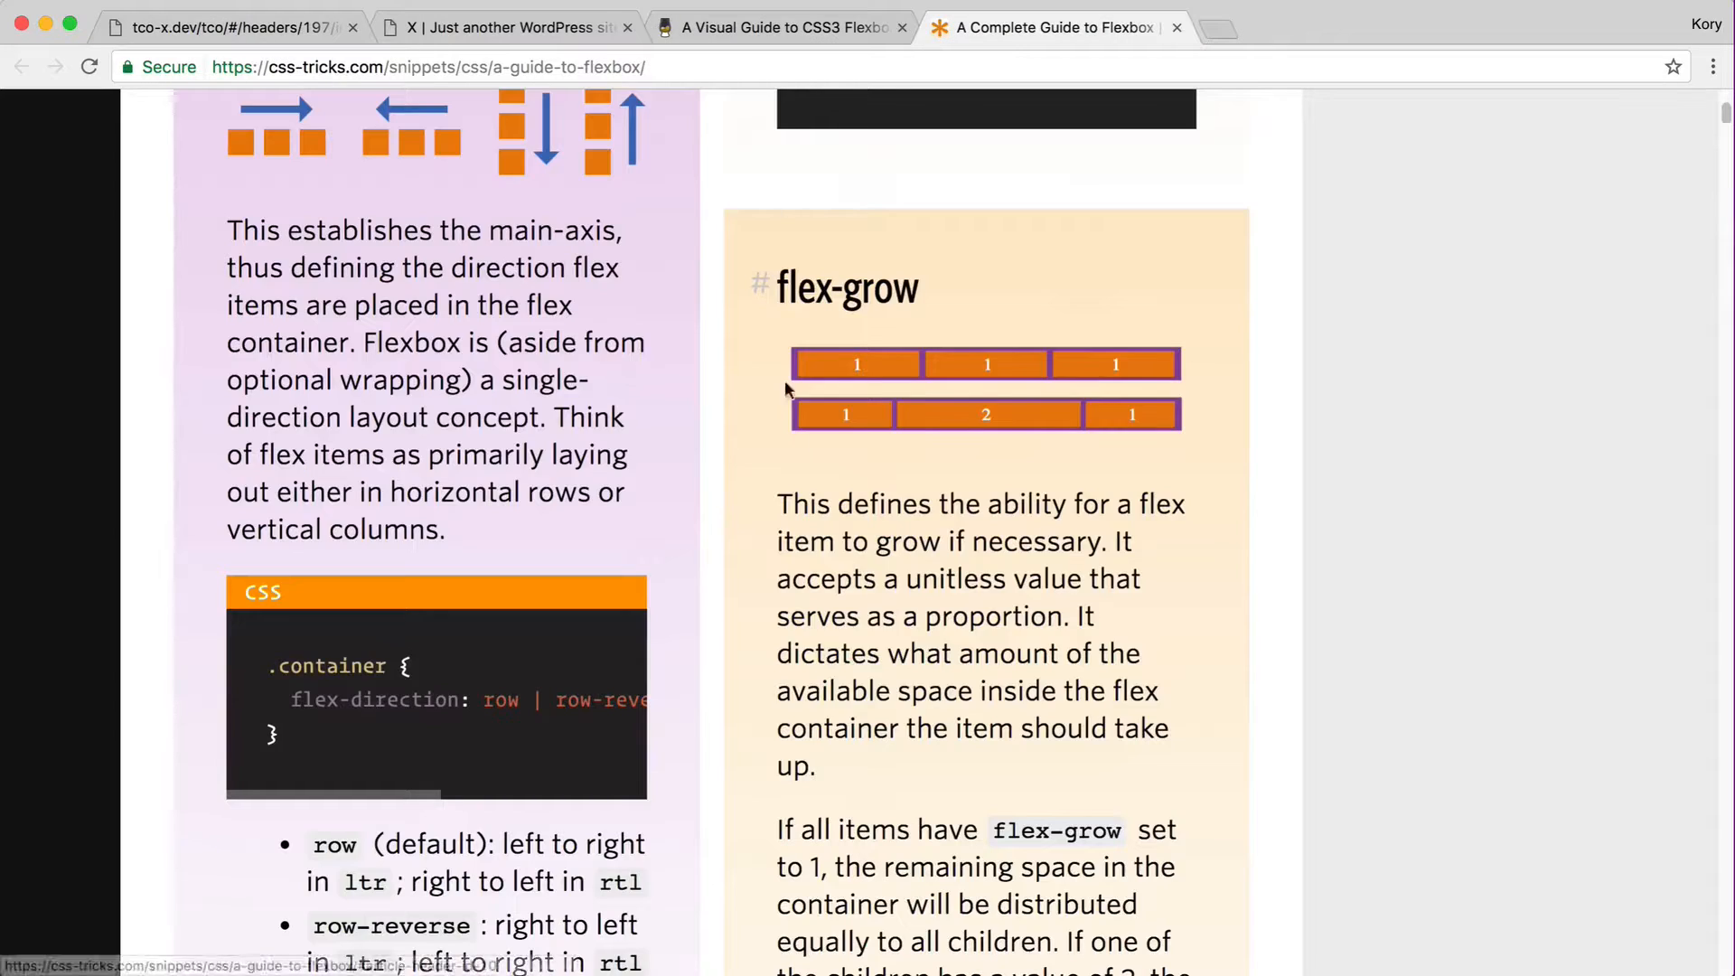
{"action": "scroll", "coordinate": [791, 425], "scroll_direction": "down", "scroll_amount": 6}
{"action": "scroll", "coordinate": [795, 458], "scroll_direction": "down", "scroll_amount": 20}
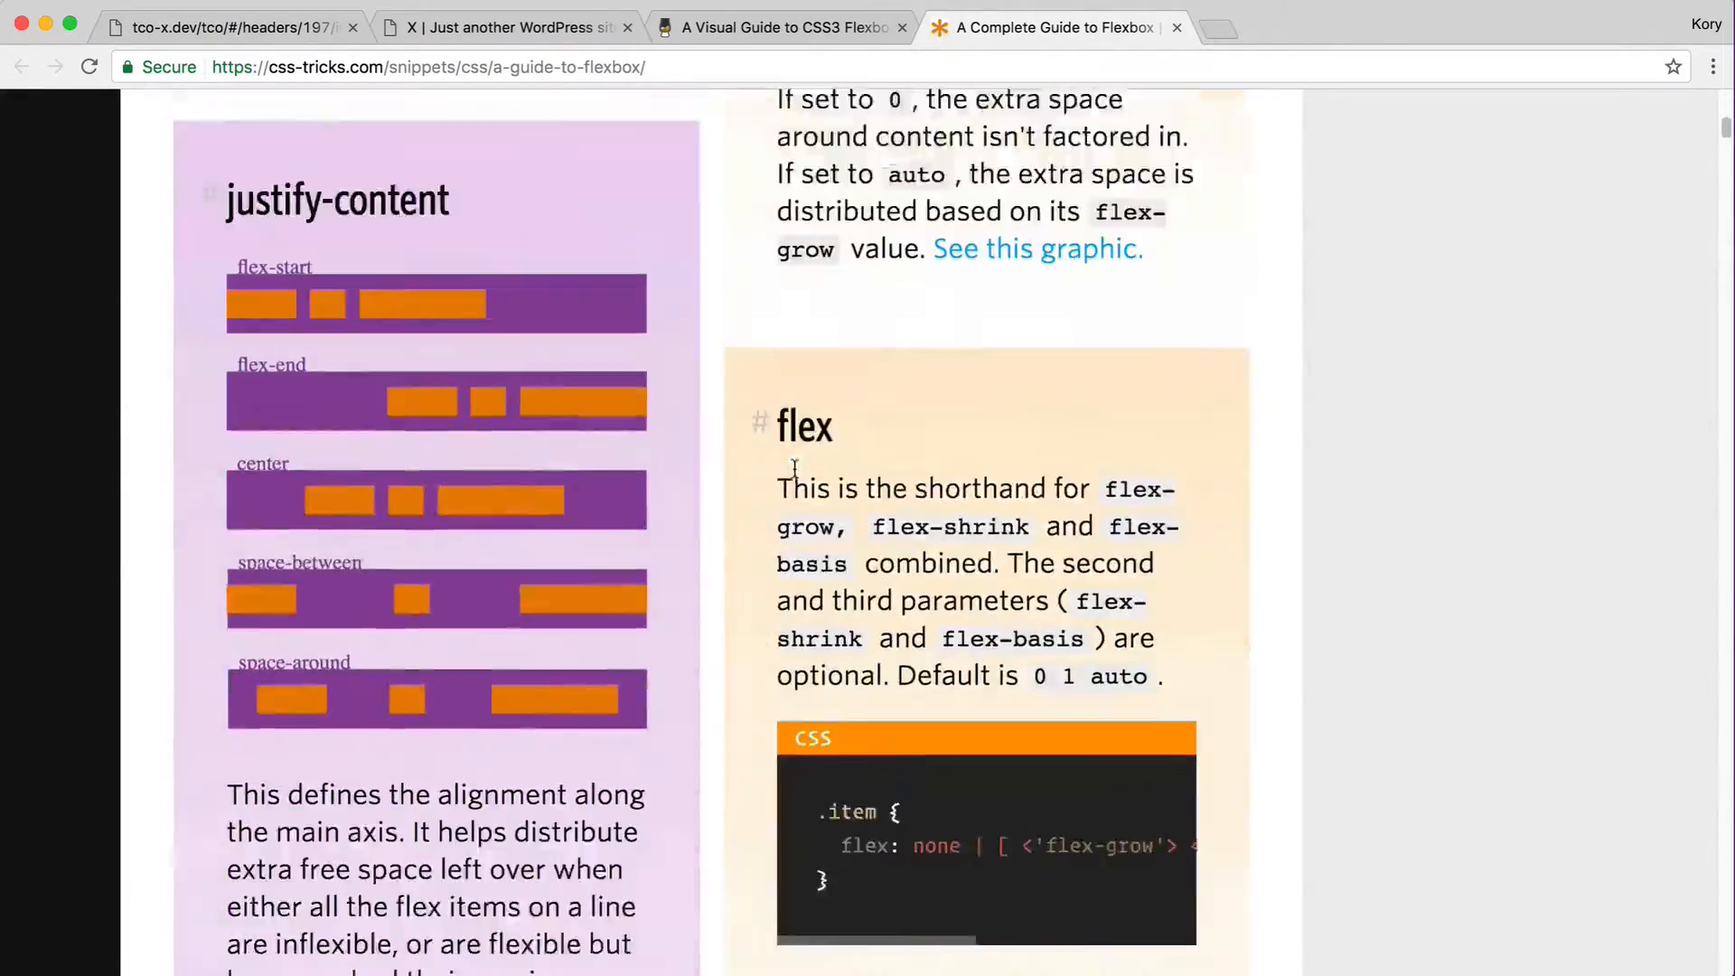
{"action": "scroll", "coordinate": [794, 467], "scroll_direction": "down", "scroll_amount": 12}
{"action": "scroll", "coordinate": [795, 467], "scroll_direction": "up", "scroll_amount": 20}
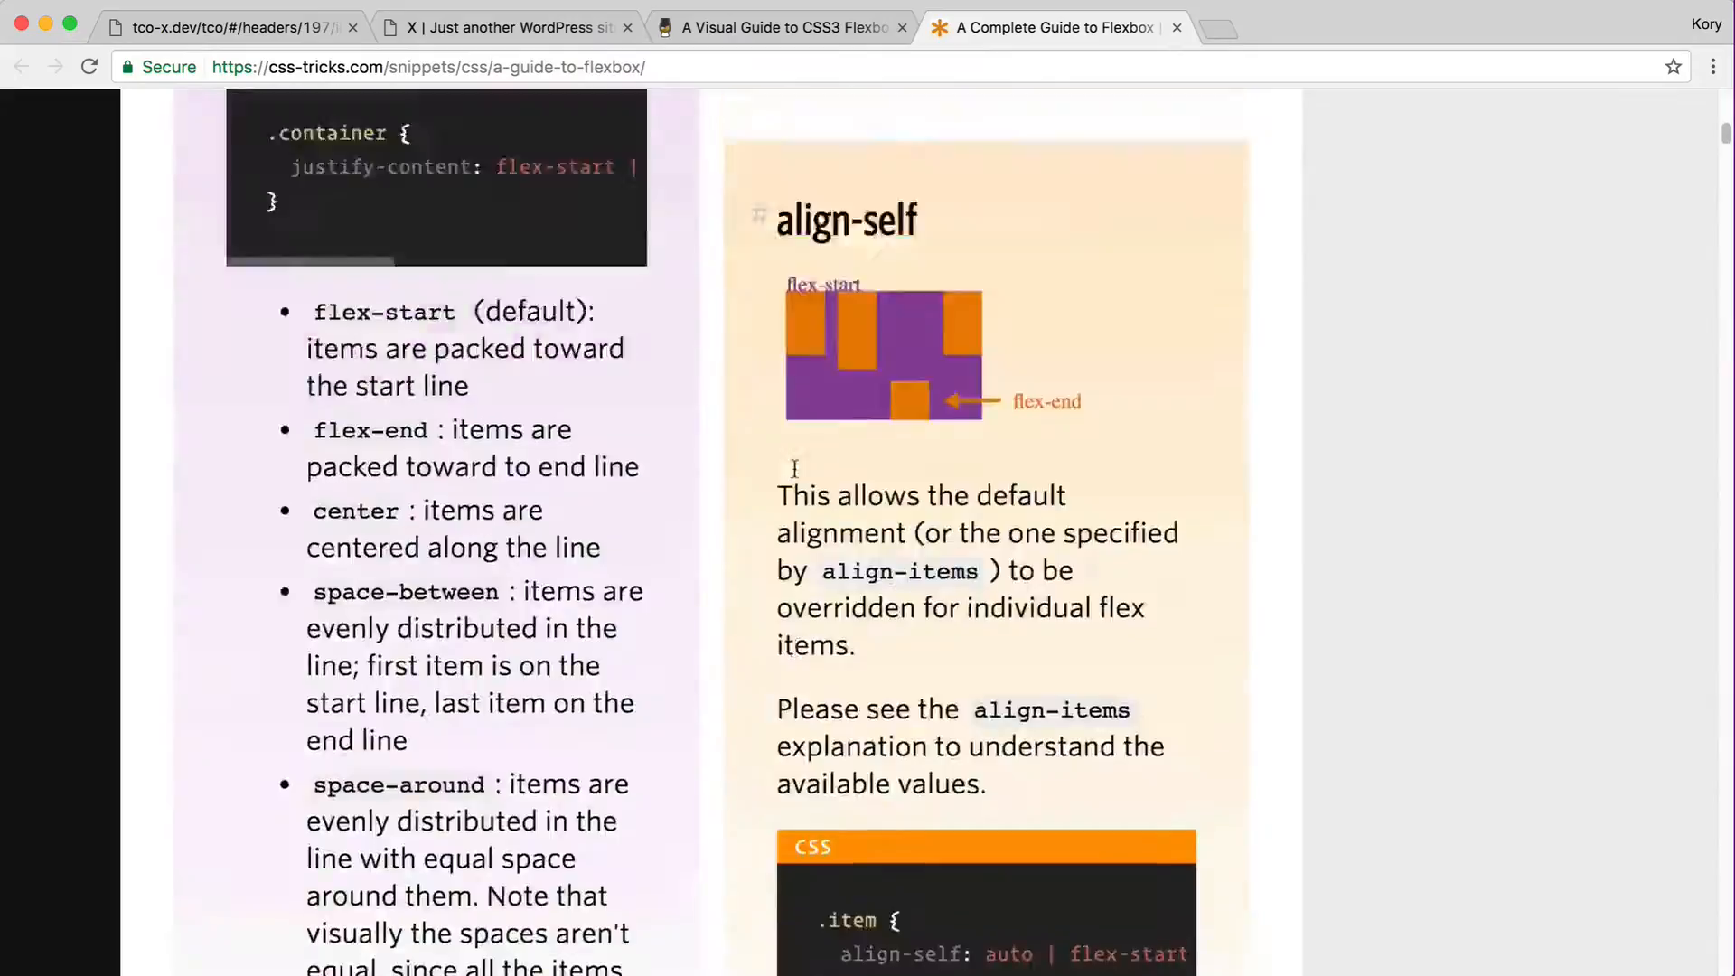
{"action": "scroll", "coordinate": [795, 467], "scroll_direction": "up", "scroll_amount": 20}
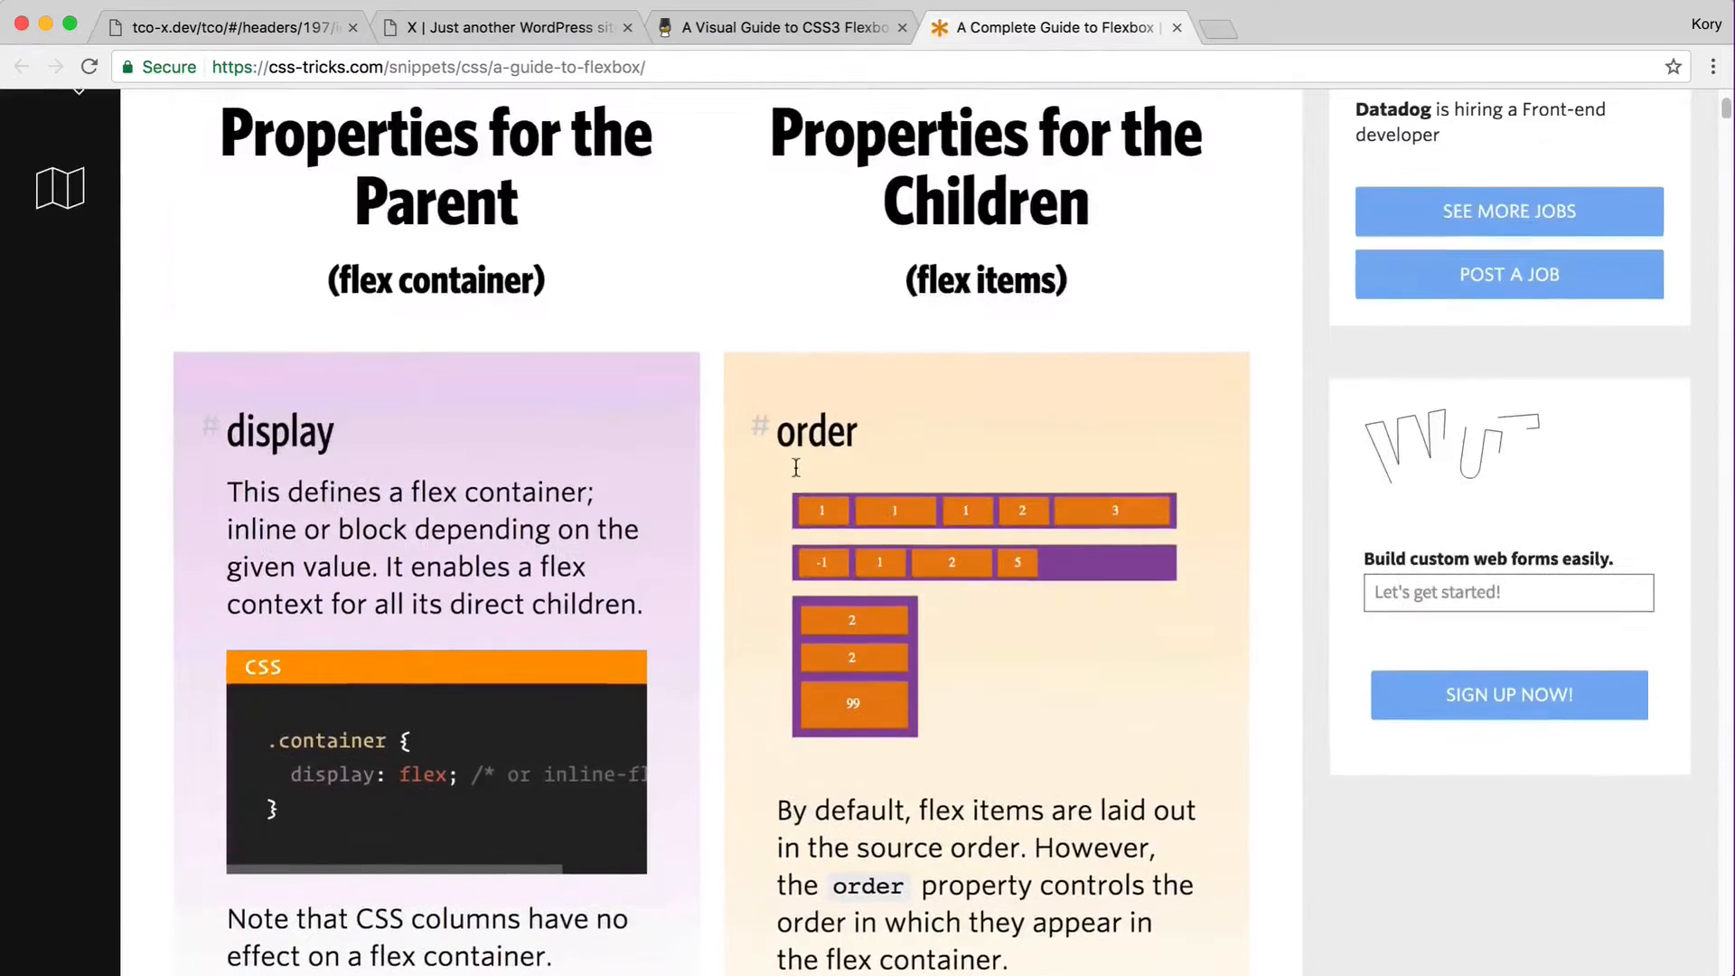
{"action": "scroll", "coordinate": [795, 467], "scroll_direction": "down", "scroll_amount": 2}
{"action": "scroll", "coordinate": [981, 583], "scroll_direction": "up", "scroll_amount": 1}
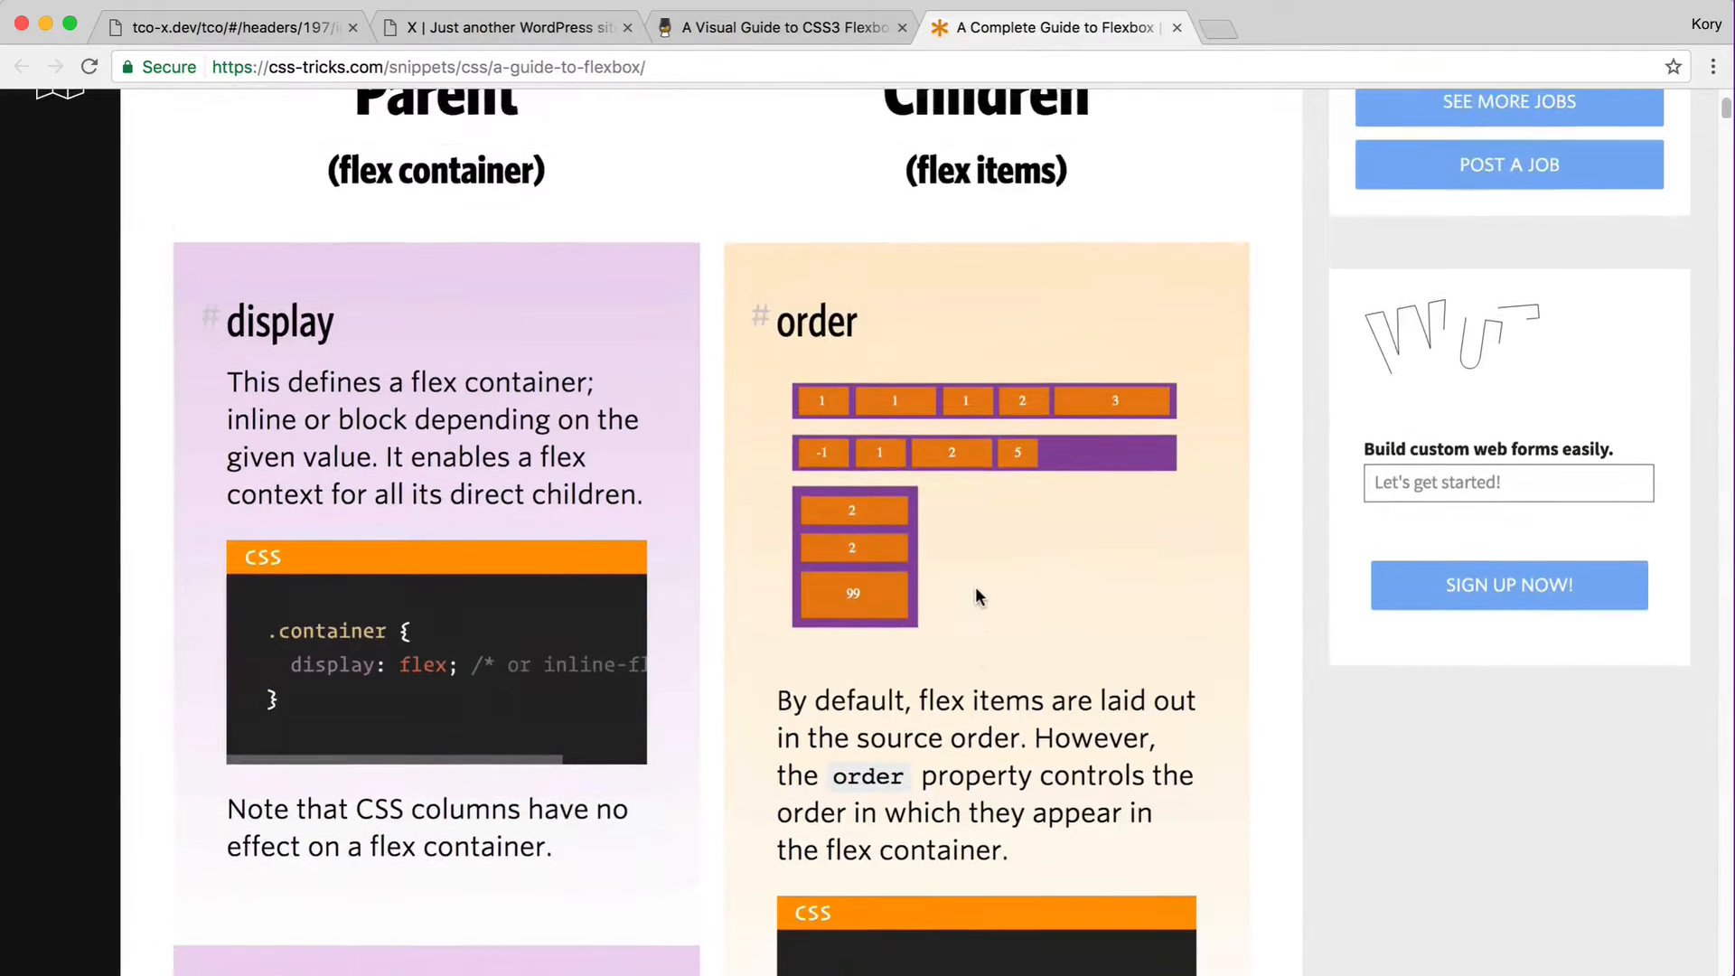
{"action": "scroll", "coordinate": [975, 588], "scroll_direction": "down", "scroll_amount": 2}
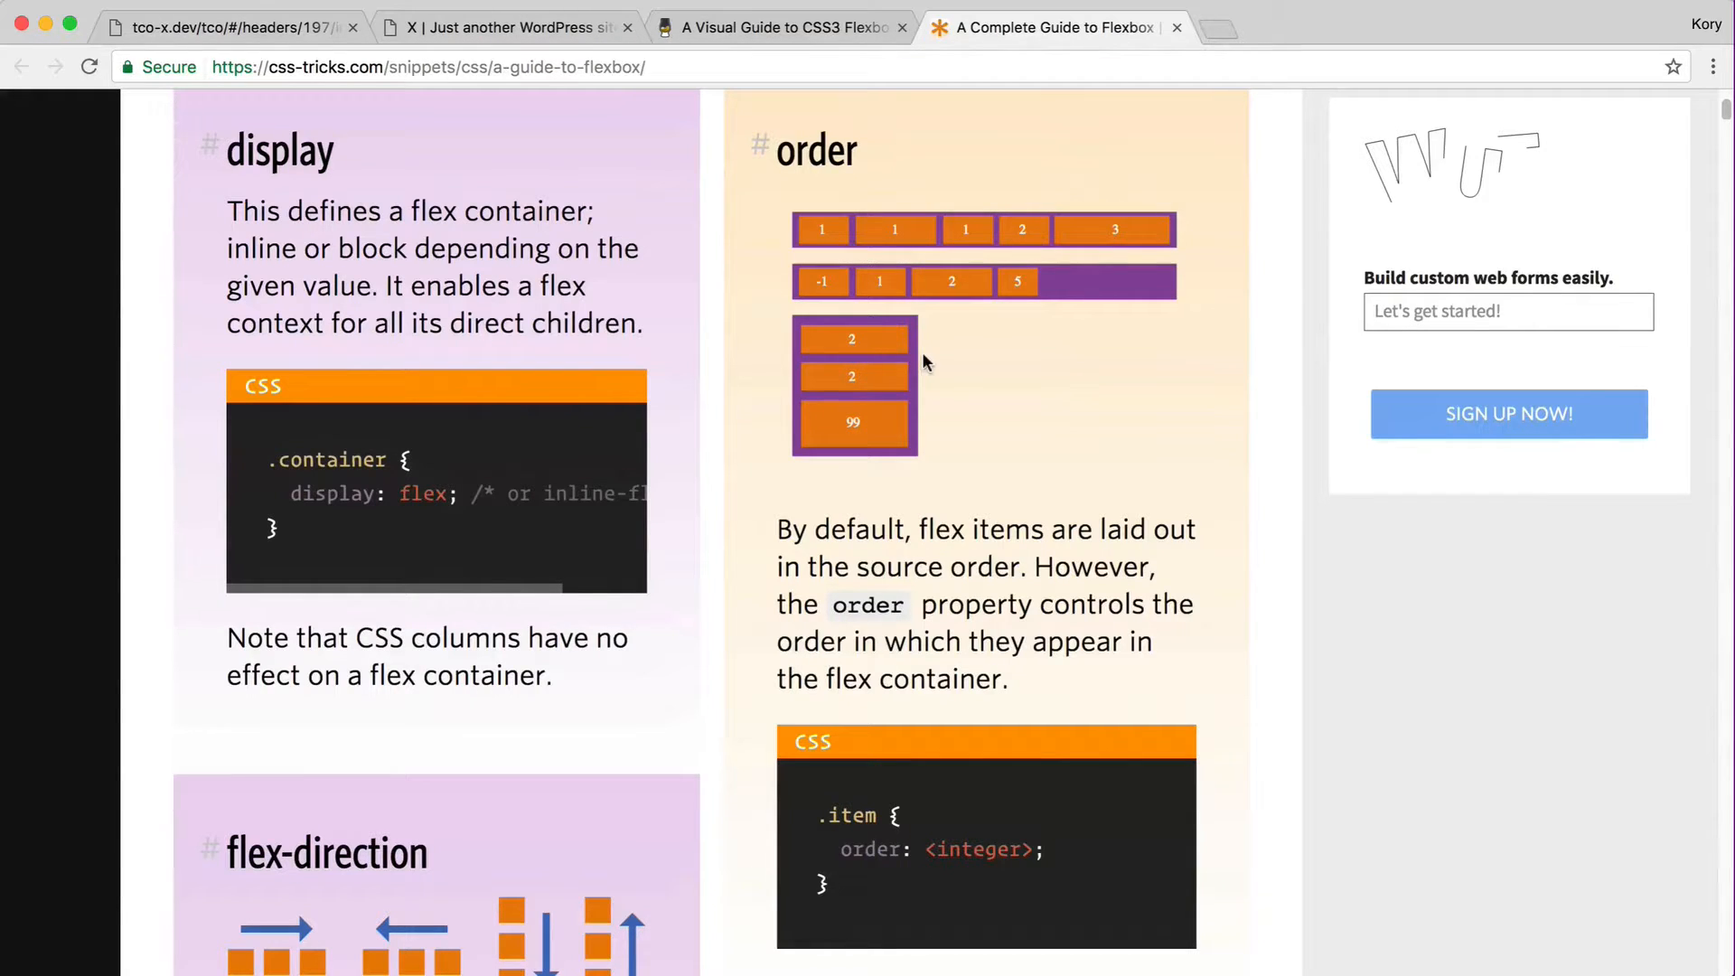
{"action": "key", "text": "ctrl+shift+Tab"}
{"action": "key", "text": "ctrl+shift+Tab"}
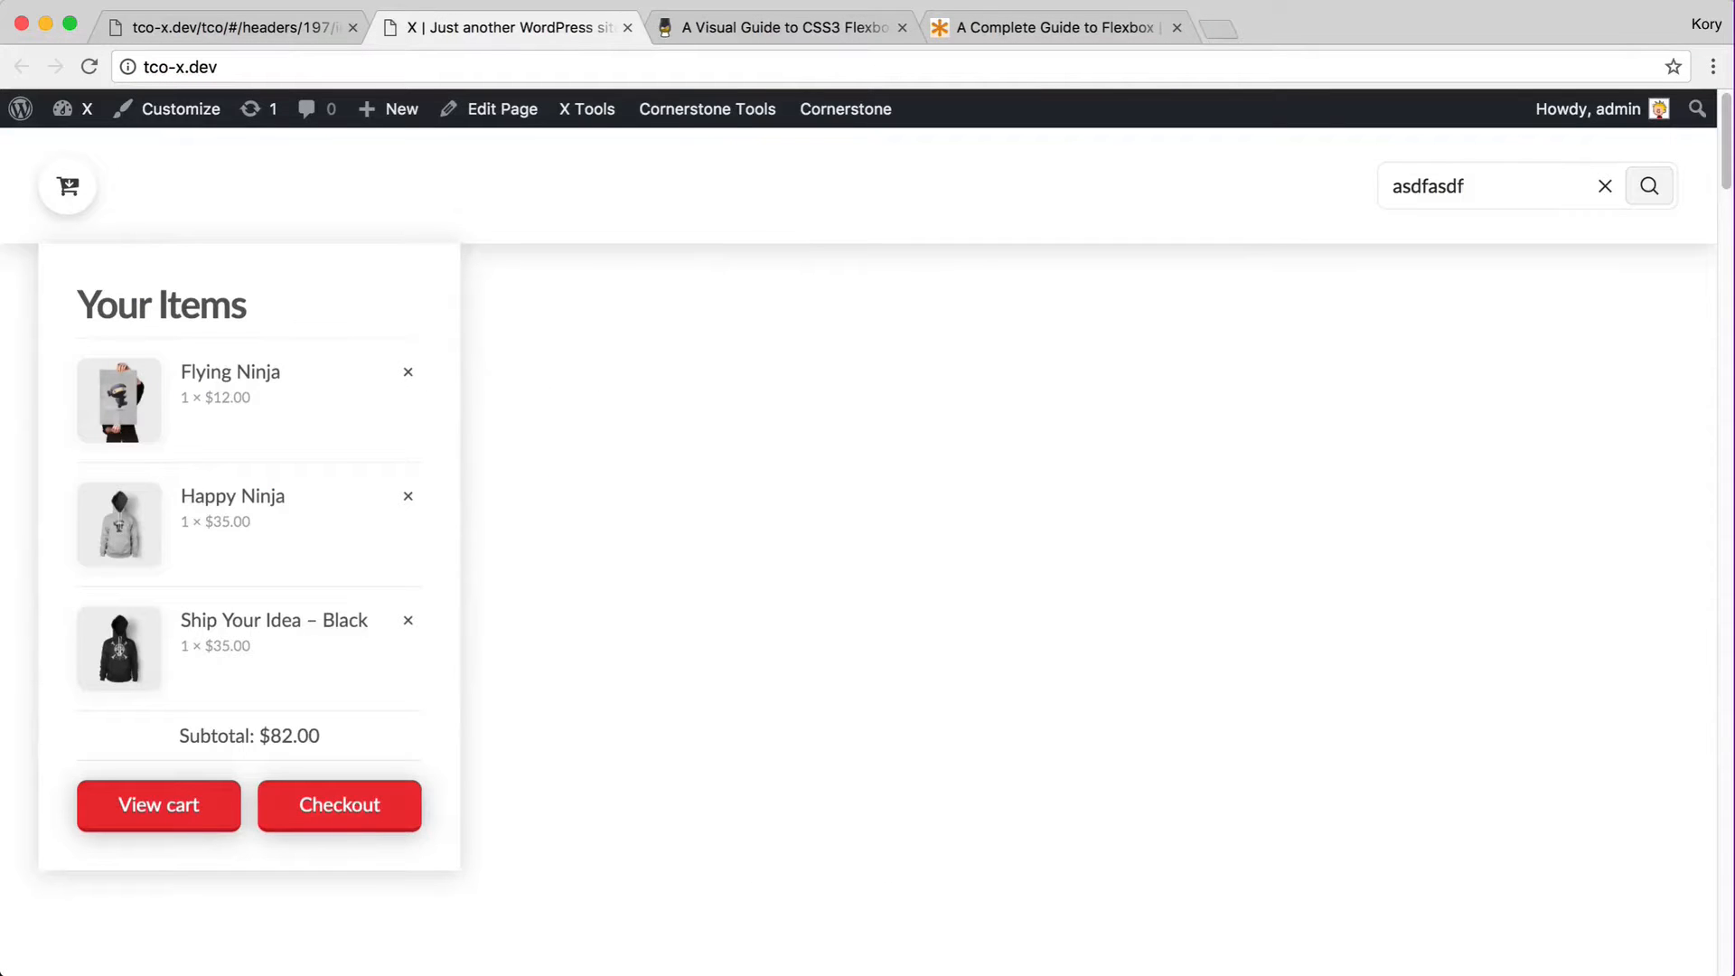
{"action": "right_click", "coordinate": [1451, 184]}
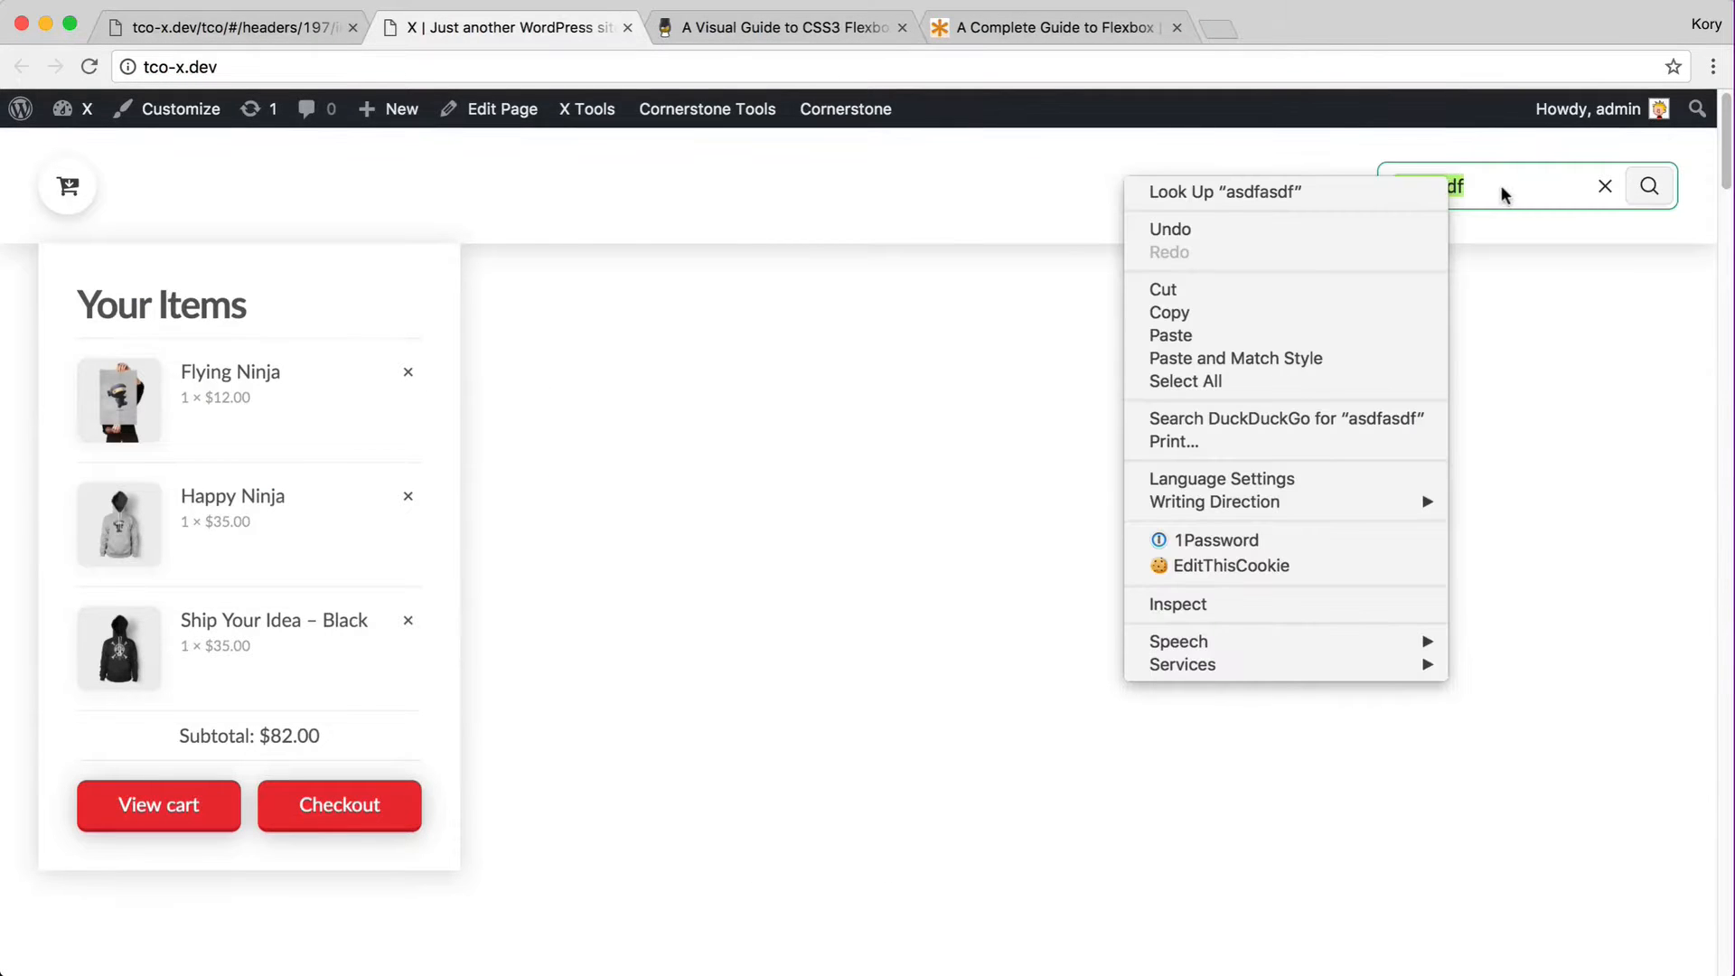
{"action": "left_click", "coordinate": [792, 238]}
- Return to the header builder, apply the Integrity preset to the Search Inline element and save the header
{"action": "key", "text": "ctrl+shift+Tab"}
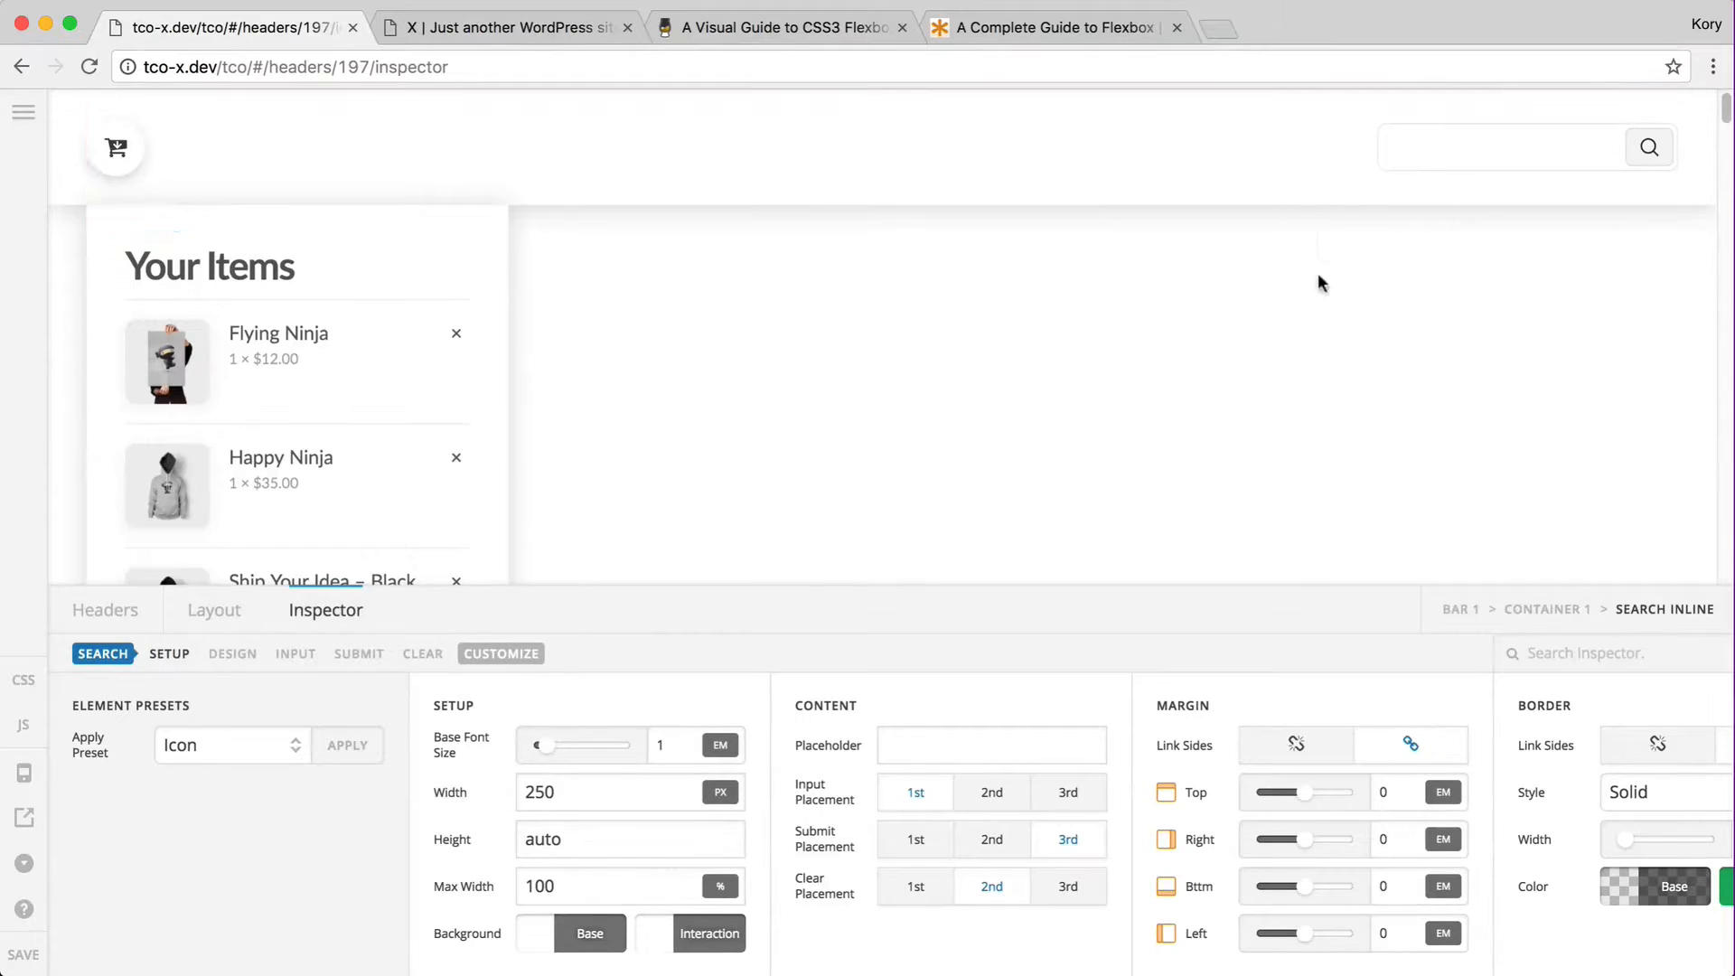
{"action": "left_click", "coordinate": [224, 743]}
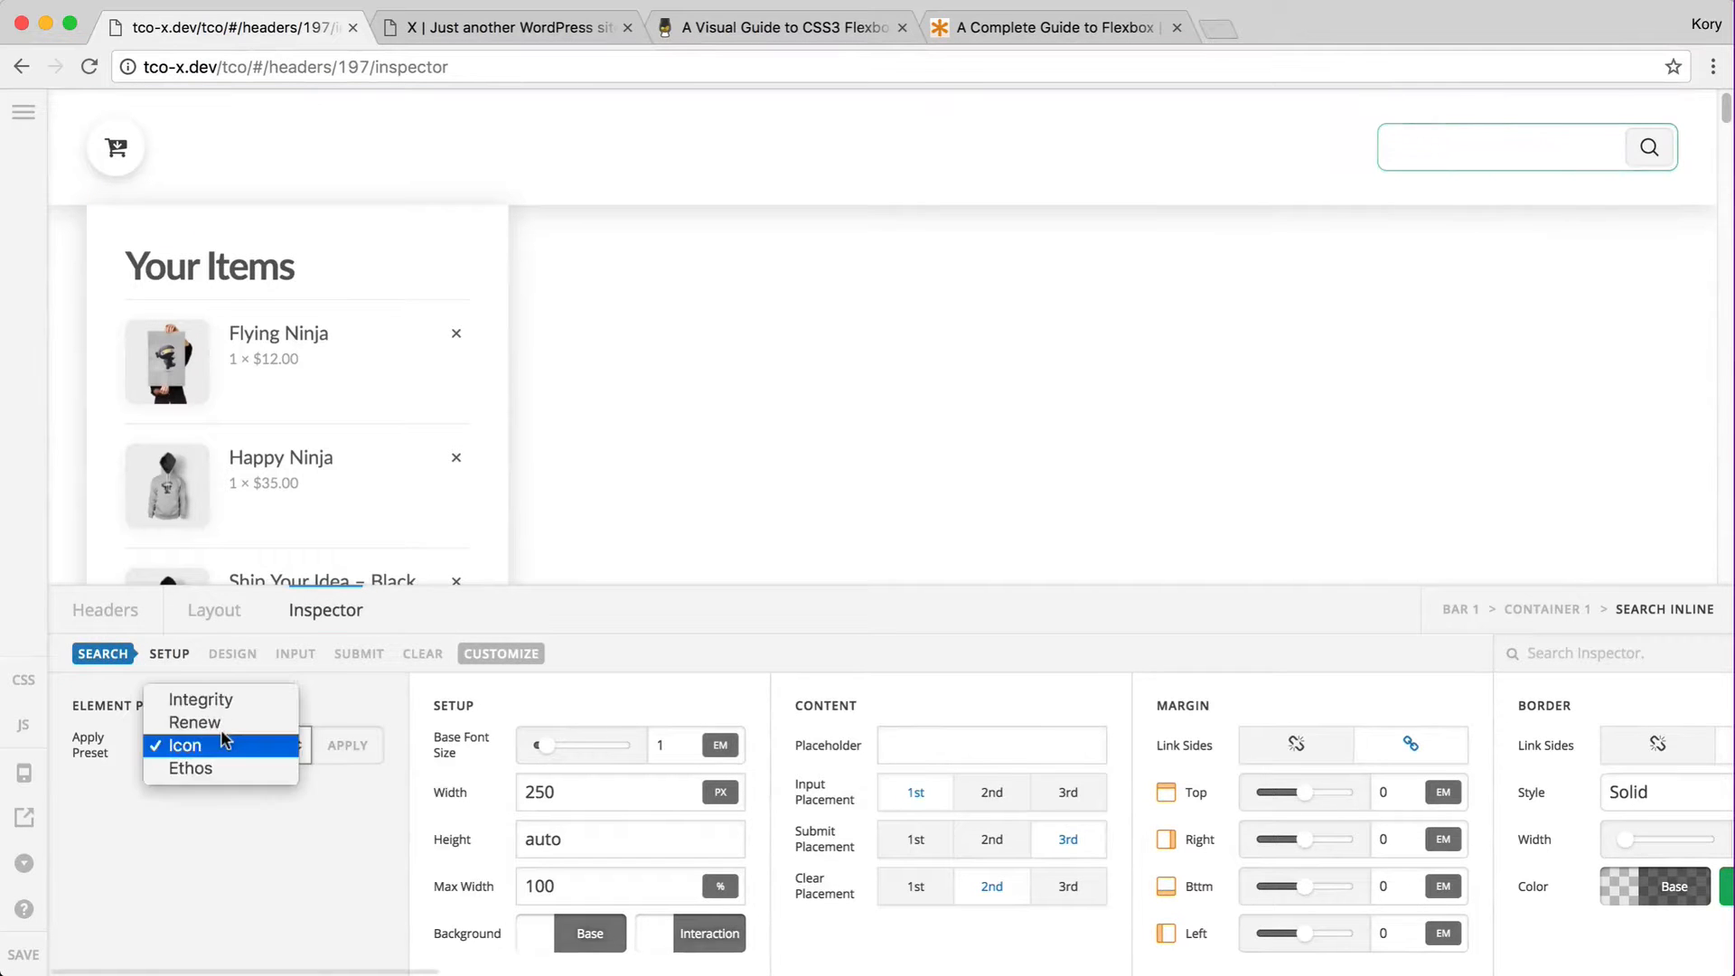
{"action": "left_click", "coordinate": [194, 700]}
{"action": "left_click", "coordinate": [347, 744]}
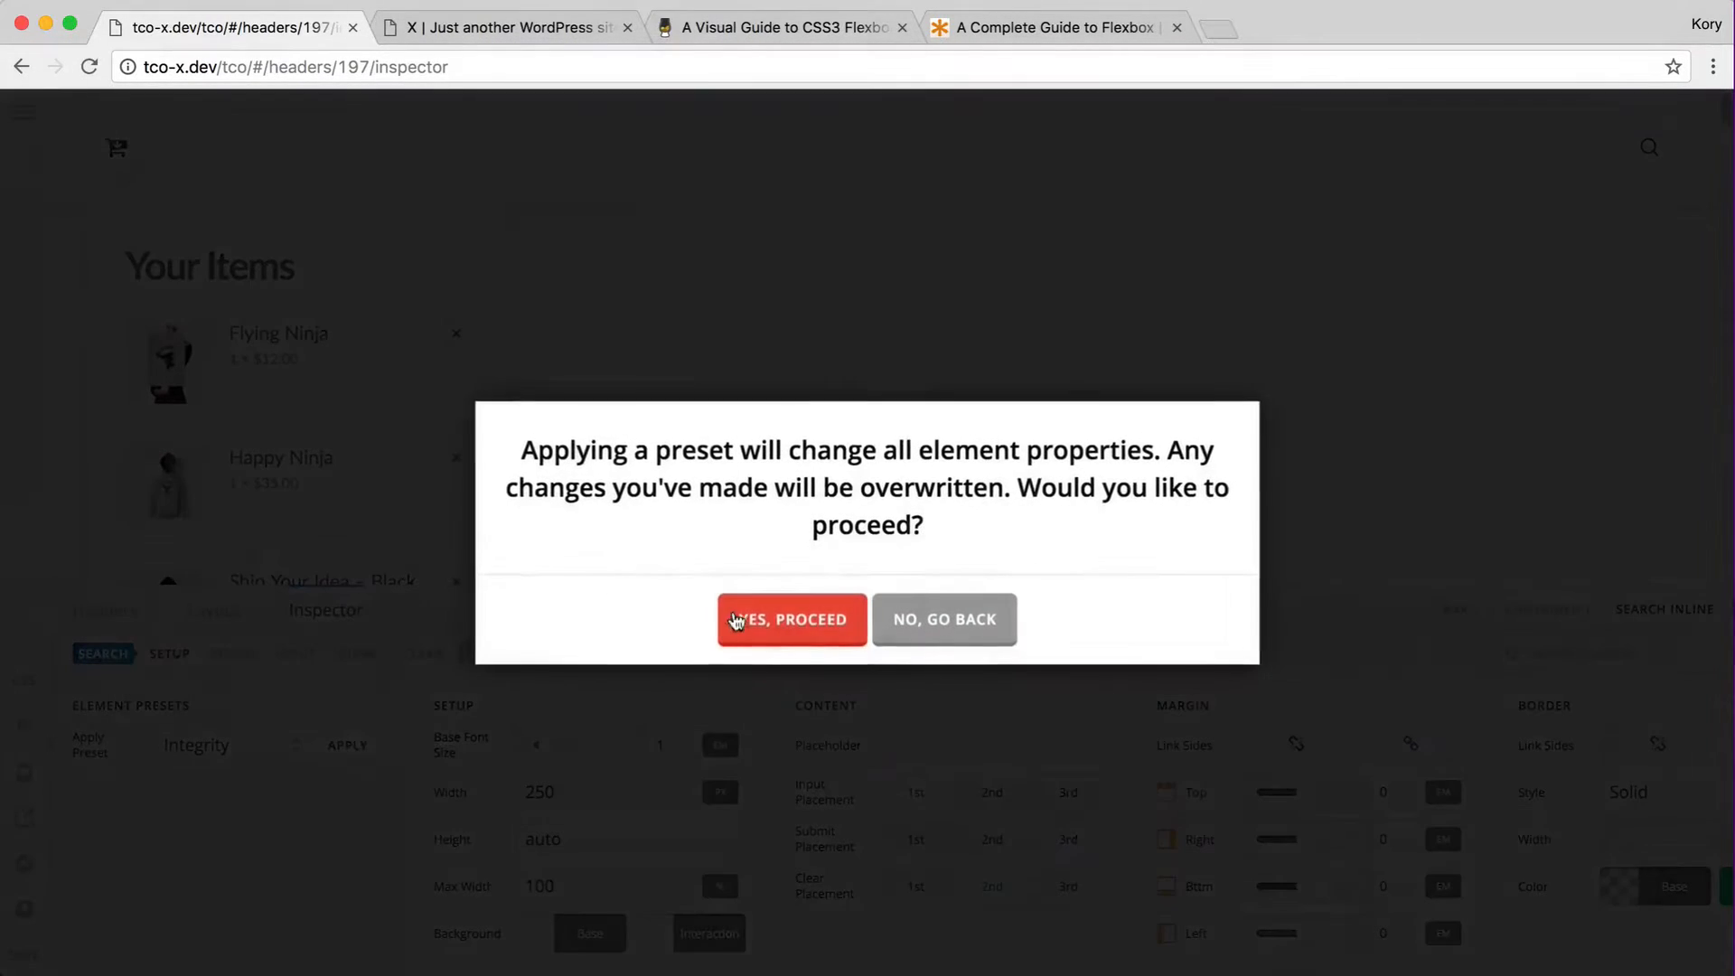
{"action": "left_click", "coordinate": [737, 620]}
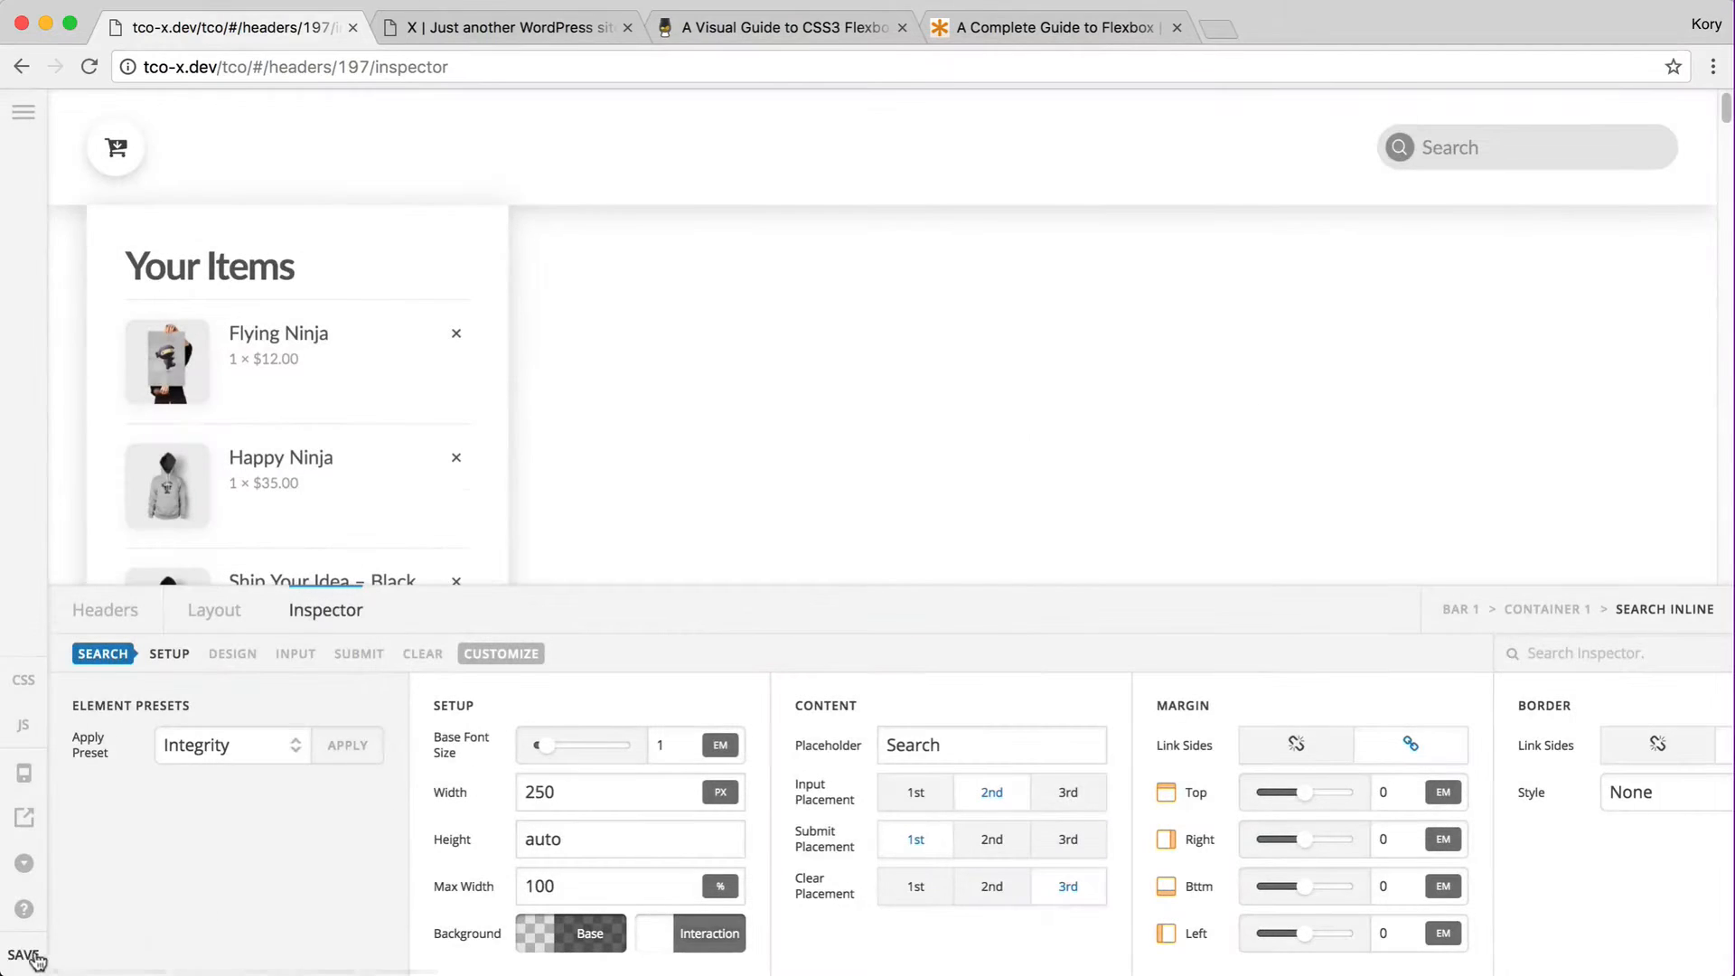
- Reload the live site and inspect the restyled search field in the browser's developer tools
{"action": "key", "text": "super+2"}
{"action": "key", "text": "super+r"}
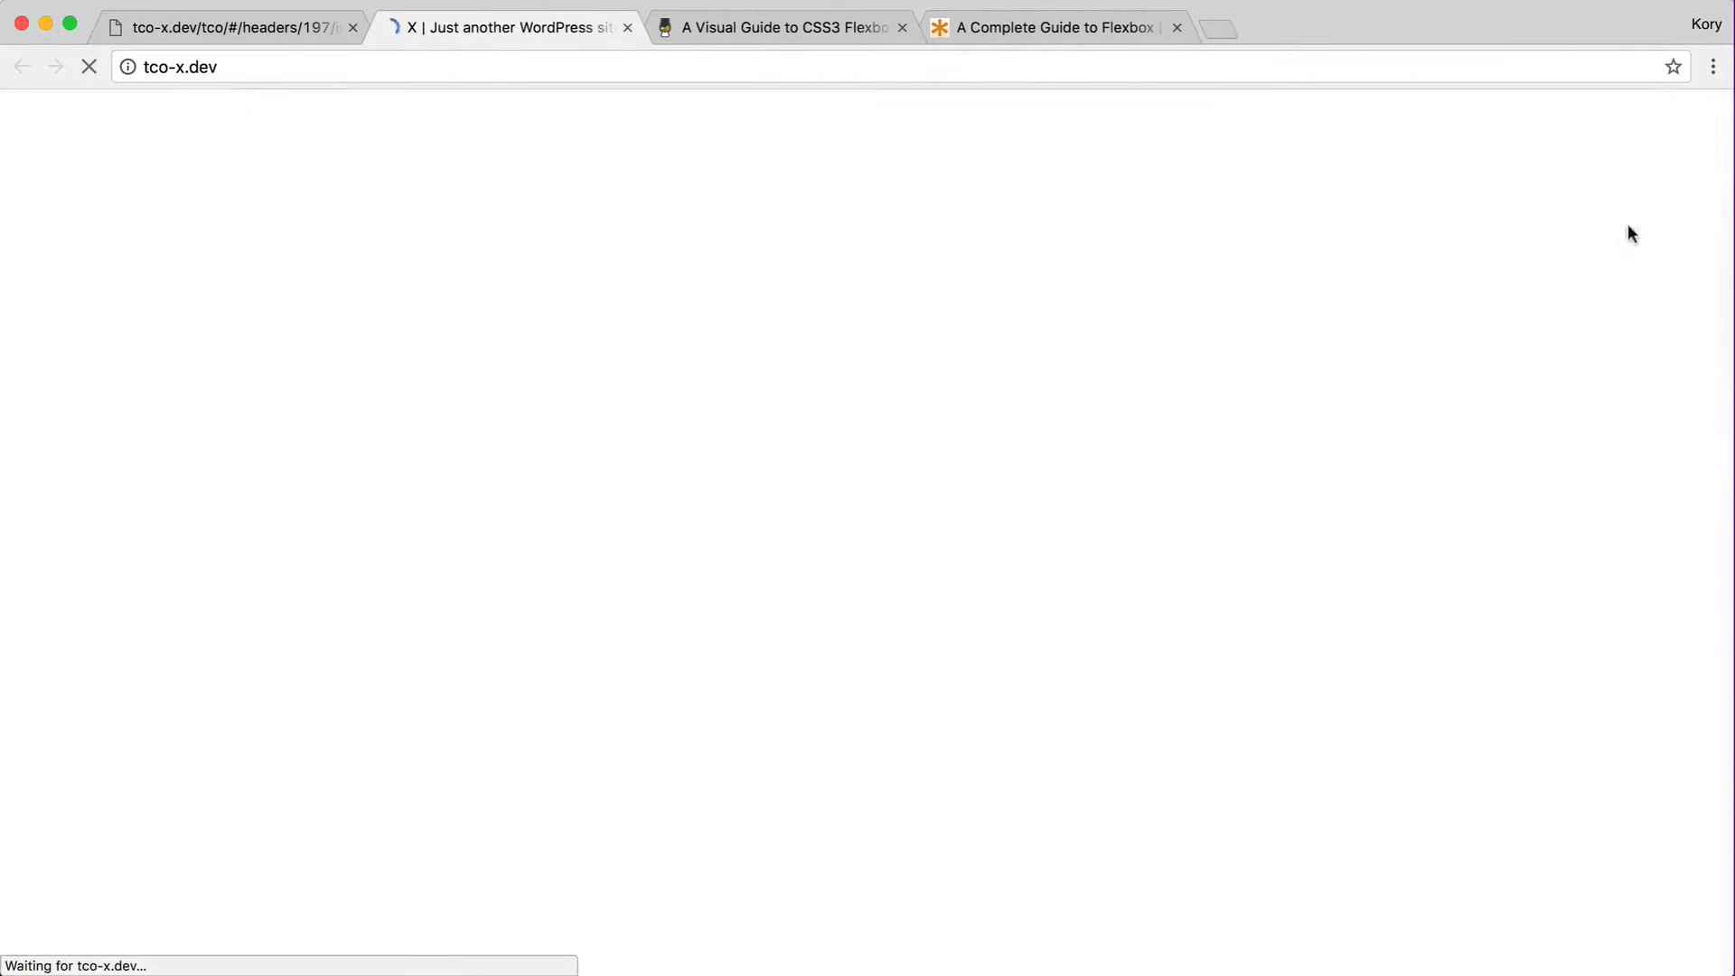
{"action": "right_click", "coordinate": [1462, 184]}
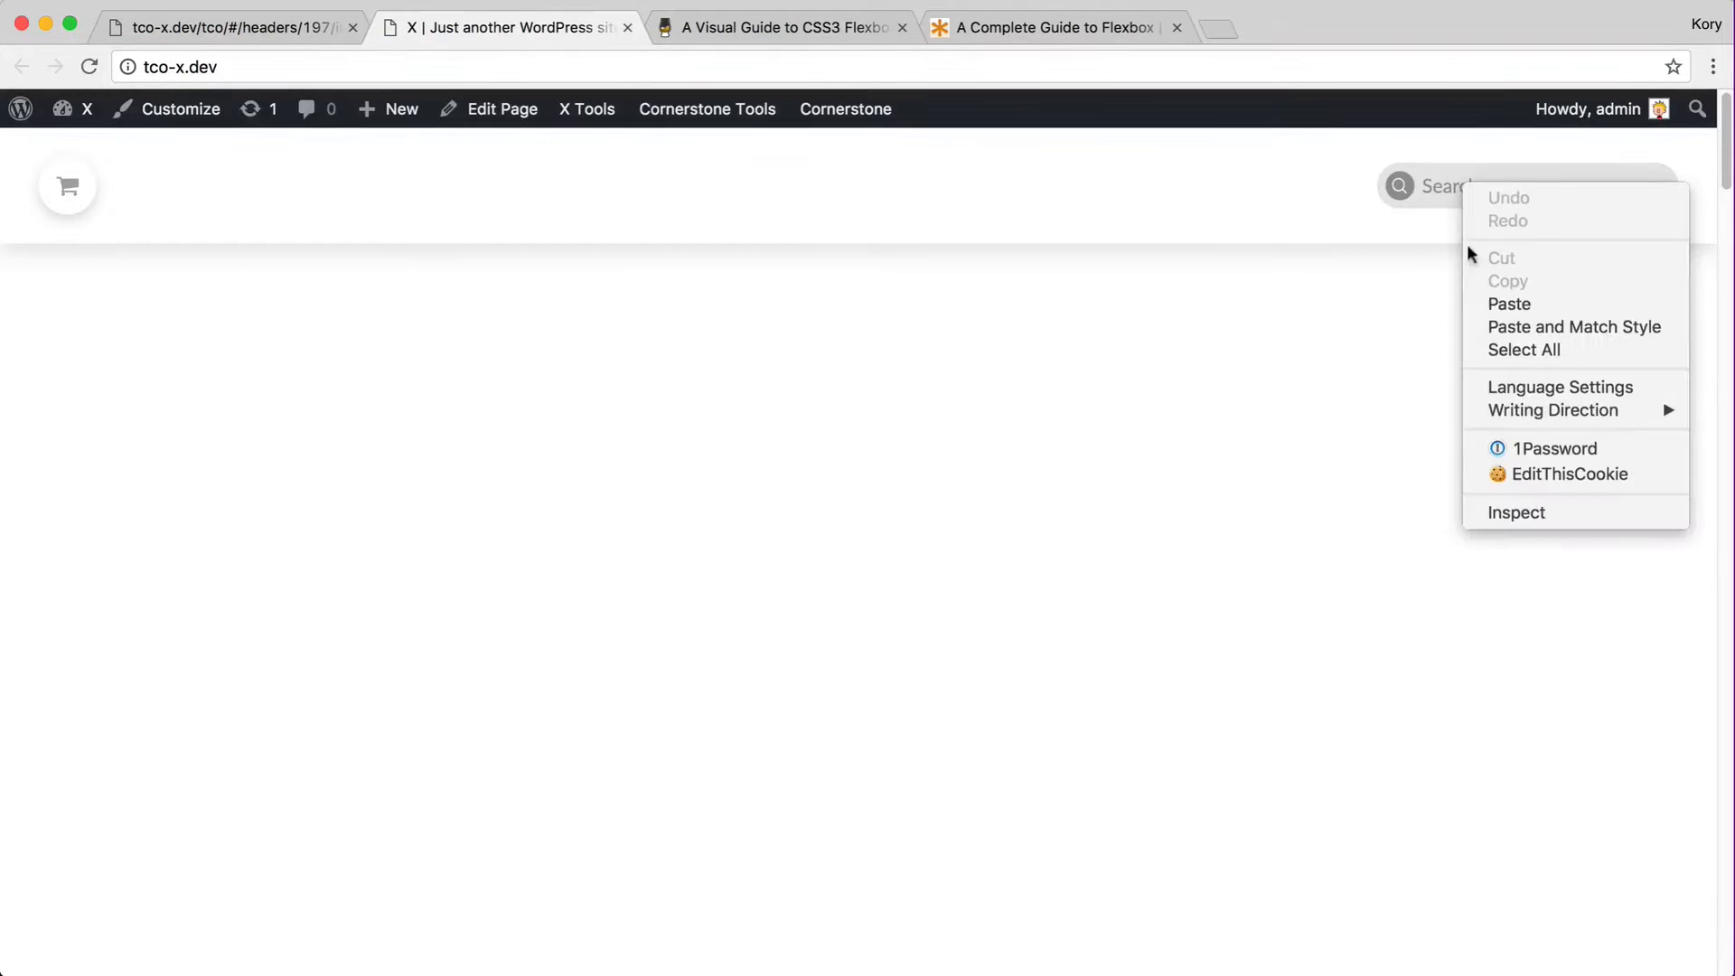
{"action": "left_click", "coordinate": [1542, 511]}
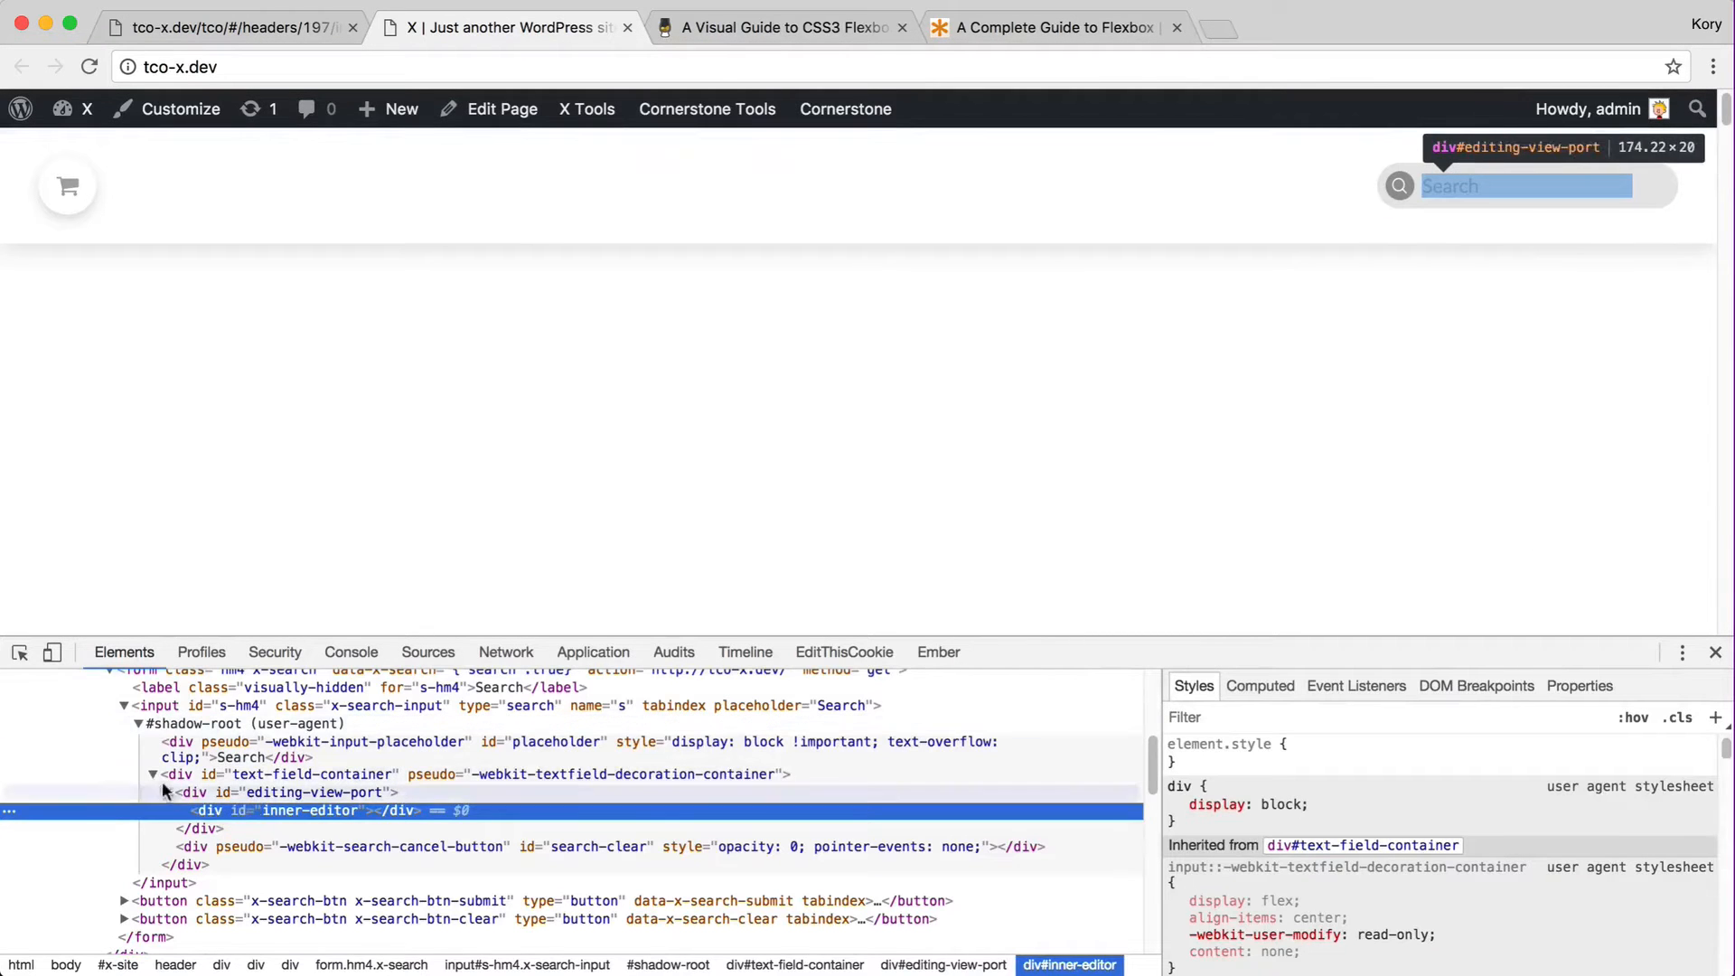
- Compare the CSS order values of the search input, submit button and clear button in the search form's markup
{"action": "scroll", "coordinate": [149, 750], "scroll_direction": "up", "scroll_amount": 1}
{"action": "left_click", "coordinate": [125, 746]}
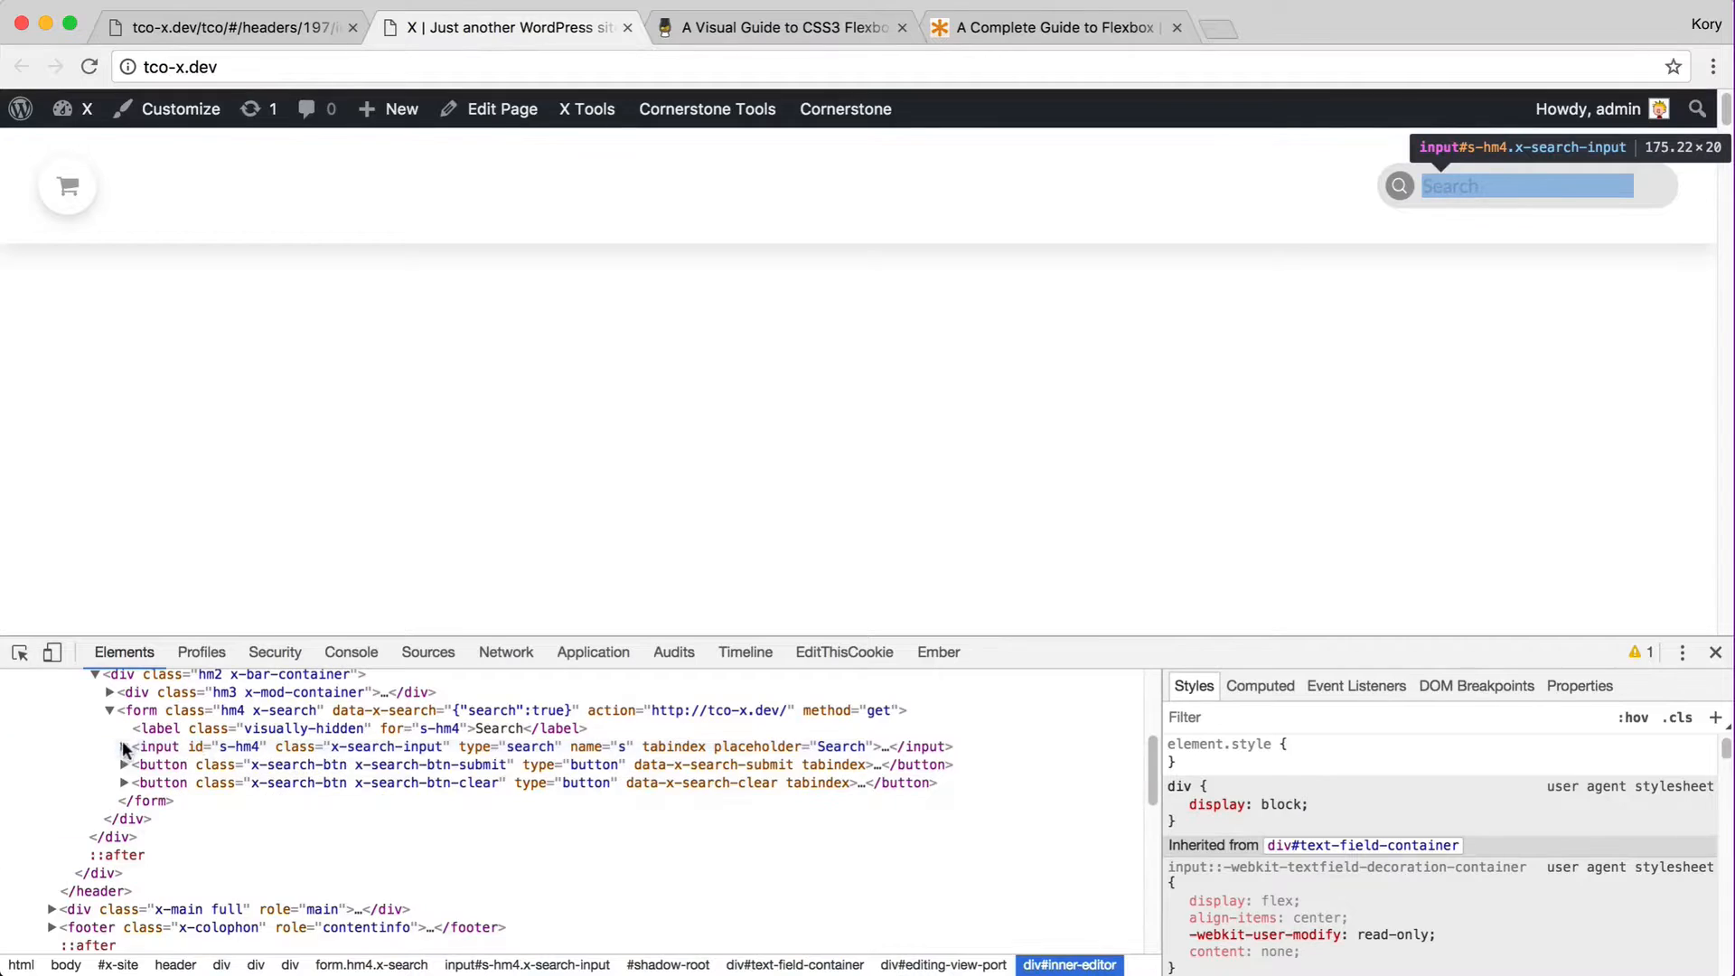
{"action": "left_click", "coordinate": [199, 746]}
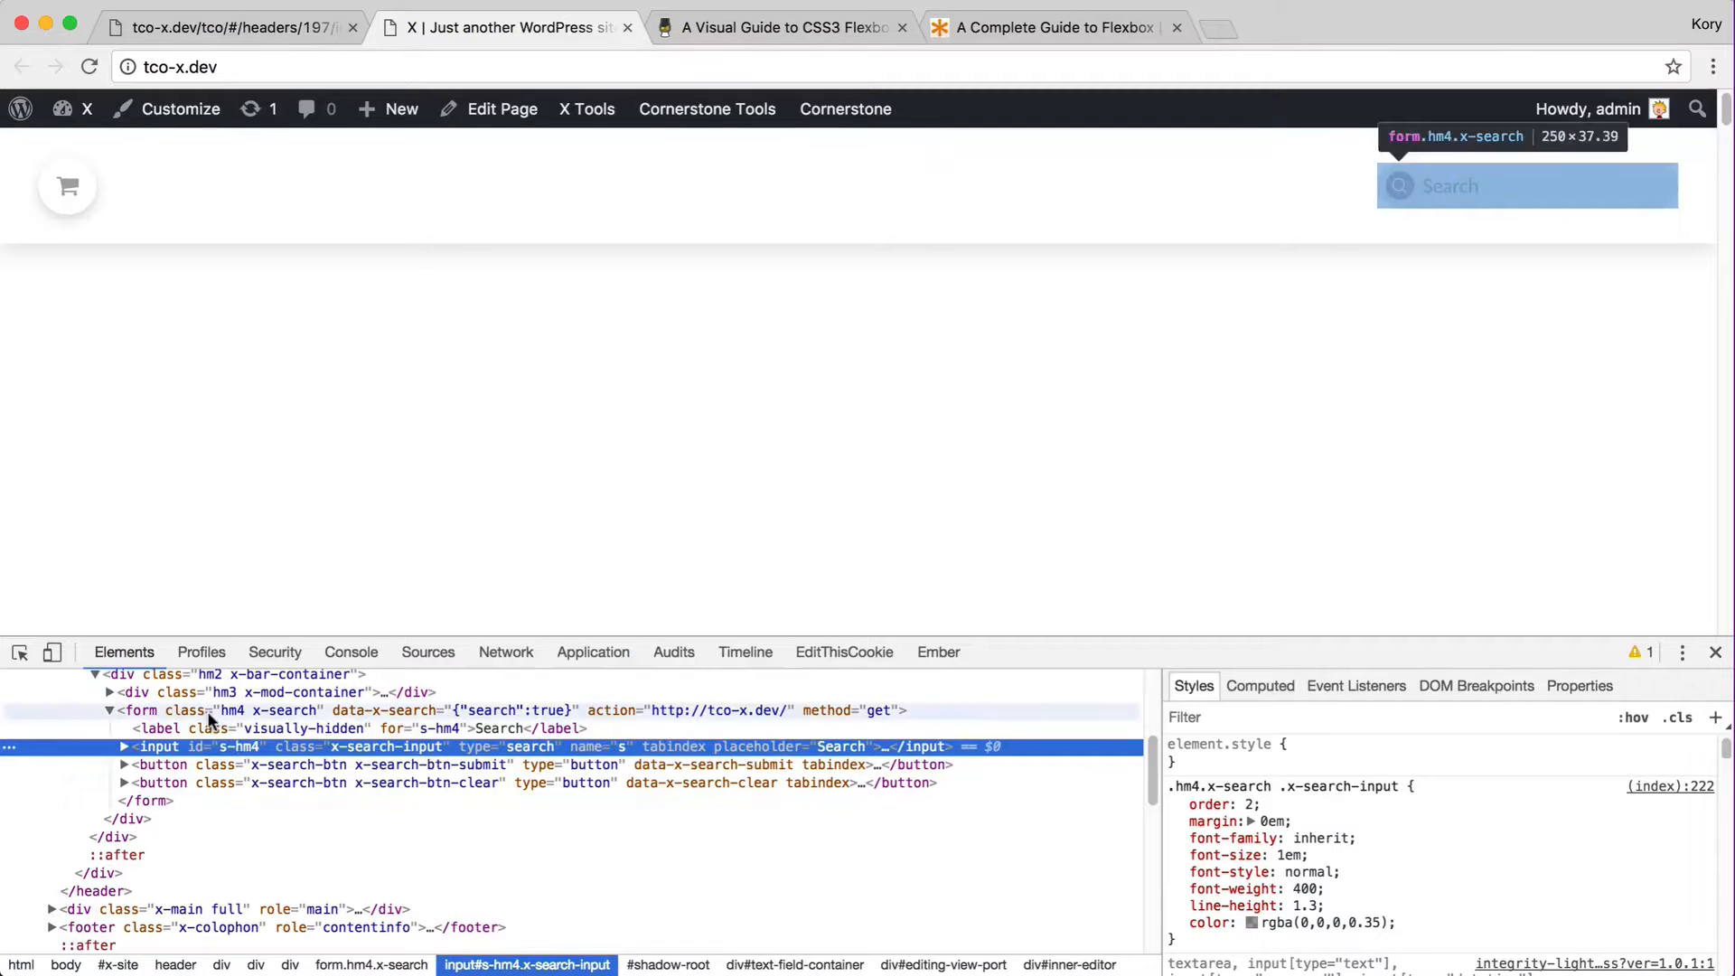
{"action": "left_click", "coordinate": [210, 766]}
{"action": "left_click", "coordinate": [207, 791]}
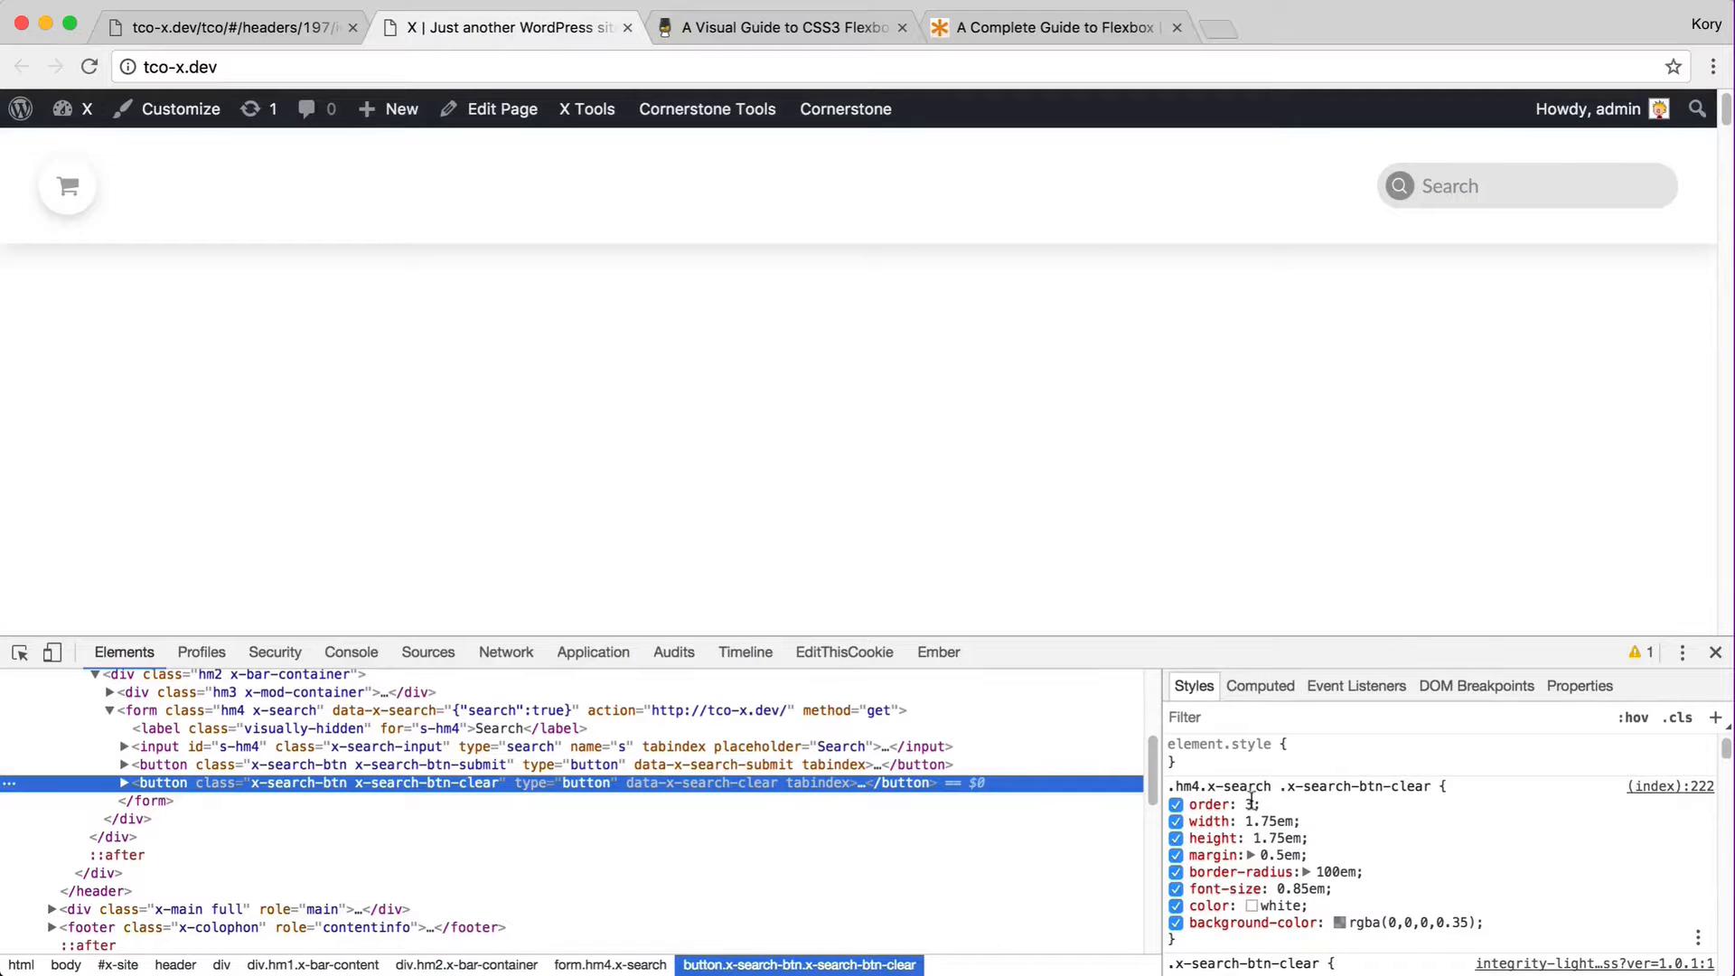
{"action": "left_click", "coordinate": [540, 765]}
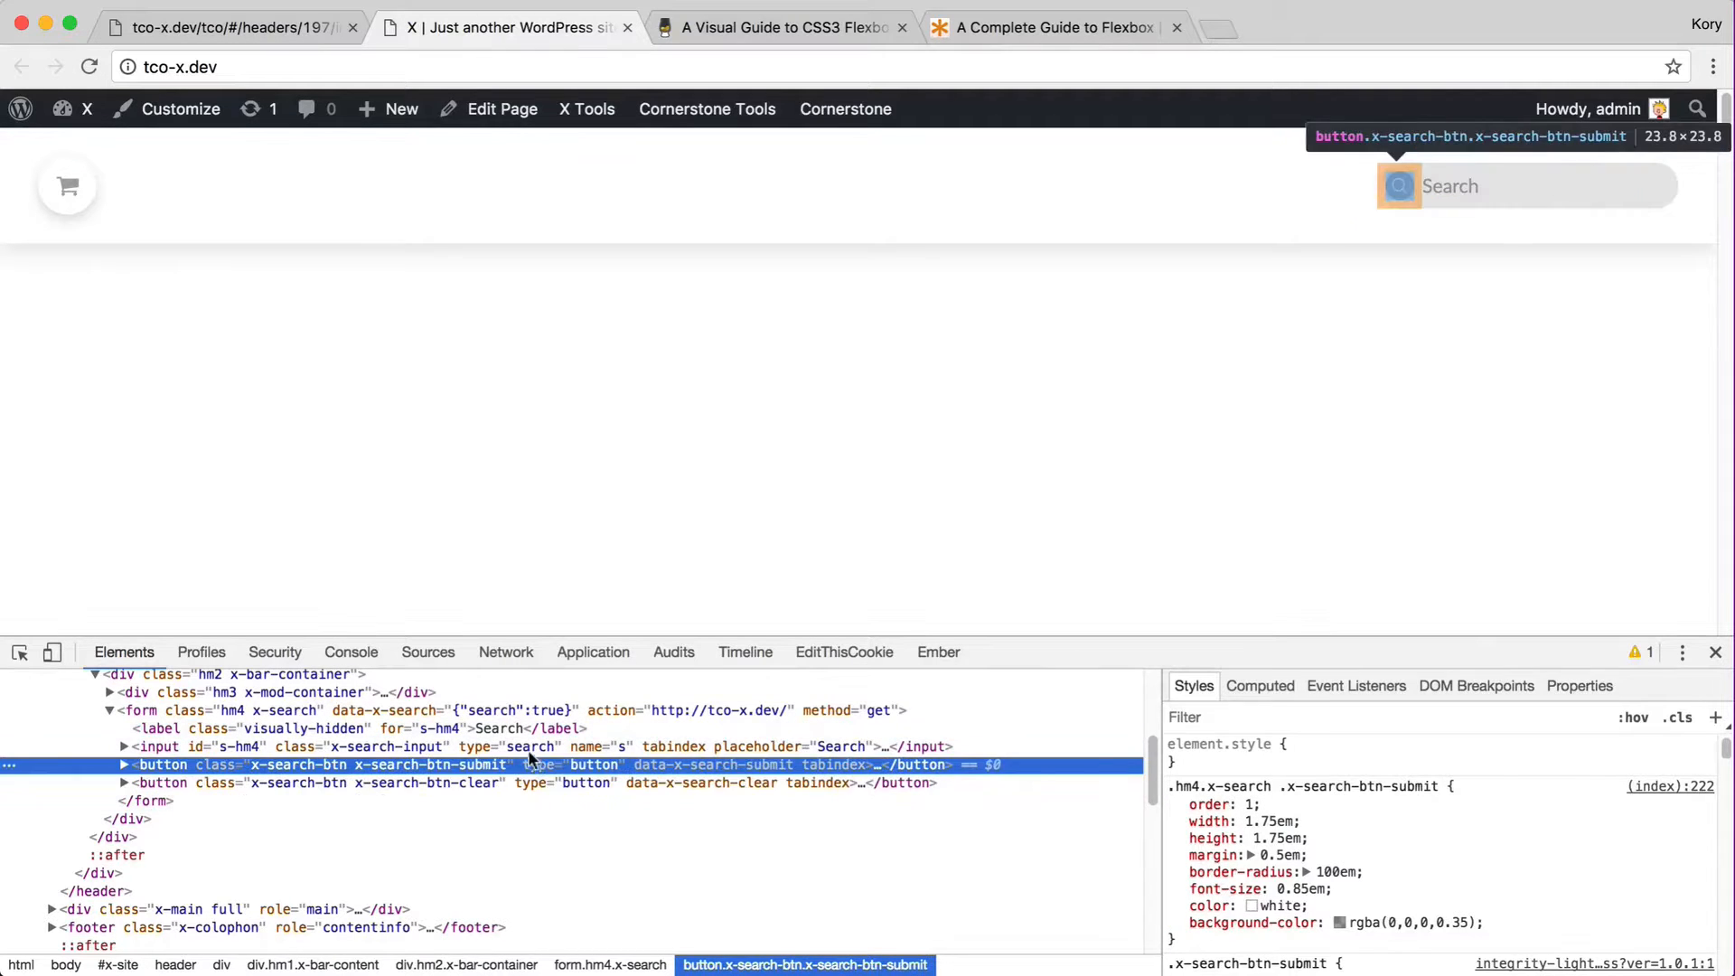
{"action": "left_click", "coordinate": [524, 748]}
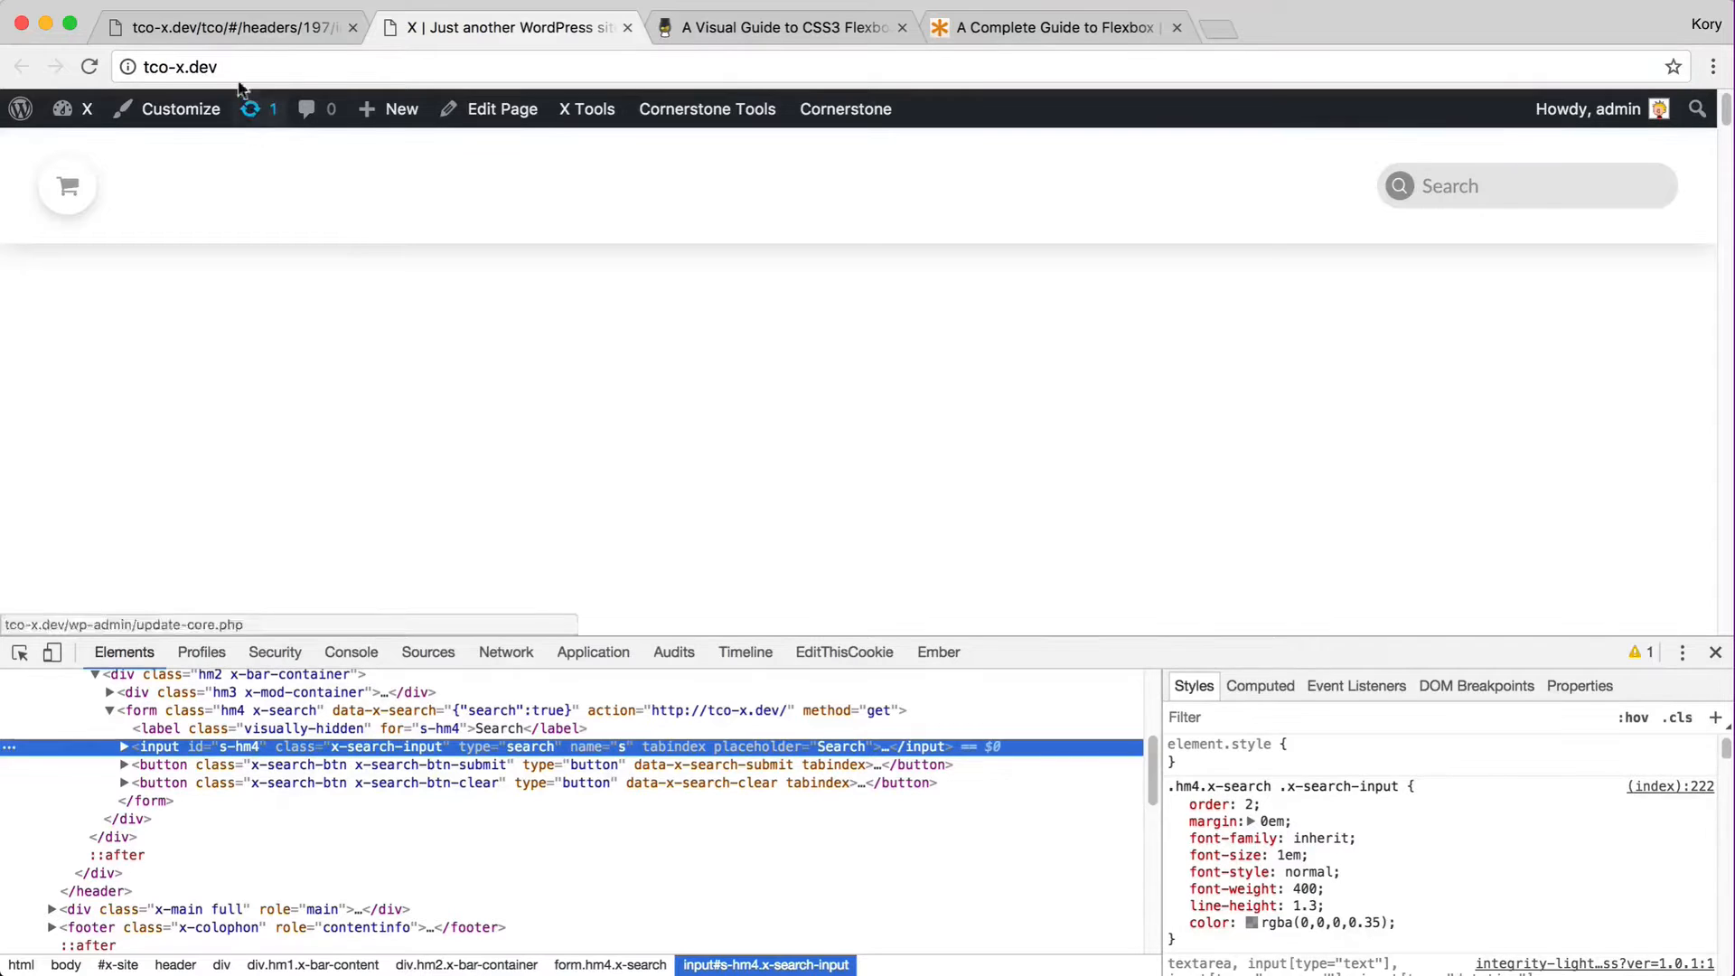
- Return to the header builder, view Container 1's flex settings and check the available Self Flex presets without changing them
{"action": "left_click", "coordinate": [226, 30]}
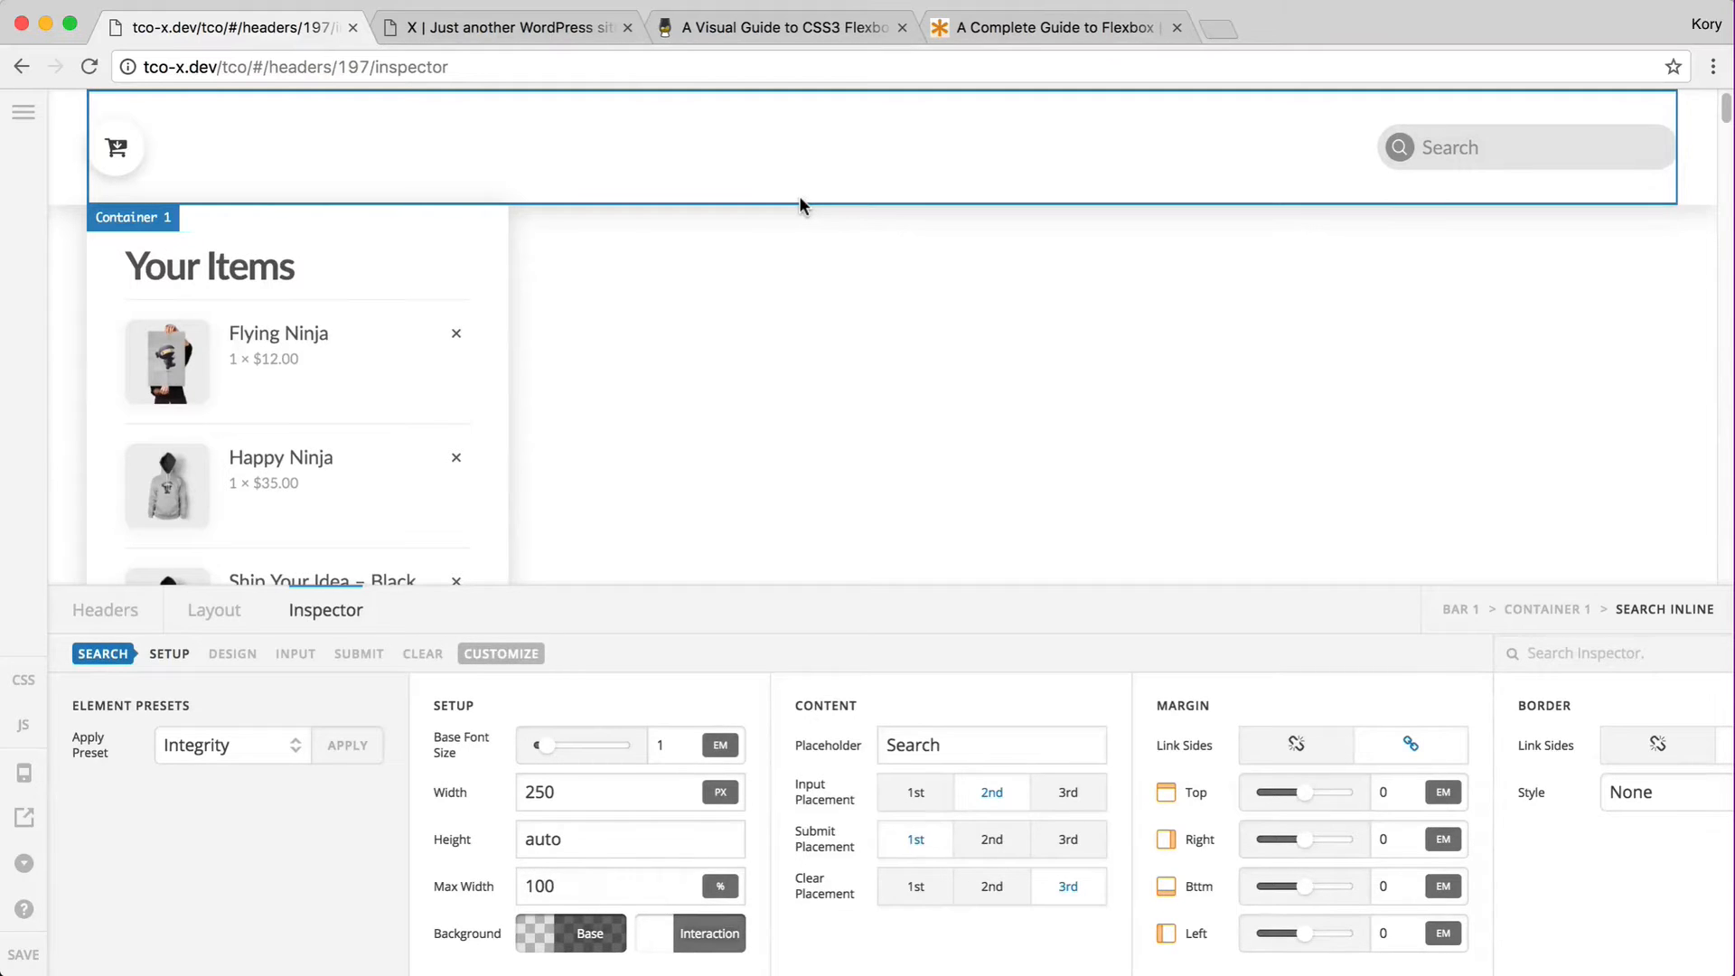
{"action": "left_click", "coordinate": [214, 612]}
{"action": "left_click", "coordinate": [1090, 727]}
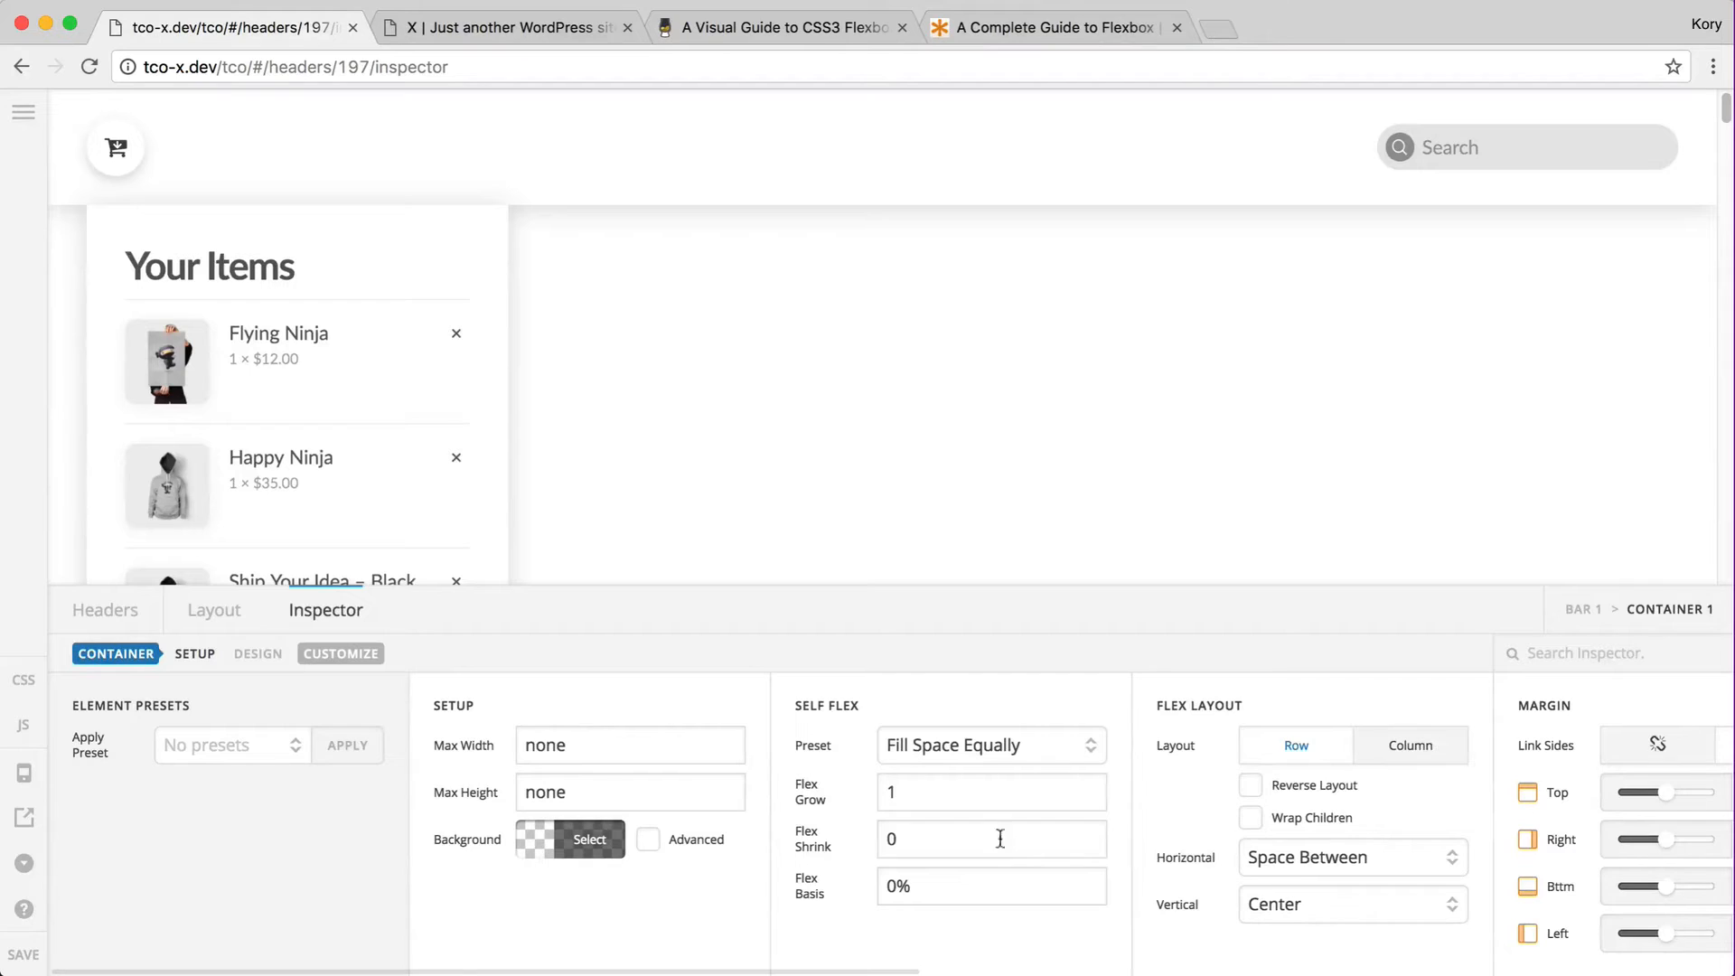
{"action": "left_click", "coordinate": [952, 750]}
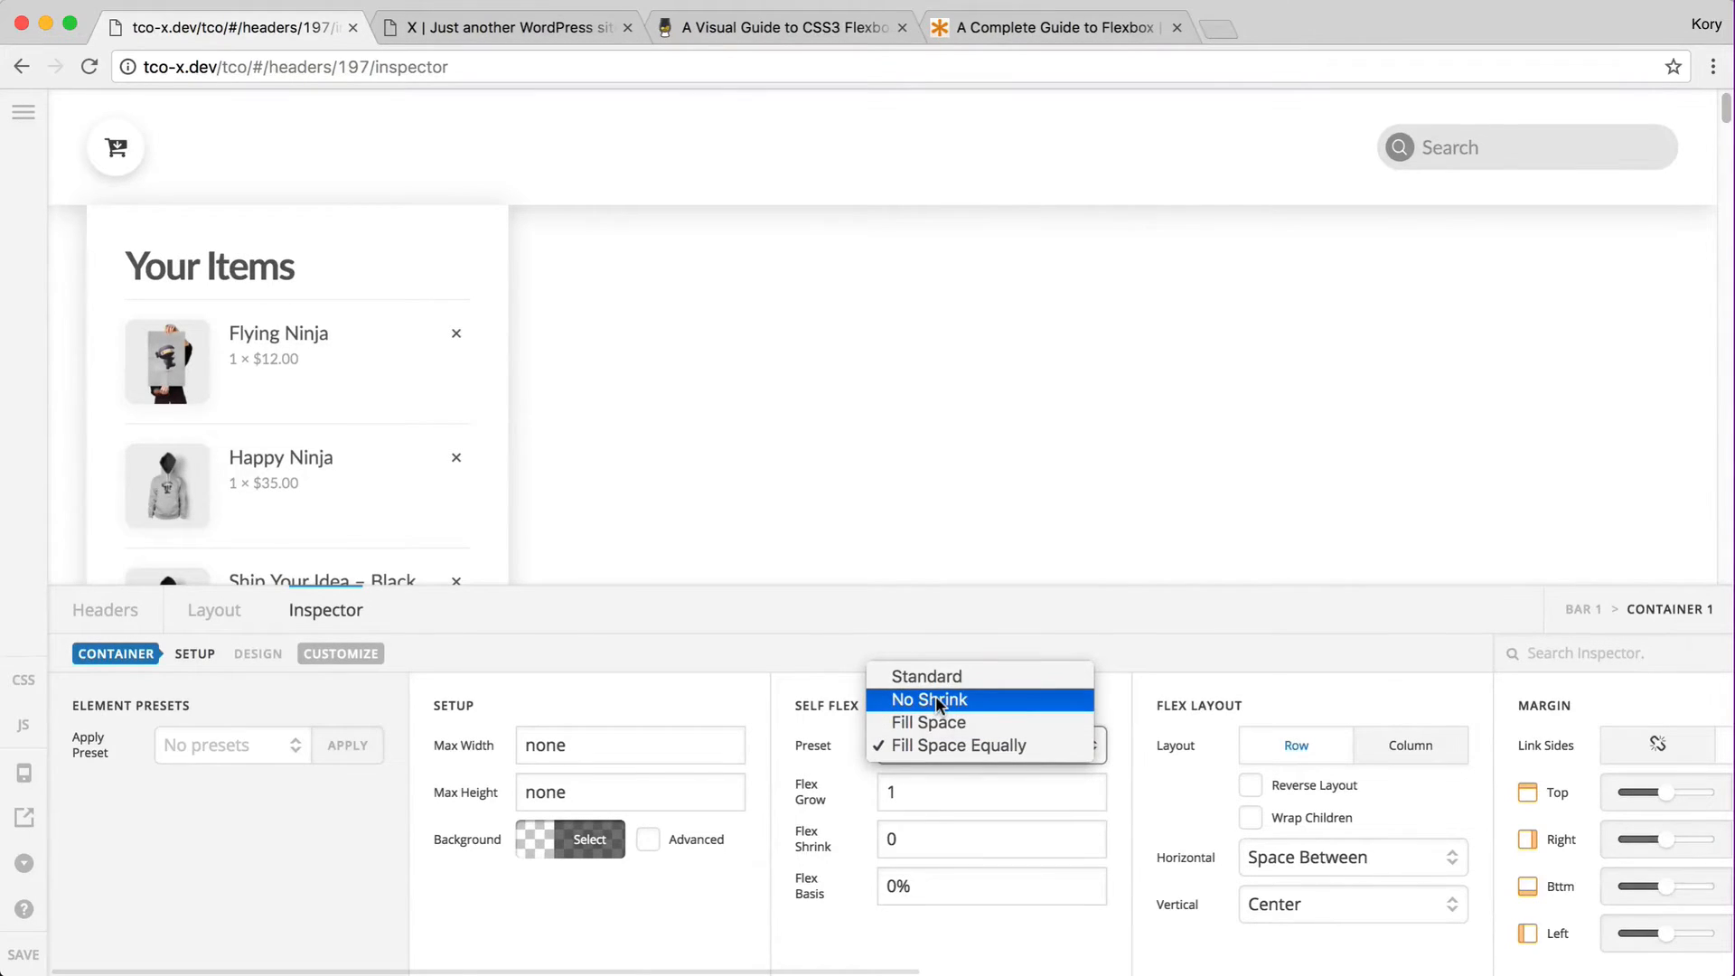
{"action": "left_click", "coordinate": [833, 712]}
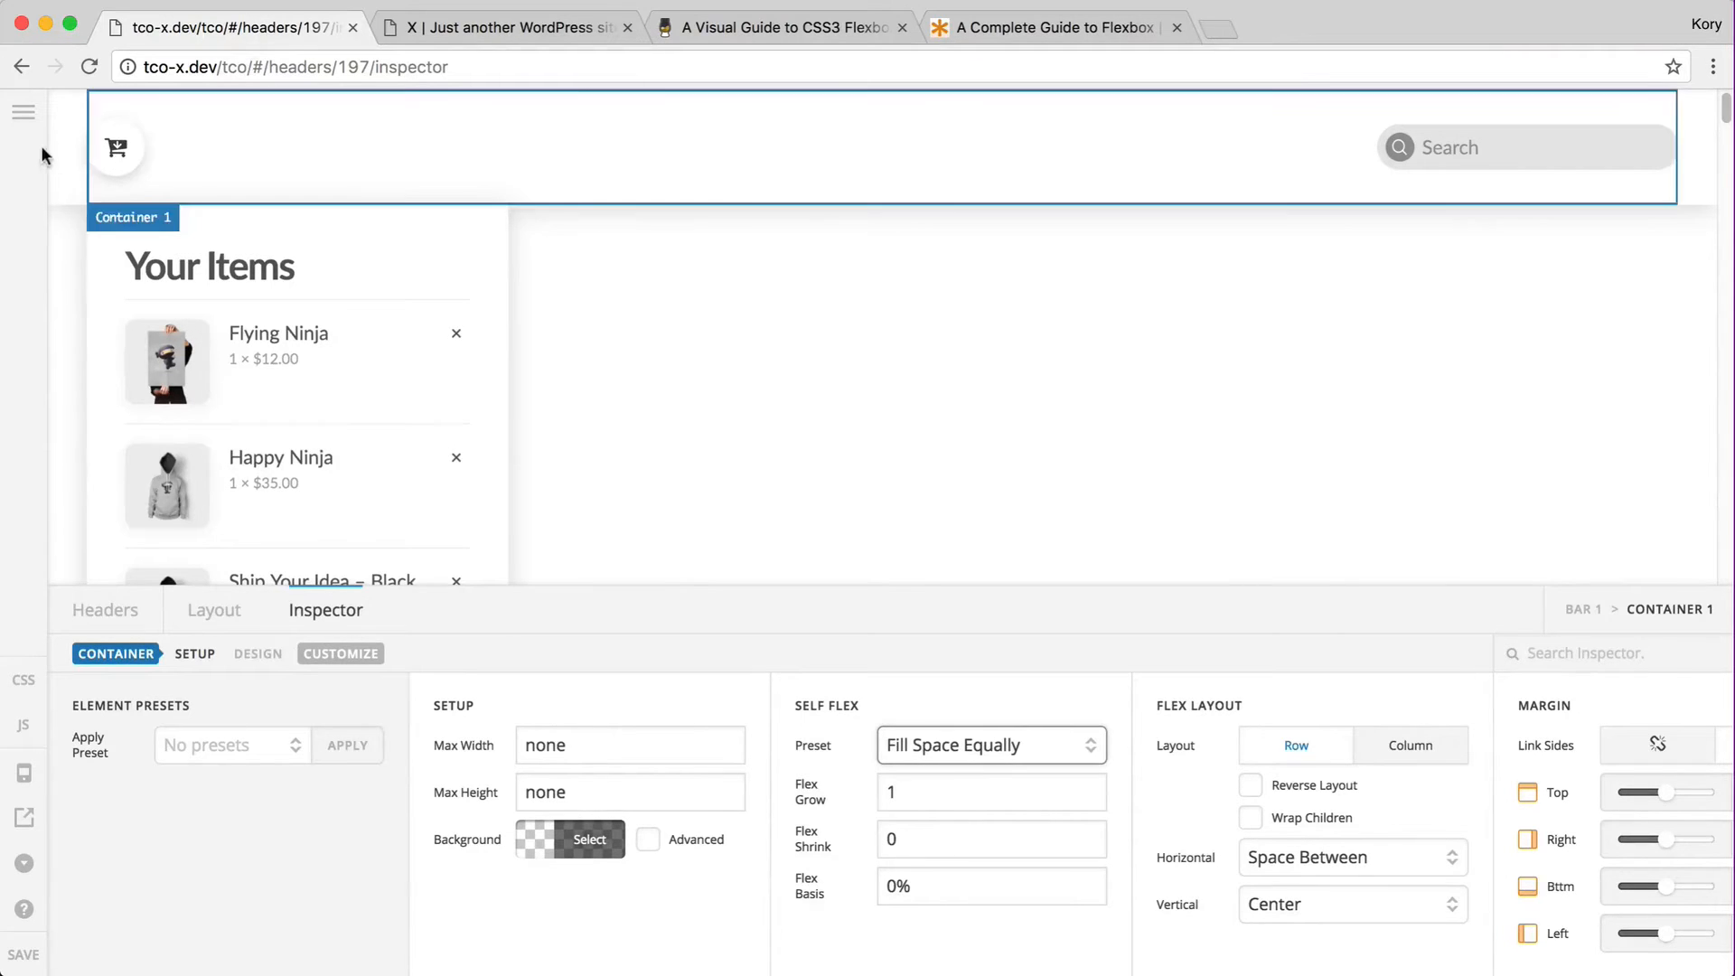
- Switch to the footer builder and open the global Flexbox footer for editing
{"action": "left_click", "coordinate": [25, 112]}
{"action": "left_click", "coordinate": [118, 386]}
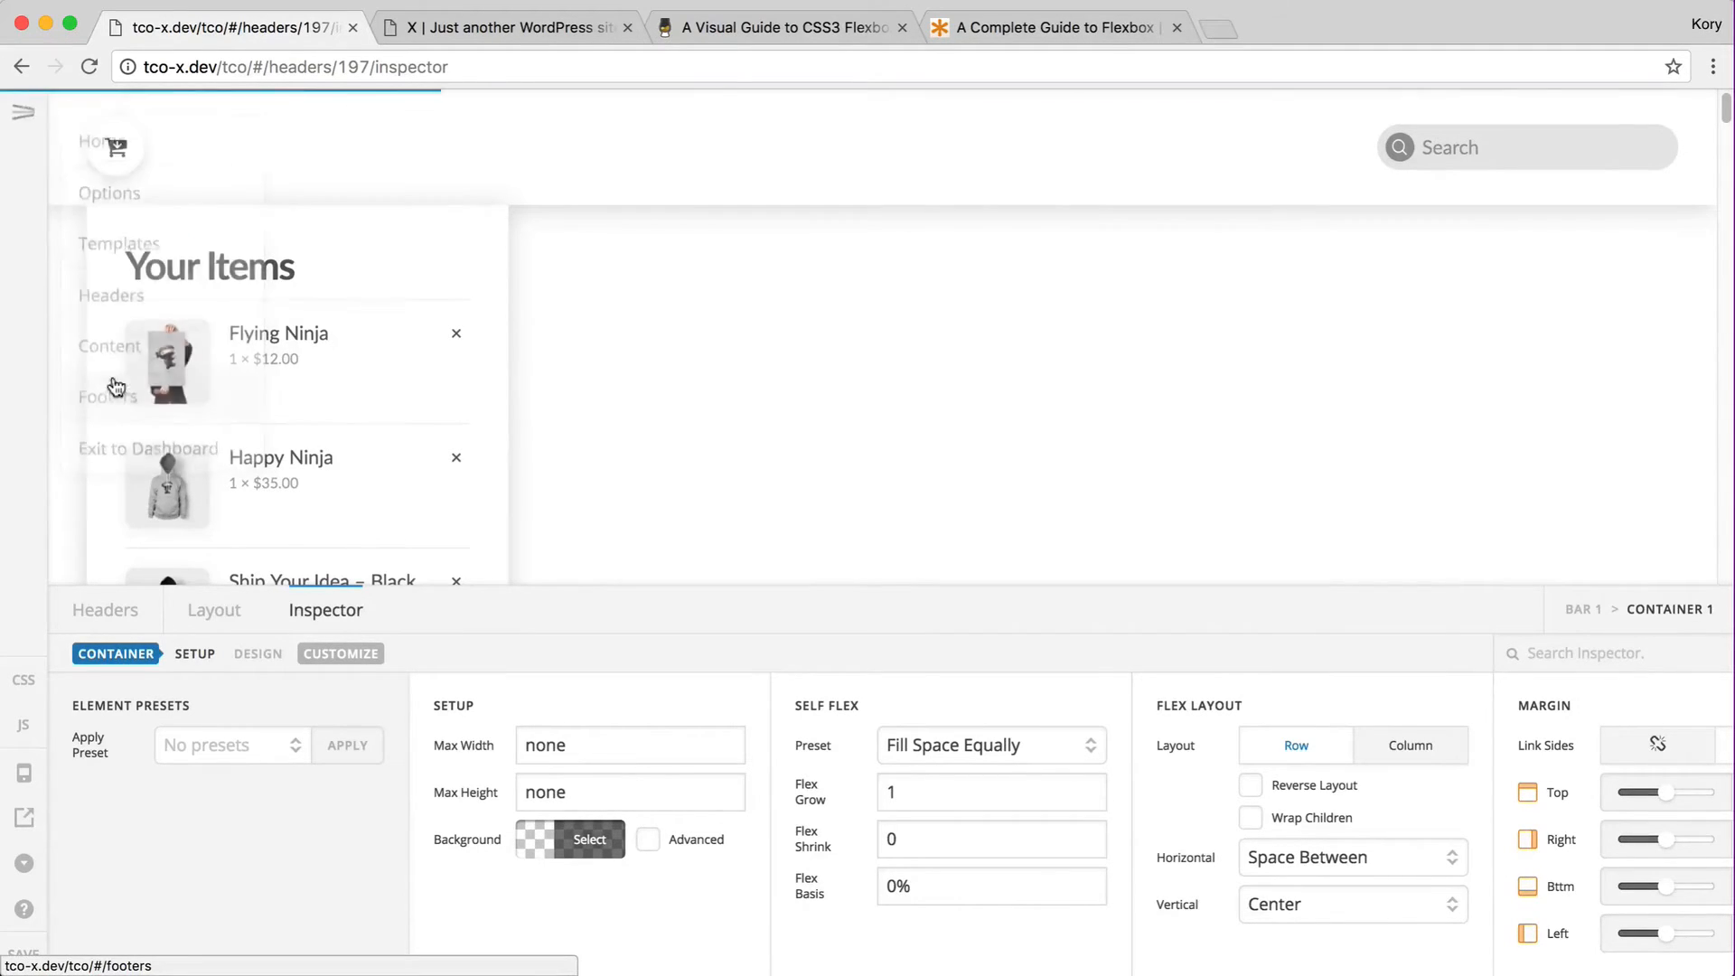
{"action": "left_click", "coordinate": [453, 845]}
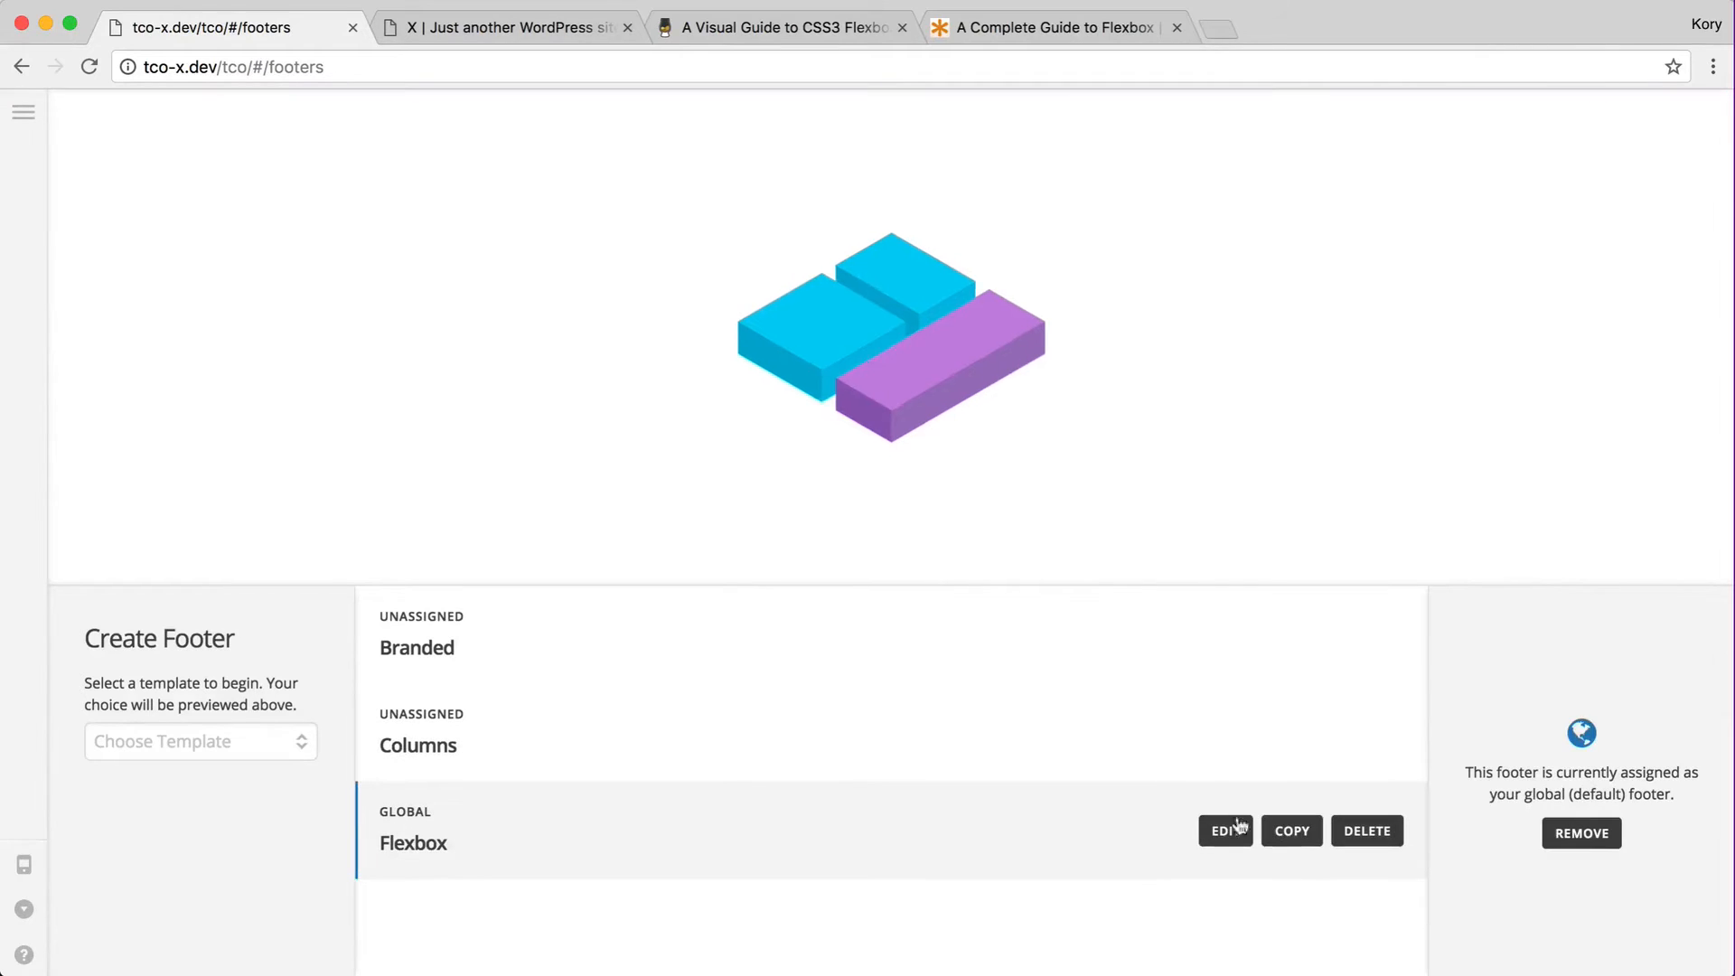
{"action": "left_click", "coordinate": [1228, 833]}
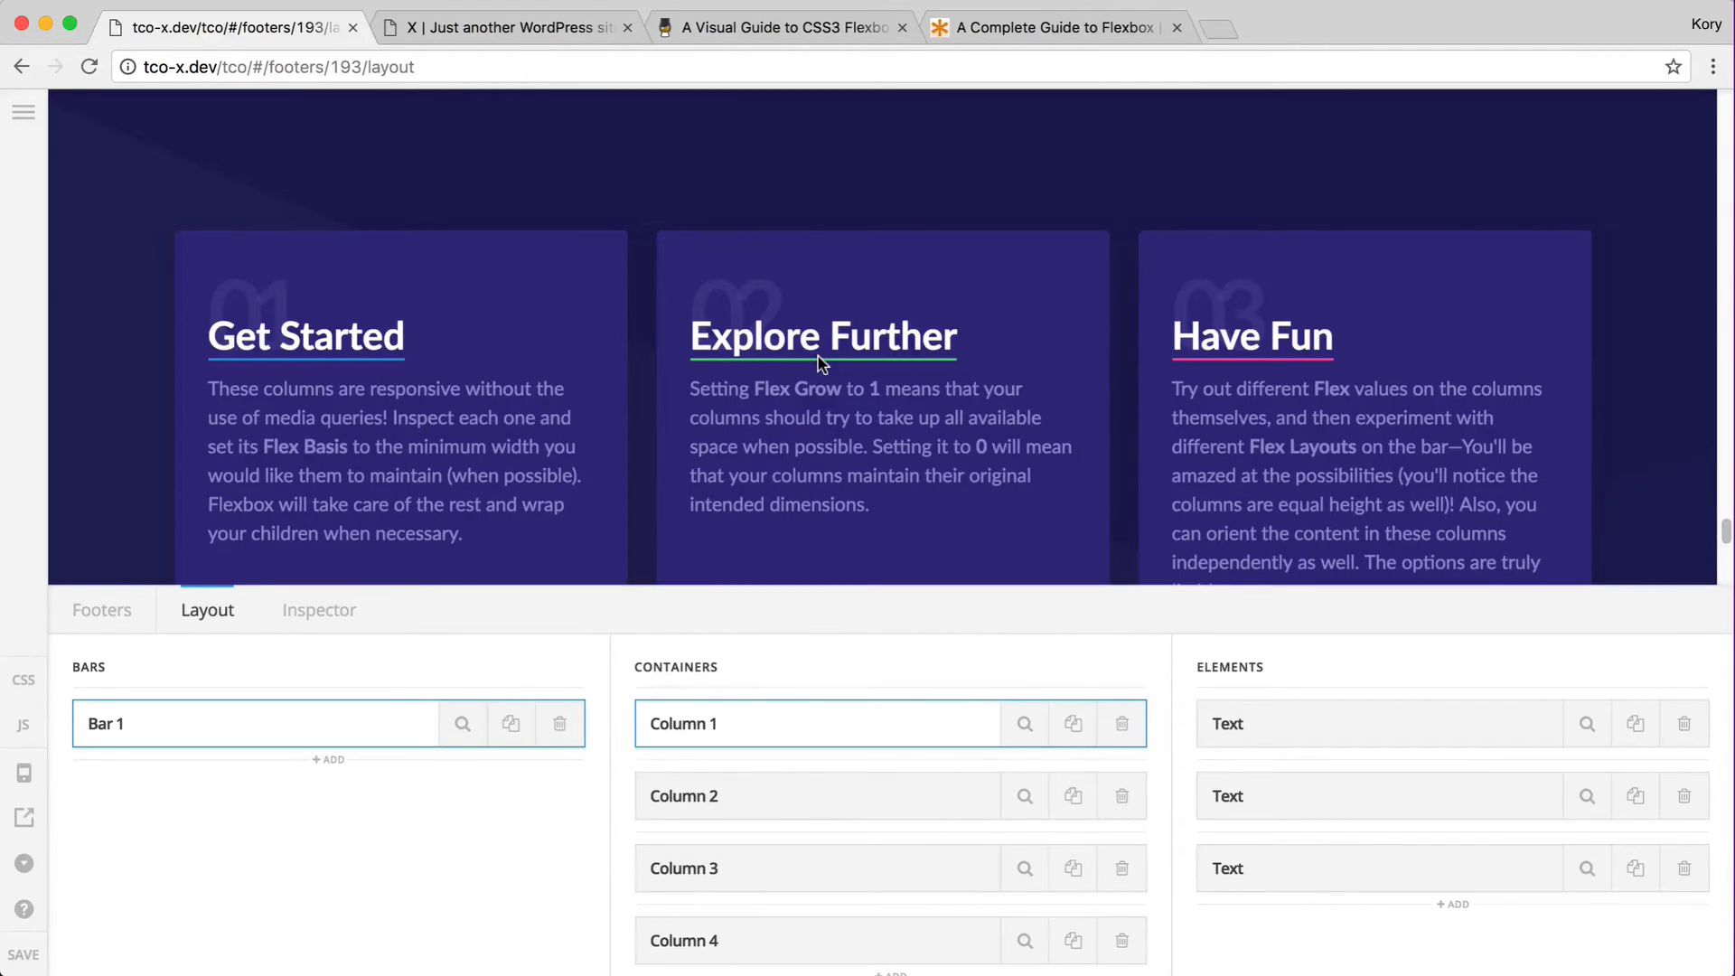
- Narrow the browser window to check how the footer's three columns wrap, and restore it to full width
{"action": "scroll", "coordinate": [820, 363], "scroll_direction": "down", "scroll_amount": 2}
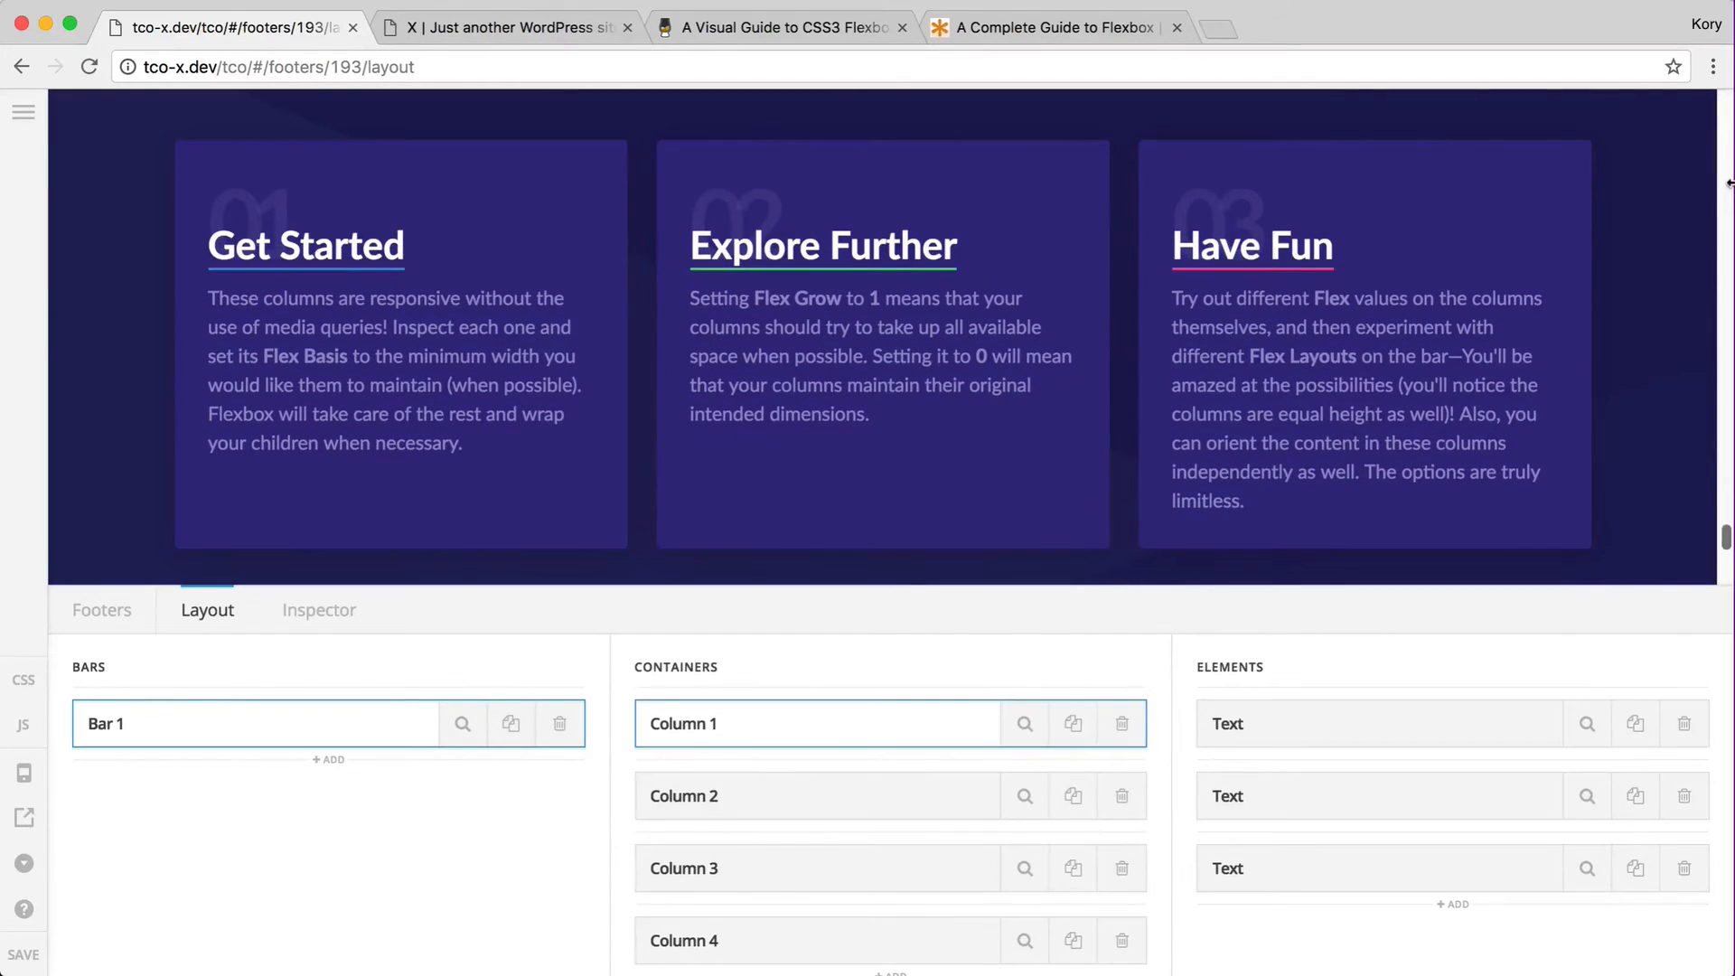
{"action": "left_click_drag", "start_coordinate": [1730, 186], "coordinate": [1407, 192]}
{"action": "scroll", "coordinate": [1175, 379], "scroll_direction": "up", "scroll_amount": 3}
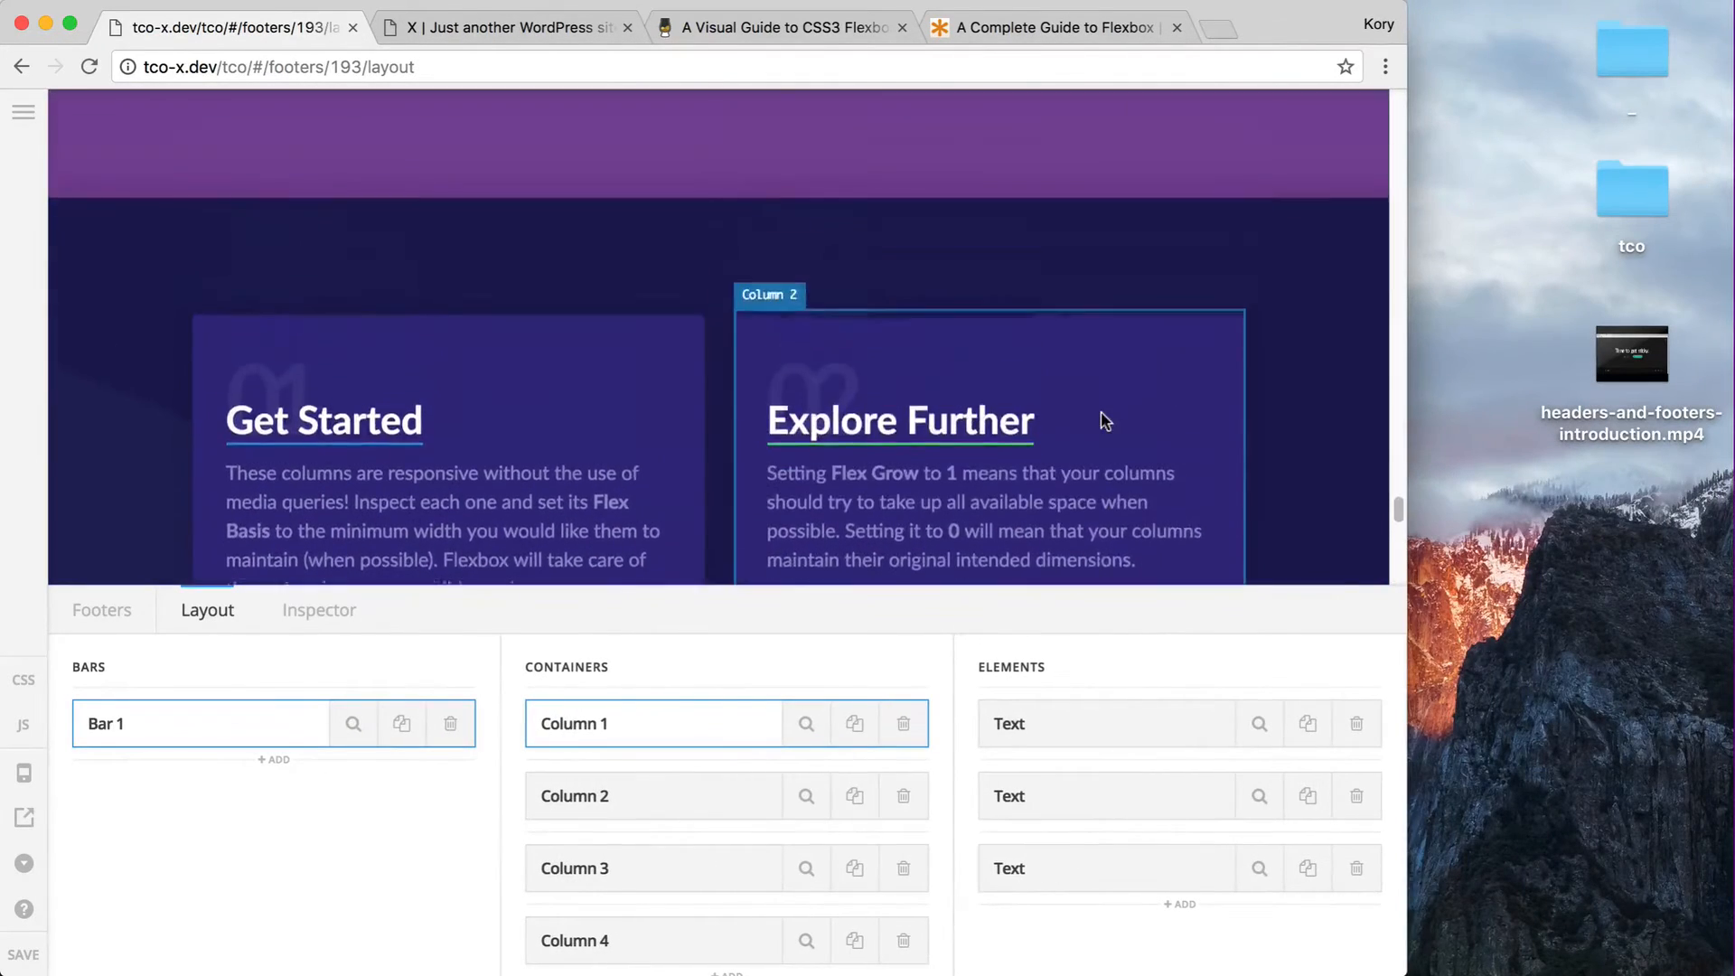
{"action": "scroll", "coordinate": [800, 357], "scroll_direction": "down", "scroll_amount": 3}
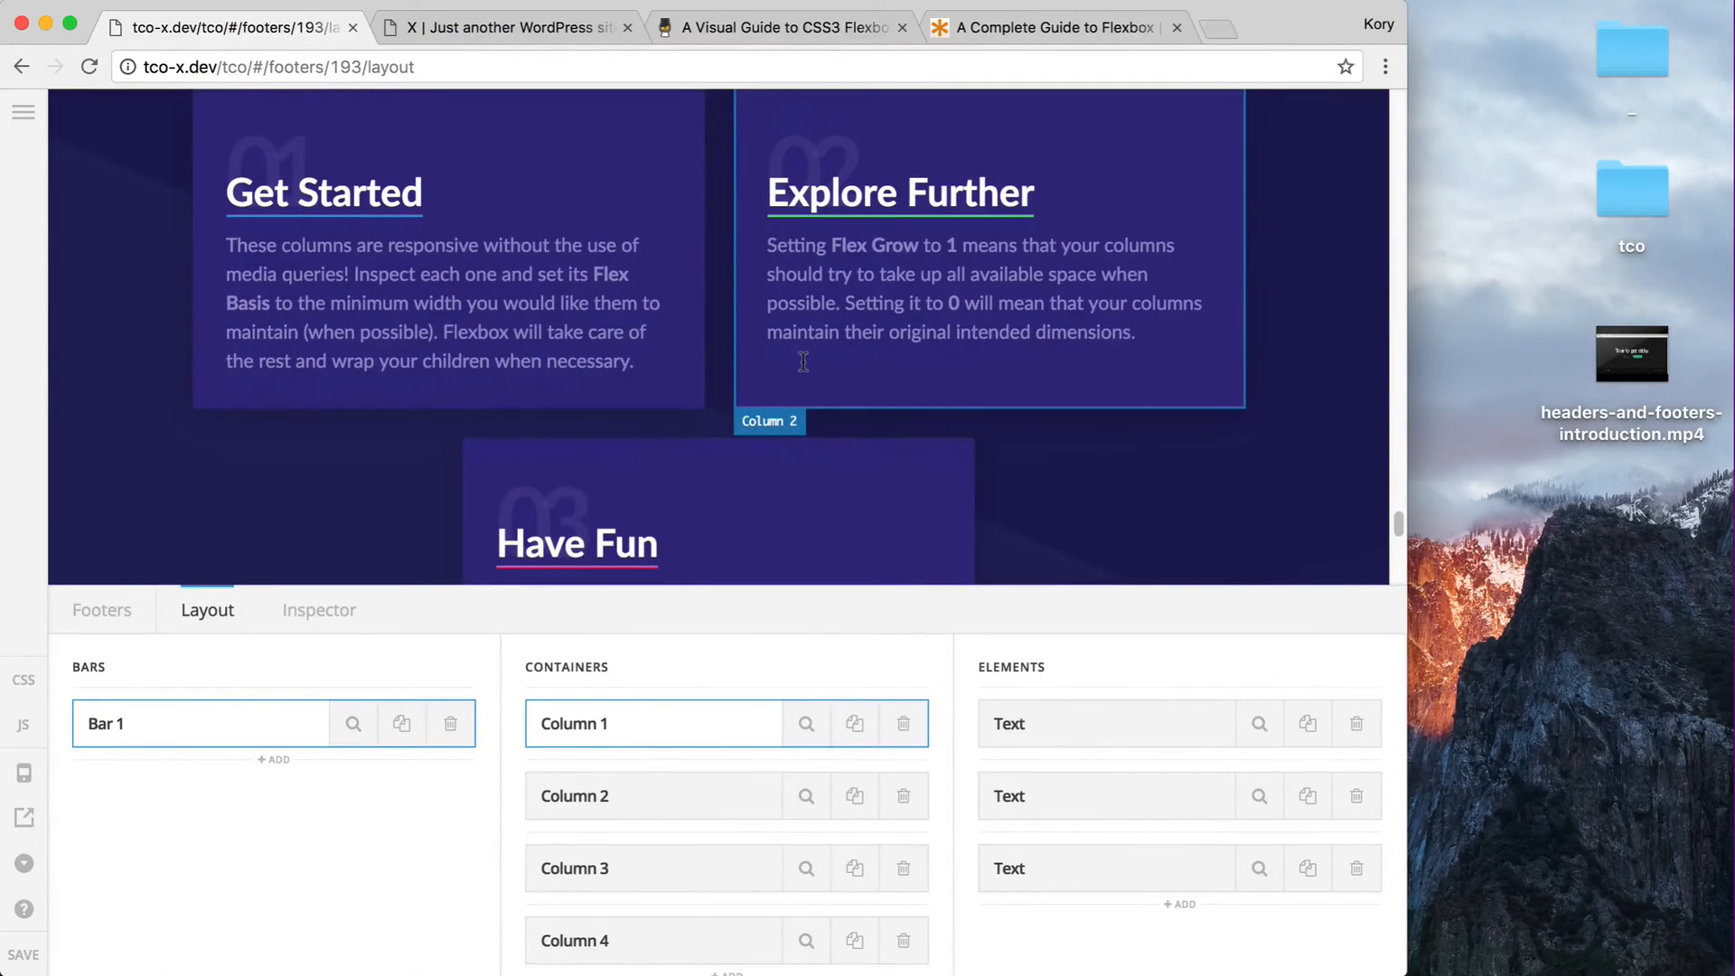
{"action": "left_click_drag", "start_coordinate": [1406, 409], "coordinate": [1729, 420]}
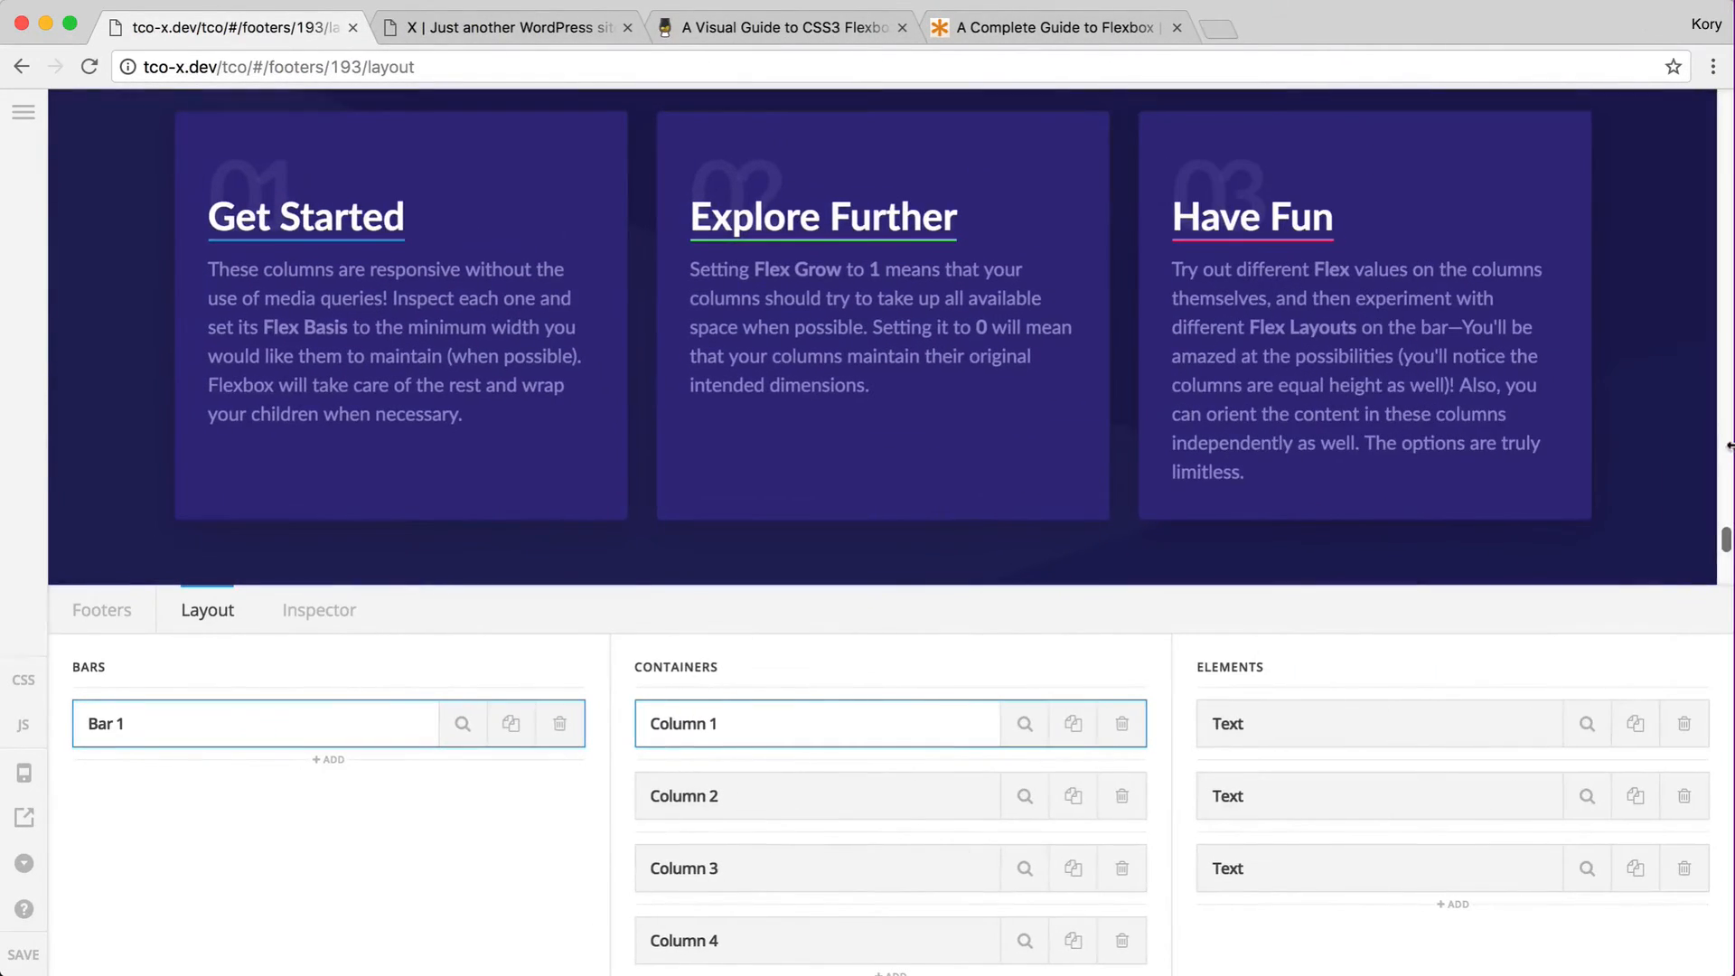
- Examine the footer's full-width call-to-action column and return to the three columns above it
{"action": "scroll", "coordinate": [1174, 271], "scroll_direction": "down", "scroll_amount": 5}
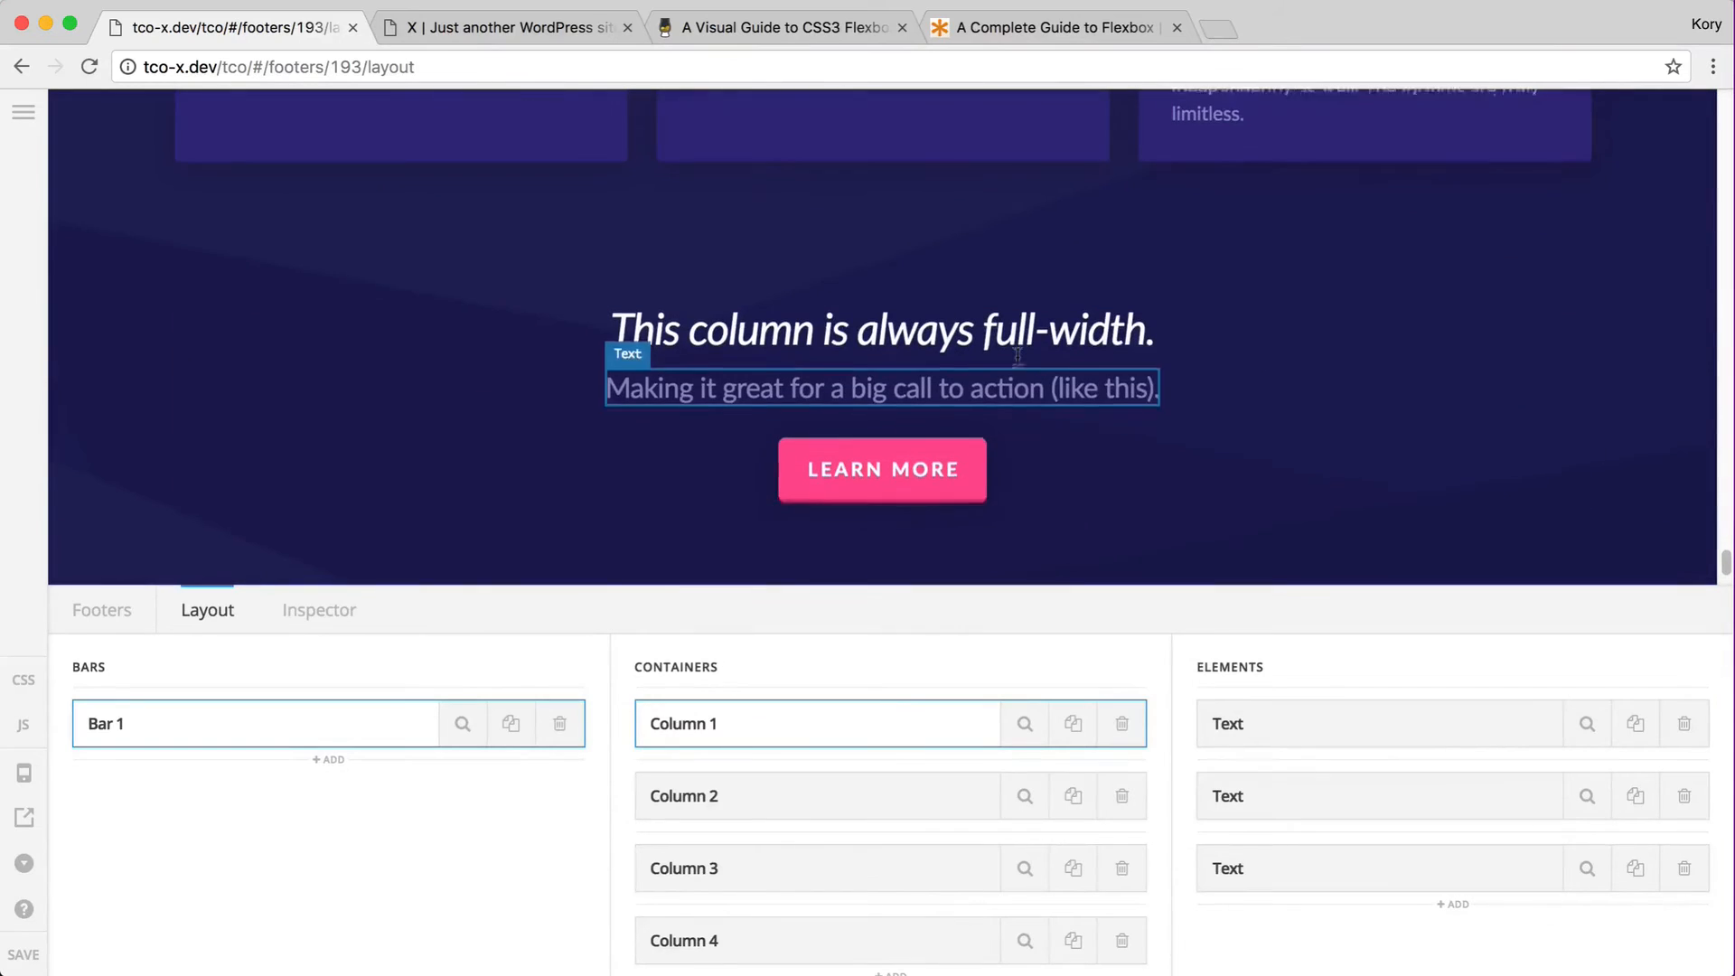
{"action": "scroll", "coordinate": [1017, 355], "scroll_direction": "down", "scroll_amount": 1}
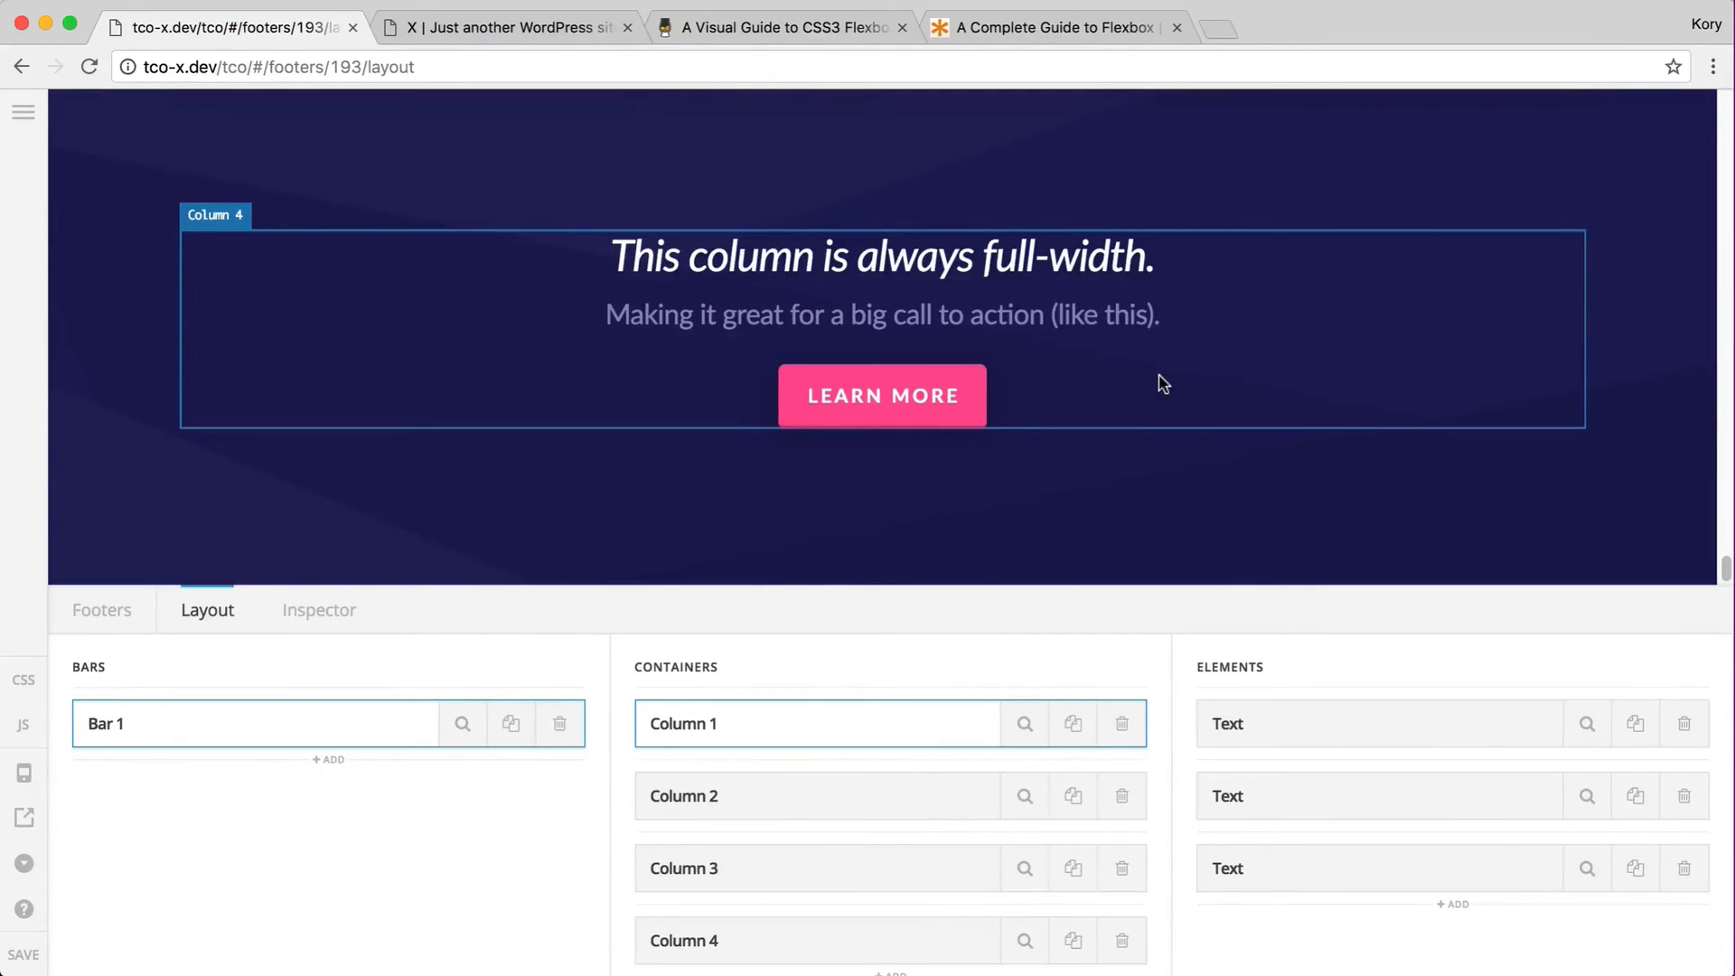
{"action": "scroll", "coordinate": [1158, 379], "scroll_direction": "up", "scroll_amount": 5}
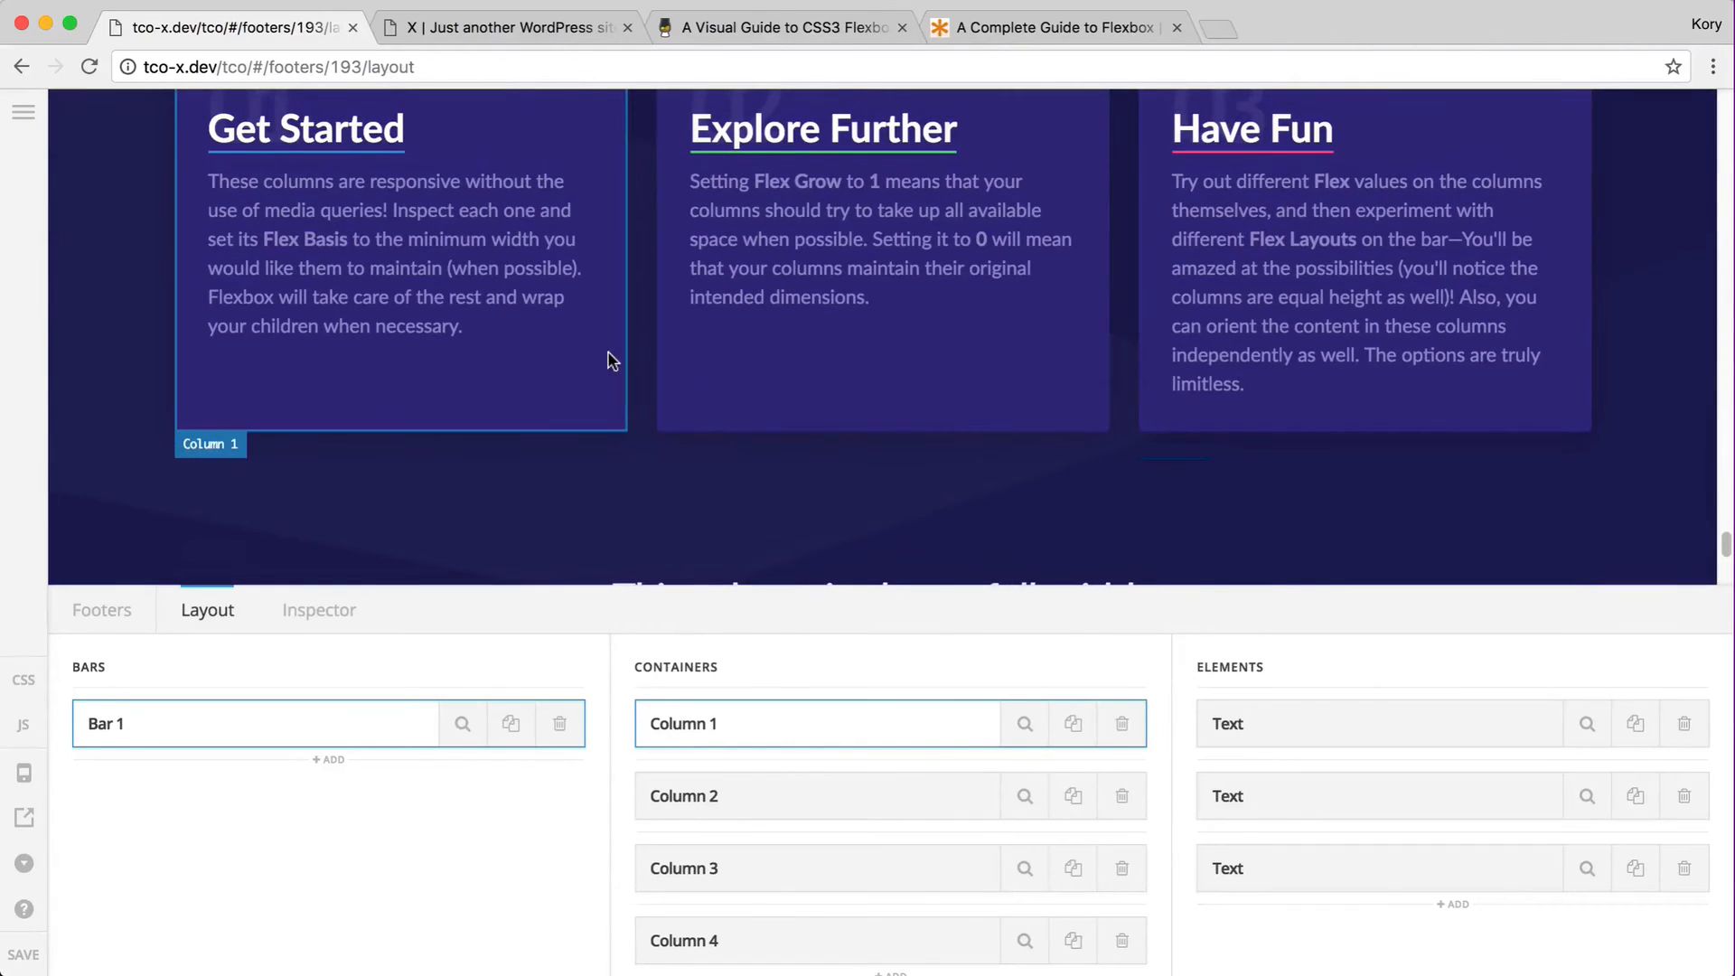
{"action": "scroll", "coordinate": [608, 357], "scroll_direction": "up", "scroll_amount": 1}
{"action": "scroll", "coordinate": [609, 359], "scroll_direction": "up", "scroll_amount": 1}
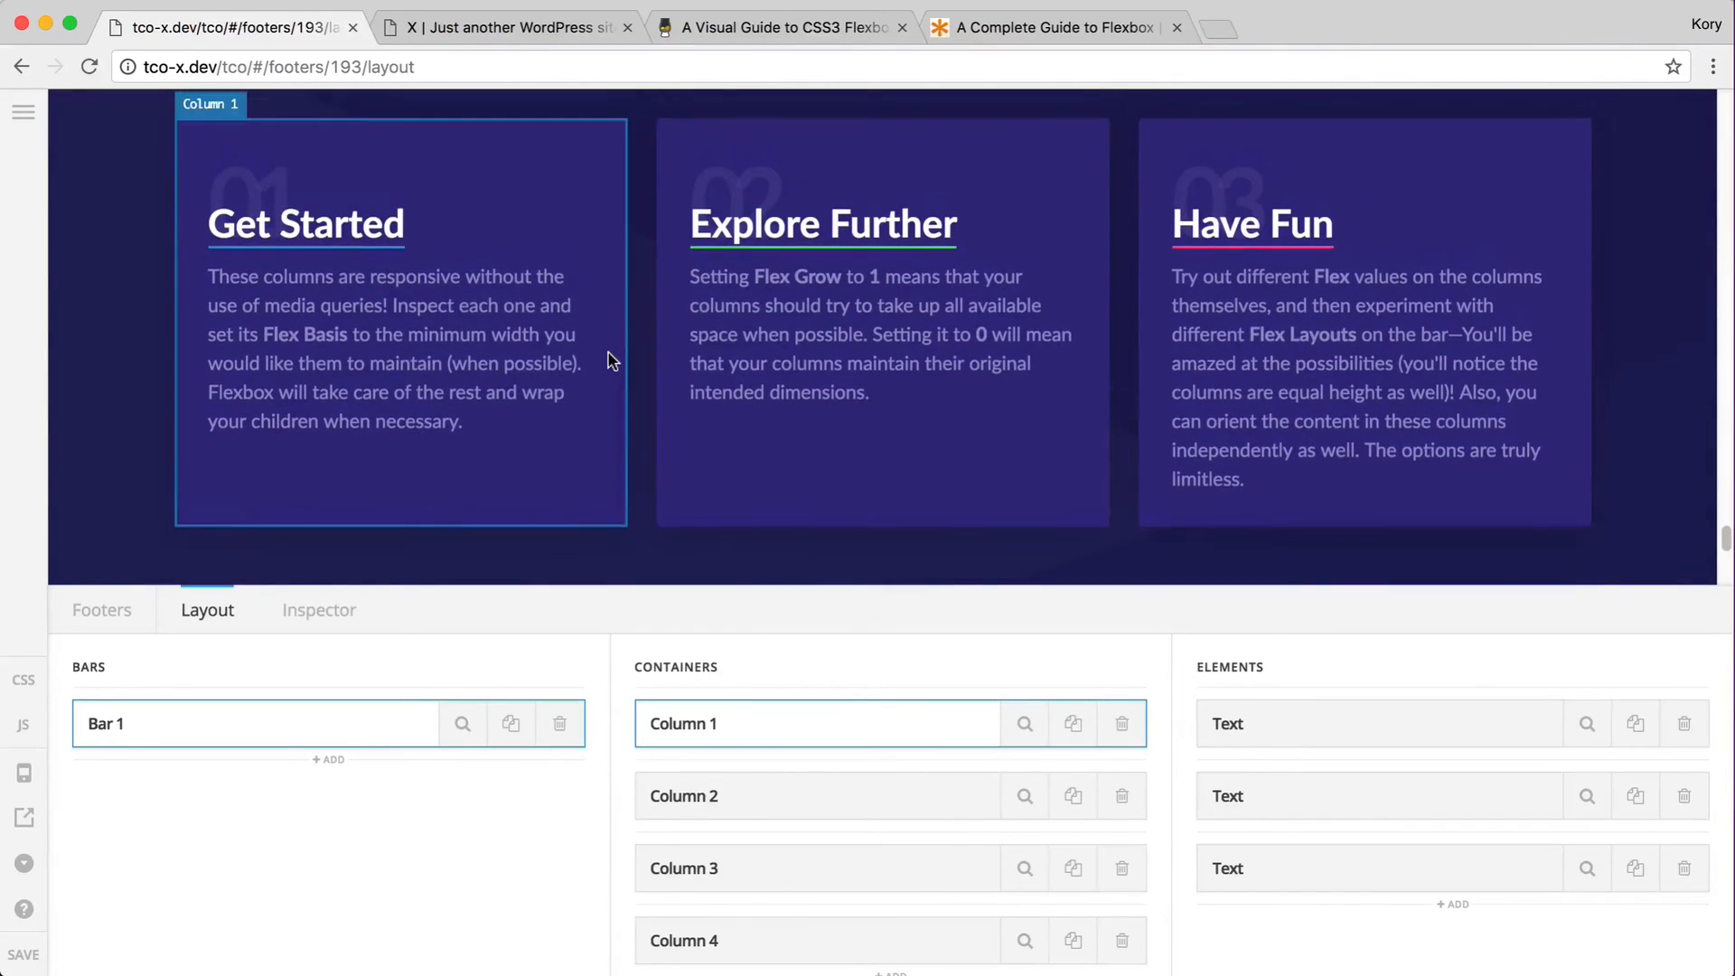